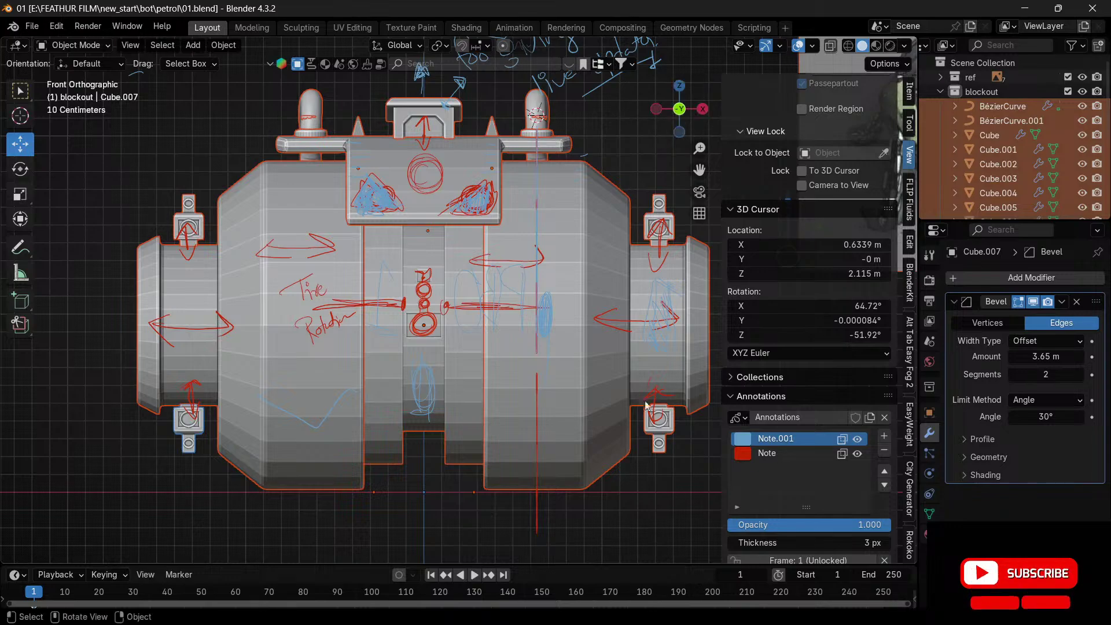
# - Place the 3D cursor on the side of the engine's front neck, add a cube there, flatten it to about 0.37 in Z and scale it to about 0.063
pyautogui.moveTo(667, 122); pyautogui.dragTo(584, 187)
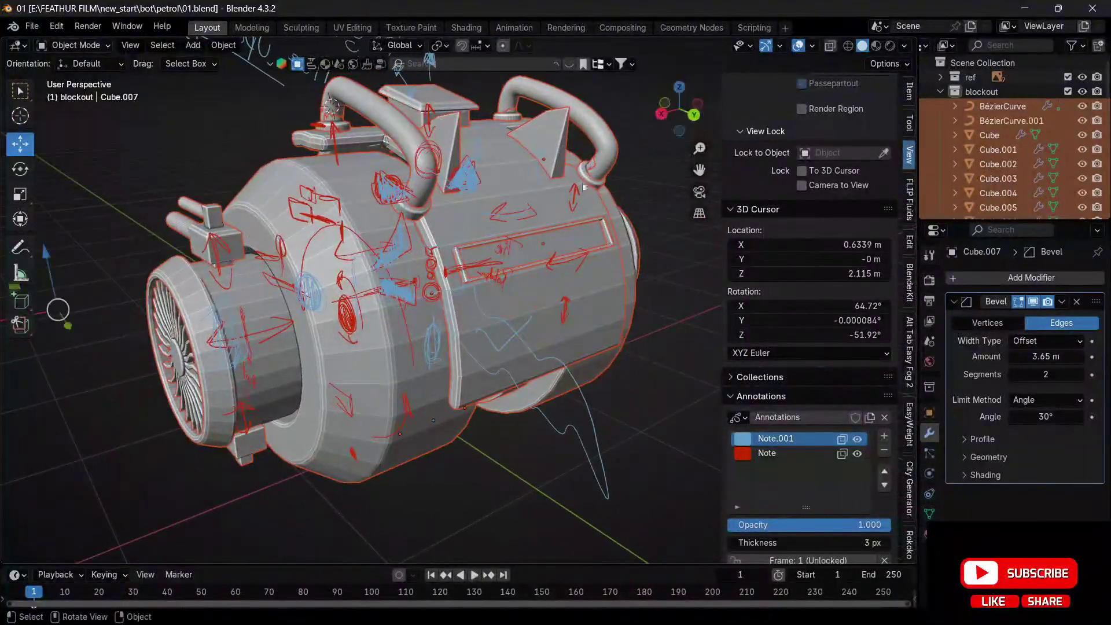
pyautogui.keyDown('shift'); pyautogui.rightClick(287, 375); pyautogui.keyUp('shift')
pyautogui.hotkey('shift', 'a')
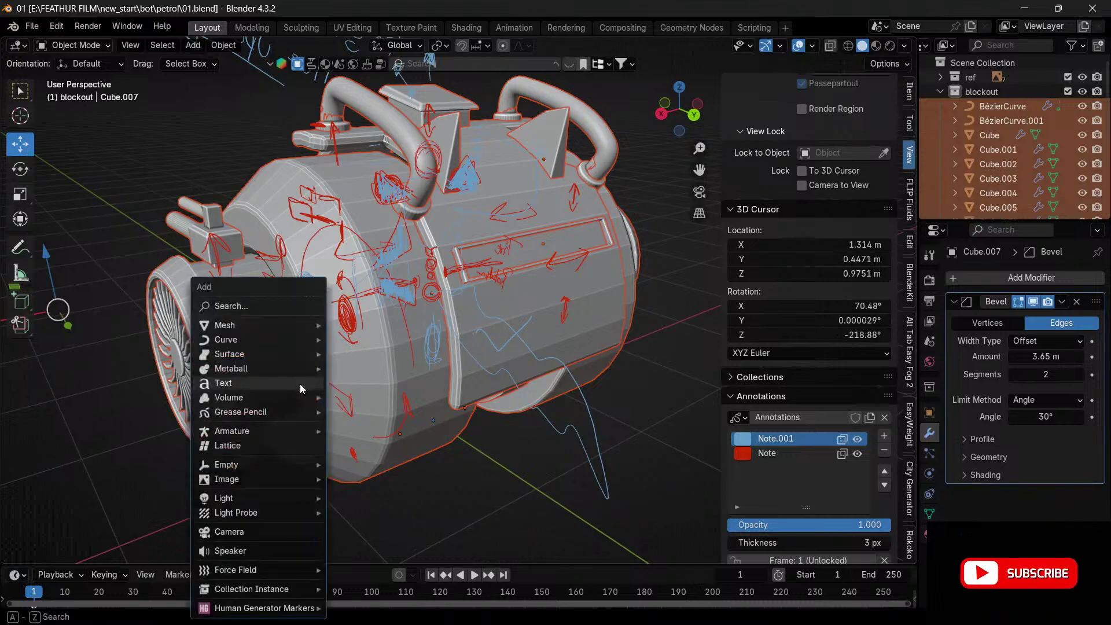
pyautogui.moveTo(284, 326)
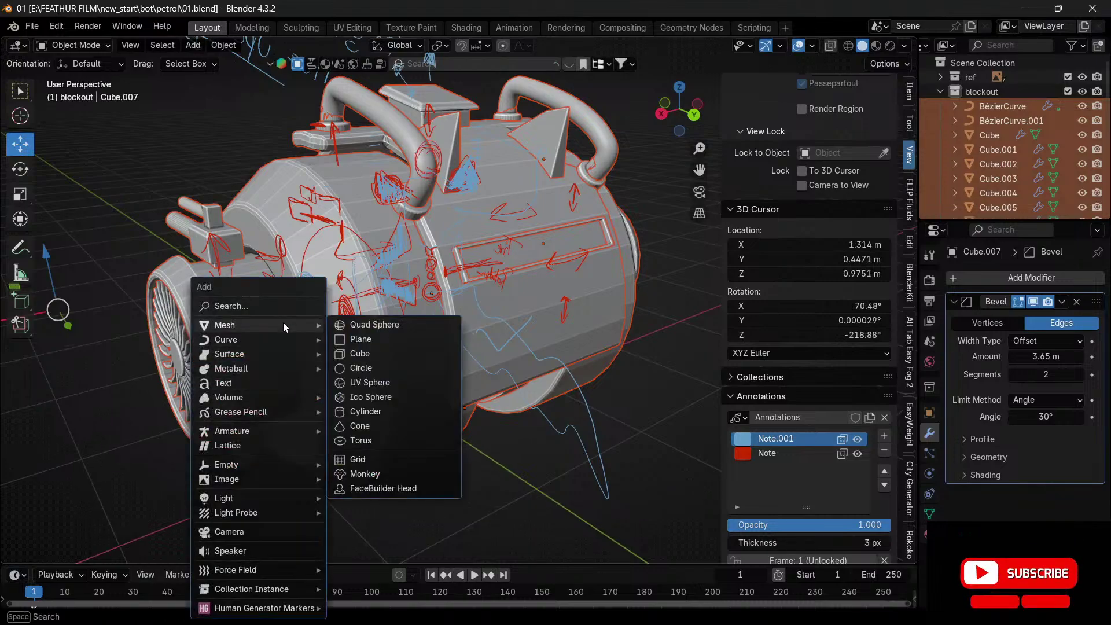
pyautogui.click(360, 353)
pyautogui.press('s')
pyautogui.press('z')
pyautogui.click(370, 399)
pyautogui.press('s')
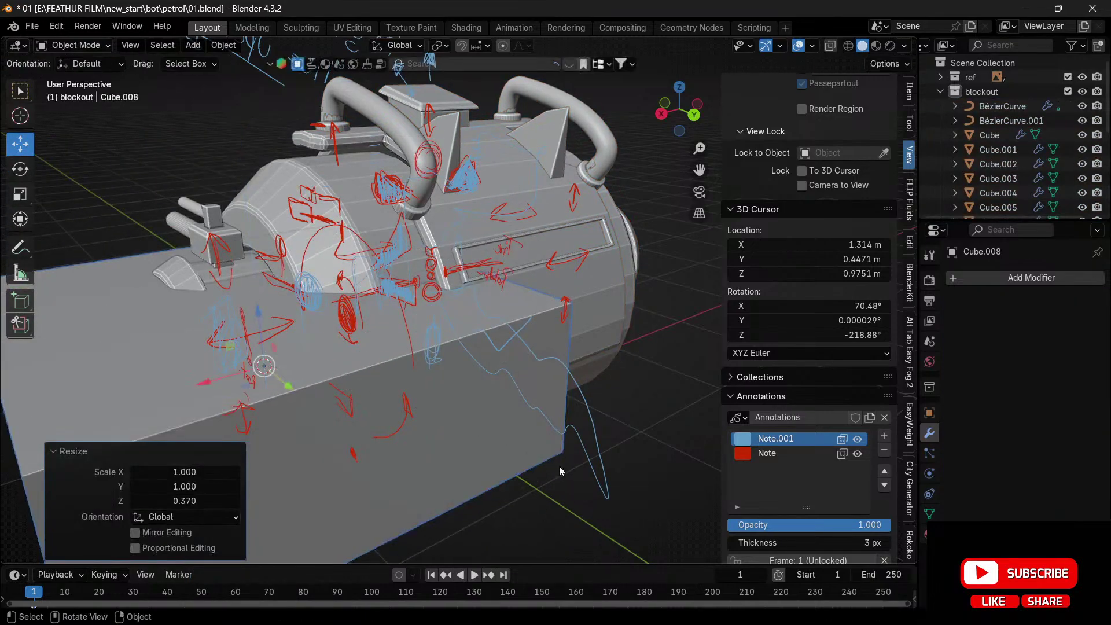
pyautogui.click(279, 376)
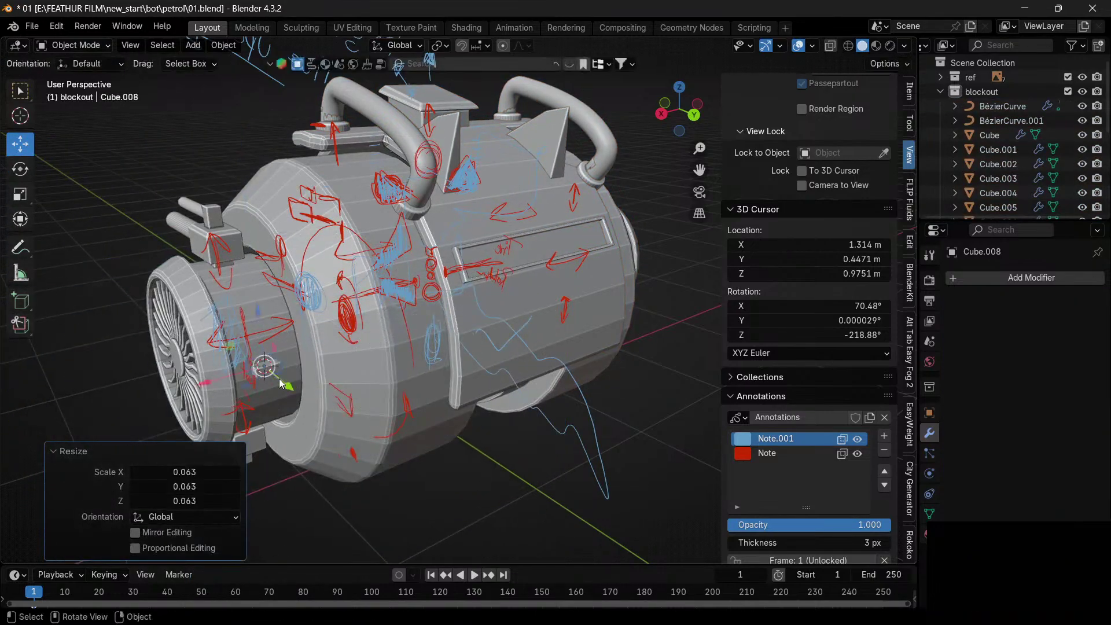
# - Shape the small cube into a slab: scale Y by about 3.07, move it about 0.3 m along Y, and scale X by about 1.5
pyautogui.press('s')
pyautogui.press('y')
pyautogui.click(366, 431)
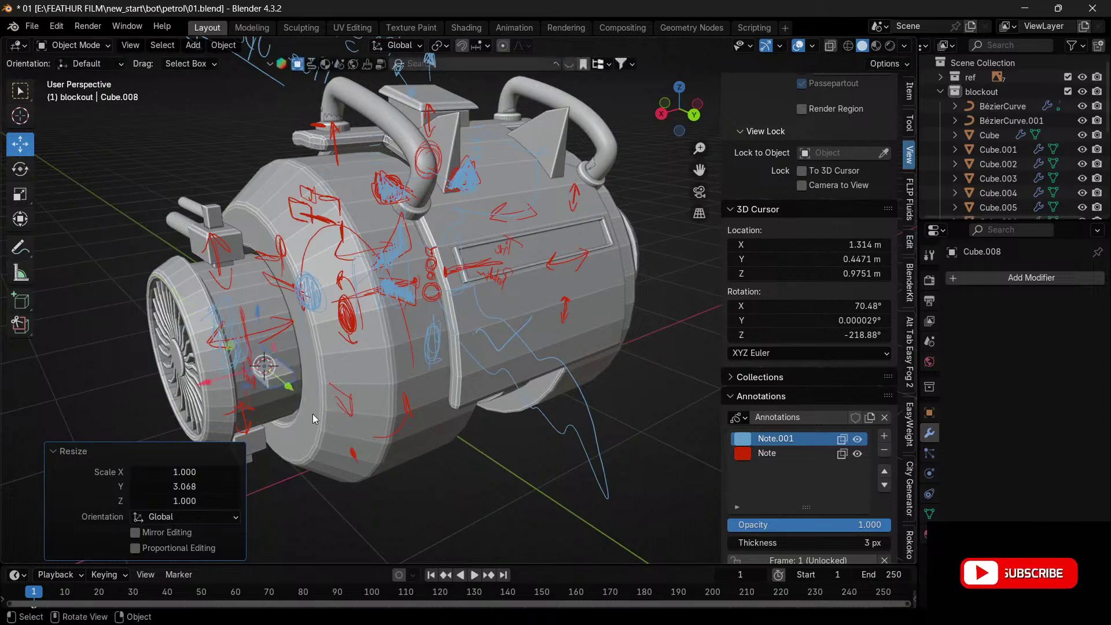
pyautogui.press('g')
pyautogui.press('y')
pyautogui.click(355, 416)
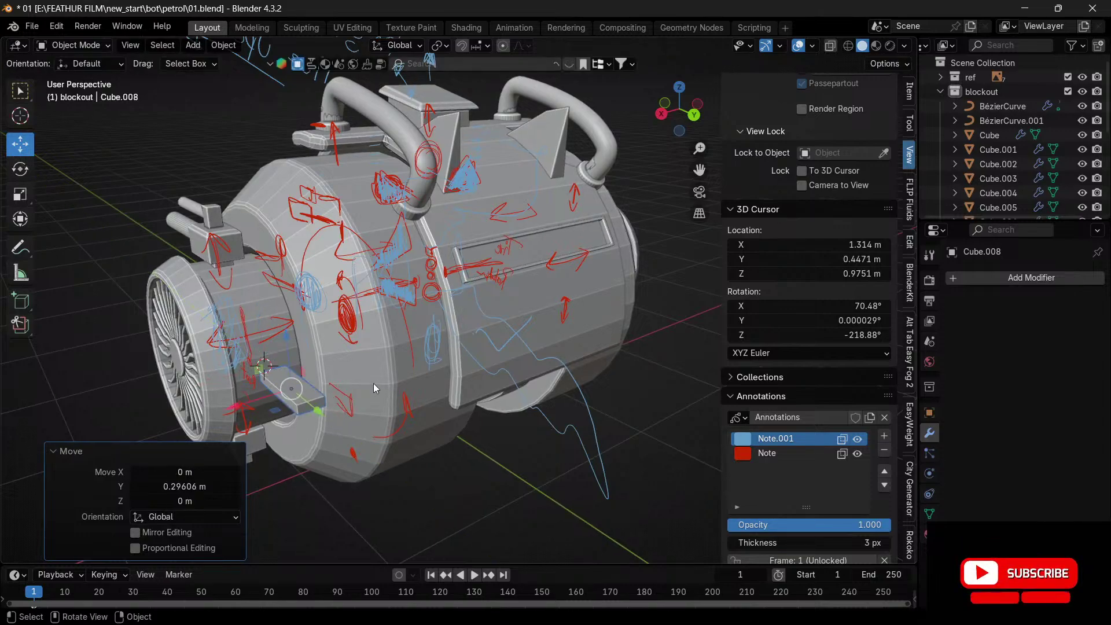
pyautogui.press('s')
pyautogui.press('x')
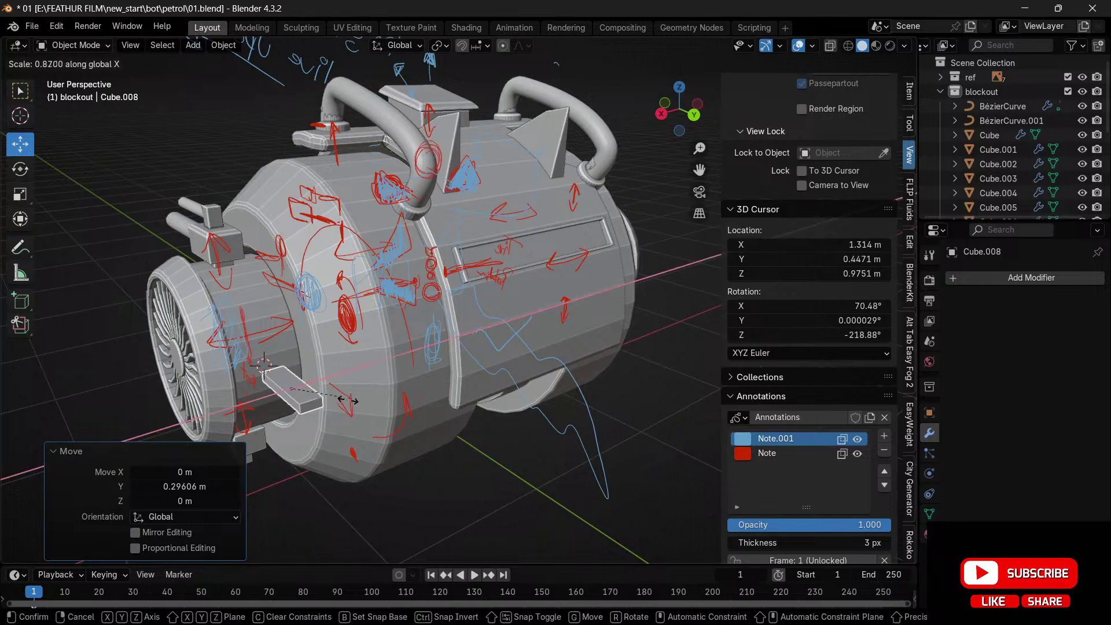
pyautogui.click(402, 393)
# - Add one centred loop cut along the slab's length and bevel it with an offset of about 0.423 m into a middle strip
pyautogui.moveTo(665, 114); pyautogui.dragTo(692, 154)
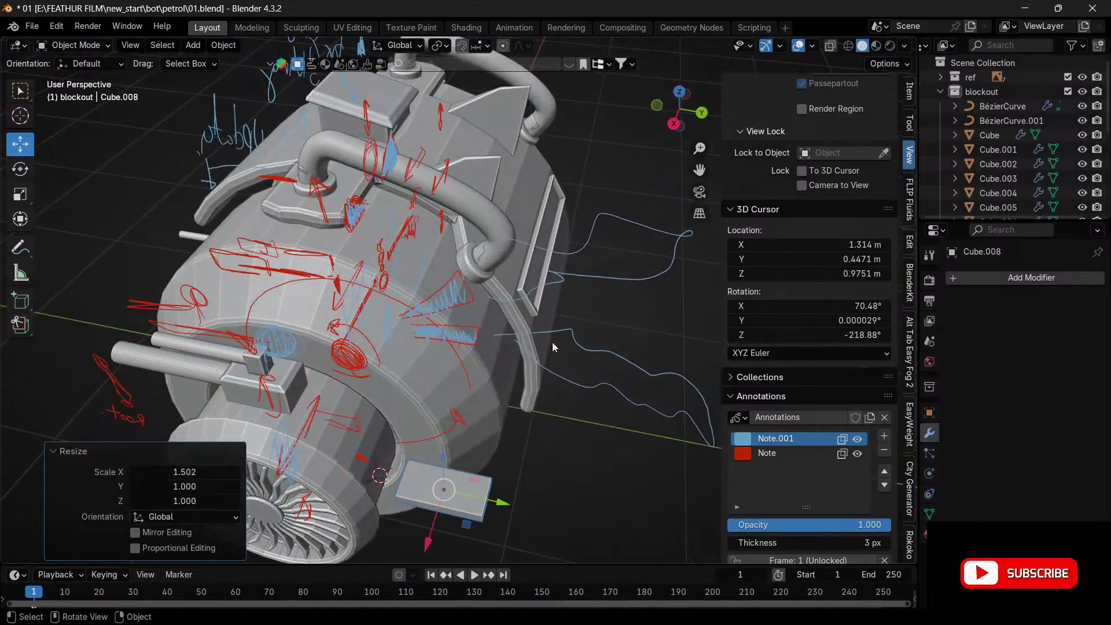
pyautogui.press('Tab')
pyautogui.click(474, 347)
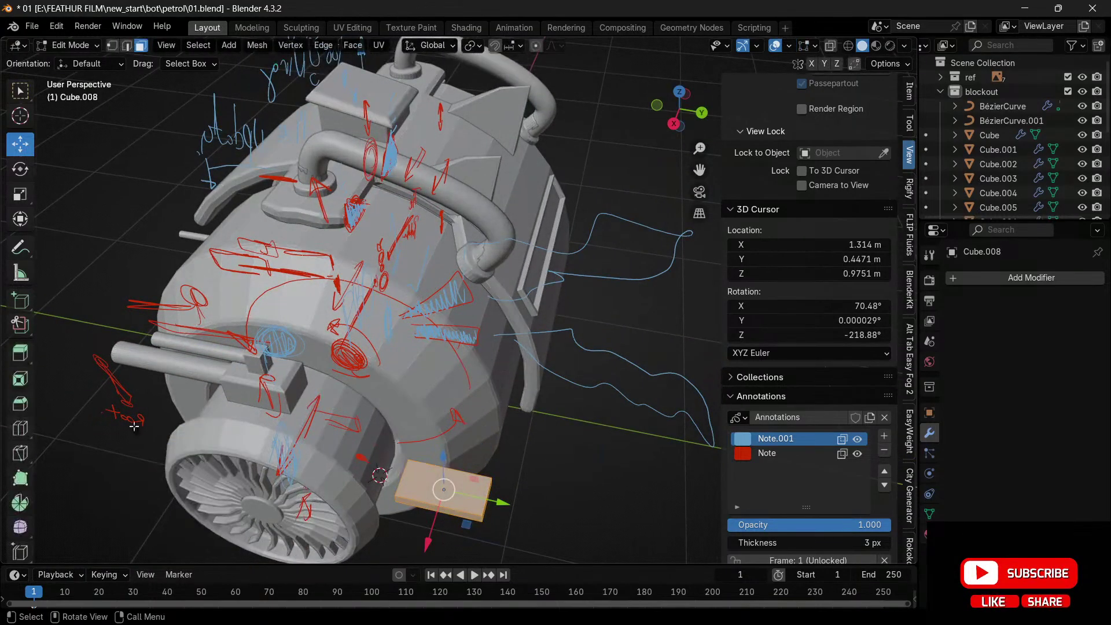
pyautogui.click(414, 480)
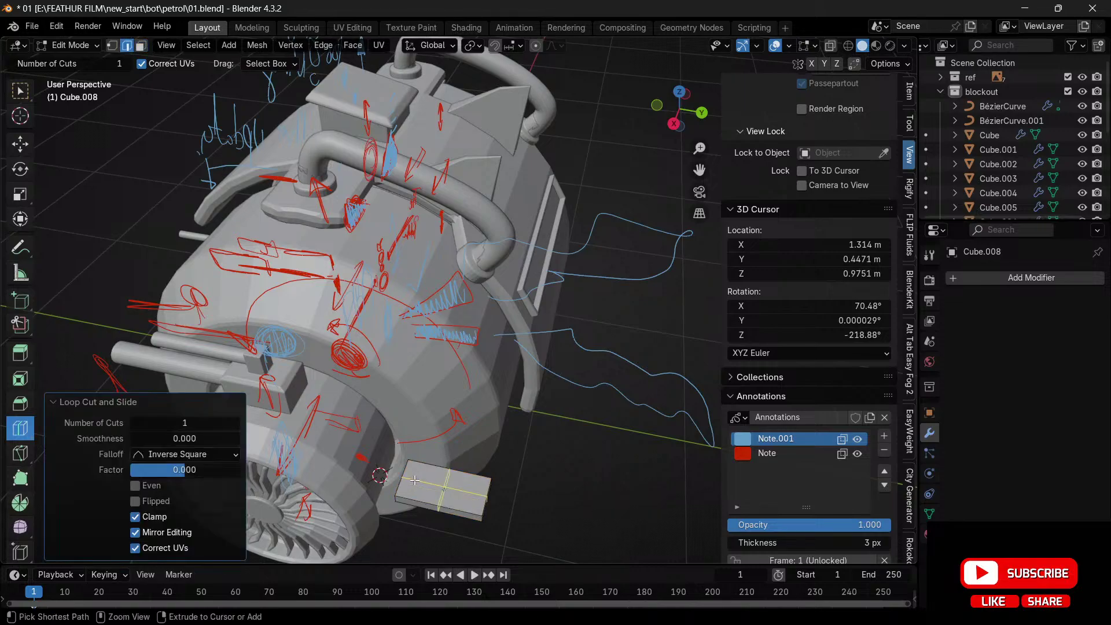
pyautogui.hotkey('ctrl', 'b')
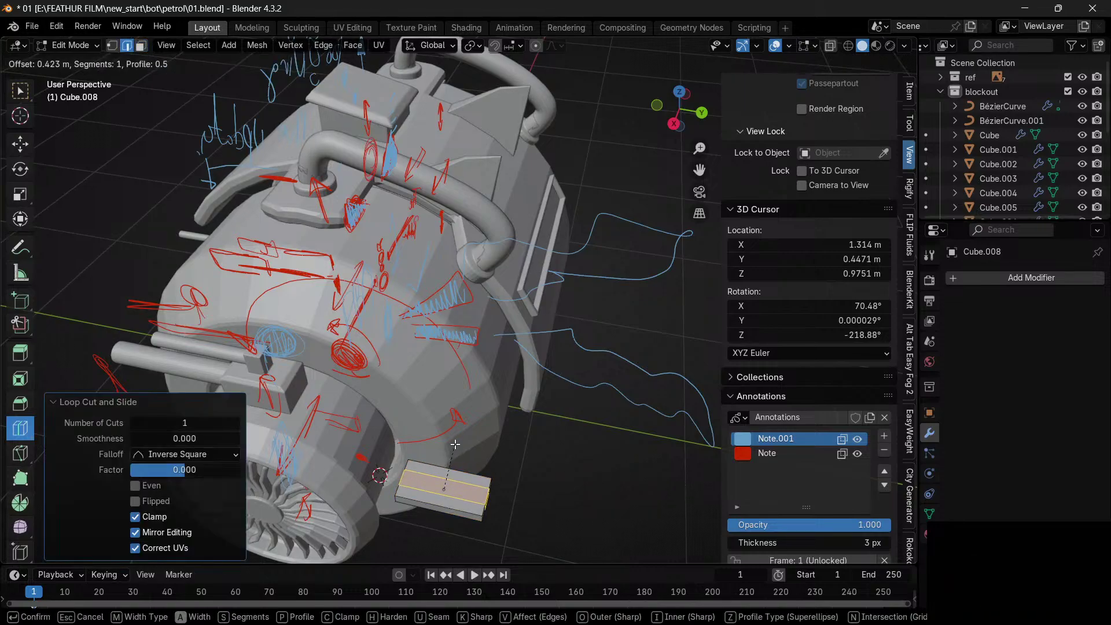
pyautogui.click(449, 445)
# - Extrude the middle face on the slab's inner end about 0.2 m towards the engine neck, and return to Object Mode
pyautogui.moveTo(671, 117); pyautogui.dragTo(726, 127)
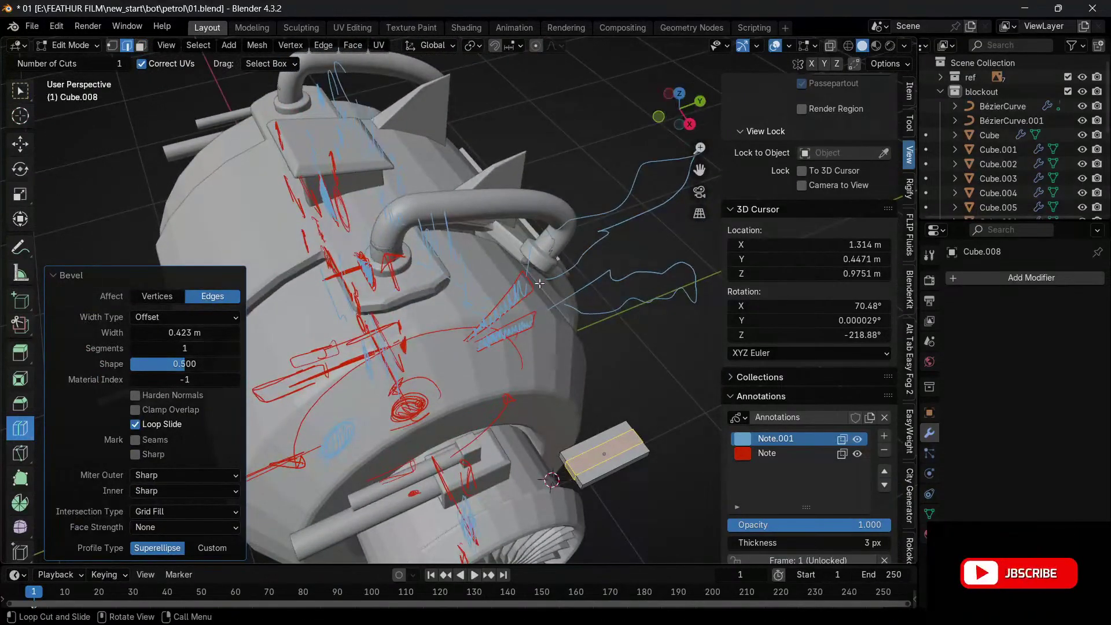
pyautogui.press('3')
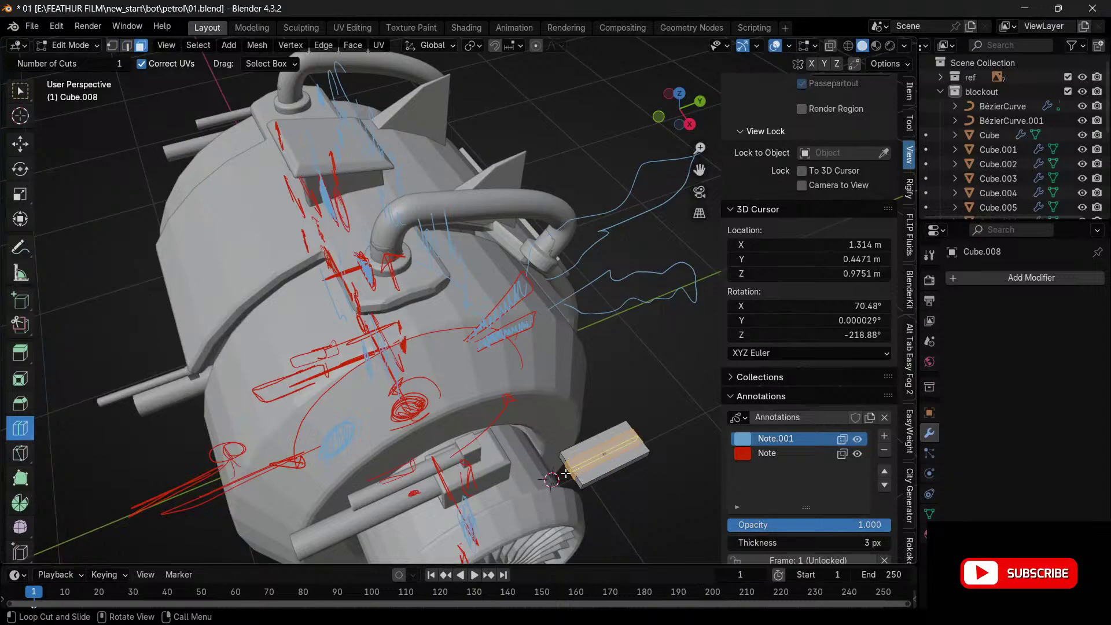
pyautogui.click(20, 143)
pyautogui.click(580, 473)
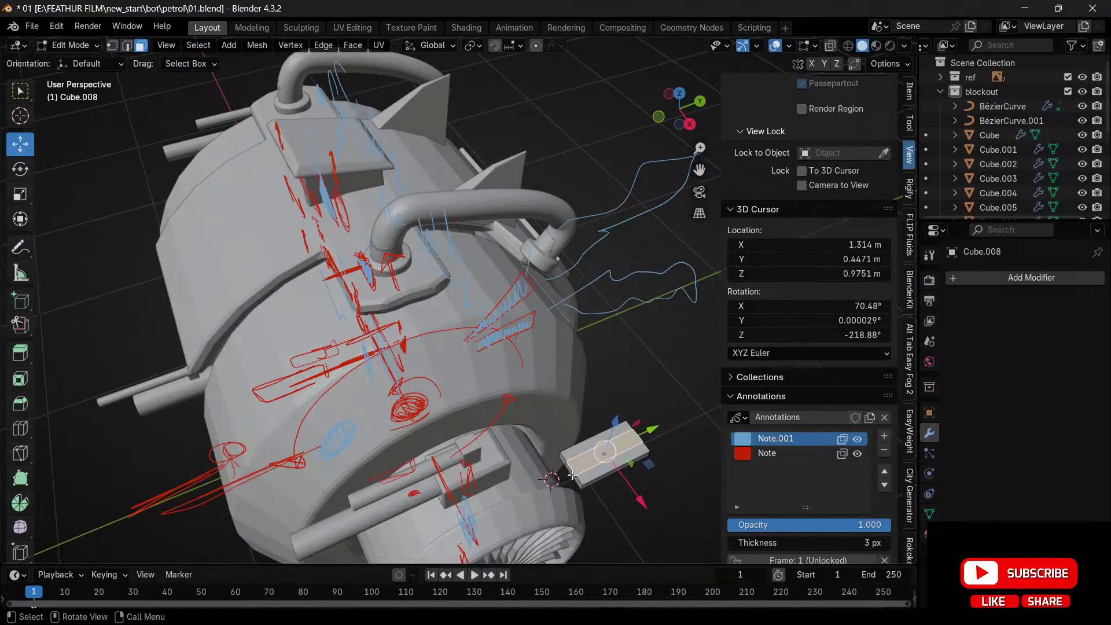
pyautogui.click(576, 474)
pyautogui.press('e')
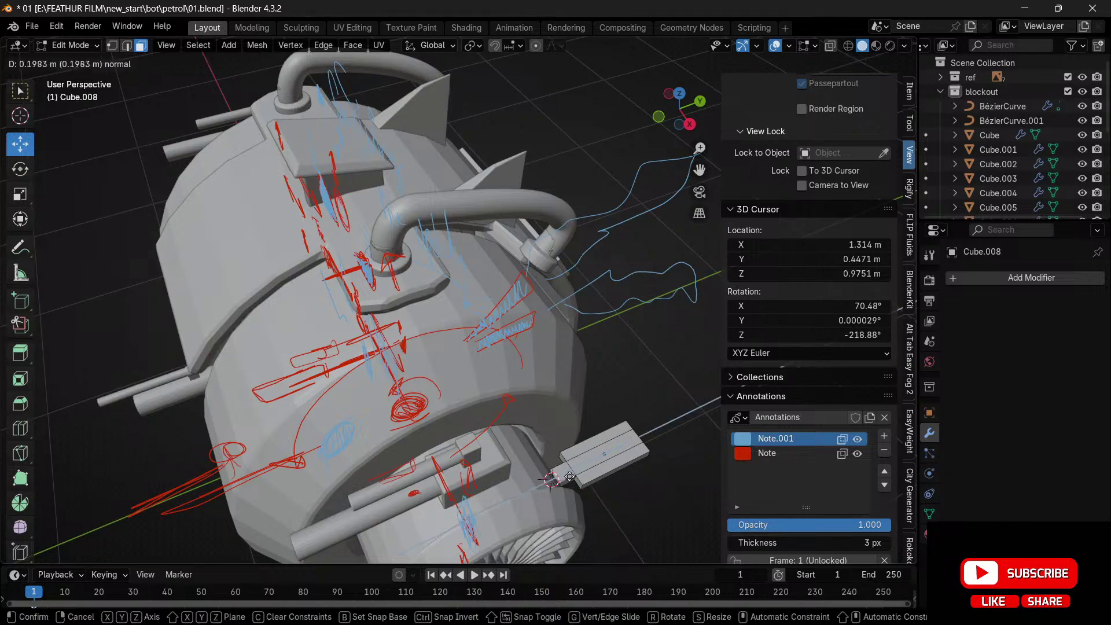
pyautogui.click(572, 478)
pyautogui.moveTo(665, 121); pyautogui.dragTo(573, 132)
pyautogui.press('Tab')
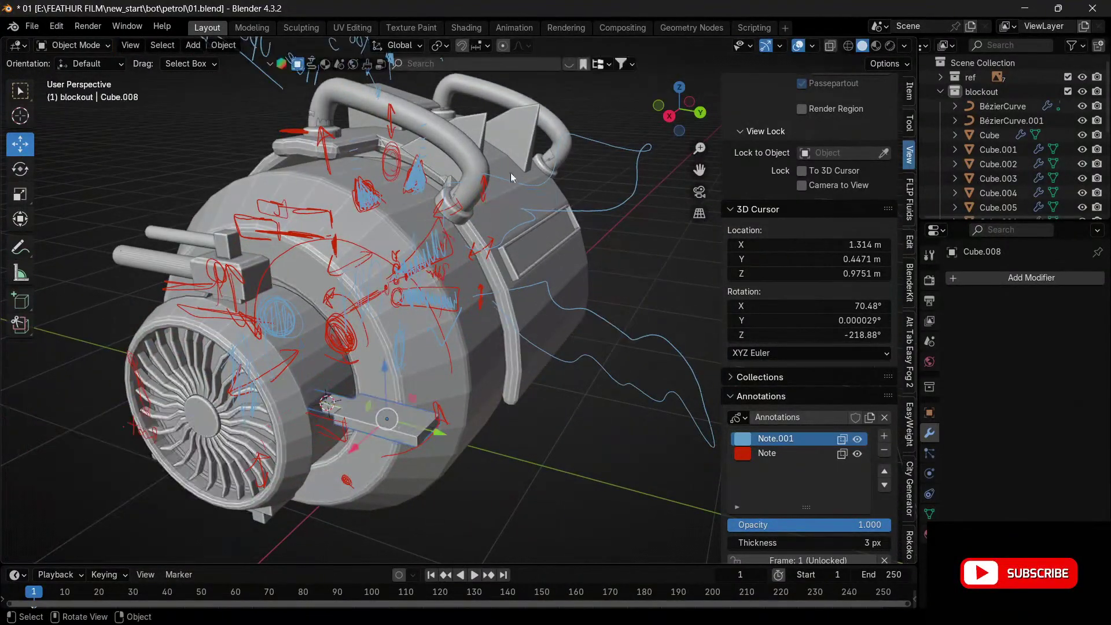
# - Duplicate the long side panel in right view, place the copy just below along the curved band, and rotate it 13° to follow the curve
pyautogui.moveTo(680, 110); pyautogui.dragTo(731, 115)
pyautogui.click(522, 266)
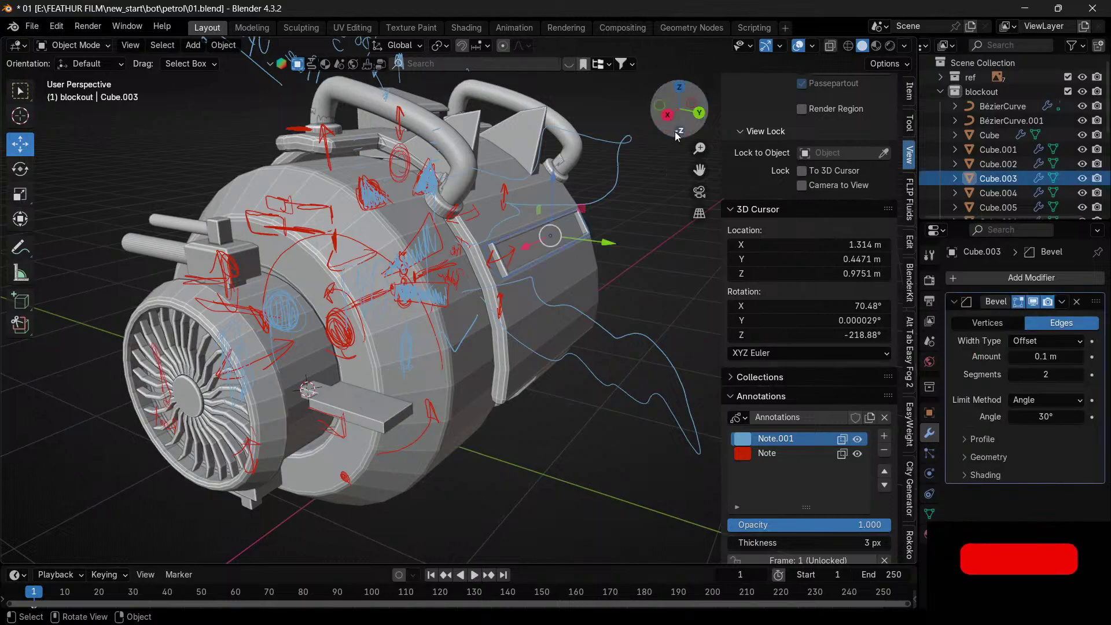
pyautogui.click(662, 122)
pyautogui.scroll(6, 556, 255)
pyautogui.moveTo(697, 172); pyautogui.dragTo(519, 233)
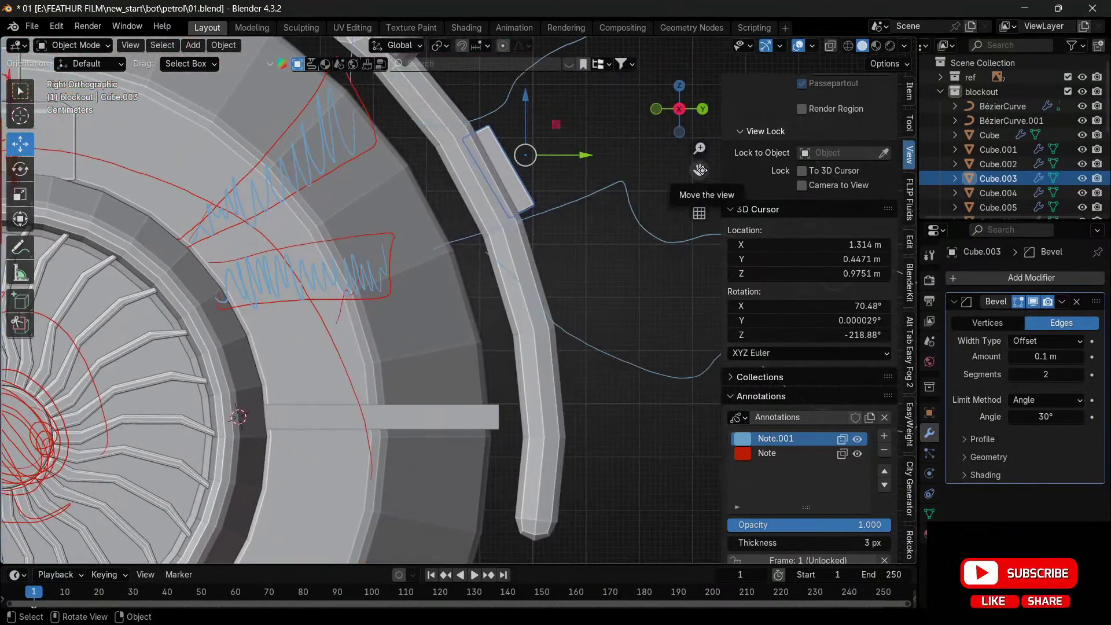
pyautogui.hotkey('shift', 'd')
pyautogui.click(749, 277)
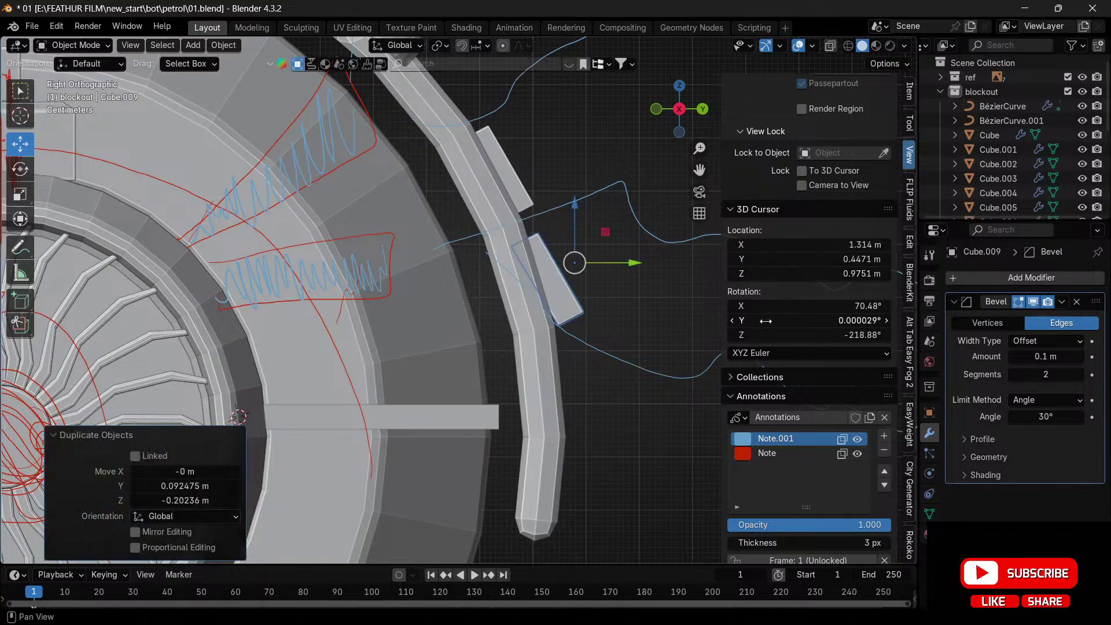
pyautogui.press('r')
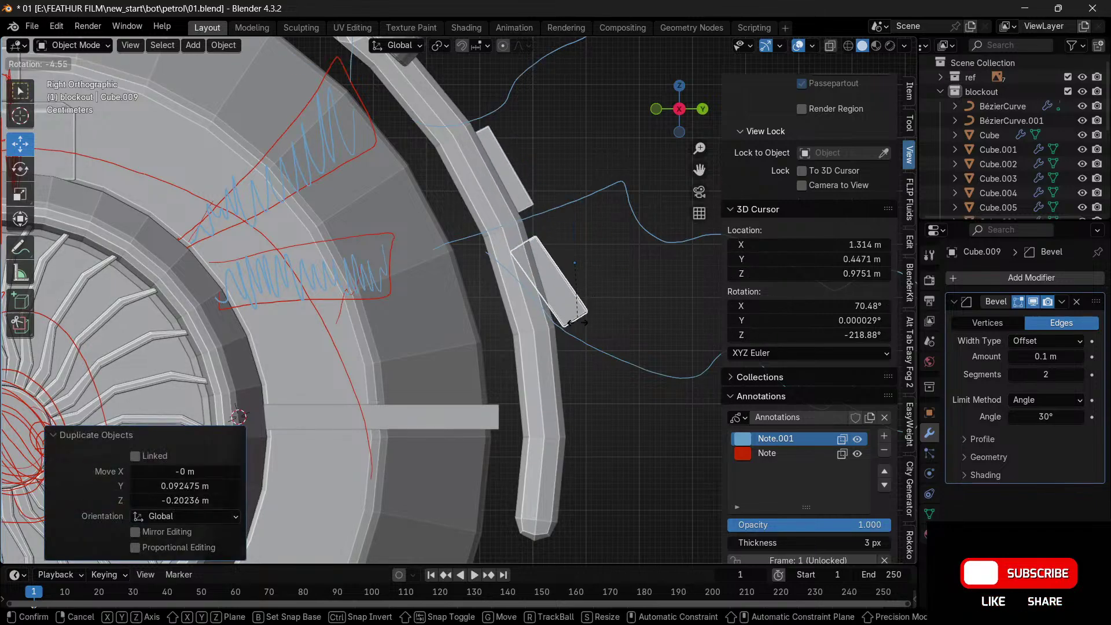
pyautogui.click(556, 306)
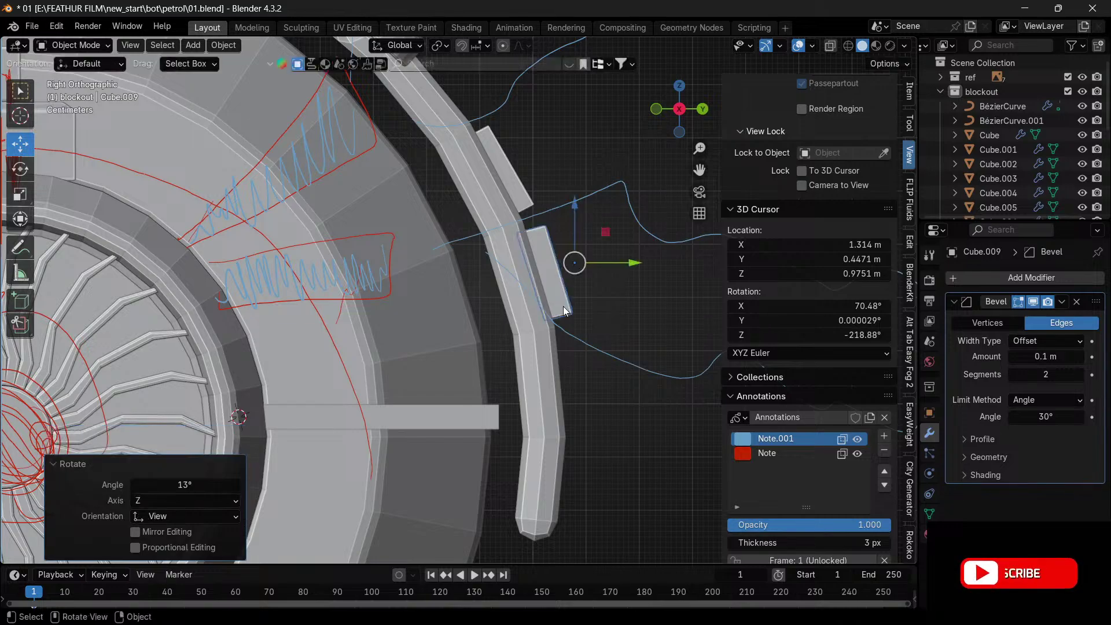
# - Add a 32-vertex cylinder at the 3D cursor on the engine's front neck and scale it down to about 0.07
pyautogui.scroll(-4, 565, 306)
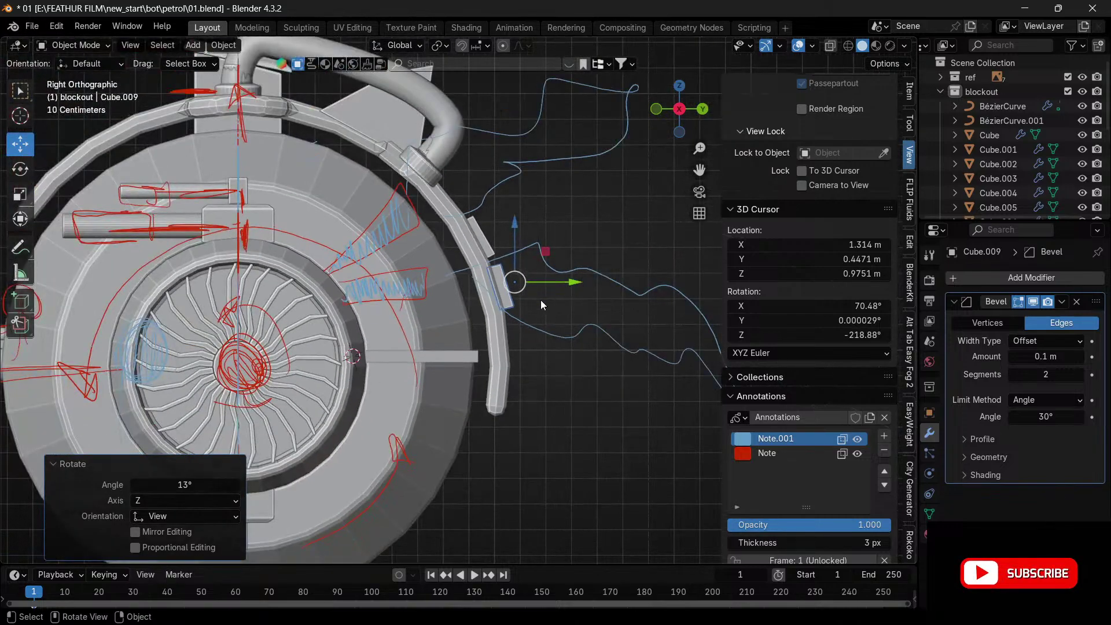
pyautogui.moveTo(680, 110); pyautogui.dragTo(649, 131)
pyautogui.scroll(-4, 585, 234)
pyautogui.moveTo(686, 92); pyautogui.dragTo(645, 101)
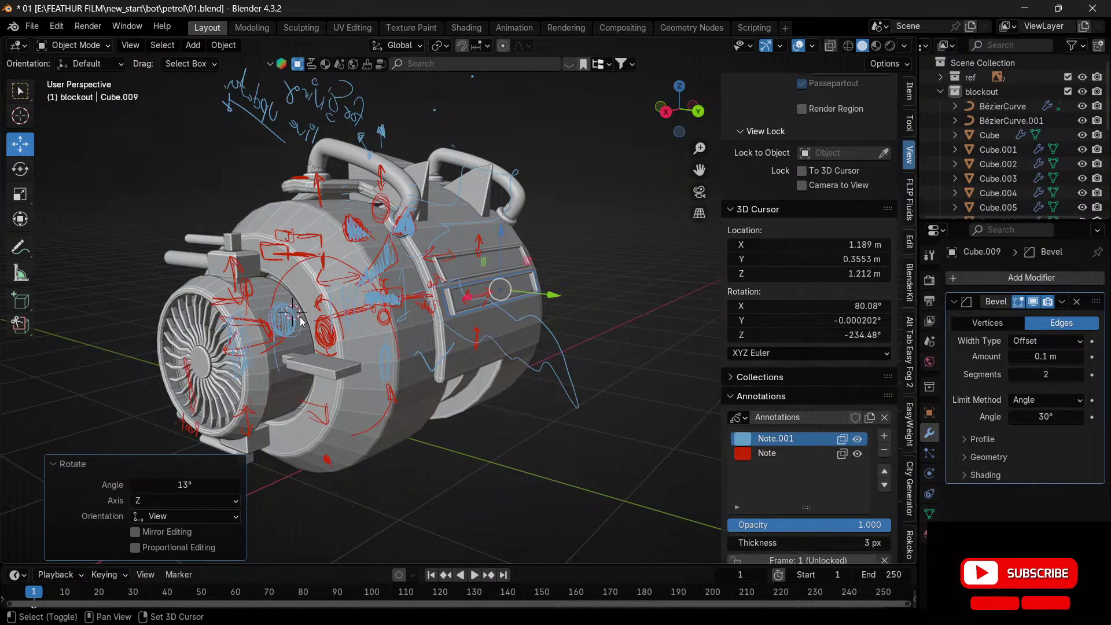
pyautogui.hotkey('shift', 'a')
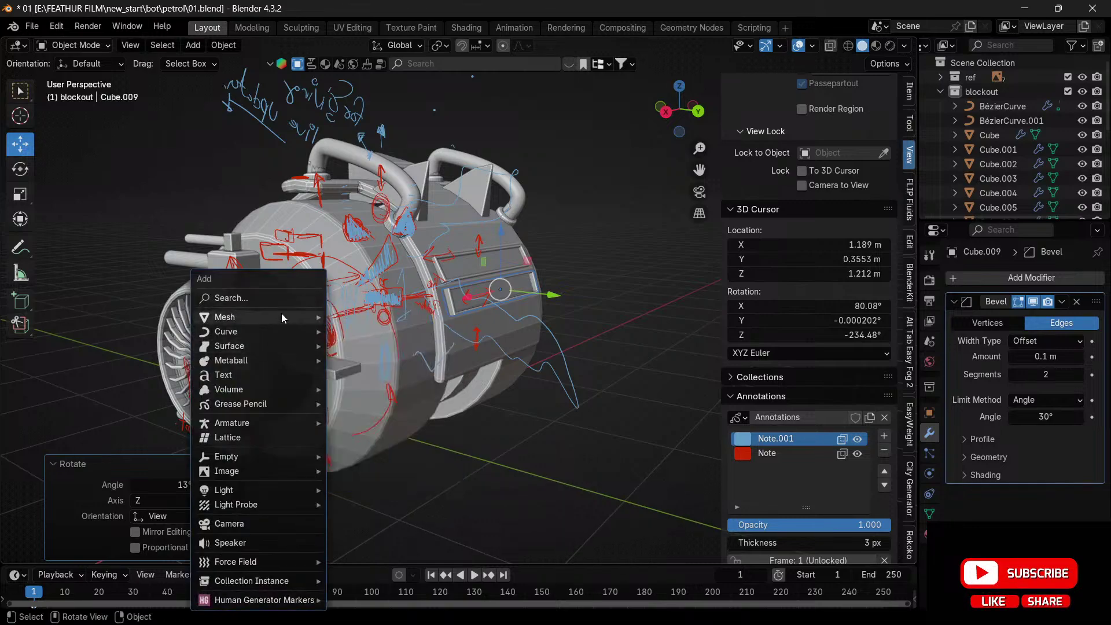
pyautogui.moveTo(282, 316)
pyautogui.click(376, 403)
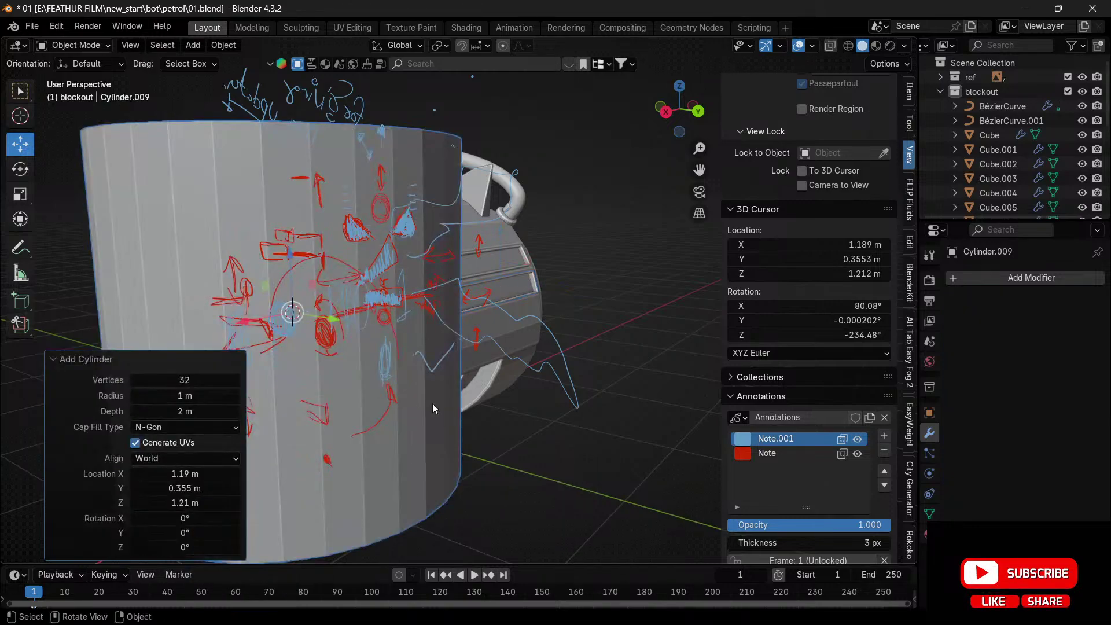
pyautogui.press('s')
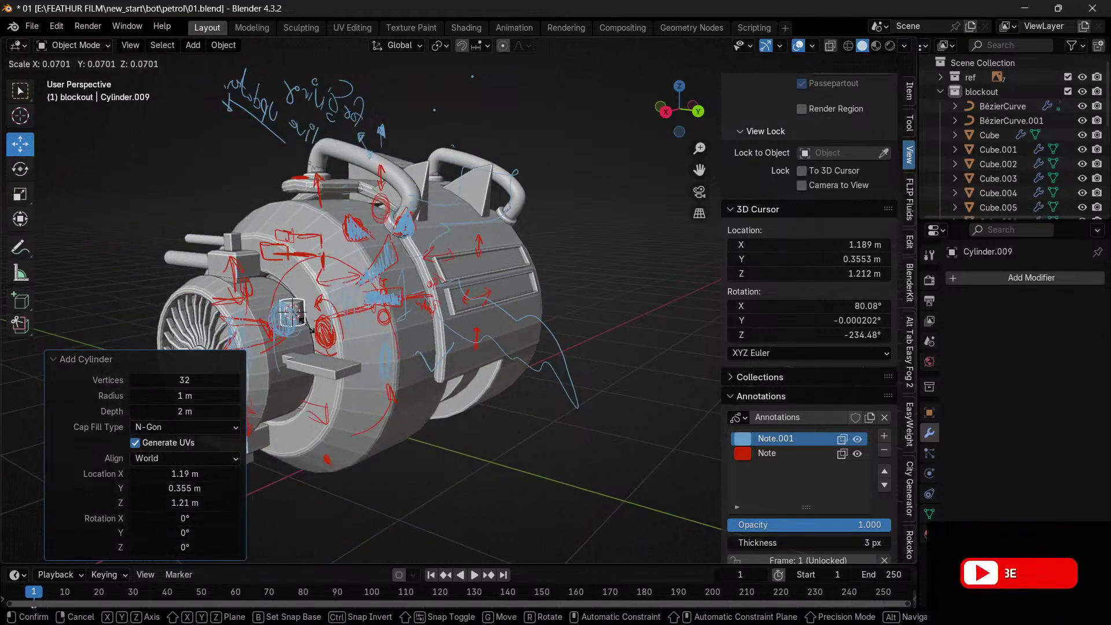
pyautogui.click(310, 330)
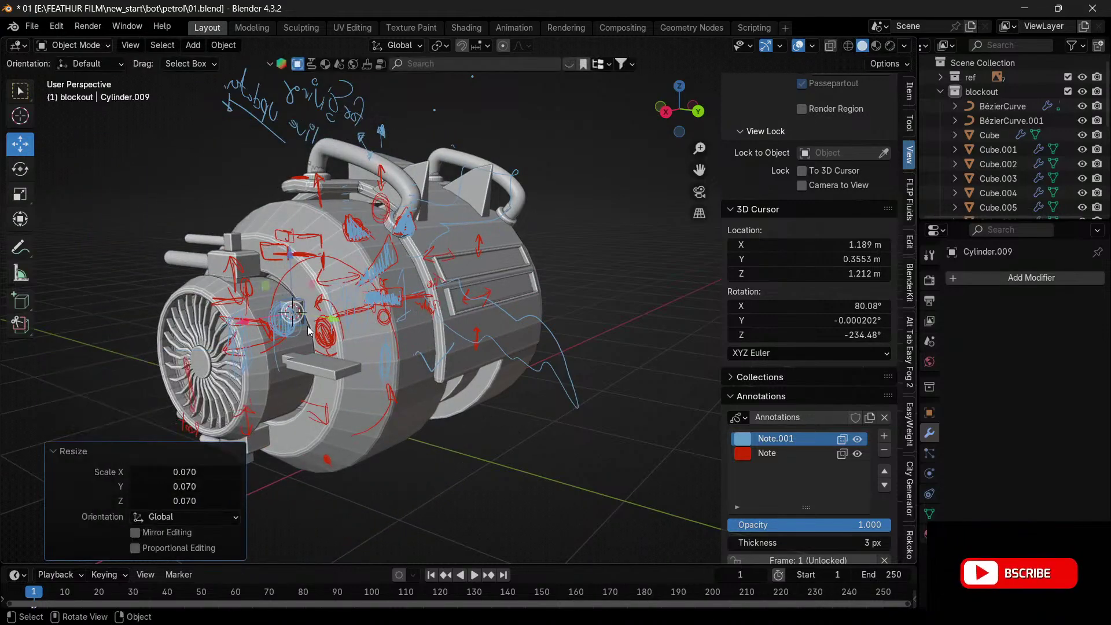
# - Align the small cylinder in right view: rotate it 46.1°, move it about -0.066 m in Y and 0.136 m in Z, and rotate it -9.12°
pyautogui.click(667, 113)
pyautogui.press('r')
pyautogui.click(540, 391)
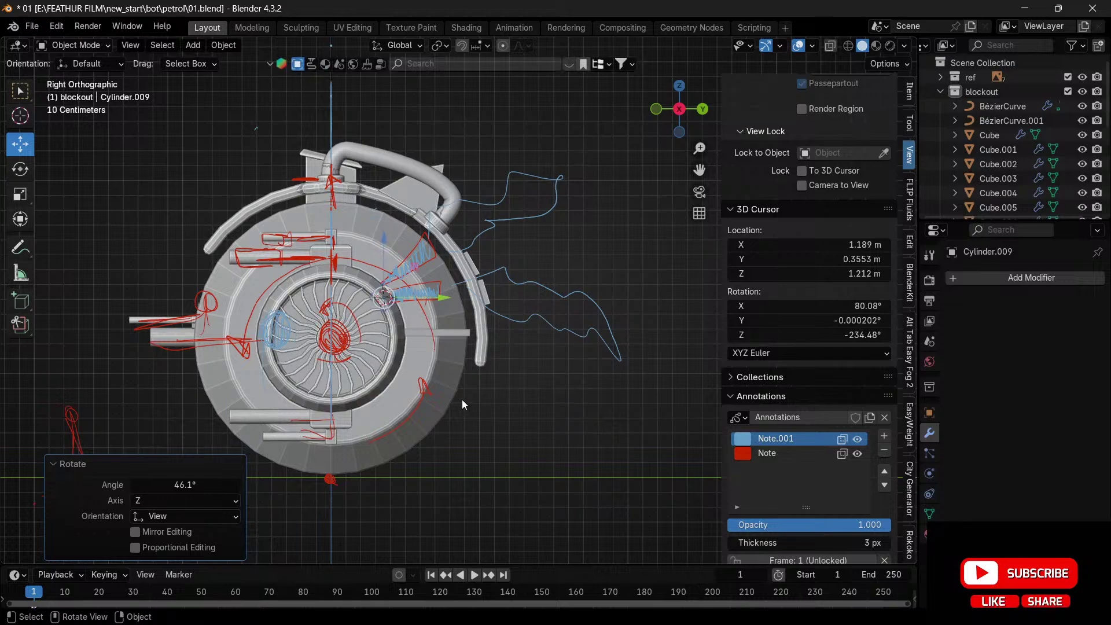
pyautogui.press('g')
pyautogui.click(447, 377)
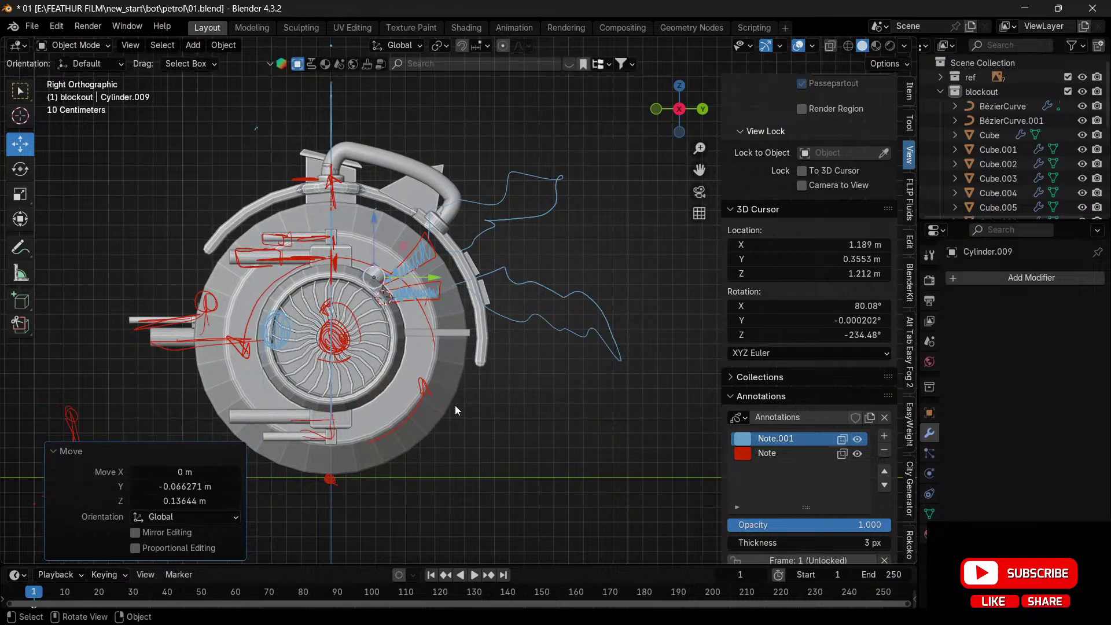
pyautogui.press('r')
pyautogui.click(480, 397)
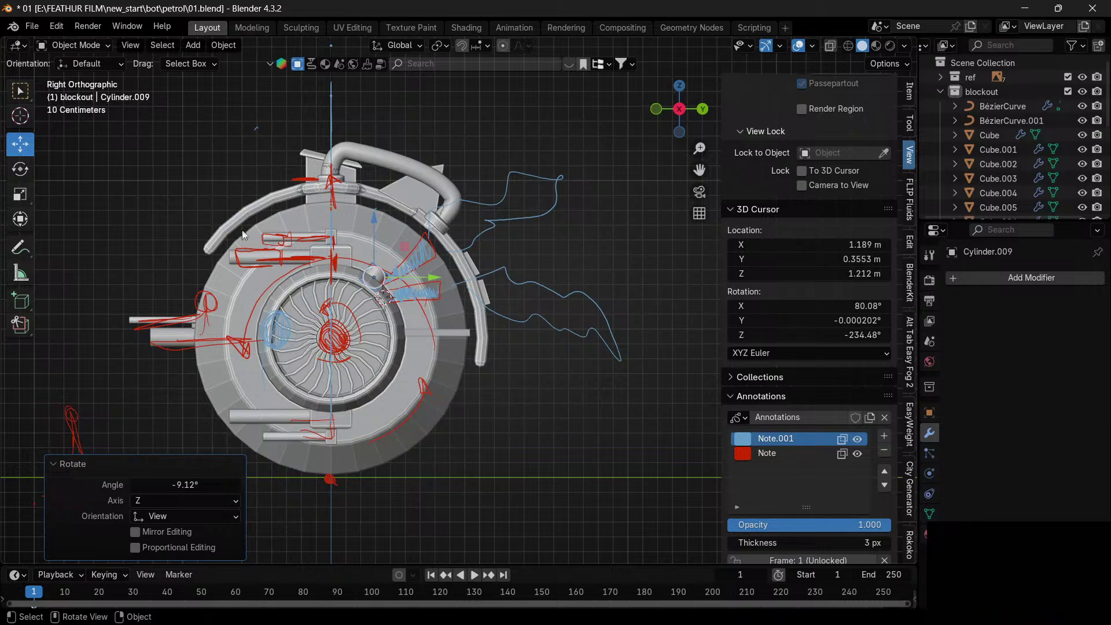
# - In Edit Mode with X-ray on, extrude the small cylinder's upper end face twice along its normal, the second time about 0.17 m
pyautogui.click(63, 45)
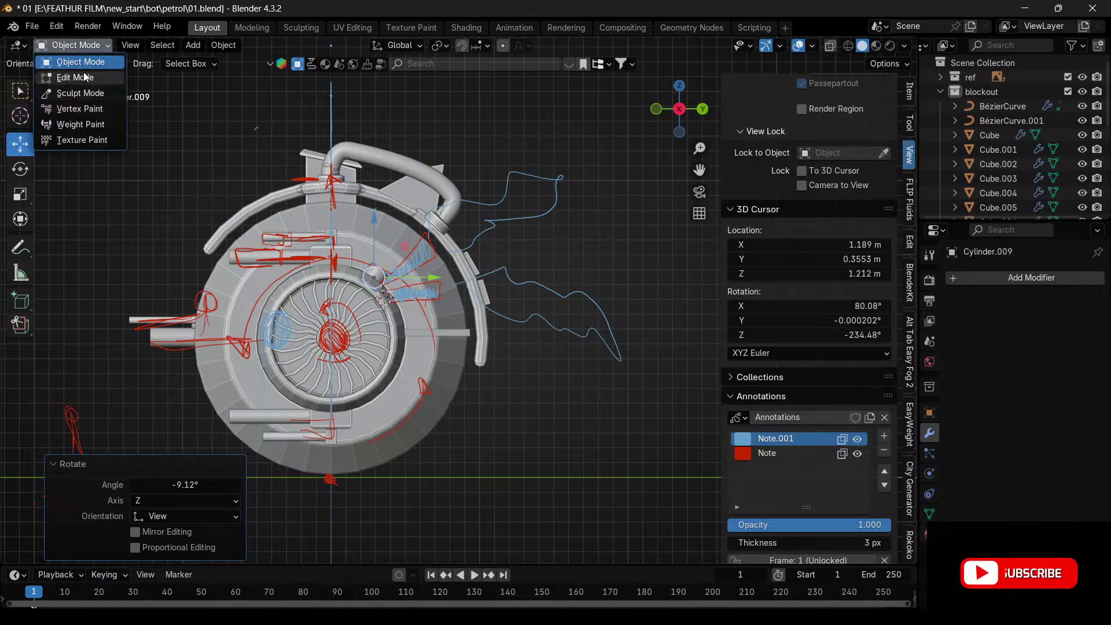
pyautogui.click(88, 77)
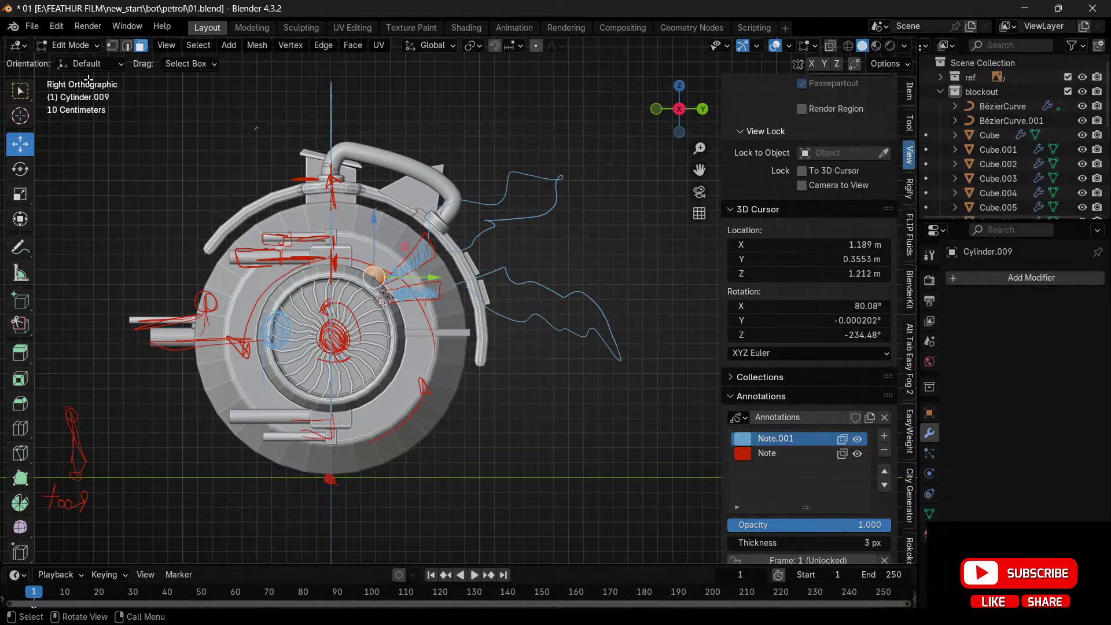
pyautogui.click(830, 46)
pyautogui.scroll(5, 367, 287)
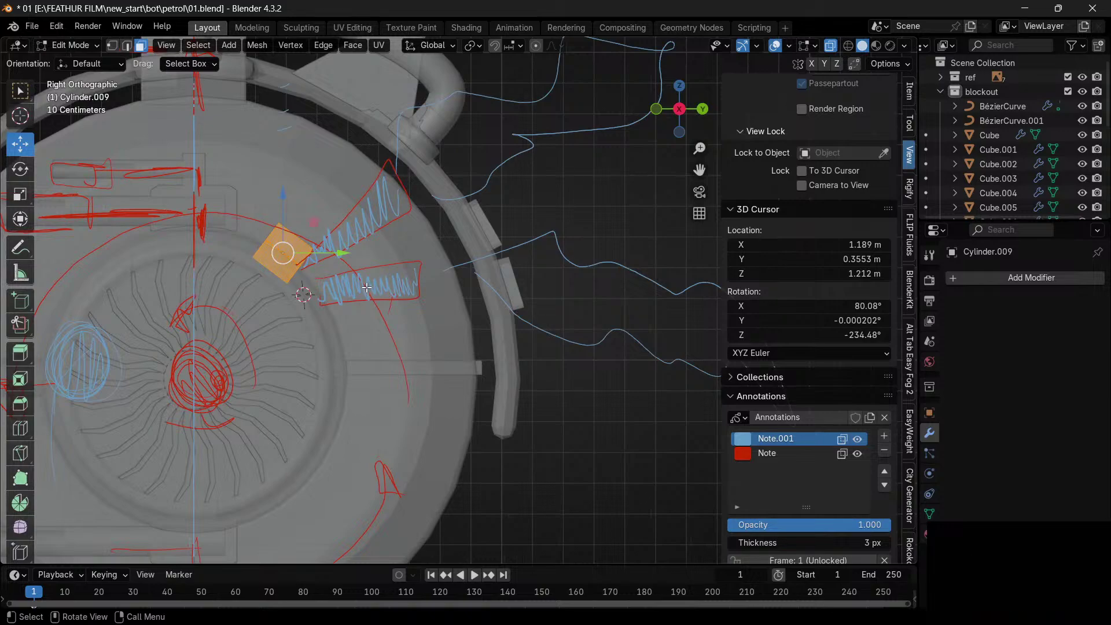
pyautogui.moveTo(267, 192); pyautogui.dragTo(331, 238)
pyautogui.press('e')
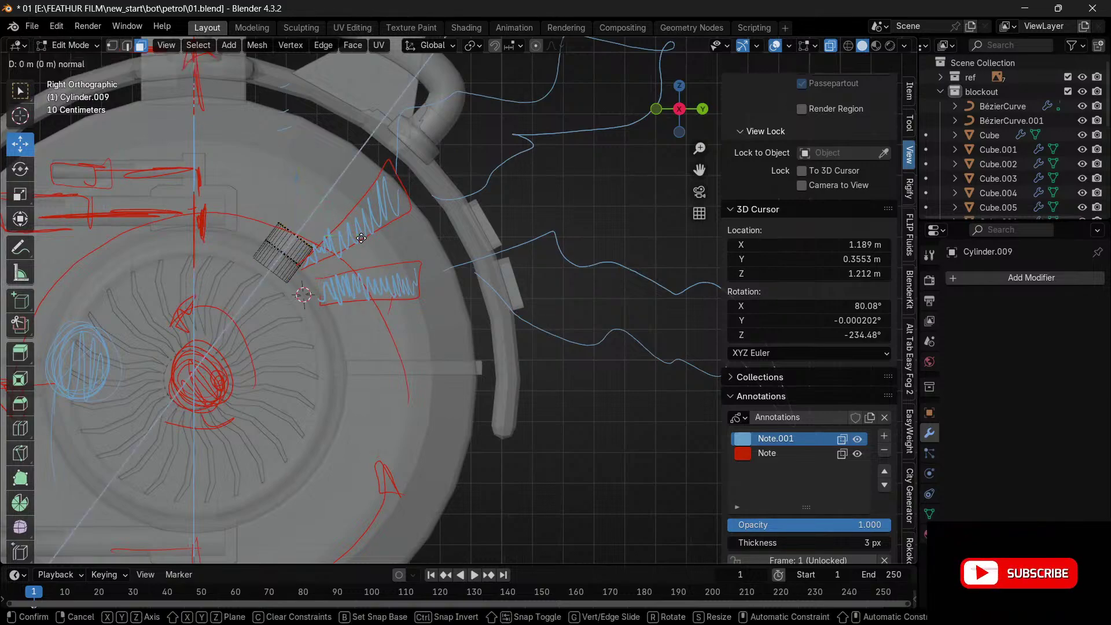
pyautogui.click(438, 187)
pyautogui.press('e')
pyautogui.click(474, 162)
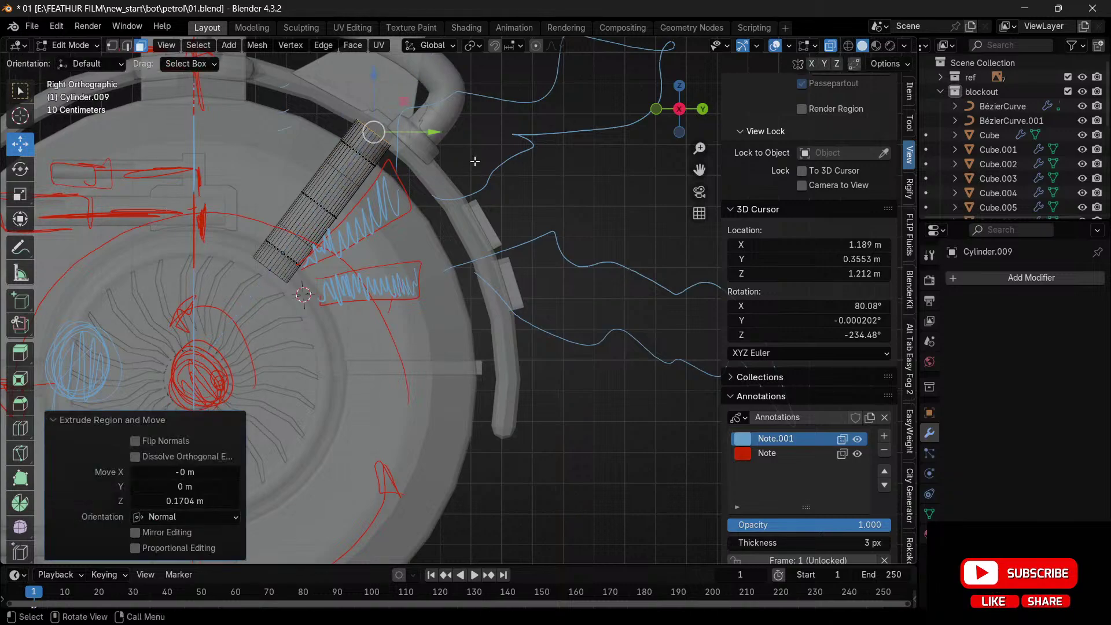
# - Bend the pipe's upper end: move the end face about 0.098 m Y and -0.073 m Z, rotate it 37.1°, and move it 0.038 m Y, 0.036 m Z
pyautogui.press('g')
pyautogui.click(504, 183)
pyautogui.press('r')
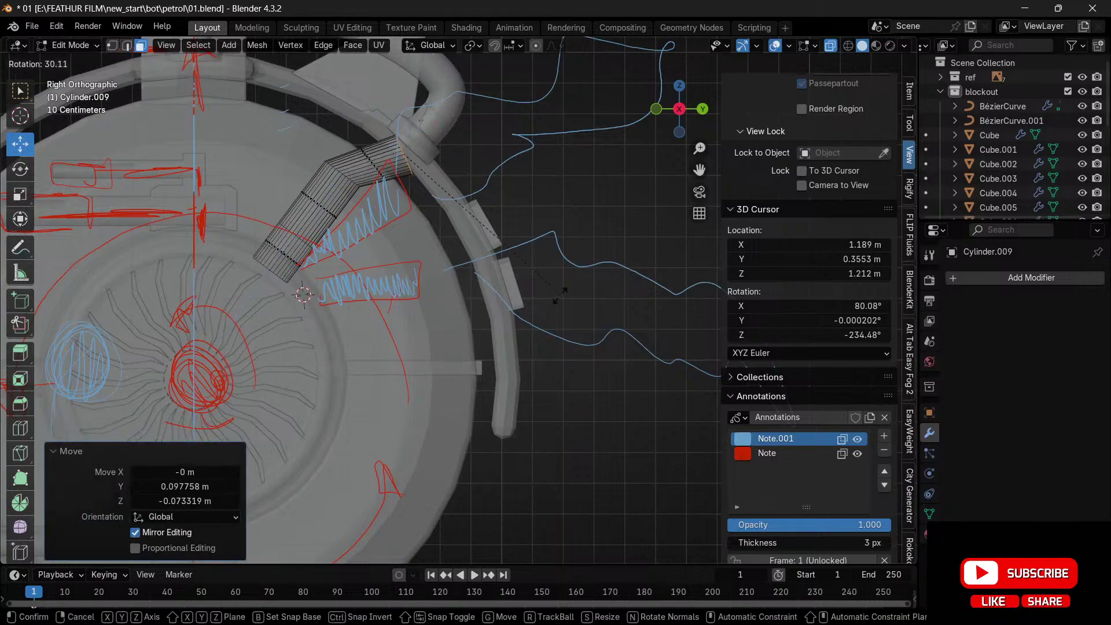
pyautogui.click(543, 314)
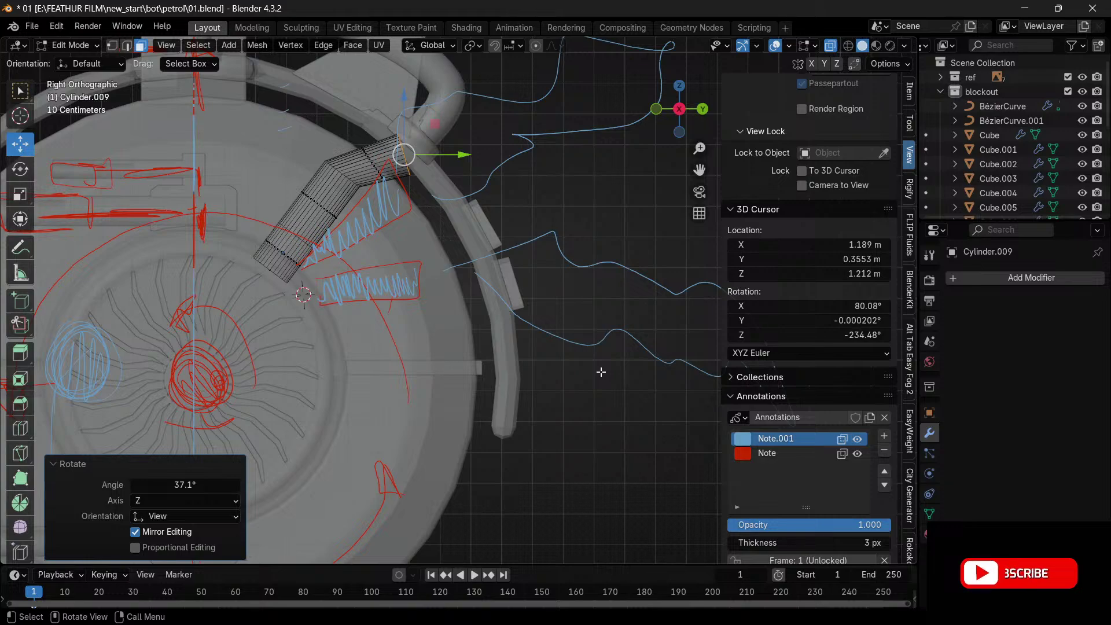
pyautogui.press('g')
pyautogui.click(432, 260)
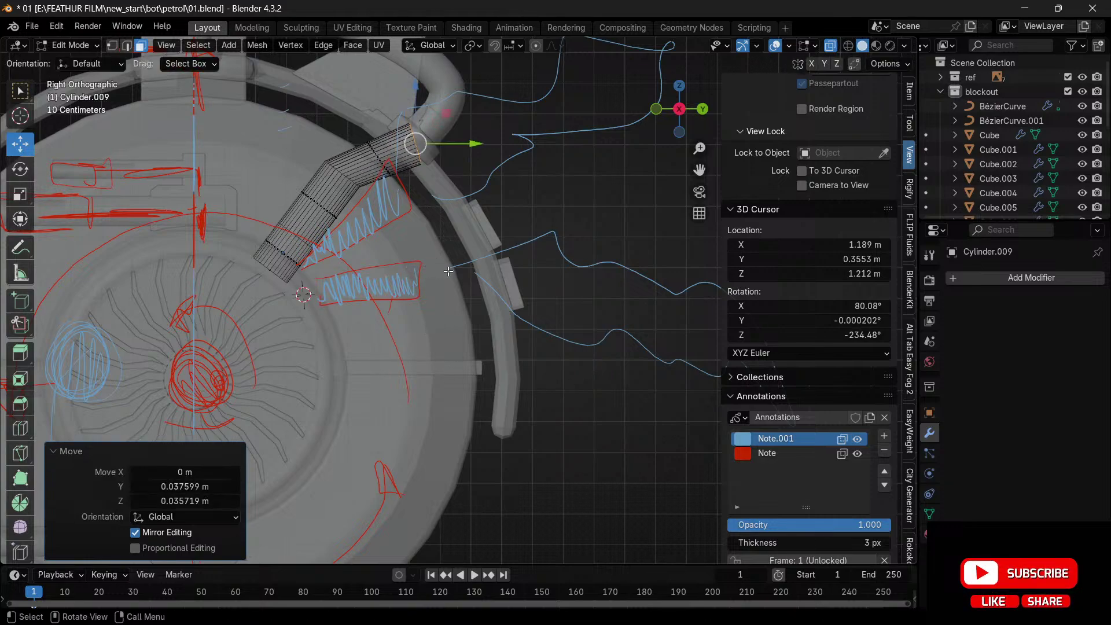
# - Inset the pipe's open end face about 0.196 m and extrude the inset face about -0.255 m into the pipe
pyautogui.moveTo(676, 107); pyautogui.dragTo(361, 245)
pyautogui.press('i')
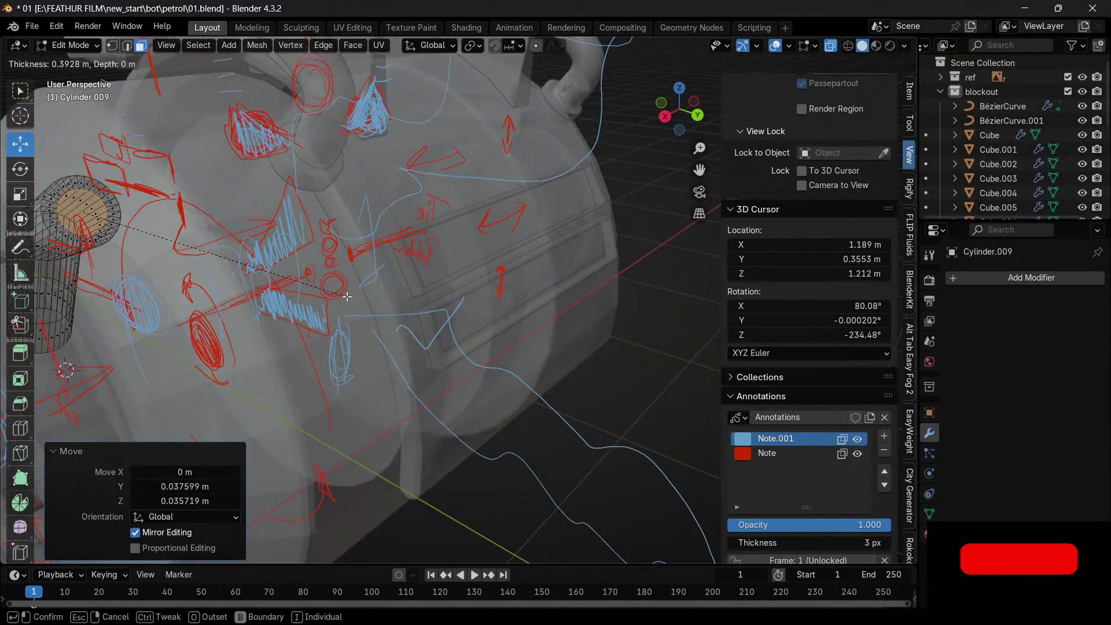
pyautogui.click(633, 163)
pyautogui.click(666, 116)
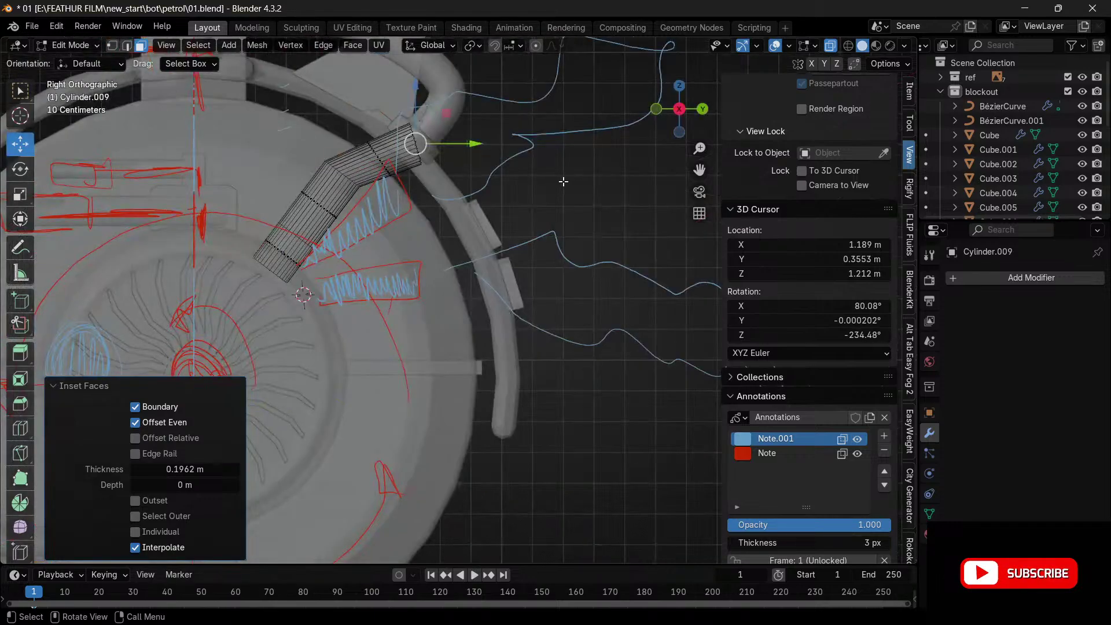
pyautogui.press('e')
pyautogui.click(467, 222)
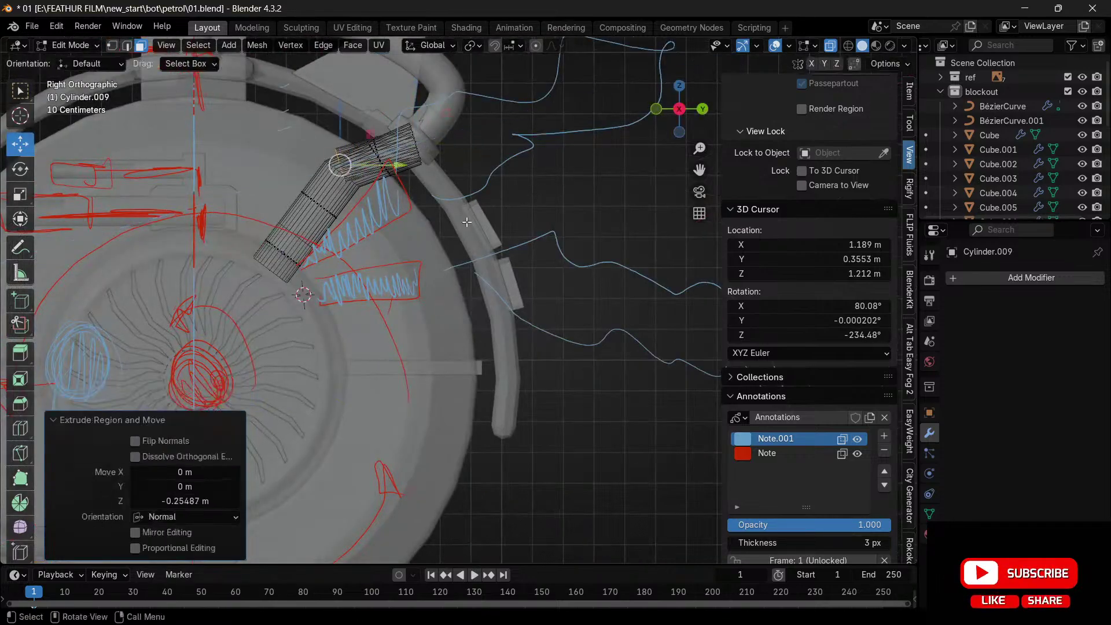
# - Fit the inner face to the pipe's bend by moving it in Y and Z and rotating it -33.8° and a further -3.7°
pyautogui.press('g')
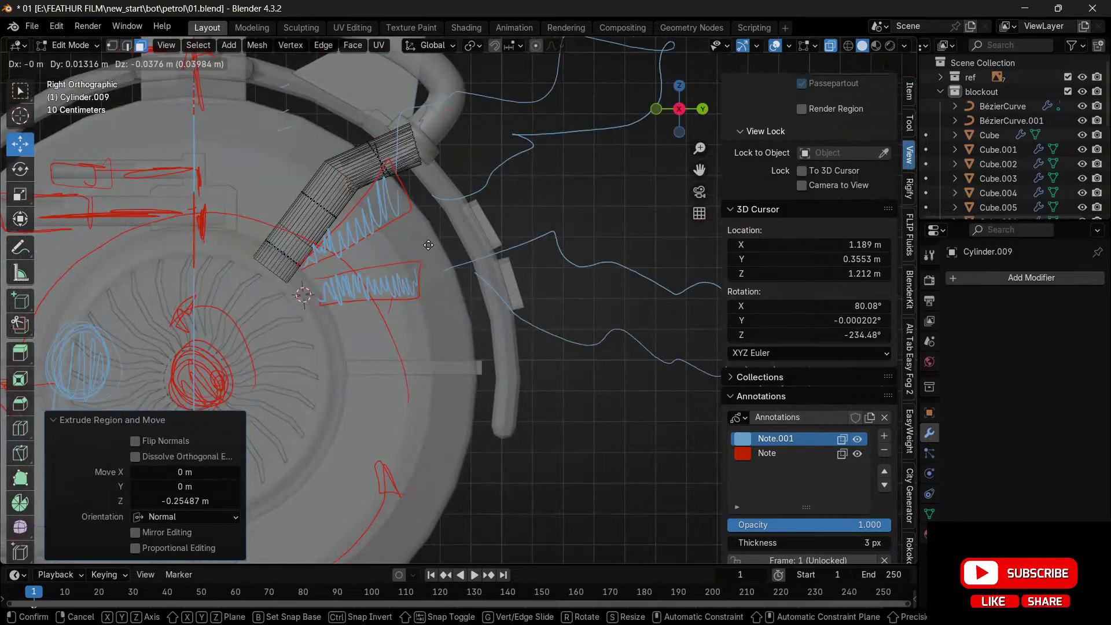
pyautogui.click(438, 237)
pyautogui.press('r')
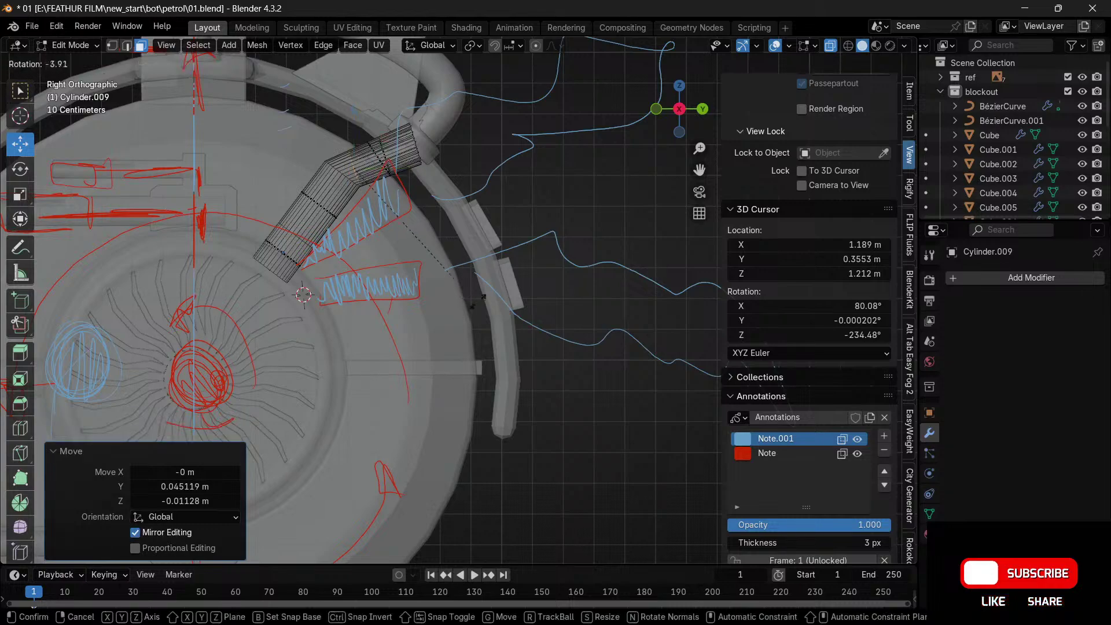
pyautogui.click(533, 228)
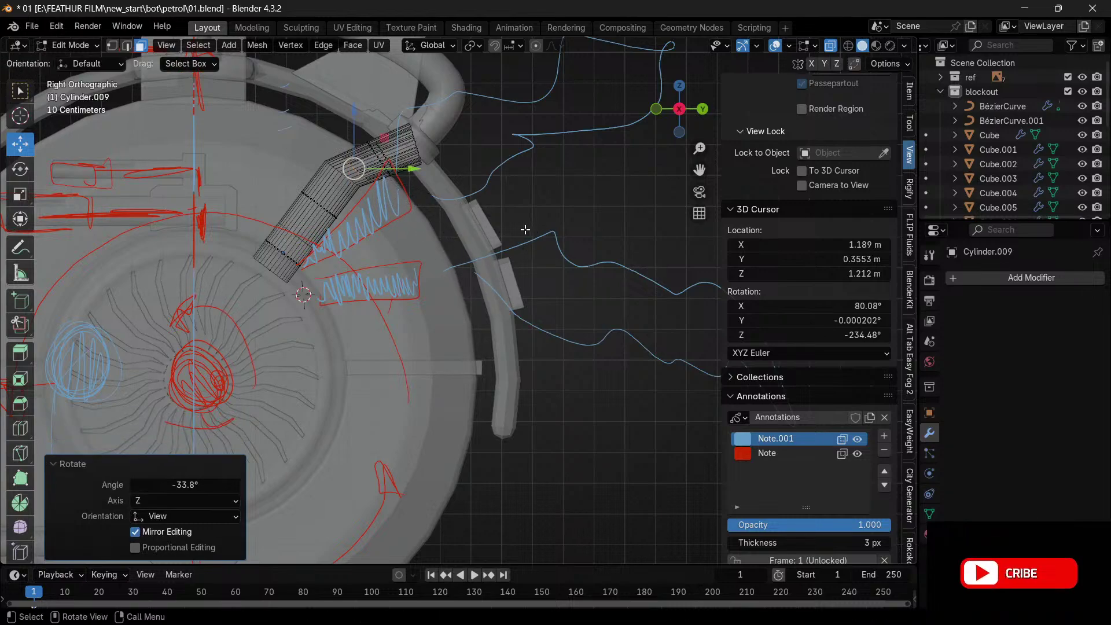
pyautogui.scroll(3, 375, 189)
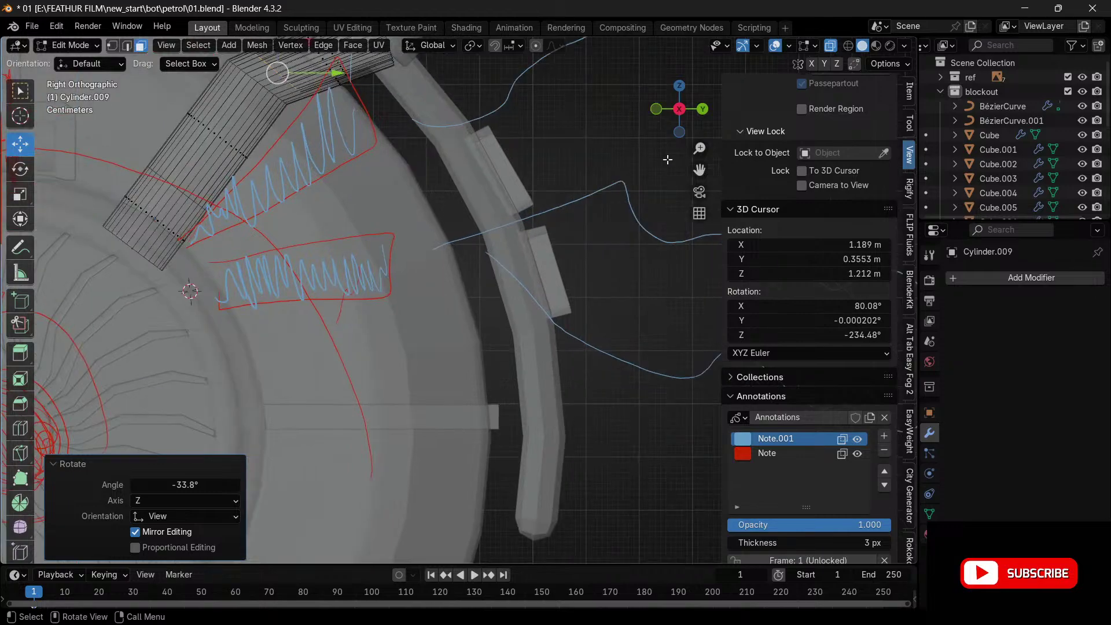
pyautogui.moveTo(700, 172); pyautogui.dragTo(808, 277)
pyautogui.press('g')
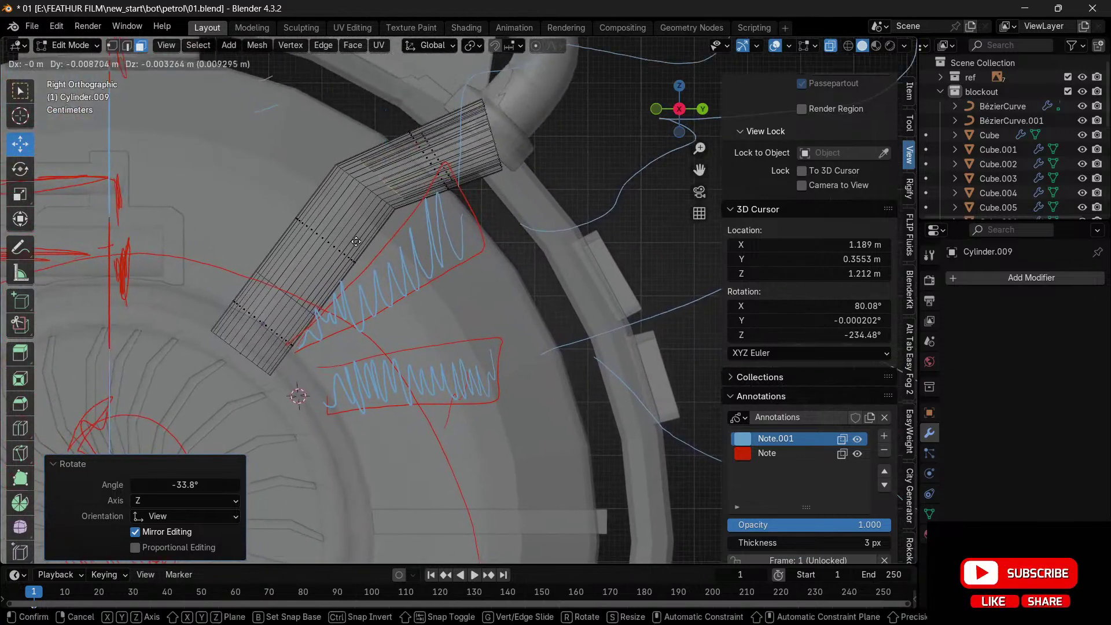
pyautogui.click(356, 253)
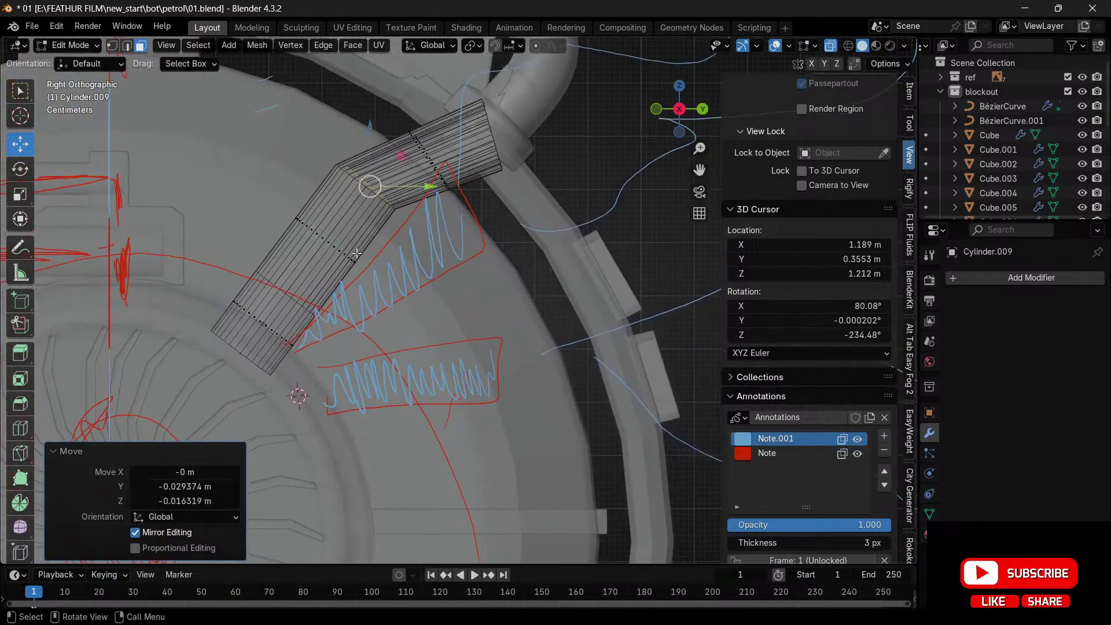
pyautogui.press('r')
pyautogui.click(419, 287)
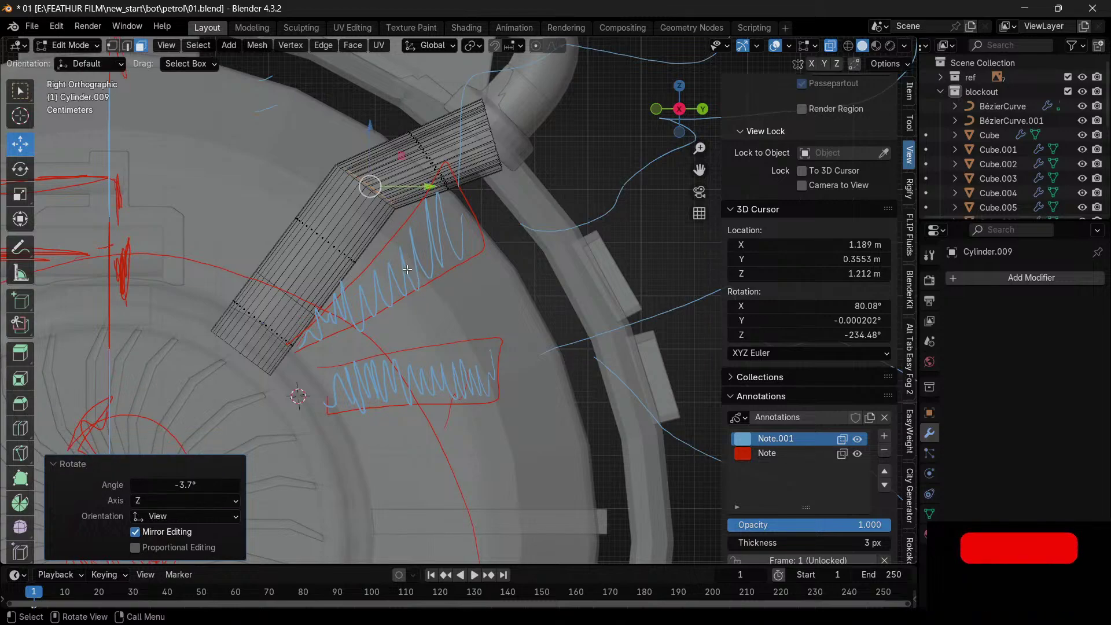
# - Extrude the inner face down the lower pipe segment and move it about -0.009 m in Y to stay inside the walls
pyautogui.press('e')
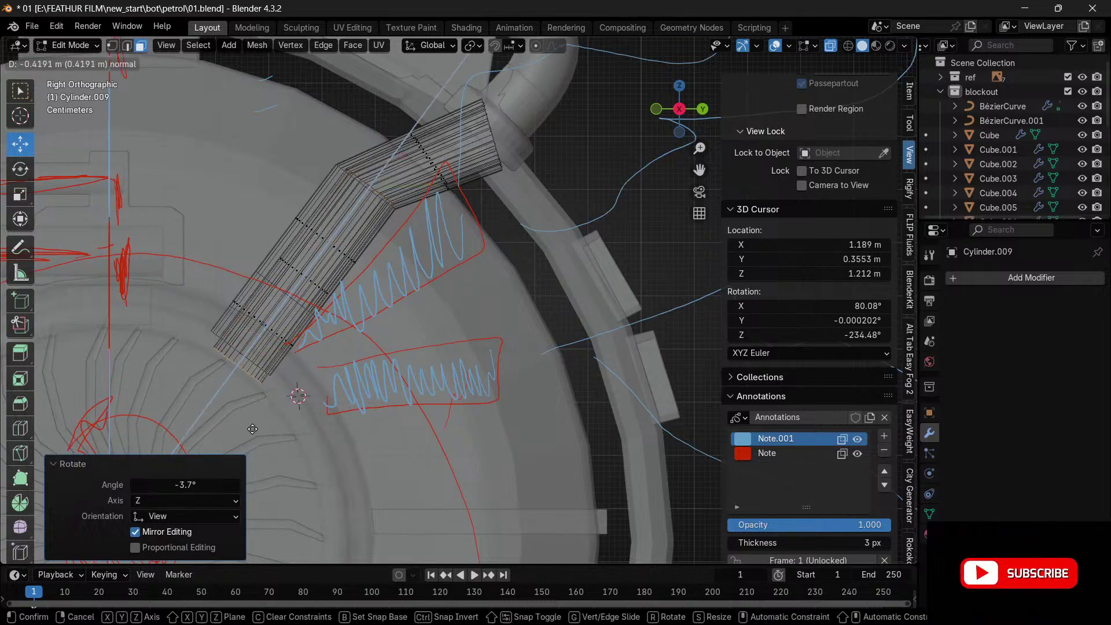
pyautogui.press('g')
pyautogui.click(342, 426)
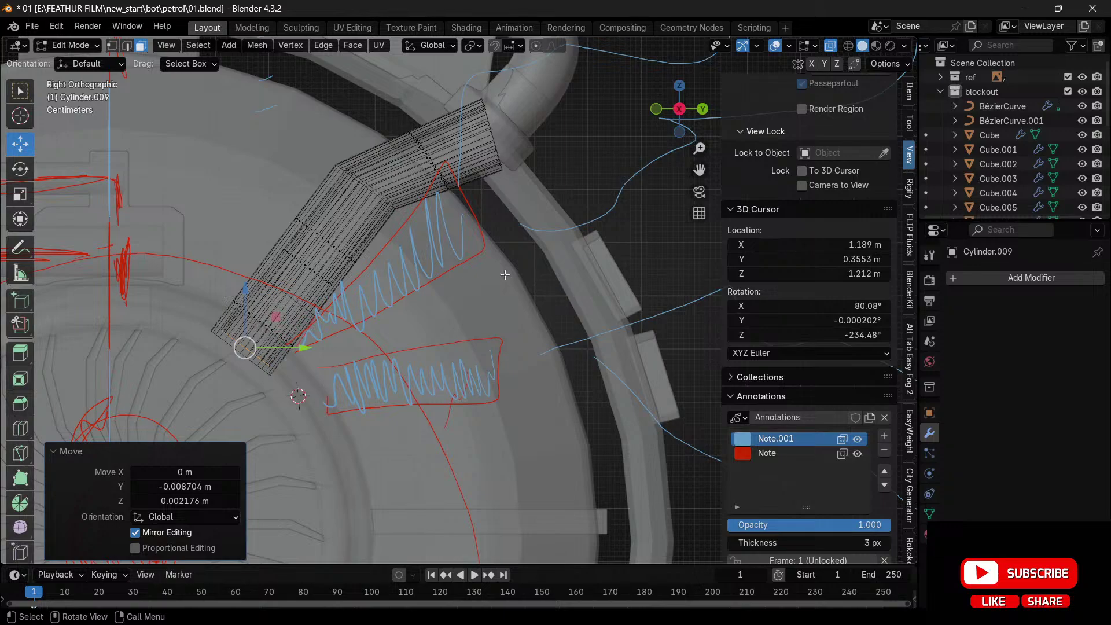
# - Return to Object Mode and move the bent pipe about 0.1 m along X towards the engine's front
pyautogui.hotkey('ctrl', 'Tab')
pyautogui.click(456, 193)
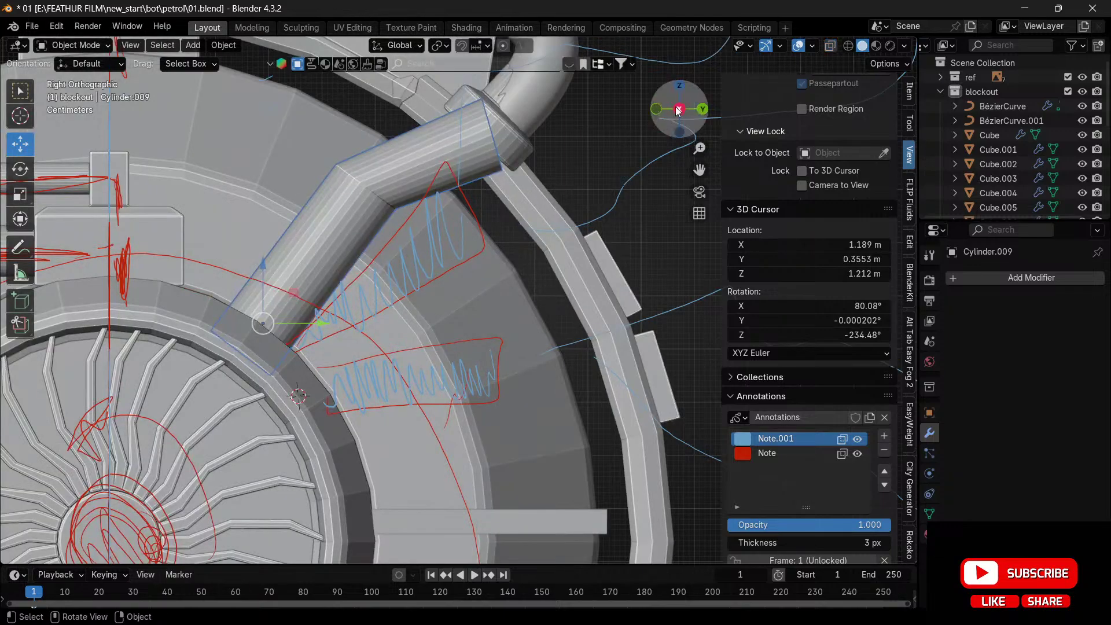
pyautogui.moveTo(678, 110); pyautogui.dragTo(332, 270)
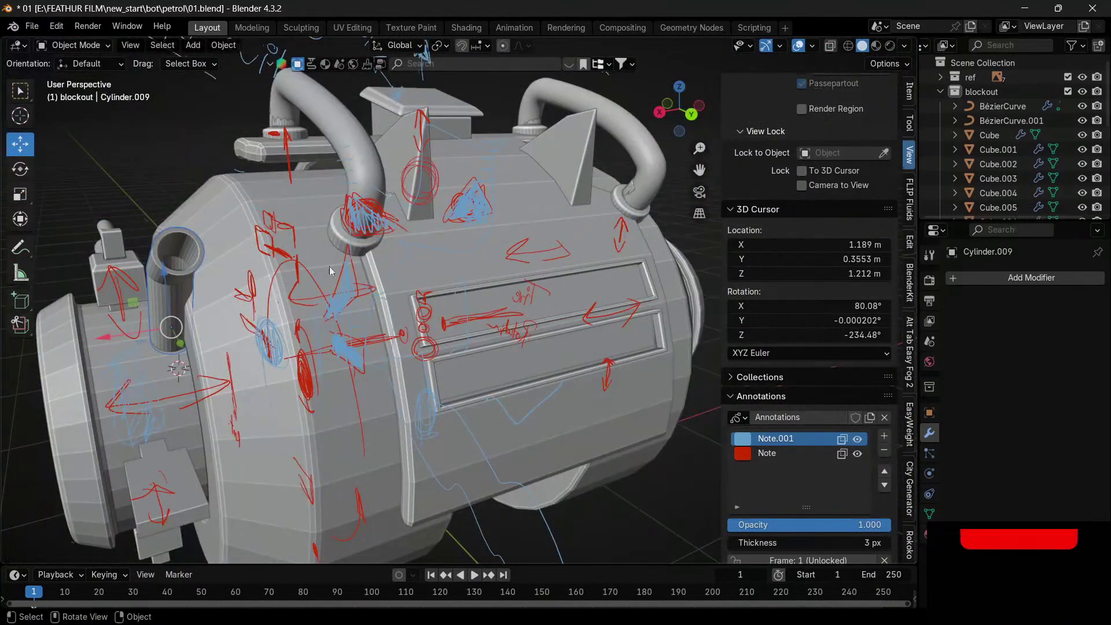
pyautogui.moveTo(105, 337); pyautogui.dragTo(72, 341)
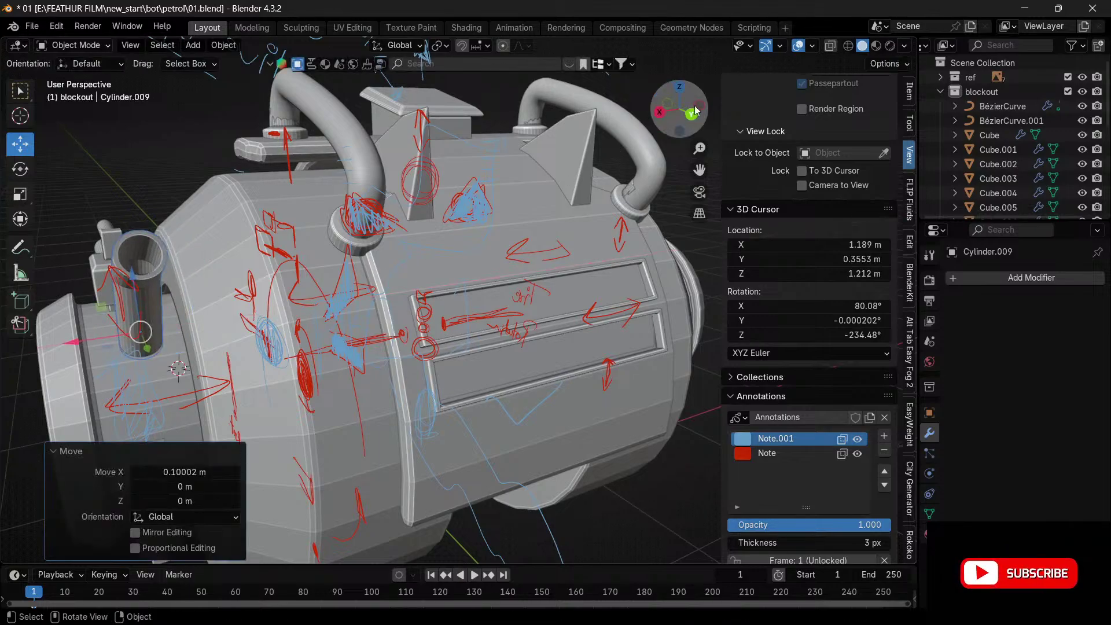
pyautogui.press('g')
pyautogui.click(820, 88)
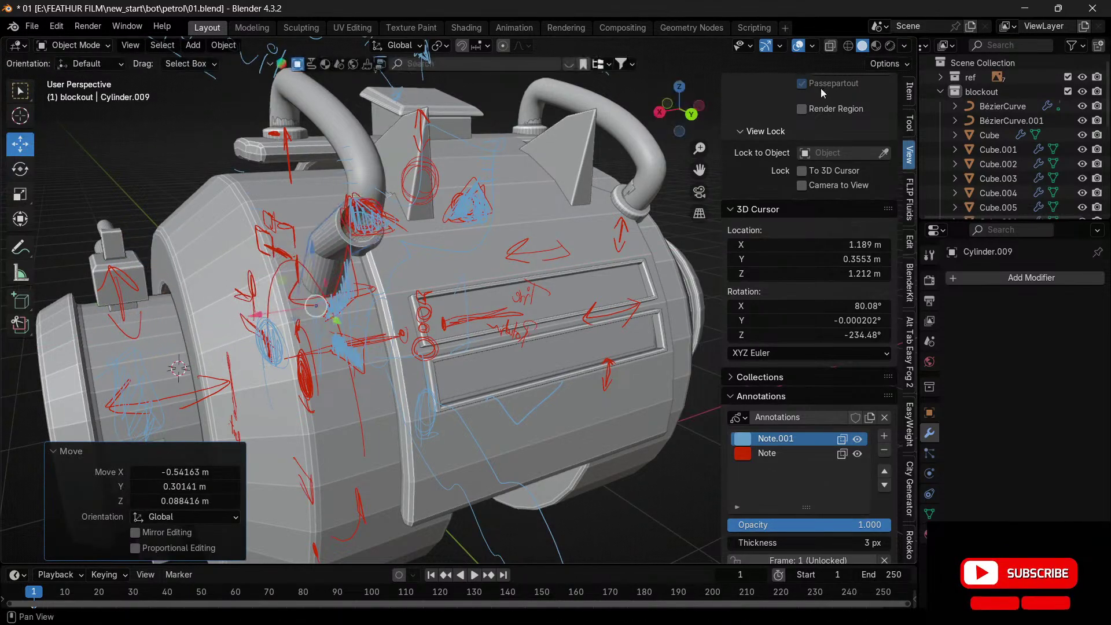
pyautogui.hotkey('ctrl', 'z')
# - In right view, duplicate the whole pipe mesh in Edit Mode and place the copy about 0.158 m in Y and -0.102 m in Z
pyautogui.moveTo(674, 114); pyautogui.dragTo(683, 117)
pyautogui.click(682, 112)
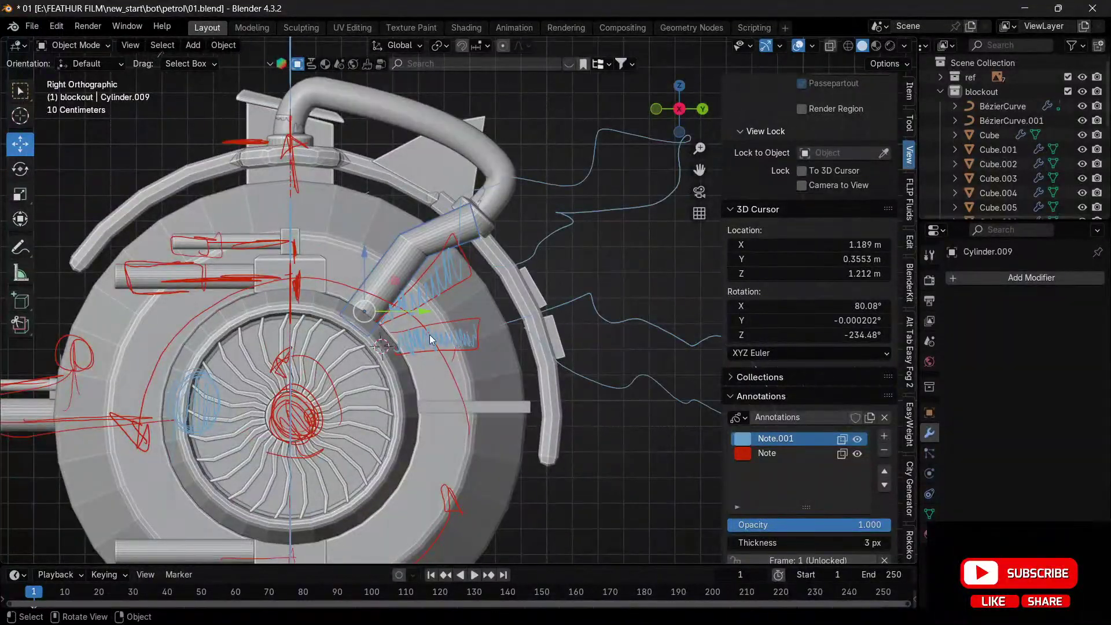
pyautogui.hotkey('ctrl', 'Tab')
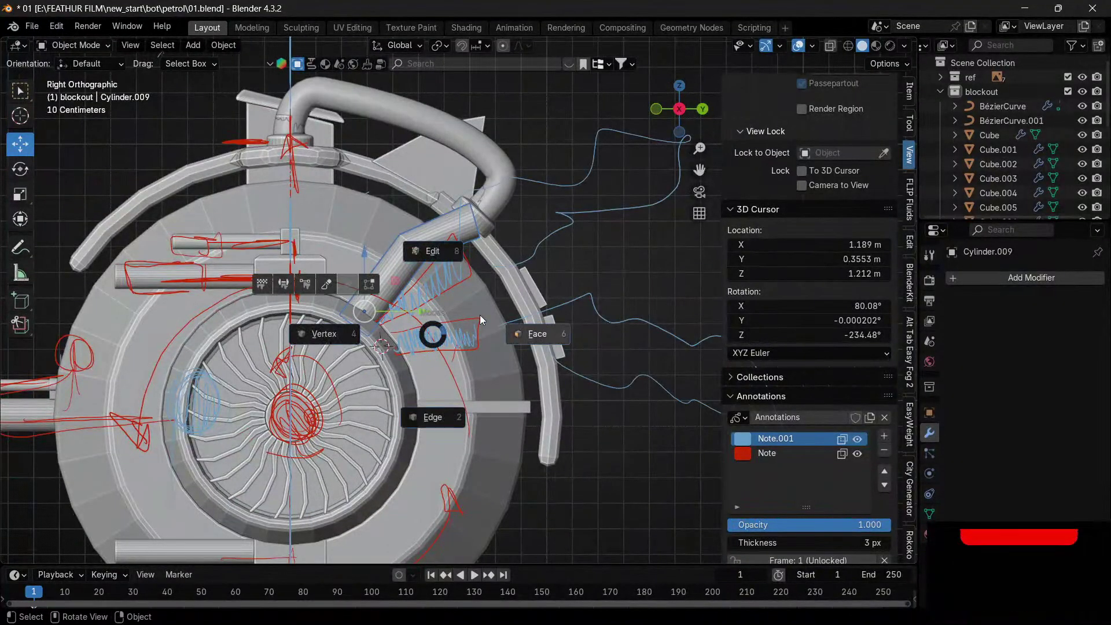
pyautogui.click(431, 255)
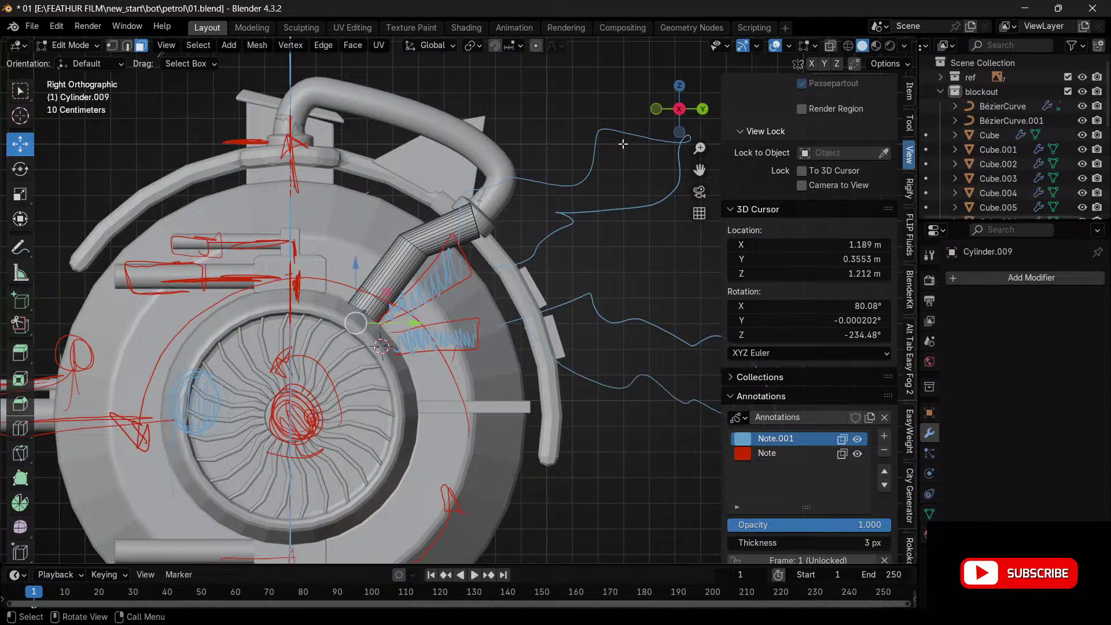
pyautogui.press('l')
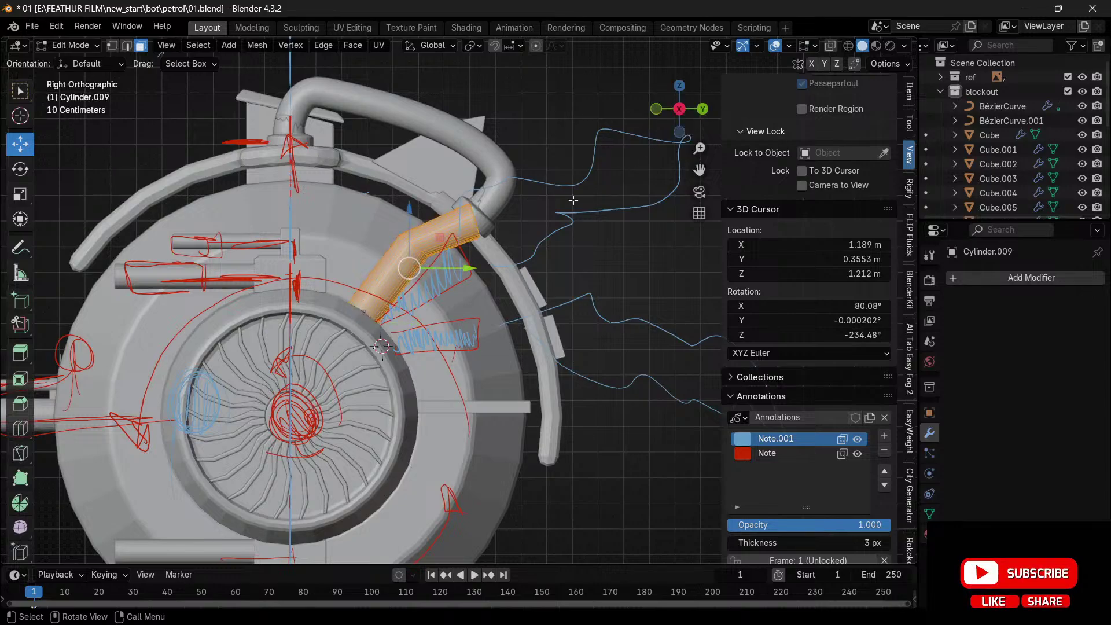
pyautogui.click(682, 110)
pyautogui.click(682, 110)
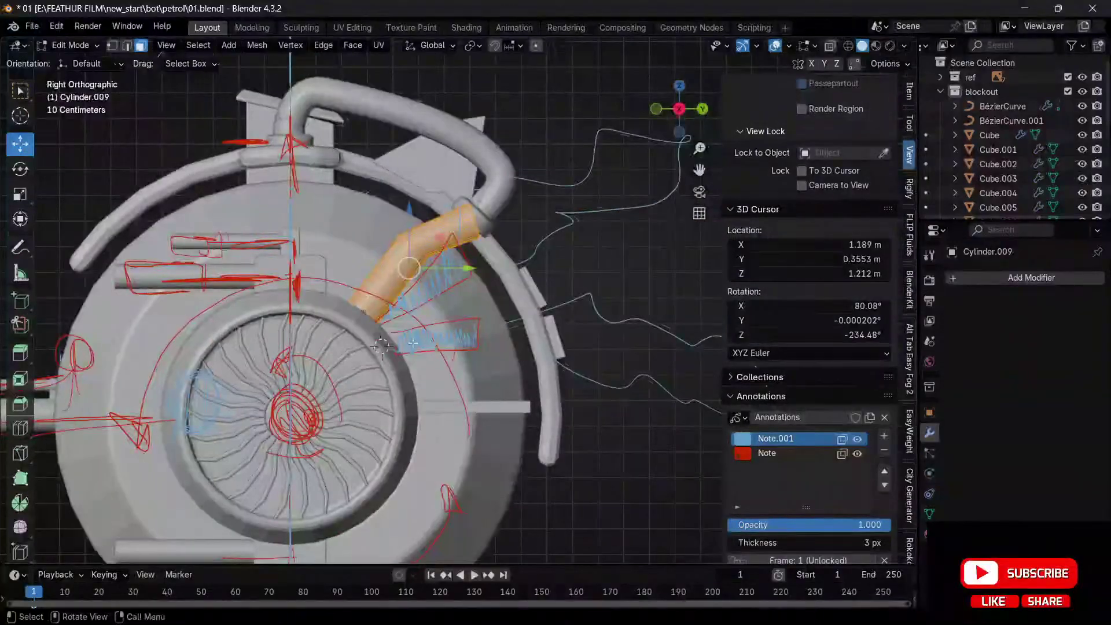
pyautogui.hotkey('shift', 'd')
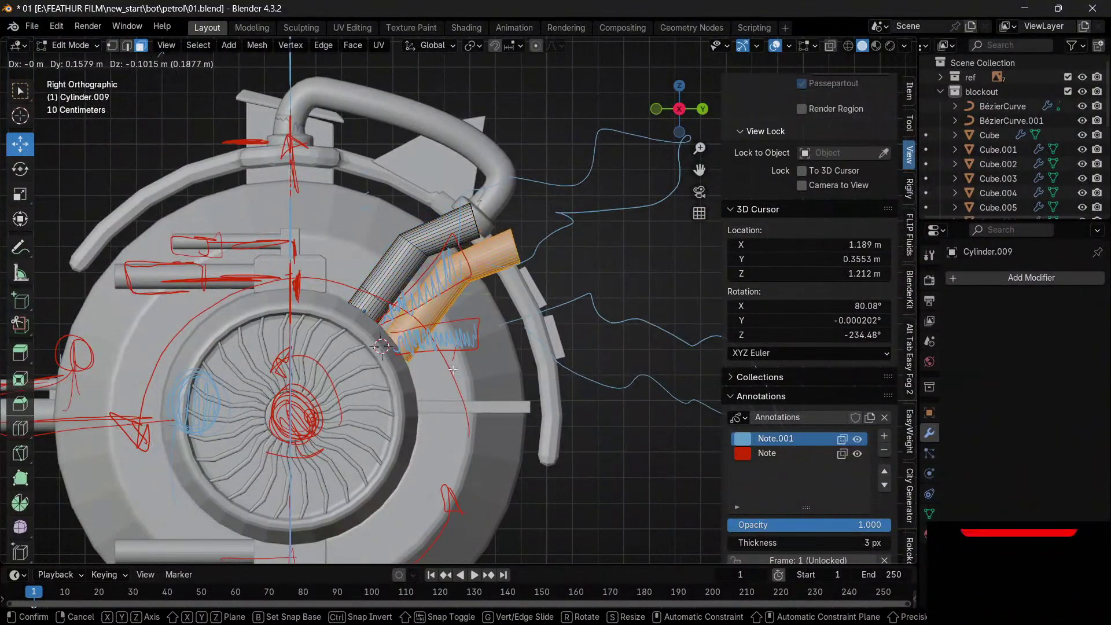
pyautogui.click(452, 369)
# - Rotate the pipe copy slightly clockwise, scale it to 0.689, move it about -0.083 m Y and -0.102 m Z, and return to Object Mode
pyautogui.press('r')
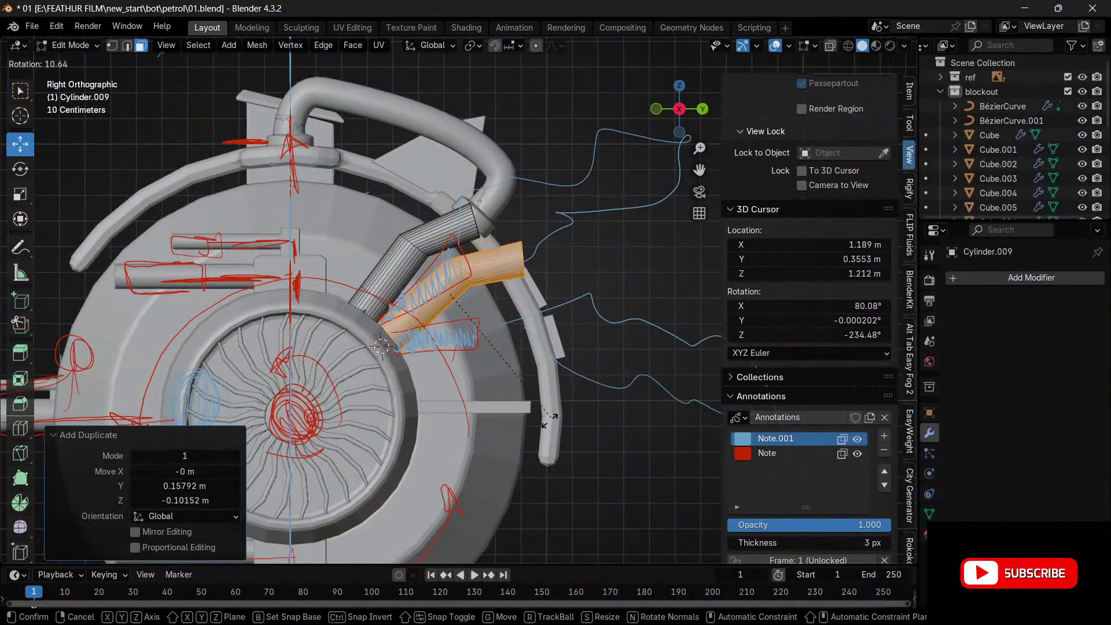
pyautogui.click(541, 400)
pyautogui.press('s')
pyautogui.click(538, 427)
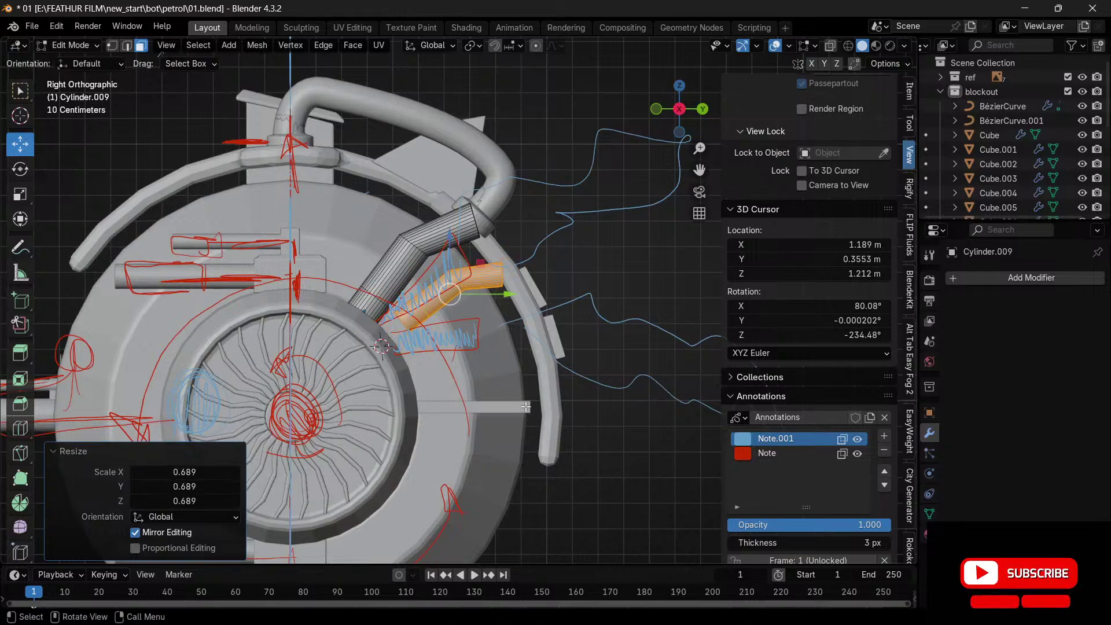
pyautogui.press('g')
pyautogui.click(505, 433)
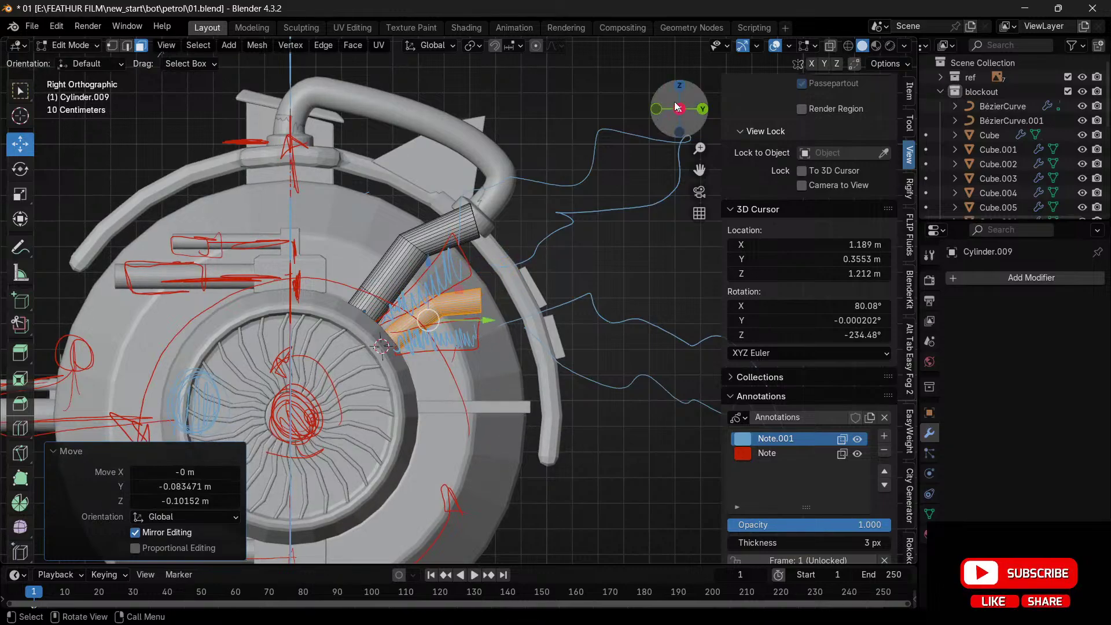
pyautogui.moveTo(677, 107); pyautogui.dragTo(636, 100)
pyautogui.hotkey('ctrl', 'Tab')
pyautogui.click(534, 93)
pyautogui.scroll(-10, 546, 246)
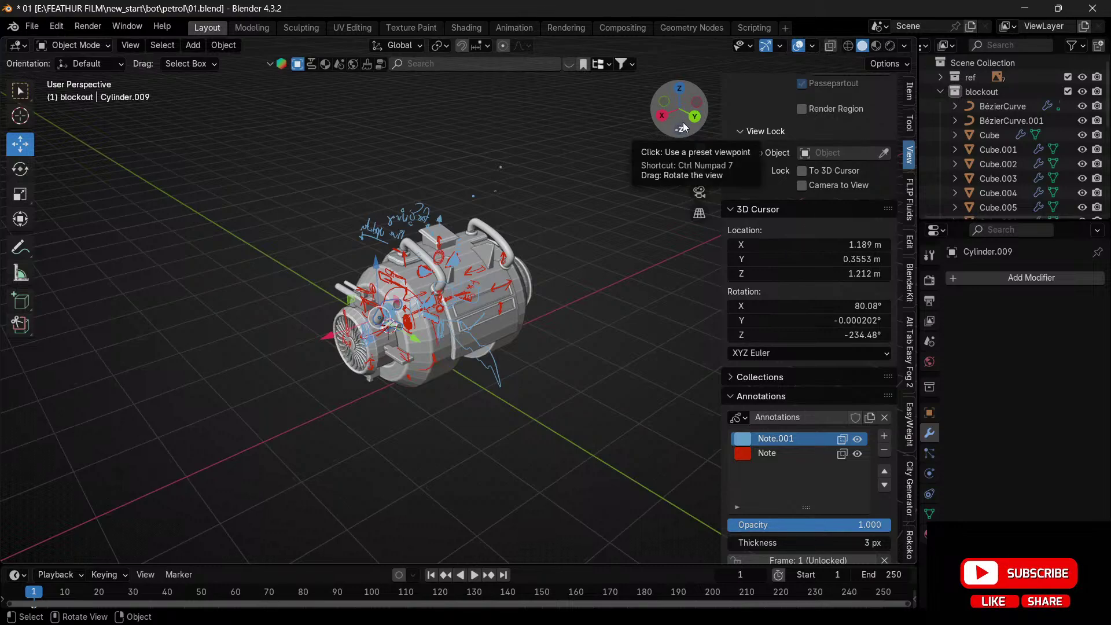
pyautogui.moveTo(665, 119); pyautogui.dragTo(1098, 91)
pyautogui.moveTo(416, 338); pyautogui.dragTo(397, 312, button='middle')
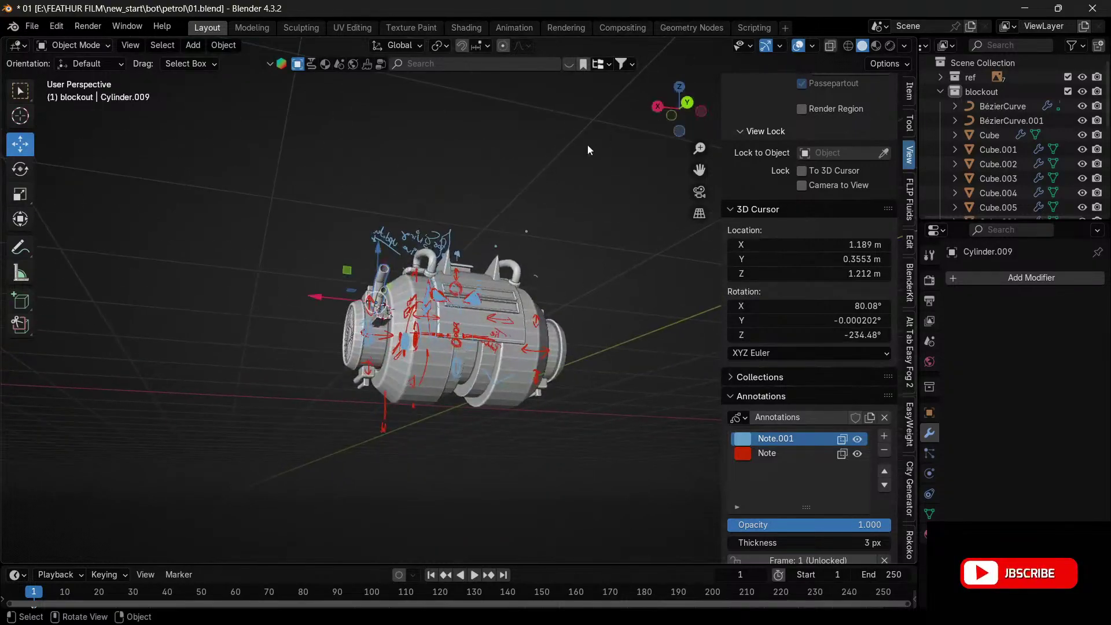
# - In Edit Mode, move the narrow side face at the step in the top armour plate outward along X, widening the front flap
pyautogui.scroll(8, 327, 365)
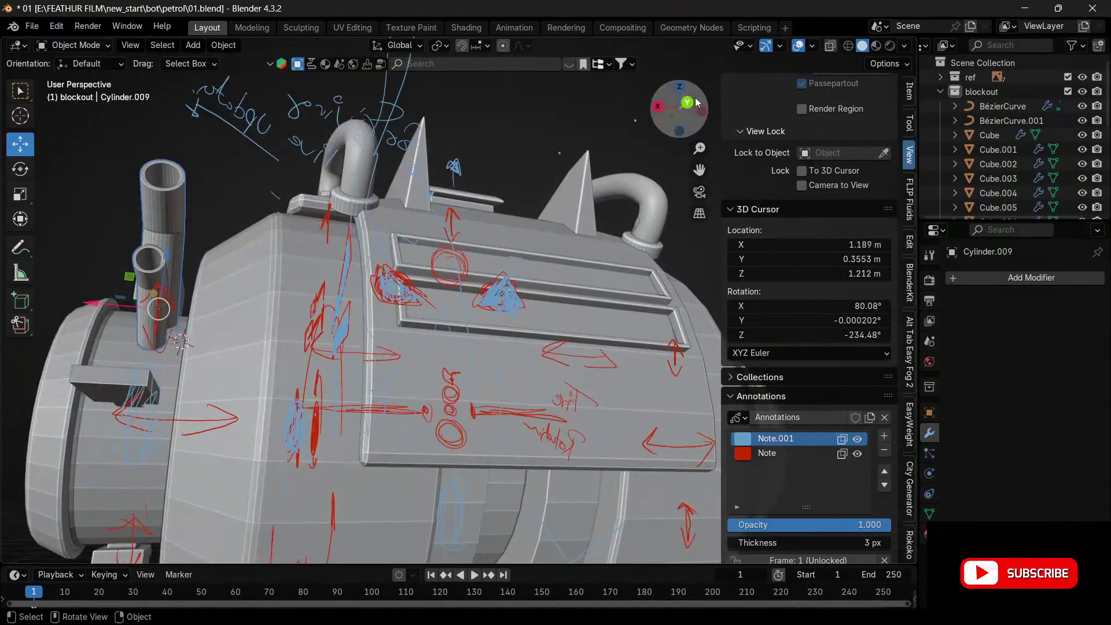
pyautogui.moveTo(680, 110); pyautogui.dragTo(811, 158)
pyautogui.moveTo(168, 301); pyautogui.dragTo(521, 173)
pyautogui.scroll(-3, 475, 189)
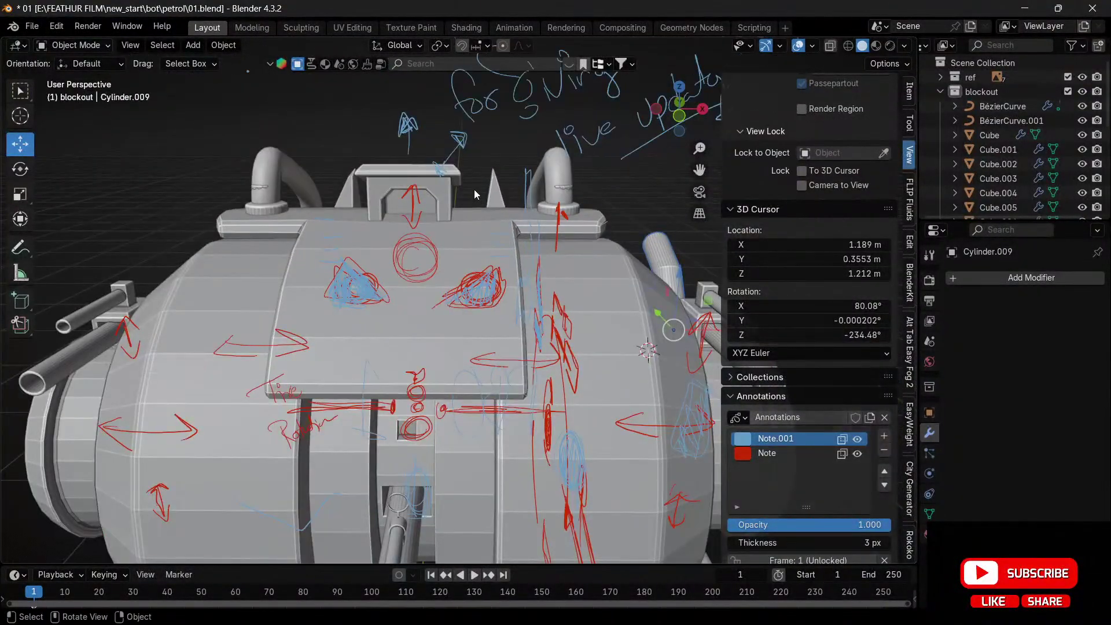
pyautogui.scroll(3, 473, 191)
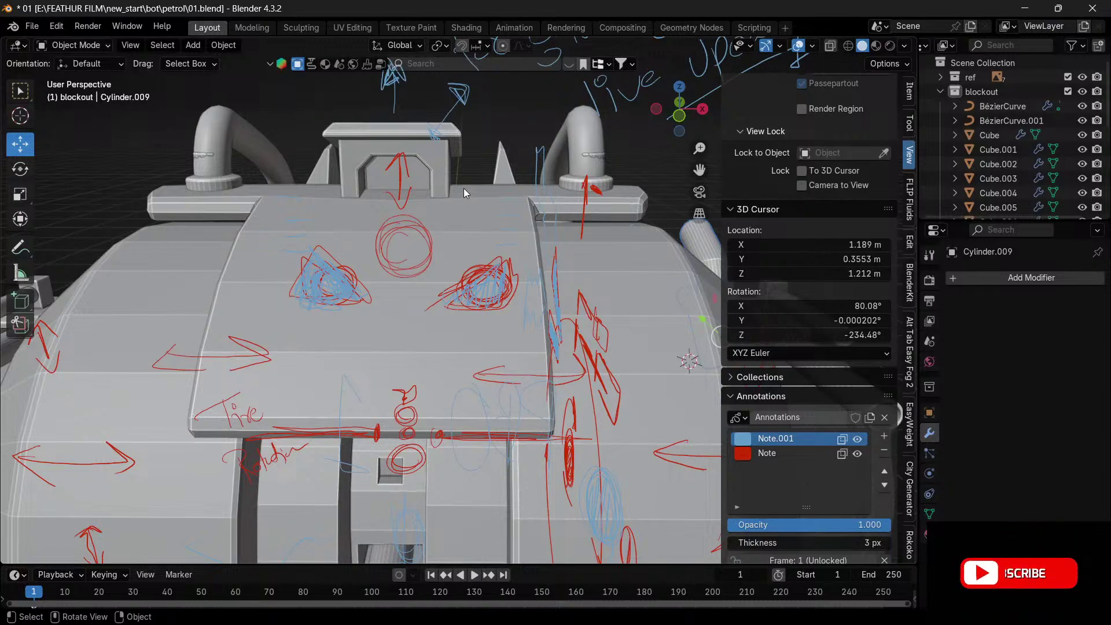
pyautogui.moveTo(680, 109); pyautogui.dragTo(564, 149)
pyautogui.click(441, 372)
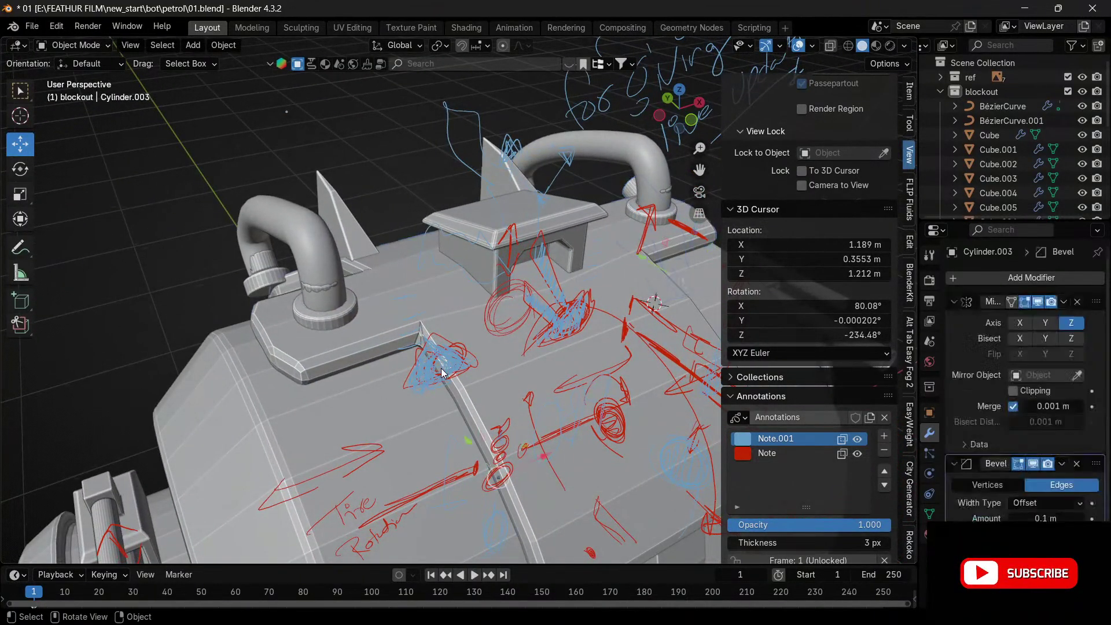
pyautogui.hotkey('ctrl', 'Tab')
pyautogui.click(439, 275)
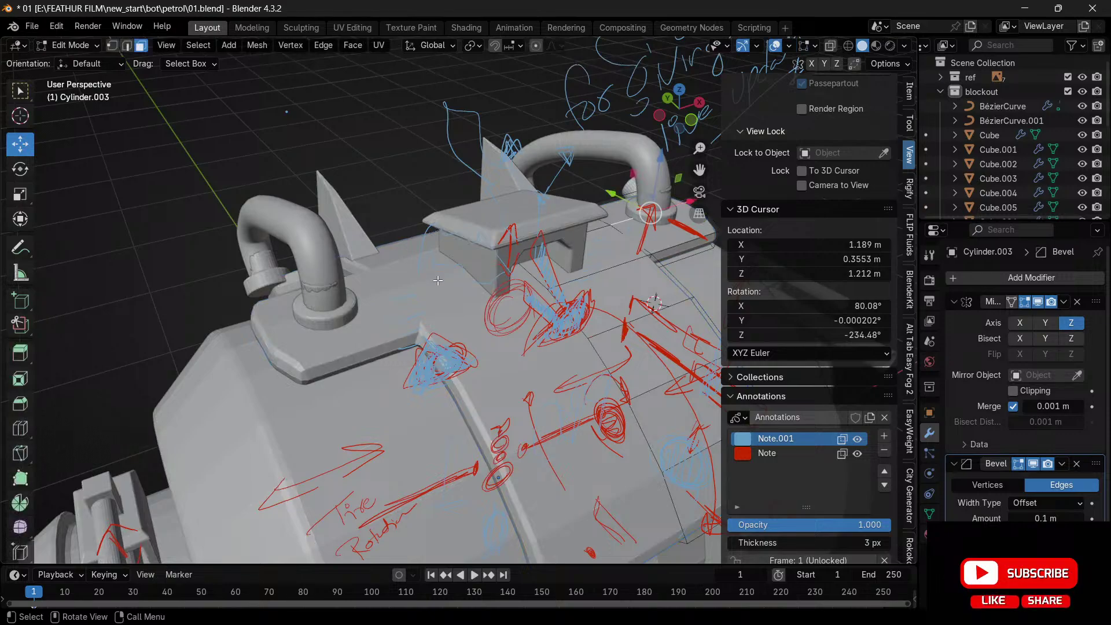
pyautogui.moveTo(678, 119); pyautogui.dragTo(559, 123)
pyautogui.click(323, 292)
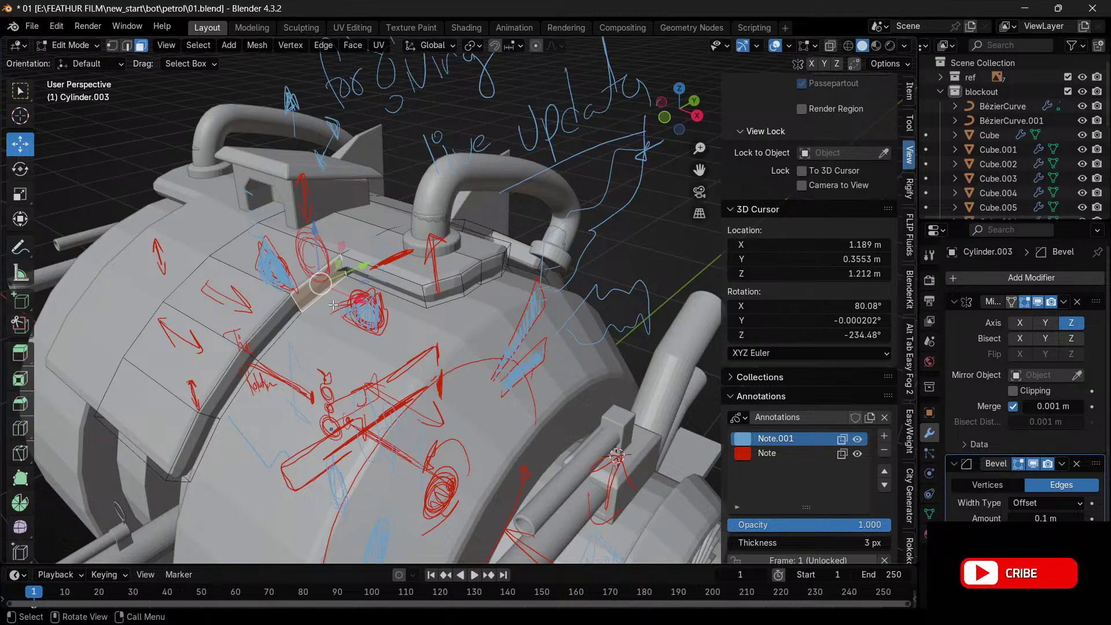
pyautogui.press('g')
pyautogui.press('x')
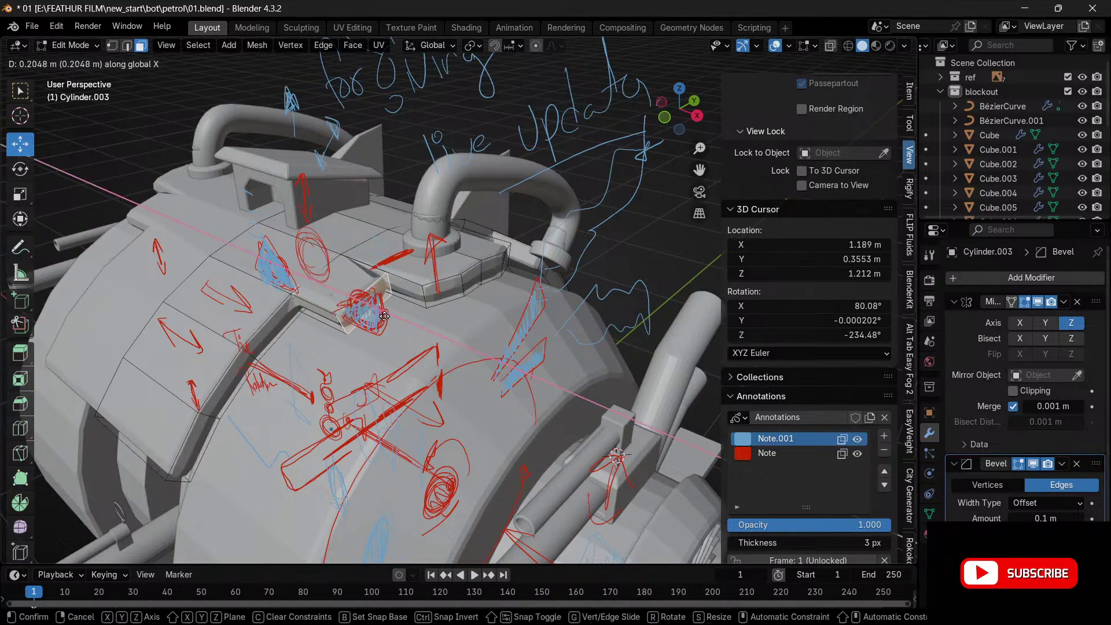
pyautogui.click(419, 323)
# - Merge the vertices at the inner corner between the widened front flap and the plate's upper section at their center
pyautogui.press('1')
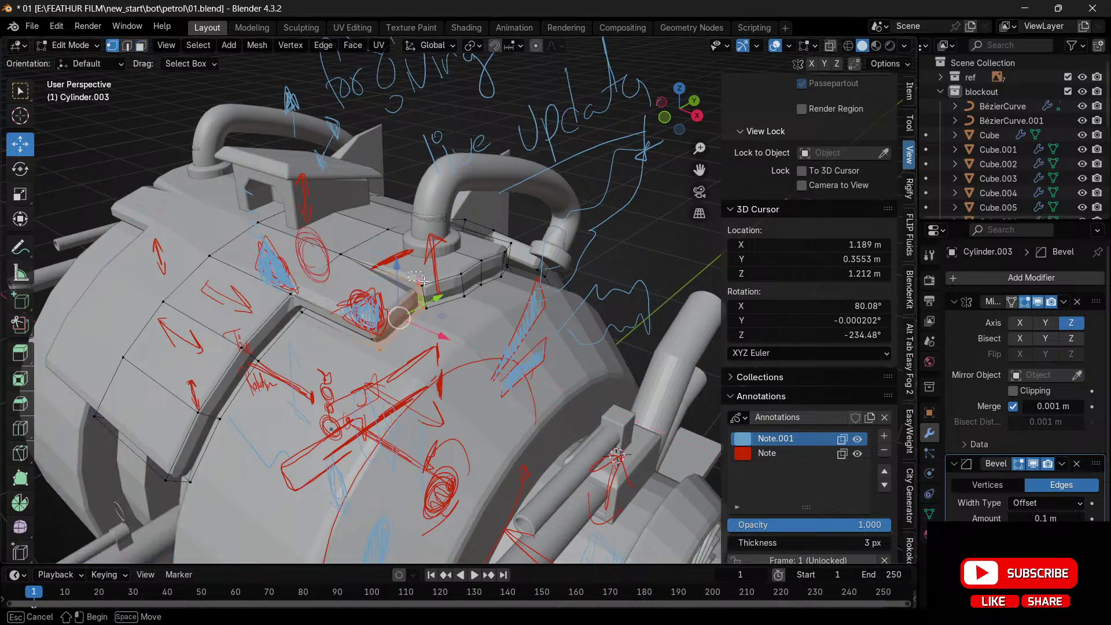
pyautogui.moveTo(436, 290); pyautogui.dragTo(422, 301)
pyautogui.press('m')
pyautogui.click(437, 290)
pyautogui.press('m')
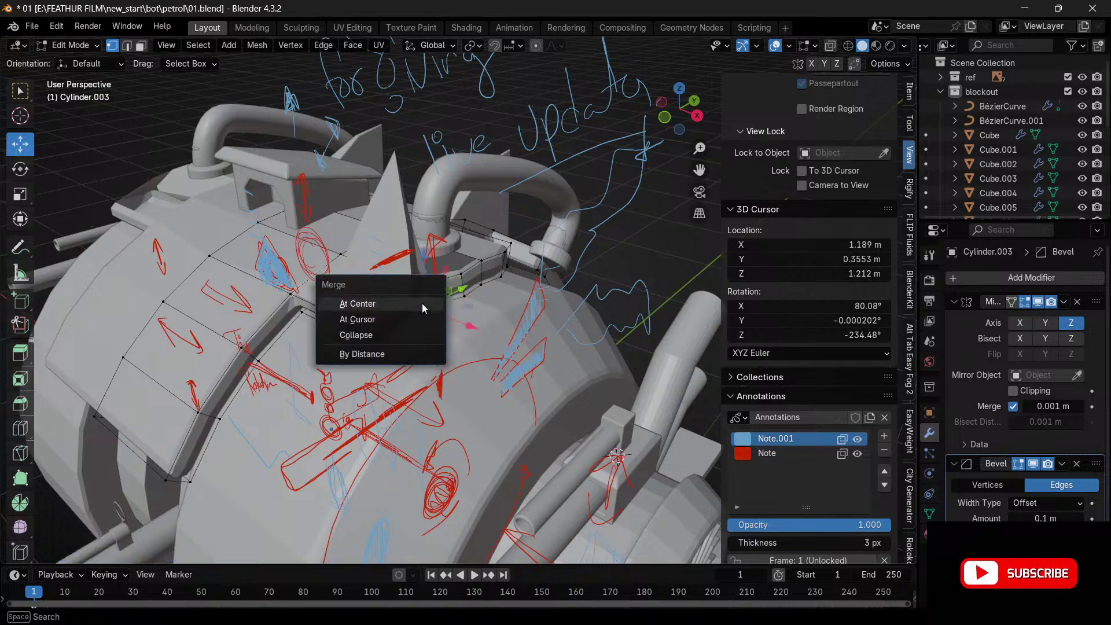
pyautogui.click(424, 305)
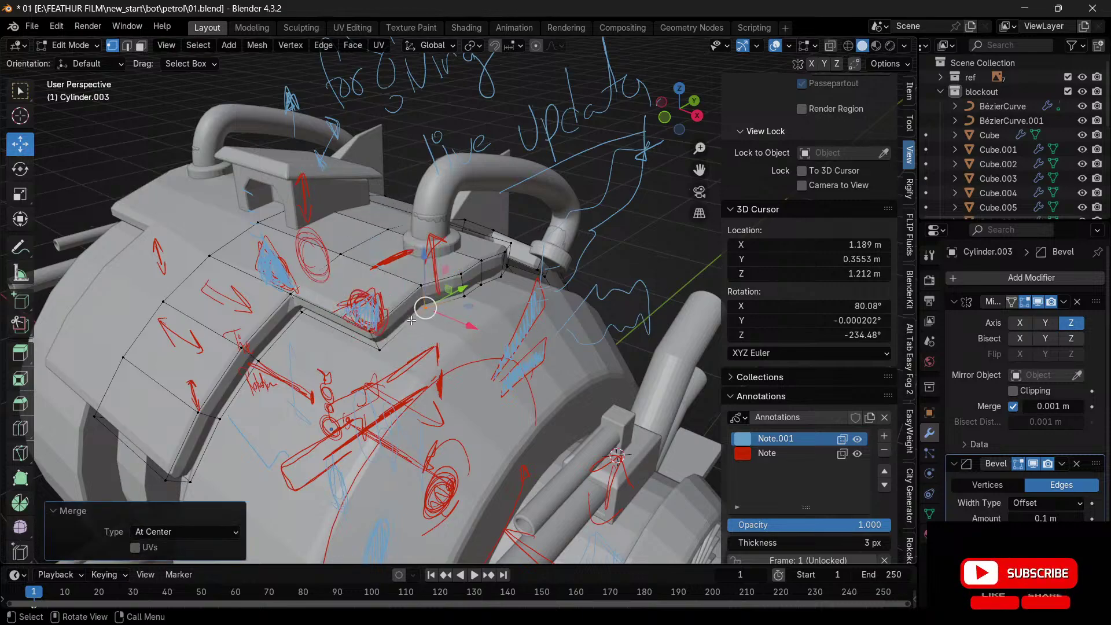
# - Move the flap's side face about 0.058 m further along X and return to Object Mode
pyautogui.press('3')
pyautogui.moveTo(438, 329); pyautogui.dragTo(457, 342)
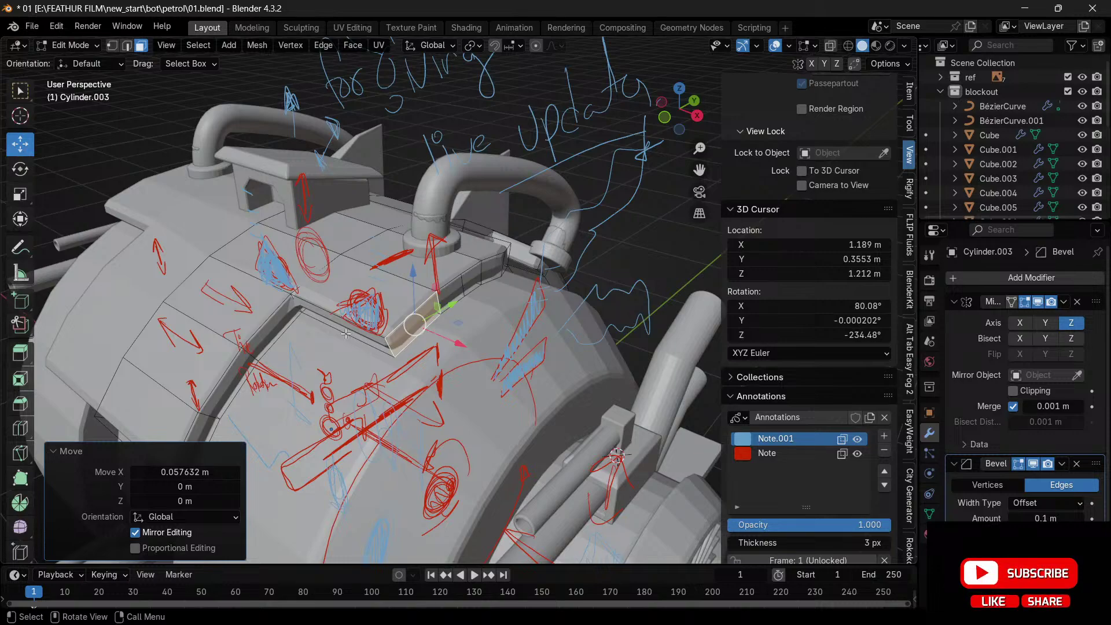
pyautogui.hotkey('ctrl', 'Tab')
pyautogui.click(383, 250)
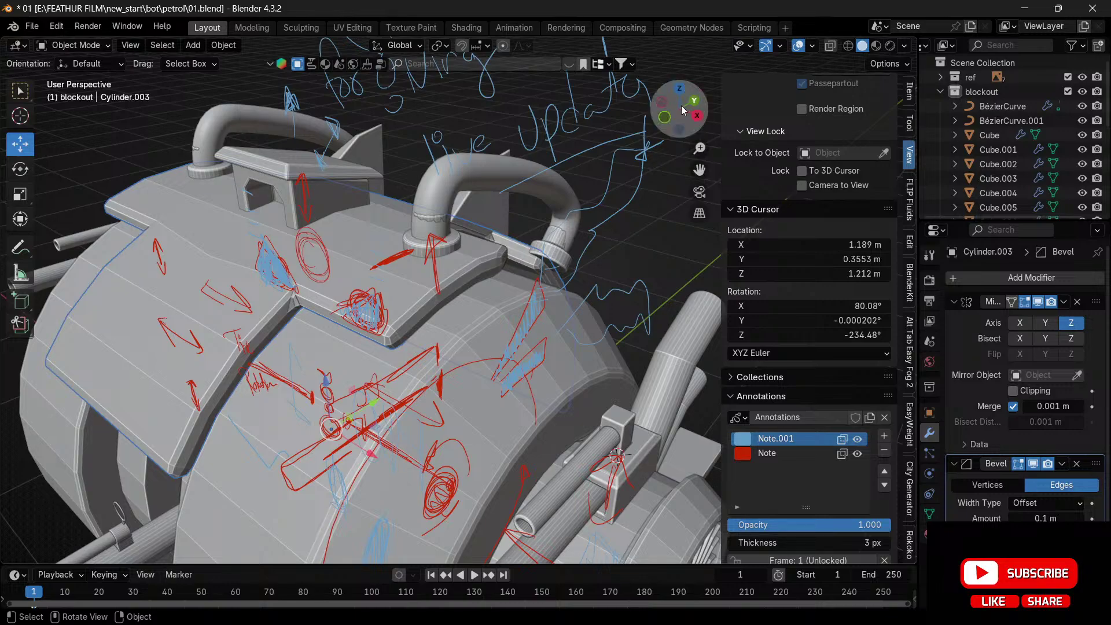
# - In front view, add a 32-vertex cylinder and scale it to 0.203
pyautogui.moveTo(680, 110); pyautogui.dragTo(654, 138)
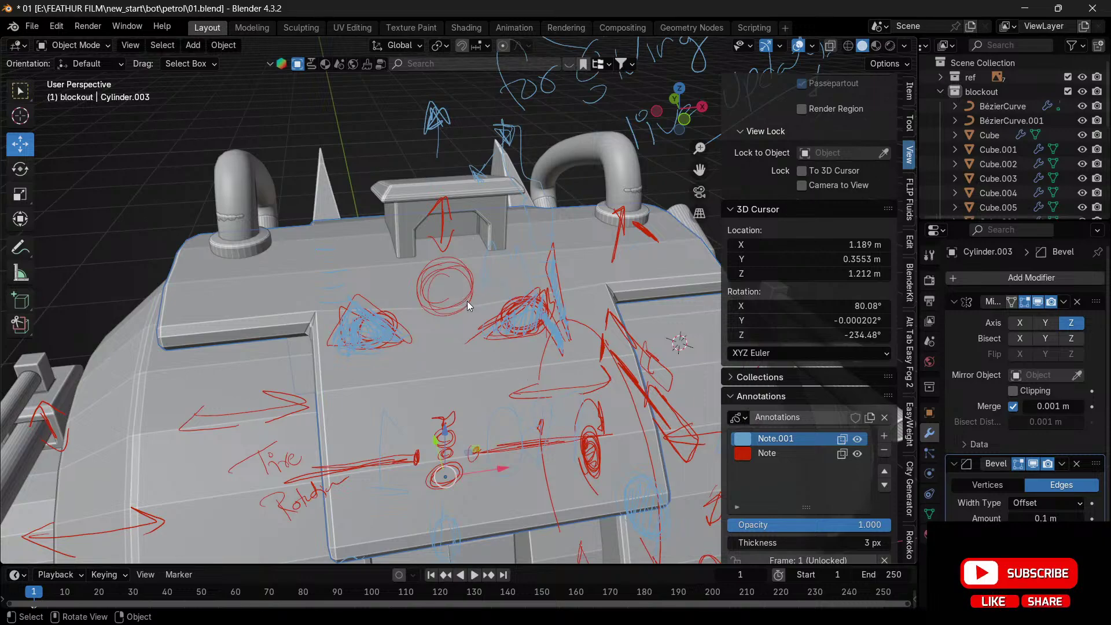
pyautogui.click(684, 120)
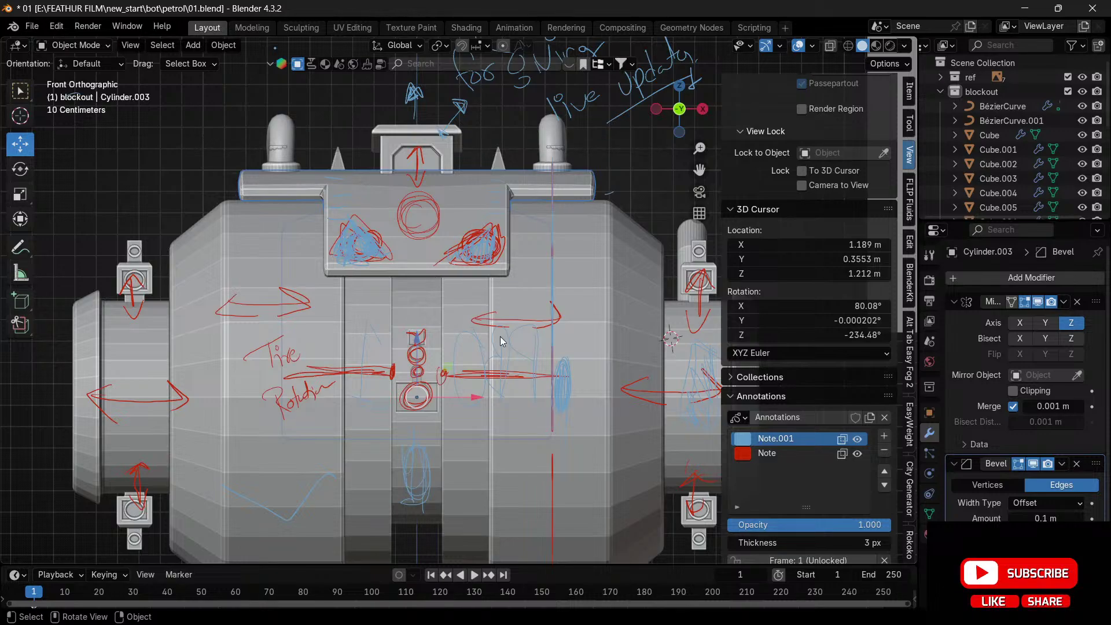
pyautogui.hotkey('shift', 'a')
pyautogui.moveTo(381, 340)
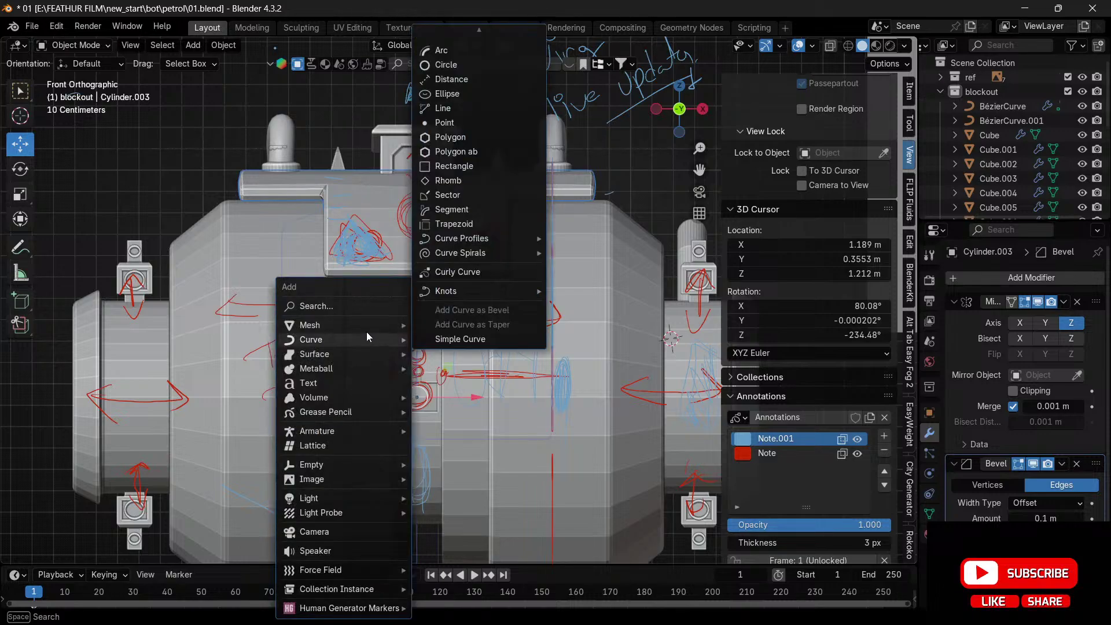
pyautogui.moveTo(360, 323)
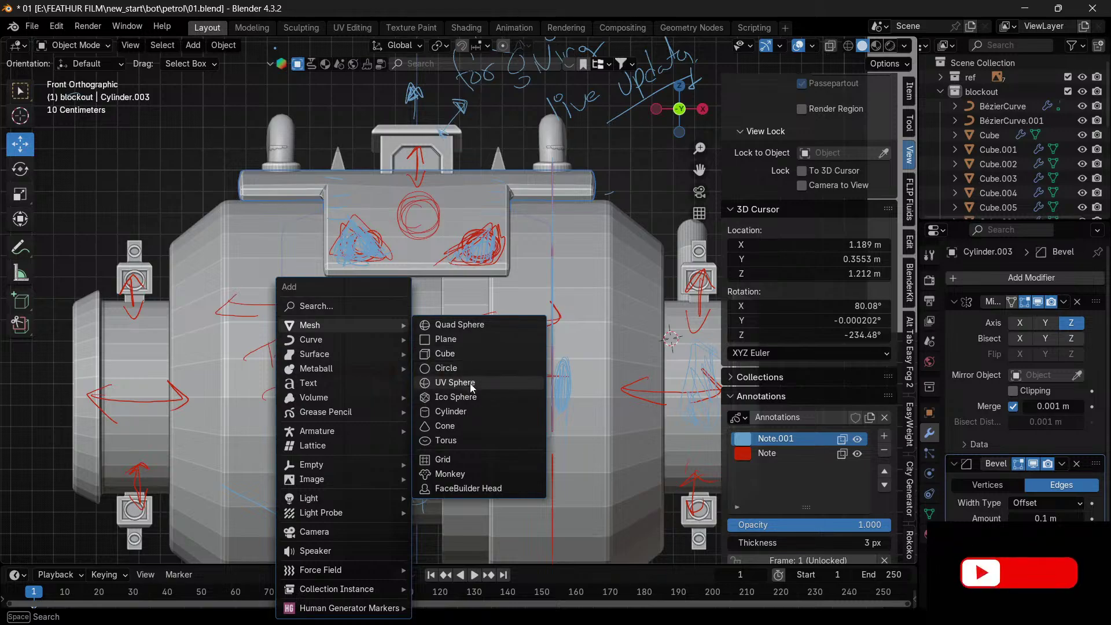
pyautogui.click(451, 411)
pyautogui.press('s')
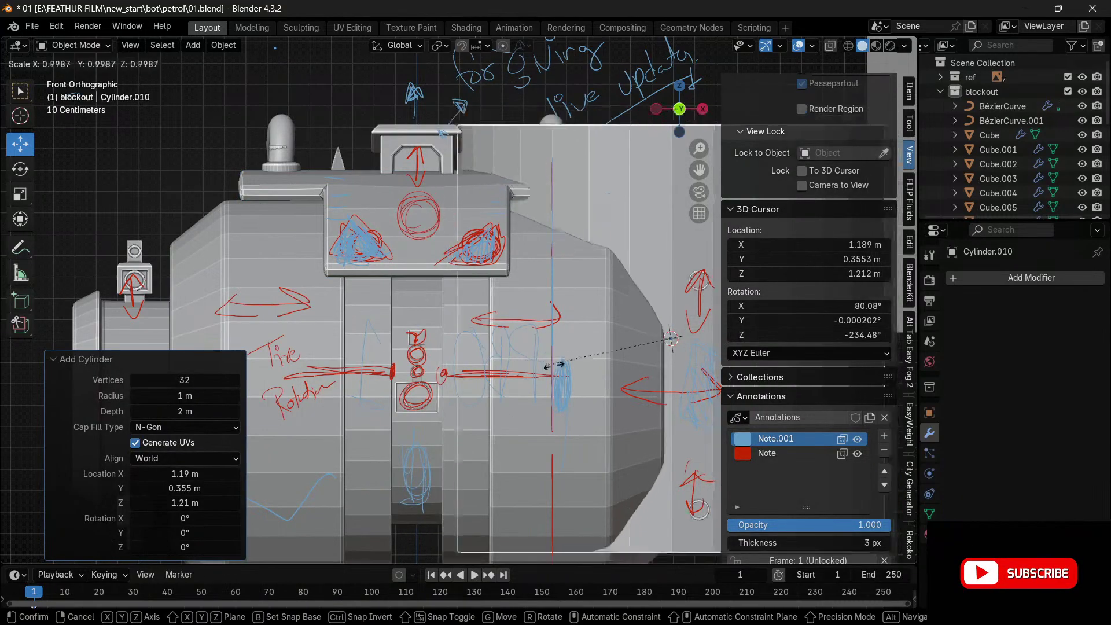
pyautogui.click(669, 374)
# - Move the cylinder about -1.792 m in X and 0.994 m in Z above the top plate, and scale it to 0.549
pyautogui.press('g')
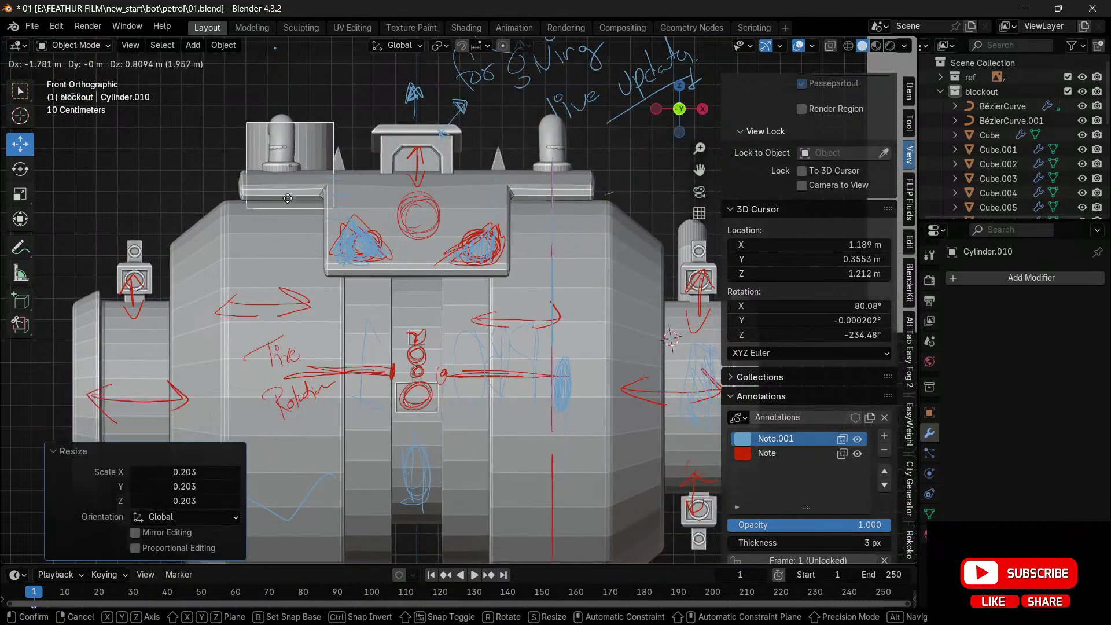
pyautogui.click(266, 152)
pyautogui.press('s')
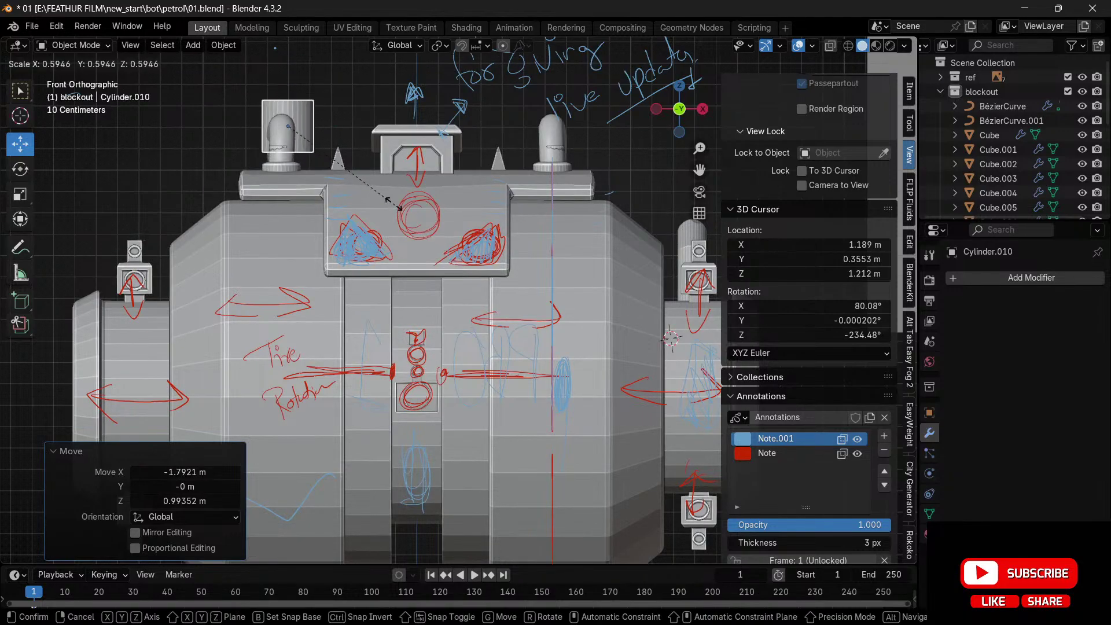
pyautogui.click(387, 199)
# - Rotate the cylinder 90° about X, and in left view move it about -0.625 m in Y and -0.125 m in Z
pyautogui.write('rx90')
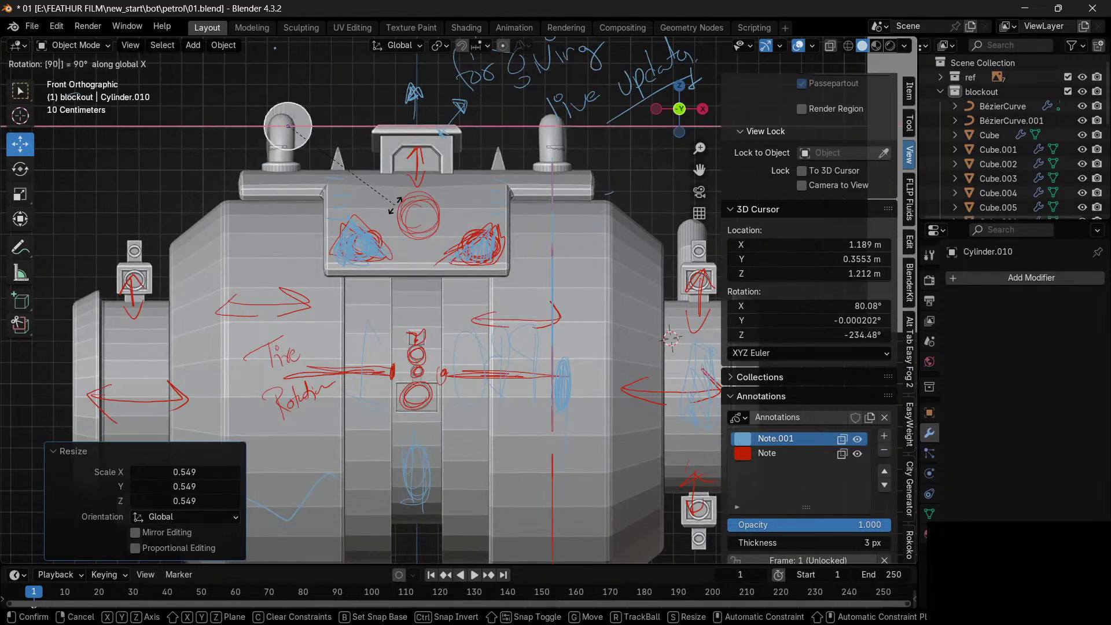
pyautogui.press('Return')
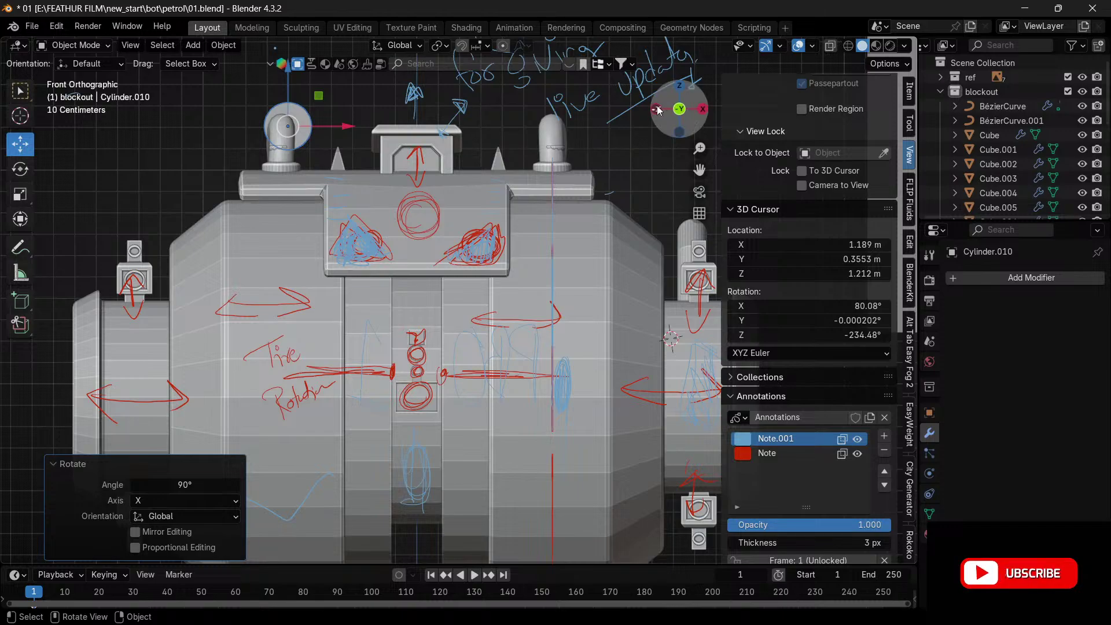
pyautogui.click(703, 109)
pyautogui.moveTo(699, 170); pyautogui.dragTo(581, 171)
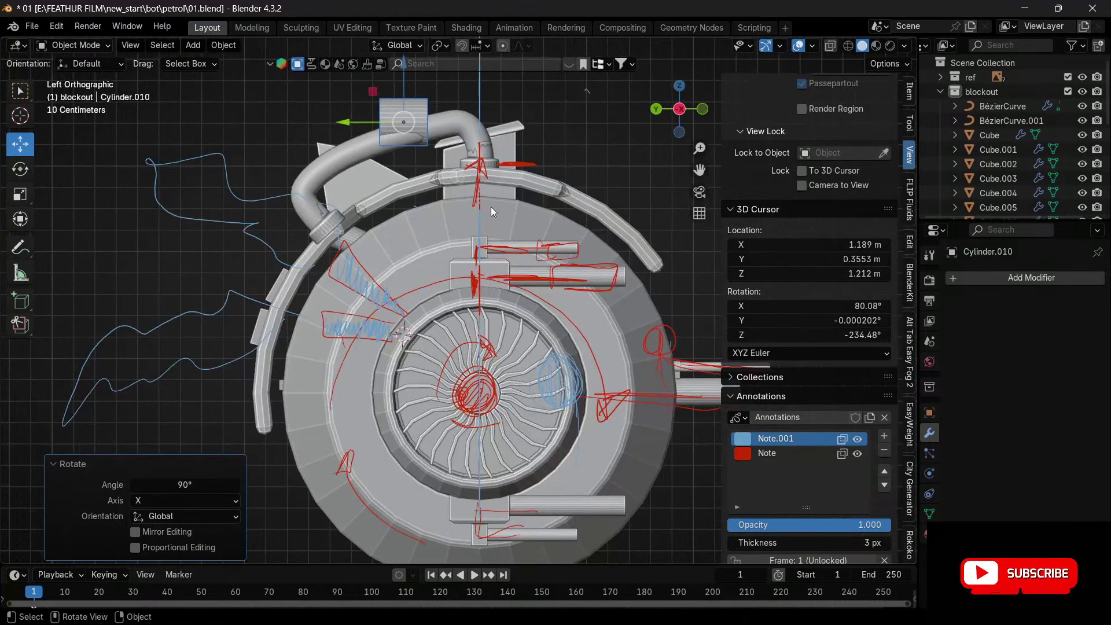
pyautogui.press('g')
pyautogui.click(623, 237)
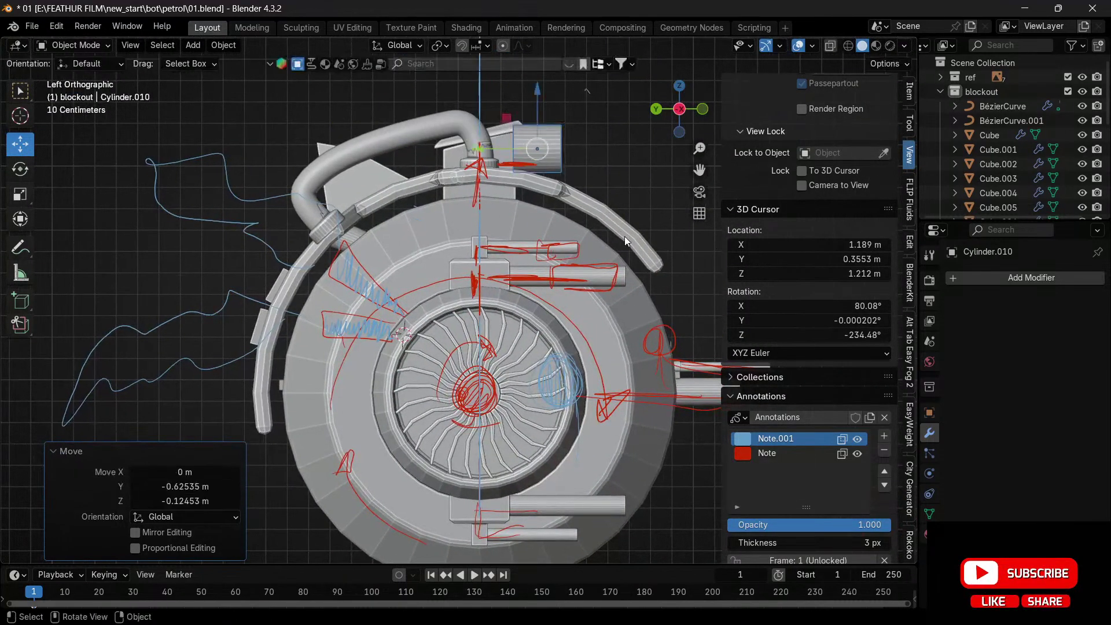
# - Scale the cylinder to 0.475 along Y and move it about 0.26 m in X, beside the central top block
pyautogui.press('s')
pyautogui.press('y')
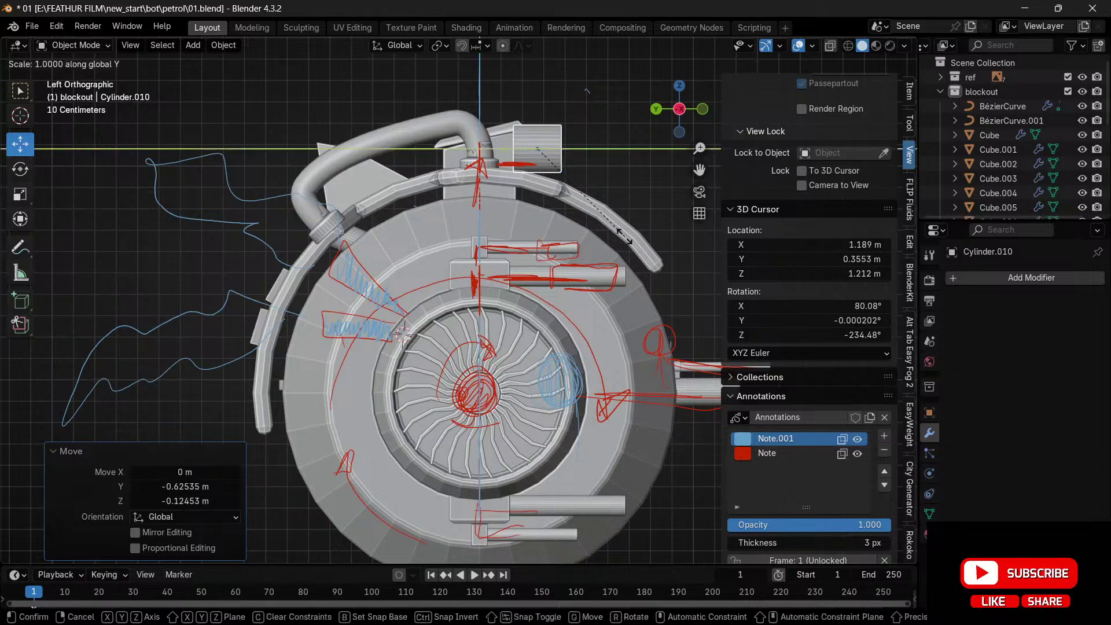
pyautogui.click(579, 188)
pyautogui.click(702, 109)
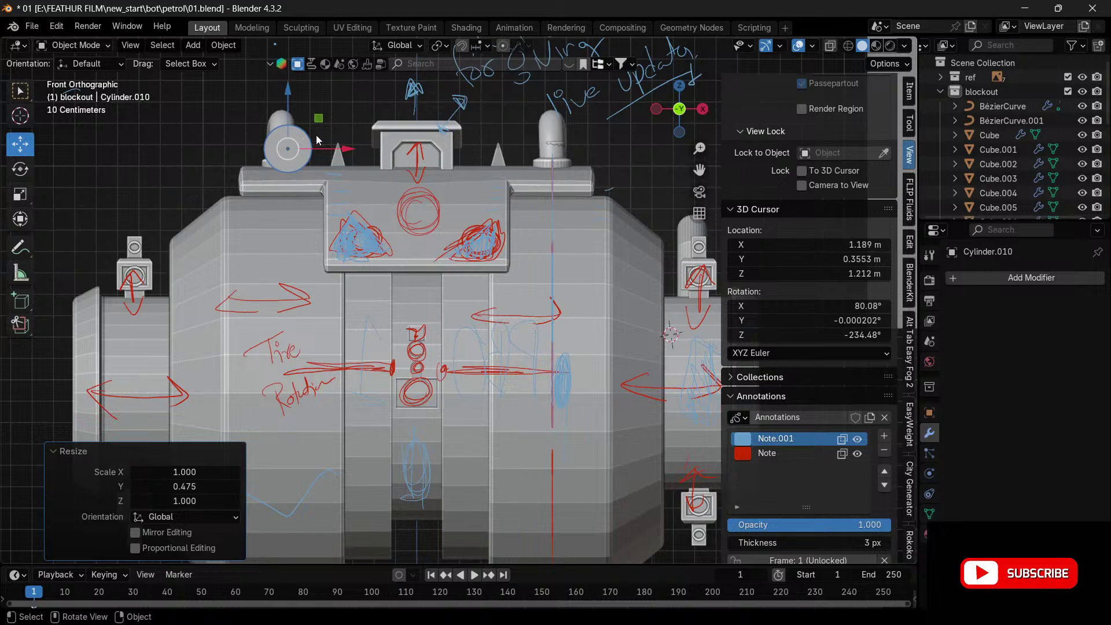
pyautogui.moveTo(341, 152); pyautogui.dragTo(397, 151)
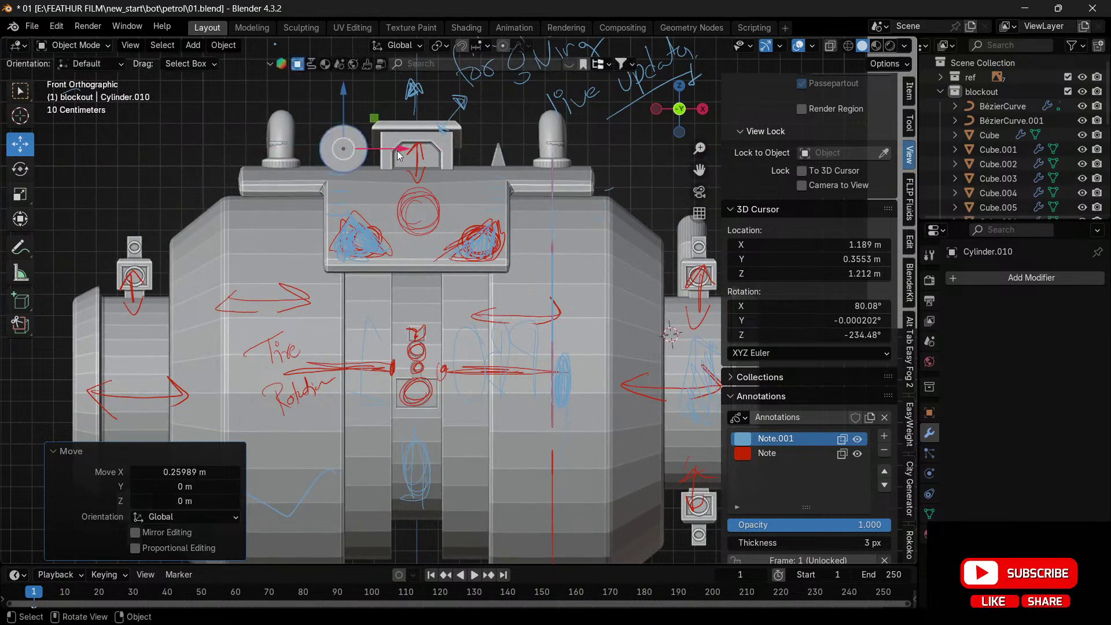
# - Apply all transforms to the cylinder and add a Mirror modifier on the X axis
pyautogui.hotkey('shift', 'a')
pyautogui.press('Escape')
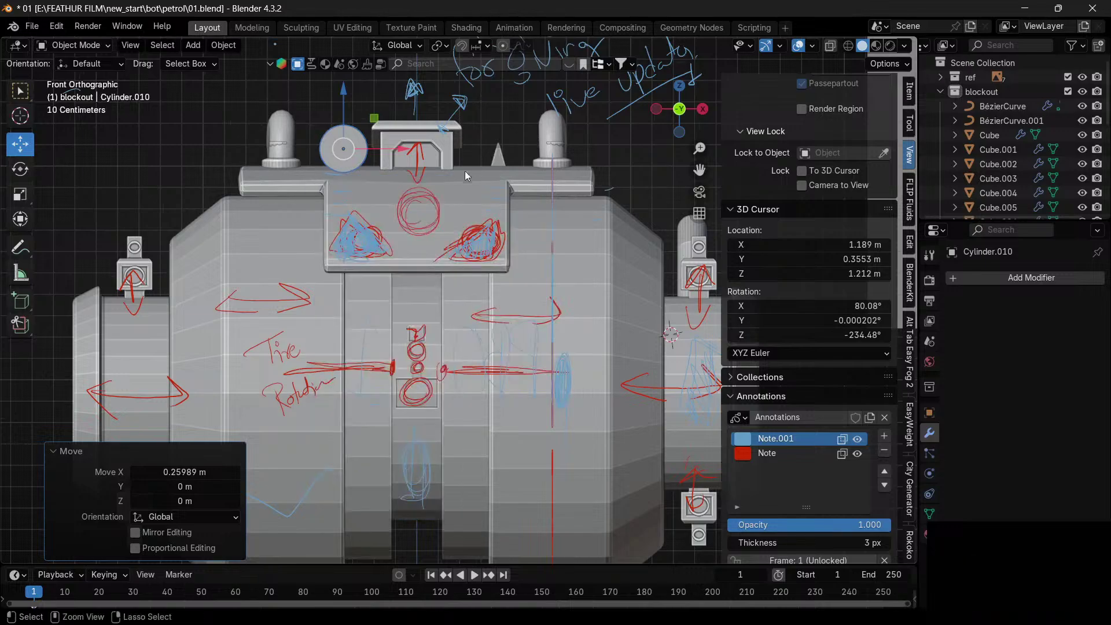
pyautogui.hotkey('ctrl', 'a')
pyautogui.click(445, 219)
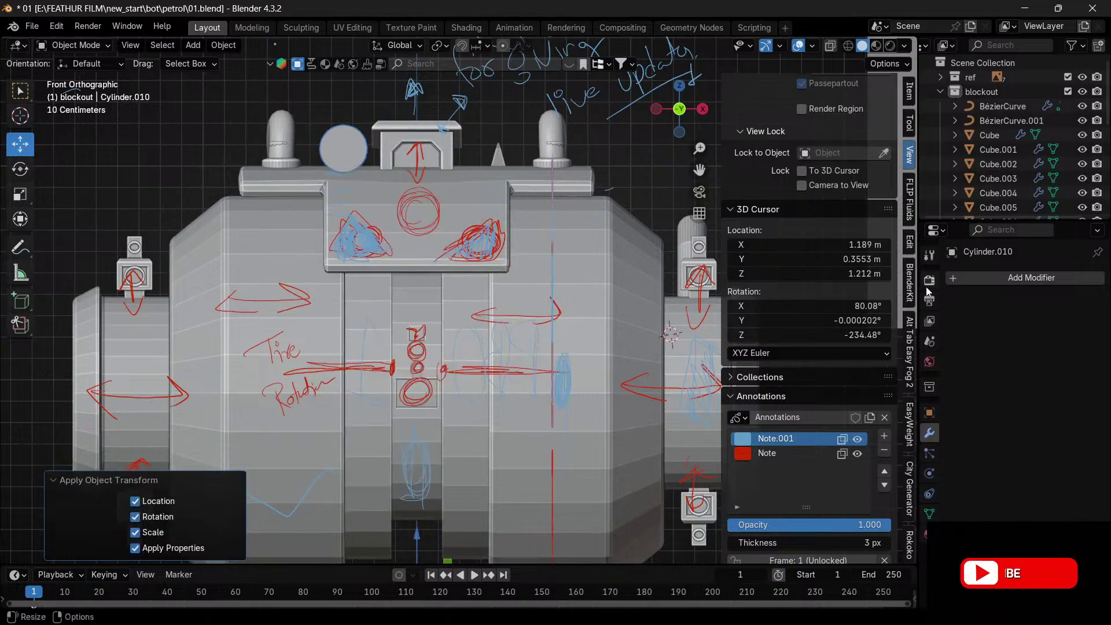
pyautogui.click(994, 277)
pyautogui.moveTo(971, 327)
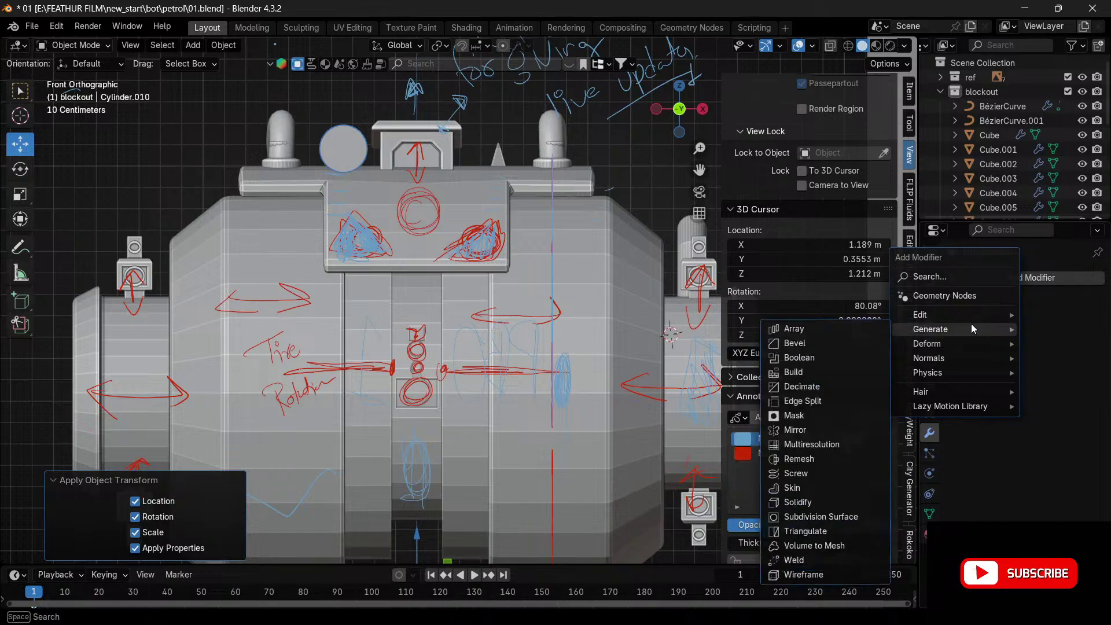
pyautogui.click(818, 430)
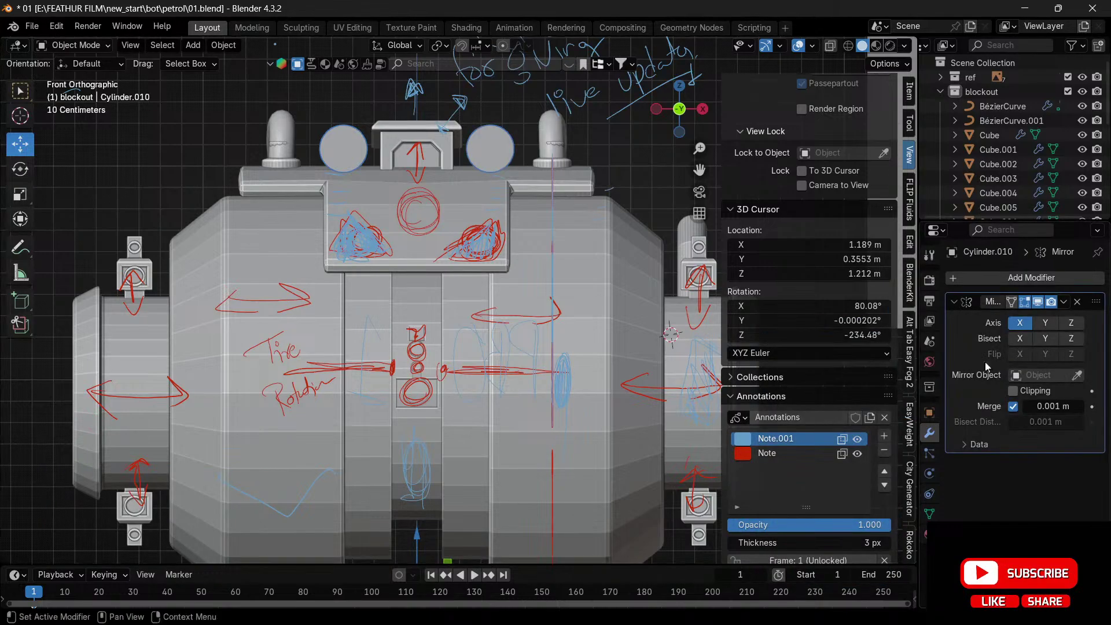
pyautogui.moveTo(687, 117); pyautogui.dragTo(688, 154)
pyautogui.click(683, 120)
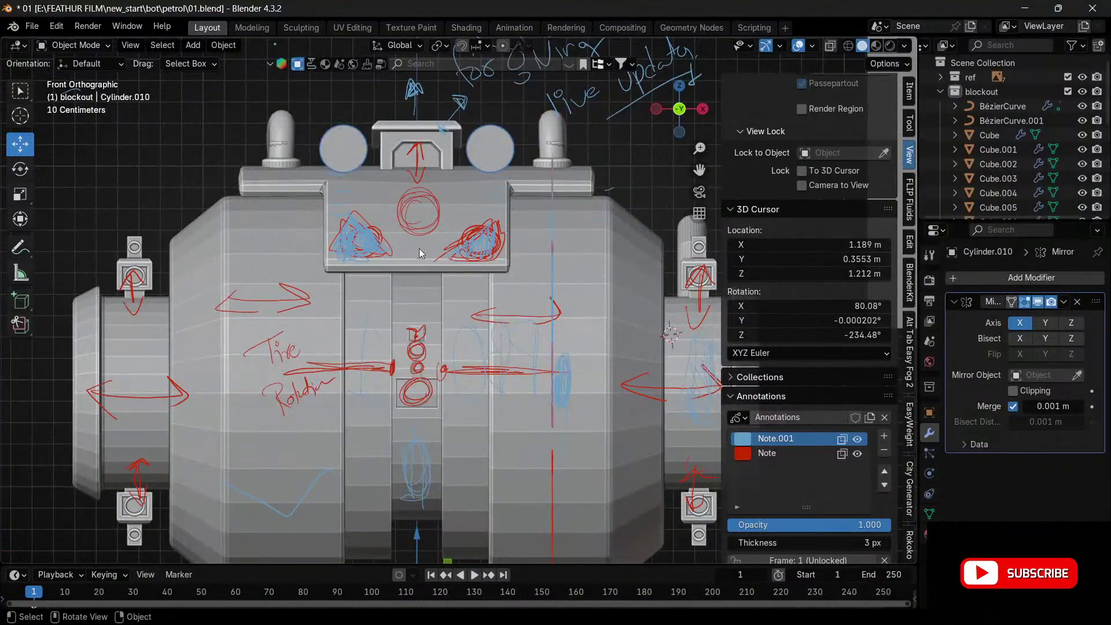
# - Place the 3D cursor on the middle of the front flap at about X 0.003 m, Y -0.832 m, Z 1.59 m
pyautogui.moveTo(677, 111); pyautogui.dragTo(613, 156)
pyautogui.moveTo(537, 312); pyautogui.dragTo(684, 339)
pyautogui.moveTo(657, 118); pyautogui.dragTo(657, 118)
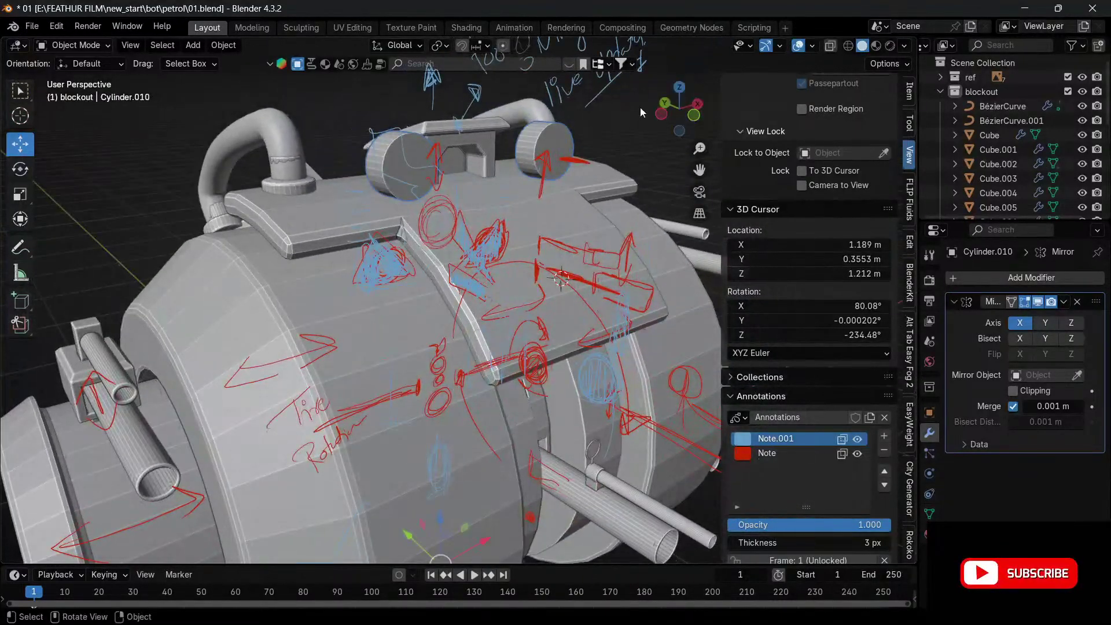
pyautogui.keyDown('shift'); pyautogui.rightClick(602, 318); pyautogui.keyUp('shift')
pyautogui.press('KP_1')
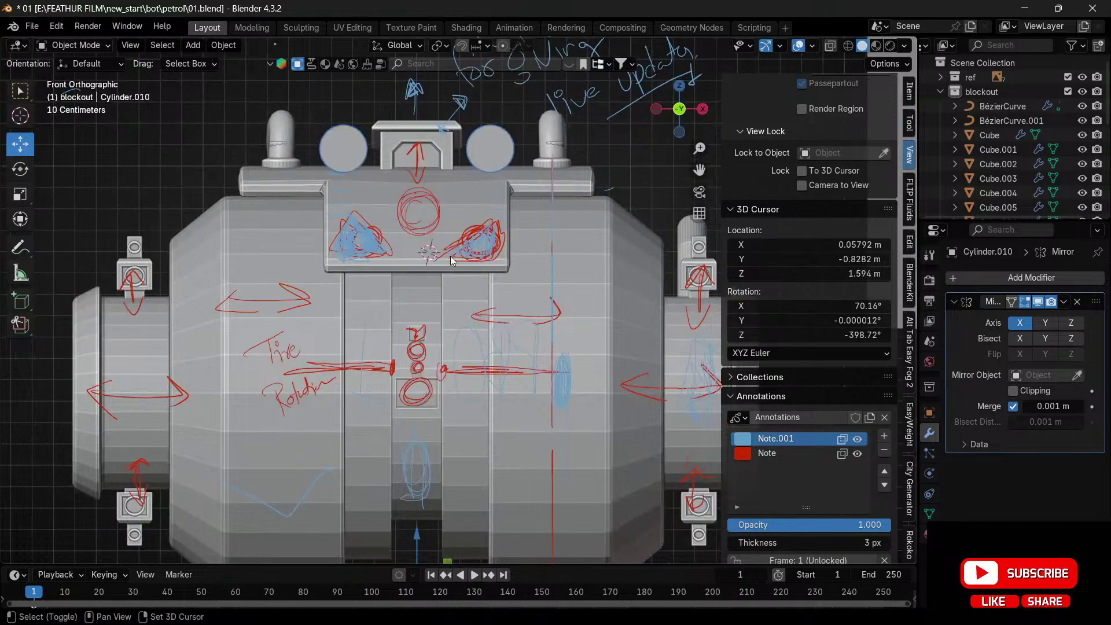
pyautogui.keyDown('shift'); pyautogui.rightClick(420, 255); pyautogui.keyUp('shift')
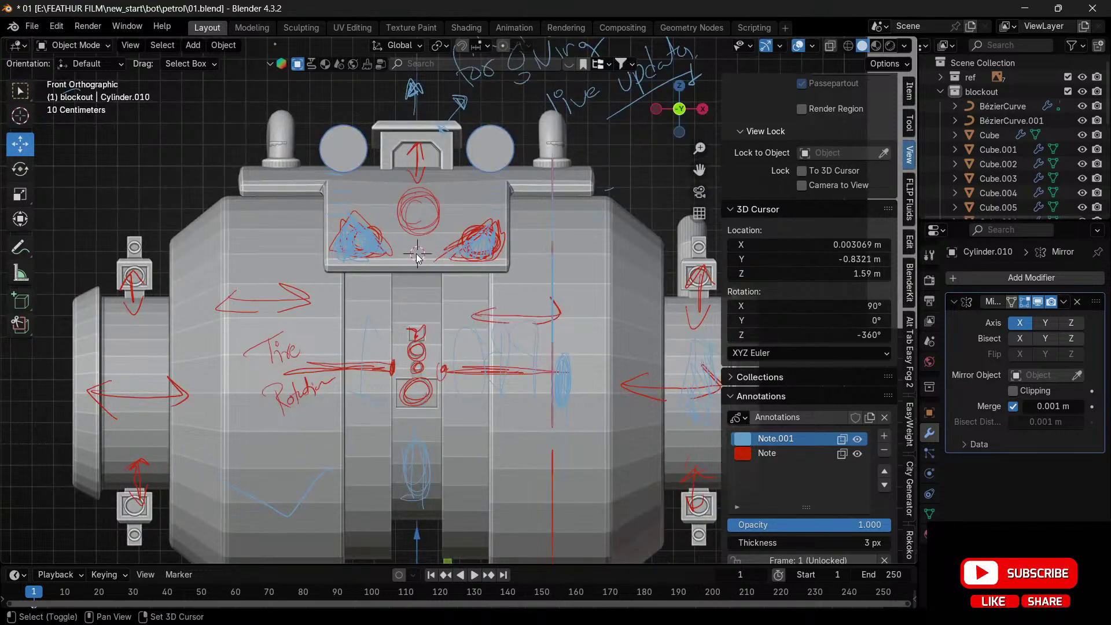
# - Add a cylinder at the 3D cursor on the front flap and scale it uniformly to about 0.132
pyautogui.hotkey('shift', 'a')
pyautogui.moveTo(437, 256)
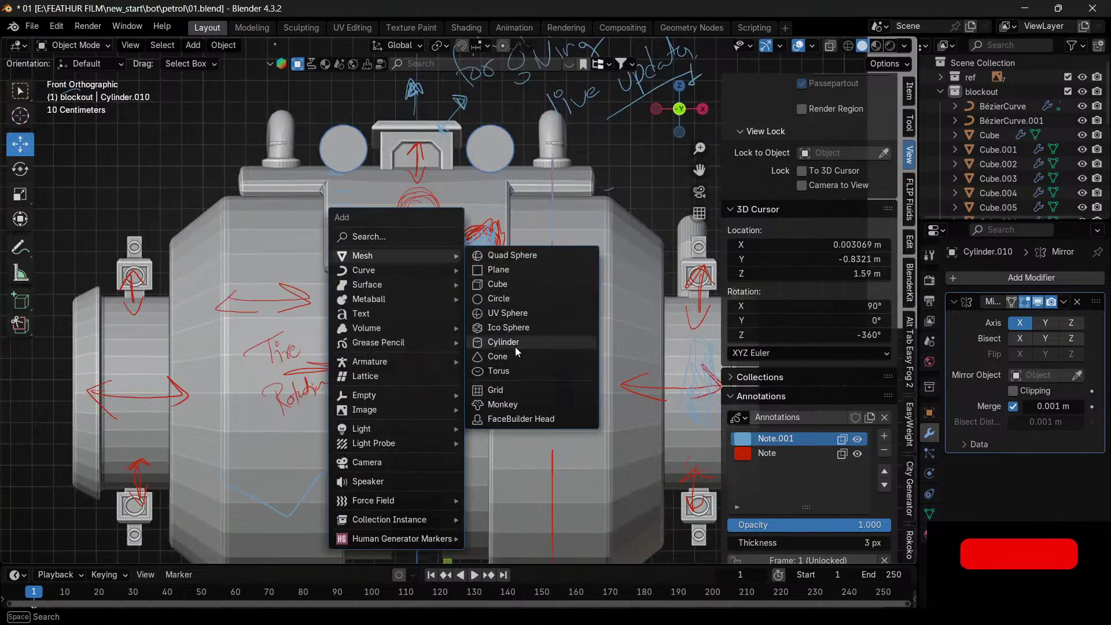
pyautogui.click(566, 348)
pyautogui.press('s')
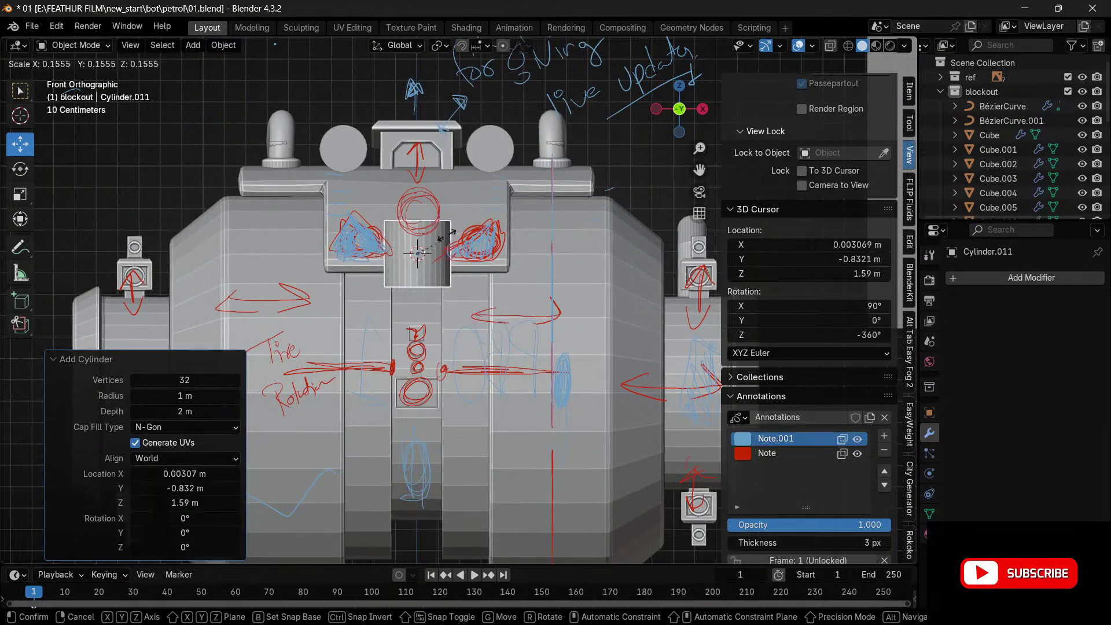
pyautogui.click(443, 239)
# - Rotate the cylinder 90° about X and move it up about 0.06 m in Z
pyautogui.press('r')
pyautogui.press('x')
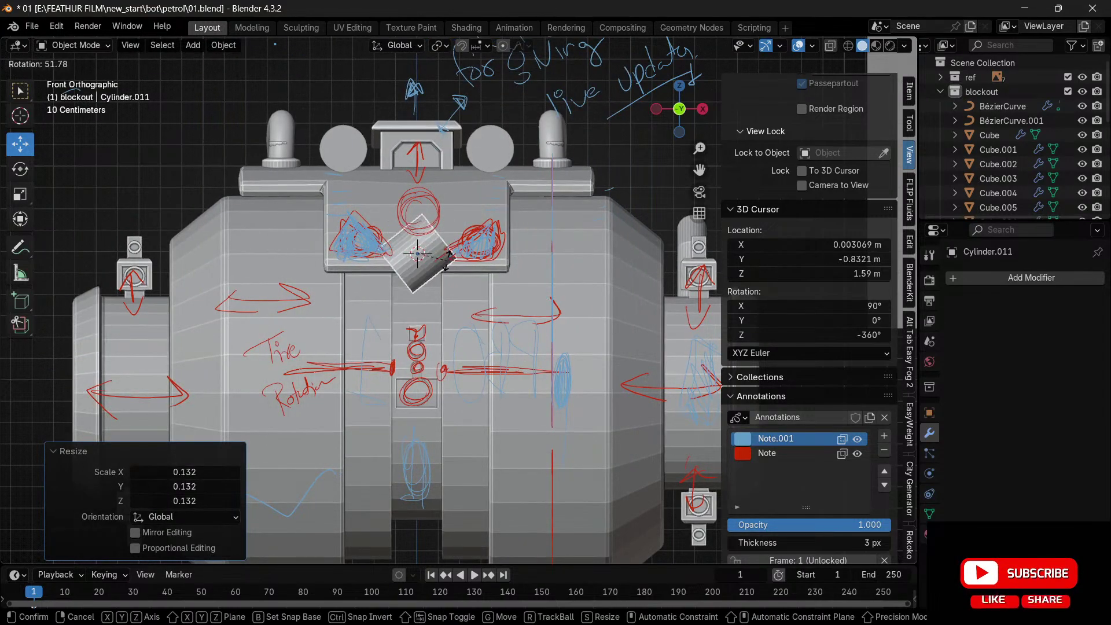
pyautogui.write('90')
pyautogui.press('Return')
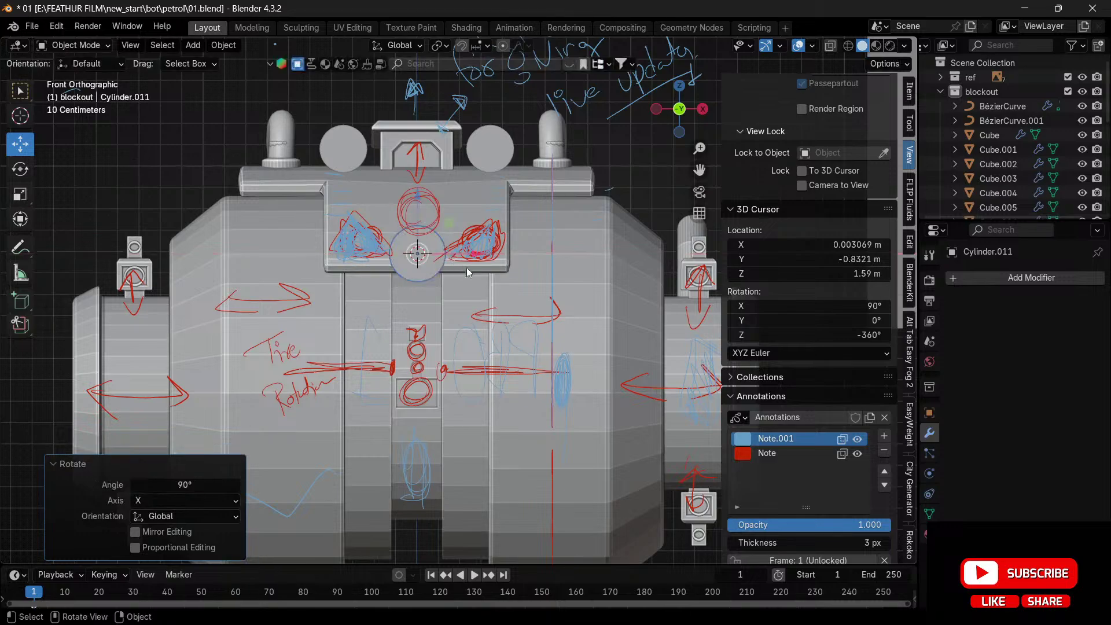
pyautogui.press('g')
pyautogui.press('z')
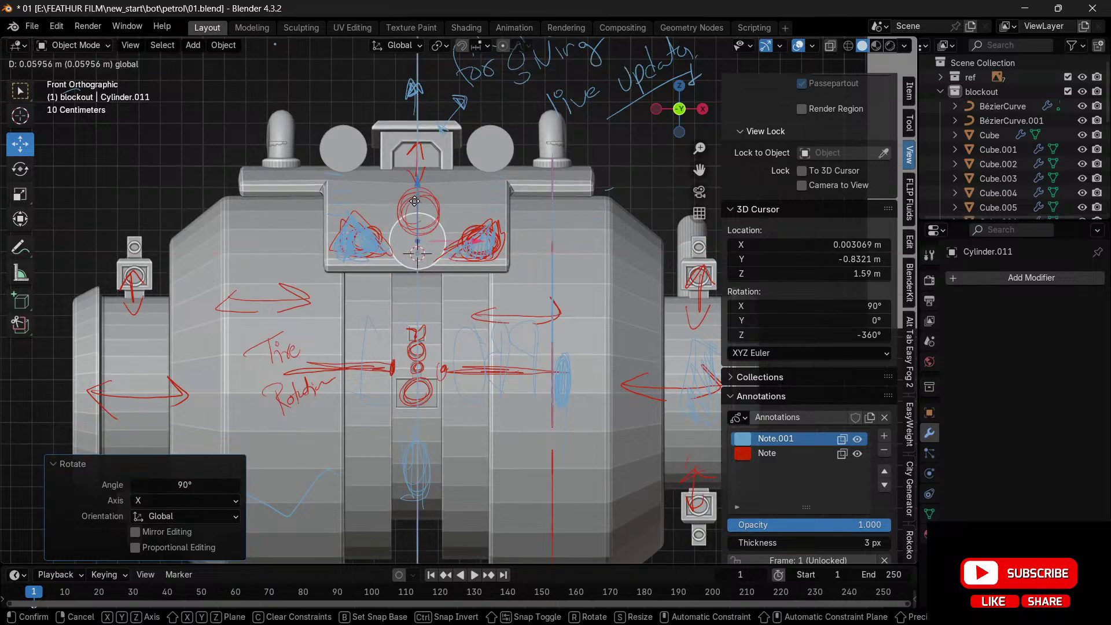
pyautogui.click(414, 201)
# - In left view, scale the cylinder to about 0.47 along Y, and move it forward in Y and about -0.035 m in Z
pyautogui.click(656, 109)
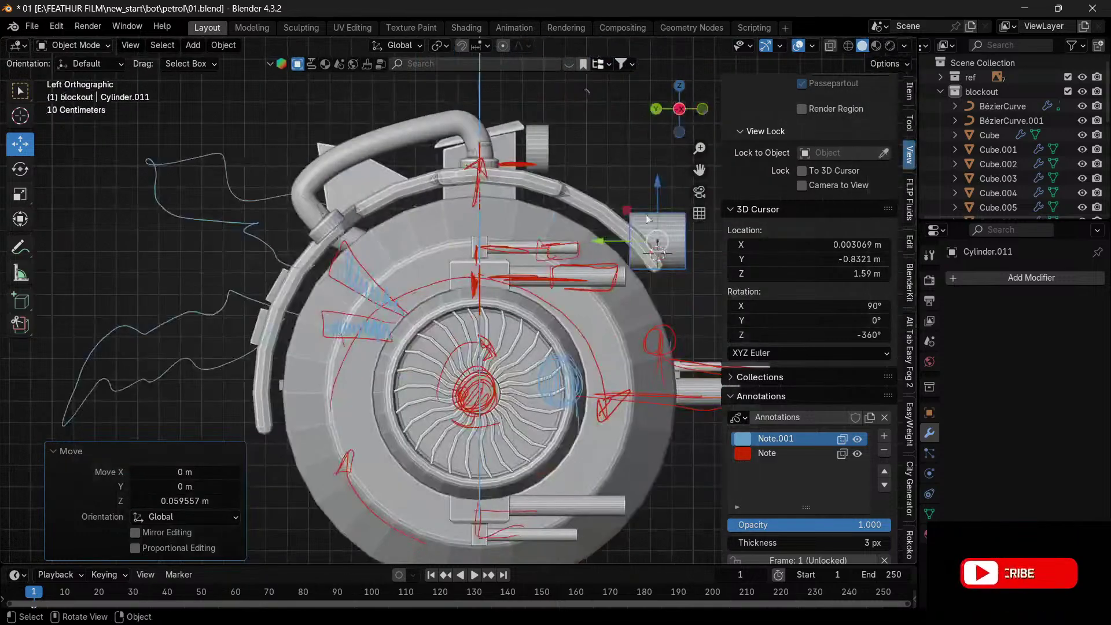
pyautogui.press('s')
pyautogui.press('y')
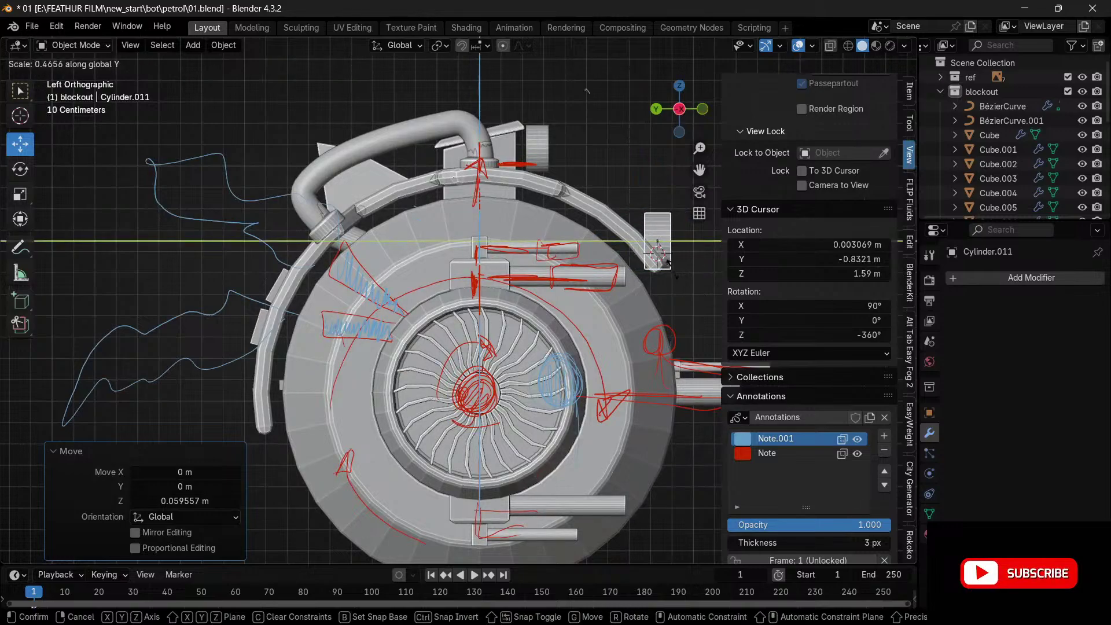
pyautogui.click(671, 266)
pyautogui.moveTo(616, 244); pyautogui.dragTo(632, 239)
pyautogui.moveTo(673, 182); pyautogui.dragTo(672, 192)
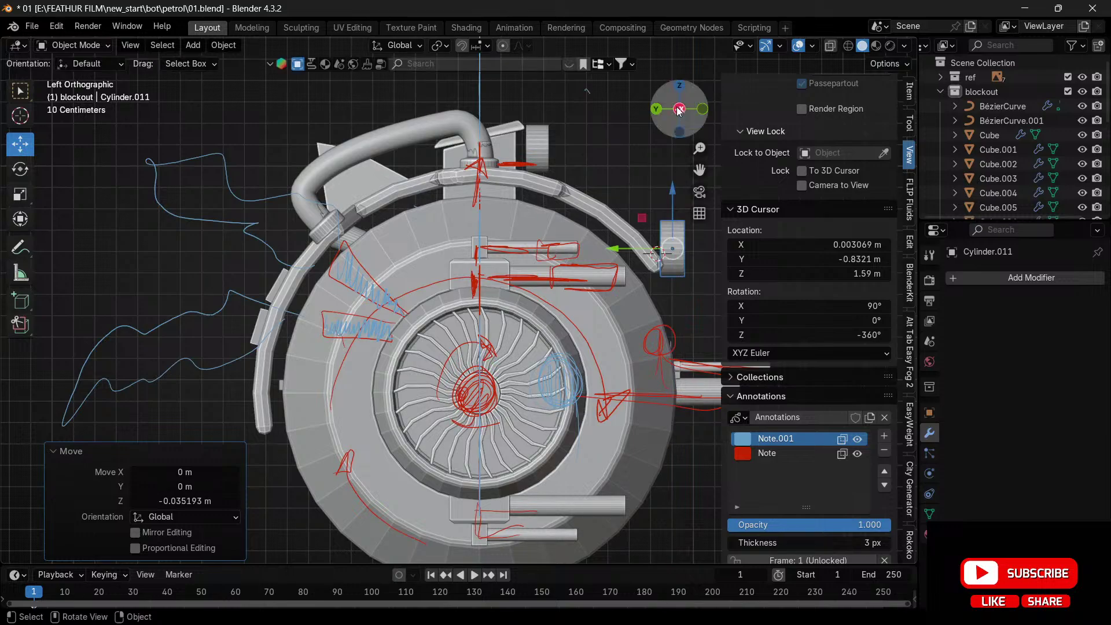
# - Inset the cylinder's front face by about 0.19 m and extrude it inward about 0.09 m
pyautogui.moveTo(680, 108); pyautogui.dragTo(573, 129)
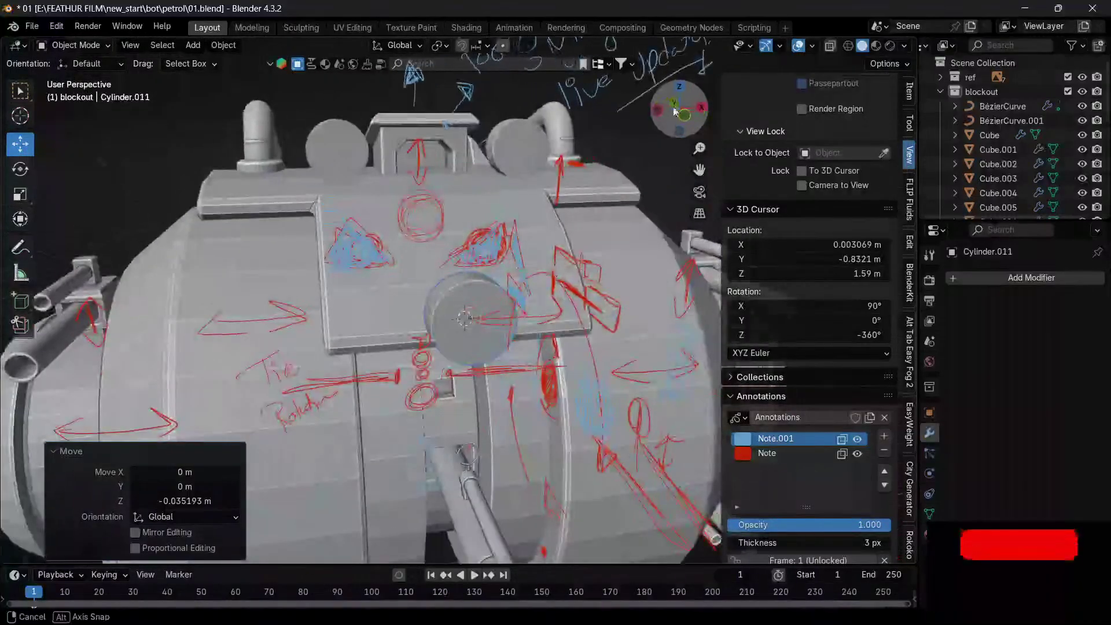
pyautogui.press('Tab')
pyautogui.click(632, 146)
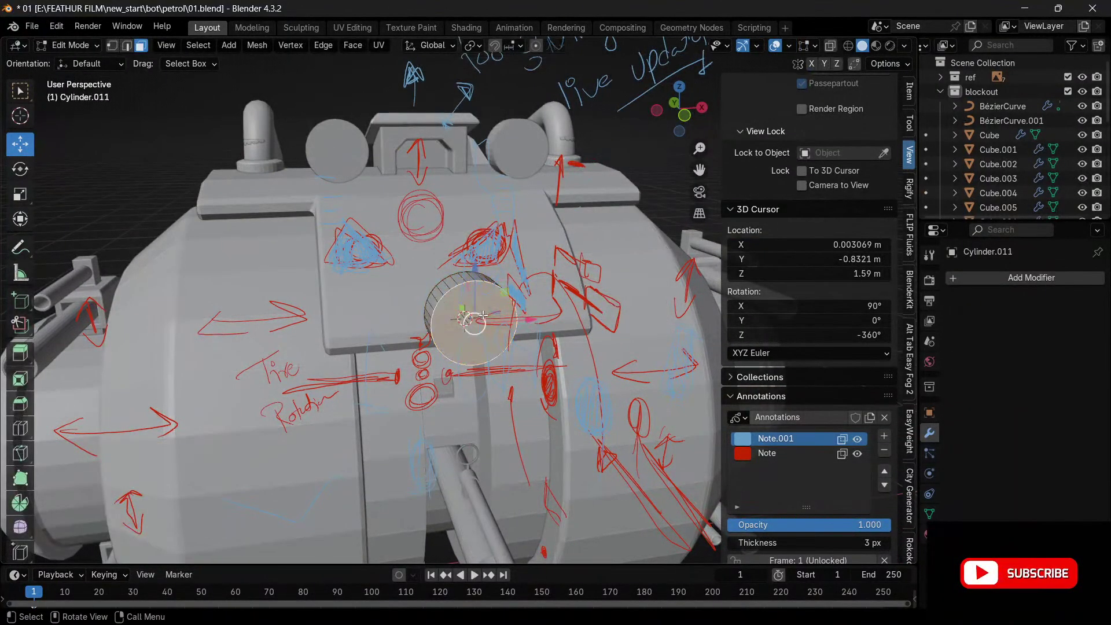
pyautogui.press('i')
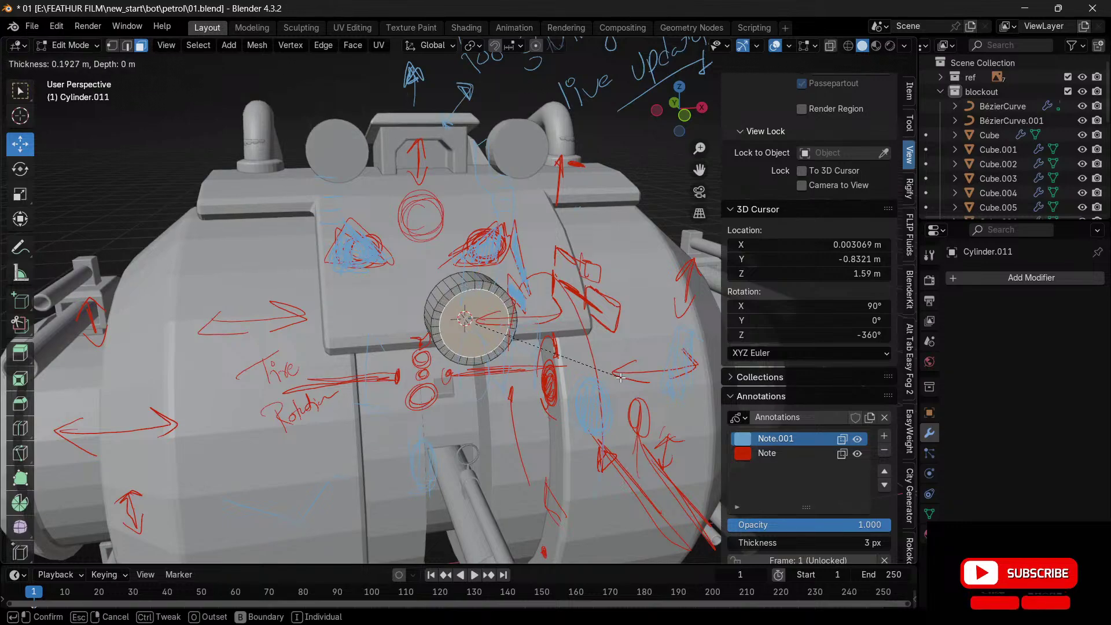
pyautogui.click(626, 379)
pyautogui.press('e')
pyautogui.click(620, 370)
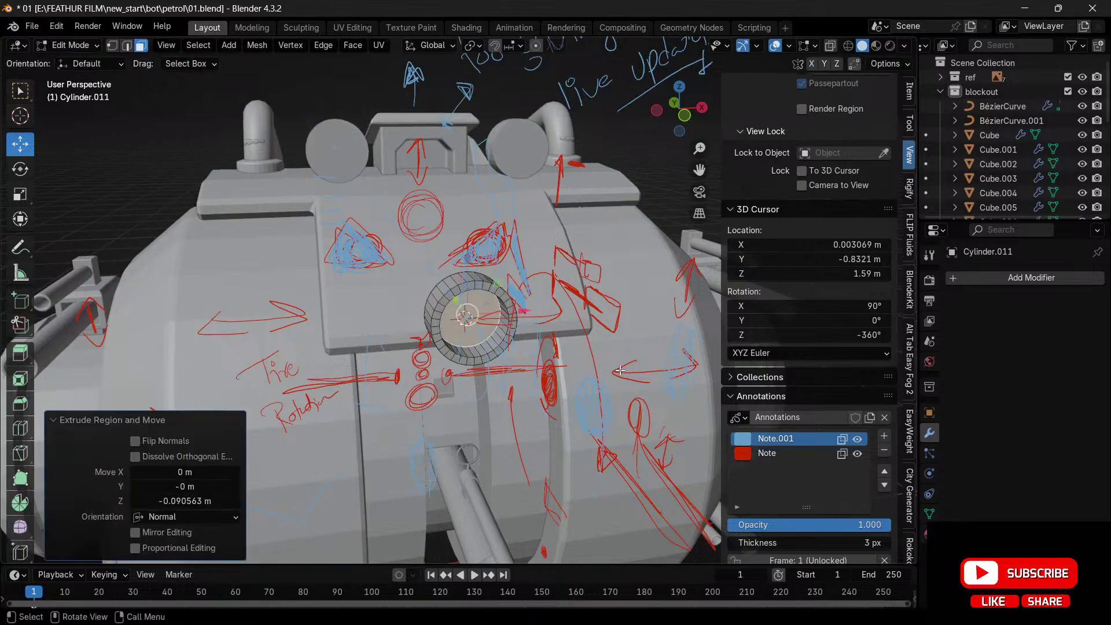
pyautogui.hotkey('ctrl', 'Tab')
pyautogui.click(605, 277)
# - Inset the round hub face at the centre of the side turbine fan by about 0.018 m
pyautogui.scroll(-6, 617, 307)
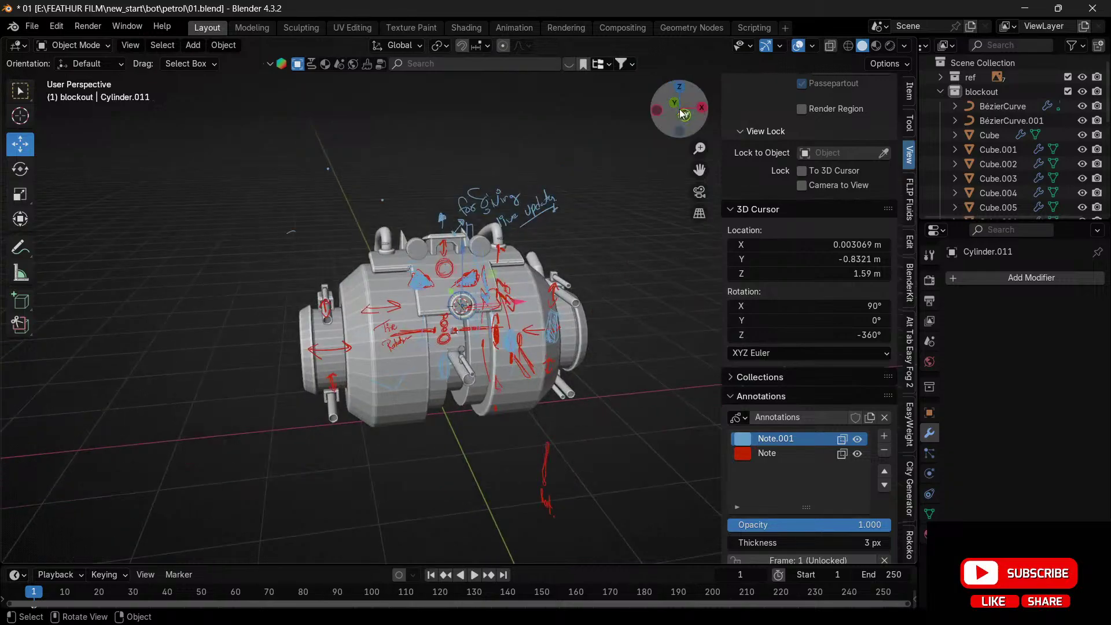
pyautogui.moveTo(685, 115); pyautogui.dragTo(537, 118)
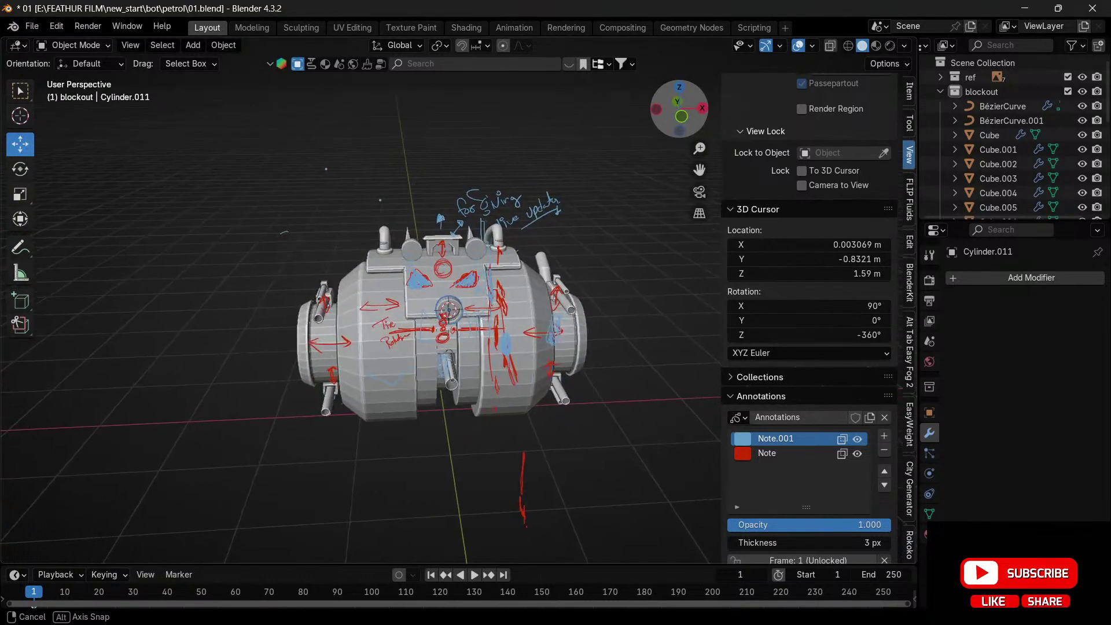
pyautogui.moveTo(537, 118)
pyautogui.mouseDown()
pyautogui.moveTo(523, 117)
pyautogui.moveTo(926, 123)
pyautogui.moveTo(799, 123)
pyautogui.moveTo(903, 125)
pyautogui.moveTo(885, 124)
pyautogui.mouseUp()
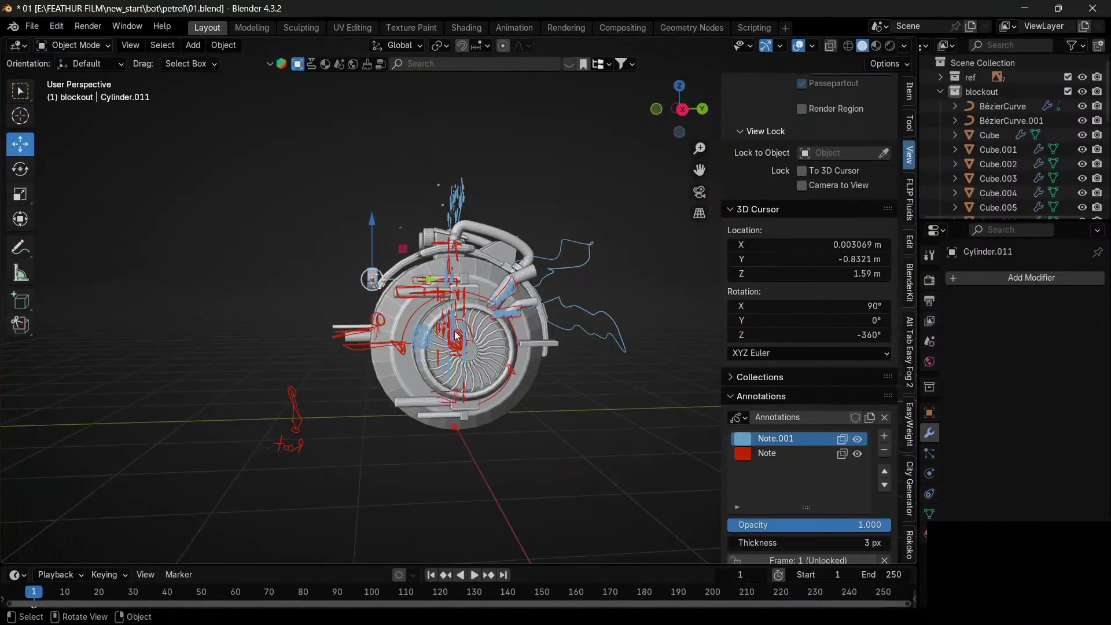
pyautogui.scroll(9, 463, 353)
pyautogui.scroll(-1, 474, 387)
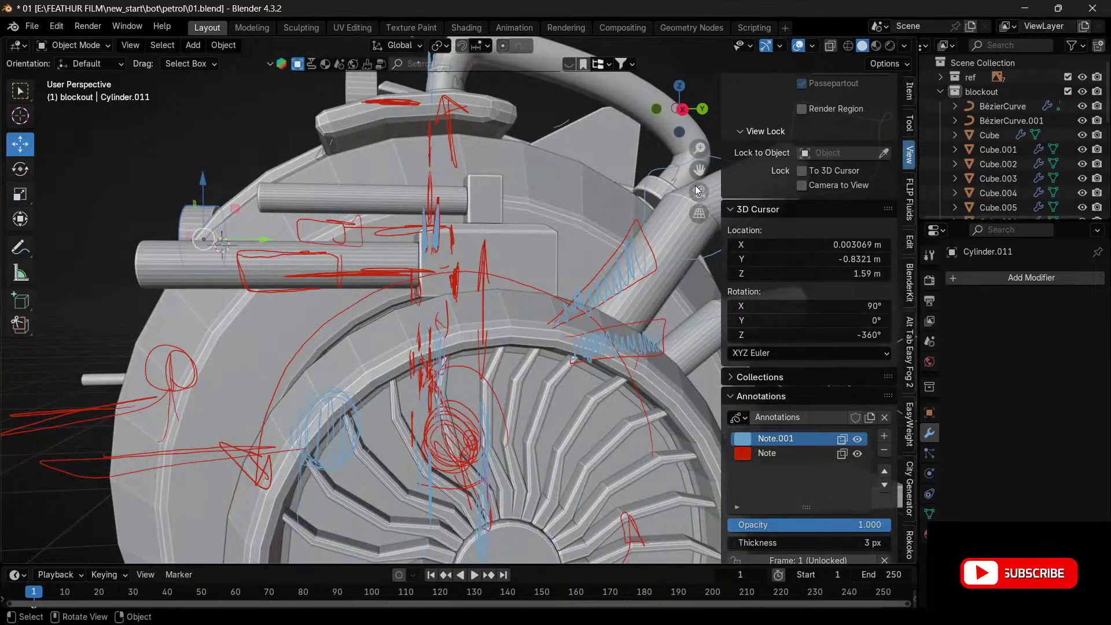
pyautogui.moveTo(700, 171); pyautogui.dragTo(669, 47)
pyautogui.click(484, 352)
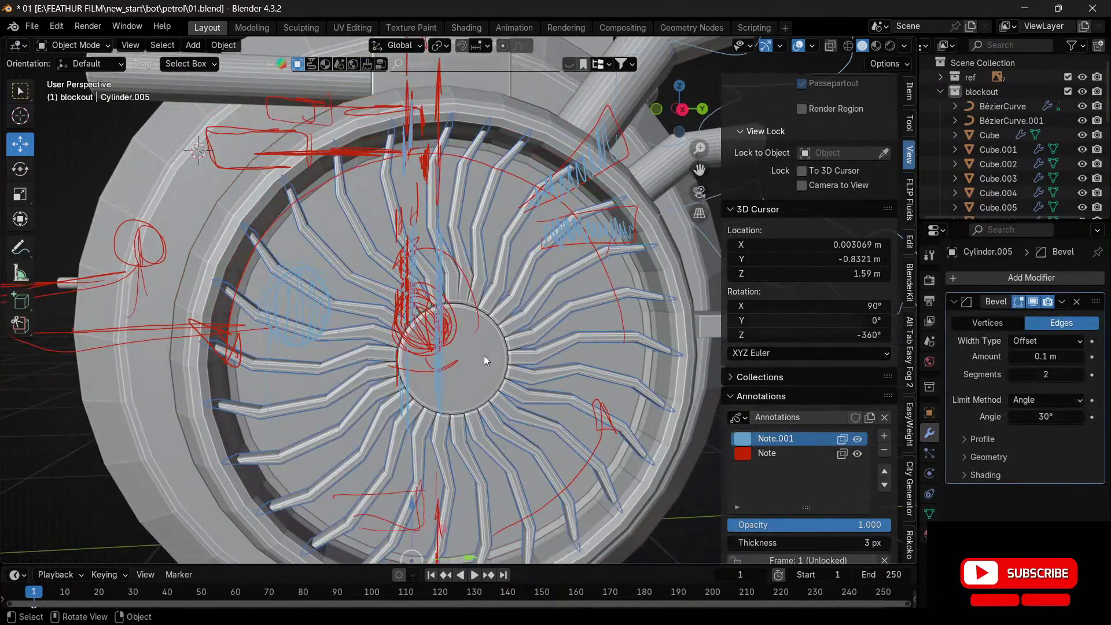
pyautogui.press('Tab')
pyautogui.click(508, 290)
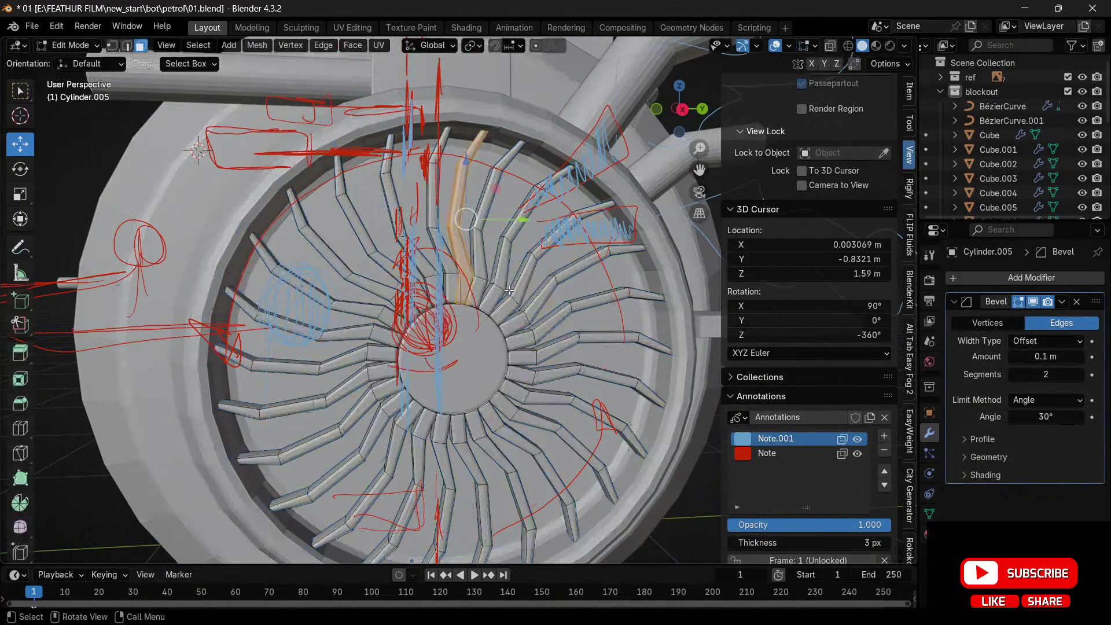
pyautogui.click(463, 363)
pyautogui.press('i')
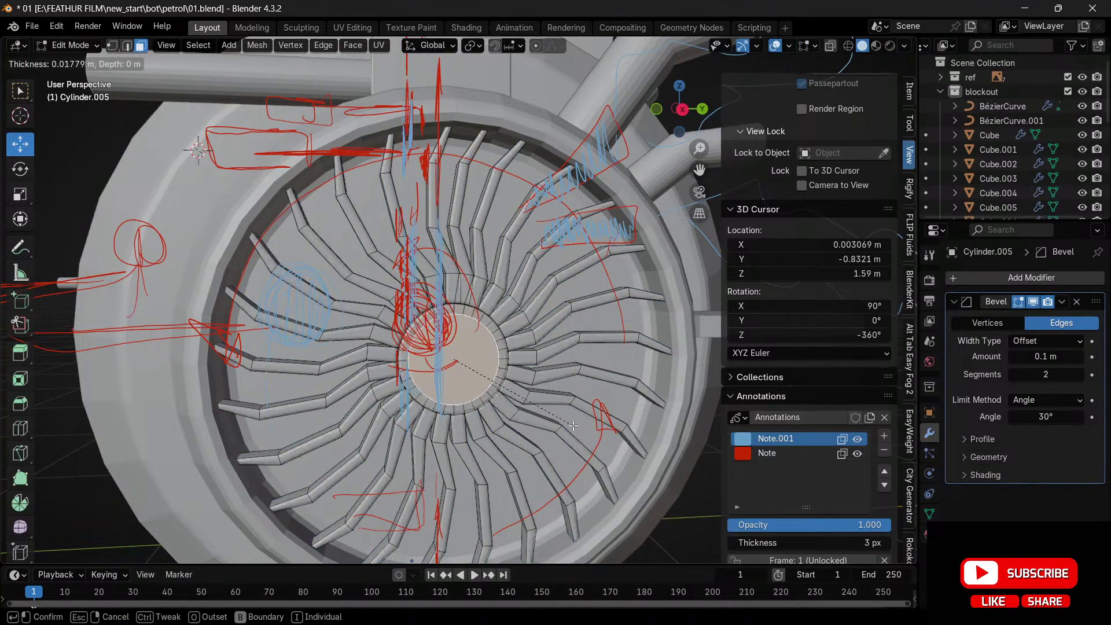
pyautogui.click(573, 425)
# - Duplicate the inset hub face in place and check the copy by hiding and revealing it
pyautogui.moveTo(682, 113); pyautogui.dragTo(730, 133)
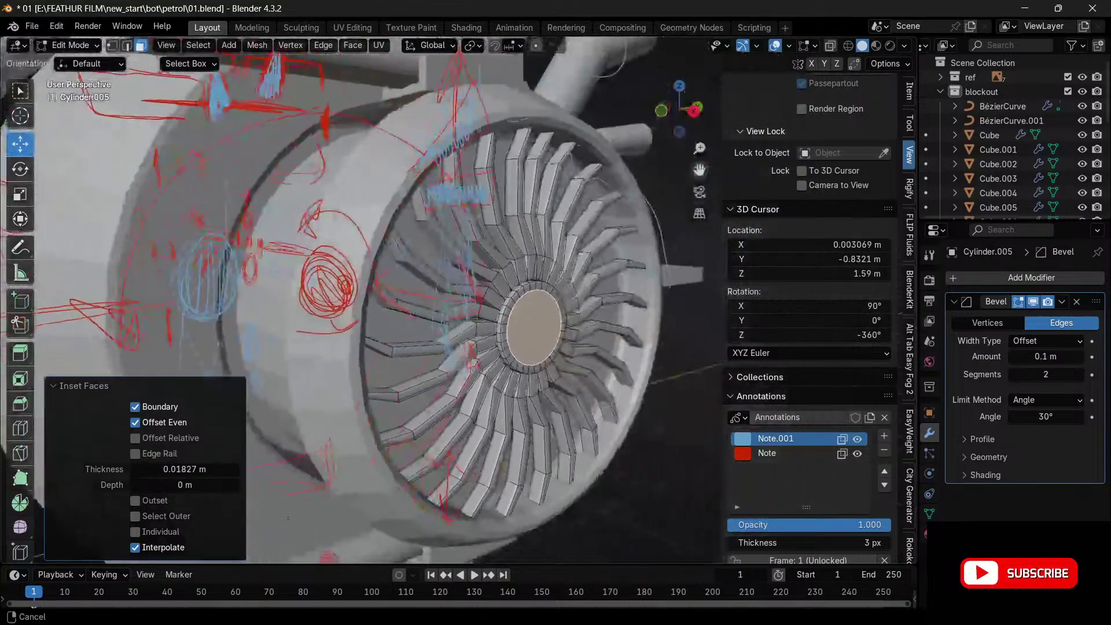
pyautogui.hotkey('shift', 's')
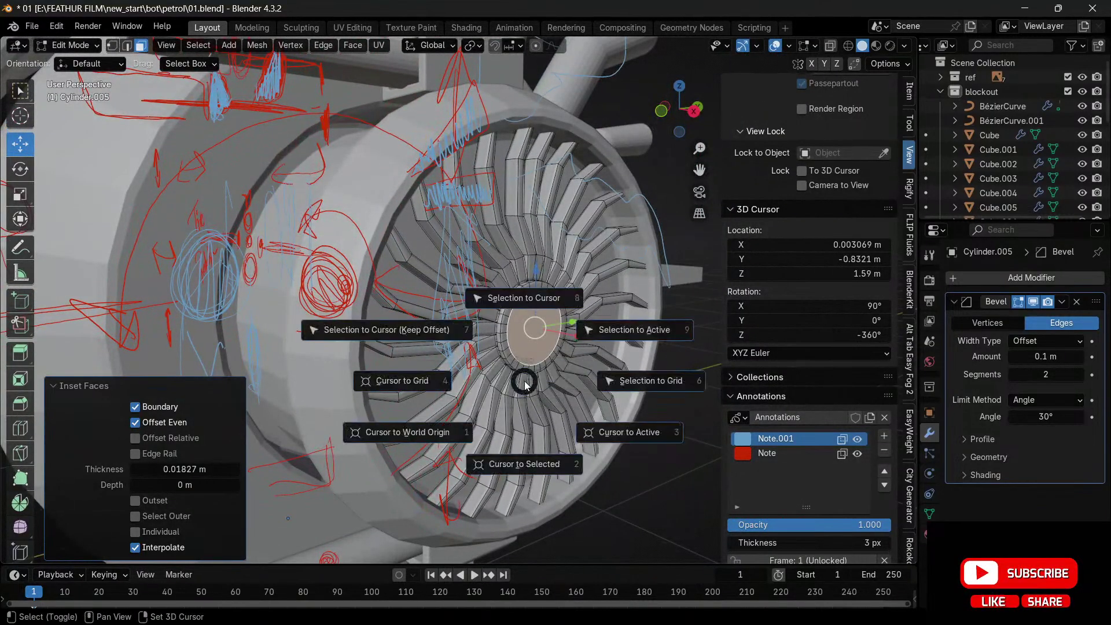
pyautogui.hotkey('shift', 'd')
pyautogui.rightClick(524, 381)
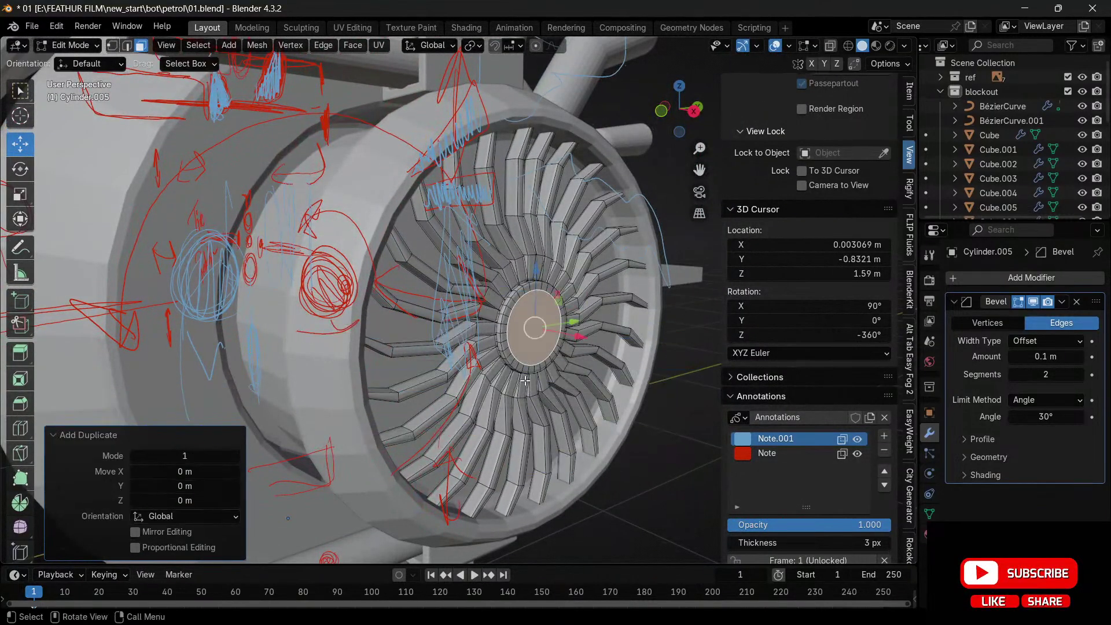
pyautogui.press('h')
pyautogui.hotkey('alt', 'h')
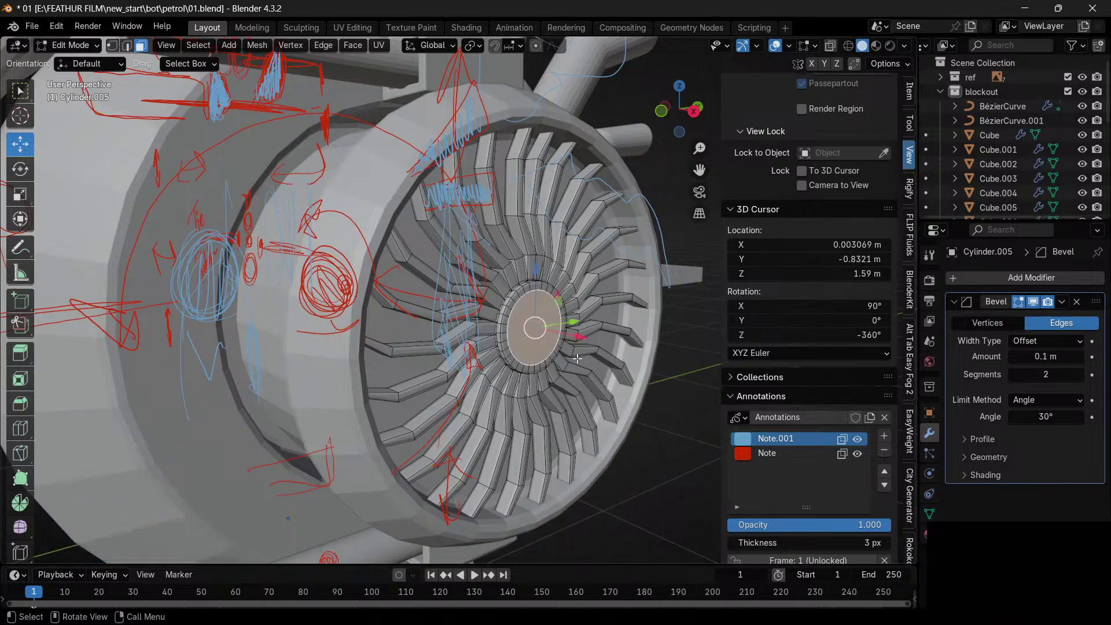
# - Try extruding the duplicated hub face inward about 0.063 m and undo it
pyautogui.press('e')
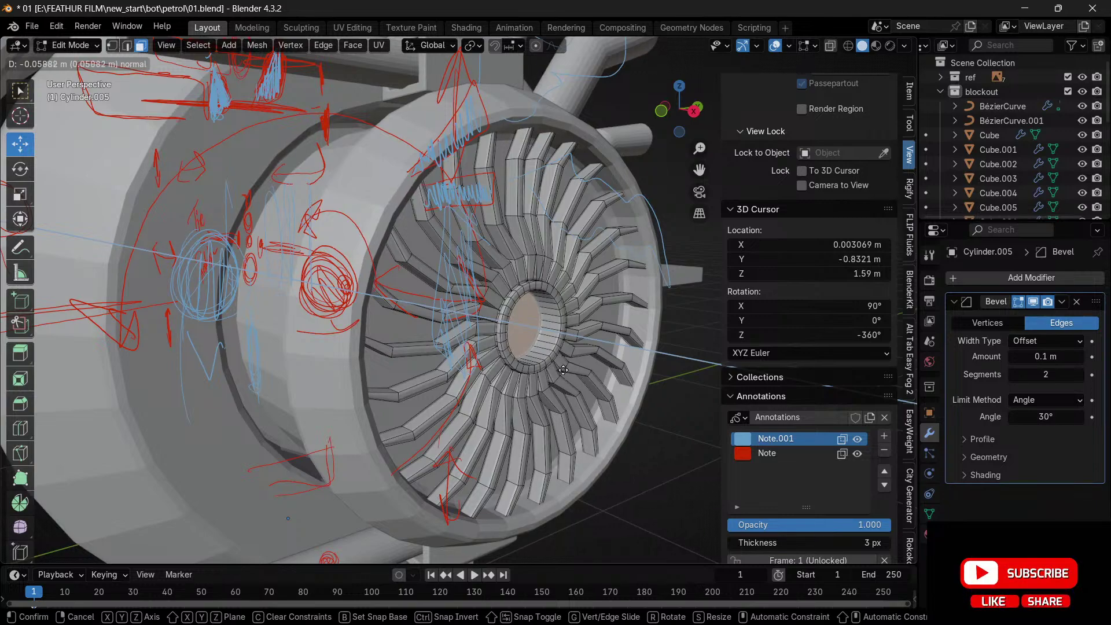
pyautogui.click(563, 369)
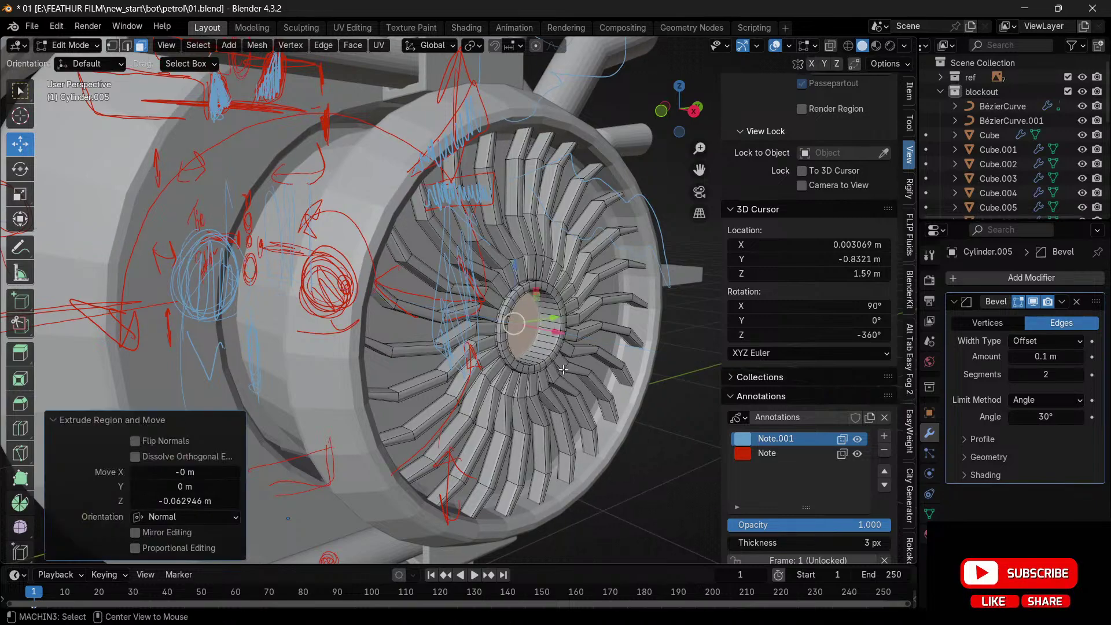
pyautogui.hotkey('ctrl', 'z')
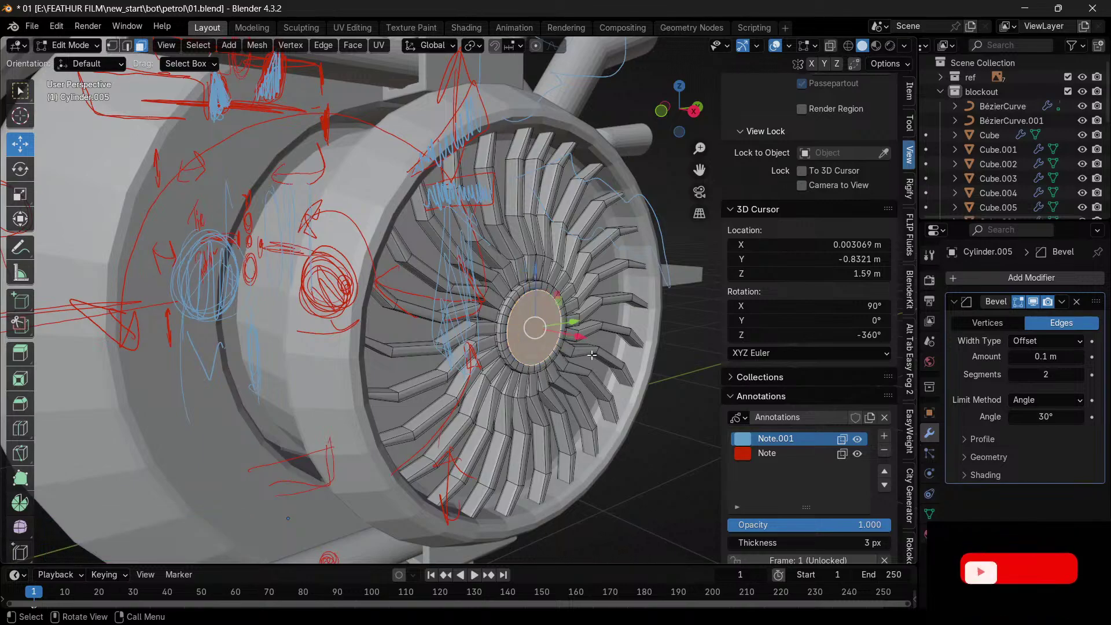
# - Extrude the duplicated hub face about 0.006 m inward and move the whole linked disc about 0.003 m in X
pyautogui.press('e')
pyautogui.click(590, 355)
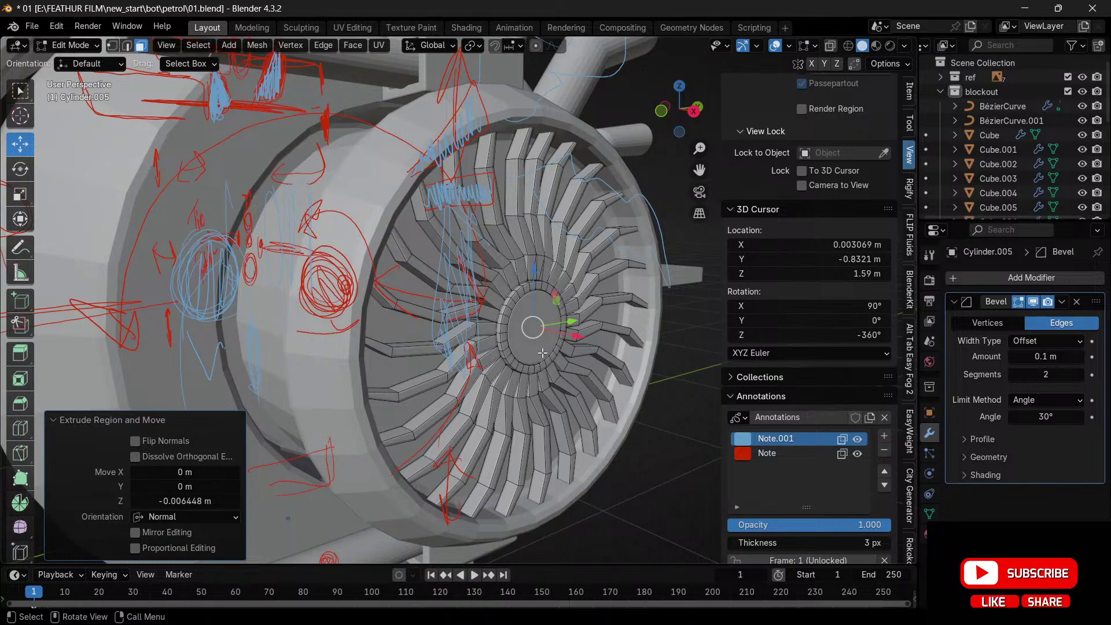
pyautogui.hotkey('ctrl', 'l')
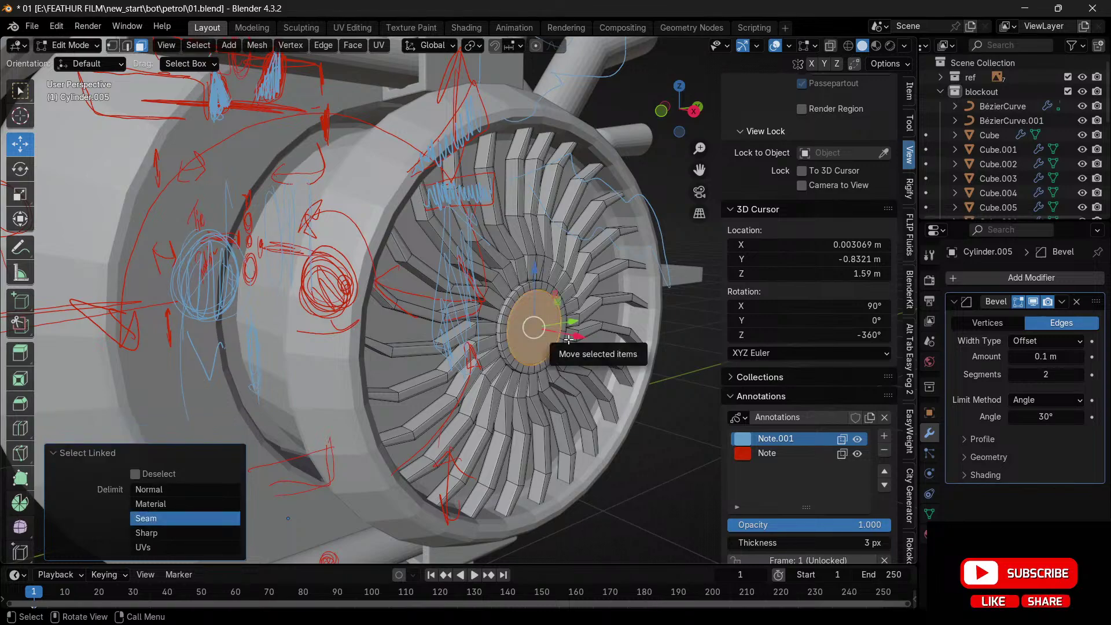
pyautogui.moveTo(569, 340); pyautogui.dragTo(571, 339)
pyautogui.scroll(5, 573, 341)
pyautogui.scroll(-2, 576, 352)
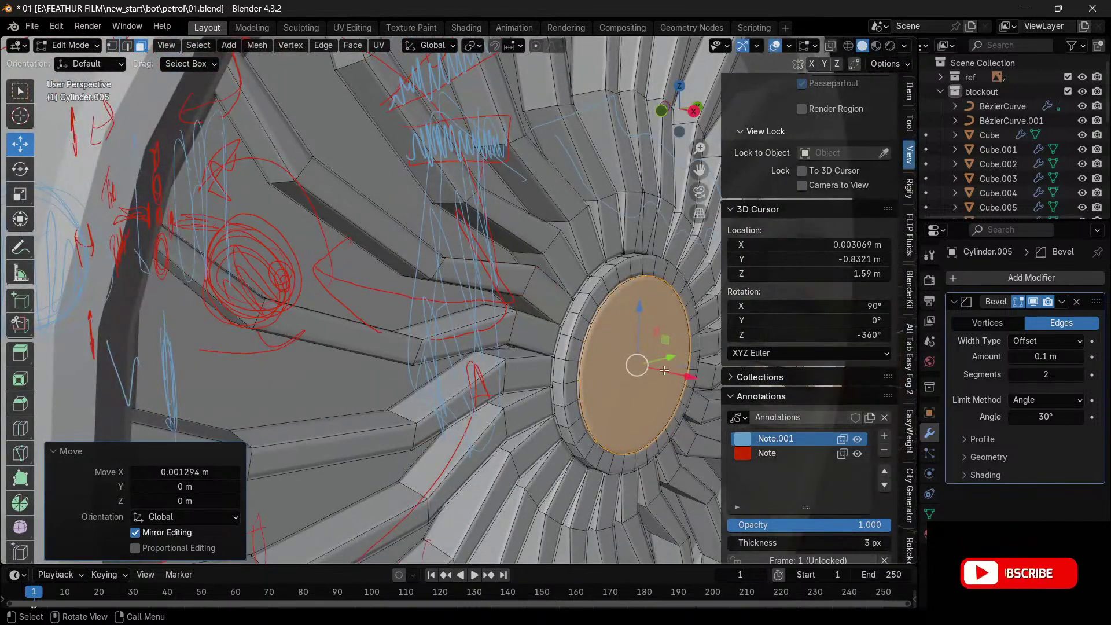
pyautogui.moveTo(664, 371); pyautogui.dragTo(663, 373)
pyautogui.press('Tab')
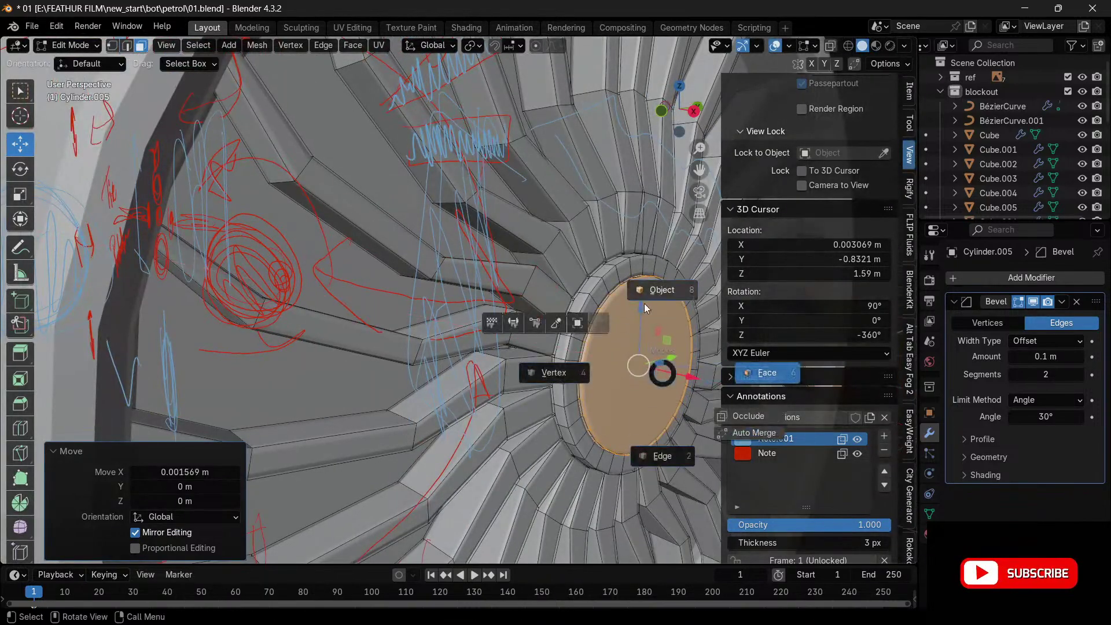
pyautogui.click(644, 303)
# - Reopen the fan mesh for editing and turn on X-ray display
pyautogui.scroll(-5, 650, 343)
pyautogui.scroll(5, 657, 369)
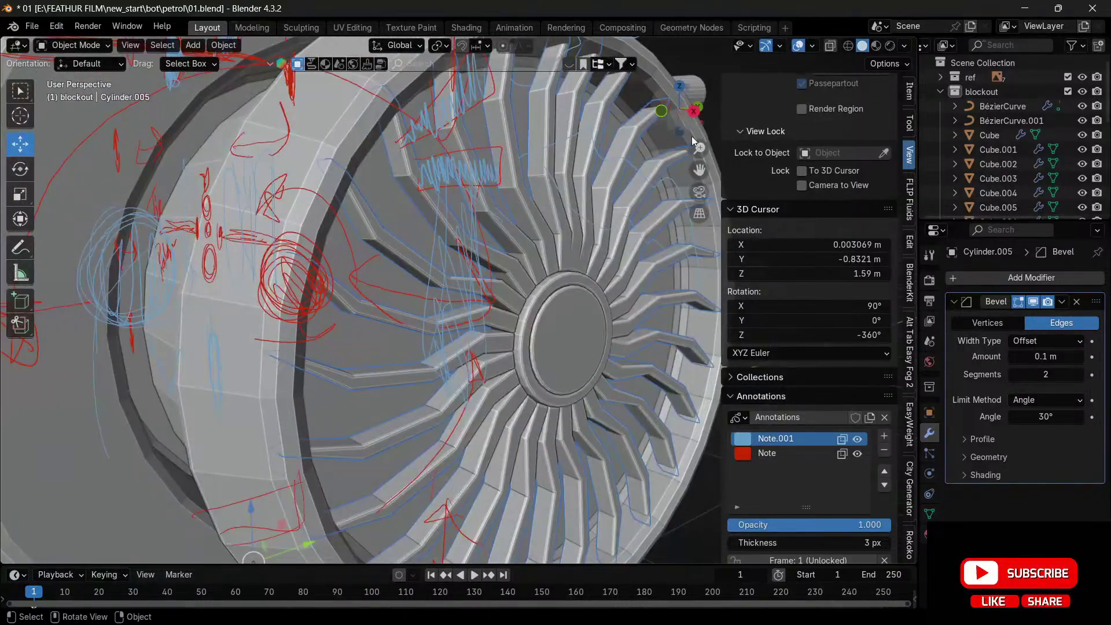
pyautogui.moveTo(693, 140); pyautogui.dragTo(427, 344, button='middle')
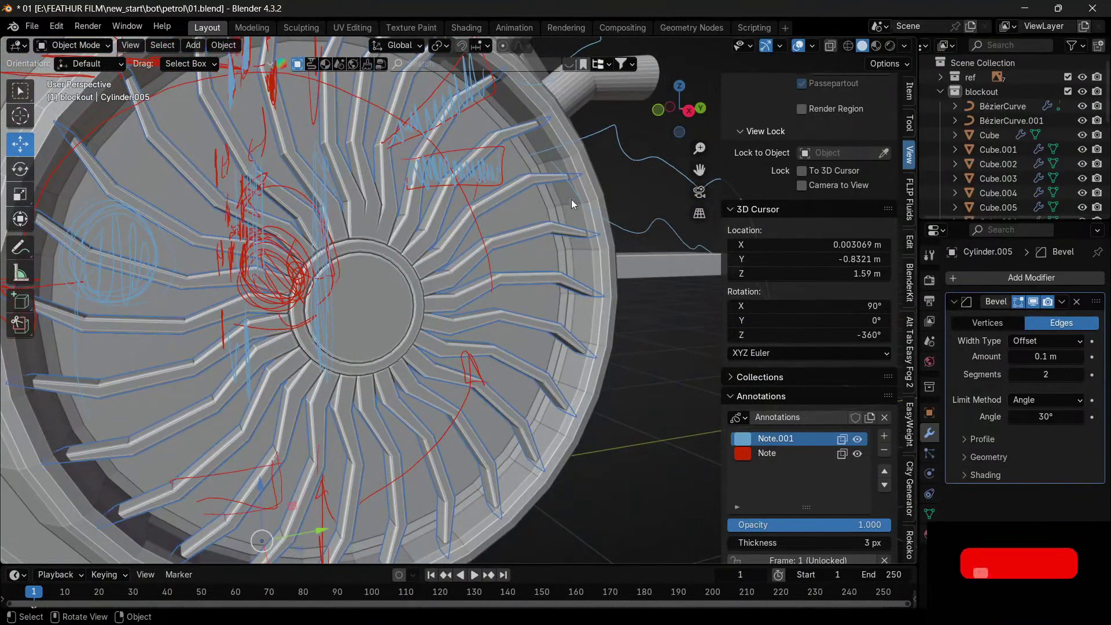
pyautogui.moveTo(683, 116); pyautogui.dragTo(613, 144)
pyautogui.hotkey('ctrl', 'Tab')
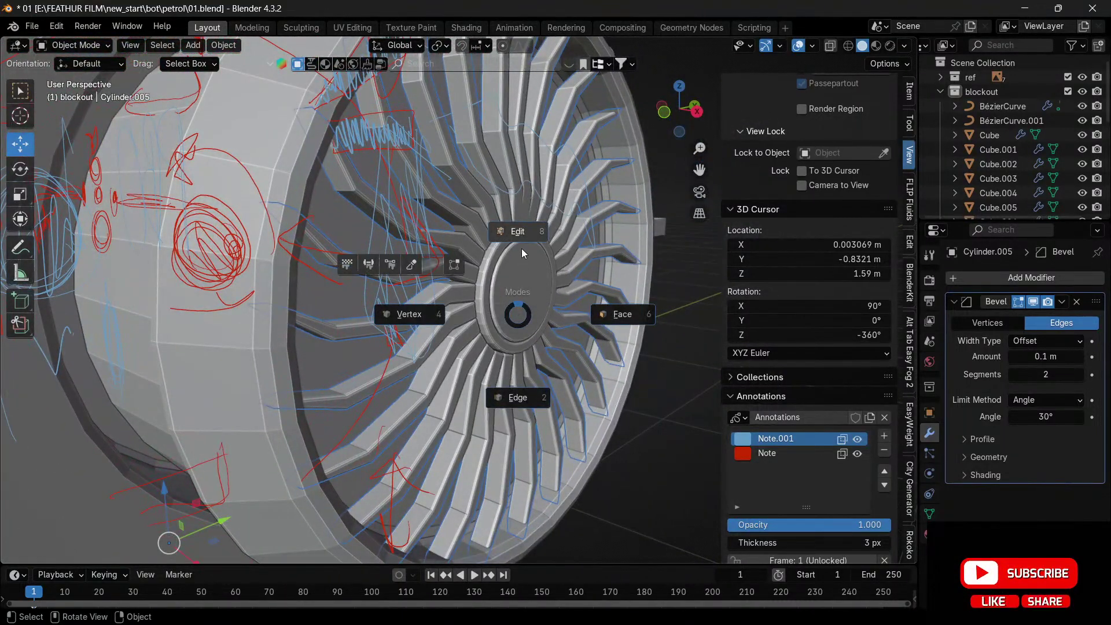
pyautogui.click(527, 242)
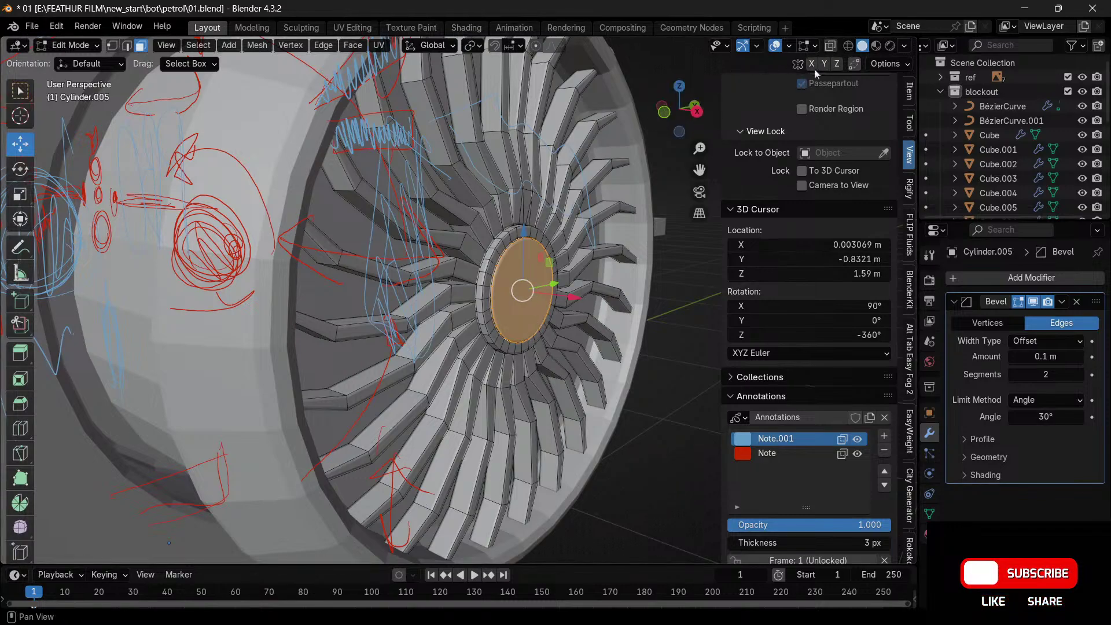
pyautogui.click(829, 47)
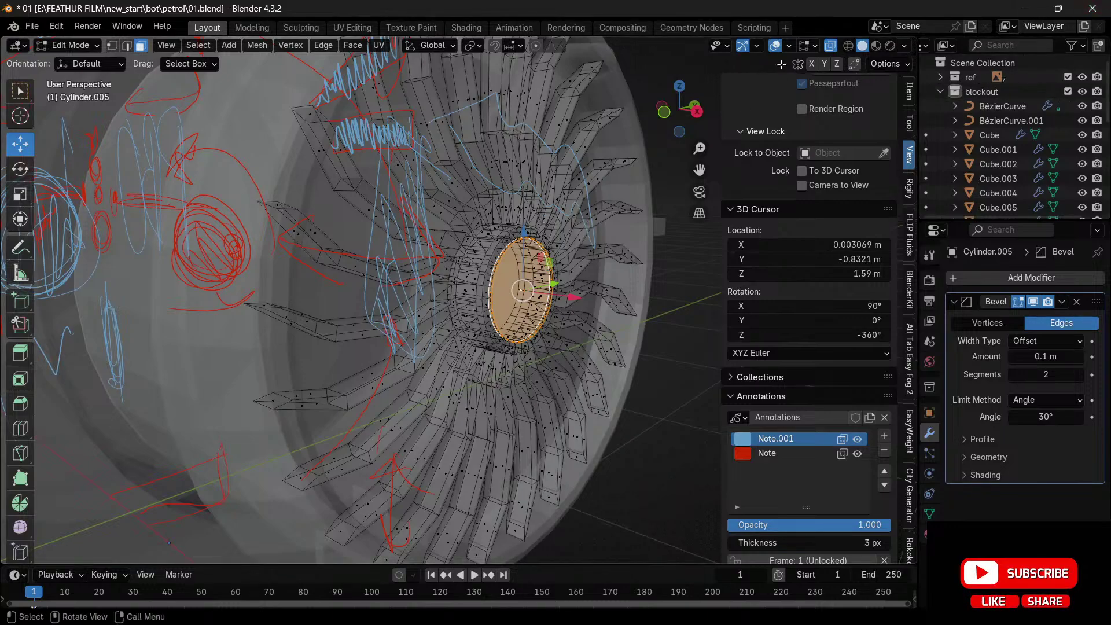
# - Turn off X-ray display and leave mesh editing of the fan
pyautogui.click(829, 46)
pyautogui.press('Home')
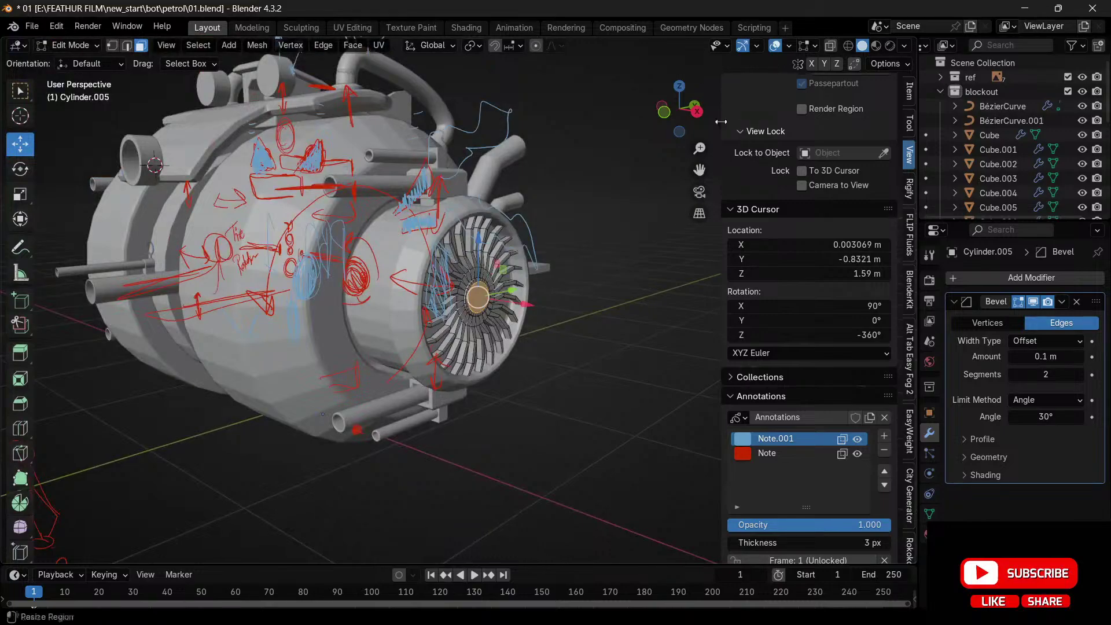
pyautogui.moveTo(682, 110); pyautogui.dragTo(584, 116)
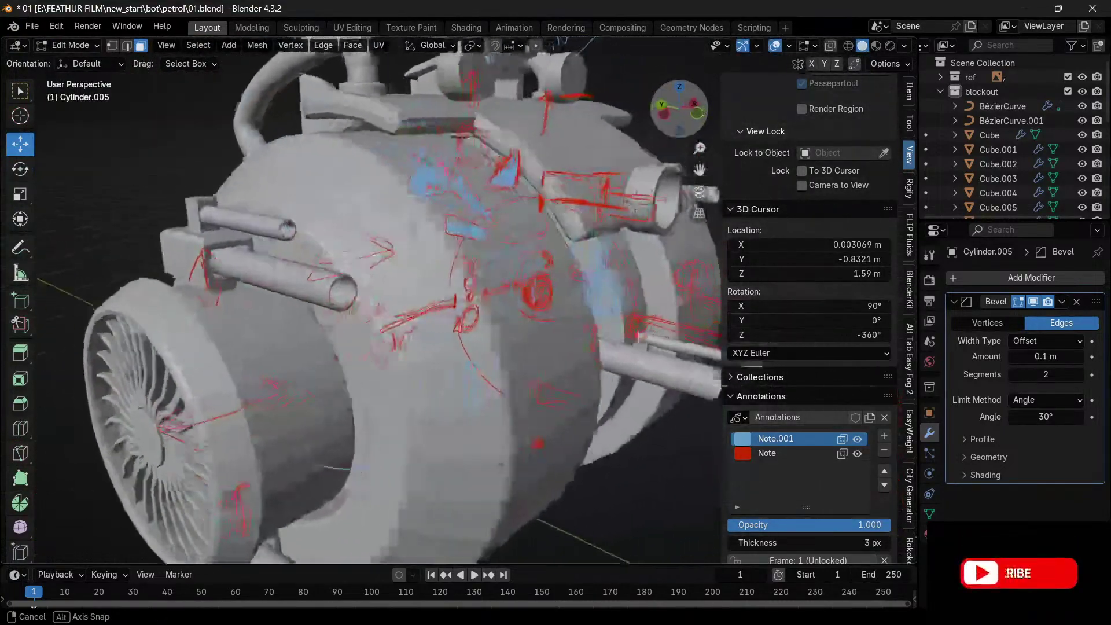
pyautogui.moveTo(635, 211); pyautogui.dragTo(579, 215, button='middle')
pyautogui.press('Tab')
pyautogui.click(495, 145)
# - Select the inner rim face loop of the -X side body shell and extrude it about 0.146 m toward the centre
pyautogui.scroll(-5, 630, 210)
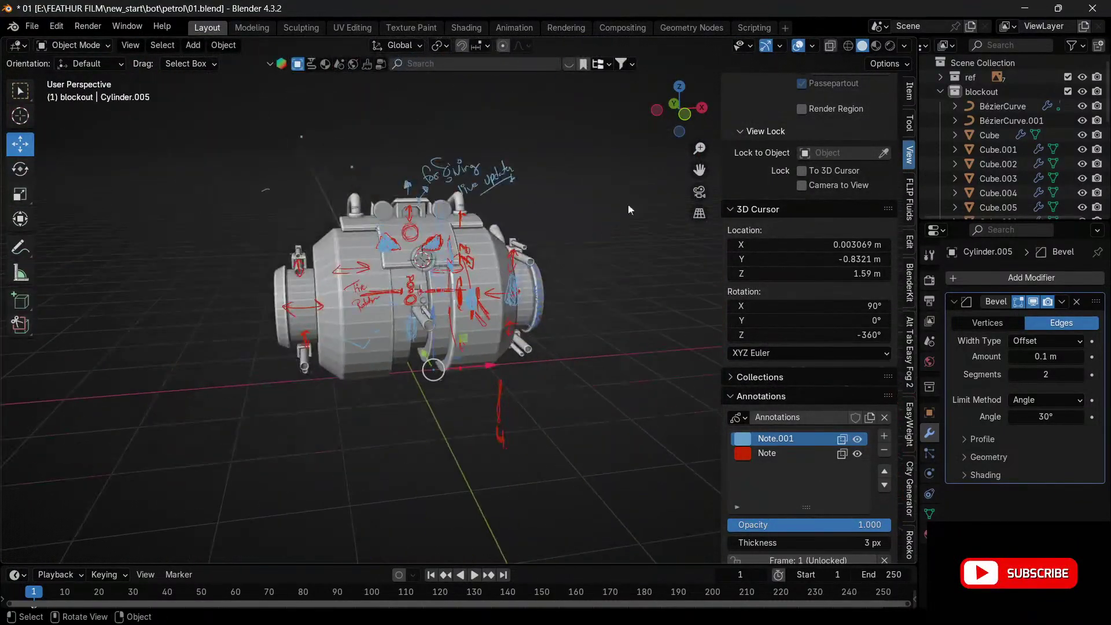
pyautogui.moveTo(405, 266); pyautogui.dragTo(363, 265, button='middle')
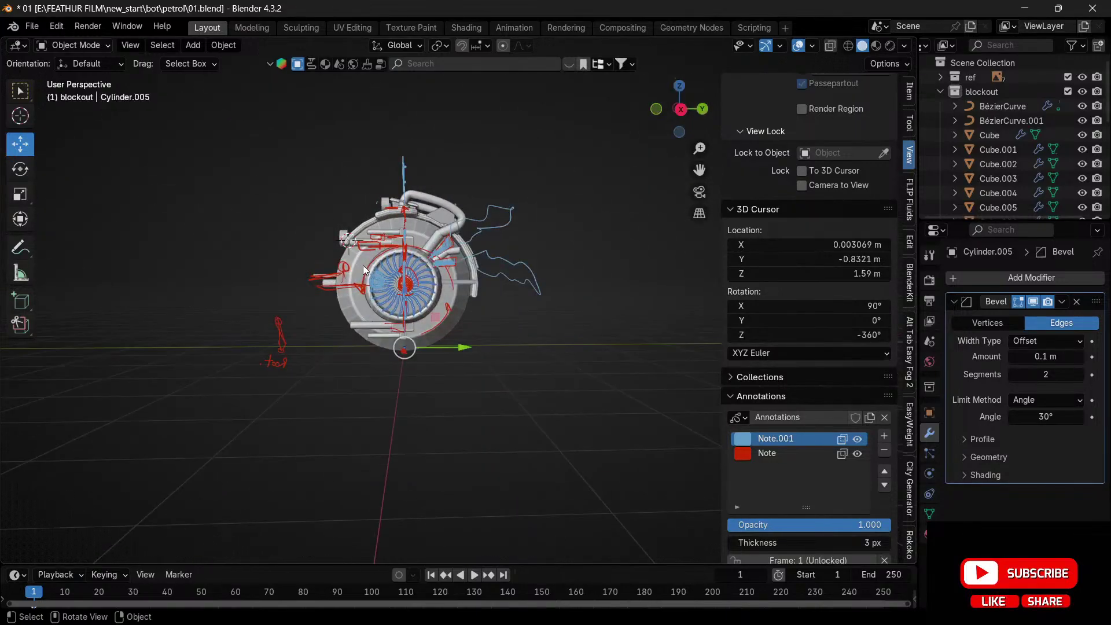
pyautogui.scroll(5, 363, 265)
pyautogui.moveTo(684, 114); pyautogui.dragTo(895, 139)
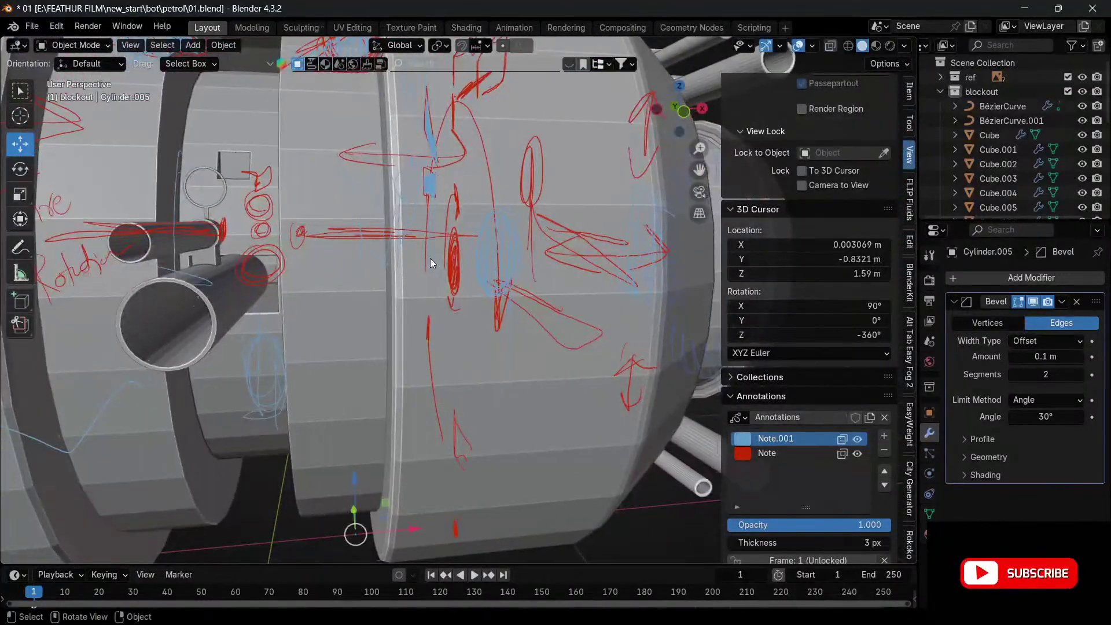
pyautogui.scroll(-3, 429, 273)
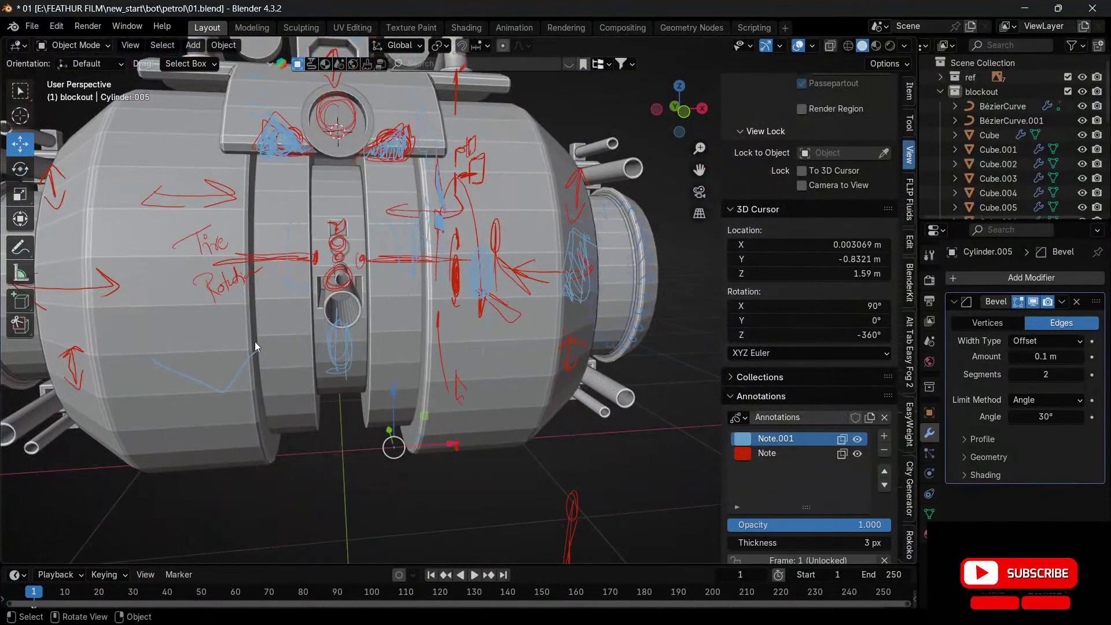
pyautogui.click(238, 342)
pyautogui.hotkey('ctrl', 'Tab')
pyautogui.click(252, 299)
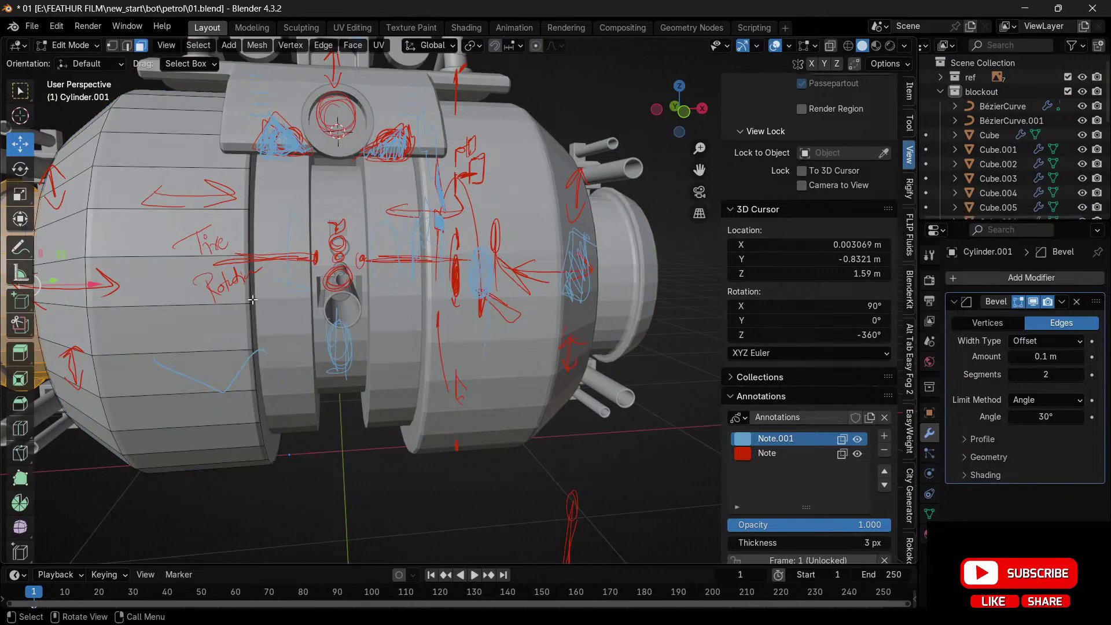
pyautogui.keyDown('alt'); pyautogui.click(263, 328); pyautogui.keyUp('alt')
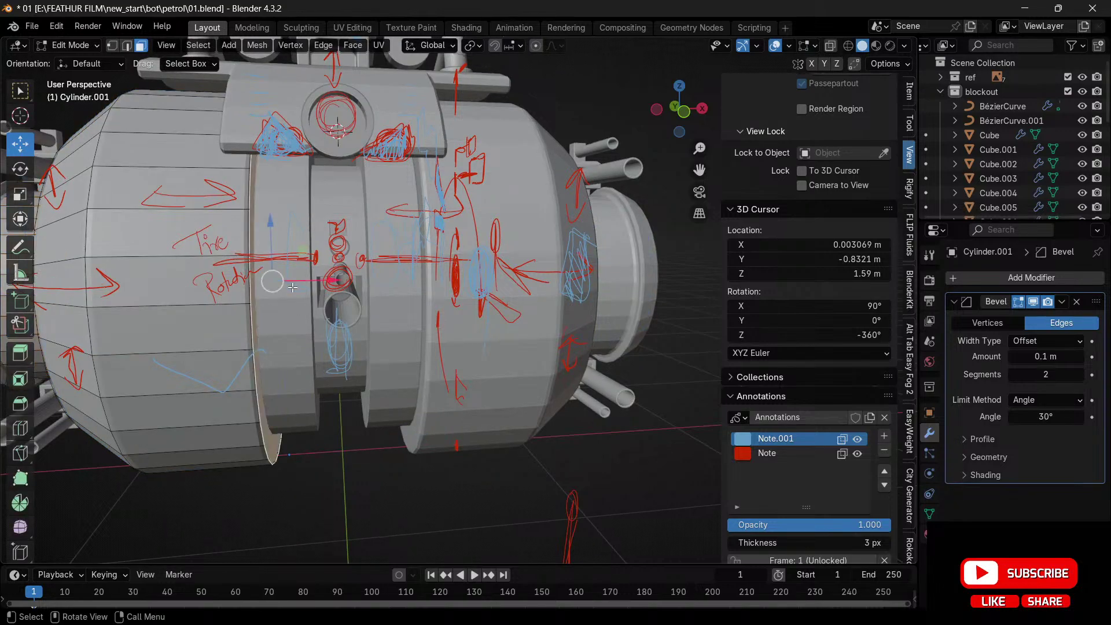
pyautogui.press('g')
pyautogui.press('z')
pyautogui.press('z')
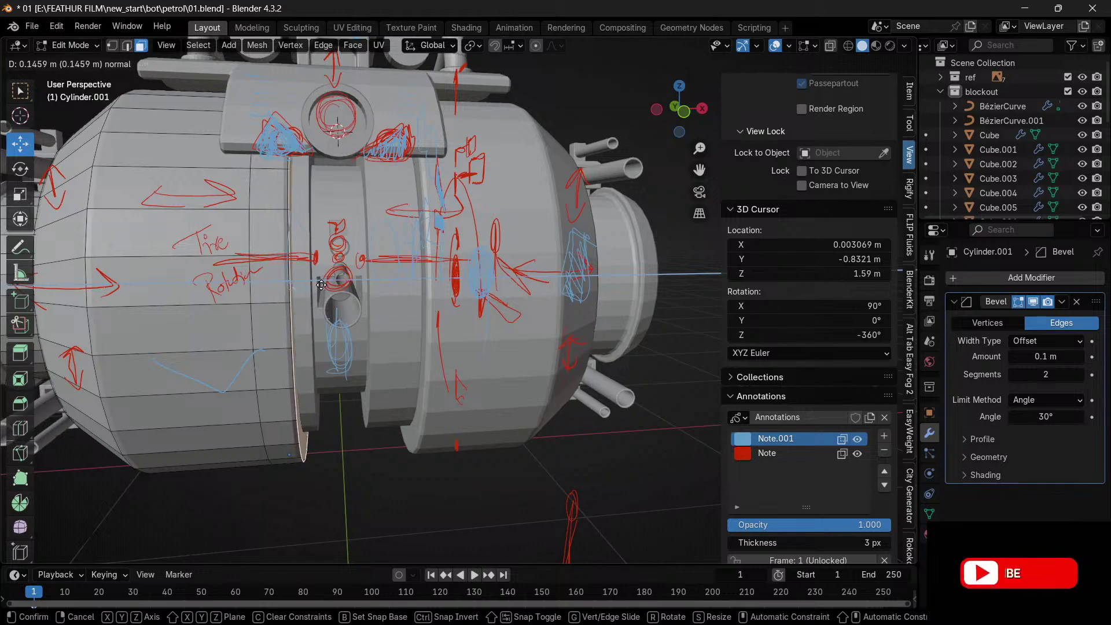
pyautogui.click(321, 284)
# - Scale the extruded rim to about 0.871, nudge it along X and leave mesh editing
pyautogui.press('s')
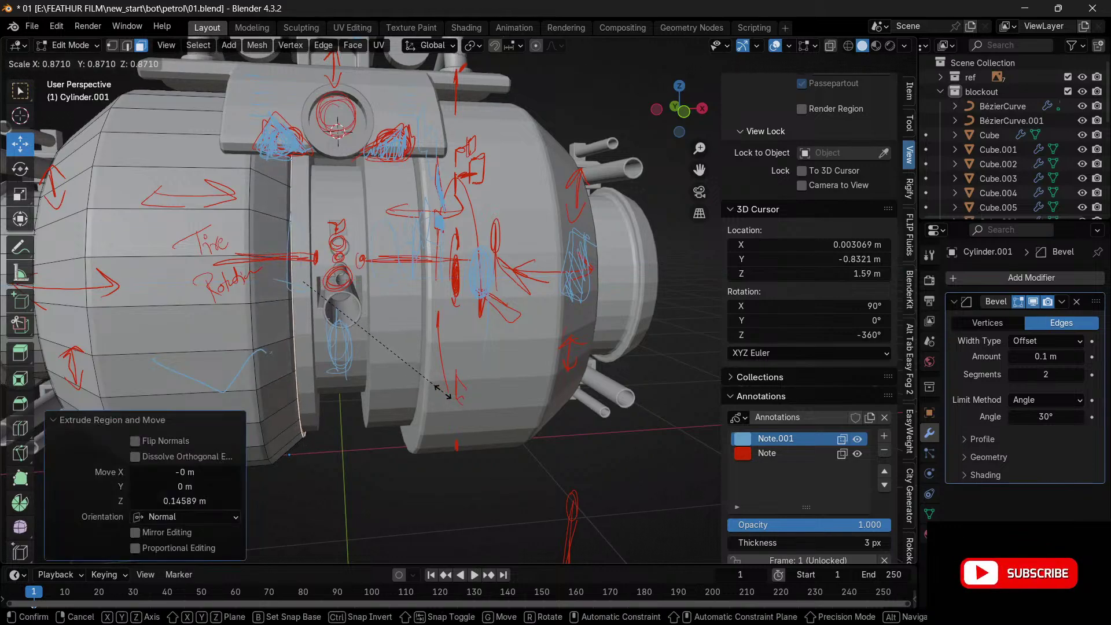
pyautogui.click(444, 392)
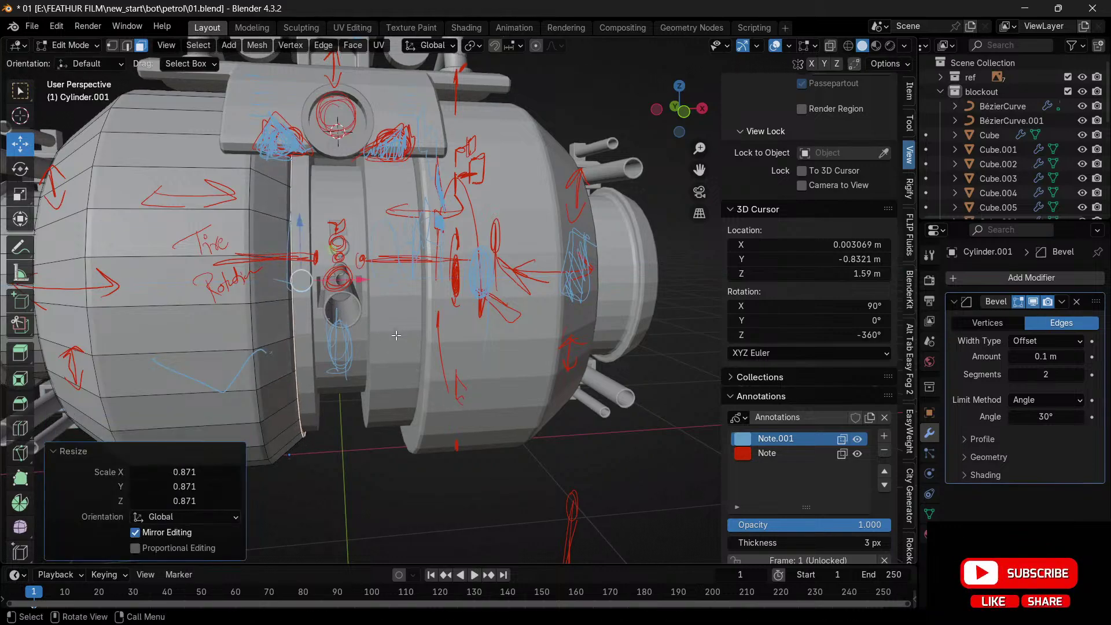
pyautogui.moveTo(358, 281); pyautogui.dragTo(364, 280)
pyautogui.press('Tab')
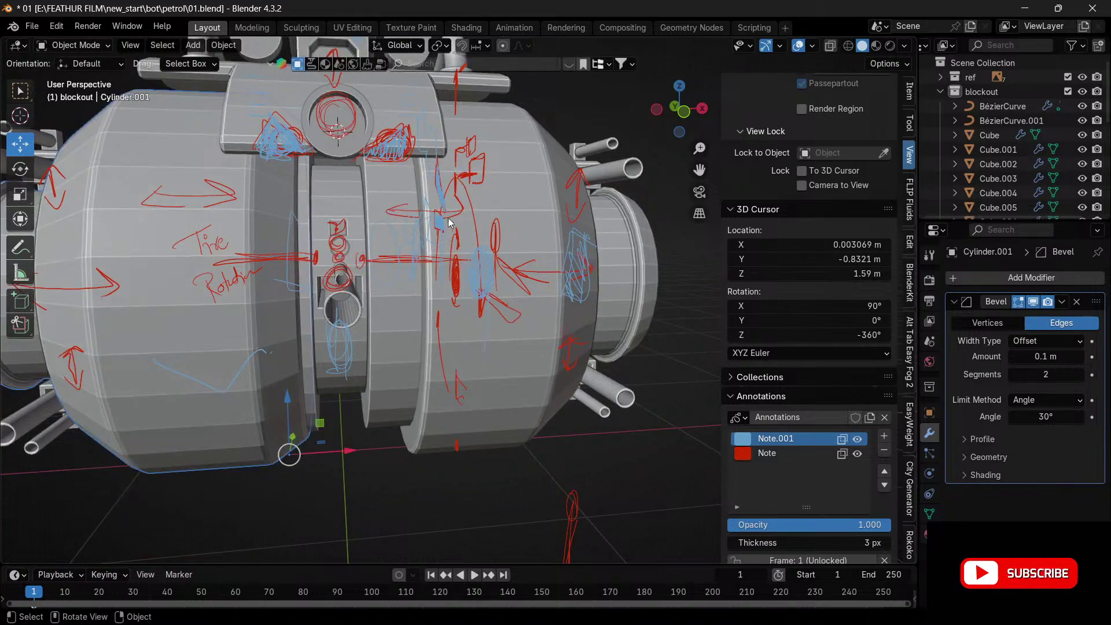
# - Extrude the inner rim of the +X side body shell about 0.176 m toward the centre and scale it to about 0.903
pyautogui.click(478, 290)
pyautogui.press('Tab')
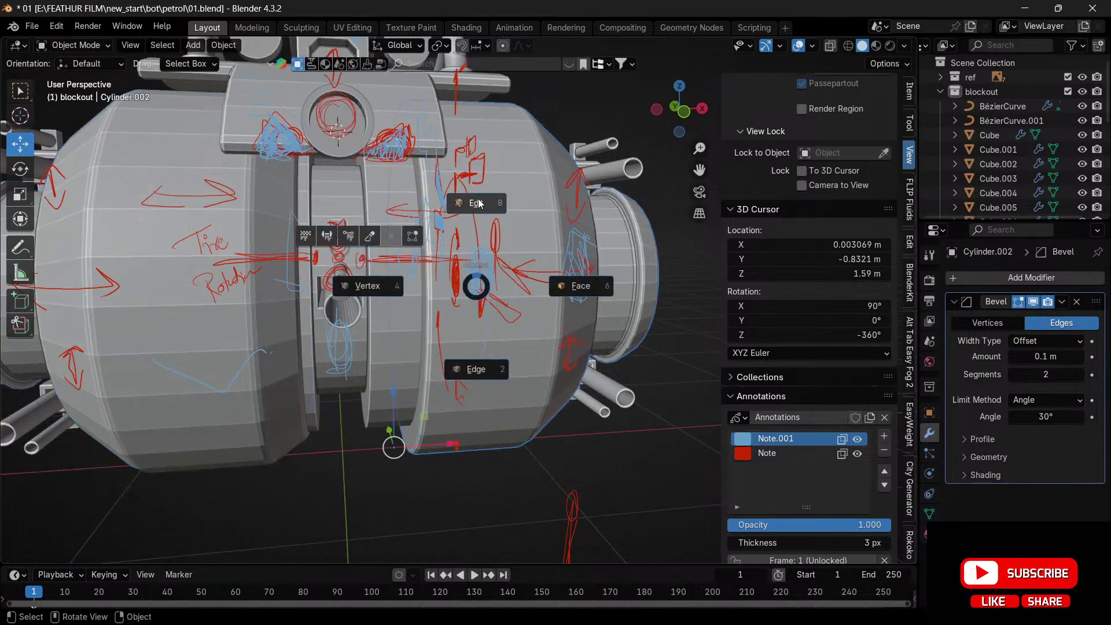
pyautogui.click(478, 201)
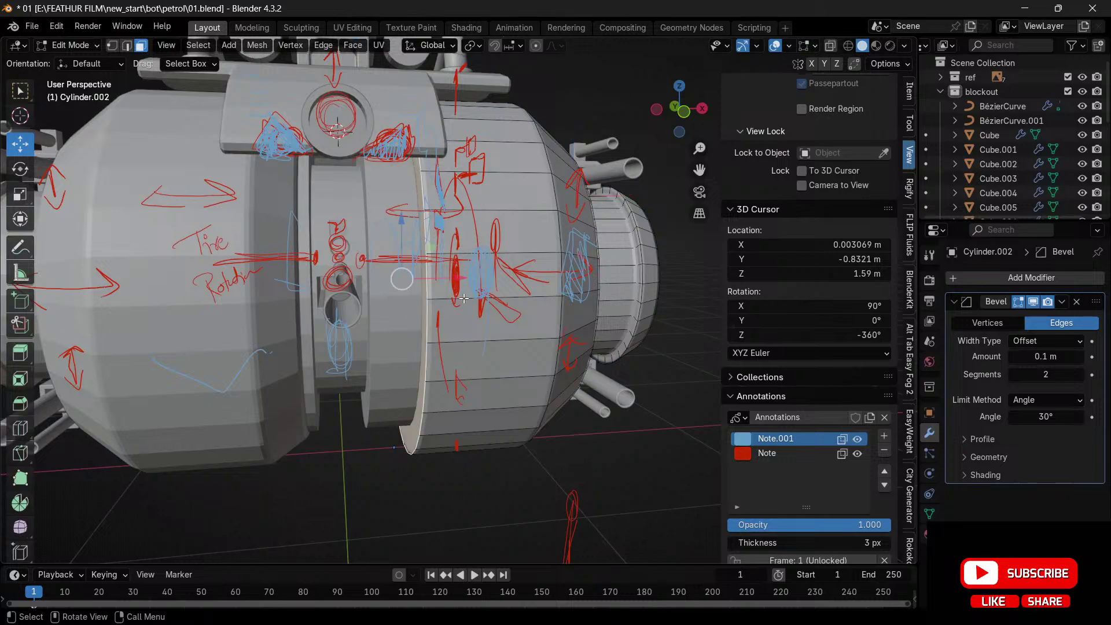
pyautogui.press('e')
pyautogui.click(430, 300)
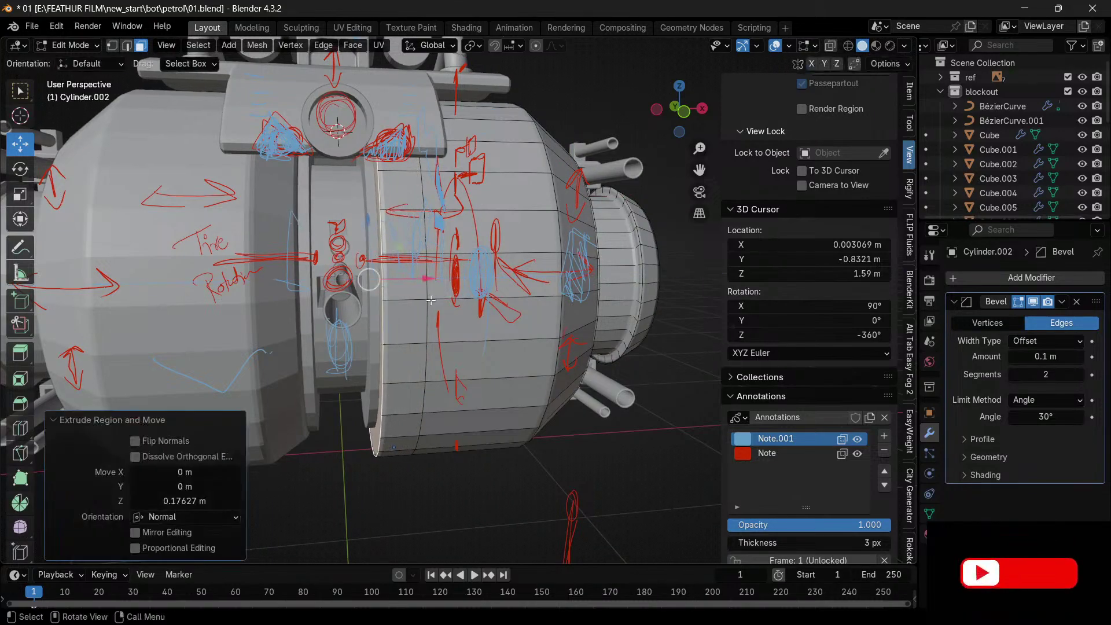
pyautogui.press('s')
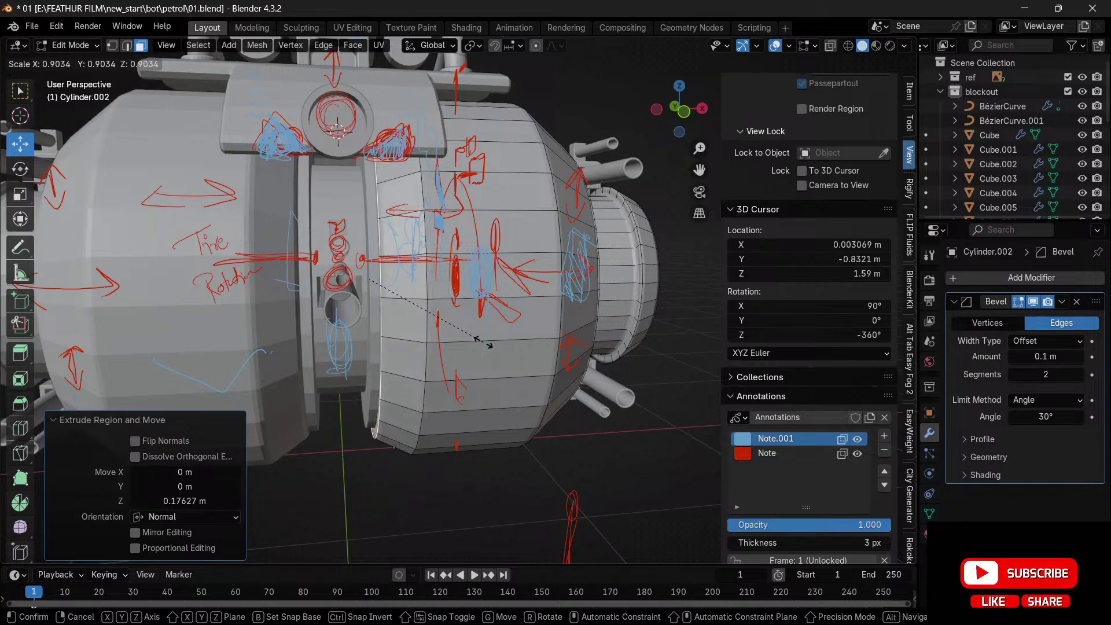
pyautogui.click(483, 342)
pyautogui.press('Tab')
# - Try moving the +X side body shell about 0.037 m along X and undo it
pyautogui.scroll(-5, 567, 214)
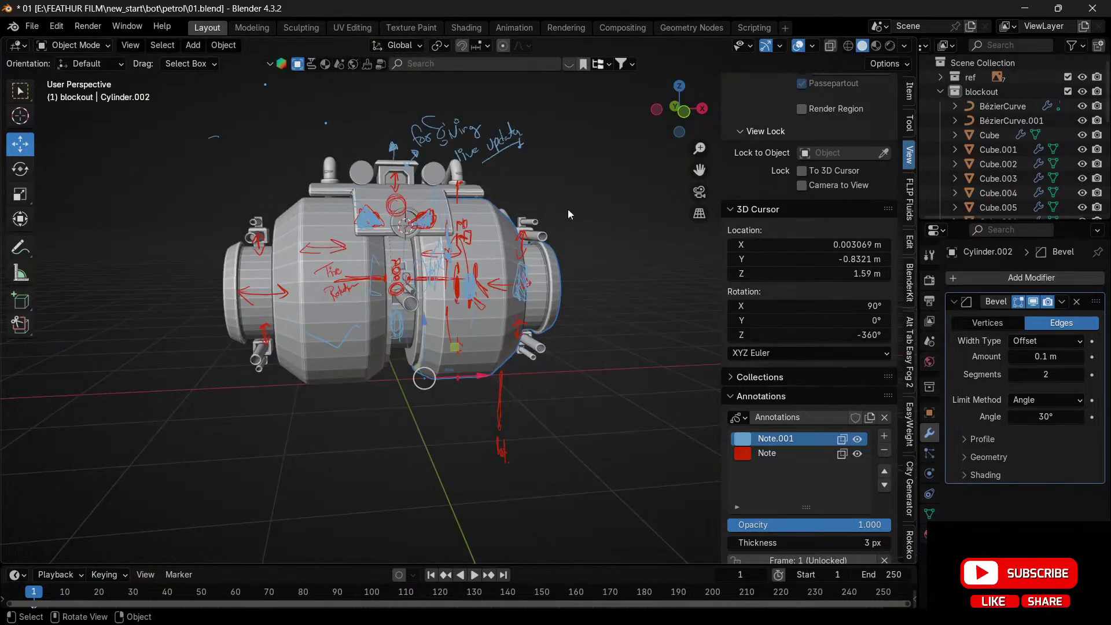
pyautogui.moveTo(483, 375); pyautogui.dragTo(486, 375)
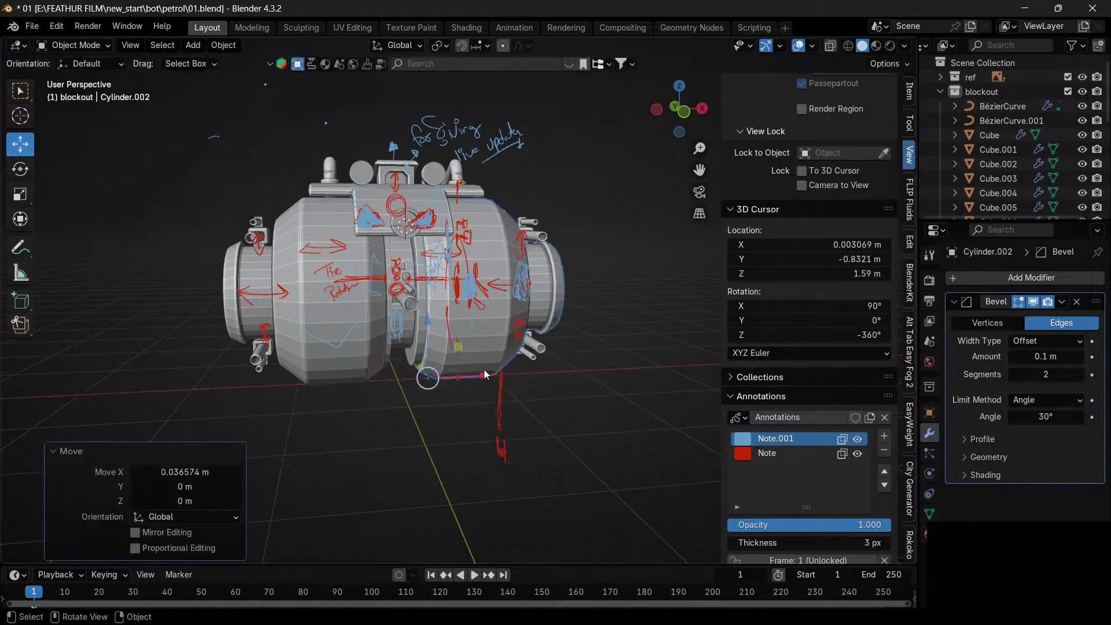
pyautogui.hotkey('ctrl', 'z')
# - In X-ray front view, select all parts of the +X side body half and move them about 0.162 m in X
pyautogui.click(688, 115)
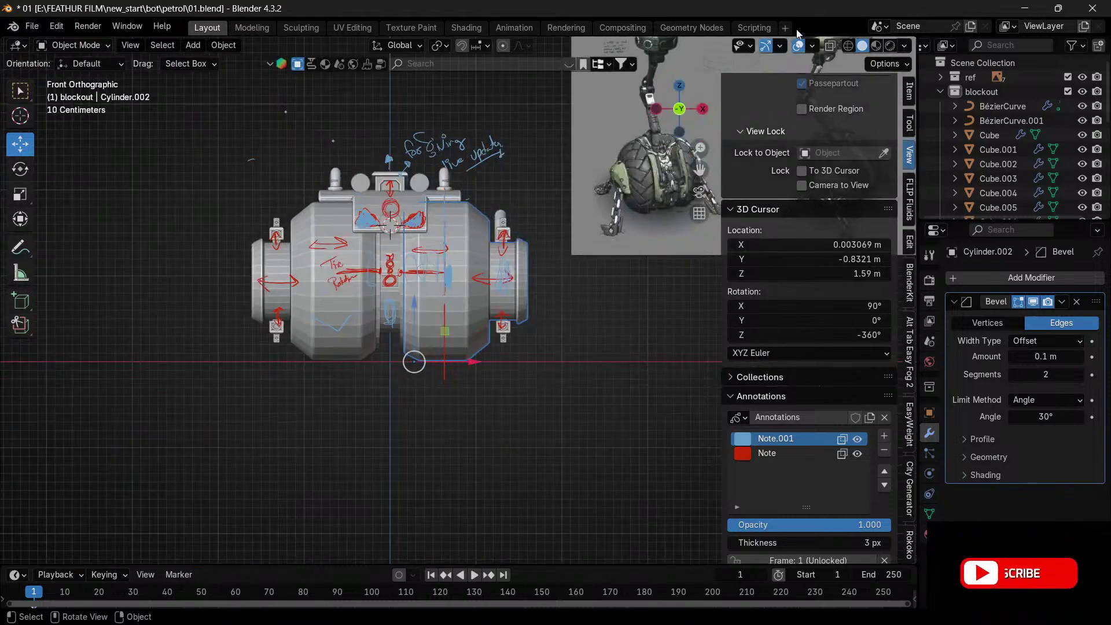
pyautogui.click(832, 46)
pyautogui.moveTo(554, 137); pyautogui.dragTo(477, 387)
pyautogui.moveTo(489, 324)
pyautogui.mouseDown()
pyautogui.moveTo(513, 324)
pyautogui.moveTo(496, 332)
pyautogui.mouseUp()
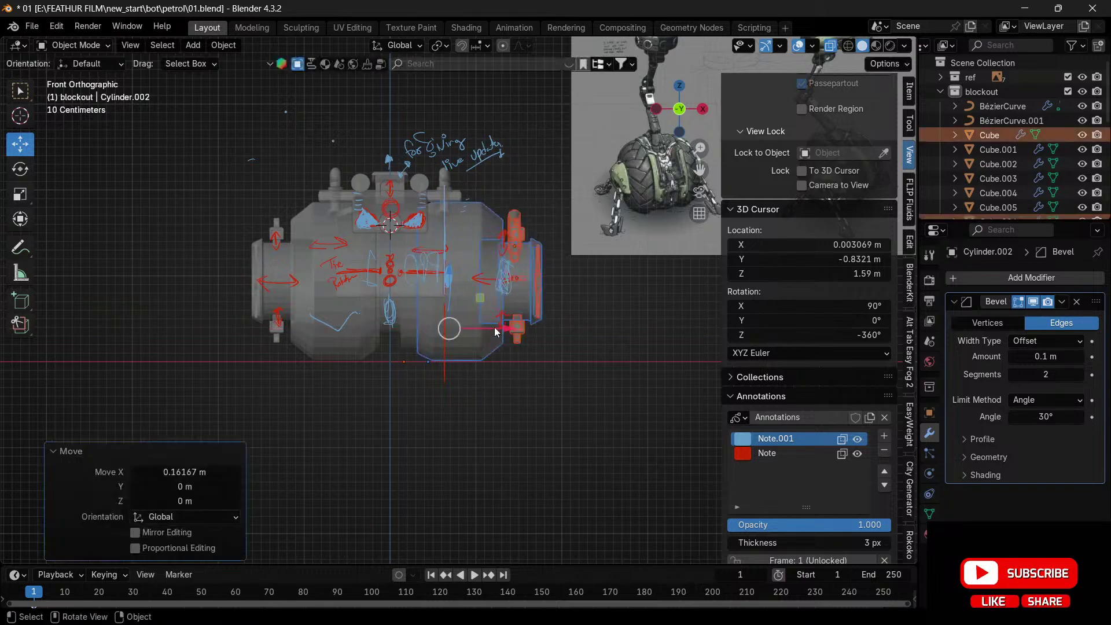
# - Select all parts of the -X side body half and move them about -0.115 m in X
pyautogui.moveTo(203, 192); pyautogui.dragTo(321, 325)
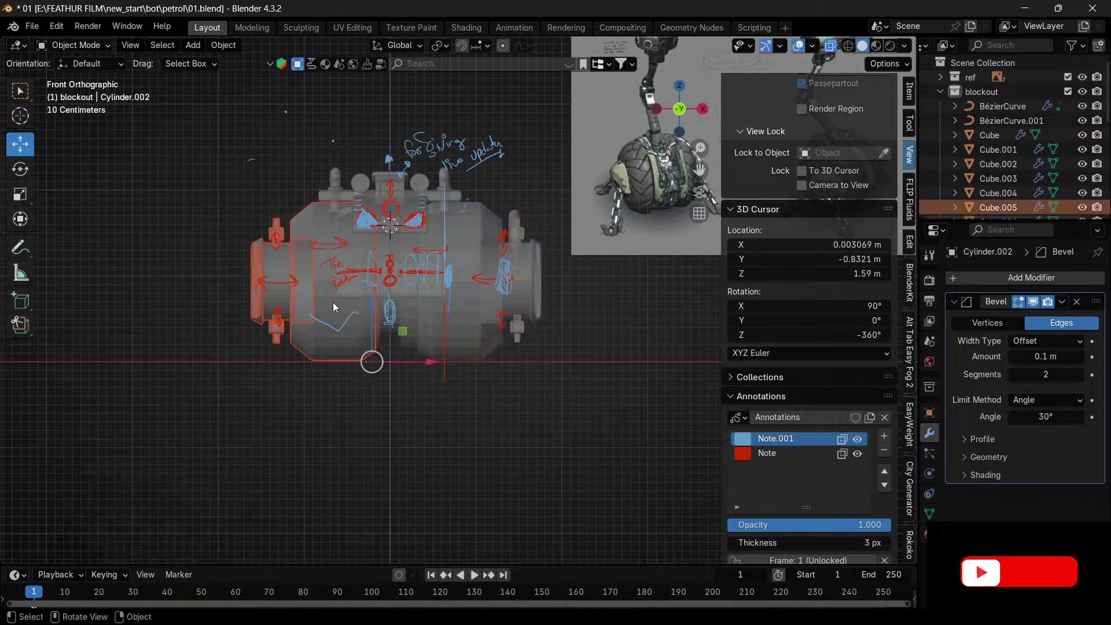
pyautogui.moveTo(428, 363)
pyautogui.mouseDown()
pyautogui.moveTo(405, 367)
pyautogui.moveTo(415, 367)
pyautogui.mouseUp()
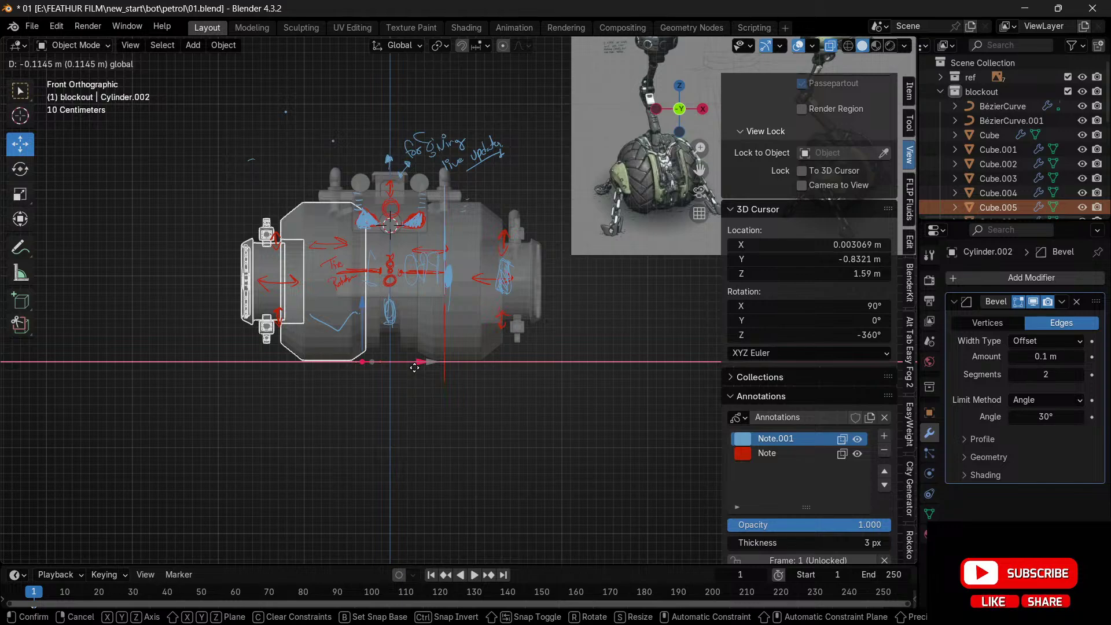
pyautogui.click(415, 369)
pyautogui.press('Tab')
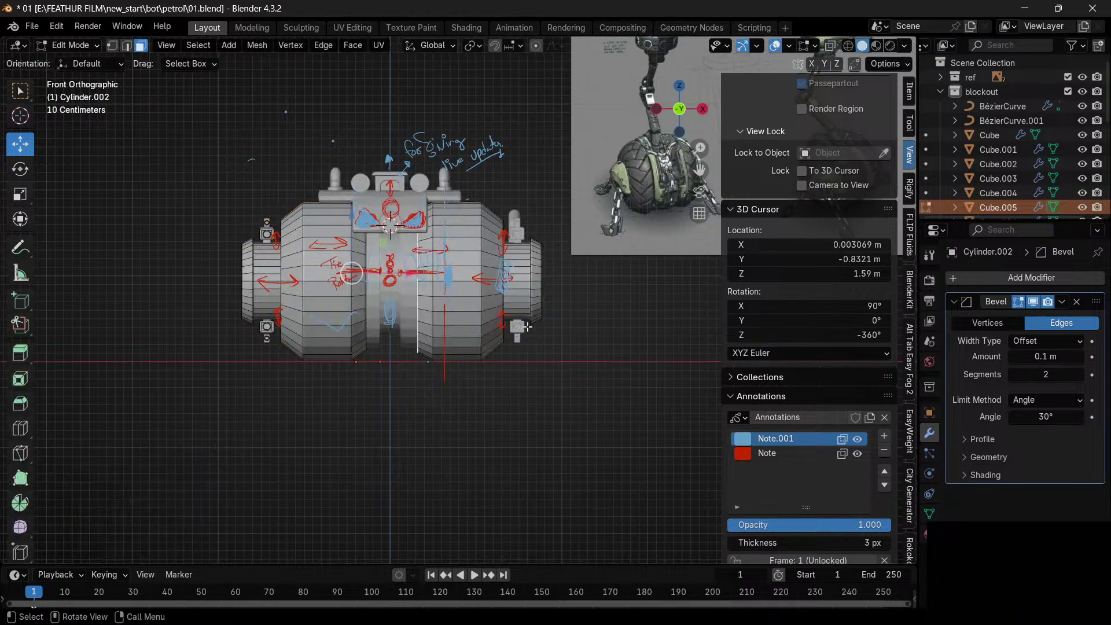
pyautogui.press('Tab')
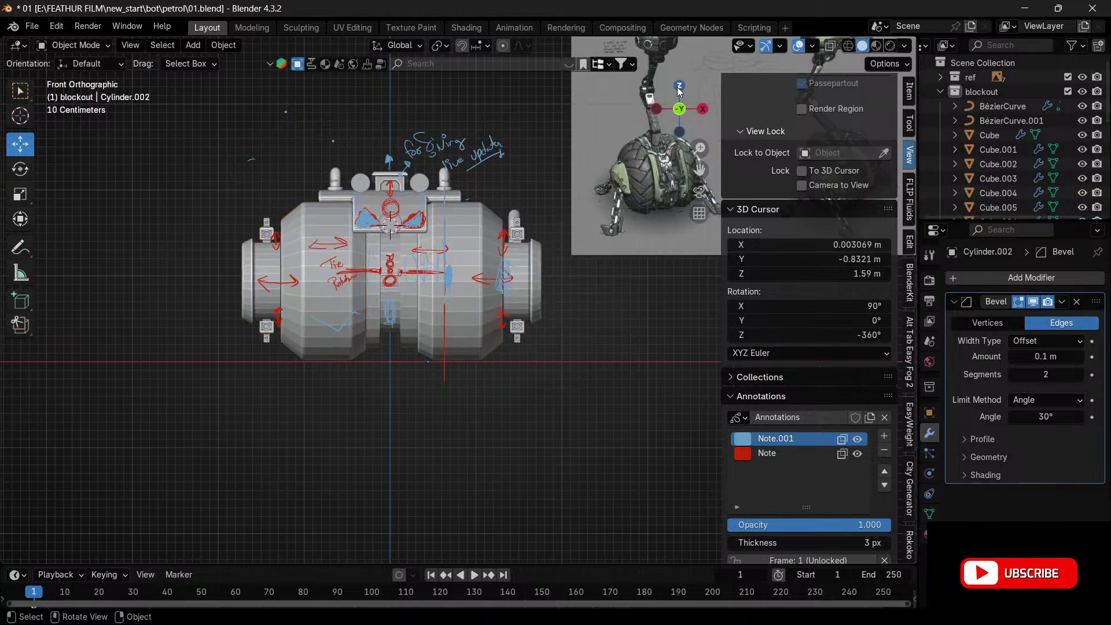
pyautogui.moveTo(578, 334); pyautogui.dragTo(391, 325, button='middle')
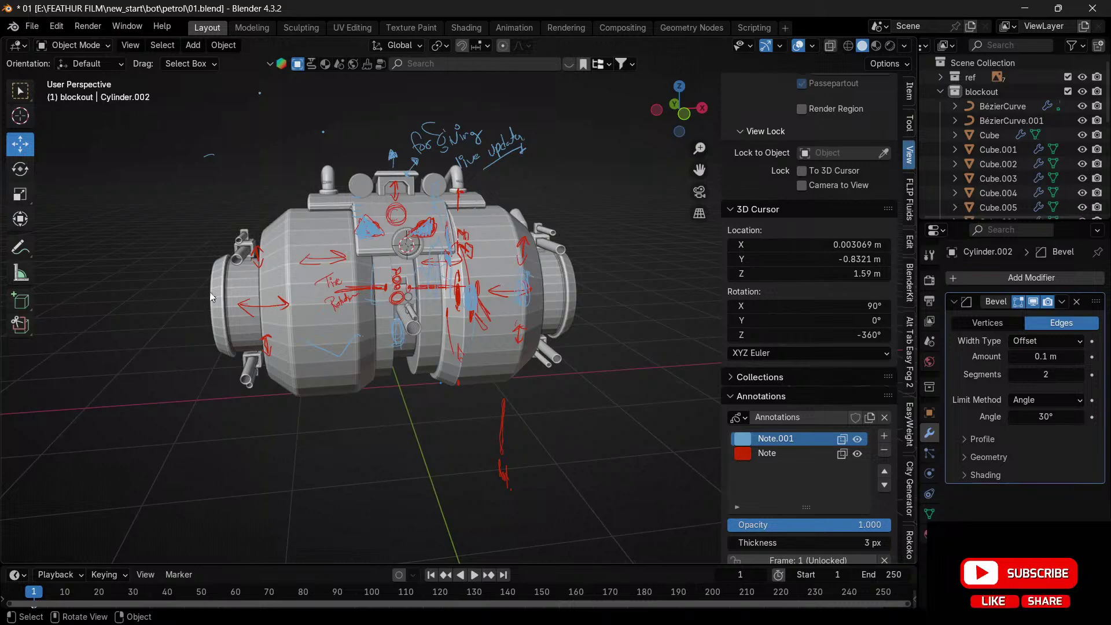
pyautogui.moveTo(664, 105); pyautogui.dragTo(609, 113)
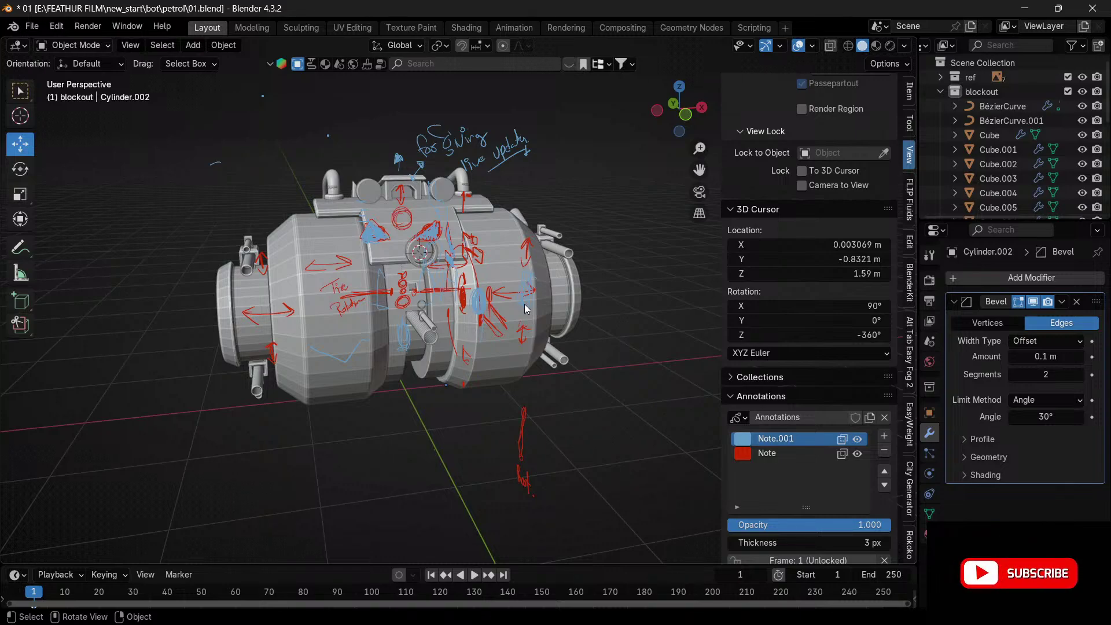
# - Switch to Chrome, open Pinterest in the new tab and browse down the loaded profile page
pyautogui.moveTo(738, 606)
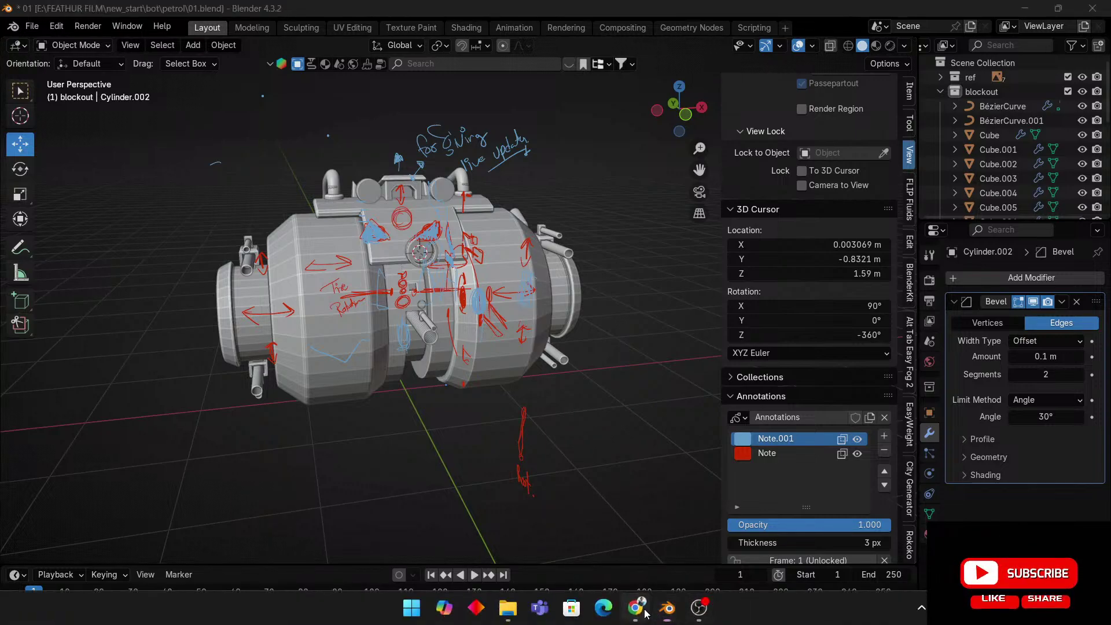
pyautogui.click(635, 608)
pyautogui.click(211, 14)
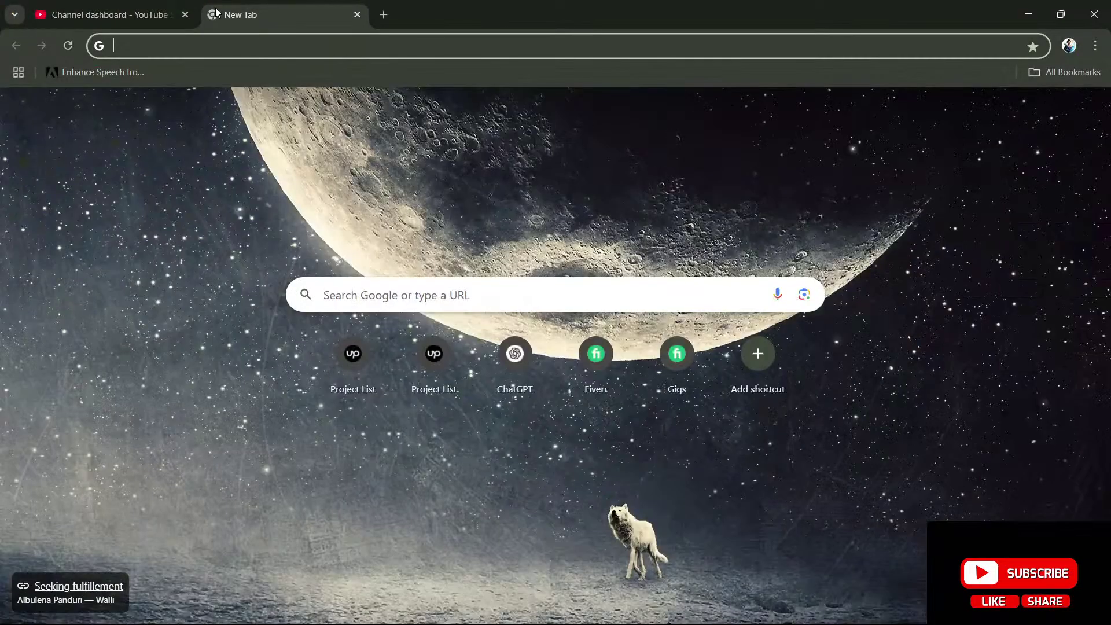
pyautogui.write('pinterest')
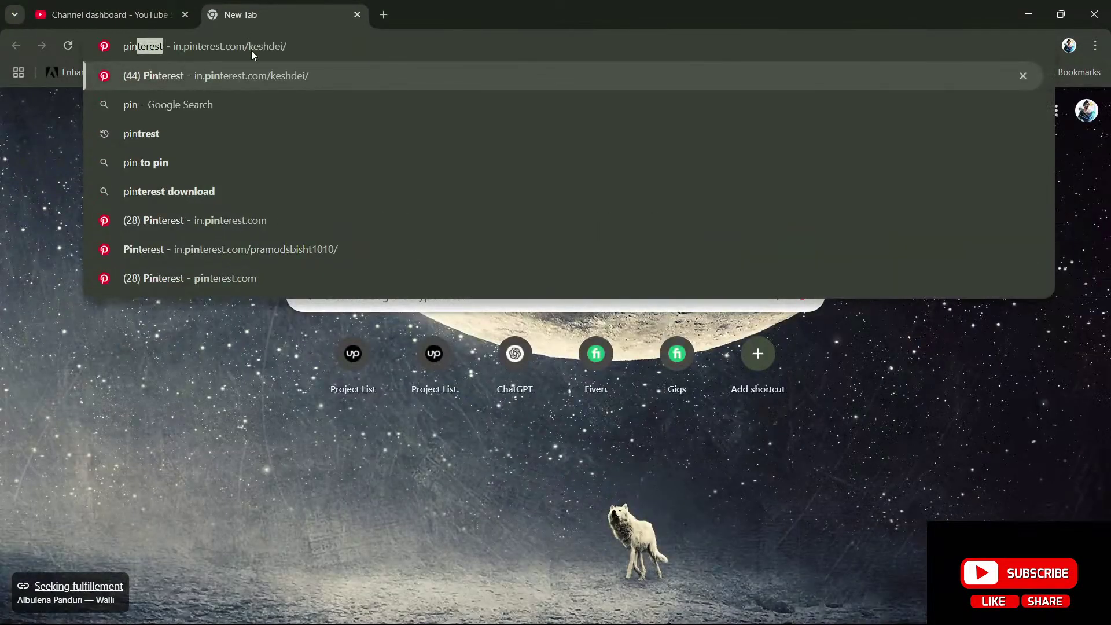
pyautogui.press('Return')
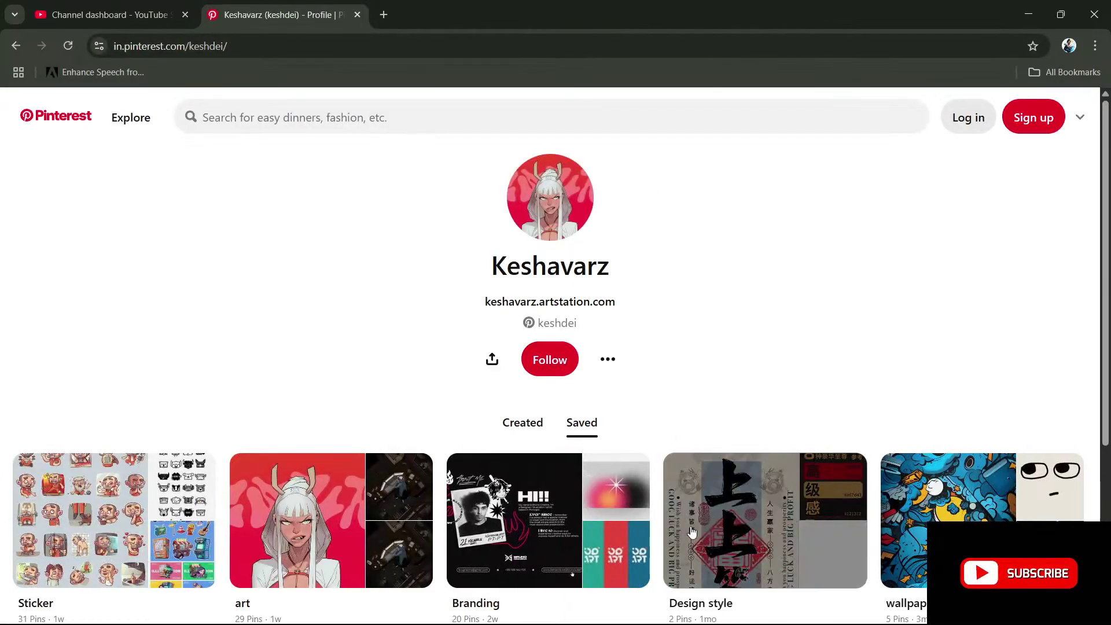
pyautogui.scroll(-8, 692, 531)
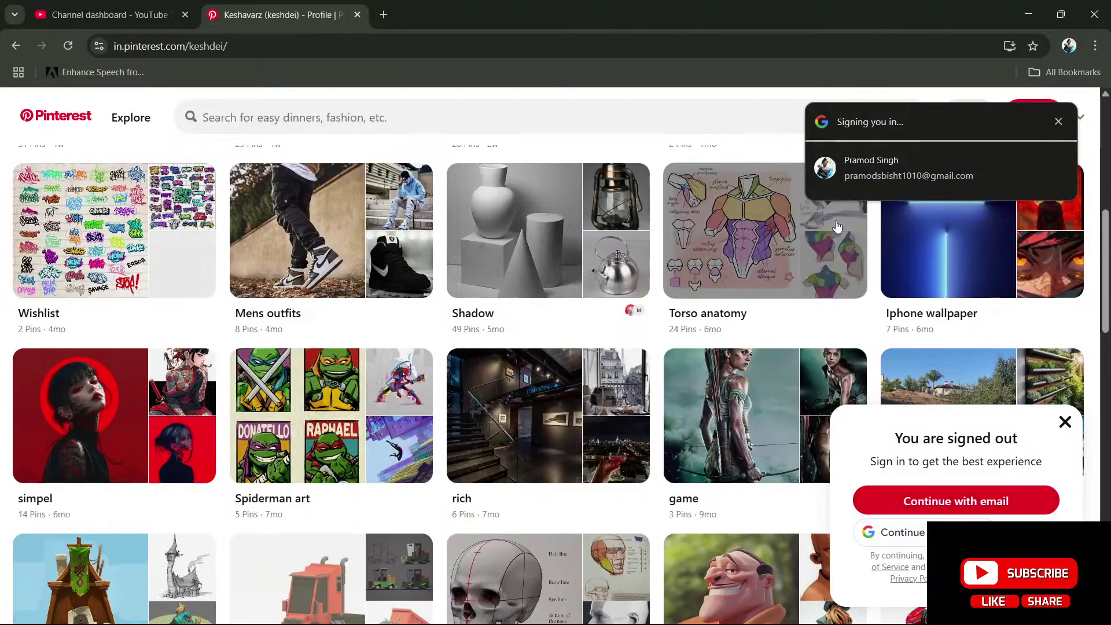
pyautogui.scroll(-5, 524, 412)
pyautogui.scroll(-4, 525, 411)
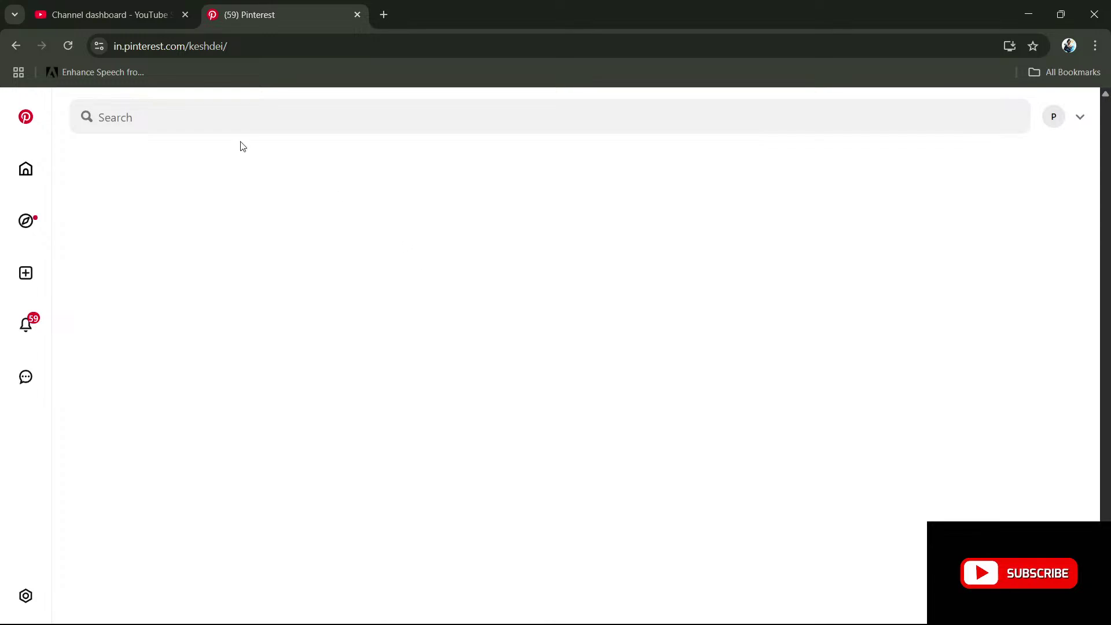
# - Search Pinterest for "gun"
pyautogui.click(241, 119)
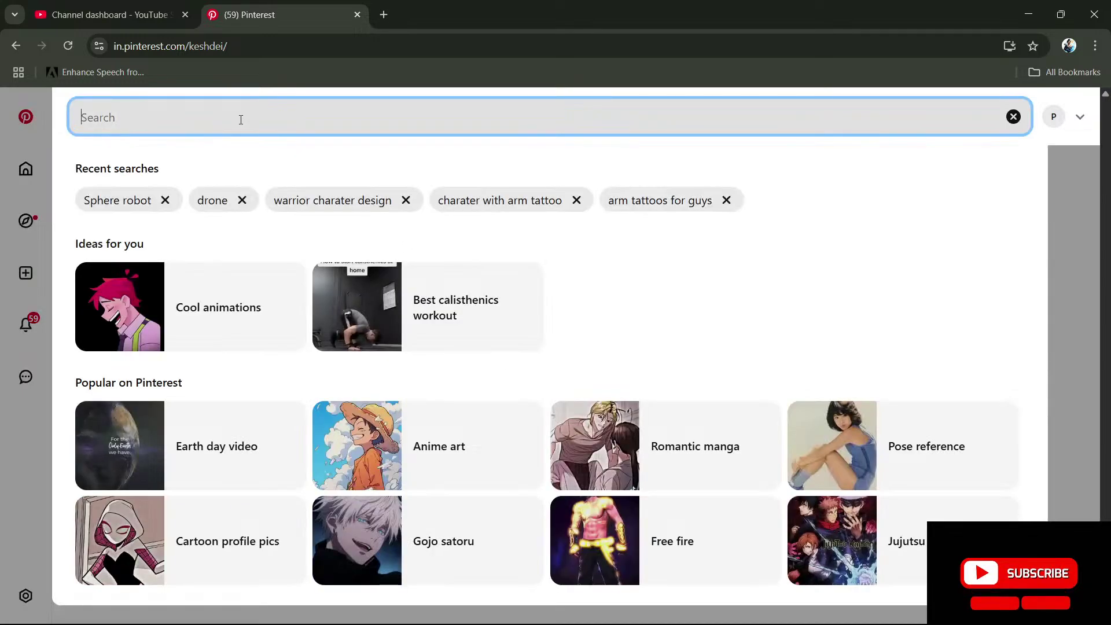
pyautogui.write('gun')
pyautogui.press('Return')
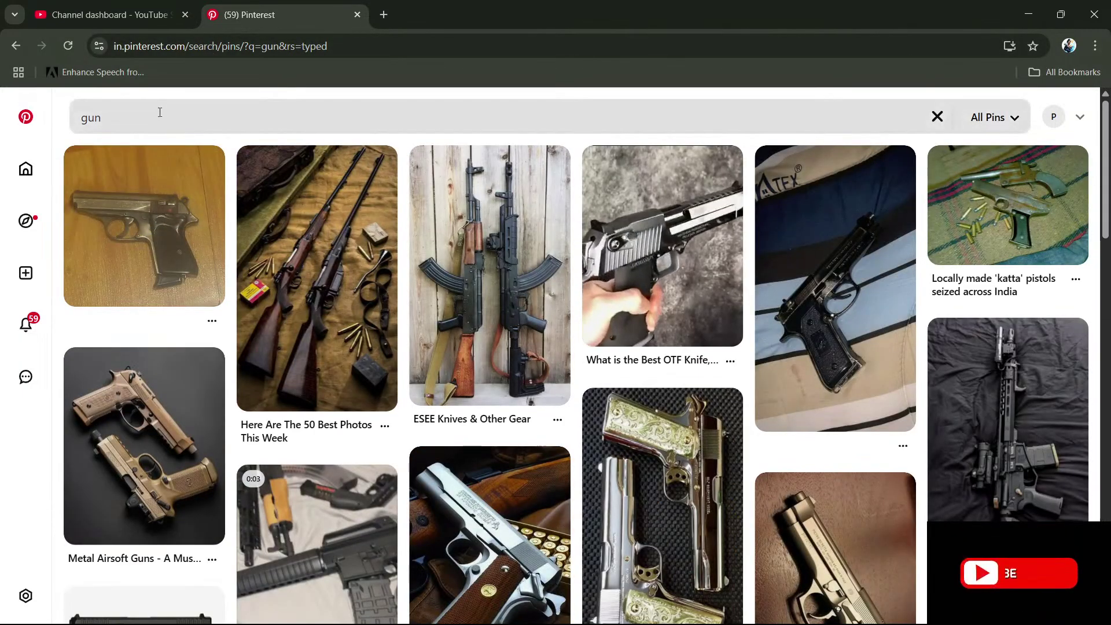
# - Change the Pinterest search to "police bot" and run it
pyautogui.click(159, 114)
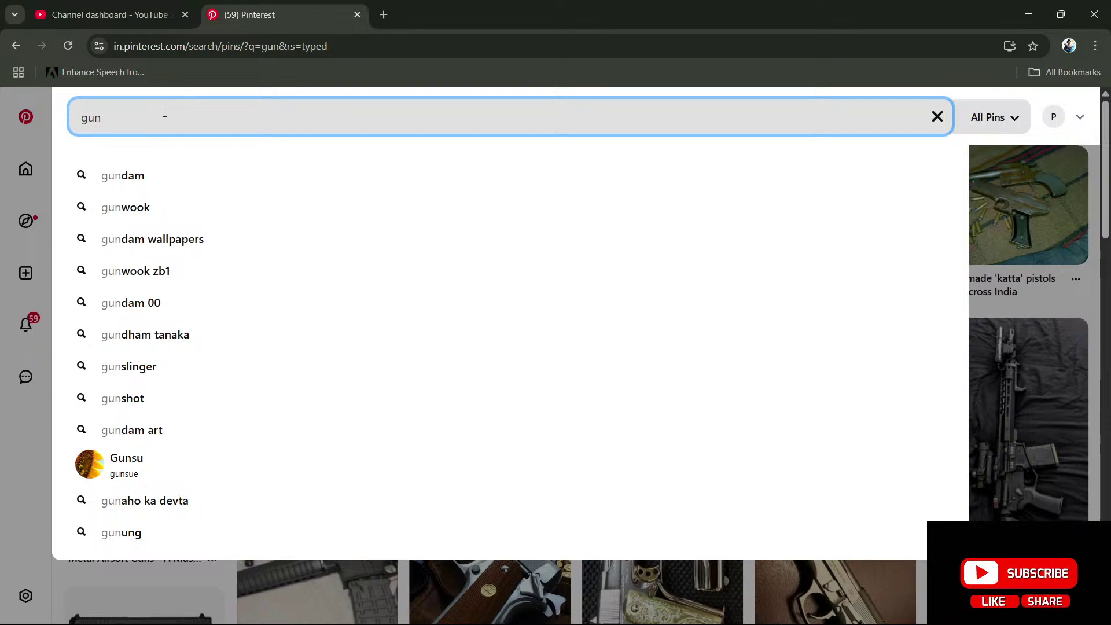
pyautogui.write('police')
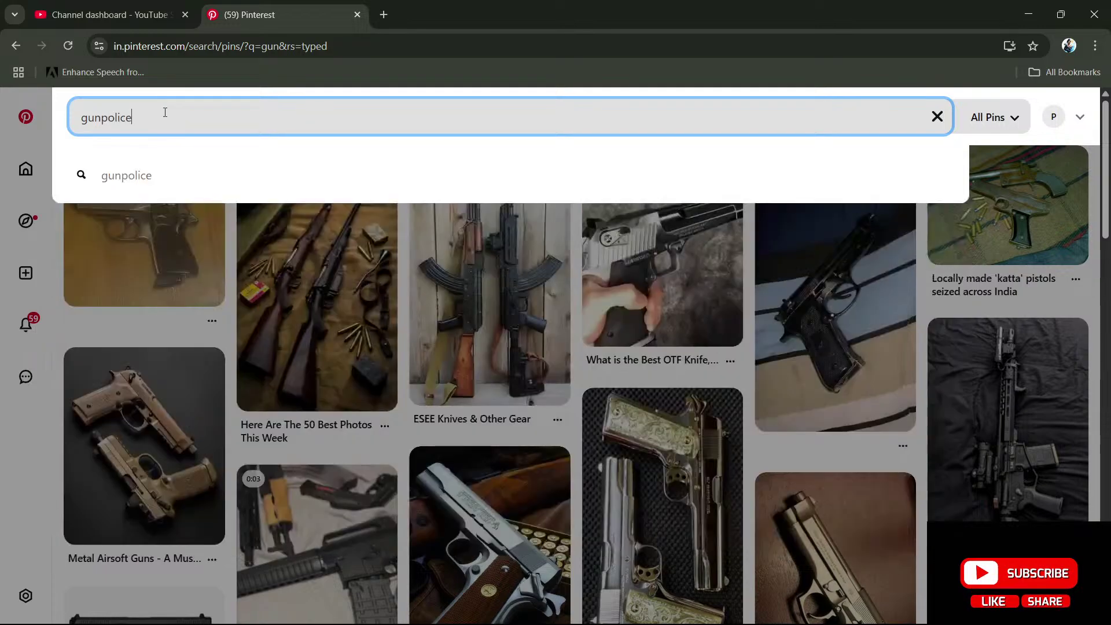
pyautogui.write(' bot')
pyautogui.press('Return')
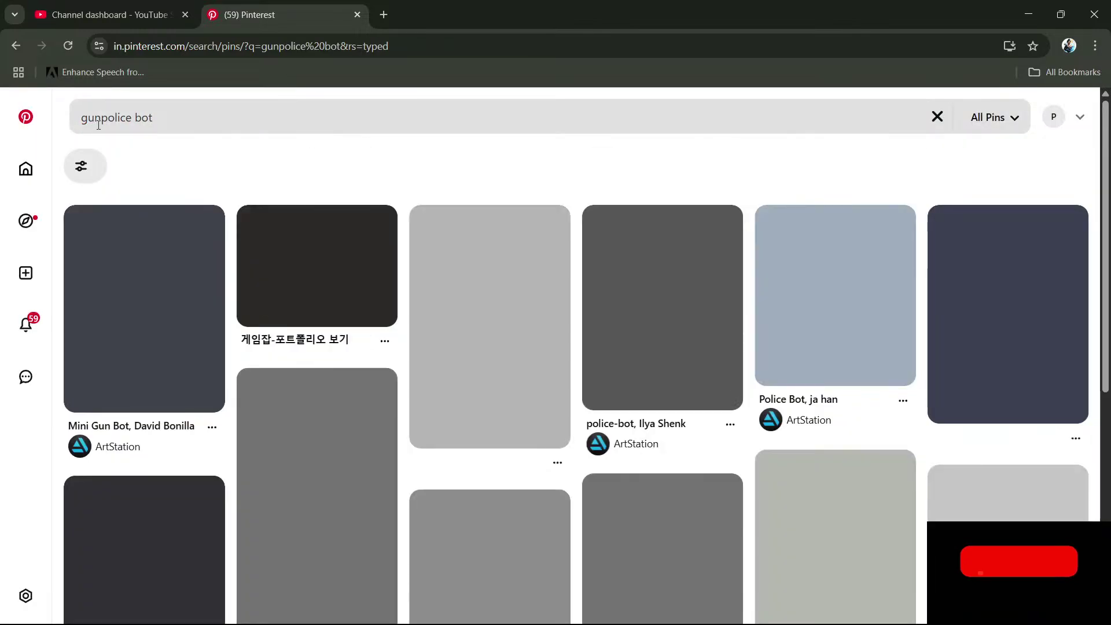
pyautogui.moveTo(96, 123); pyautogui.dragTo(39, 119)
pyautogui.press('BackSpace')
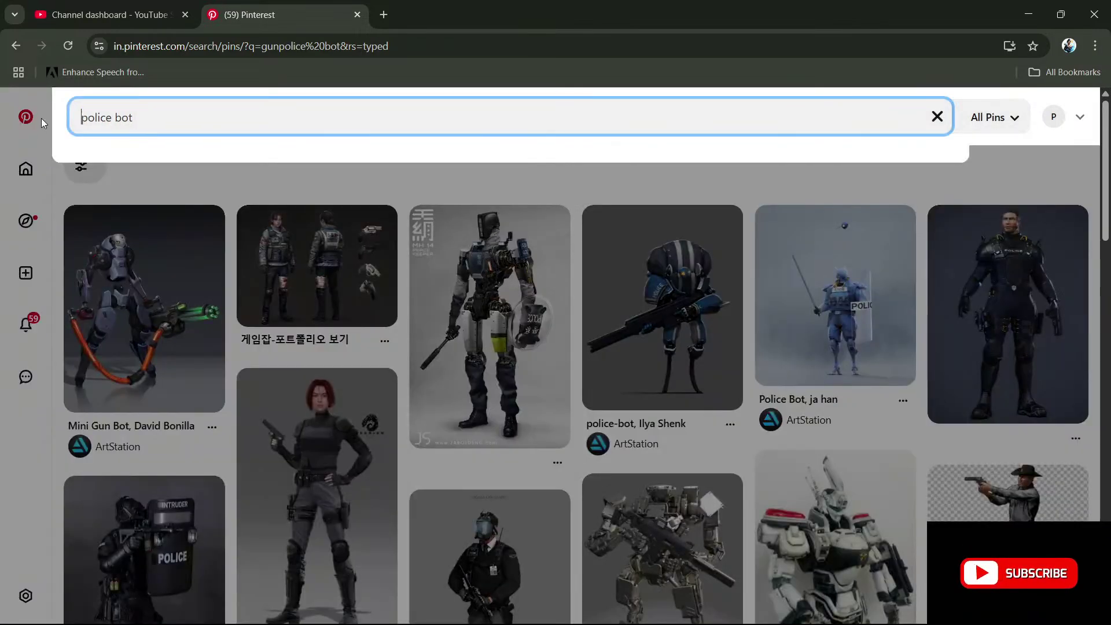
pyautogui.press('Return')
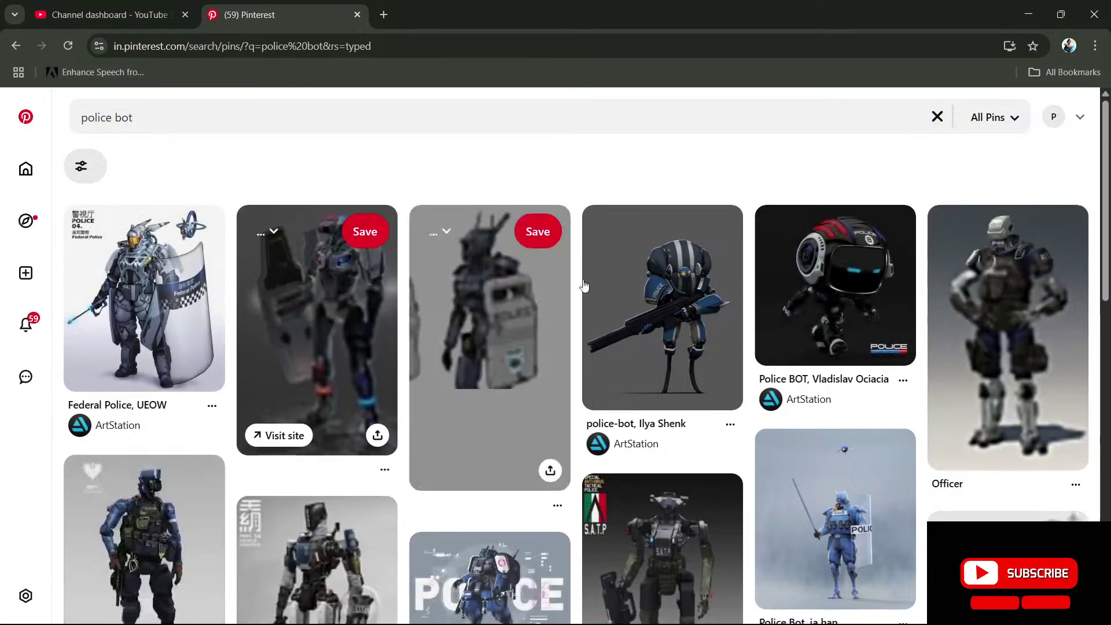
# - Find the white spherical NYPD Turret pin among the police bot results, open it and download its image
pyautogui.scroll(-5, 666, 377)
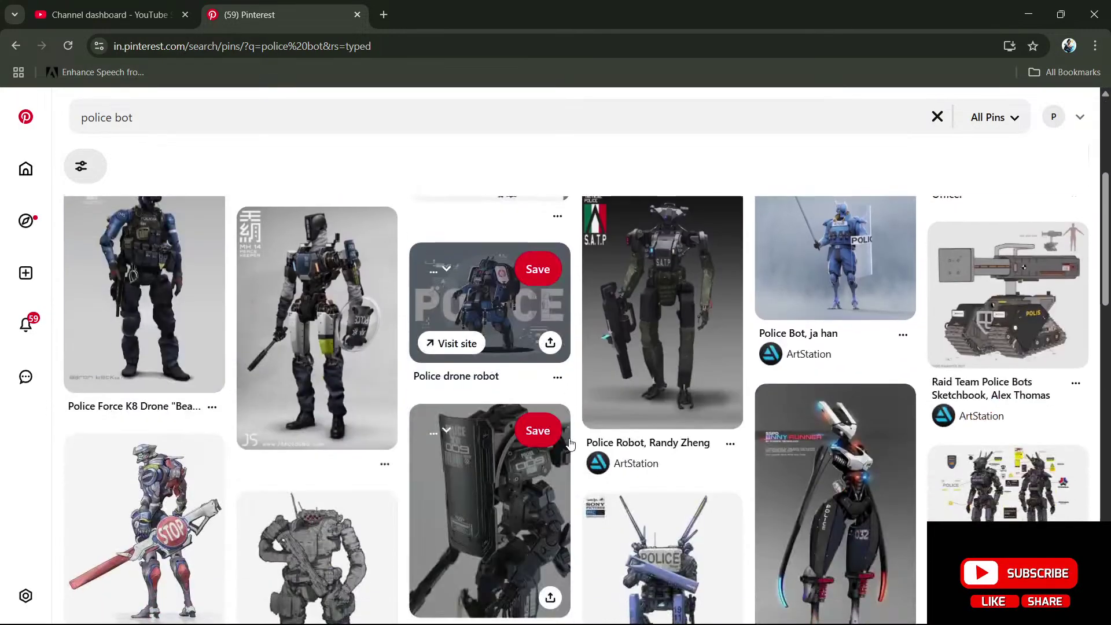
pyautogui.scroll(-10, 899, 376)
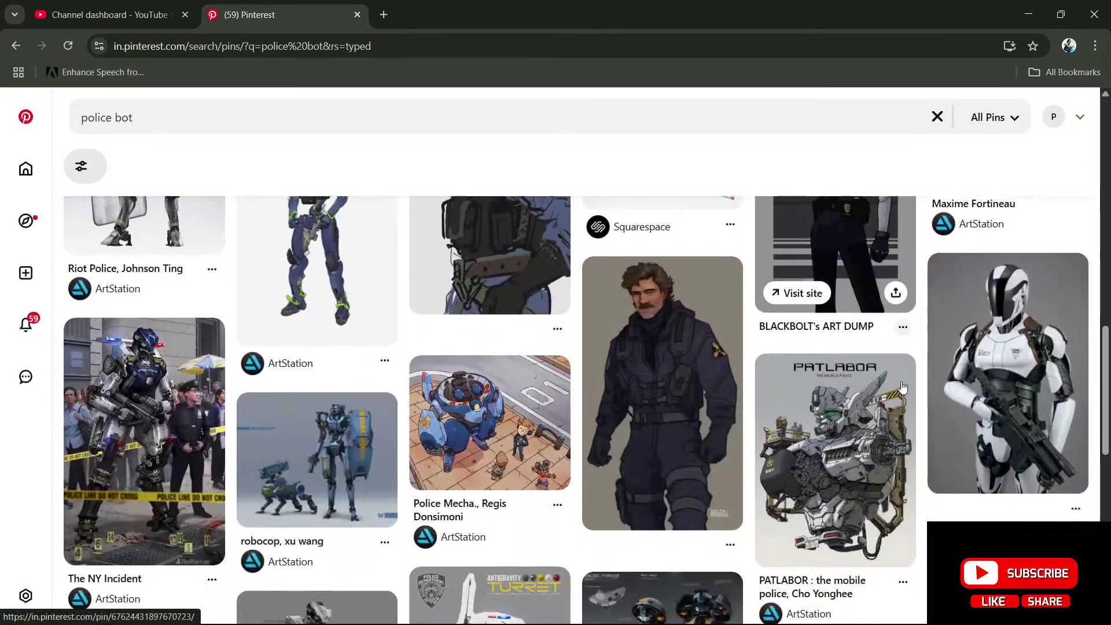
pyautogui.scroll(-4, 885, 362)
pyautogui.scroll(-3, 866, 365)
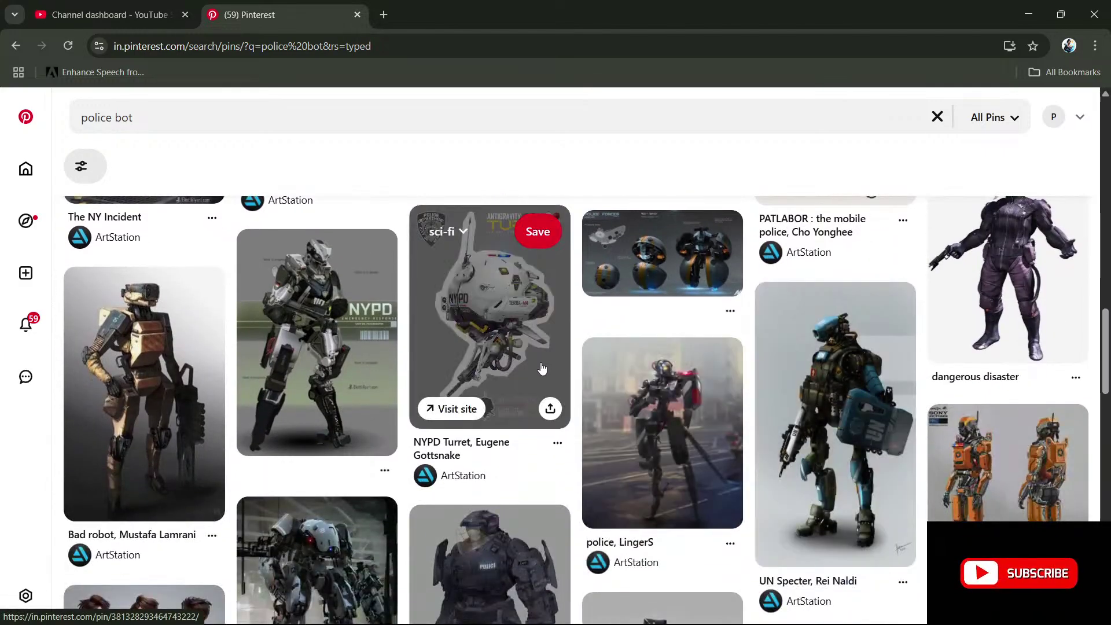
pyautogui.click(558, 445)
pyautogui.click(529, 347)
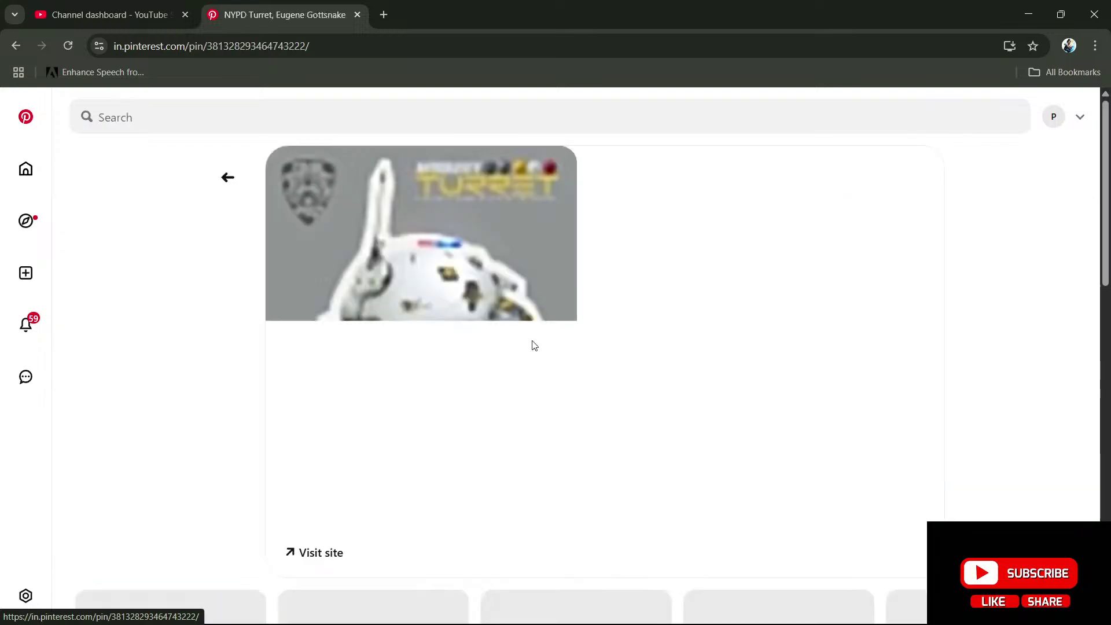
pyautogui.click(663, 169)
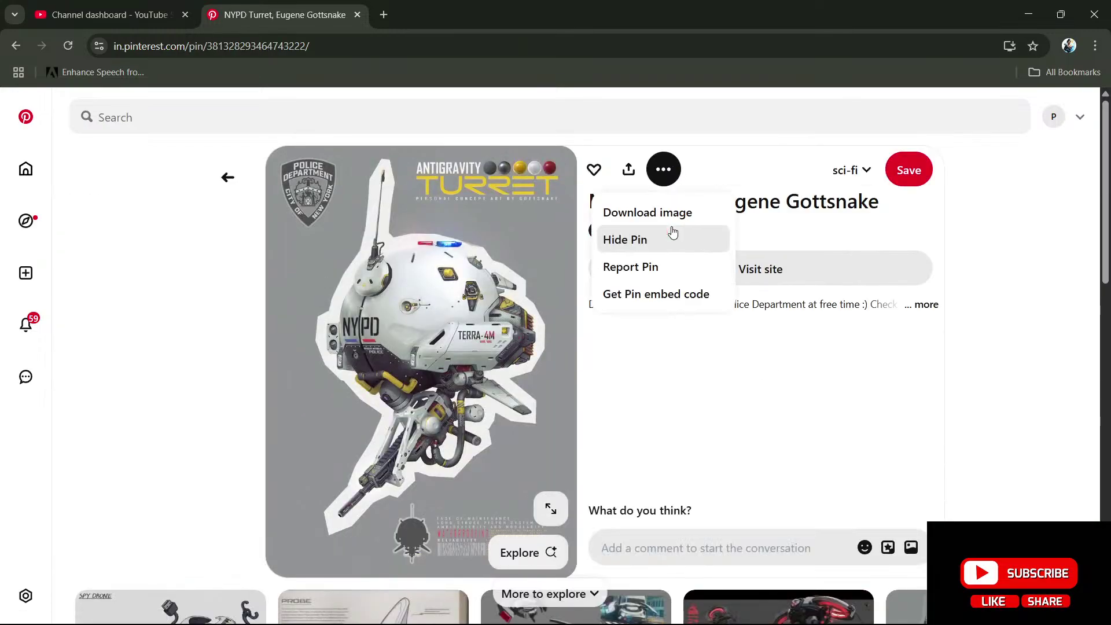
pyautogui.click(662, 217)
# - Look through the related pins beneath the NYPD Turret image and return to the police bot results
pyautogui.scroll(-5, 565, 397)
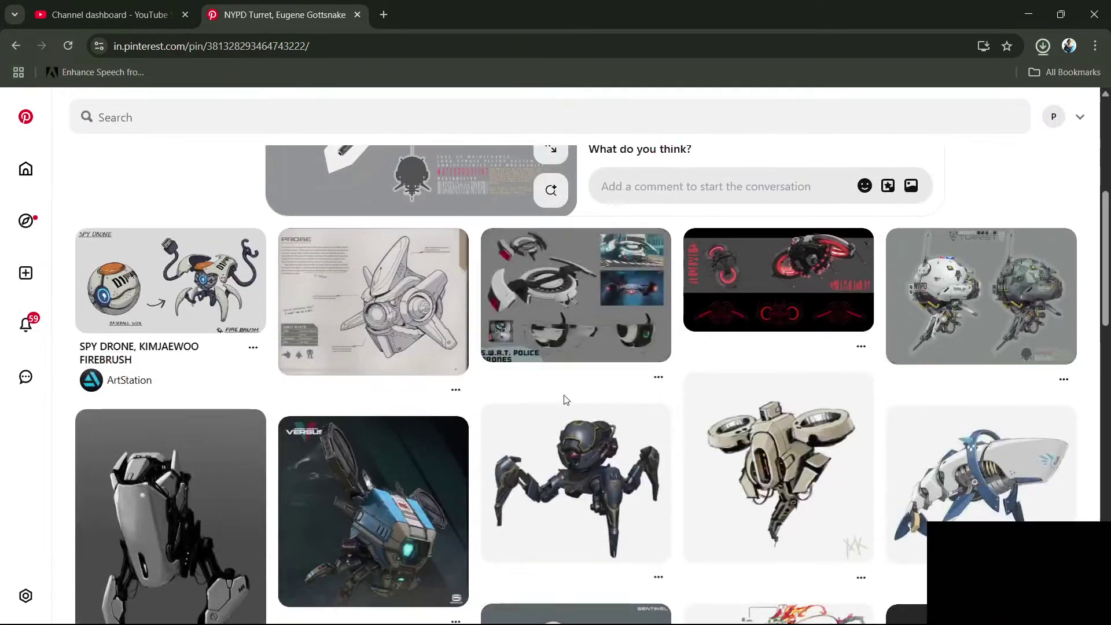
pyautogui.scroll(-4, 608, 353)
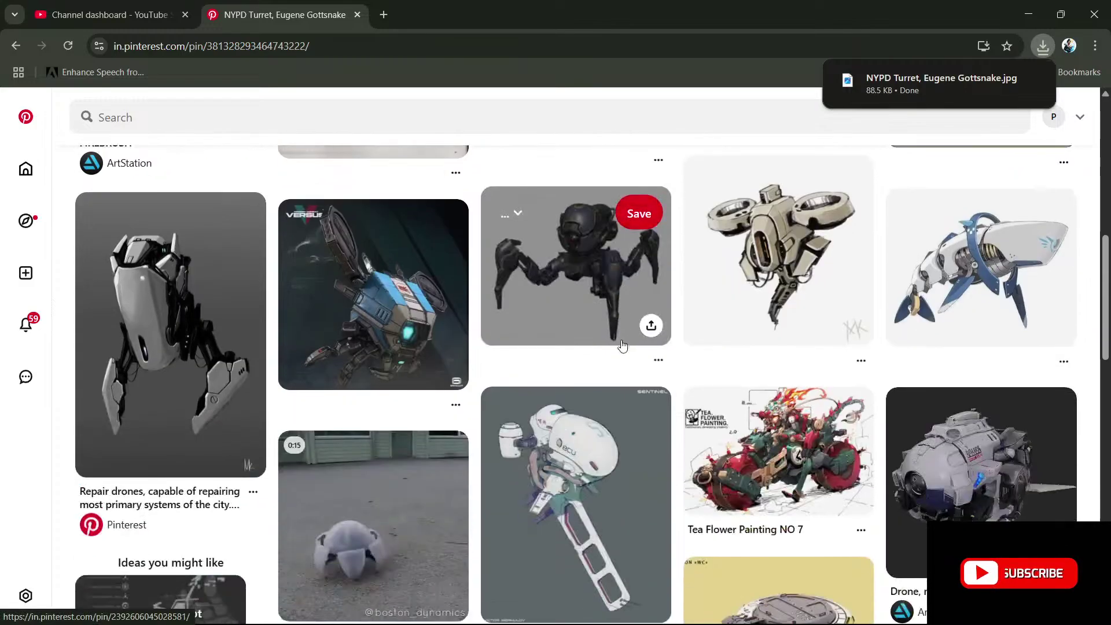
pyautogui.scroll(-6, 631, 335)
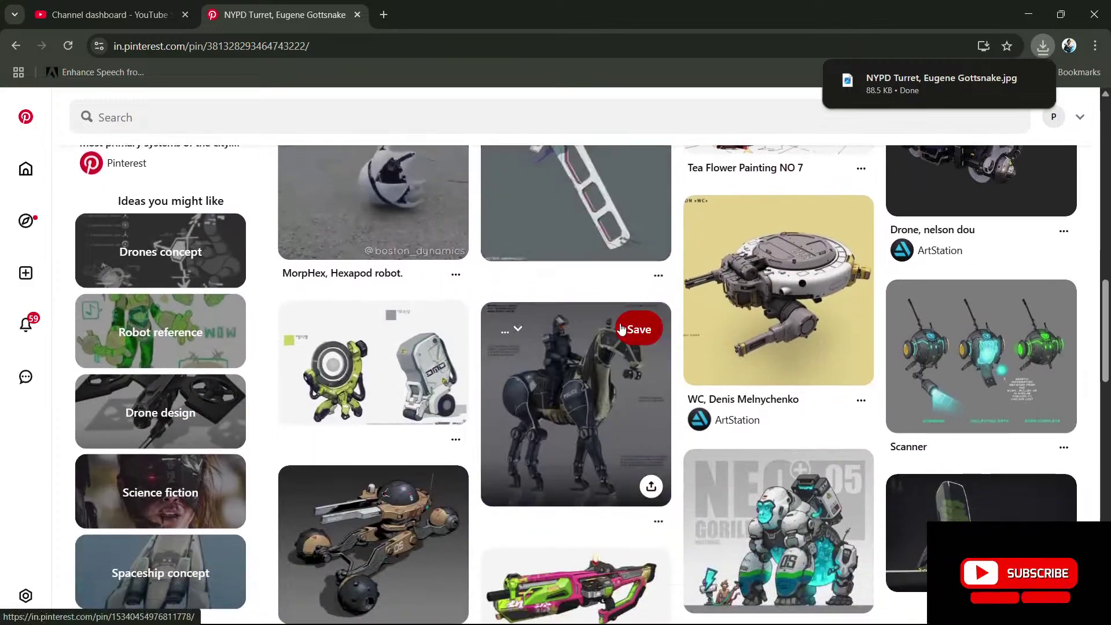
pyautogui.click(16, 46)
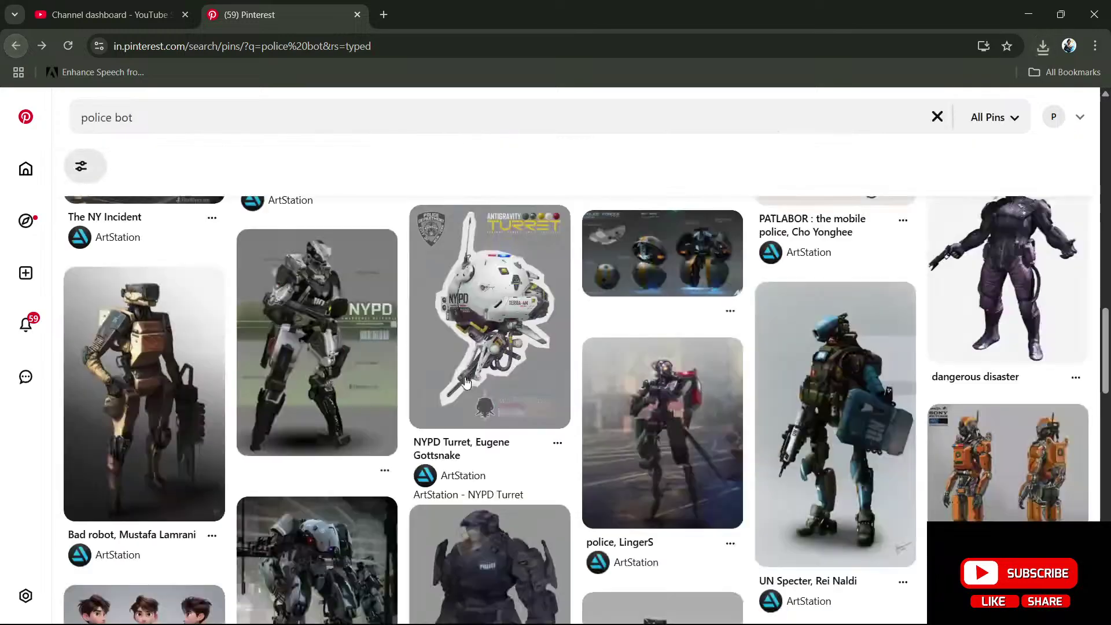
# - Examine further police bot results for robot designs with weapons that could serve as references
pyautogui.scroll(-5, 679, 454)
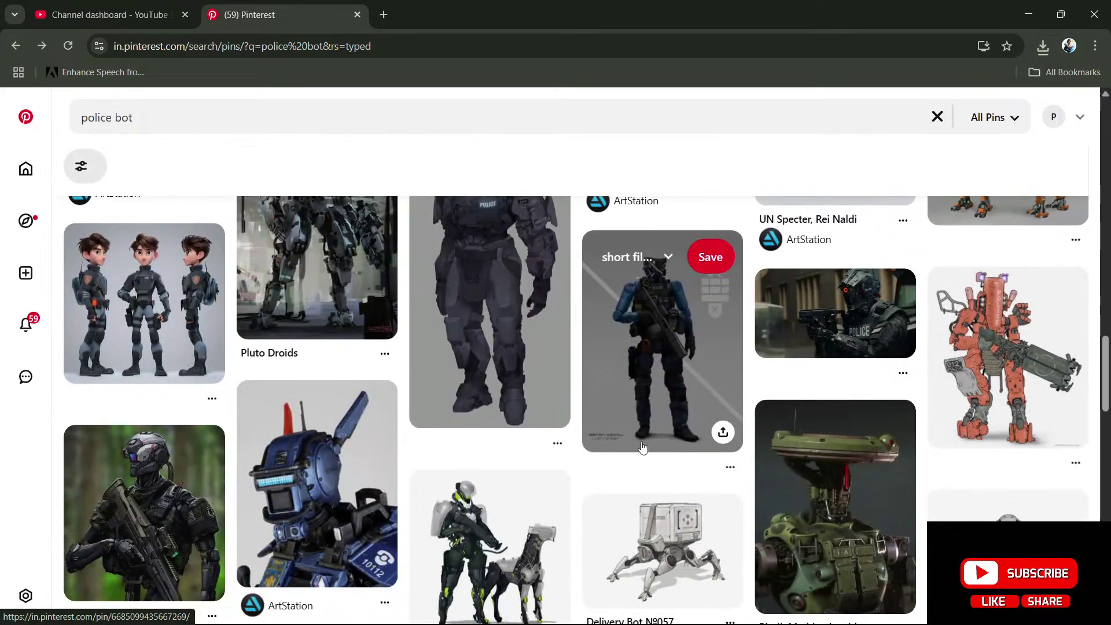
pyautogui.scroll(-15, 644, 445)
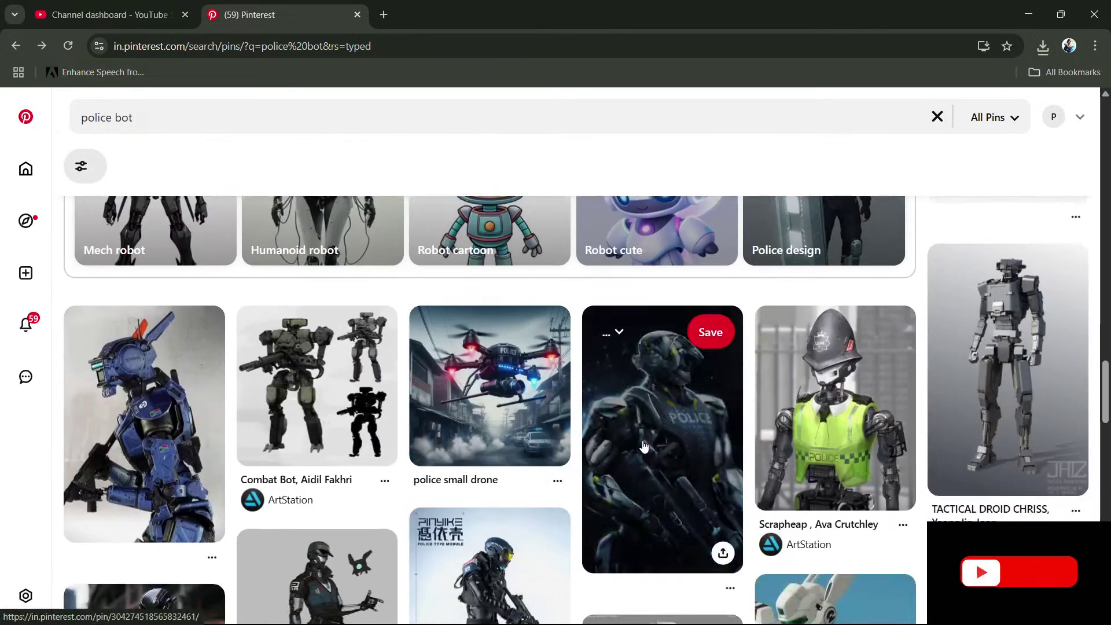
pyautogui.scroll(-6, 644, 444)
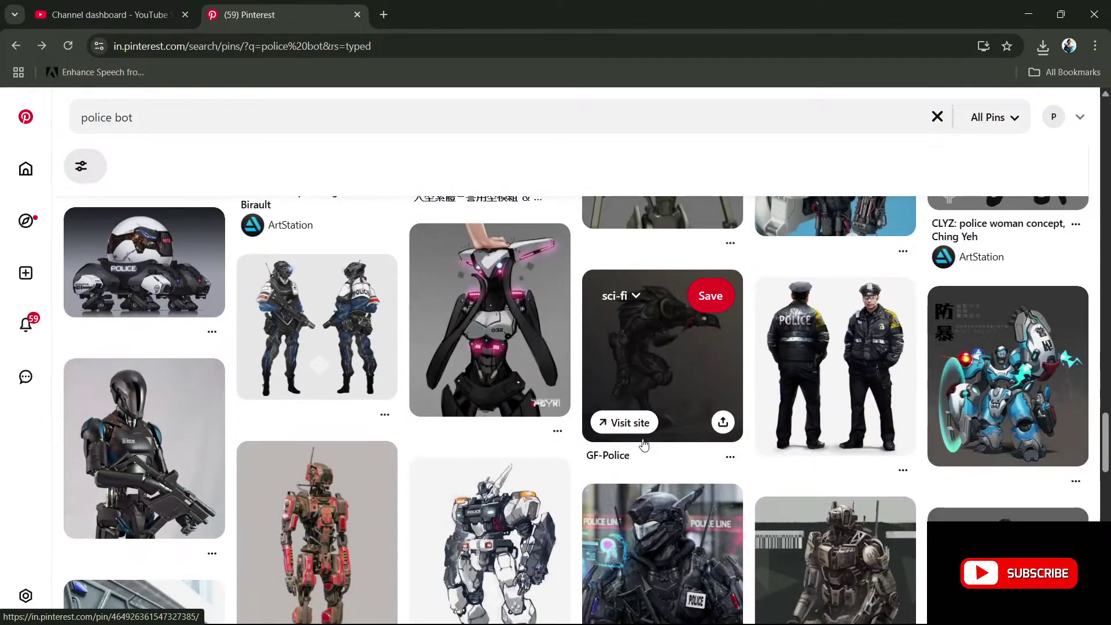
pyautogui.scroll(-4, 644, 444)
pyautogui.scroll(-4, 640, 441)
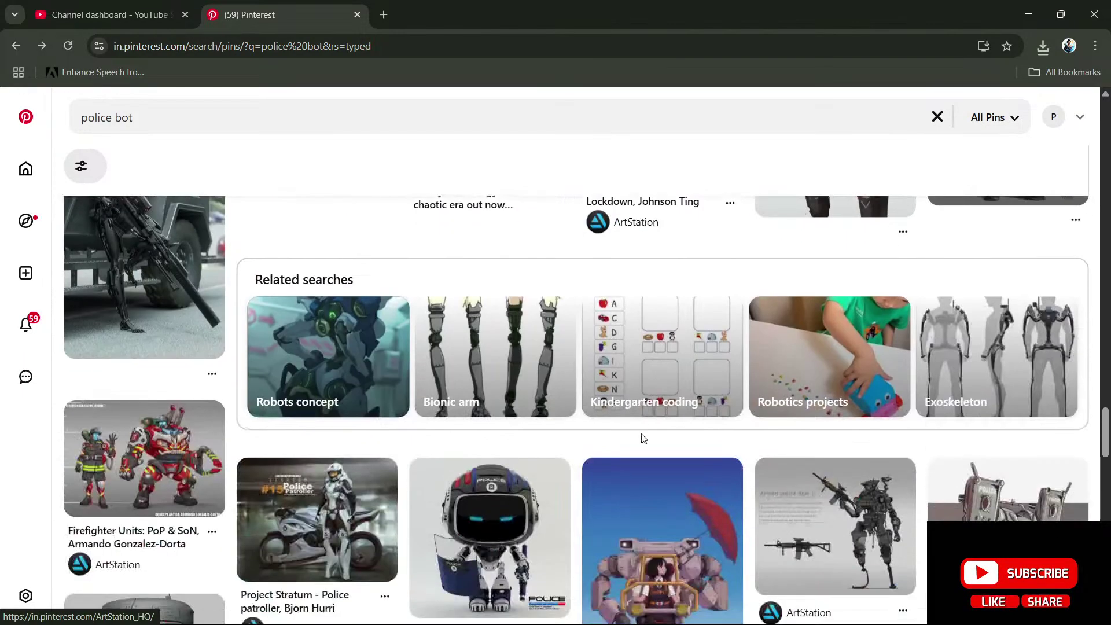
pyautogui.scroll(-4, 642, 431)
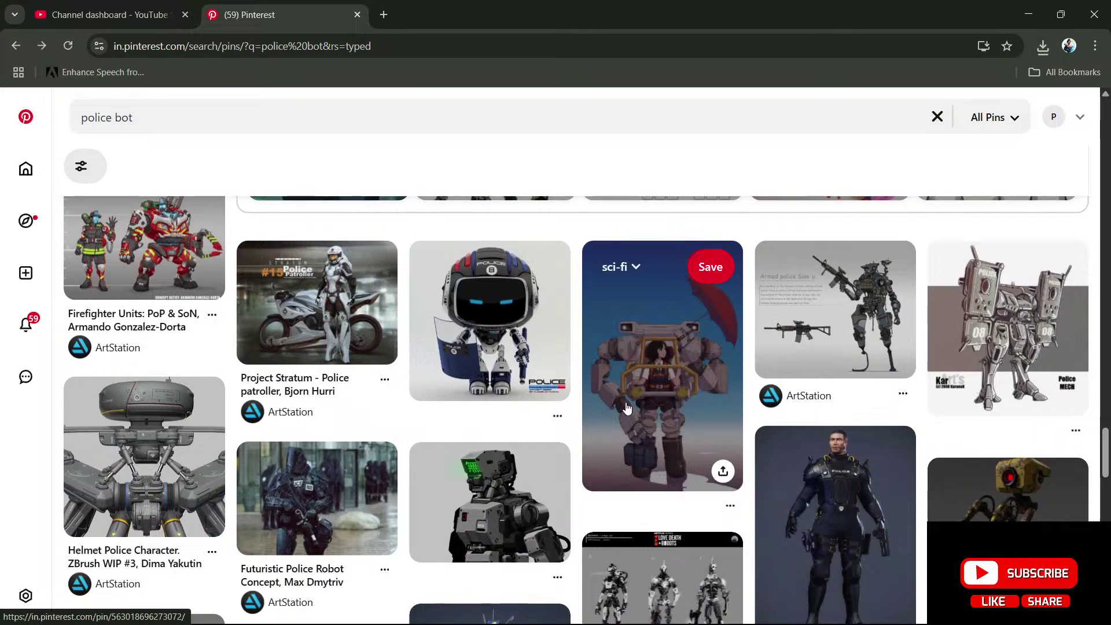
pyautogui.scroll(-12, 626, 408)
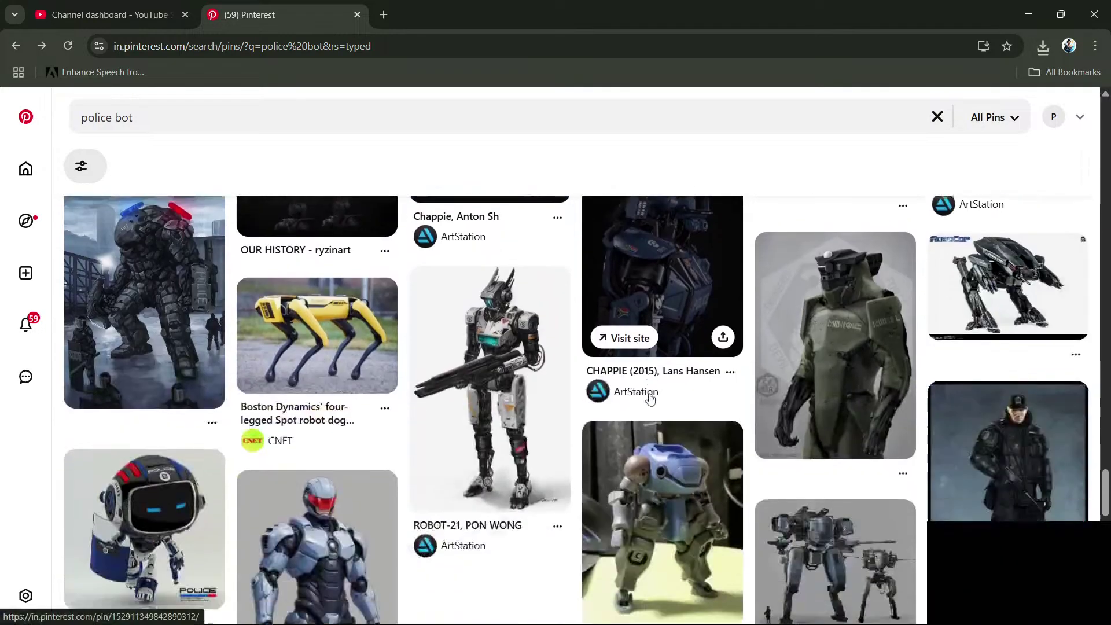
pyautogui.scroll(-14, 650, 397)
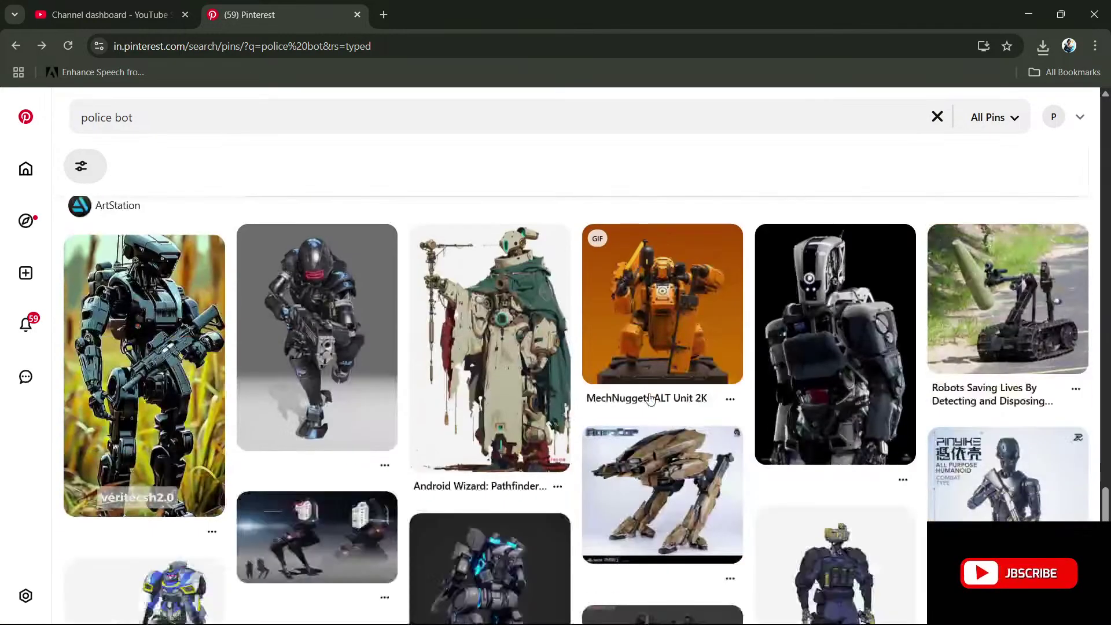
pyautogui.scroll(-12, 650, 398)
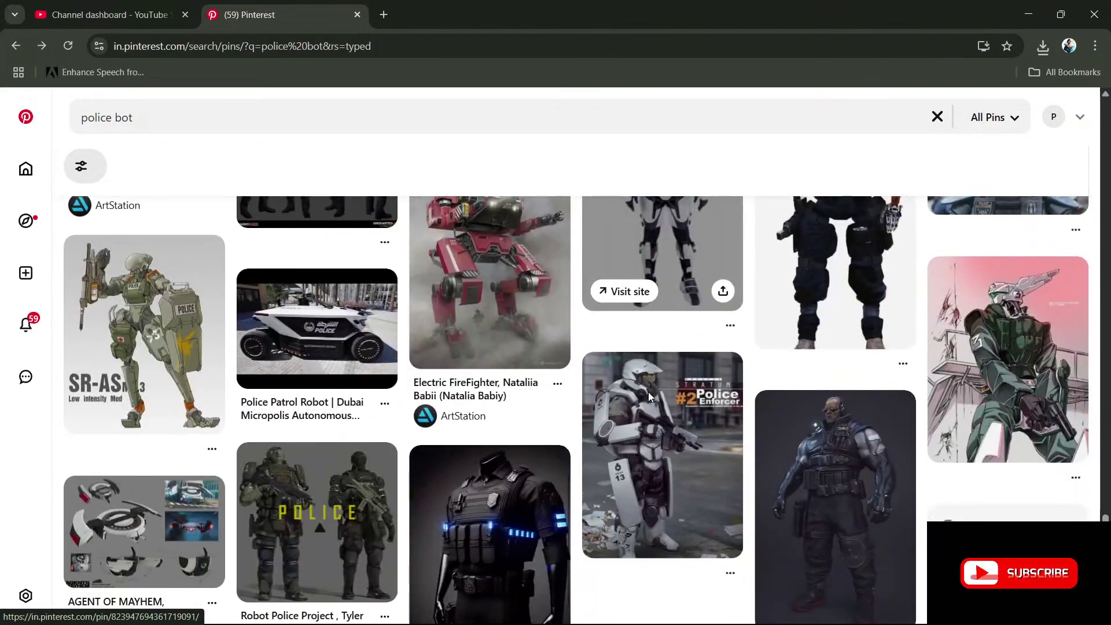
pyautogui.scroll(-16, 648, 395)
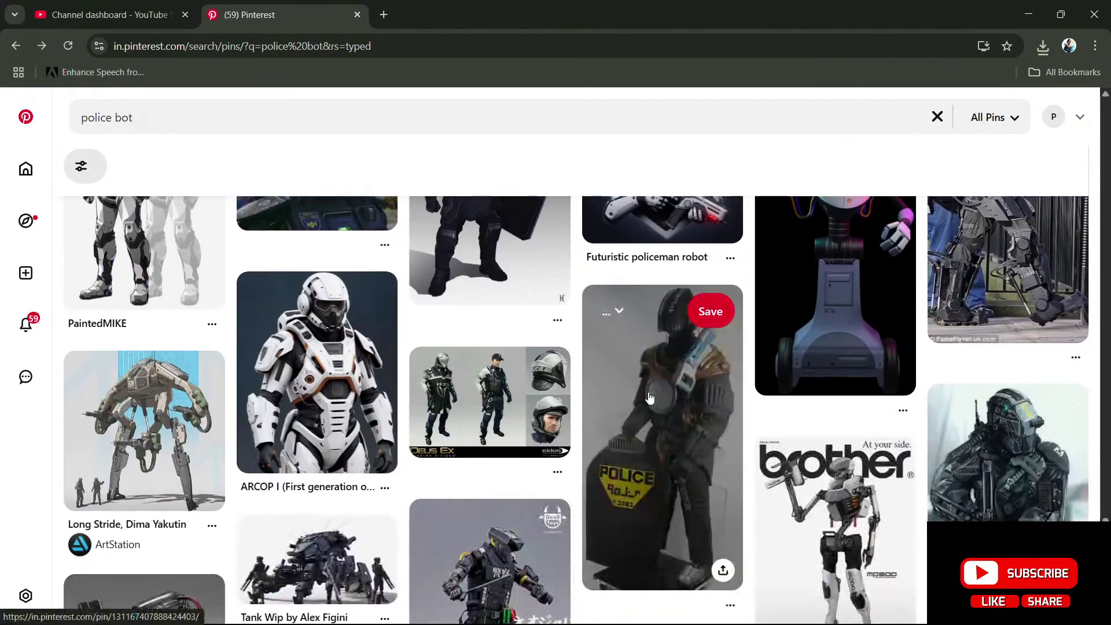
pyautogui.scroll(-14, 650, 397)
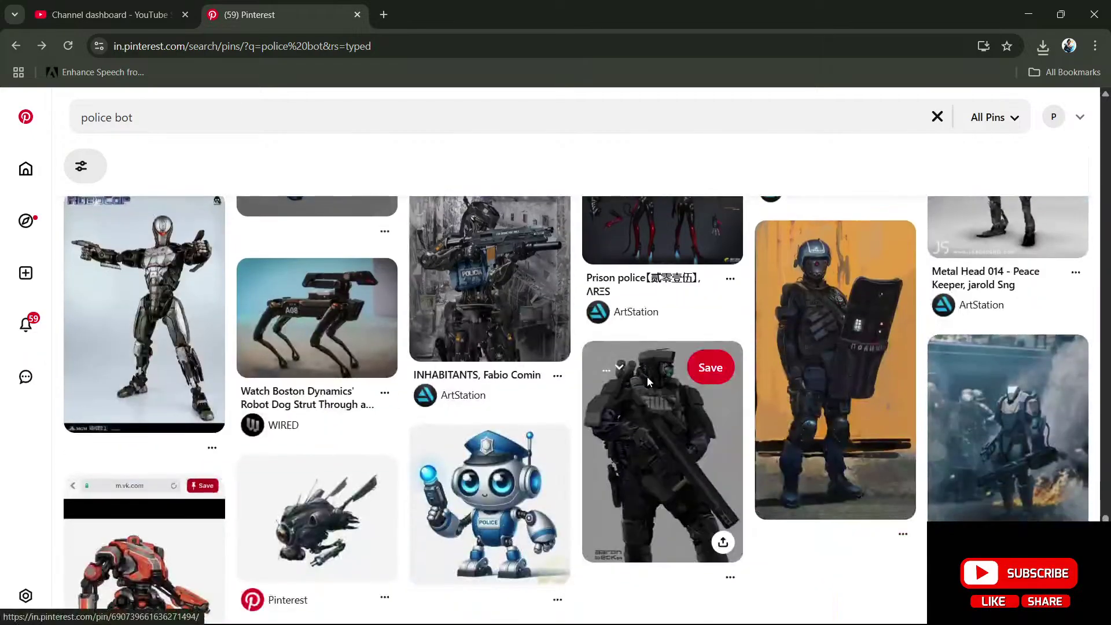
pyautogui.scroll(-15, 647, 376)
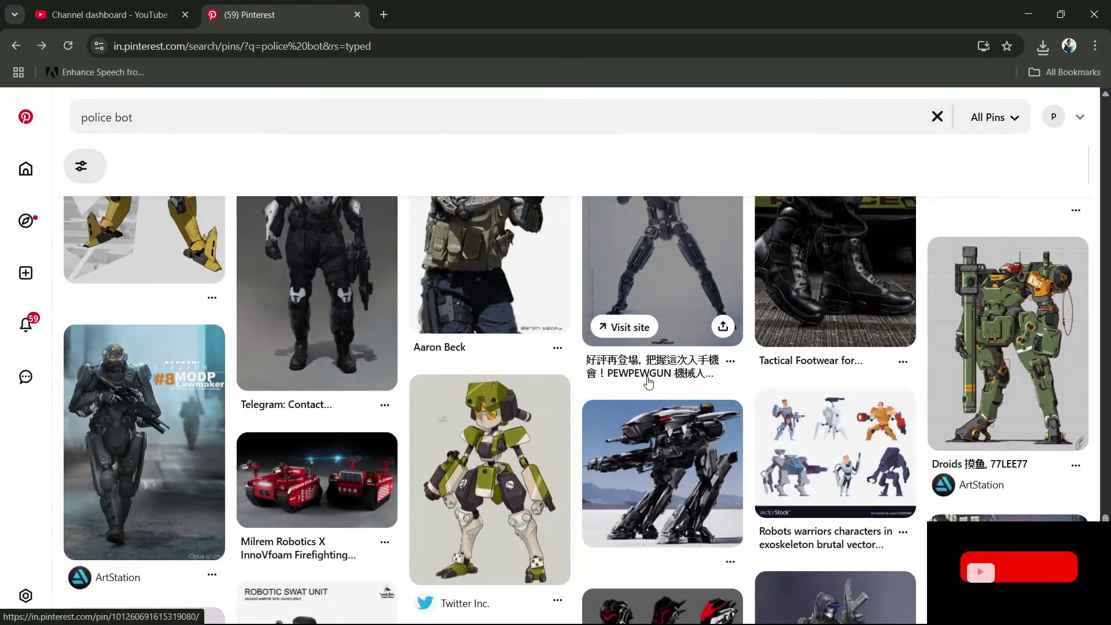
# - Search Google in a new browser tab for "police petrol robote look like a tire" and show the image results
pyautogui.click(382, 14)
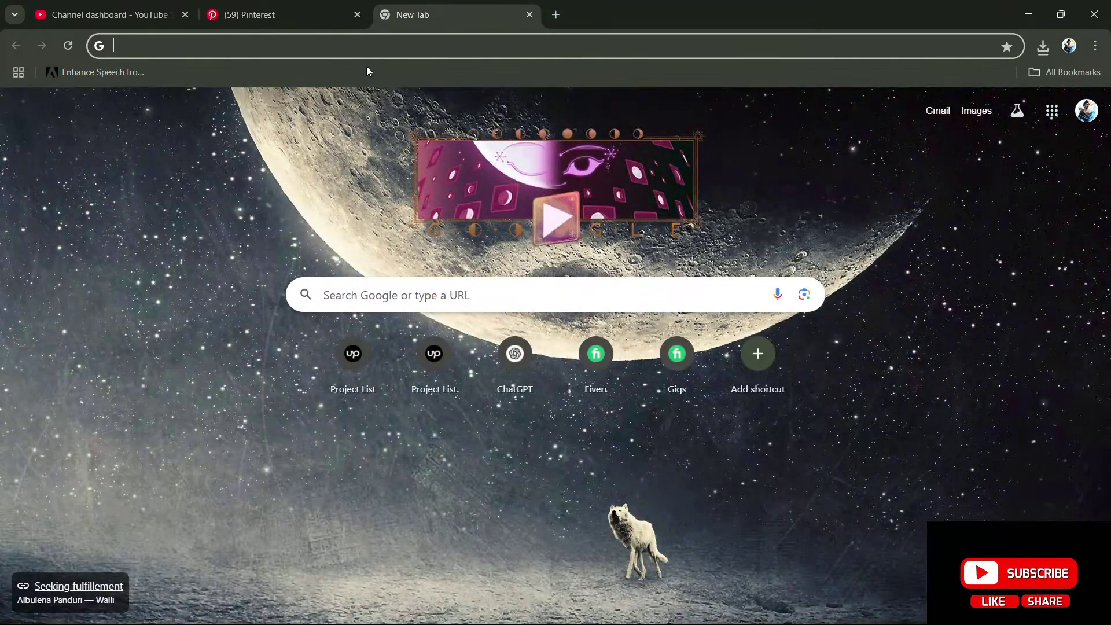
pyautogui.write('polic')
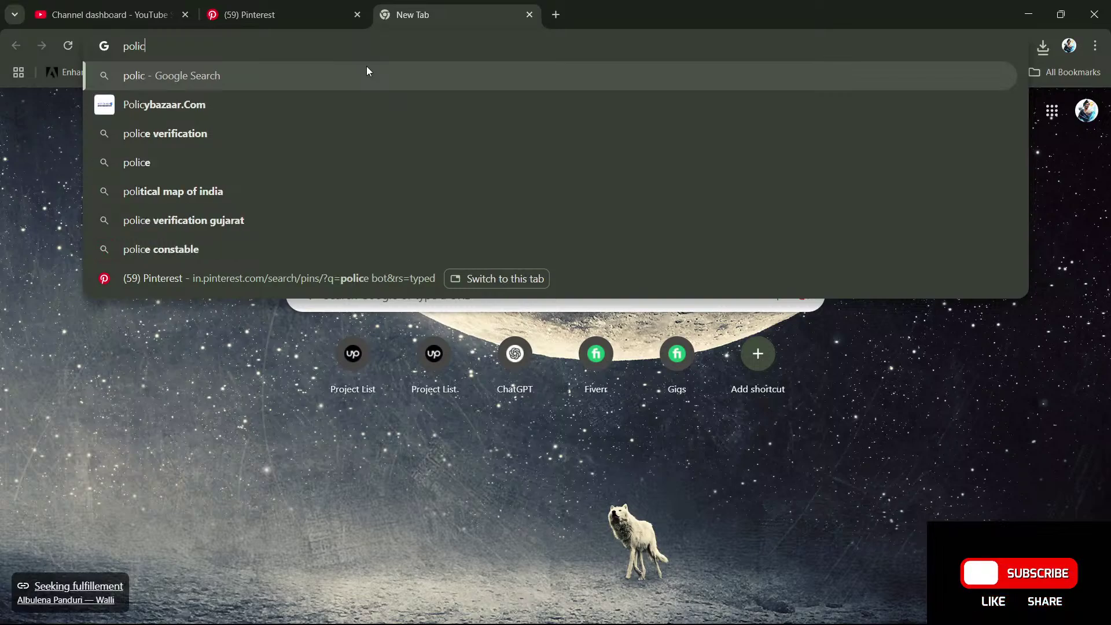
pyautogui.write('e r')
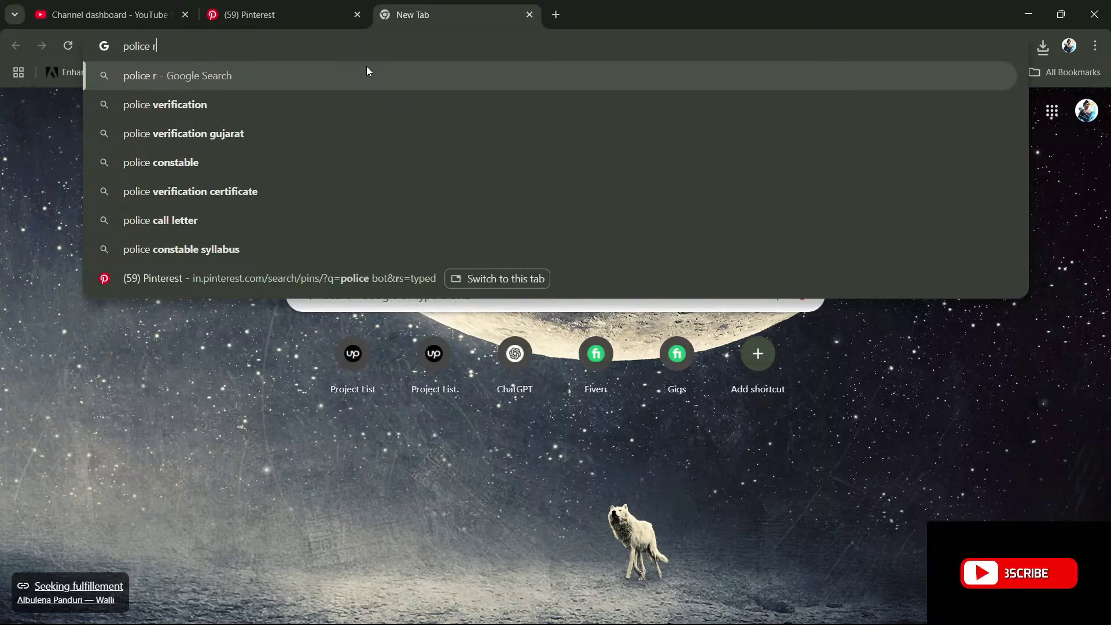
pyautogui.write('obot')
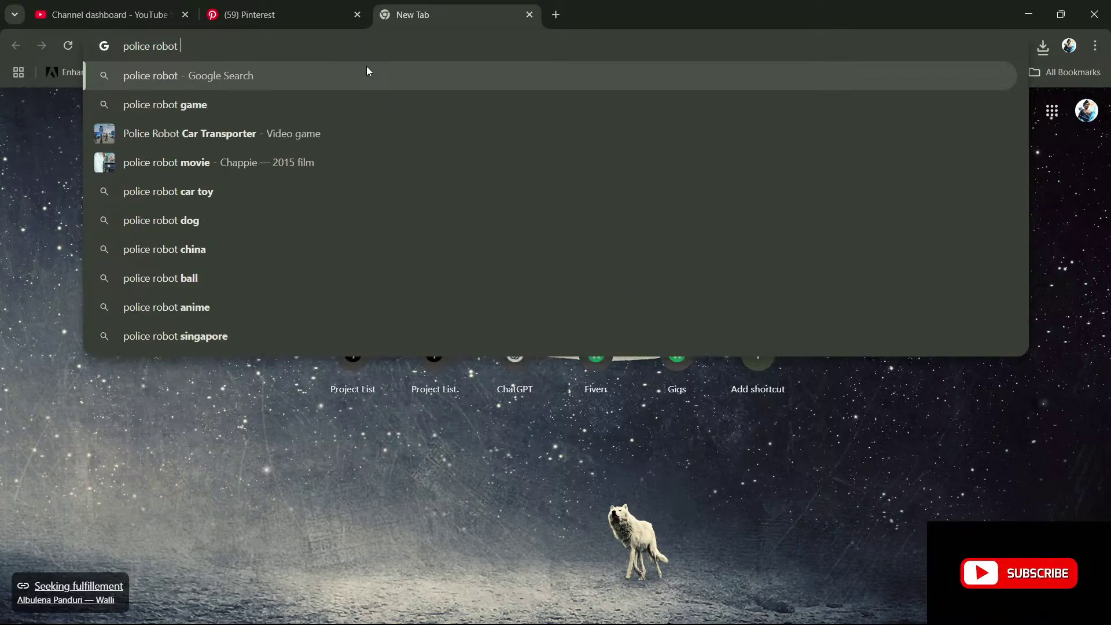
pyautogui.press('BackSpace')
pyautogui.press('BackSpace')
pyautogui.press('BackSpace')
pyautogui.press('BackSpace')
pyautogui.press('BackSpace')
pyautogui.press('BackSpace')
pyautogui.write('p')
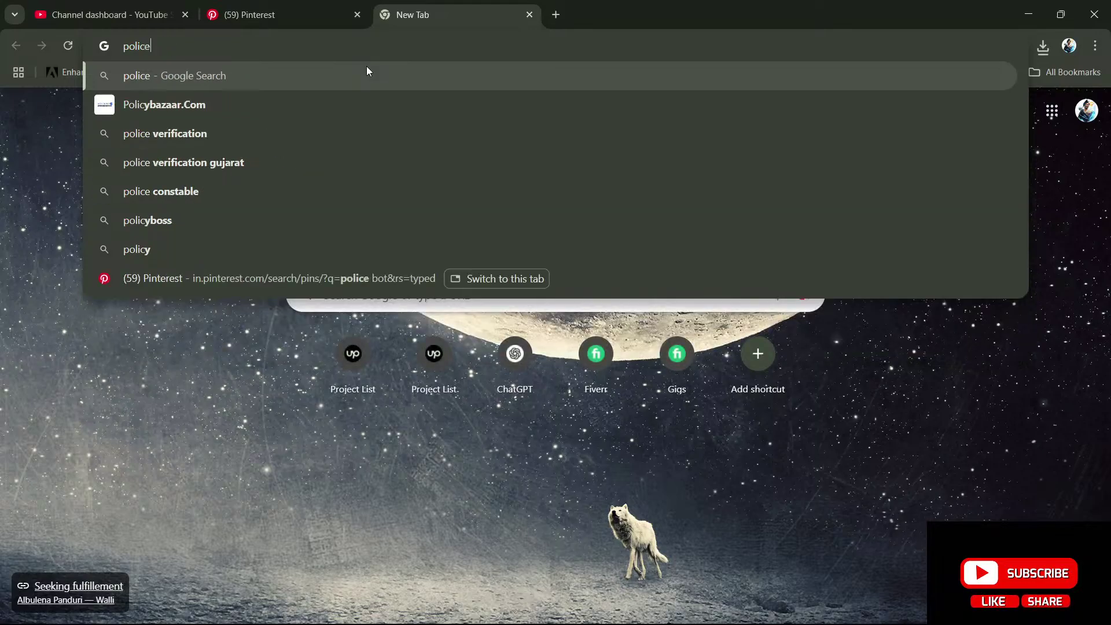
pyautogui.write('et')
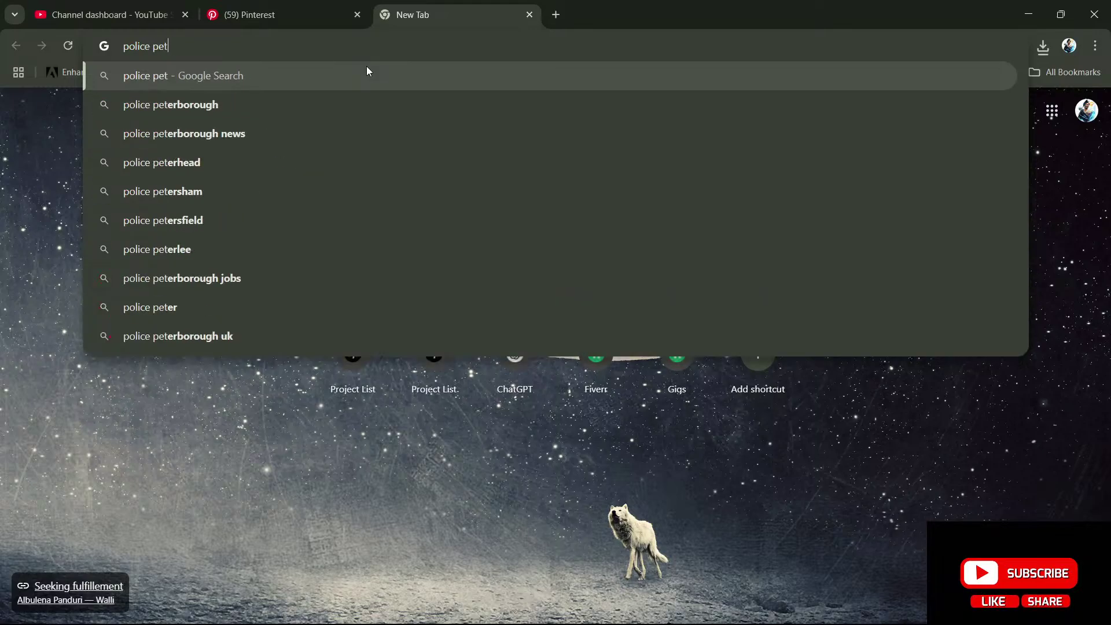
pyautogui.write('rol ro')
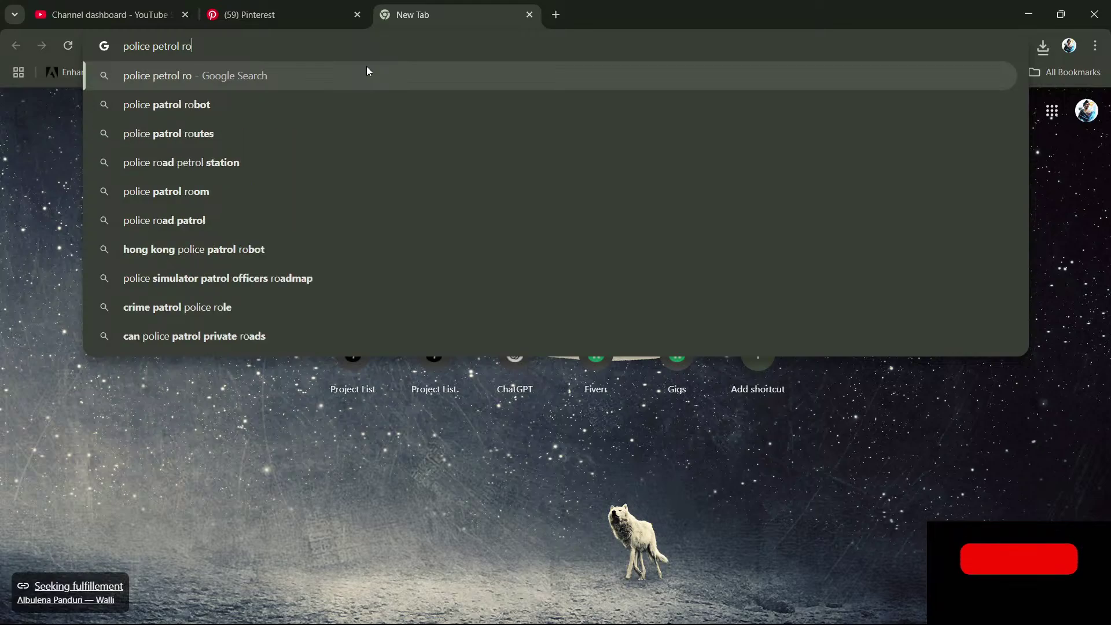
pyautogui.write('bote')
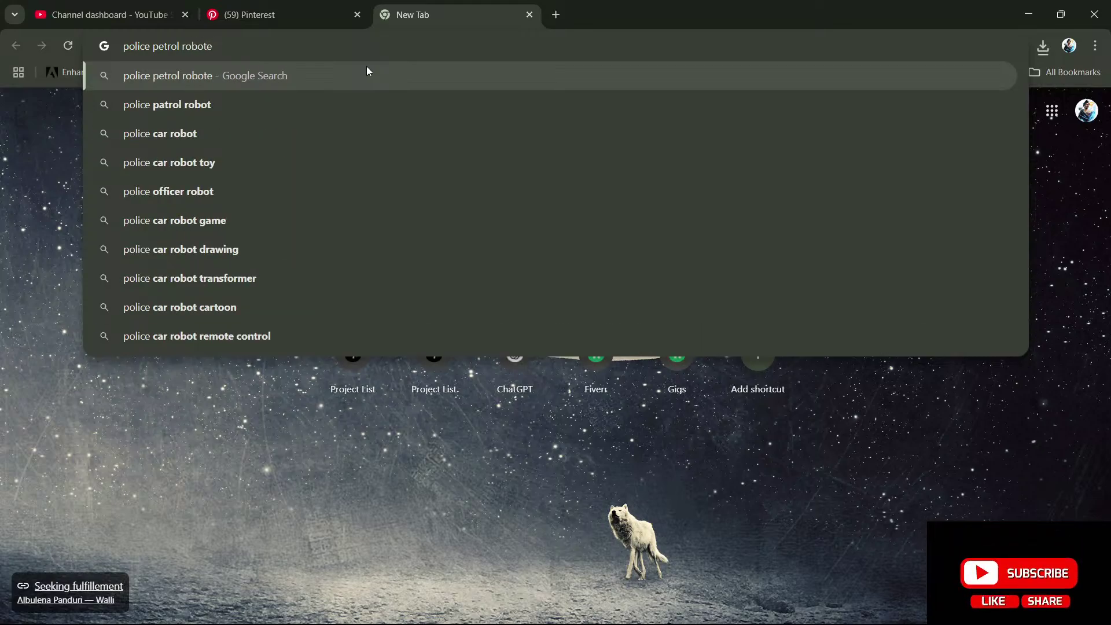
pyautogui.write(' lo')
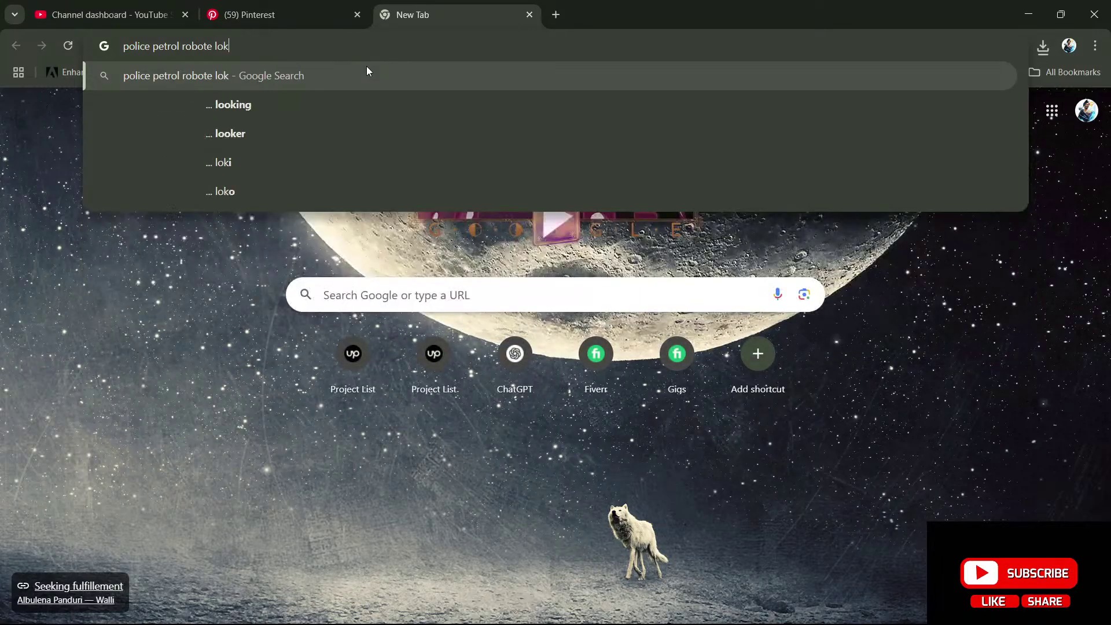
pyautogui.write('ok l')
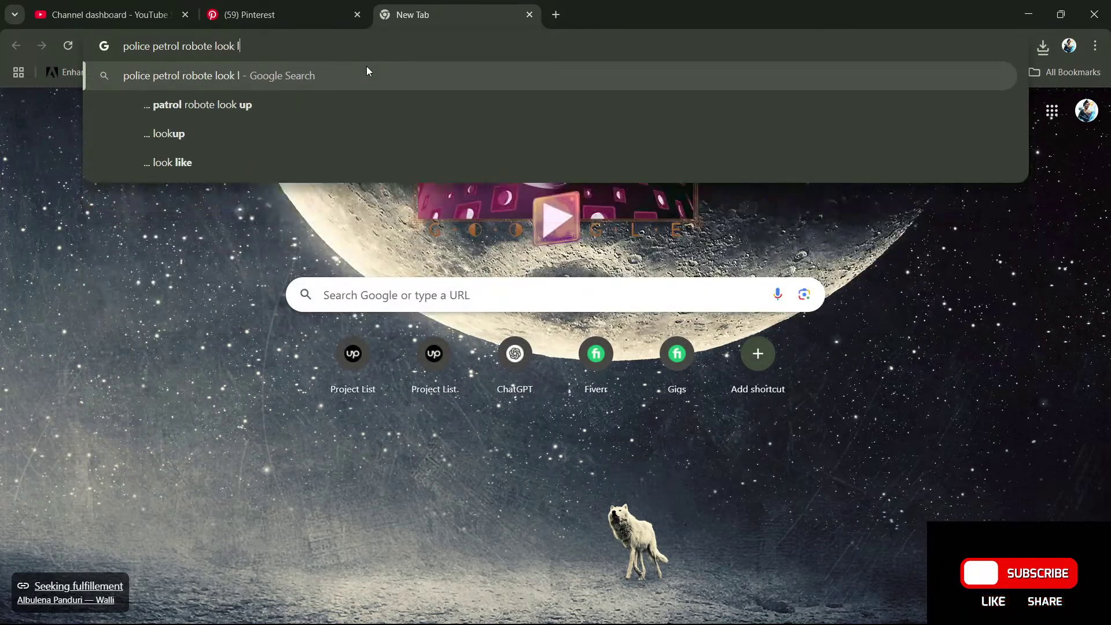
pyautogui.write('ike a')
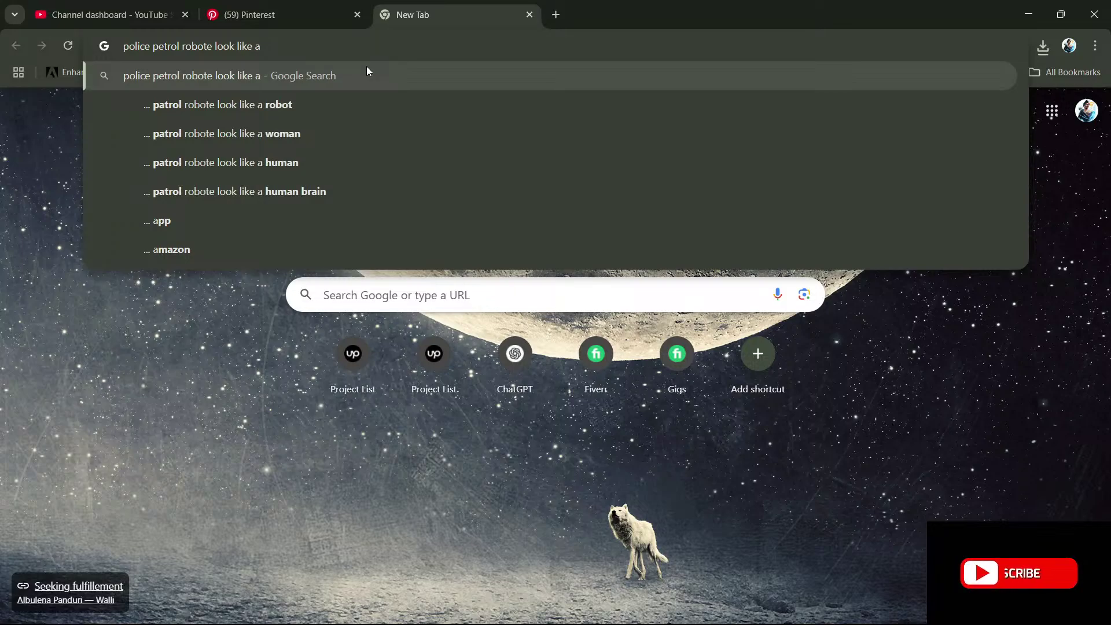
pyautogui.write(' tire')
pyautogui.press('Return')
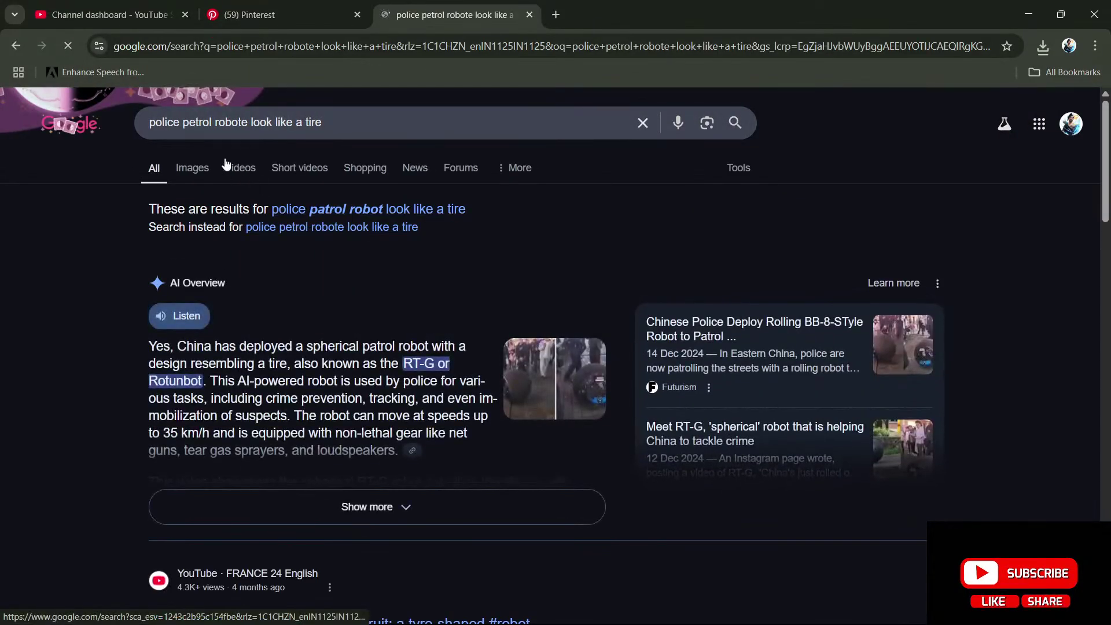
pyautogui.click(574, 409)
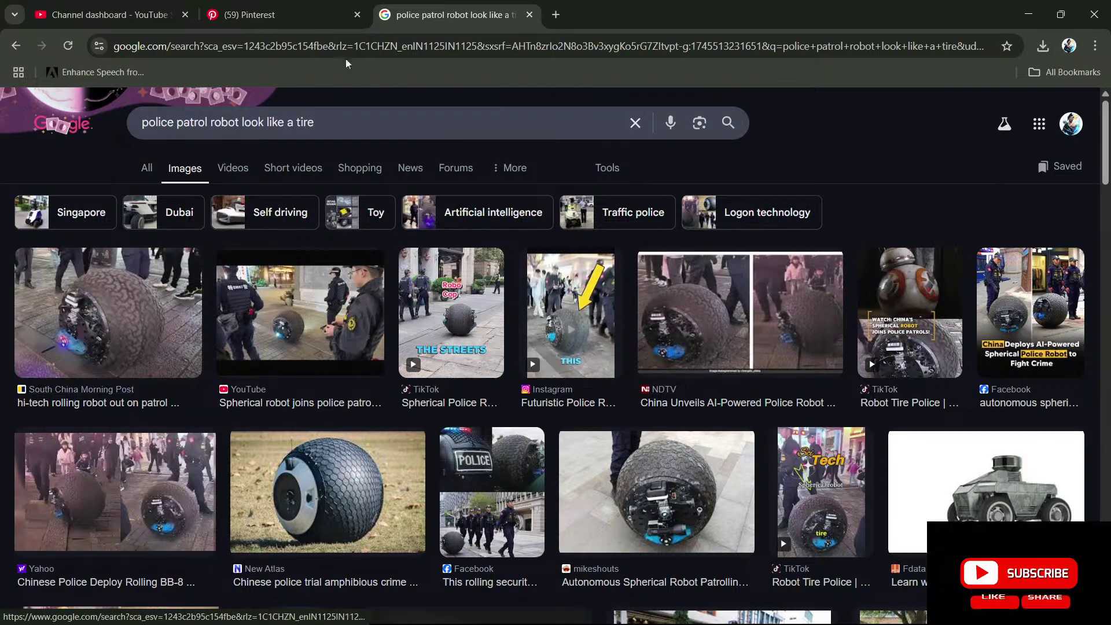
# - Return to Pinterest and run a search for "rolling robot"
pyautogui.click(278, 15)
pyautogui.click(141, 122)
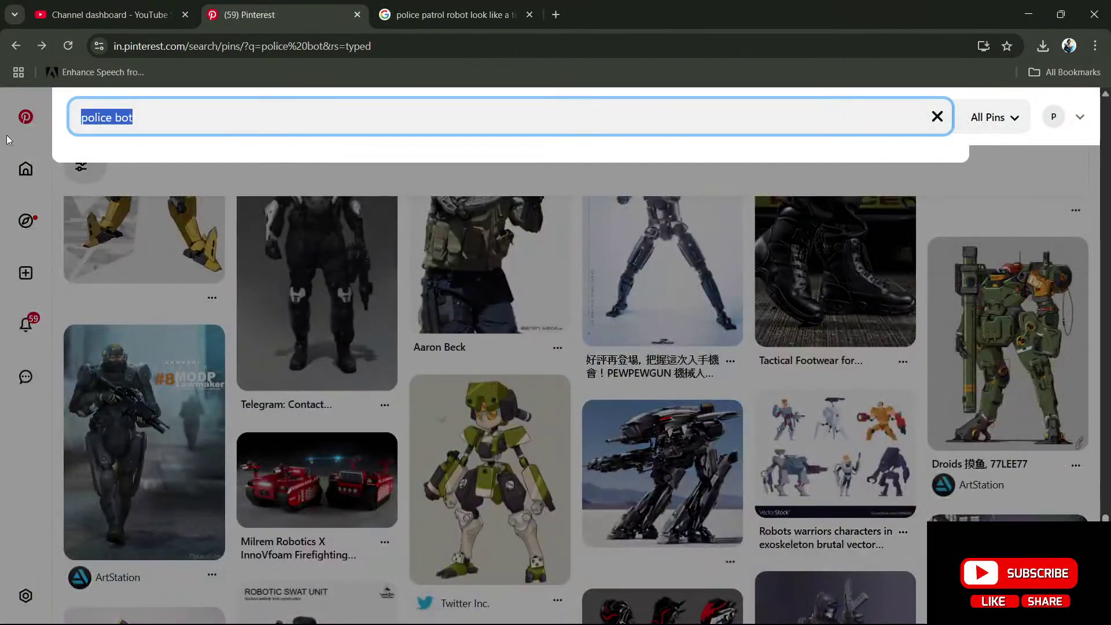
pyautogui.write('rollin')
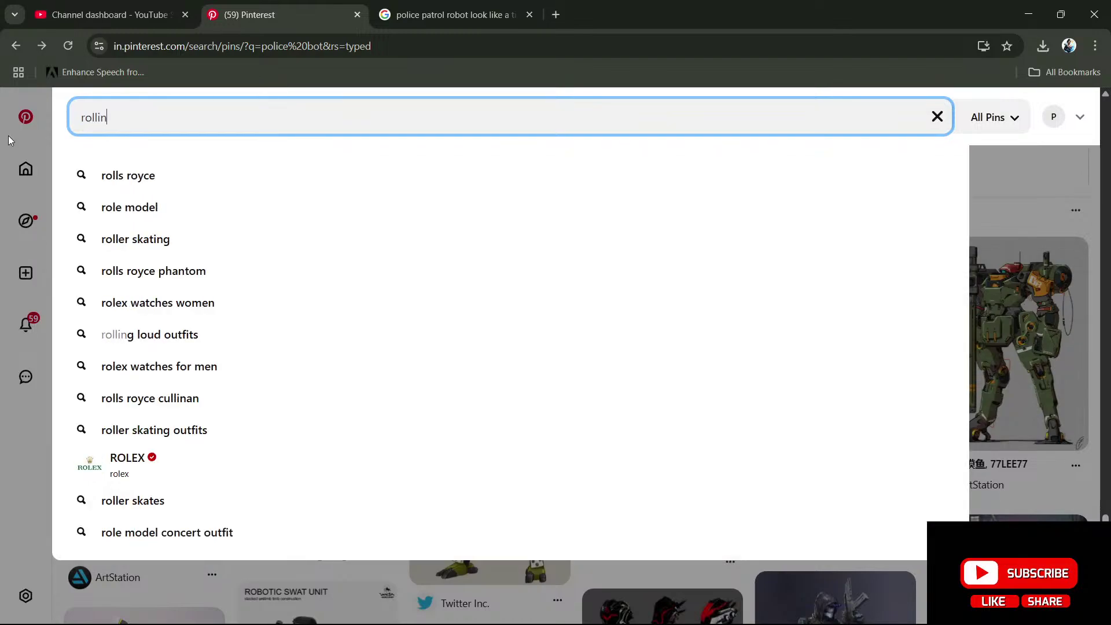
pyautogui.write('g robot')
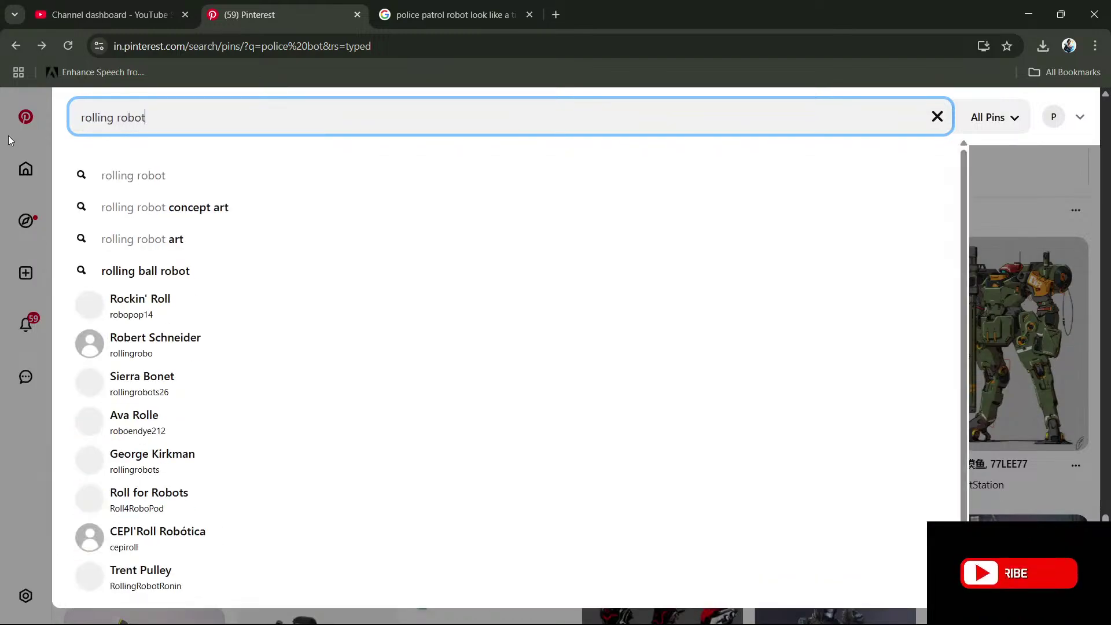
pyautogui.press('Return')
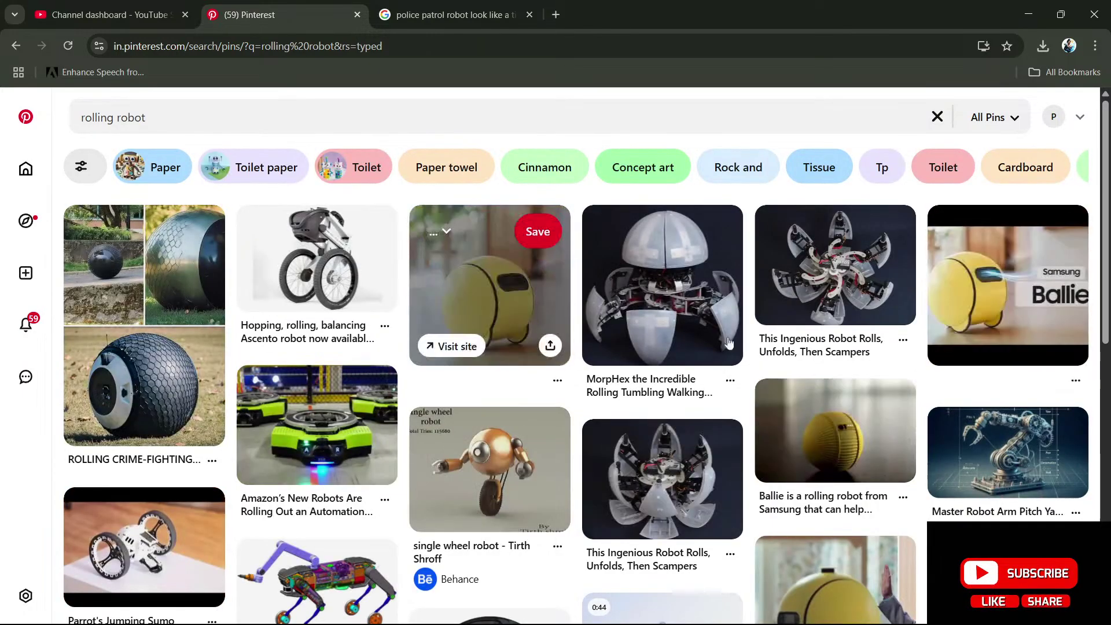
# - Examine the rolling robot results for spherical or wheel-shaped robot designs that could serve as references
pyautogui.scroll(-5, 841, 339)
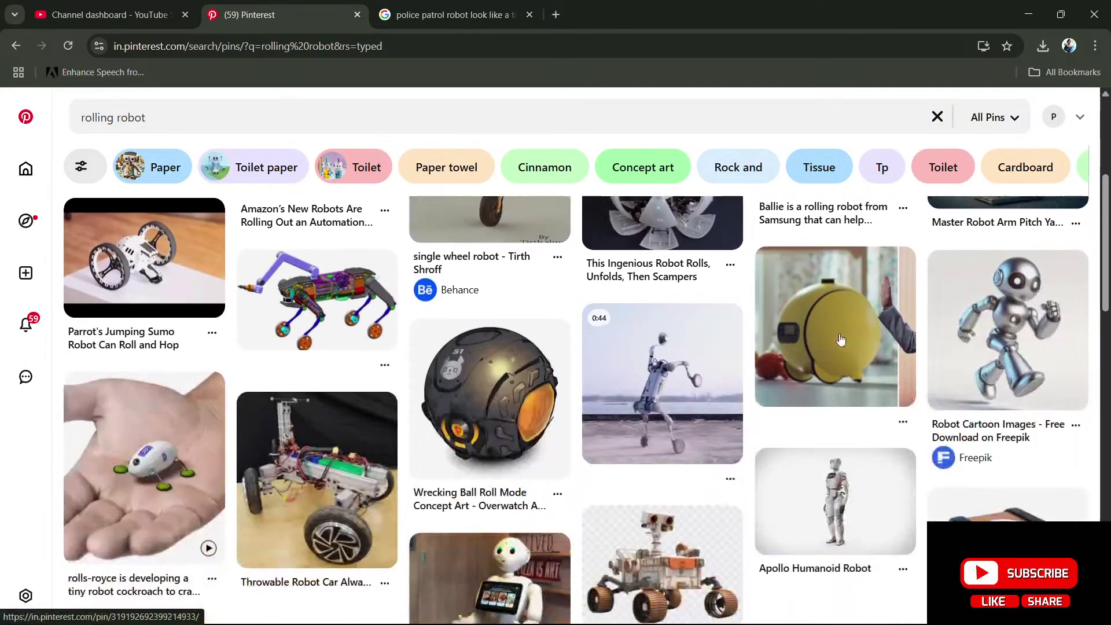
pyautogui.scroll(-2, 774, 361)
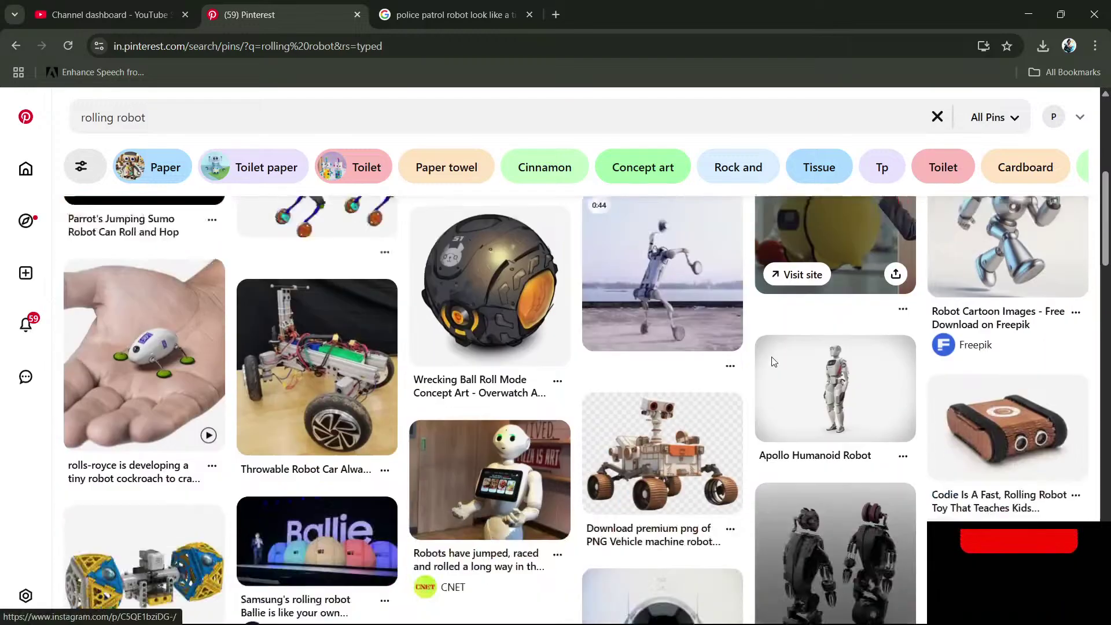
pyautogui.scroll(-9, 774, 362)
pyautogui.scroll(-10, 753, 343)
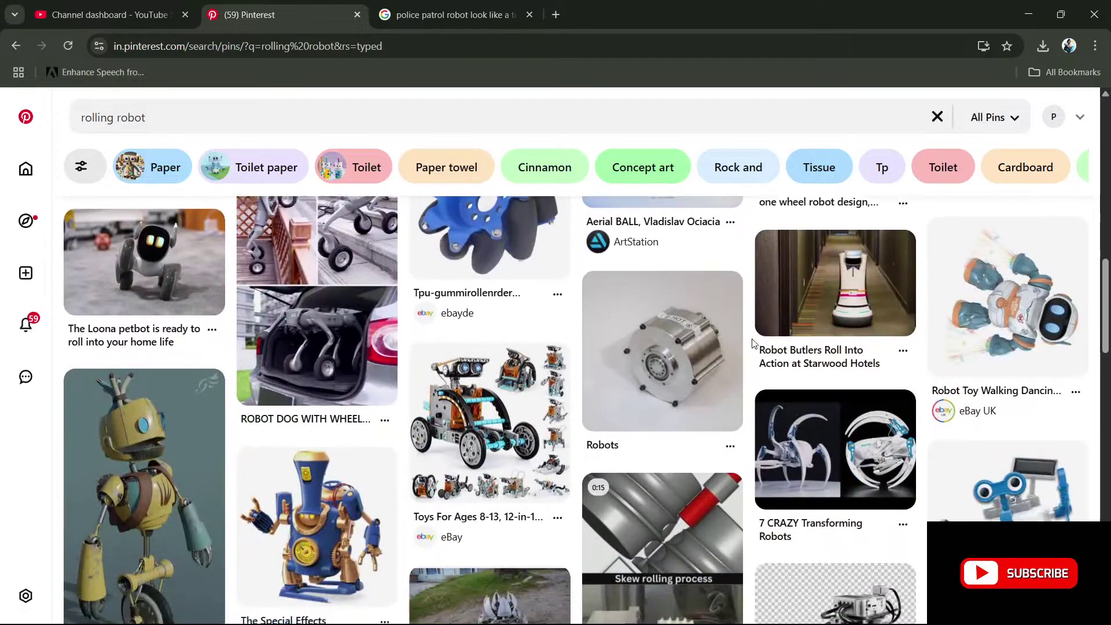
pyautogui.scroll(-7, 761, 331)
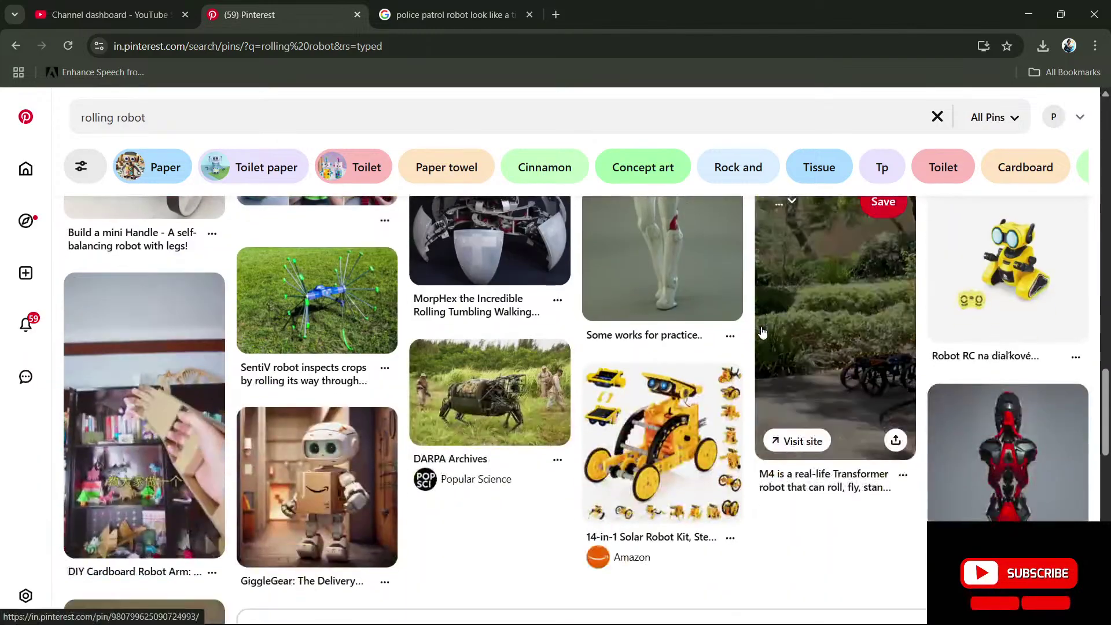
pyautogui.scroll(-2, 761, 331)
pyautogui.scroll(-10, 761, 331)
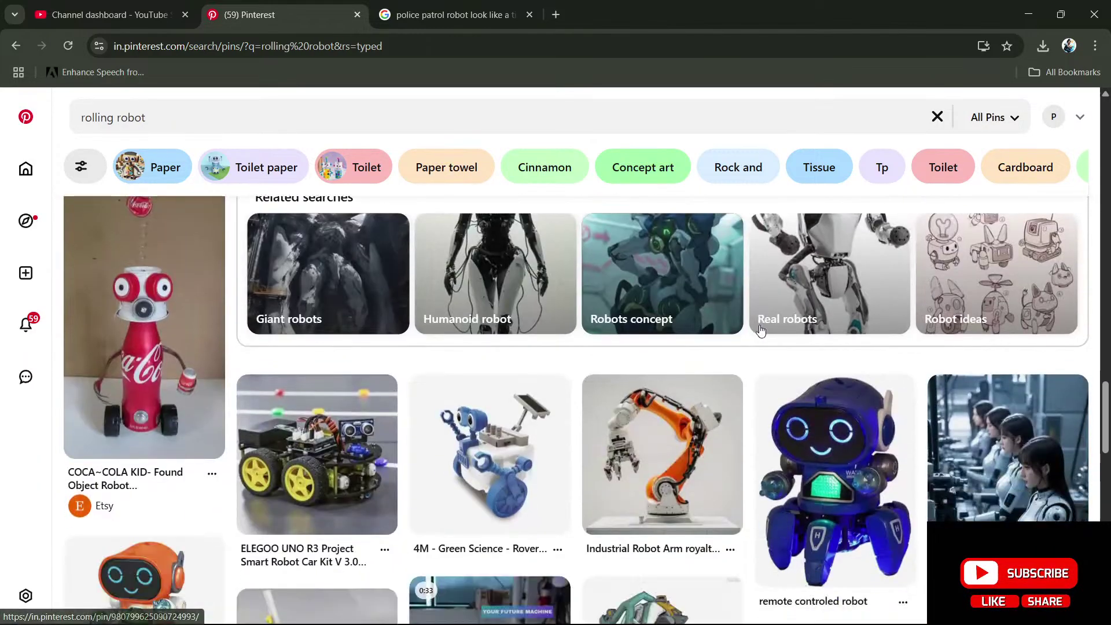
pyautogui.scroll(-1, 761, 326)
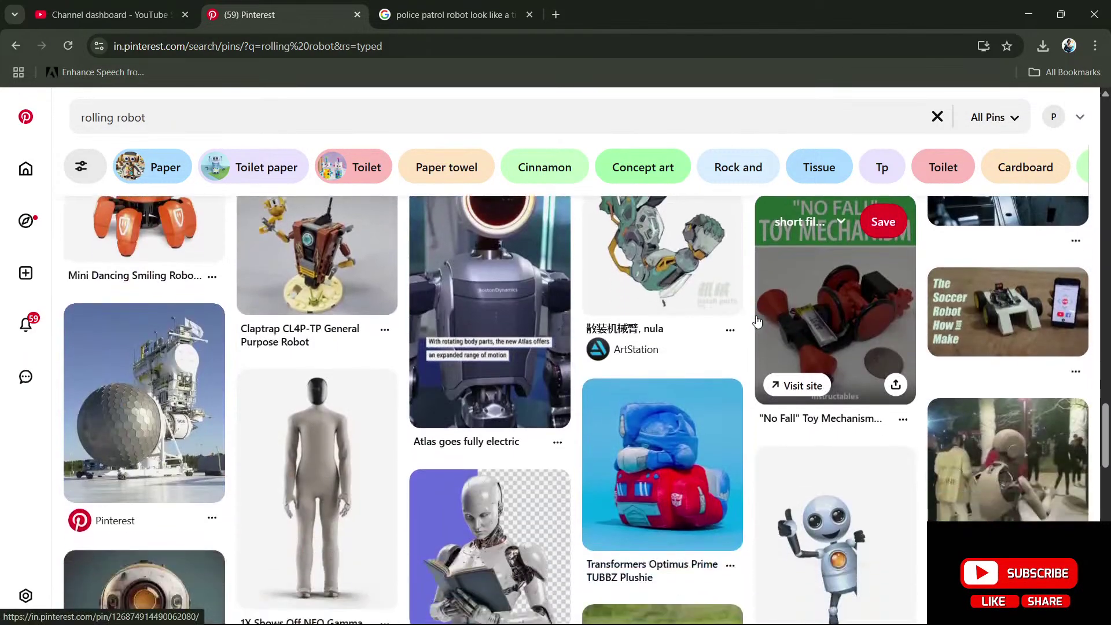
pyautogui.scroll(-13, 762, 324)
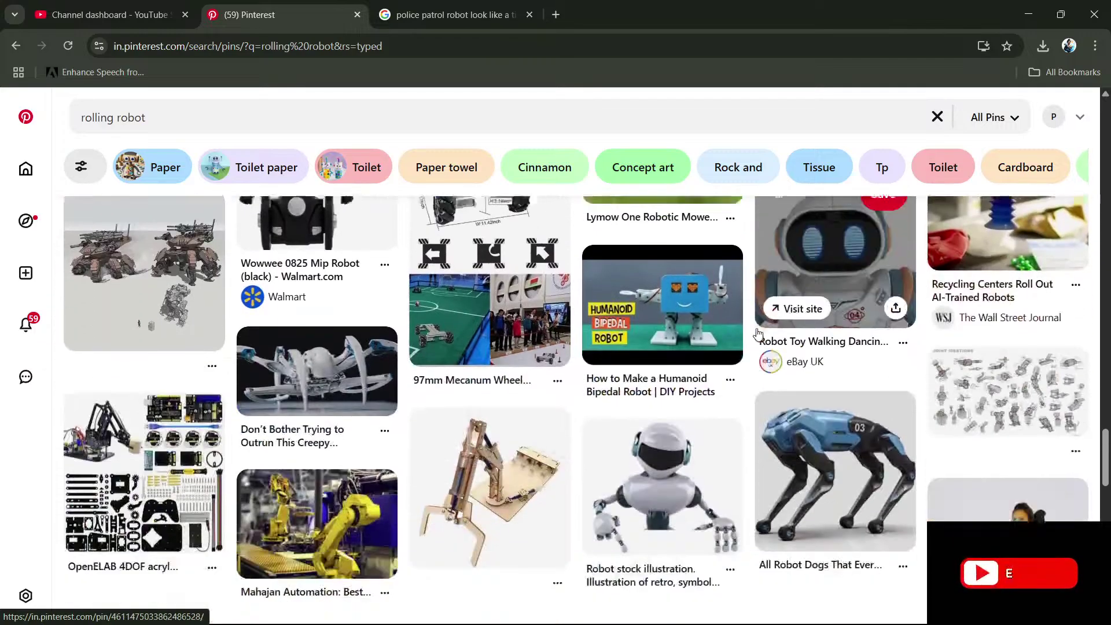
pyautogui.scroll(-6, 757, 328)
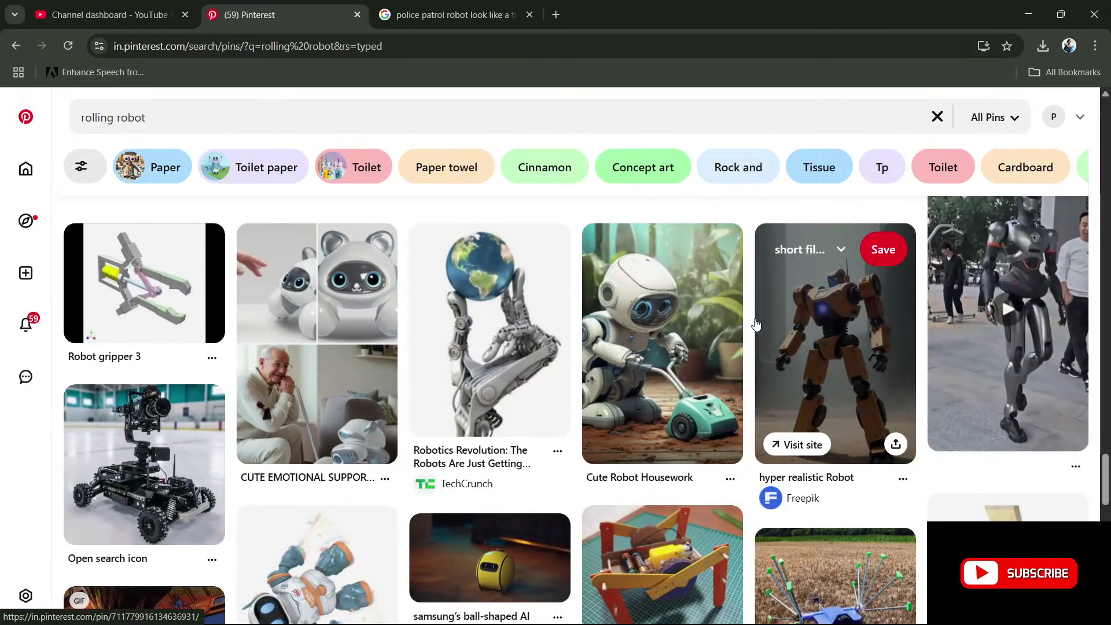
pyautogui.scroll(-5, 756, 324)
pyautogui.scroll(-12, 755, 325)
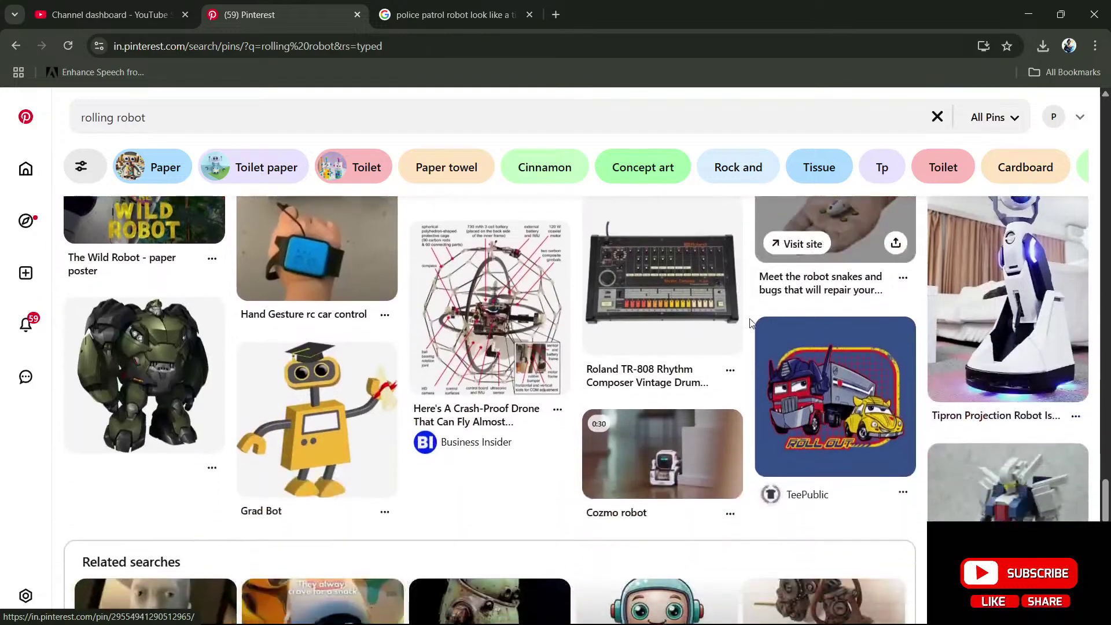
pyautogui.scroll(-15, 750, 322)
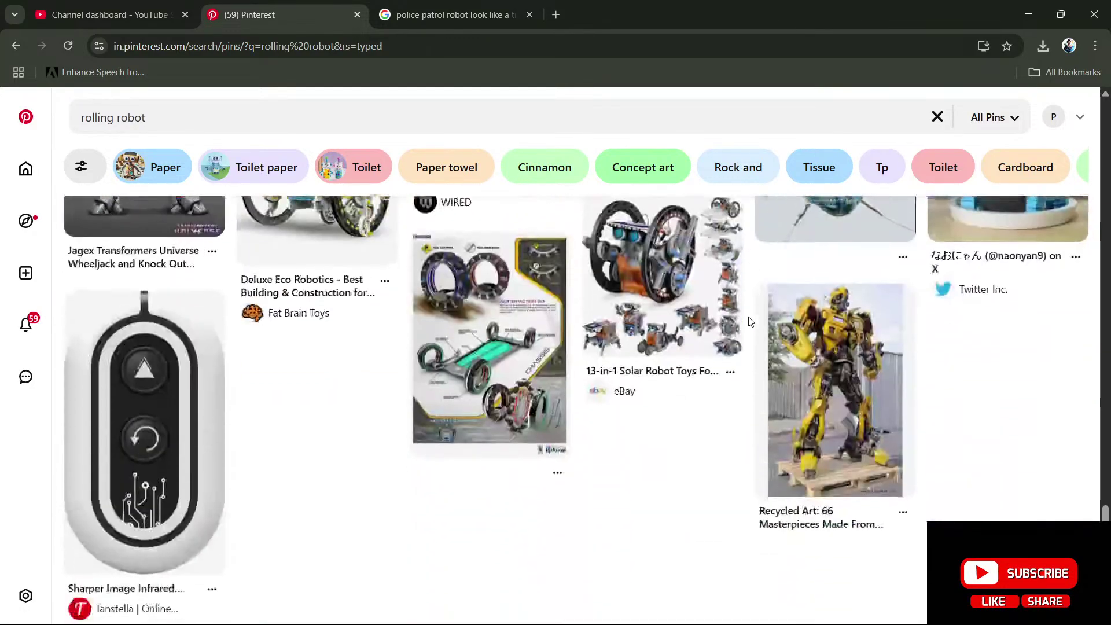
pyautogui.scroll(-12, 751, 321)
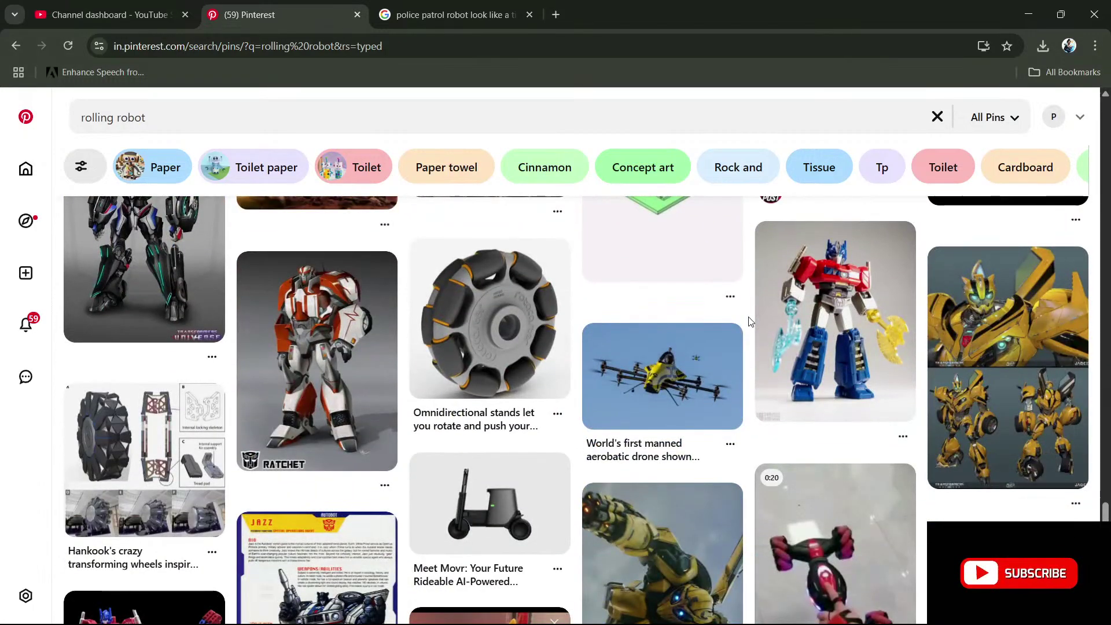
pyautogui.scroll(-8, 749, 322)
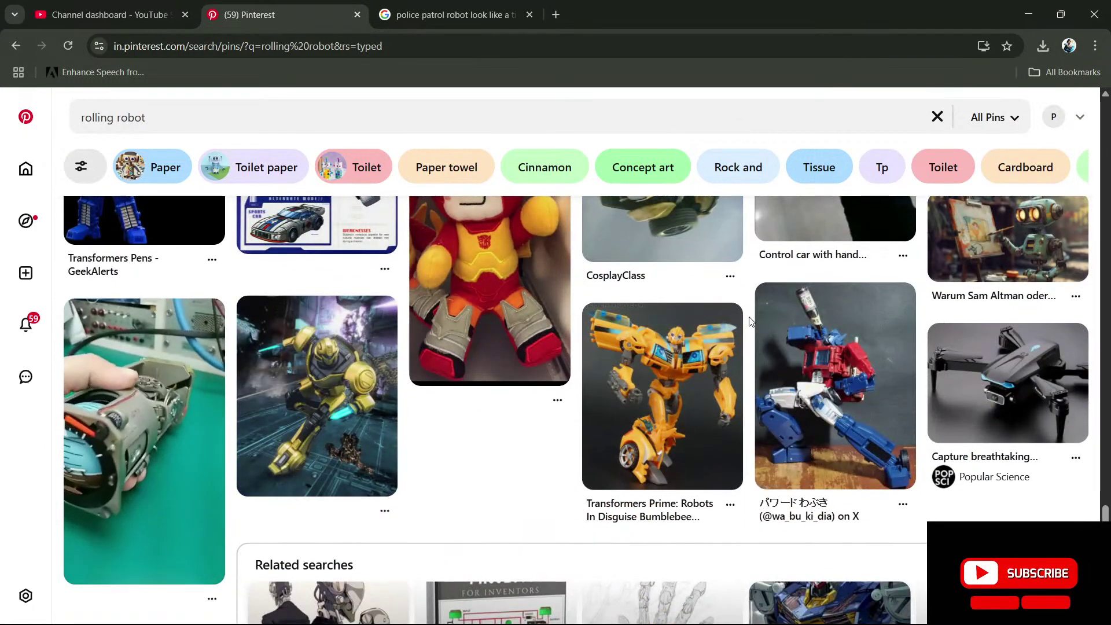
pyautogui.scroll(-6, 755, 322)
pyautogui.scroll(-14, 764, 328)
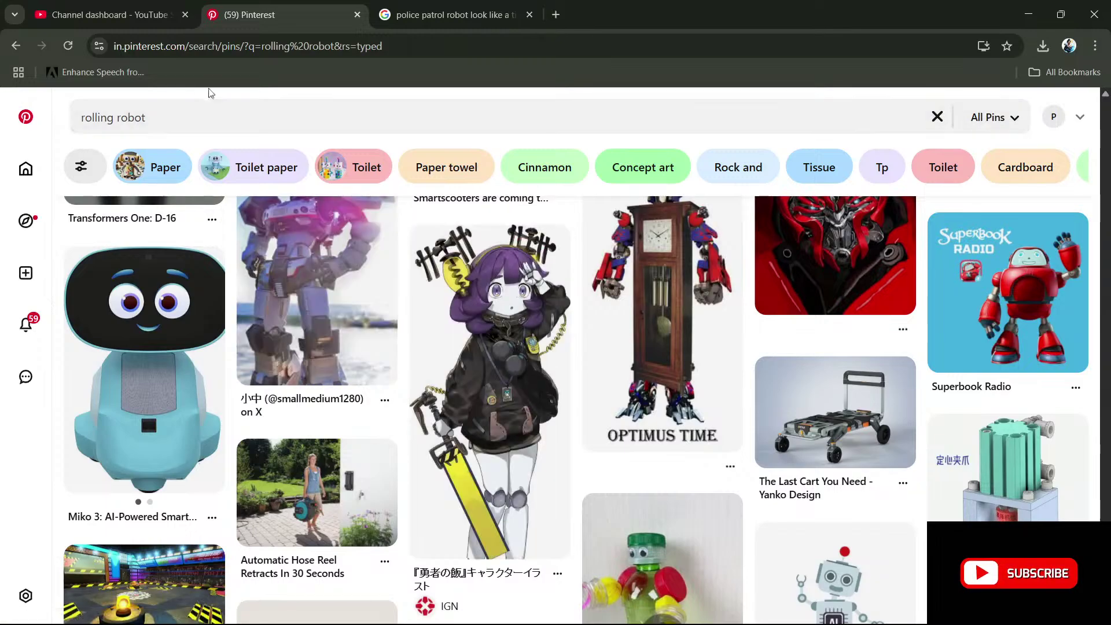
# - Switch to Blender and examine the annotated bot blockout from different sides
pyautogui.click(668, 608)
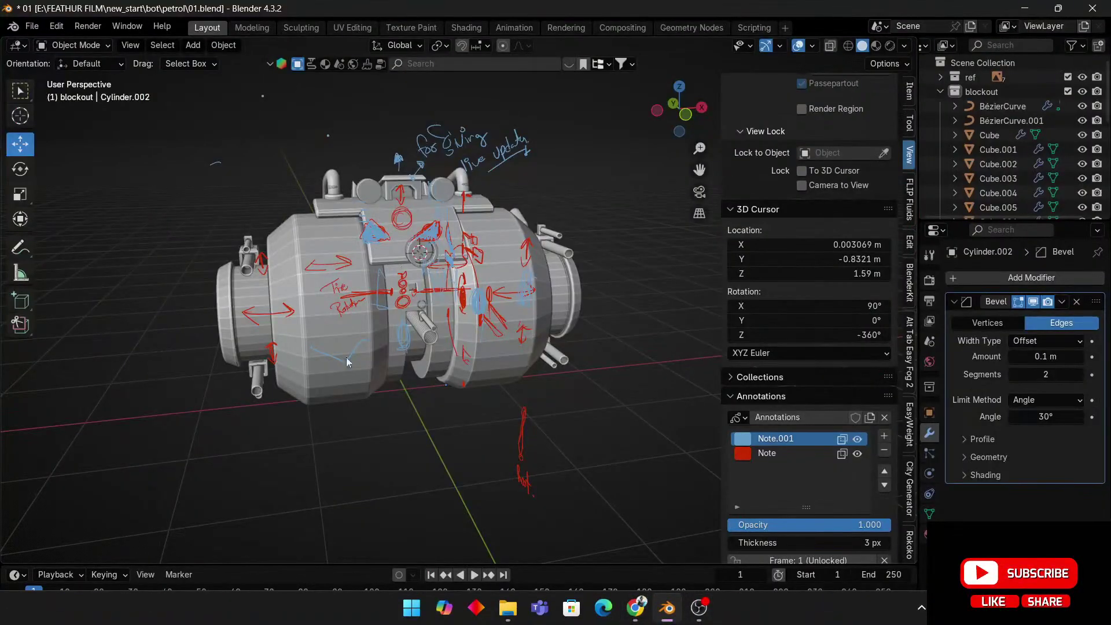
pyautogui.moveTo(664, 106)
pyautogui.mouseDown()
pyautogui.moveTo(457, 130)
pyautogui.moveTo(669, 111)
pyautogui.mouseUp()
pyautogui.moveTo(639, 623)
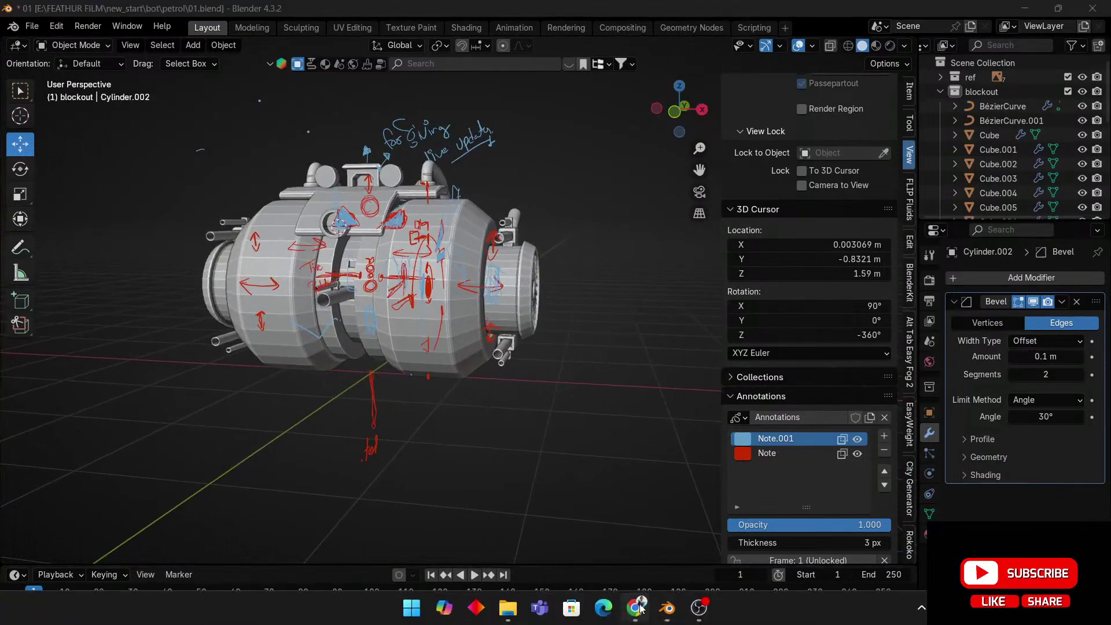
# - Switch to Pinterest in the browser and search for "rolling robot with weapon concept art"
pyautogui.click(636, 608)
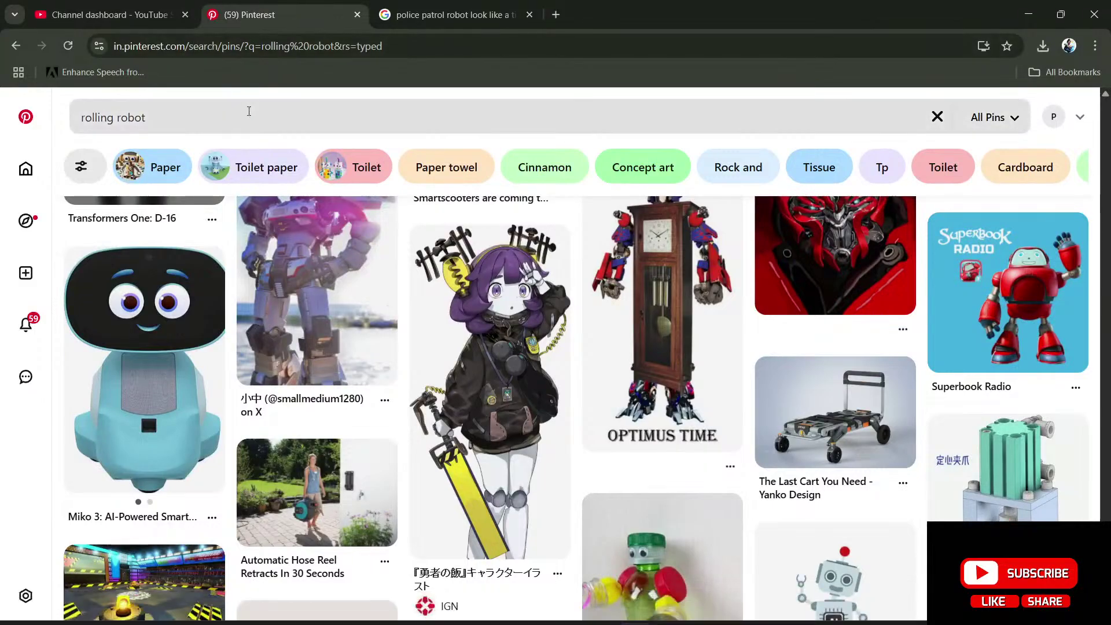
pyautogui.moveTo(248, 113); pyautogui.dragTo(57, 124)
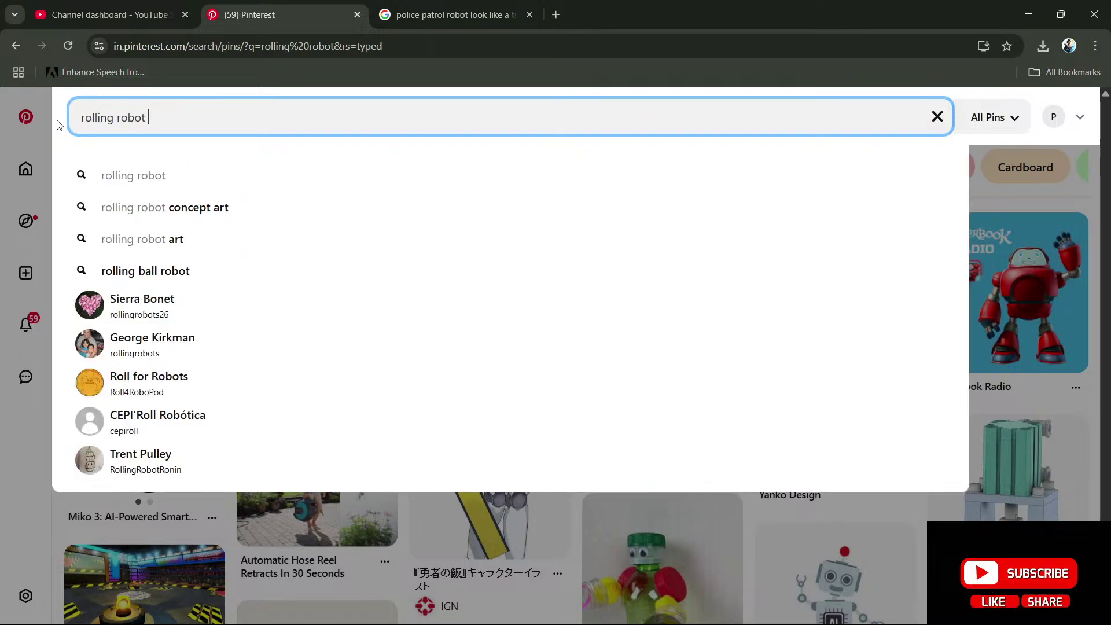
pyautogui.press('BackSpace')
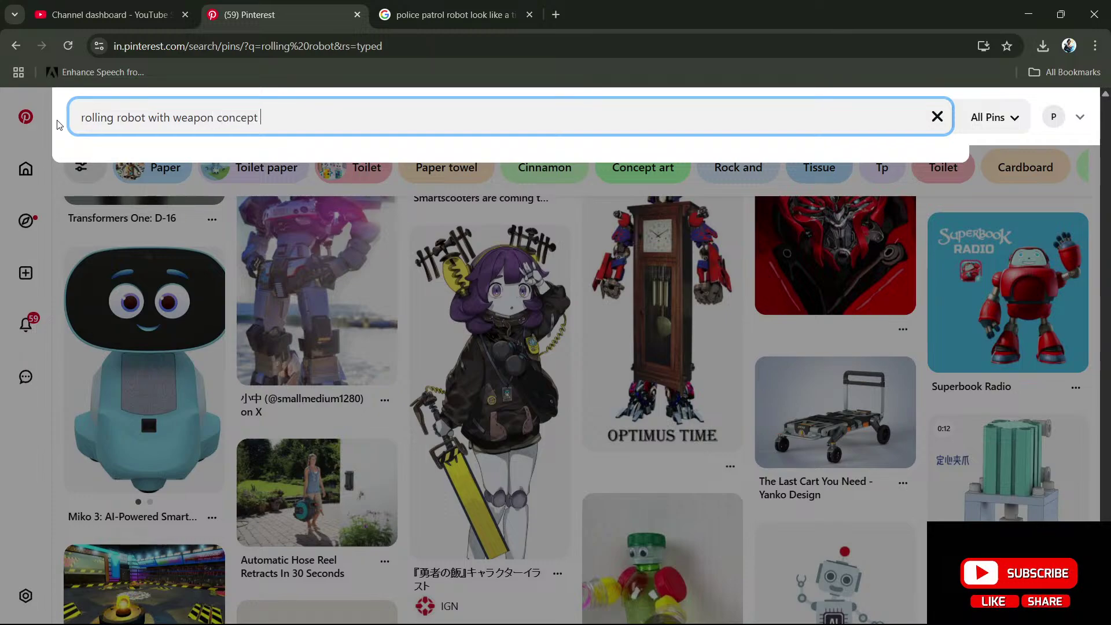
pyautogui.press('Return')
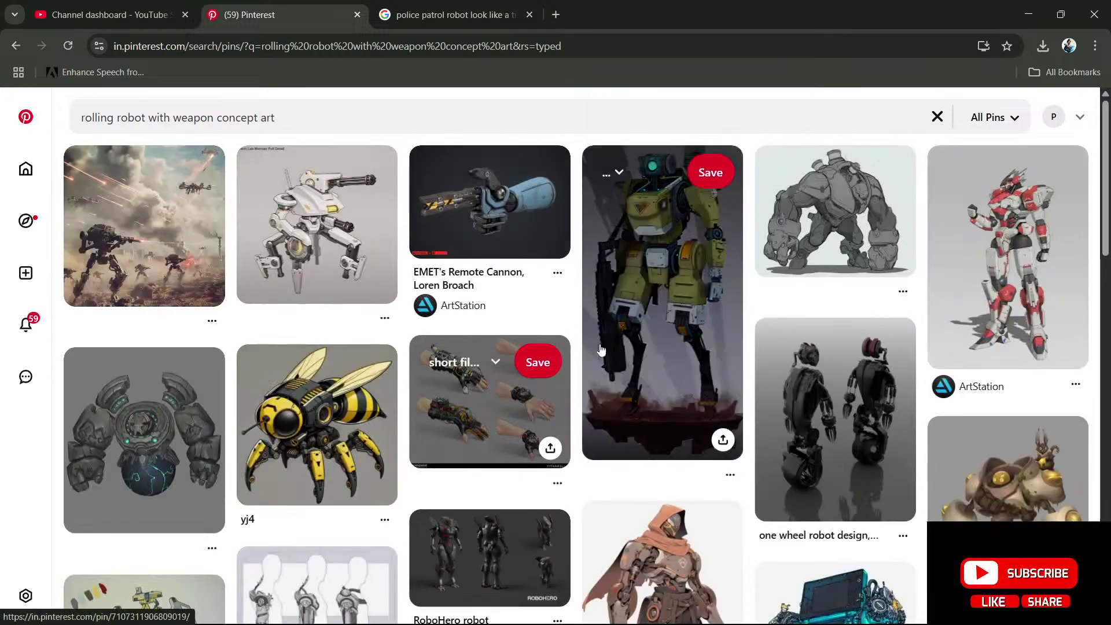
# - Look through the concept art results and open the black-and-white sketch of the robot with chunky tires
pyautogui.scroll(-5, 606, 334)
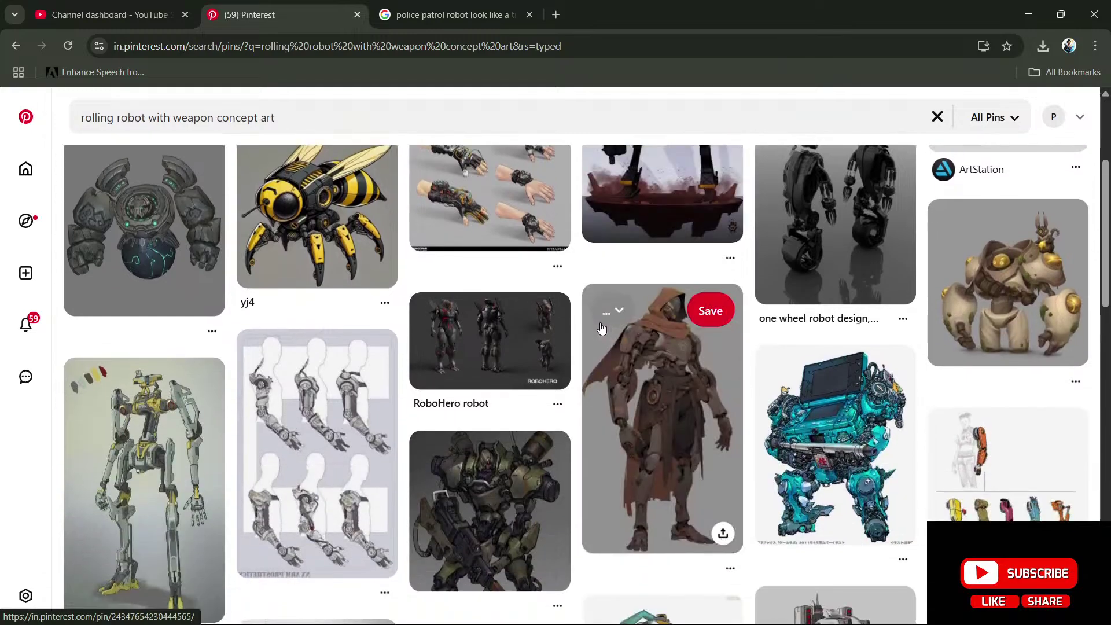
pyautogui.scroll(-7, 595, 326)
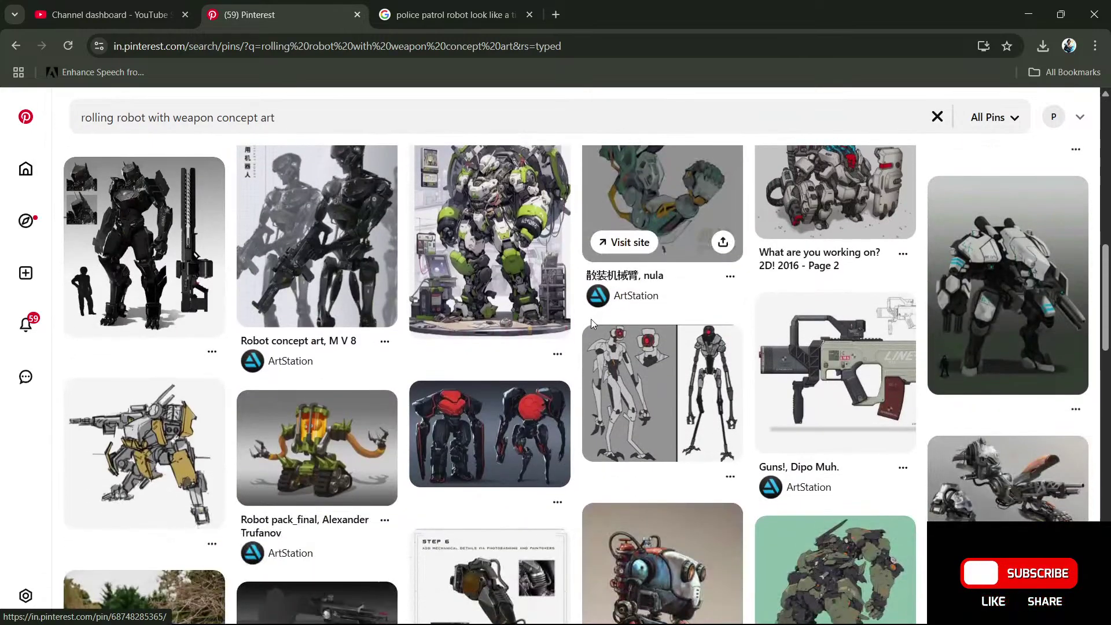
pyautogui.scroll(-6, 588, 316)
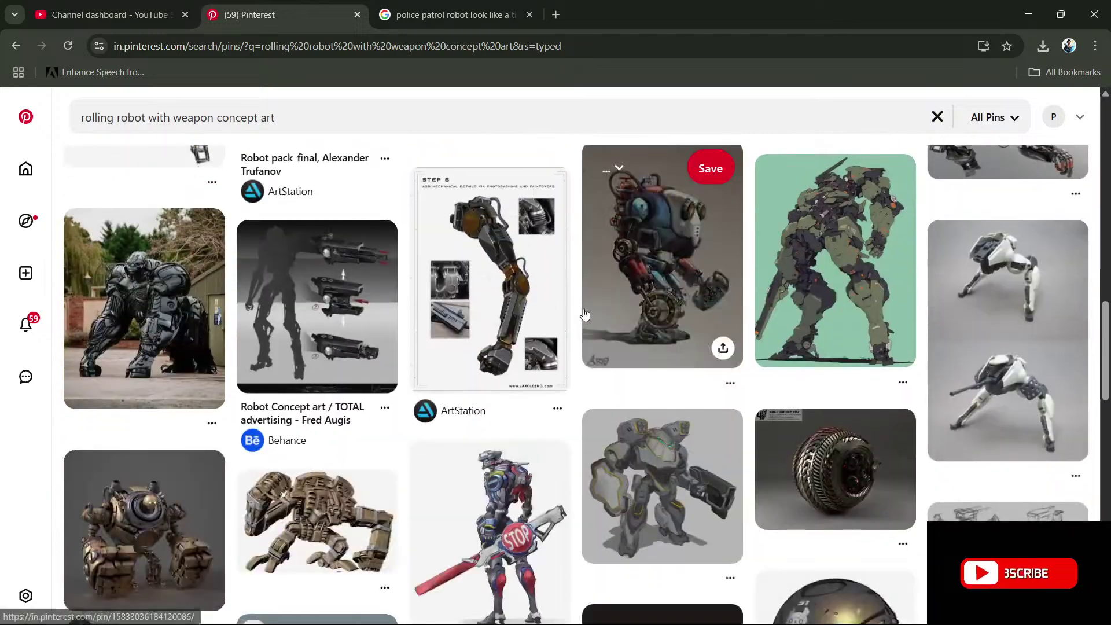
pyautogui.scroll(-9, 584, 306)
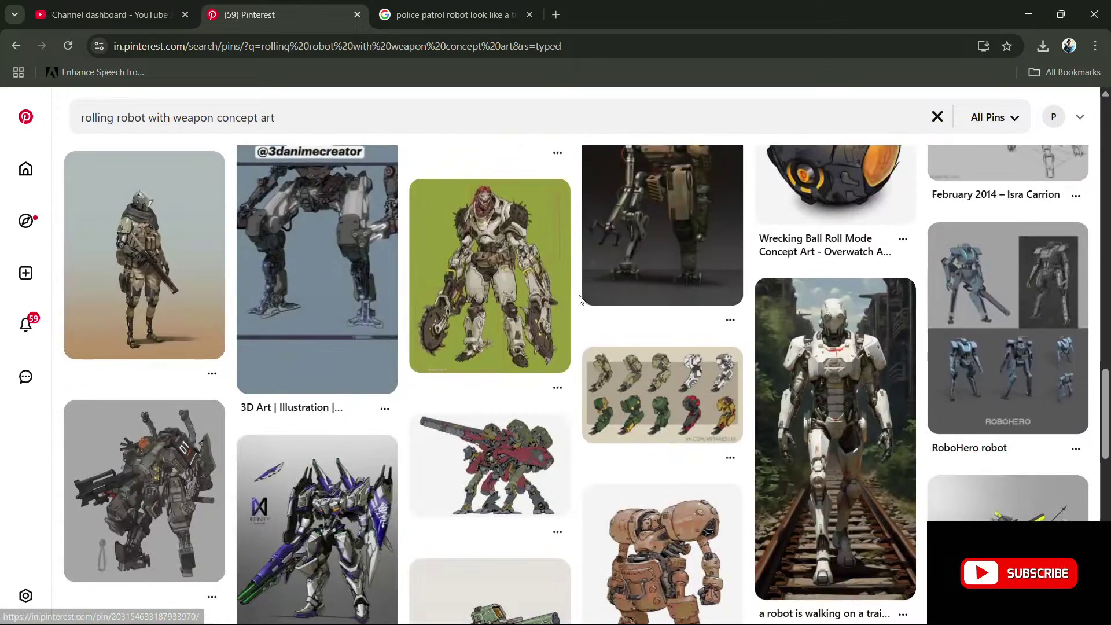
pyautogui.scroll(-12, 571, 289)
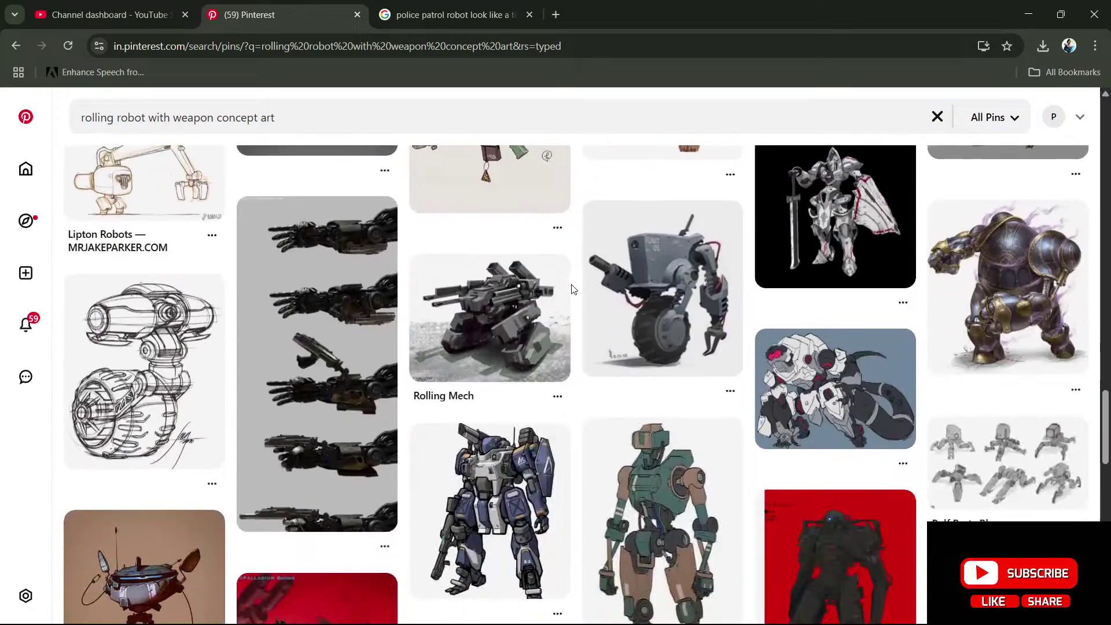
pyautogui.scroll(4, 569, 282)
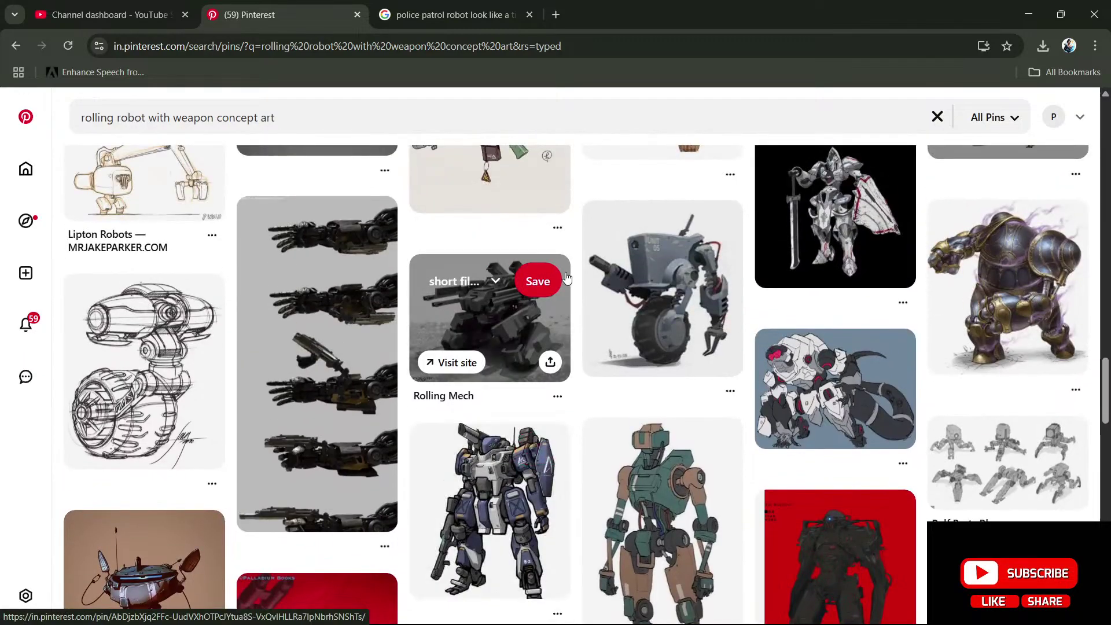
pyautogui.click(168, 389)
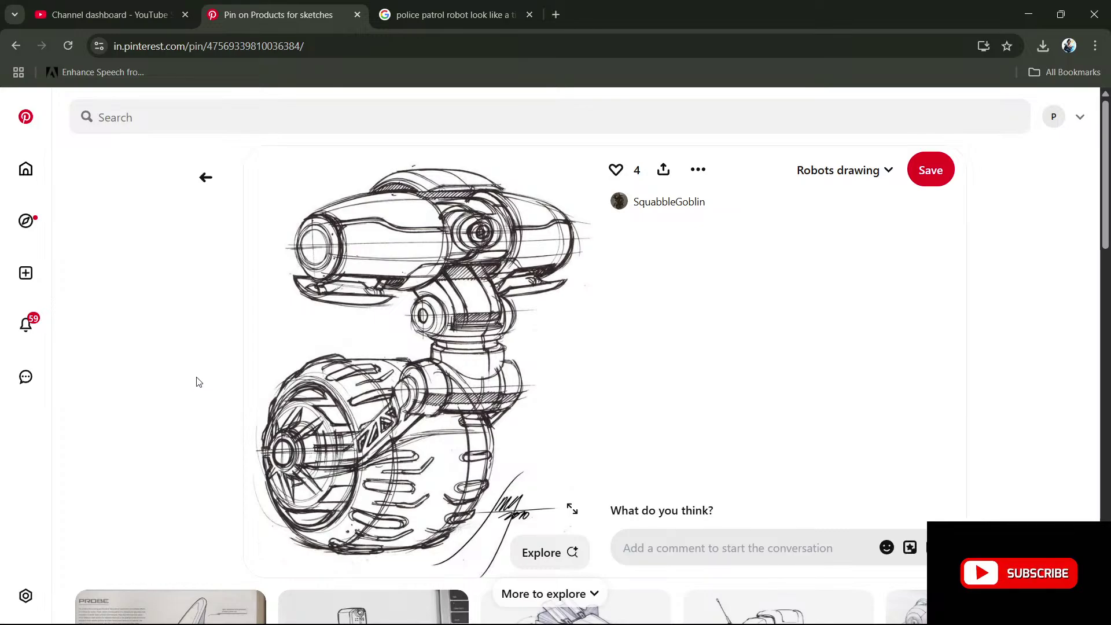
# - Download the related sketch of the one-wheeled robot with two arms, and return to the chunky-tire robot pin
pyautogui.scroll(-6, 200, 379)
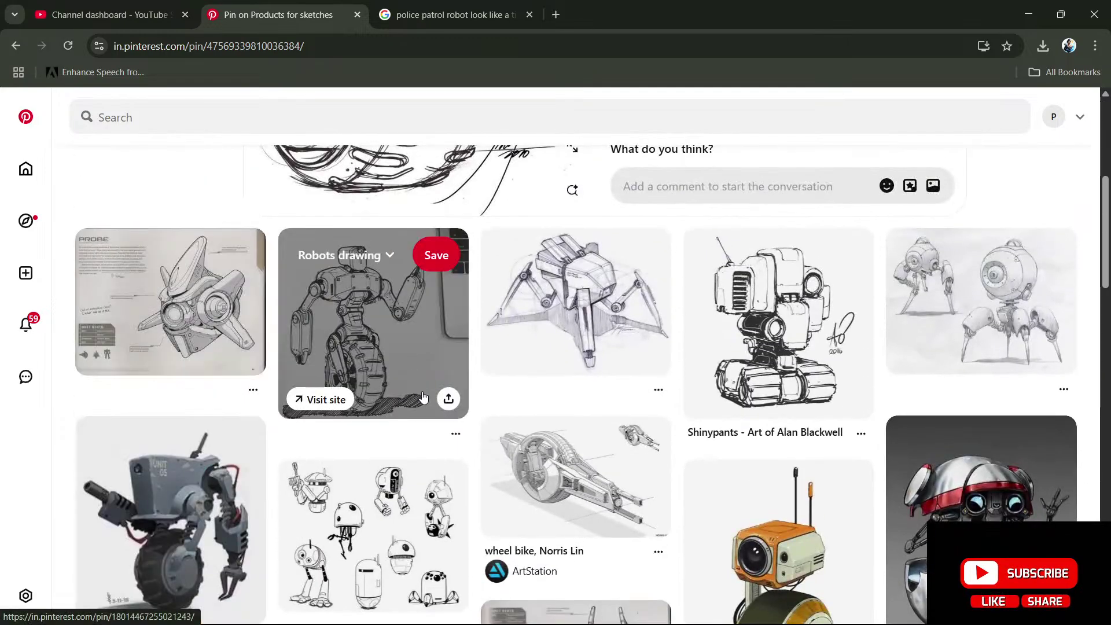
pyautogui.click(455, 435)
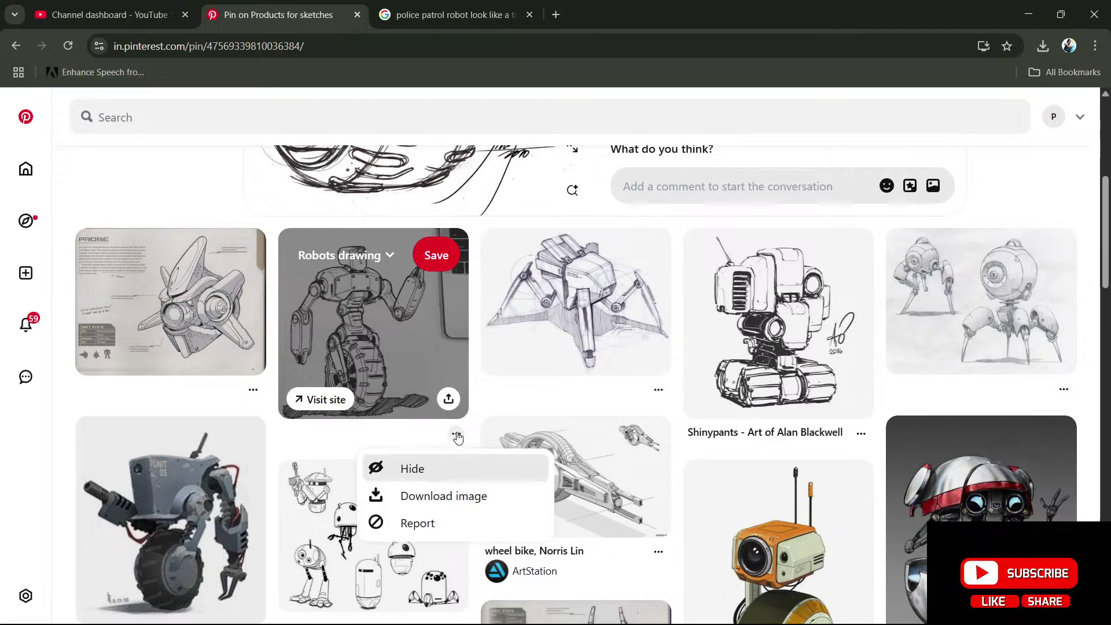
pyautogui.click(362, 339)
pyautogui.click(711, 171)
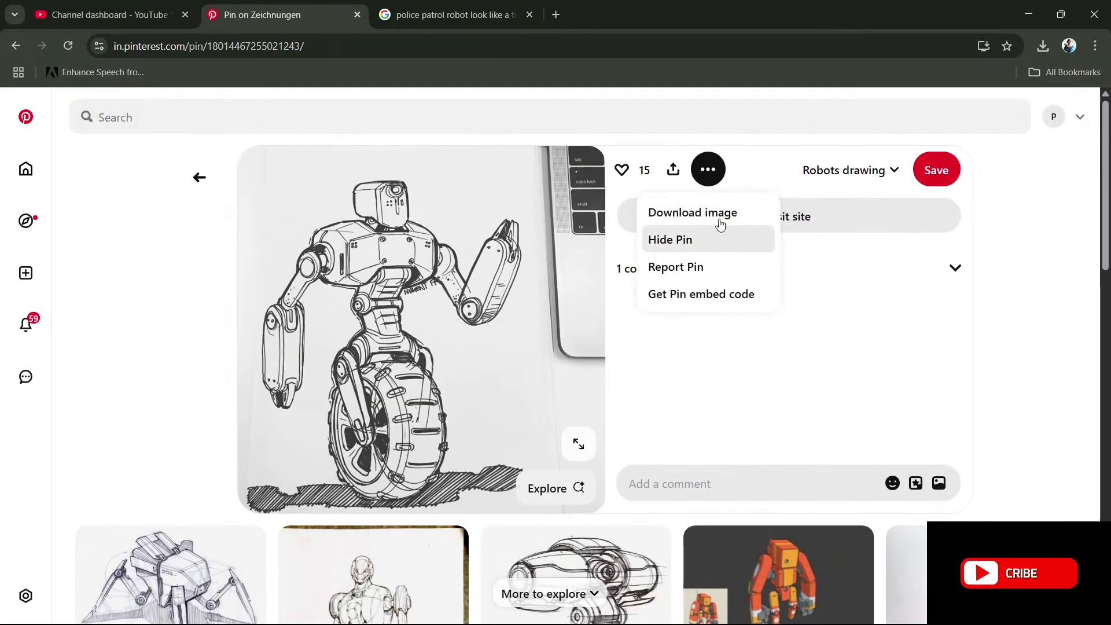
pyautogui.scroll(-5, 504, 320)
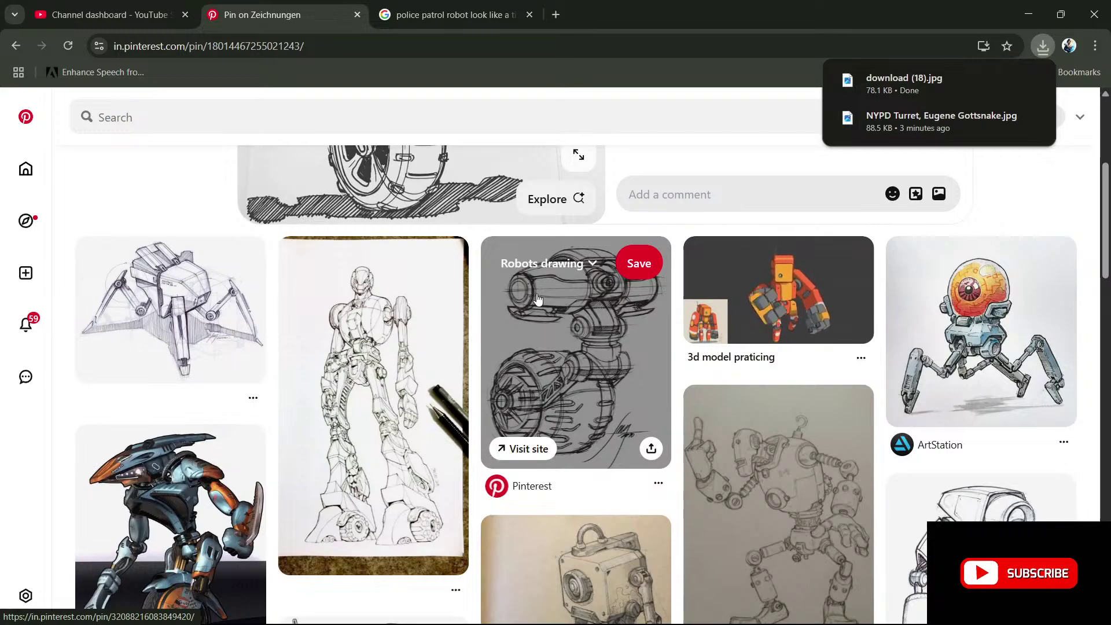
pyautogui.click(16, 45)
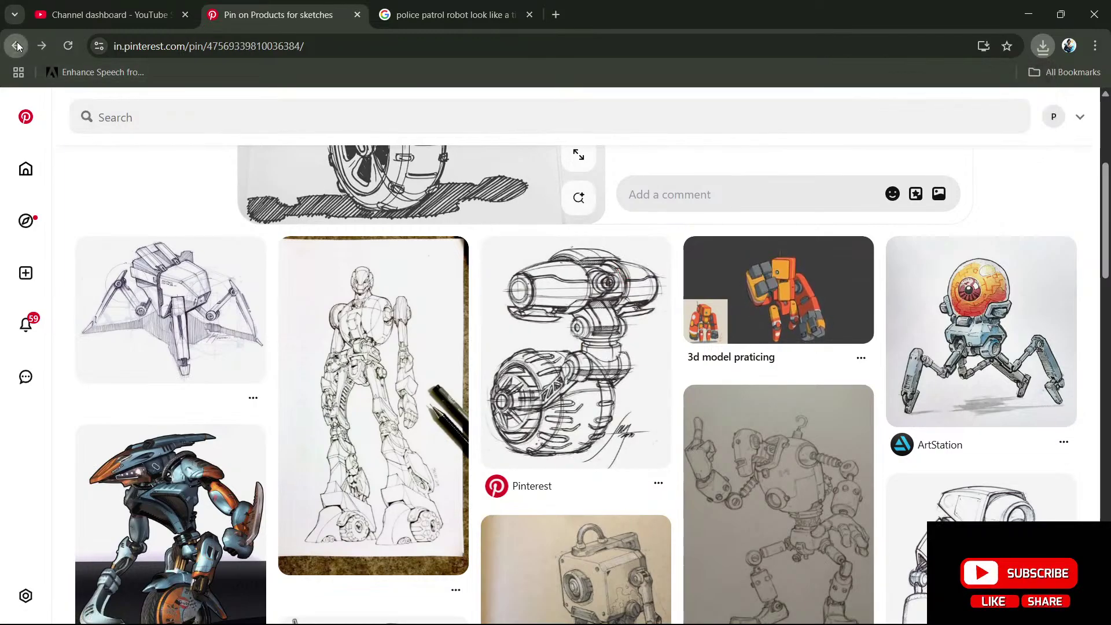
# - Examine the pins related to the chunky-tire robot sketch for wheeled or armed robot designs that could serve as references
pyautogui.scroll(-1, 452, 412)
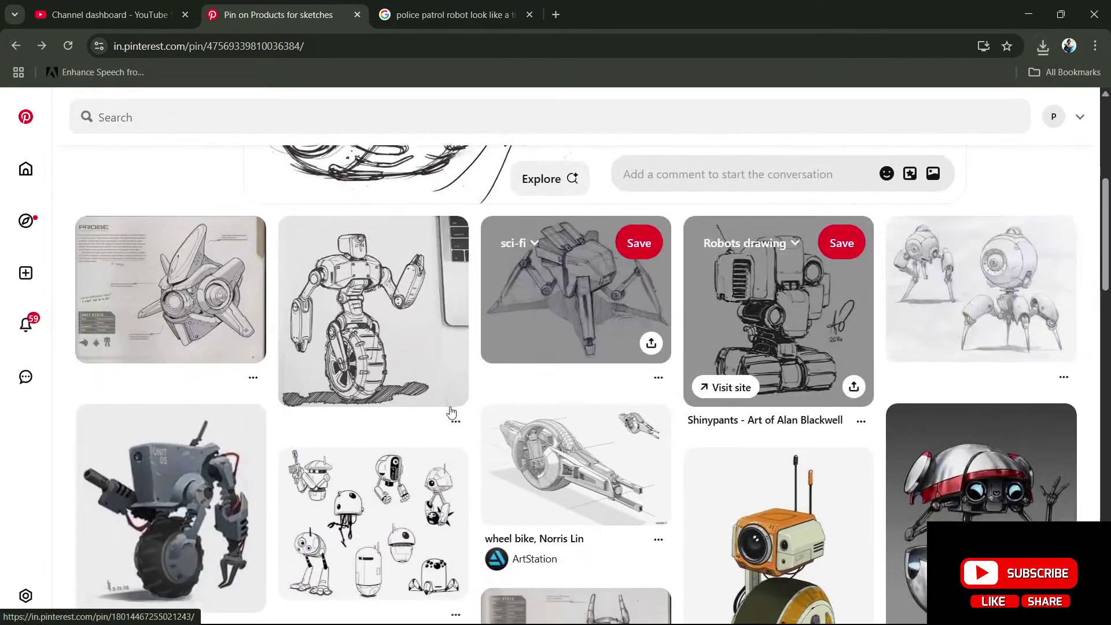
pyautogui.scroll(-5, 451, 412)
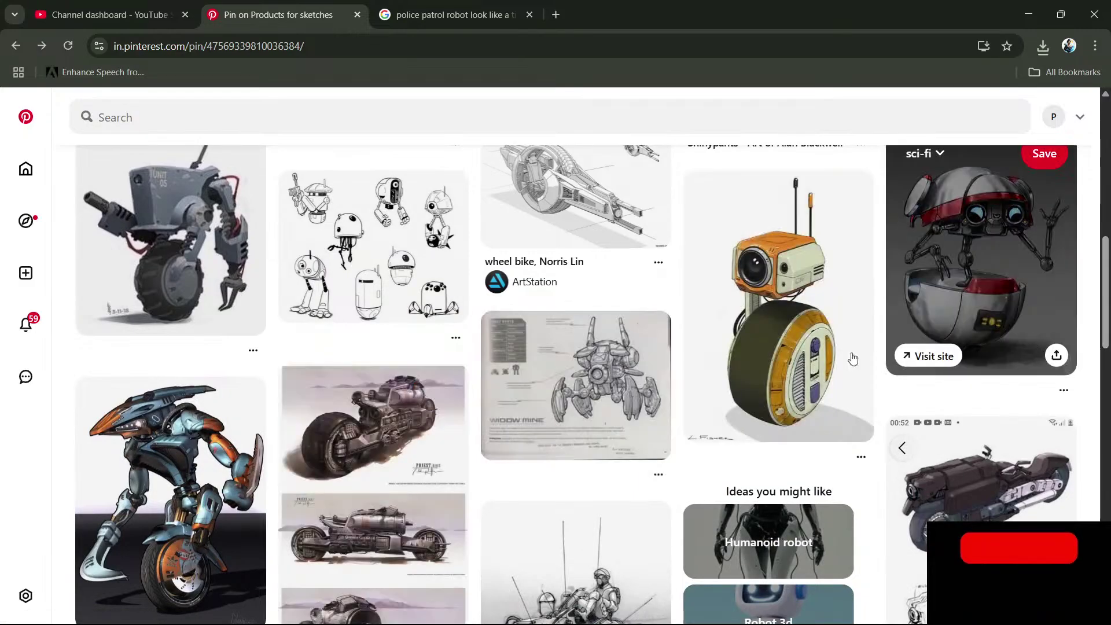
pyautogui.scroll(-3, 834, 352)
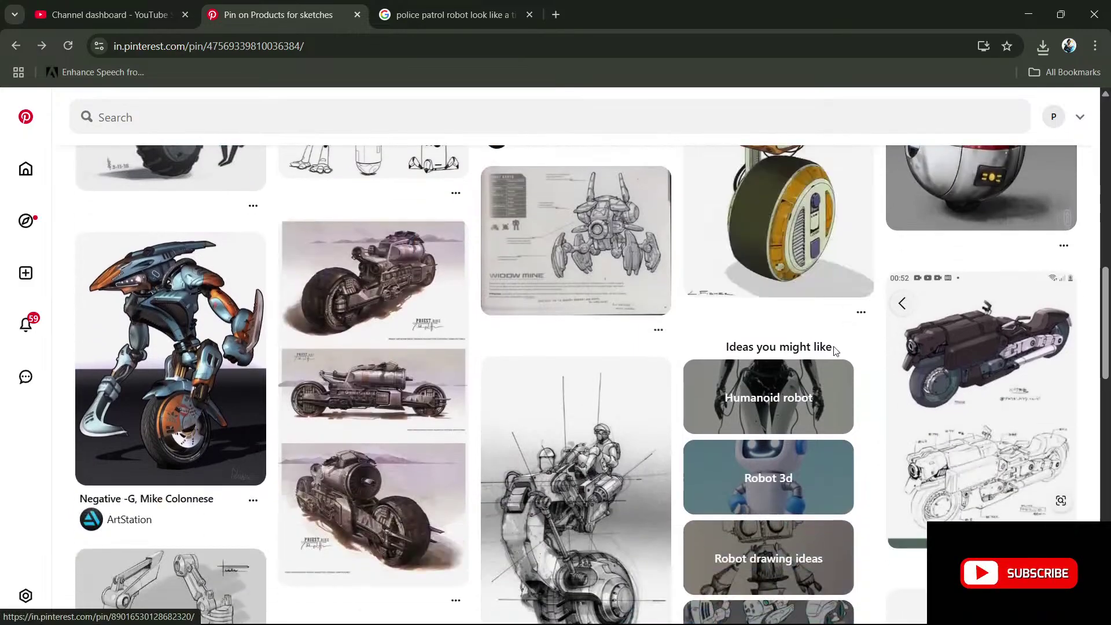
pyautogui.scroll(-12, 834, 351)
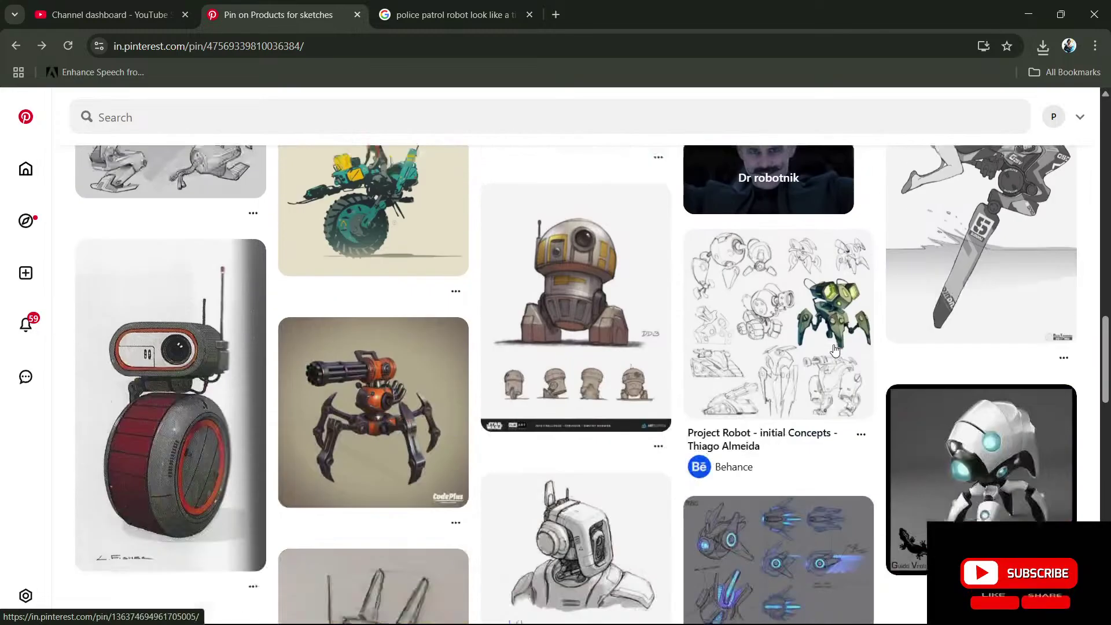
pyautogui.scroll(-7, 834, 352)
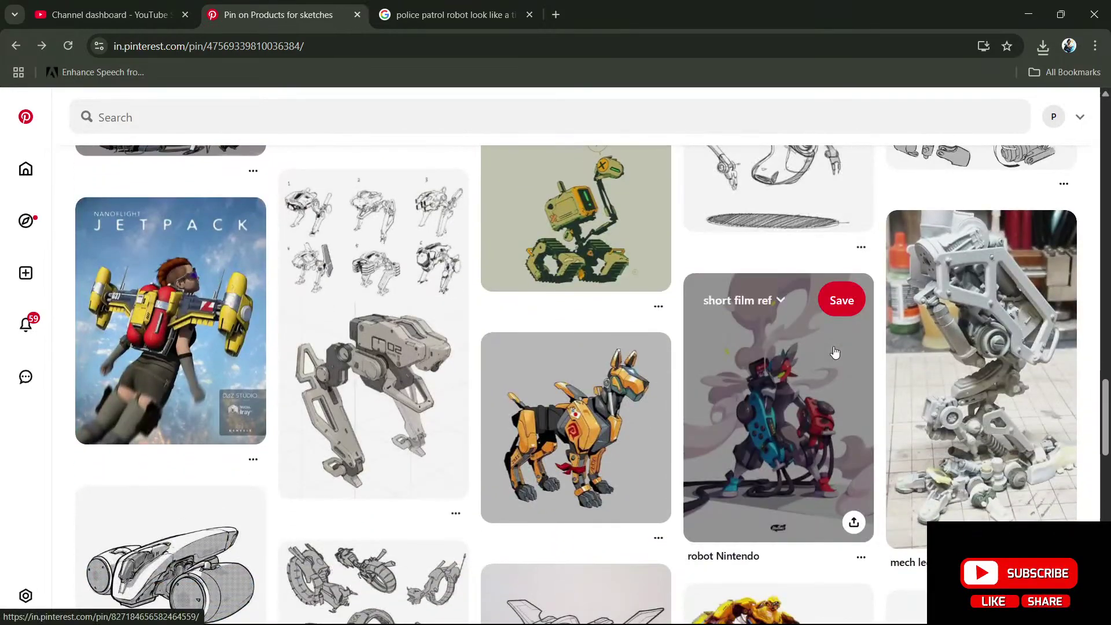
pyautogui.scroll(-8, 834, 352)
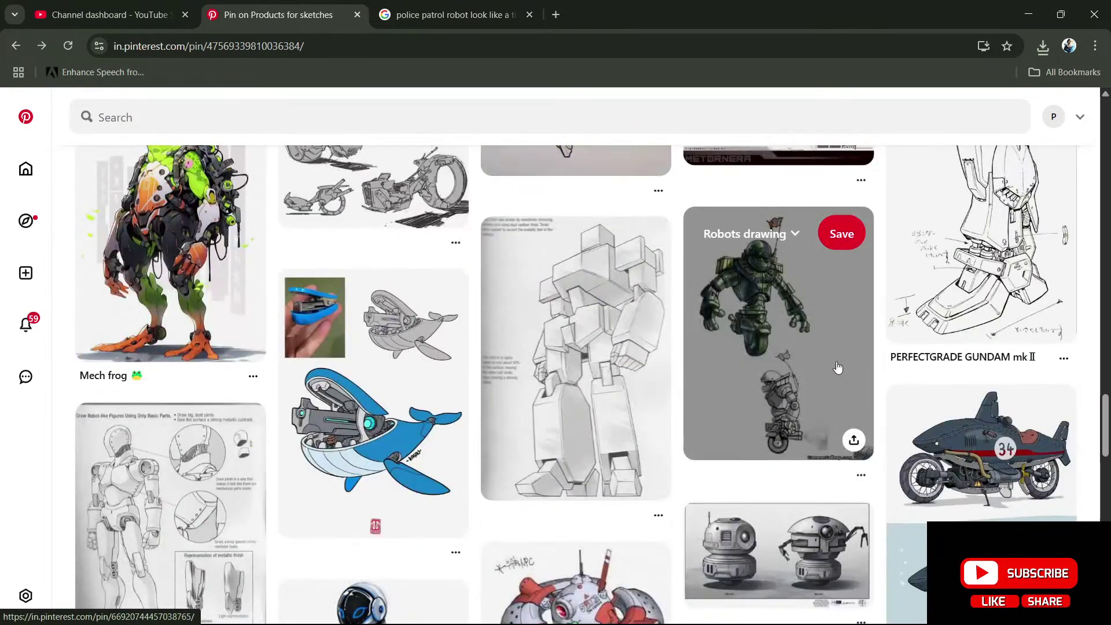
pyautogui.scroll(-10, 838, 367)
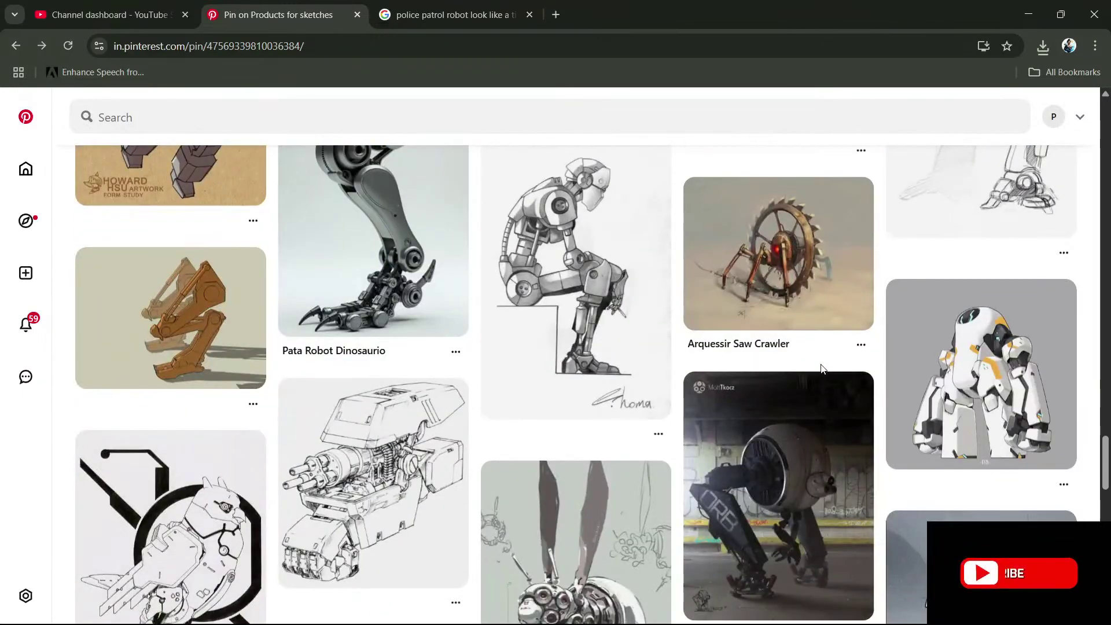
pyautogui.scroll(-5, 823, 368)
pyautogui.scroll(-6, 831, 374)
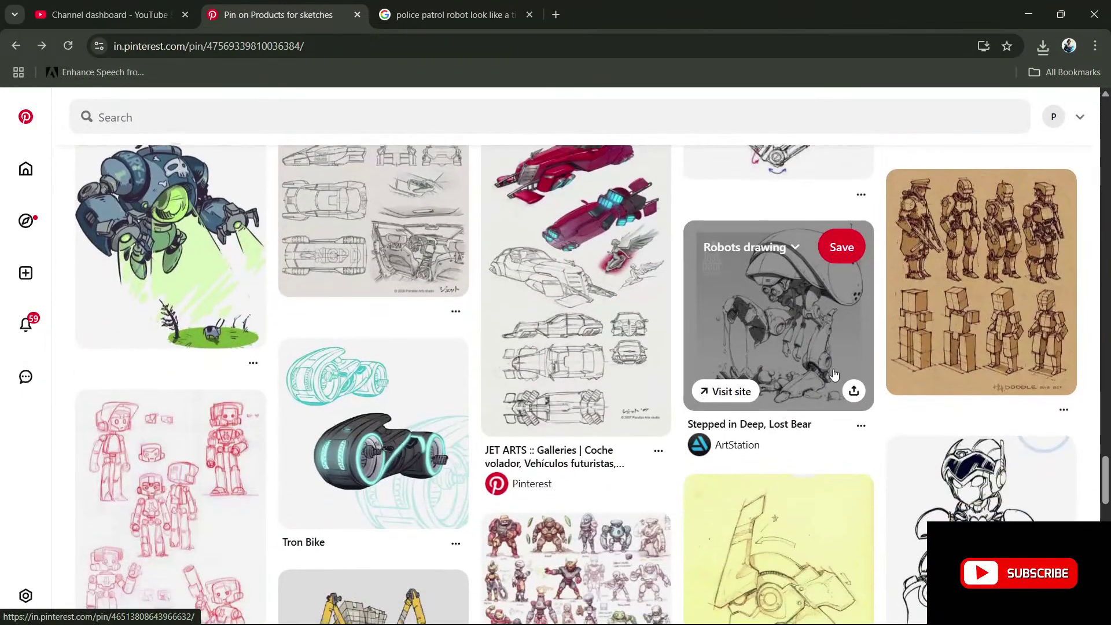
pyautogui.scroll(-20, 833, 375)
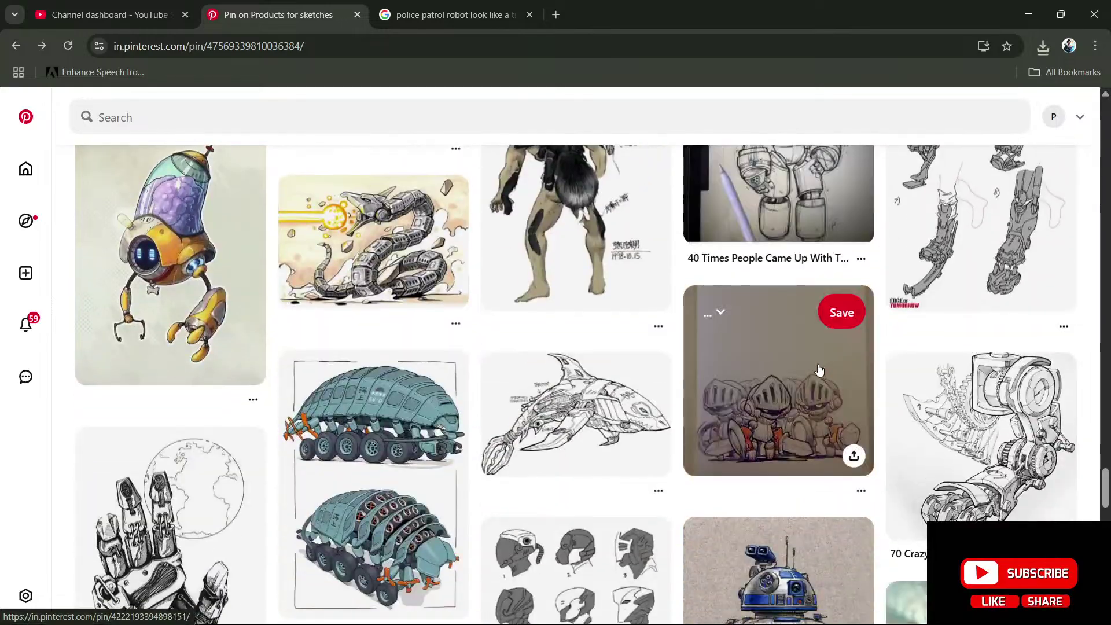
pyautogui.scroll(-20, 818, 370)
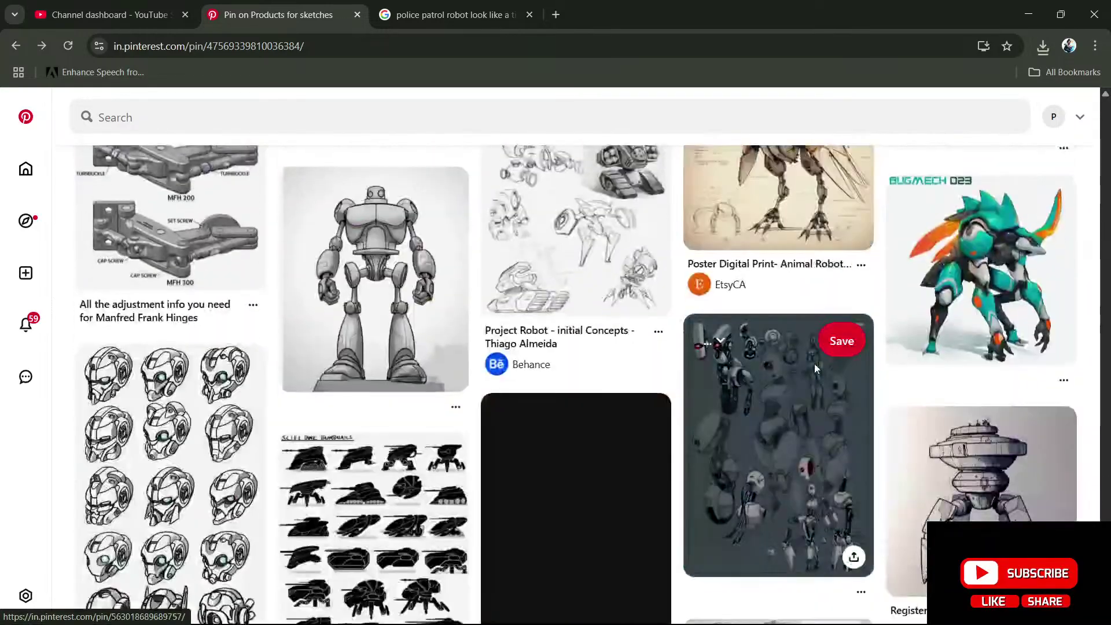
pyautogui.scroll(-20, 814, 367)
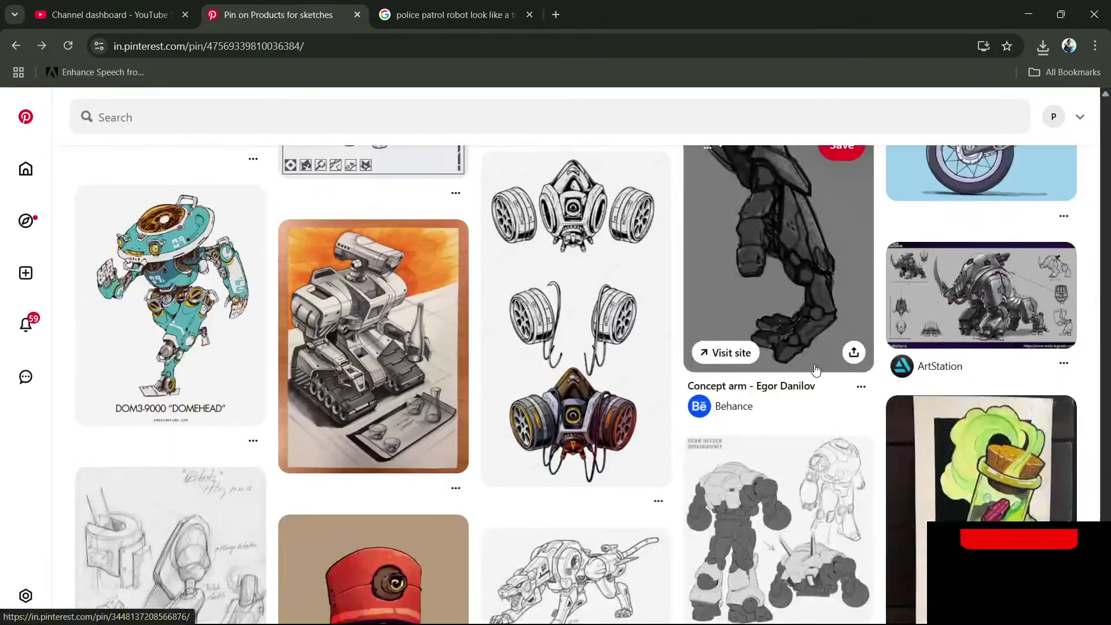
pyautogui.scroll(-15, 816, 368)
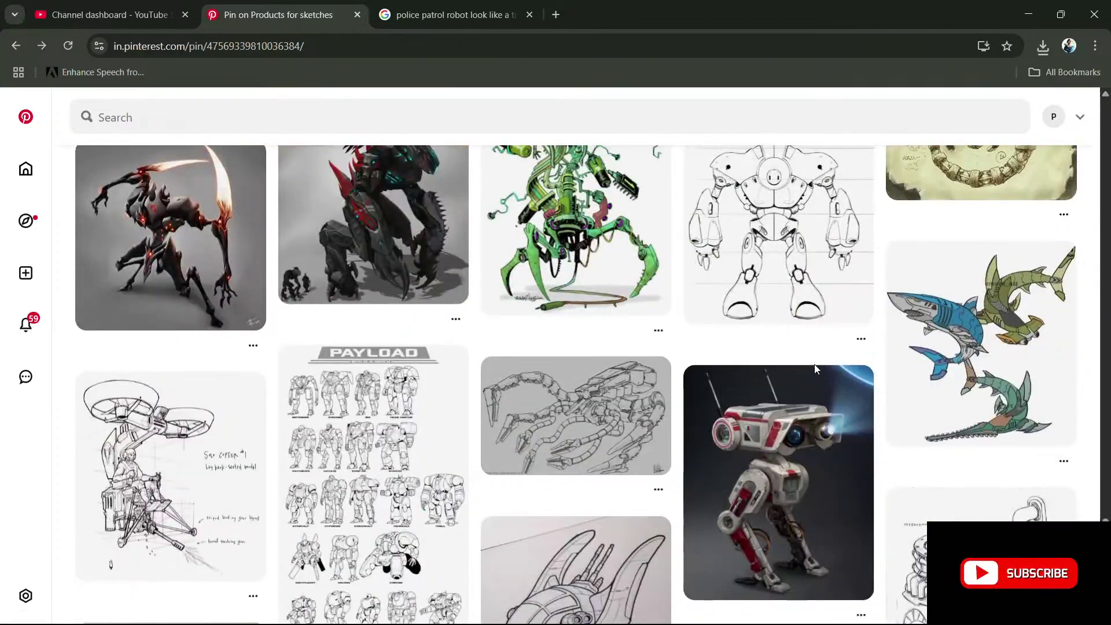
pyautogui.scroll(-20, 815, 369)
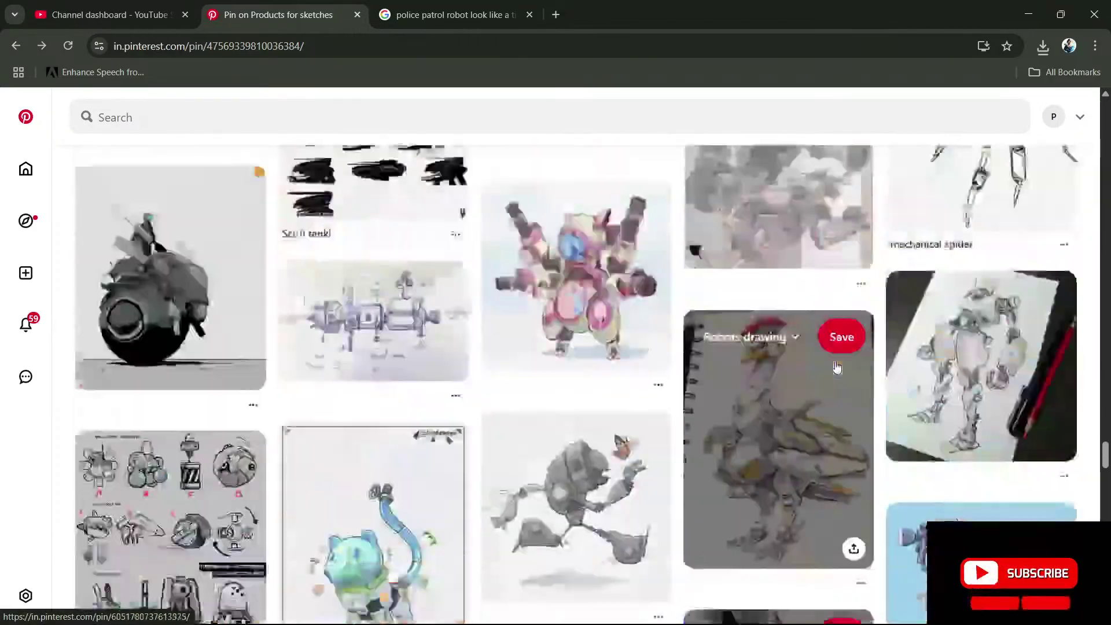
pyautogui.scroll(-20, 837, 367)
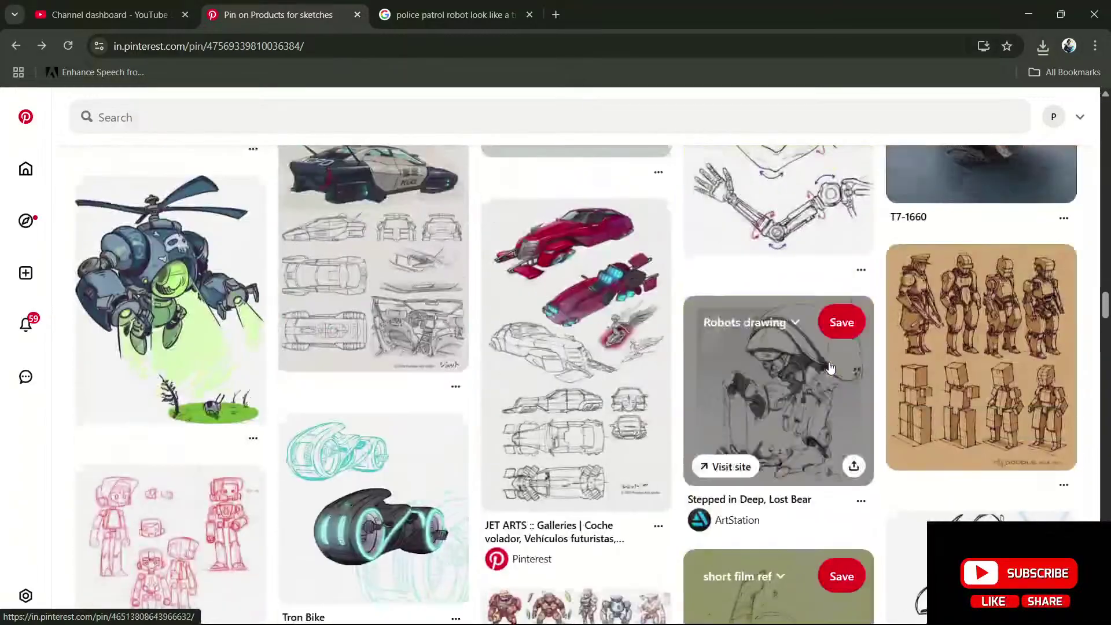
pyautogui.scroll(20, 829, 367)
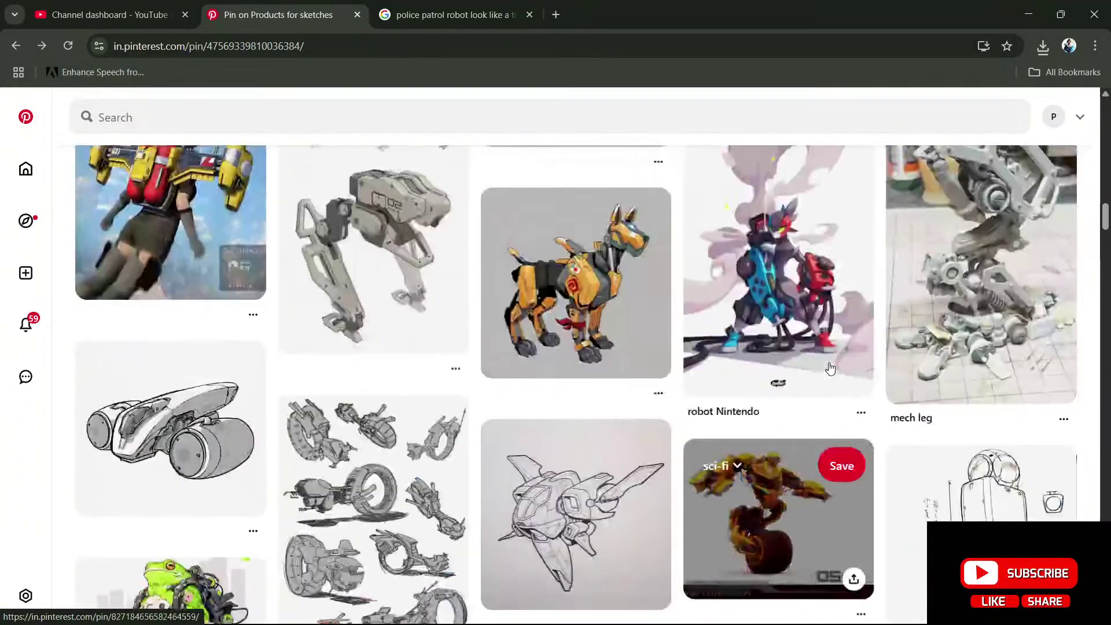
pyautogui.scroll(10, 828, 365)
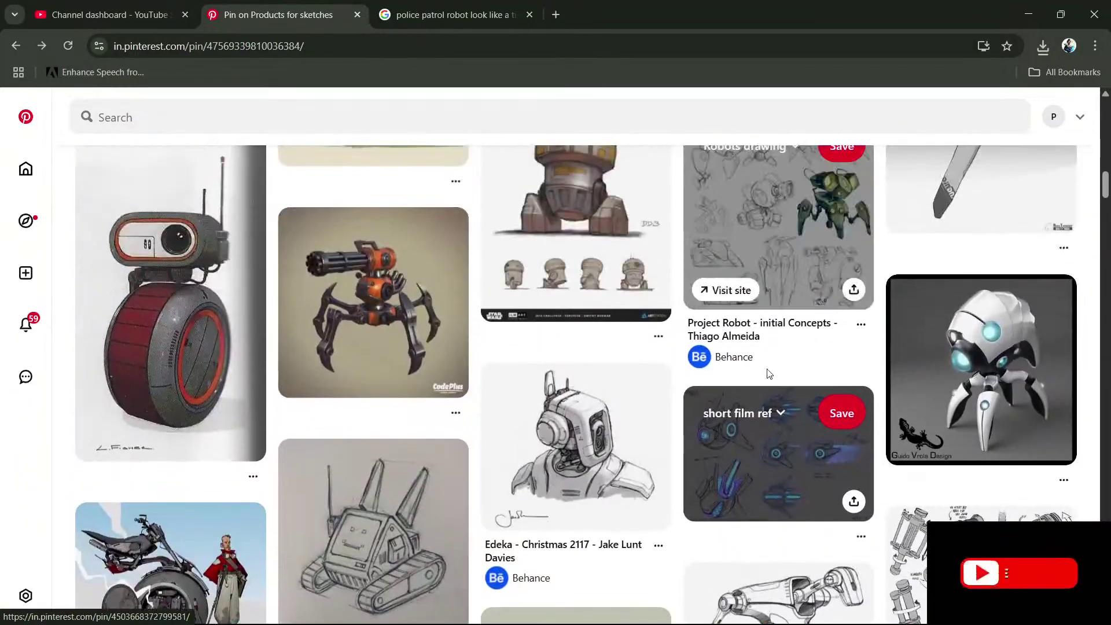
pyautogui.scroll(5, 832, 421)
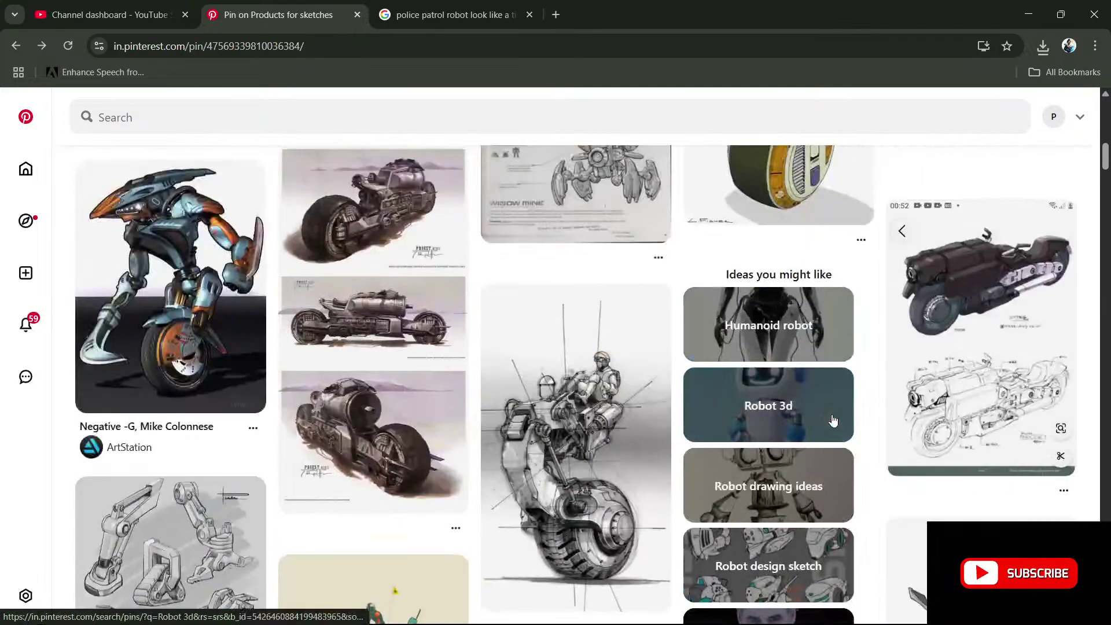
pyautogui.scroll(10, 832, 420)
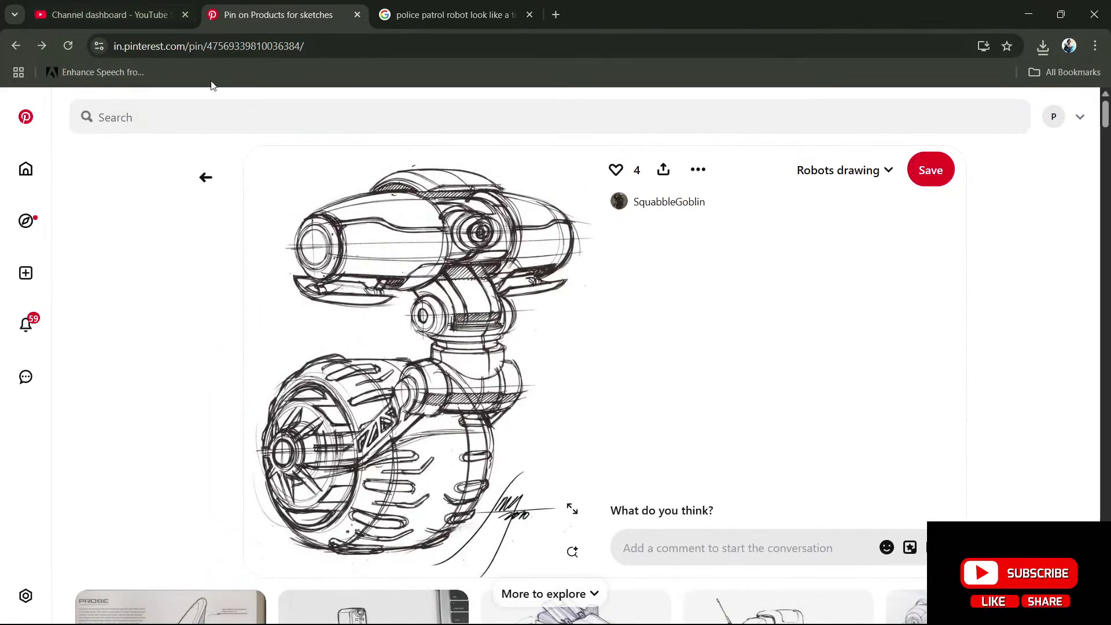
# - Search Pinterest for "robot with weaponlike gun"
pyautogui.click(160, 124)
pyautogui.write('r')
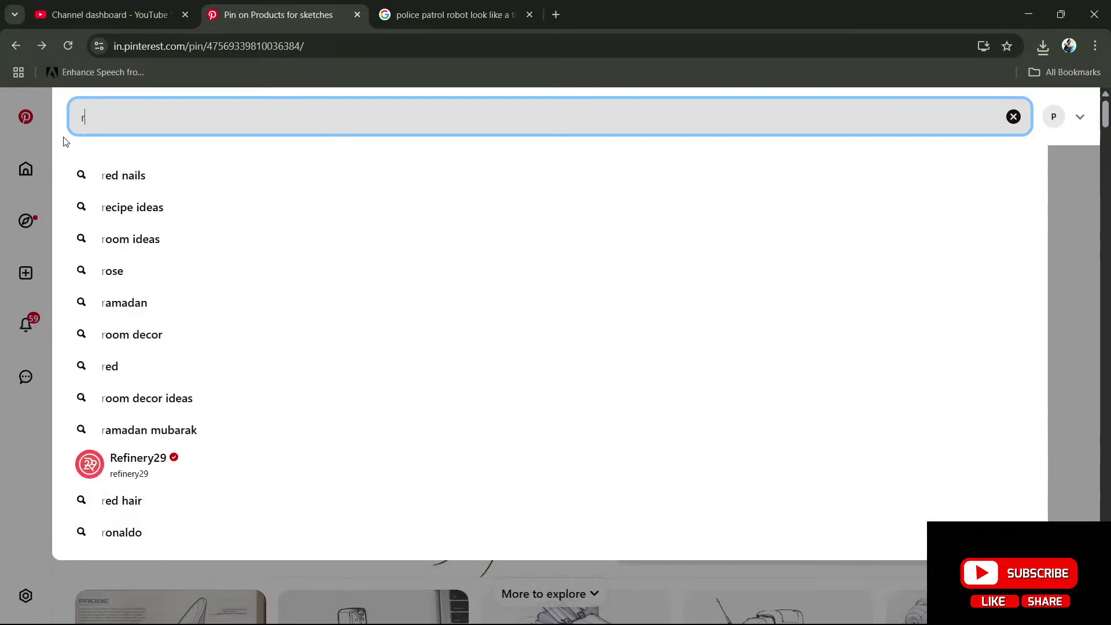
pyautogui.write('obot ')
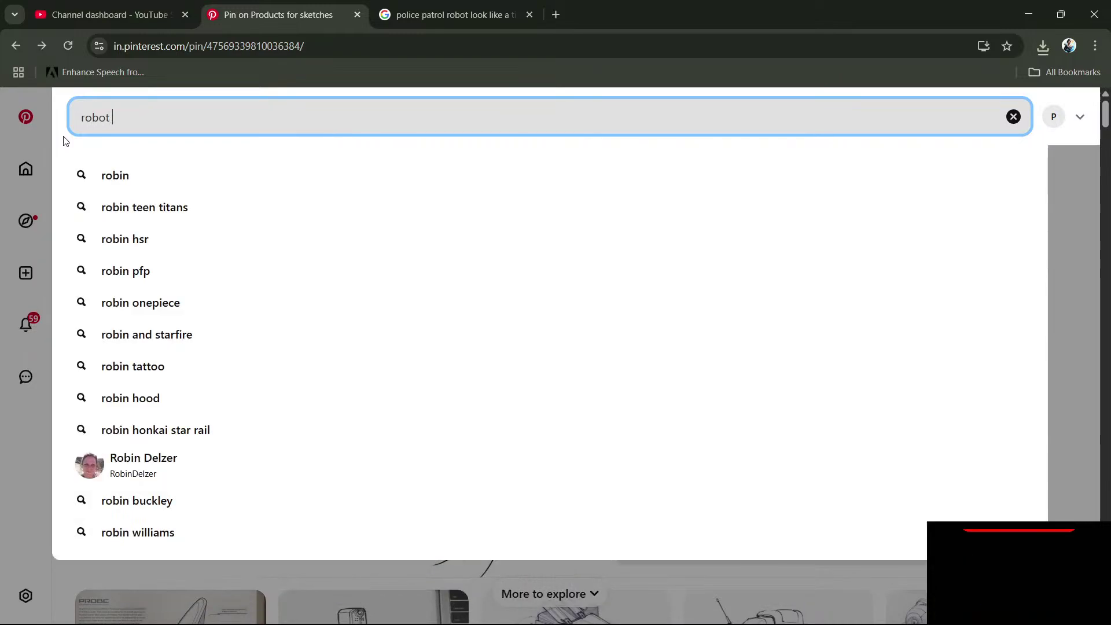
pyautogui.write('with')
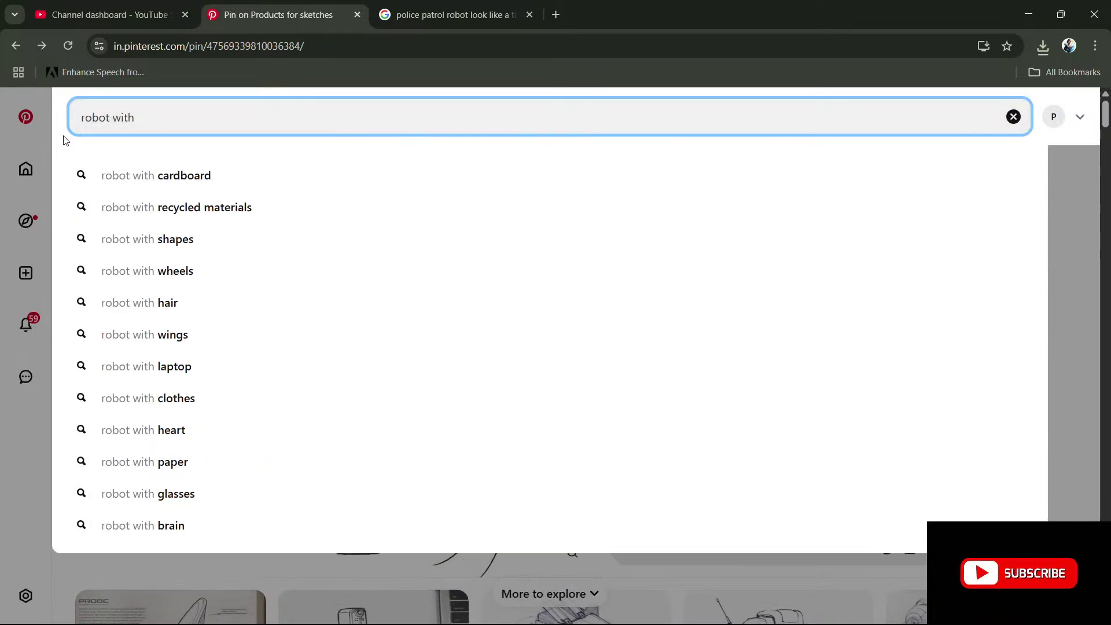
pyautogui.write(' w')
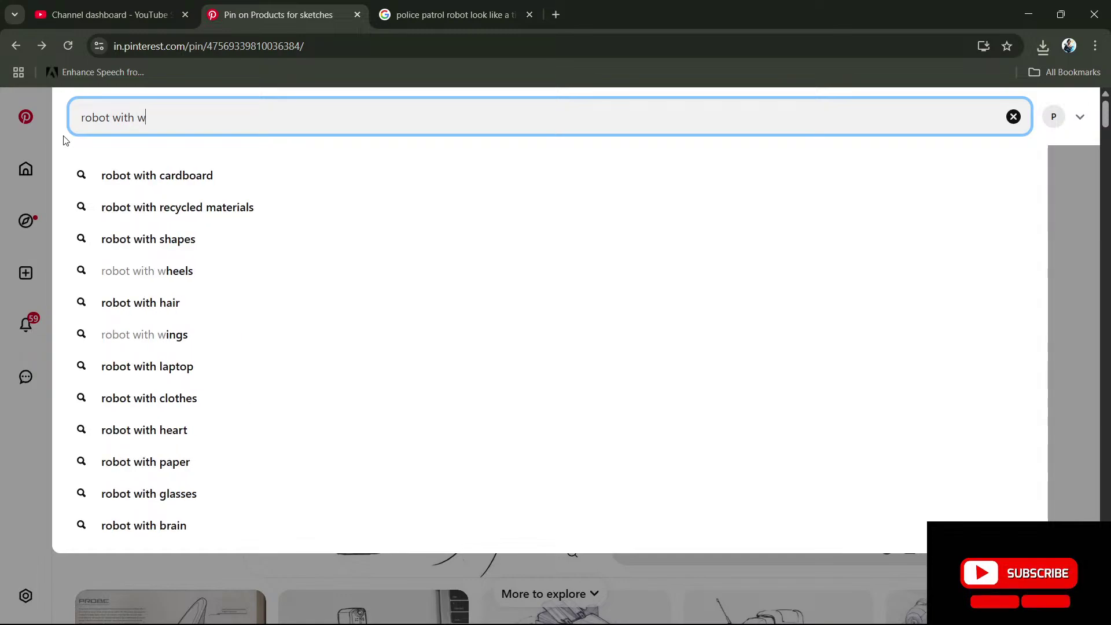
pyautogui.write('eaponlike gun')
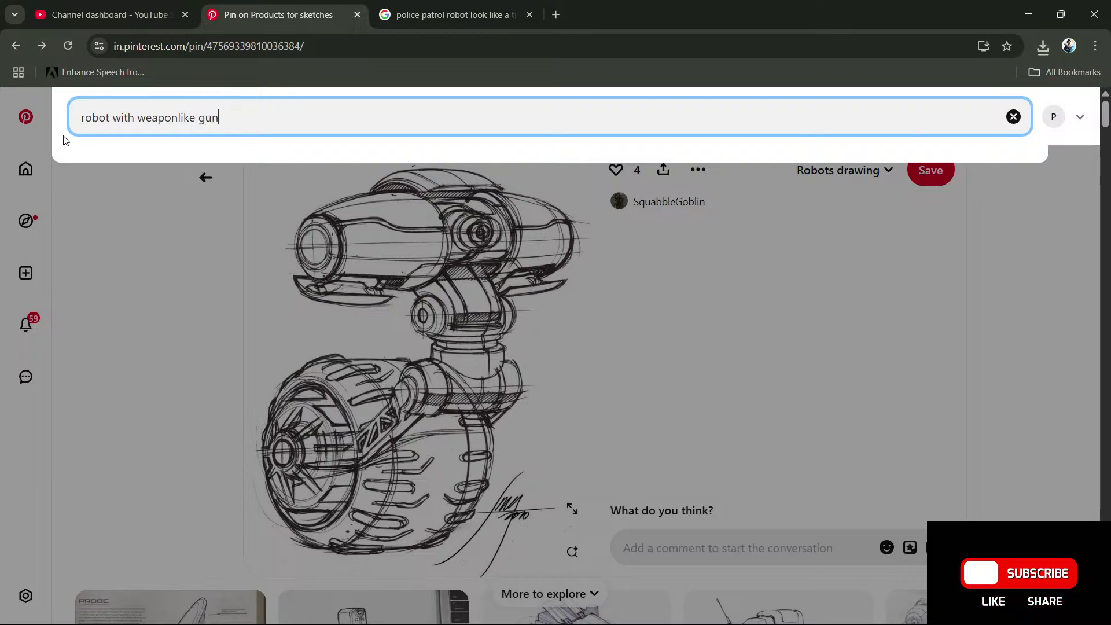
pyautogui.press('Return')
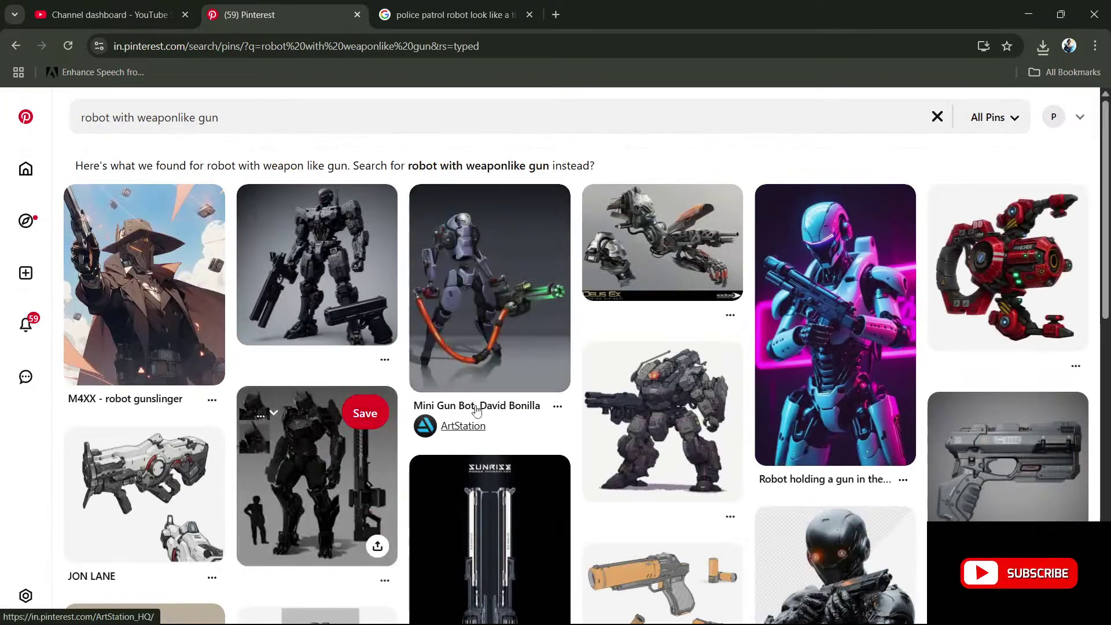
# - Look through the robot and gun concept results for weapon designs that could be mounted on the patrol bot
pyautogui.scroll(-5, 686, 408)
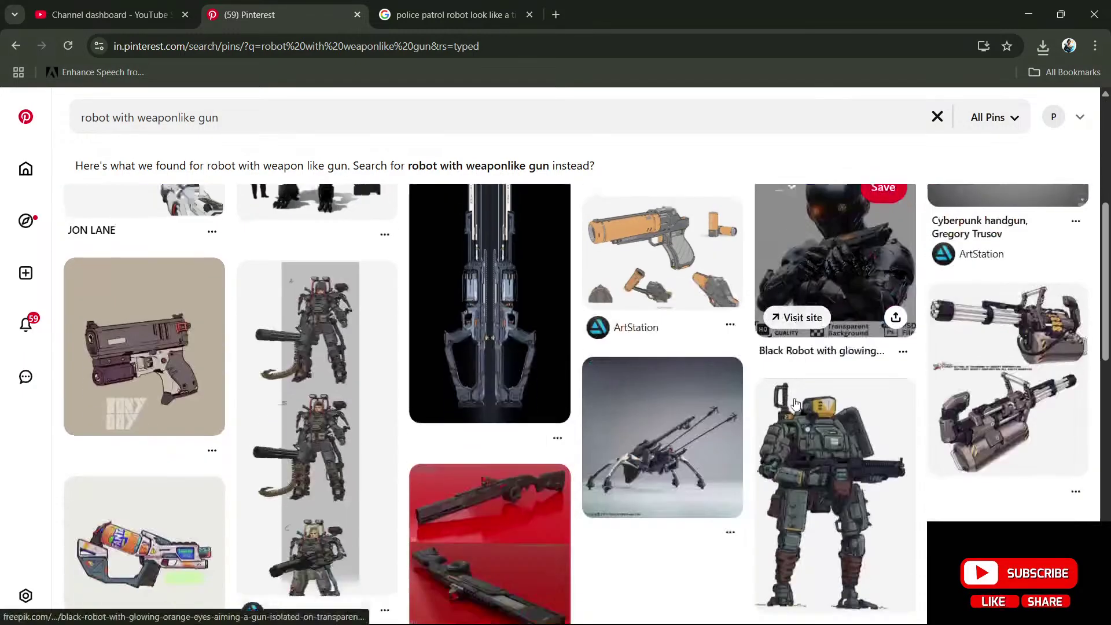
pyautogui.scroll(-6, 504, 401)
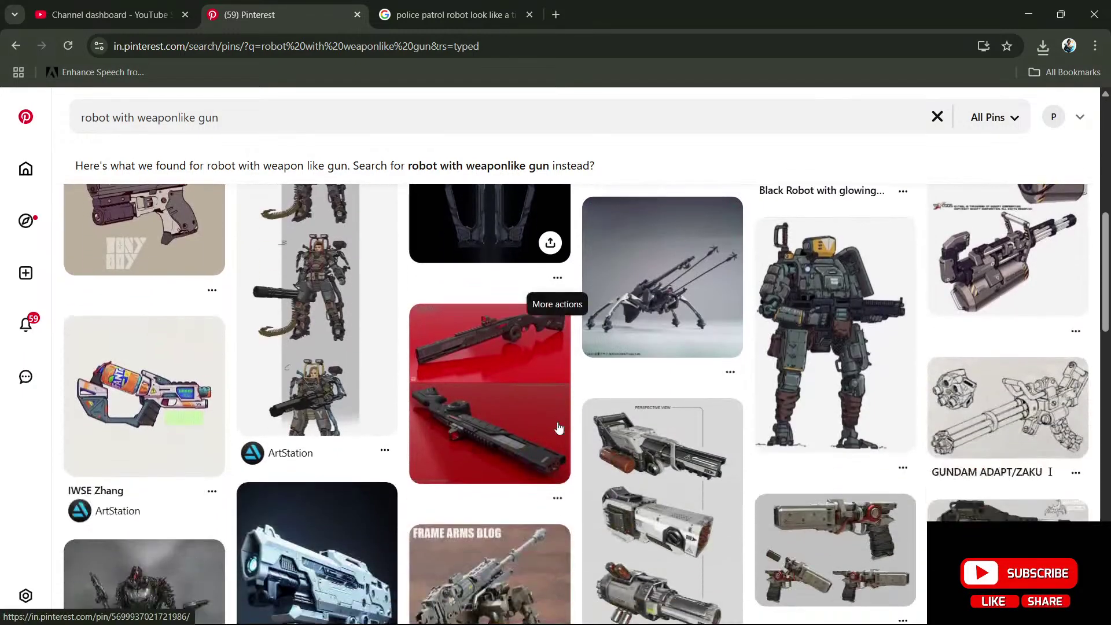
pyautogui.scroll(-5, 569, 413)
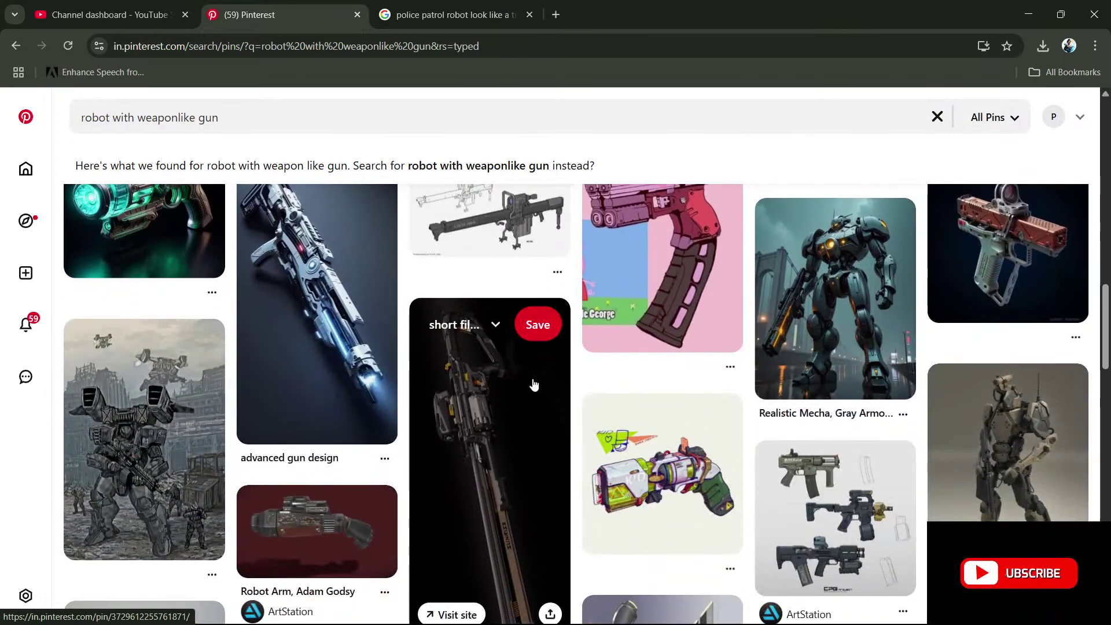
pyautogui.scroll(-5, 534, 384)
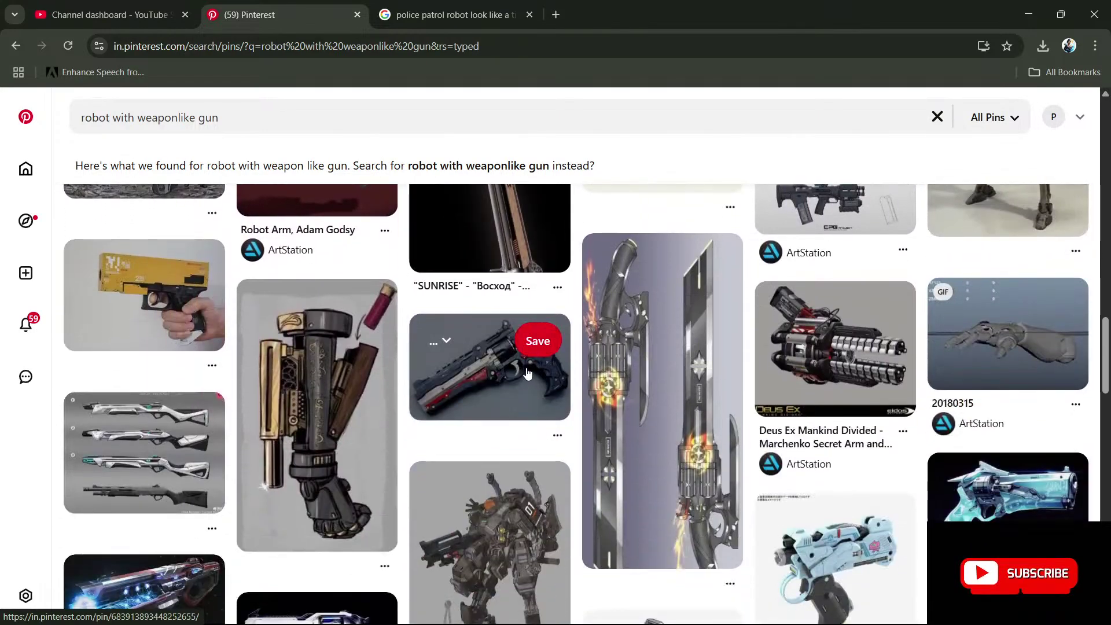
pyautogui.scroll(-4, 526, 372)
pyautogui.scroll(3, 530, 374)
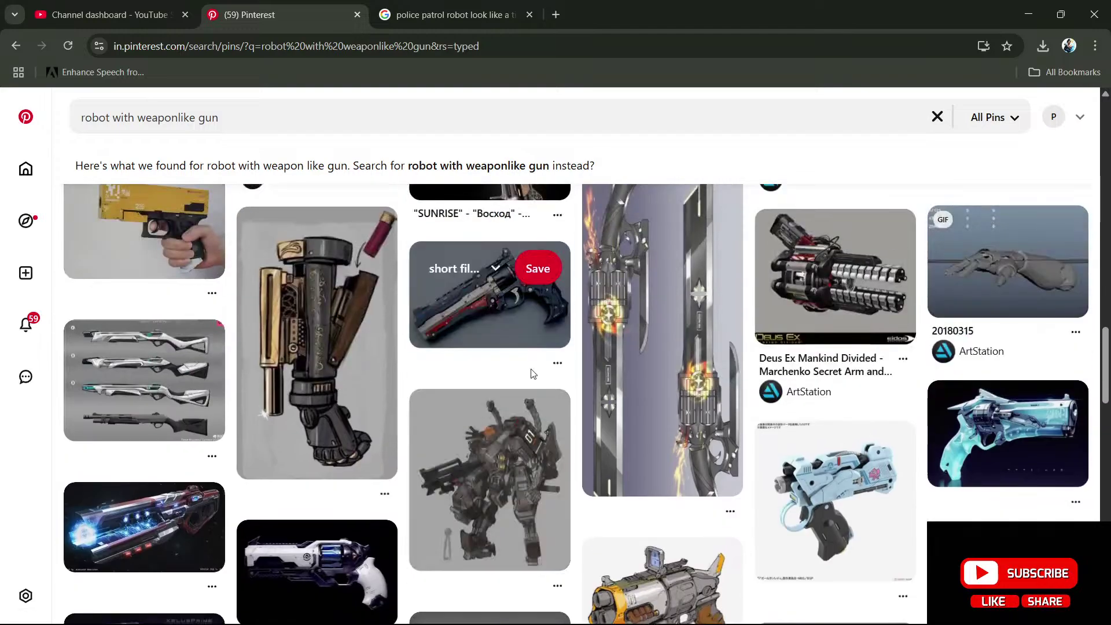
pyautogui.scroll(-4, 533, 373)
pyautogui.scroll(-4, 537, 368)
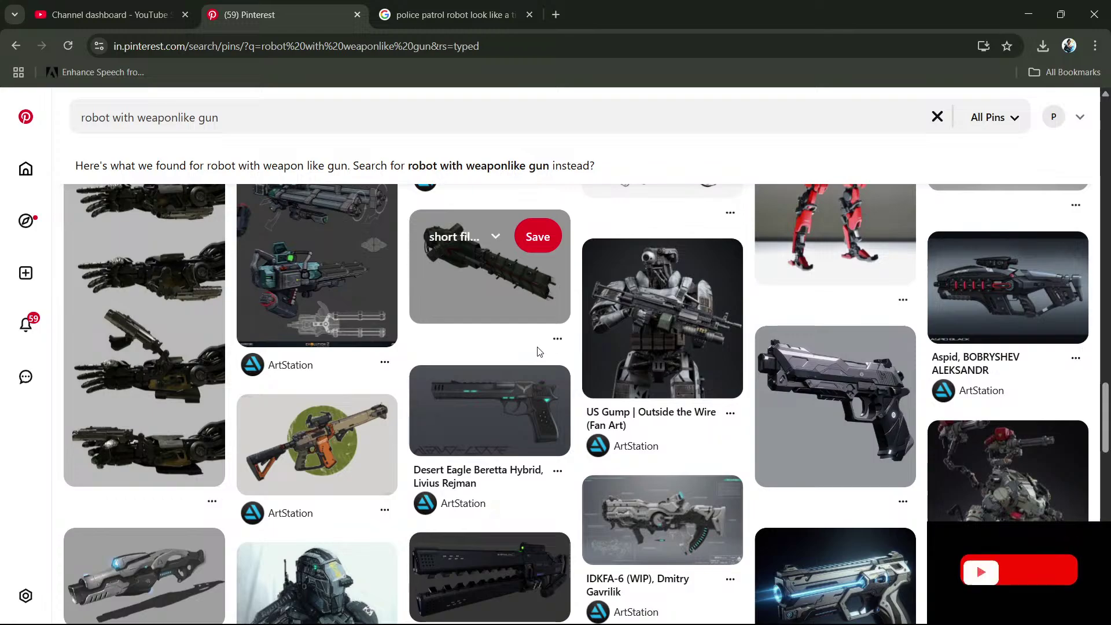
pyautogui.scroll(-10, 537, 350)
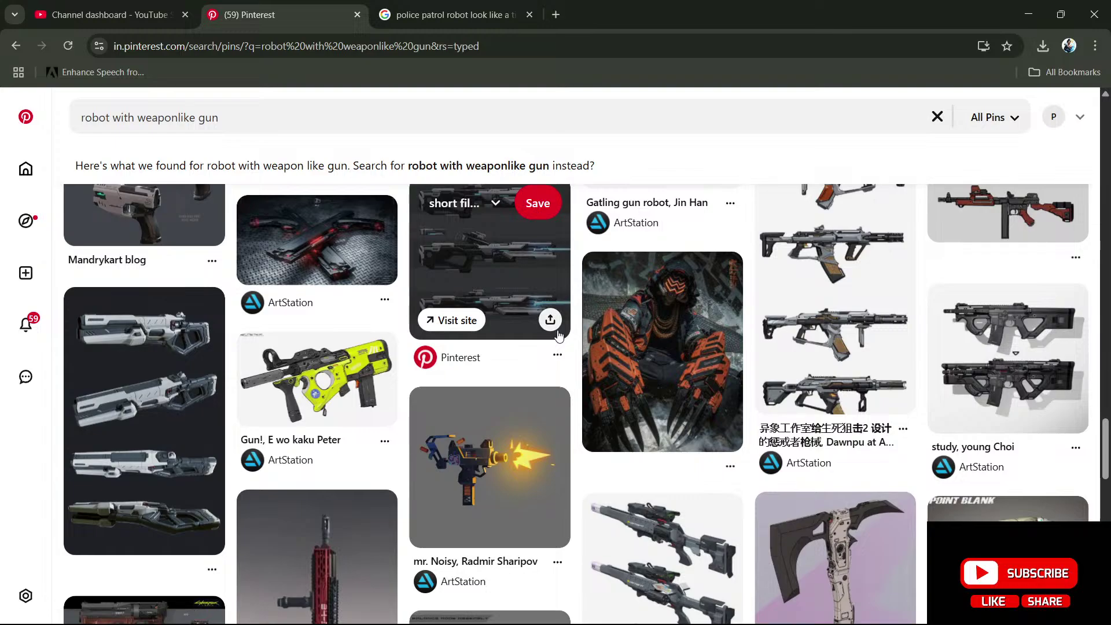
pyautogui.scroll(-4, 559, 335)
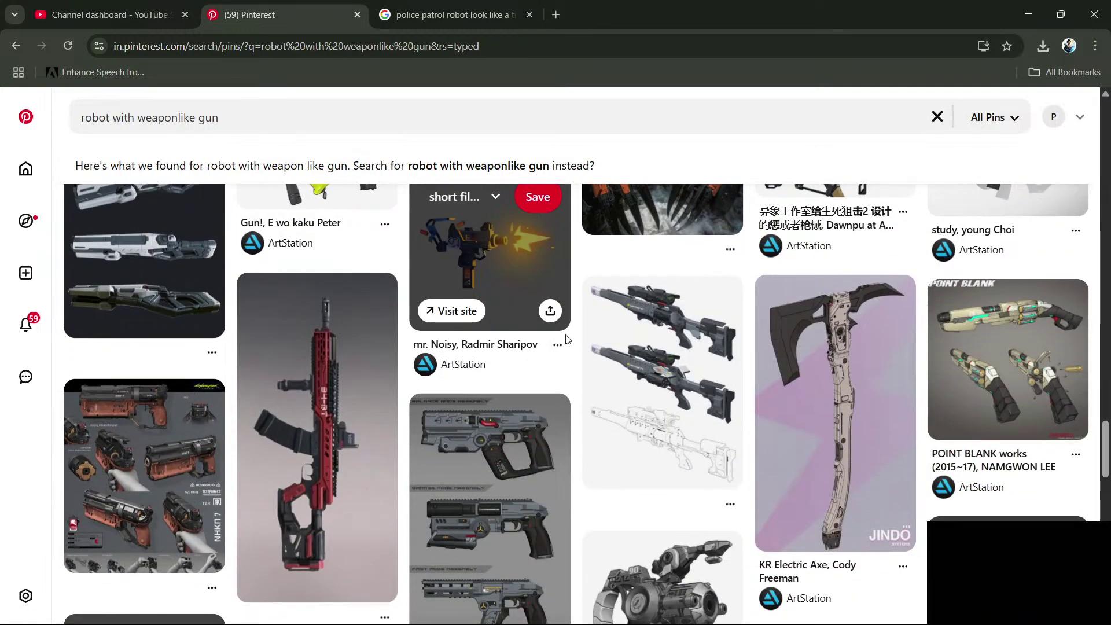
# - Download the image of the red-and-black assault rifle, and view its pin once more before returning to the search results
pyautogui.click(334, 433)
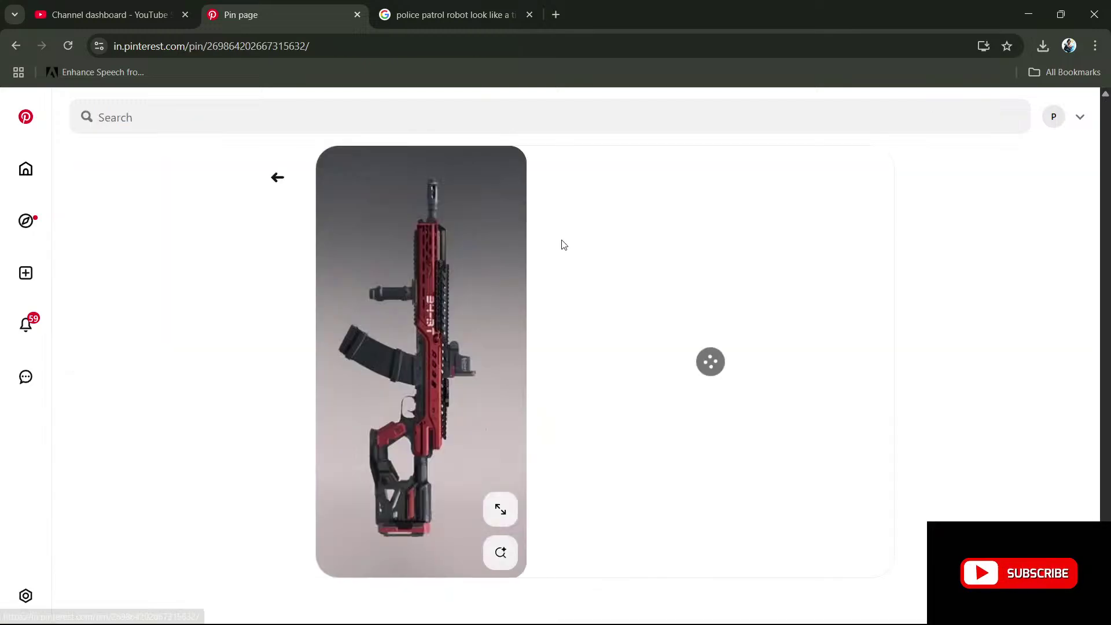
pyautogui.click(619, 168)
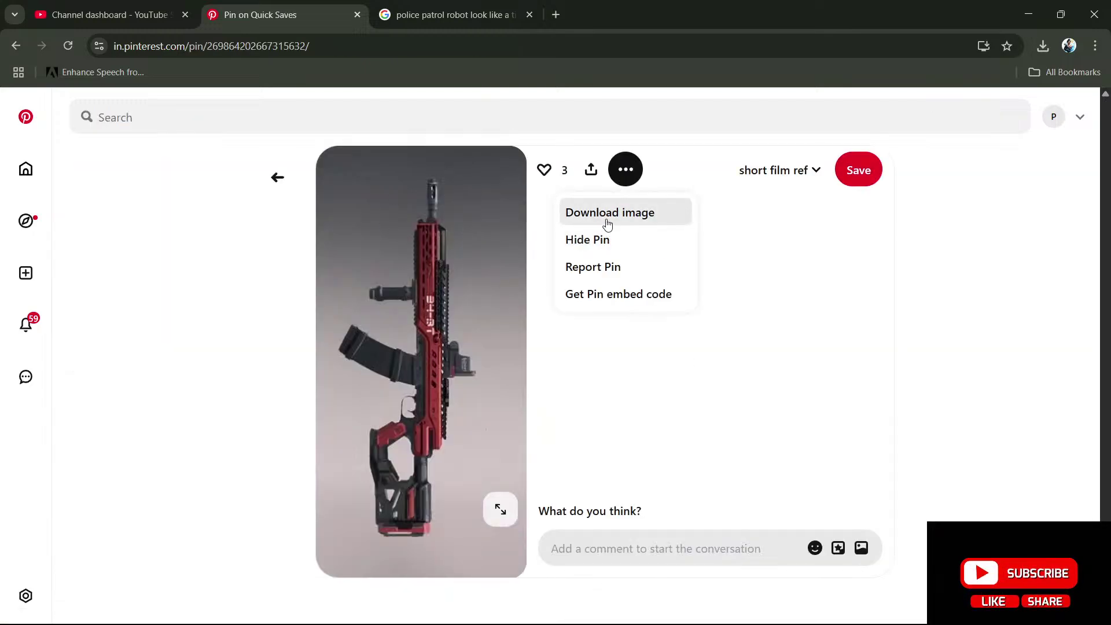
pyautogui.click(608, 214)
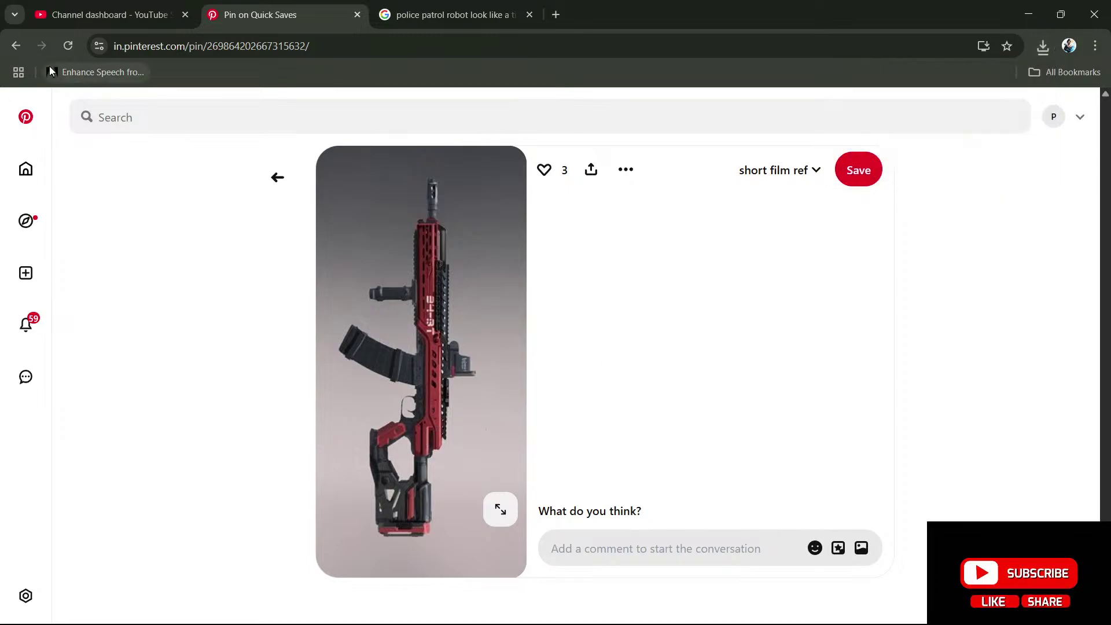
pyautogui.click(10, 49)
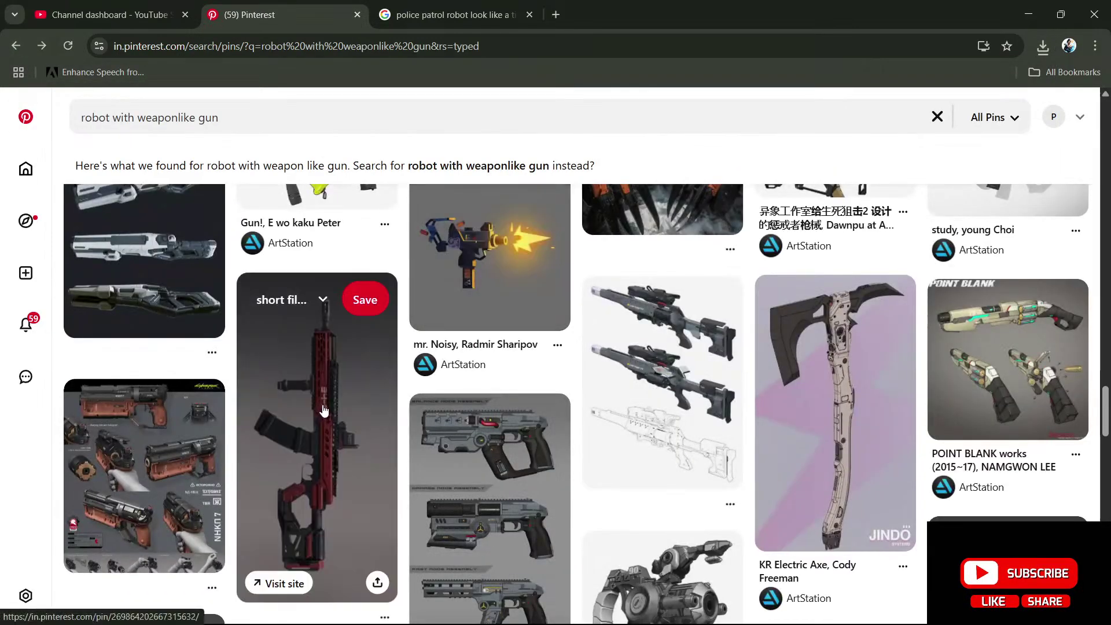
pyautogui.click(341, 419)
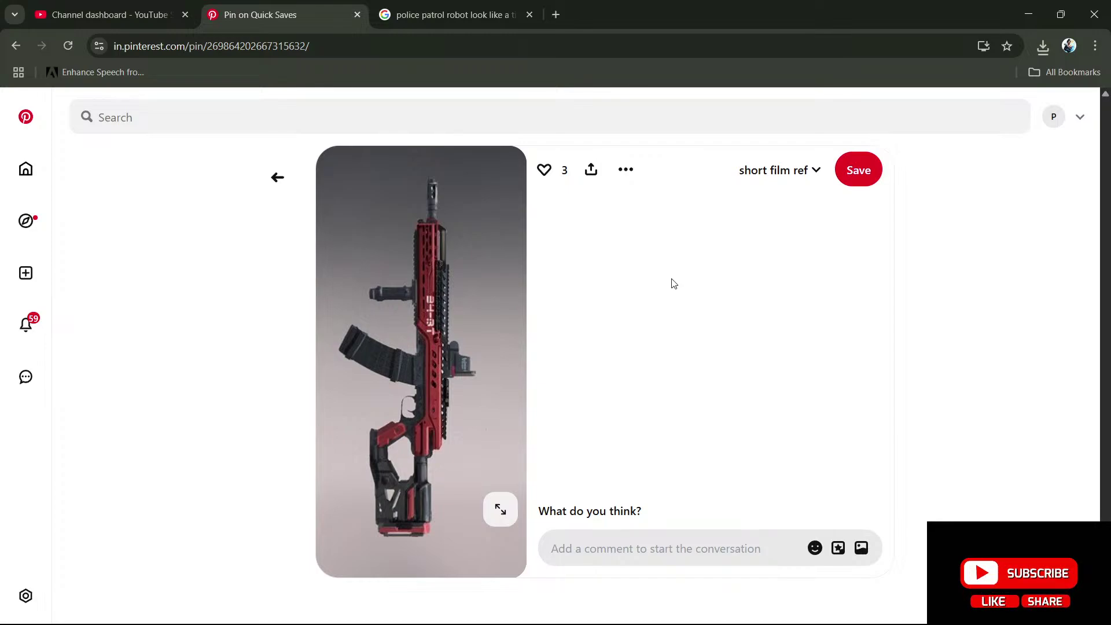
pyautogui.click(16, 46)
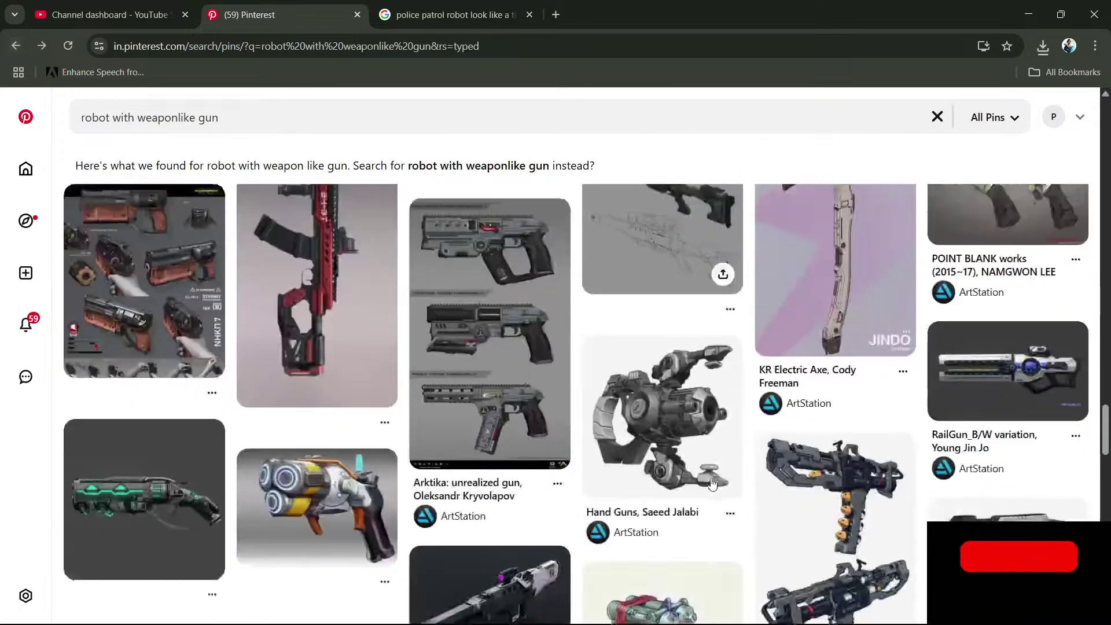
# - Look further through the gun results and open the pin charting ballistic and positron weapons
pyautogui.scroll(-4, 705, 479)
pyautogui.scroll(-6, 707, 478)
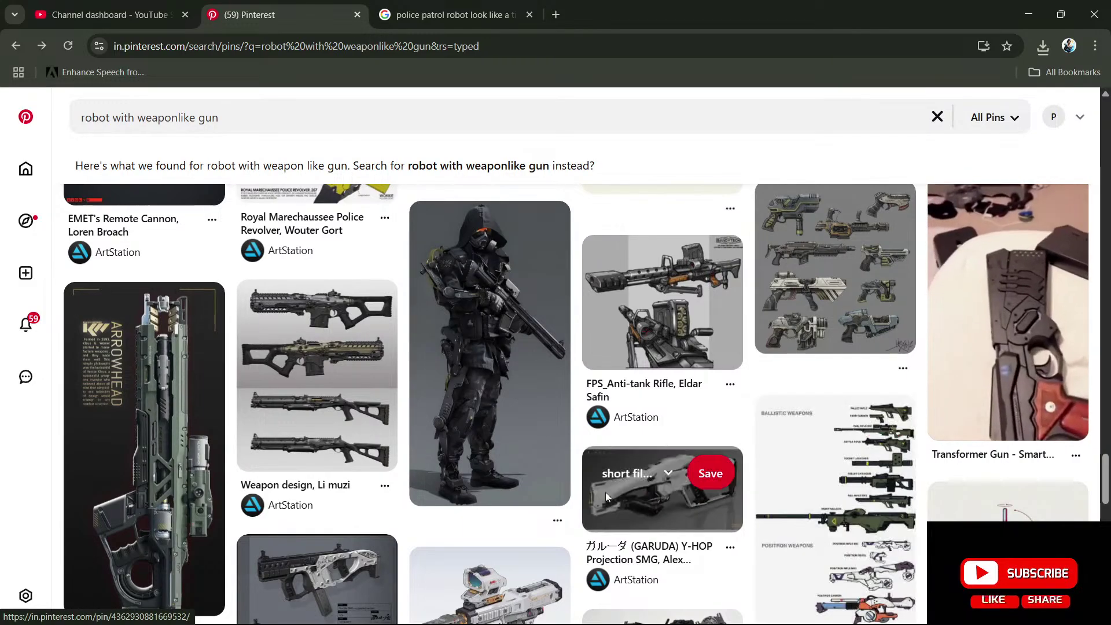
pyautogui.click(844, 496)
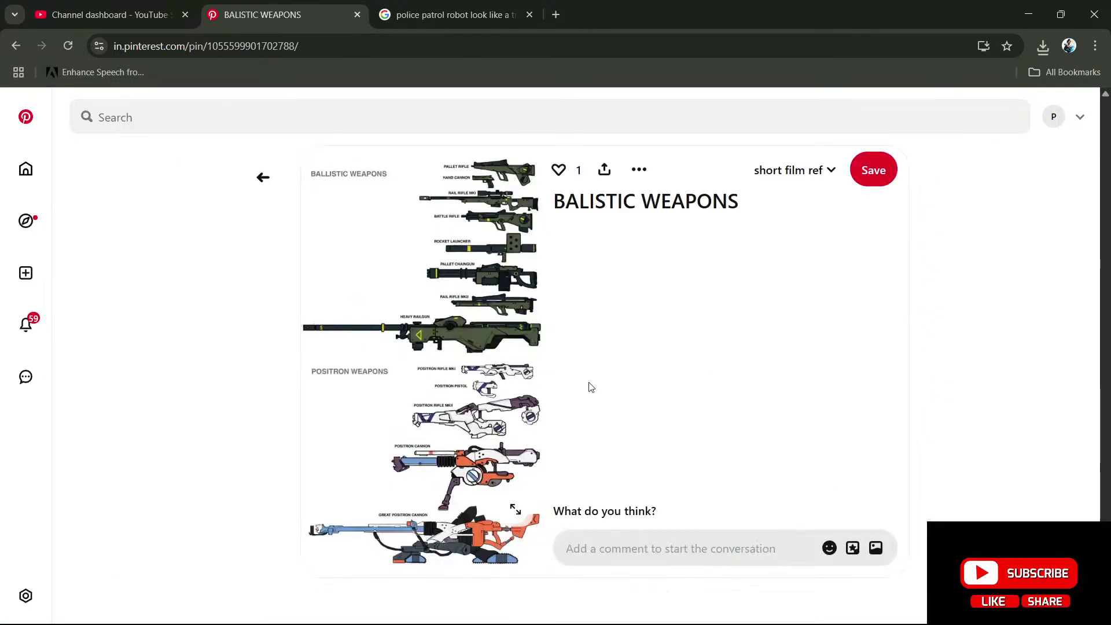
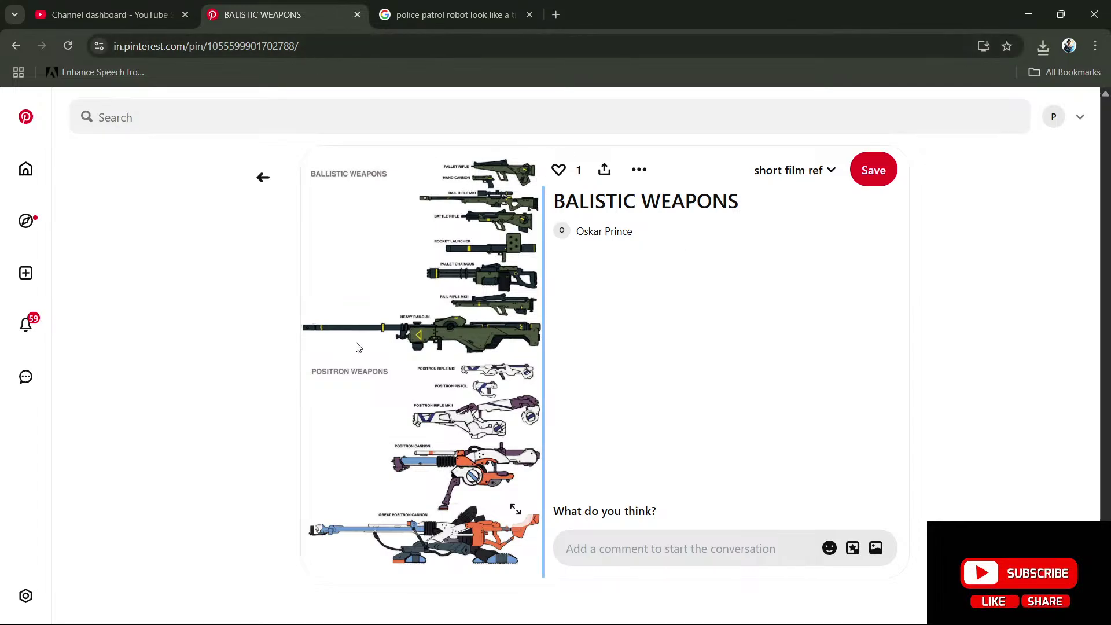
# - Copy the address of the ballistic weapons pin and open it in a new browser tab
pyautogui.click(341, 46)
pyautogui.hotkey('ctrl', 'c')
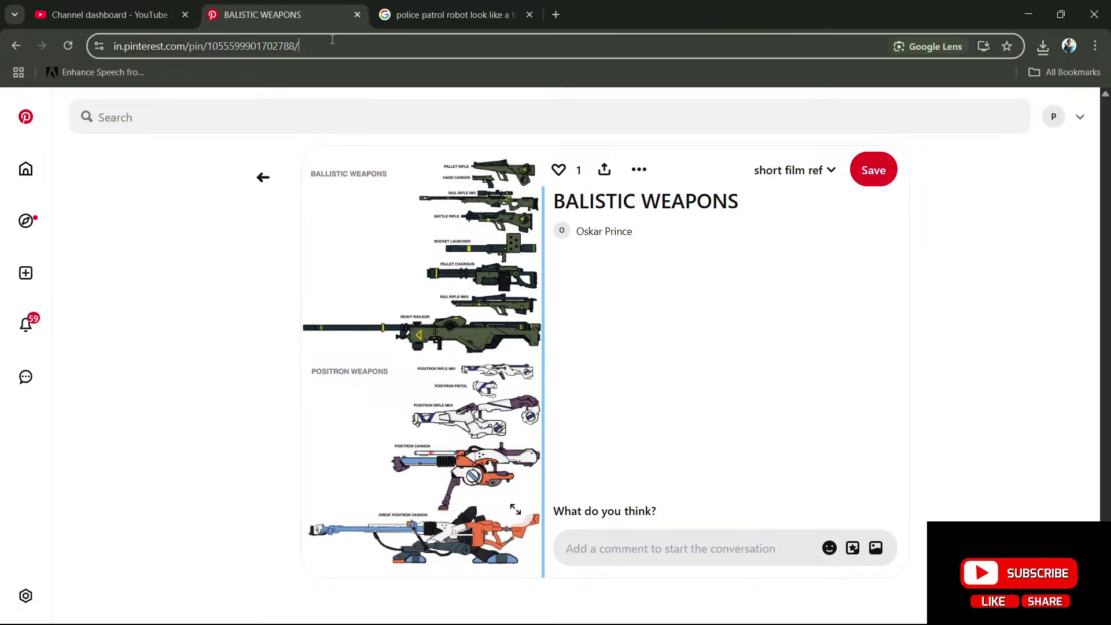
pyautogui.click(555, 14)
pyautogui.hotkey('ctrl', 'v')
pyautogui.press('Return')
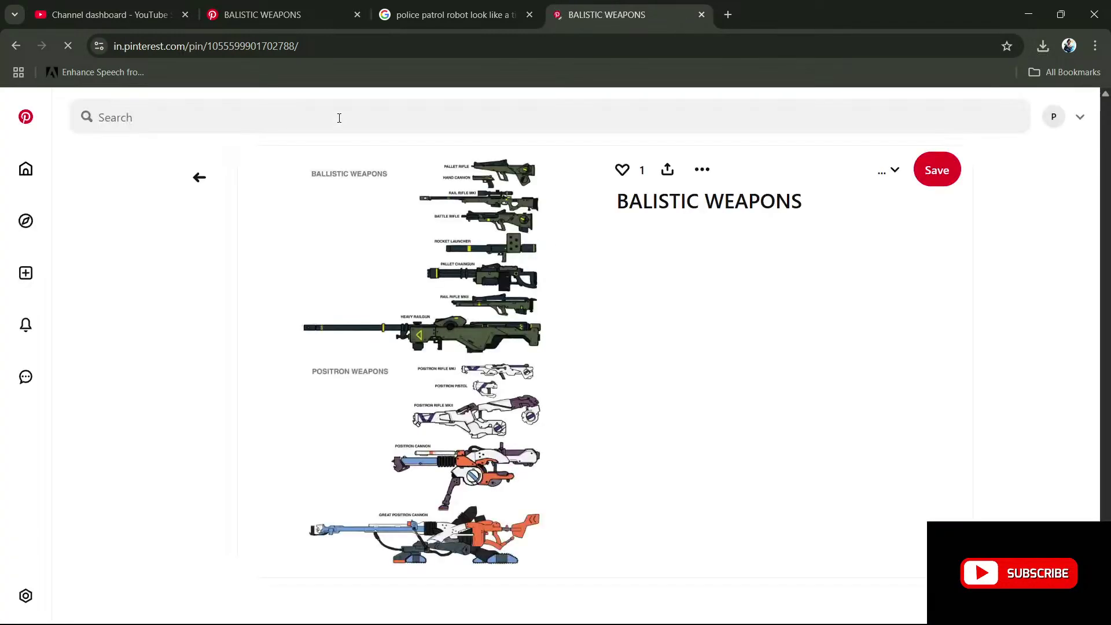
# - Search Pinterest in the new tab for "rail reifel"
pyautogui.click(302, 127)
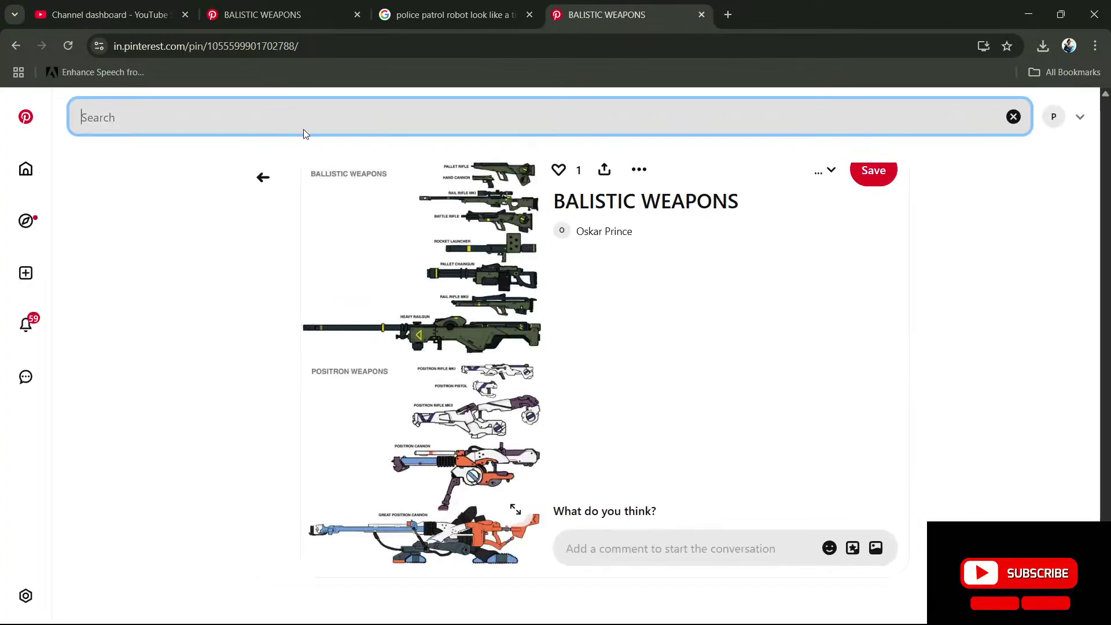
pyautogui.write('rail rei')
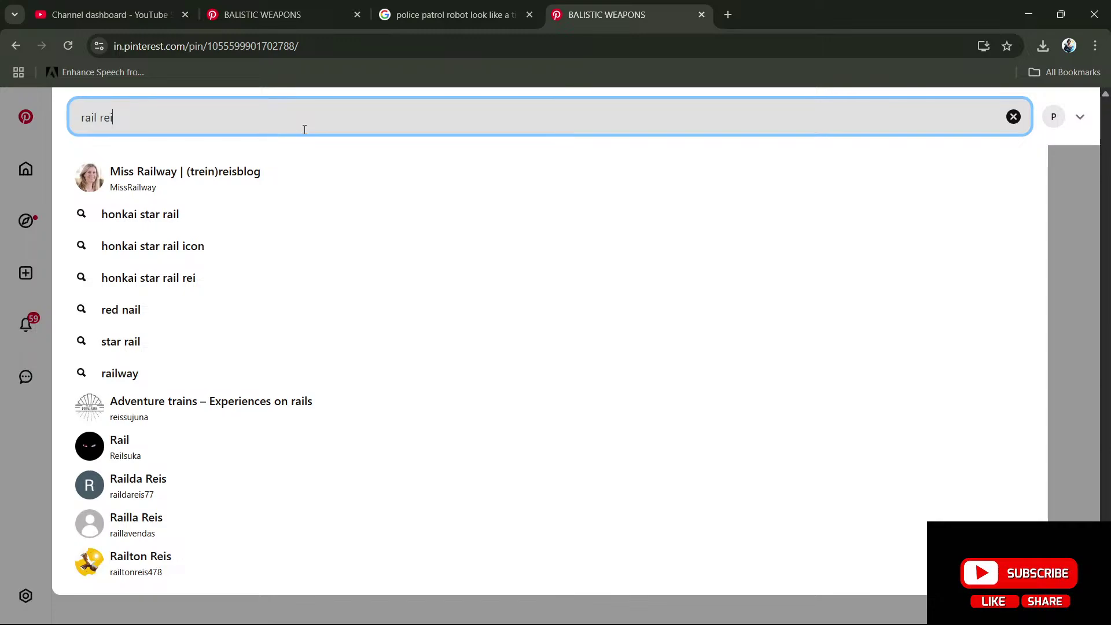
pyautogui.write('fel')
pyautogui.press('Return')
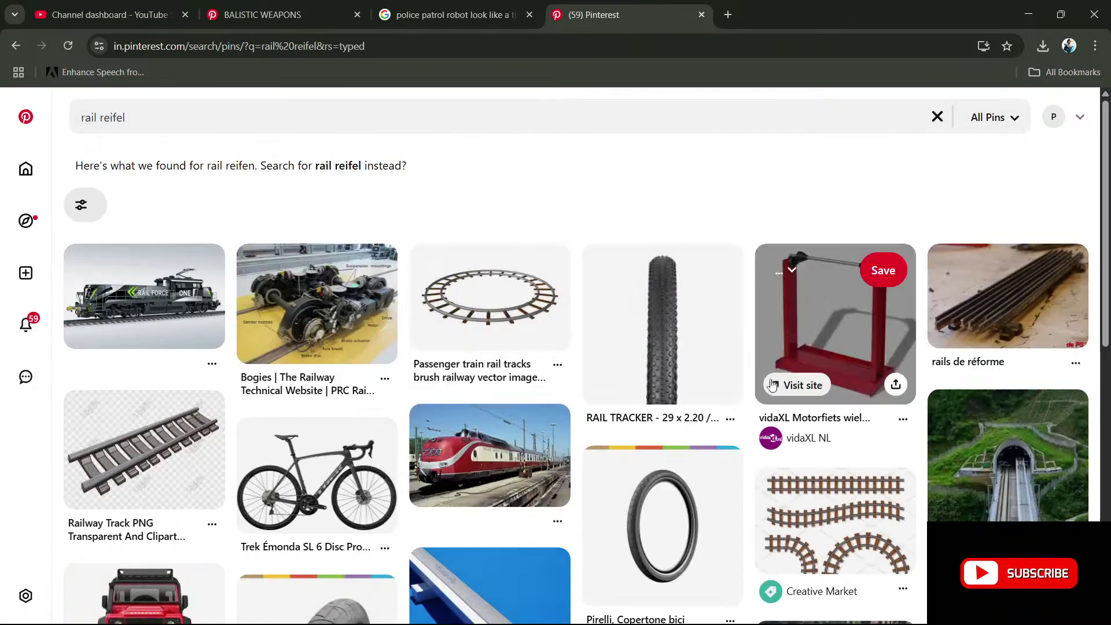
# - Check the weapon names on the ballistic weapons pin and change the Pinterest search to "rail reifle"
pyautogui.click(260, 17)
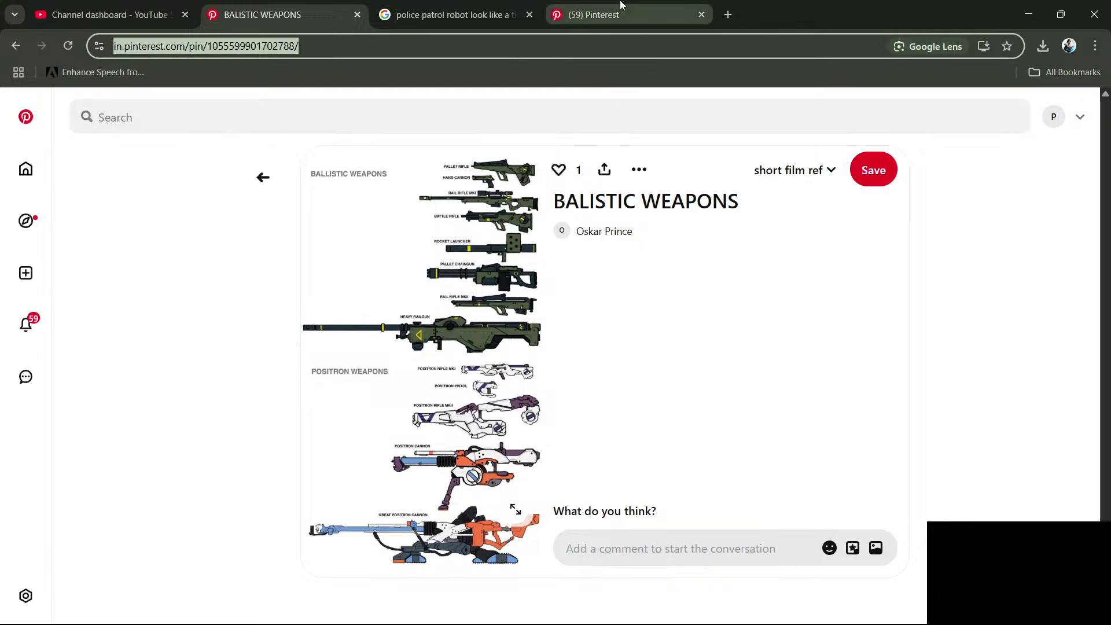
pyautogui.click(602, 14)
pyautogui.click(120, 119)
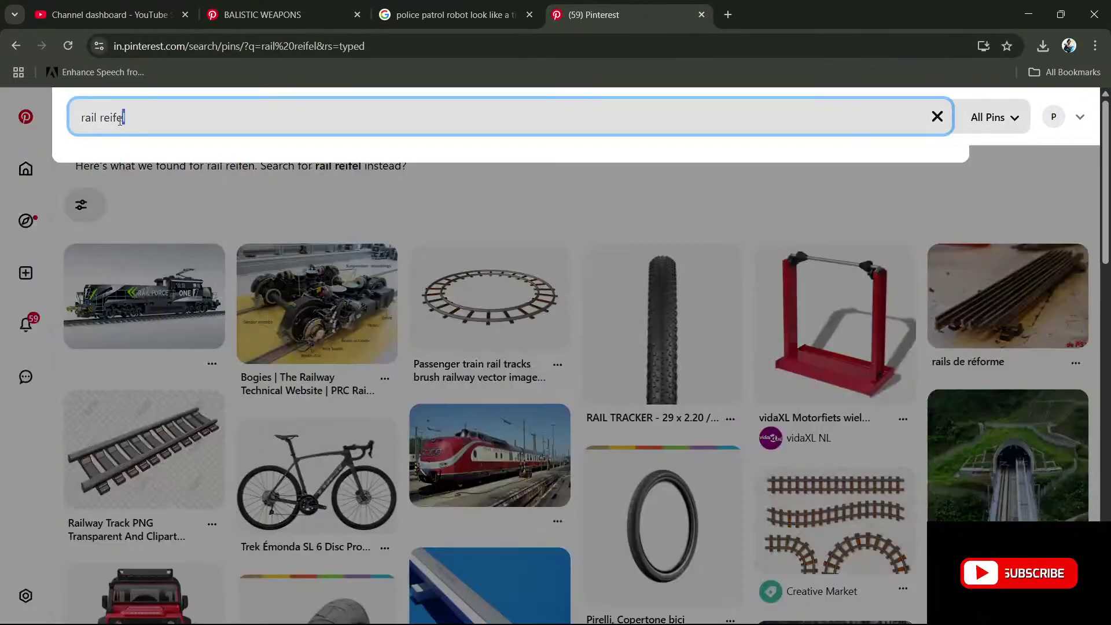
pyautogui.press('Return')
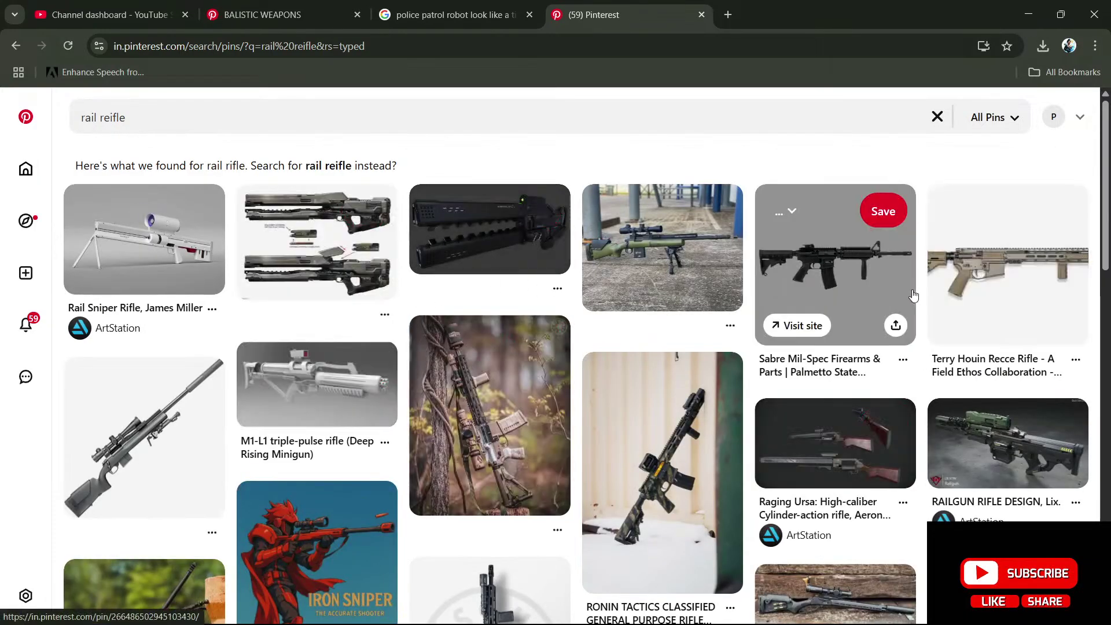
# - Download the image of the black Sabre Mil-Spec rifle from its pin and return to the rifle results
pyautogui.click(817, 283)
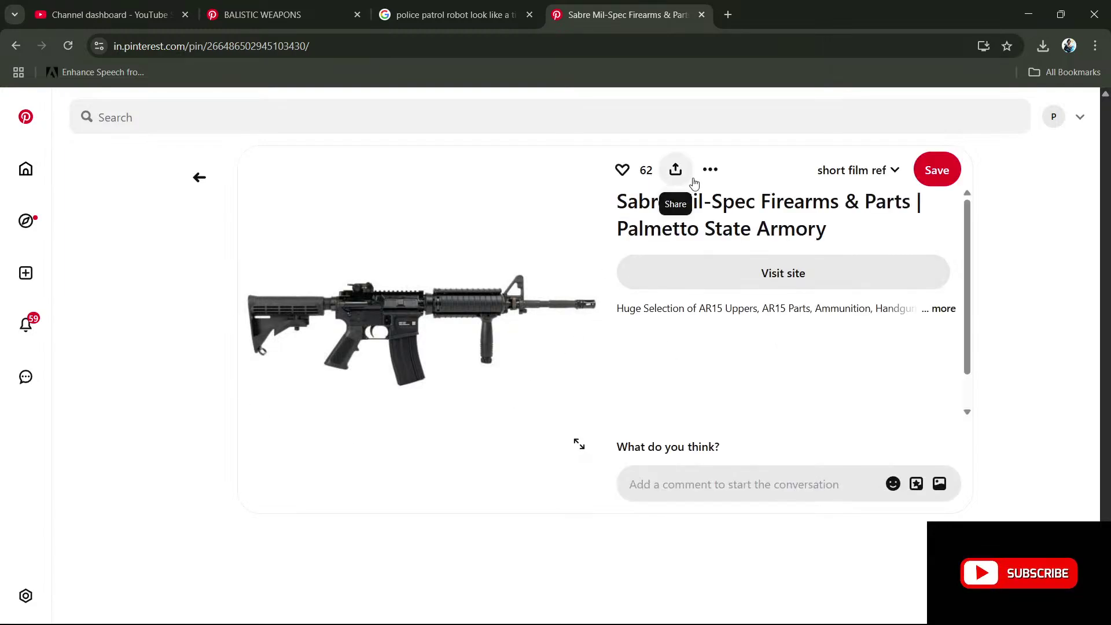
pyautogui.click(710, 169)
pyautogui.click(685, 214)
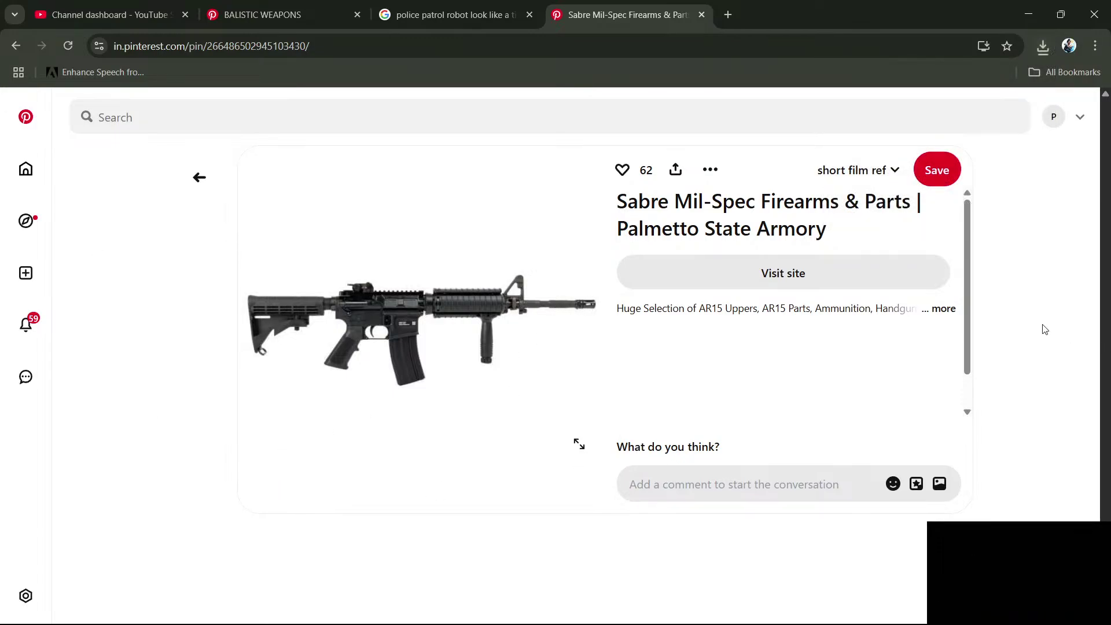
pyautogui.click(15, 46)
# - Find the pin of the scoped precision rifle leaning against a pine tree, download its image and return to the rifle results
pyautogui.scroll(-5, 732, 423)
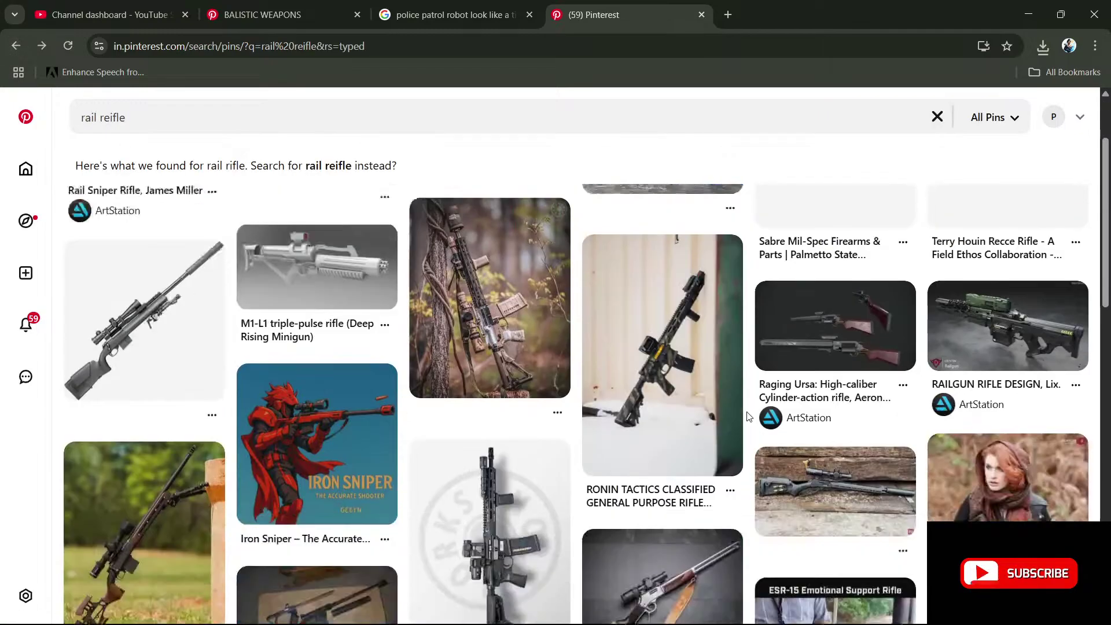
pyautogui.scroll(-6, 746, 417)
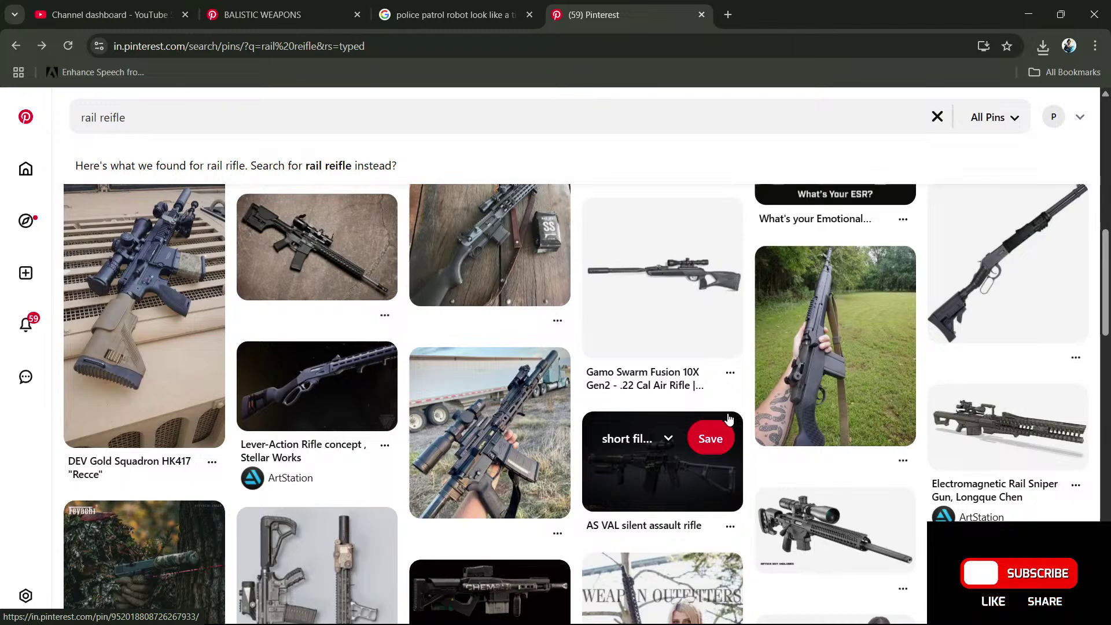
pyautogui.scroll(-3, 729, 419)
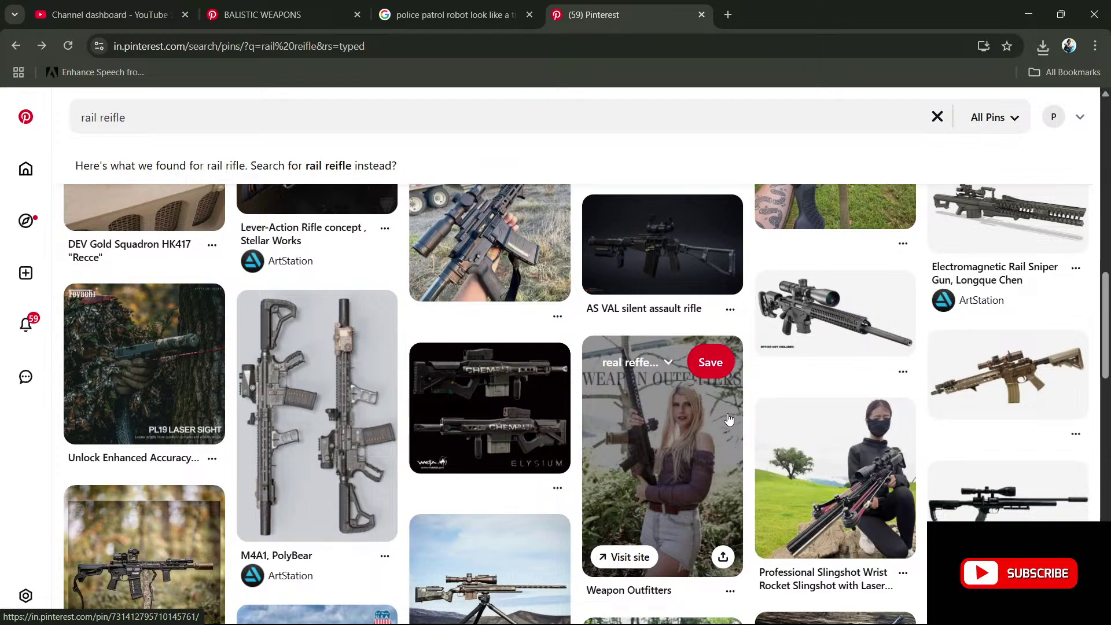
pyautogui.scroll(-4, 729, 419)
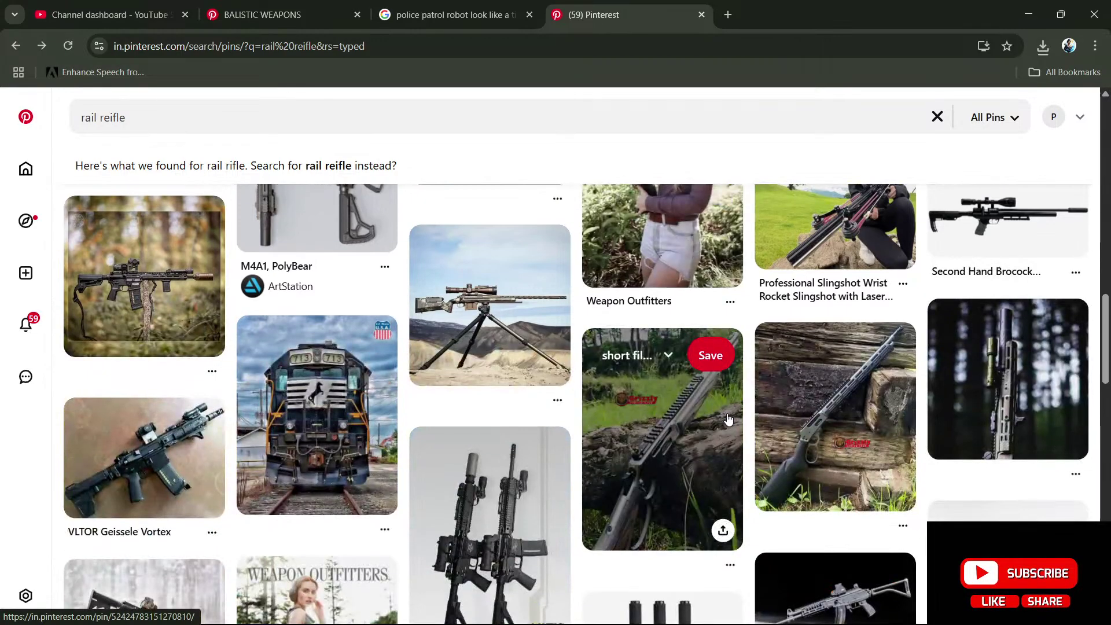
pyautogui.scroll(-4, 729, 419)
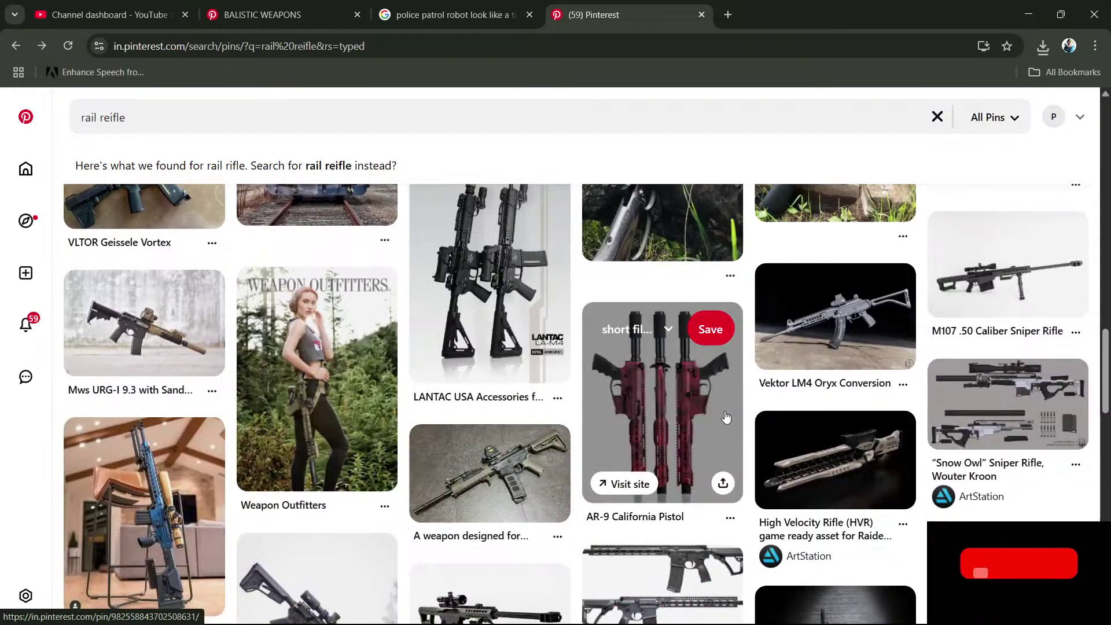
pyautogui.scroll(-8, 726, 416)
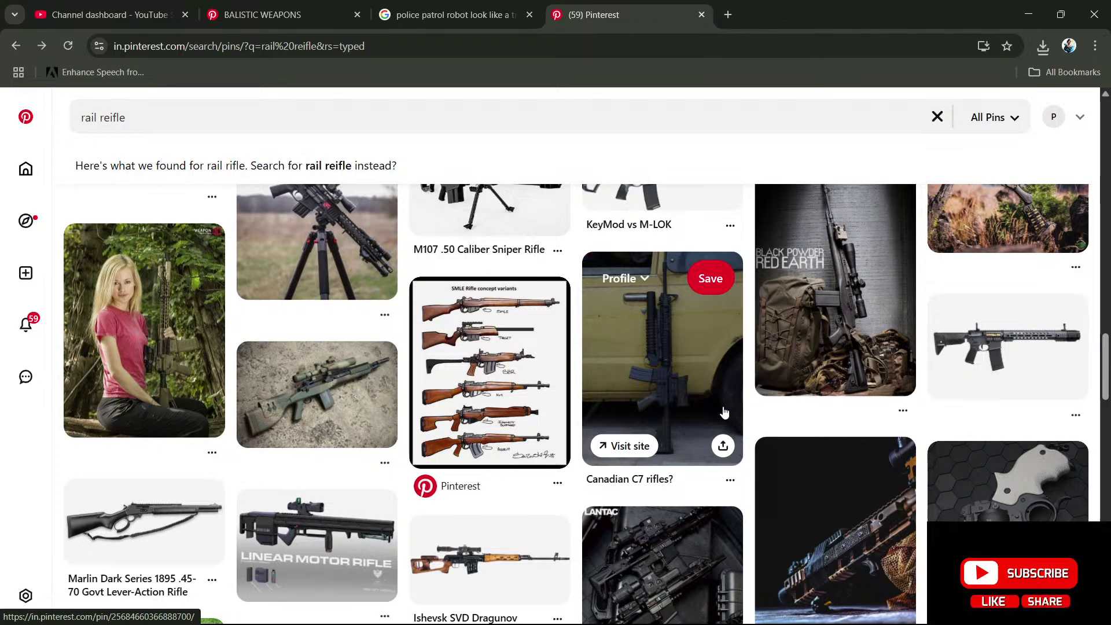
pyautogui.scroll(-5, 724, 411)
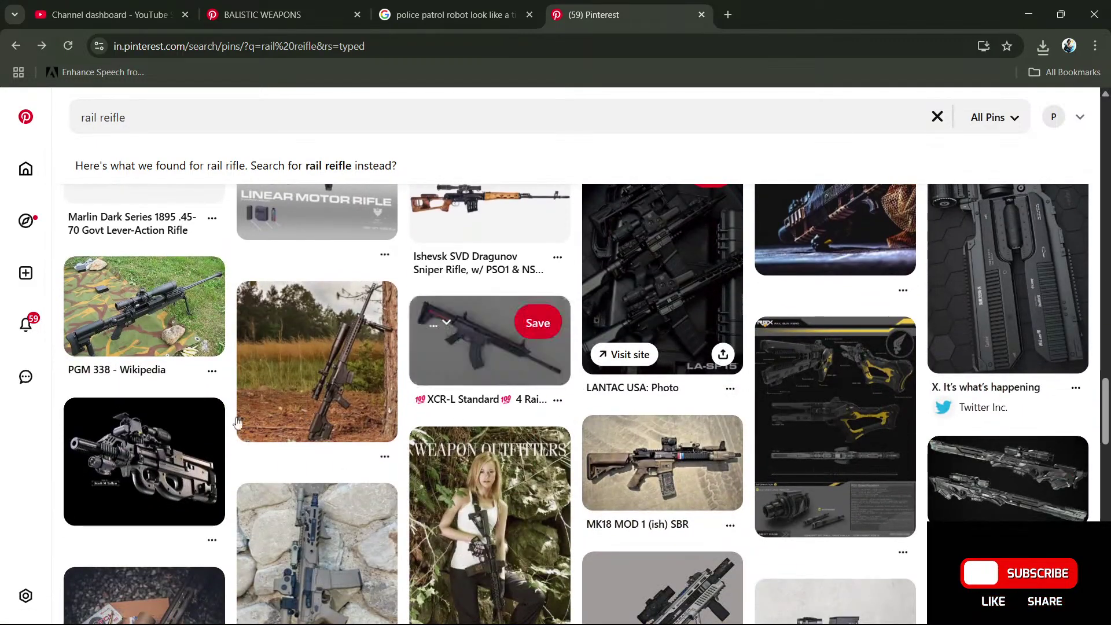
pyautogui.click(290, 367)
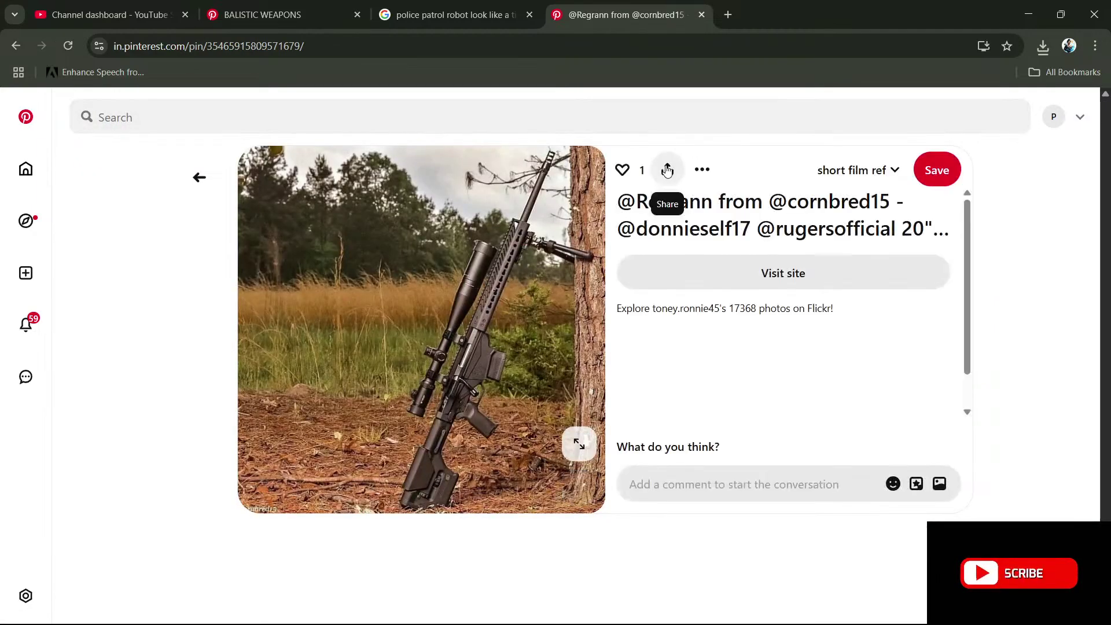
pyautogui.click(690, 174)
pyautogui.click(687, 213)
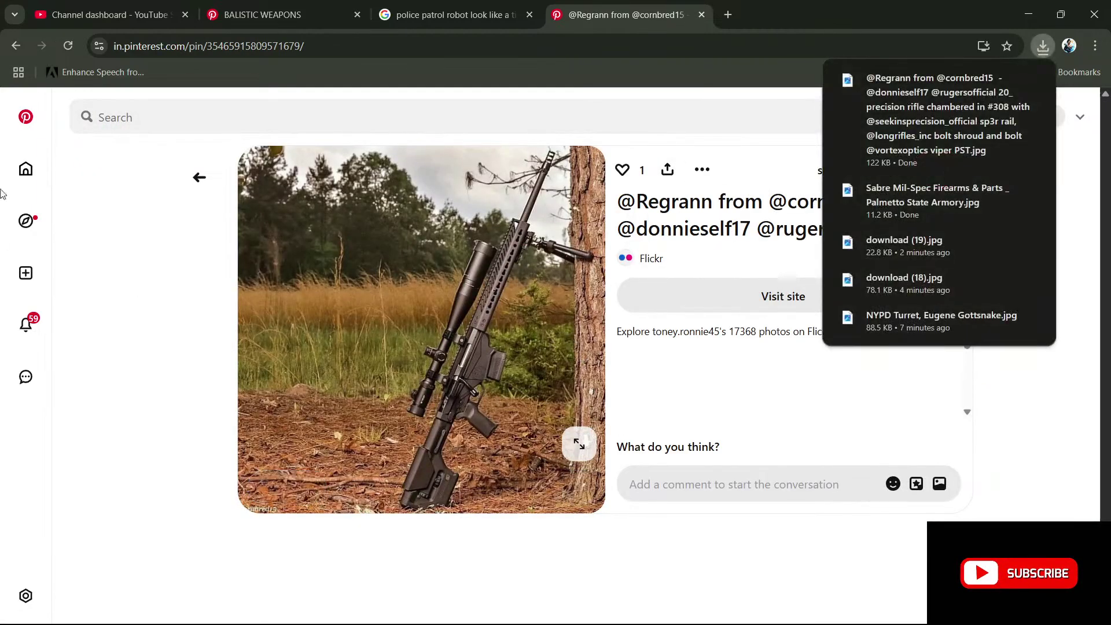
pyautogui.click(16, 46)
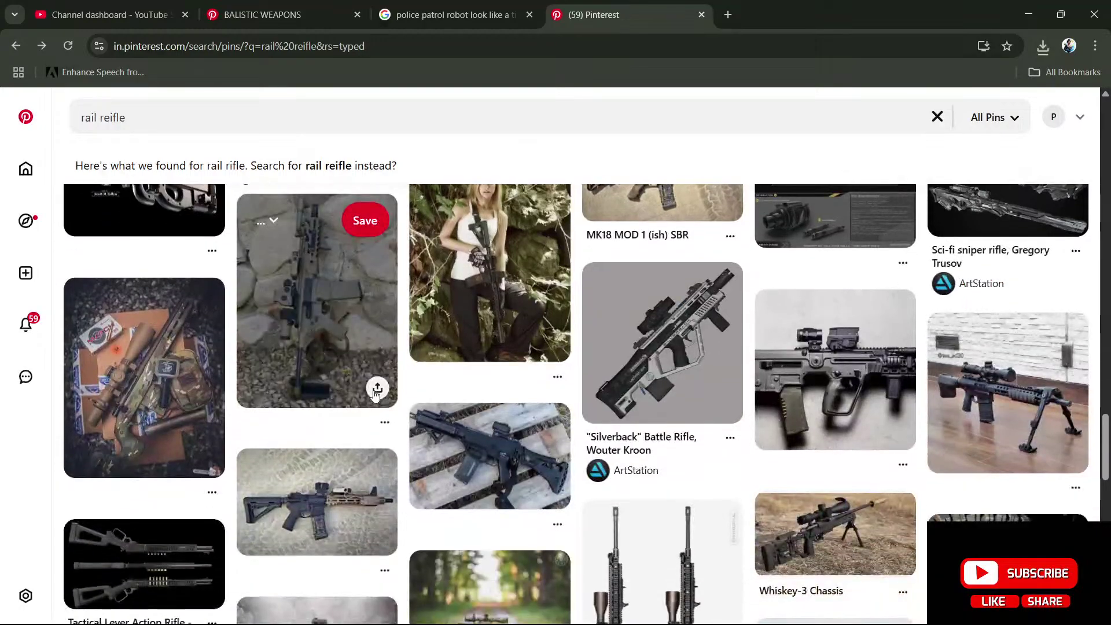
# - Look through more of the "rail reifle" results for further weapon references
pyautogui.scroll(-5, 375, 394)
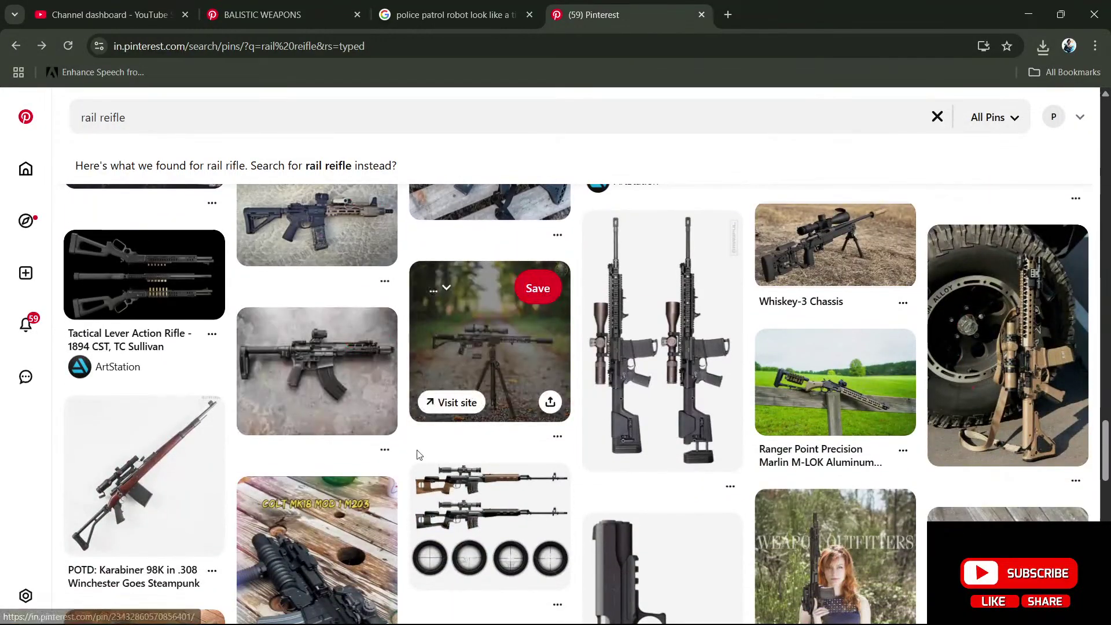
pyautogui.scroll(-4, 435, 465)
pyautogui.scroll(-5, 833, 405)
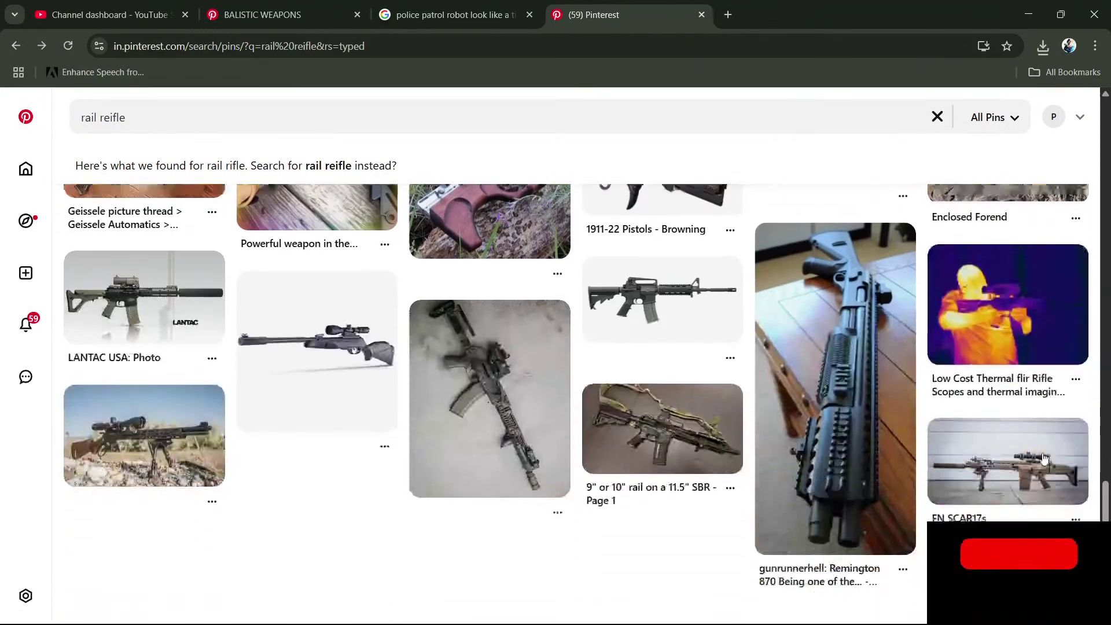
pyautogui.scroll(-10, 449, 449)
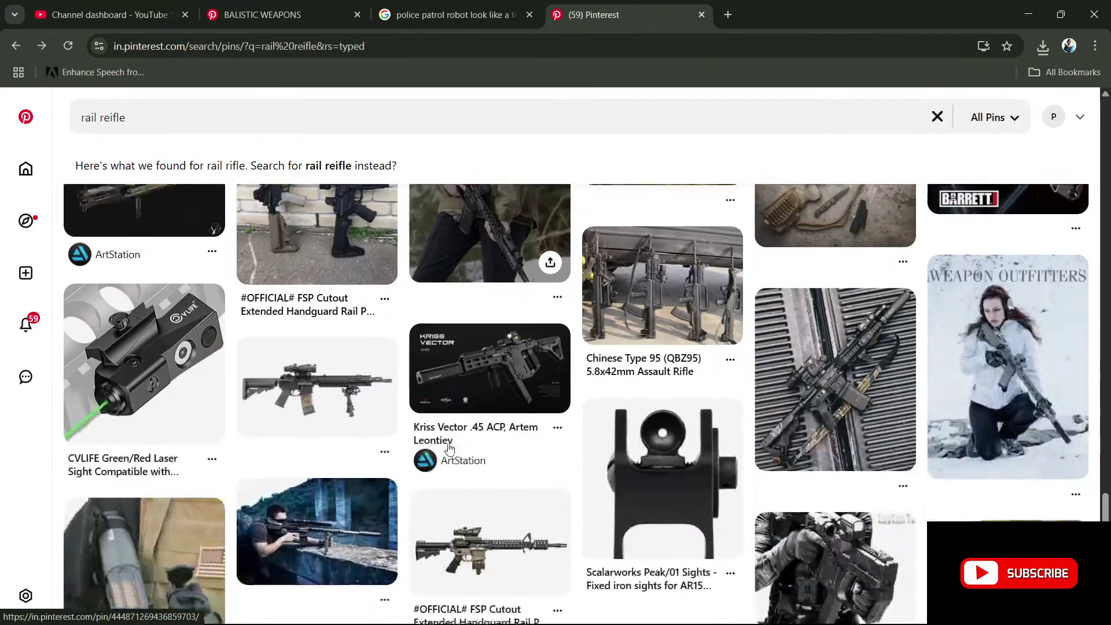
pyautogui.scroll(-15, 449, 447)
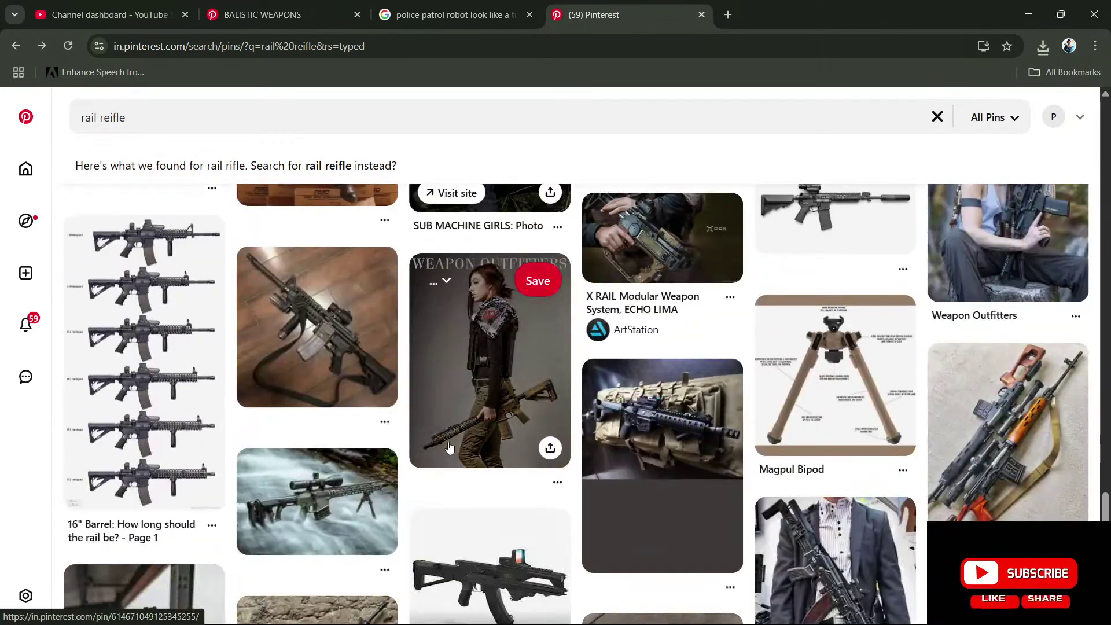
pyautogui.scroll(-15, 449, 446)
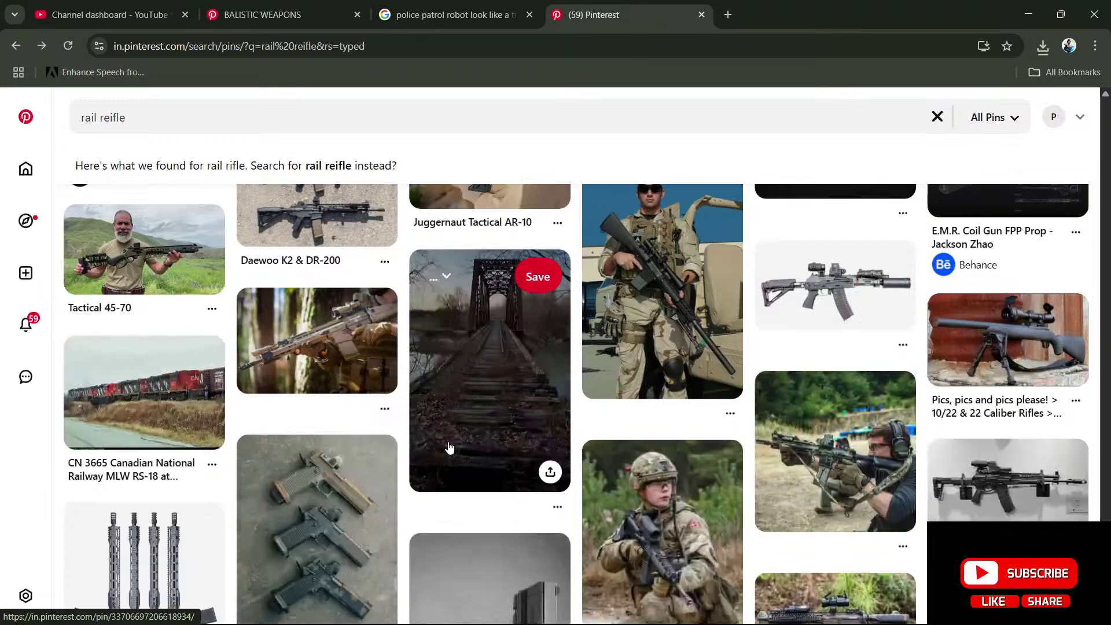
pyautogui.scroll(-15, 455, 454)
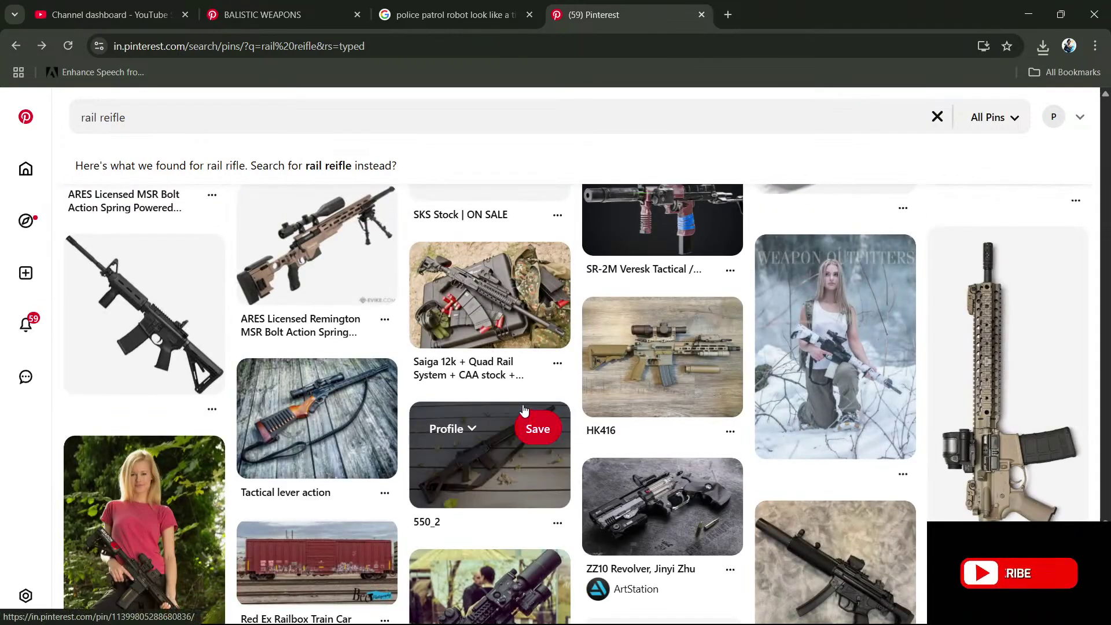
pyautogui.scroll(-5, 516, 397)
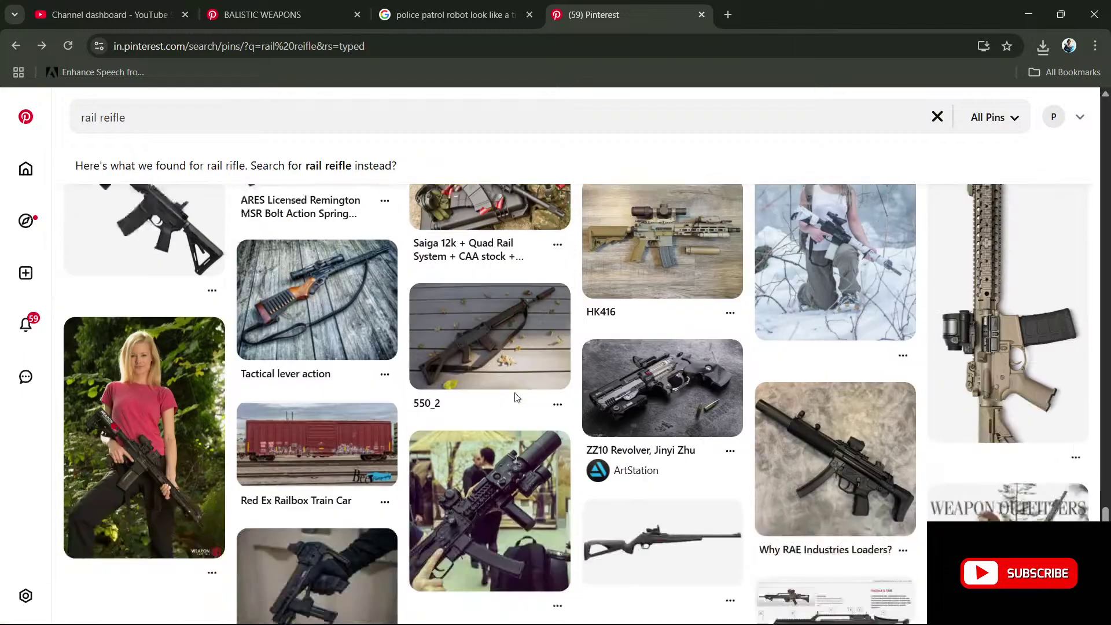
pyautogui.tripleClick(153, 110)
pyautogui.write('mach')
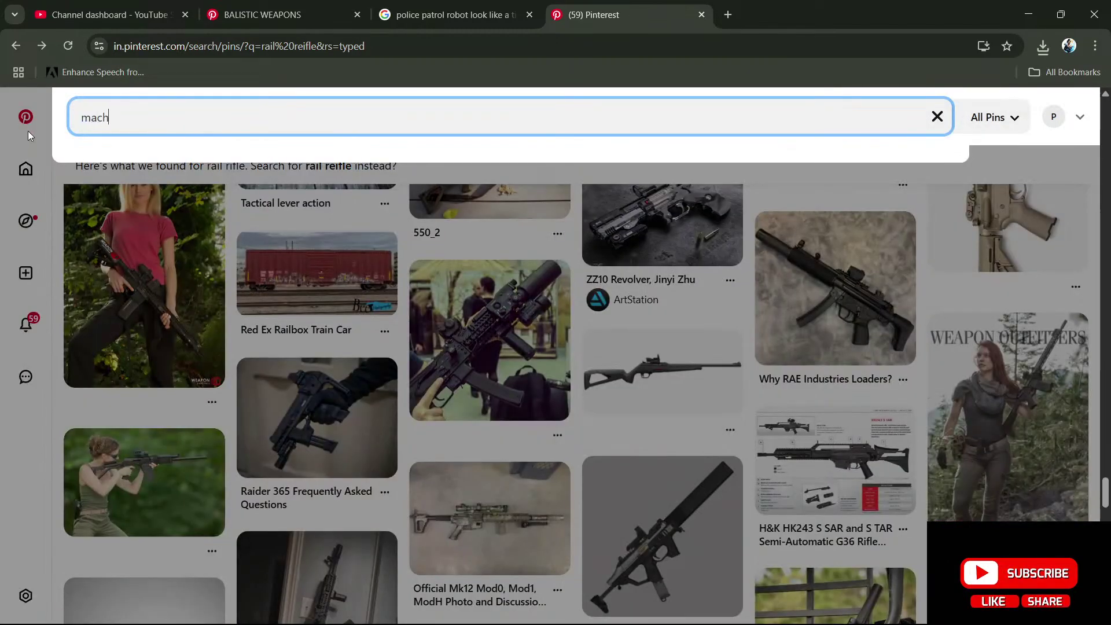
pyautogui.click(27, 130)
pyautogui.scroll(-8, 29, 136)
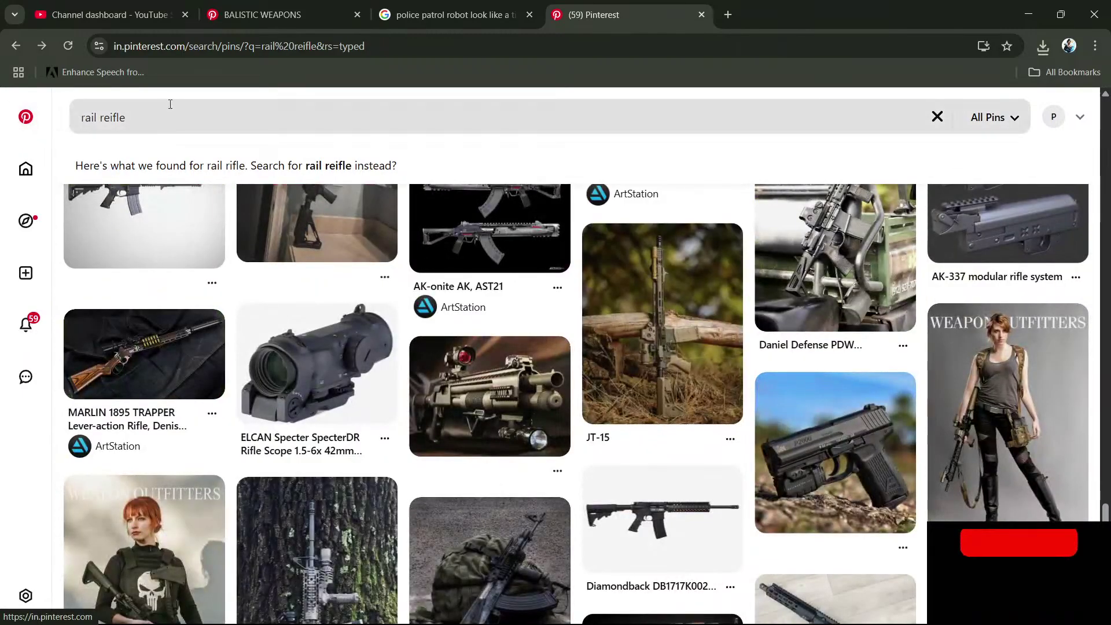
# - Search Pinterest for "machine gun"
pyautogui.tripleClick(154, 112)
pyautogui.write('mac')
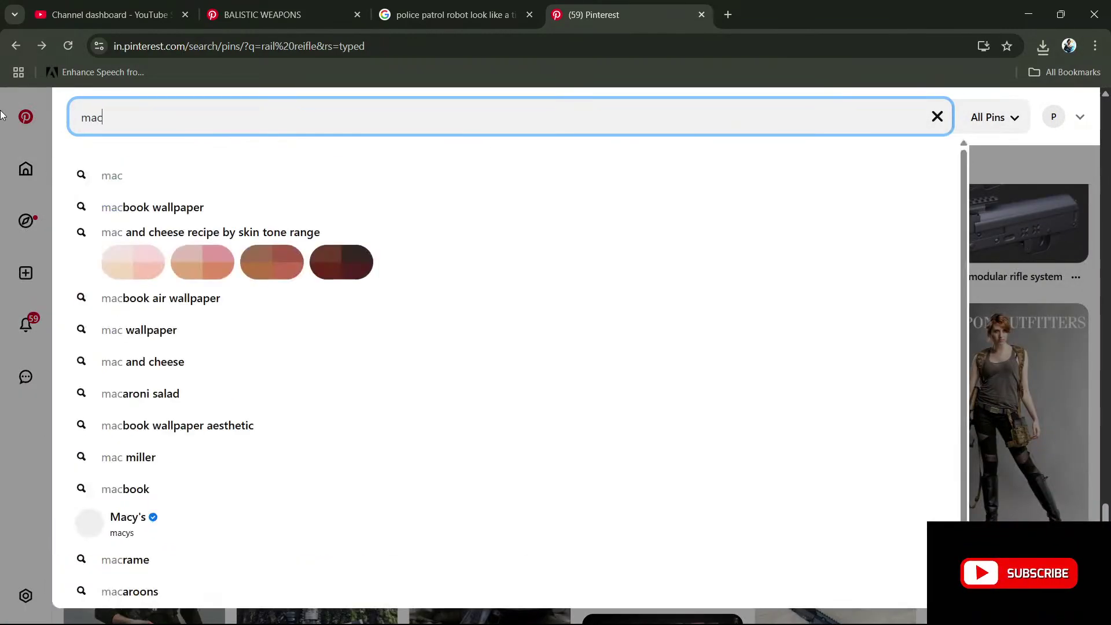
pyautogui.write('hine gun')
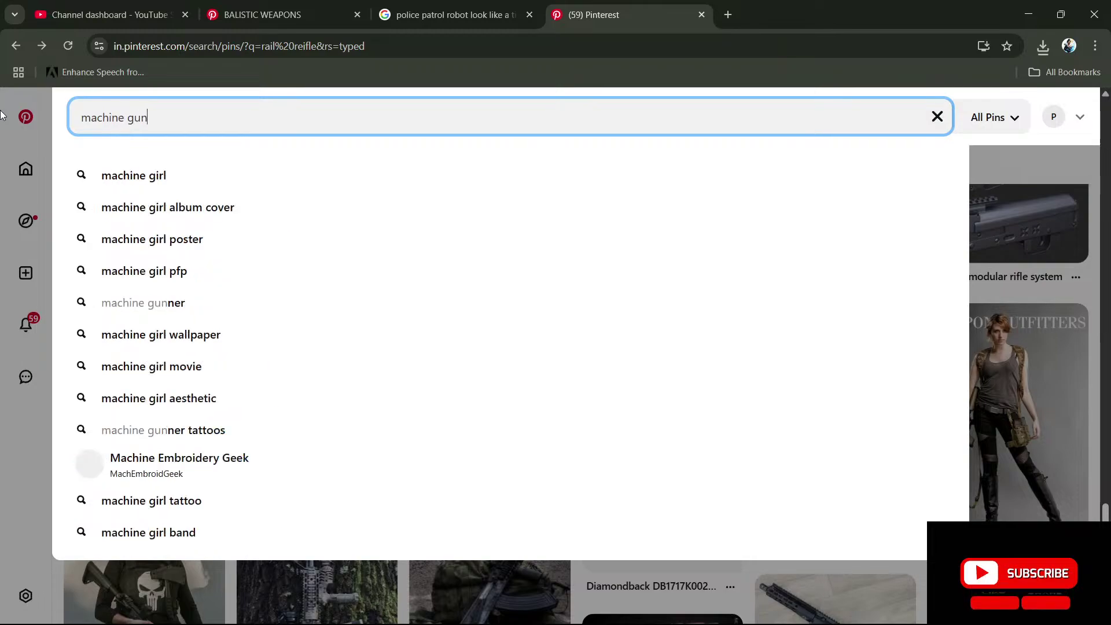
pyautogui.press('Return')
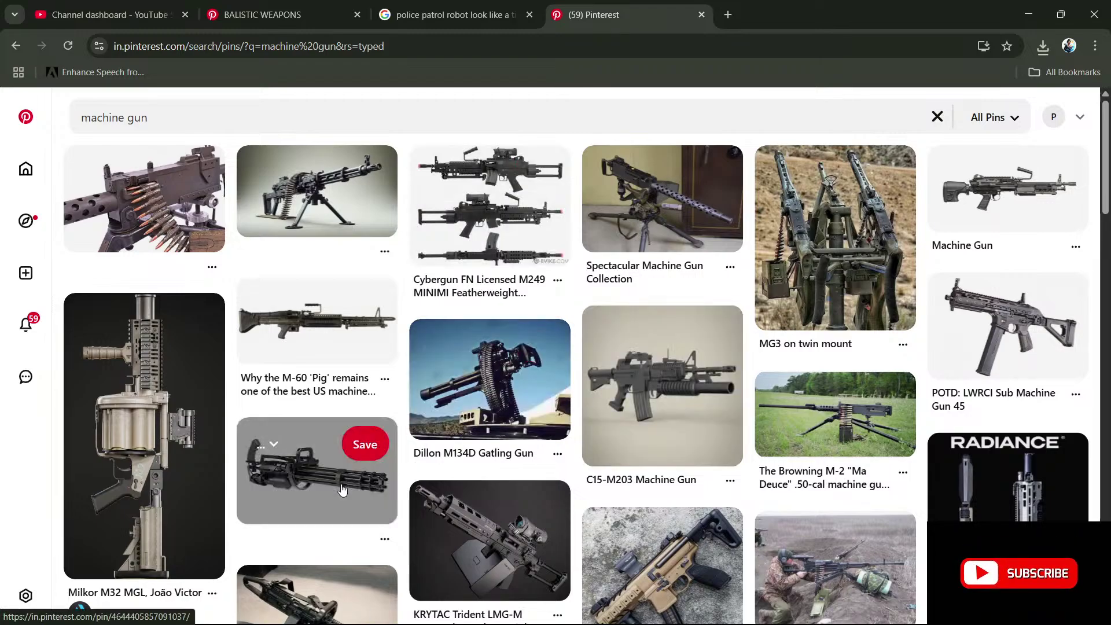
# - Download the image of the black six-barrel minigun with its barrels facing right and return to the machine gun results
pyautogui.scroll(-2, 486, 457)
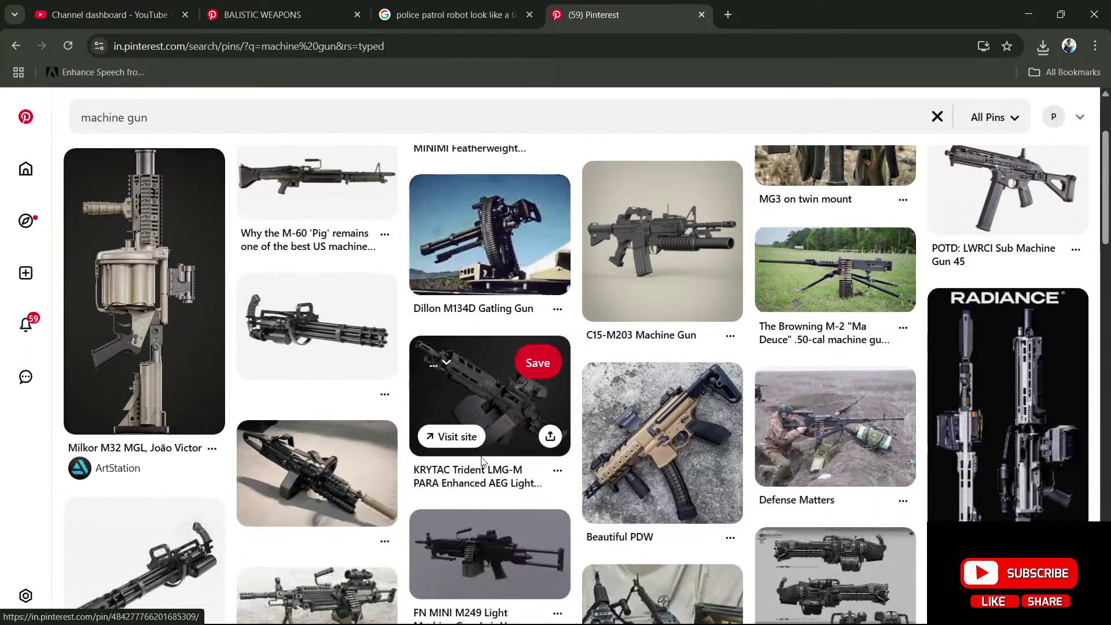
pyautogui.click(368, 315)
pyautogui.click(369, 324)
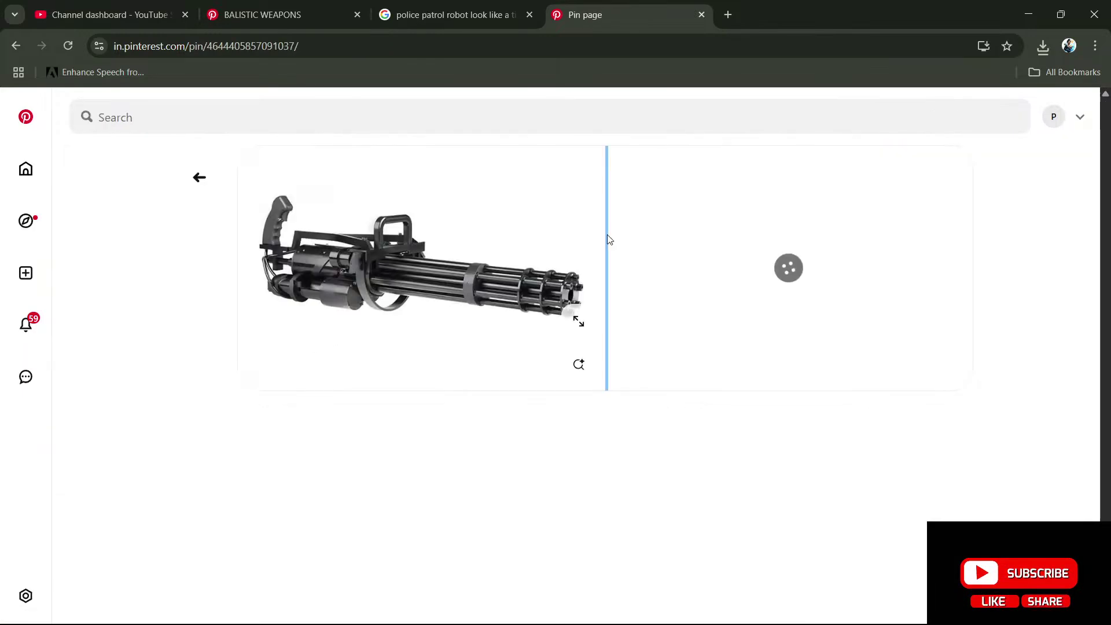
pyautogui.click(719, 174)
pyautogui.click(671, 212)
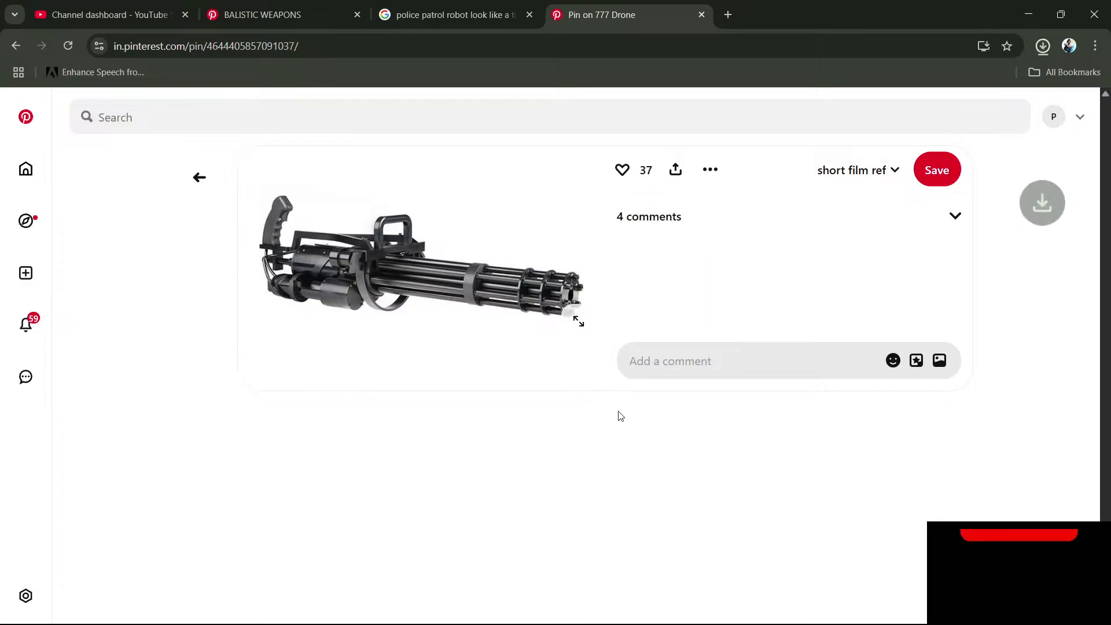
pyautogui.click(15, 45)
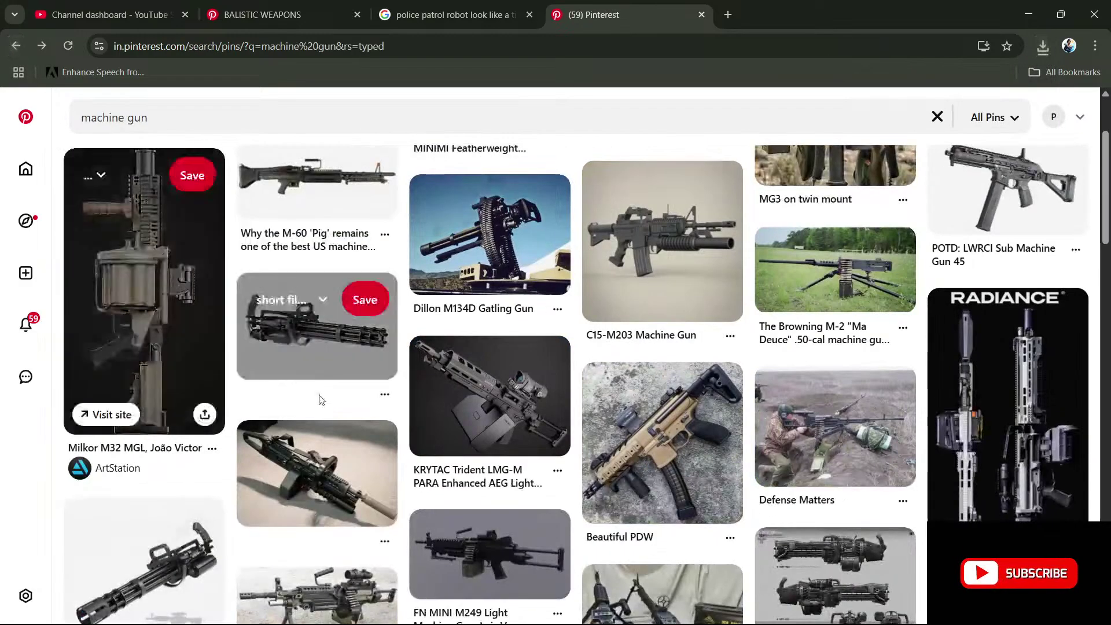
# - Download the minigun image from the Airsoft Miniguns Archives pin and return to the machine gun results
pyautogui.scroll(-4, 318, 397)
pyautogui.click(221, 434)
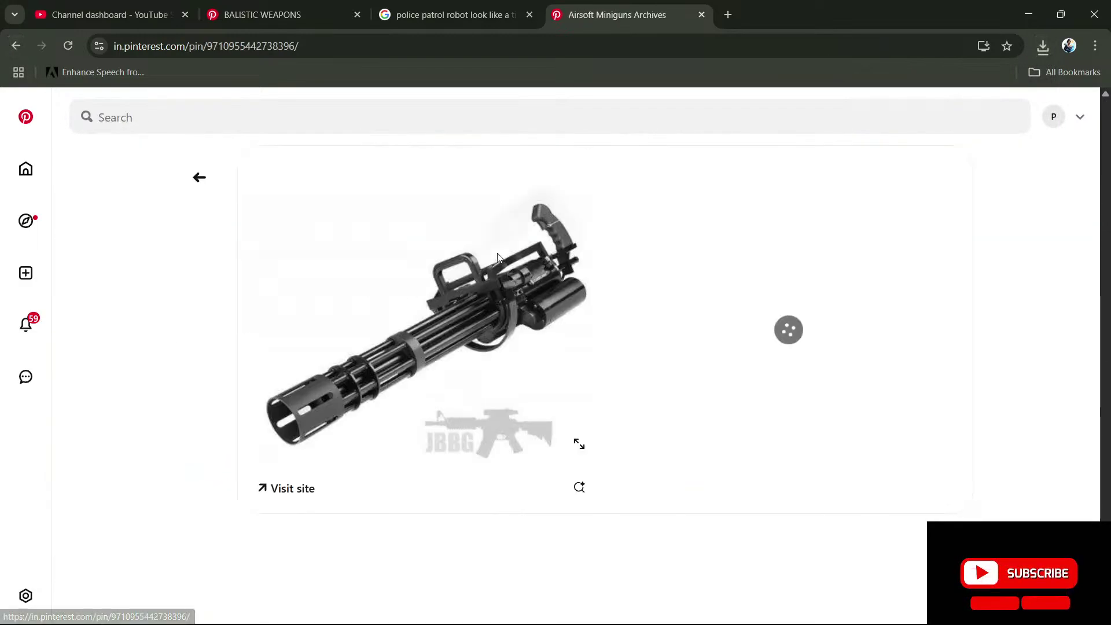
pyautogui.click(696, 168)
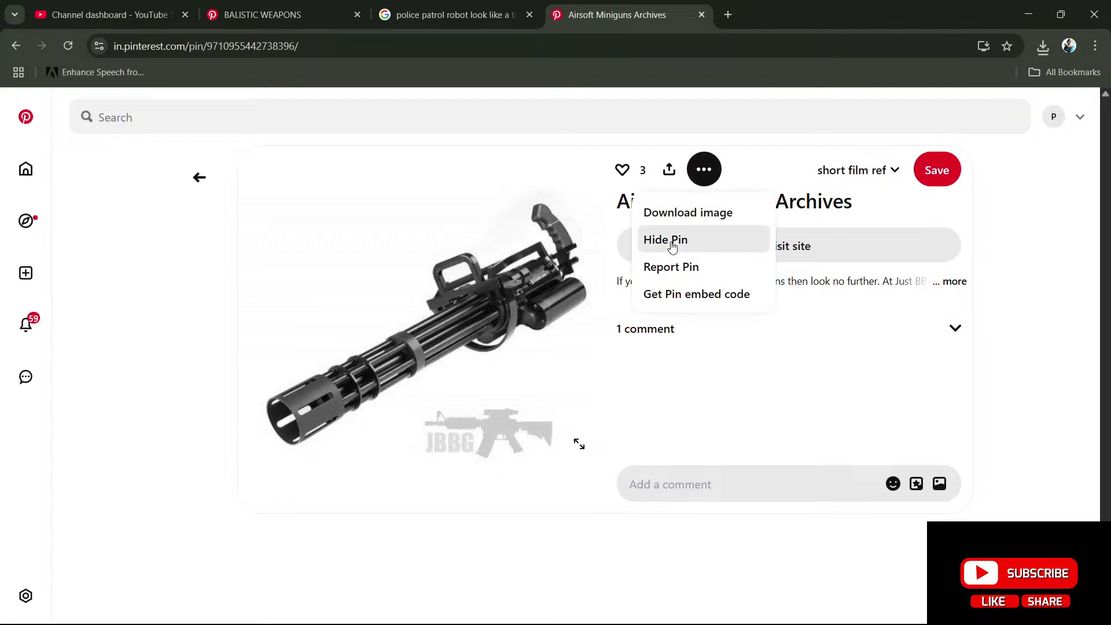
pyautogui.click(684, 213)
pyautogui.click(14, 46)
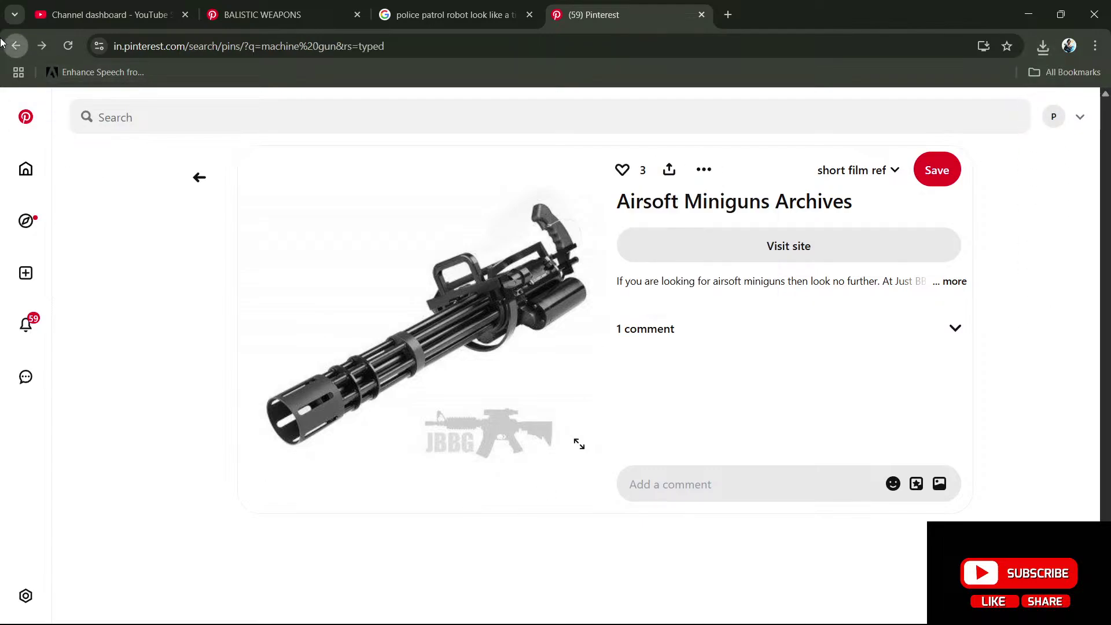
# - Download the front-view minigun image from the TurboSquid 3D Models pin and return to the machine gun results
pyautogui.scroll(-6, 1034, 414)
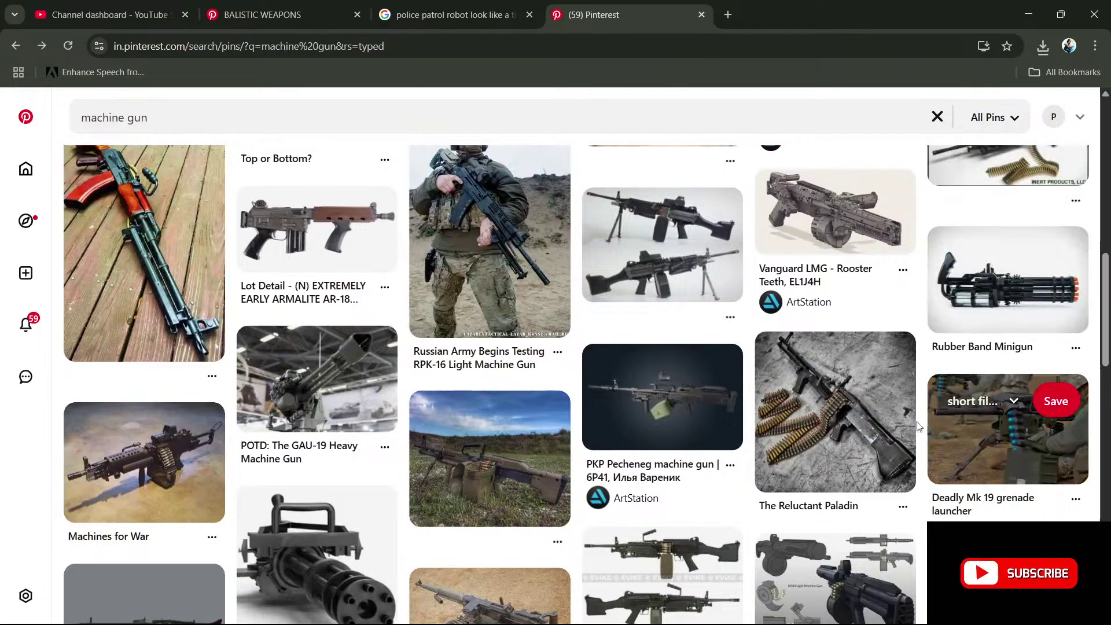
pyautogui.scroll(-4, 918, 427)
pyautogui.click(300, 337)
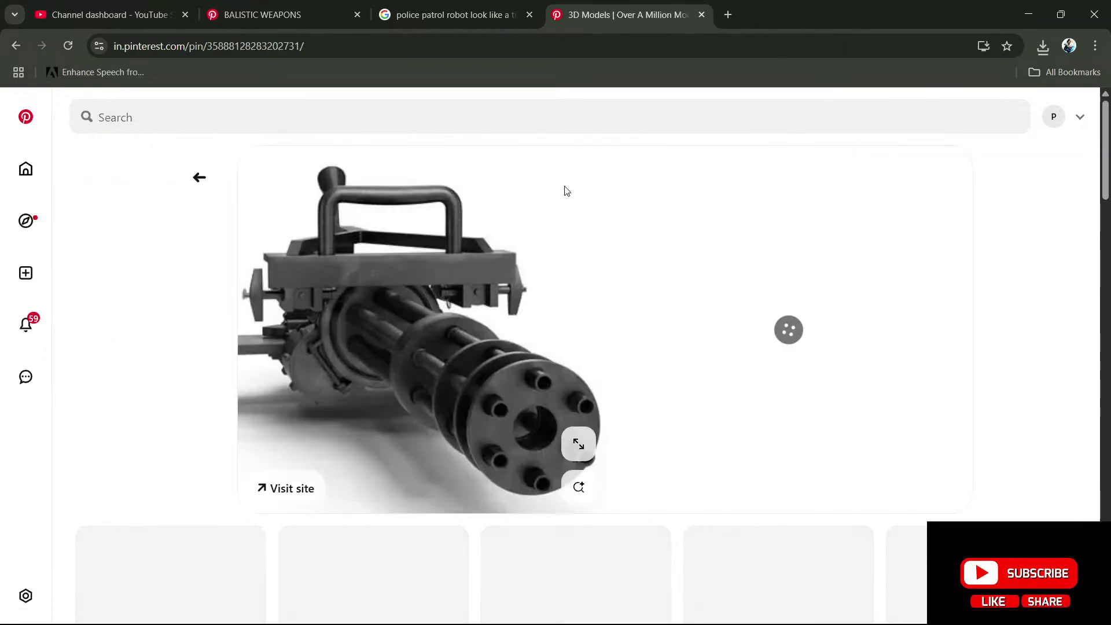
pyautogui.click(709, 169)
pyautogui.click(691, 213)
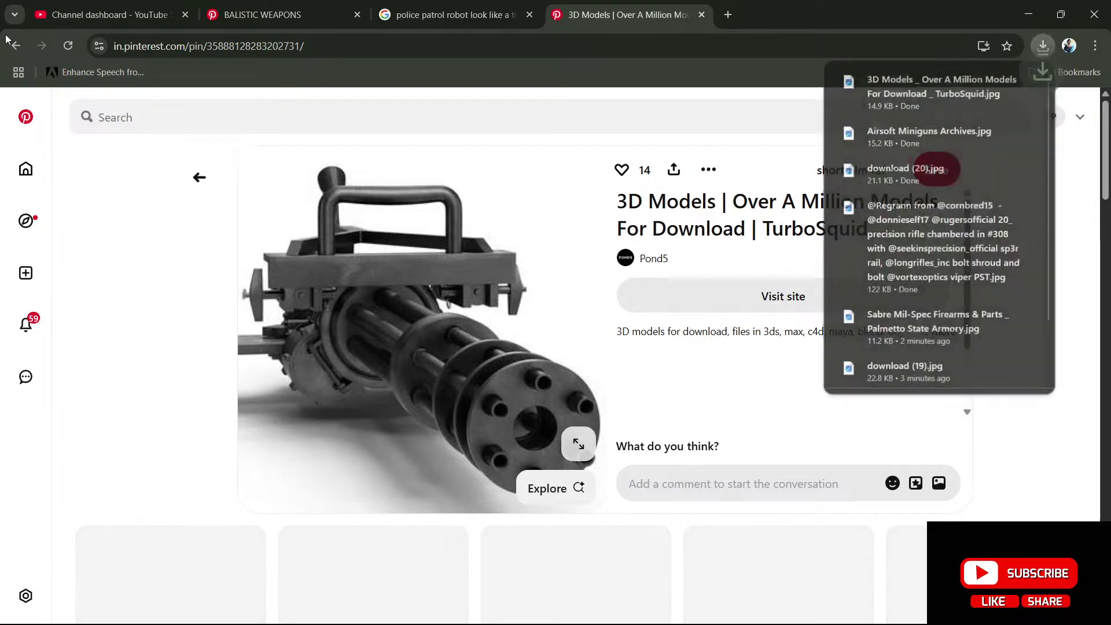
pyautogui.click(16, 46)
# - Browse the machine gun results for further weapon reference images
pyautogui.scroll(-5, 513, 418)
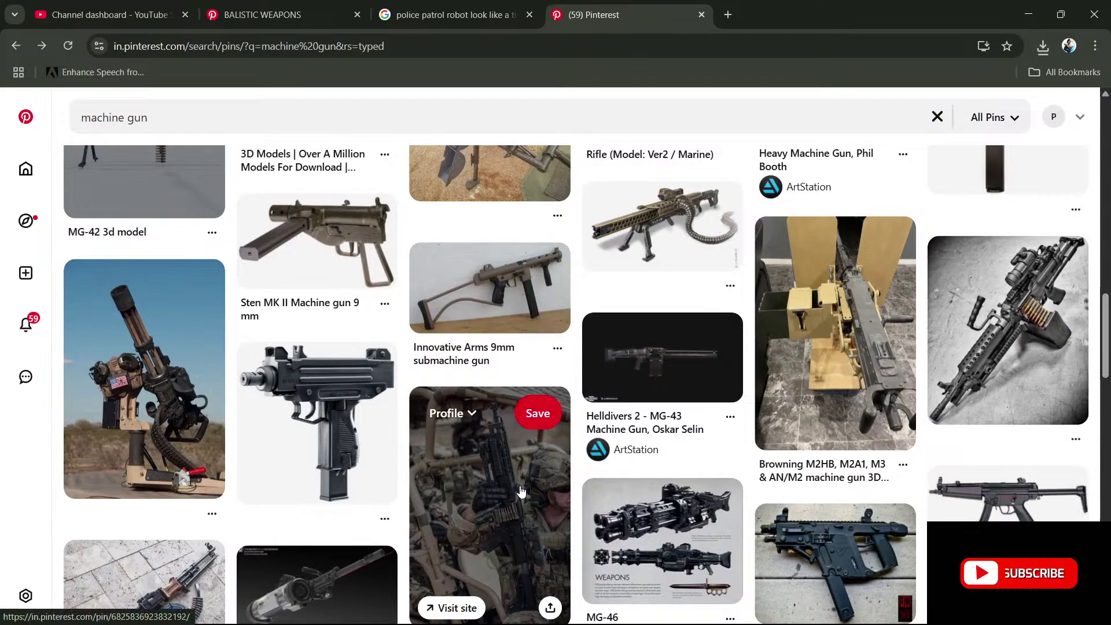
pyautogui.scroll(-5, 653, 470)
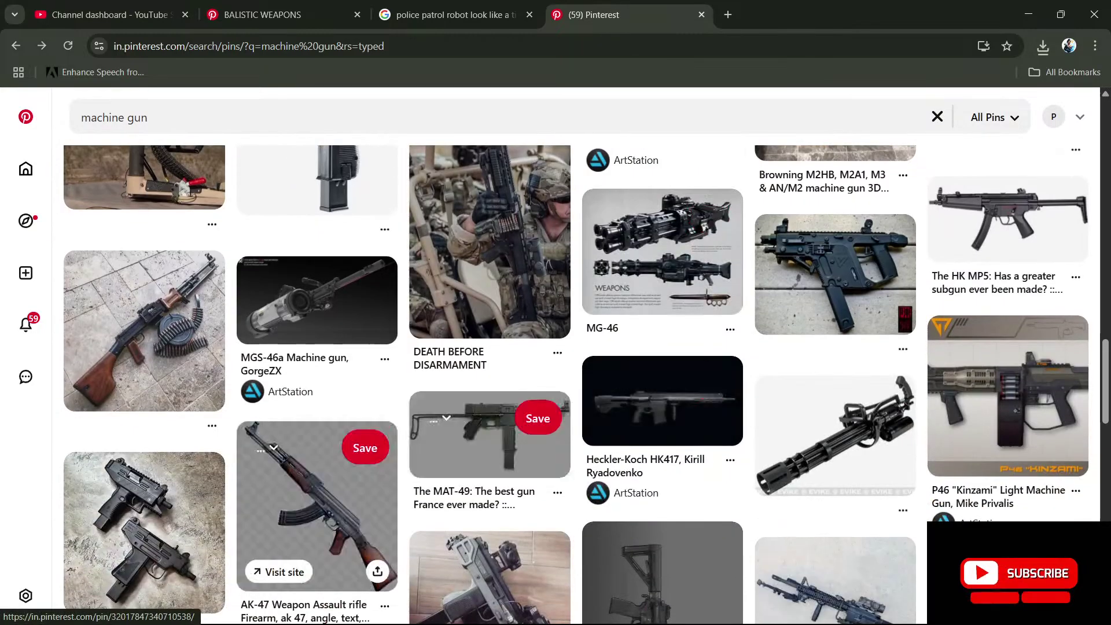
pyautogui.scroll(-6, 657, 417)
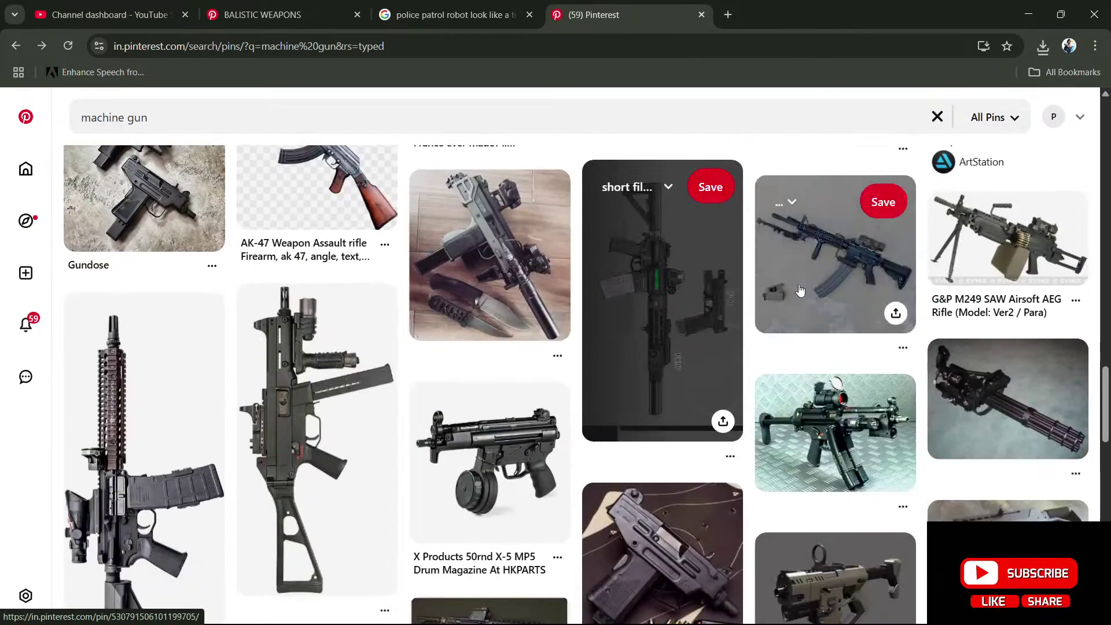
pyautogui.scroll(4, 798, 295)
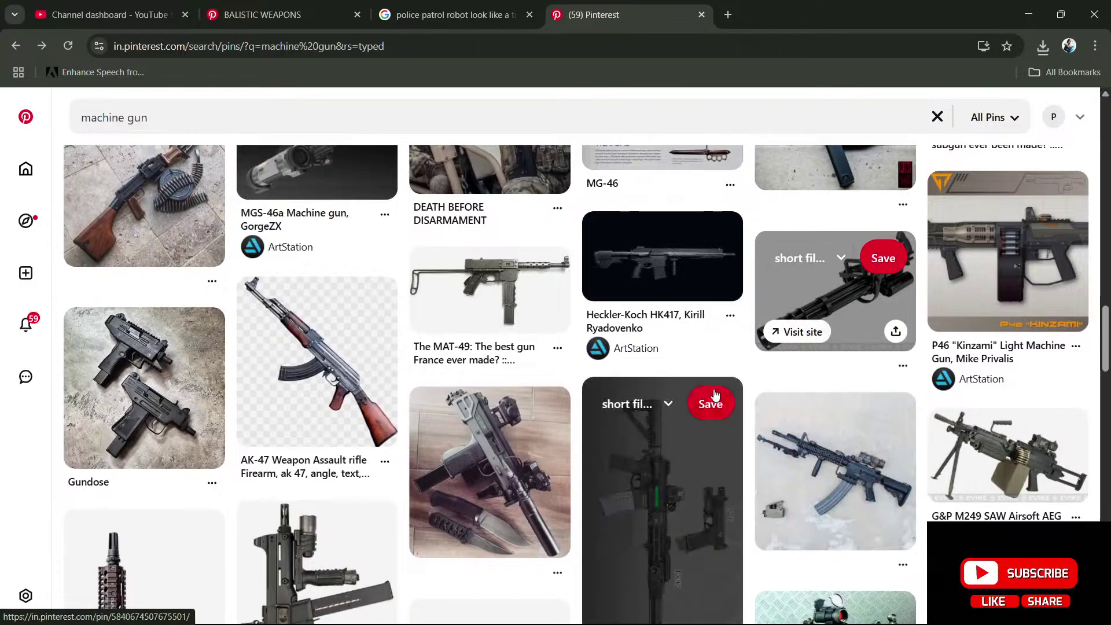
pyautogui.scroll(-6, 800, 271)
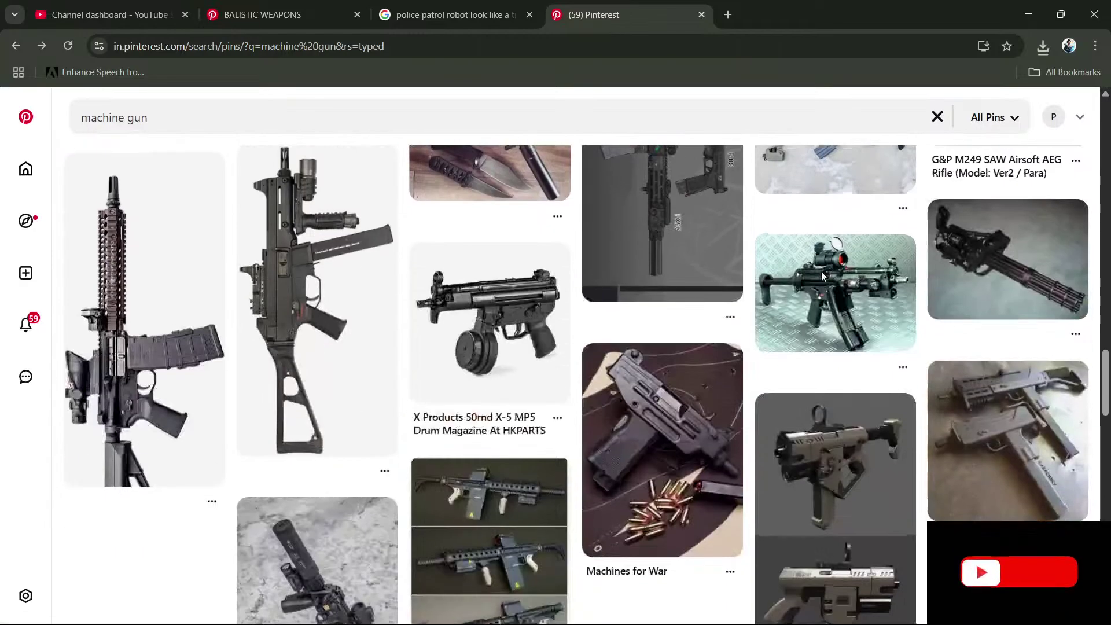
pyautogui.scroll(-6, 810, 272)
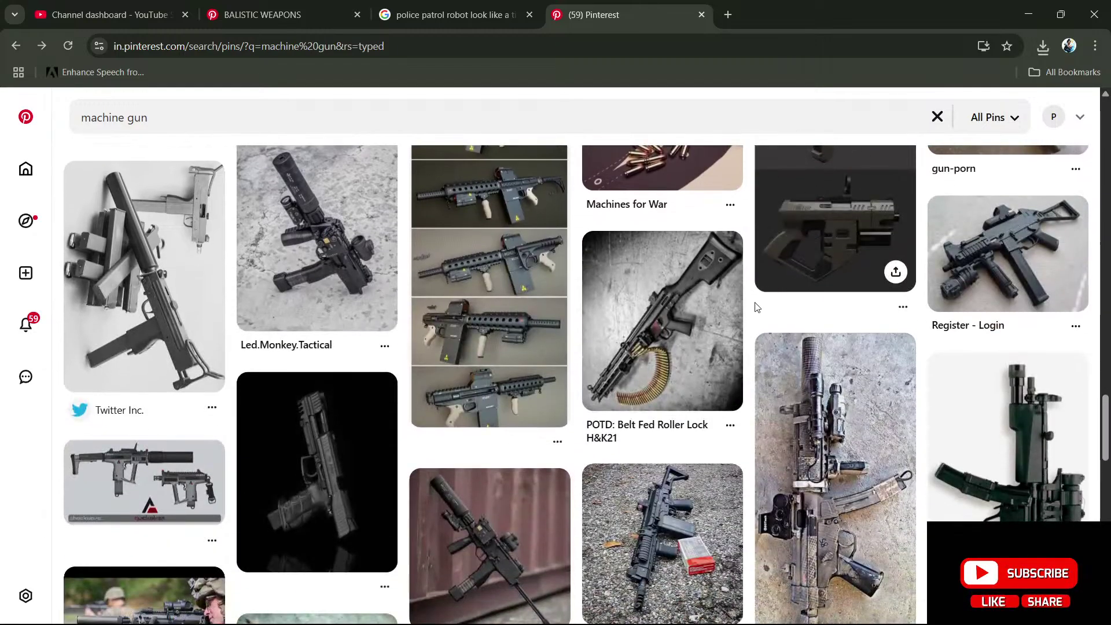
pyautogui.scroll(-5, 776, 304)
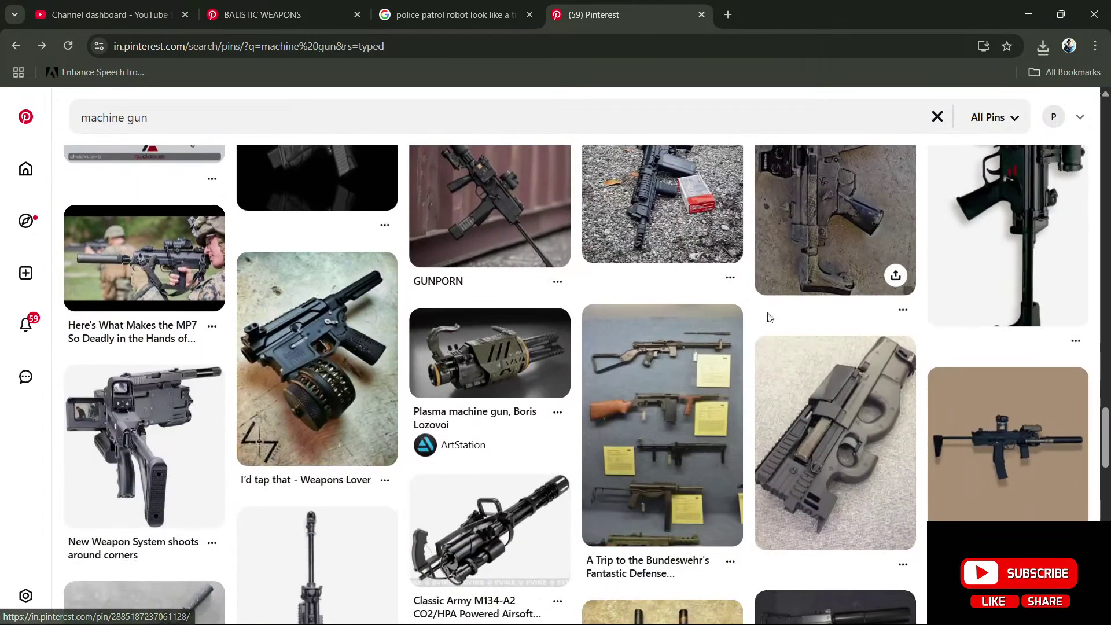
pyautogui.scroll(-4, 503, 460)
pyautogui.scroll(-10, 503, 461)
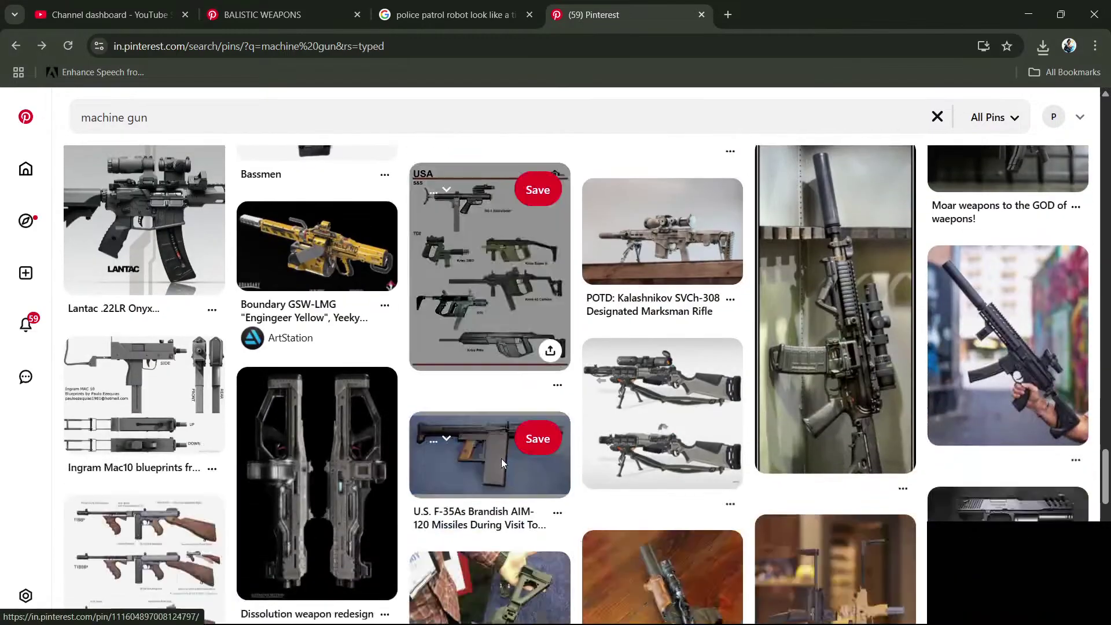
pyautogui.scroll(-2, 502, 457)
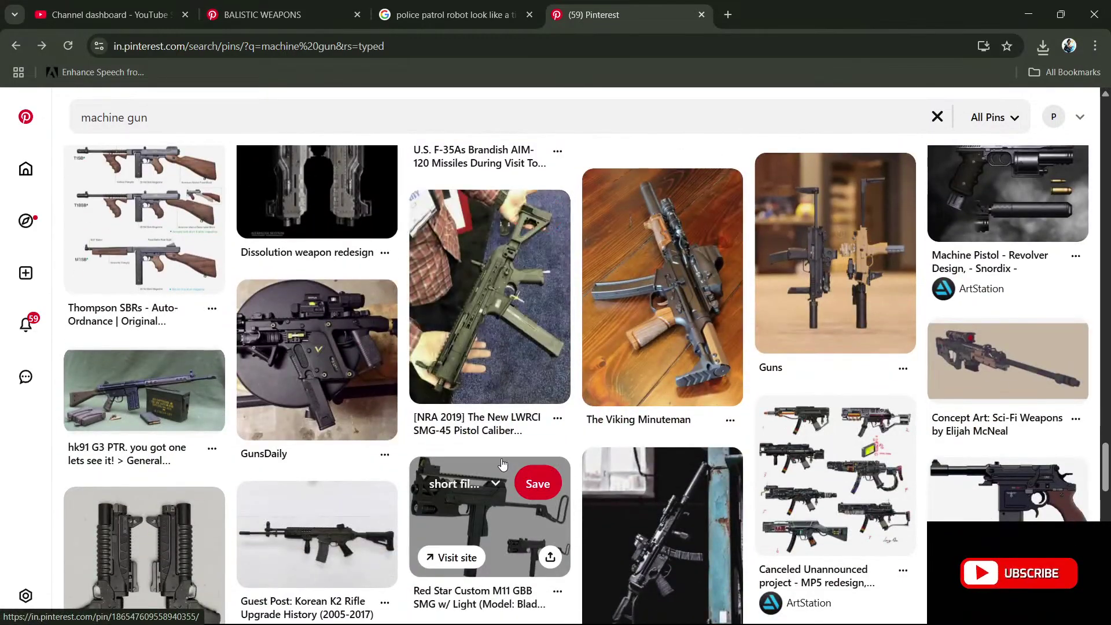
pyautogui.scroll(-5, 503, 458)
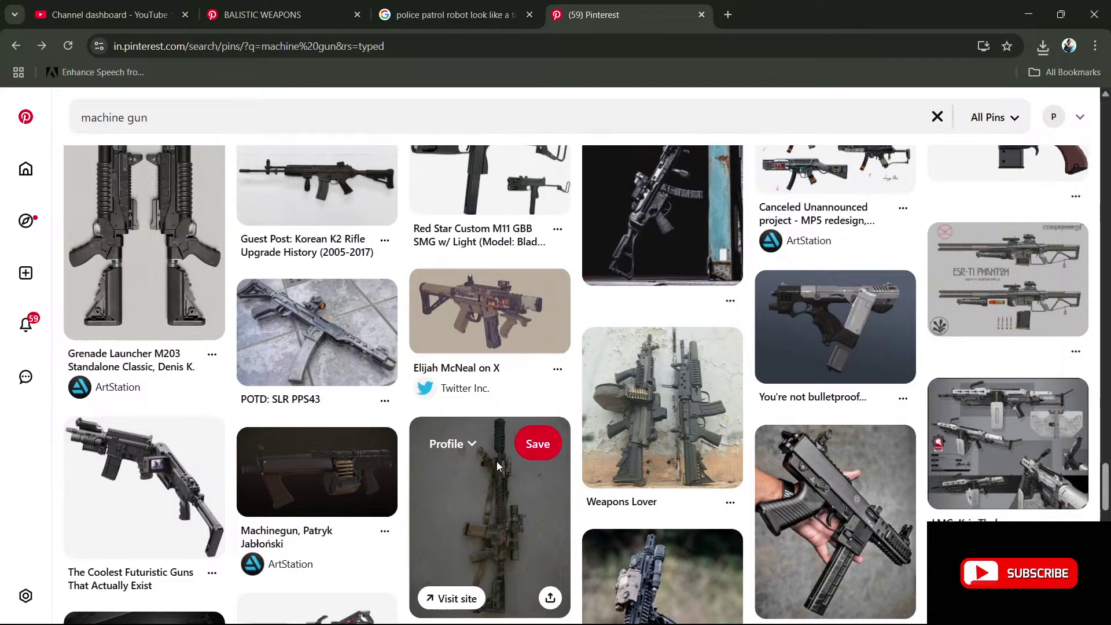
pyautogui.scroll(-6, 497, 460)
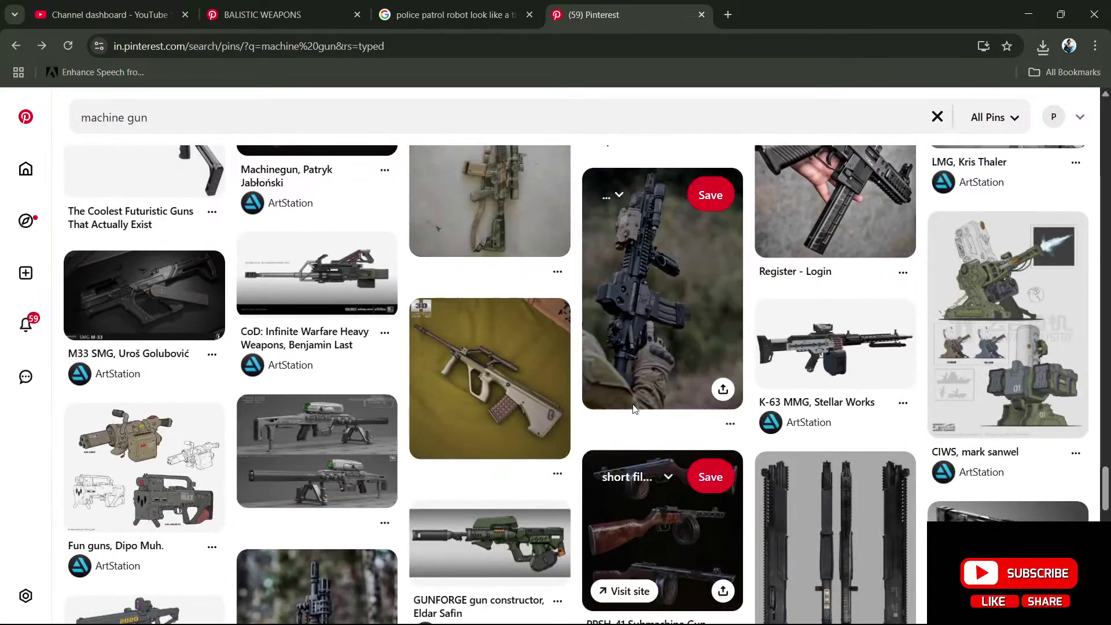
pyautogui.scroll(-5, 633, 405)
pyautogui.scroll(-7, 634, 404)
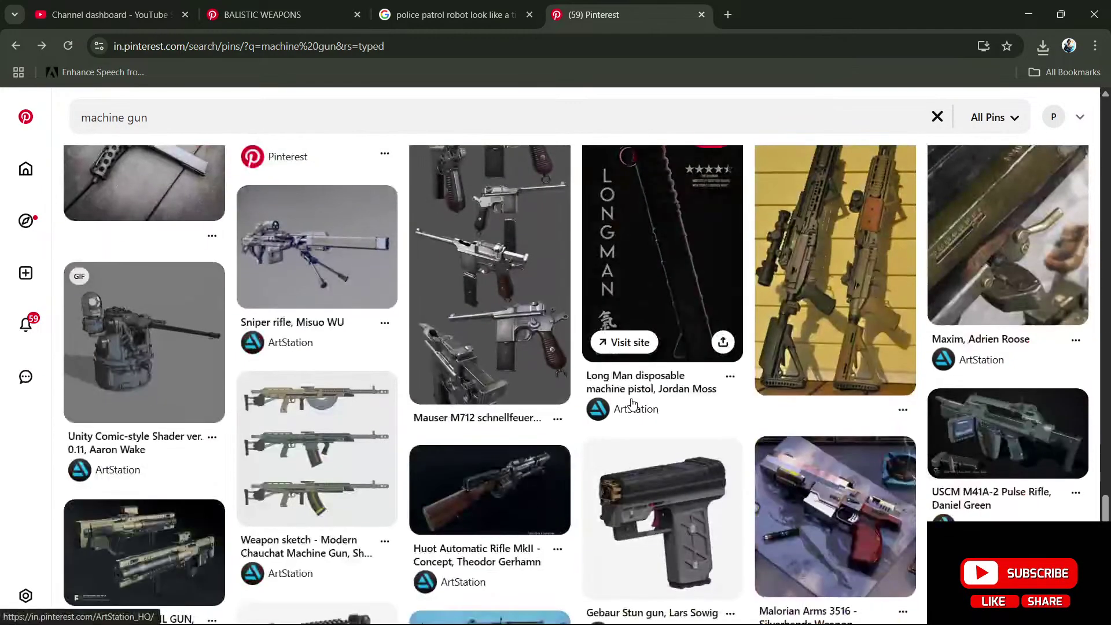
pyautogui.scroll(-10, 761, 331)
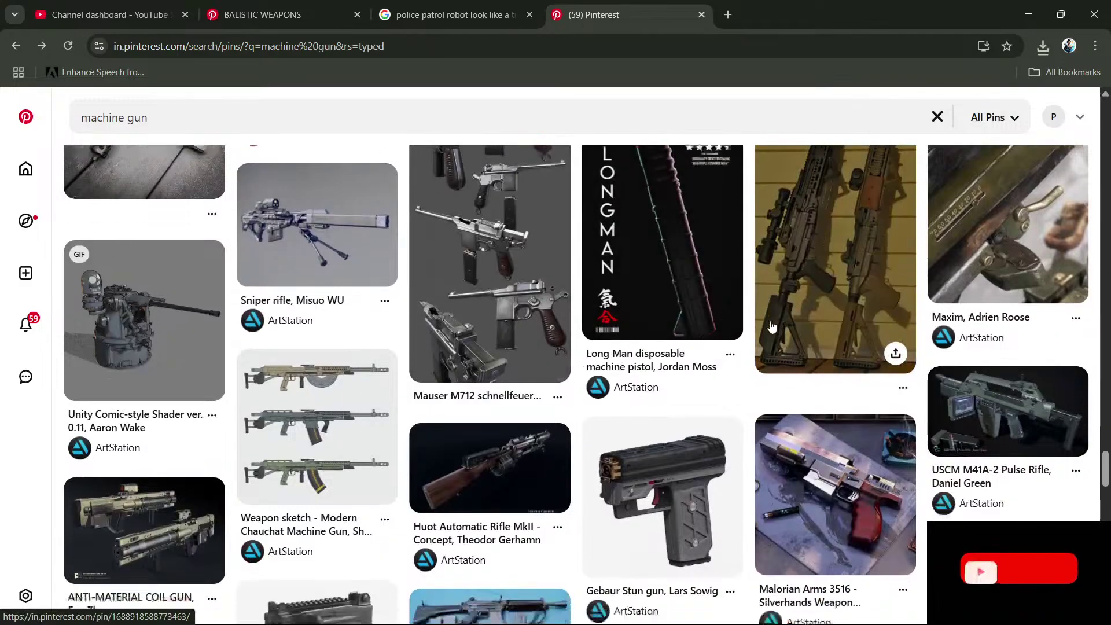
pyautogui.scroll(-5, 772, 327)
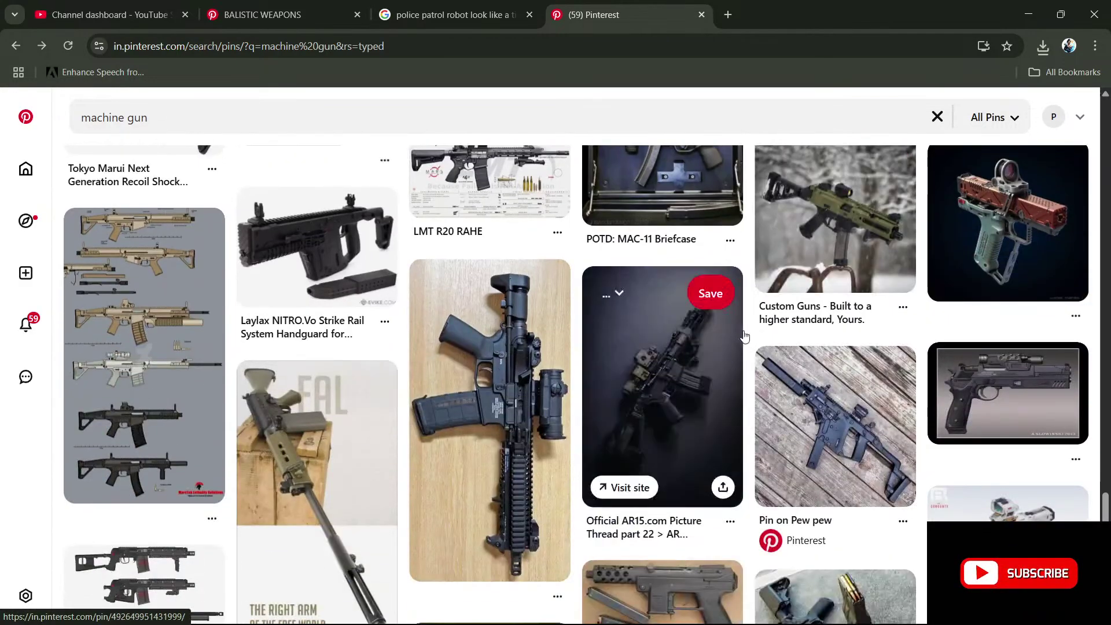
pyautogui.scroll(-5, 741, 347)
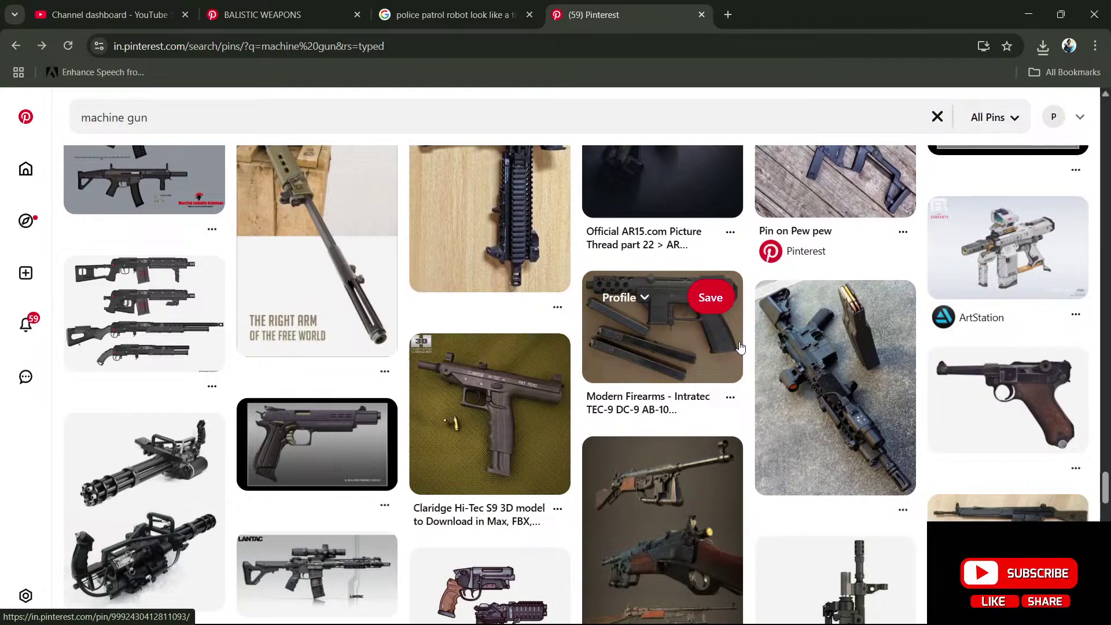
pyautogui.scroll(-10, 741, 348)
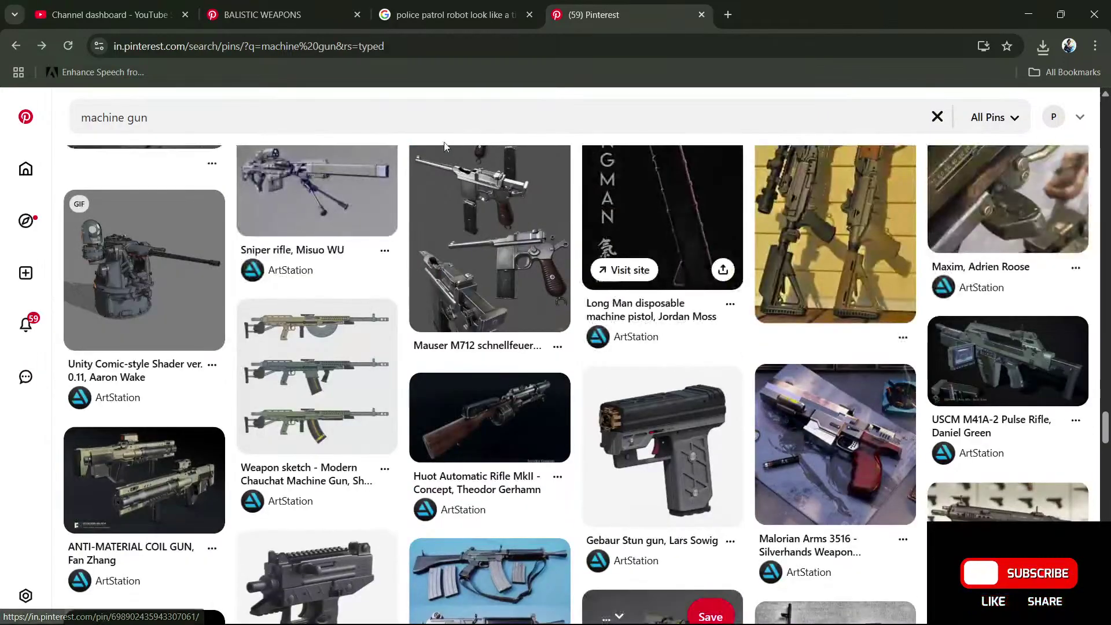
# - Search Pinterest for "bot concept art"
pyautogui.click(74, 128)
pyautogui.write('b')
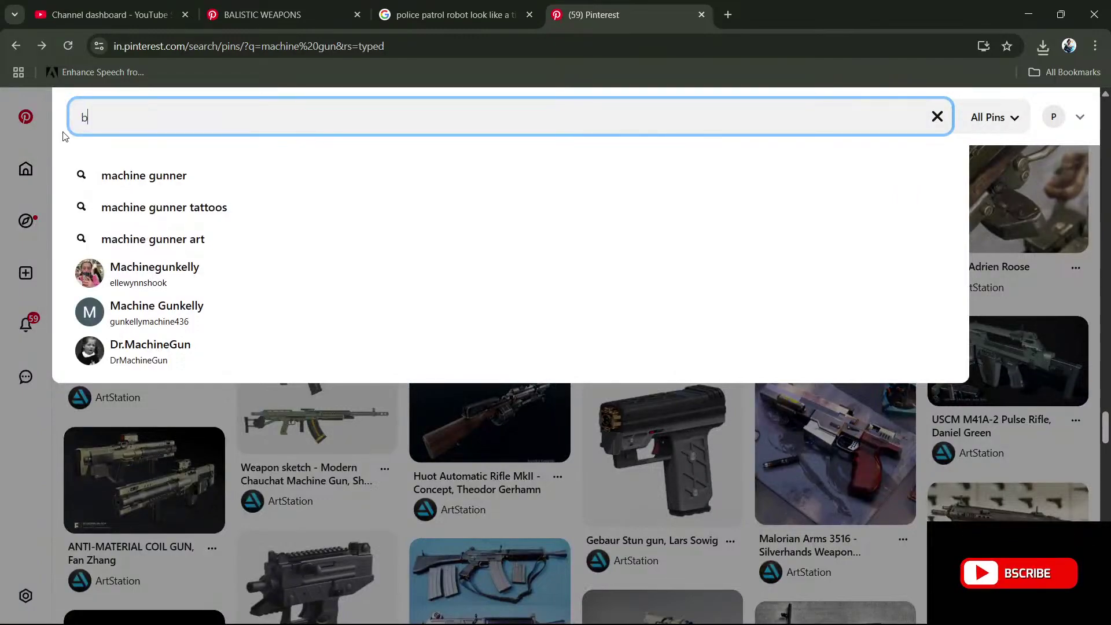
pyautogui.write('ot concept')
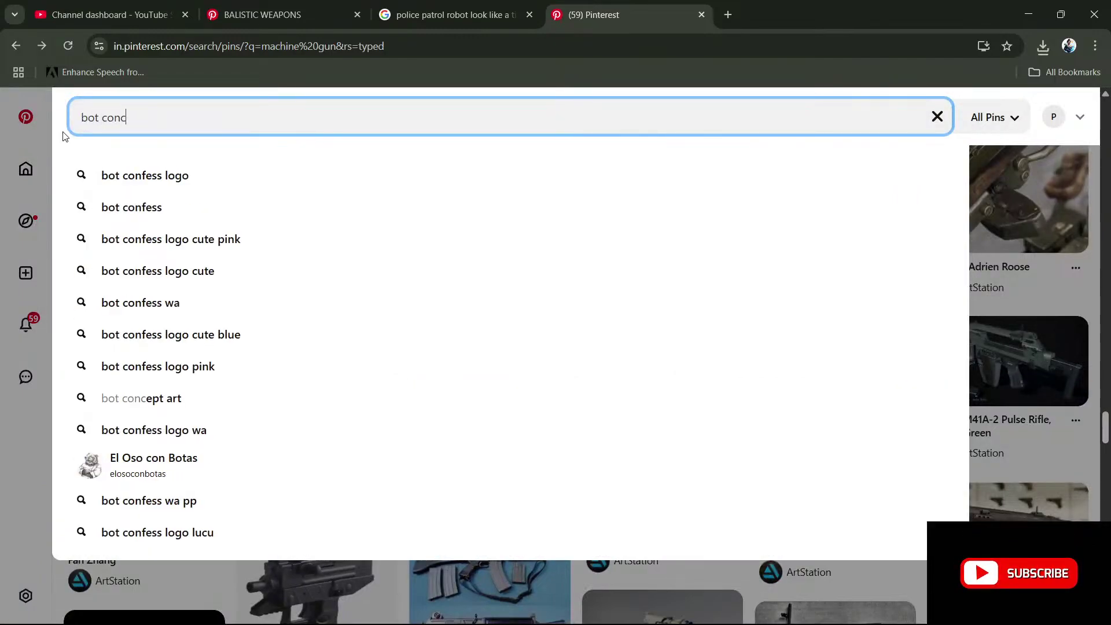
pyautogui.write('t ar')
pyautogui.press('Return')
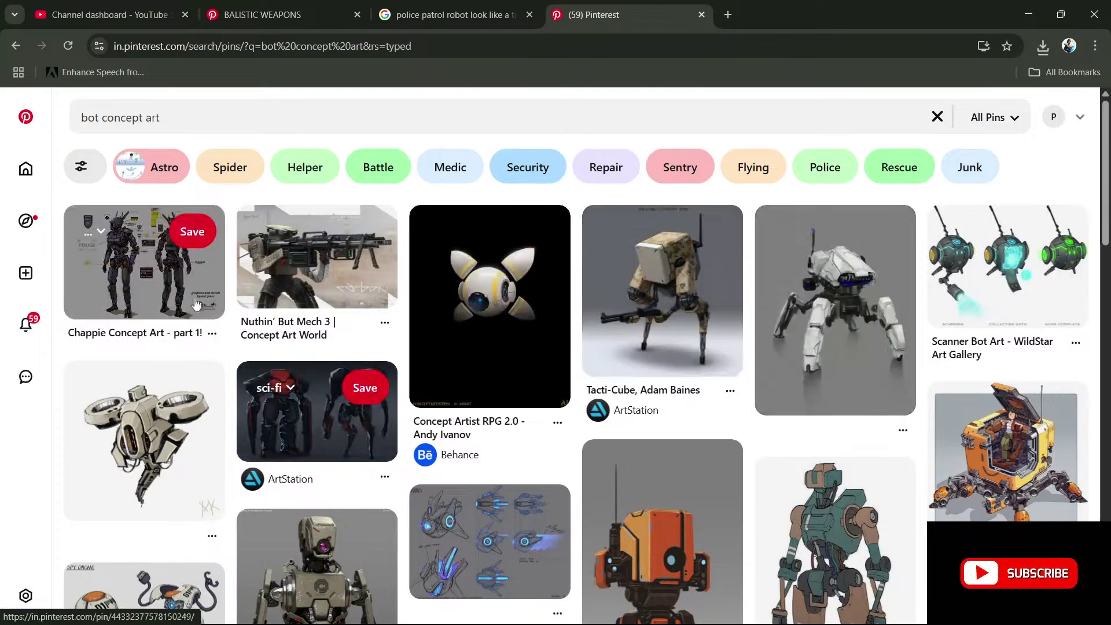
# - Examine the Chappie Concept Art pin, the blue D-03 drone pin and the drone's related images, returning to the bot concept art results
pyautogui.click(132, 271)
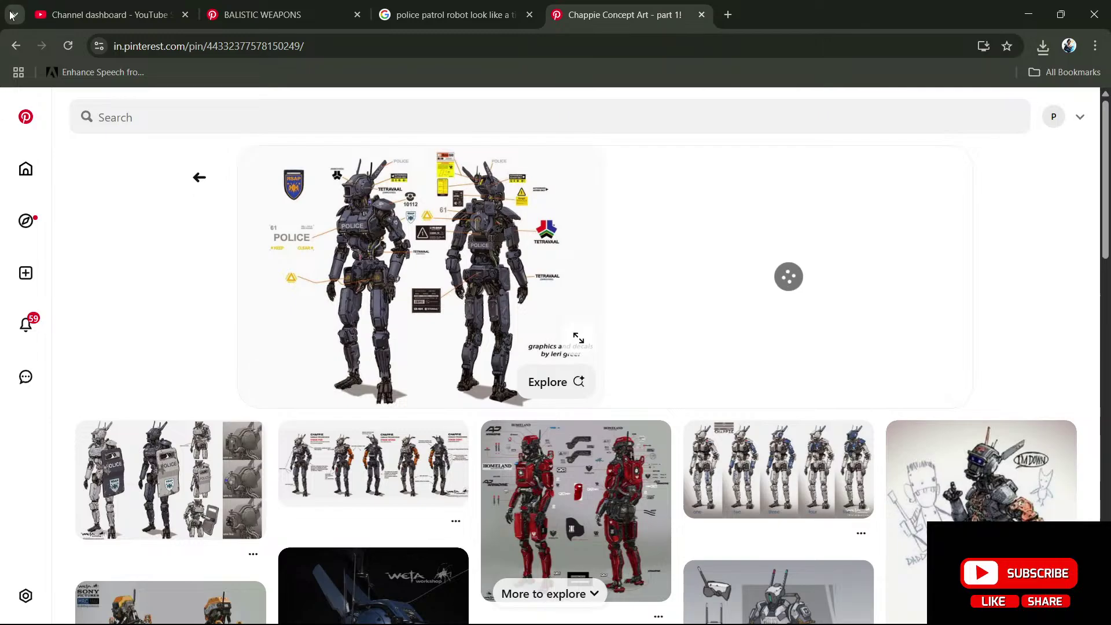
pyautogui.click(16, 46)
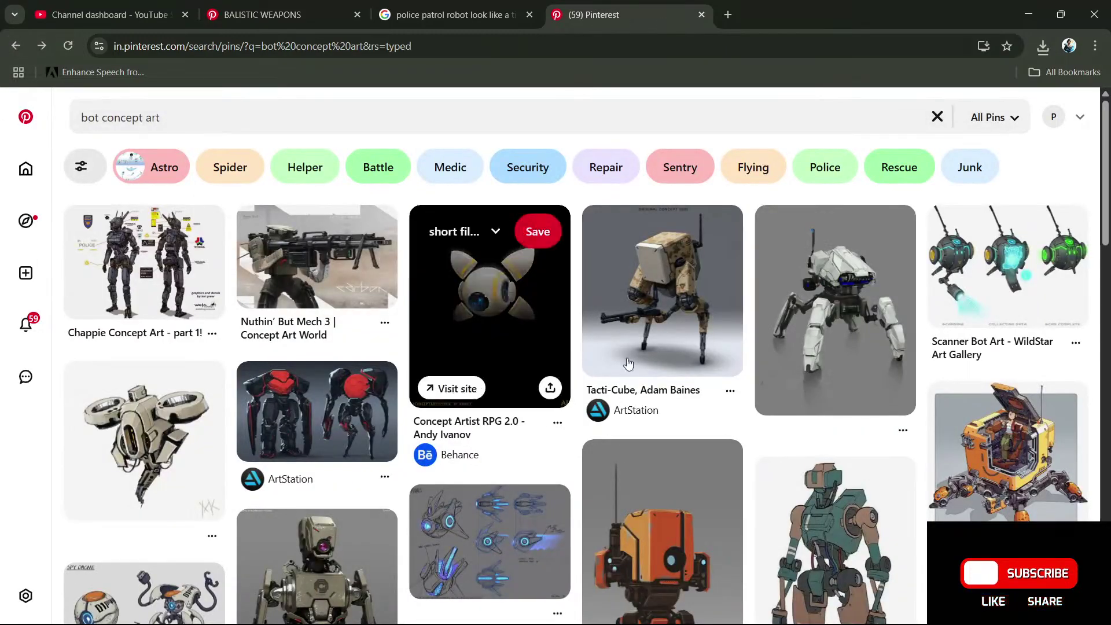
pyautogui.scroll(-3, 826, 559)
pyautogui.scroll(-2, 816, 555)
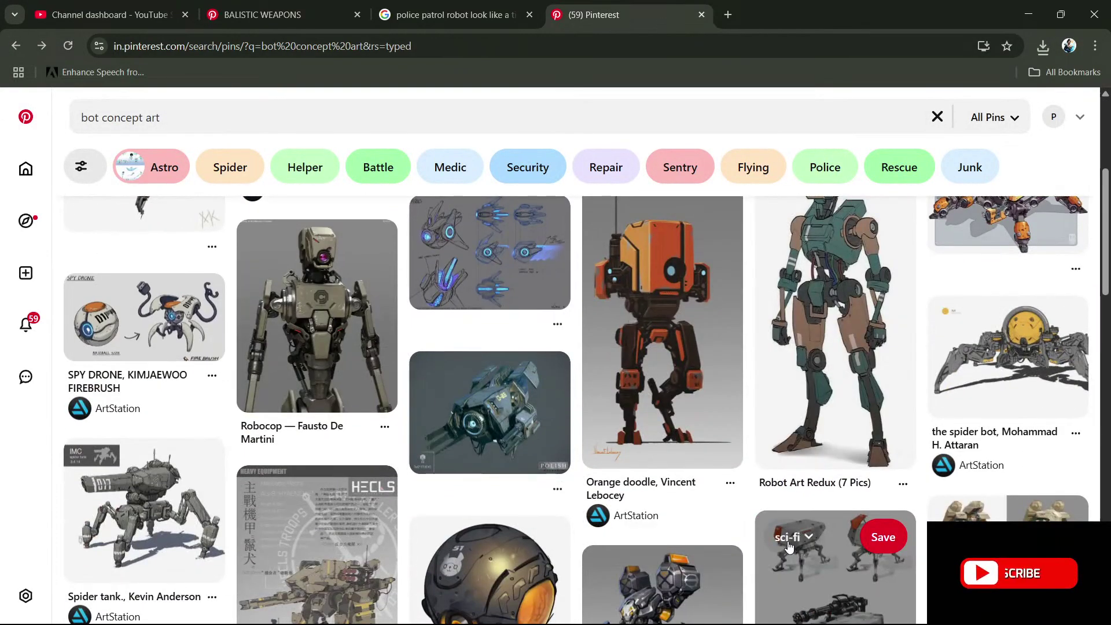
pyautogui.click(506, 431)
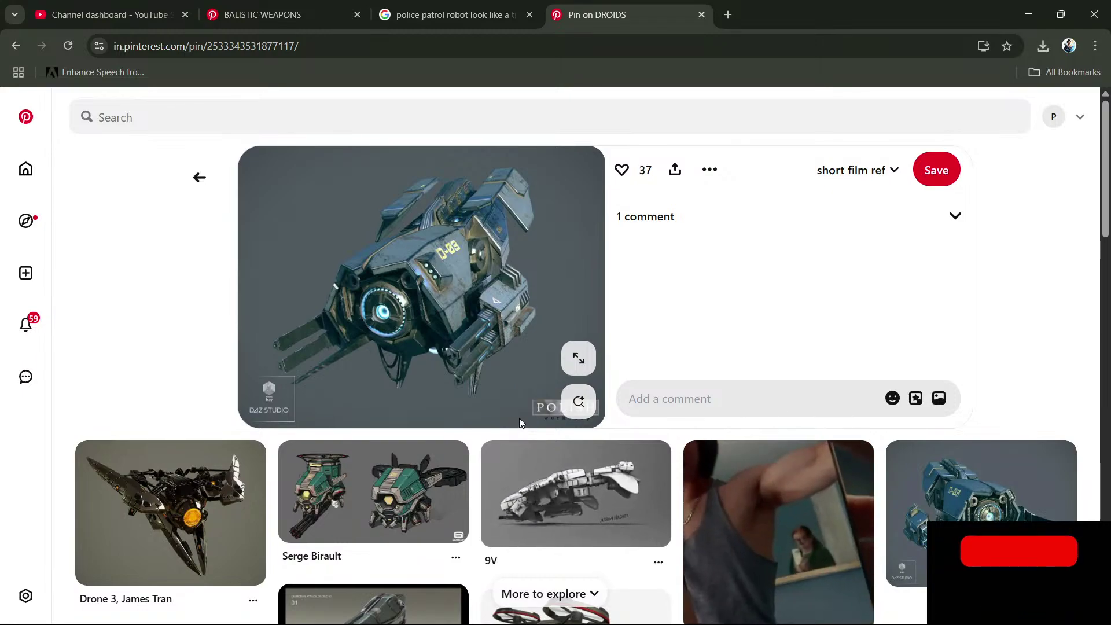
pyautogui.scroll(-1, 520, 424)
pyautogui.scroll(-6, 519, 426)
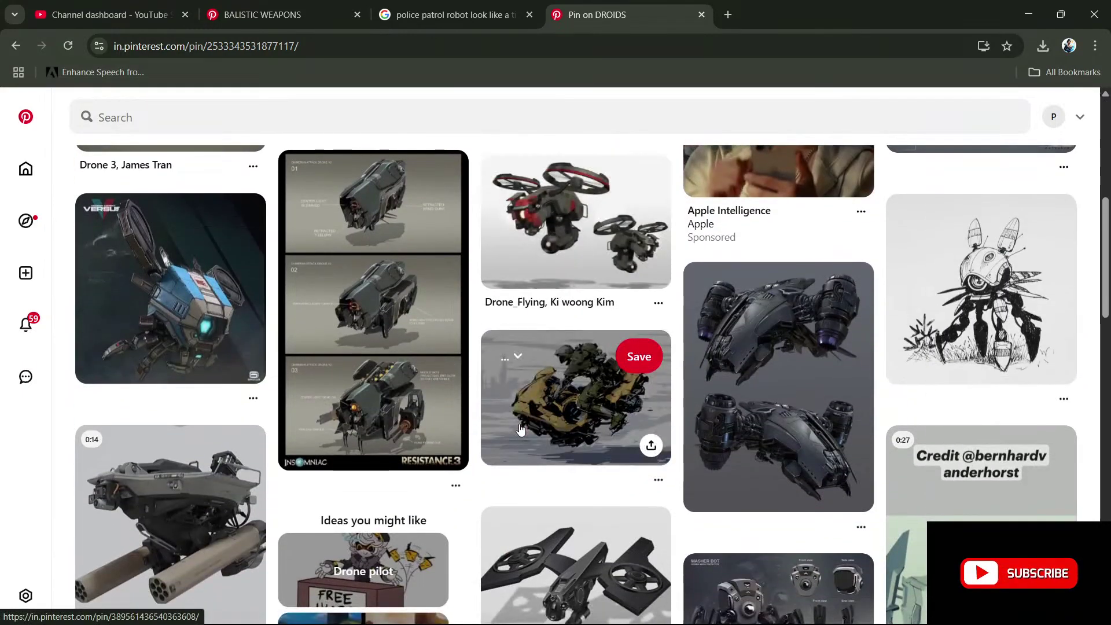
pyautogui.scroll(-5, 531, 418)
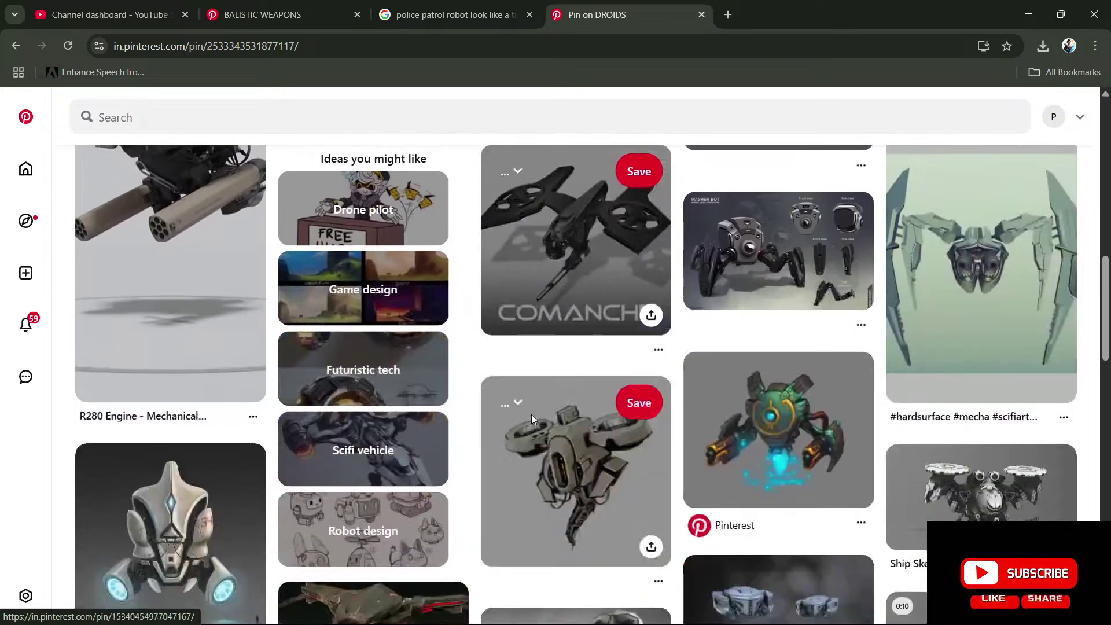
pyautogui.scroll(-5, 532, 418)
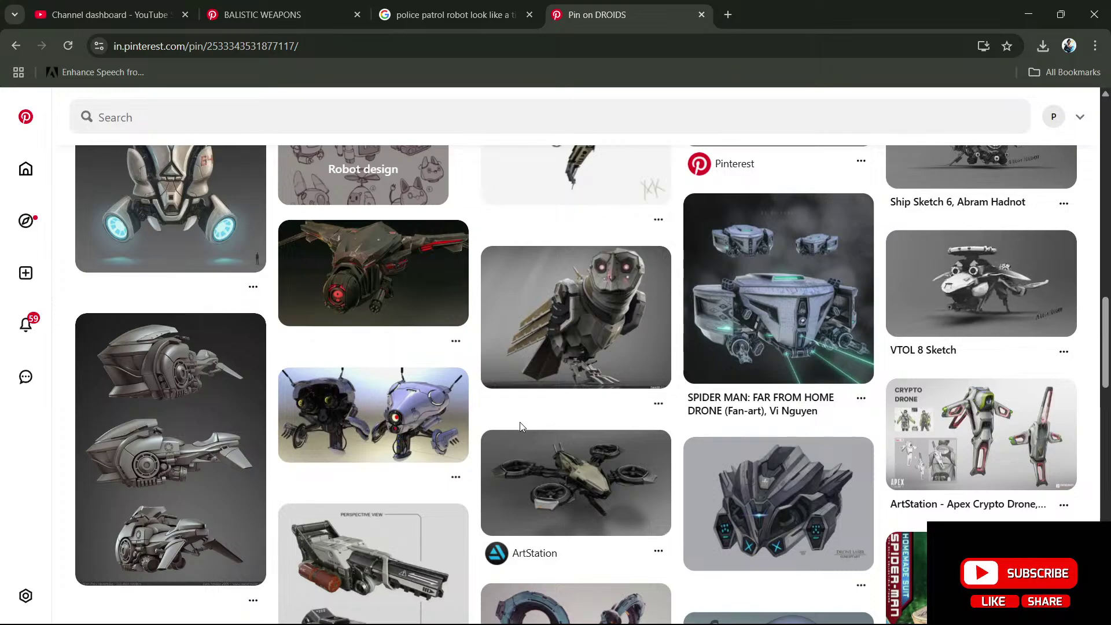
pyautogui.click(15, 46)
# - Download the APOLO mech concept sheet showing a white and orange walker with a top-mounted minigun
pyautogui.scroll(-5, 648, 319)
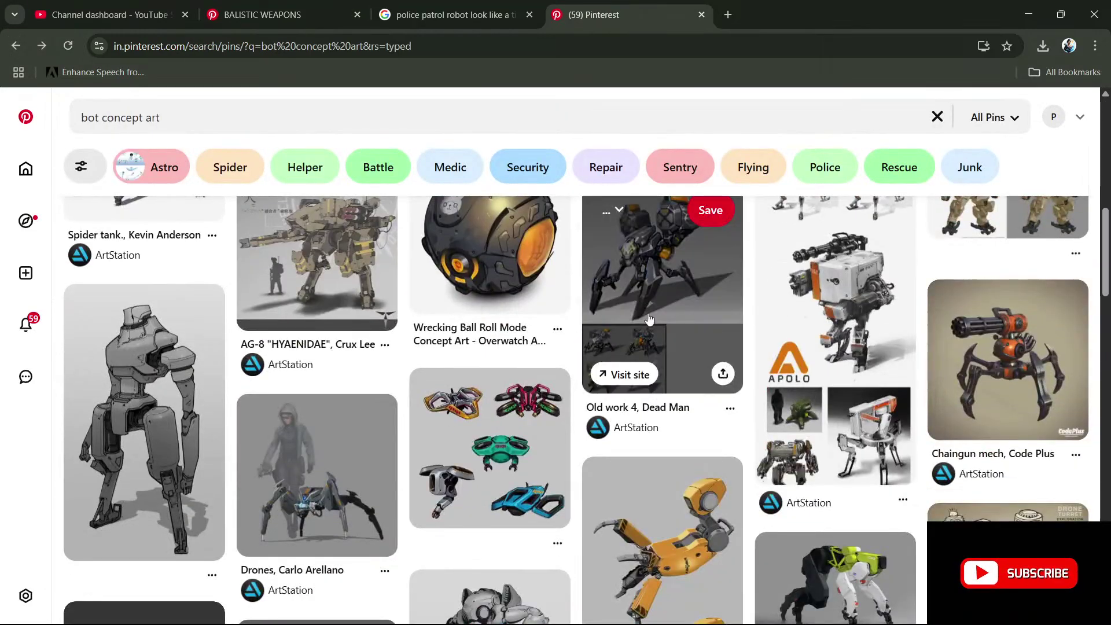
pyautogui.click(820, 305)
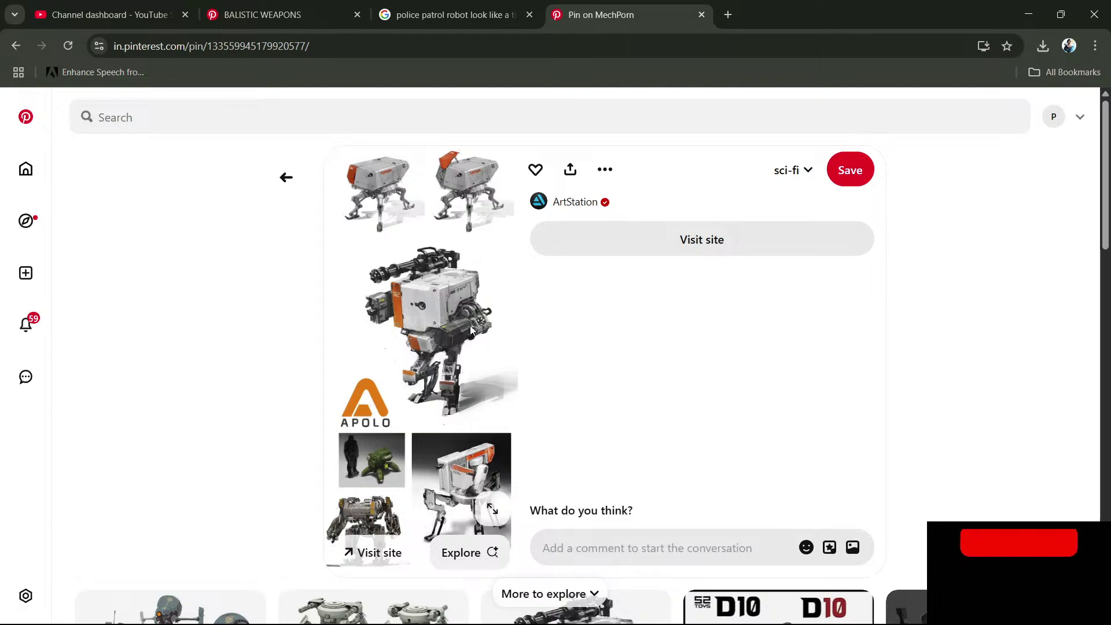
pyautogui.click(605, 169)
pyautogui.click(590, 214)
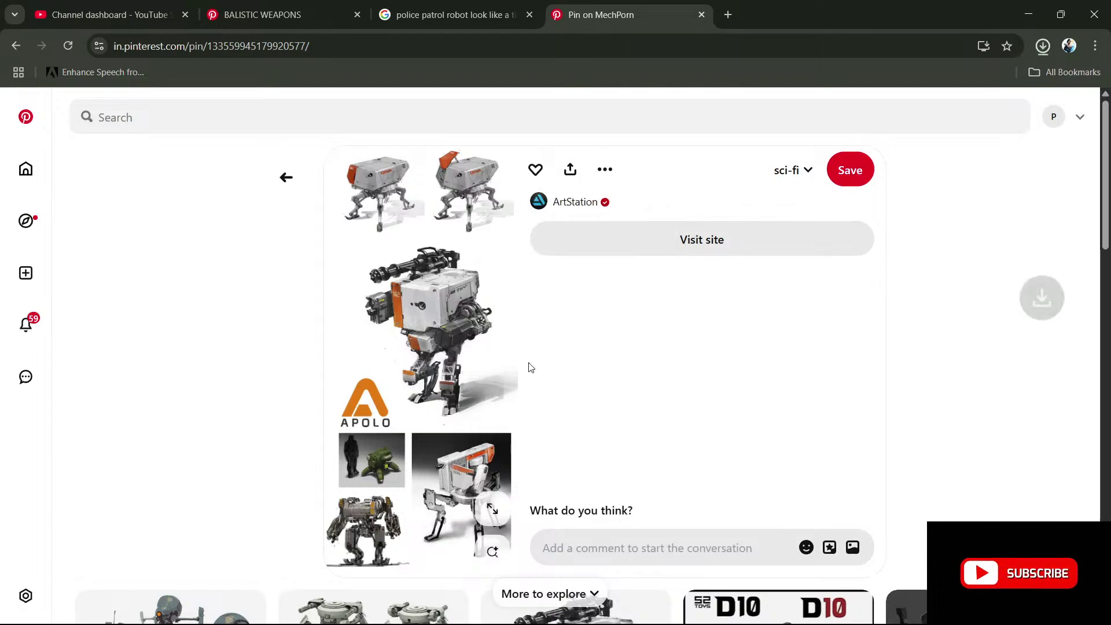
# - Look through the images related to the APOLO mech pin and return to the bot concept art results
pyautogui.scroll(-5, 531, 367)
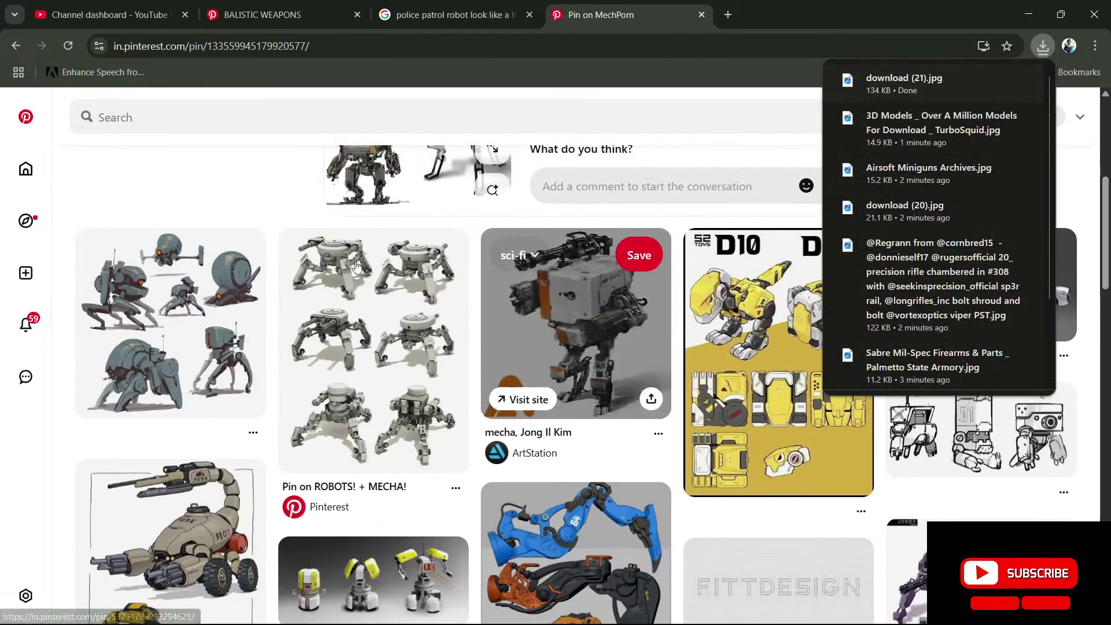
pyautogui.scroll(-4, 340, 514)
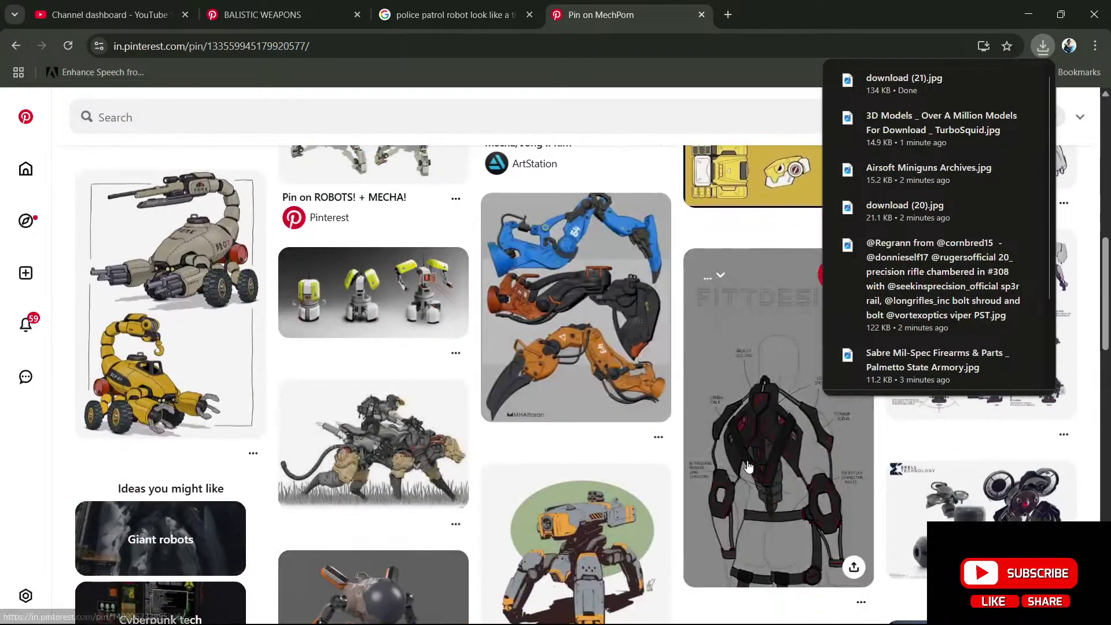
pyautogui.scroll(-5, 746, 466)
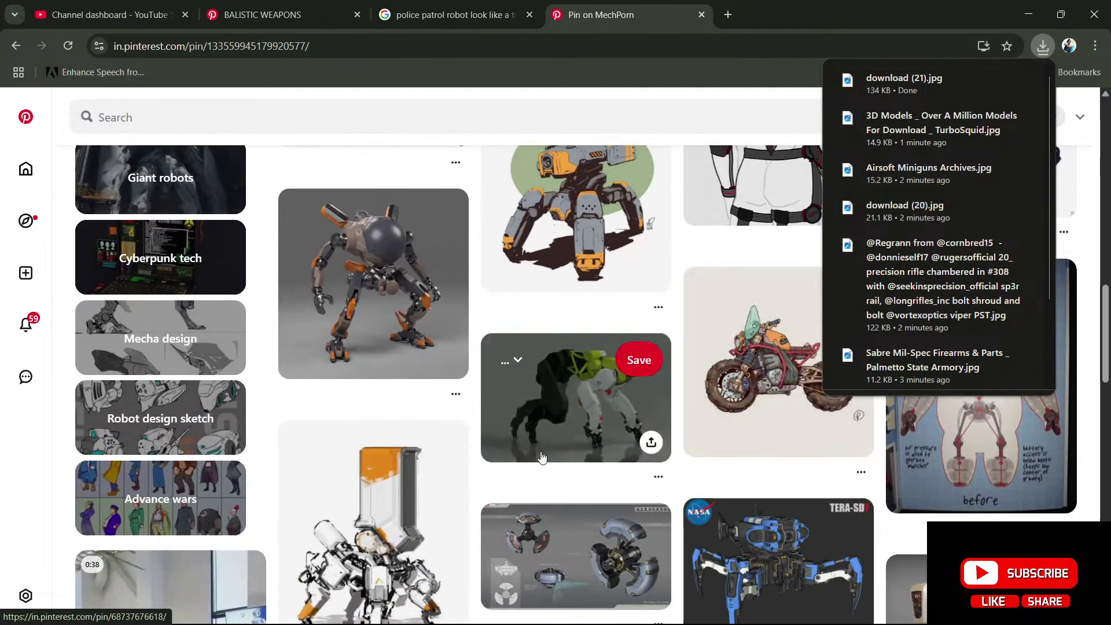
pyautogui.hotkey('alt', 'Left')
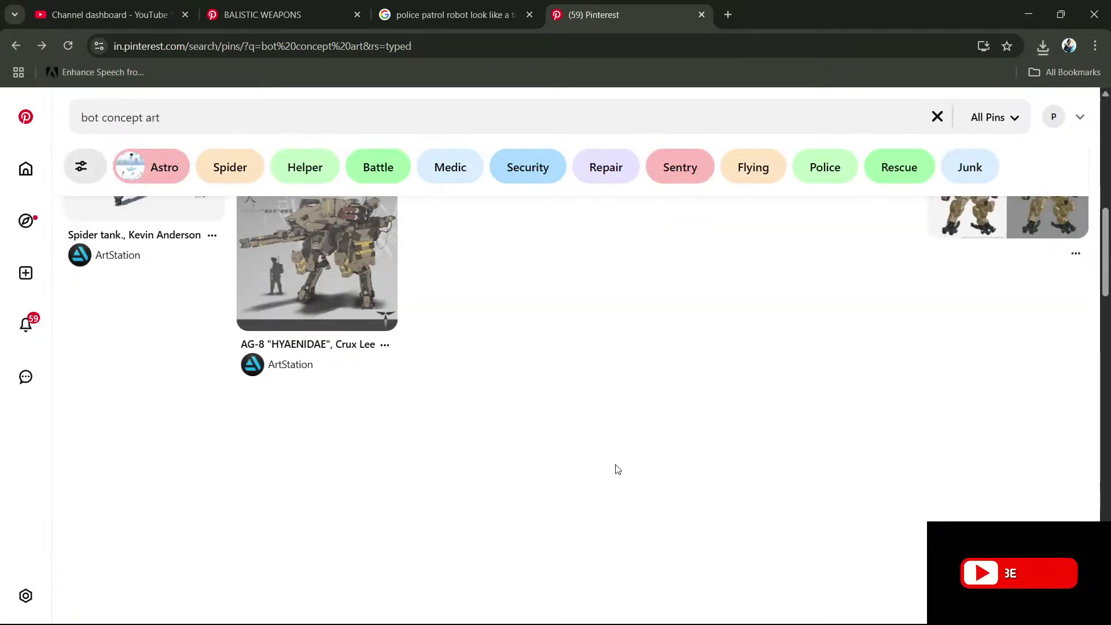
# - Examine the bot concept art results on Pinterest for further robot, mech and drone references
pyautogui.scroll(-4, 578, 471)
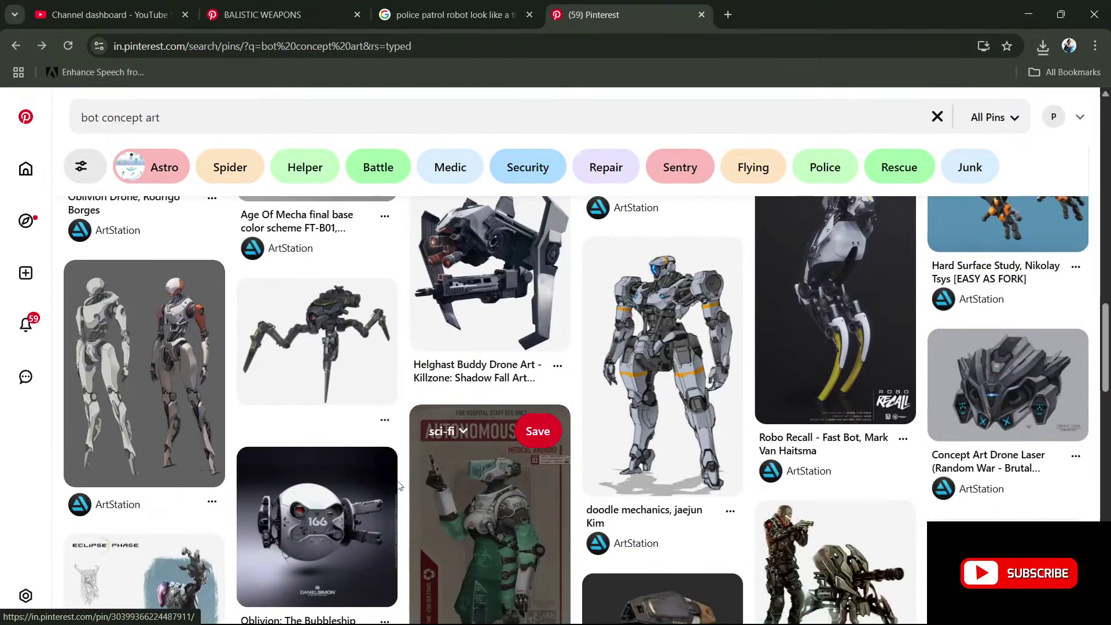
pyautogui.scroll(-3, 550, 483)
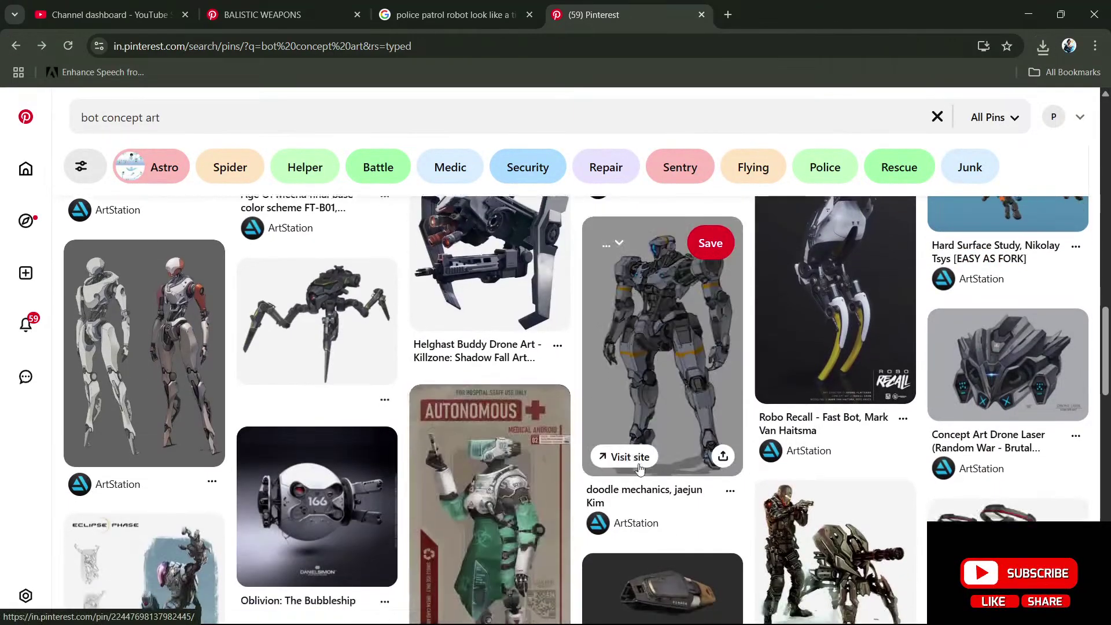
pyautogui.scroll(-10, 638, 468)
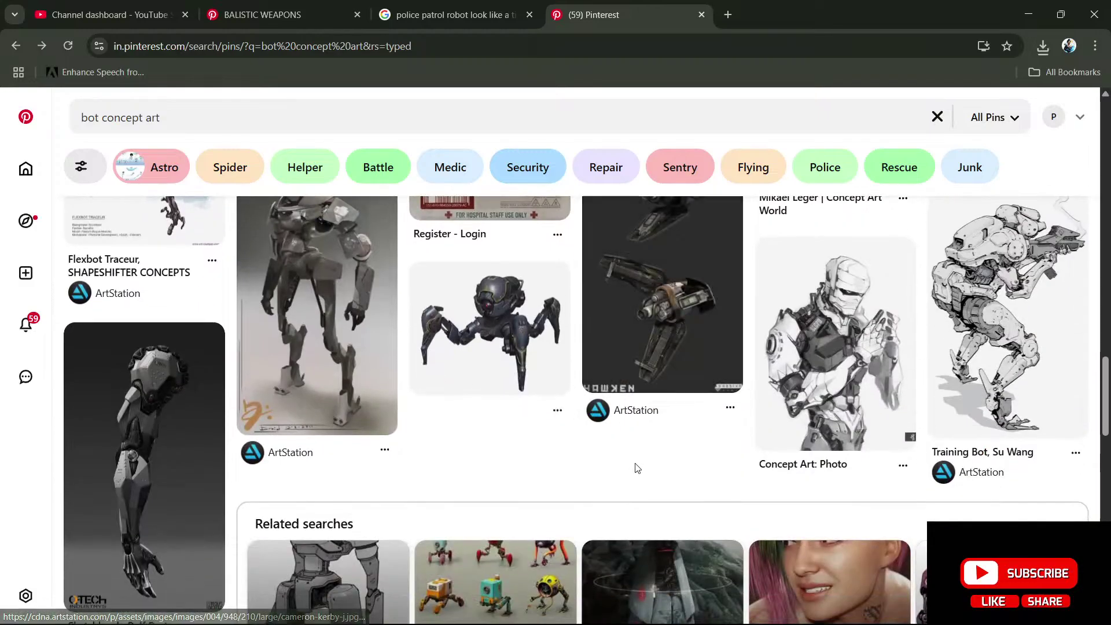
pyautogui.scroll(-4, 635, 465)
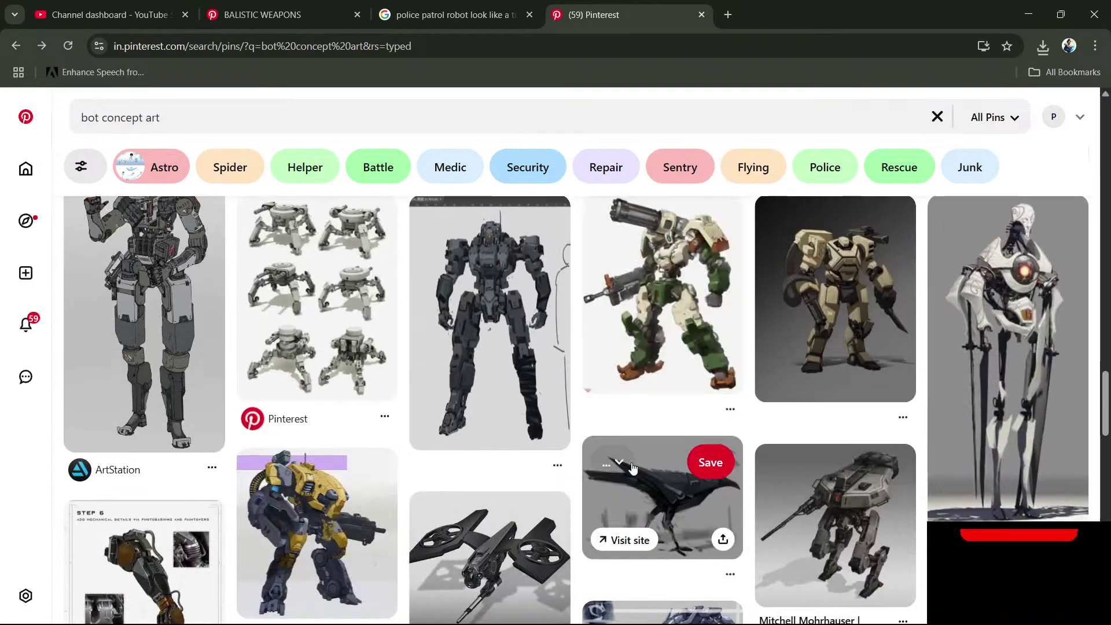
pyautogui.scroll(-4, 633, 467)
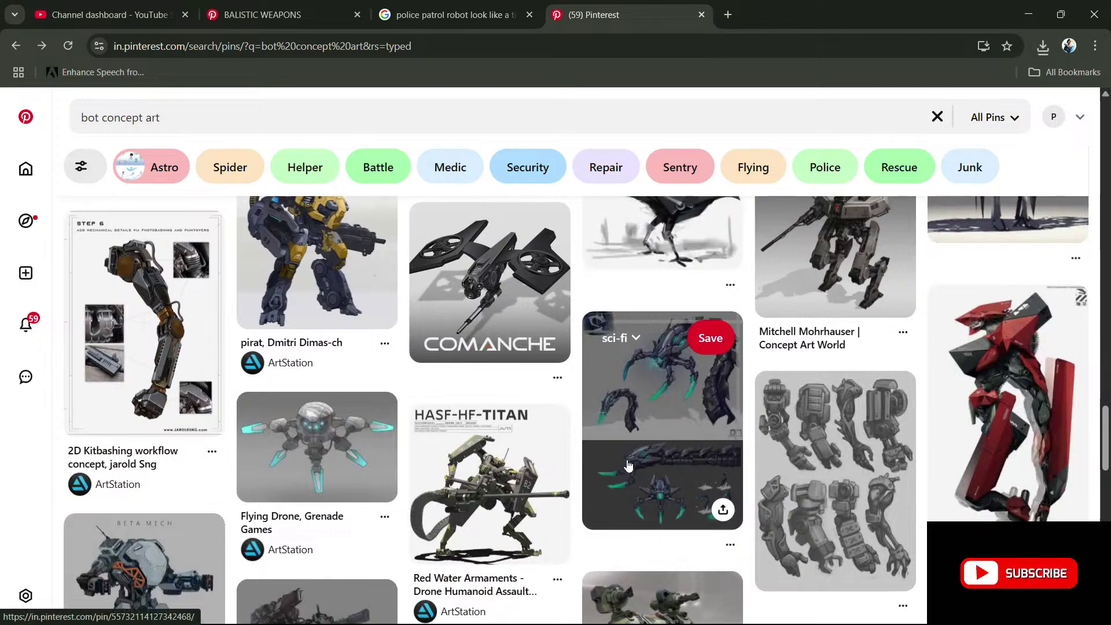
pyautogui.scroll(-10, 625, 464)
pyautogui.scroll(-6, 623, 463)
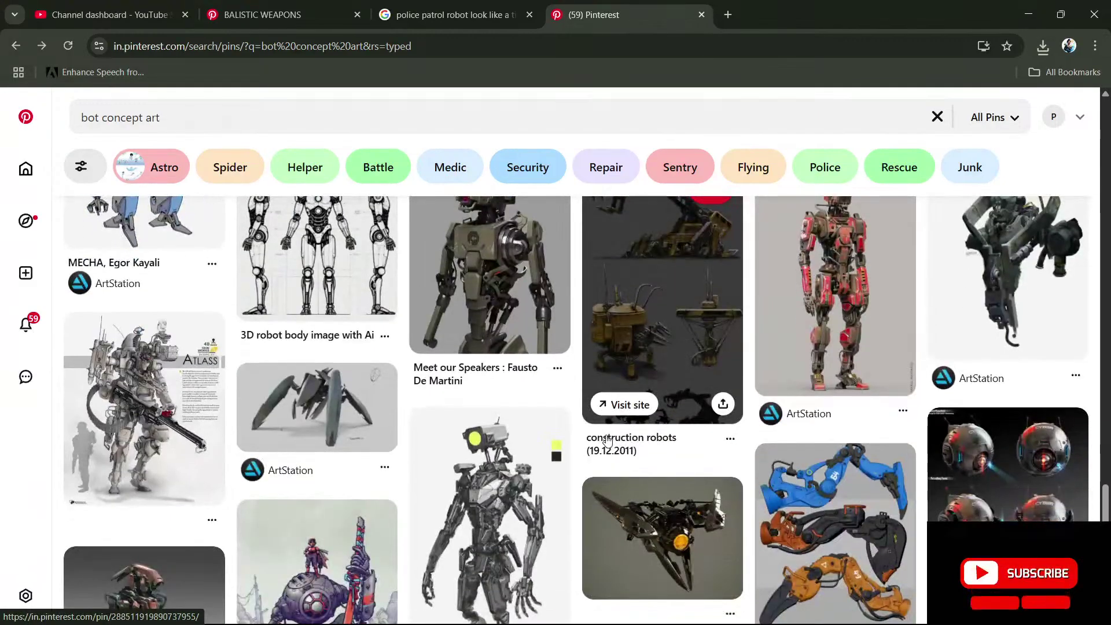
pyautogui.scroll(-3, 606, 439)
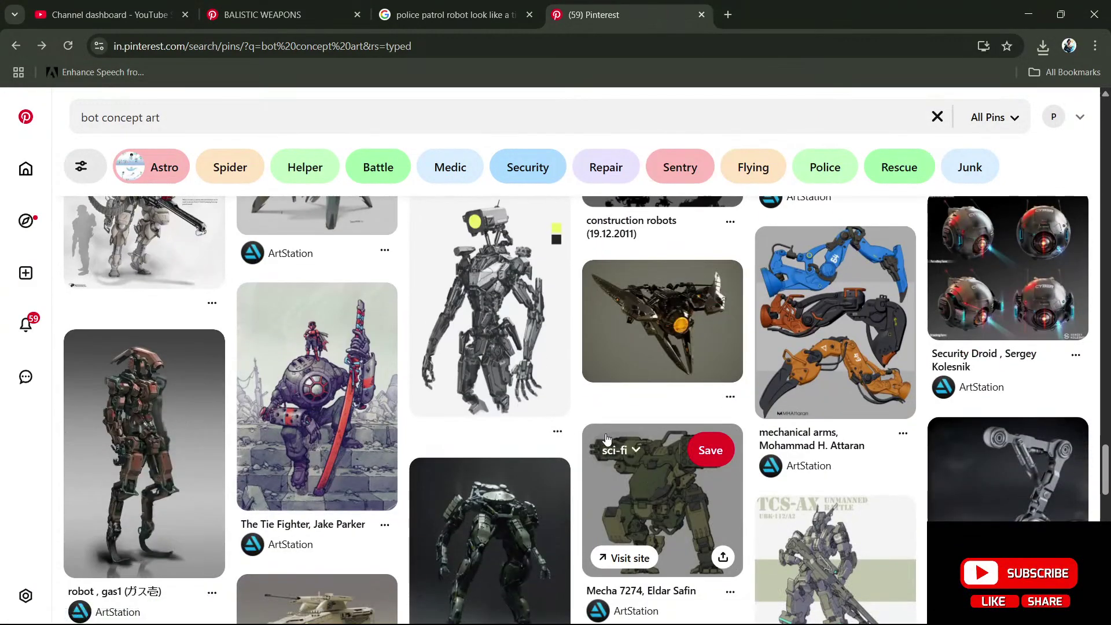
pyautogui.scroll(-6, 607, 440)
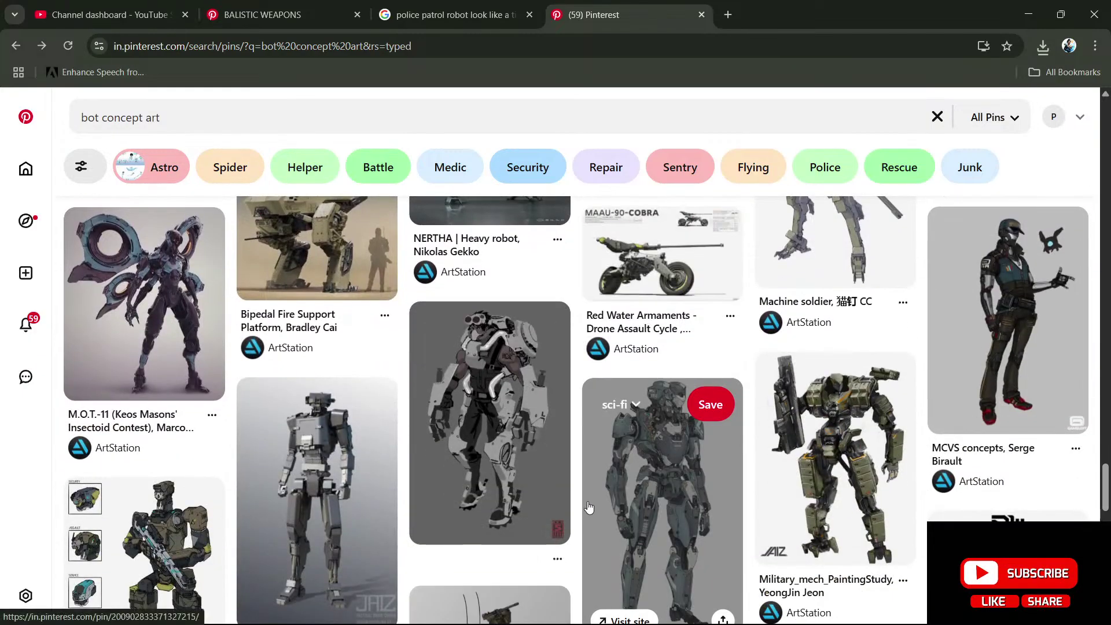
pyautogui.scroll(5, 589, 507)
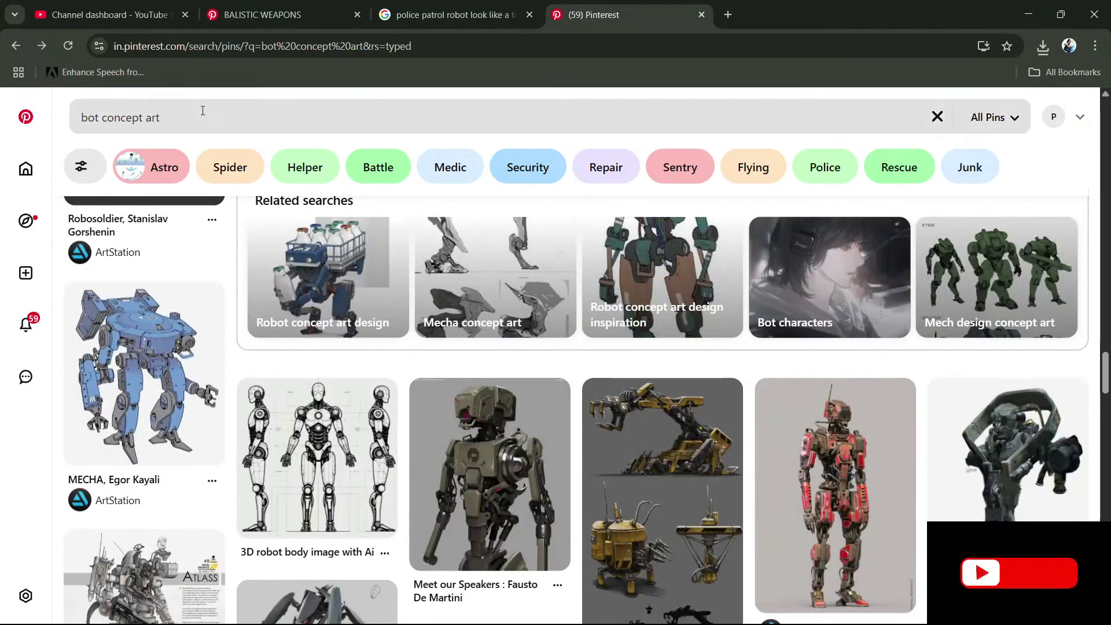
# - Search Pinterest for "tire" and look through the resulting pins
pyautogui.click(203, 111)
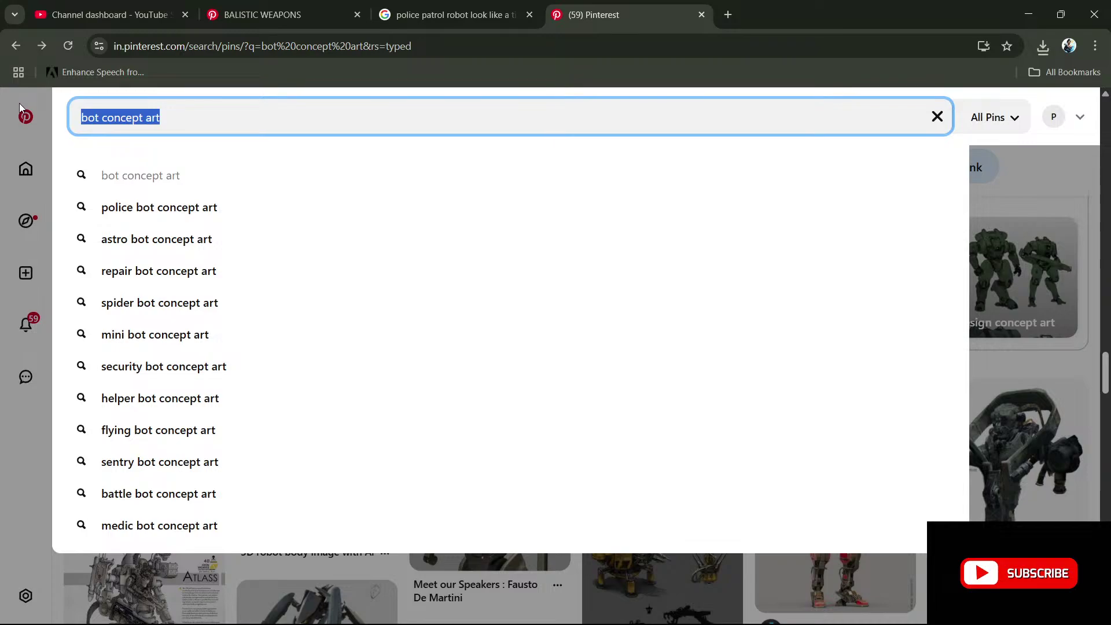
pyautogui.write('tire')
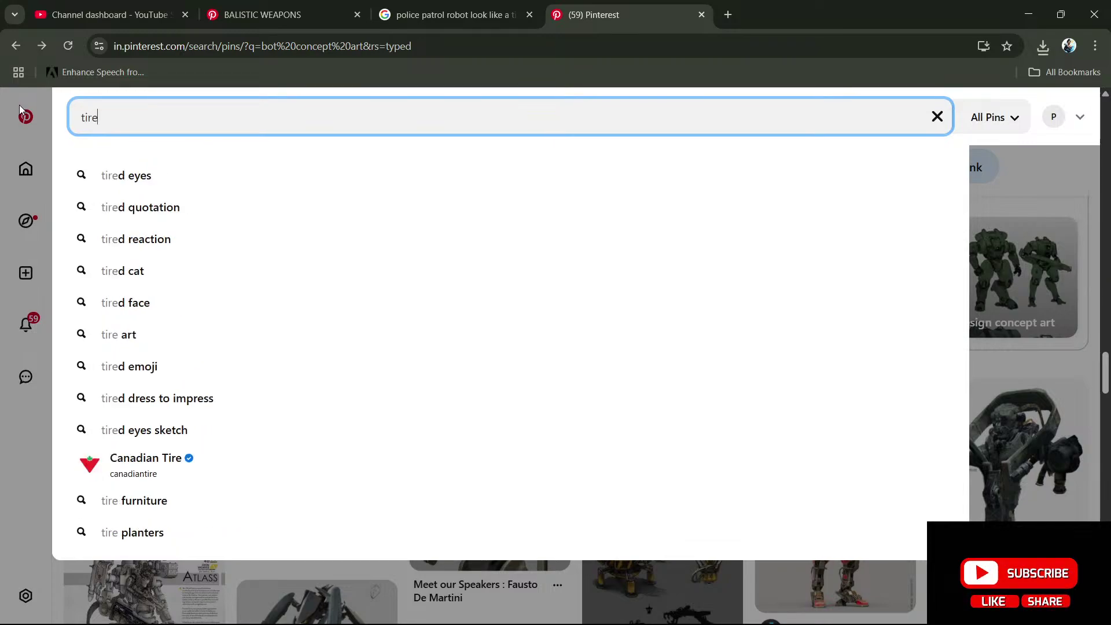
pyautogui.press('Return')
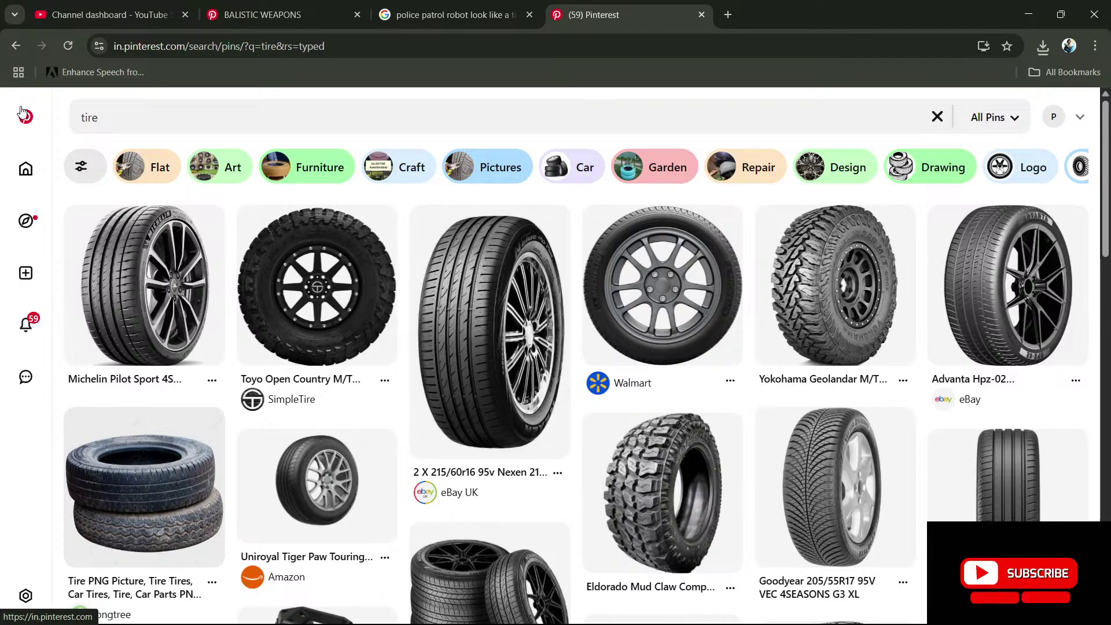
pyautogui.scroll(-6, 247, 208)
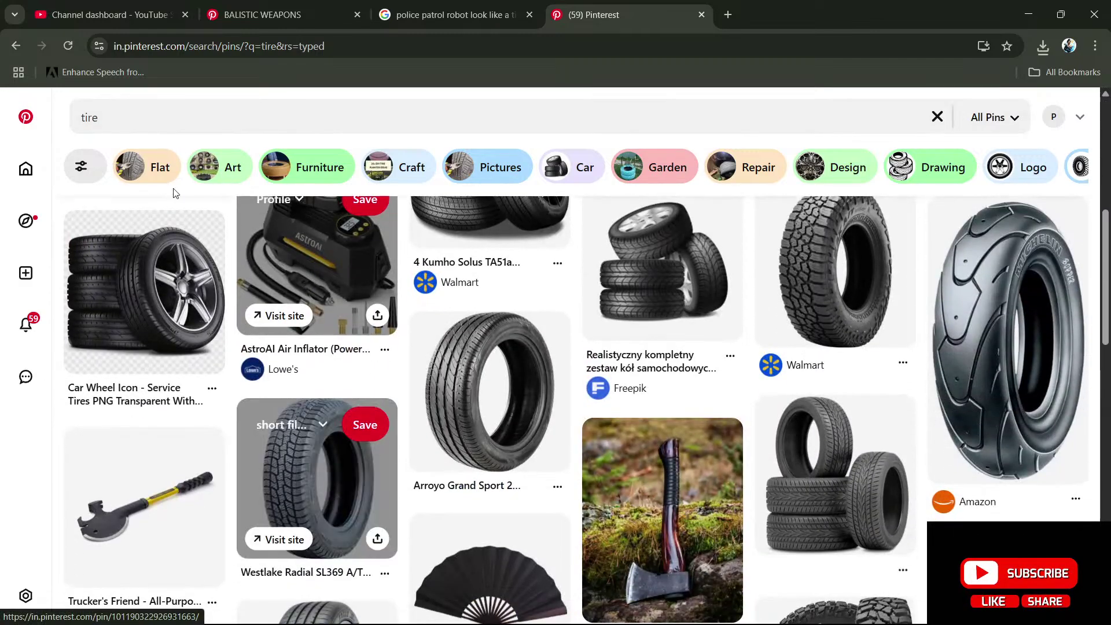
# - Search Pinterest for "tractire tire" and look through the tractor tire pins
pyautogui.click(75, 126)
pyautogui.write('t')
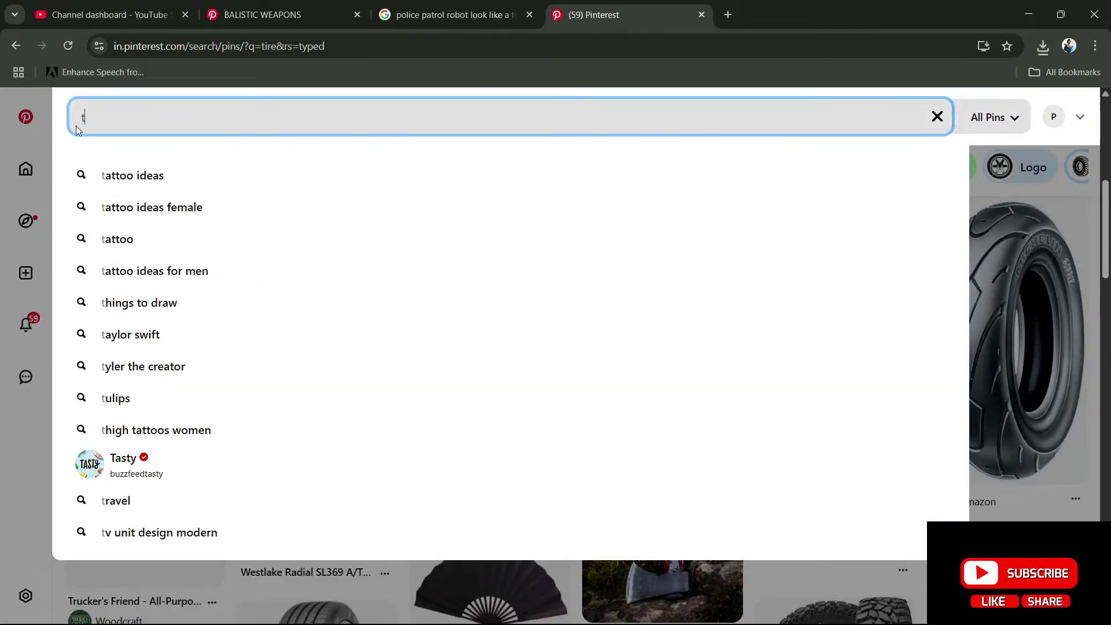
pyautogui.write('ract')
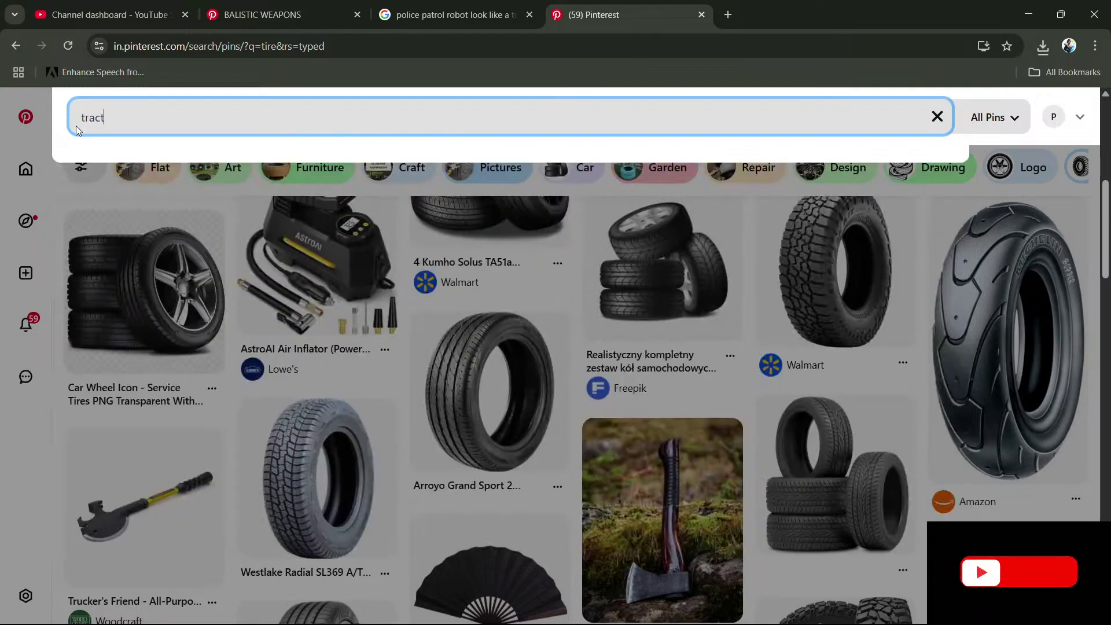
pyautogui.write('ire tire')
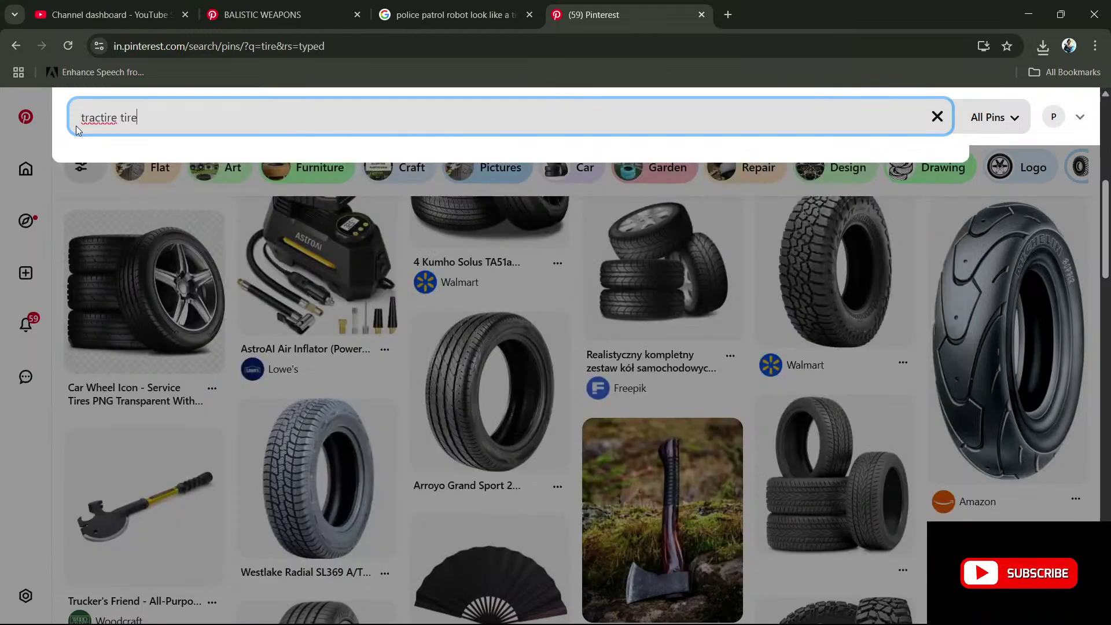
pyautogui.press('Return')
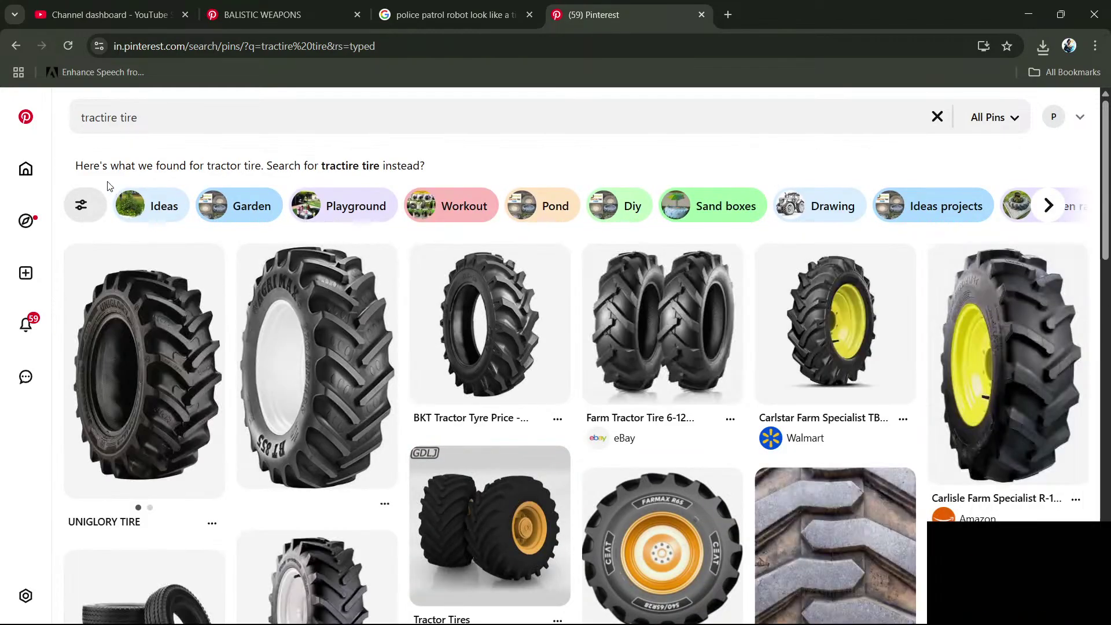
pyautogui.scroll(-6, 633, 367)
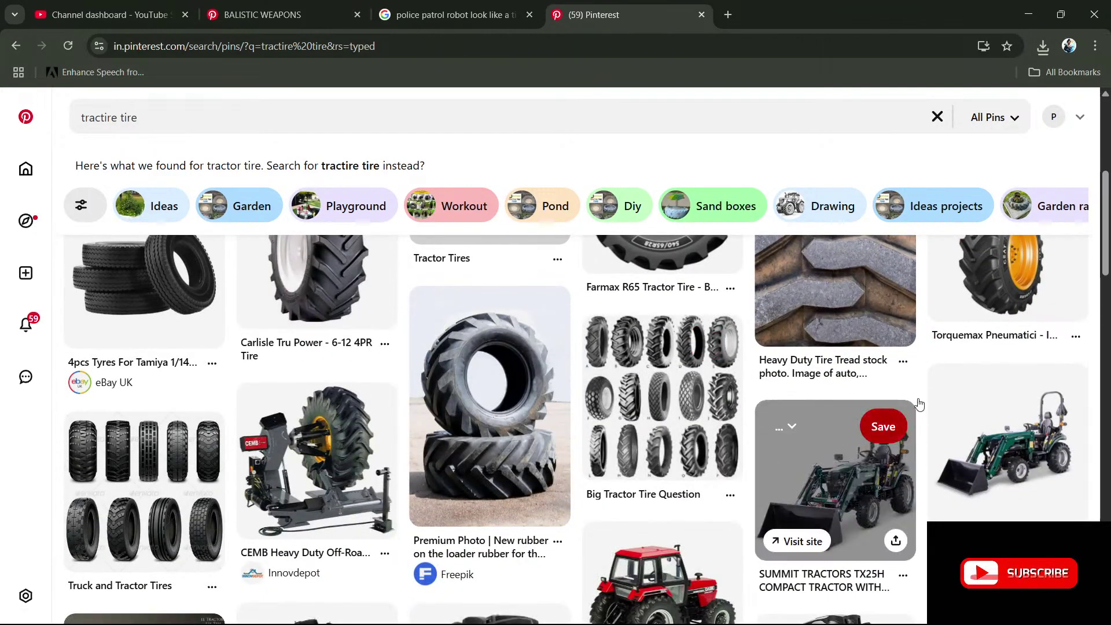
pyautogui.scroll(-6, 903, 405)
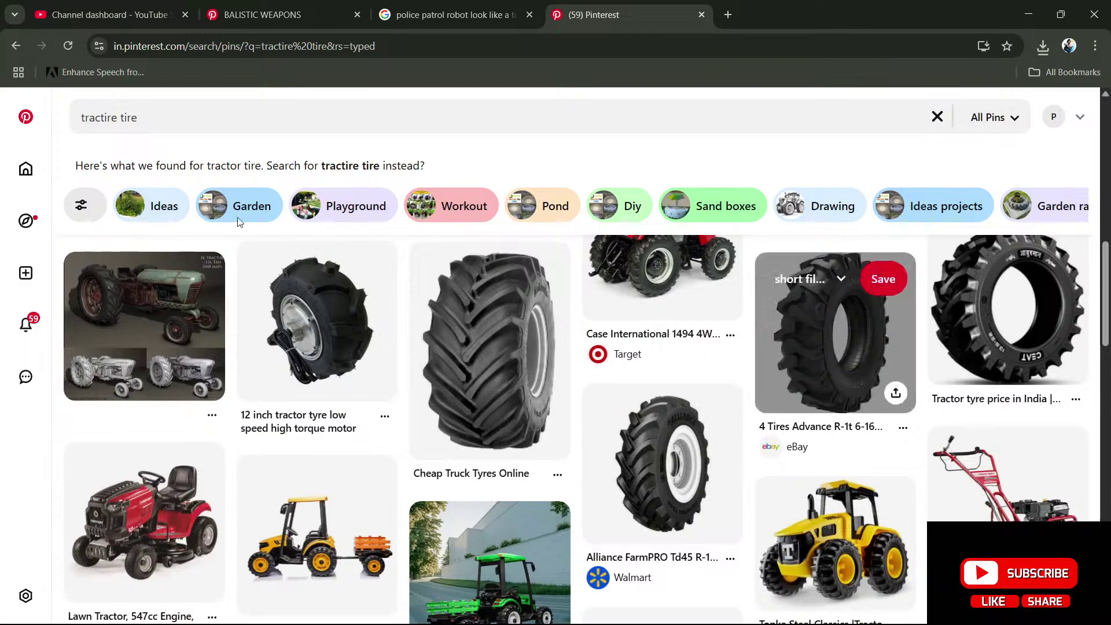
# - Change the Pinterest search to "monster truck tire"
pyautogui.click(118, 120)
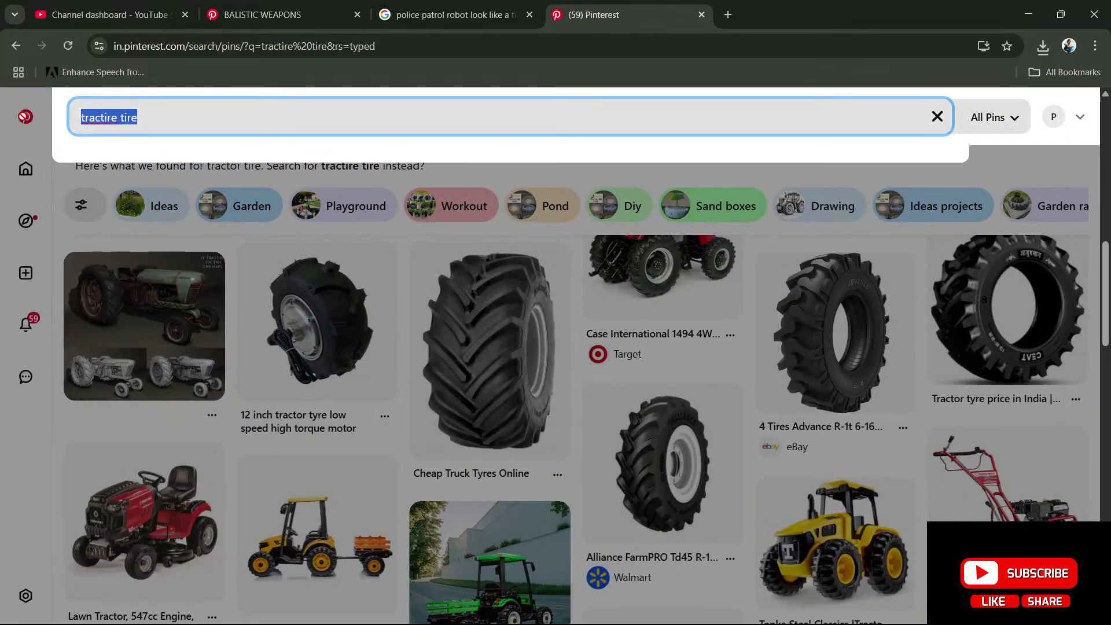
pyautogui.doubleClick(118, 118)
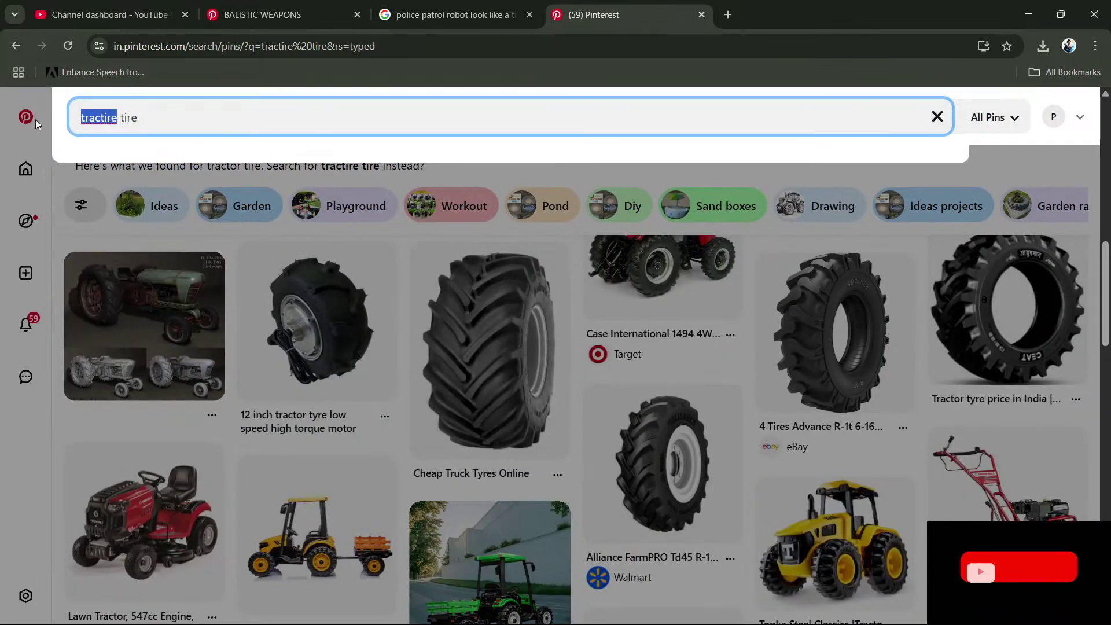
pyautogui.write('monster tr')
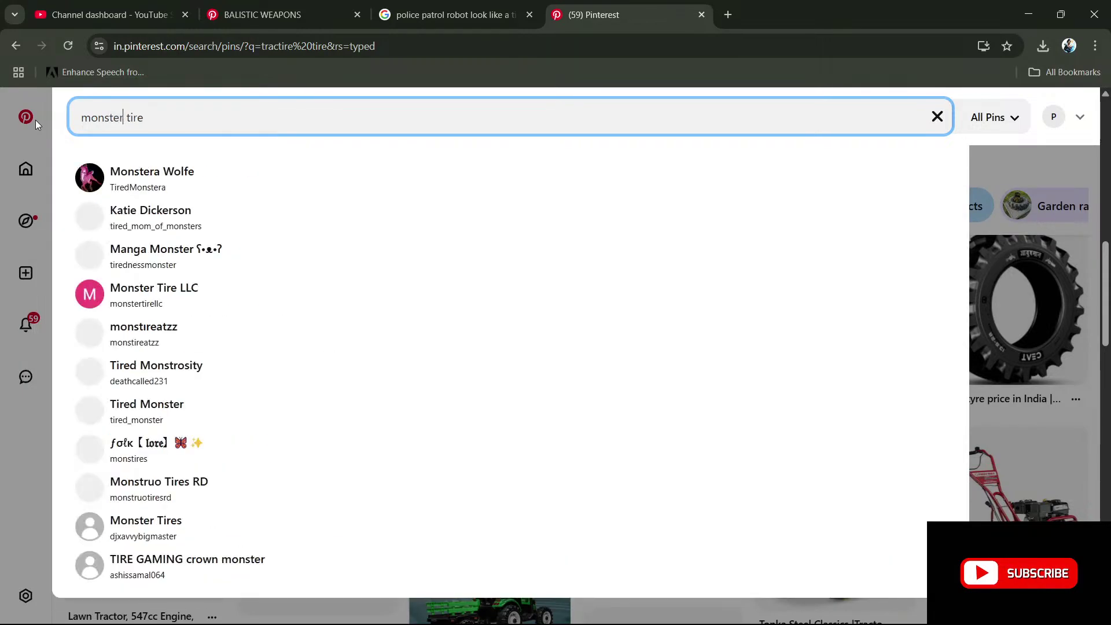
pyautogui.write('uck t')
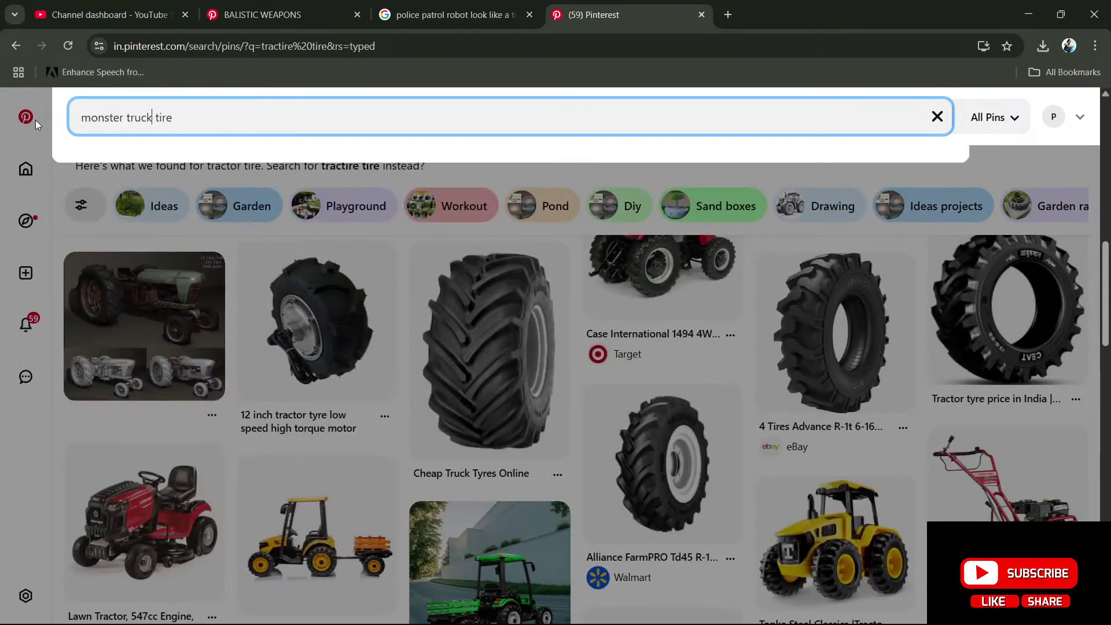
pyautogui.press('Return')
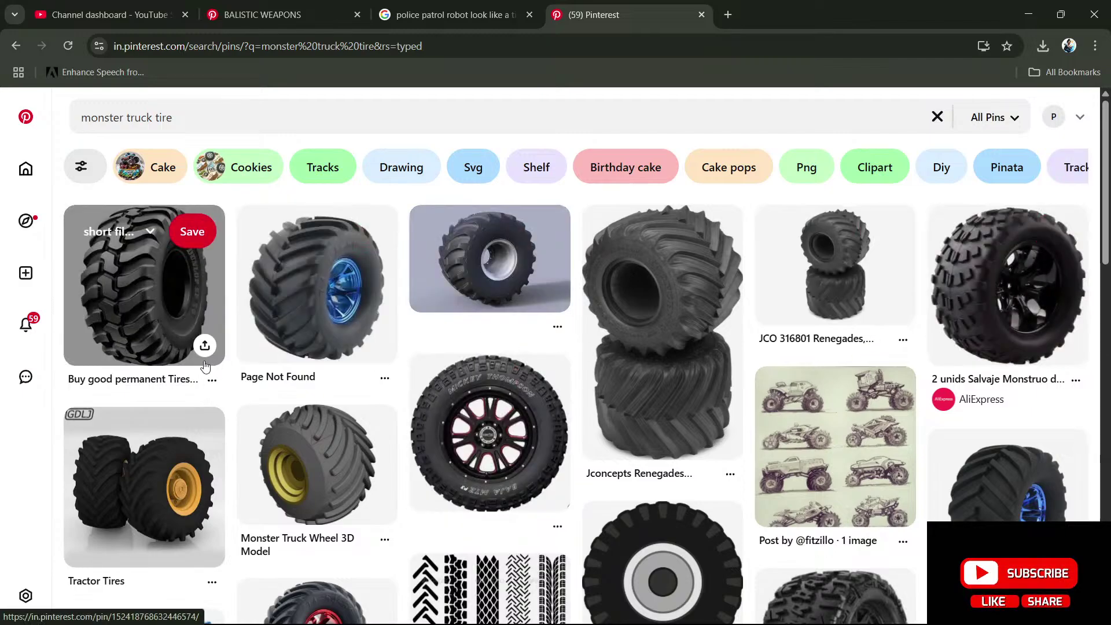
# - Download the image of the chunky-treaded Dunlop SP T9 tire from the monster truck tire results
pyautogui.click(147, 287)
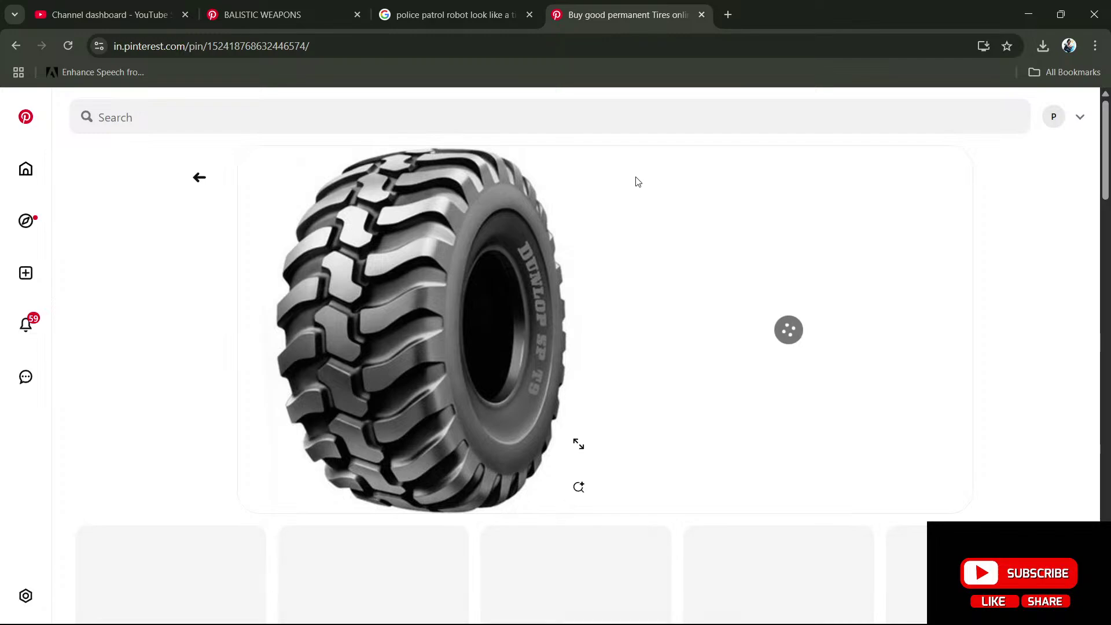
pyautogui.click(704, 169)
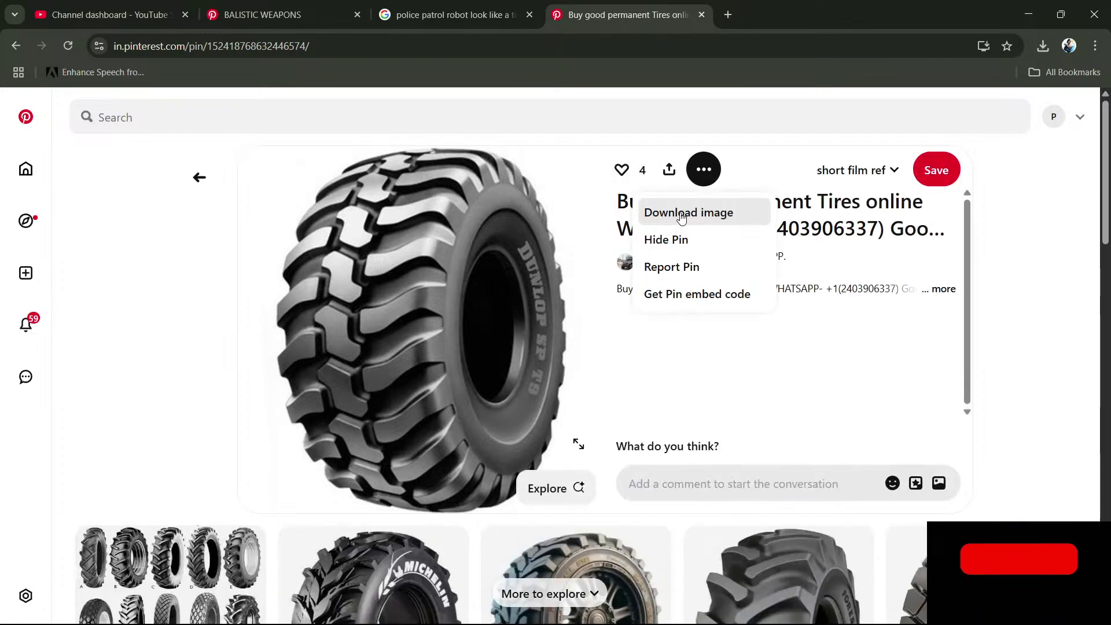
pyautogui.click(681, 213)
# - Download the MAXAM MS701 industrial tire image from the Dunlop pin's related images and return to the monster truck tire results
pyautogui.scroll(-5, 961, 513)
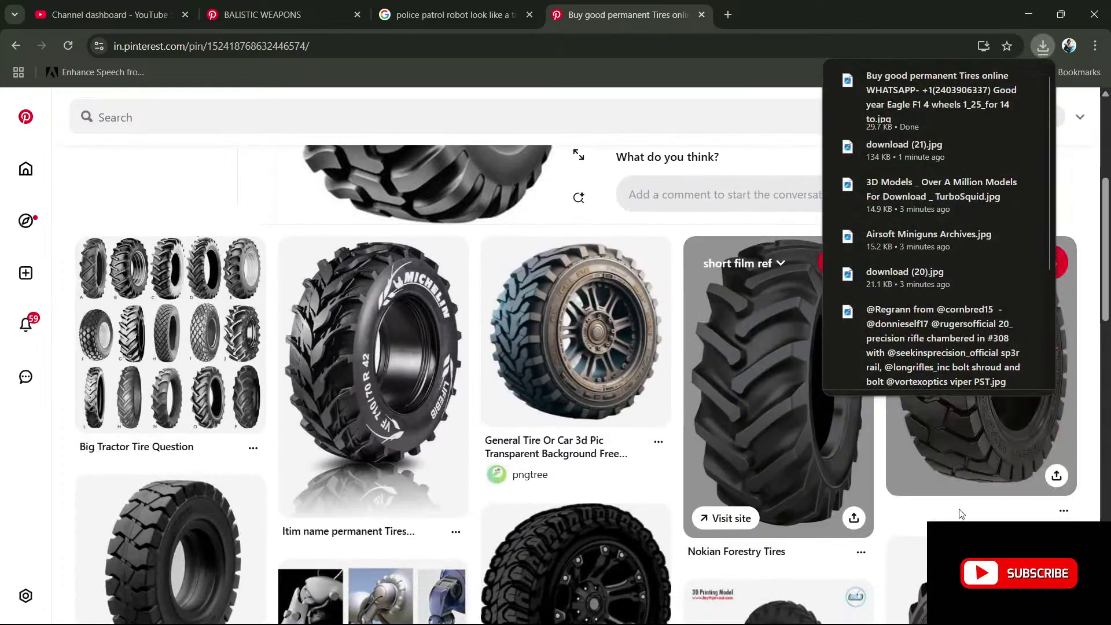
pyautogui.click(953, 481)
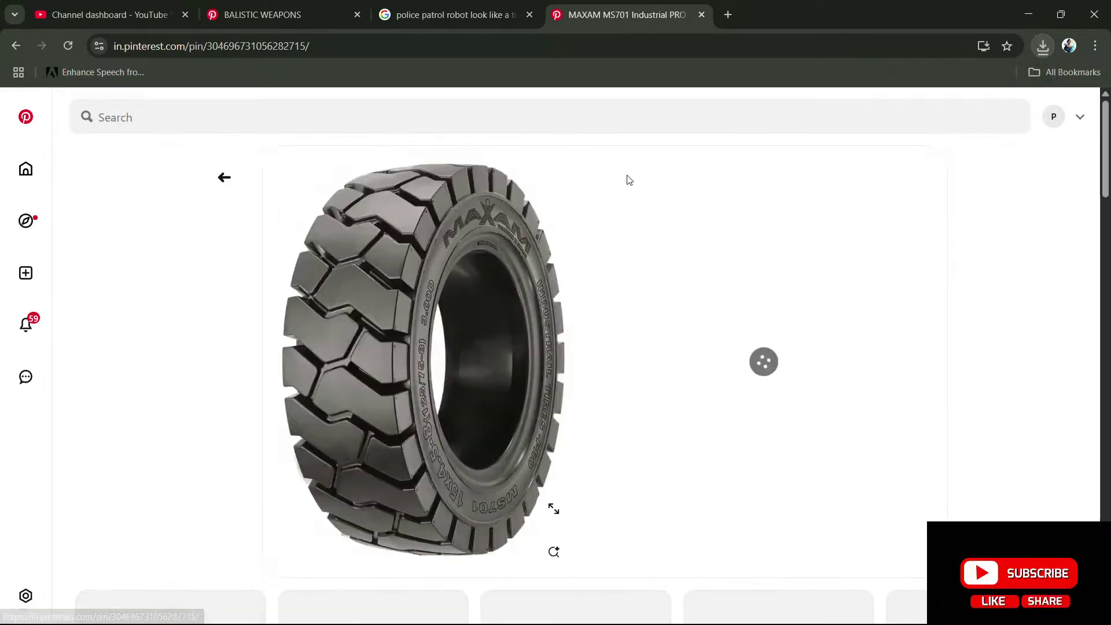
pyautogui.click(667, 169)
pyautogui.click(648, 211)
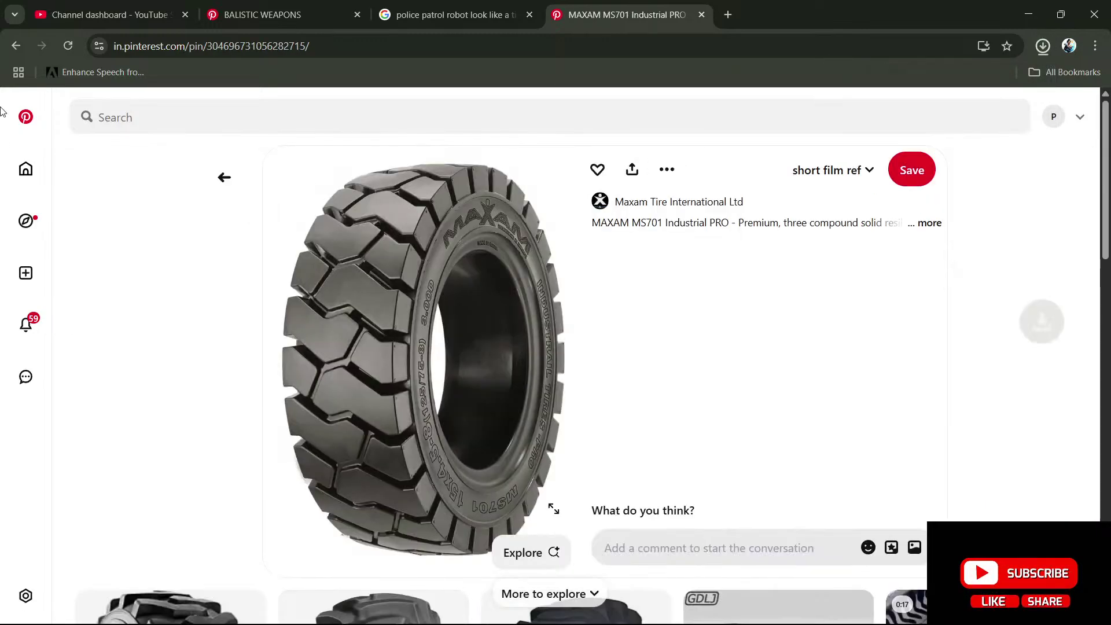
pyautogui.click(16, 46)
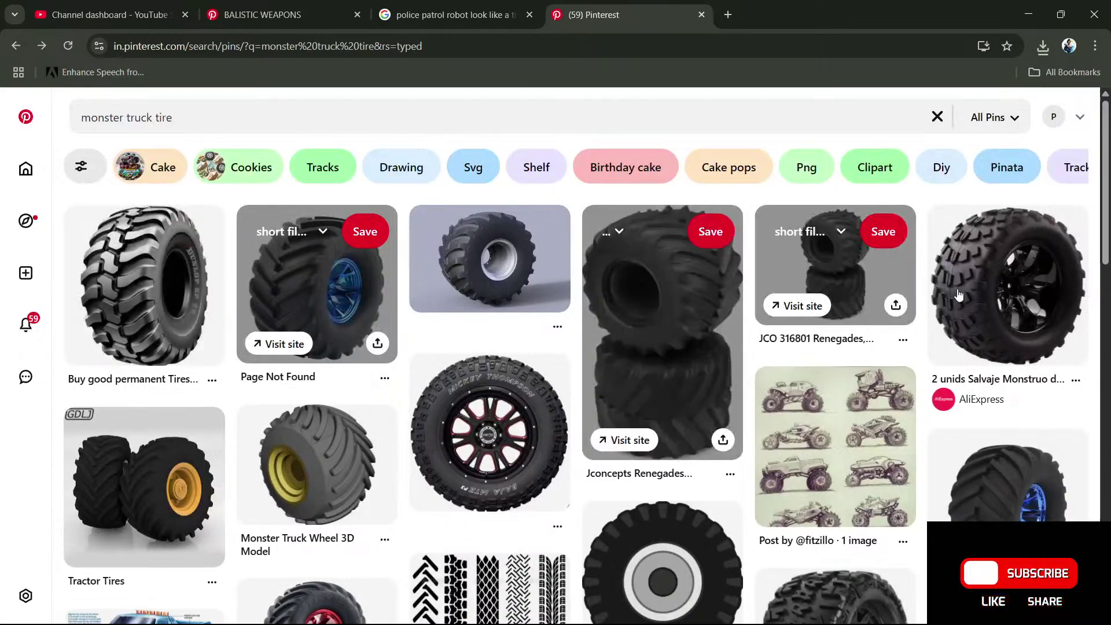
# - Download the AliExpress "2 unids Salvaje Monstruo" black truck wheel image and look through its related images
pyautogui.click(969, 285)
pyautogui.click(691, 169)
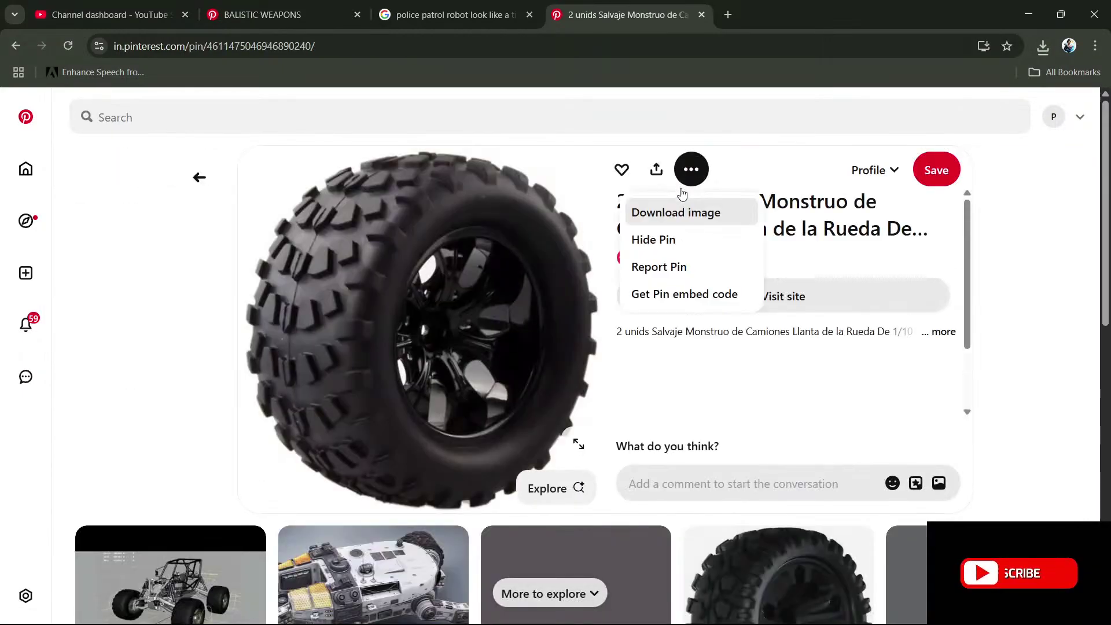
pyautogui.click(678, 213)
pyautogui.scroll(-5, 561, 324)
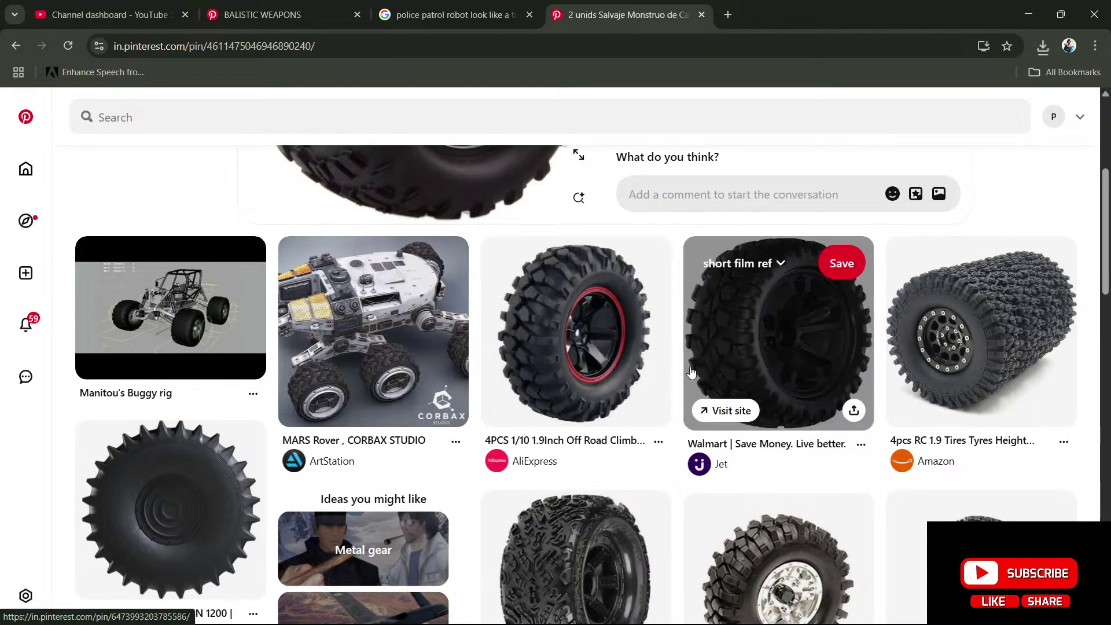
pyautogui.scroll(-3, 769, 376)
pyautogui.scroll(4, 637, 379)
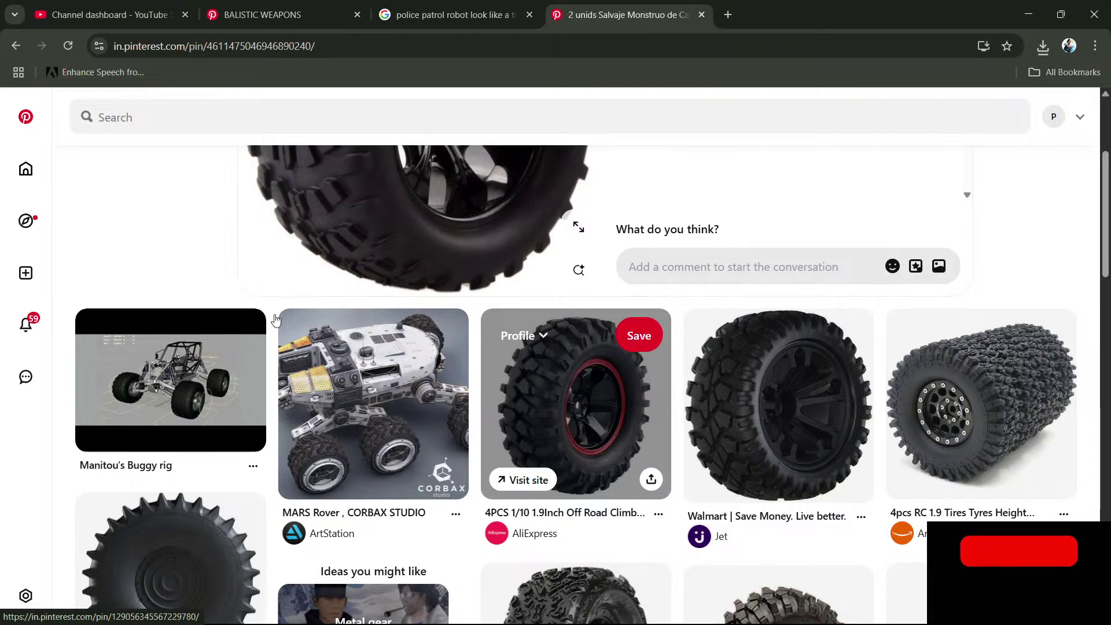
pyautogui.scroll(4, 276, 320)
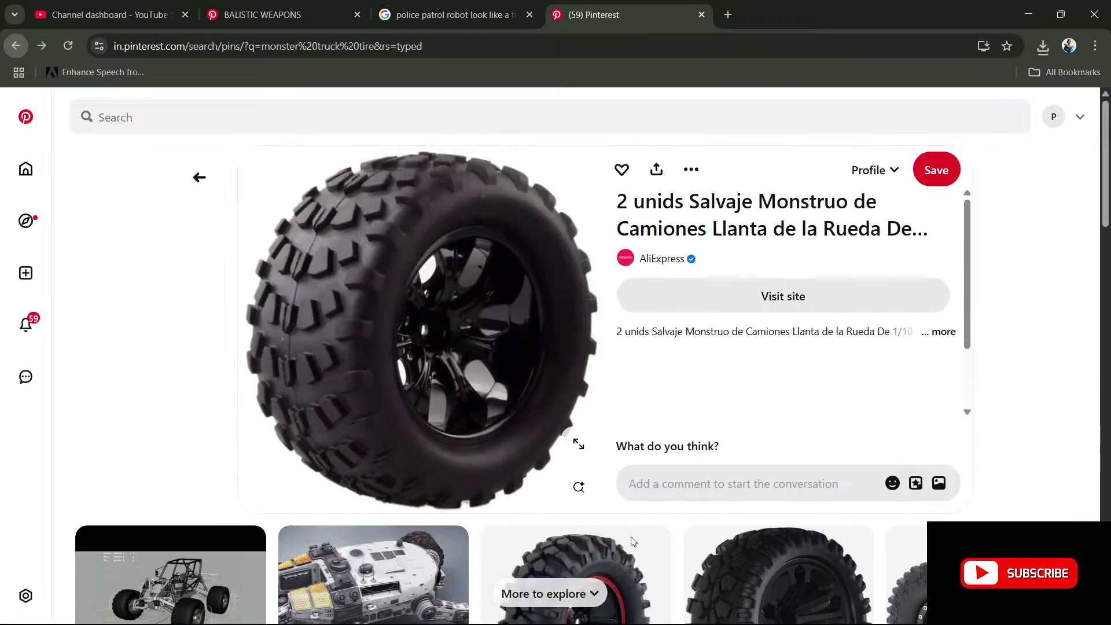
# - Download the Pro-line Racing Interco TSL SX Super Swamper tire image from the monster truck tire results
pyautogui.scroll(-5, 613, 492)
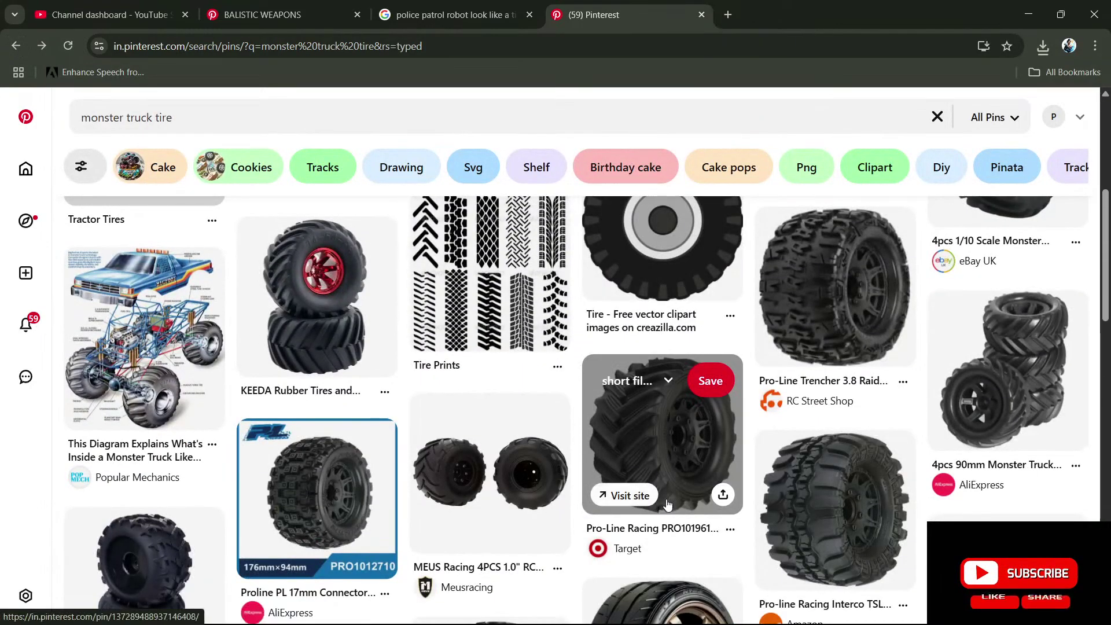
pyautogui.click(813, 513)
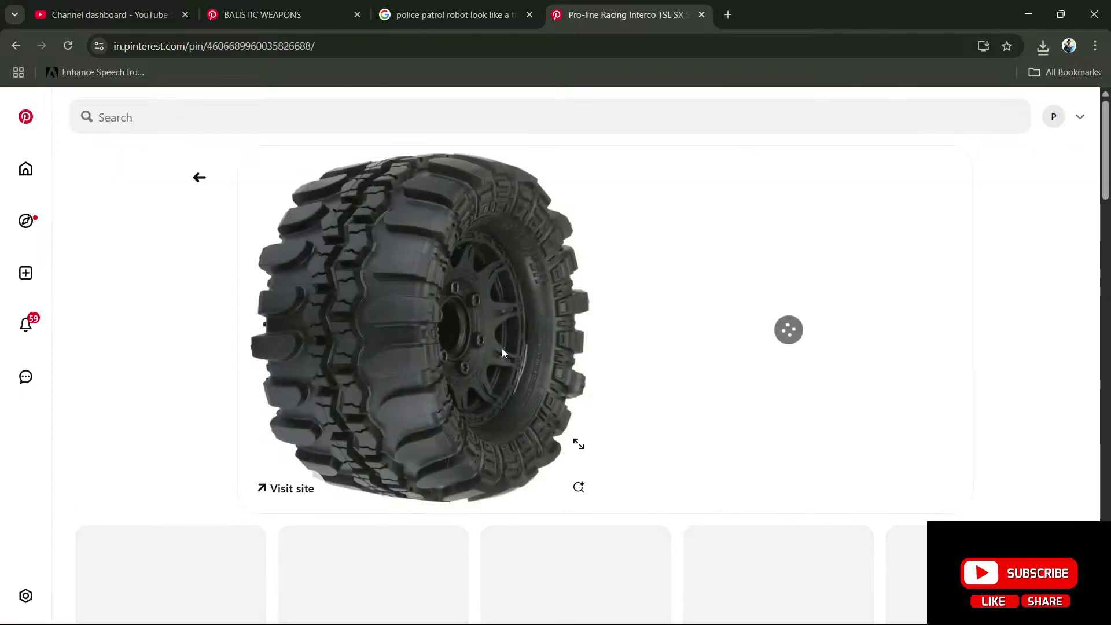
pyautogui.click(691, 169)
pyautogui.click(666, 214)
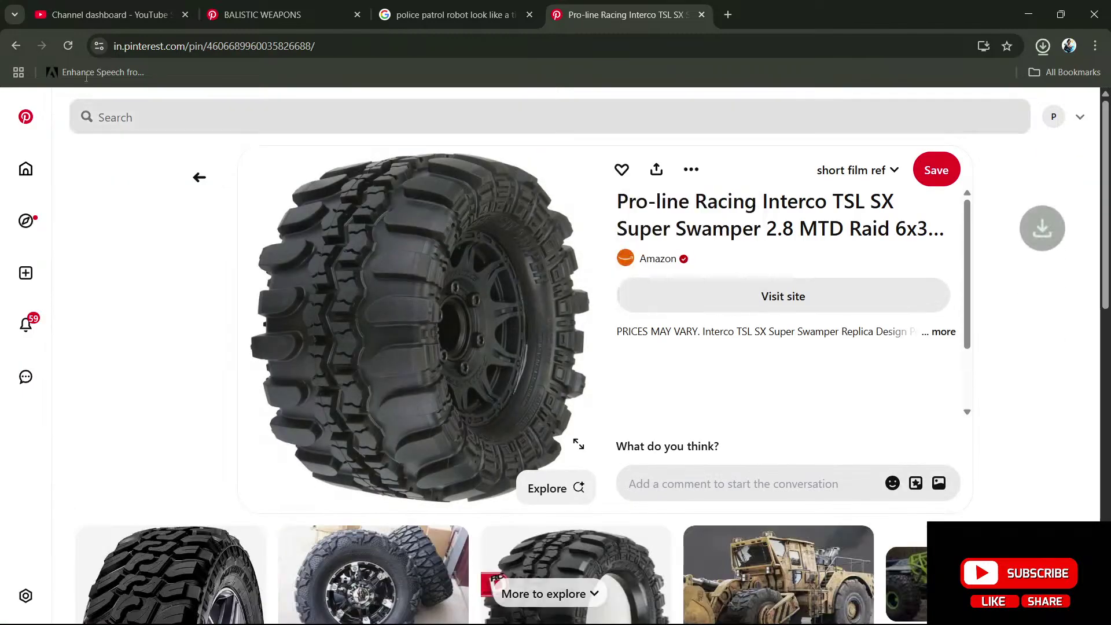
# - Switch to the Google search page and search for "how to make a tire in blender"
pyautogui.click(16, 45)
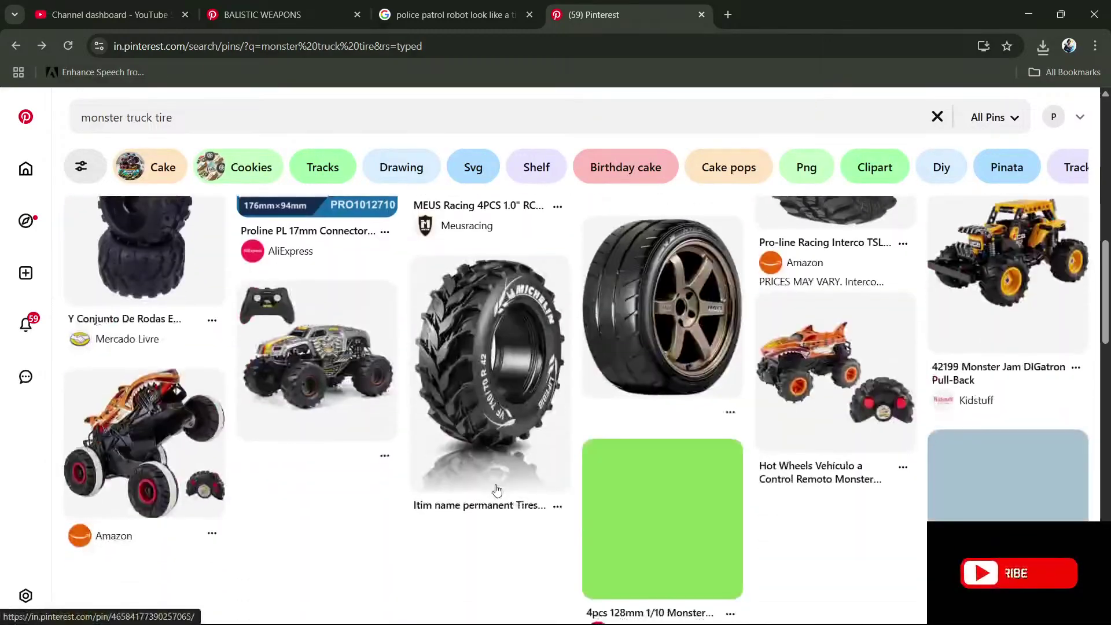
pyautogui.click(436, 20)
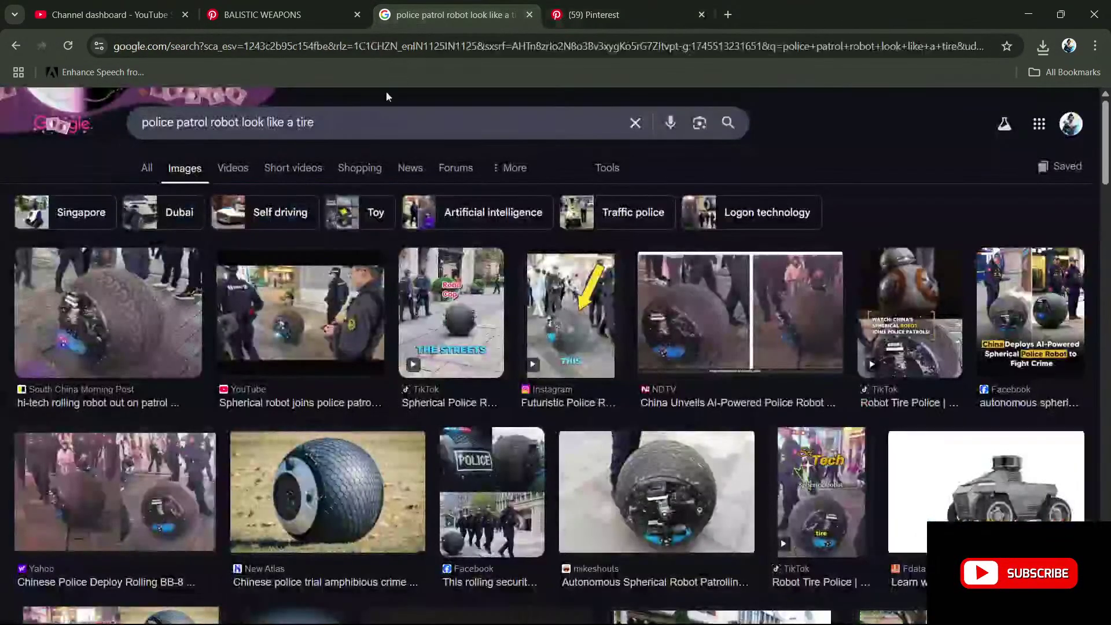
pyautogui.moveTo(369, 132); pyautogui.dragTo(3, 157)
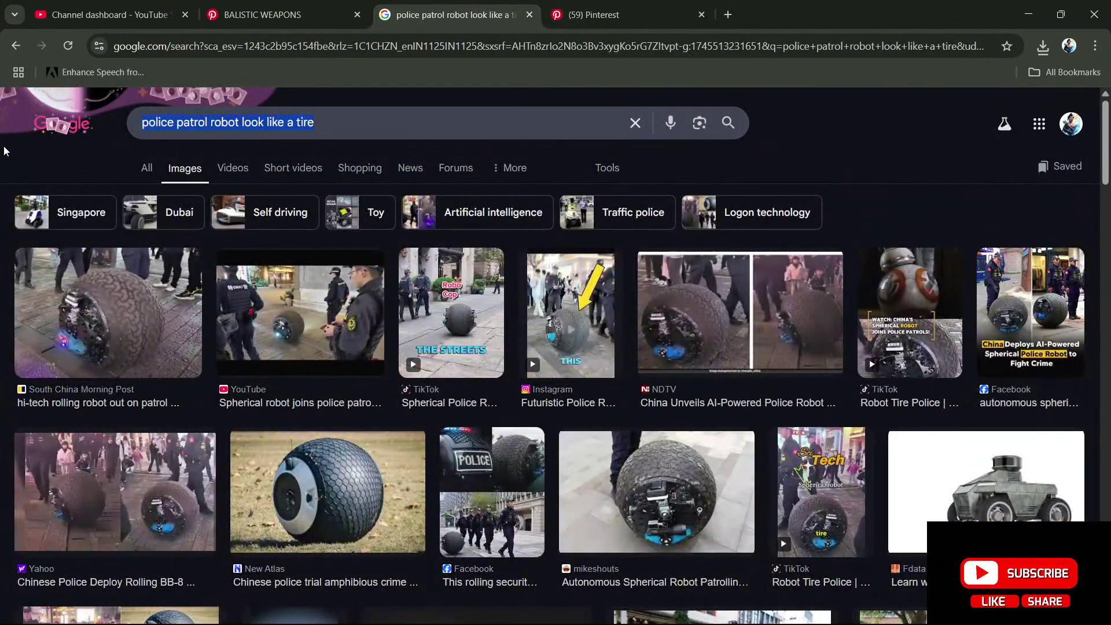
pyautogui.write('how t')
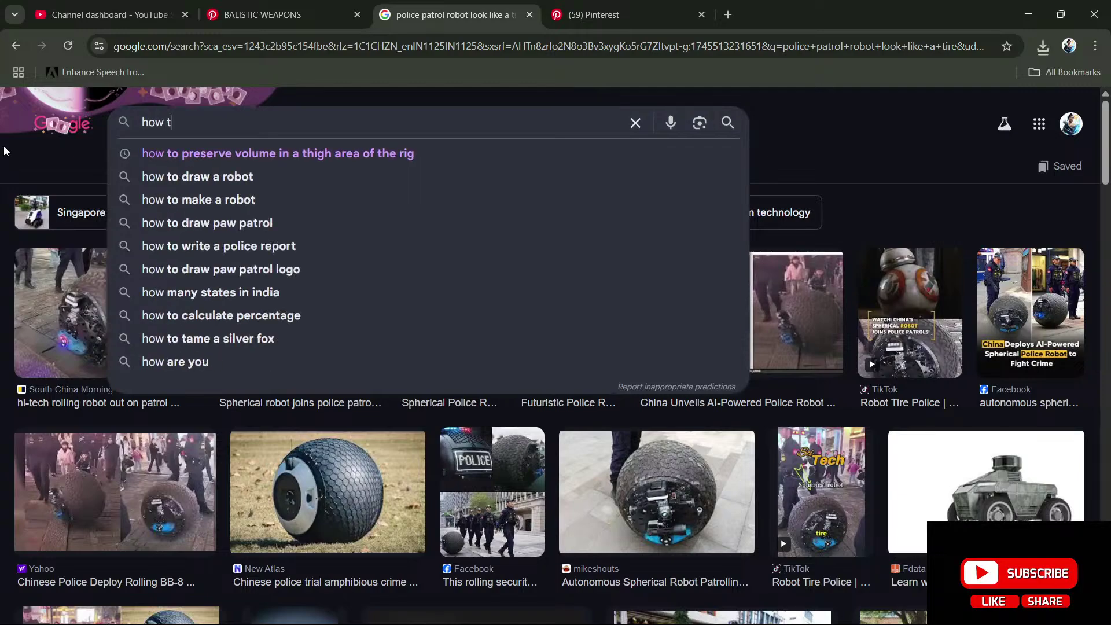
pyautogui.write('o make a')
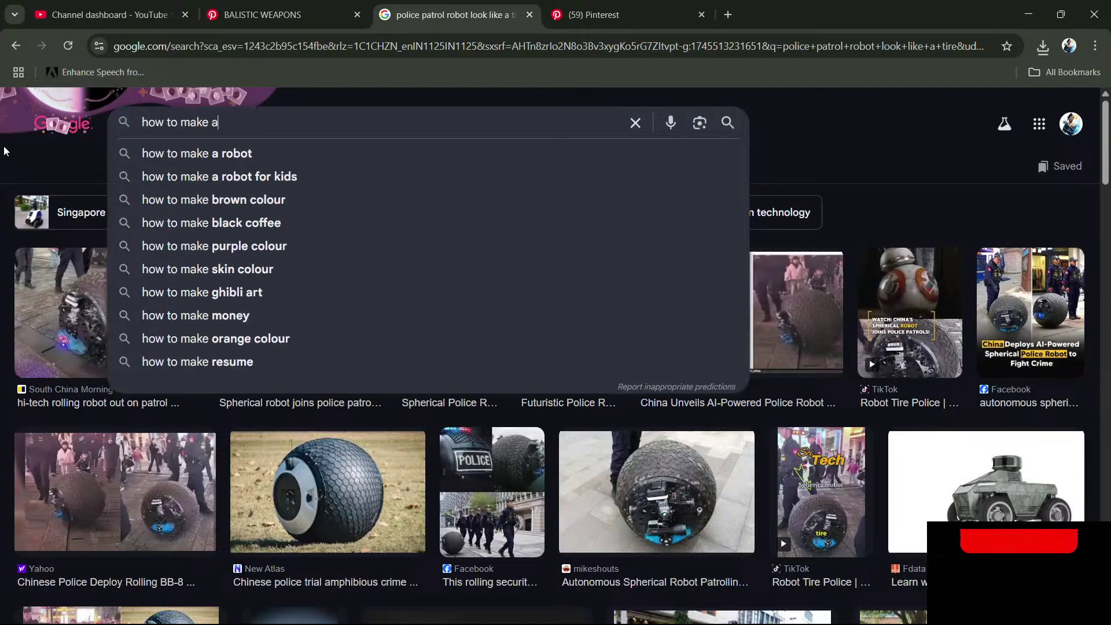
pyautogui.write(' tire in')
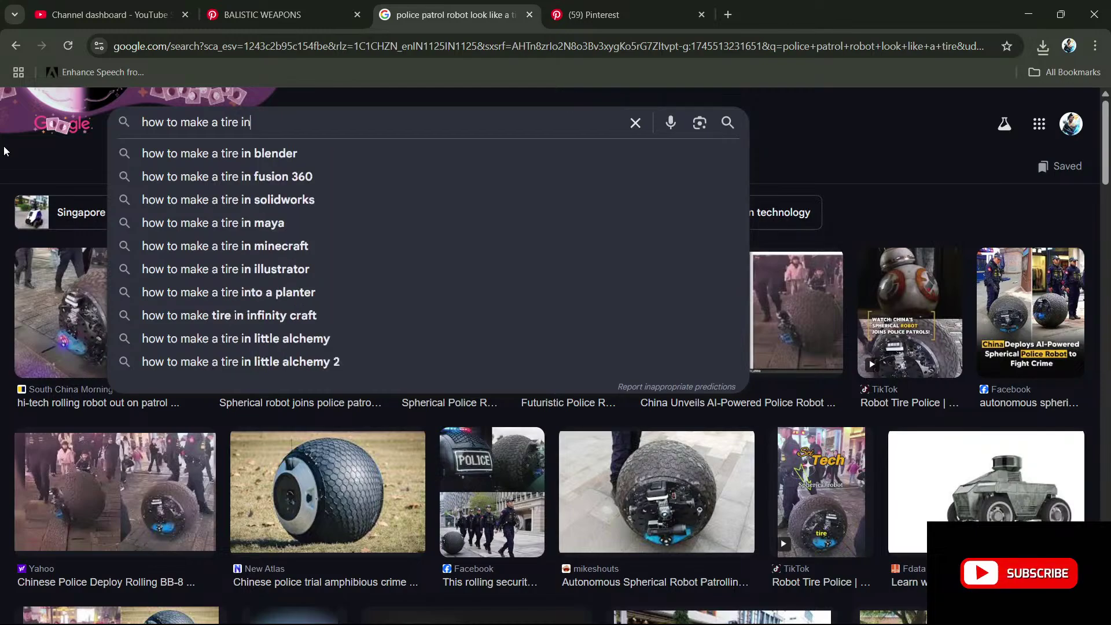
pyautogui.write(' ble')
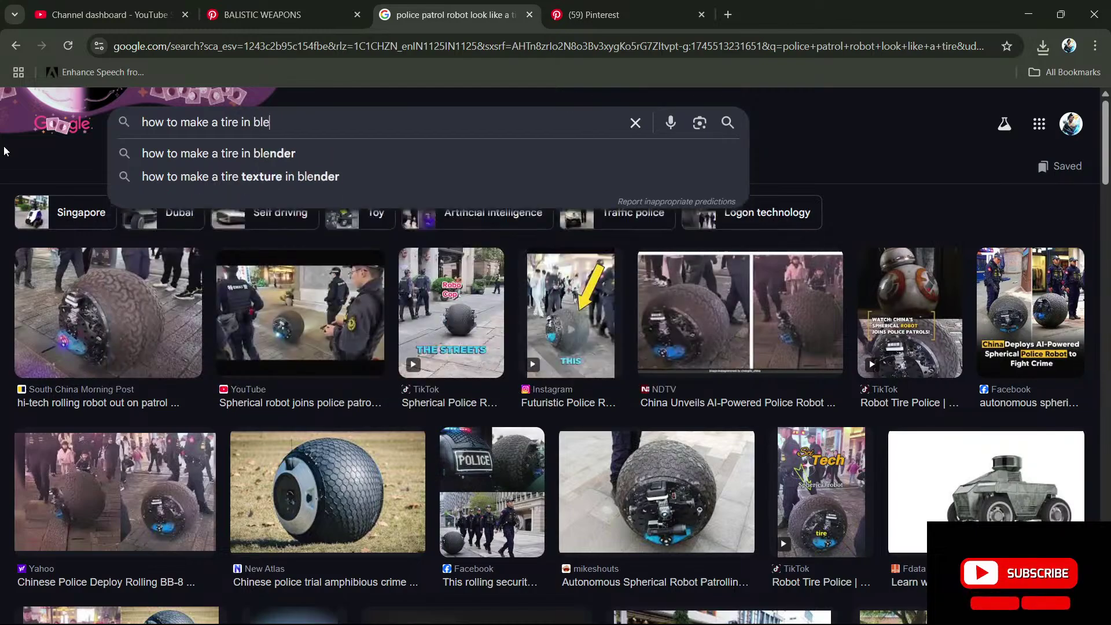
pyautogui.write('de')
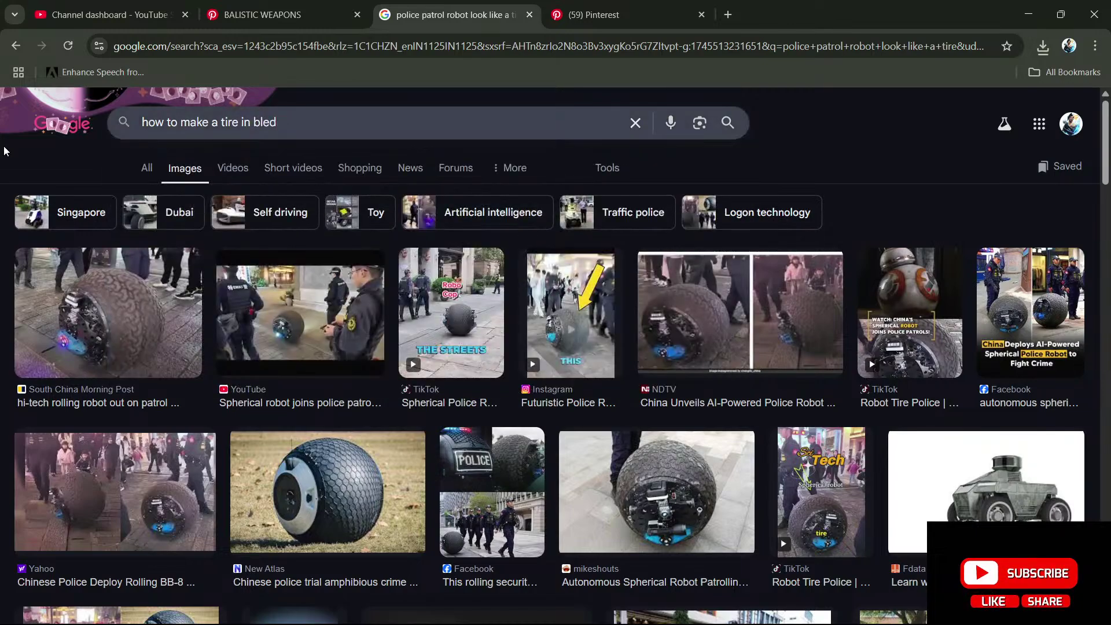
pyautogui.press('BackSpace')
pyautogui.press('Return')
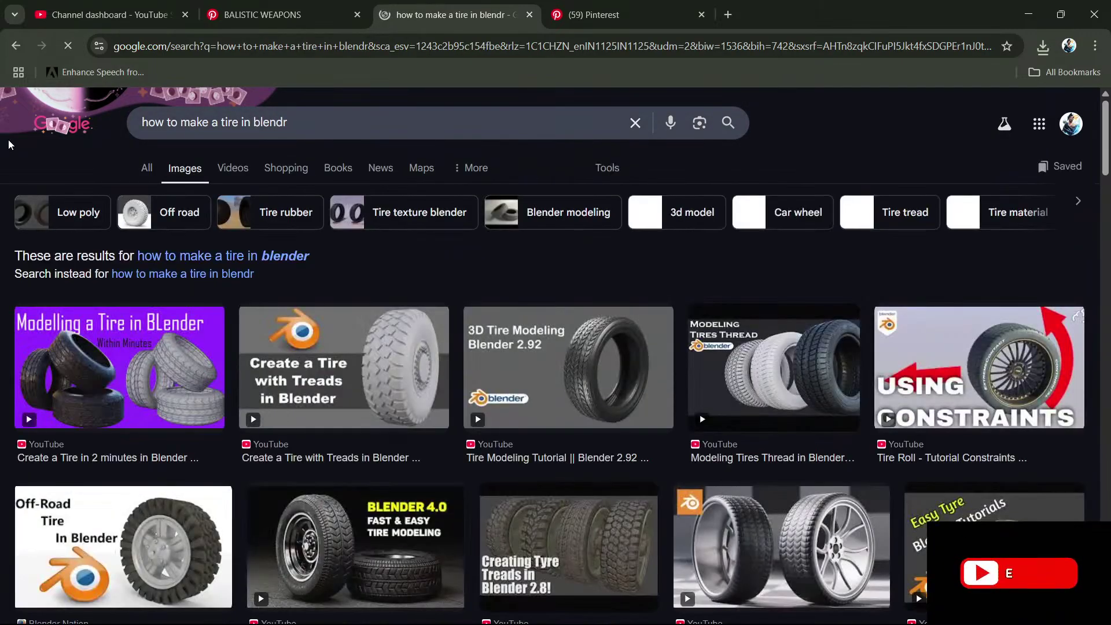
# - Show the video results for the tire search and look through the tutorials listed
pyautogui.click(230, 173)
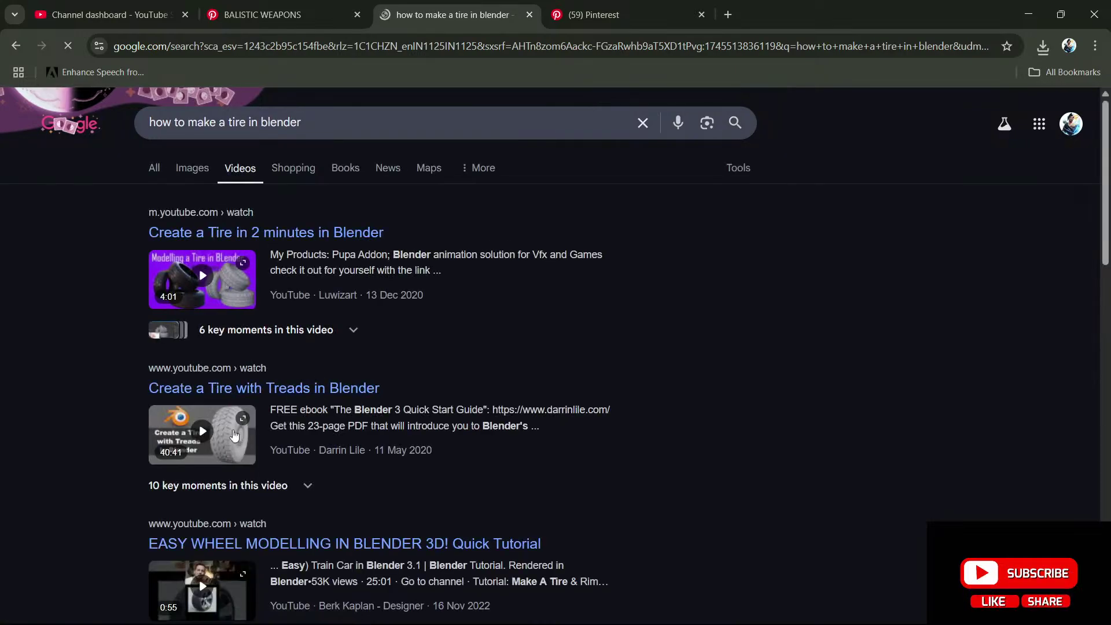
pyautogui.scroll(-5, 234, 435)
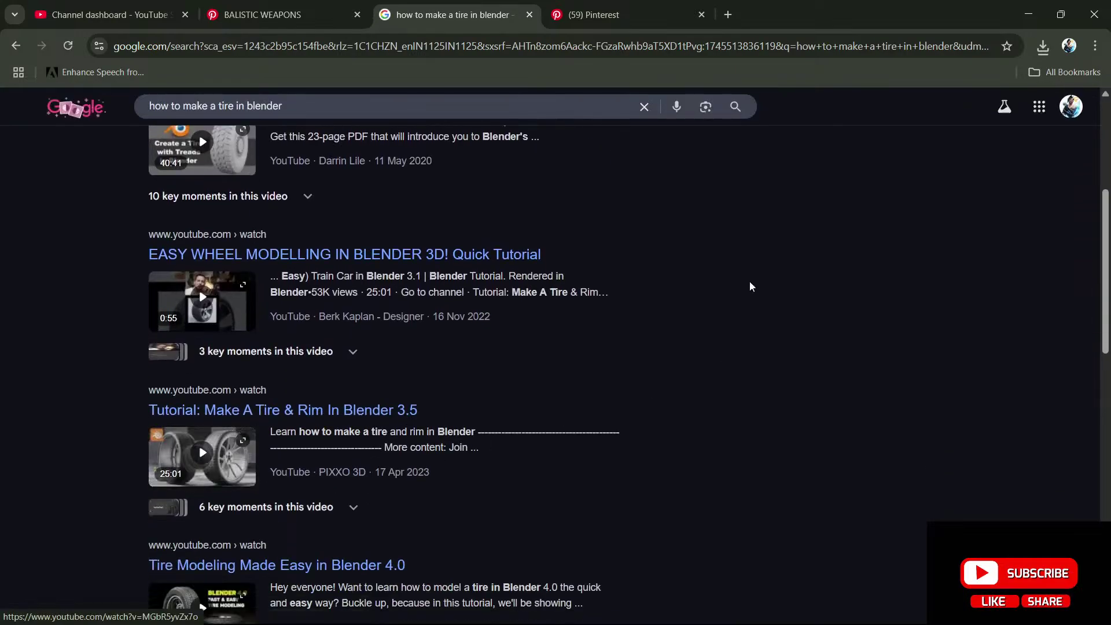
pyautogui.scroll(5, 349, 359)
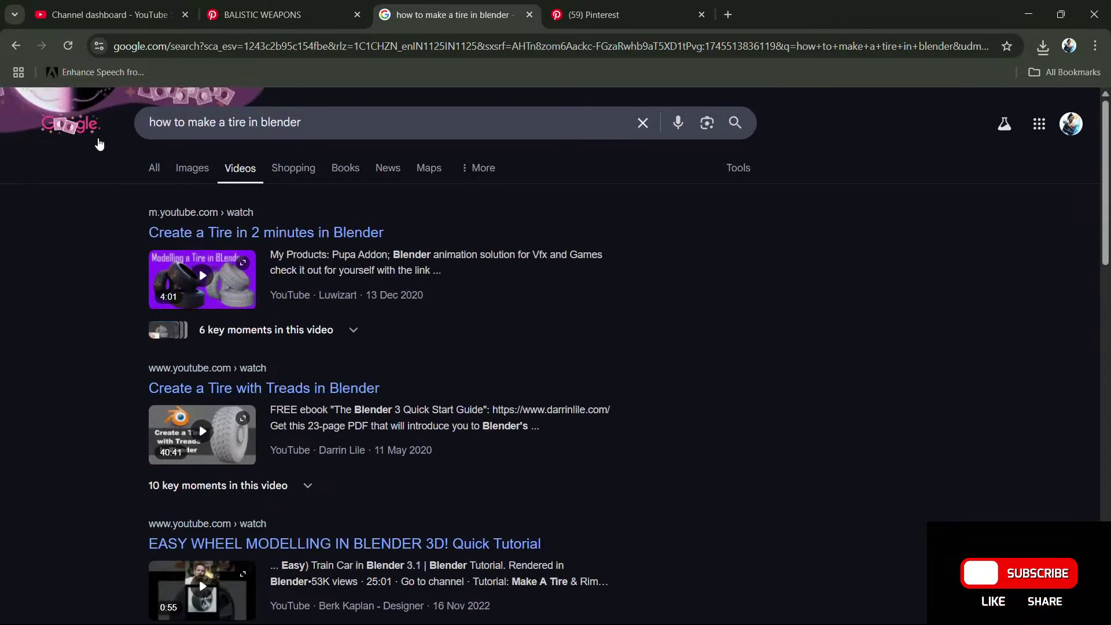
# - From the unfiltered search results, open the "Create a Tire with Treads in Blender" video on YouTube and skip the ad
pyautogui.click(162, 169)
pyautogui.scroll(-4, 296, 469)
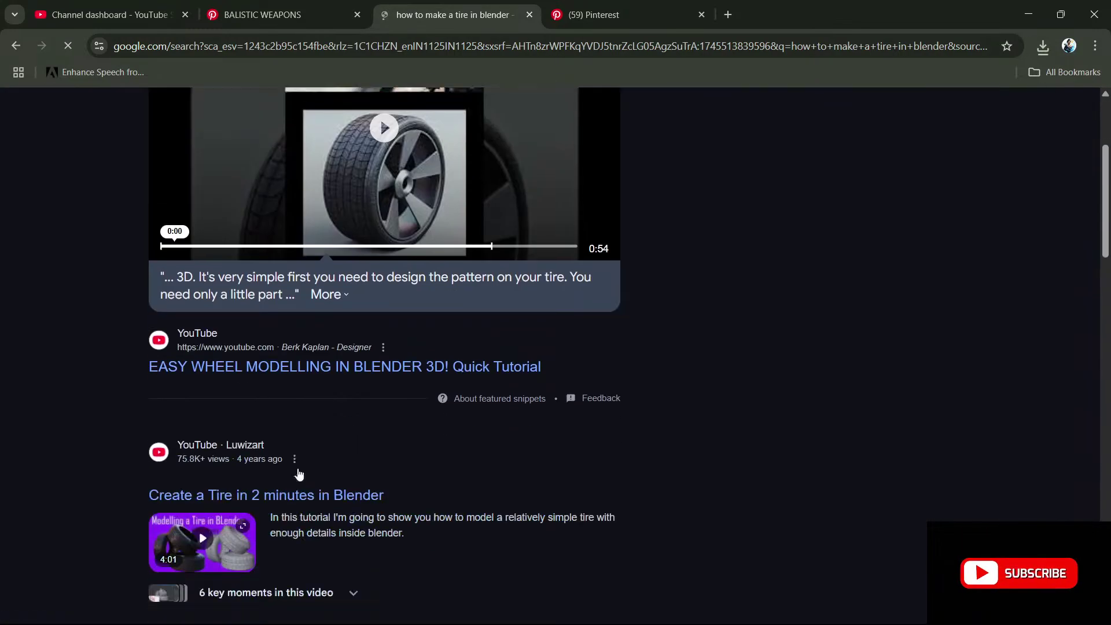
pyautogui.scroll(-4, 295, 467)
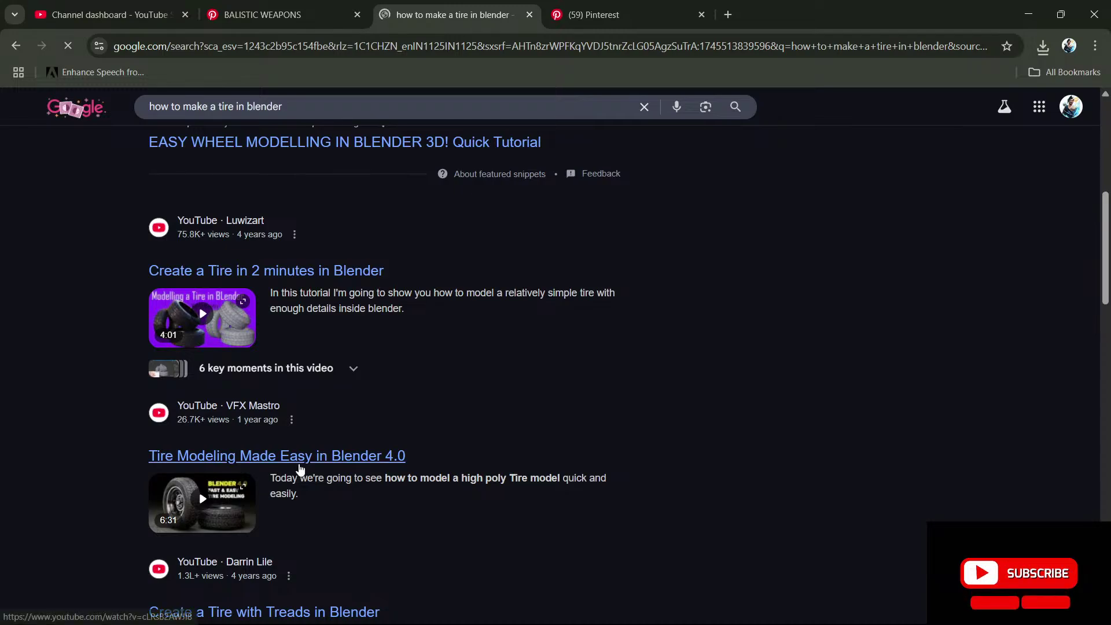
pyautogui.scroll(-7, 296, 466)
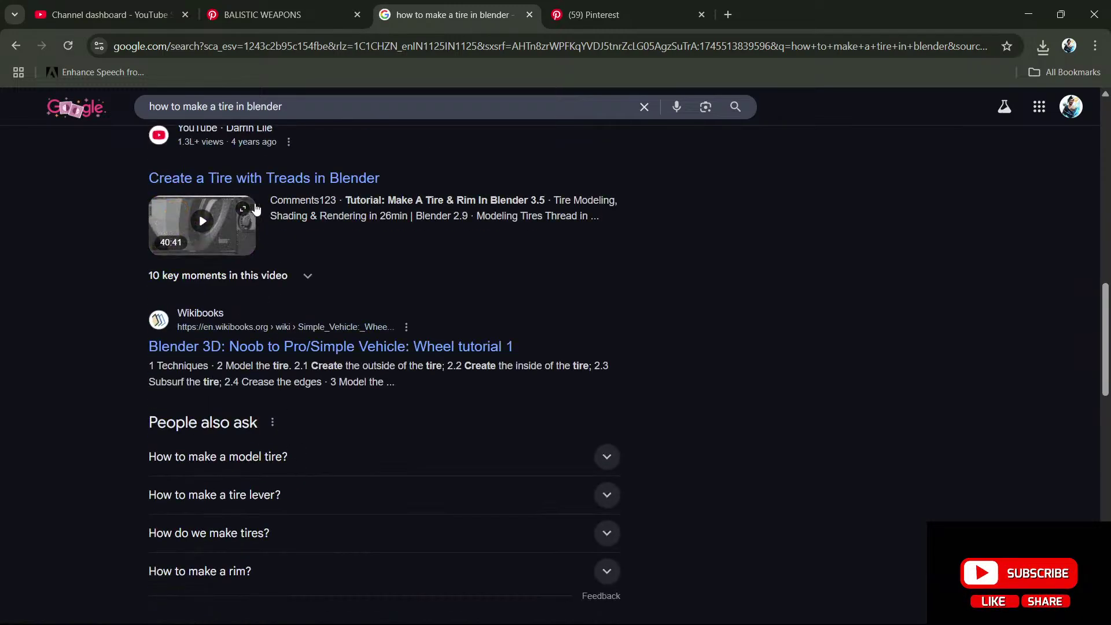
pyautogui.click(226, 217)
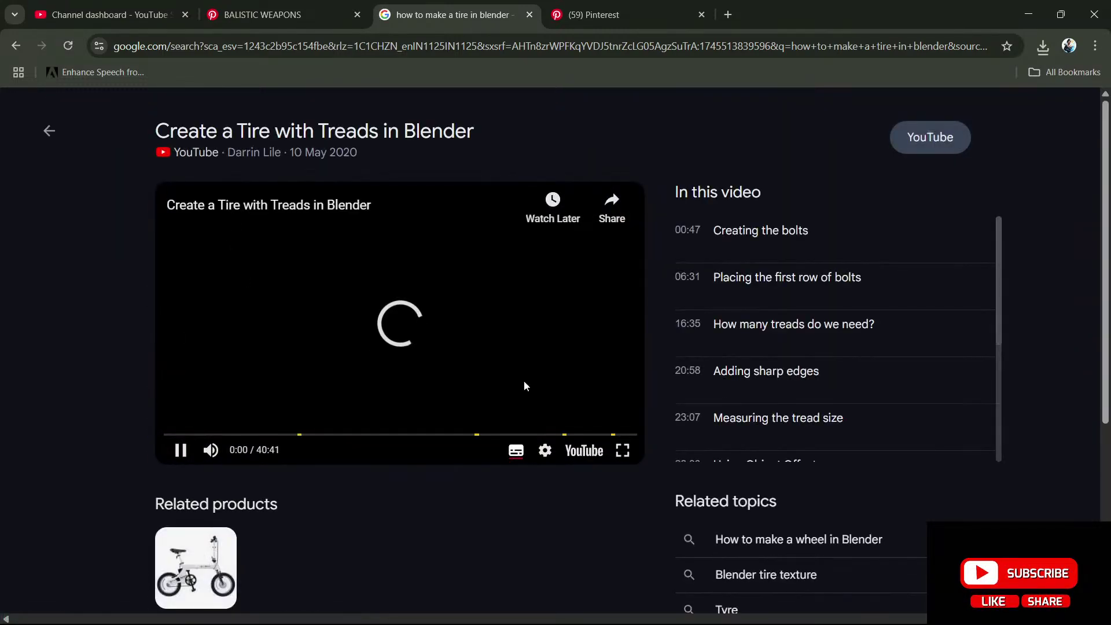
pyautogui.click(584, 451)
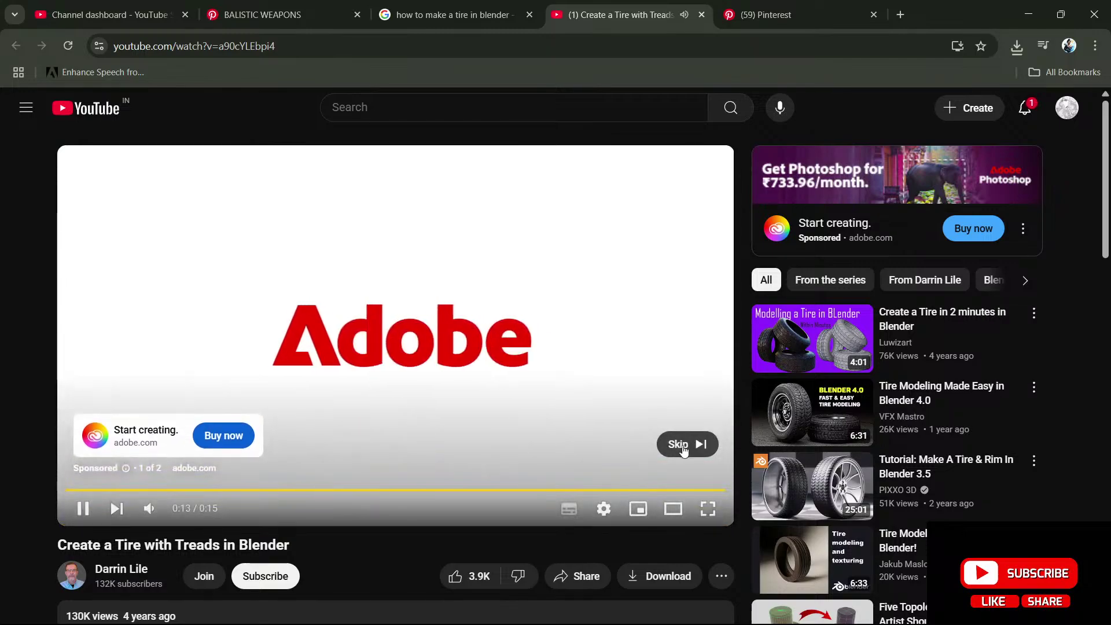
pyautogui.click(683, 444)
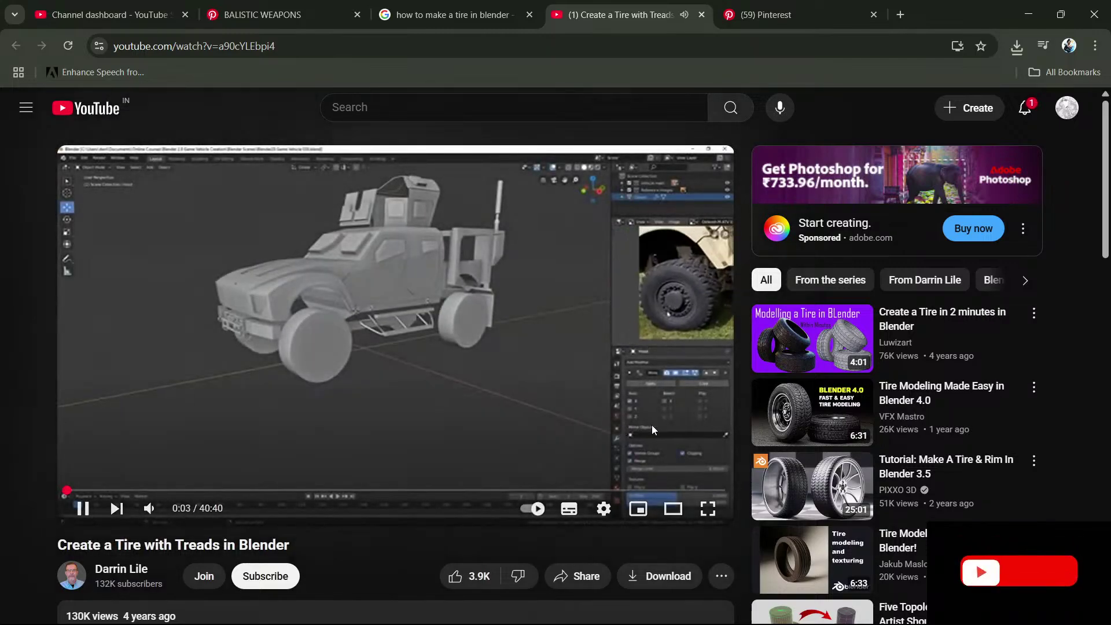
pyautogui.scroll(-4, 839, 451)
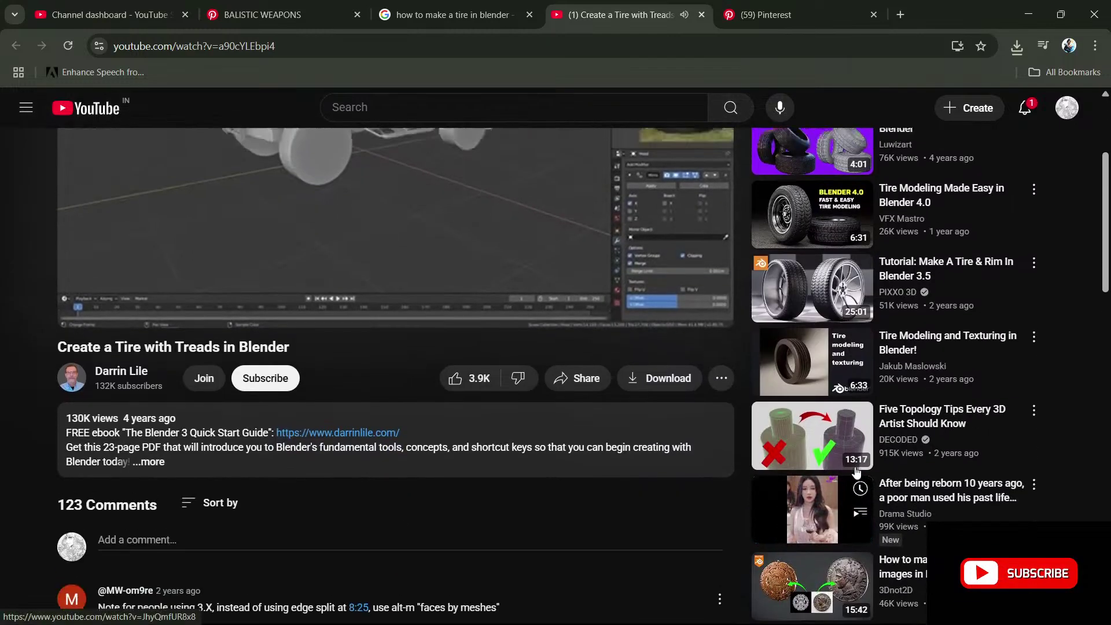
pyautogui.scroll(4, 845, 460)
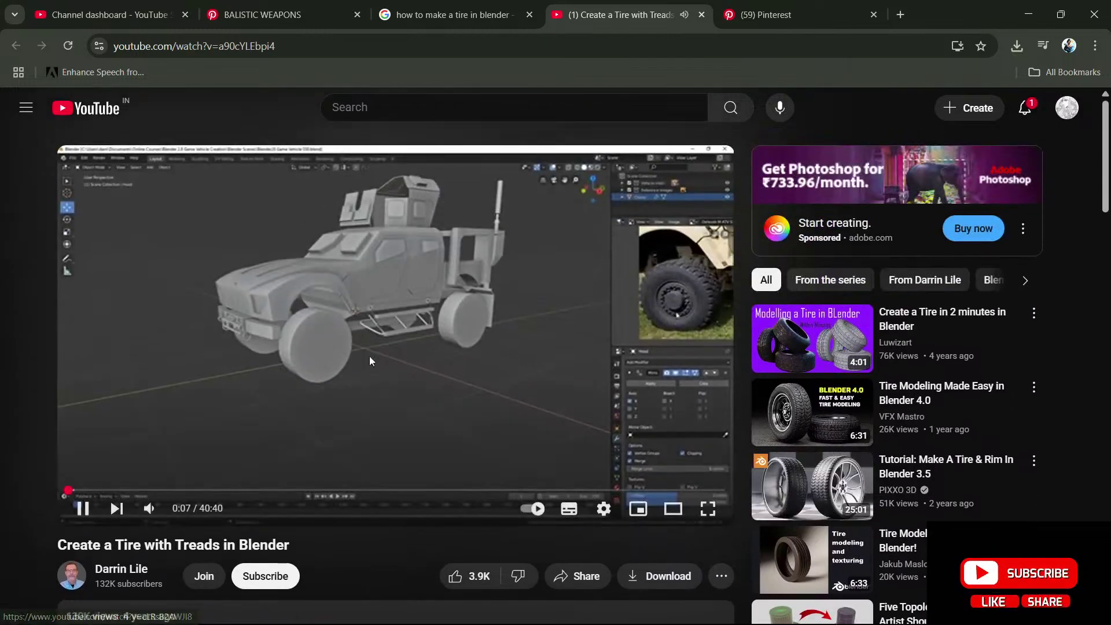
pyautogui.rightClick(329, 366)
pyautogui.click(256, 324)
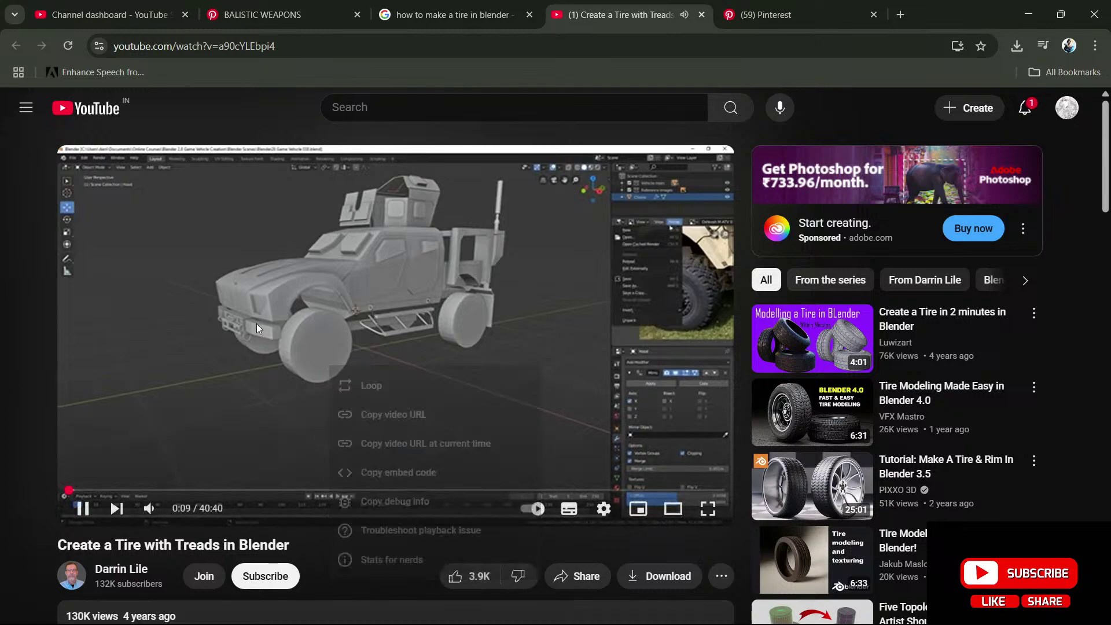
# - Raise the tutorial video's playback speed to nearly the maximum with the custom speed setting
pyautogui.click(604, 508)
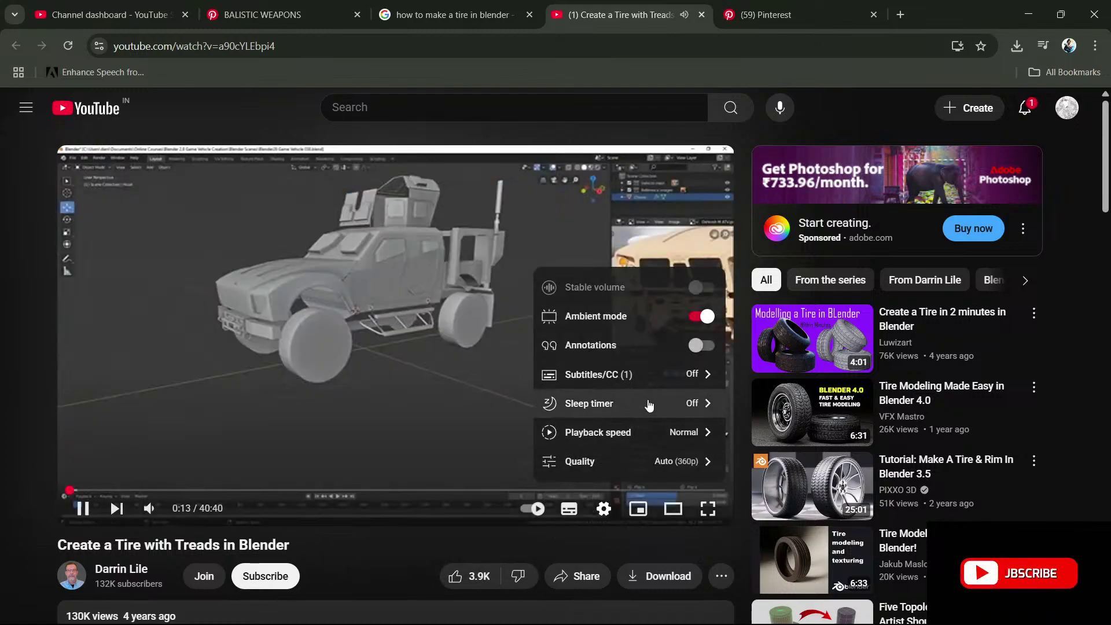
pyautogui.click(654, 433)
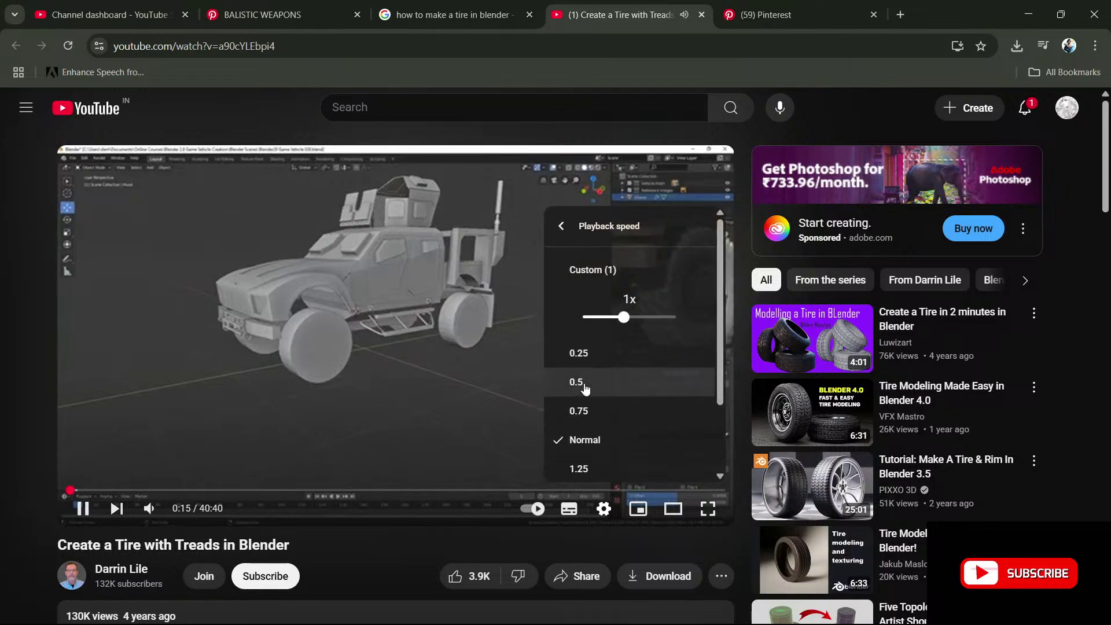
pyautogui.click(594, 470)
pyautogui.click(653, 433)
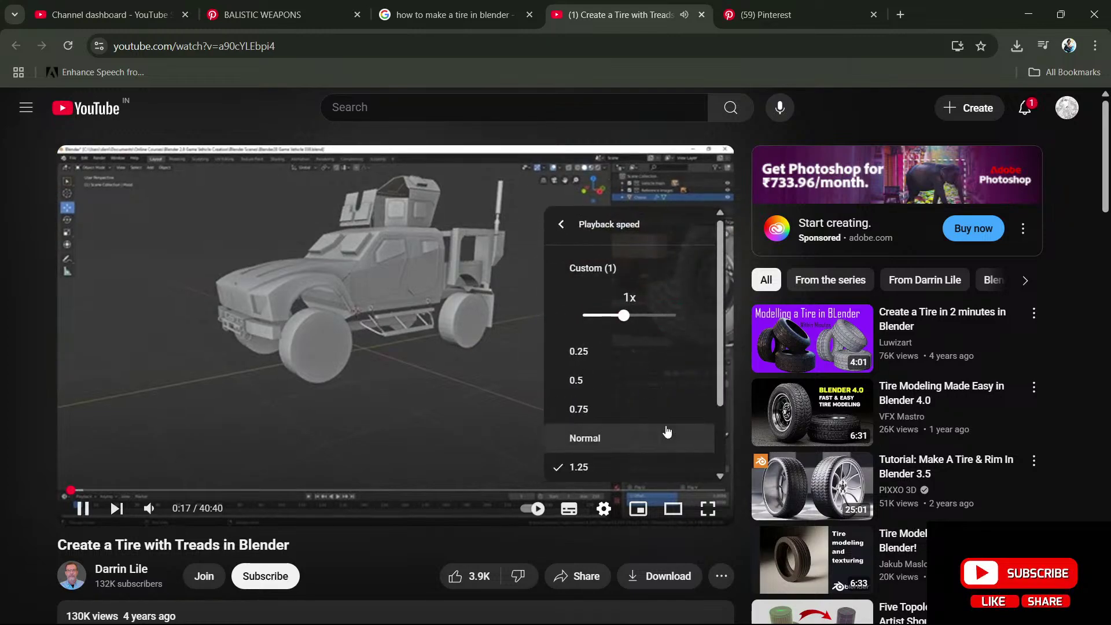
pyautogui.moveTo(624, 317); pyautogui.dragTo(671, 317)
pyautogui.click(384, 391)
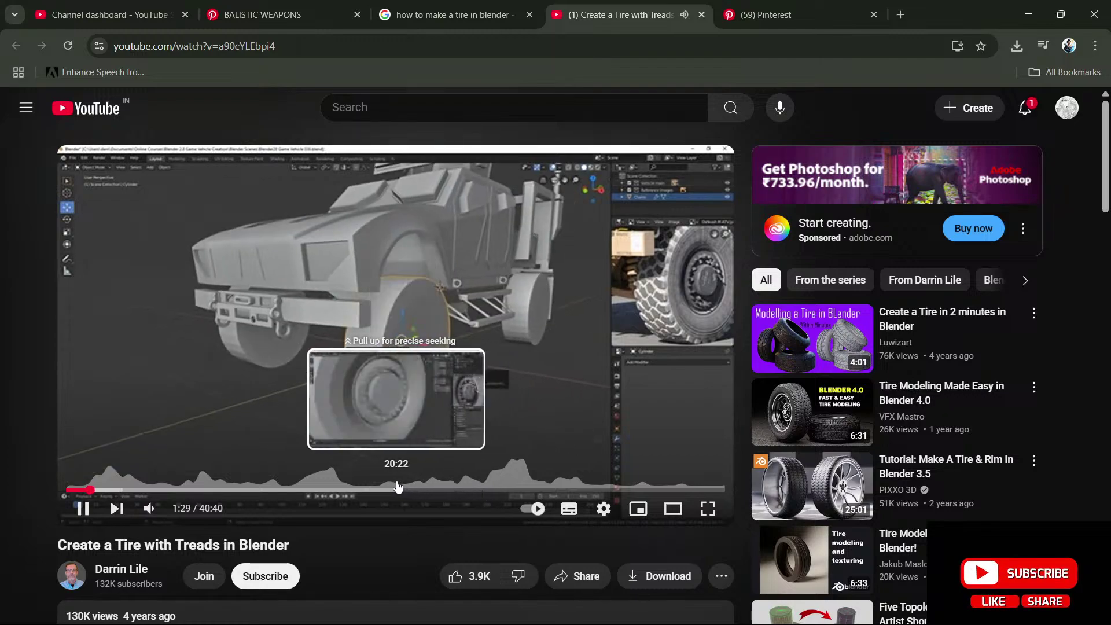
# - Jump to about 20:22 in the tire tutorial and skip forward through the wheel and bolt section
pyautogui.click(397, 488)
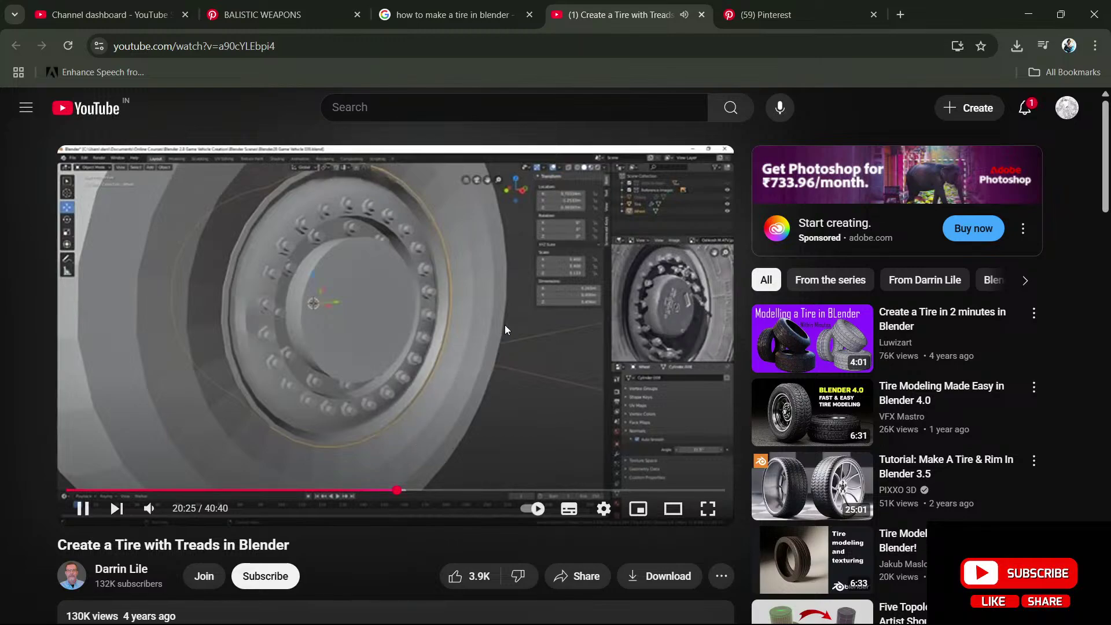
pyautogui.press('l')
pyautogui.press('l')
pyautogui.press('l')
pyautogui.press('l')
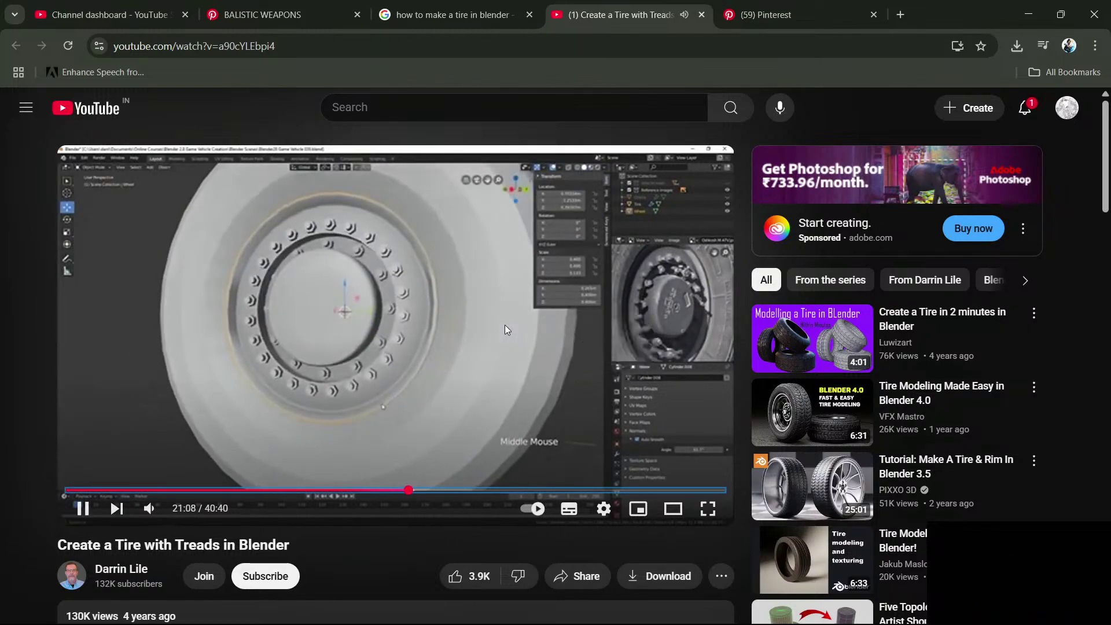
pyautogui.press('l')
pyautogui.press('l')
pyautogui.press('l')
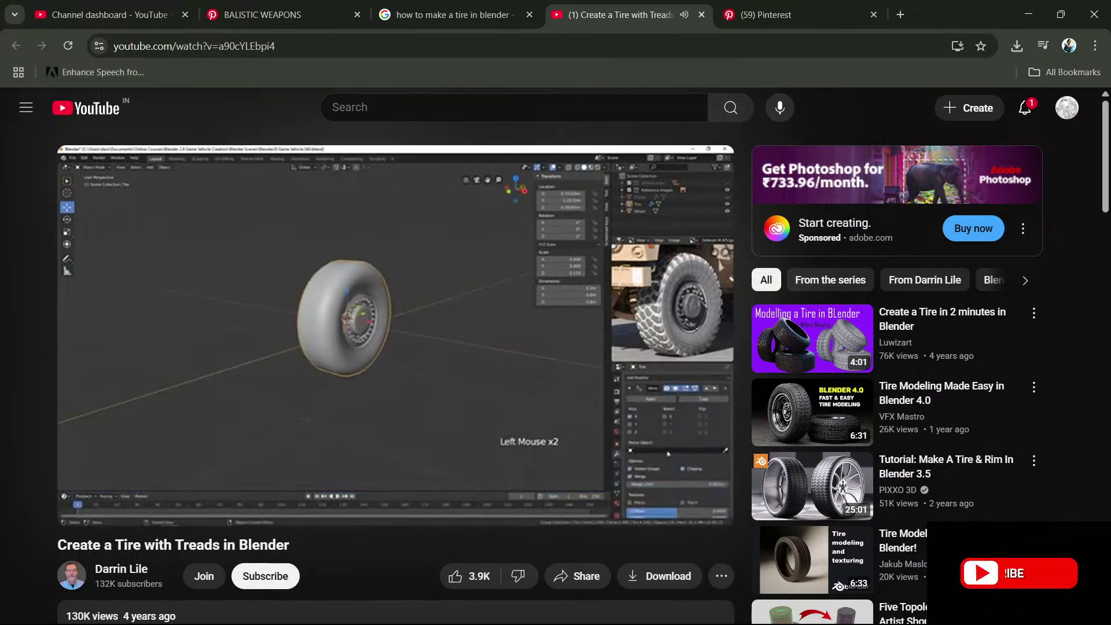
# - Skip forward in the tutorial through the tread modeling section in 5-second increments, and continue watching from 28:35
pyautogui.press('Right')
pyautogui.press('Right')
pyautogui.press('Right')
pyautogui.press('Right')
pyautogui.press('Right')
pyautogui.press('Right')
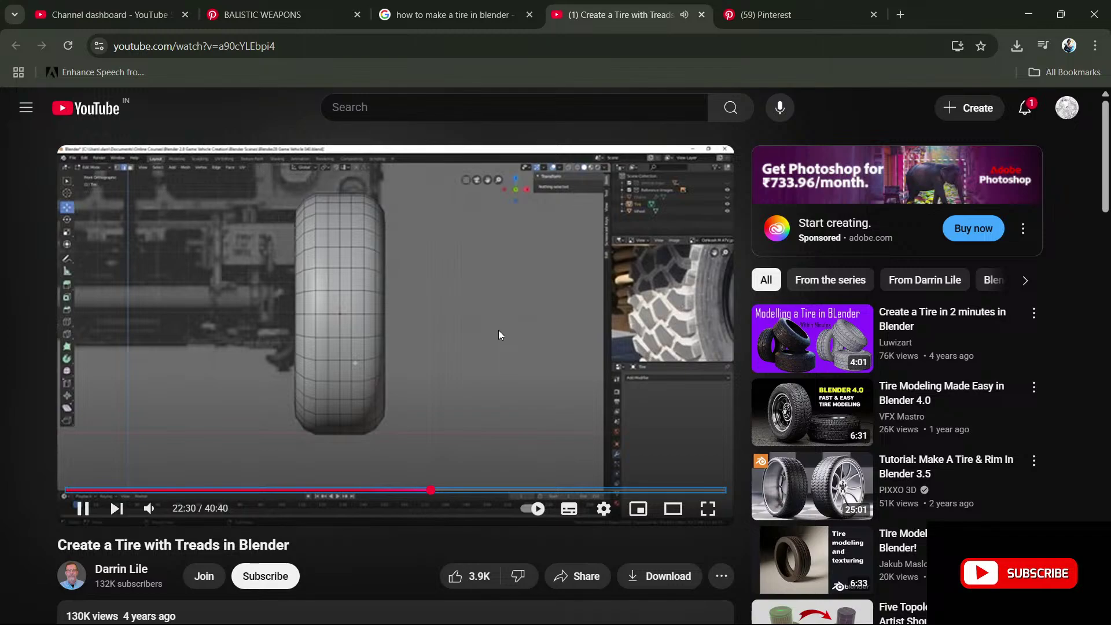
pyautogui.press('Right')
pyautogui.press('Right')
pyautogui.press('Right')
pyautogui.press('Right')
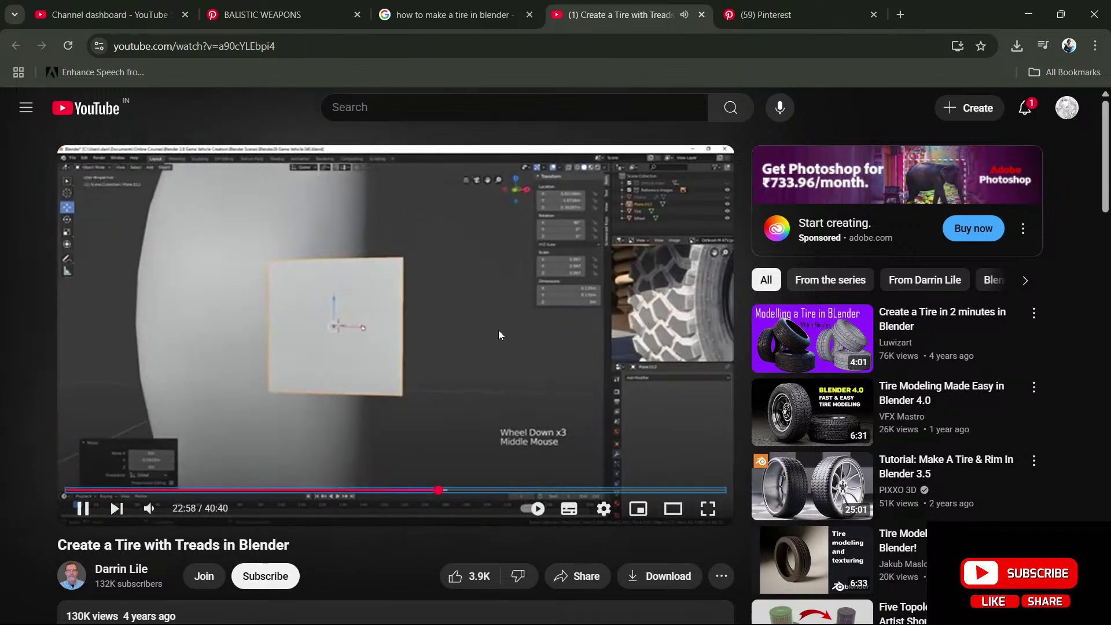
pyautogui.press('Right')
pyautogui.press('Right')
pyautogui.press('Right')
pyautogui.press('Right')
pyautogui.press('Right')
pyautogui.press('Right')
pyautogui.press('Right')
pyautogui.press('Right')
pyautogui.press('Right')
pyautogui.press('Right')
pyautogui.press('Right')
pyautogui.press('Right')
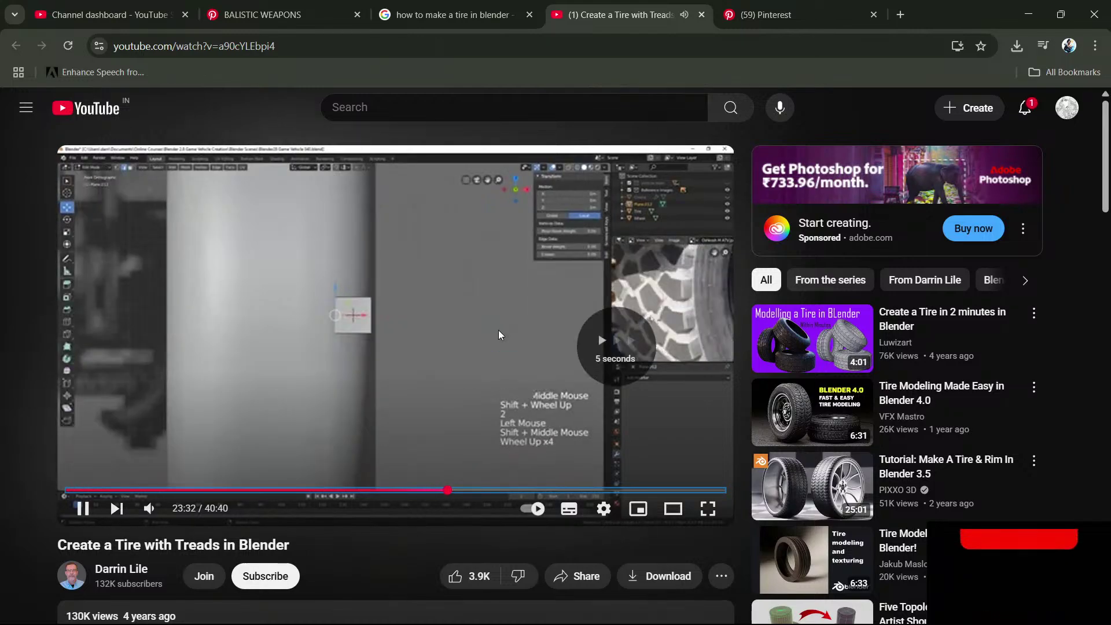
pyautogui.press('Right')
pyautogui.press('Right')
pyautogui.press('Right')
pyautogui.press('Right')
pyautogui.press('Right')
pyautogui.press('Right')
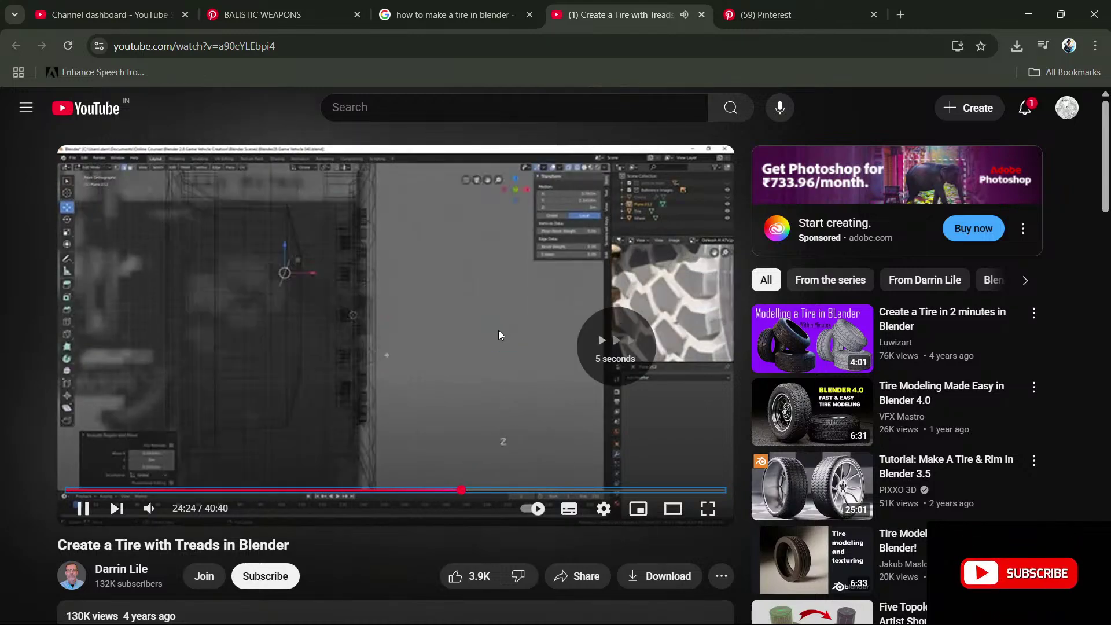
pyautogui.press('Right')
pyautogui.press('Right')
pyautogui.press('Right')
pyautogui.press('Right')
pyautogui.press('Right')
pyautogui.press('Right')
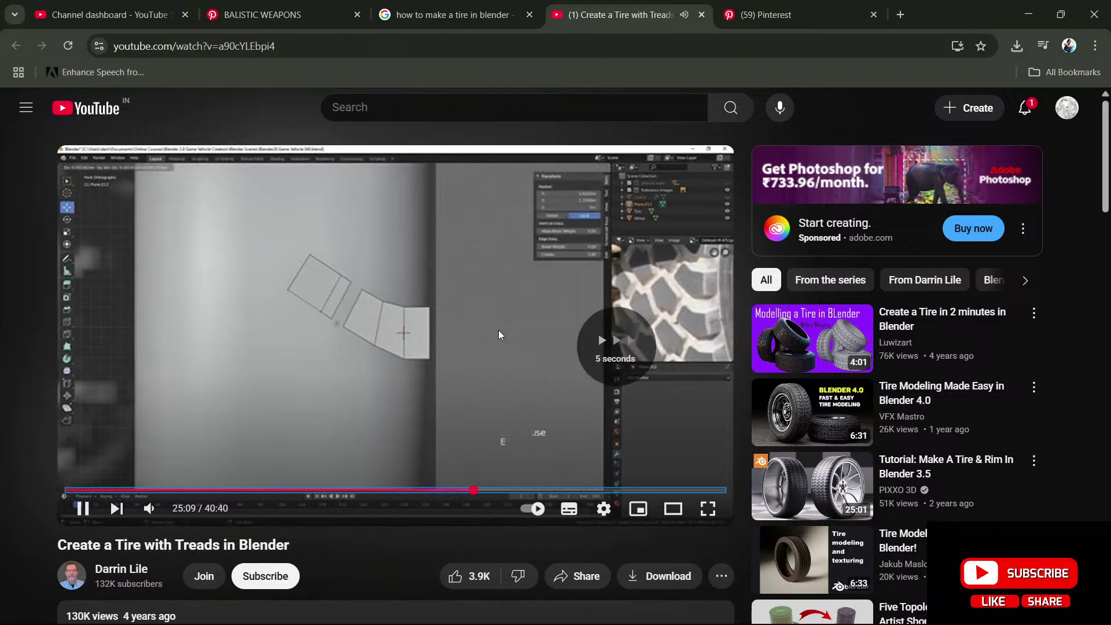
pyautogui.press('Right')
pyautogui.press('Right')
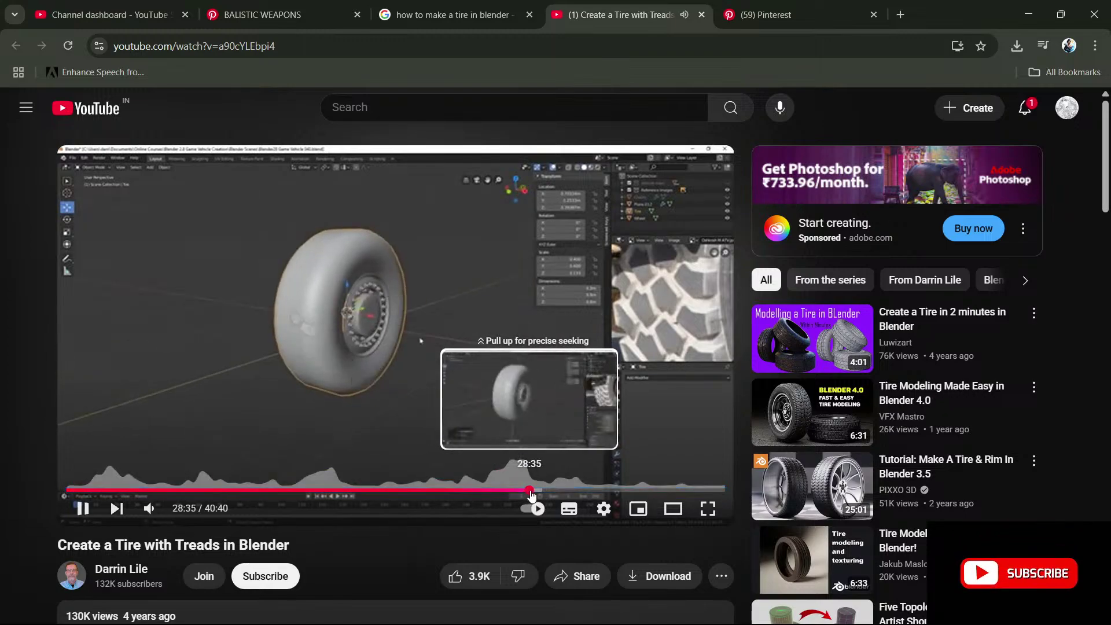
pyautogui.click(532, 491)
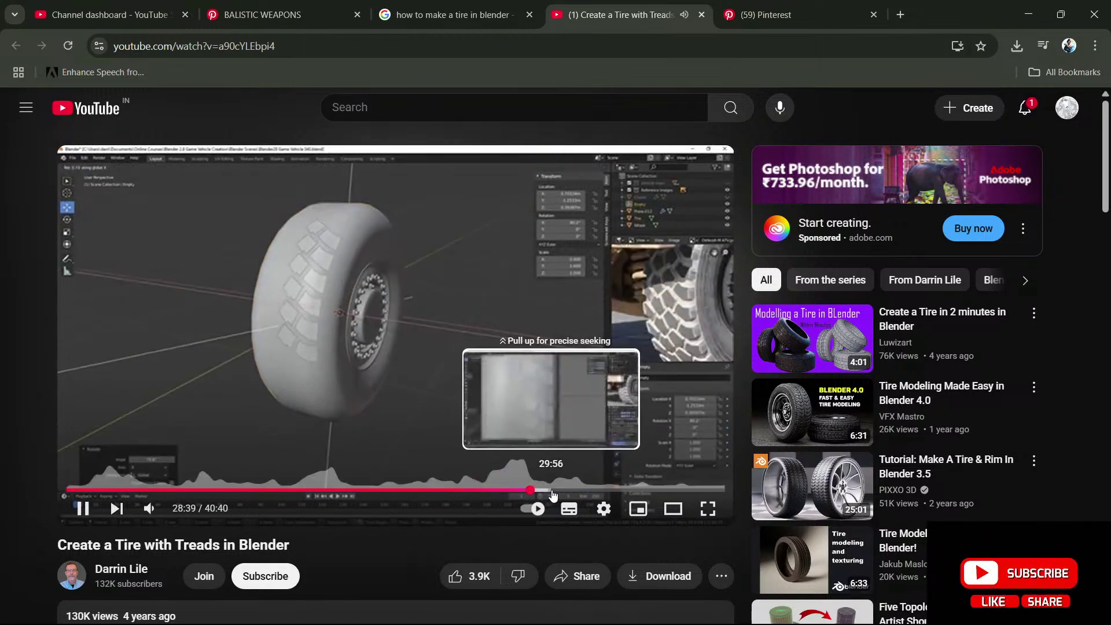
# - Open the suggested "Tire Modeling Made Easy in Blender 4.0" video and skip forward through the opening profile and tread modeling section
pyautogui.moveTo(552, 494); pyautogui.dragTo(507, 491)
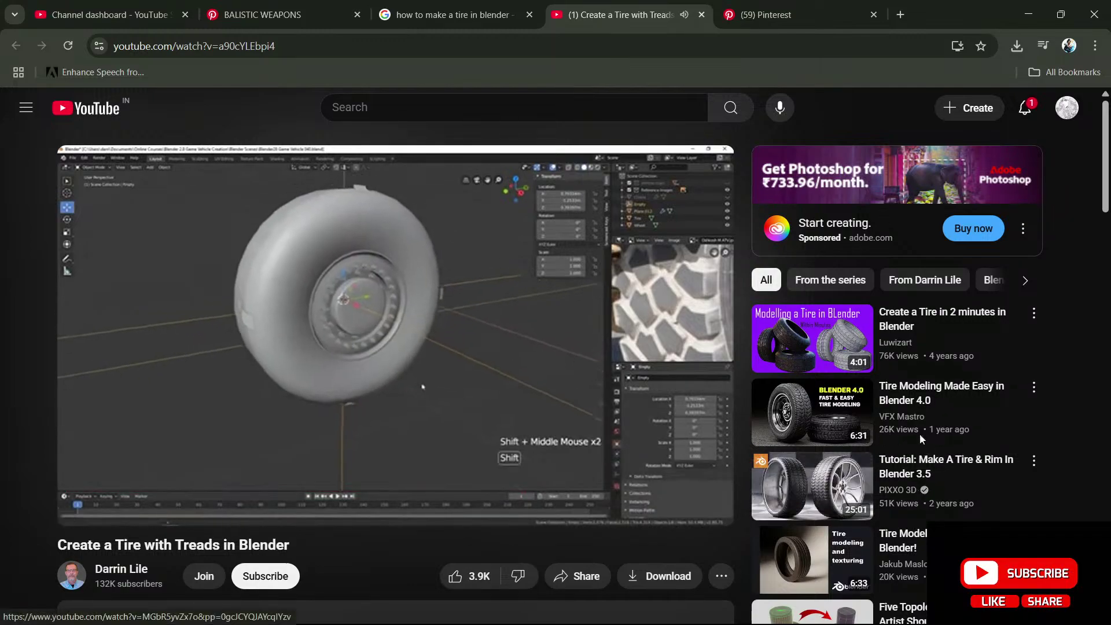
pyautogui.click(920, 438)
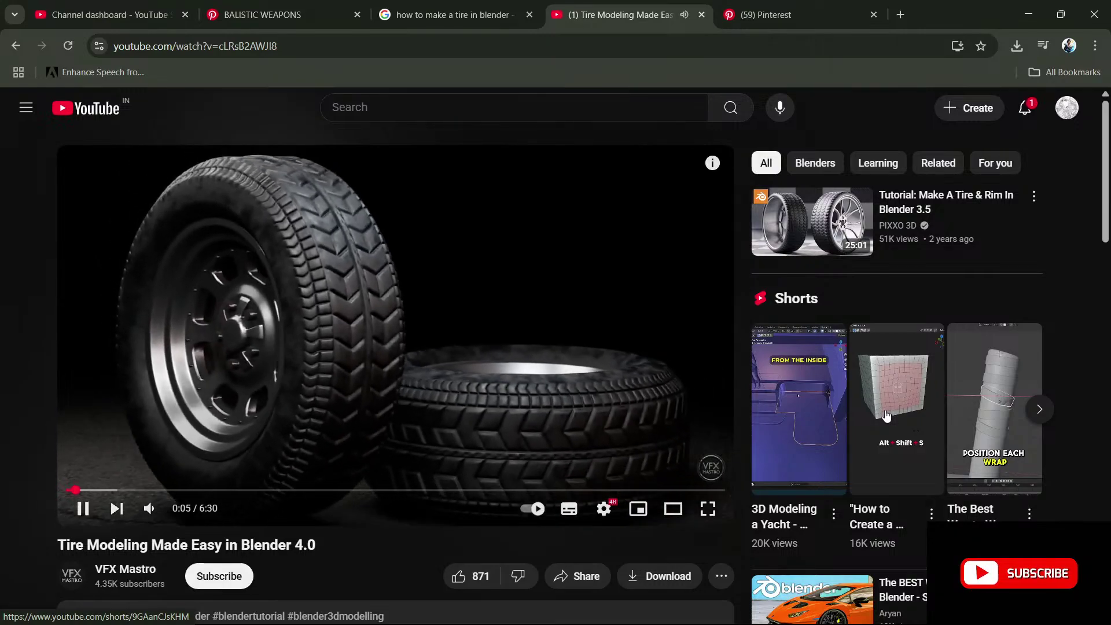
pyautogui.press('Right')
pyautogui.press('Right')
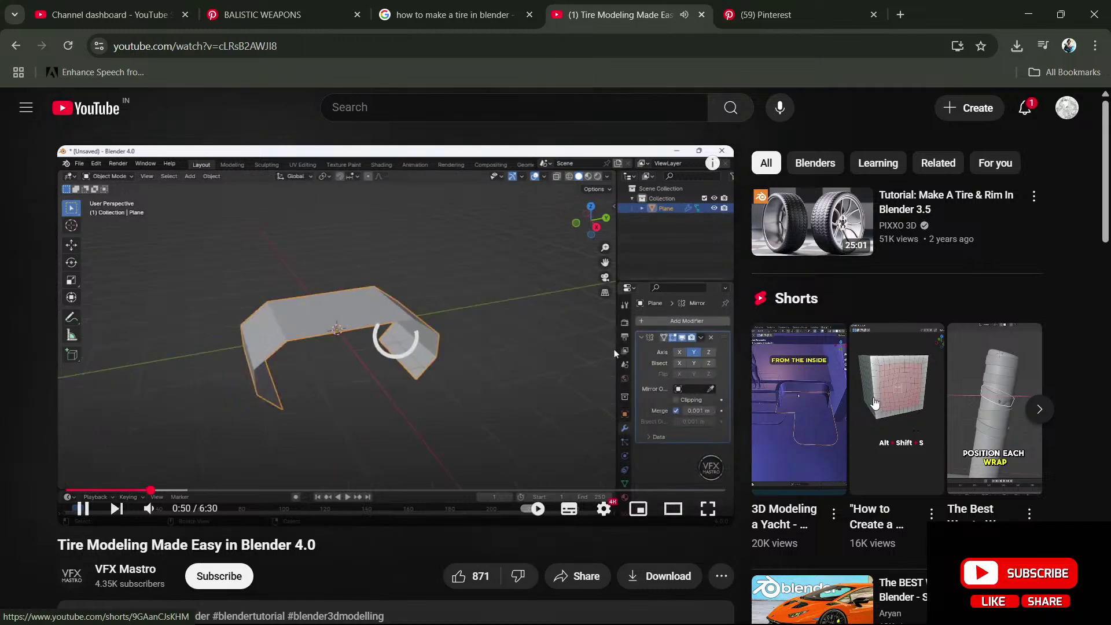
pyautogui.press('Right')
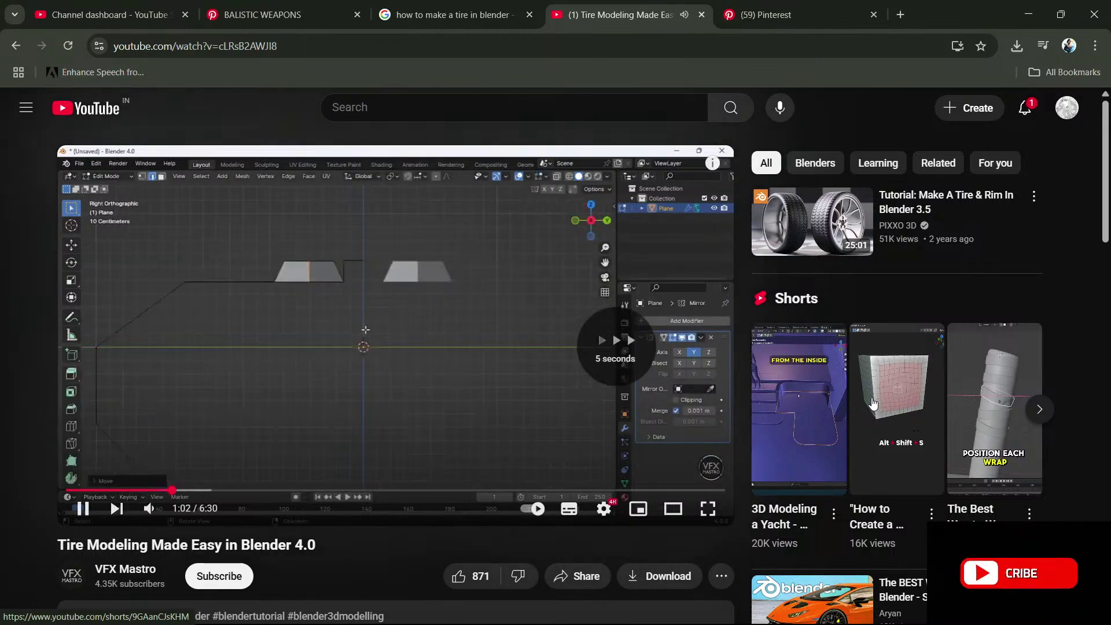
pyautogui.press('Right')
pyautogui.press('Right')
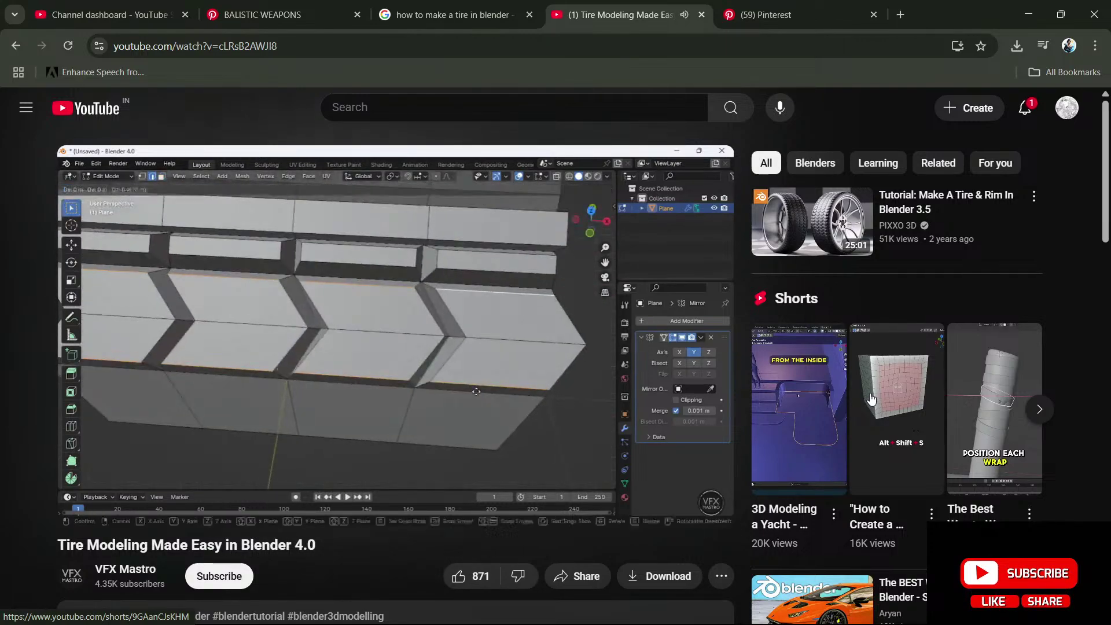
# - Go back to review the tread block modeling, watch on through the bending of the treads into a tire, and pause the video
pyautogui.press('Left')
pyautogui.press('Left')
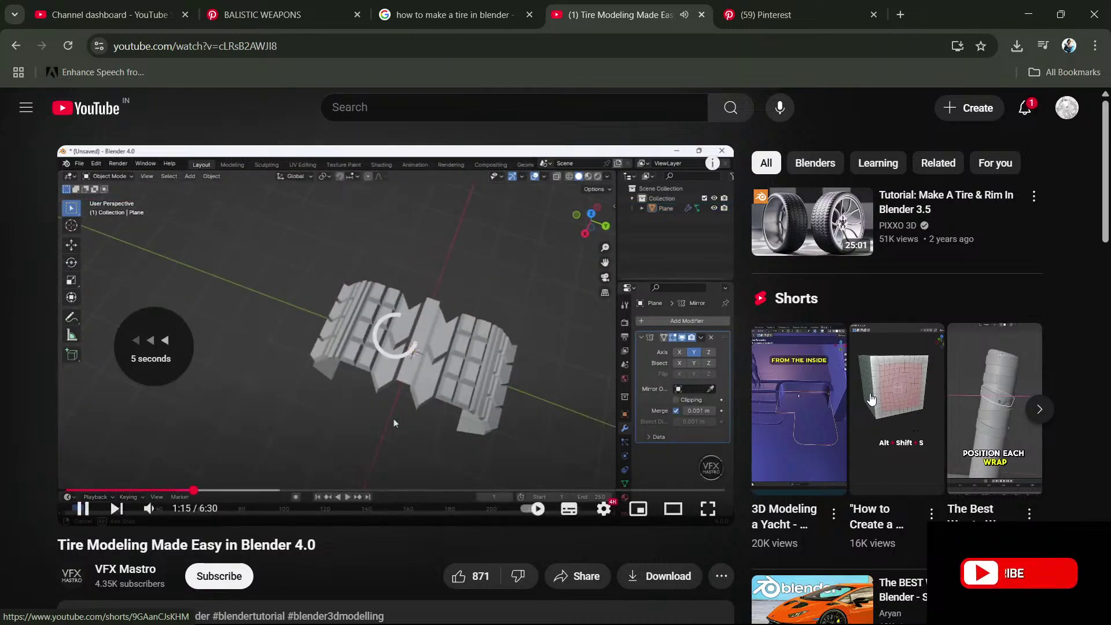
pyautogui.press('0')
pyautogui.press('Right')
pyautogui.press('Right')
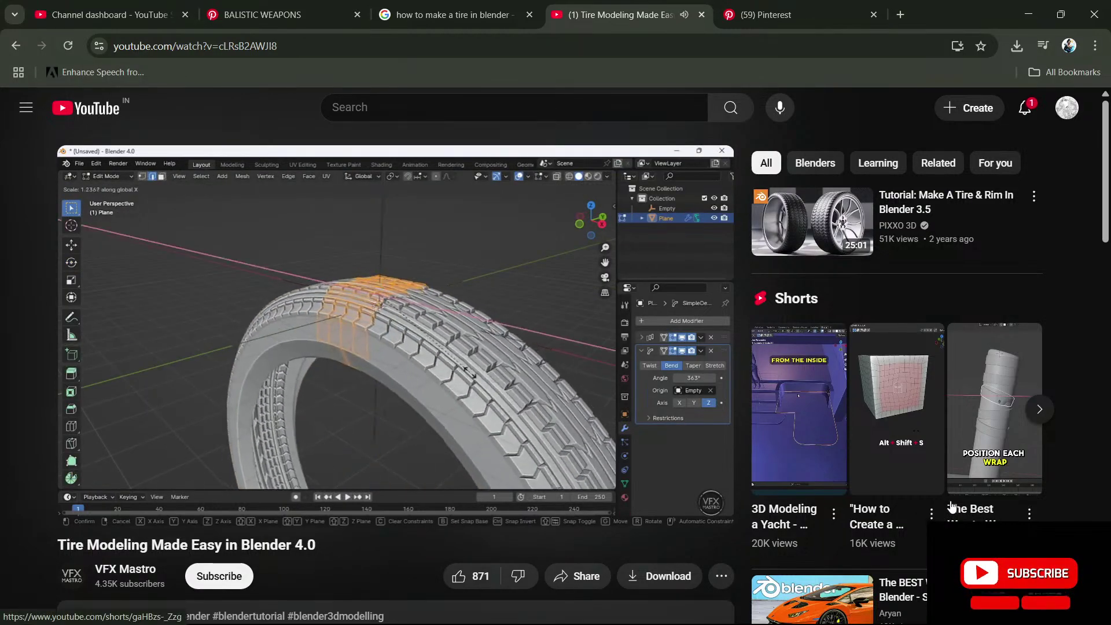
pyautogui.click(468, 397)
# - Switch to Blender, collapse the blockout collection, and add a new collection named "tire" under the Scene Collection
pyautogui.hotkey('alt', 'Tab')
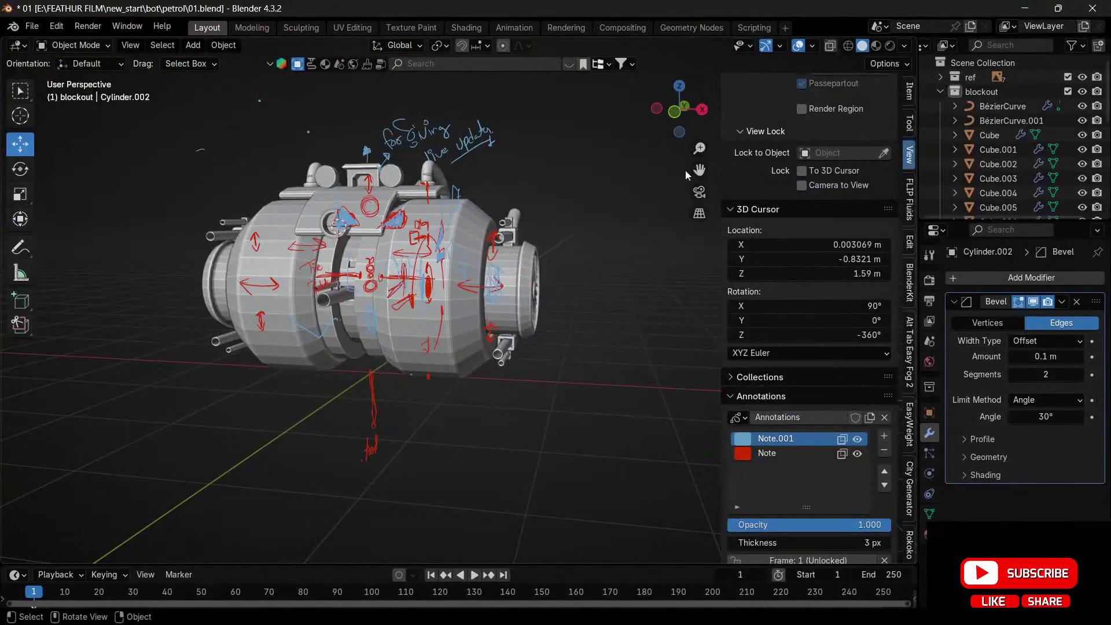
pyautogui.click(940, 92)
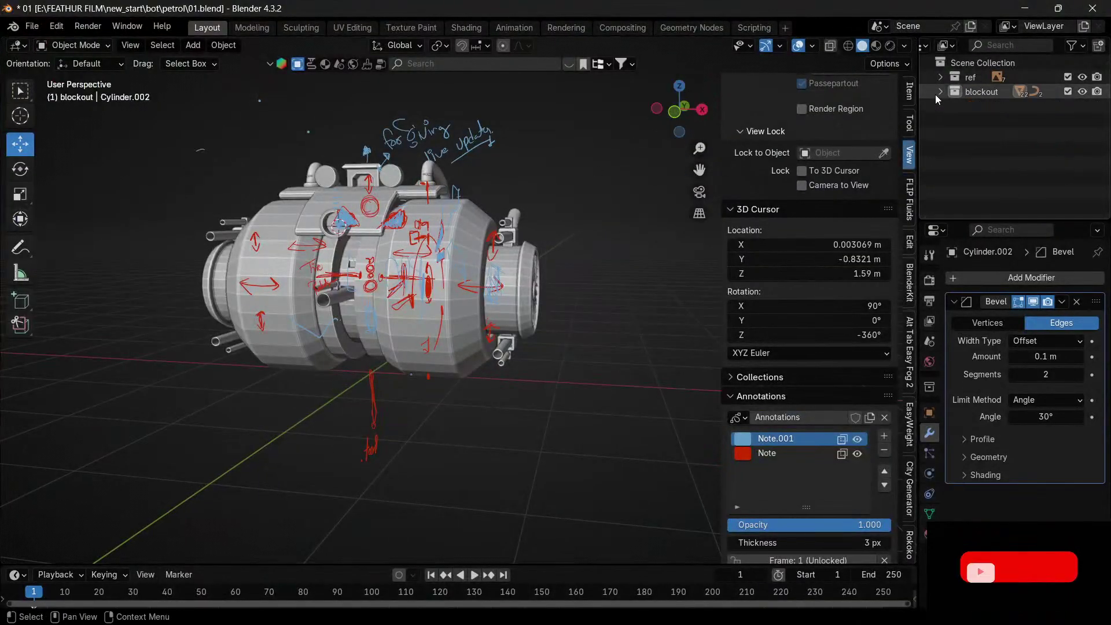
pyautogui.click(1064, 61)
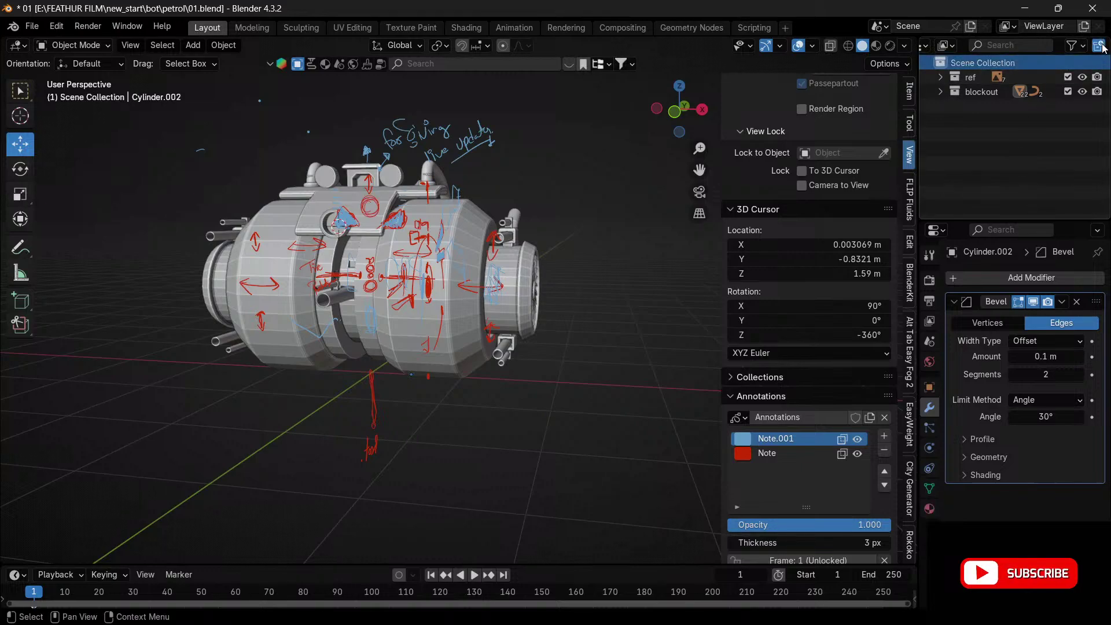
pyautogui.click(1098, 46)
pyautogui.doubleClick(991, 107)
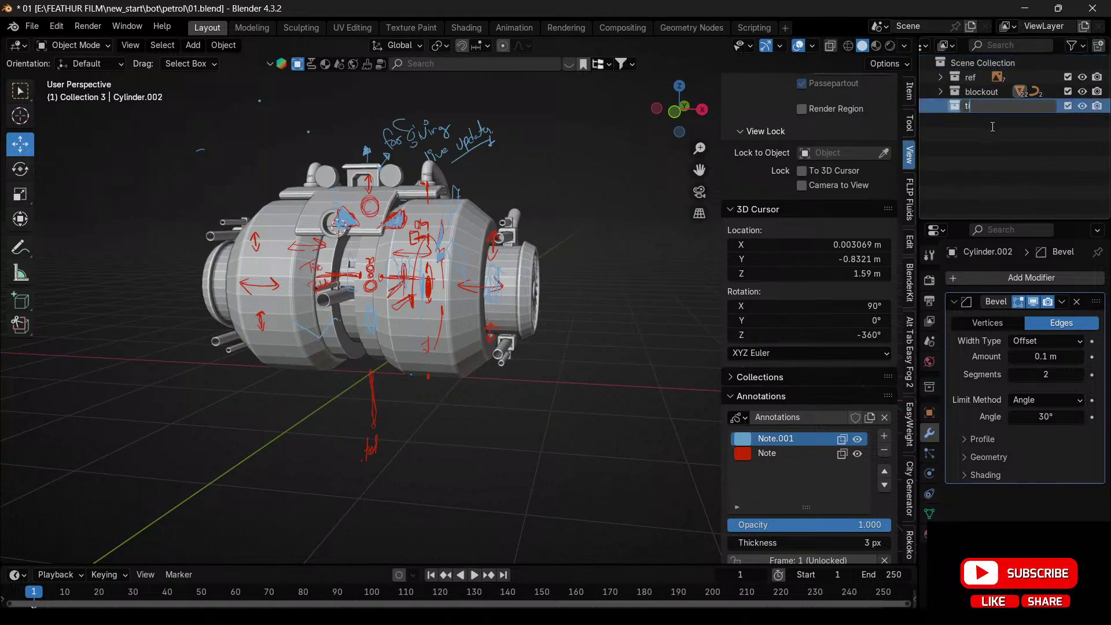
pyautogui.press('Return')
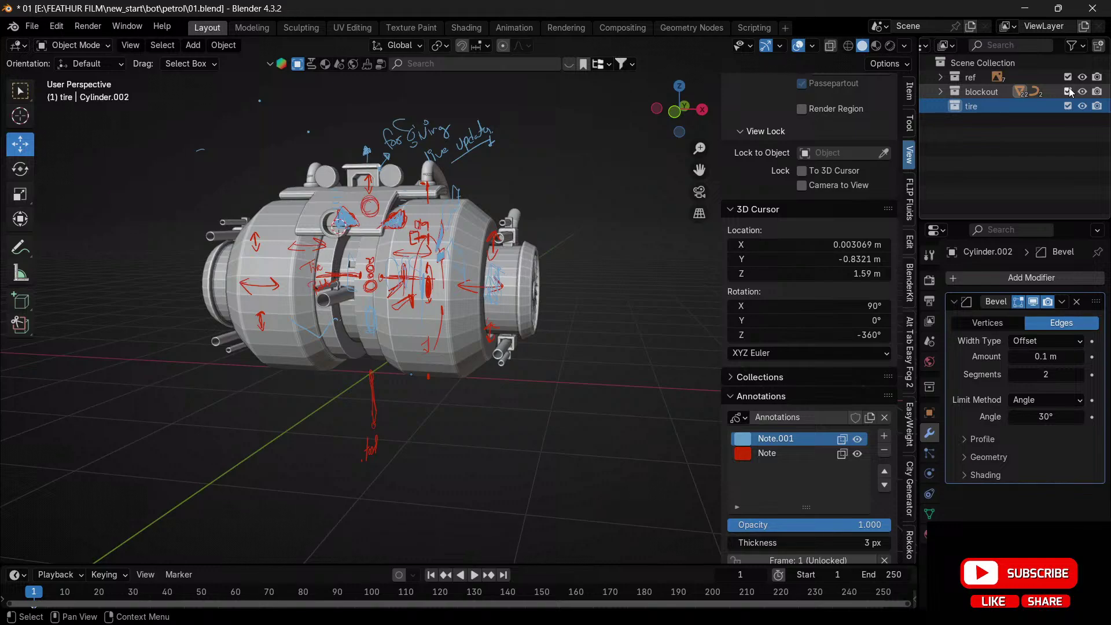
# - Make the tire collection active and add a plane mesh to it
pyautogui.click(436, 335)
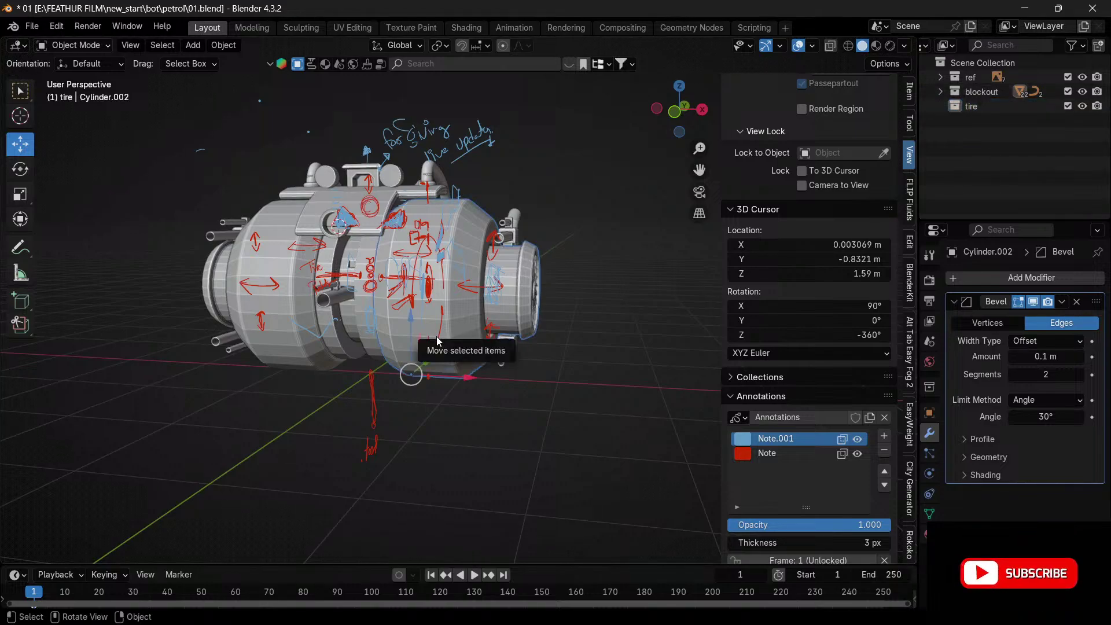
pyautogui.click(1009, 113)
pyautogui.hotkey('shift', 'a')
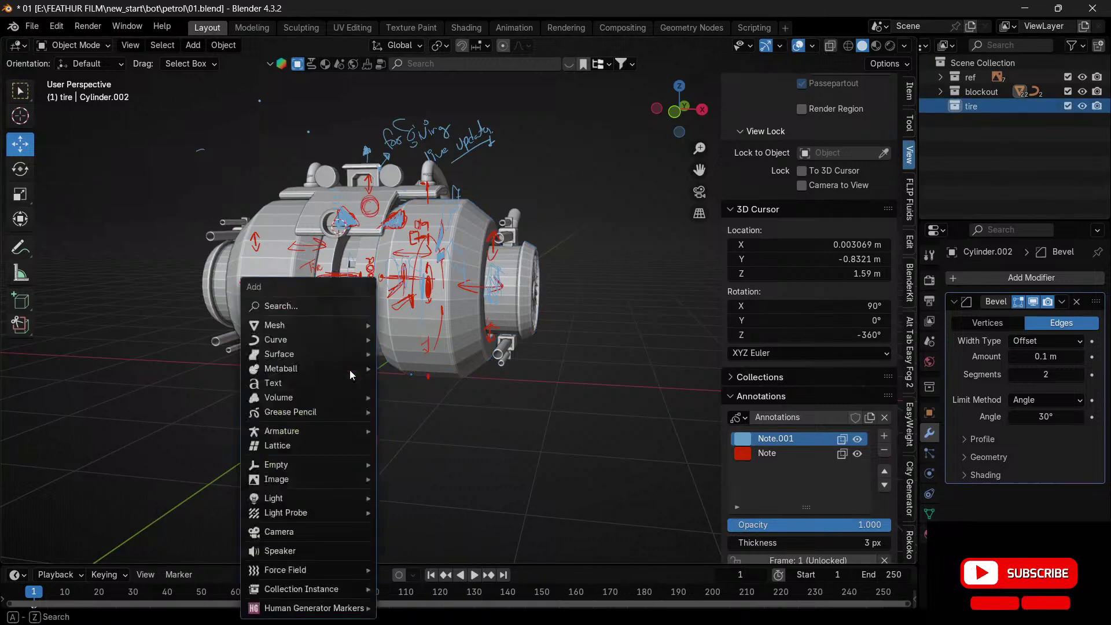
pyautogui.moveTo(348, 325)
pyautogui.click(452, 338)
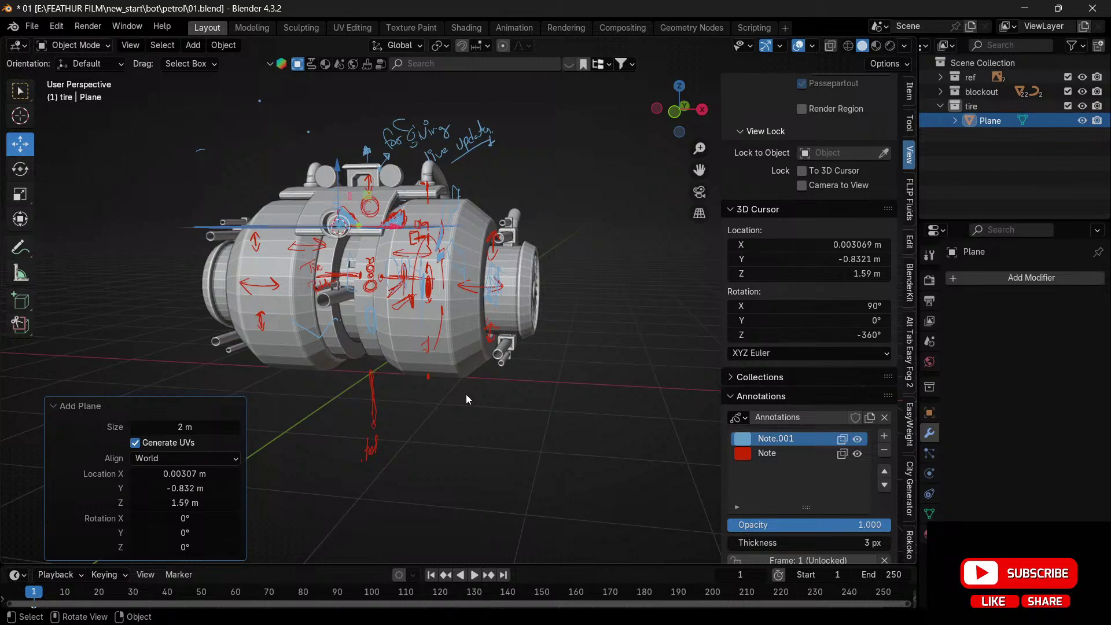
# - Reset the 3D cursor to the world origin and snap the plane to it
pyautogui.hotkey('shift', 's')
pyautogui.click(350, 449)
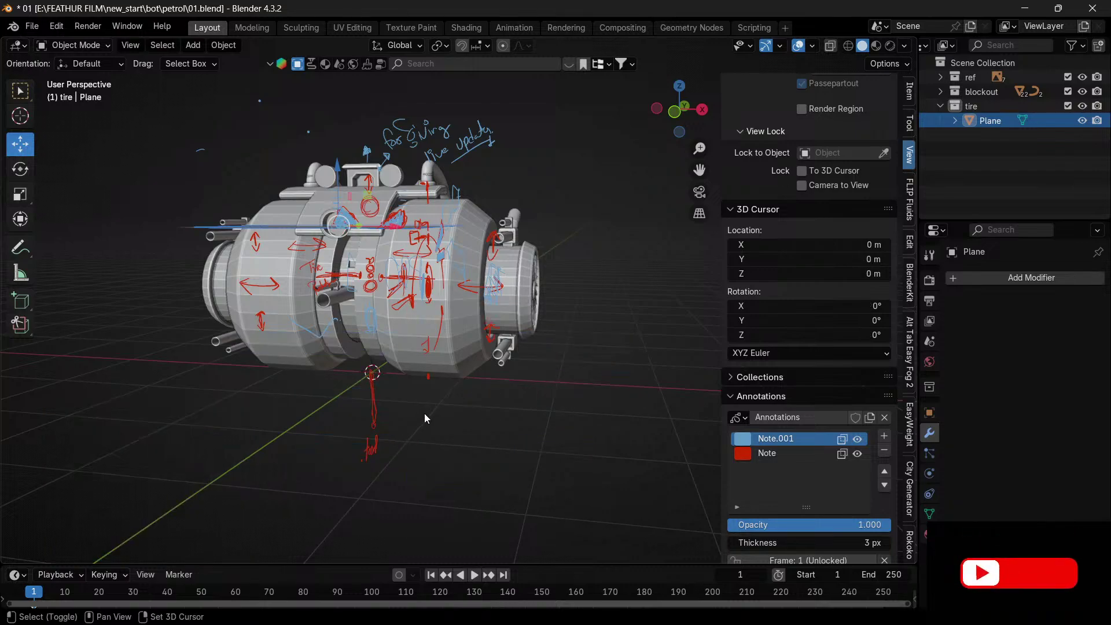
pyautogui.hotkey('shift', 's')
pyautogui.click(427, 255)
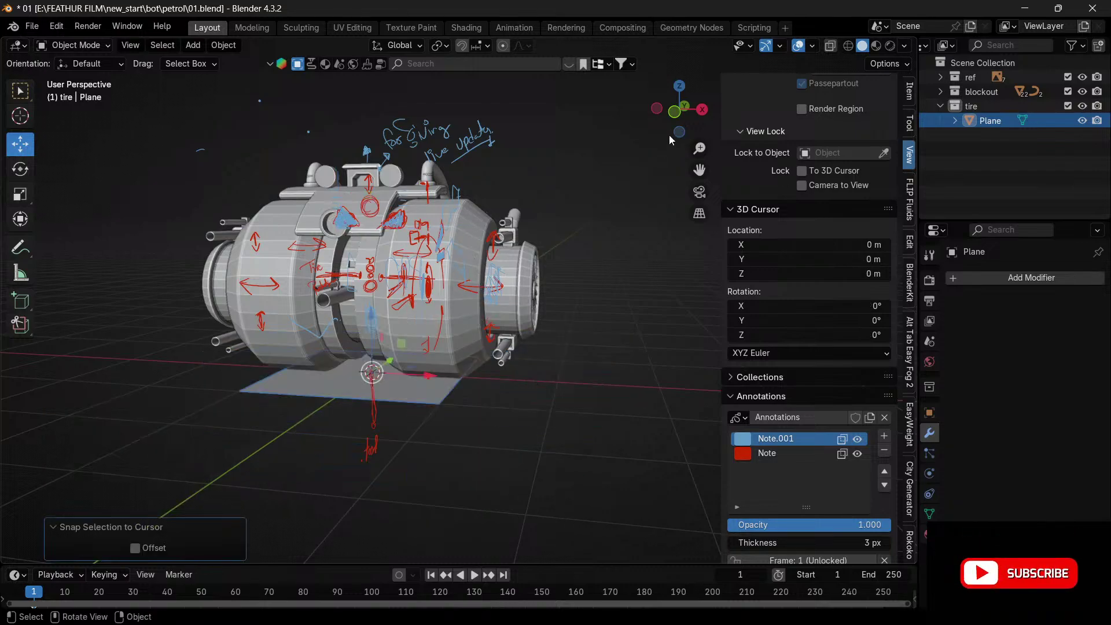
# - Scale the plane to about 0.467 along X and about 0.559 along Y
pyautogui.moveTo(671, 130); pyautogui.dragTo(696, 179)
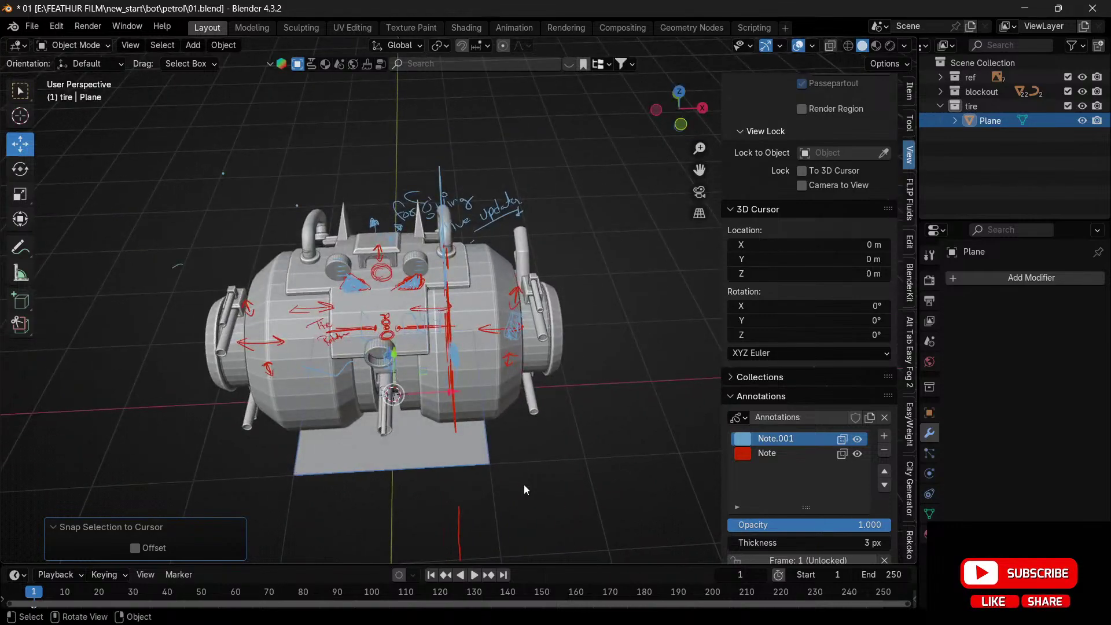
pyautogui.press('s')
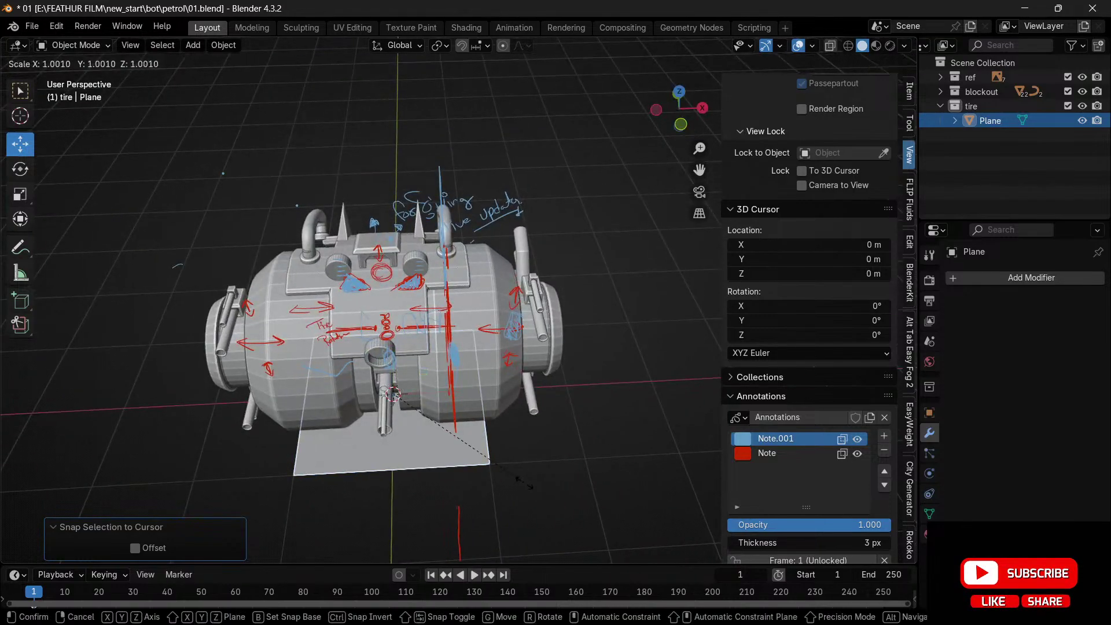
pyautogui.press('x')
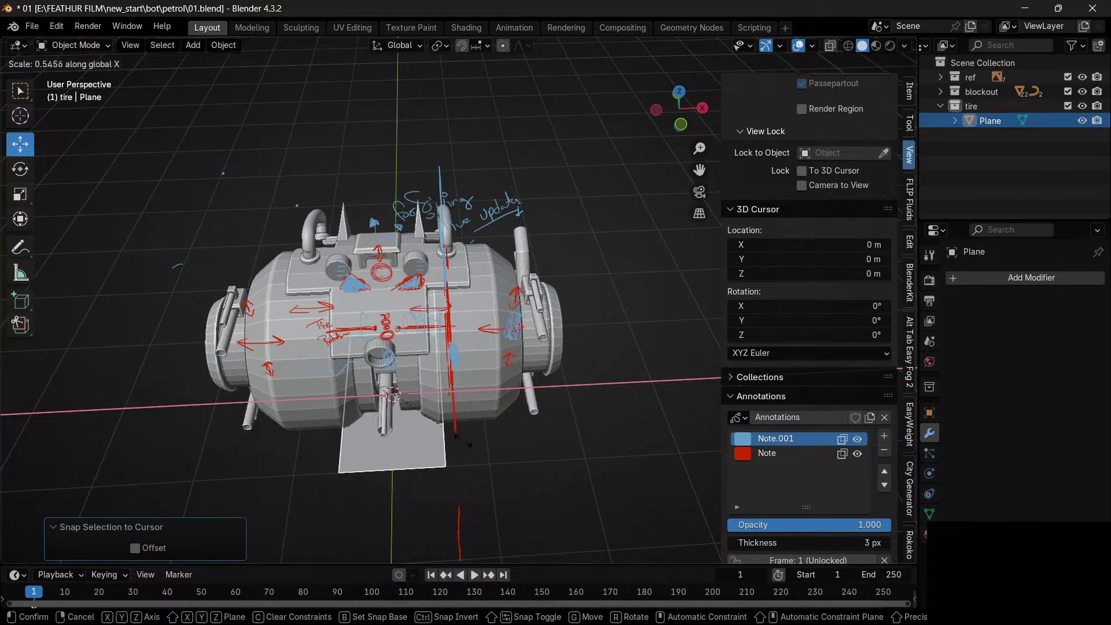
pyautogui.click(456, 433)
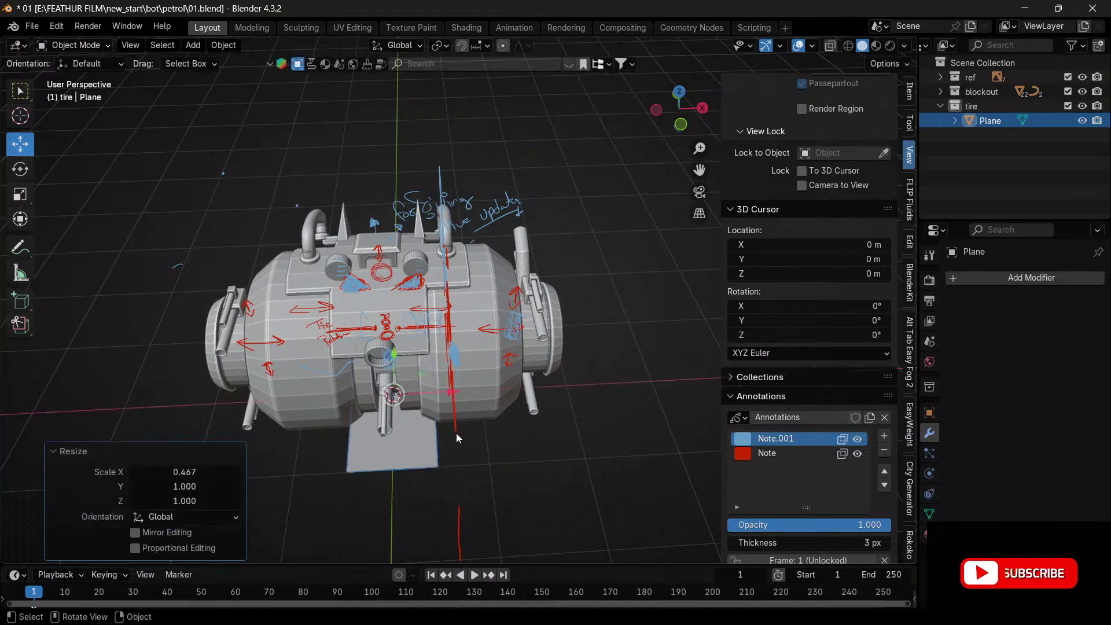
pyautogui.press('s')
pyautogui.press('y')
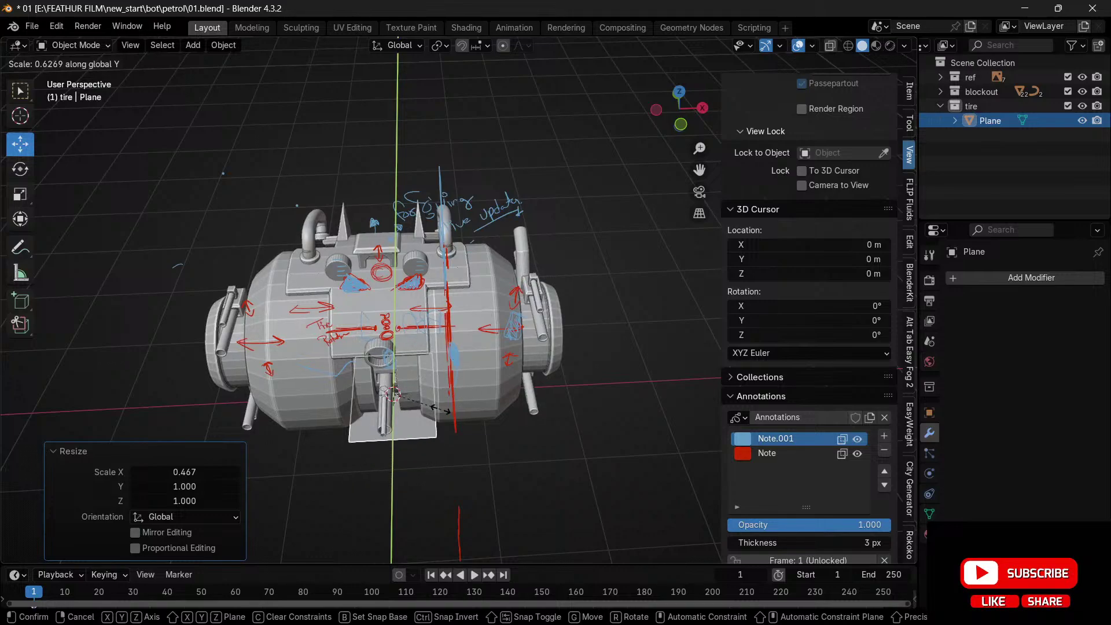
pyautogui.click(444, 412)
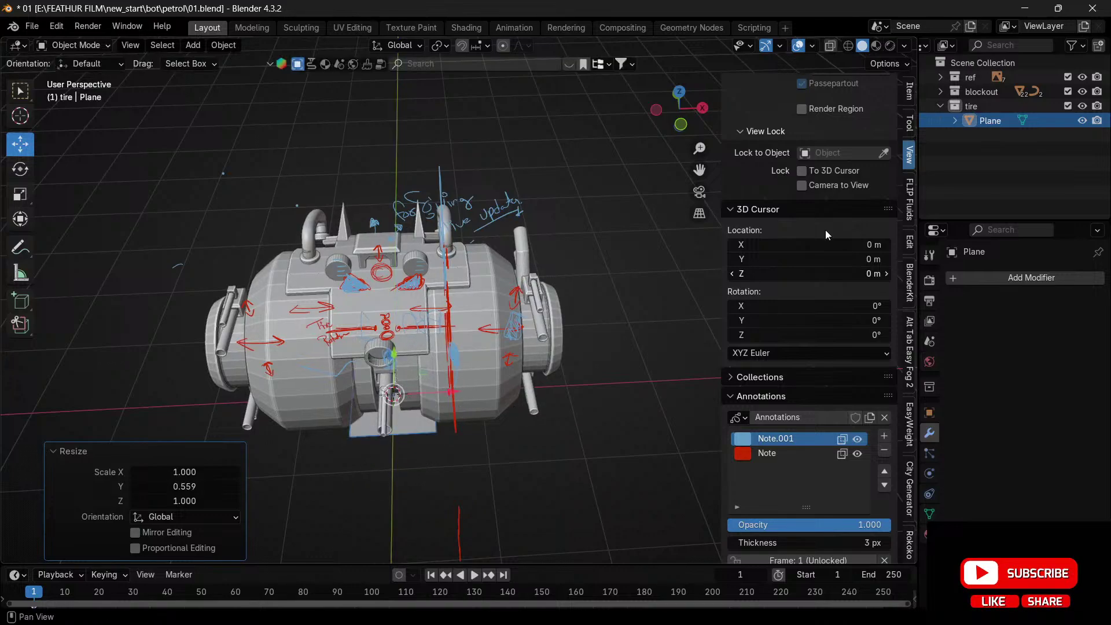
# - Exclude the blockout collection from the view layer and erase the blue and red annotation strokes, then return to the Move tool
pyautogui.click(1067, 91)
pyautogui.scroll(6, 414, 447)
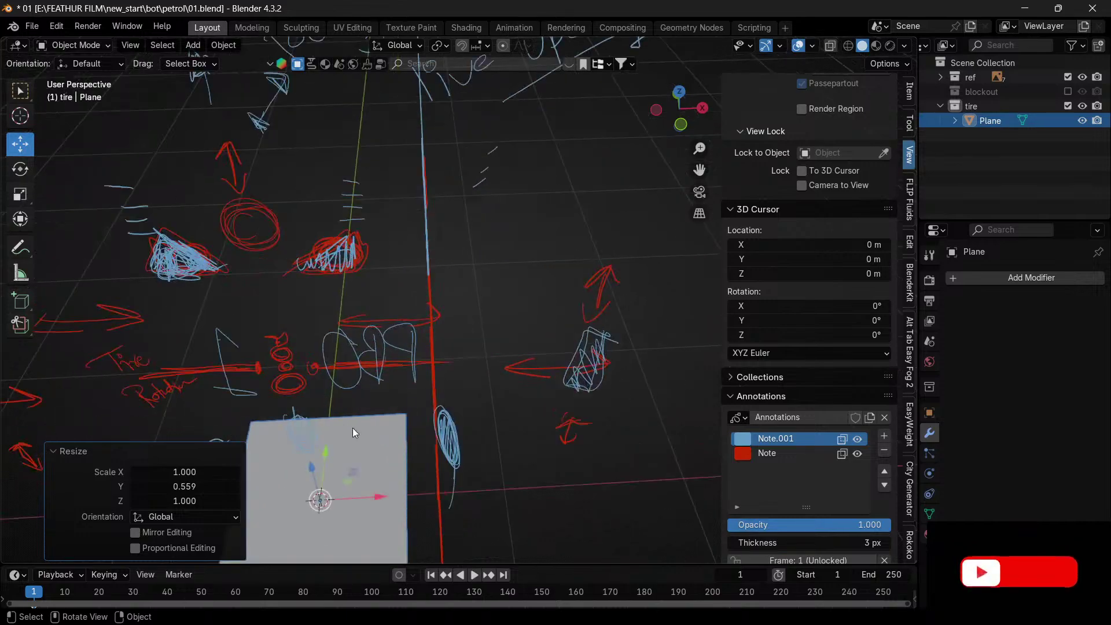
pyautogui.click(673, 93)
pyautogui.scroll(-5, 617, 238)
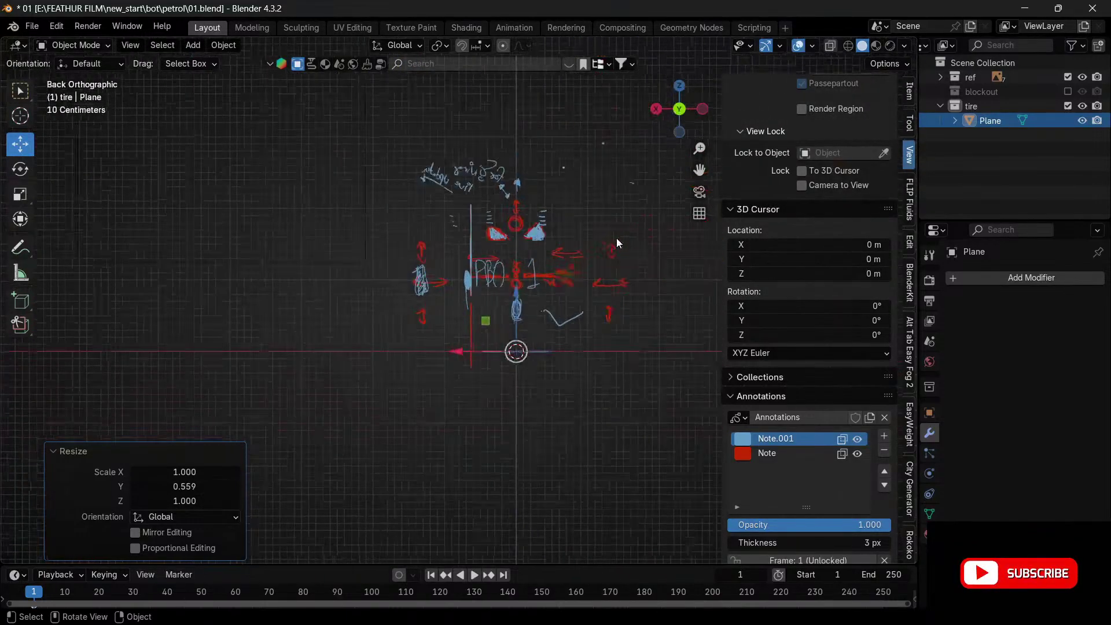
pyautogui.moveTo(19, 250); pyautogui.dragTo(75, 253)
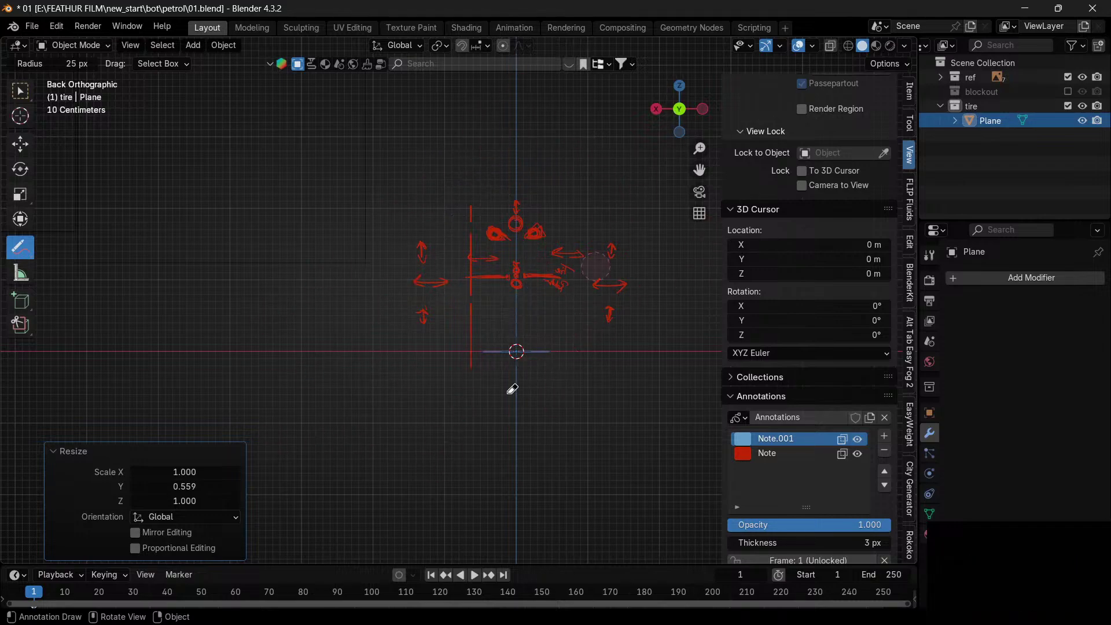
pyautogui.hotkey('ctrl', 'z')
pyautogui.click(773, 452)
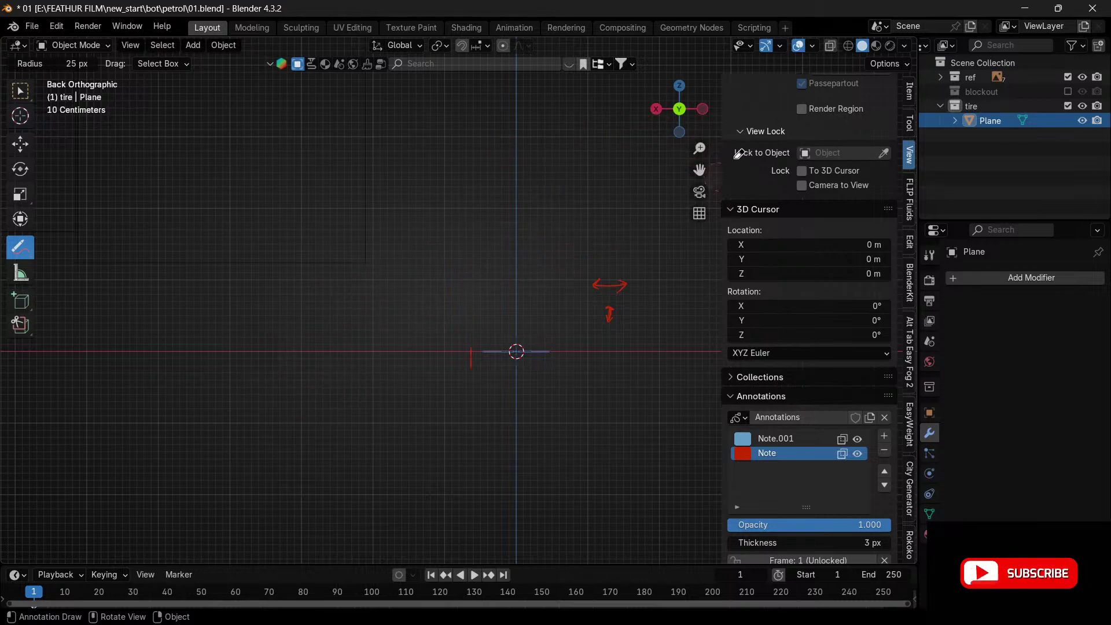
pyautogui.click(700, 110)
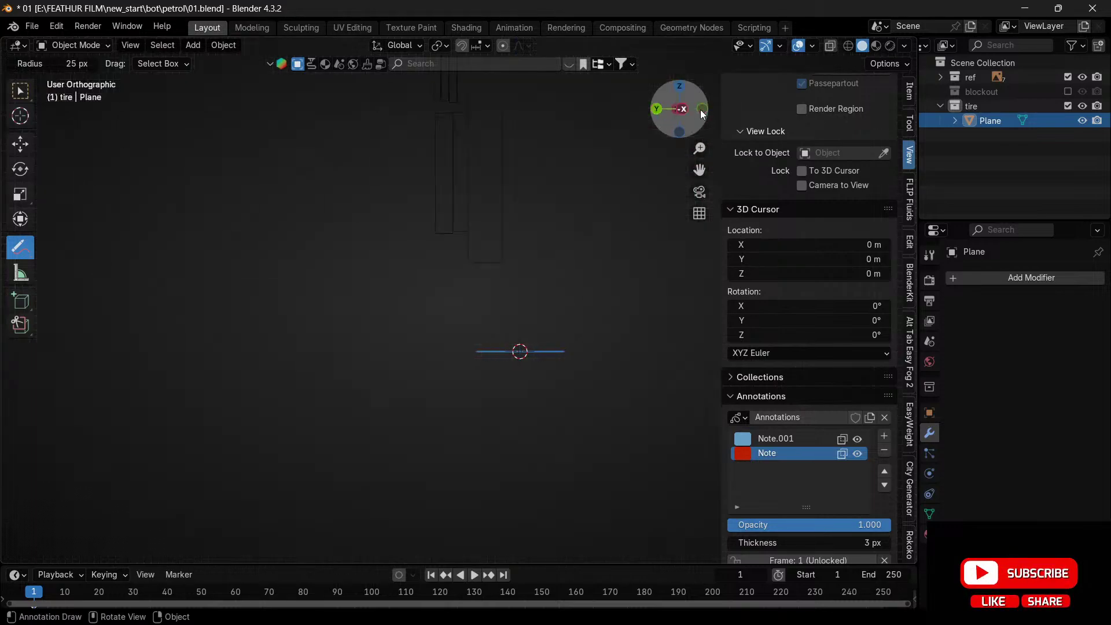
pyautogui.click(701, 110)
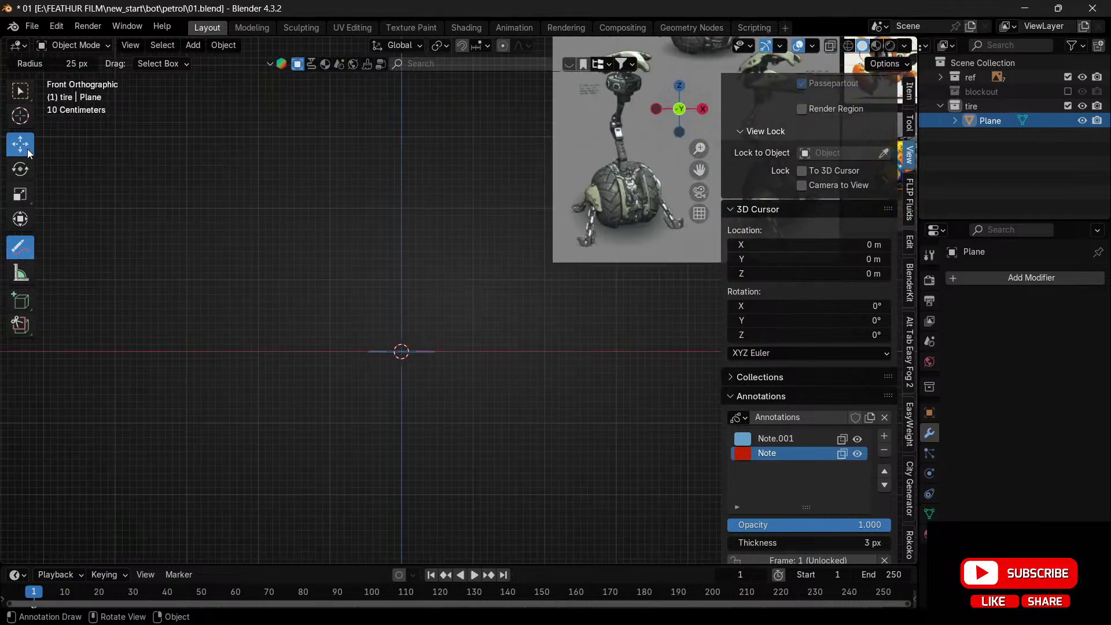
pyautogui.click(28, 150)
# - Enter Edit Mode on the plane and add a centered loop cut in each direction, dividing it into four faces, with edge selection active
pyautogui.moveTo(410, 299)
pyautogui.mouseDown(button='middle')
pyautogui.moveTo(445, 410)
pyautogui.moveTo(537, 420)
pyautogui.mouseUp(button='middle')
pyautogui.scroll(2, 537, 419)
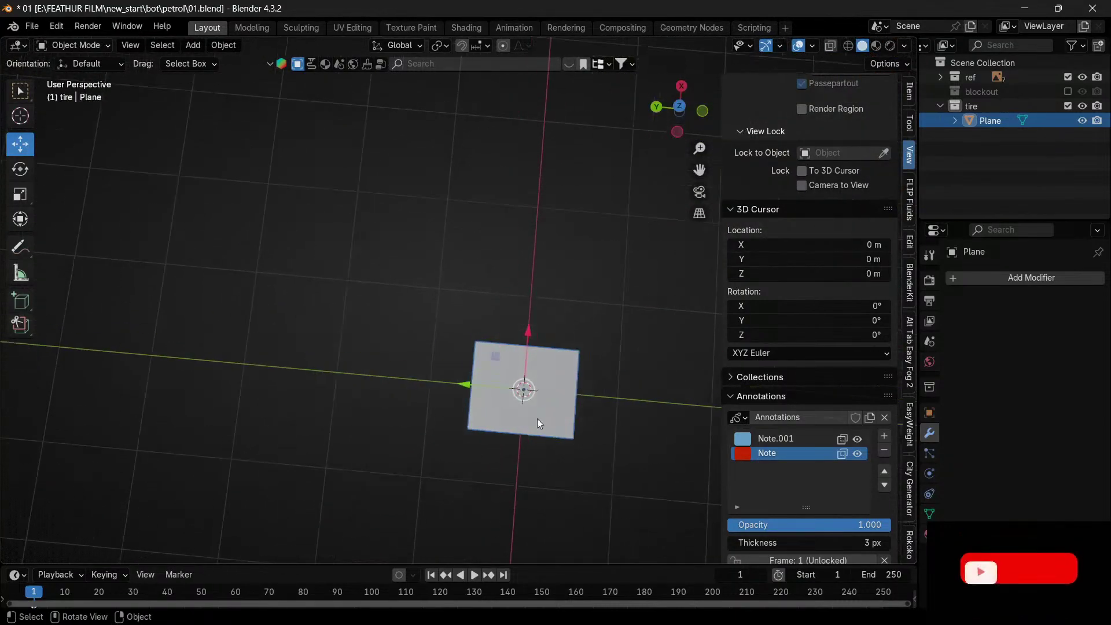
pyautogui.scroll(3, 538, 420)
pyautogui.moveTo(699, 169); pyautogui.dragTo(600, 93)
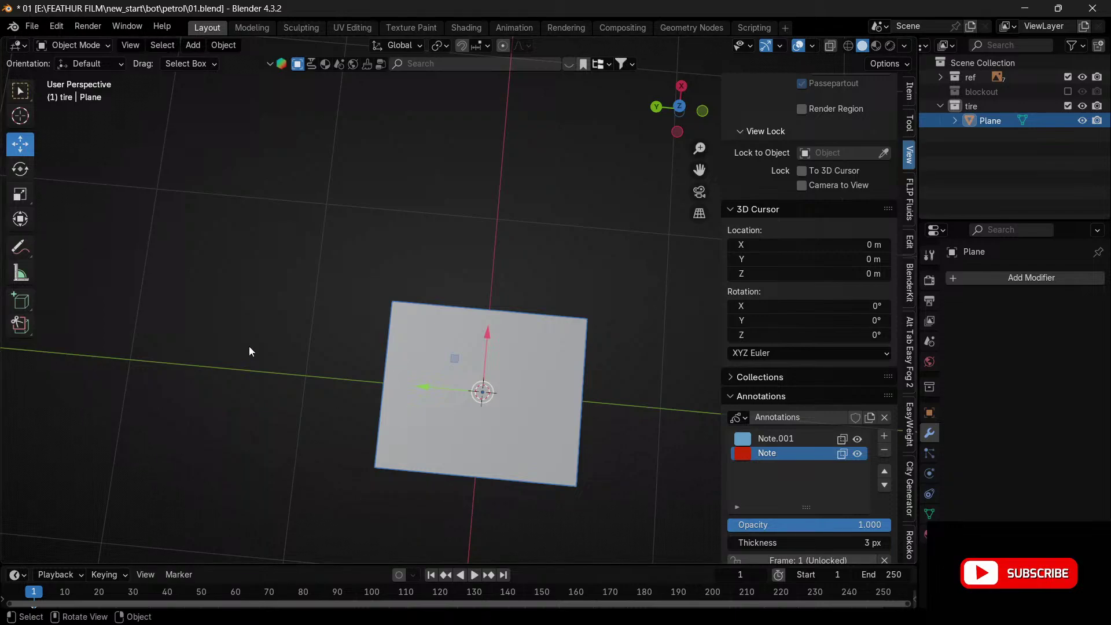
pyautogui.hotkey('ctrl', 'Tab')
pyautogui.click(227, 218)
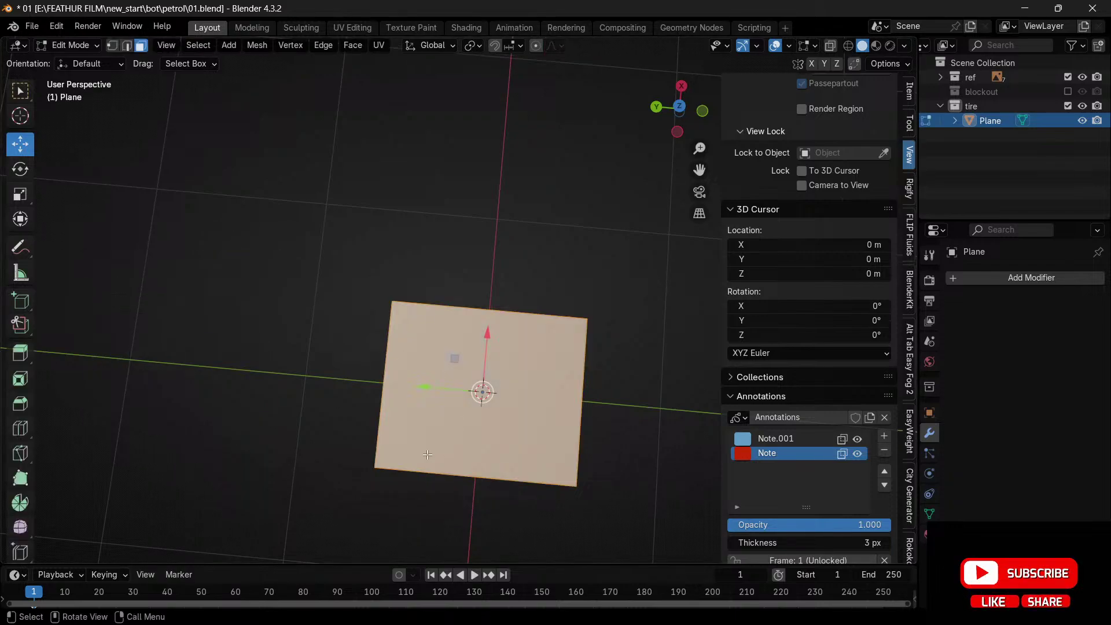
pyautogui.click(20, 428)
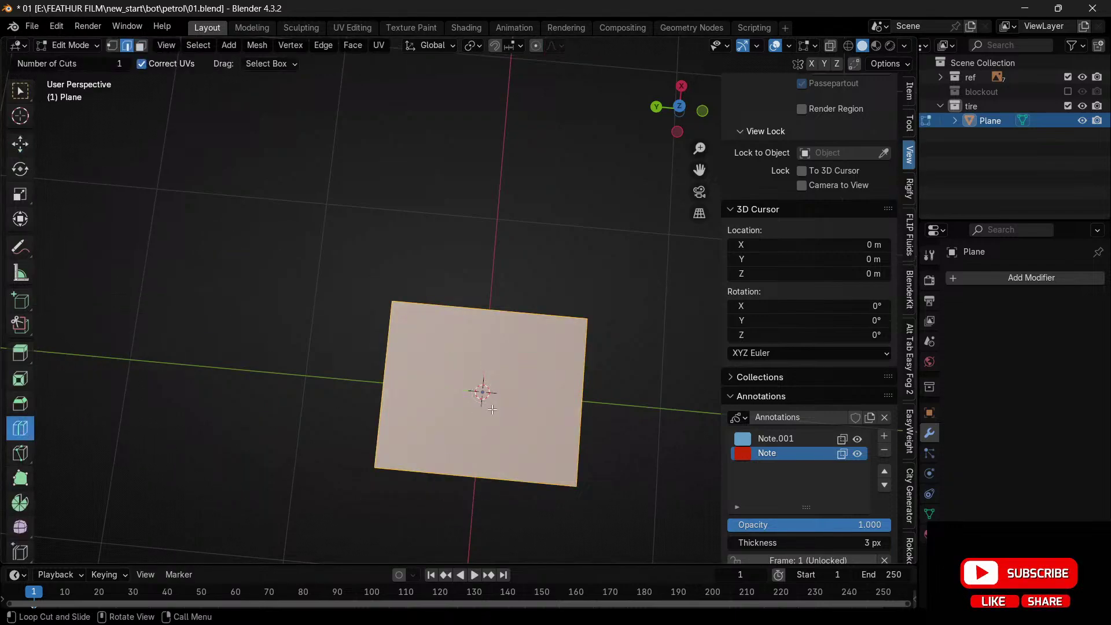
pyautogui.click(506, 320)
pyautogui.press('Tab')
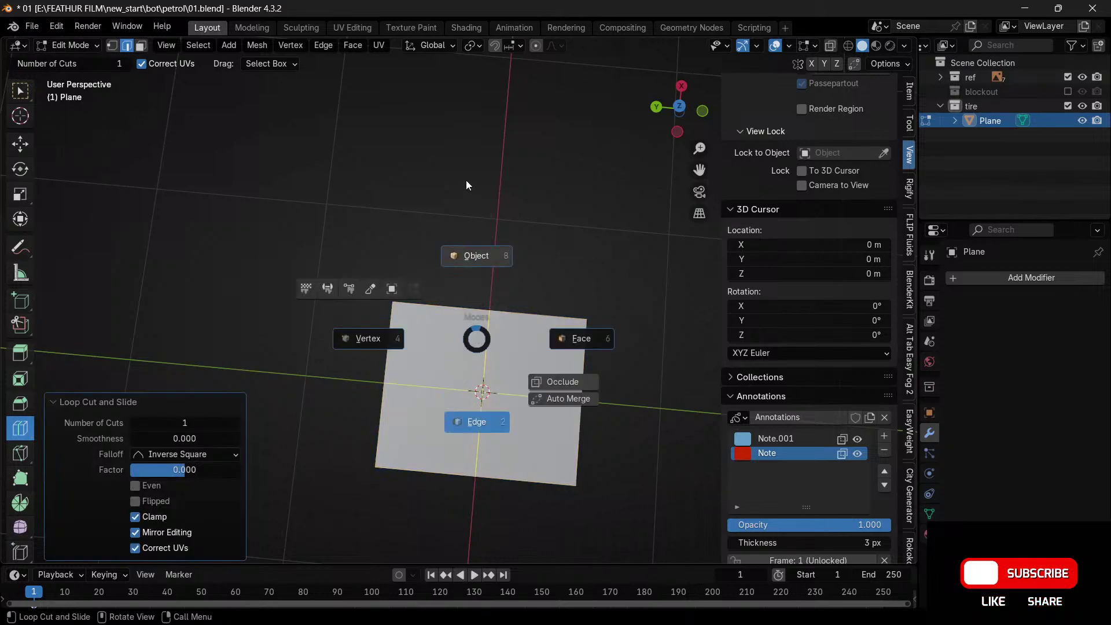
pyautogui.click(480, 446)
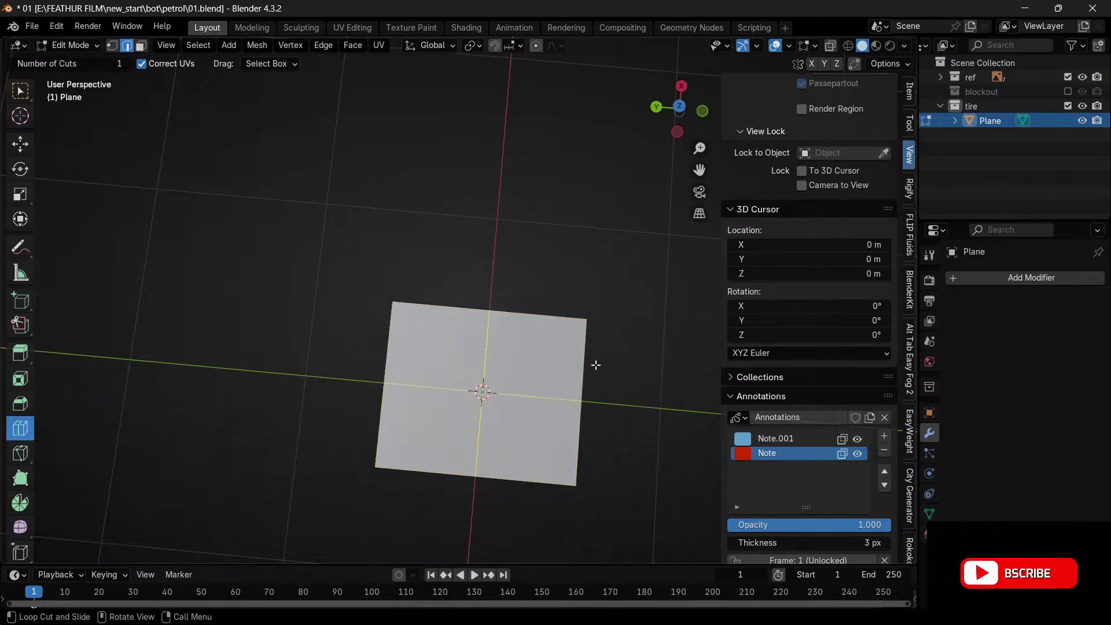
# - Delete the two faces on the plane's positive-Y half with the Move tool active, and return to Object Mode
pyautogui.click(20, 144)
pyautogui.click(447, 391)
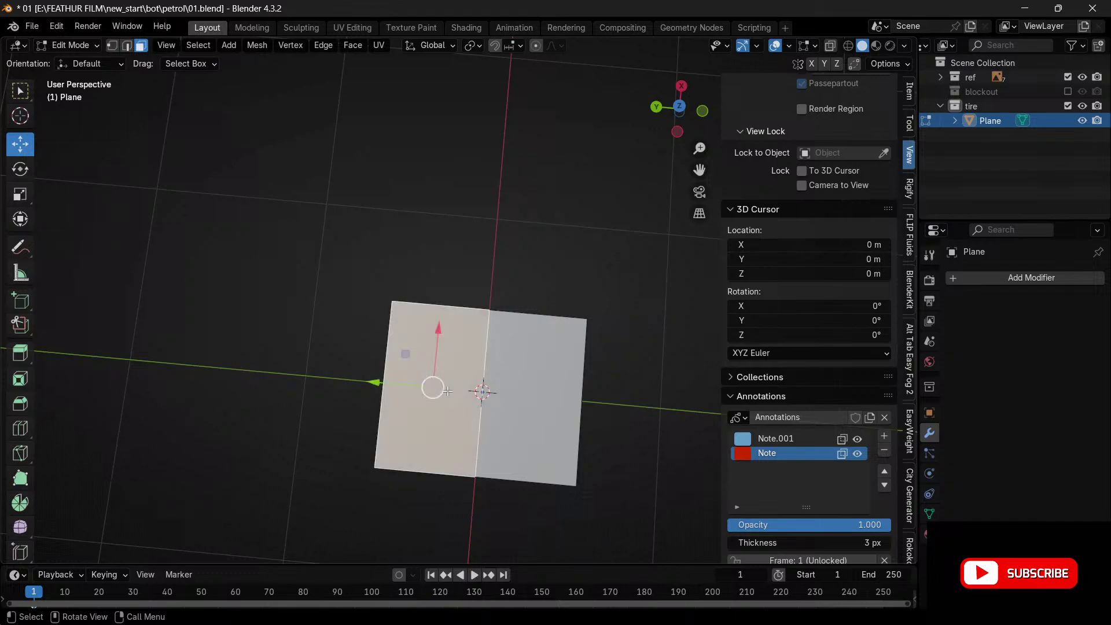
pyautogui.press('x')
pyautogui.click(455, 392)
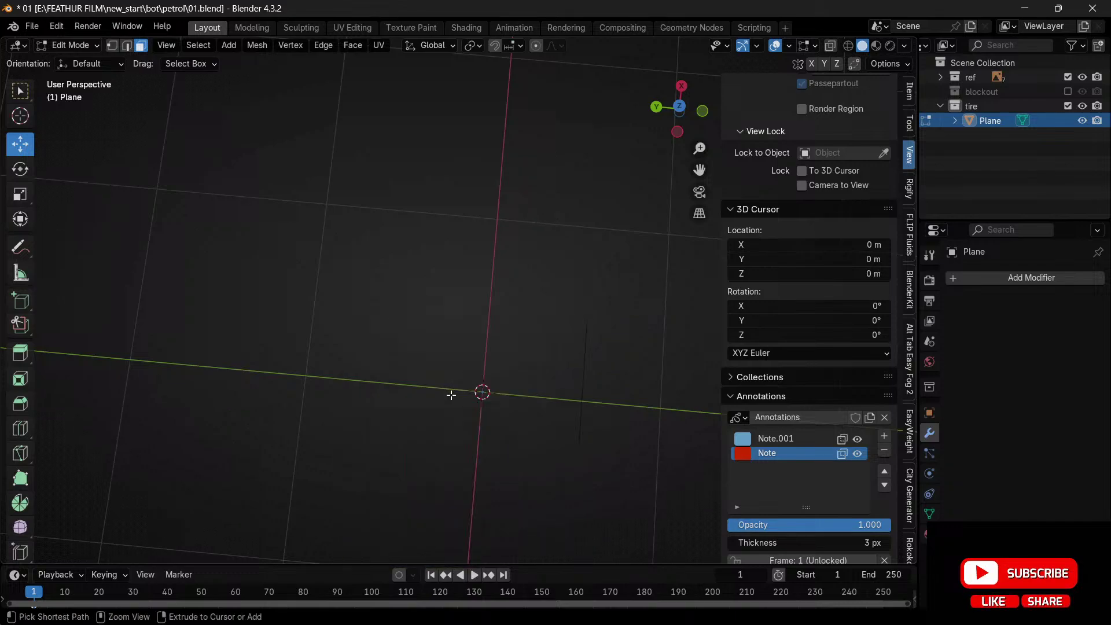
pyautogui.hotkey('ctrl', 'z')
pyautogui.press('x')
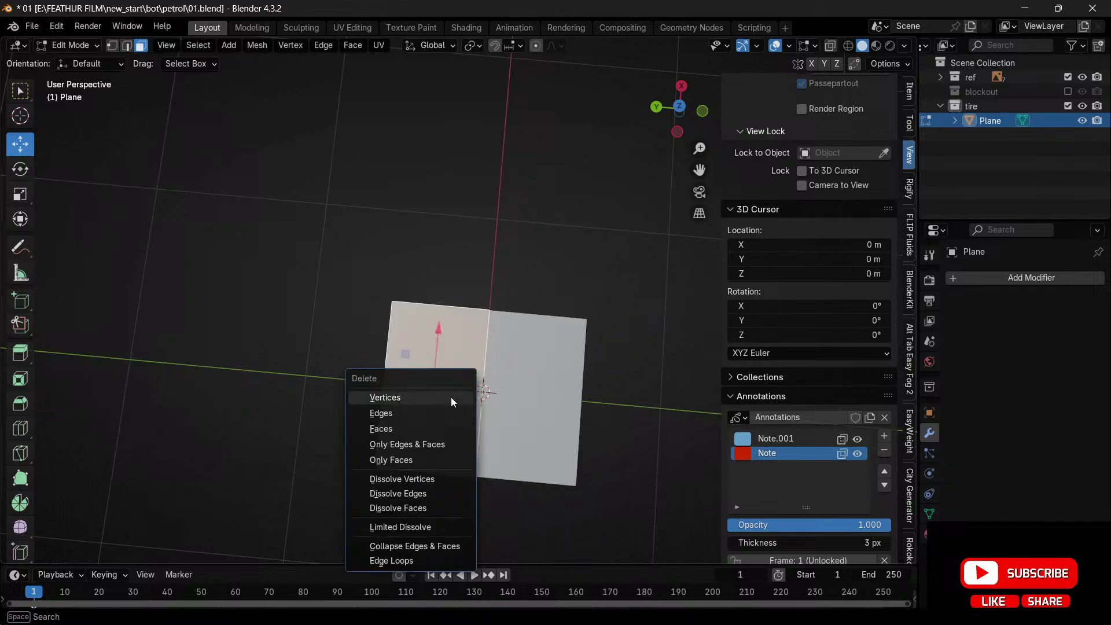
pyautogui.click(441, 432)
pyautogui.press('Tab')
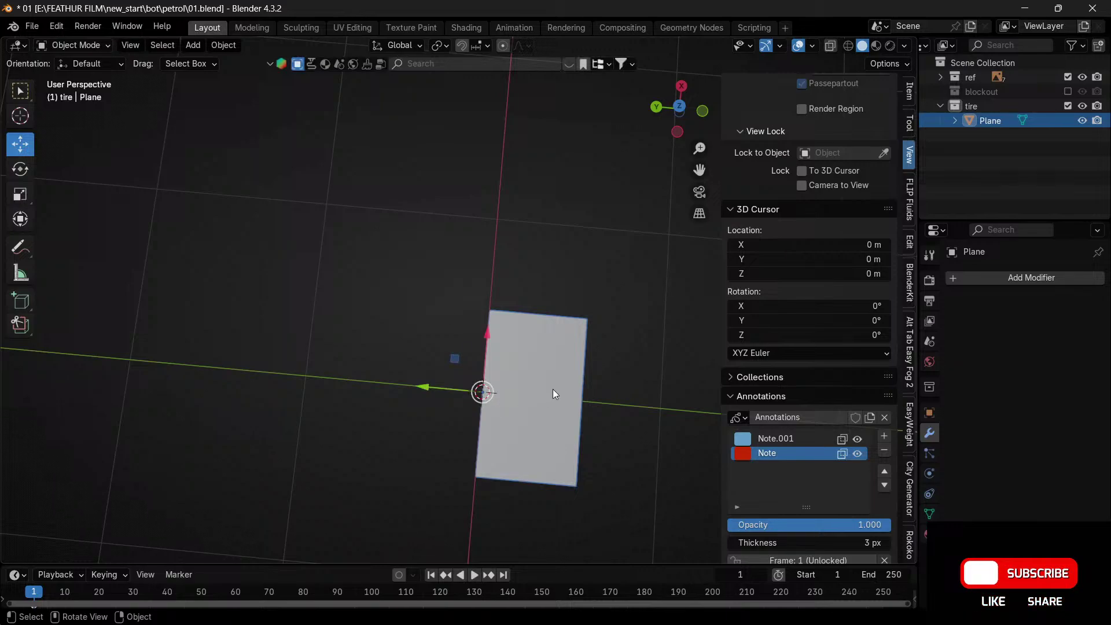
# - Add a Mirror modifier to the plane that mirrors along Y only
pyautogui.click(983, 279)
pyautogui.moveTo(955, 290)
pyautogui.click(839, 384)
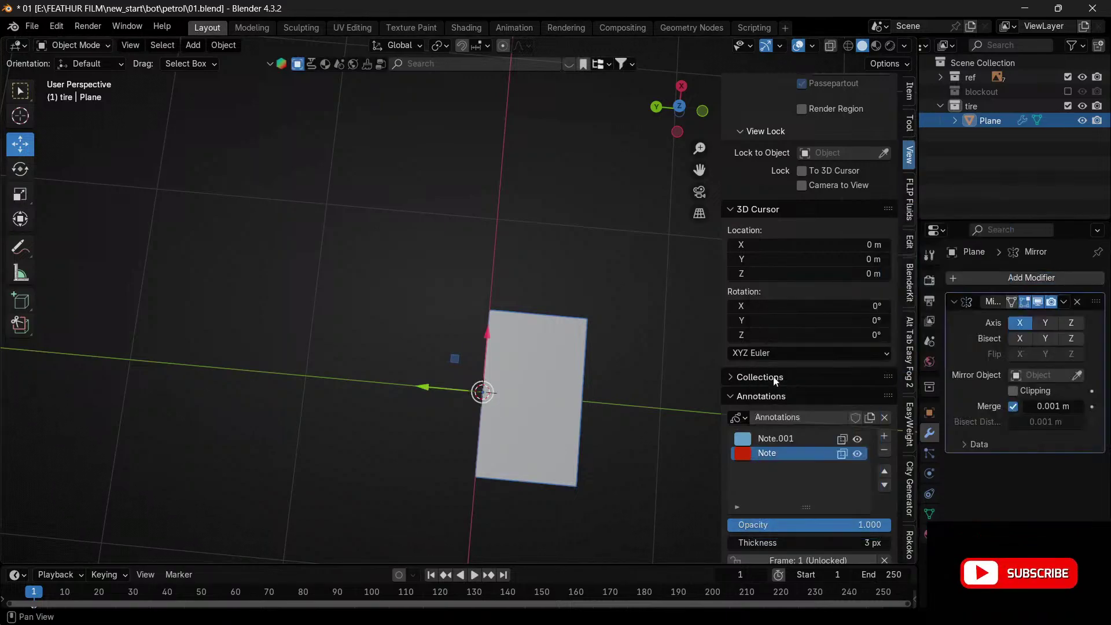
pyautogui.click(1044, 322)
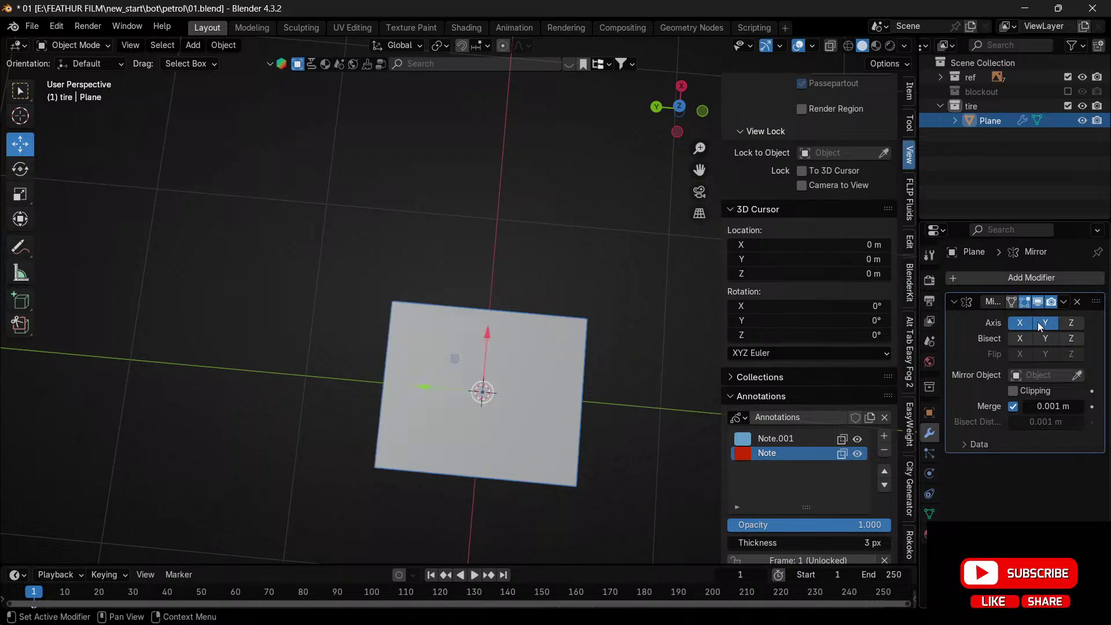
pyautogui.click(1019, 323)
pyautogui.moveTo(680, 100); pyautogui.dragTo(702, 100)
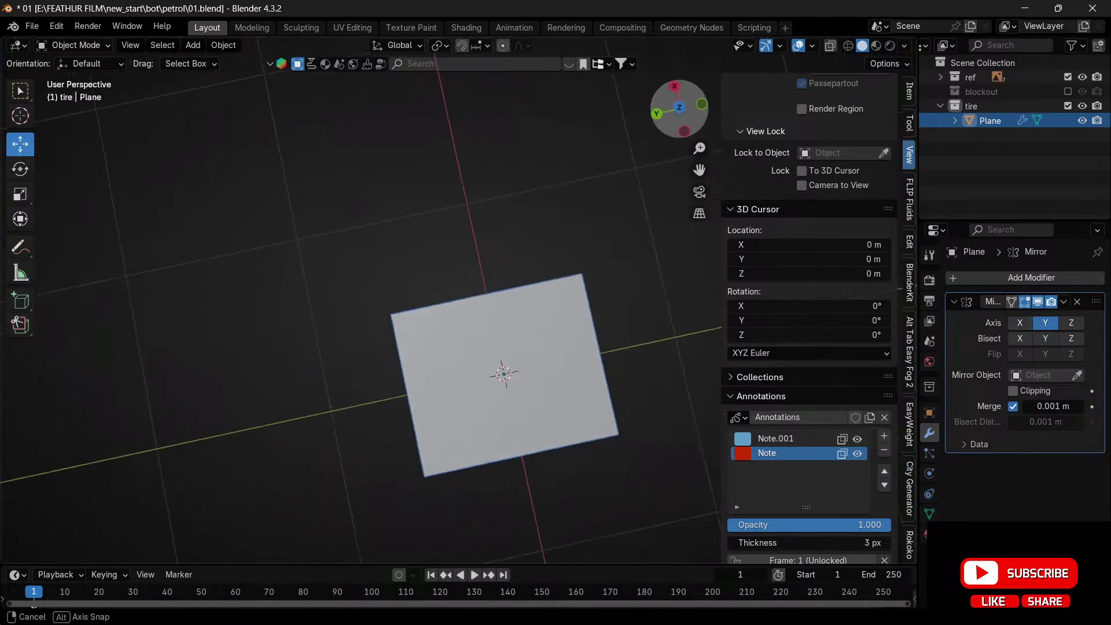
# - In Edit Mode, extrude the plane's outer negative-Y edge by about -0.247 m in Y and -0.201 m in Z
pyautogui.press('Tab')
pyautogui.click(564, 248)
pyautogui.click(561, 331)
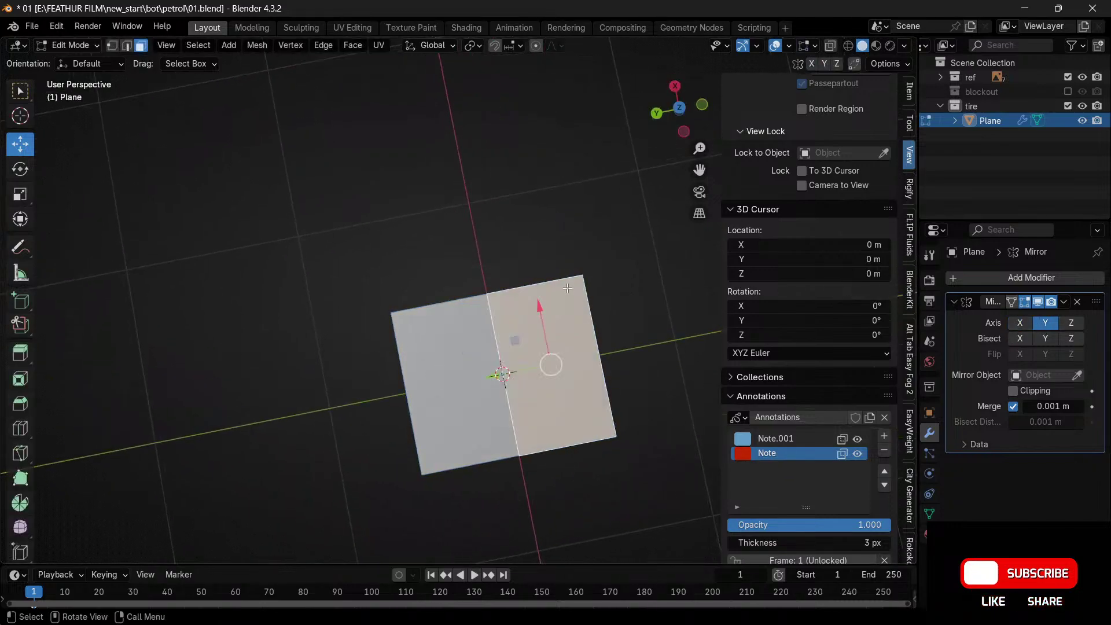
pyautogui.moveTo(671, 114); pyautogui.dragTo(734, 103)
pyautogui.click(676, 118)
pyautogui.click(697, 123)
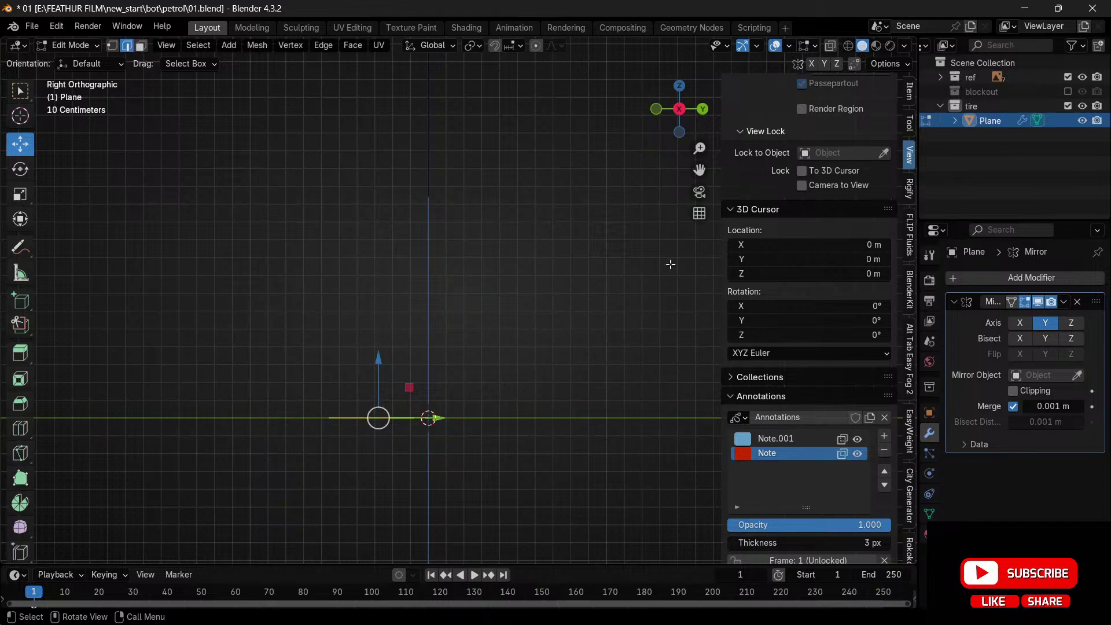
pyautogui.moveTo(677, 114); pyautogui.dragTo(685, 145)
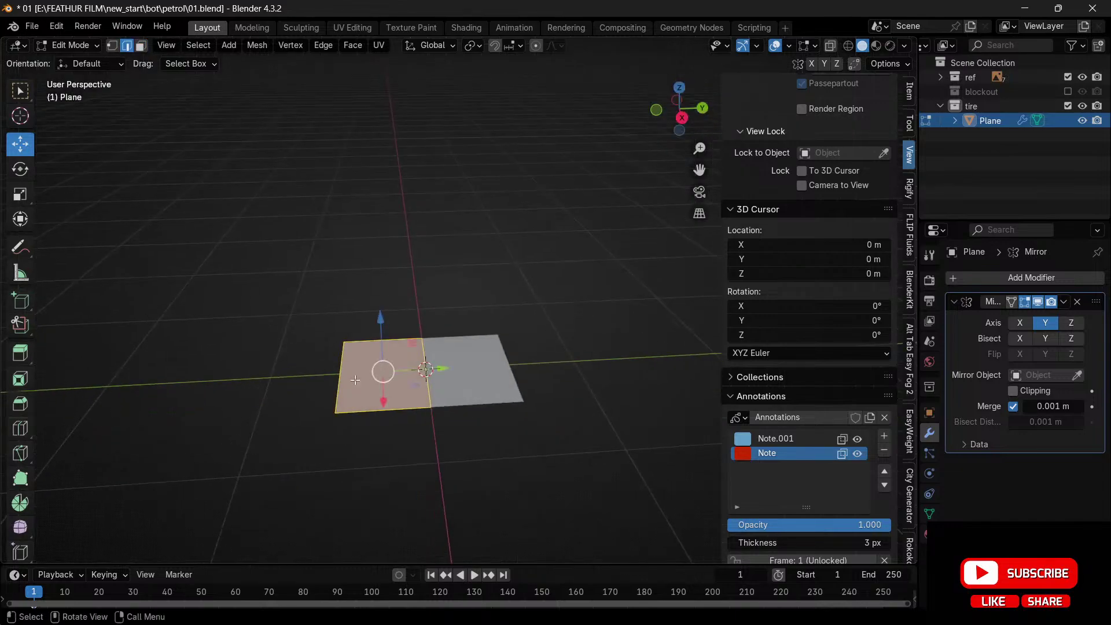
pyautogui.click(682, 117)
pyautogui.press('g')
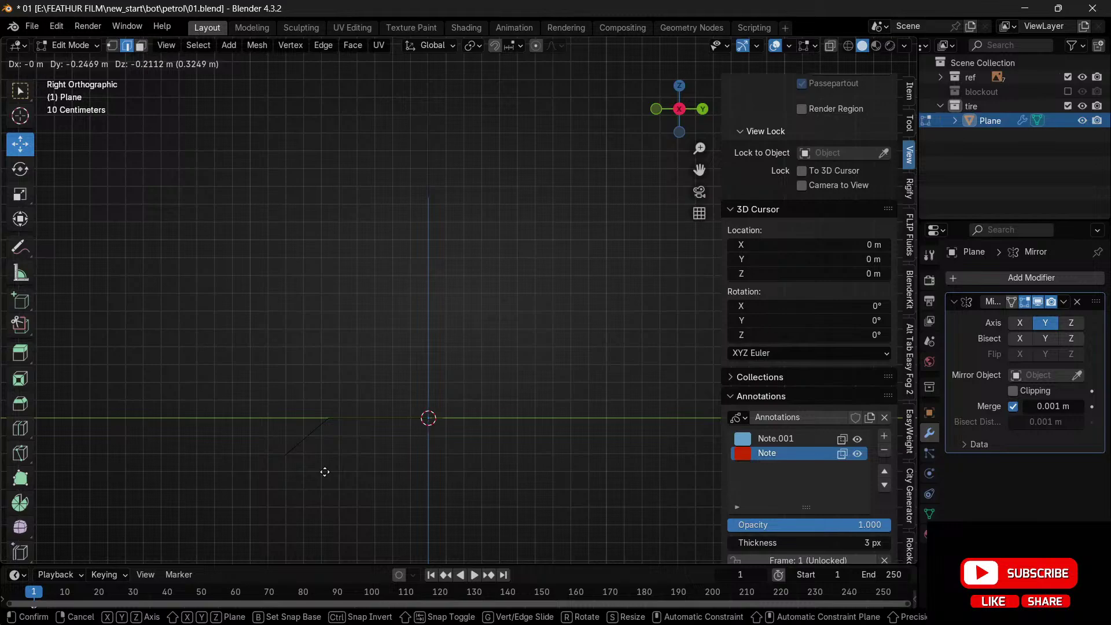
pyautogui.click(324, 470)
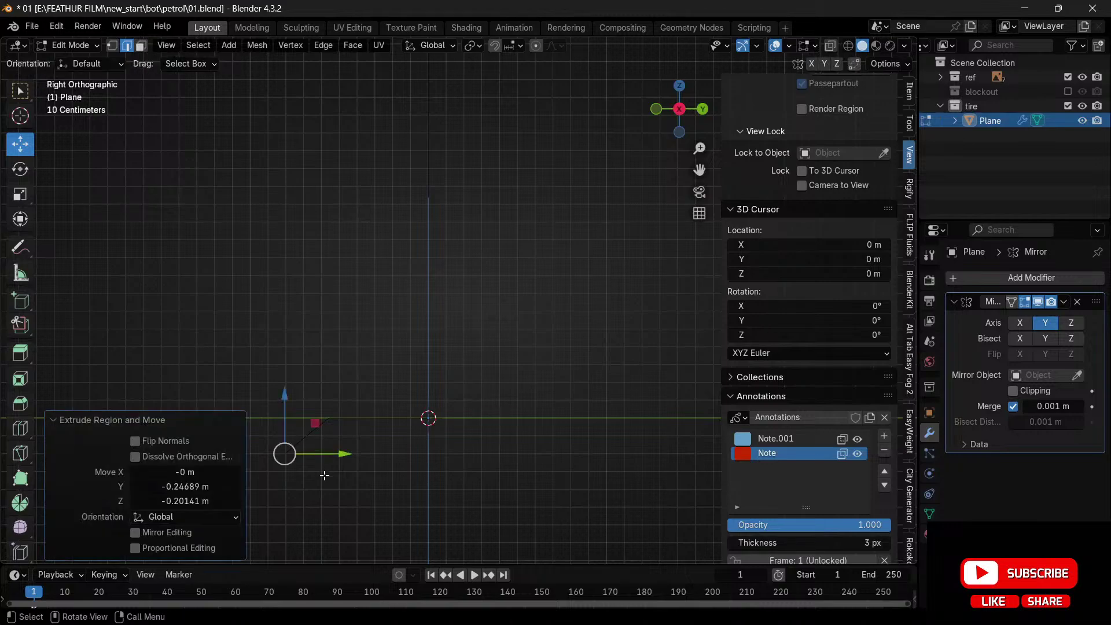
pyautogui.press('r')
pyautogui.click(330, 496)
pyautogui.hotkey('ctrl', 'z')
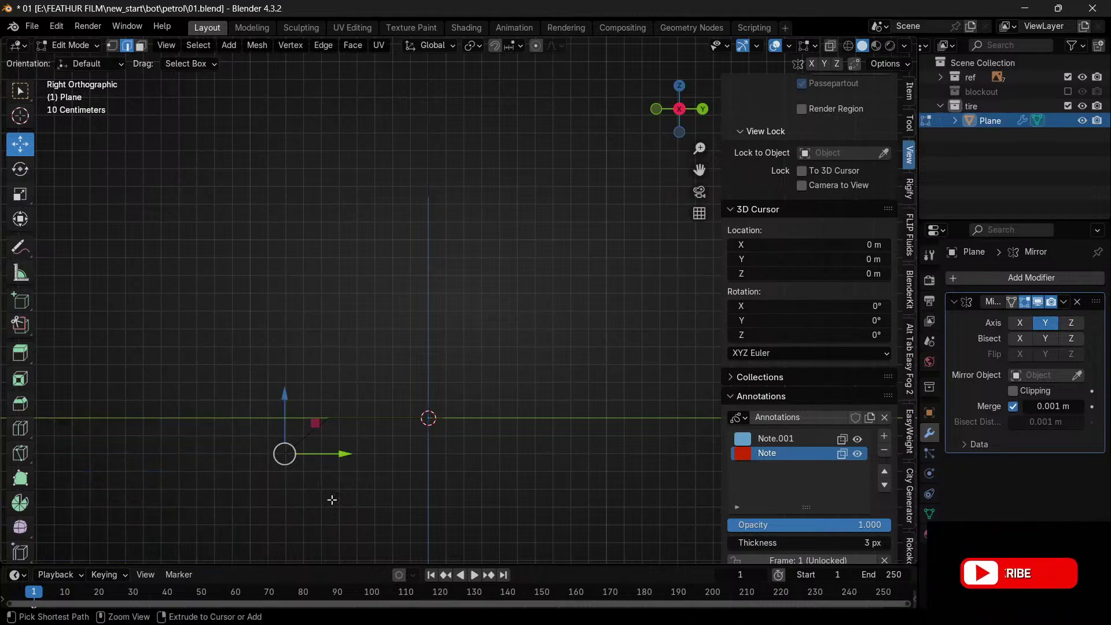
# - Extrude the outer edge straight down about 0.348 m, and extrude again about 0.11 m inward in Y and 0.153 m down
pyautogui.press('g')
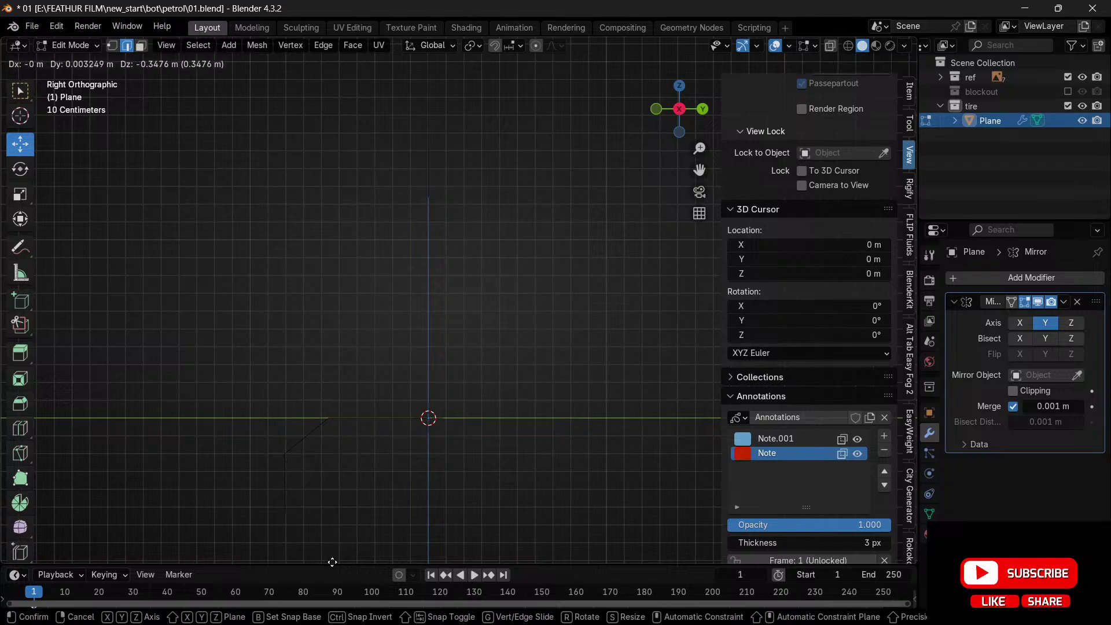
pyautogui.click(331, 562)
pyautogui.moveTo(673, 109)
pyautogui.mouseDown()
pyautogui.moveTo(717, 142)
pyautogui.moveTo(767, 153)
pyautogui.moveTo(670, 109)
pyautogui.mouseUp()
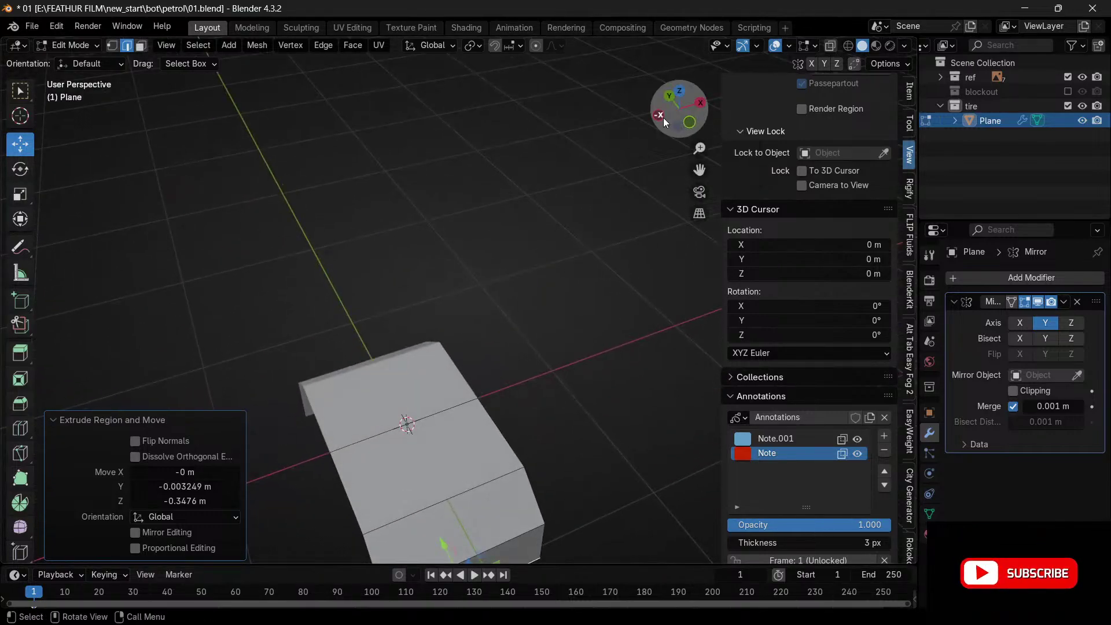
pyautogui.click(659, 115)
pyautogui.moveTo(699, 169); pyautogui.dragTo(599, 388)
pyautogui.press('g')
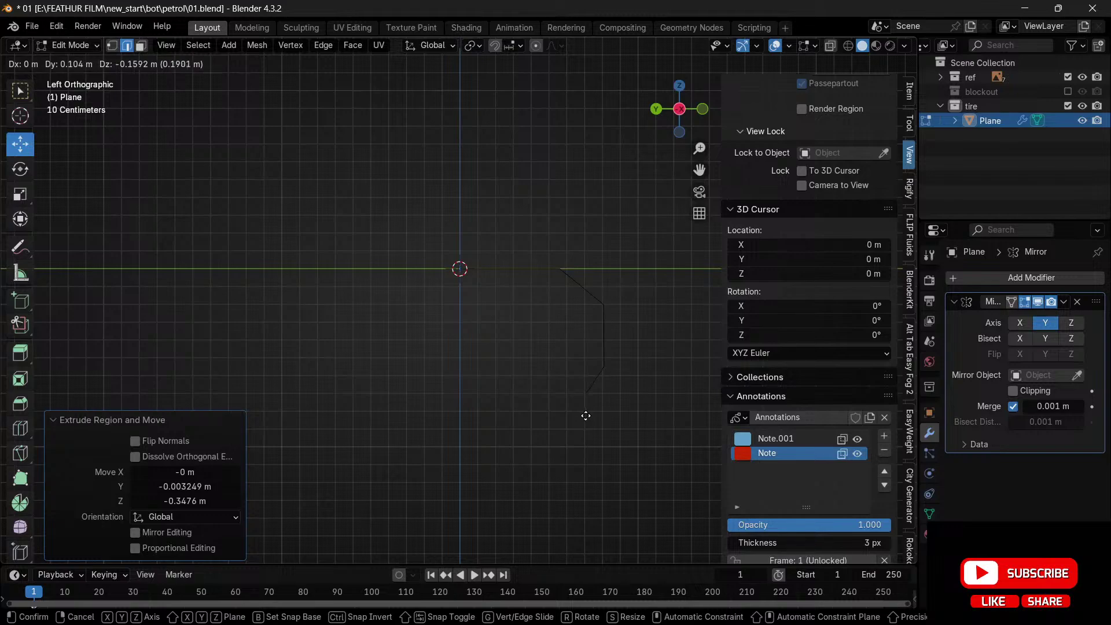
pyautogui.click(584, 414)
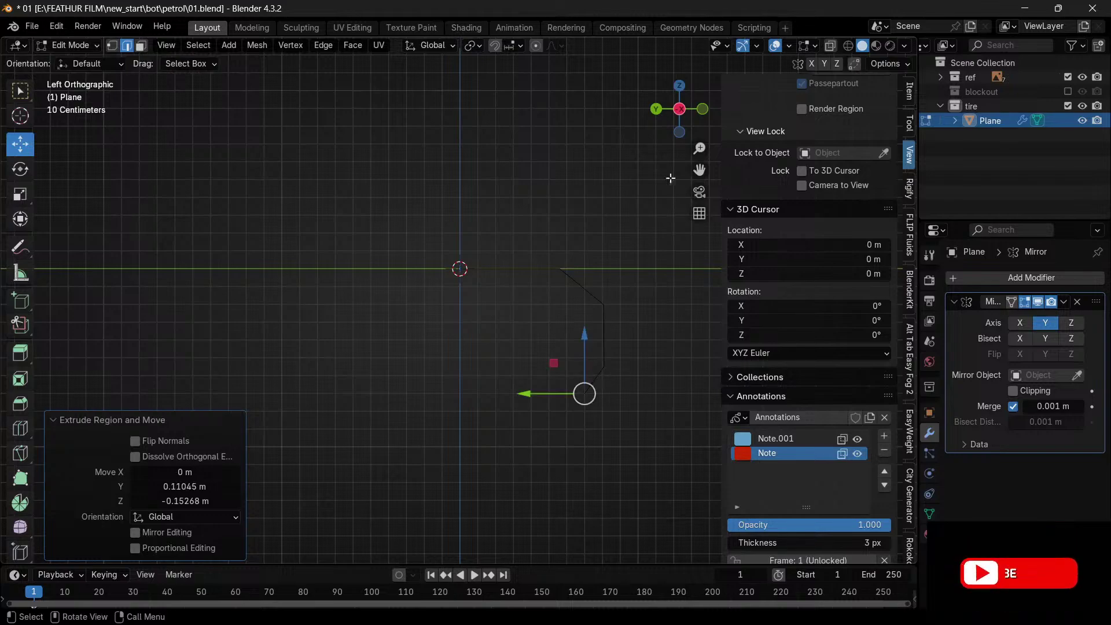
# - Add a lengthwise loop cut to the flat top half and move it about 0.2 m along Y toward the mirror line
pyautogui.moveTo(671, 178); pyautogui.dragTo(666, 208, button='middle')
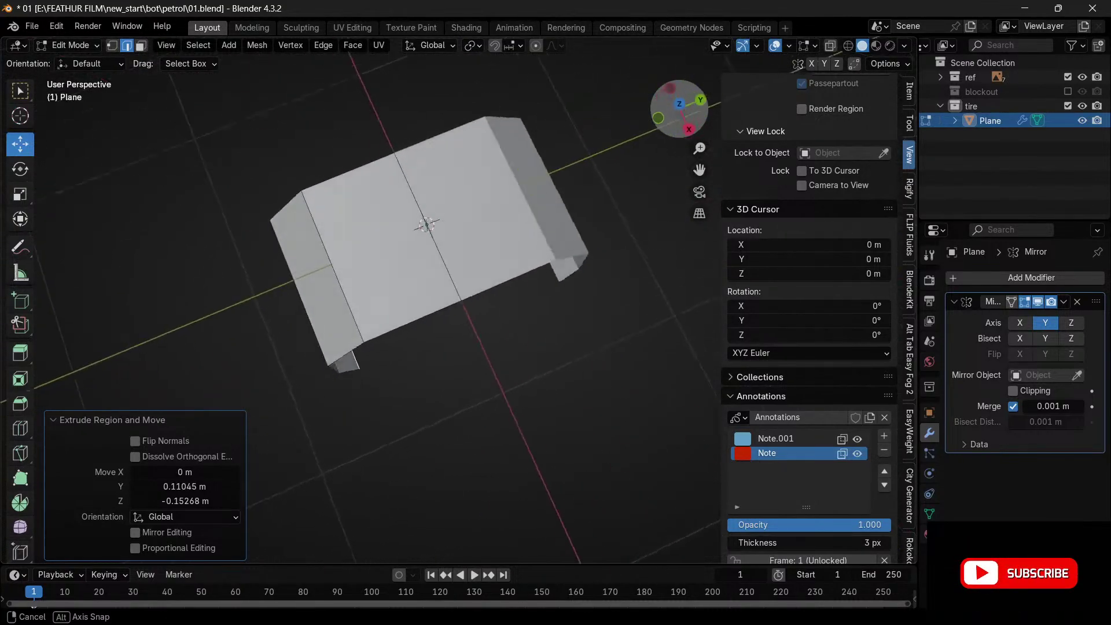
pyautogui.moveTo(660, 124); pyautogui.dragTo(645, 128)
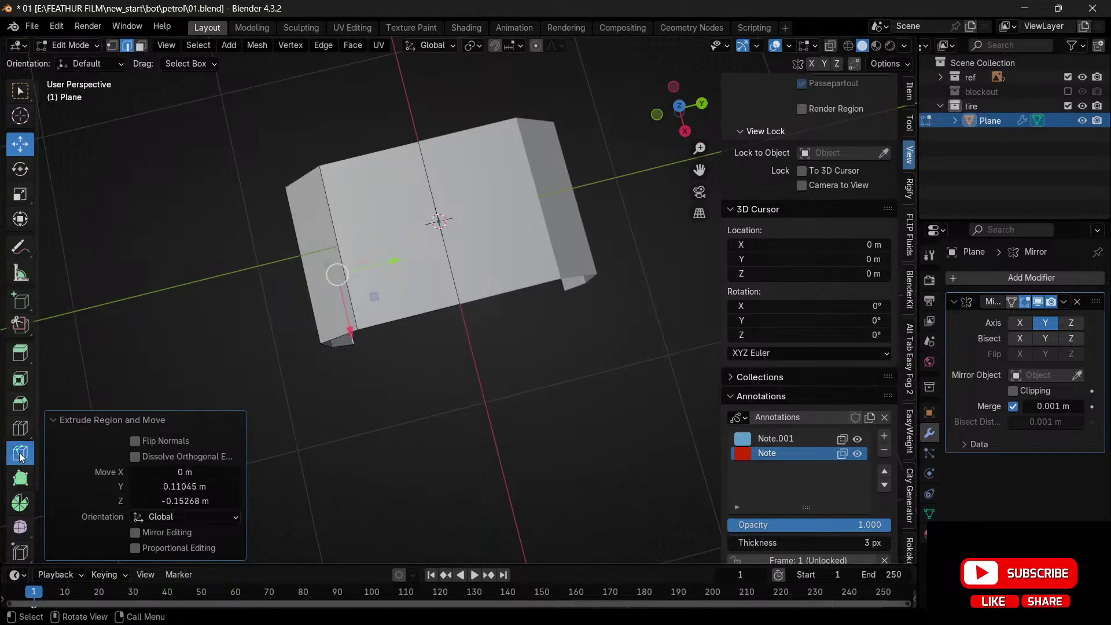
pyautogui.click(20, 429)
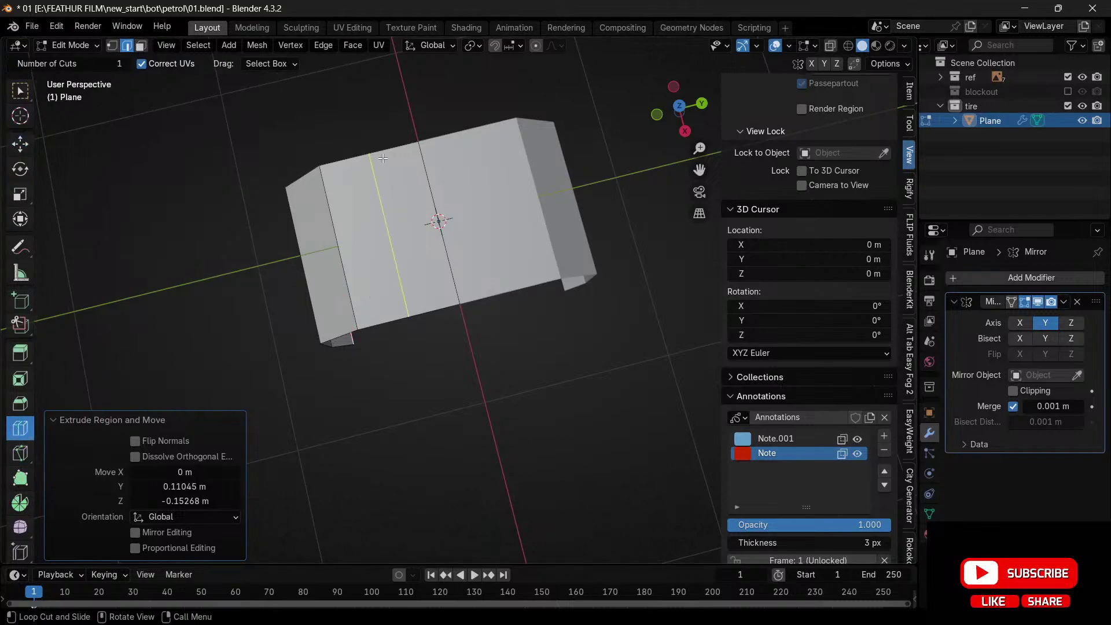
pyautogui.moveTo(383, 158); pyautogui.dragTo(393, 158)
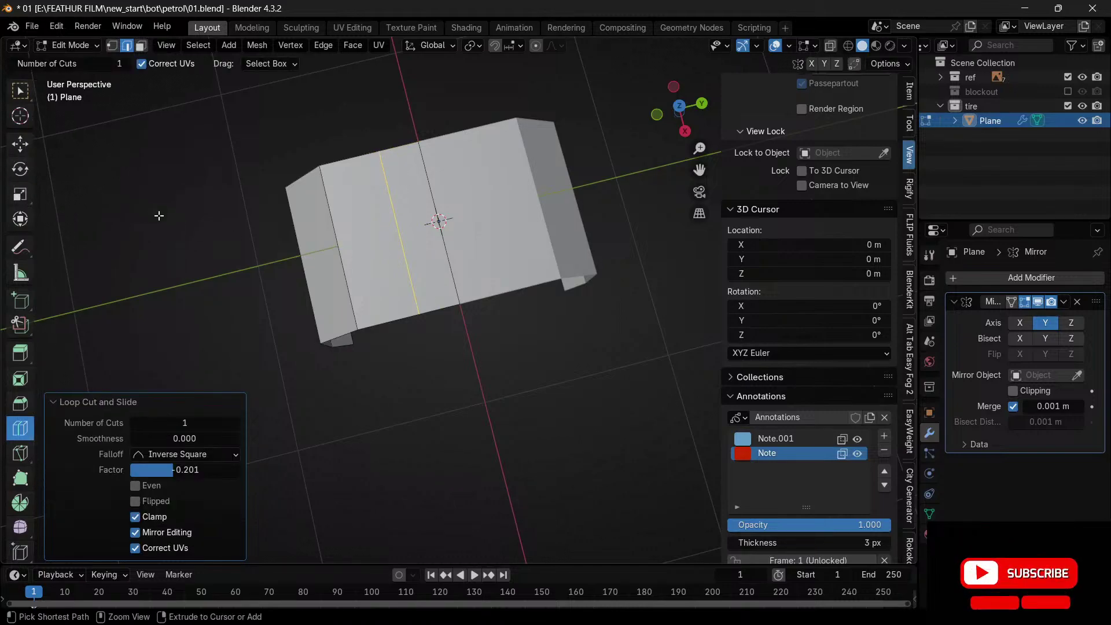
pyautogui.hotkey('ctrl', 'z')
pyautogui.click(371, 156)
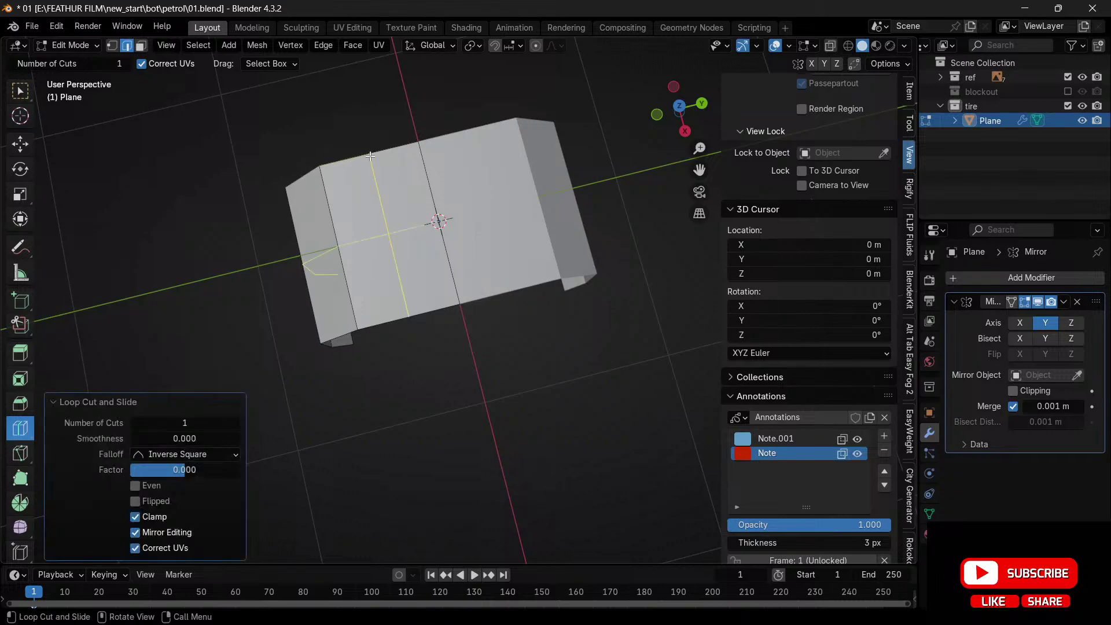
pyautogui.press('g')
pyautogui.press('y')
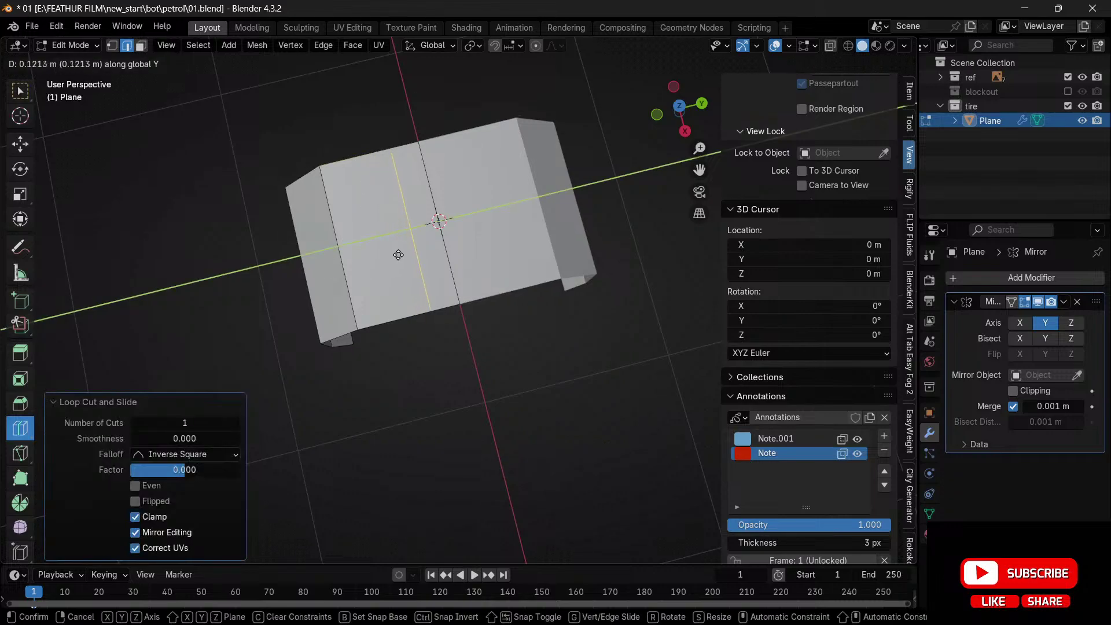
pyautogui.click(411, 254)
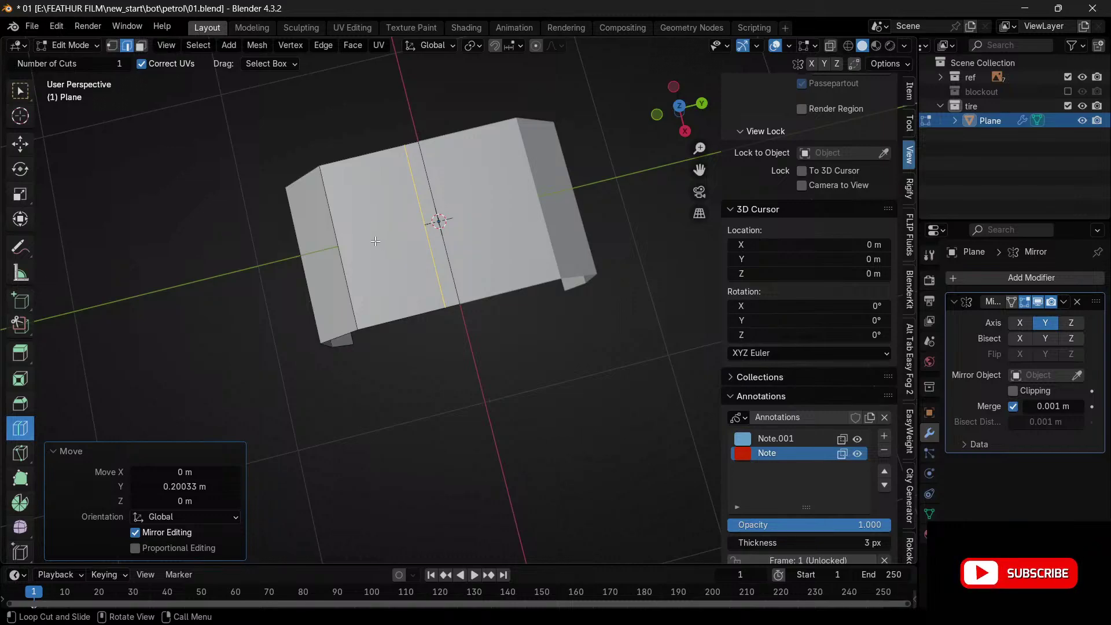
# - Add a loop cut moved about -0.164 m along Y near the flat top's outer edge, and a centered cut between both loops
pyautogui.click(325, 157)
pyautogui.press('g')
pyautogui.press('y')
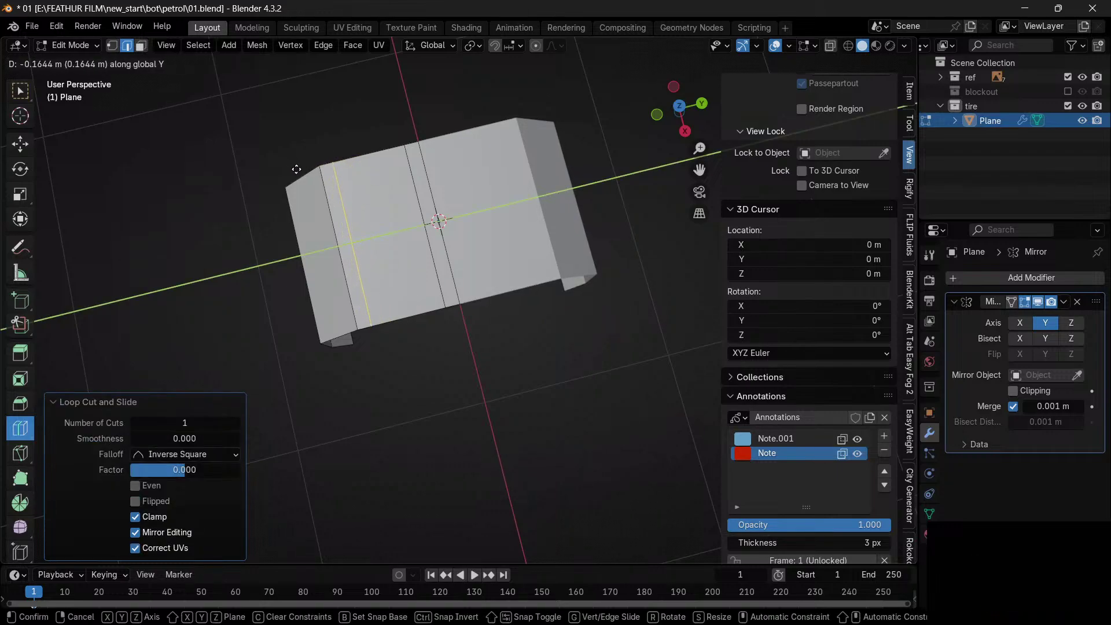
pyautogui.click(296, 169)
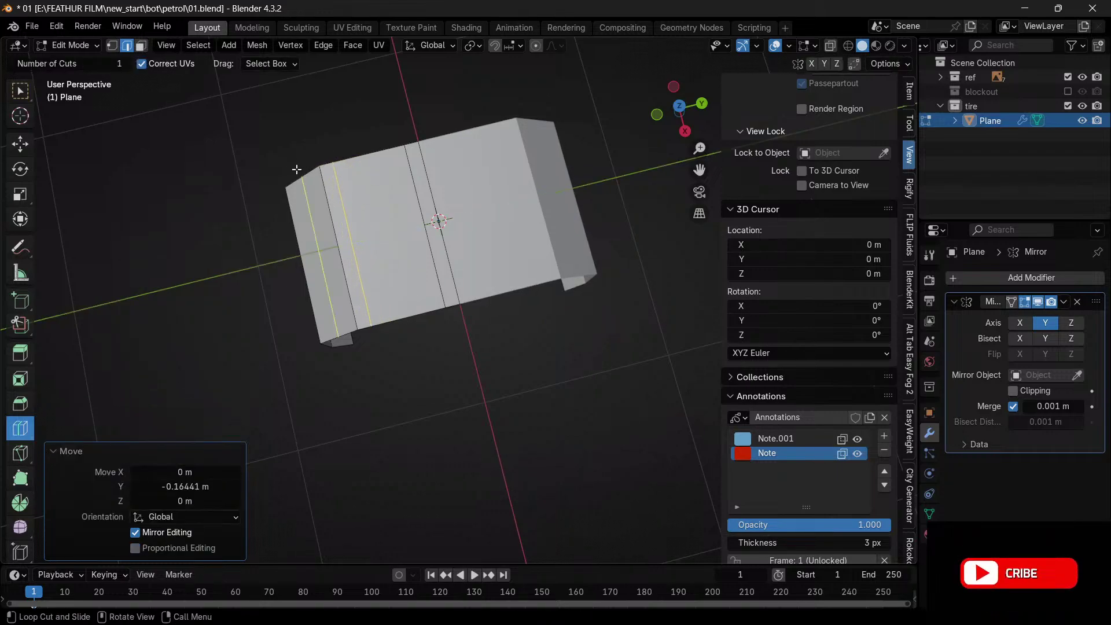
pyautogui.click(367, 162)
pyautogui.rightClick(367, 162)
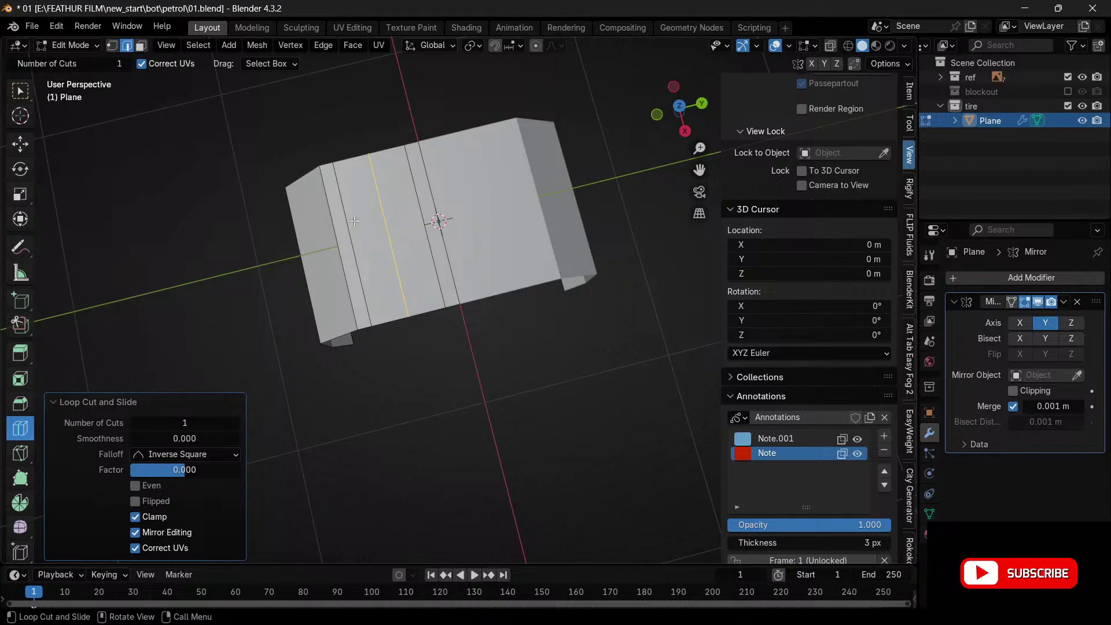
# - In top view, annotate three red chevrons pointing toward positive X across the loop-cut strip of the tread face
pyautogui.click(683, 108)
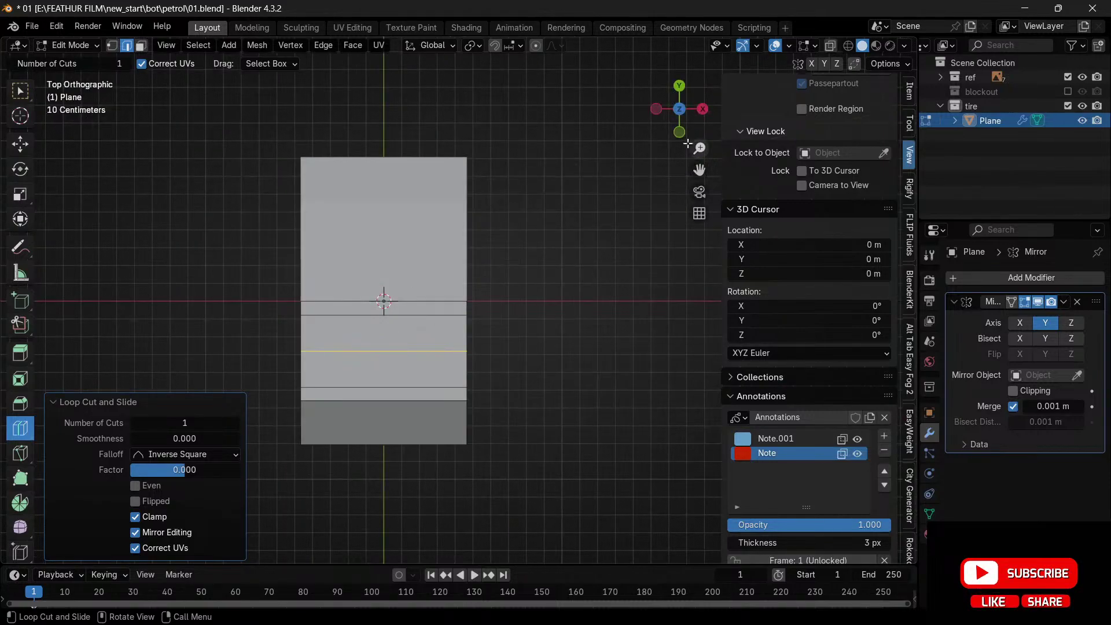
pyautogui.click(660, 109)
pyautogui.moveTo(672, 111); pyautogui.dragTo(681, 94)
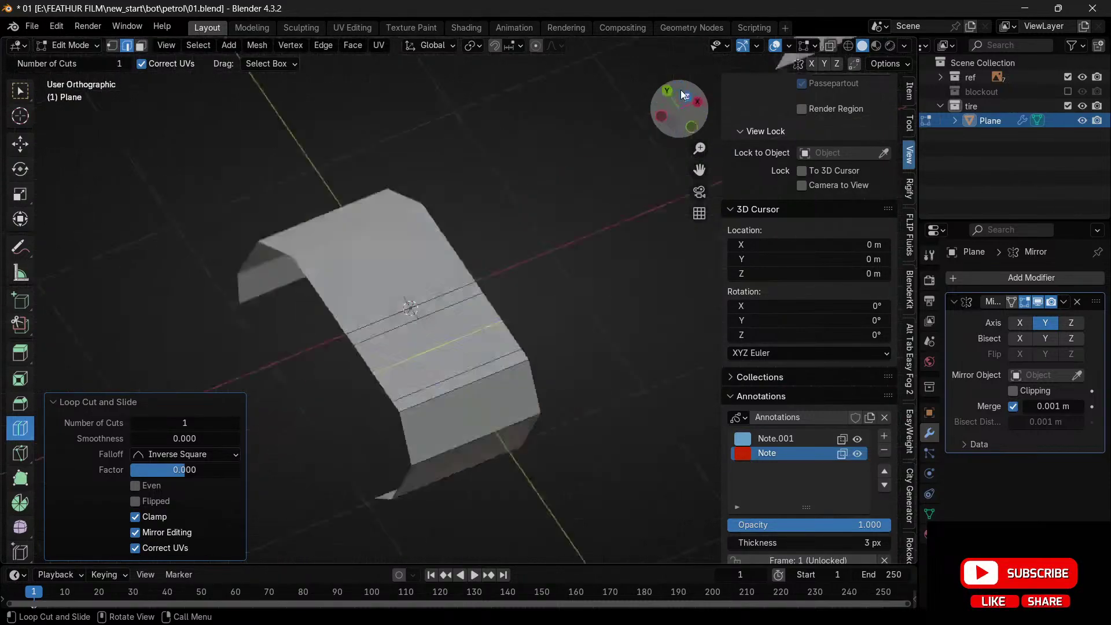
pyautogui.click(683, 95)
pyautogui.click(683, 107)
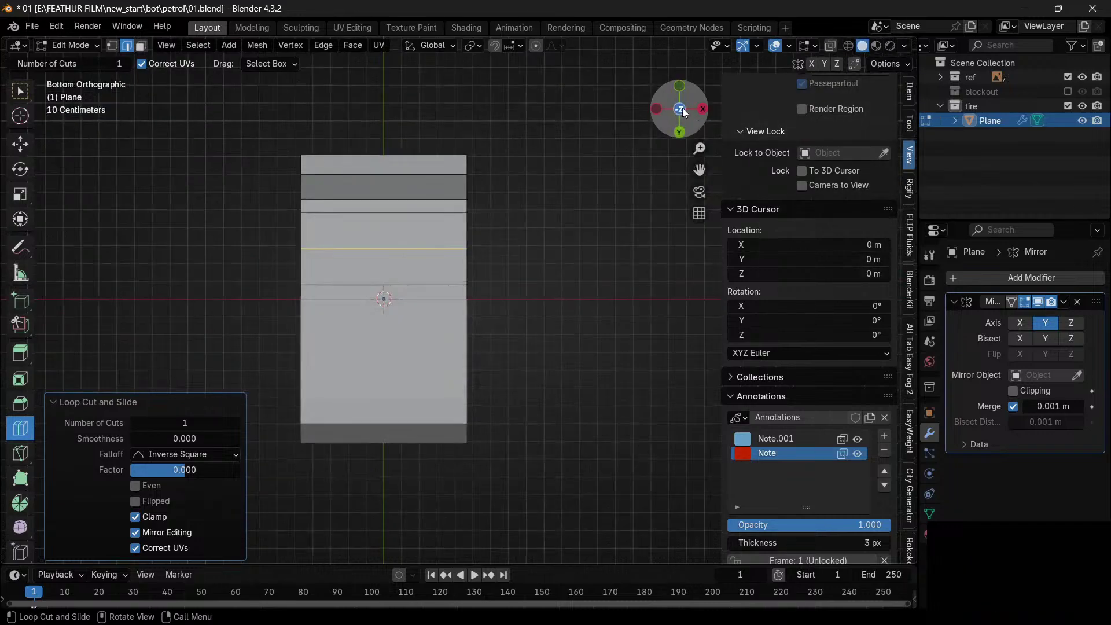
pyautogui.click(682, 108)
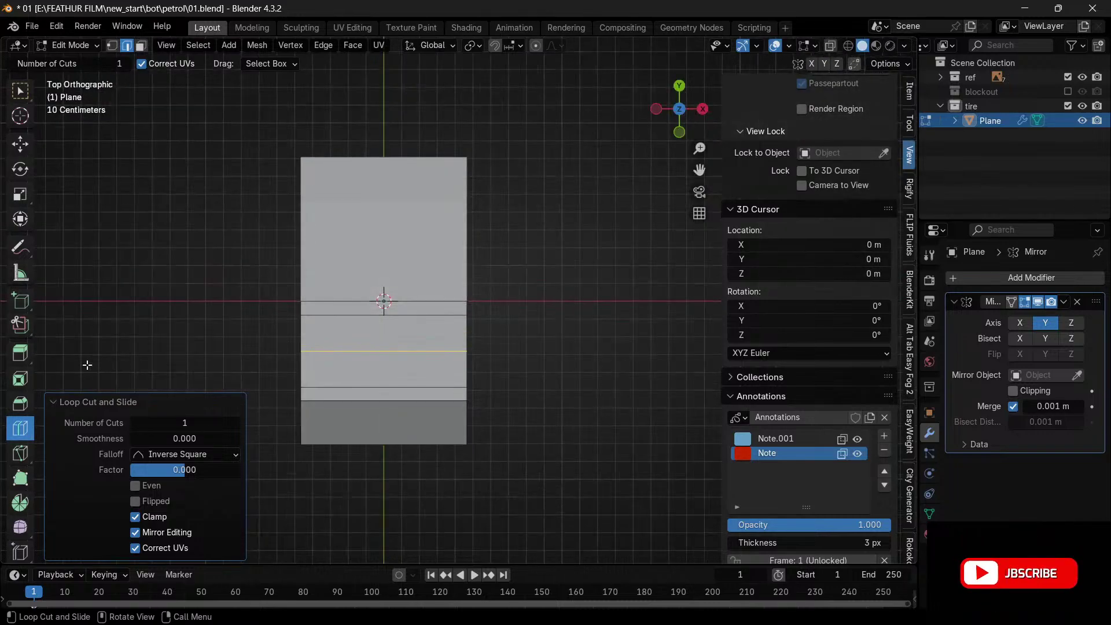
pyautogui.scroll(-3, 19, 512)
pyautogui.scroll(3, 18, 511)
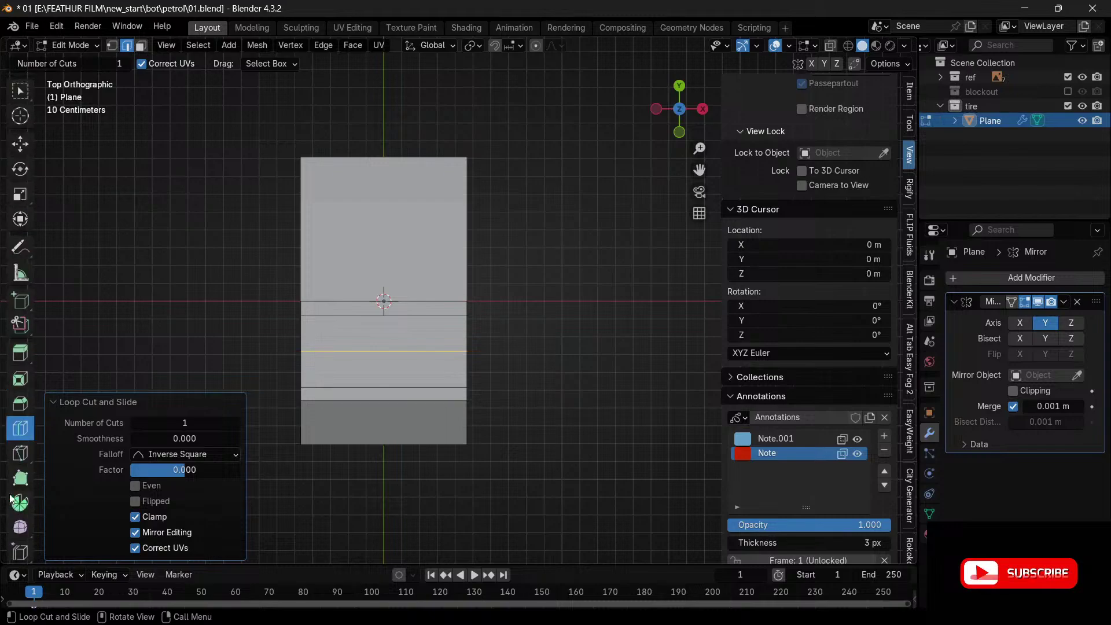
pyautogui.moveTo(26, 250); pyautogui.dragTo(47, 261)
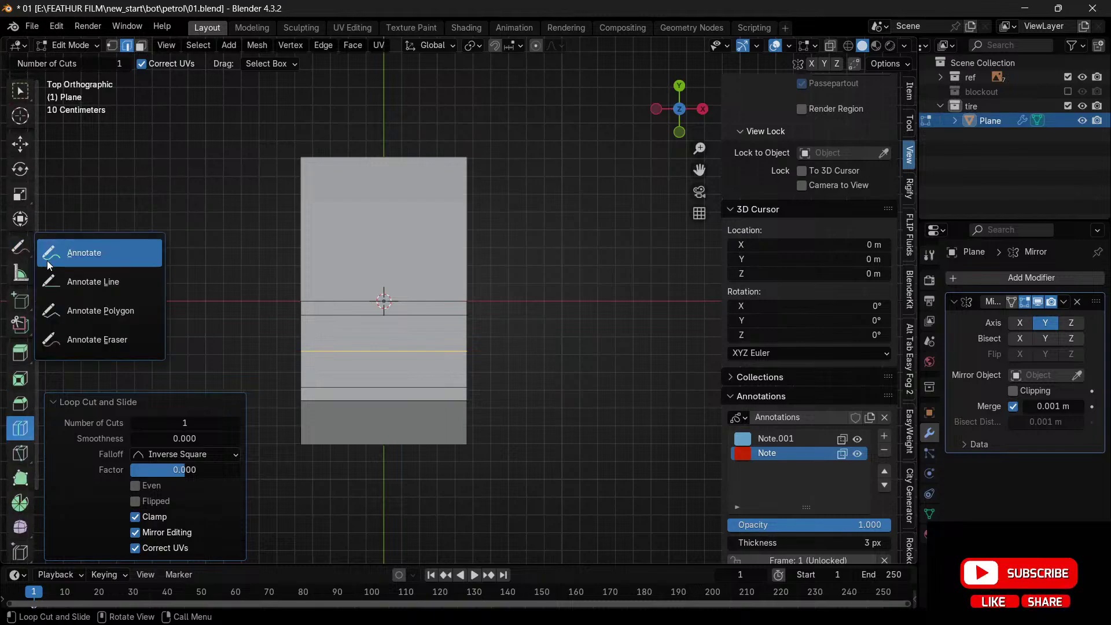
pyautogui.click(92, 250)
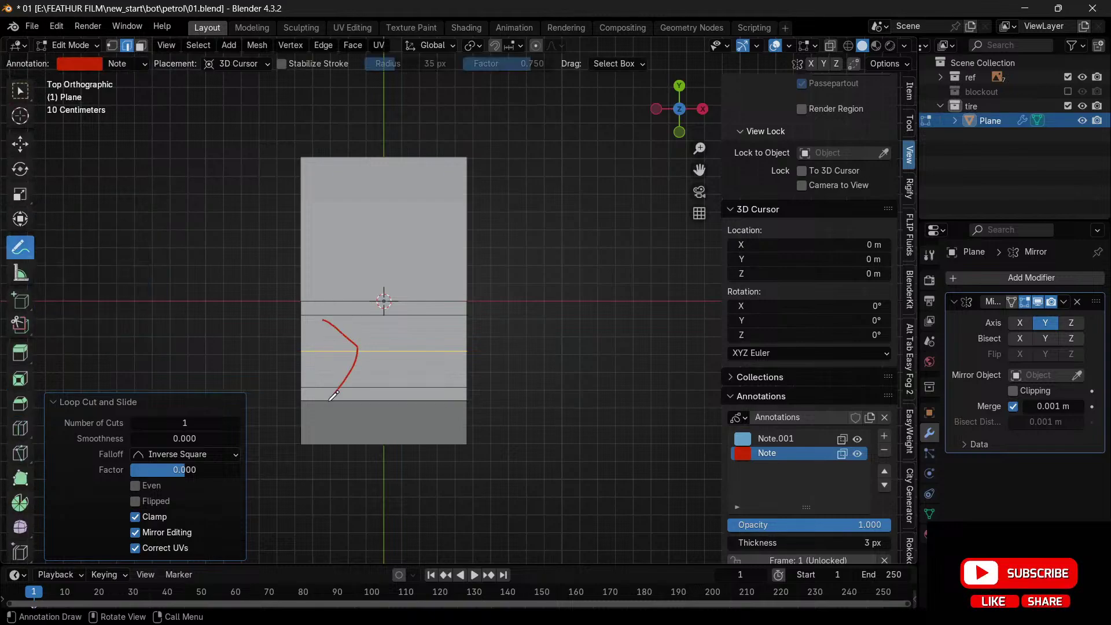
pyautogui.moveTo(374, 323)
pyautogui.mouseDown()
pyautogui.moveTo(412, 361)
pyautogui.moveTo(383, 392)
pyautogui.mouseUp()
pyautogui.moveTo(414, 322)
pyautogui.mouseDown()
pyautogui.moveTo(447, 347)
pyautogui.moveTo(455, 377)
pyautogui.mouseUp()
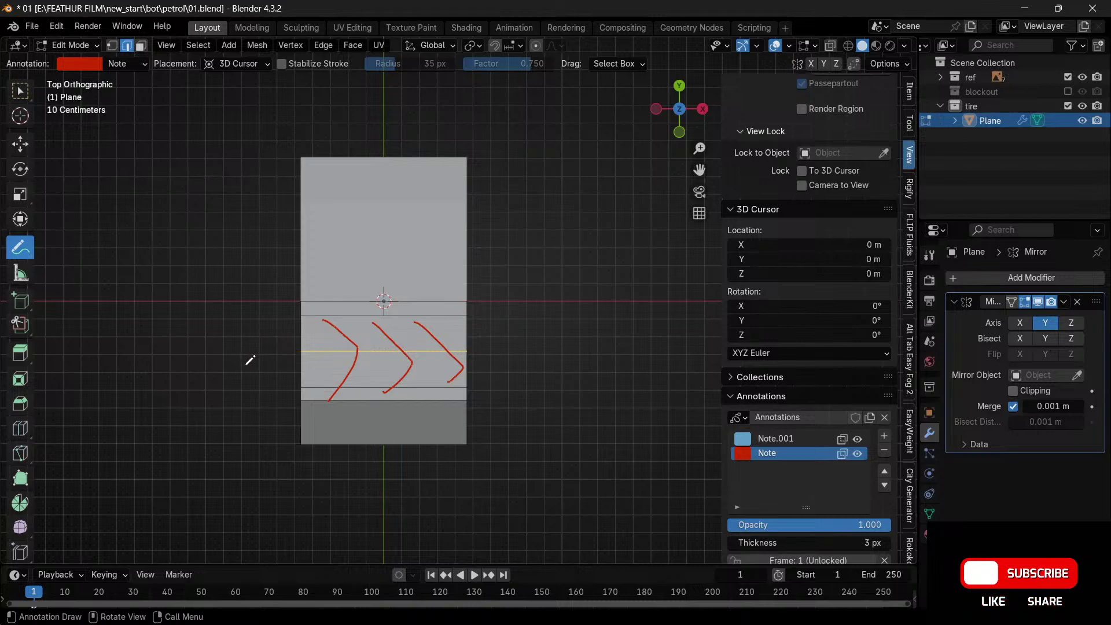
# - Move the strip's middle lengthwise edge about 0.1 m along X to form a chevron, and add three evenly spaced crosswise loop cuts
pyautogui.click(20, 144)
pyautogui.moveTo(442, 351); pyautogui.dragTo(463, 355)
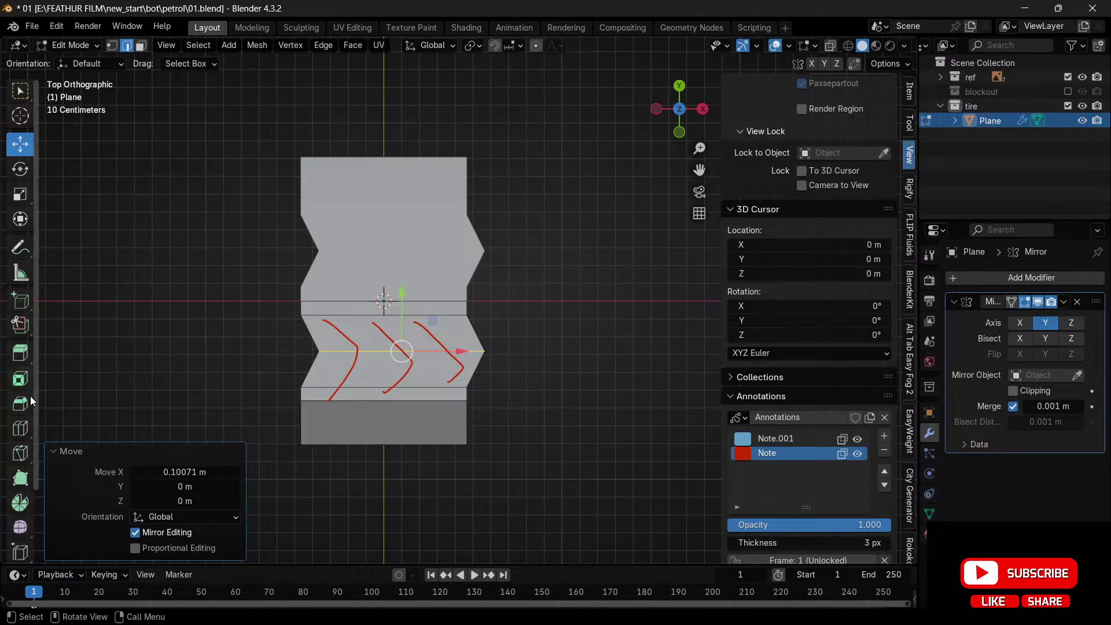
pyautogui.click(24, 432)
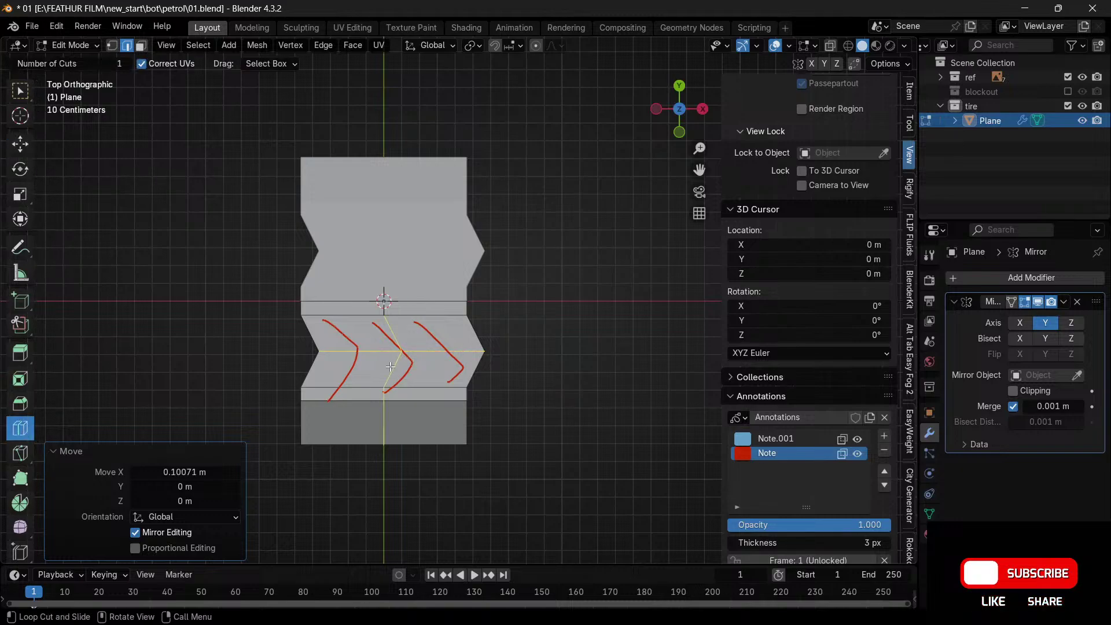
pyautogui.click(355, 376)
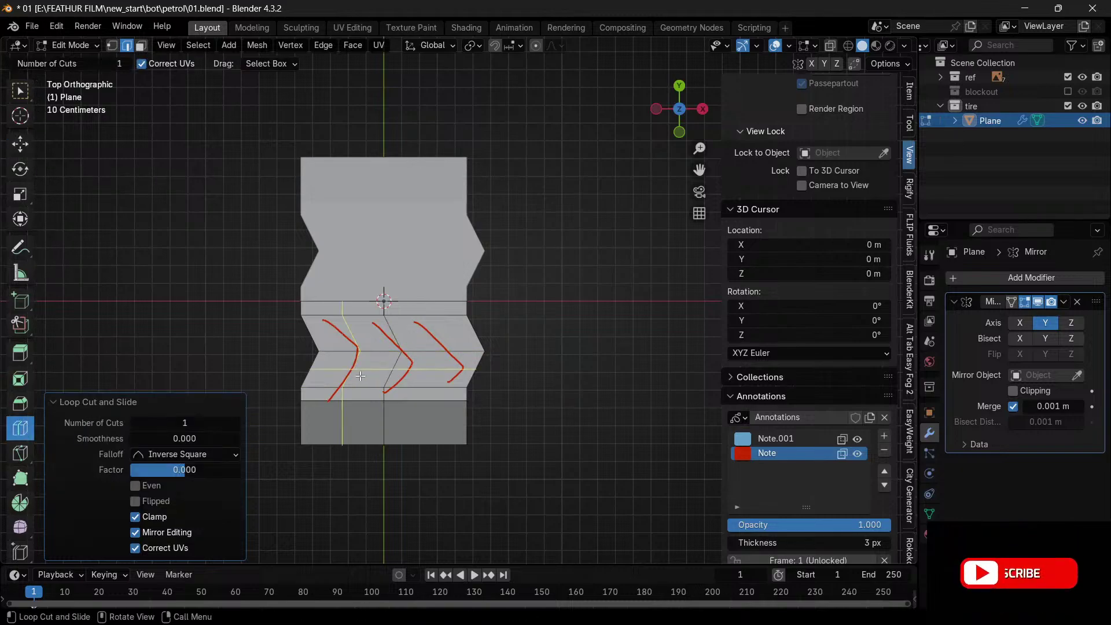
pyautogui.click(428, 375)
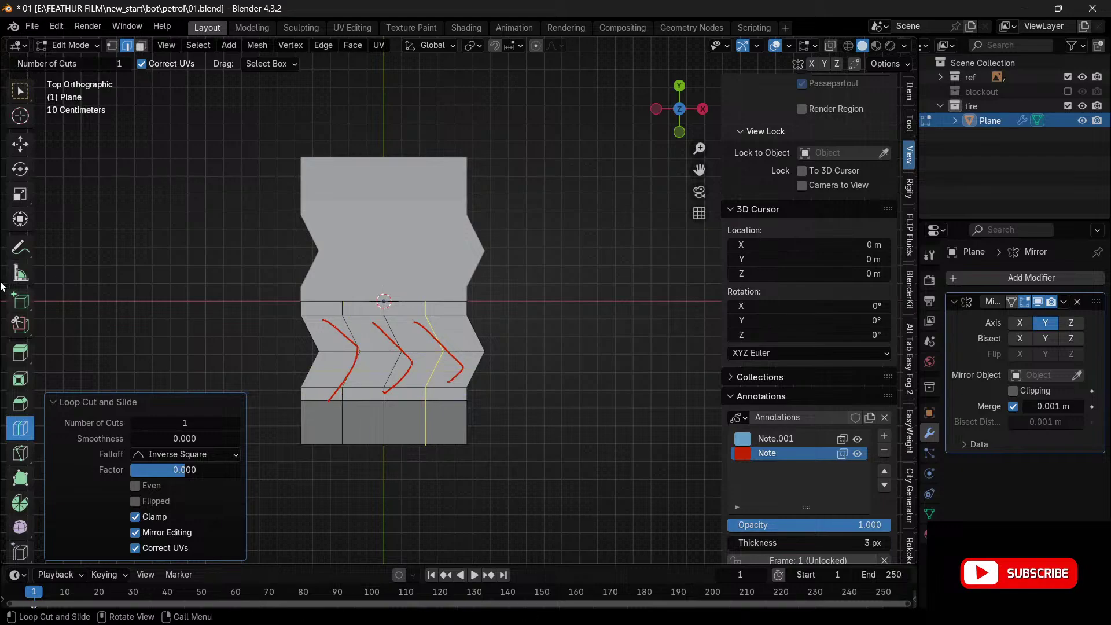
# - Select the eight chevron faces of the tread strip and inset them individually with a thickness of 0.045 m
pyautogui.click(20, 143)
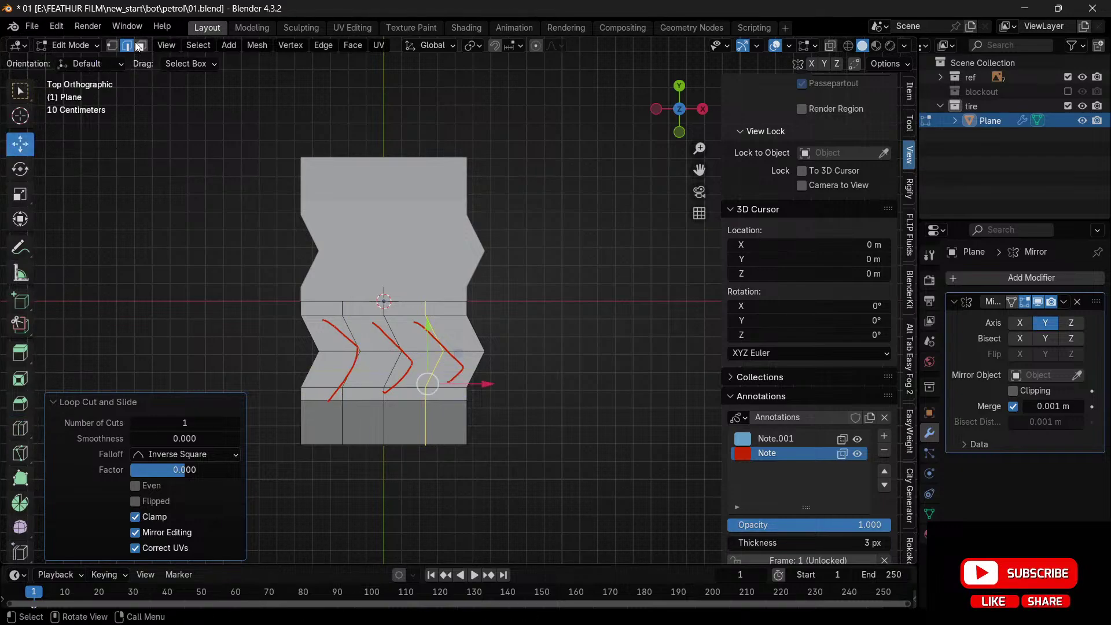
pyautogui.click(140, 46)
pyautogui.click(334, 362)
pyautogui.keyDown('shift'); pyautogui.click(326, 334); pyautogui.keyUp('shift')
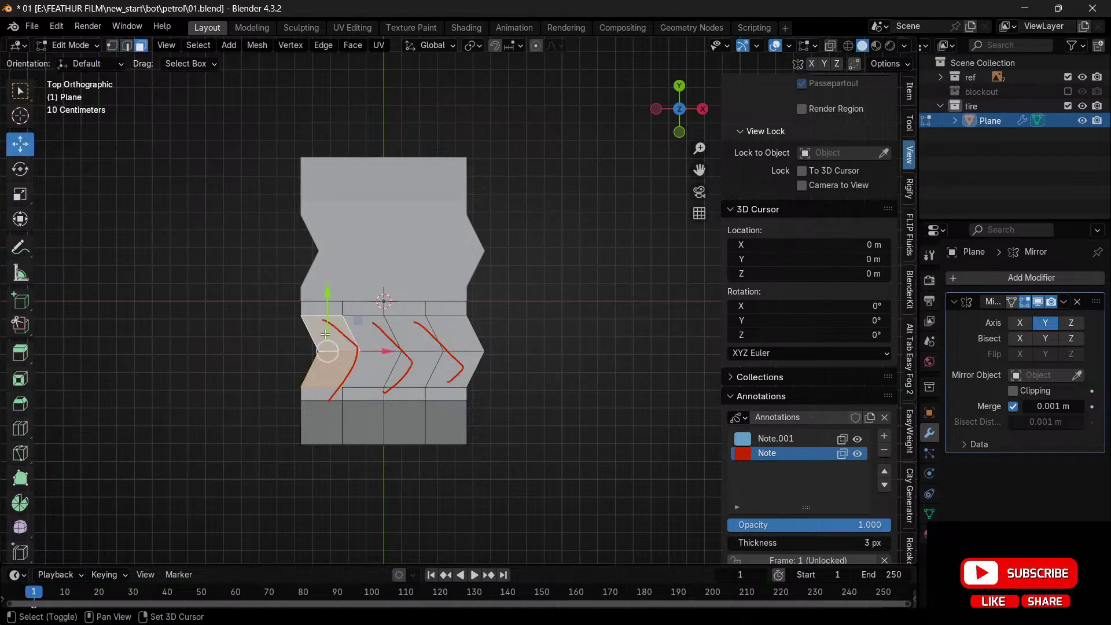
pyautogui.keyDown('shift'); pyautogui.click(363, 374); pyautogui.keyUp('shift')
pyautogui.keyDown('shift'); pyautogui.click(366, 334); pyautogui.keyUp('shift')
pyautogui.keyDown('shift'); pyautogui.click(428, 362); pyautogui.keyUp('shift')
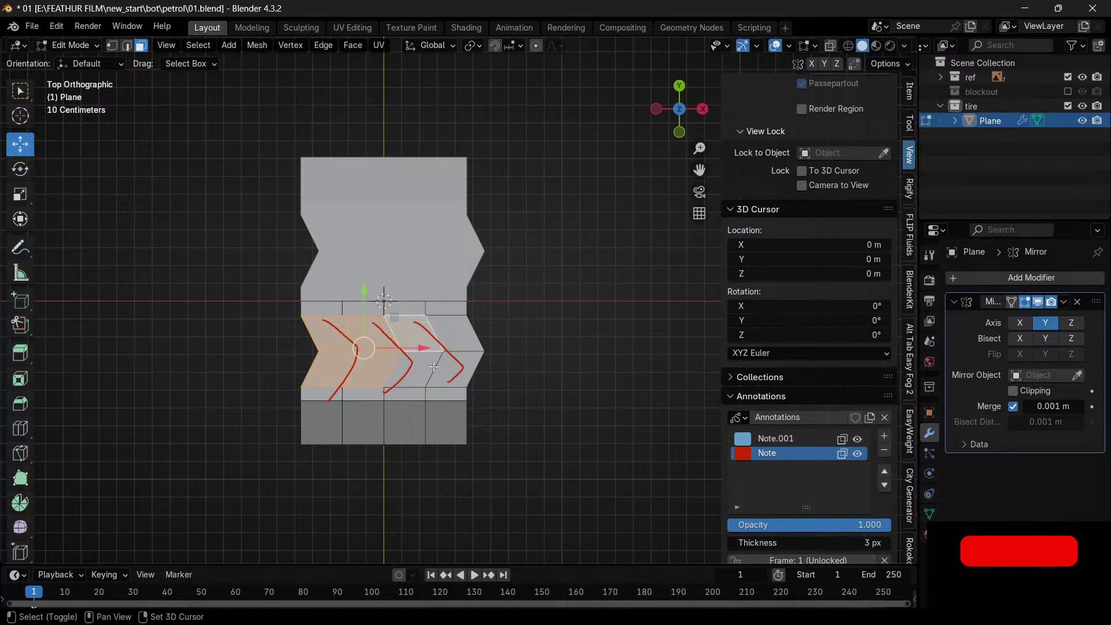
pyautogui.keyDown('shift'); pyautogui.click(434, 367); pyautogui.keyUp('shift')
pyautogui.keyDown('shift'); pyautogui.click(457, 341); pyautogui.keyUp('shift')
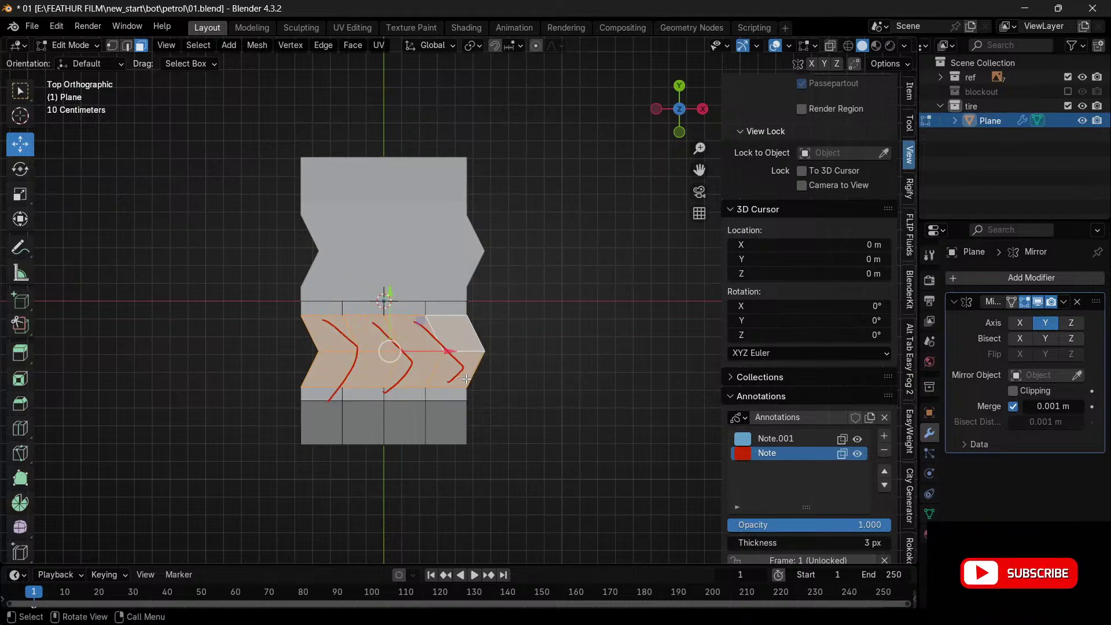
pyautogui.press('i')
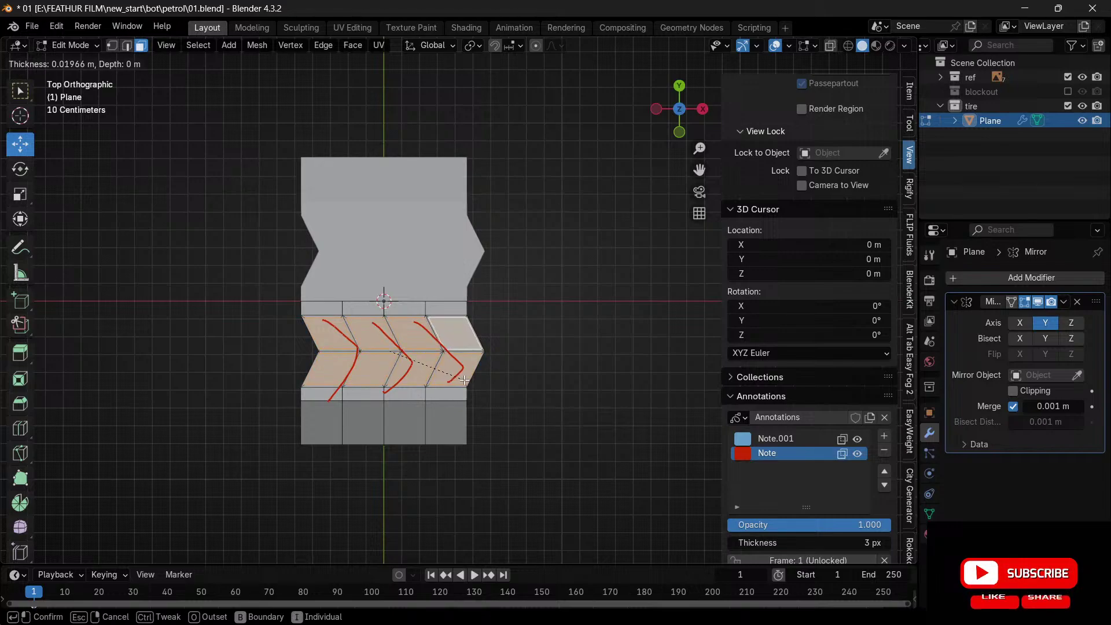
pyautogui.click(461, 380)
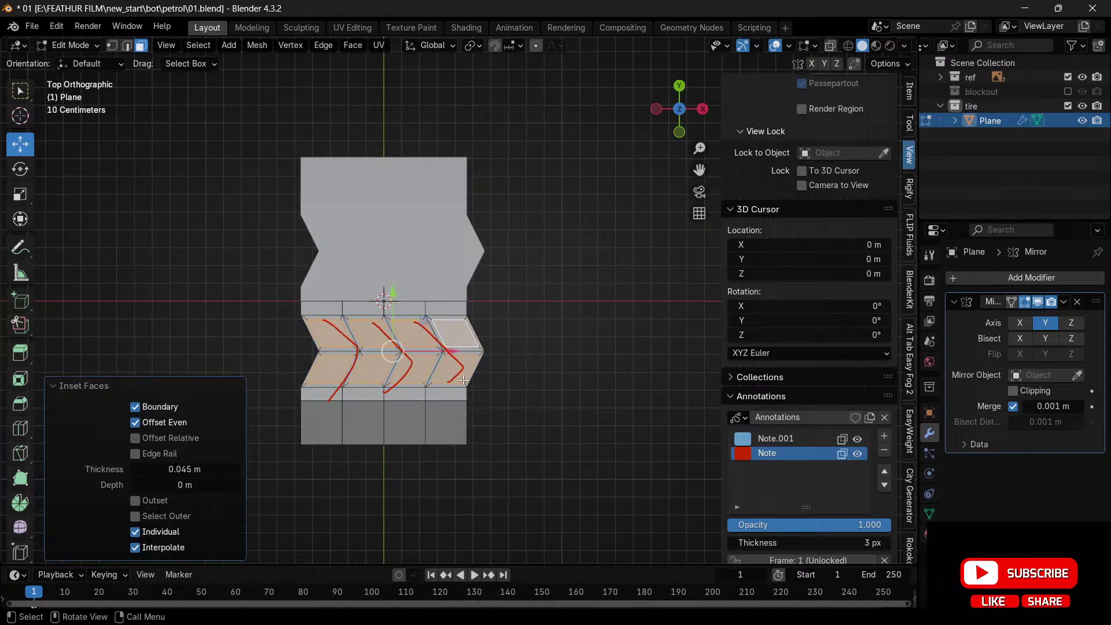
# - Try to scale the inset chevron faces down along X around their shared center
pyautogui.press('s')
pyautogui.press('x')
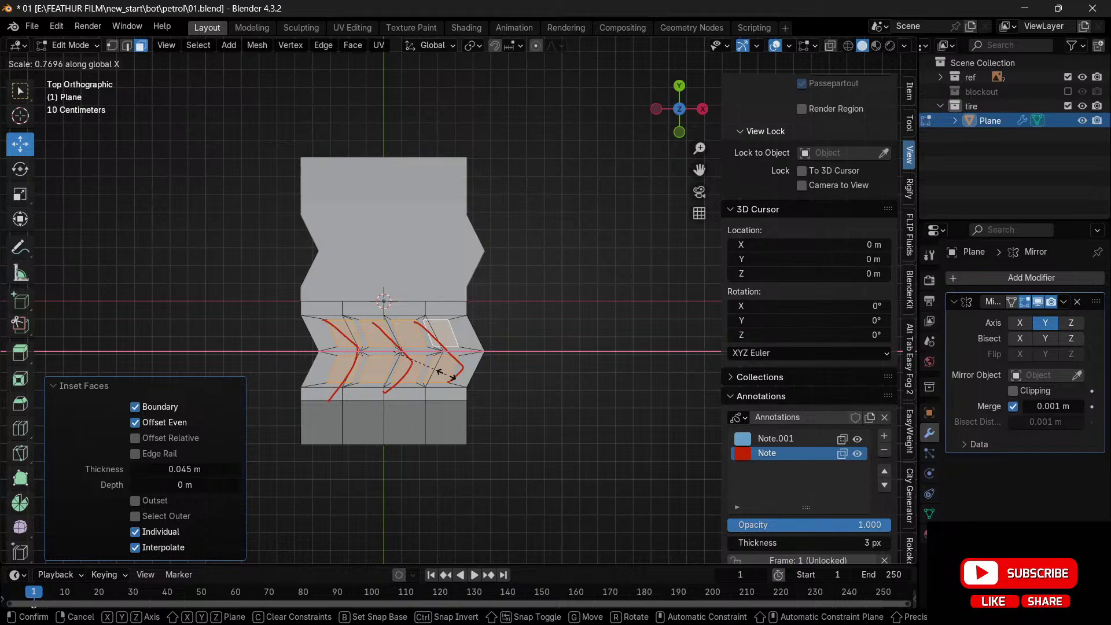
pyautogui.click(453, 378)
pyautogui.hotkey('ctrl', 'z')
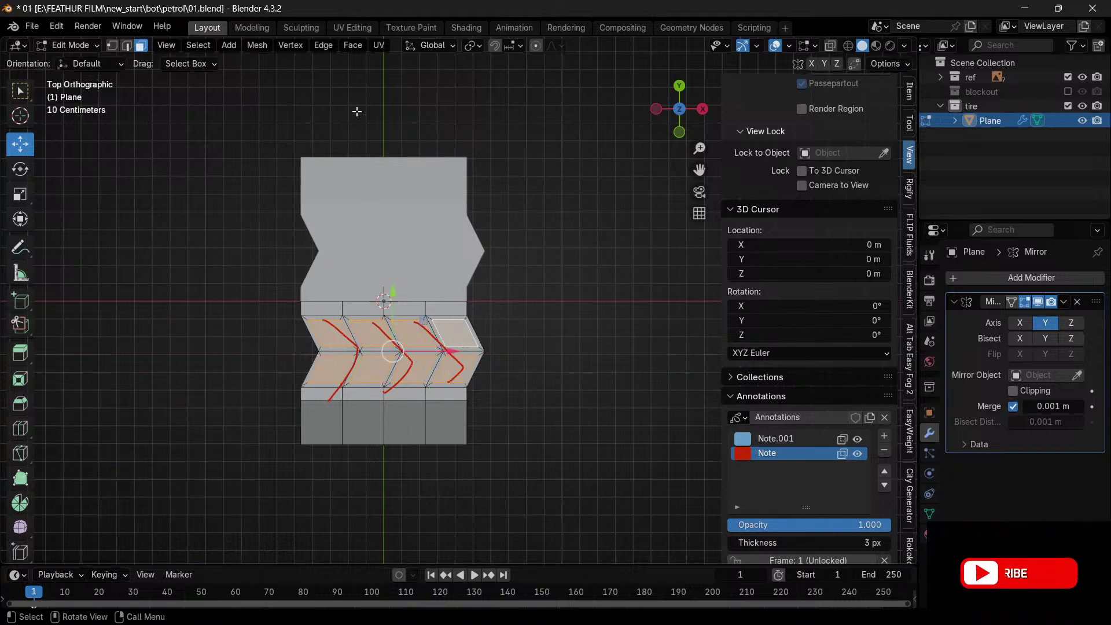
# - Set the transform pivot point to Individual Origins
pyautogui.click(473, 45)
pyautogui.click(507, 110)
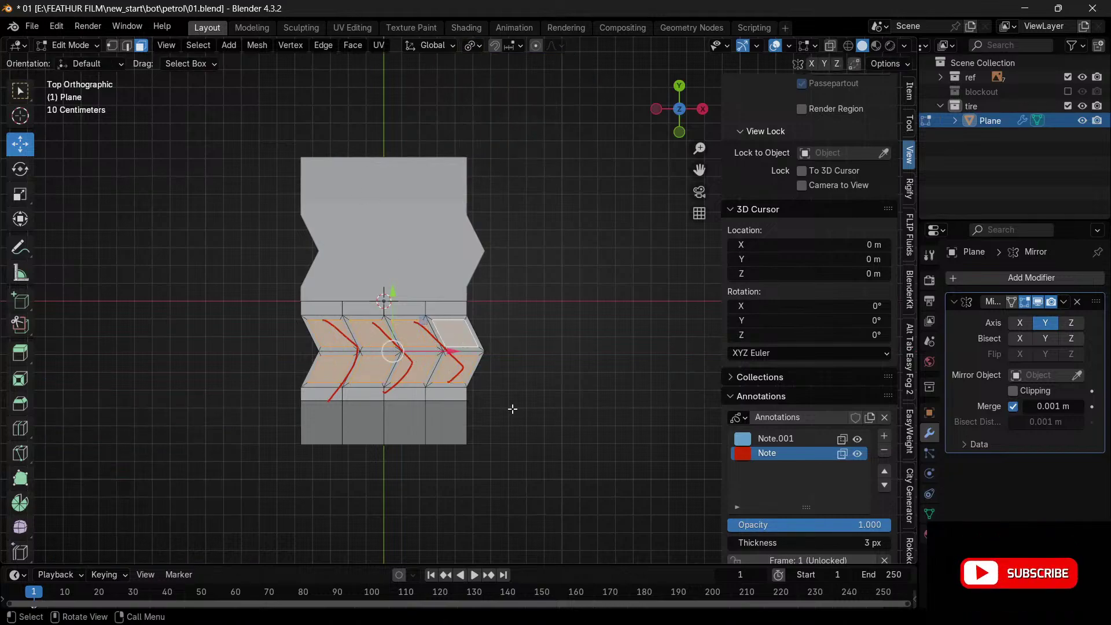
# - Try scaling the inset faces to 0.822 along X around their own centers, and undo back to before the inset
pyautogui.press('s')
pyautogui.press('x')
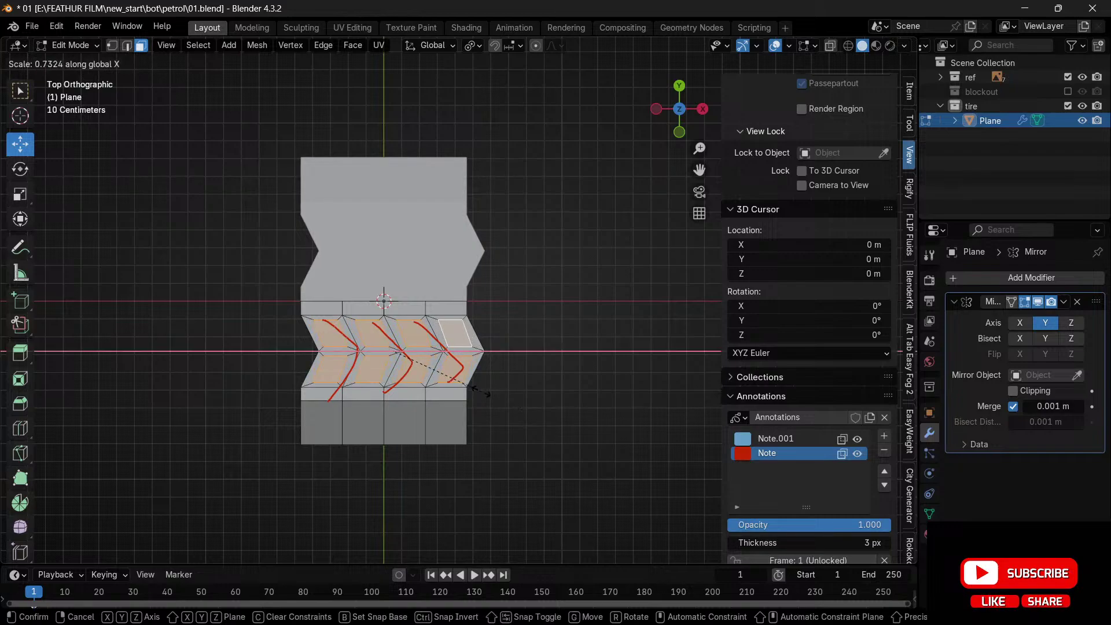
pyautogui.click(492, 390)
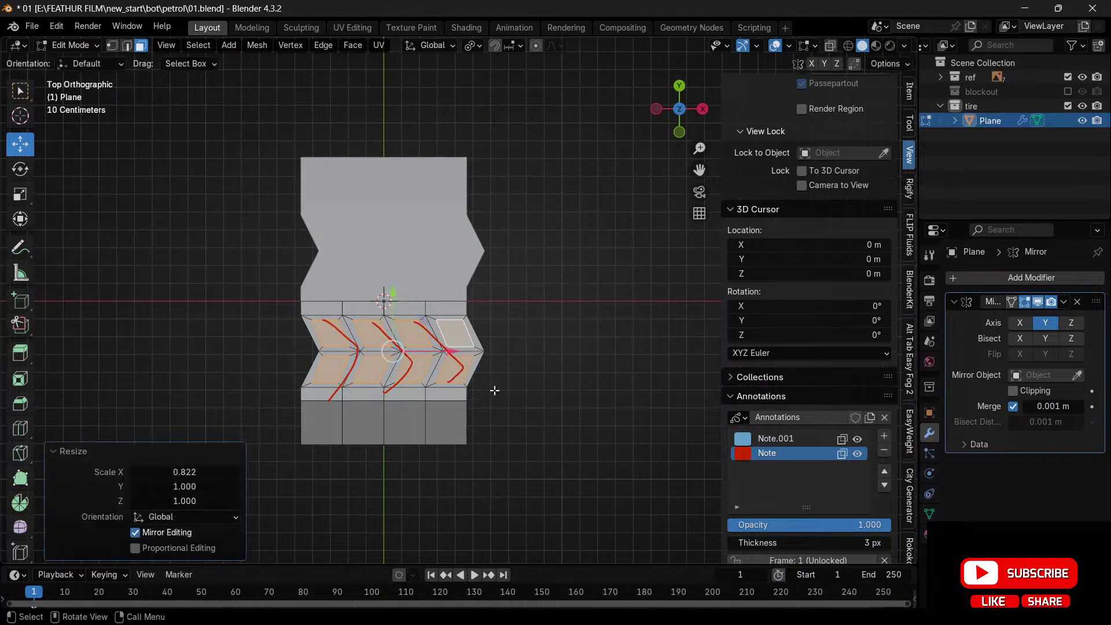
pyautogui.hotkey('ctrl', 'z')
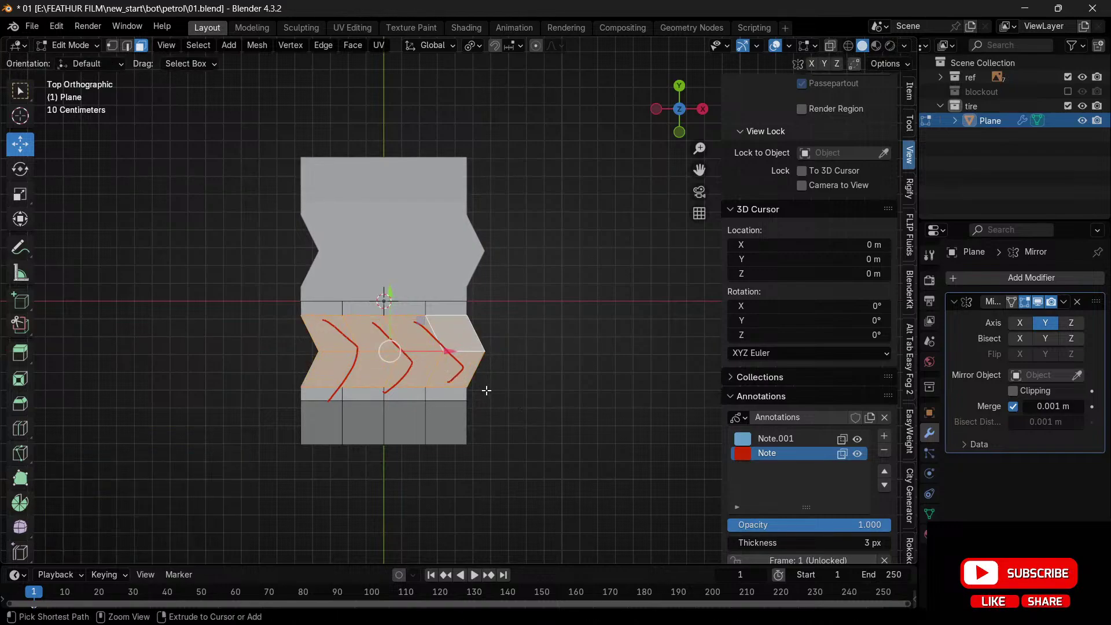
# - Select the full edge path of the crosswise cut nearest the negative X end and move it slightly toward negative X
pyautogui.click(350, 370)
pyautogui.press('2')
pyautogui.click(351, 370)
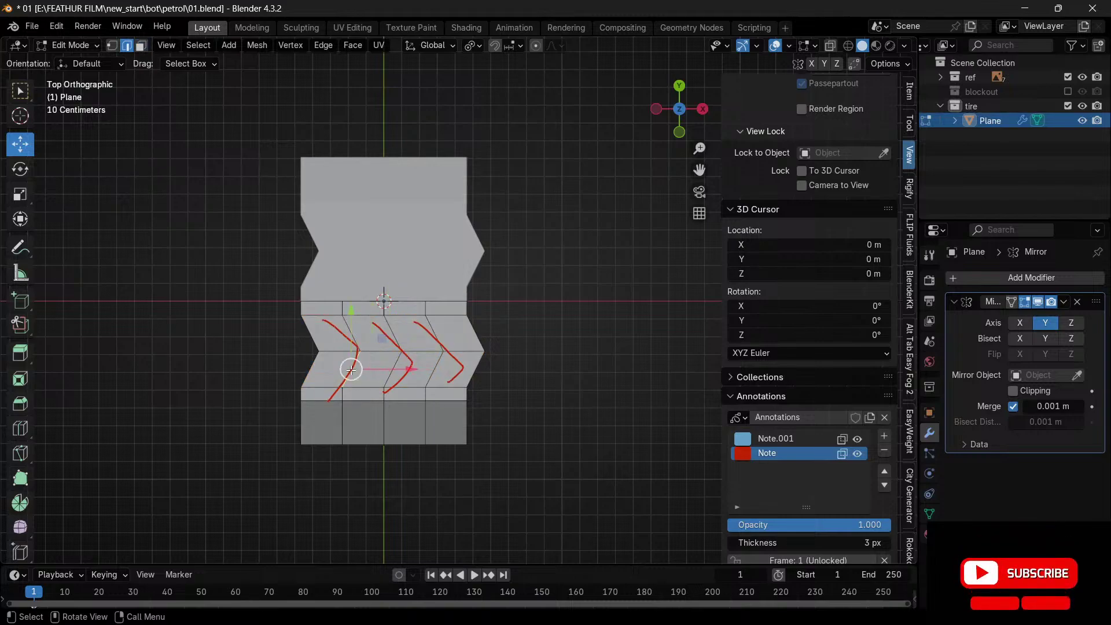
pyautogui.click(351, 369)
pyautogui.hotkey('ctrl', 'z')
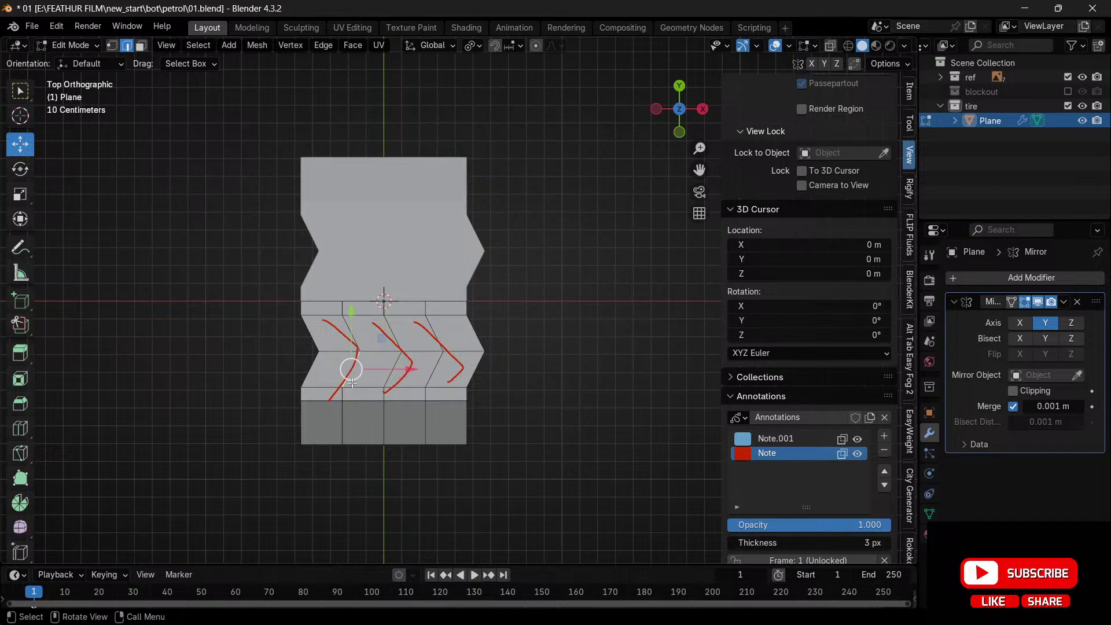
pyautogui.click(342, 426)
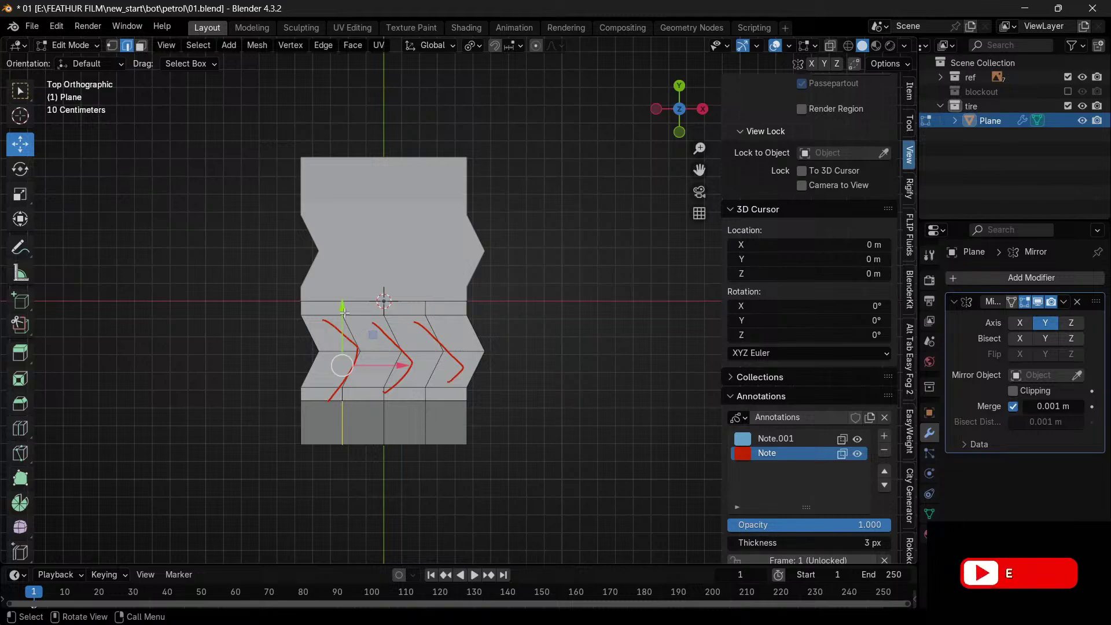
pyautogui.click(345, 312)
pyautogui.keyDown('ctrl'); pyautogui.click(344, 430); pyautogui.keyUp('ctrl')
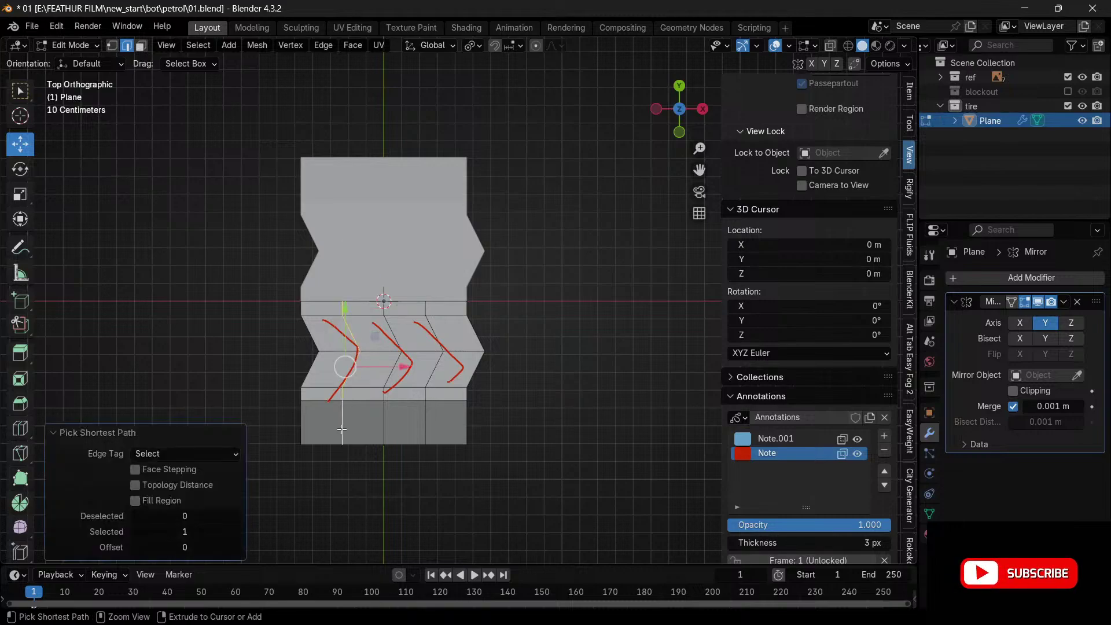
pyautogui.scroll(2, 459, 298)
pyautogui.moveTo(699, 169); pyautogui.dragTo(775, 110)
pyautogui.moveTo(426, 340); pyautogui.dragTo(412, 344)
# - Select the full edge path of the crosswise cut nearest the positive X end and move it about 0.065 m along X
pyautogui.click(429, 426)
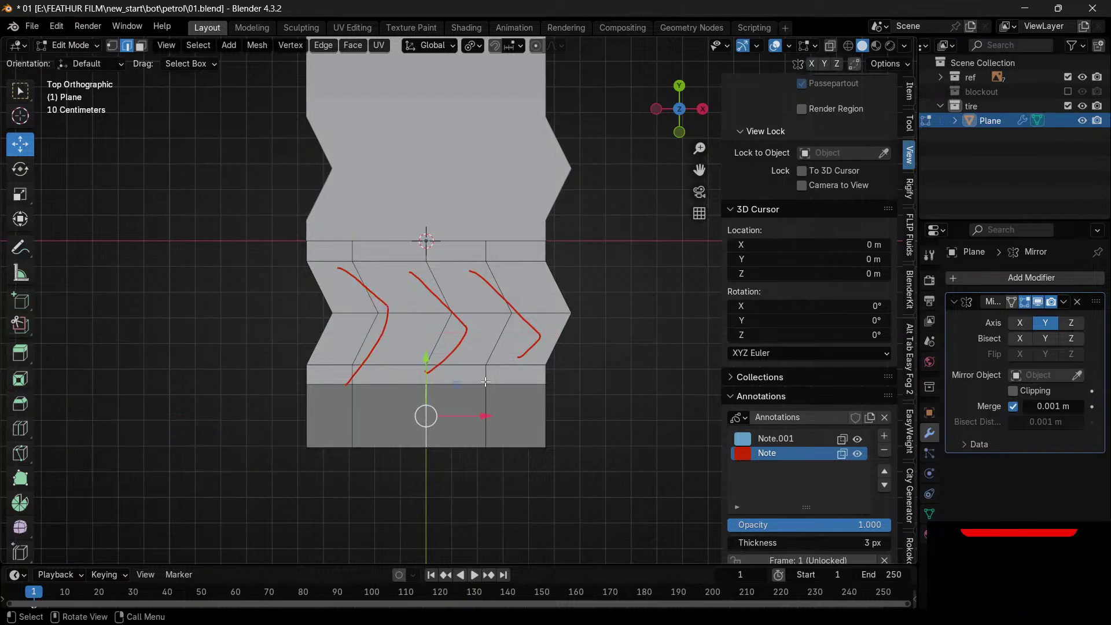
pyautogui.click(488, 417)
pyautogui.keyDown('ctrl'); pyautogui.click(482, 247); pyautogui.keyUp('ctrl')
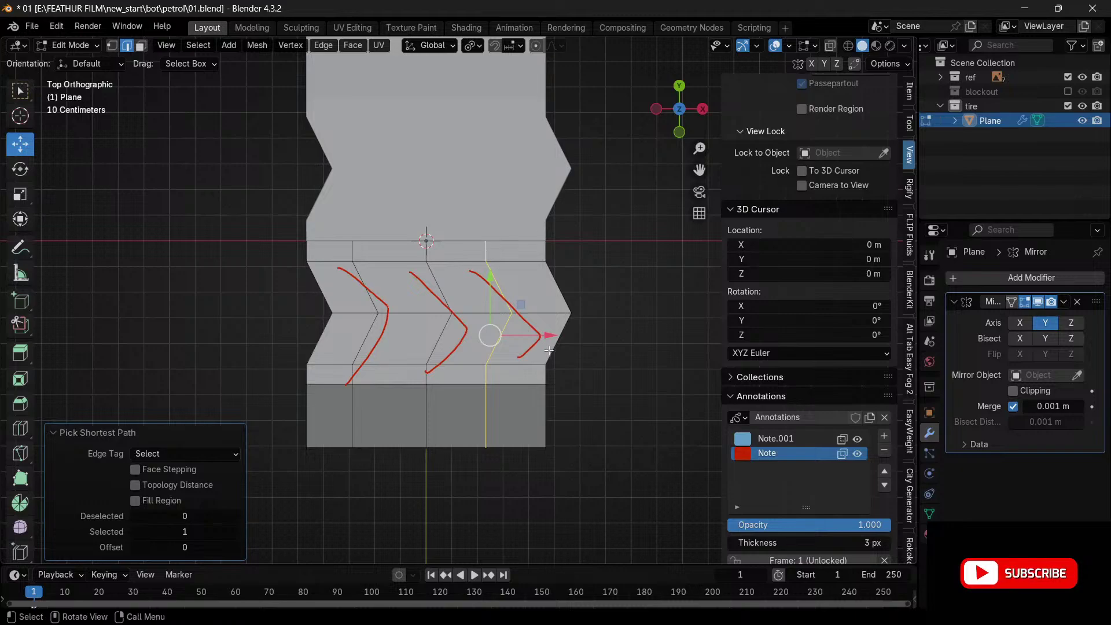
pyautogui.moveTo(540, 337); pyautogui.dragTo(557, 336)
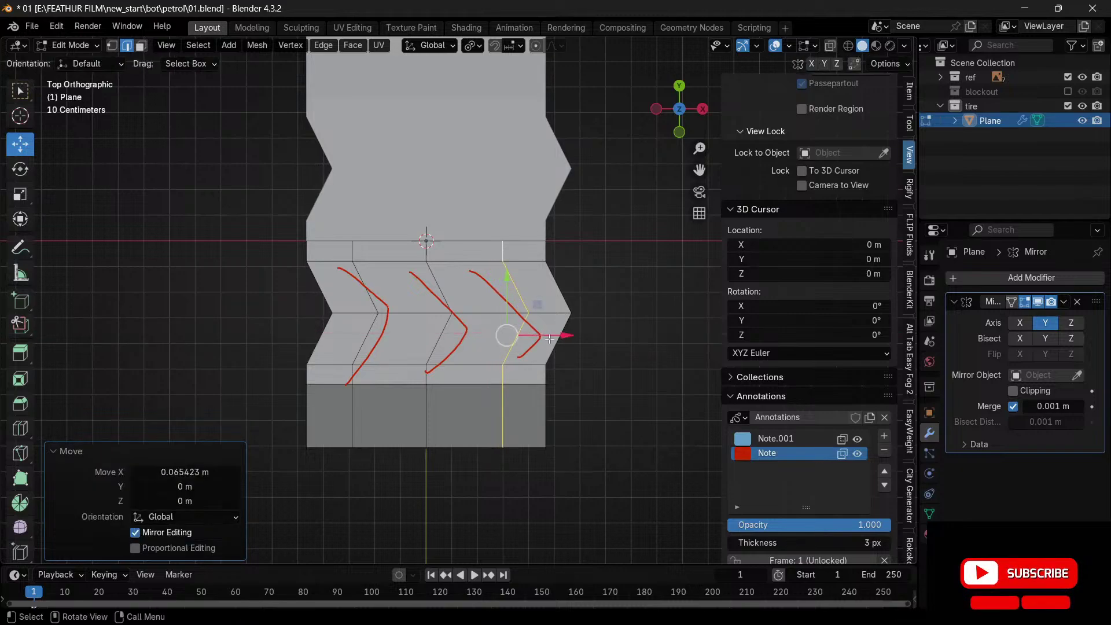
# - Select the middle crosswise cut's edge path and move it about 0.108 m along X
pyautogui.click(441, 339)
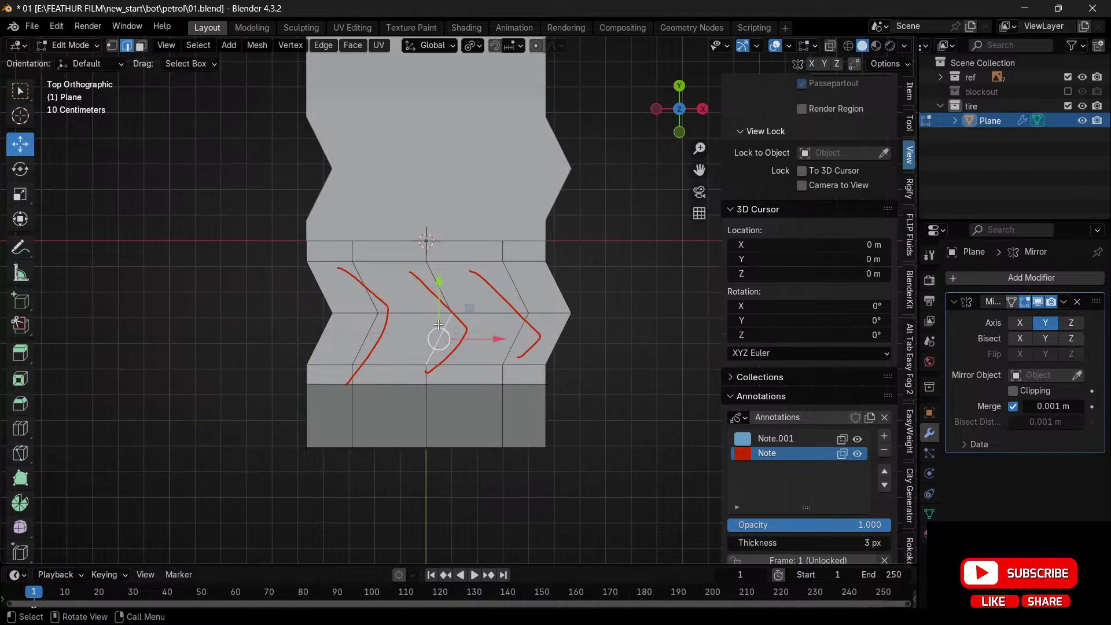
pyautogui.keyDown('ctrl'); pyautogui.click(426, 242); pyautogui.keyUp('ctrl')
pyautogui.moveTo(491, 340); pyautogui.dragTo(517, 344)
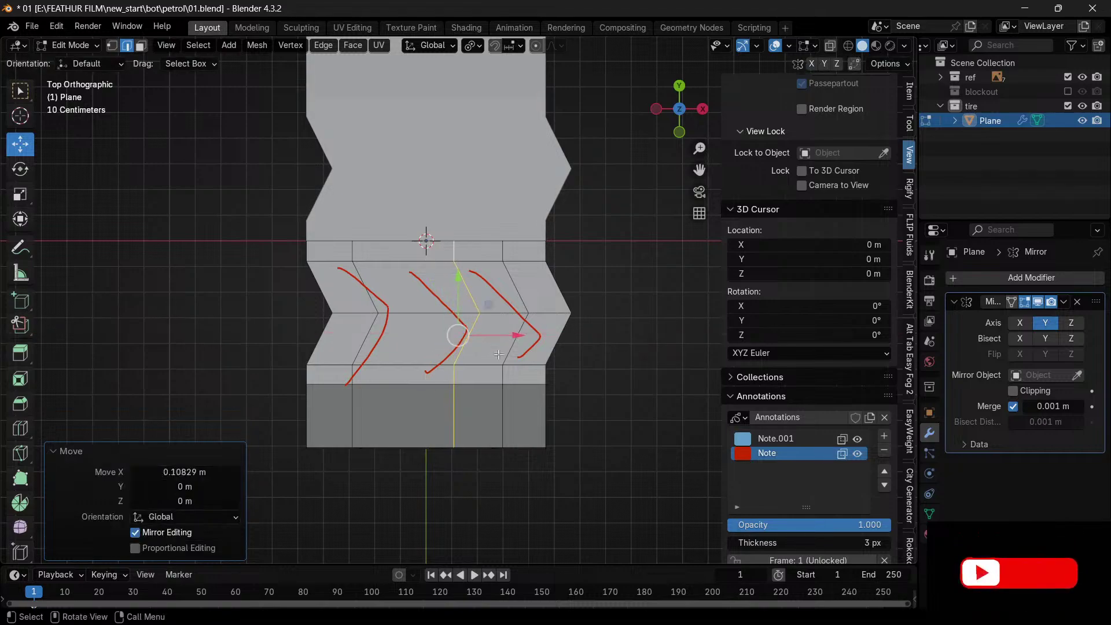
# - Add a centered crosswise loop cut in the wide gap between the first and middle cuts
pyautogui.click(19, 428)
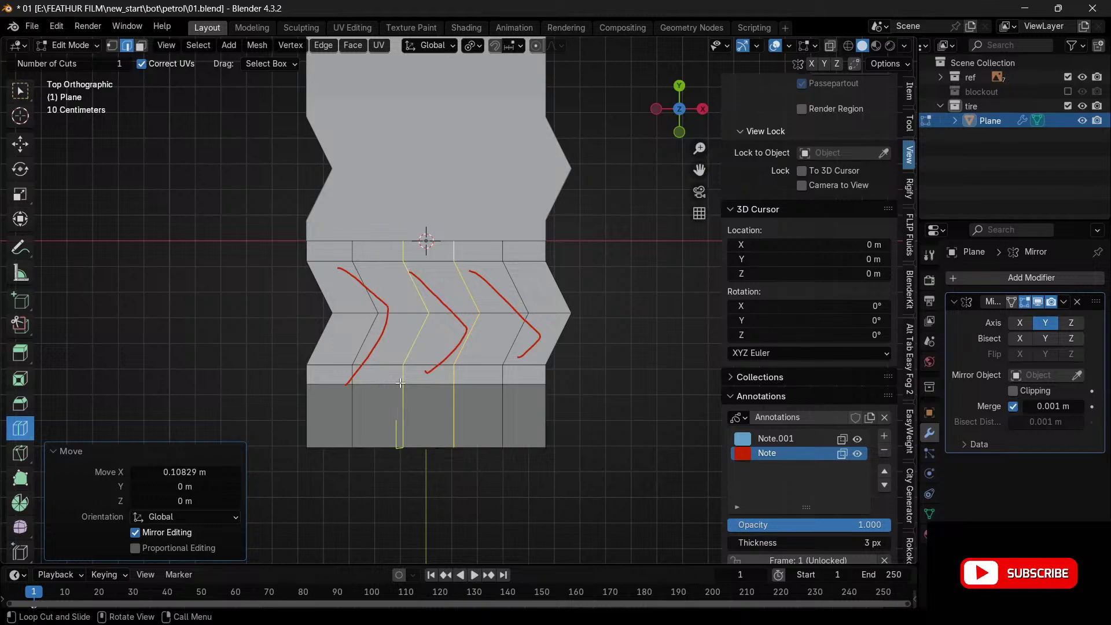
pyautogui.click(401, 383)
pyautogui.hotkey('shift', 'space')
pyautogui.press('g')
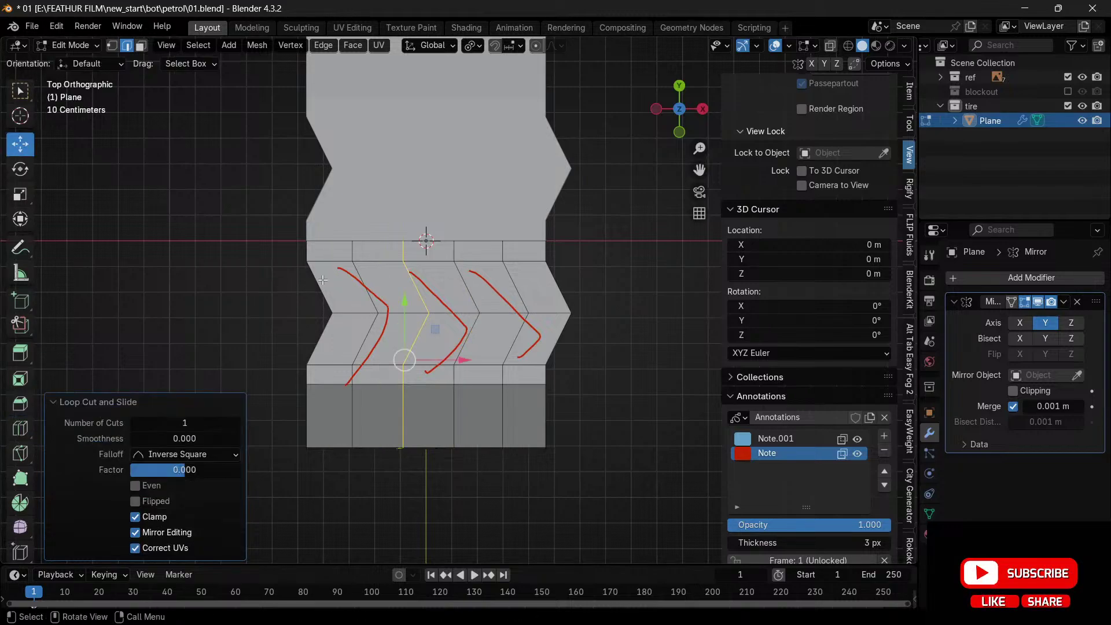
# - Select all ten chevron faces of the tread strip and inset them individually by about 0.024 m
pyautogui.press('3')
pyautogui.click(350, 282)
pyautogui.keyDown('shift'); pyautogui.click(344, 338); pyautogui.keyUp('shift')
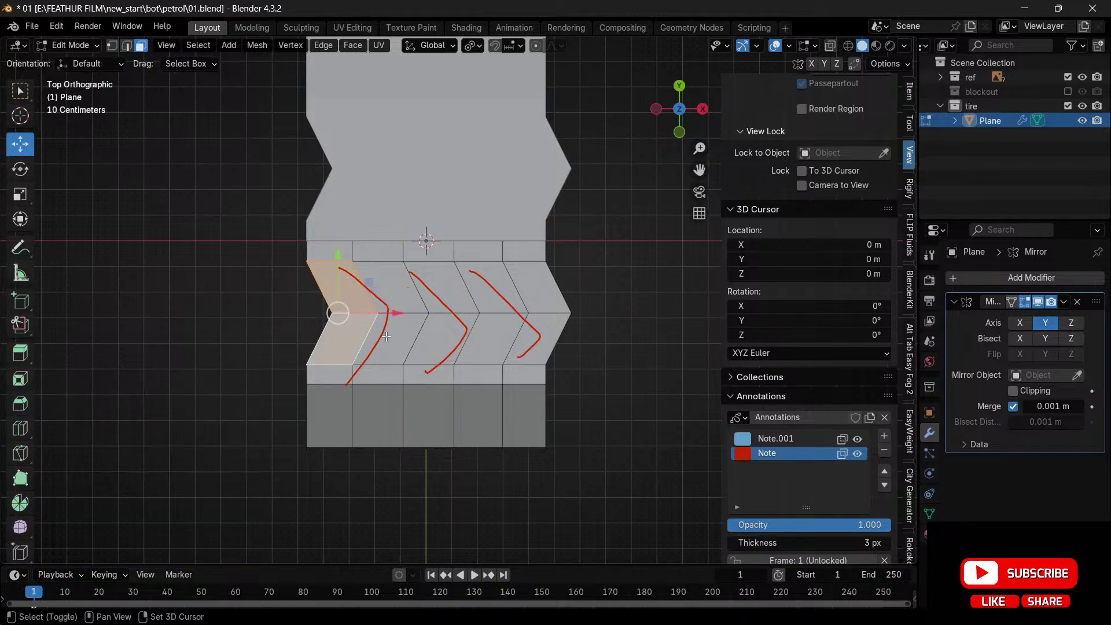
pyautogui.keyDown('shift'); pyautogui.click(391, 338); pyautogui.keyUp('shift')
pyautogui.keyDown('shift'); pyautogui.click(391, 287); pyautogui.keyUp('shift')
pyautogui.keyDown('shift'); pyautogui.click(441, 288); pyautogui.keyUp('shift')
pyautogui.keyDown('shift'); pyautogui.click(445, 342); pyautogui.keyUp('shift')
pyautogui.keyDown('shift'); pyautogui.click(491, 340); pyautogui.keyUp('shift')
pyautogui.keyDown('shift'); pyautogui.click(493, 290); pyautogui.keyUp('shift')
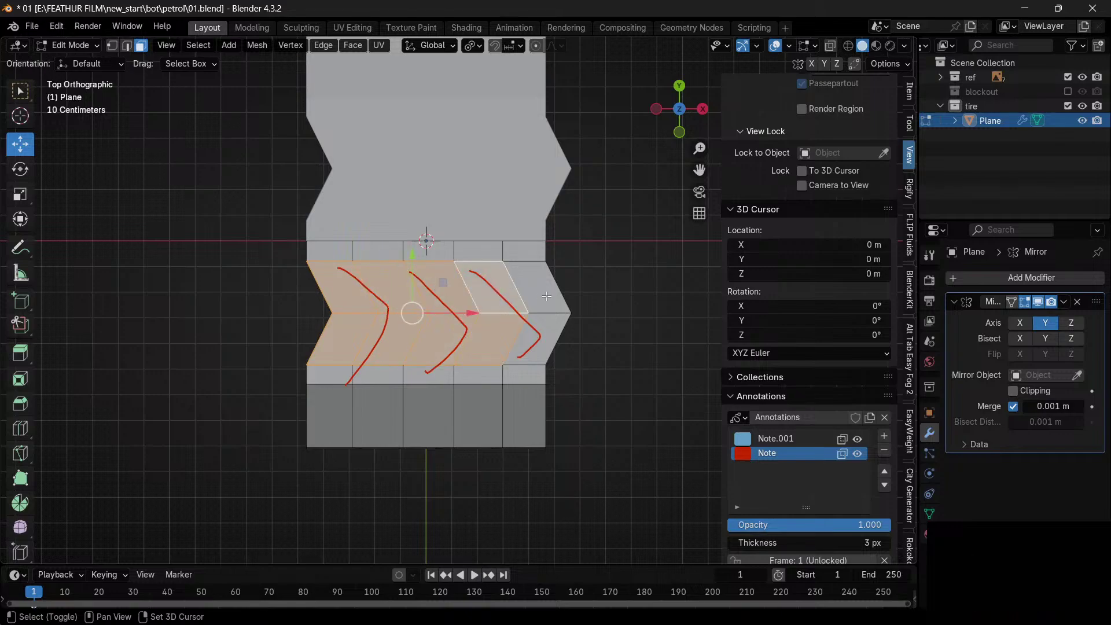
pyautogui.keyDown('shift'); pyautogui.click(536, 290); pyautogui.keyUp('shift')
pyautogui.keyDown('shift'); pyautogui.click(538, 333); pyautogui.keyUp('shift')
pyautogui.press('i')
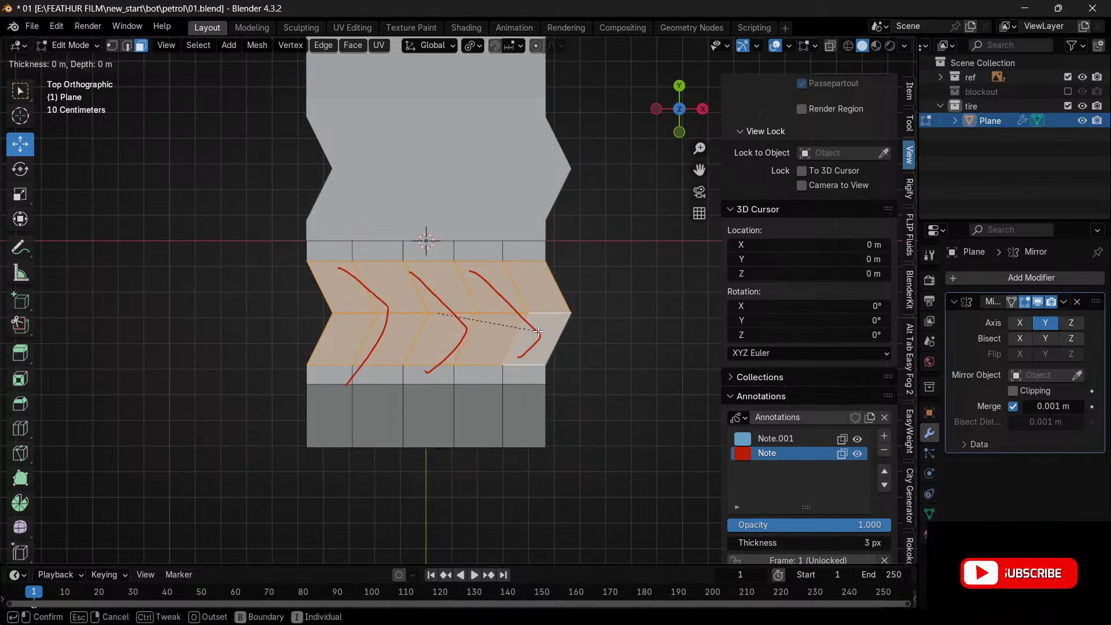
pyautogui.click(533, 332)
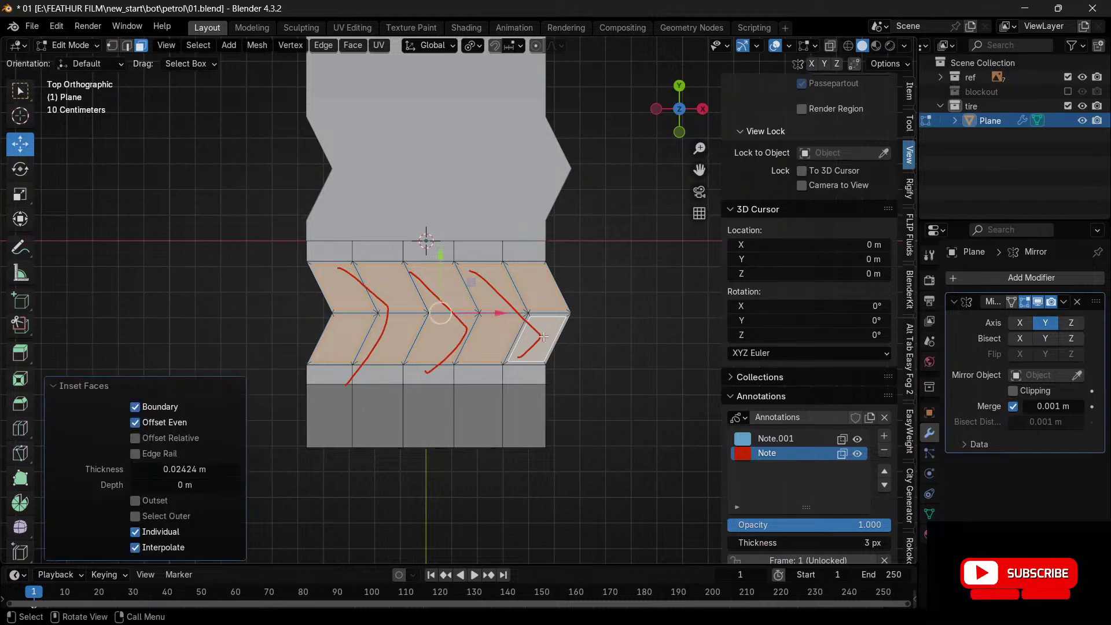
# - Scale the inset chevron faces to about 0.883 along X around their individual centers
pyautogui.press('s')
pyautogui.press('x')
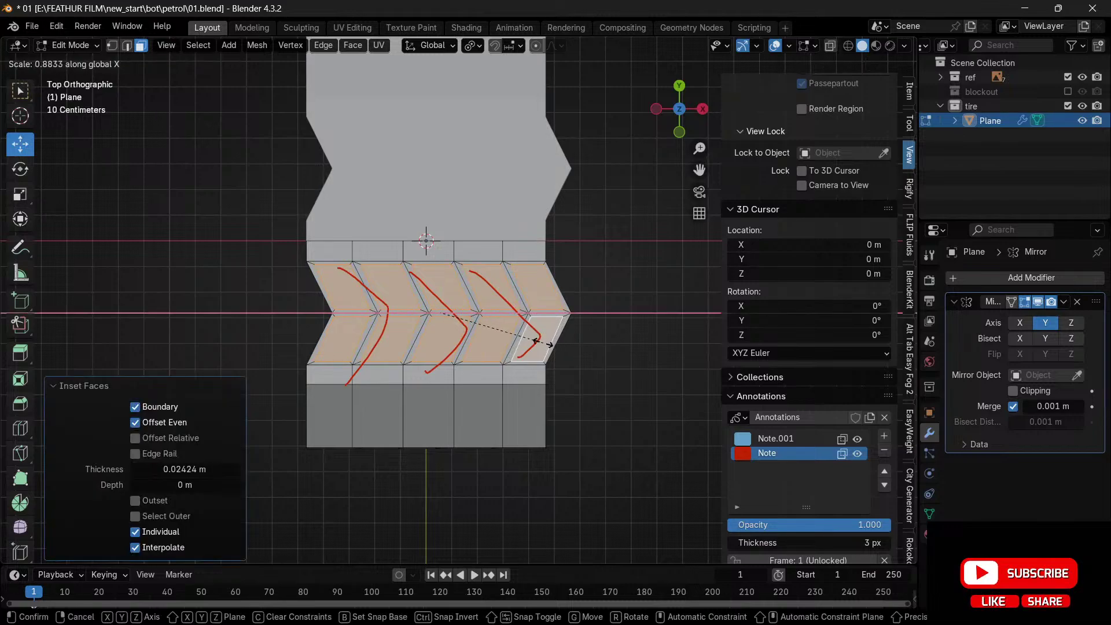
pyautogui.click(549, 344)
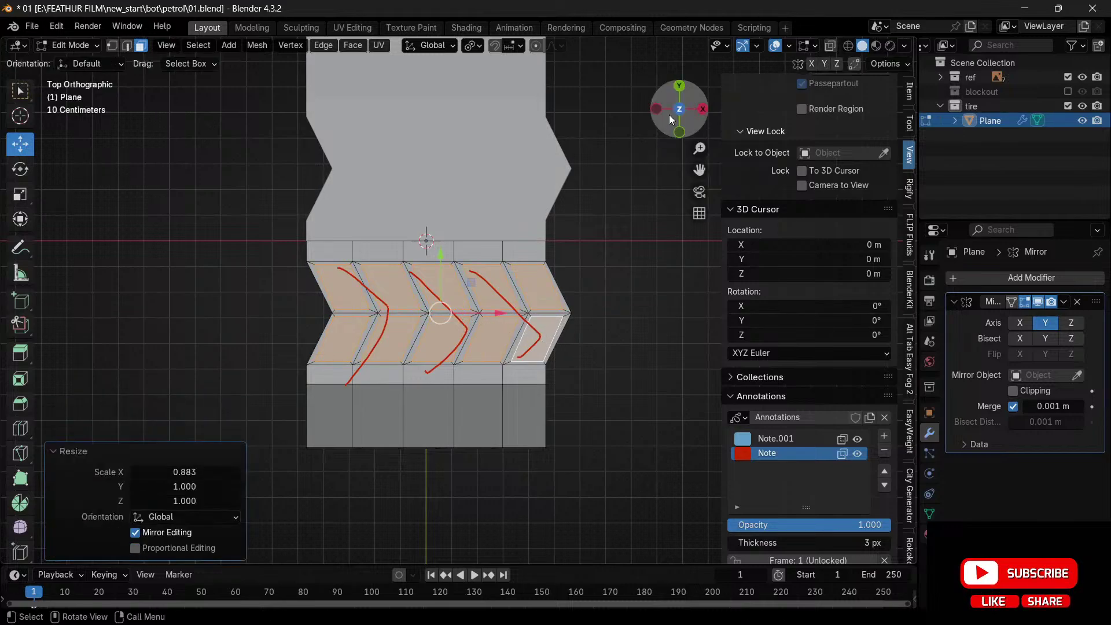
# - Extrude the selected chevron faces outward about 0.047 m along their normals and bevel the top edges of the resulting blocks
pyautogui.moveTo(669, 114); pyautogui.dragTo(658, 126)
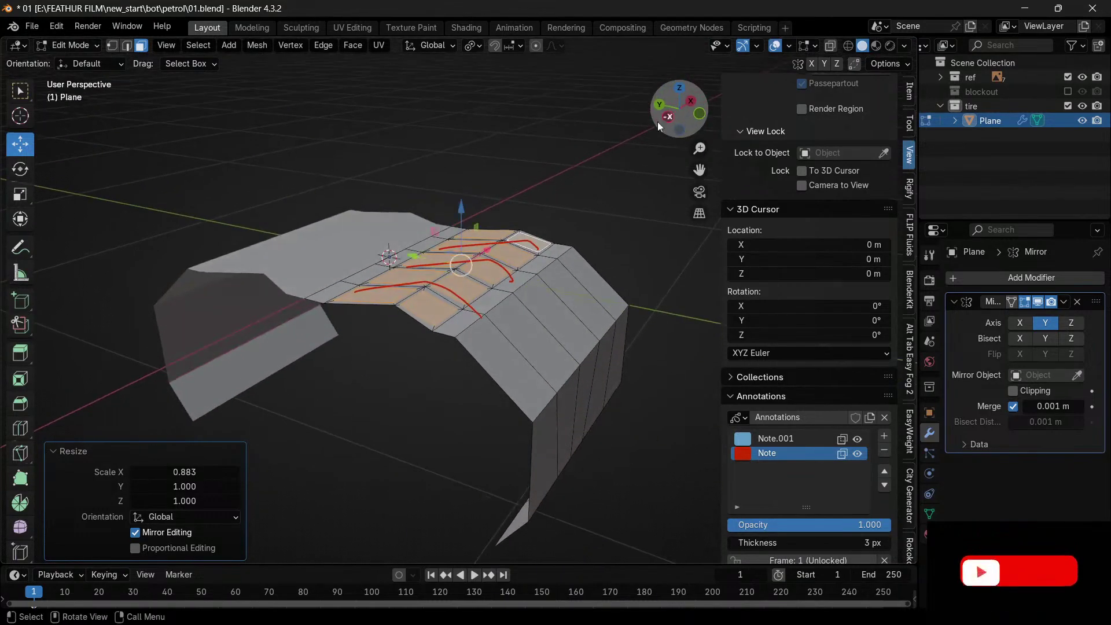
pyautogui.press('e')
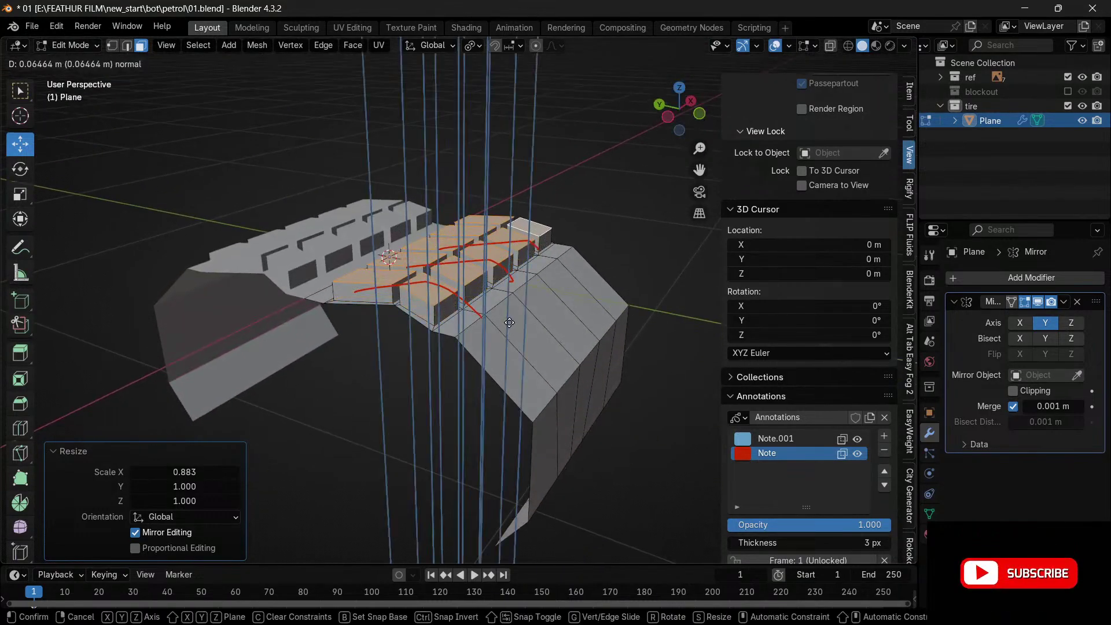
pyautogui.click(517, 333)
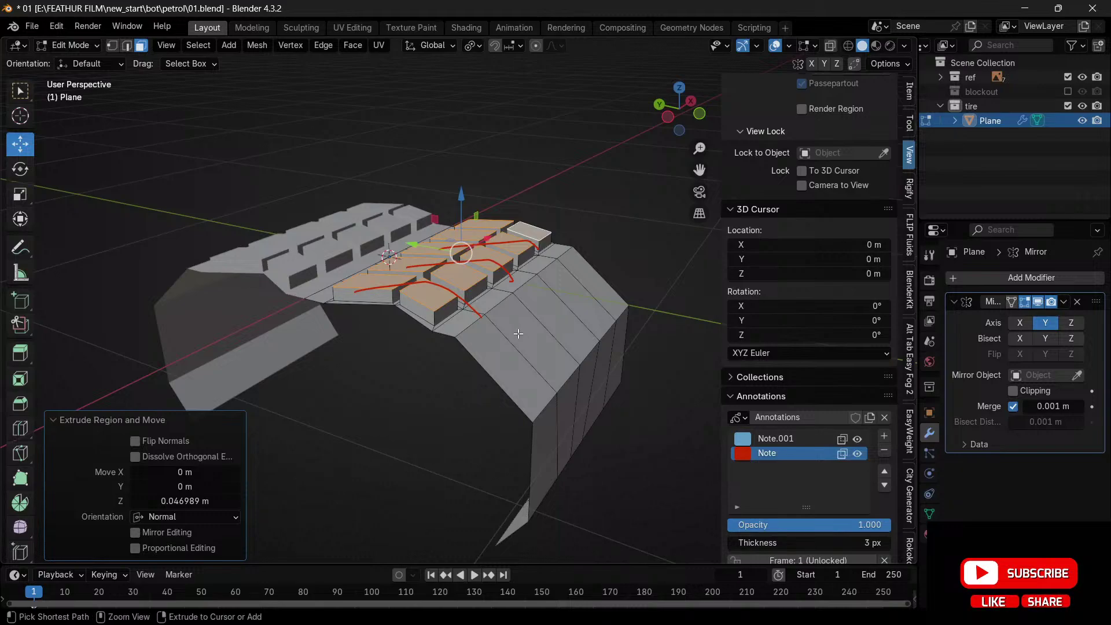
pyautogui.hotkey('ctrl', 'b')
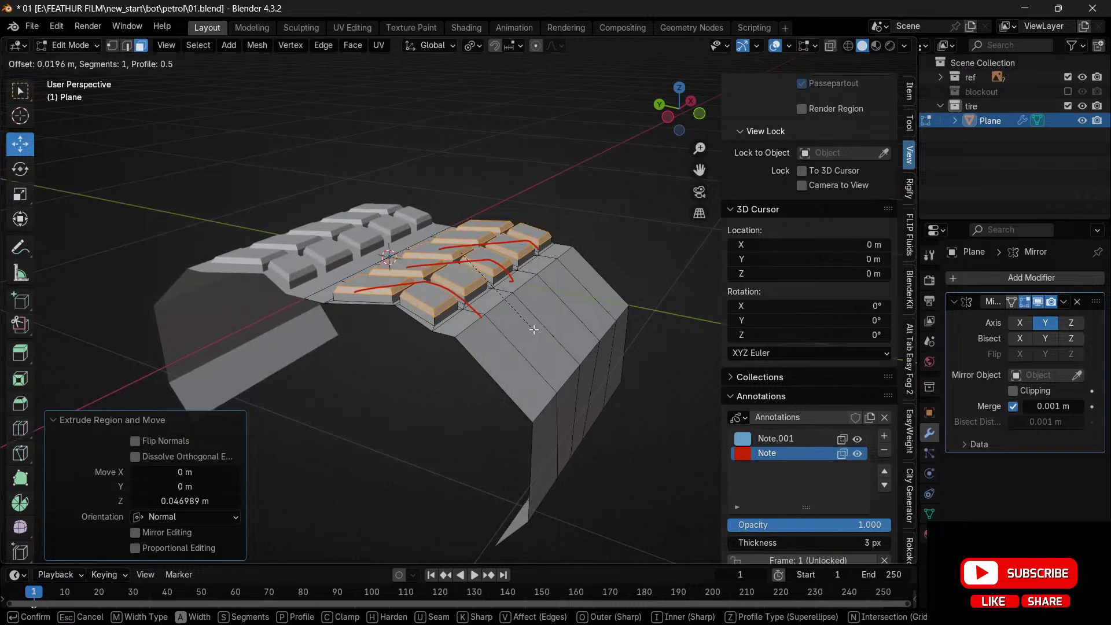
pyautogui.click(552, 296)
# - Select the flat strip of faces beside the mirror seam and extrude it outward about 0.034 m
pyautogui.moveTo(552, 296); pyautogui.dragTo(324, 311, button='middle')
pyautogui.click(324, 311)
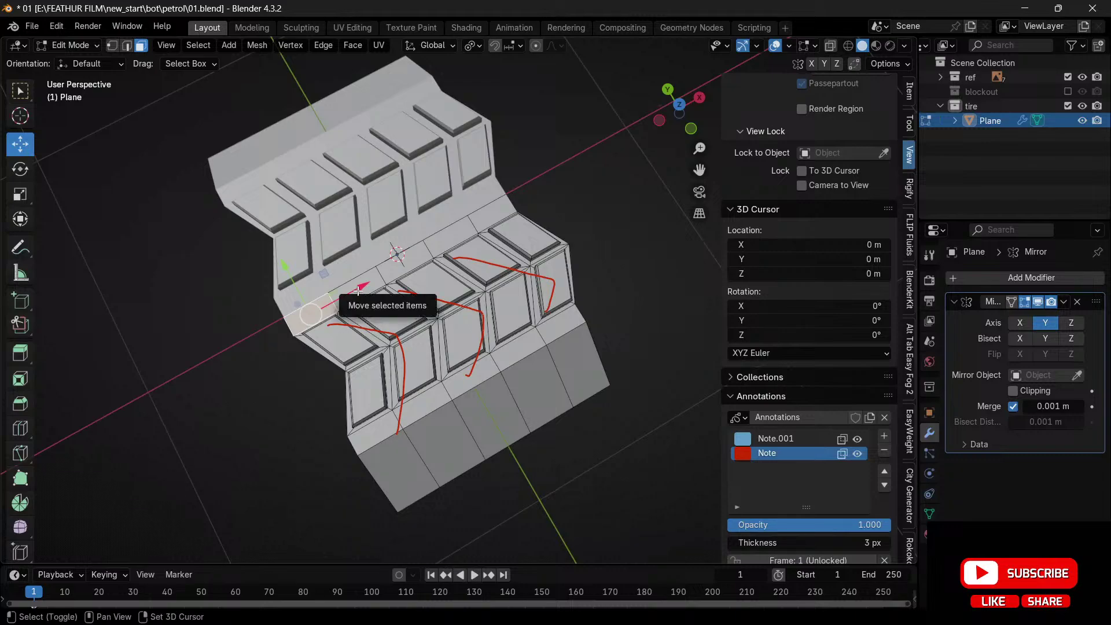
pyautogui.moveTo(485, 221); pyautogui.dragTo(503, 174, button='middle')
pyautogui.moveTo(477, 346); pyautogui.dragTo(516, 351, button='middle')
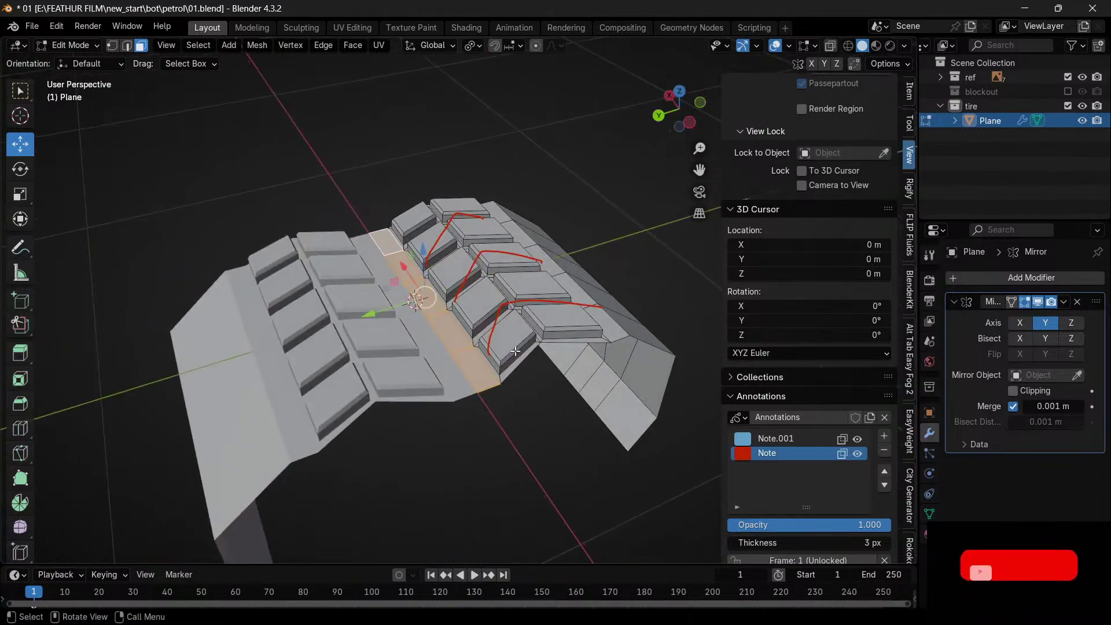
pyautogui.press('e')
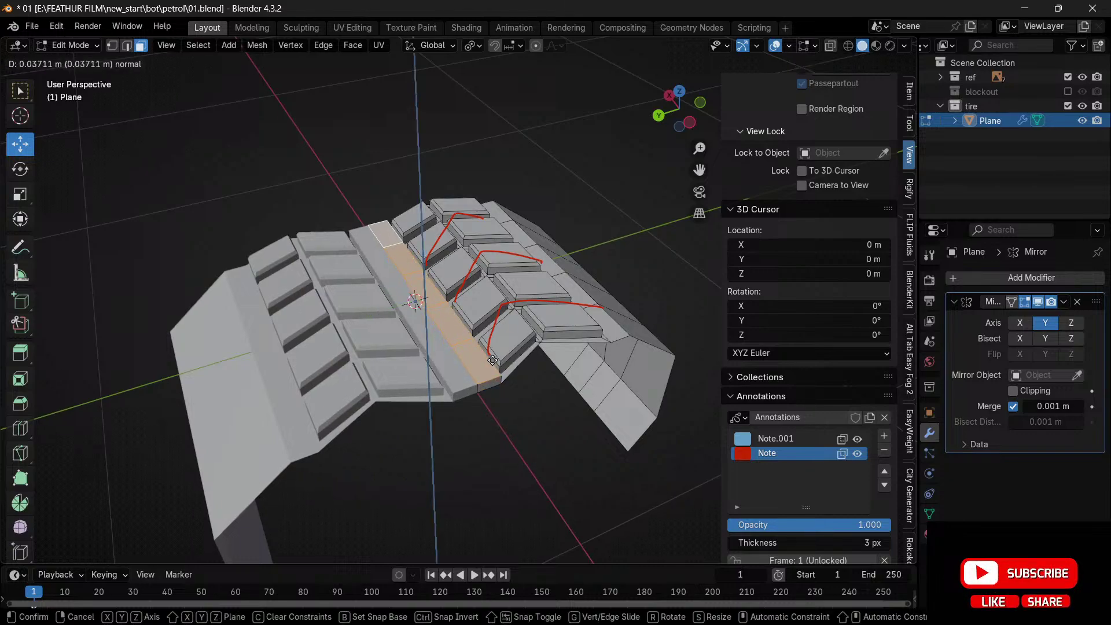
pyautogui.click(493, 360)
# - Lower the extruded center strip about 0.010 m along Z
pyautogui.click(693, 124)
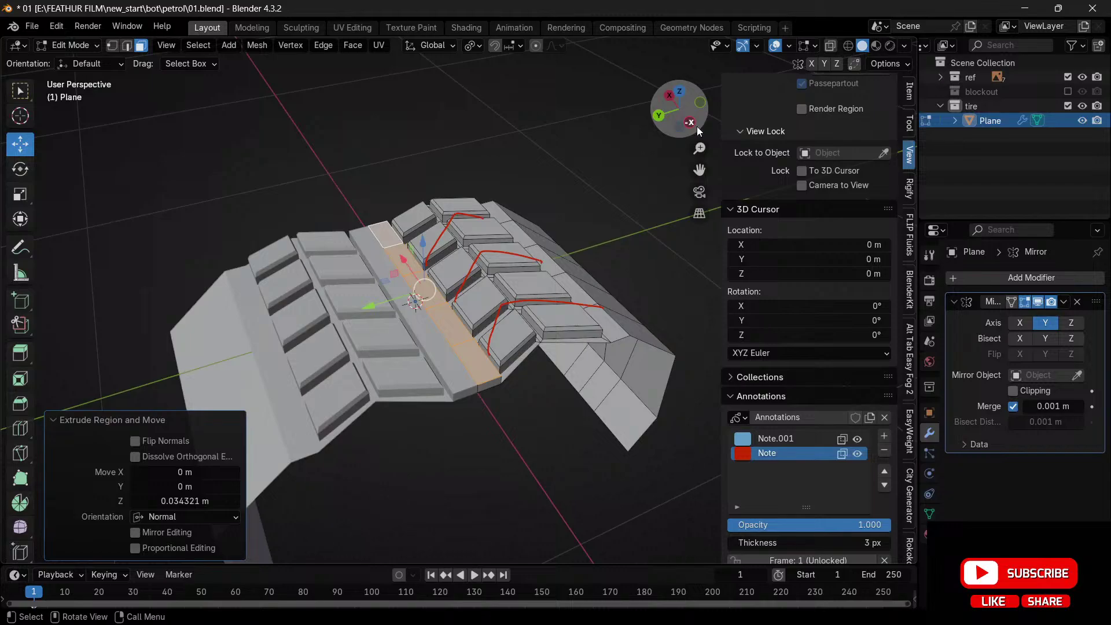
pyautogui.scroll(7, 455, 289)
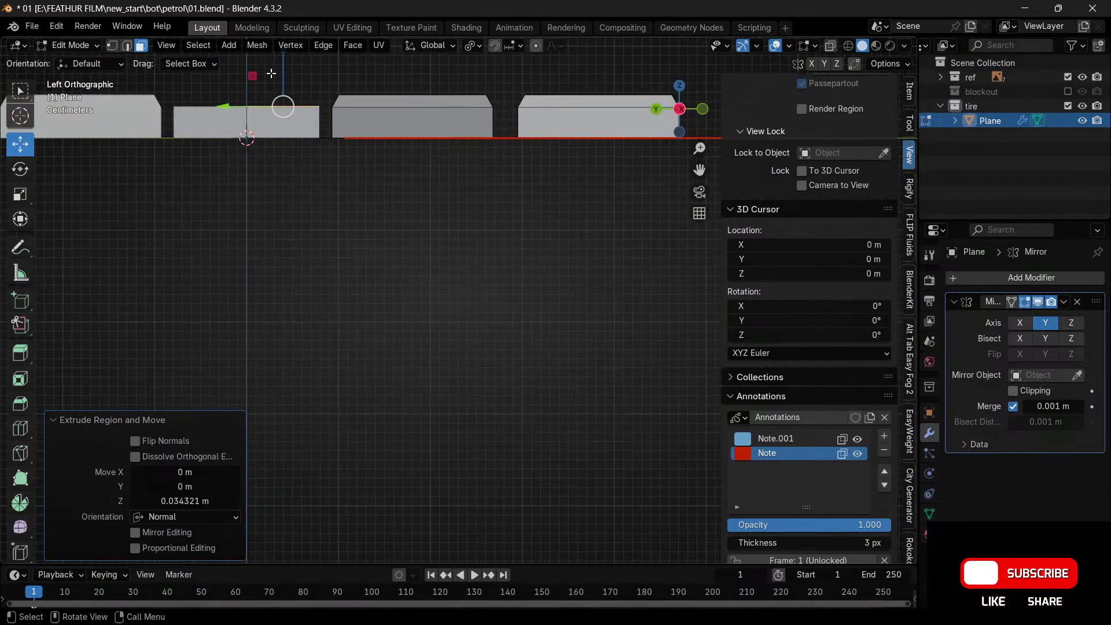
pyautogui.moveTo(283, 68); pyautogui.dragTo(304, 76)
pyautogui.scroll(-5, 419, 179)
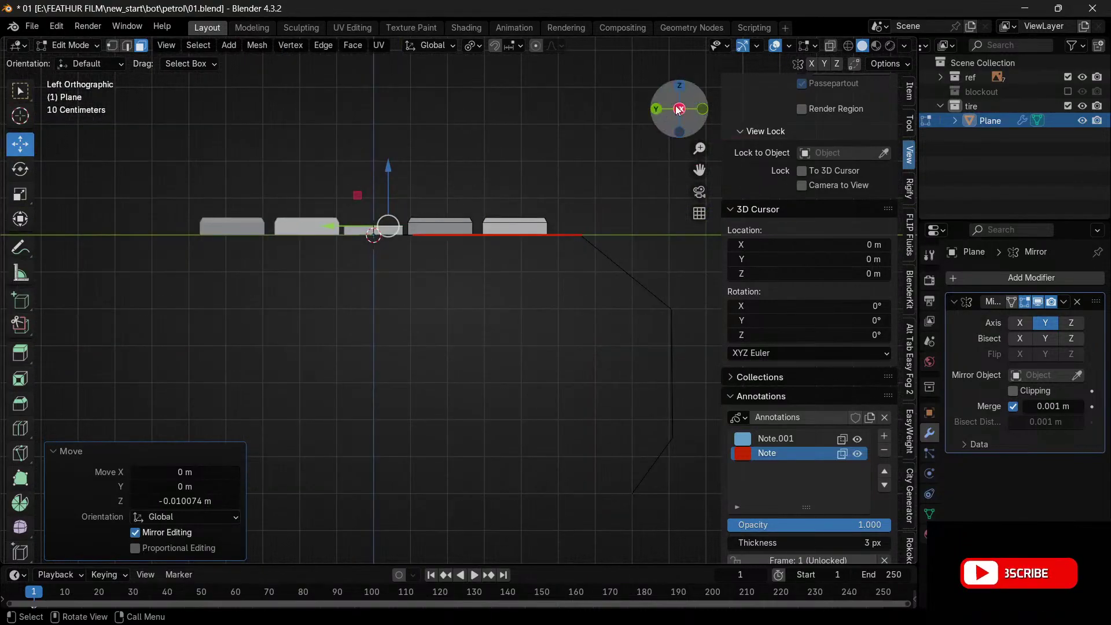
pyautogui.moveTo(678, 109); pyautogui.dragTo(476, 296)
pyautogui.hotkey('ctrl', 'b')
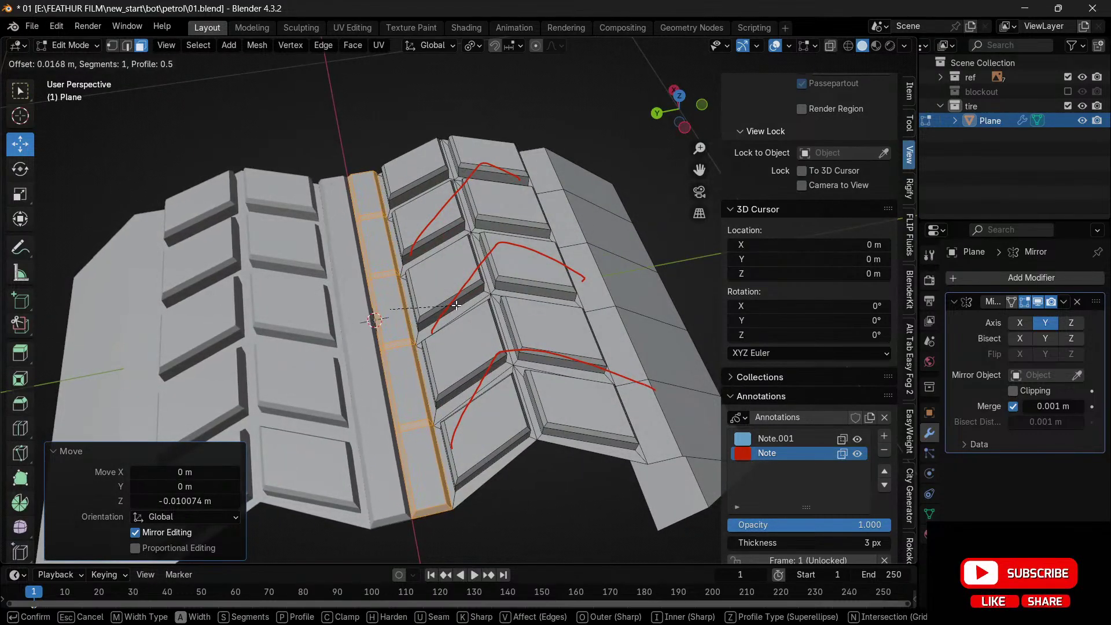
pyautogui.click(457, 305)
pyautogui.hotkey('ctrl', 'z')
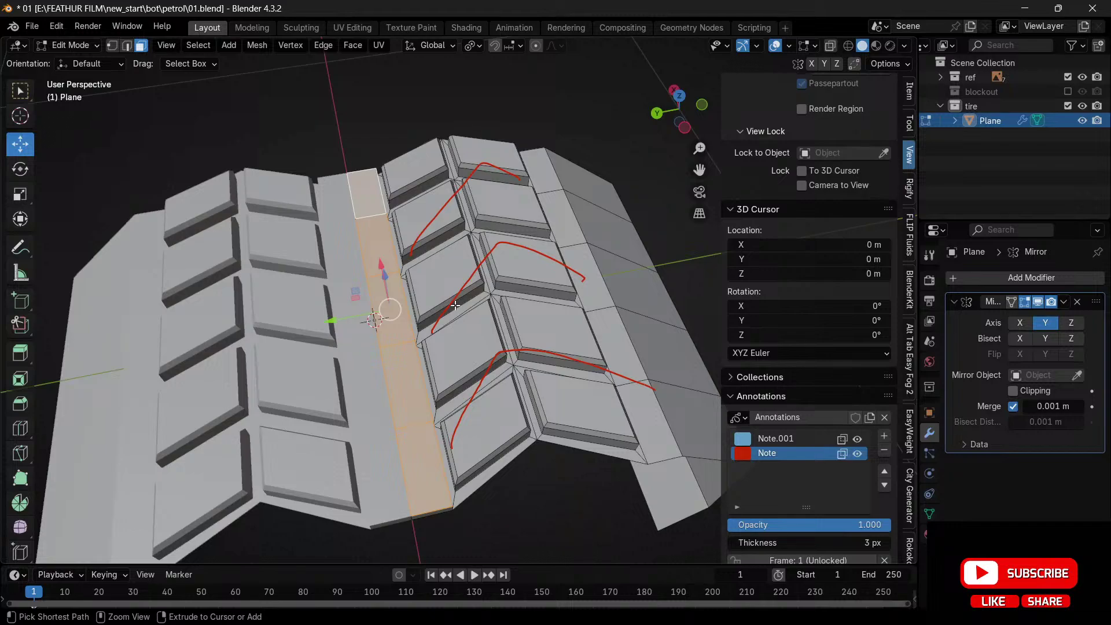
# - Bevel the center strip's top edge path beside the chevron blocks about 0.038 m wide with 2 segments
pyautogui.click(377, 186)
pyautogui.press('2')
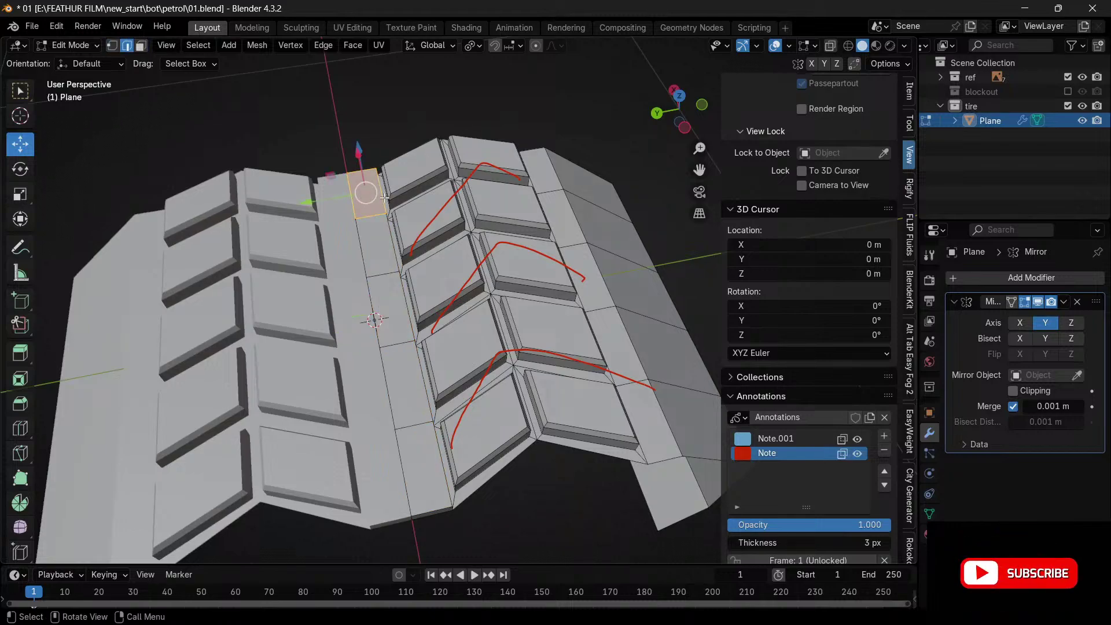
pyautogui.keyDown('shift'); pyautogui.click(440, 470); pyautogui.keyUp('shift')
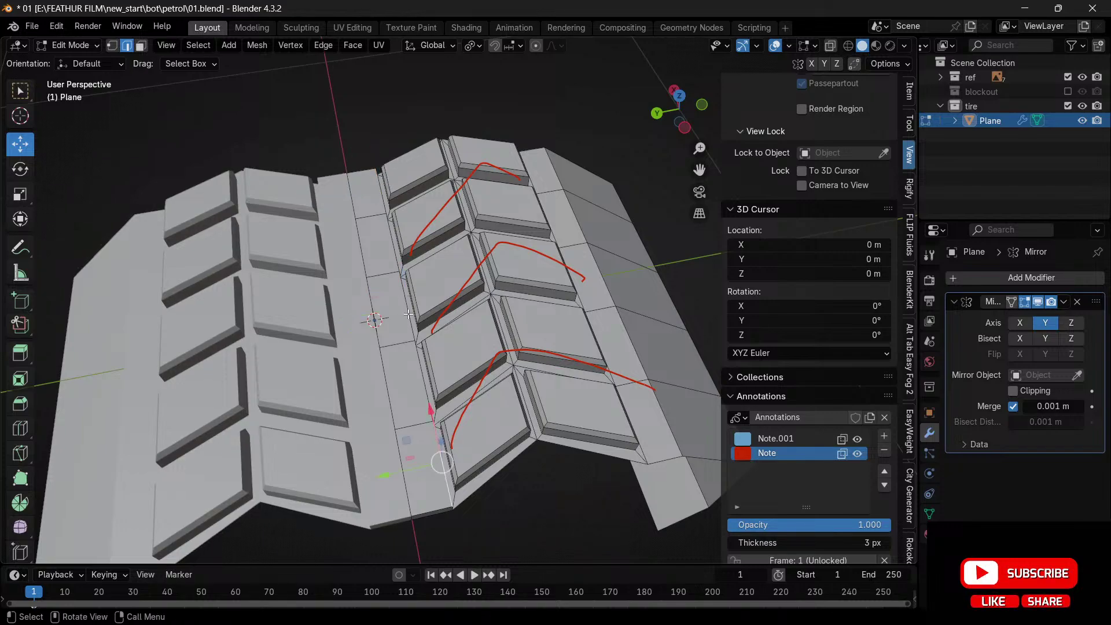
pyautogui.keyDown('ctrl'); pyautogui.click(383, 199); pyautogui.keyUp('ctrl')
pyautogui.hotkey('ctrl', 'b')
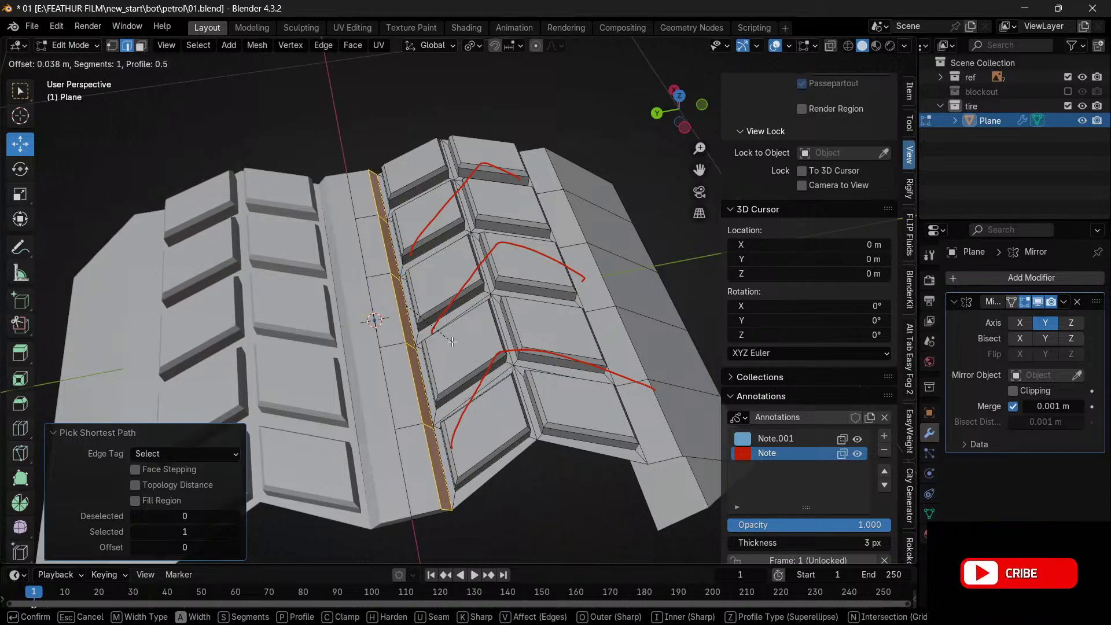
pyautogui.click(452, 342)
pyautogui.click(236, 348)
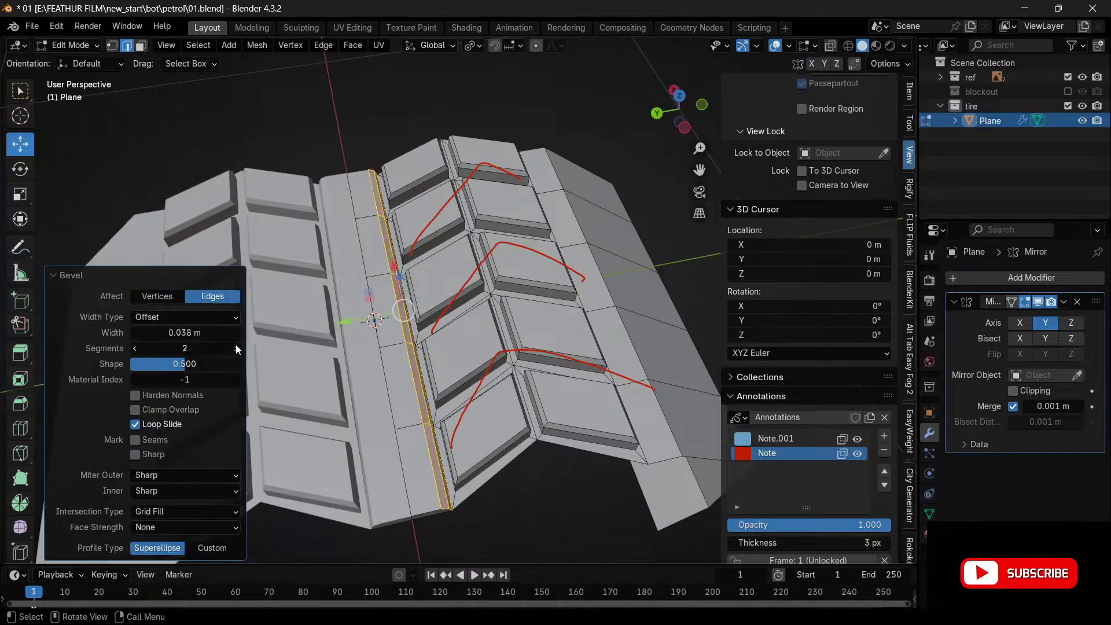
pyautogui.click(333, 382)
# - Select the five narrow shoulder faces beside the outer chevron row and inset them individually by about 0.018 m
pyautogui.moveTo(676, 112); pyautogui.dragTo(327, 388)
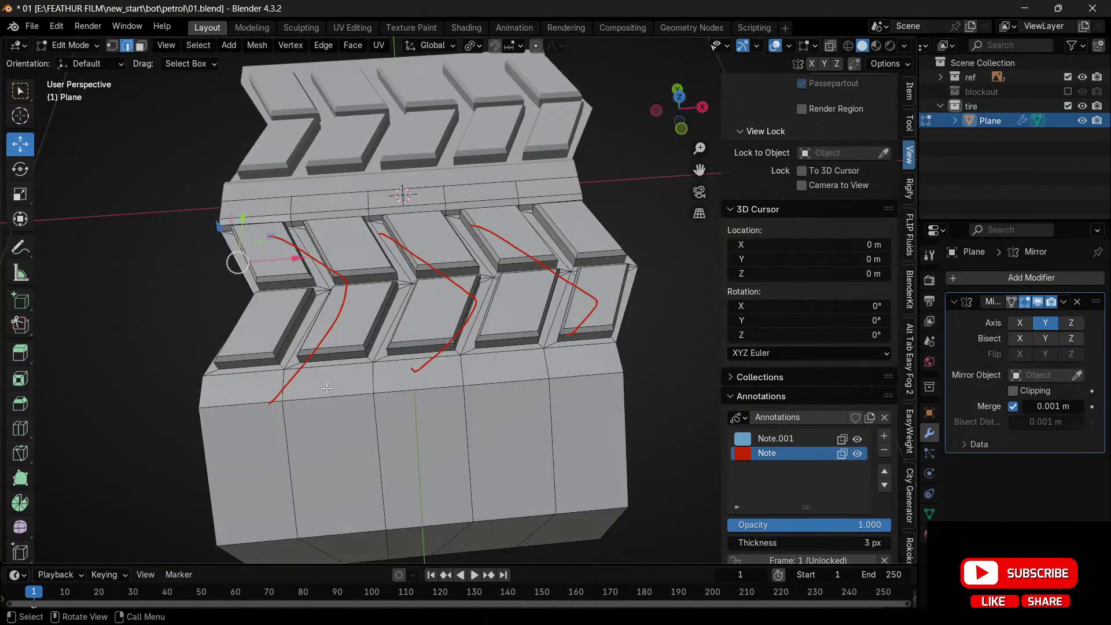
pyautogui.press('3')
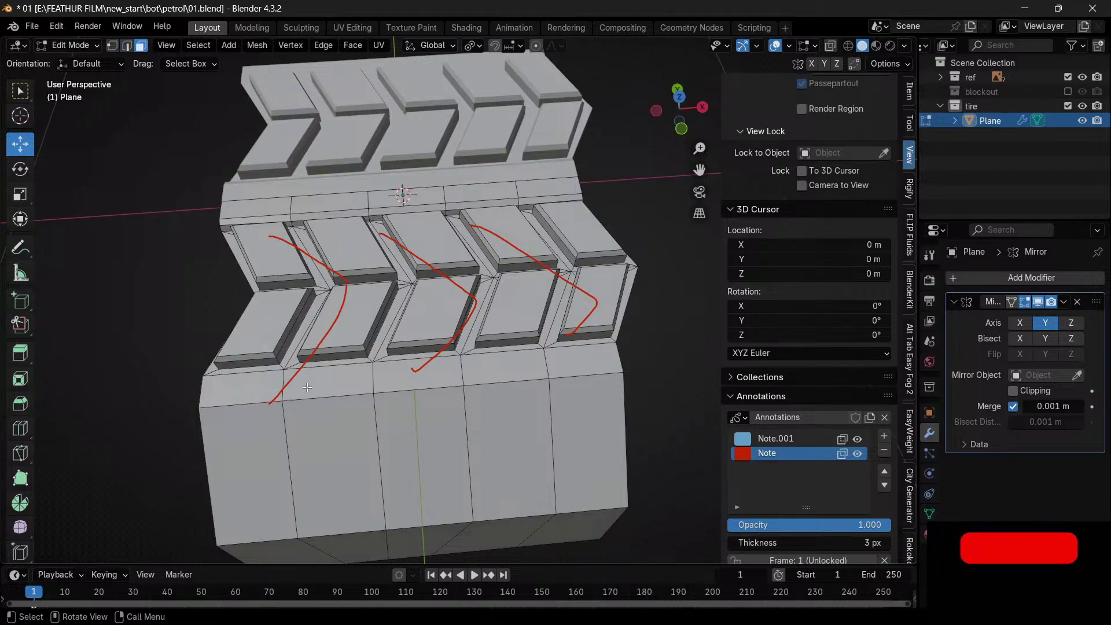
pyautogui.click(240, 388)
pyautogui.keyDown('shift'); pyautogui.click(327, 379); pyautogui.keyUp('shift')
pyautogui.keyDown('shift'); pyautogui.click(426, 375); pyautogui.keyUp('shift')
pyautogui.keyDown('shift'); pyautogui.click(506, 370); pyautogui.keyUp('shift')
pyautogui.keyDown('shift'); pyautogui.click(597, 379); pyautogui.keyUp('shift')
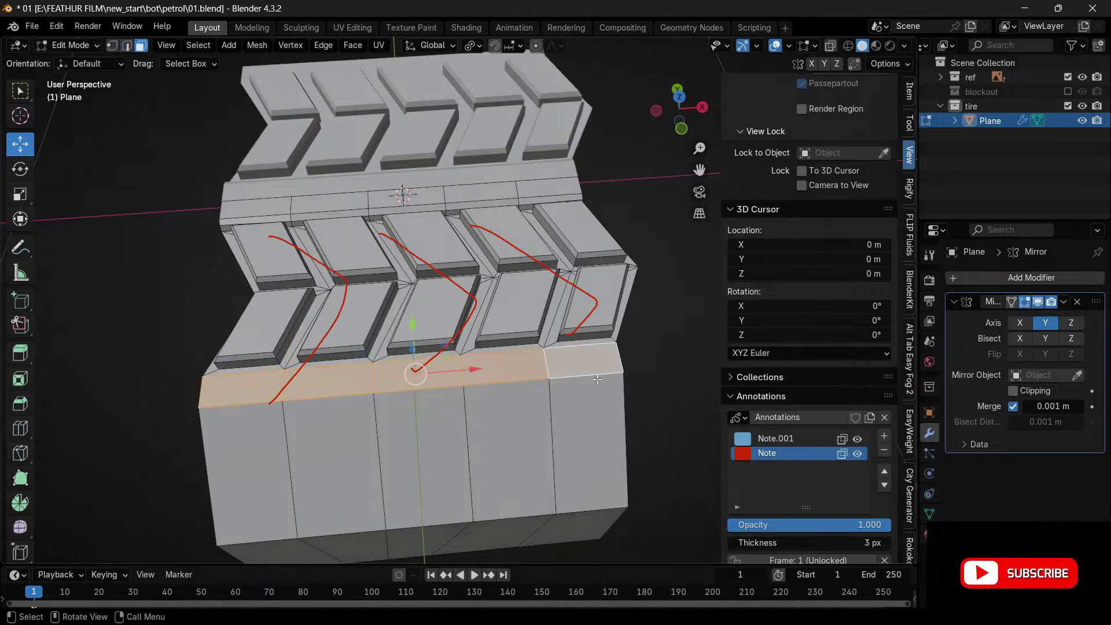
pyautogui.press('i')
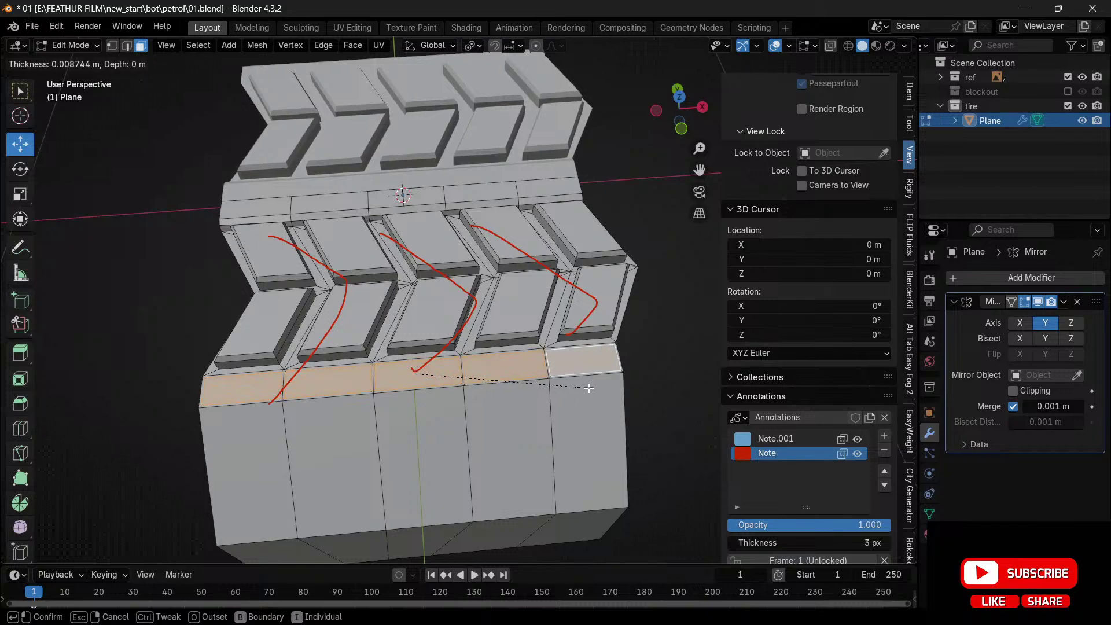
pyautogui.click(585, 388)
# - Extrude the five inset shoulder faces outward about 0.042 m to form raised blocks
pyautogui.moveTo(677, 113); pyautogui.dragTo(764, 87)
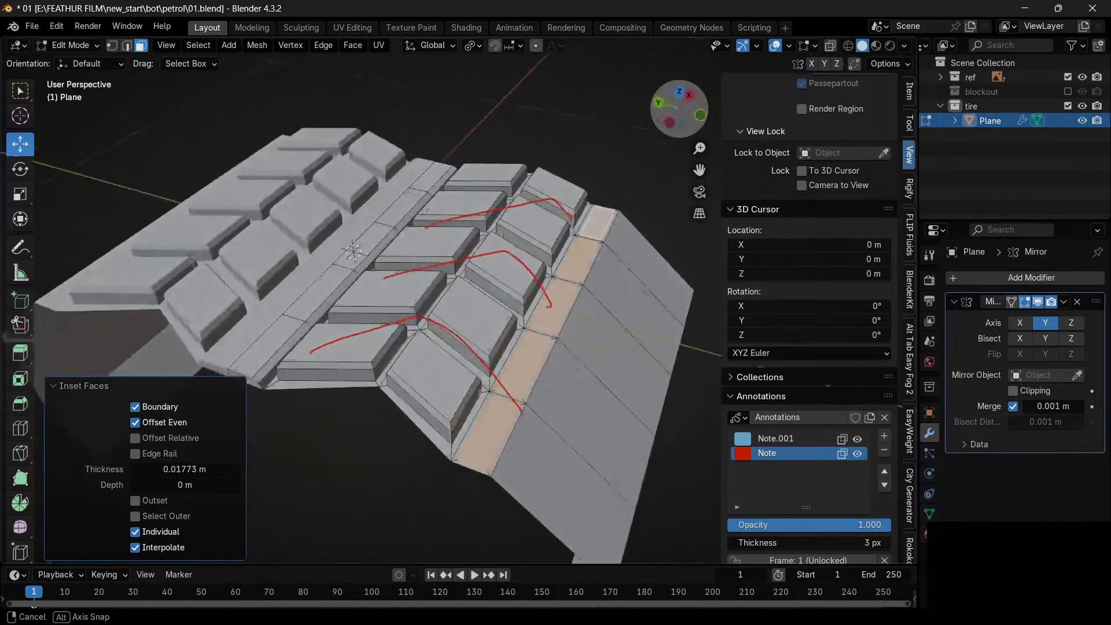
pyautogui.press('e')
pyautogui.click(586, 426)
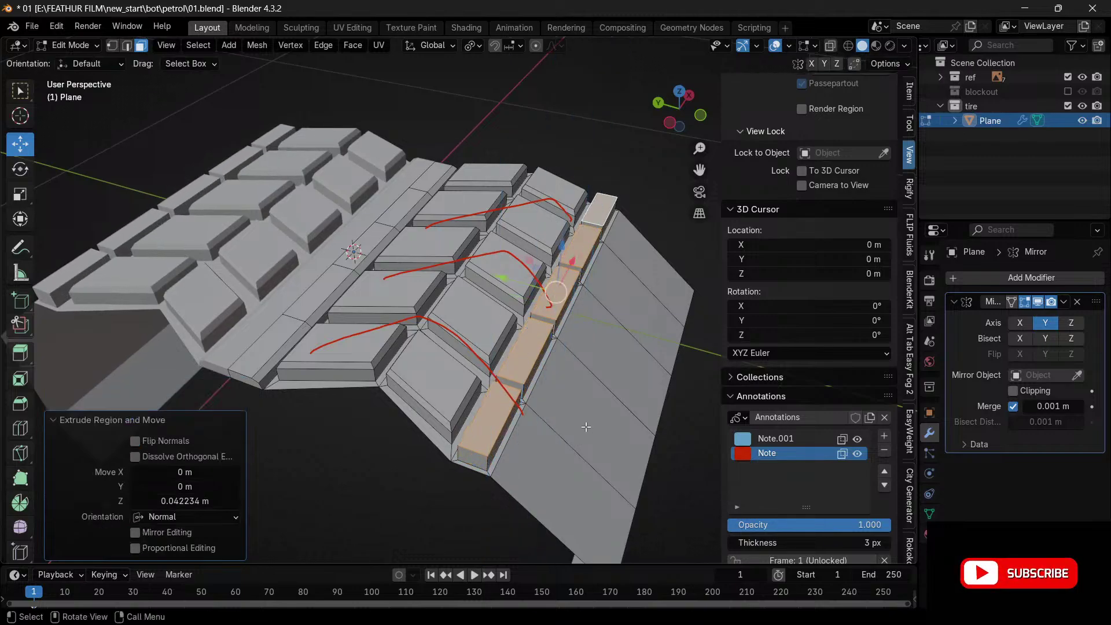
pyautogui.moveTo(680, 110); pyautogui.dragTo(713, 98)
pyautogui.keyDown('ctrl'); pyautogui.click(518, 275); pyautogui.keyUp('ctrl')
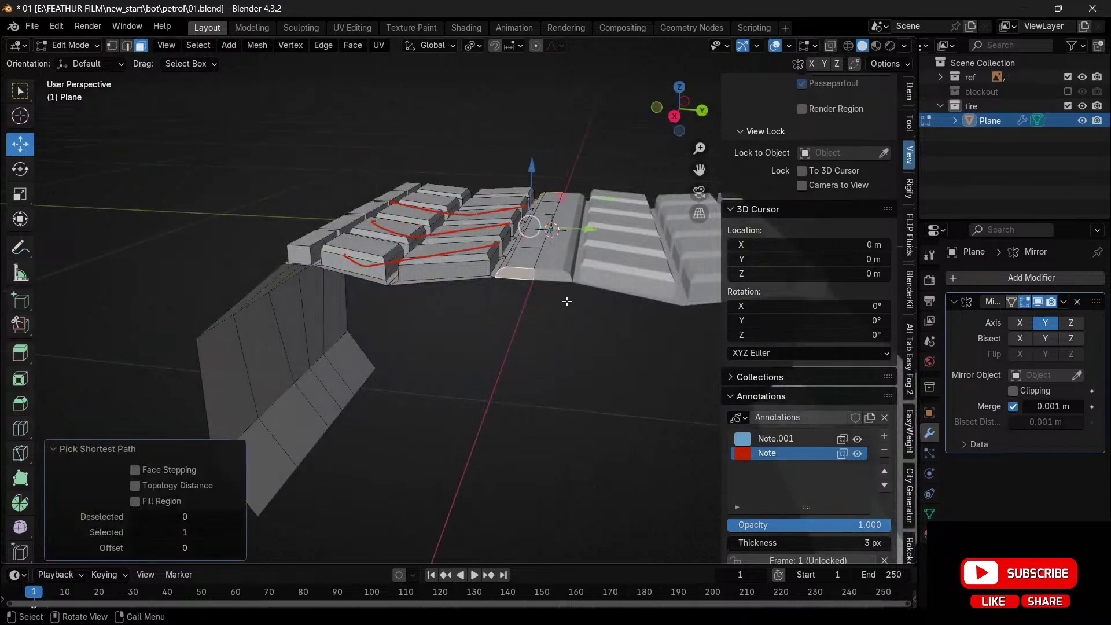
pyautogui.press('x')
pyautogui.click(568, 301)
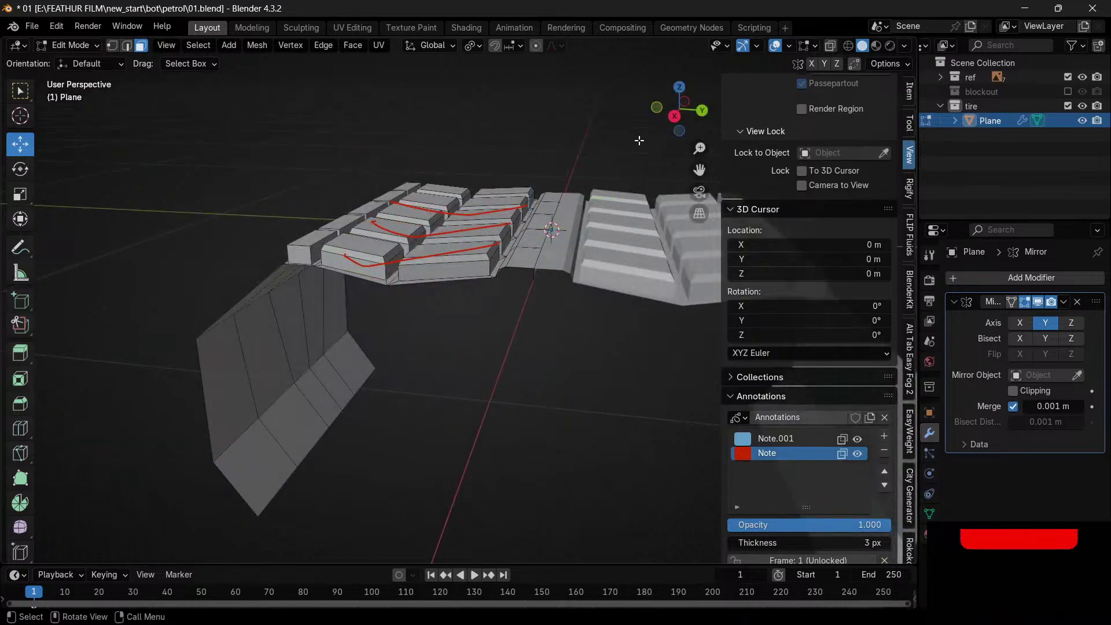
pyautogui.moveTo(680, 110); pyautogui.dragTo(691, 74)
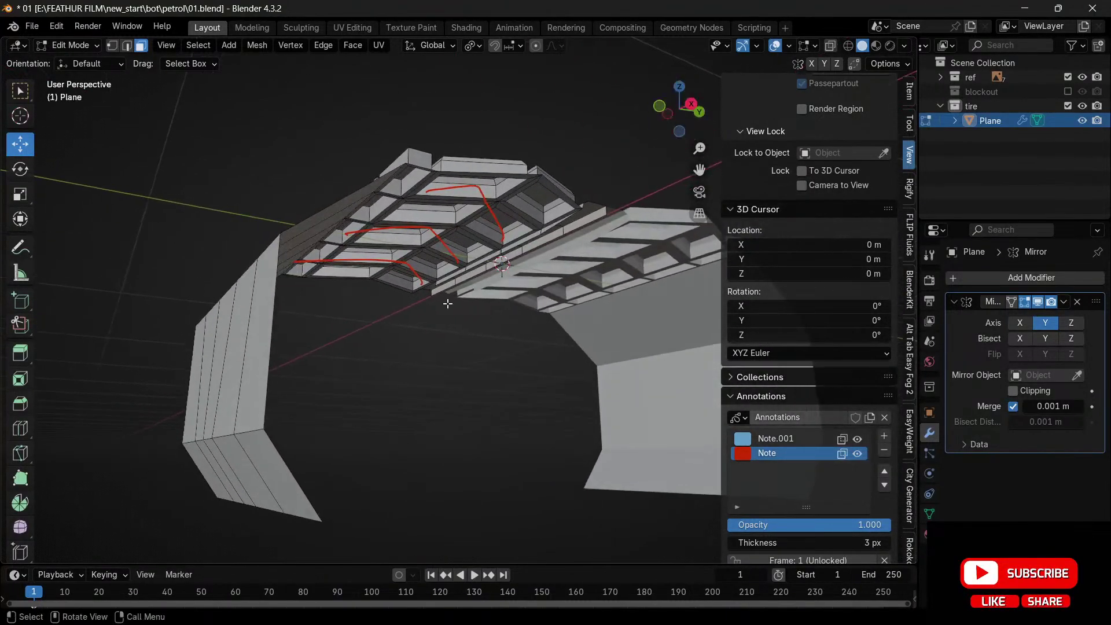
pyautogui.keyDown('ctrl'); pyautogui.click(595, 217); pyautogui.keyUp('ctrl')
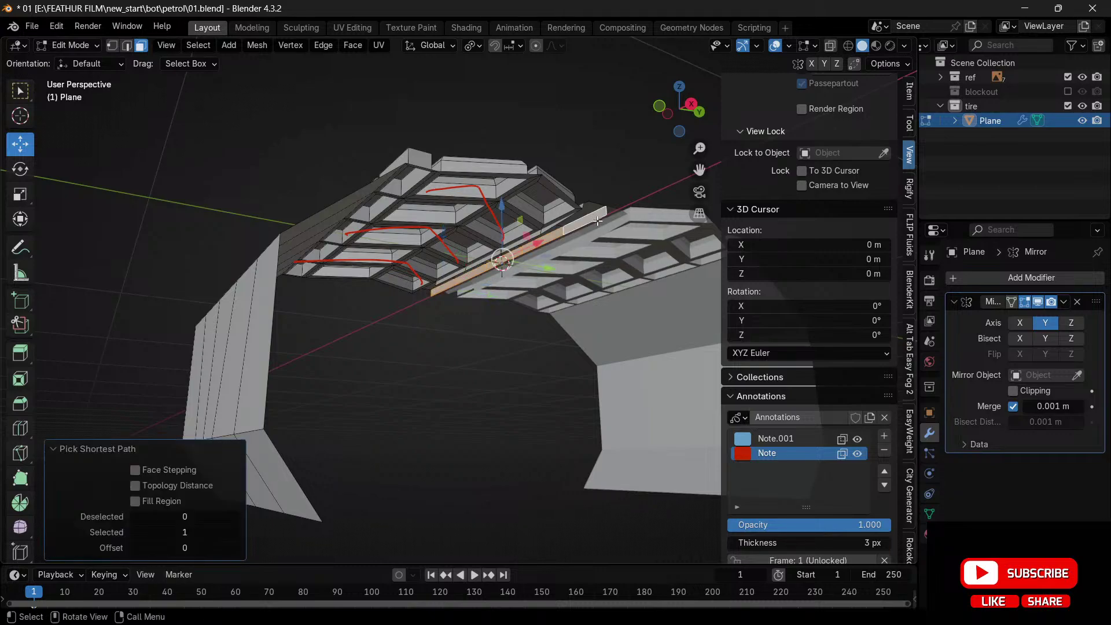
pyautogui.press('x')
pyautogui.click(598, 222)
pyautogui.moveTo(679, 113); pyautogui.dragTo(673, 139)
pyautogui.hotkey('ctrl', 'z')
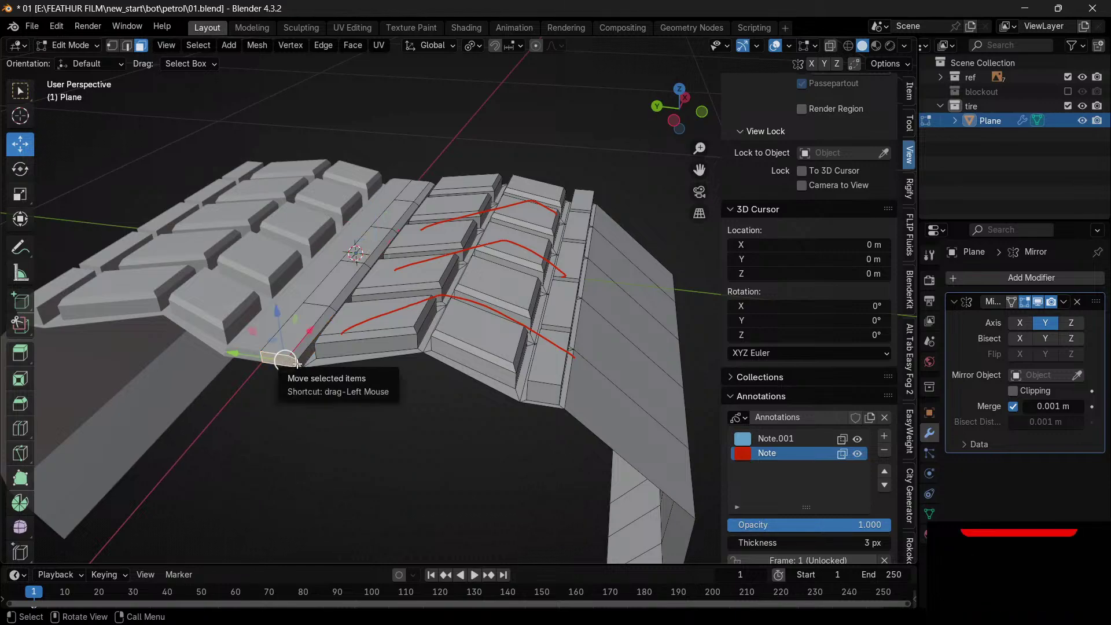
pyautogui.press('z')
# - Delete the small end faces at both ends of the raised center strip
pyautogui.press('x')
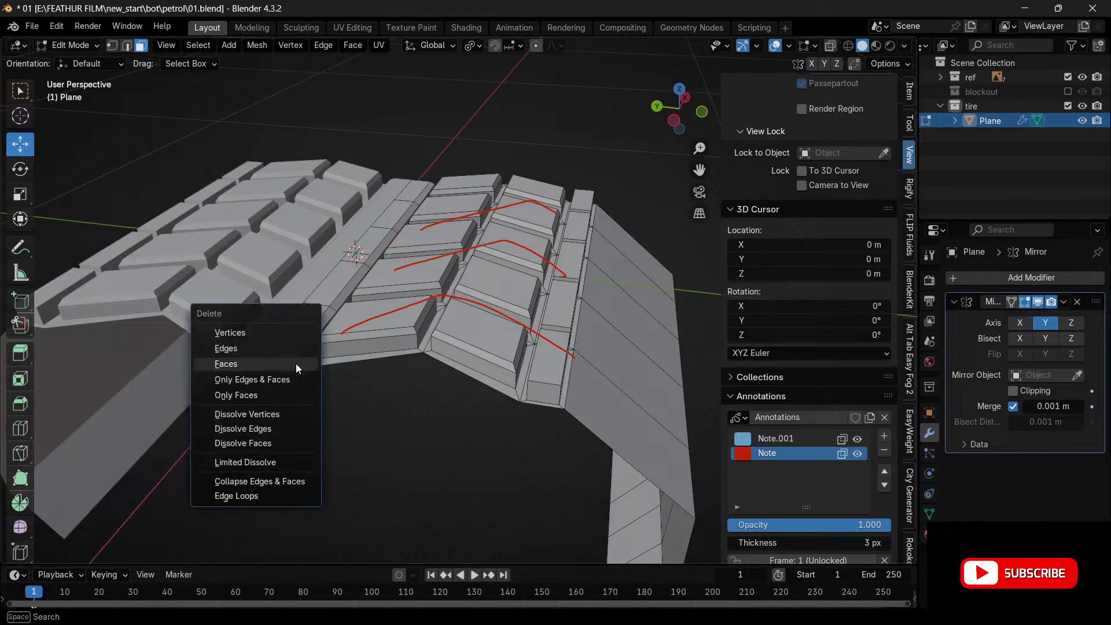
pyautogui.click(297, 365)
pyautogui.moveTo(678, 111); pyautogui.dragTo(457, 112)
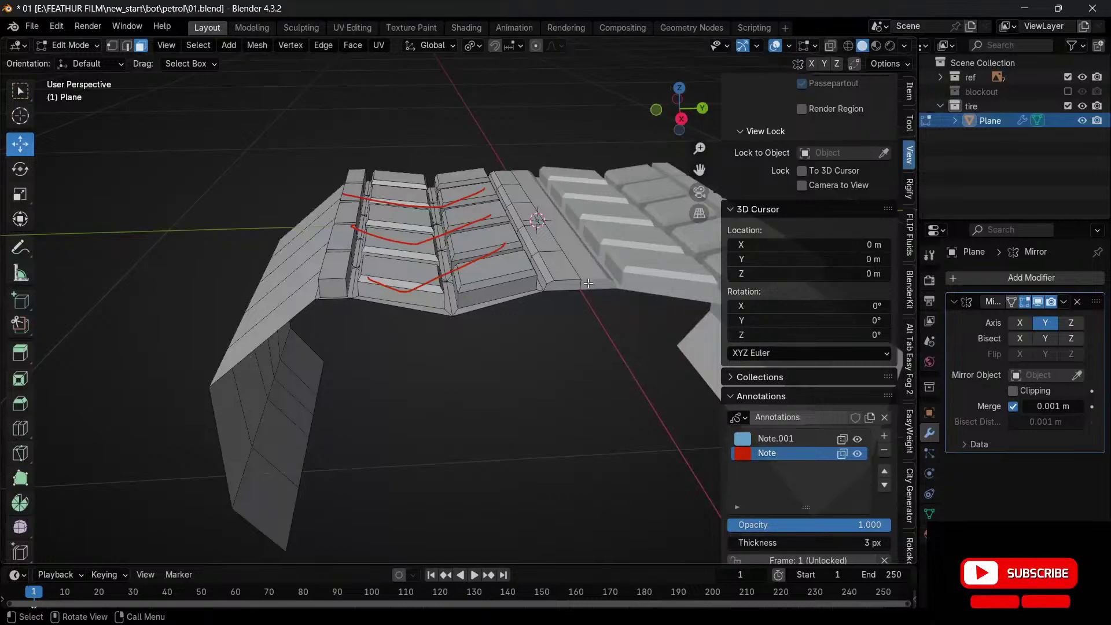
pyautogui.click(569, 283)
pyautogui.press('x')
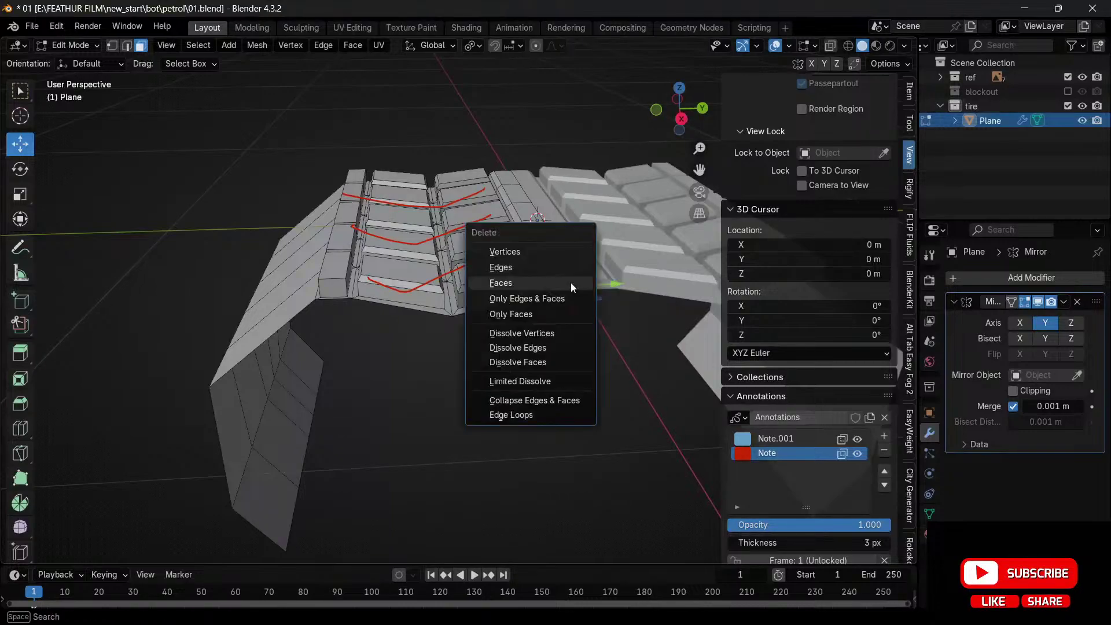
pyautogui.click(571, 282)
# - Select the row of inner wall faces along the center strip's mirror seam and delete them
pyautogui.moveTo(671, 113); pyautogui.dragTo(654, 144)
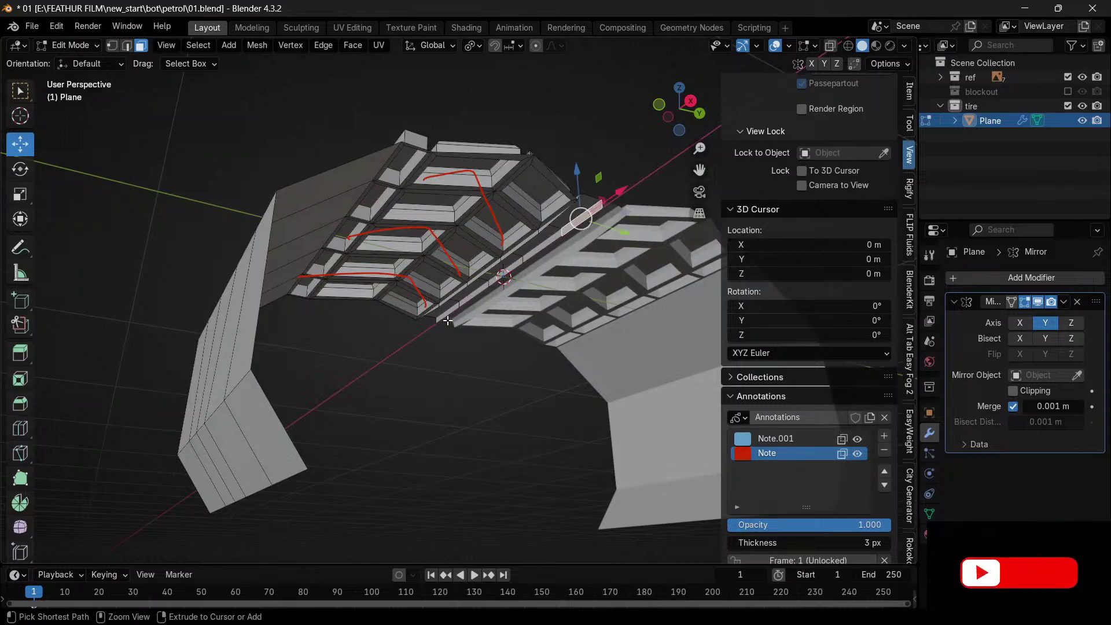
pyautogui.keyDown('ctrl'); pyautogui.click(525, 278); pyautogui.keyUp('ctrl')
pyautogui.press('x')
pyautogui.click(454, 328)
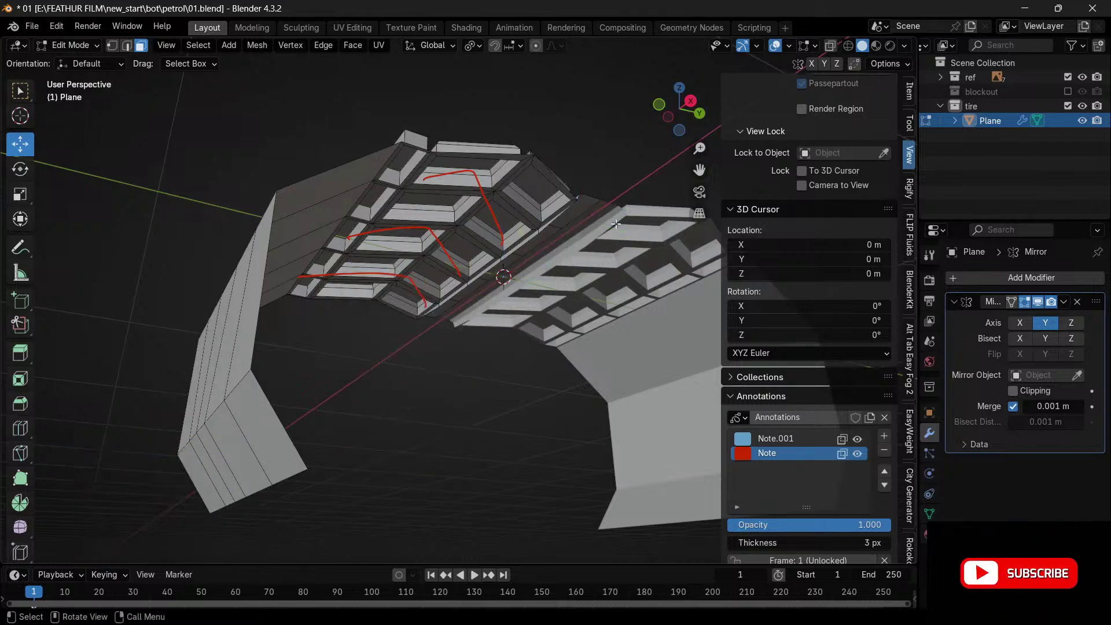
# - Select the edge row where the sloped shoulder meets the sidewall and bevel it about 0.027 m with 2 segments
pyautogui.moveTo(675, 109); pyautogui.dragTo(573, 136)
pyautogui.moveTo(417, 353); pyautogui.dragTo(416, 321)
pyautogui.click(417, 354)
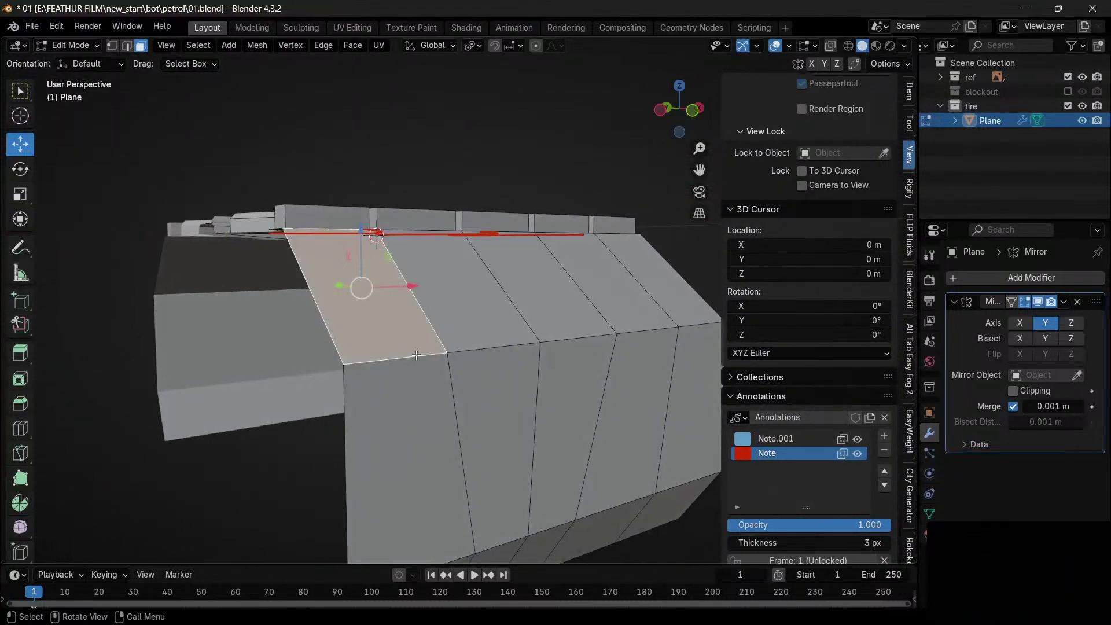
pyautogui.press('2')
pyautogui.click(415, 356)
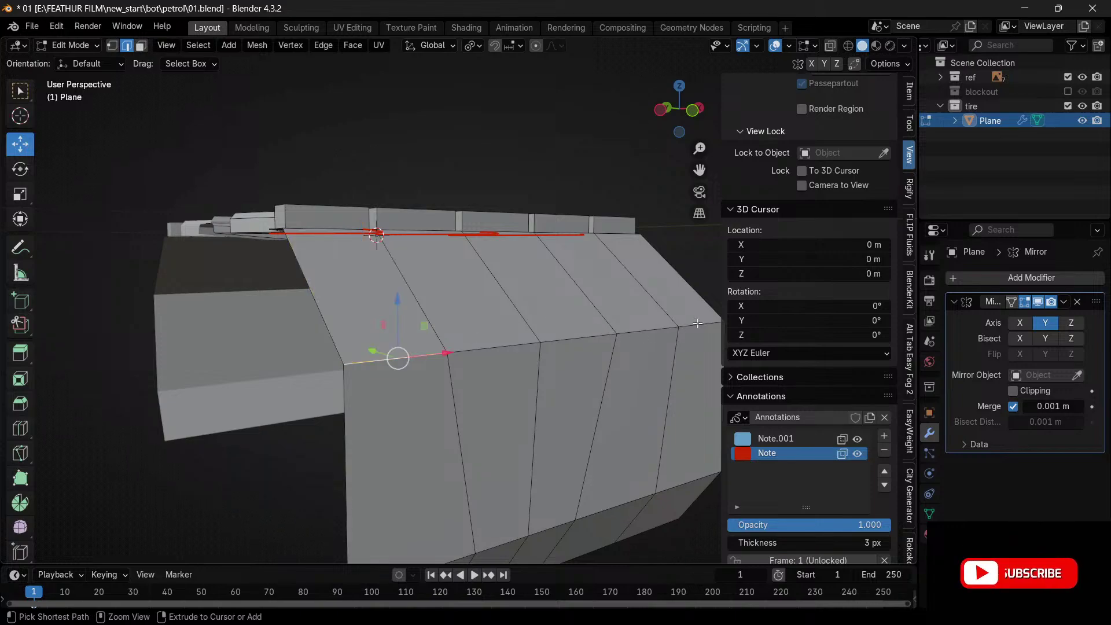
pyautogui.keyDown('ctrl'); pyautogui.click(668, 340); pyautogui.keyUp('ctrl')
pyautogui.hotkey('ctrl', 'b')
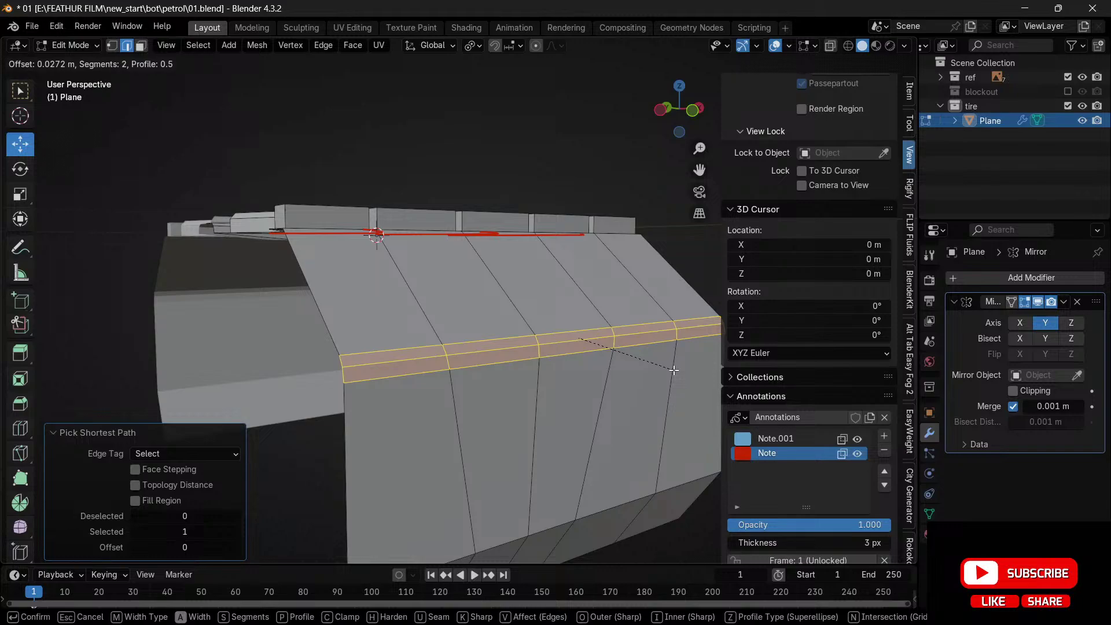
pyautogui.click(673, 370)
# - Select the edge row along the sidewall's lower bend and bevel it about 0.035 m with 2 segments
pyautogui.keyDown('shift'); pyautogui.moveTo(700, 170); pyautogui.dragTo(663, 39, button='middle'); pyautogui.keyUp('shift')
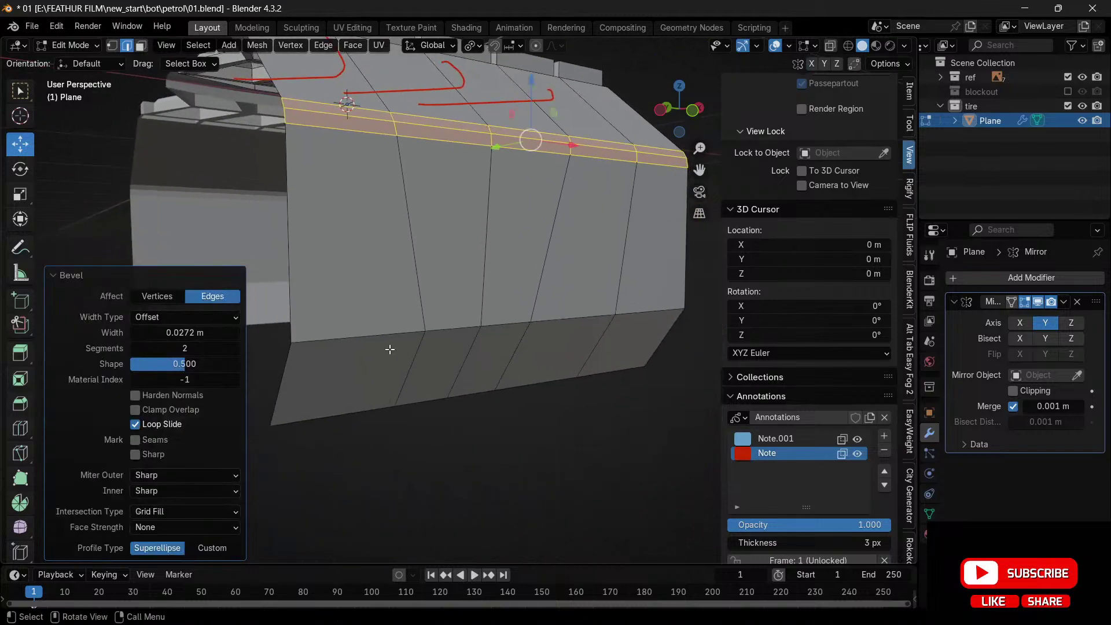
pyautogui.click(375, 332)
pyautogui.keyDown('ctrl'); pyautogui.click(655, 313); pyautogui.keyUp('ctrl')
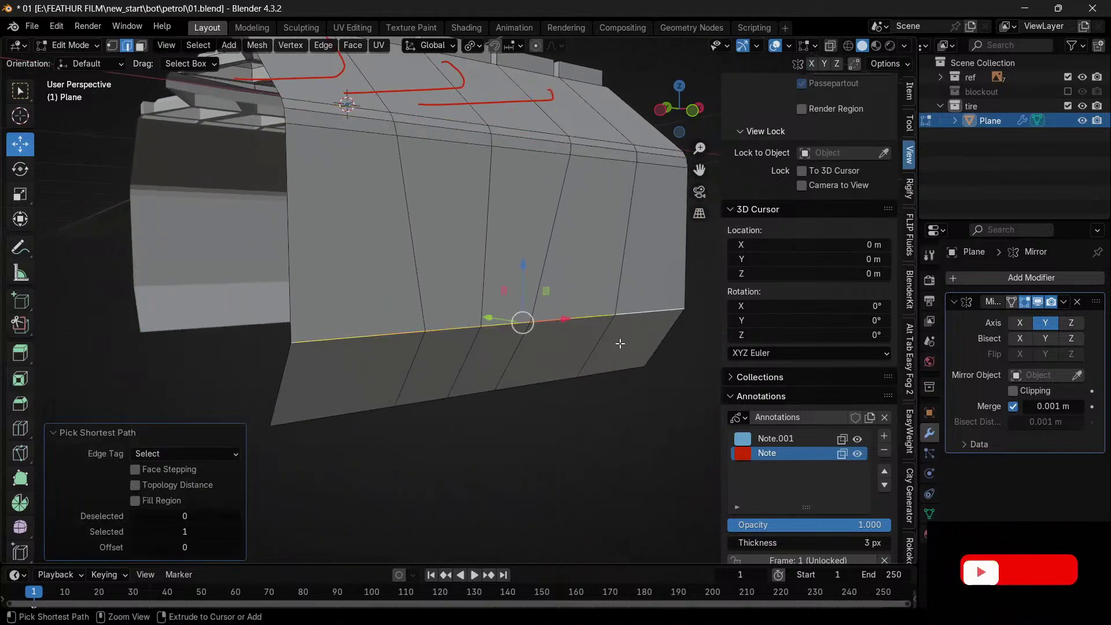
pyautogui.hotkey('ctrl', 'b')
pyautogui.click(627, 369)
# - Add an Array modifier to the tire segment and set its relative offset X factor to 0.9 in top view
pyautogui.scroll(-5, 565, 335)
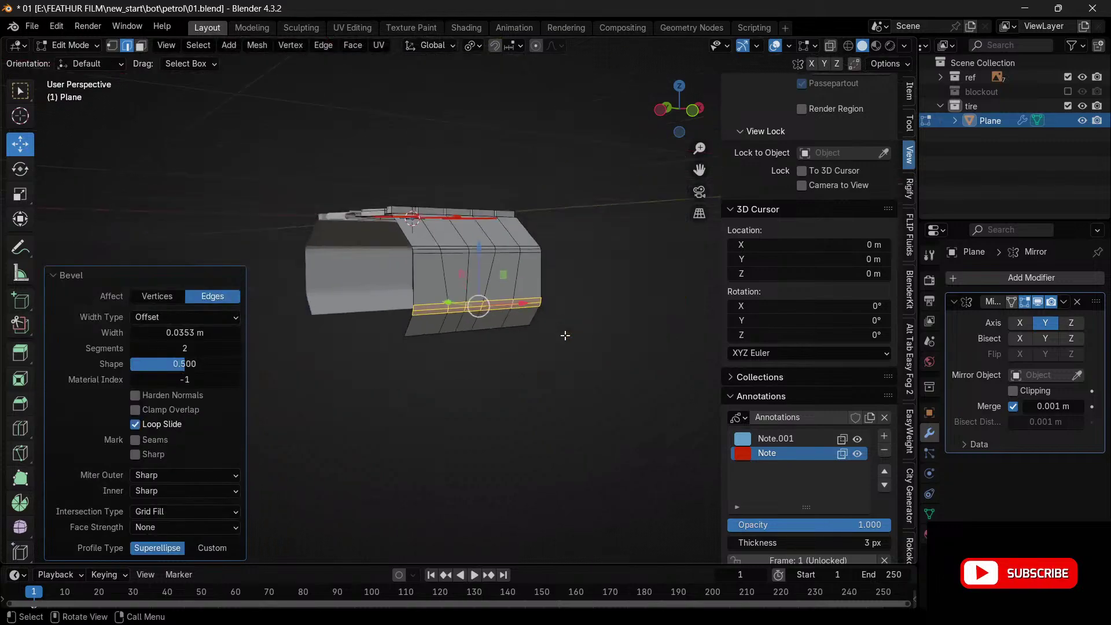
pyautogui.click(693, 112)
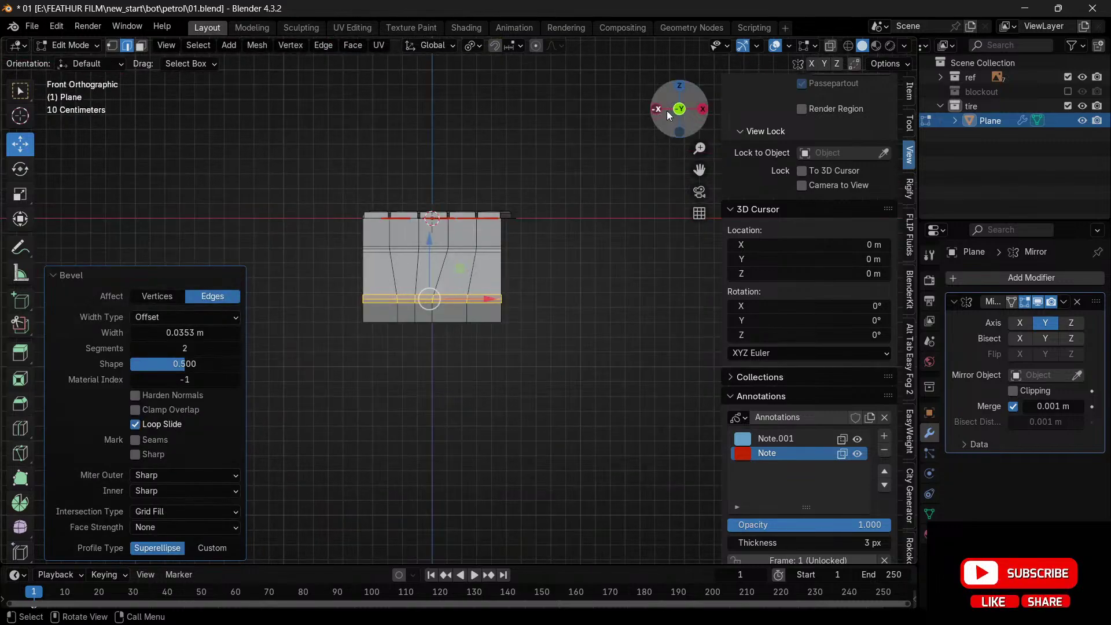
pyautogui.click(680, 86)
pyautogui.click(586, 320)
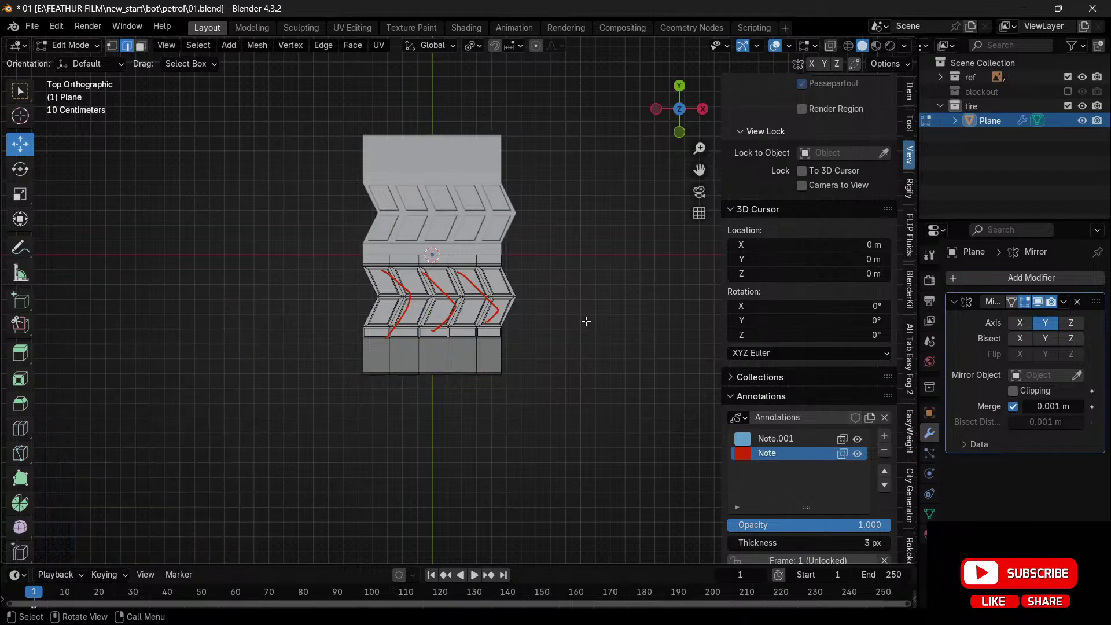
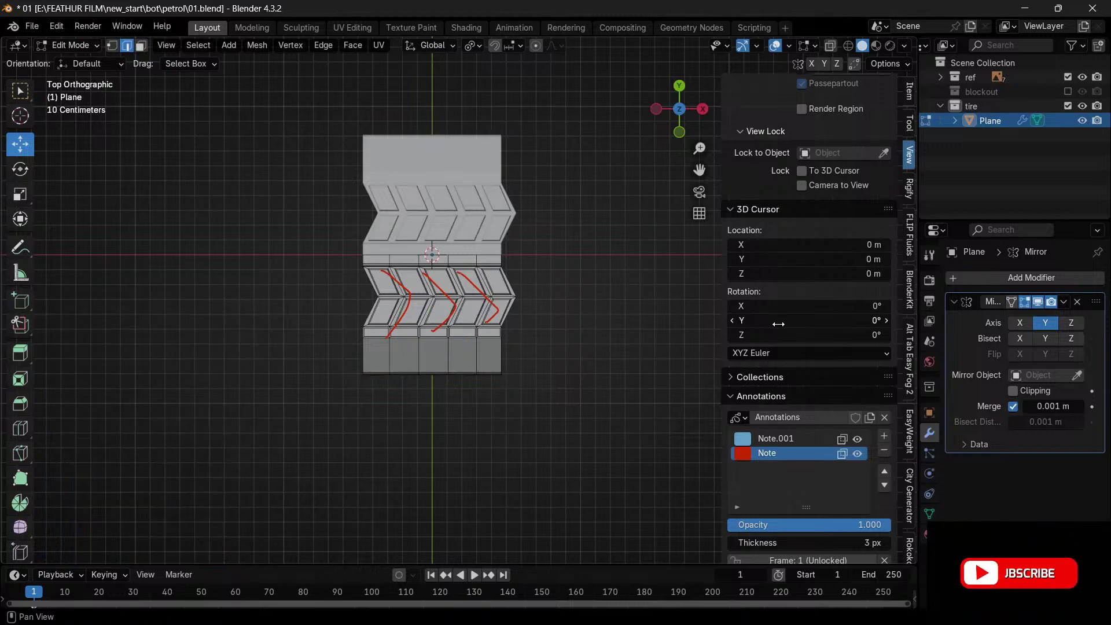
pyautogui.click(955, 302)
pyautogui.click(957, 279)
pyautogui.moveTo(970, 284)
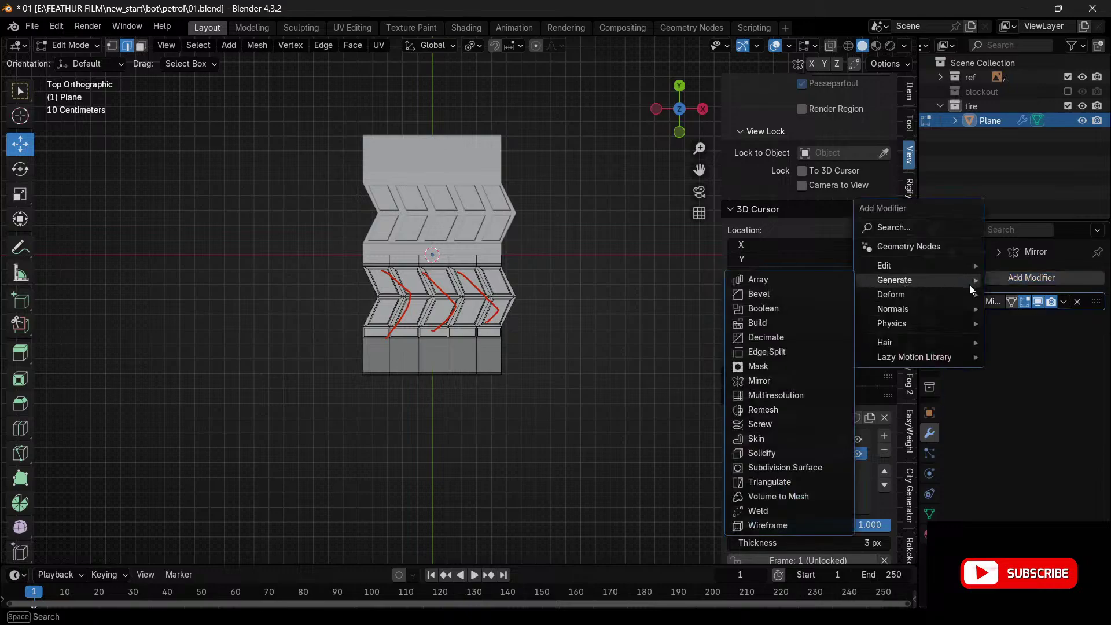
pyautogui.click(843, 280)
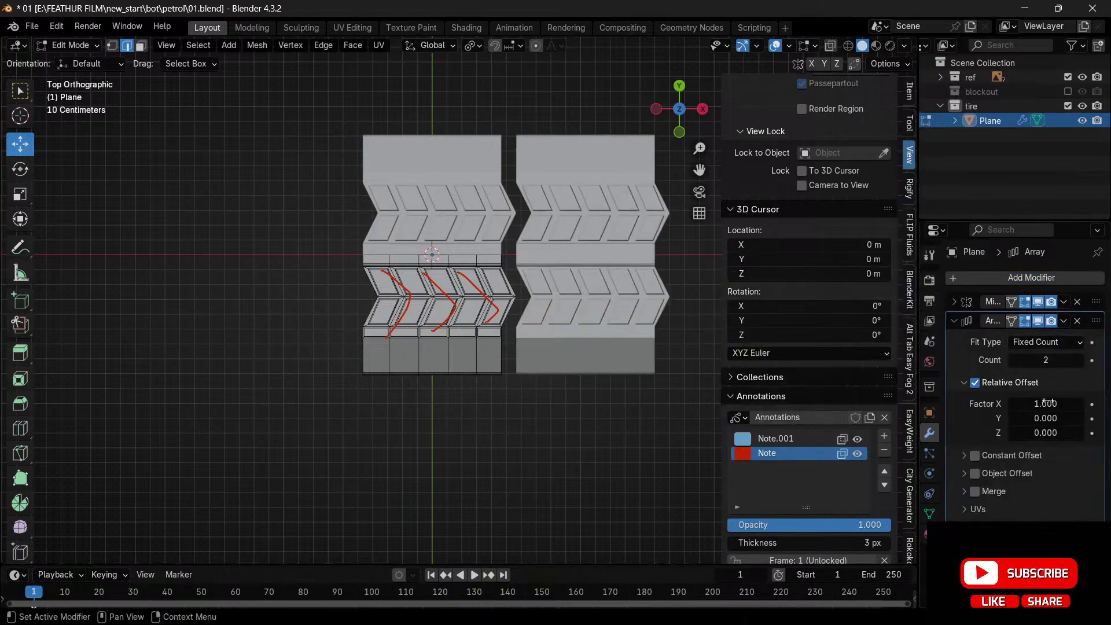
pyautogui.click(1013, 403)
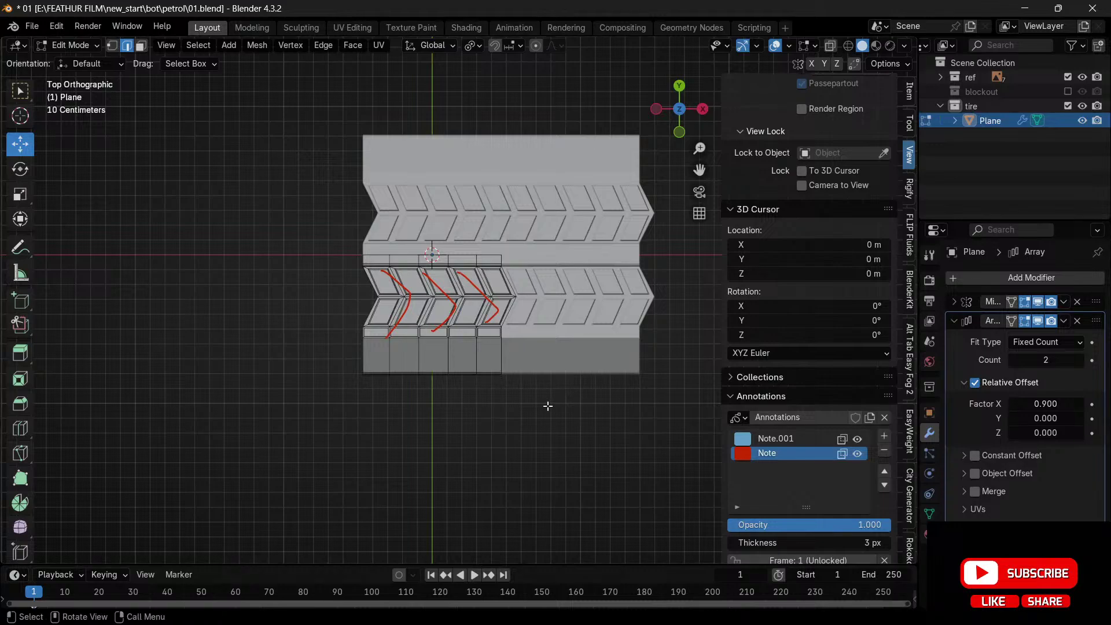
# - Show the array seam close up in see-through wireframe and try relative offset X factors of 0.91 and 0.905
pyautogui.scroll(8, 658, 283)
pyautogui.moveTo(699, 170); pyautogui.dragTo(677, 222)
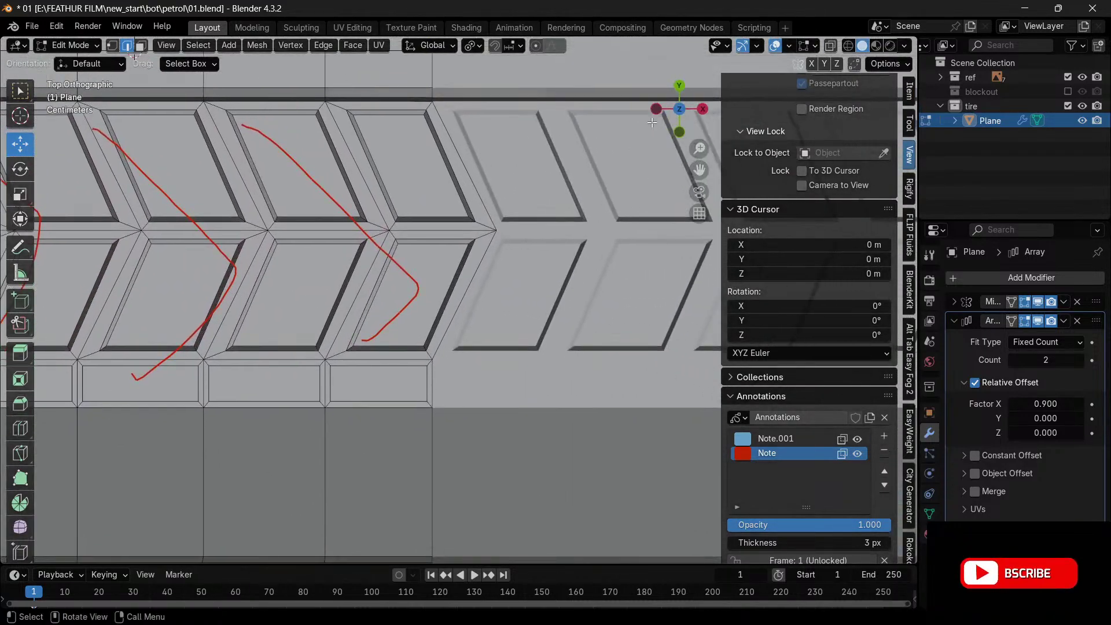
pyautogui.click(829, 47)
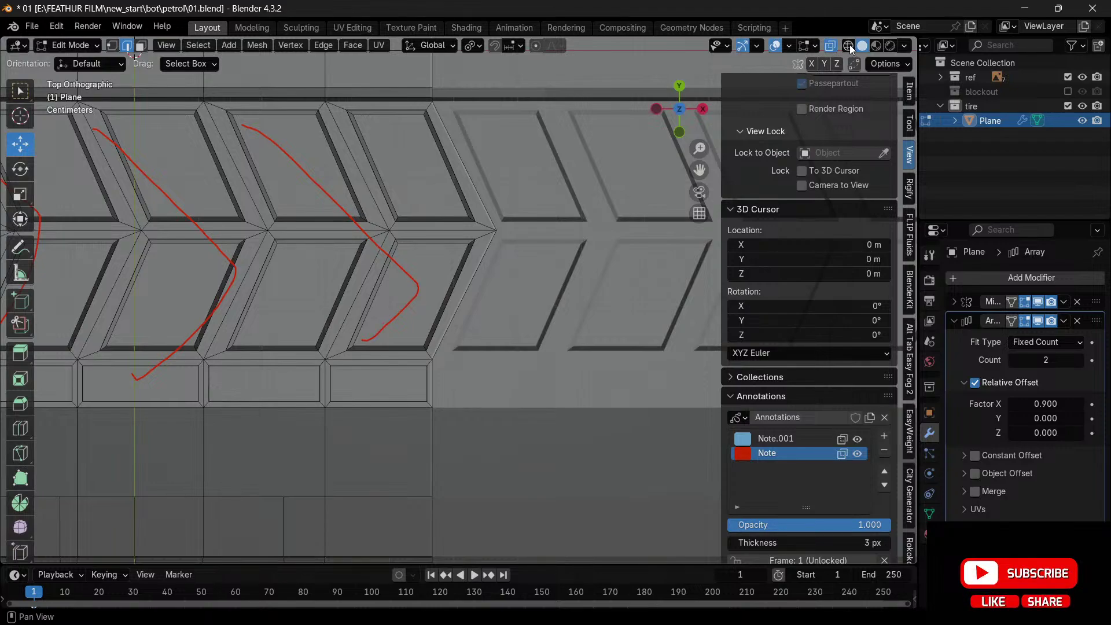
pyautogui.click(848, 45)
pyautogui.scroll(6, 486, 407)
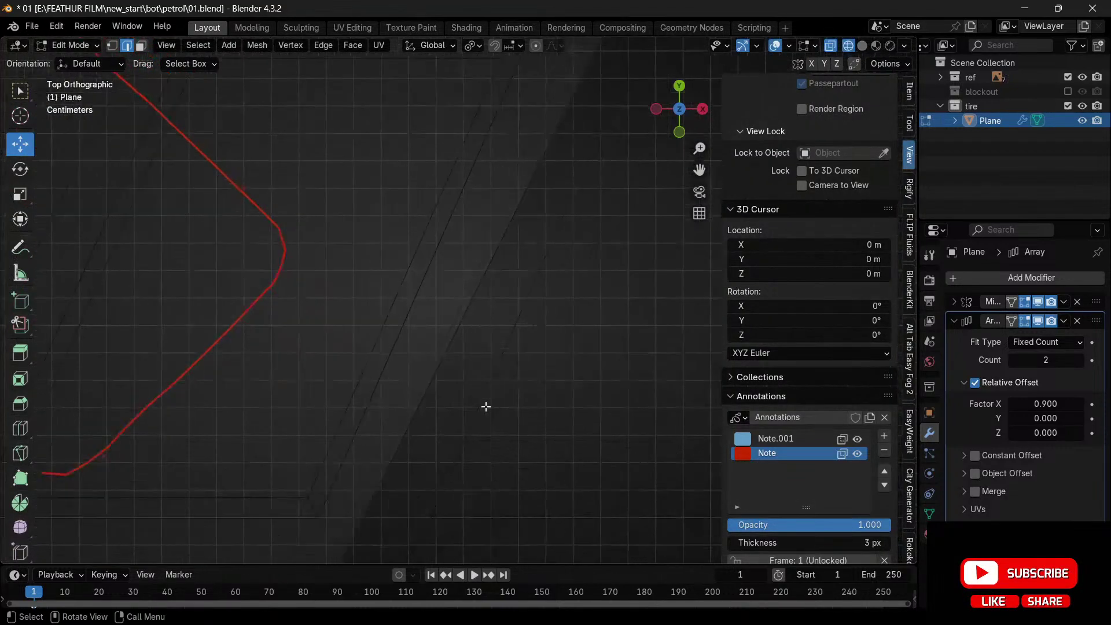
pyautogui.scroll(2, 486, 407)
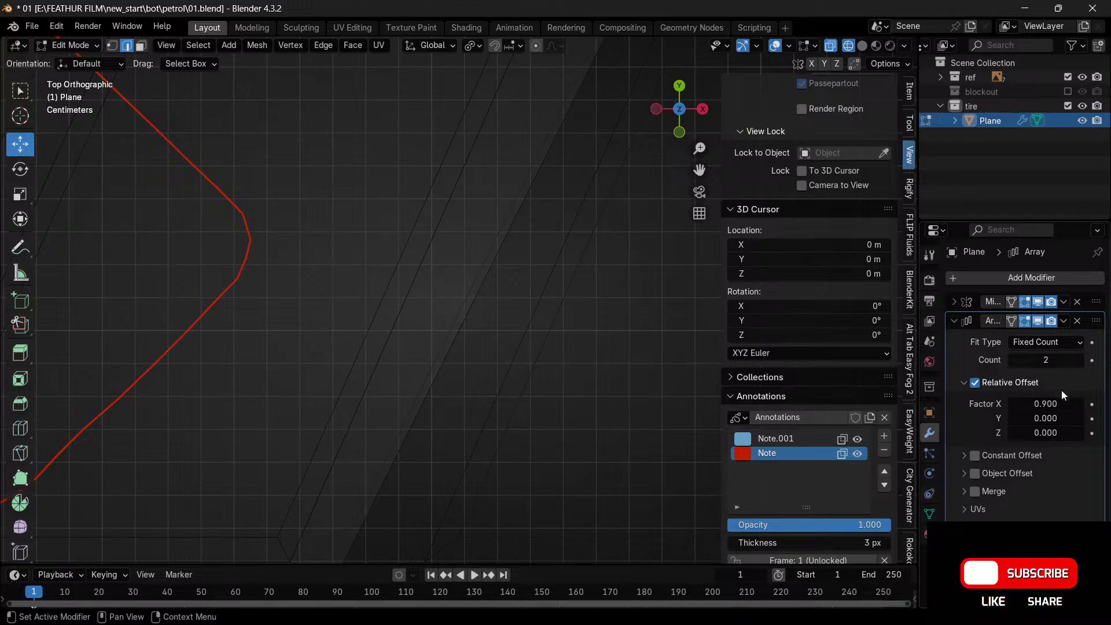
pyautogui.click(1046, 404)
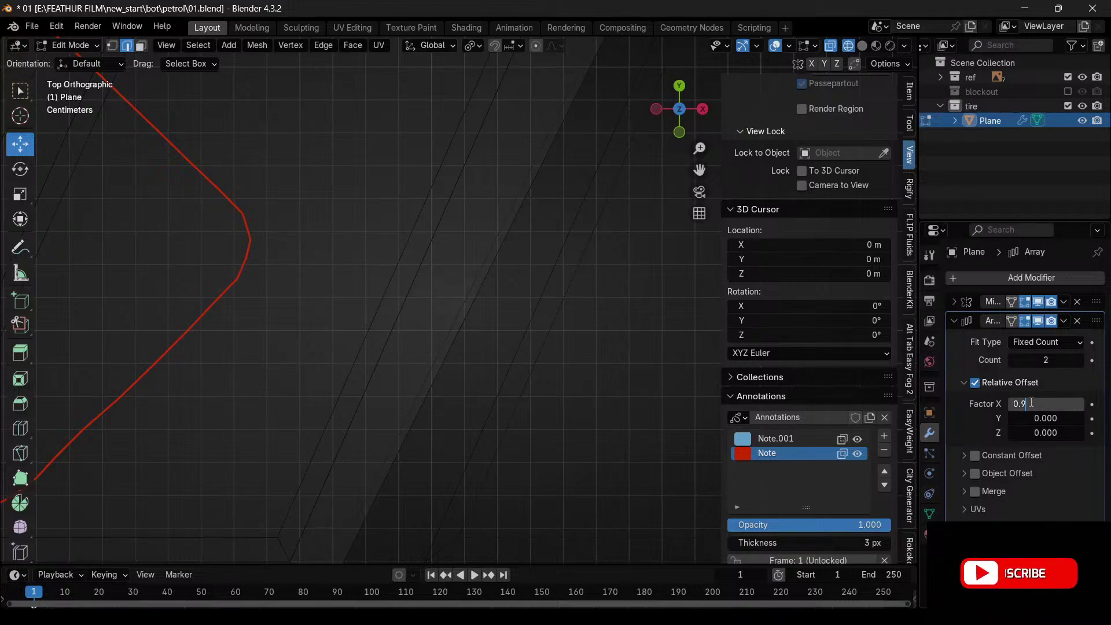
pyautogui.write('1')
pyautogui.press('Return')
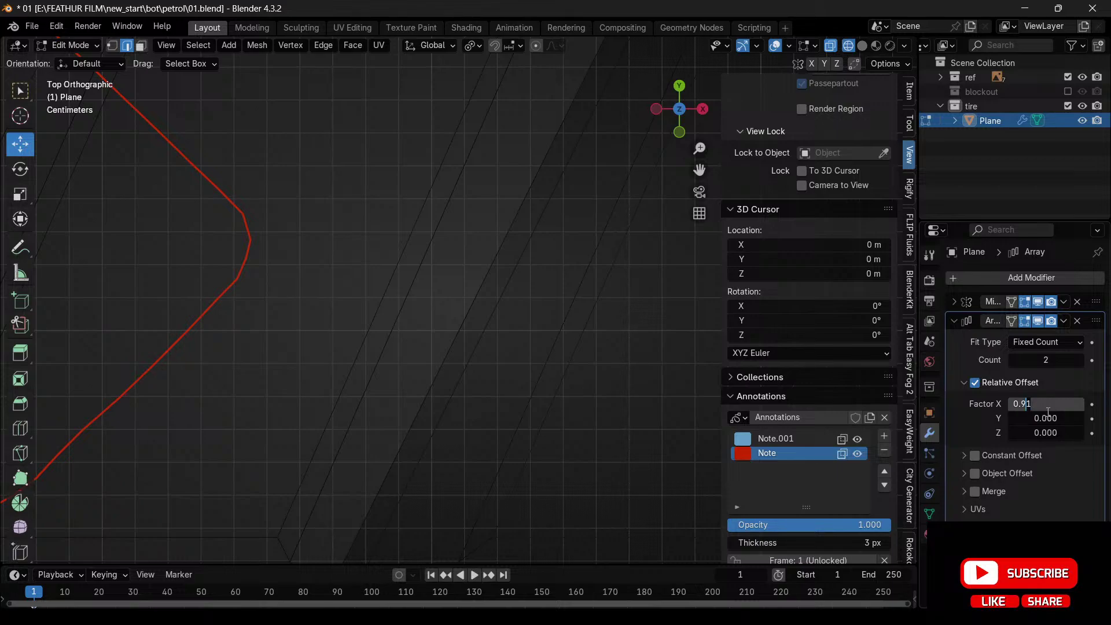
pyautogui.write('5')
pyautogui.press('Return')
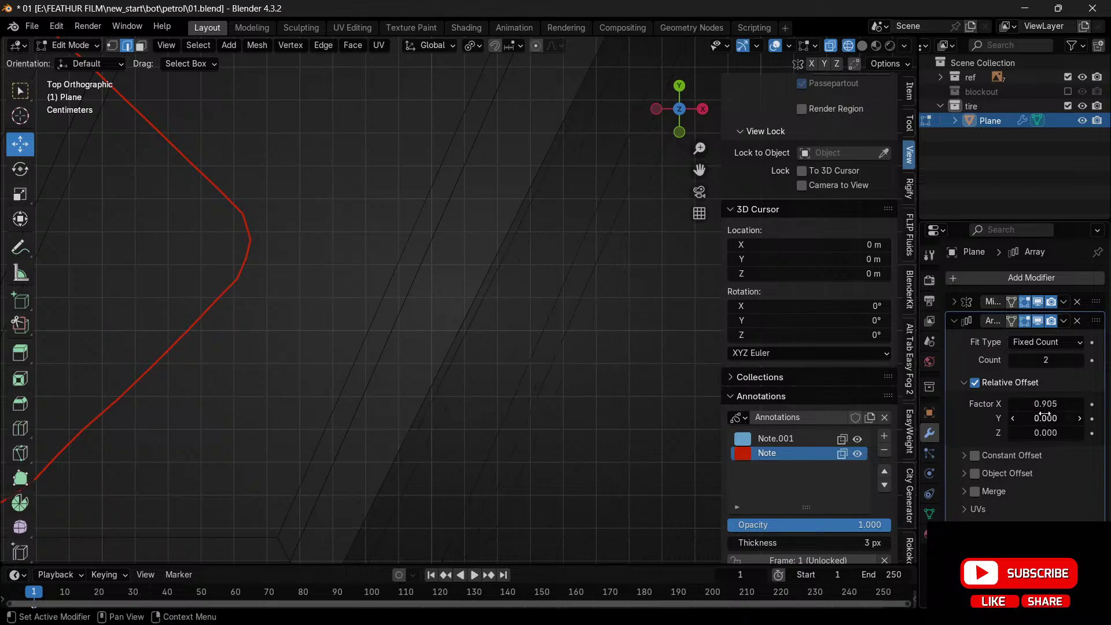
# - Try finer array offset X factors of 0.903 and 0.902 to close the gap between the two segments
pyautogui.doubleClick(1054, 404)
pyautogui.moveTo(1050, 404); pyautogui.dragTo(1027, 405)
pyautogui.click(1032, 405)
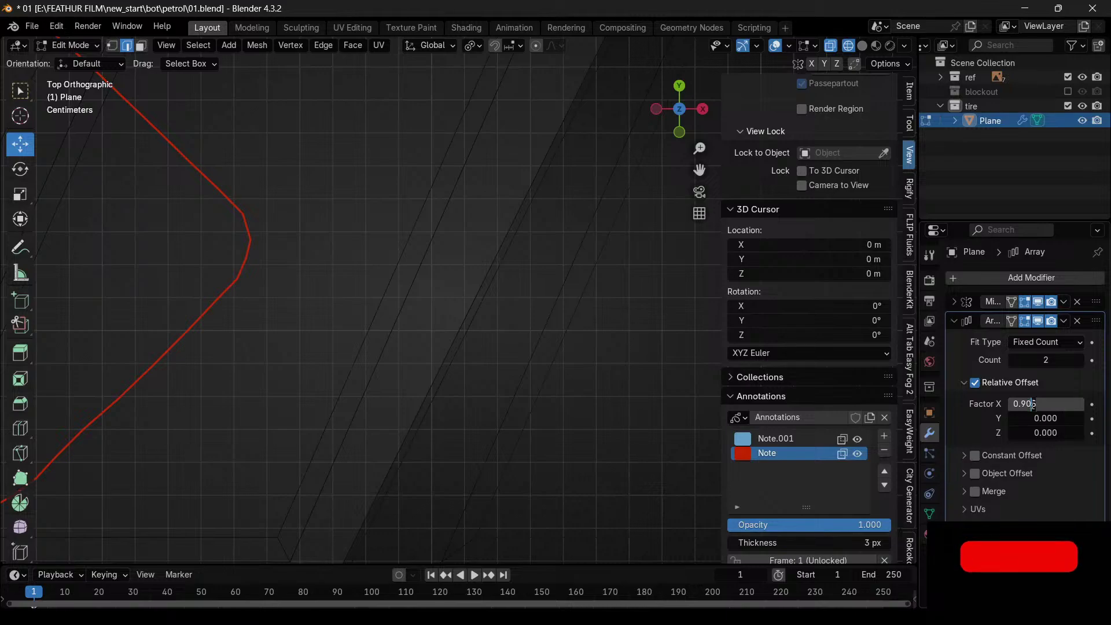
pyautogui.press('Delete')
pyautogui.write('3')
pyautogui.press('Return')
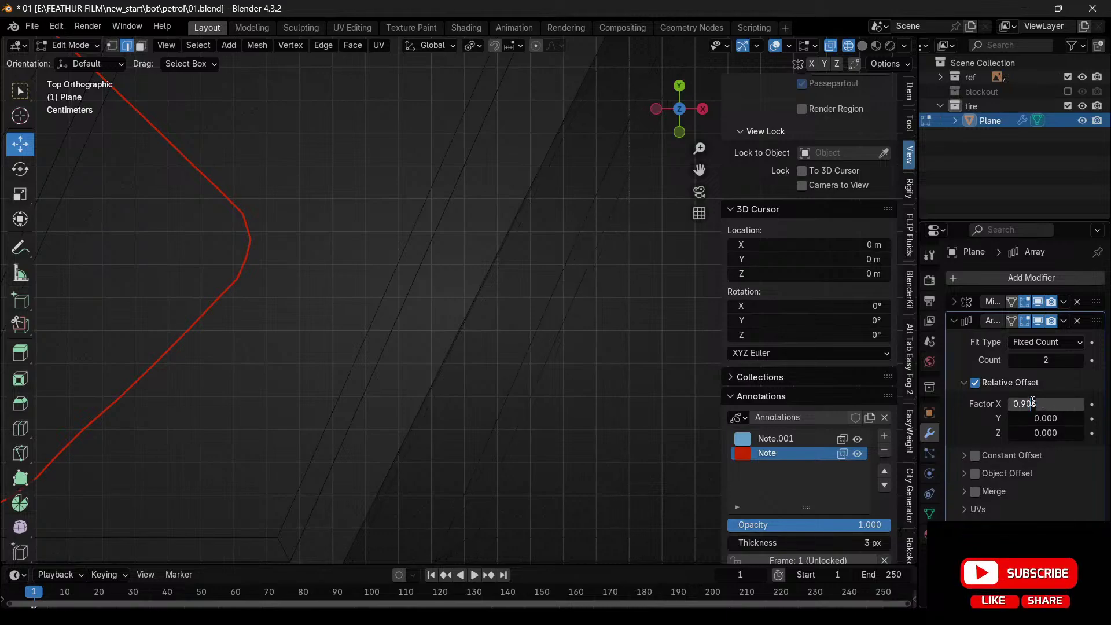
pyautogui.press('Delete')
pyautogui.write('2')
pyautogui.press('Return')
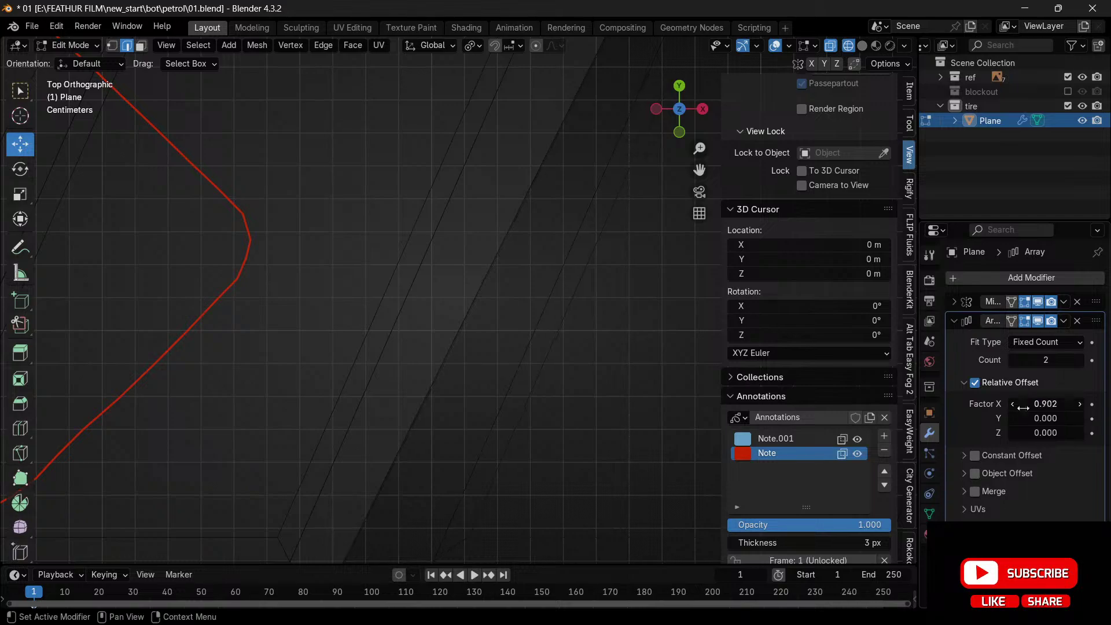
# - Set the array's relative offset X factor to 0.903, check the seam up close and return to solid shading
pyautogui.scroll(6, 474, 412)
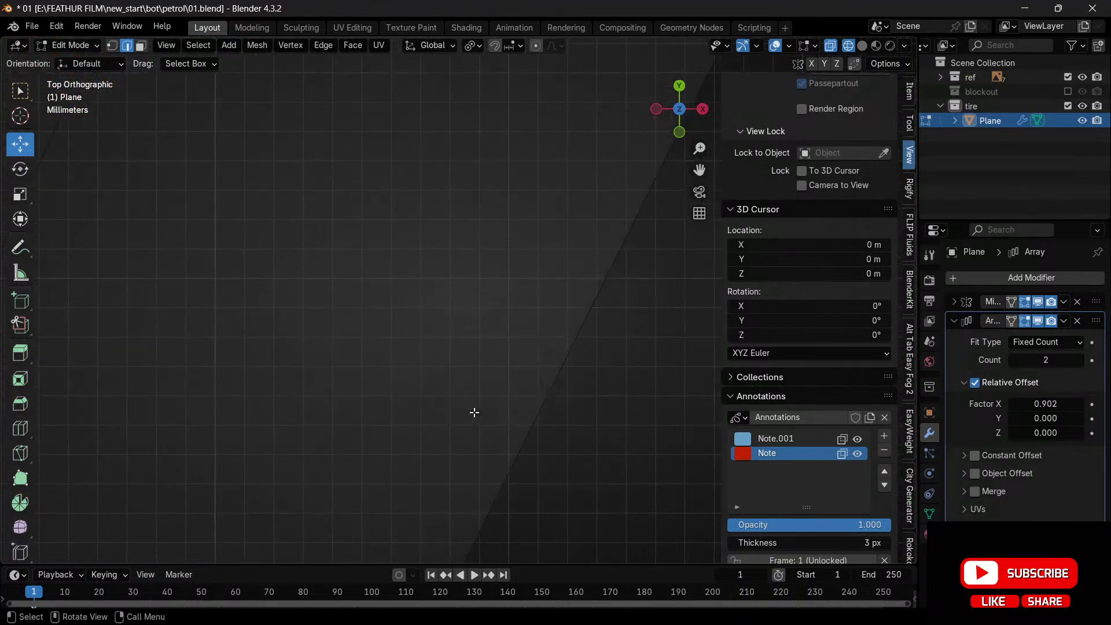
pyautogui.scroll(2, 475, 412)
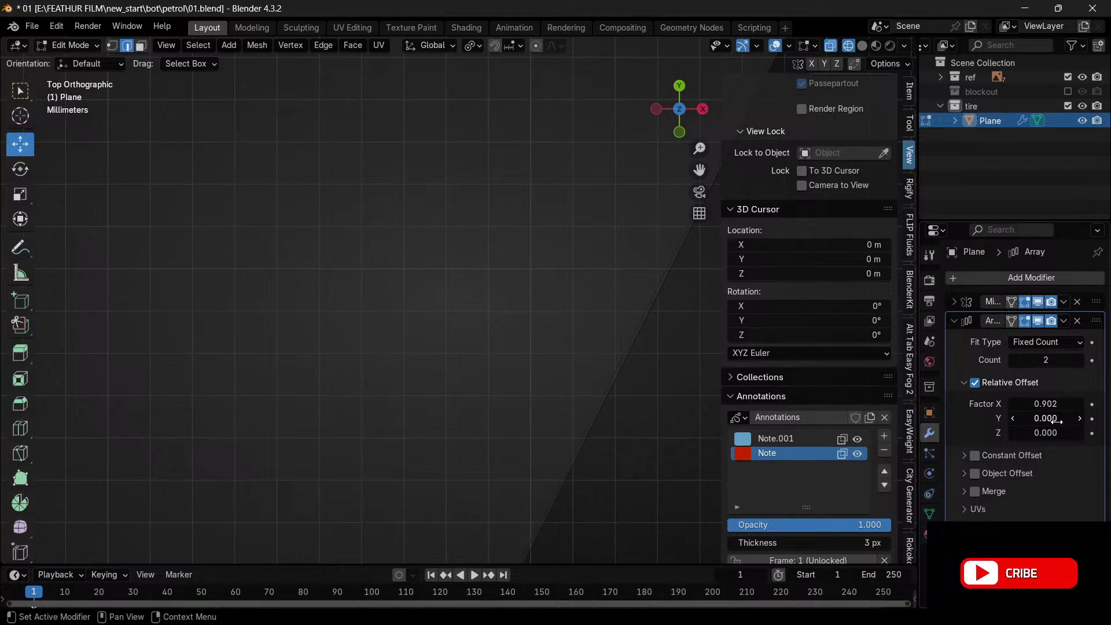
pyautogui.doubleClick(1055, 403)
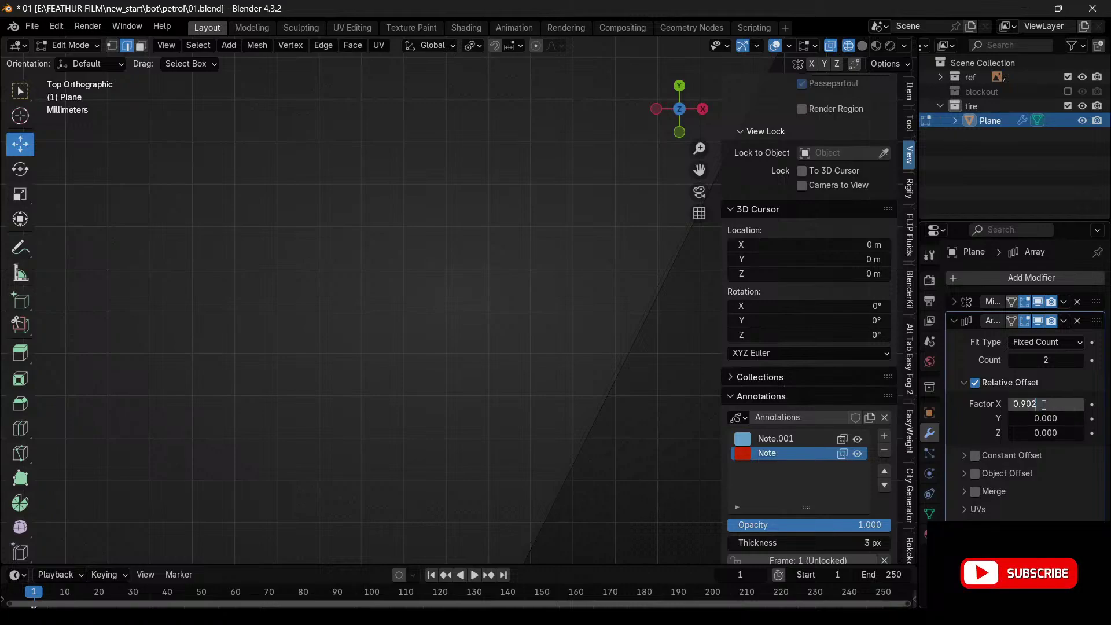
pyautogui.press('Return')
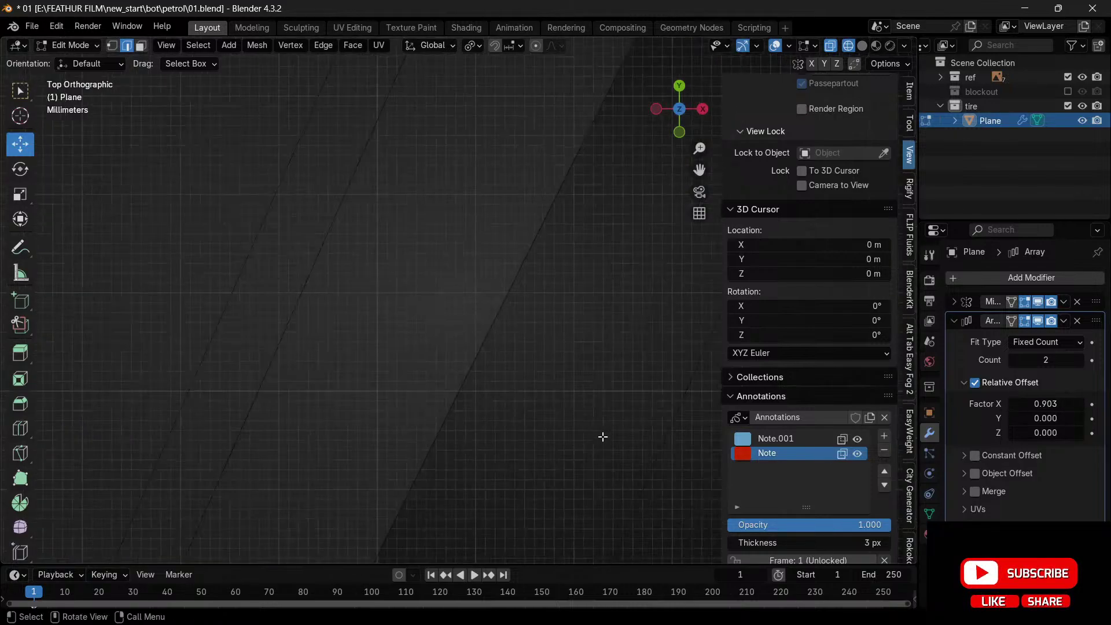
pyautogui.scroll(-10, 476, 375)
pyautogui.scroll(8, 476, 375)
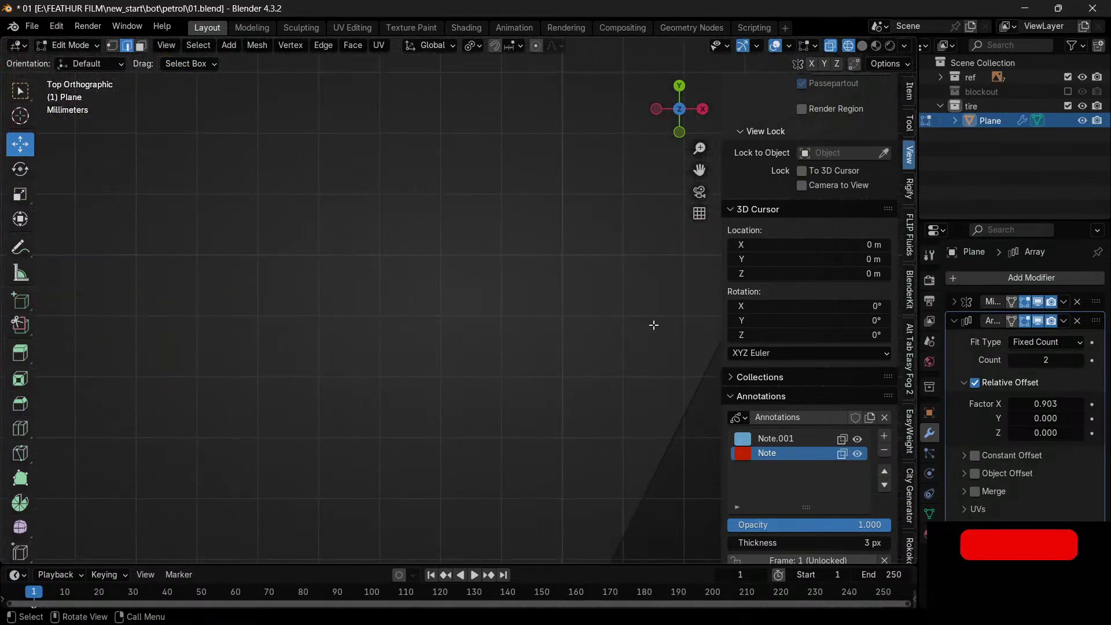
pyautogui.scroll(-8, 652, 324)
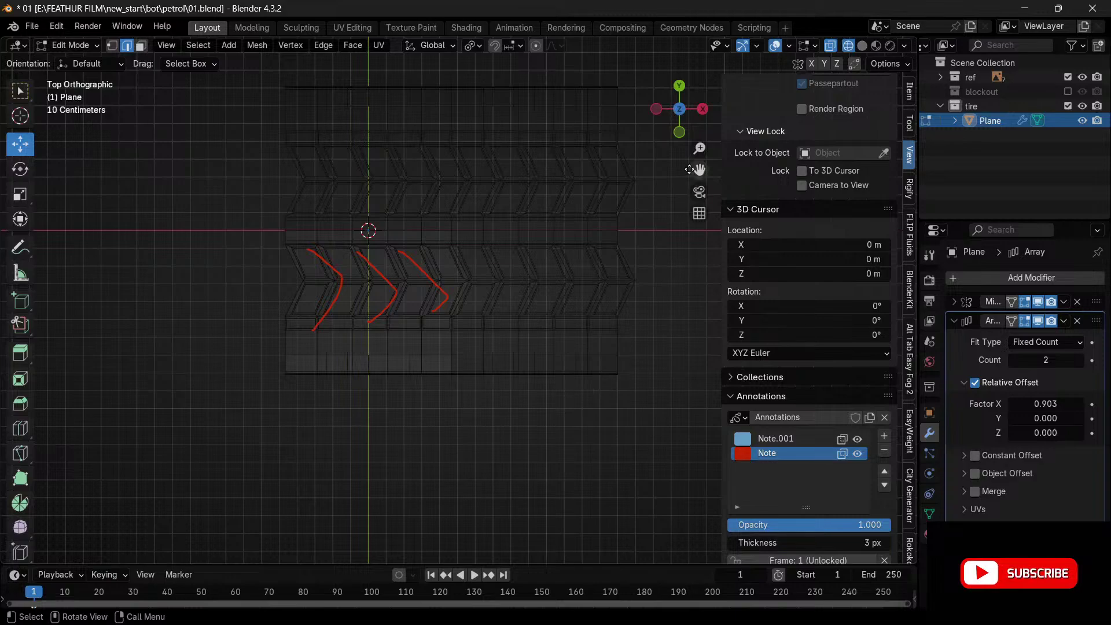
pyautogui.click(861, 46)
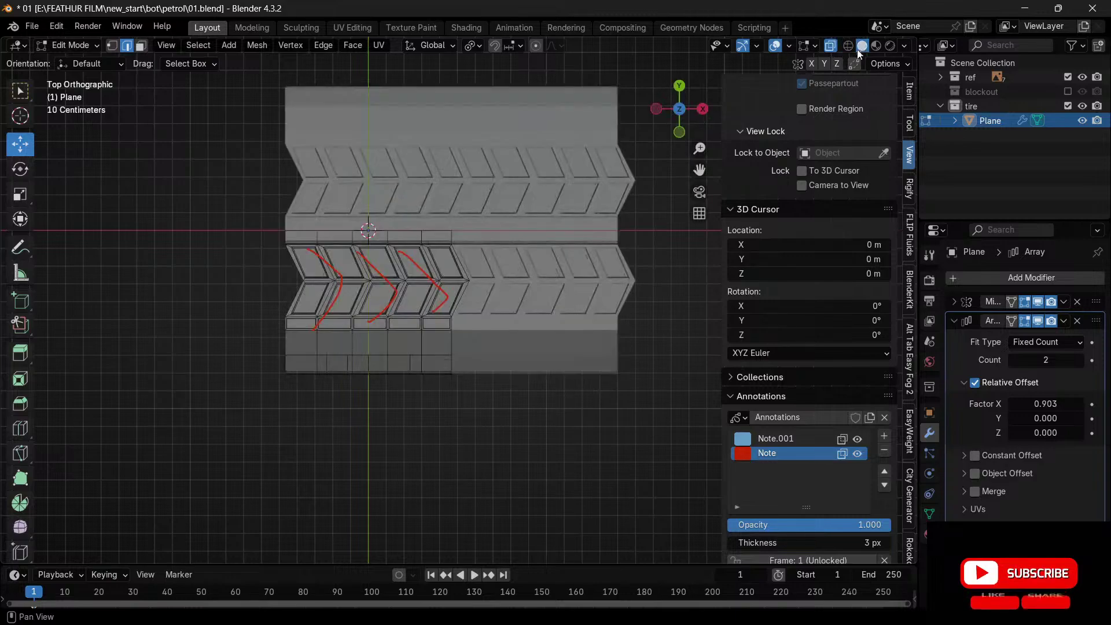
# - Switch the tire segment to Object Mode and set the Array modifier's count to 8
pyautogui.press('Tab')
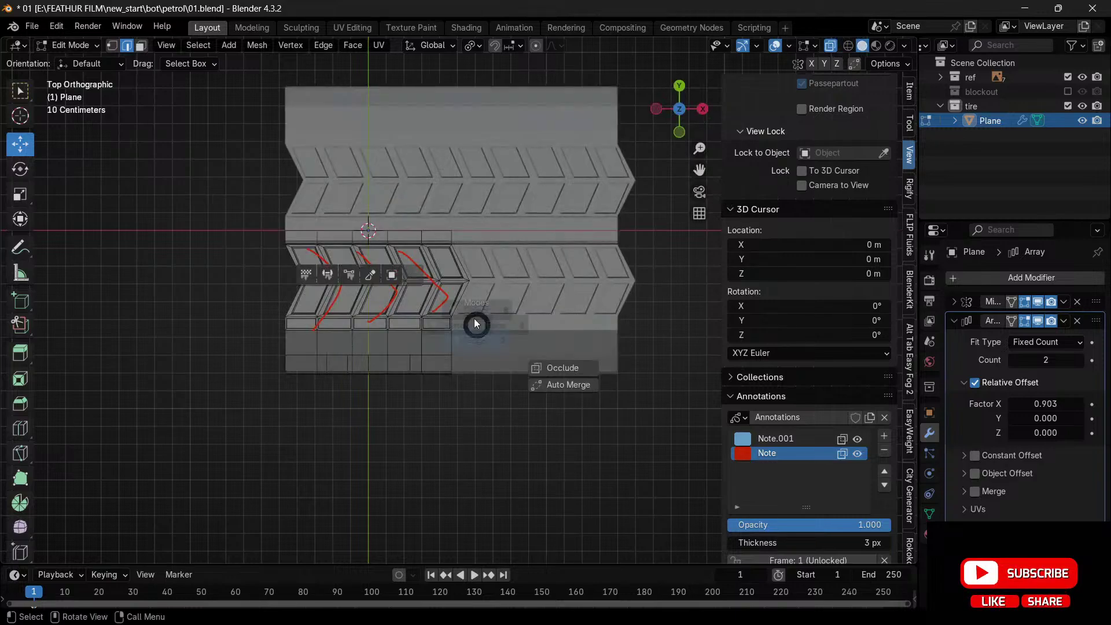
pyautogui.click(477, 241)
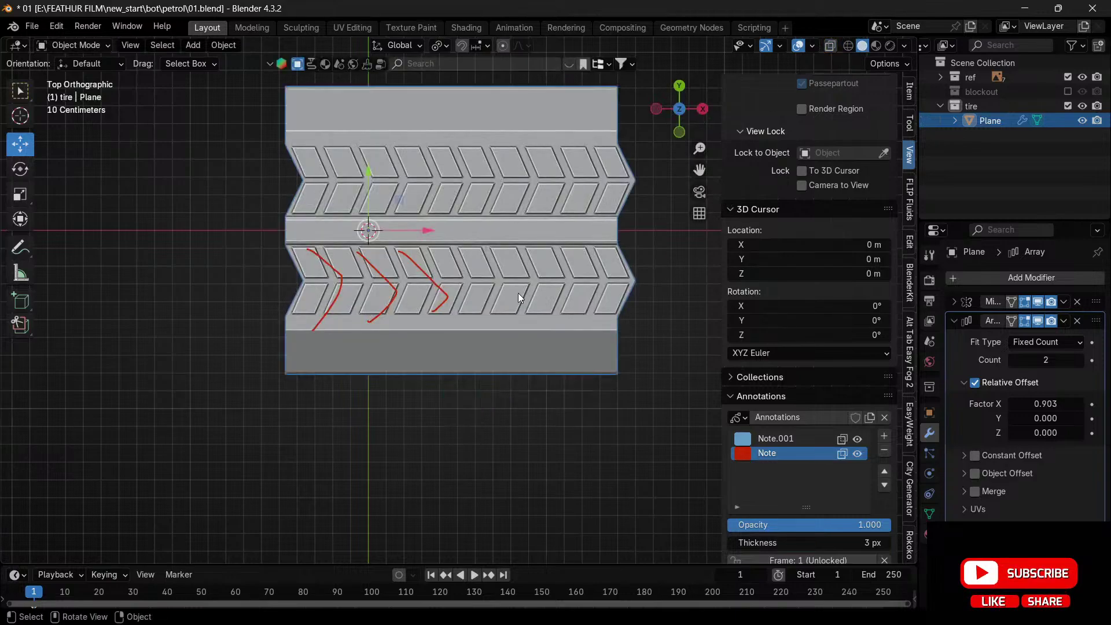
pyautogui.click(1050, 359)
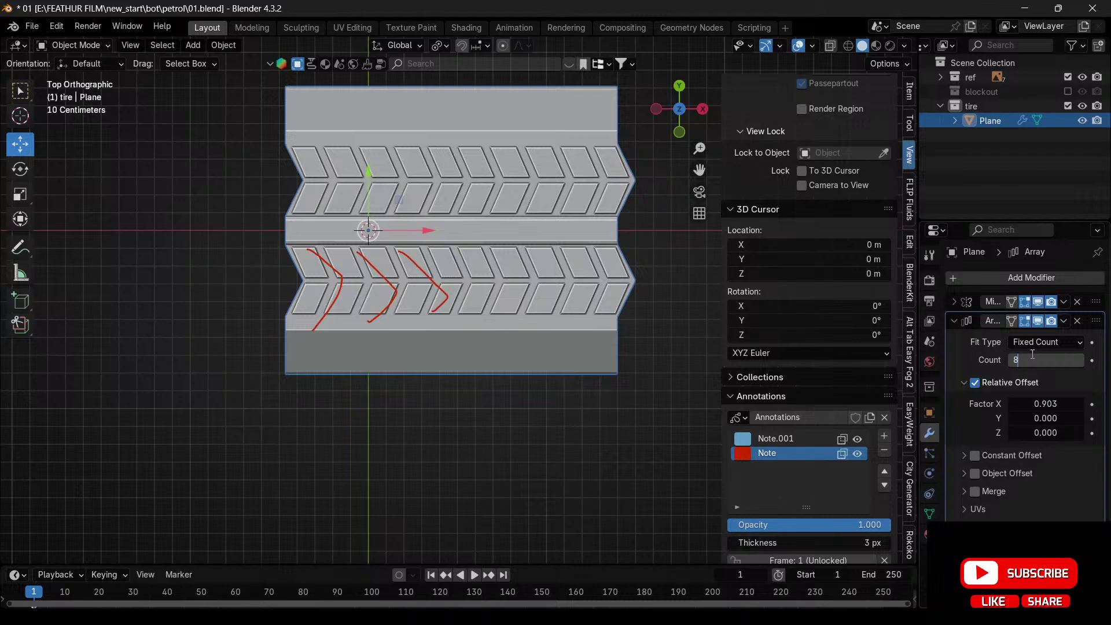
pyautogui.press('Return')
pyautogui.scroll(-8, 621, 378)
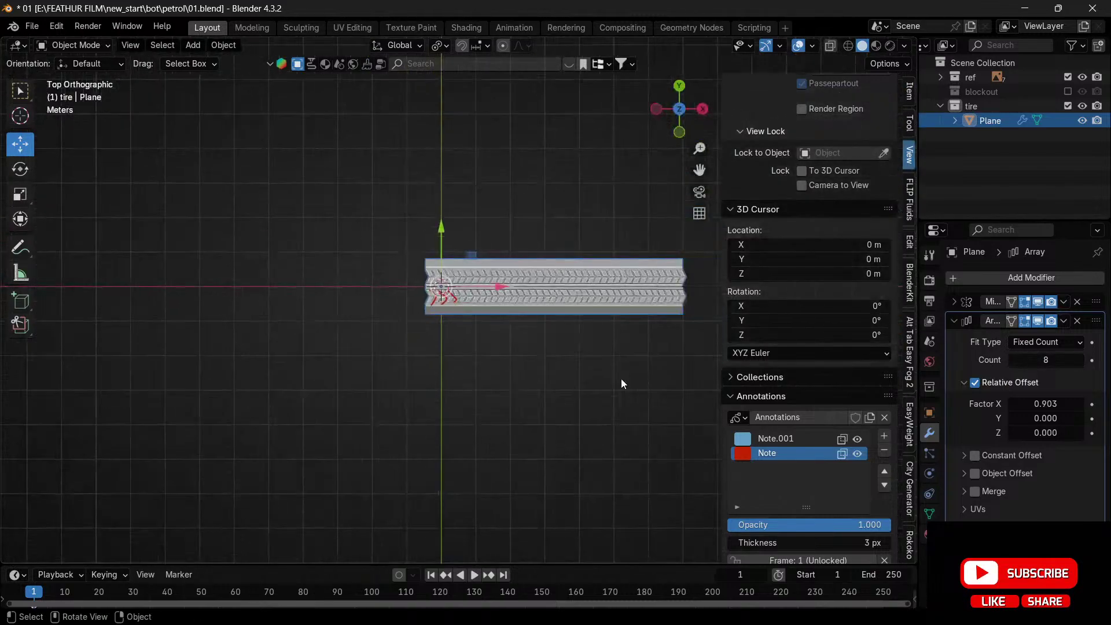
# - Add a Plain Axes empty at the world origin and scale it up to about 2.26
pyautogui.moveTo(678, 101); pyautogui.dragTo(558, 190)
pyautogui.hotkey('shift', 'a')
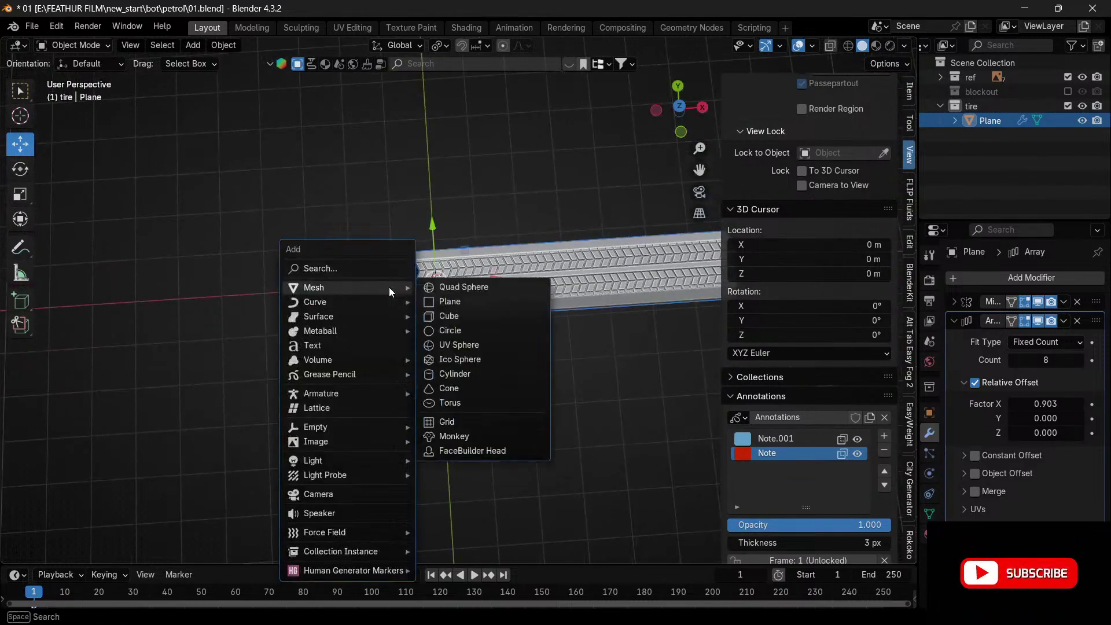
pyautogui.moveTo(353, 427)
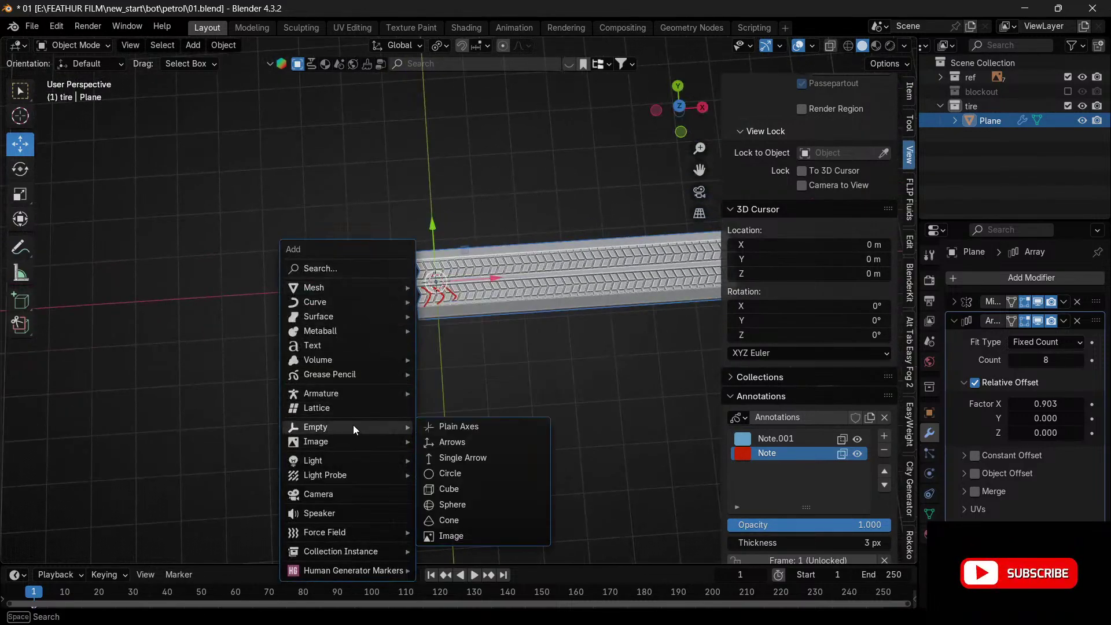
pyautogui.click(463, 426)
pyautogui.press('s')
pyautogui.click(561, 232)
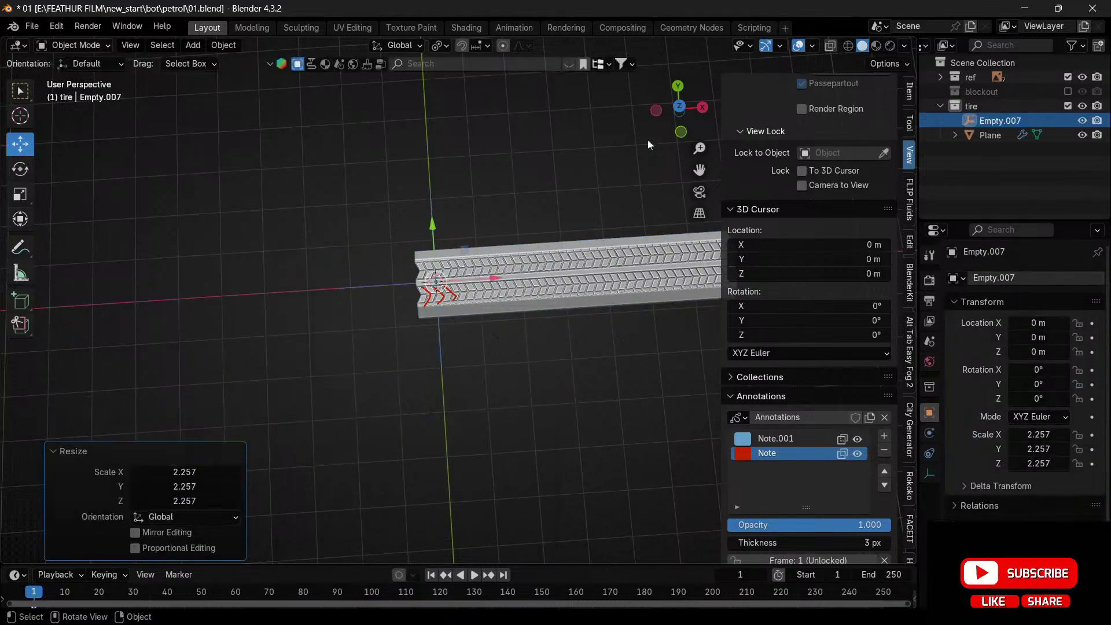
pyautogui.moveTo(704, 111); pyautogui.dragTo(1102, 171)
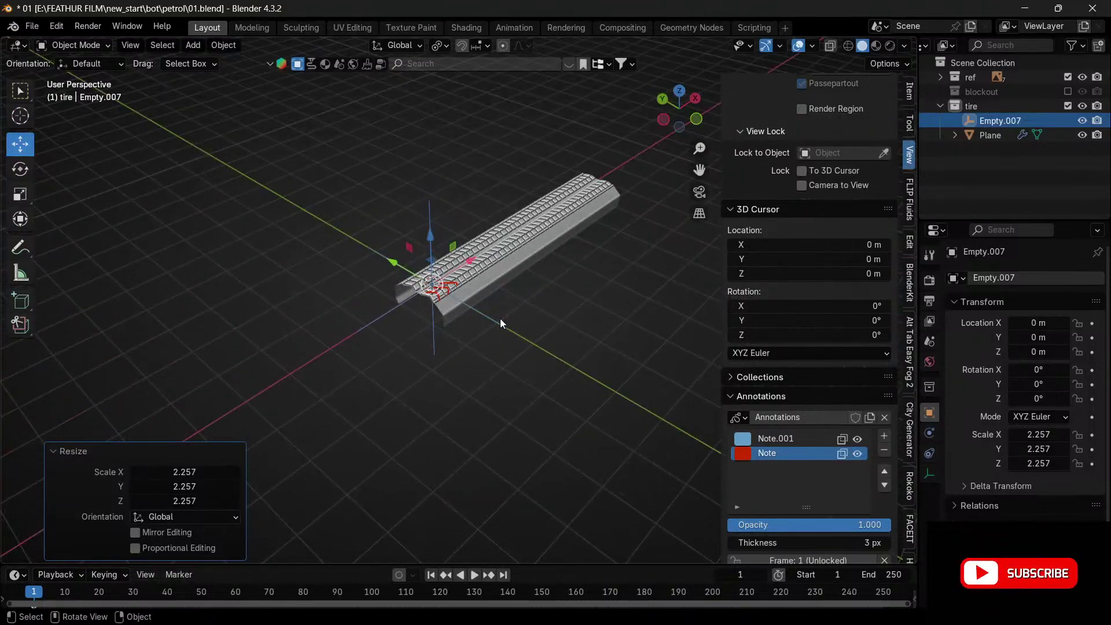
# - Add a Simple Deform modifier to the arrayed tread strip, set it to Bend and pick the new empty as its origin
pyautogui.click(487, 279)
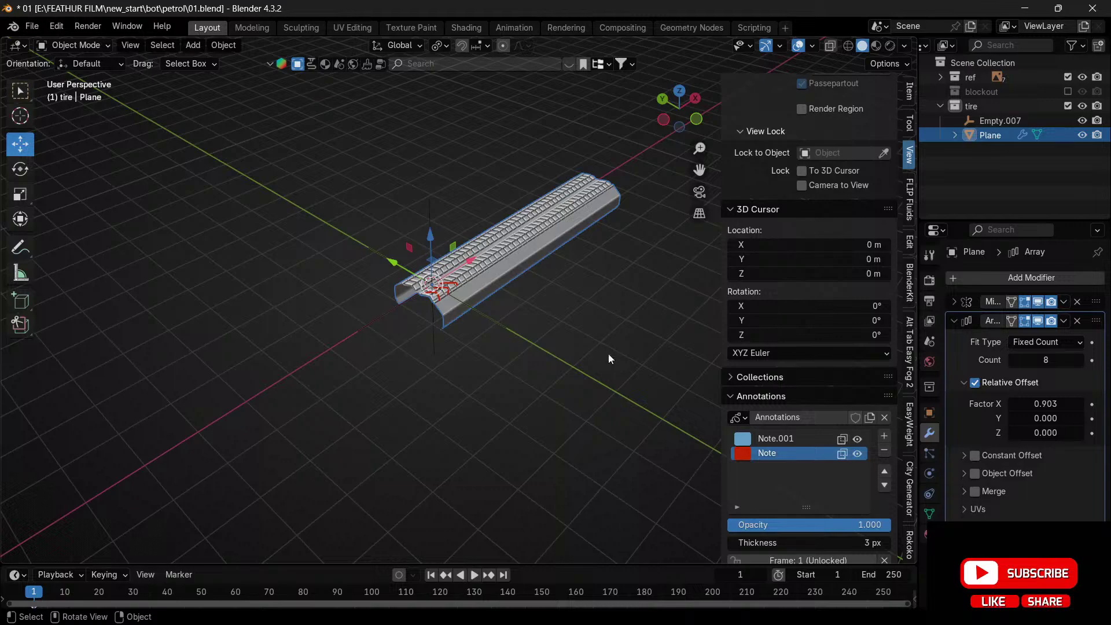
pyautogui.click(955, 322)
pyautogui.click(977, 278)
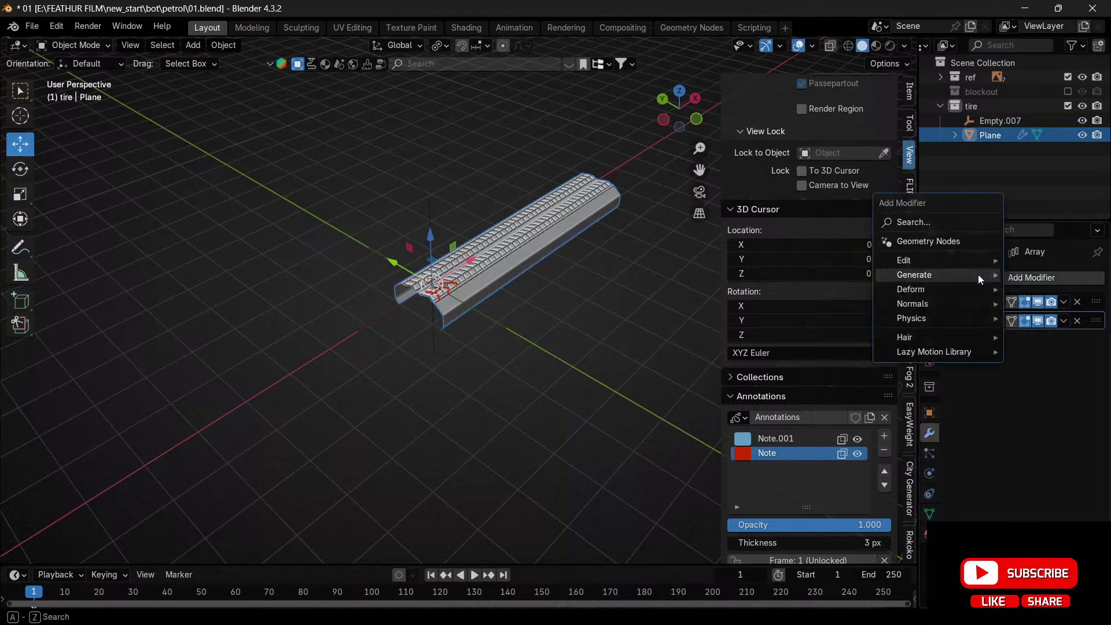
pyautogui.moveTo(978, 274)
pyautogui.moveTo(938, 289)
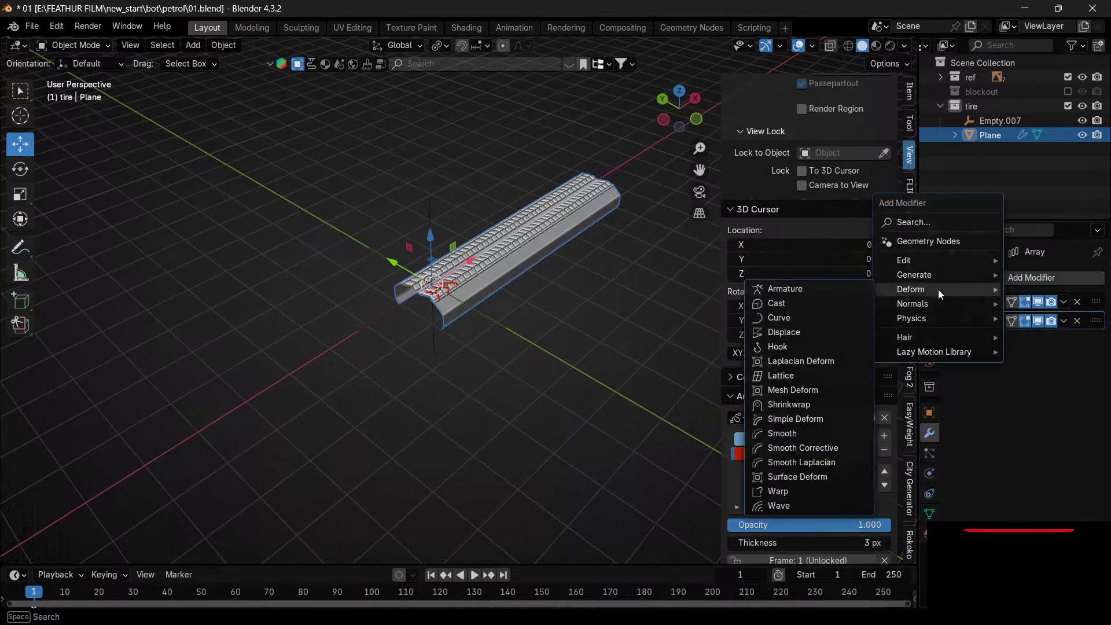
pyautogui.click(813, 418)
pyautogui.click(1007, 361)
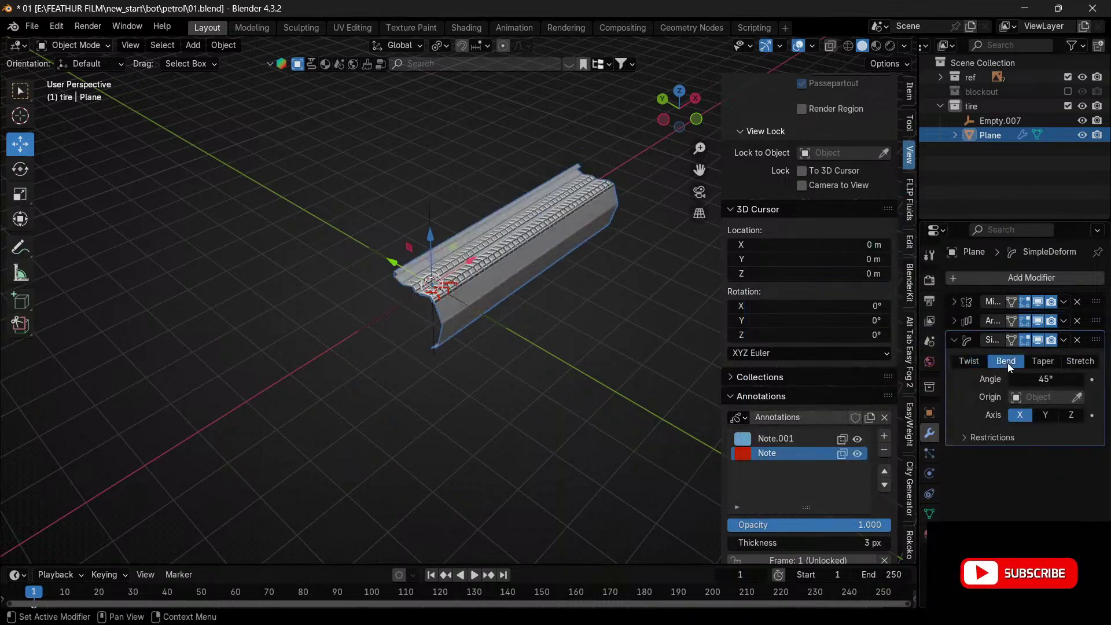
pyautogui.click(1077, 397)
pyautogui.click(437, 206)
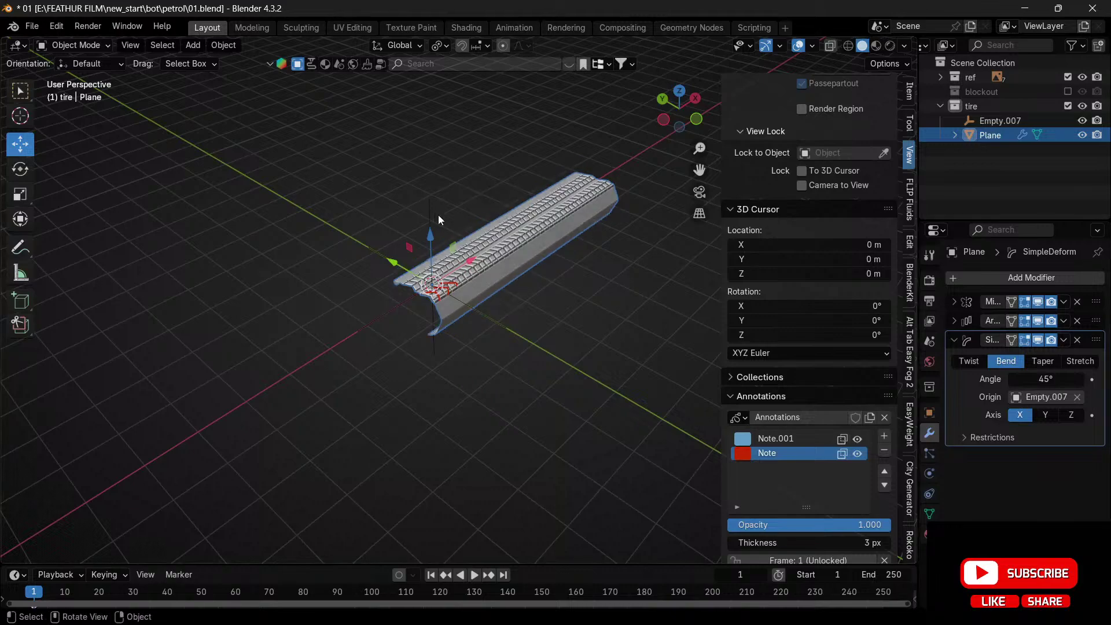
# - Set the bend axis to Z, and undo a trial change of the bend angle
pyautogui.moveTo(679, 110); pyautogui.dragTo(641, 114)
pyautogui.click(1071, 415)
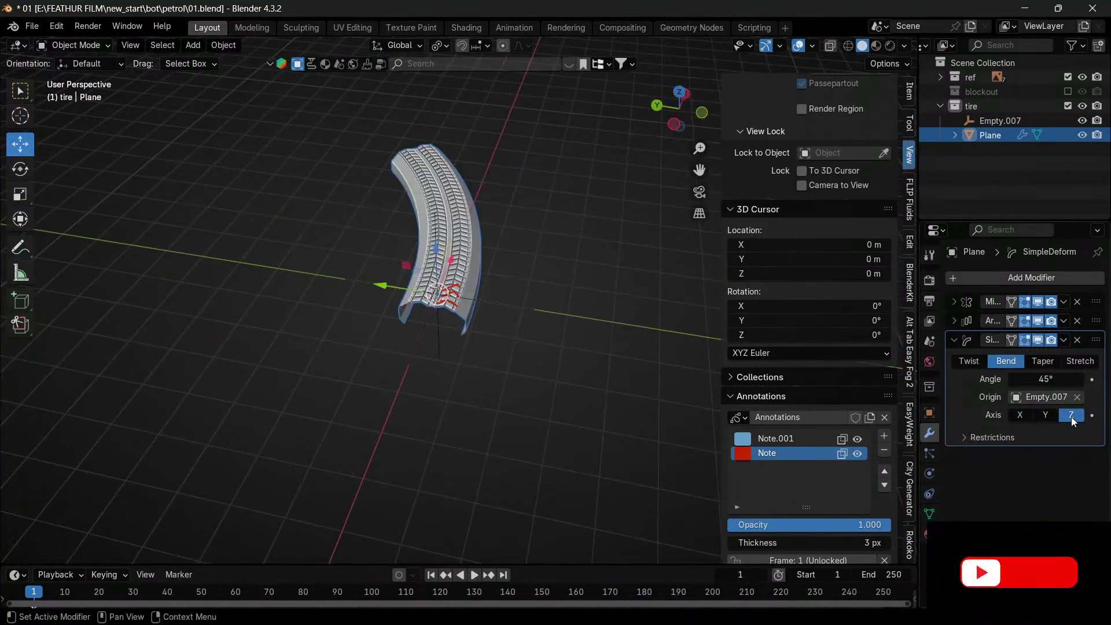
pyautogui.moveTo(1045, 379); pyautogui.dragTo(1008, 379)
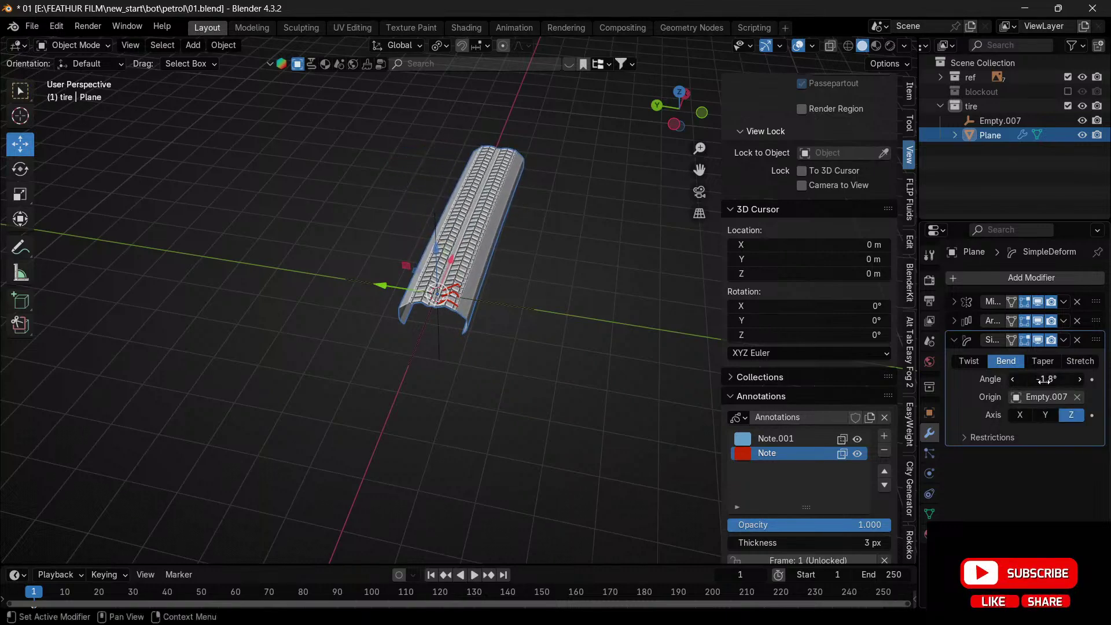
pyautogui.hotkey('ctrl', 'z')
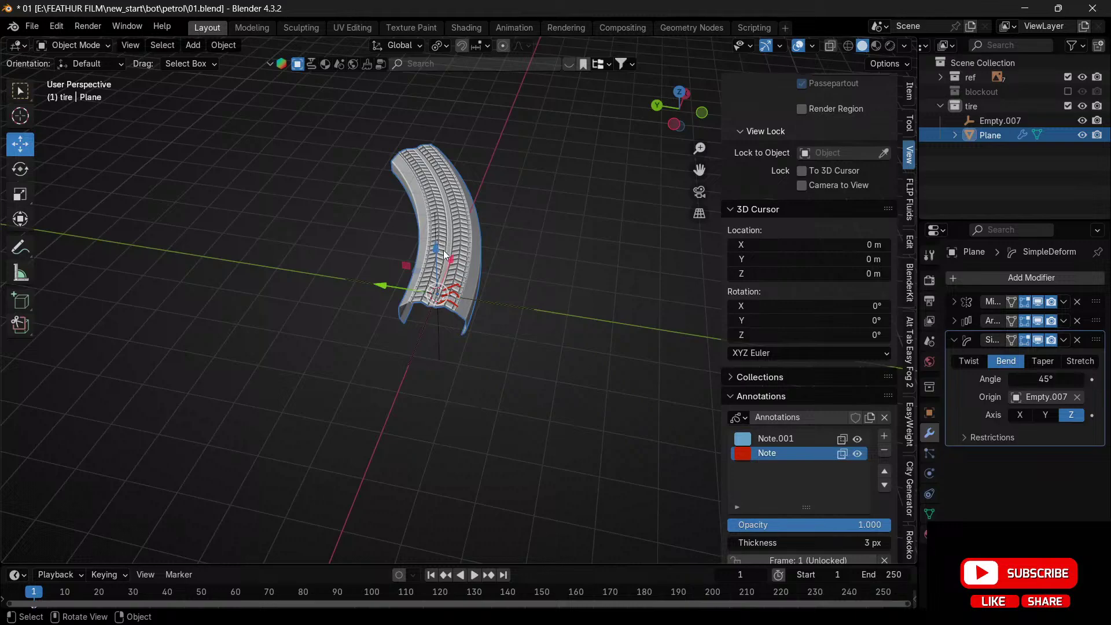
# - Rotate the empty -90° about the global X axis, after trying and undoing a 90° rotation
pyautogui.click(379, 281)
pyautogui.write('r')
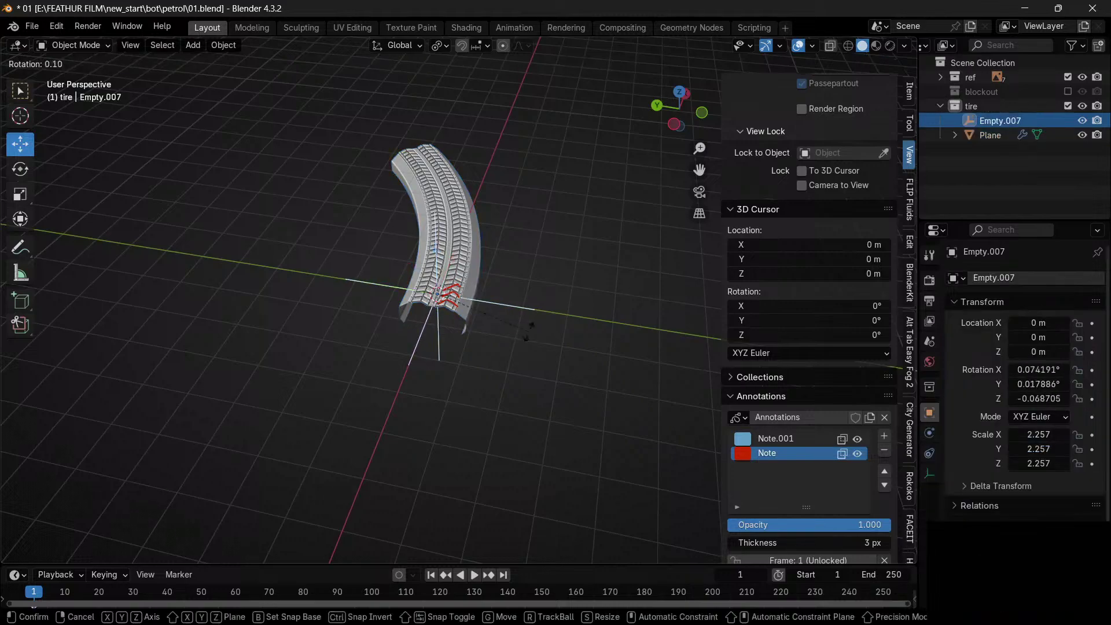
pyautogui.write('x90')
pyautogui.press('Return')
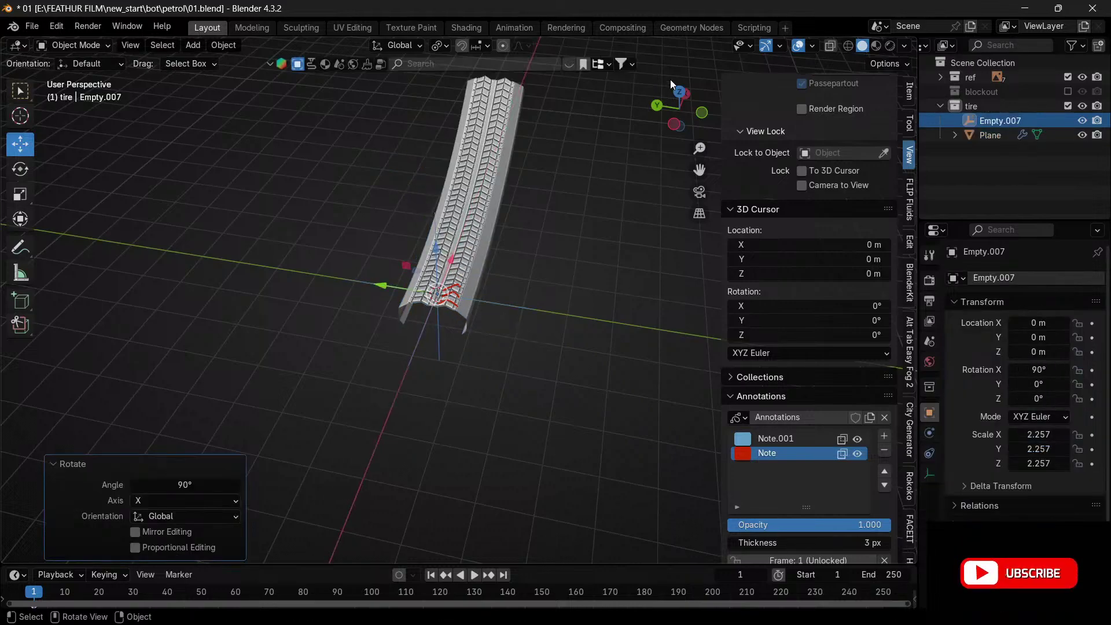
pyautogui.moveTo(671, 87); pyautogui.dragTo(683, 102)
pyautogui.hotkey('ctrl', 'z')
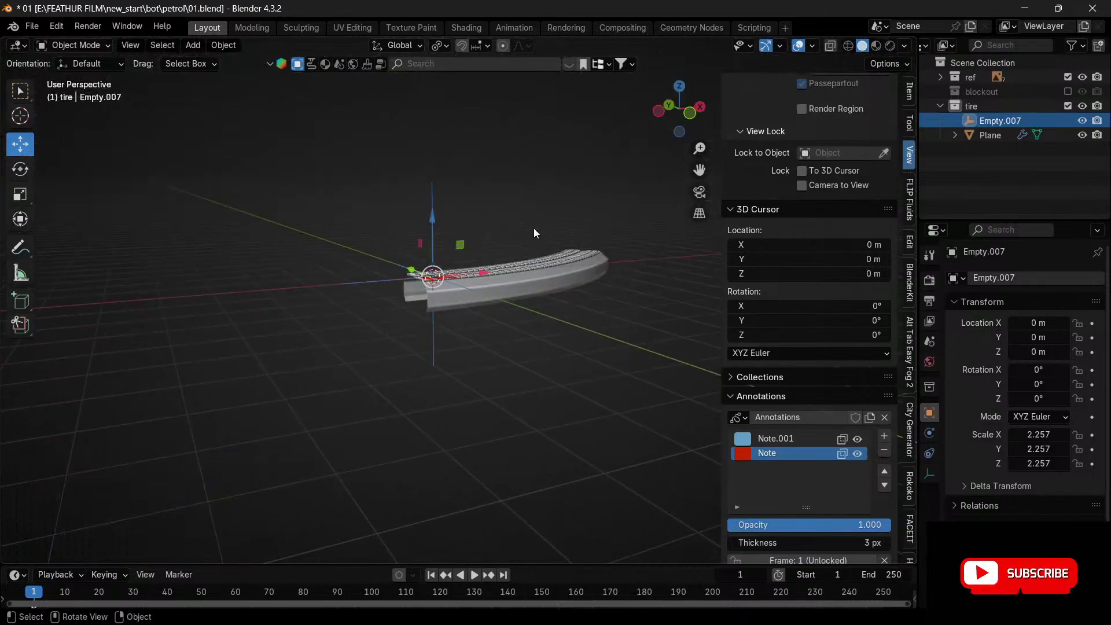
pyautogui.press('r')
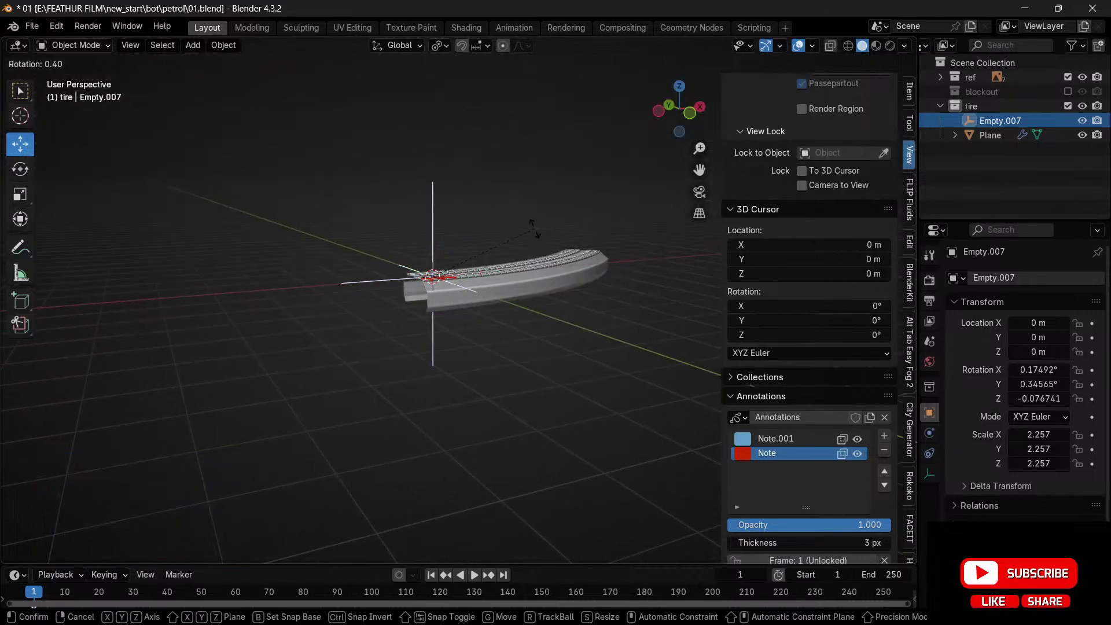
pyautogui.write('x-90')
pyautogui.press('Return')
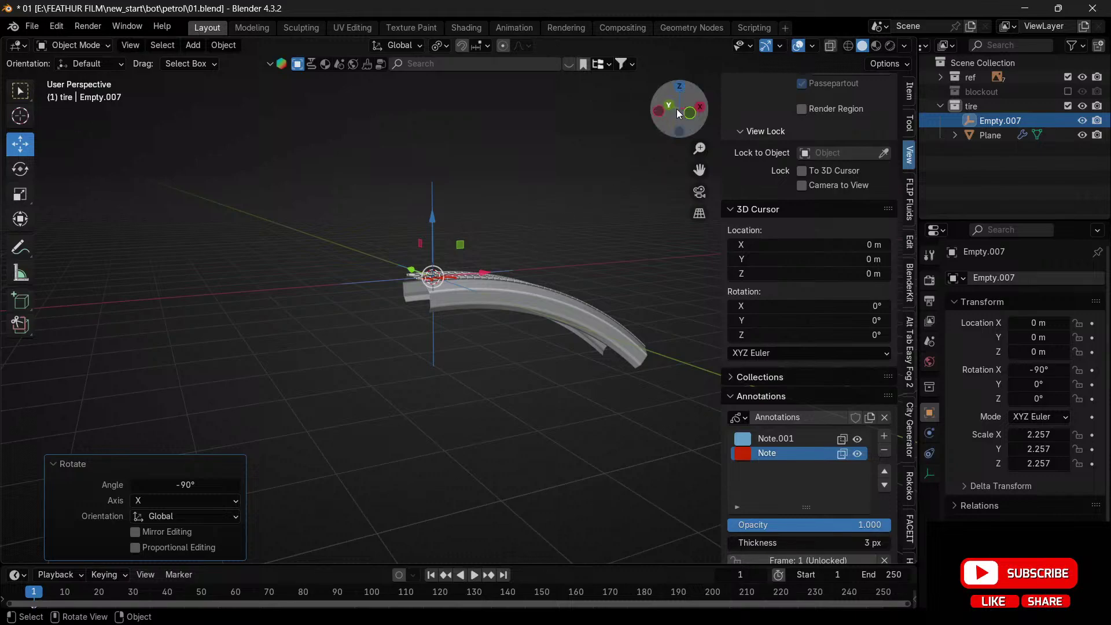
# - In front view, set the tread strip's array count to 12 and its bend angle to 360° to form a ring
pyautogui.click(688, 111)
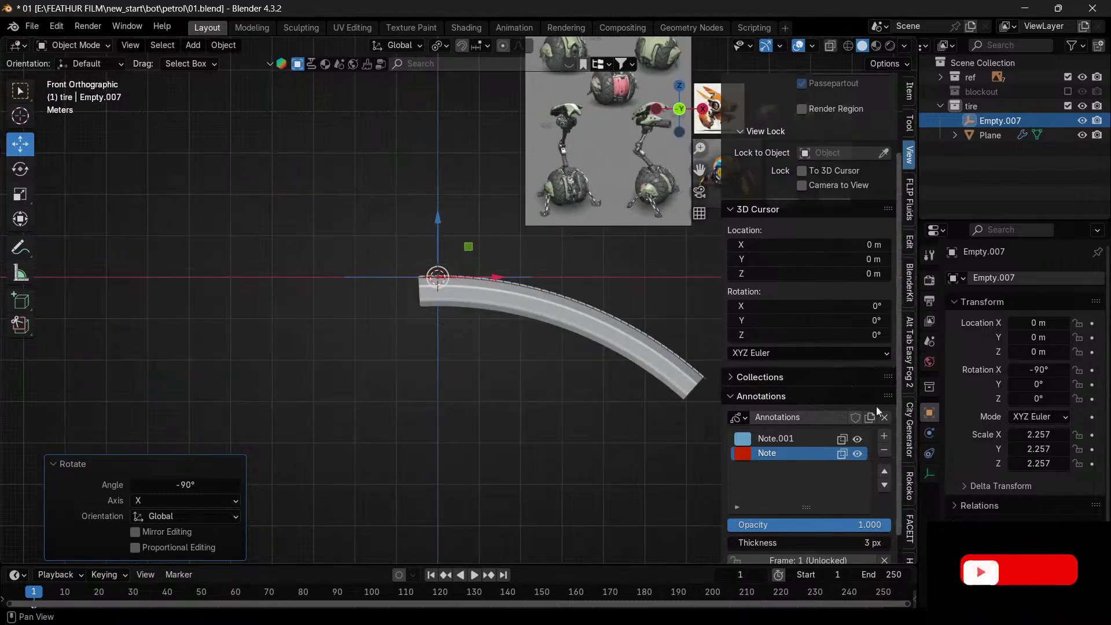
pyautogui.click(644, 341)
pyautogui.moveTo(1046, 379); pyautogui.dragTo(1095, 379)
pyautogui.click(953, 321)
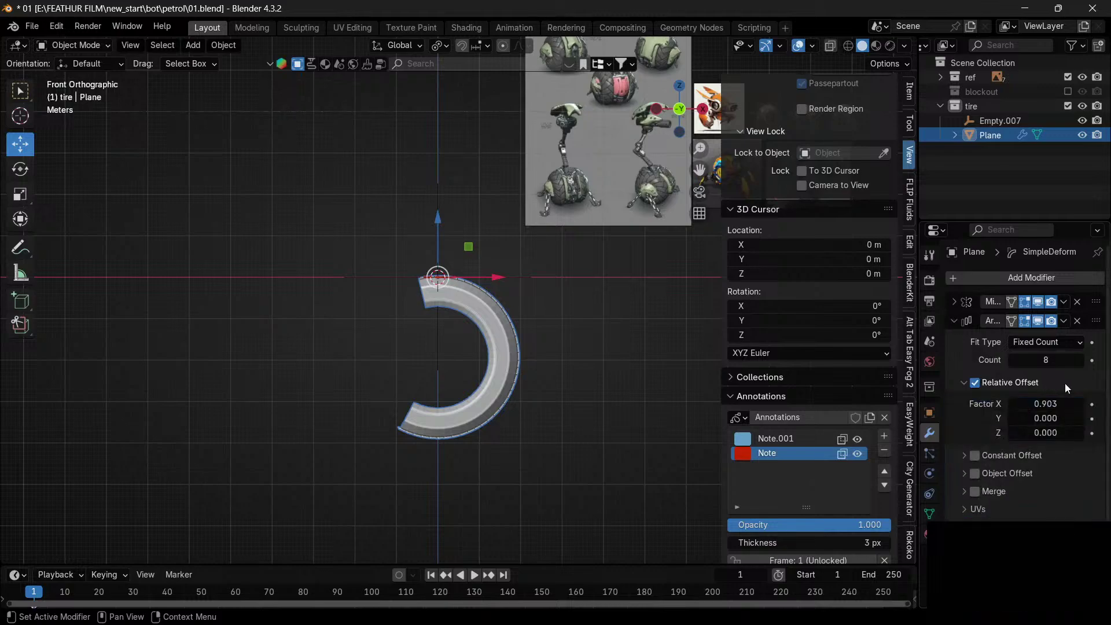
pyautogui.click(1080, 360)
pyautogui.click(1081, 360)
pyautogui.click(1080, 360)
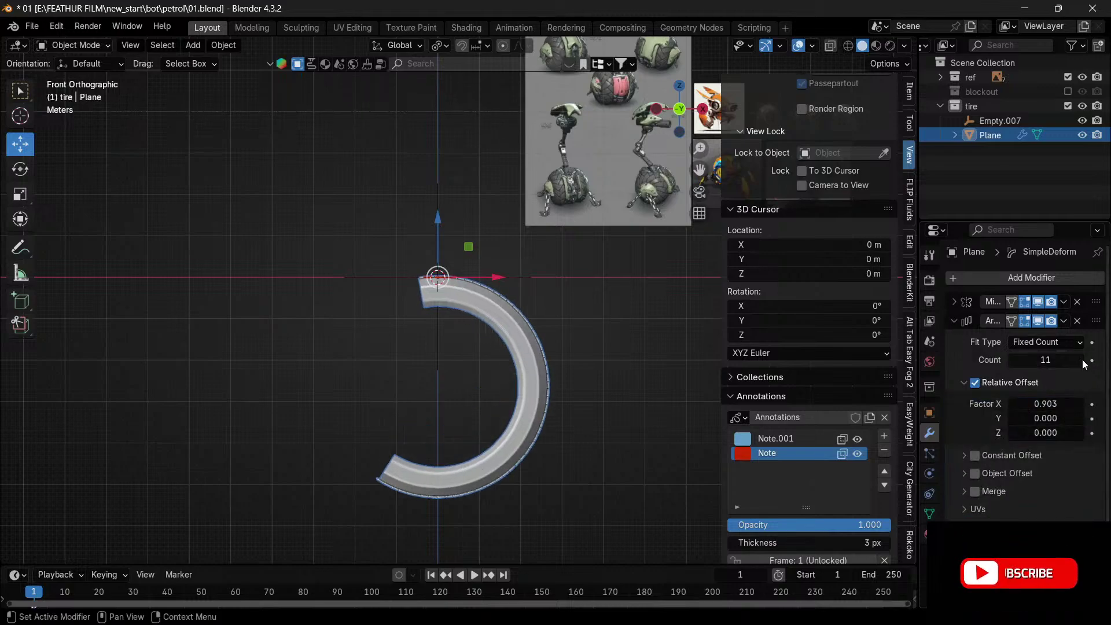
pyautogui.click(1080, 360)
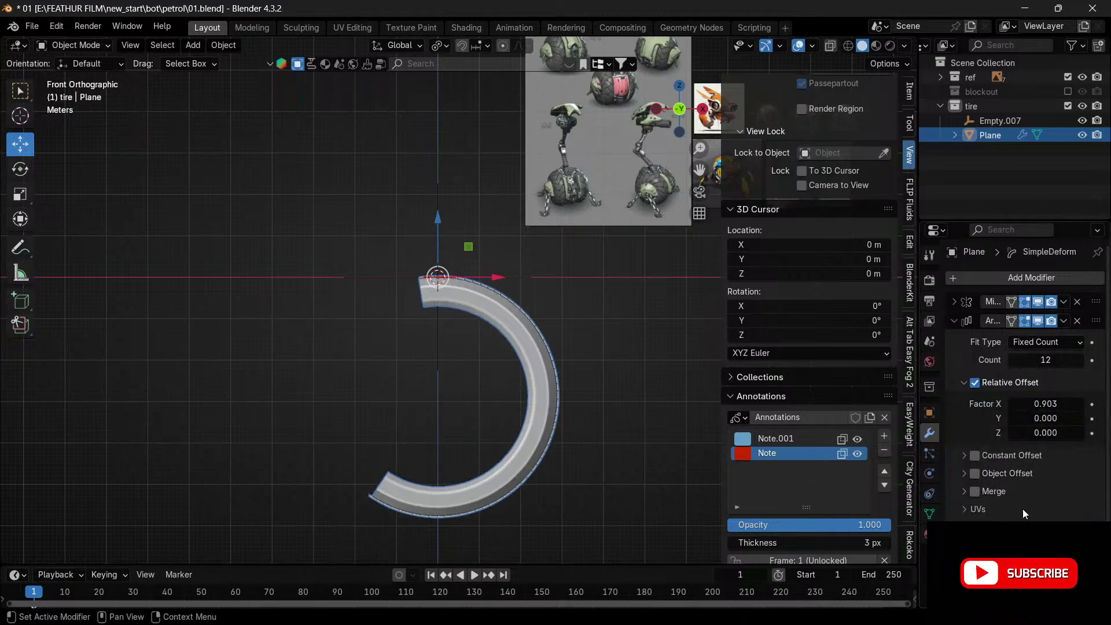
pyautogui.scroll(-2, 983, 463)
pyautogui.moveTo(1046, 540); pyautogui.dragTo(1108, 540)
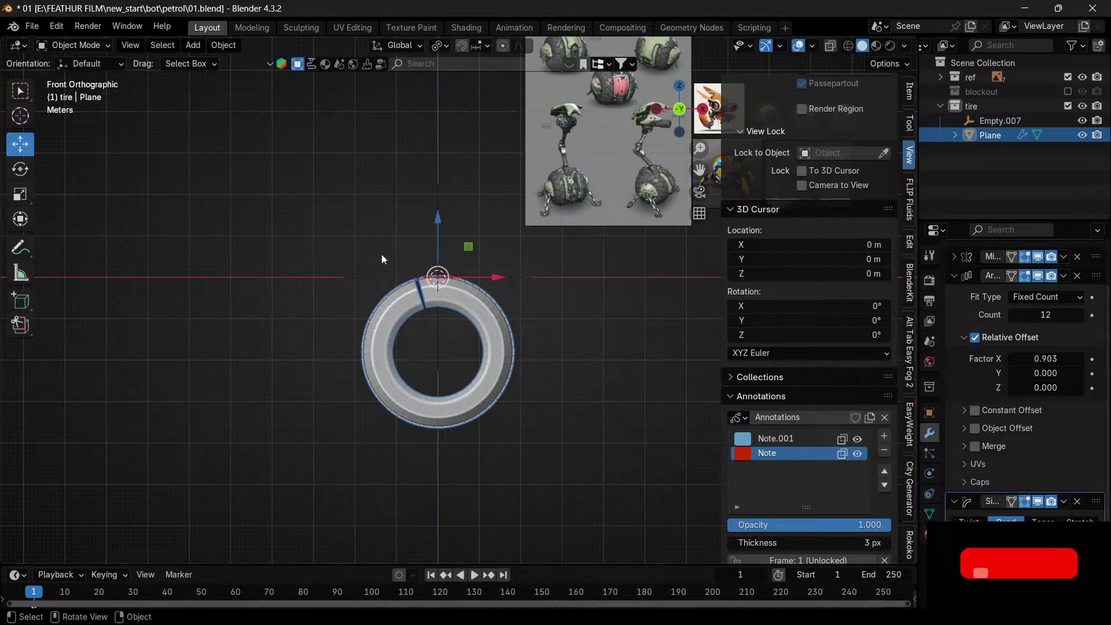
# - Inspect the gap between the ring's two ends up close and try an array count of 13
pyautogui.scroll(8, 396, 313)
pyautogui.scroll(3, 475, 286)
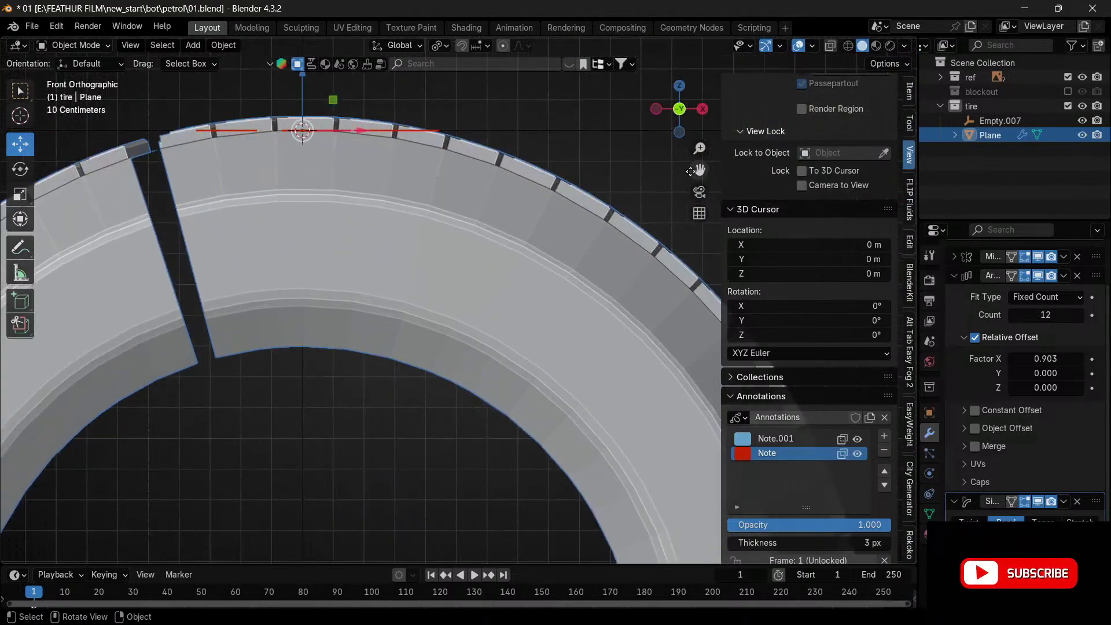
pyautogui.moveTo(690, 171); pyautogui.dragTo(905, 145)
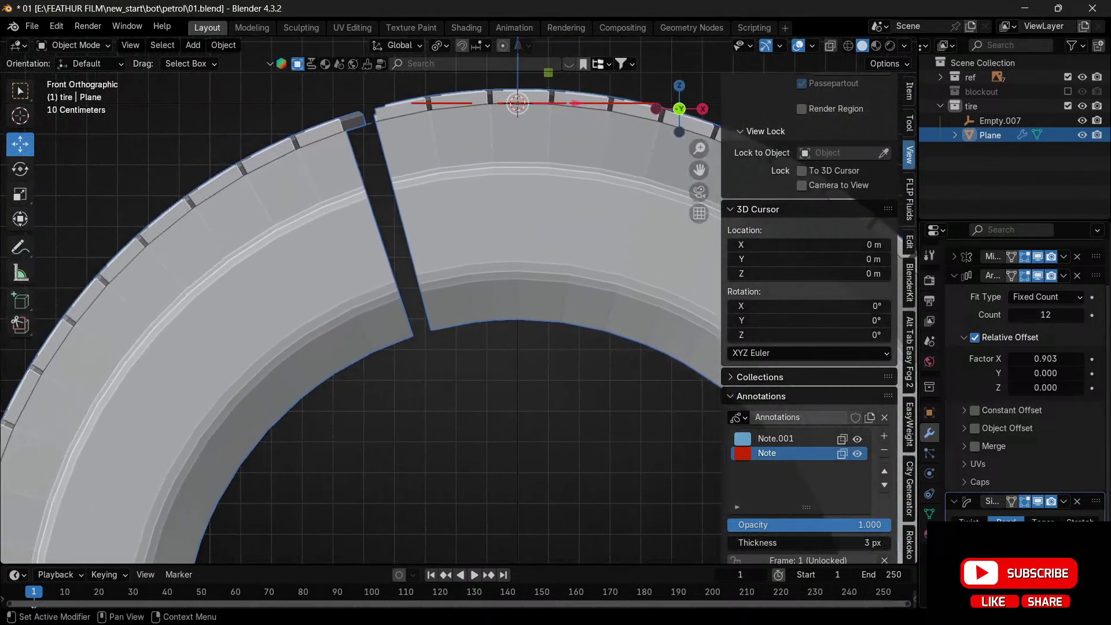
pyautogui.click(952, 277)
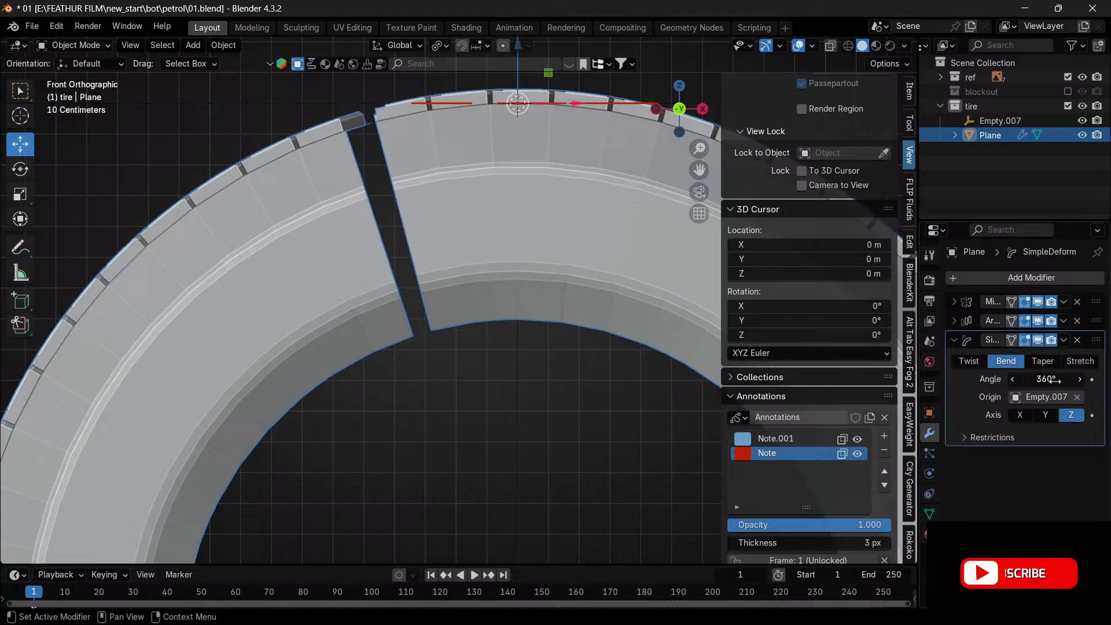
pyautogui.moveTo(1046, 380)
pyautogui.mouseDown()
pyautogui.moveTo(1036, 380)
pyautogui.moveTo(1047, 381)
pyautogui.mouseUp()
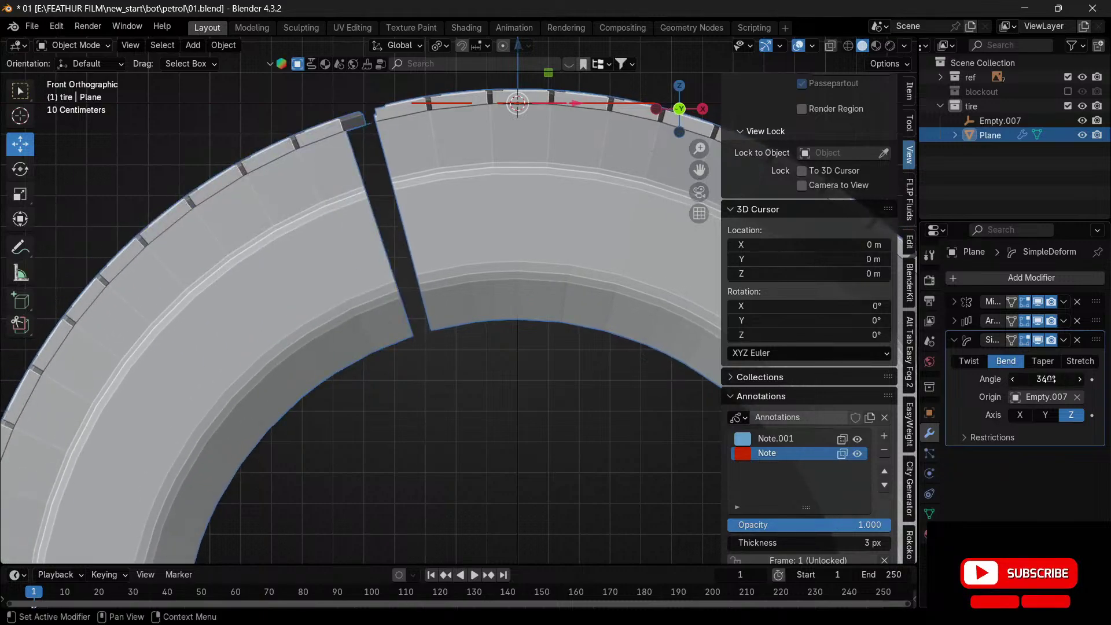
pyautogui.click(953, 320)
pyautogui.click(1079, 360)
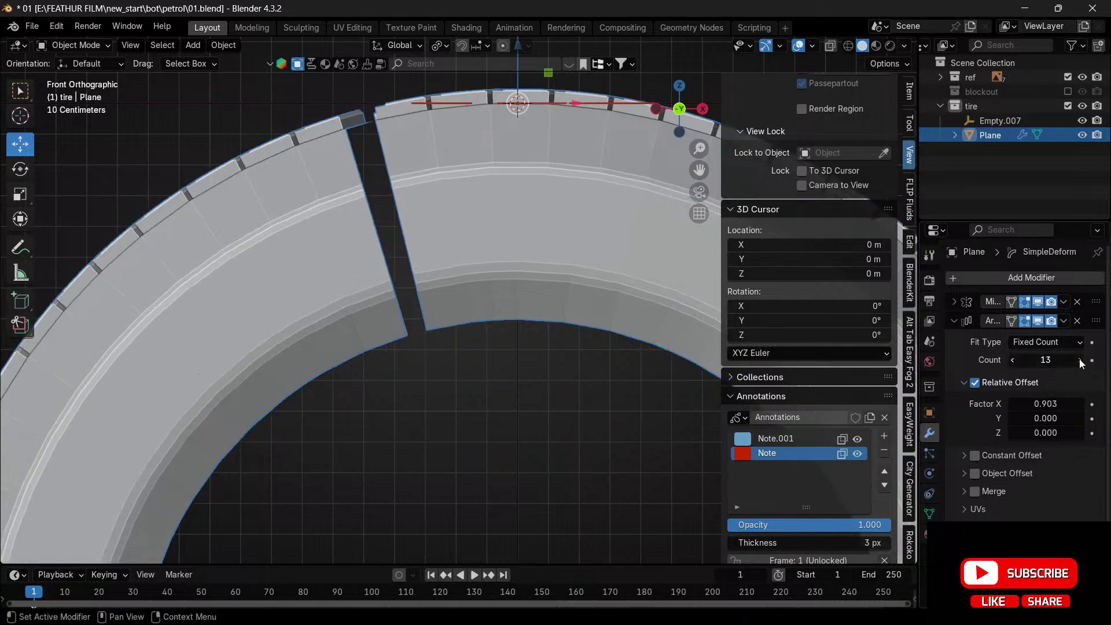
pyautogui.moveTo(1047, 571); pyautogui.dragTo(1046, 572)
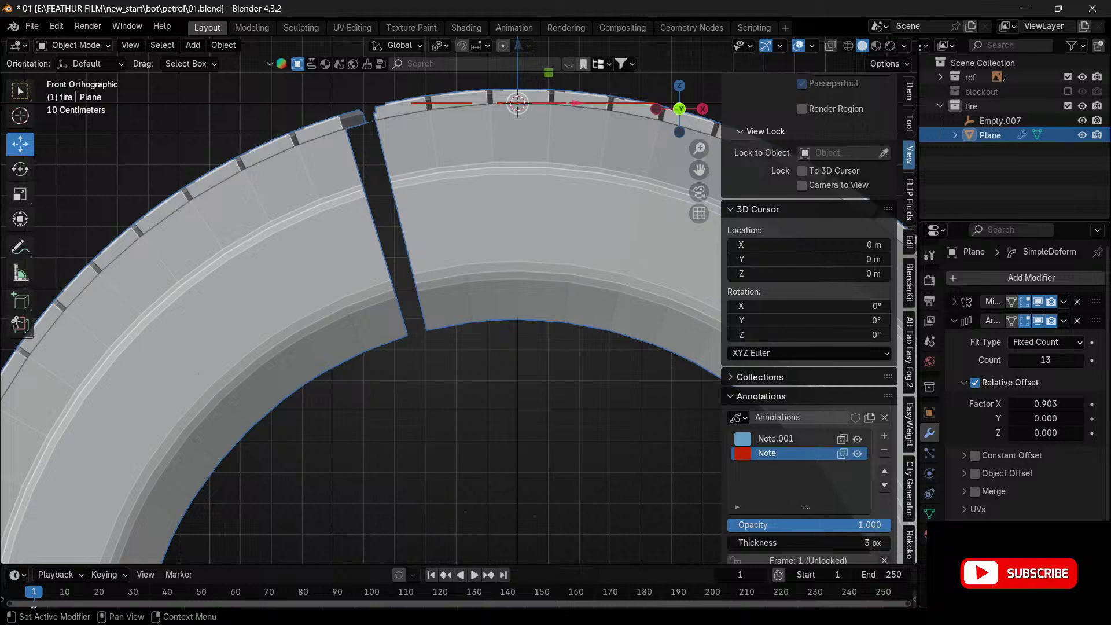
# - Try an array count of 14 on the full ring, and reduce the count to 10
pyautogui.scroll(-10, 483, 400)
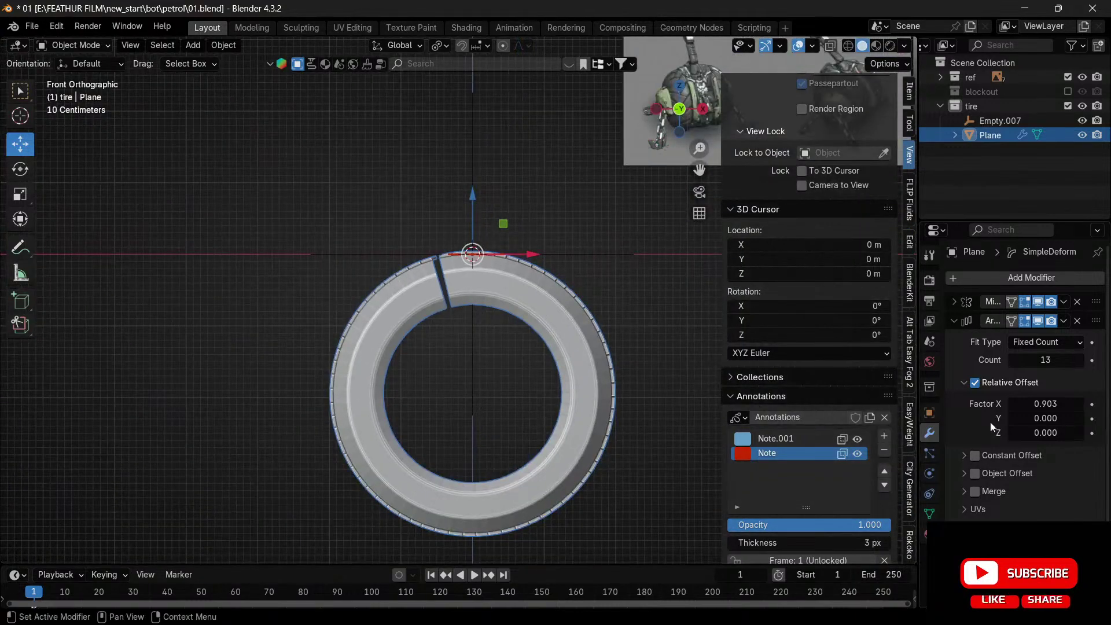
pyautogui.click(1076, 360)
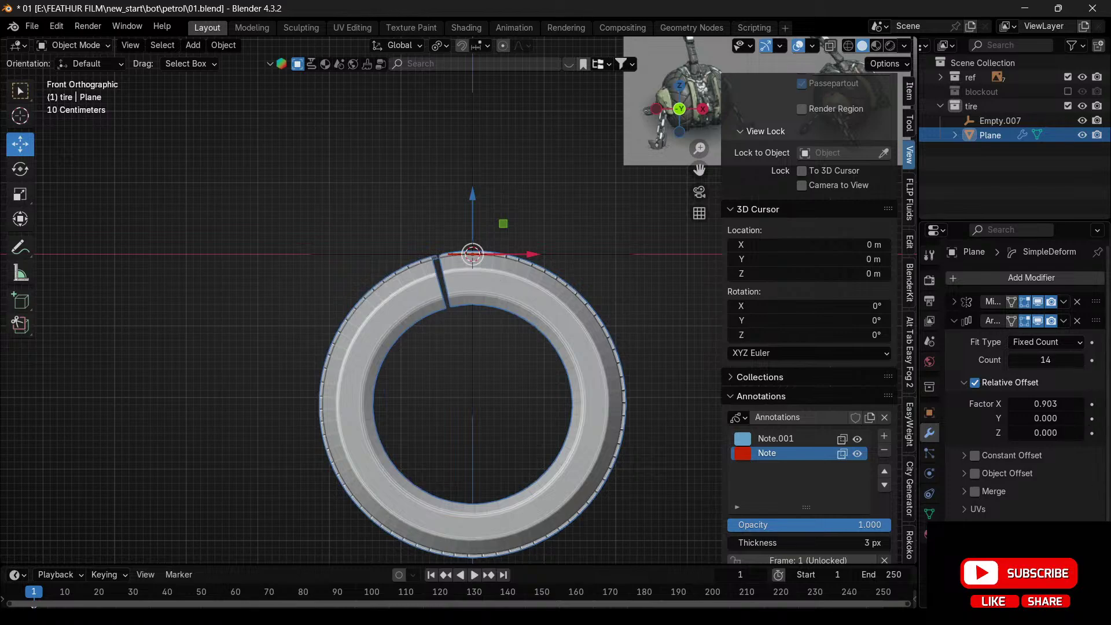
pyautogui.click(1012, 360)
pyautogui.click(1013, 360)
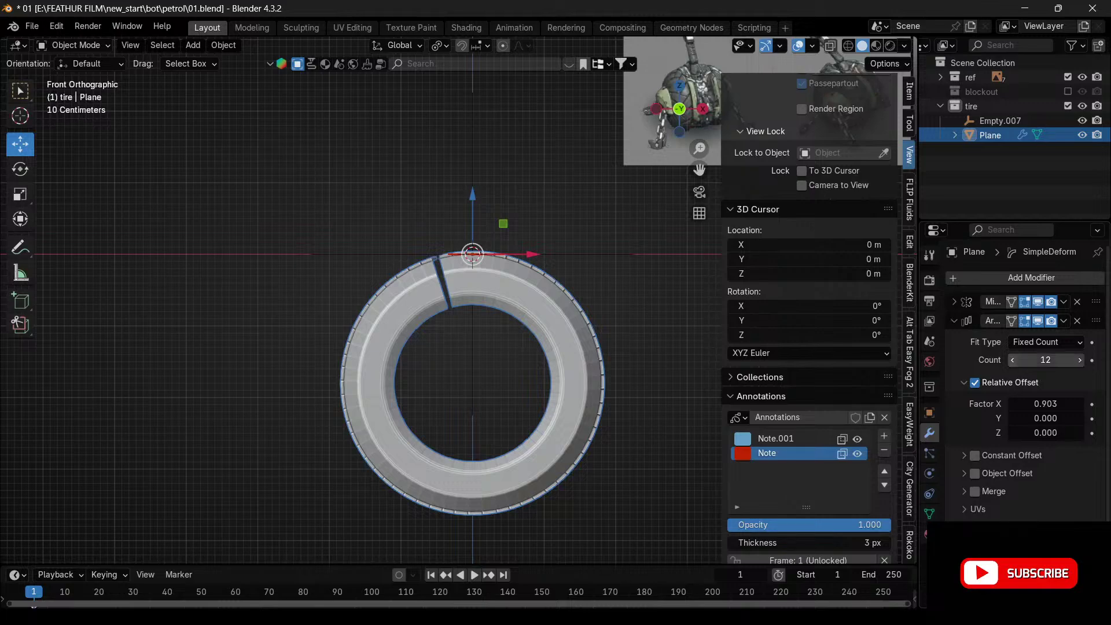
pyautogui.click(1013, 359)
pyautogui.click(1013, 363)
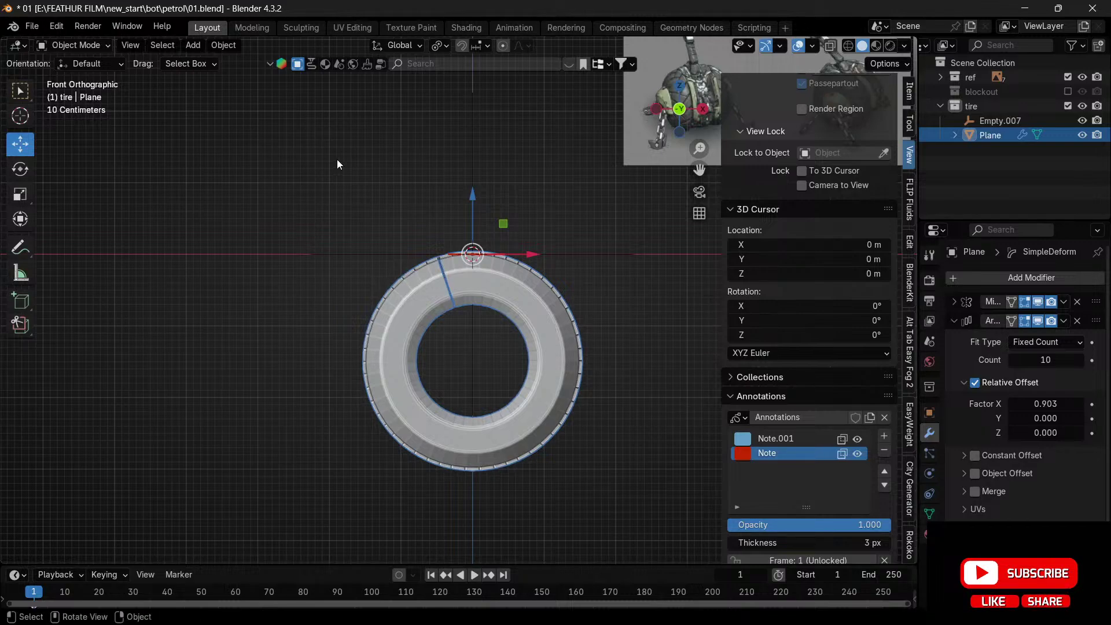
# - Fine-tune the array's relative offset X factor around 0.903 to close the remaining gap between the ring's ends
pyautogui.scroll(10, 428, 262)
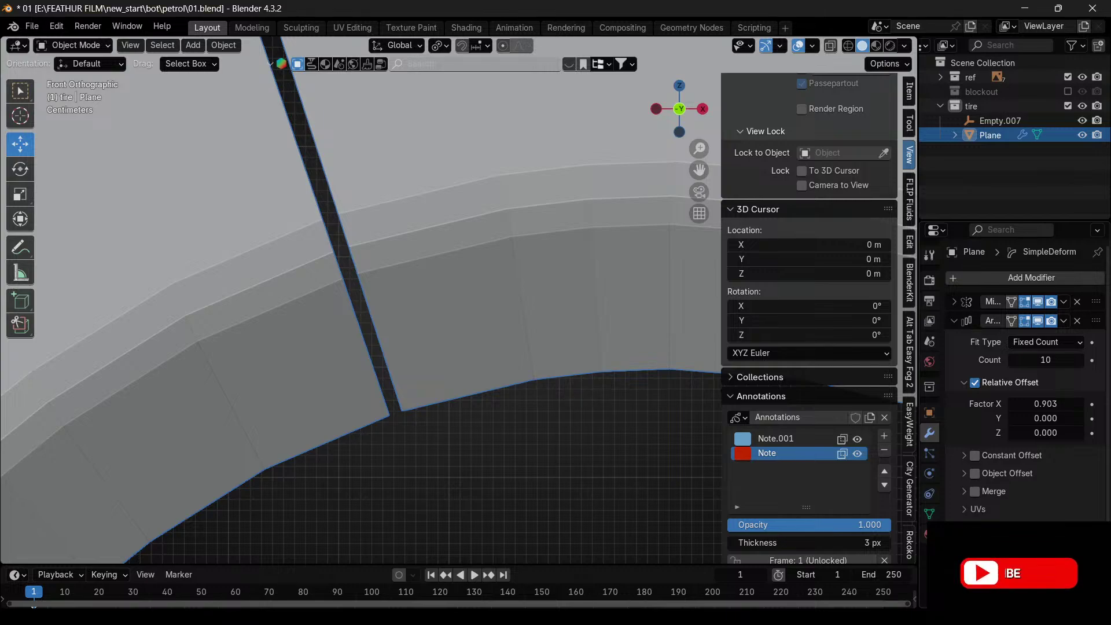
pyautogui.keyDown('shift'); pyautogui.moveTo(1045, 404); pyautogui.dragTo(1041, 404); pyautogui.keyUp('shift')
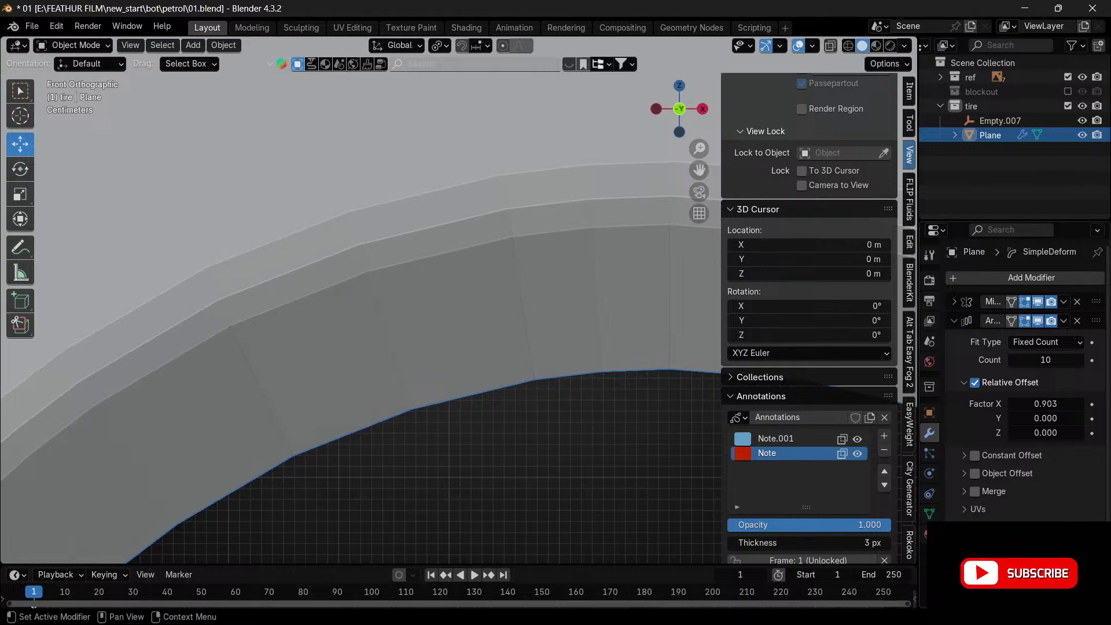
pyautogui.scroll(-8, 432, 186)
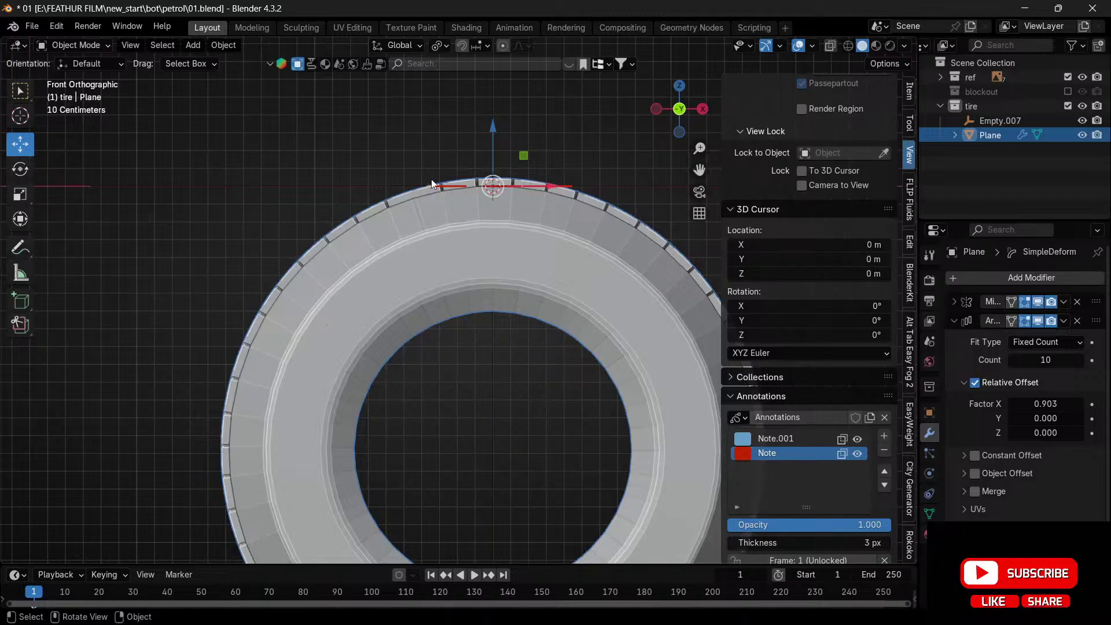
# - Inspect the ring's seam at the sidewall up close and nudge the array's relative offset X factor at about 0.903
pyautogui.moveTo(689, 108); pyautogui.dragTo(429, 248)
pyautogui.scroll(6, 405, 292)
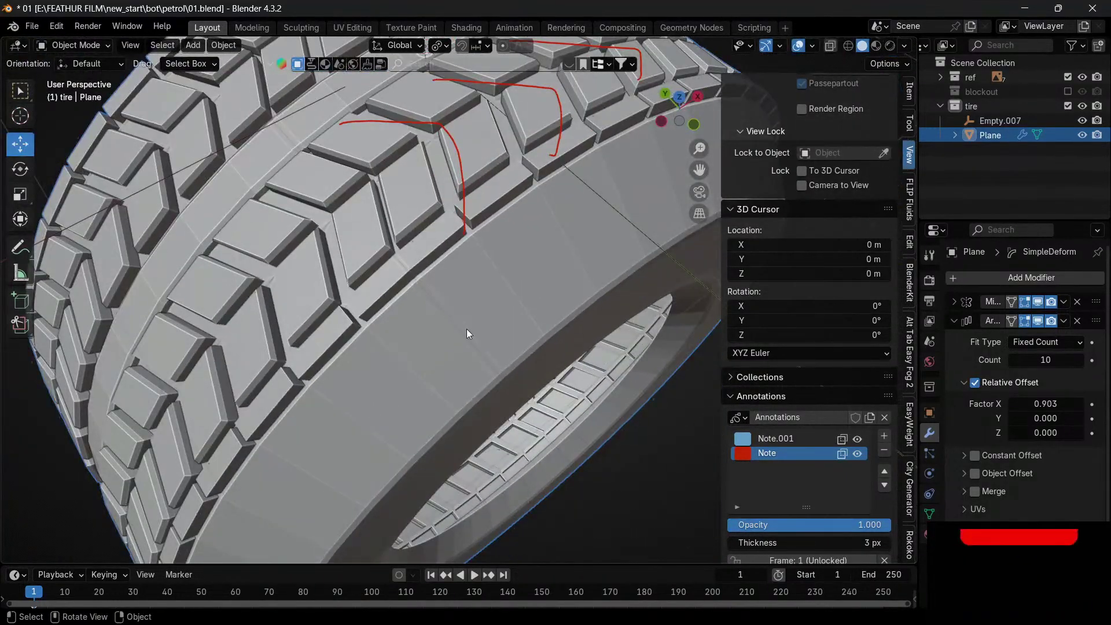
pyautogui.scroll(4, 468, 330)
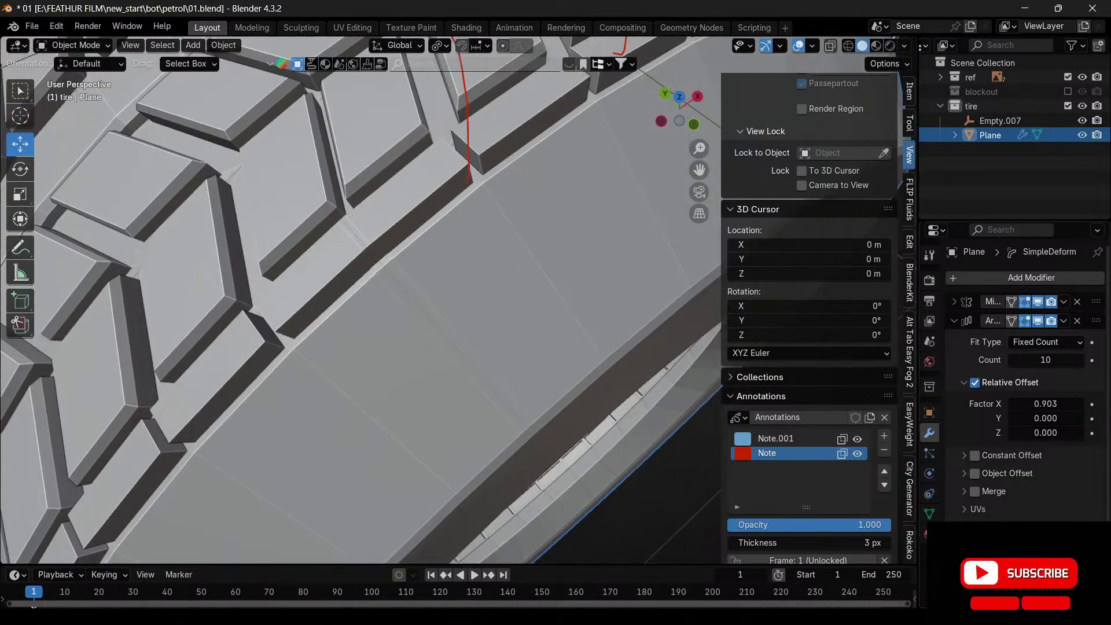
pyautogui.moveTo(1046, 404); pyautogui.dragTo(1049, 404)
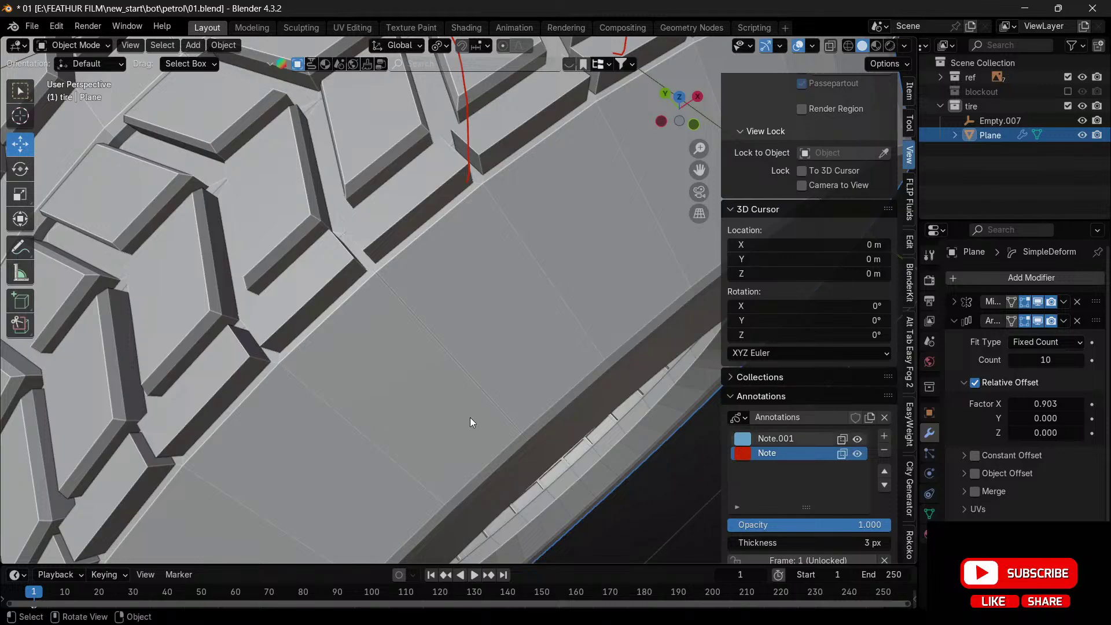
pyautogui.scroll(4, 376, 304)
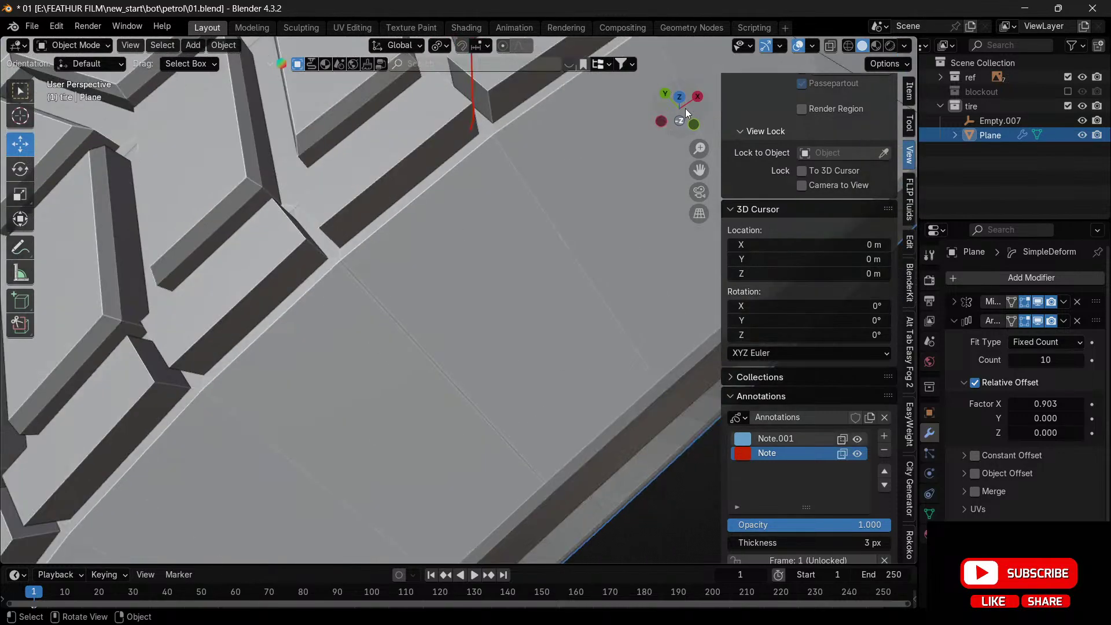
# - Examine the completed tire's tread and sidewall from several sides, and check its base segment in Edit Mode
pyautogui.moveTo(685, 109); pyautogui.dragTo(360, 265)
pyautogui.scroll(-5, 382, 289)
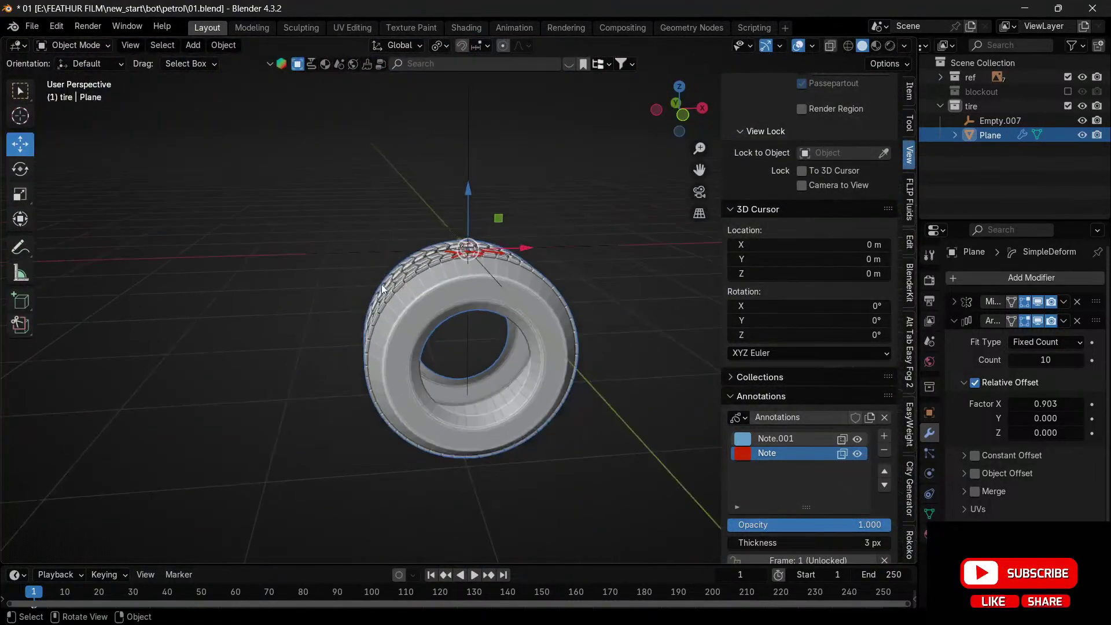
pyautogui.moveTo(684, 108); pyautogui.dragTo(672, 114)
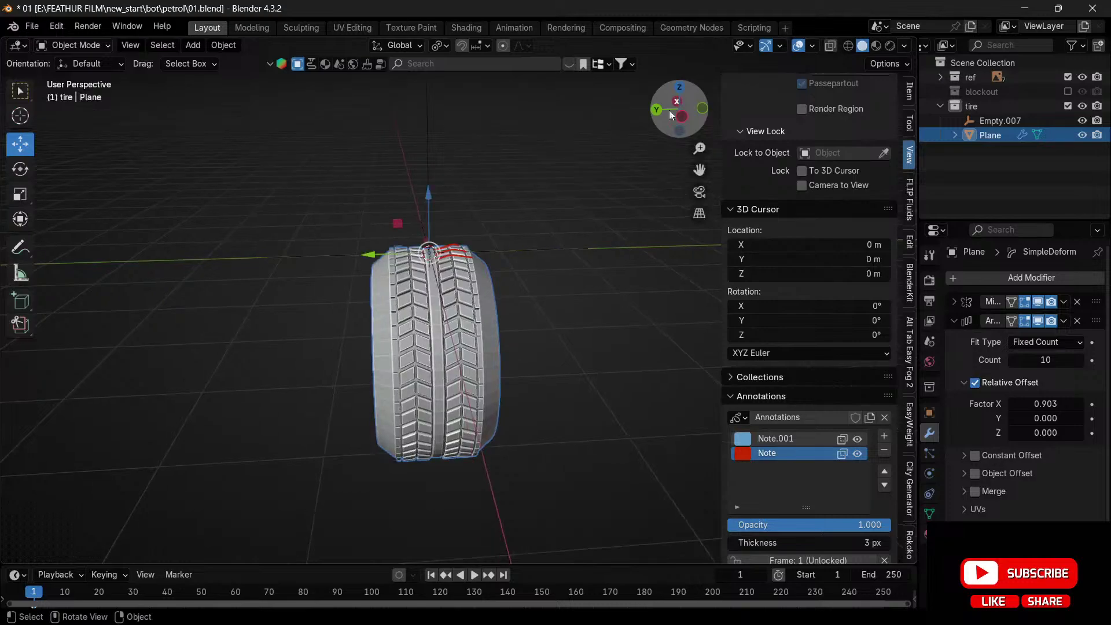
pyautogui.scroll(3, 414, 355)
pyautogui.scroll(-3, 413, 356)
pyautogui.scroll(2, 415, 353)
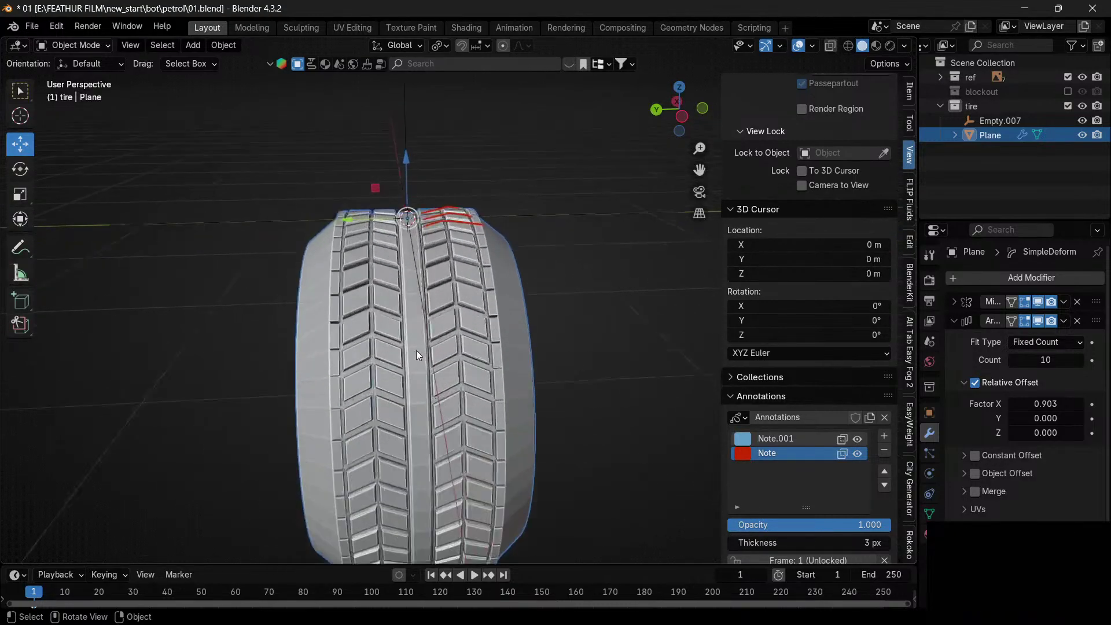
pyautogui.moveTo(665, 126); pyautogui.dragTo(839, 174)
pyautogui.hotkey('ctrl', 'Tab')
pyautogui.click(544, 254)
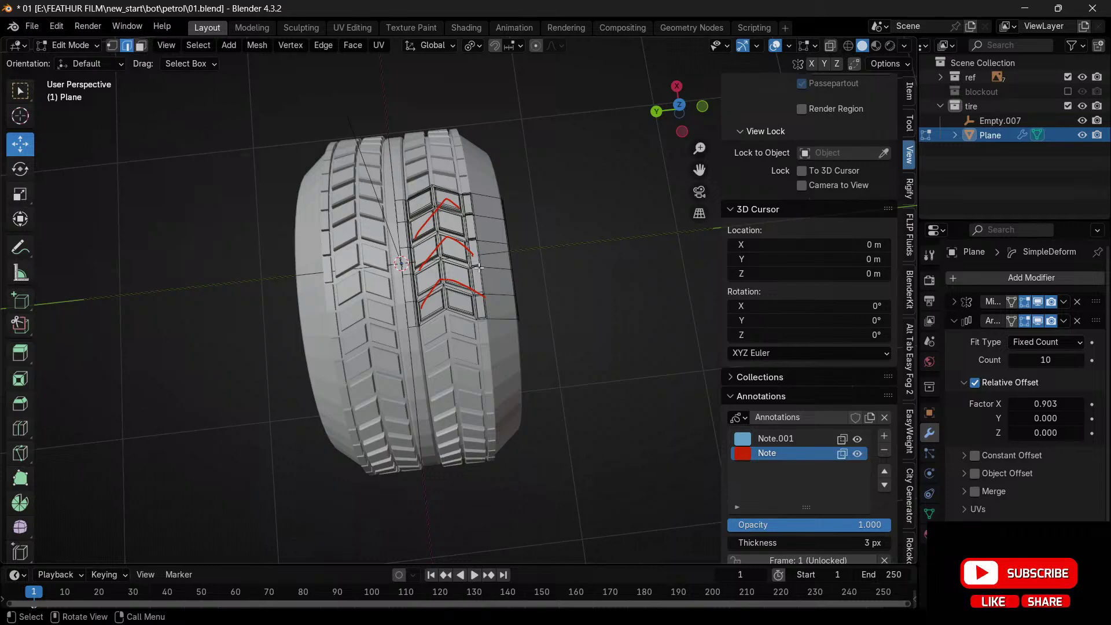
pyautogui.hotkey('ctrl', 'Tab')
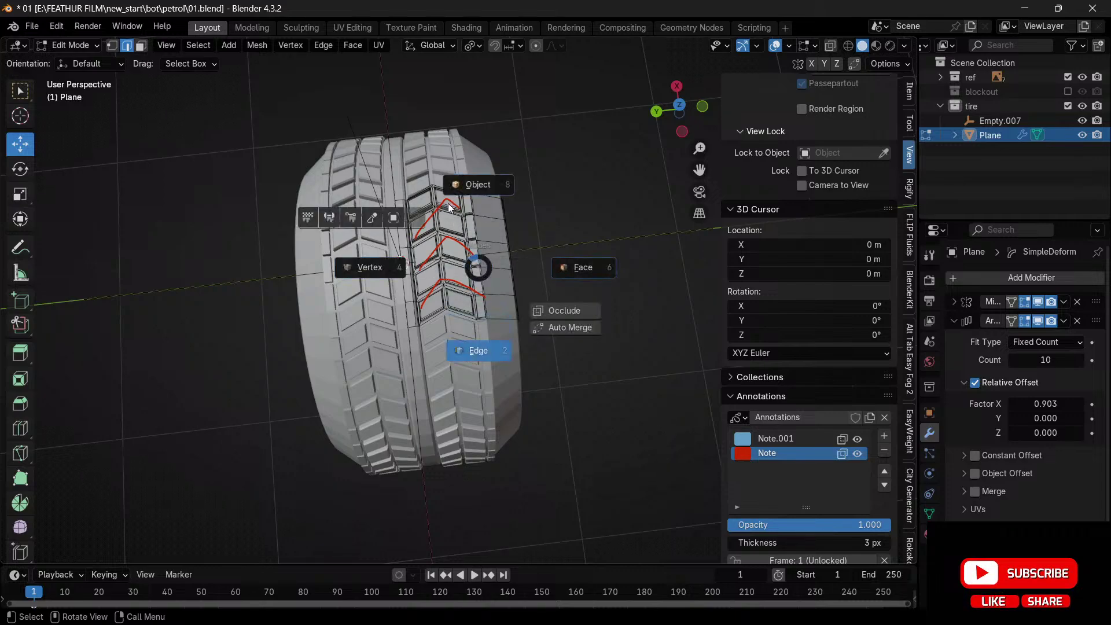
pyautogui.click(463, 193)
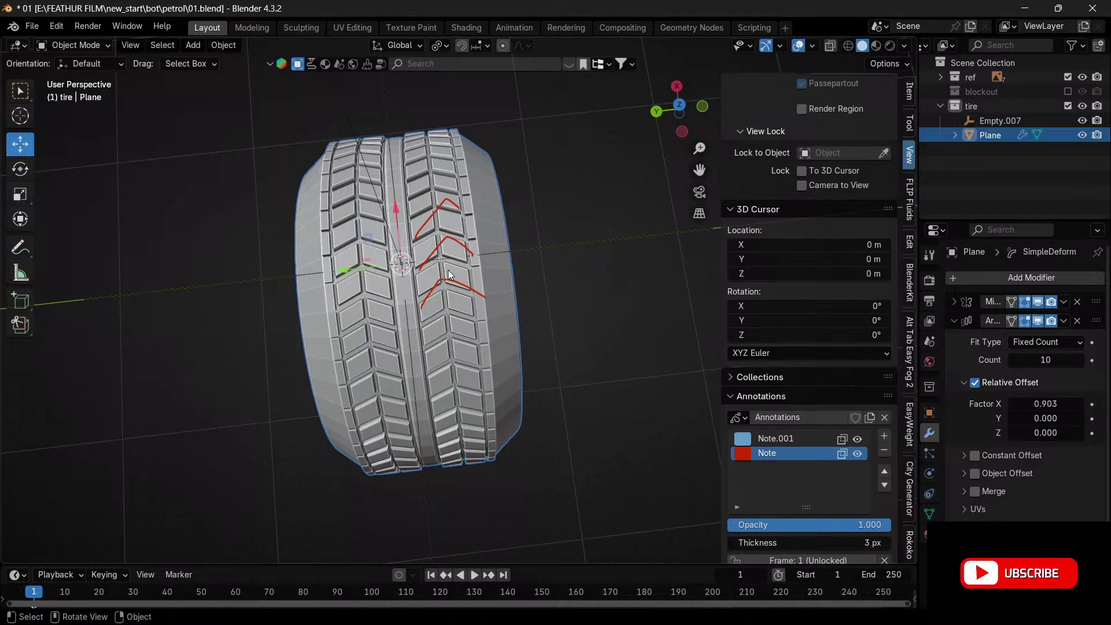
# - Duplicate the tire and place the copy beside the original along the negative Y axis
pyautogui.hotkey('shift', 'd')
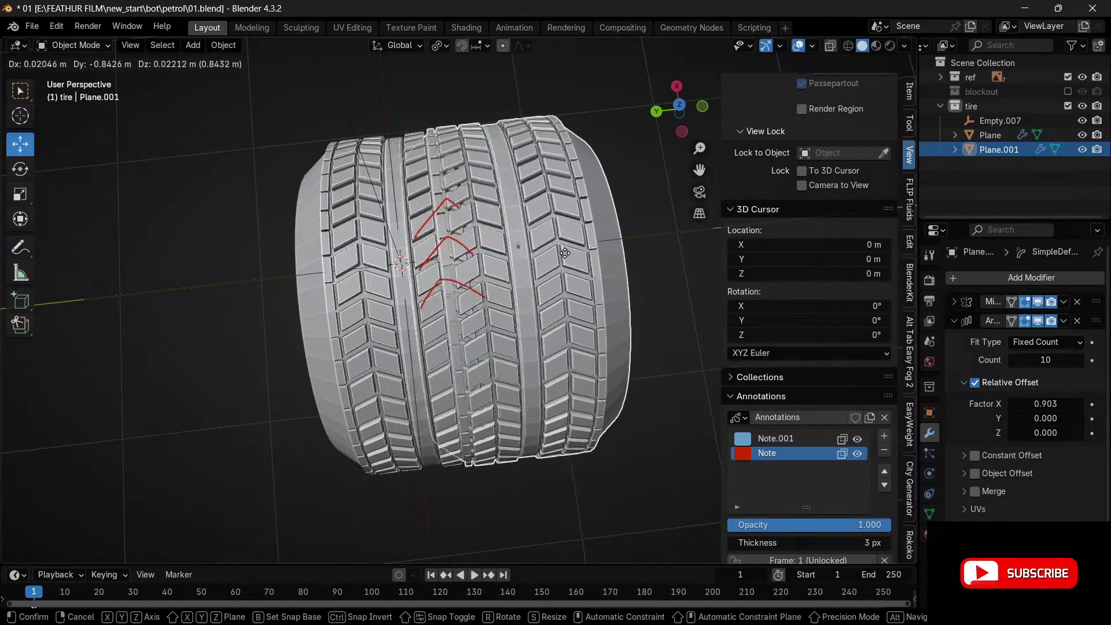
pyautogui.press('y')
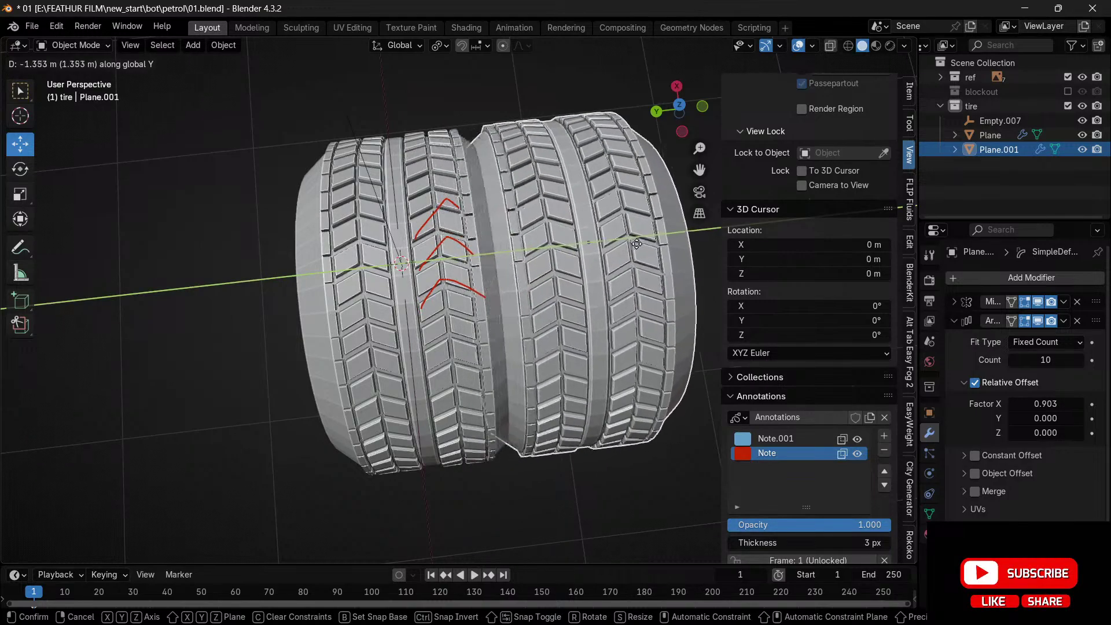
pyautogui.click(720, 220)
# - Enter Edit Mode on the tire copy and turn off the viewport display of its Mirror, Array and Simple Deform modifiers
pyautogui.keyDown('shift'); pyautogui.moveTo(702, 166); pyautogui.dragTo(405, 166, button='middle'); pyautogui.keyUp('shift')
pyautogui.press('Tab')
pyautogui.click(445, 182)
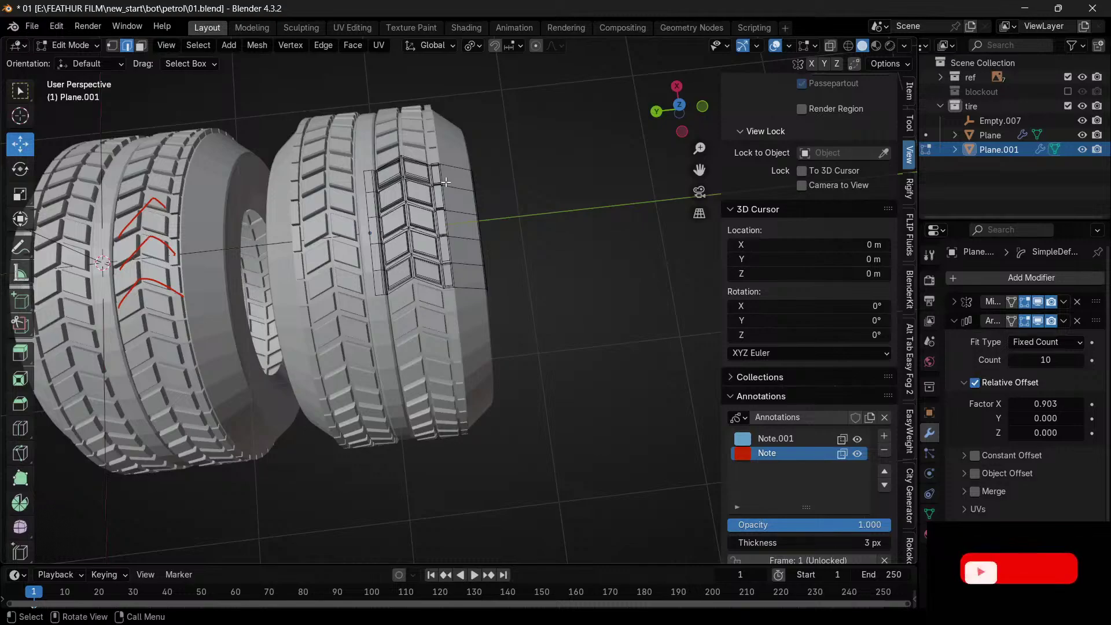
pyautogui.click(1026, 302)
pyautogui.click(1025, 321)
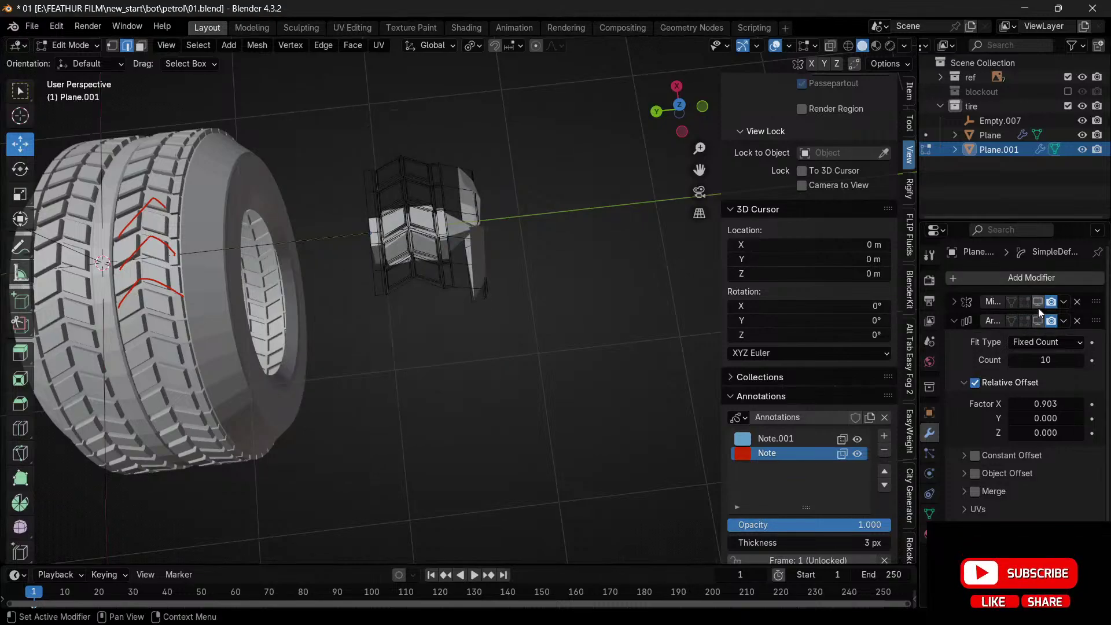
pyautogui.click(1037, 530)
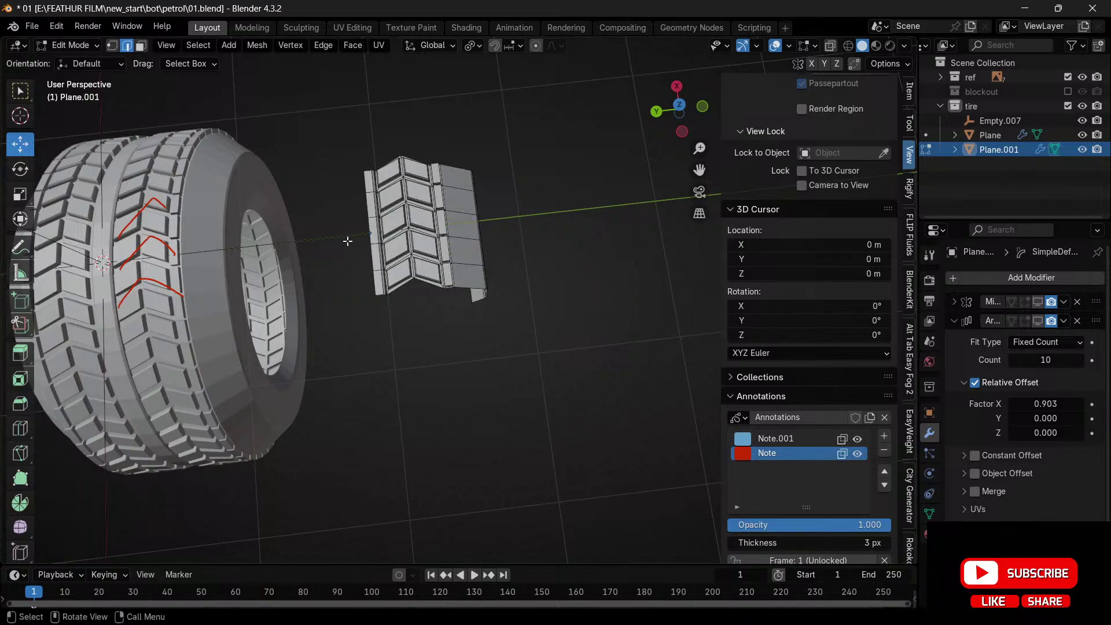
# - Select the edge row between tread and sidewall on the base segment and extrude it about 0.568 m along Y beneath the tread blocks
pyautogui.scroll(4, 347, 240)
pyautogui.scroll(-4, 347, 239)
pyautogui.scroll(2, 347, 237)
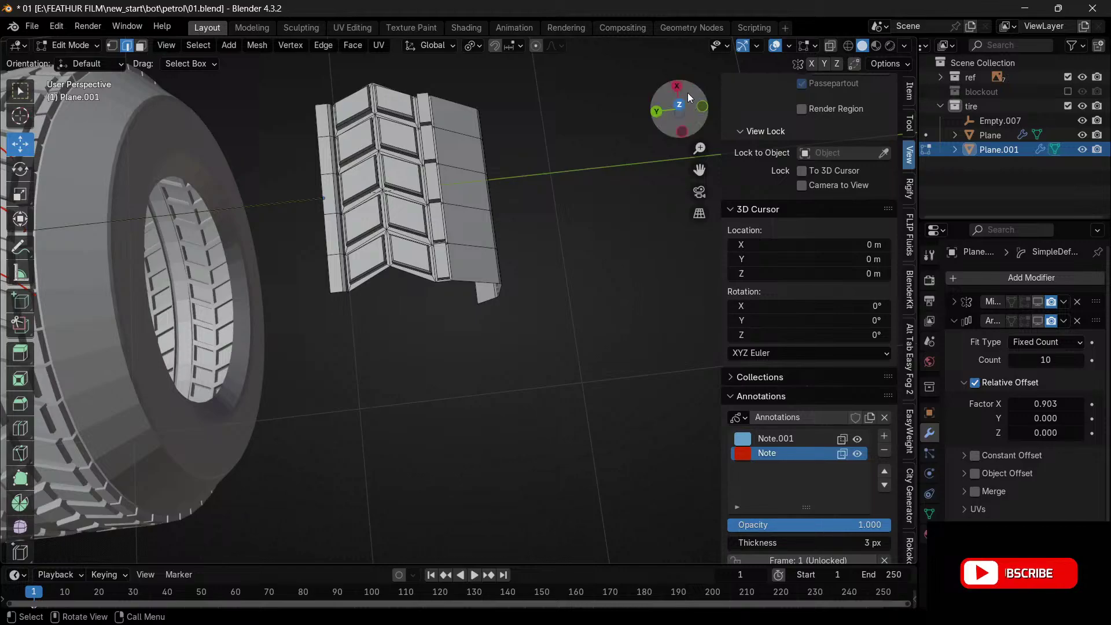
pyautogui.moveTo(689, 97); pyautogui.dragTo(296, 316)
pyautogui.scroll(4, 511, 204)
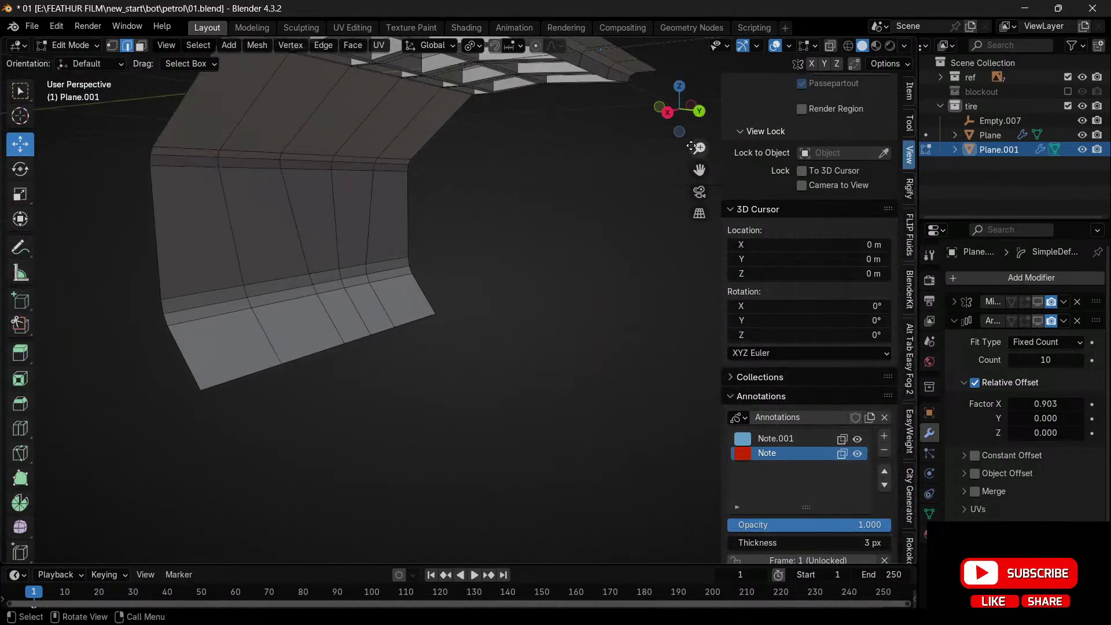
pyautogui.moveTo(691, 145); pyautogui.dragTo(510, 179)
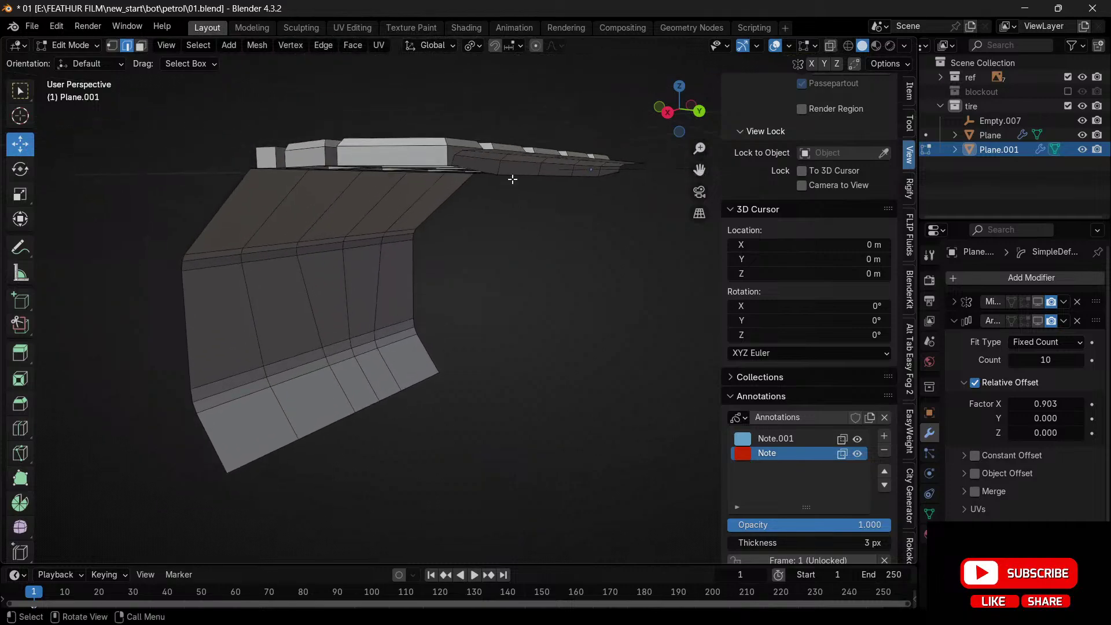
pyautogui.scroll(2, 519, 172)
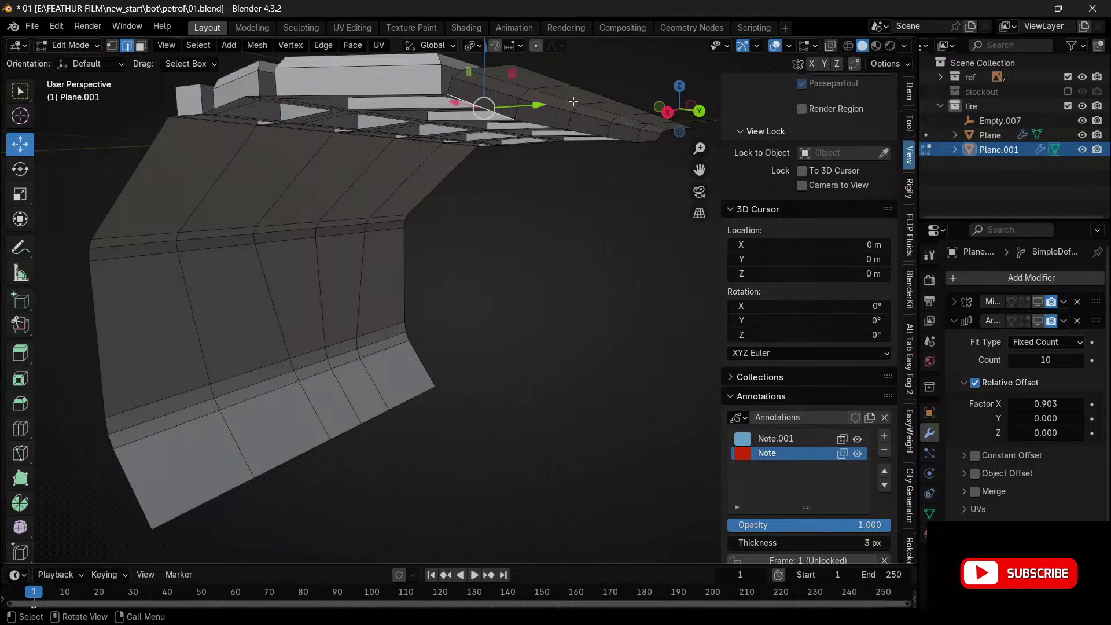
pyautogui.moveTo(692, 107); pyautogui.dragTo(616, 152)
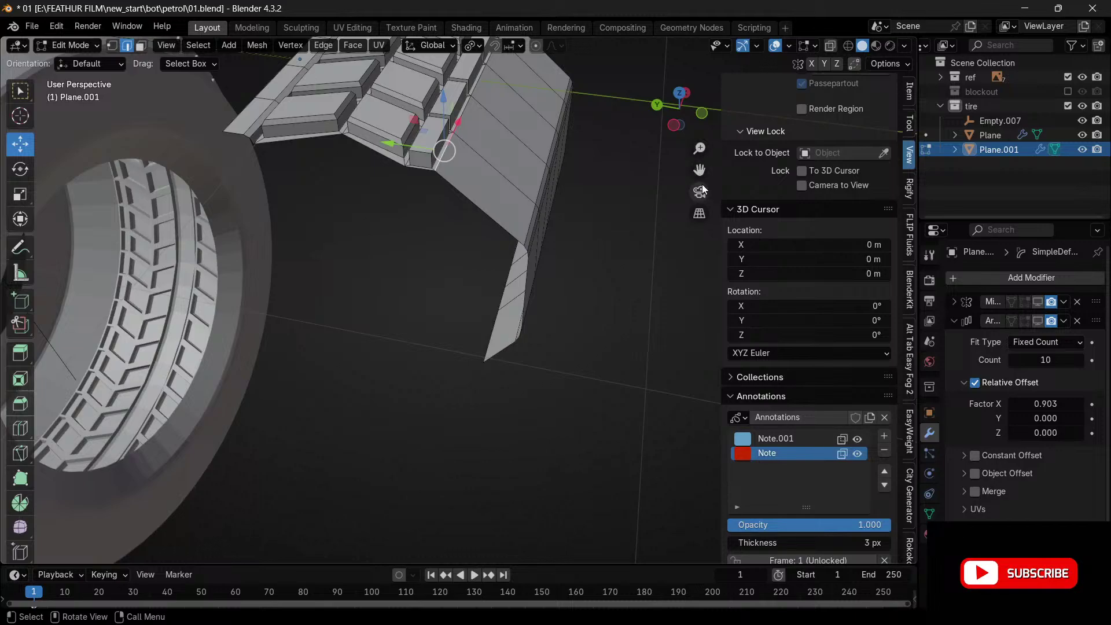
pyautogui.moveTo(701, 171); pyautogui.dragTo(660, 306)
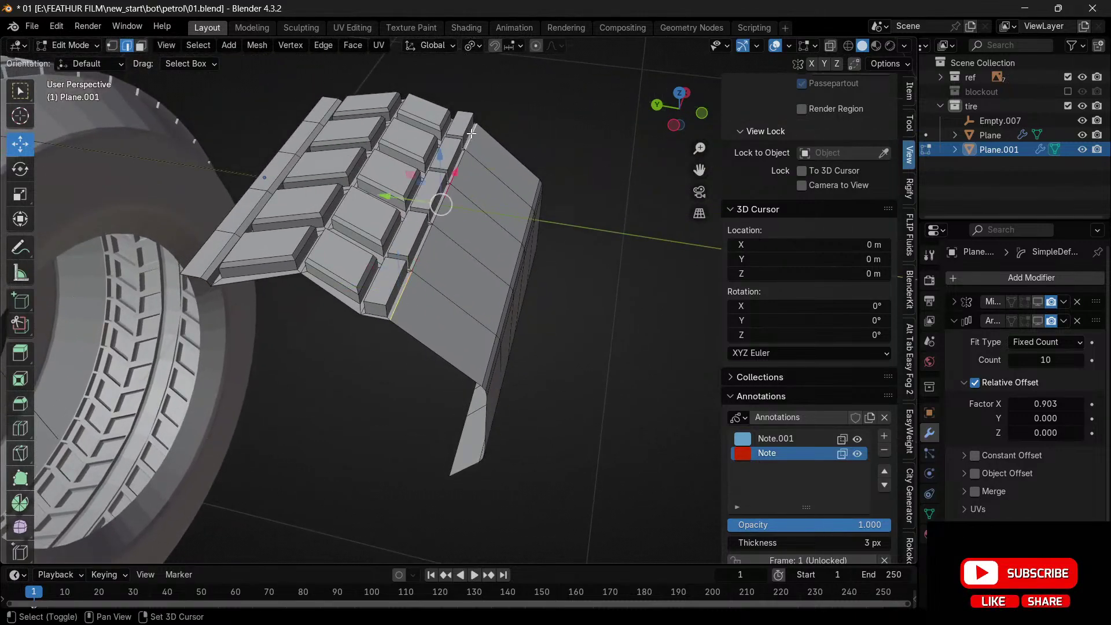
pyautogui.keyDown('ctrl'); pyautogui.click(399, 299); pyautogui.keyUp('ctrl')
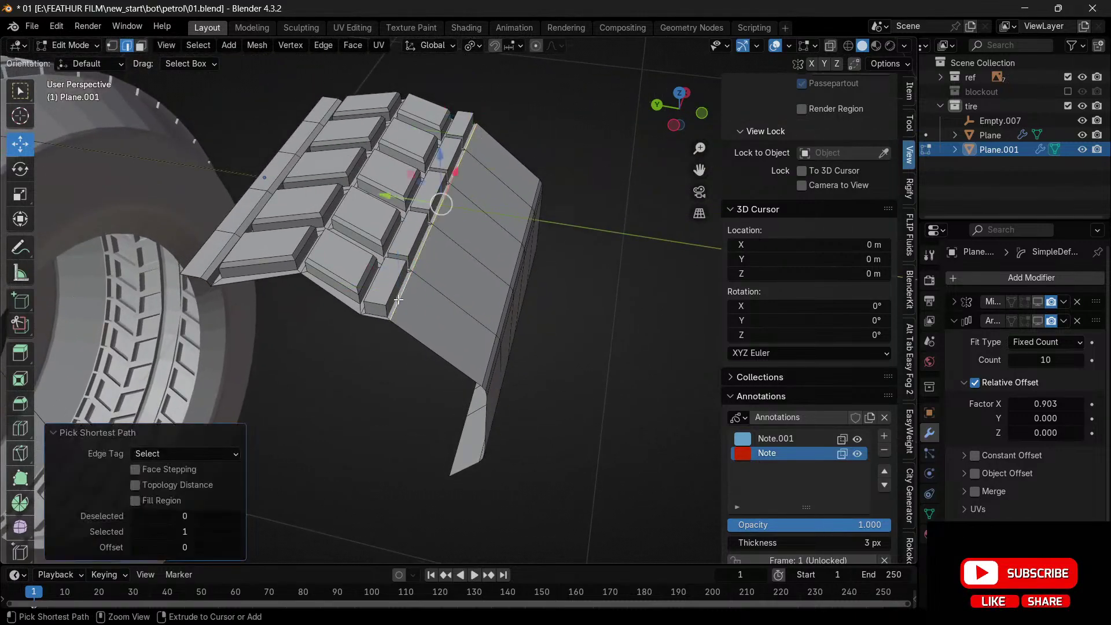
pyautogui.press('g')
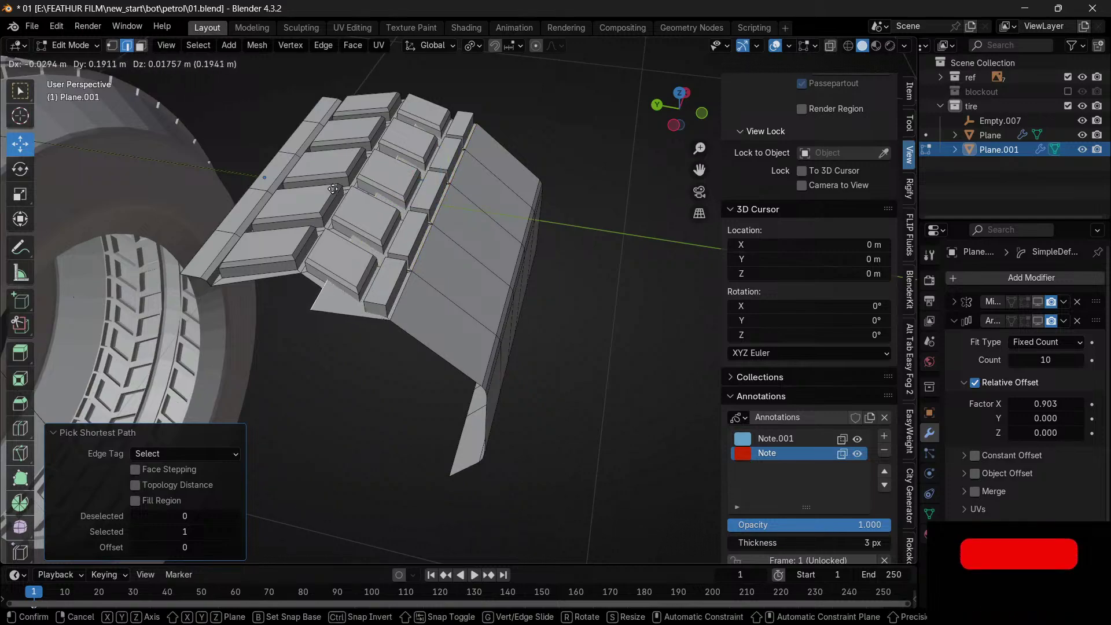
pyautogui.press('y')
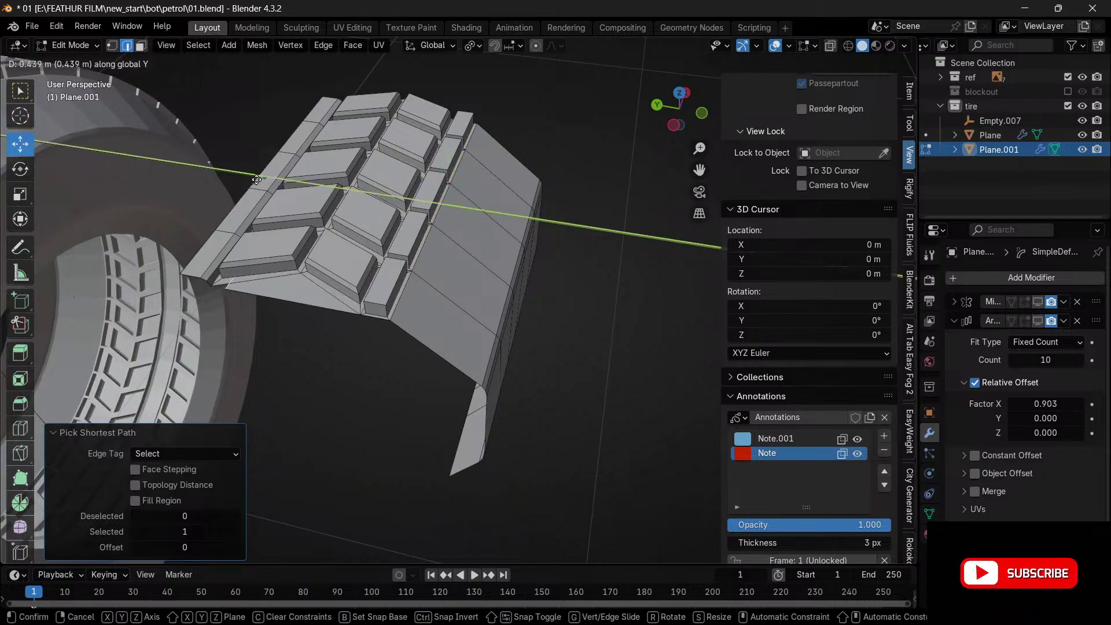
pyautogui.click(222, 177)
# - In top view, move the extruded edge row about -0.009 m along Y to align it with the segment's center line
pyautogui.click(683, 94)
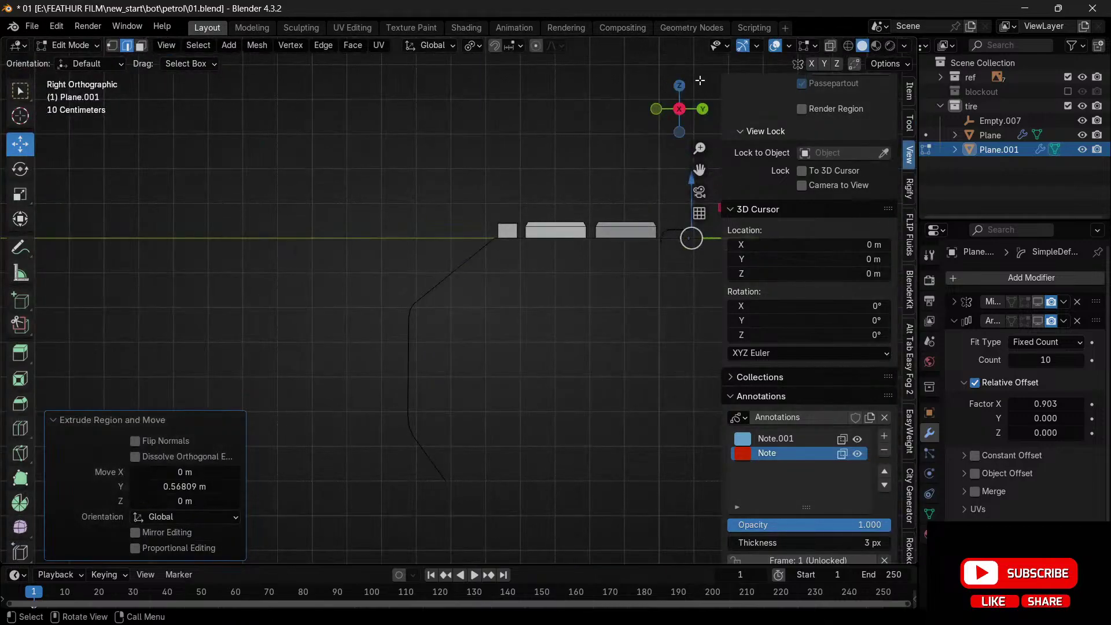
pyautogui.click(680, 85)
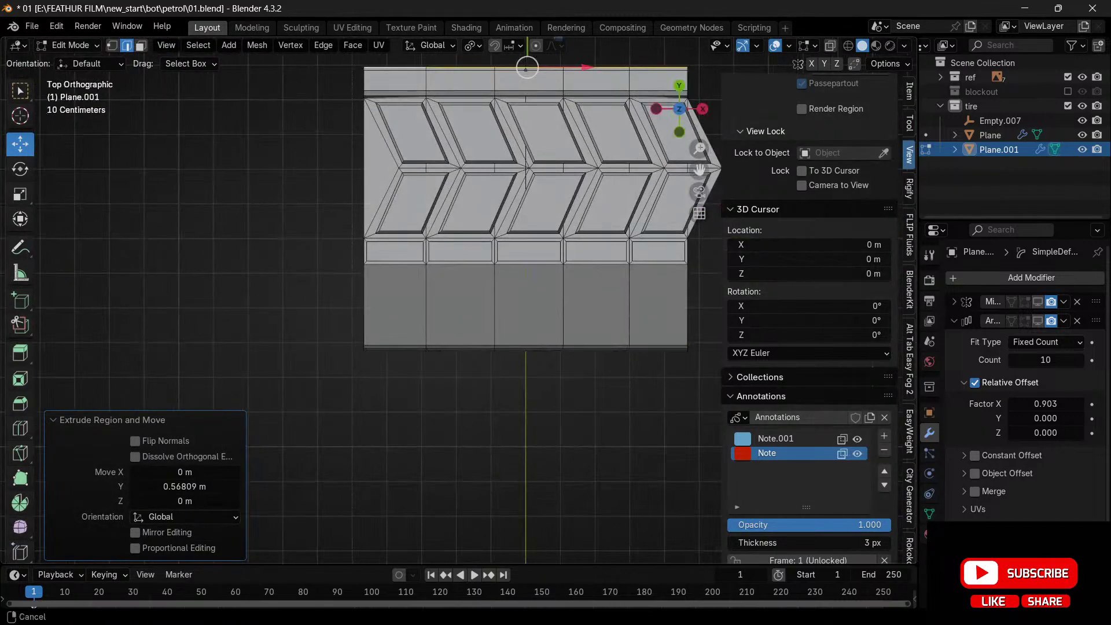
pyautogui.keyDown('shift'); pyautogui.moveTo(604, 42); pyautogui.dragTo(523, 189, button='middle'); pyautogui.keyUp('shift')
pyautogui.scroll(8, 528, 197)
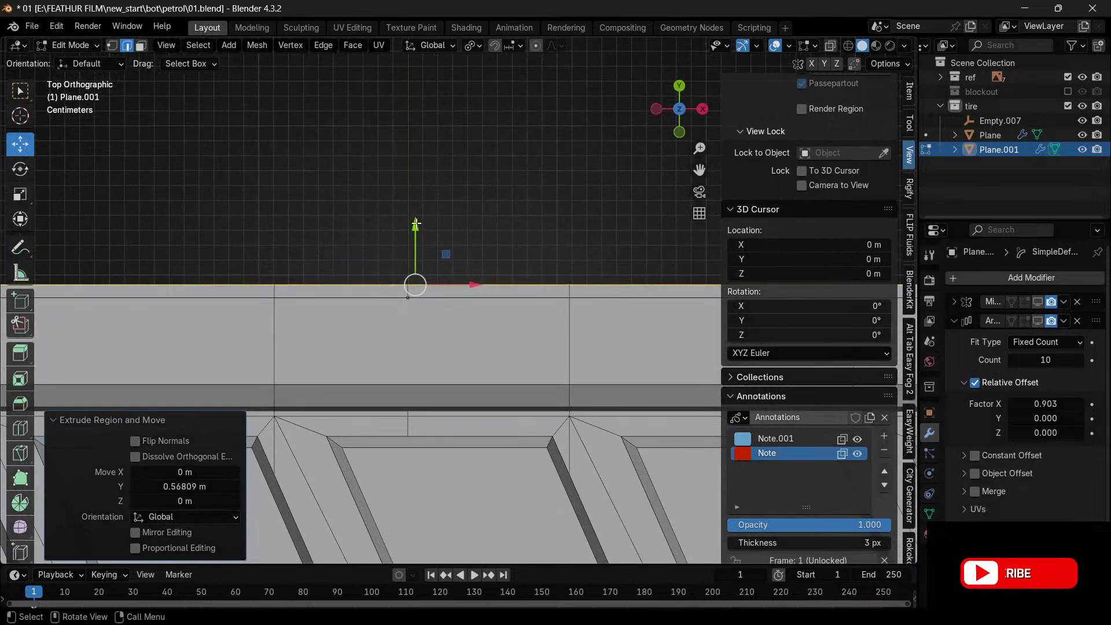
pyautogui.moveTo(416, 224); pyautogui.dragTo(416, 243)
pyautogui.scroll(-7, 472, 268)
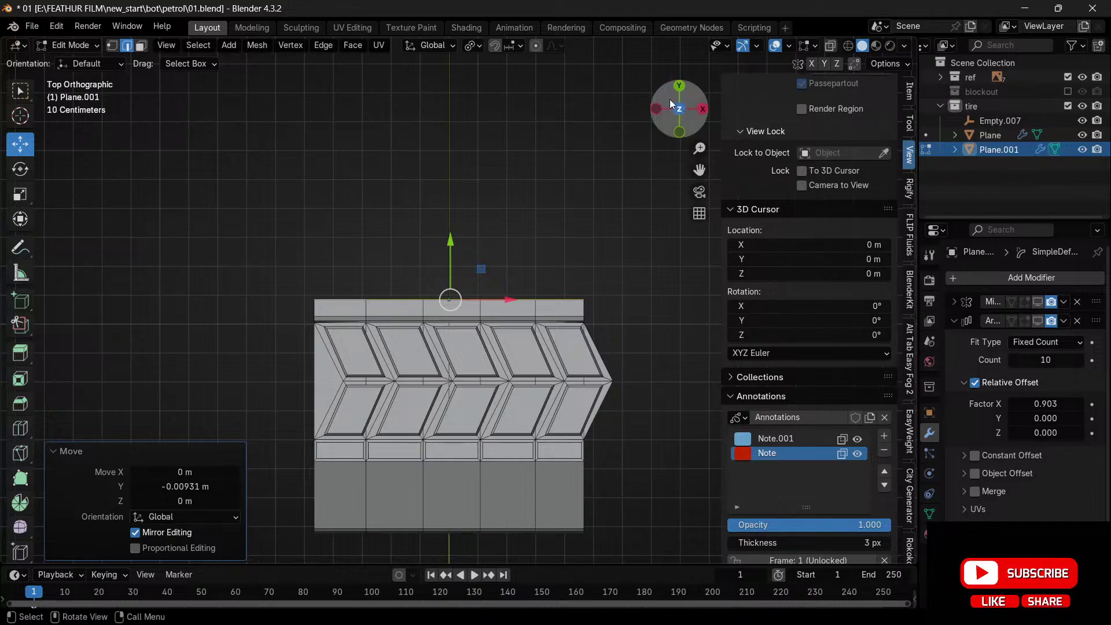
# - Select the five new flat faces beneath the tread, invert the selection, and test it with a move that is undone
pyautogui.moveTo(669, 99); pyautogui.dragTo(456, 249)
pyautogui.press('3')
pyautogui.click(473, 198)
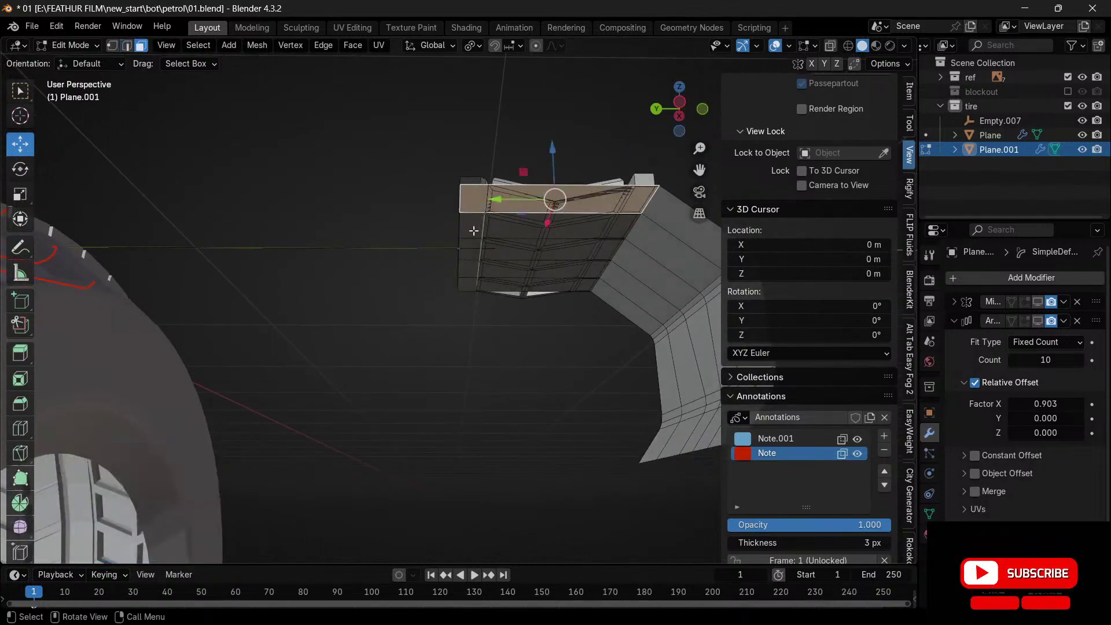
pyautogui.keyDown('shift'); pyautogui.click(474, 229); pyautogui.keyUp('shift')
pyautogui.keyDown('shift'); pyautogui.click(474, 250); pyautogui.keyUp('shift')
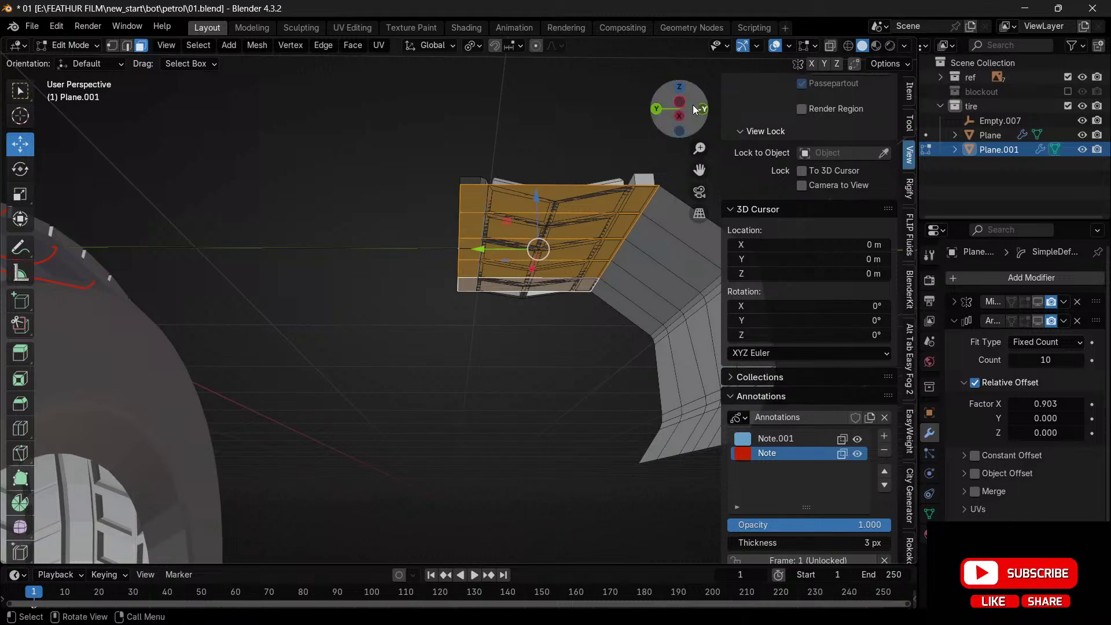
pyautogui.moveTo(680, 107); pyautogui.dragTo(666, 142)
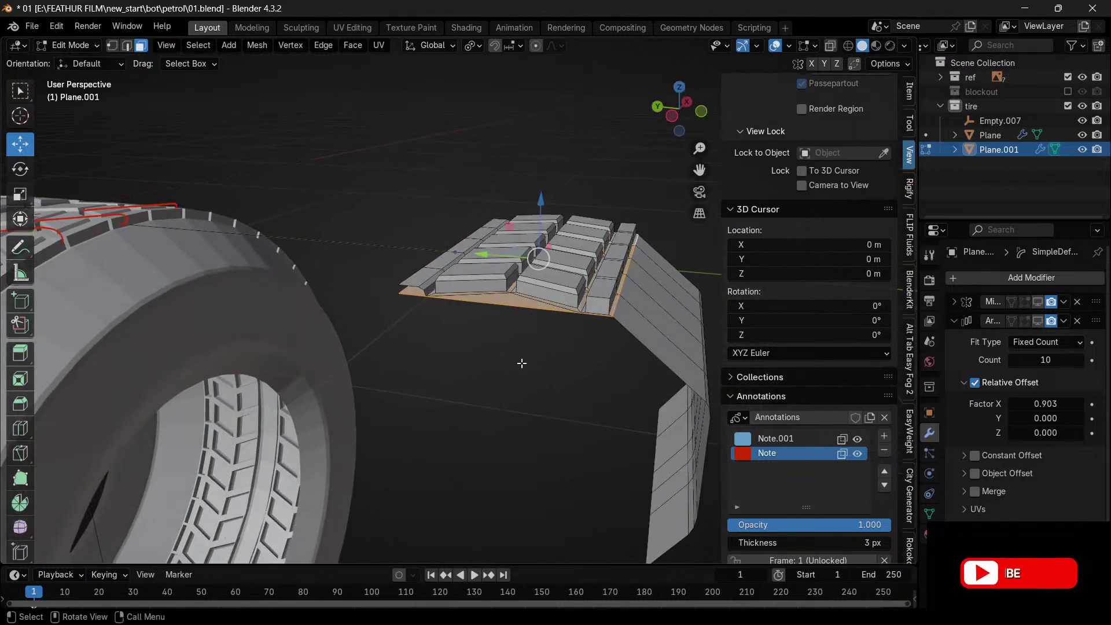
pyautogui.hotkey('ctrl', 'l')
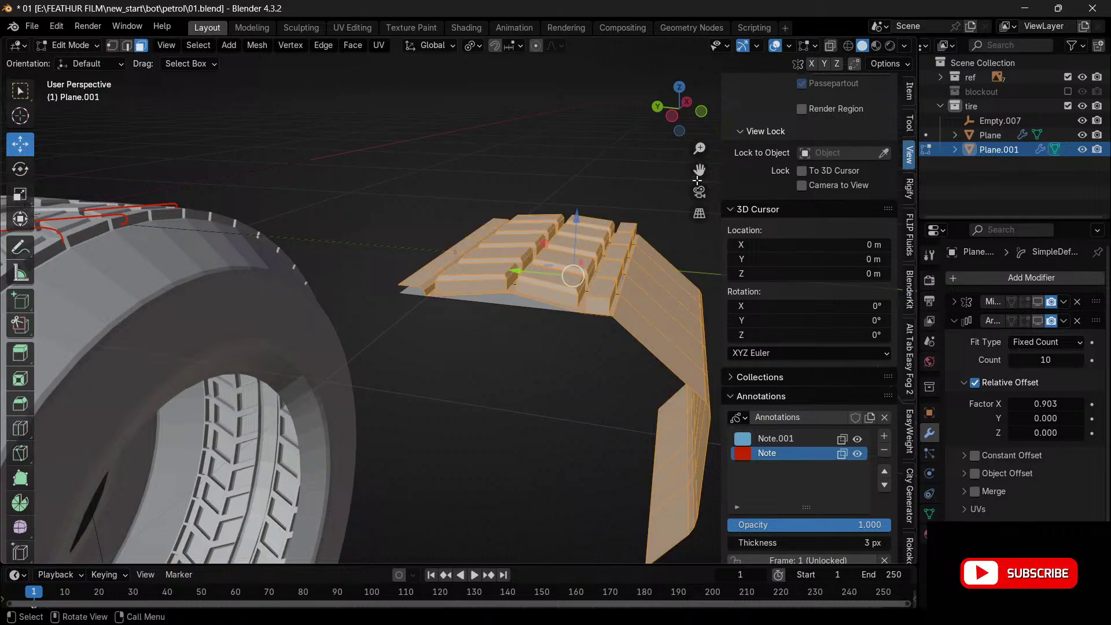
pyautogui.press('g')
pyautogui.click(641, 86)
pyautogui.hotkey('ctrl', 'z')
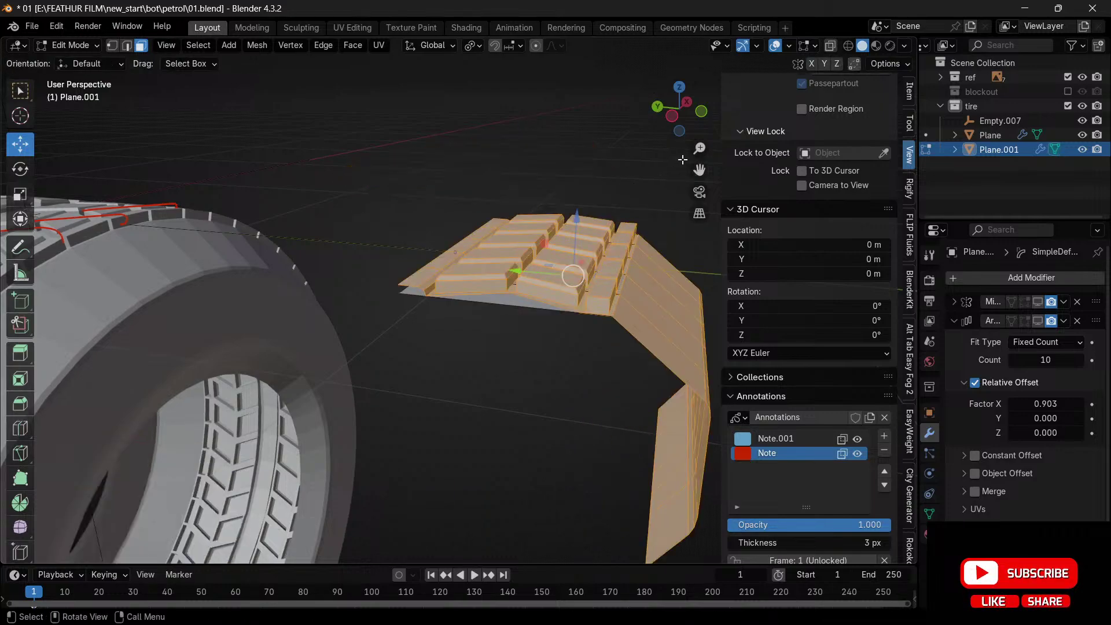
# - Deselect the sidewall faces on the base segment and delete the remaining selected tread block faces
pyautogui.moveTo(699, 170); pyautogui.dragTo(554, 21)
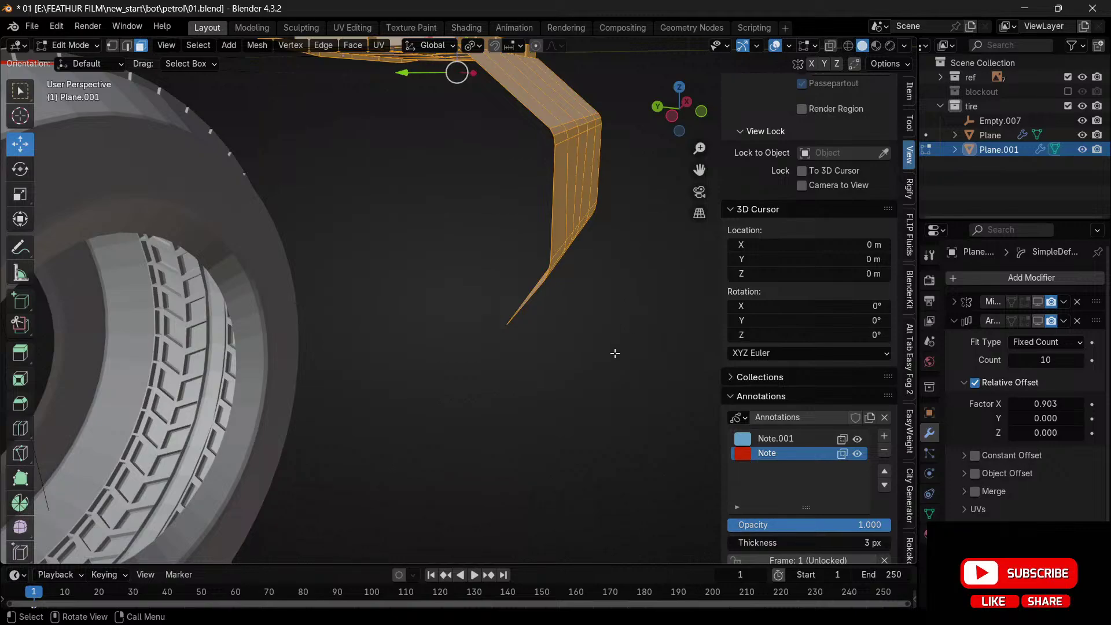
pyautogui.keyDown('ctrl'); pyautogui.moveTo(495, 408); pyautogui.dragTo(656, 82); pyautogui.keyUp('ctrl')
pyautogui.moveTo(682, 131); pyautogui.dragTo(635, 227)
pyautogui.press('g')
pyautogui.click(661, 173)
pyautogui.hotkey('ctrl', 'z')
pyautogui.press('x')
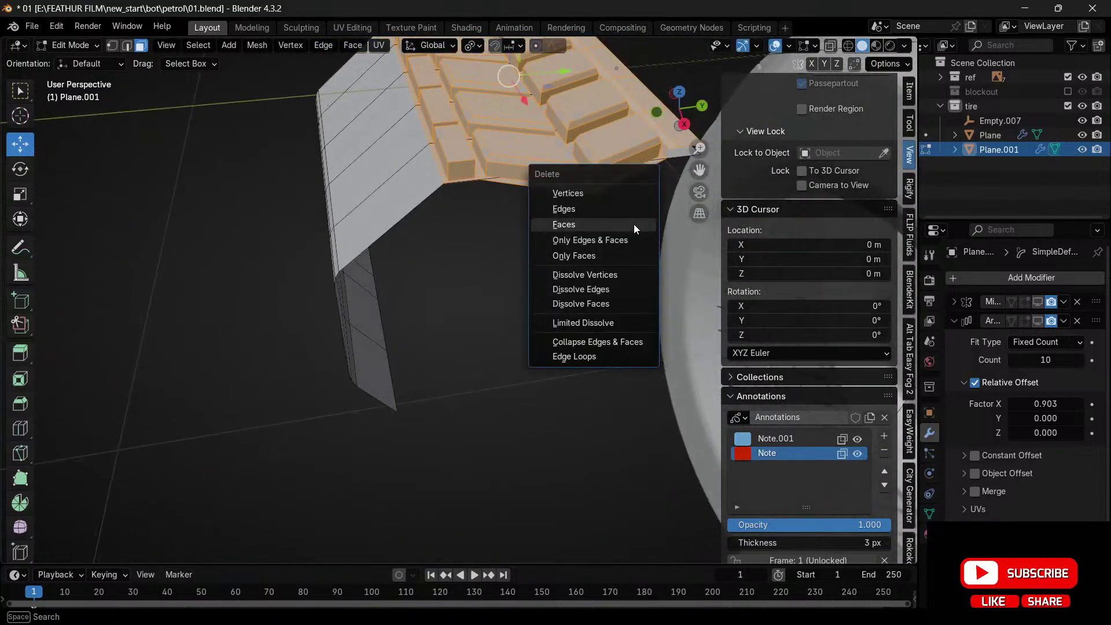
pyautogui.click(634, 227)
# - In top view, select the outer edge row of the flat tread faces and move it about 0.18 m along X to slant them
pyautogui.moveTo(680, 116); pyautogui.dragTo(646, 133)
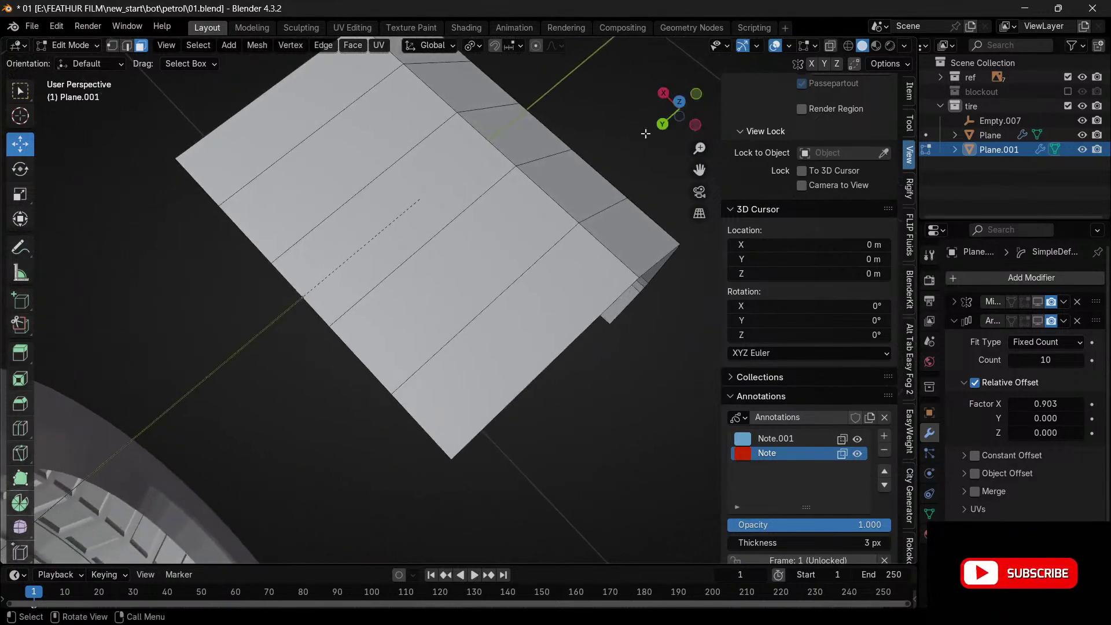
pyautogui.click(682, 100)
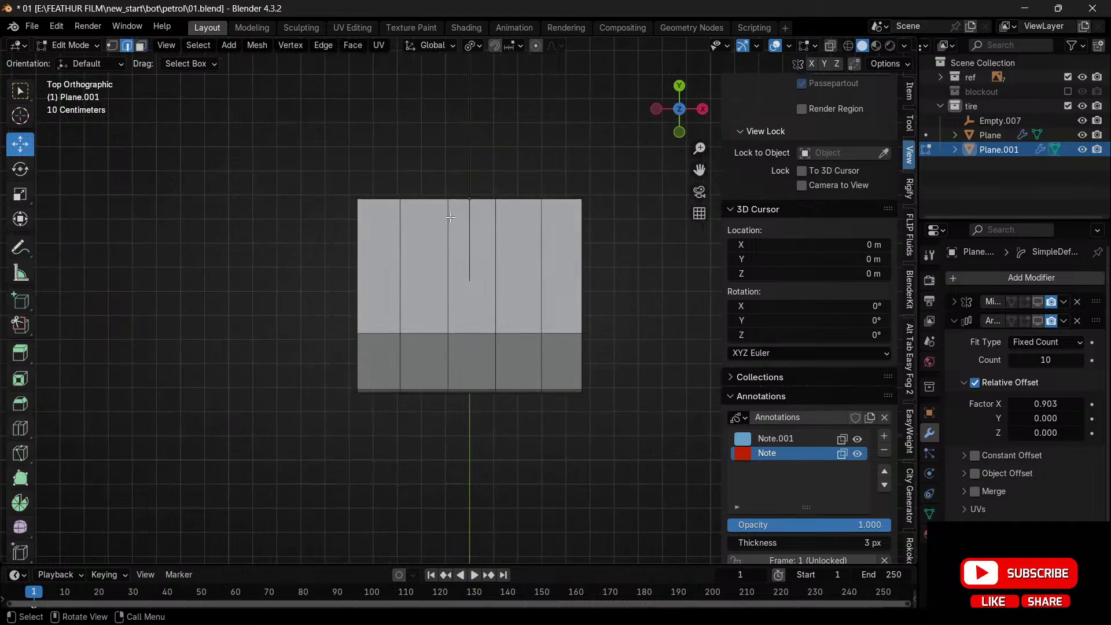
pyautogui.keyDown('shift'); pyautogui.click(390, 199); pyautogui.keyUp('shift')
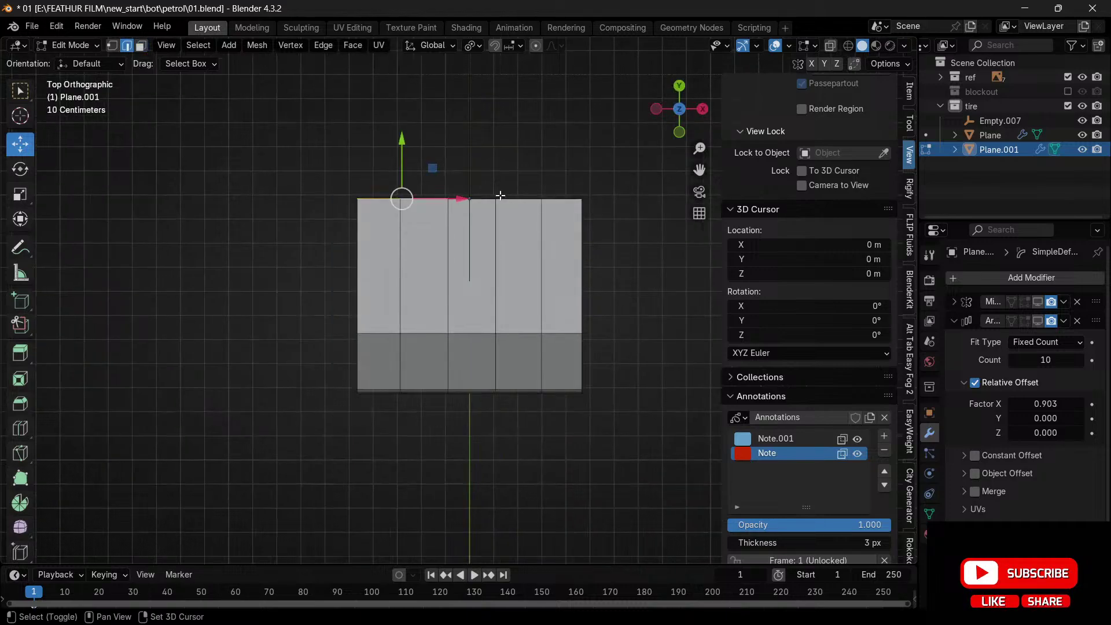
pyautogui.keyDown('shift'); pyautogui.click(568, 195); pyautogui.keyUp('shift')
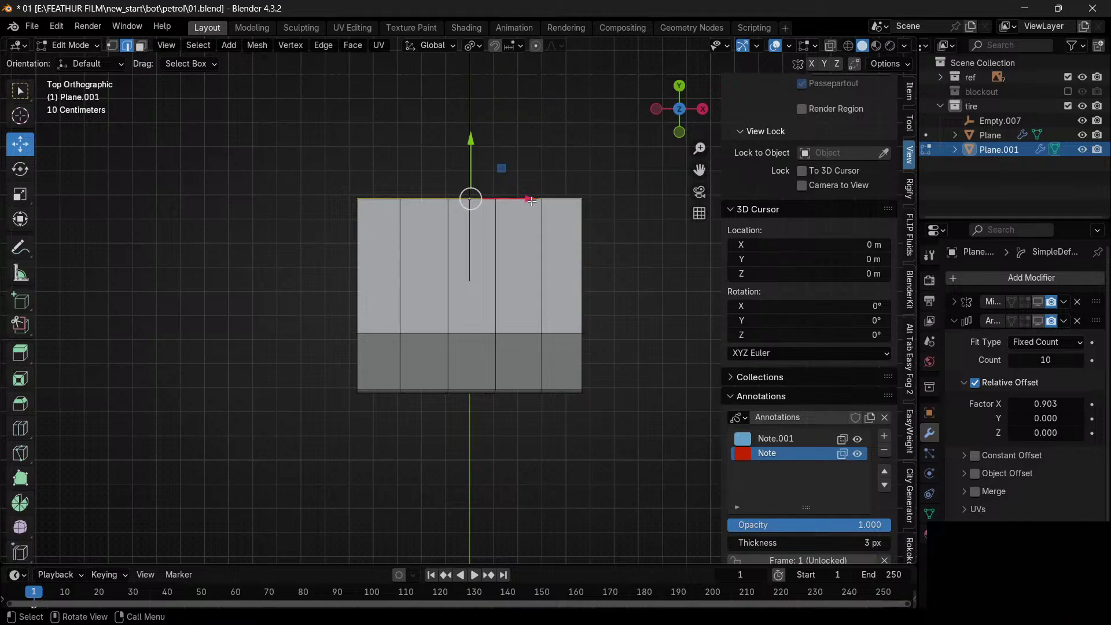
pyautogui.moveTo(532, 199); pyautogui.dragTo(575, 199)
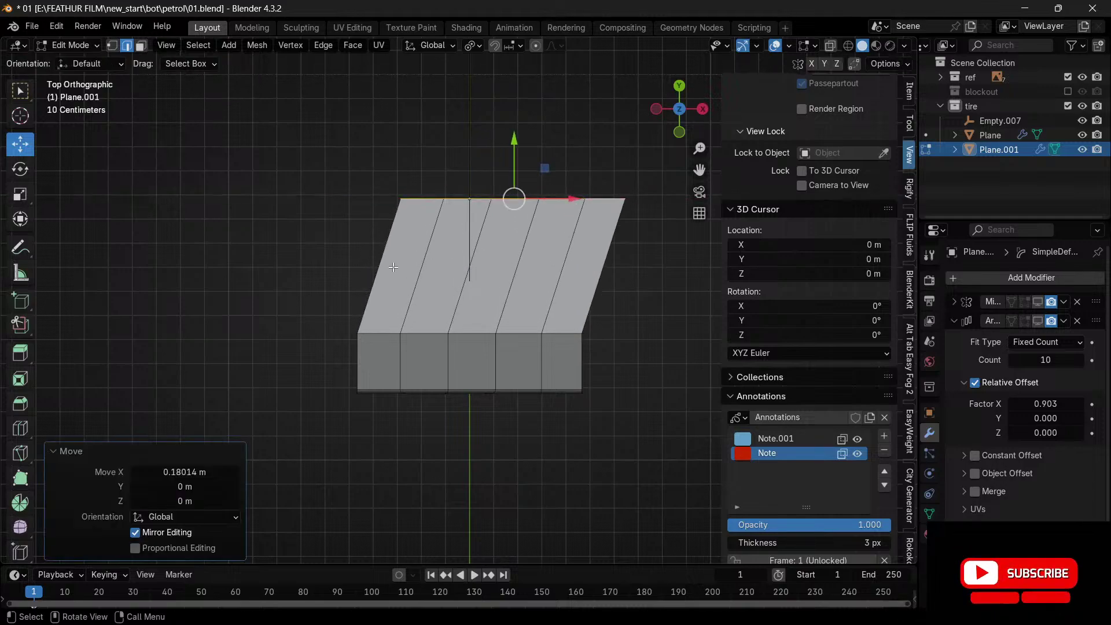
# - Try an individual inset on the five slanted tread faces, then undo it
pyautogui.click(431, 262)
pyautogui.press('3')
pyautogui.click(418, 264)
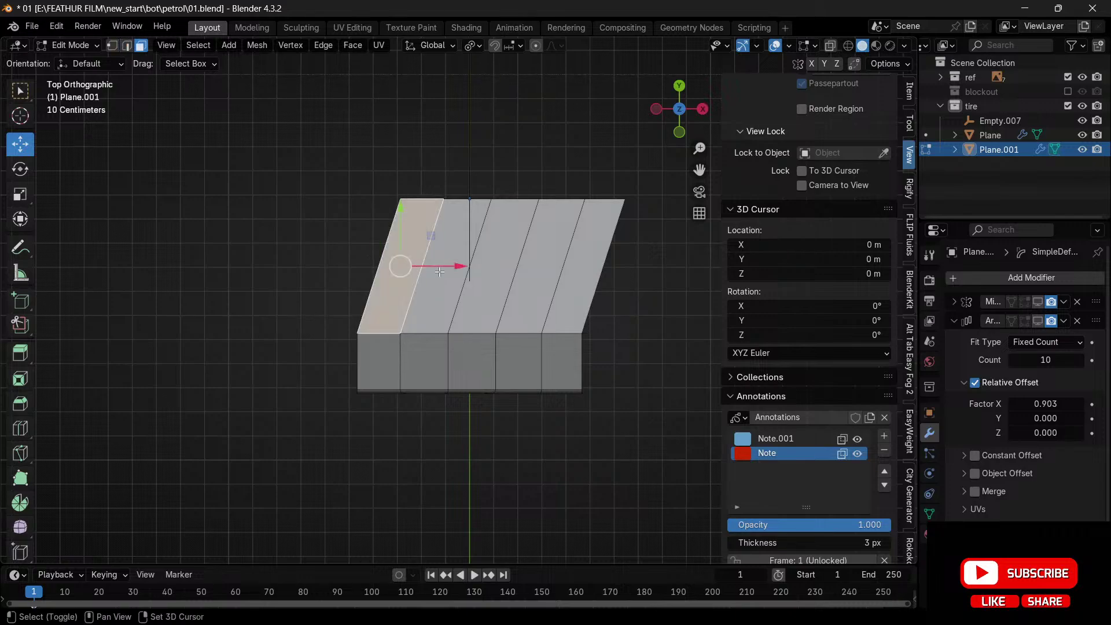
pyautogui.keyDown('shift'); pyautogui.click(457, 266); pyautogui.keyUp('shift')
pyautogui.keyDown('shift'); pyautogui.click(523, 284); pyautogui.keyUp('shift')
pyautogui.keyDown('shift'); pyautogui.click(499, 255); pyautogui.keyUp('shift')
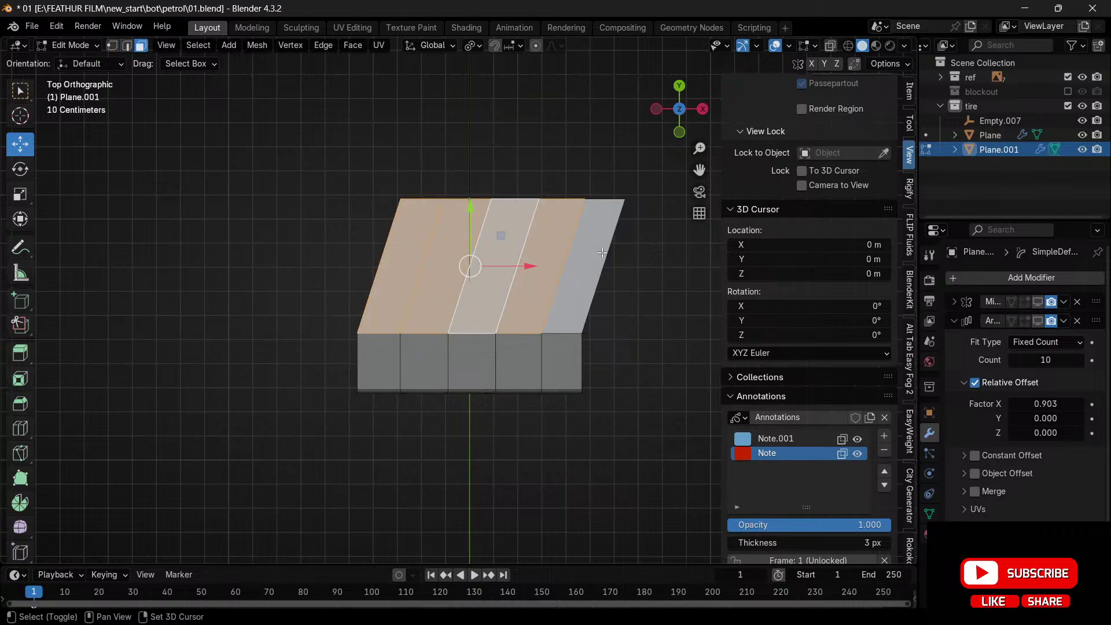
pyautogui.keyDown('shift'); pyautogui.click(601, 266); pyautogui.keyUp('shift')
pyautogui.press('i')
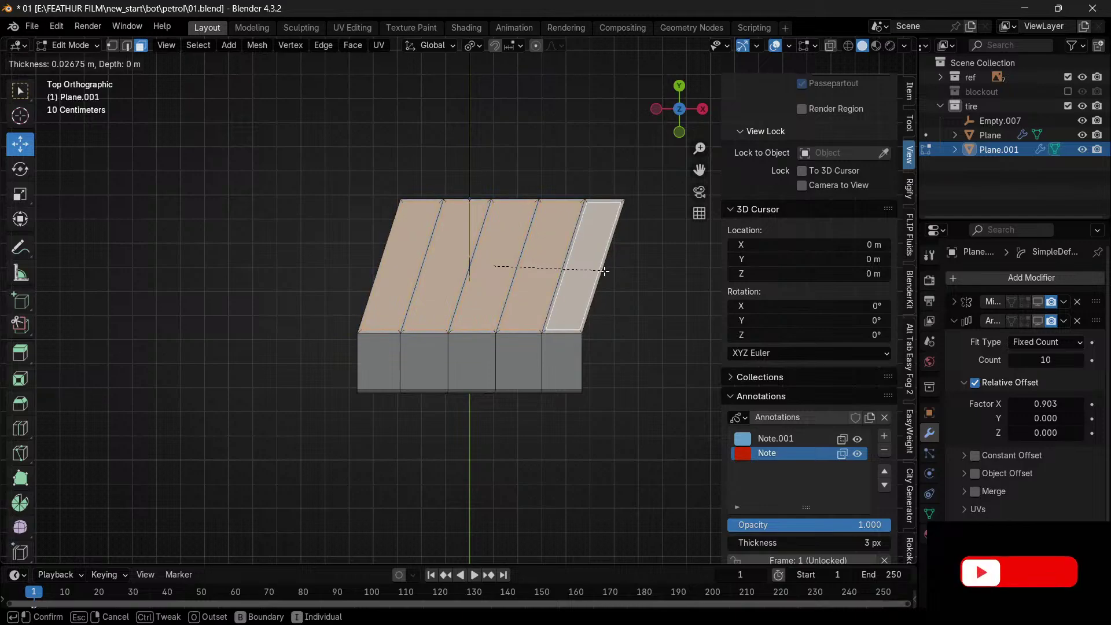
pyautogui.click(608, 269)
pyautogui.moveTo(673, 116); pyautogui.dragTo(630, 133)
pyautogui.hotkey('ctrl', 'z')
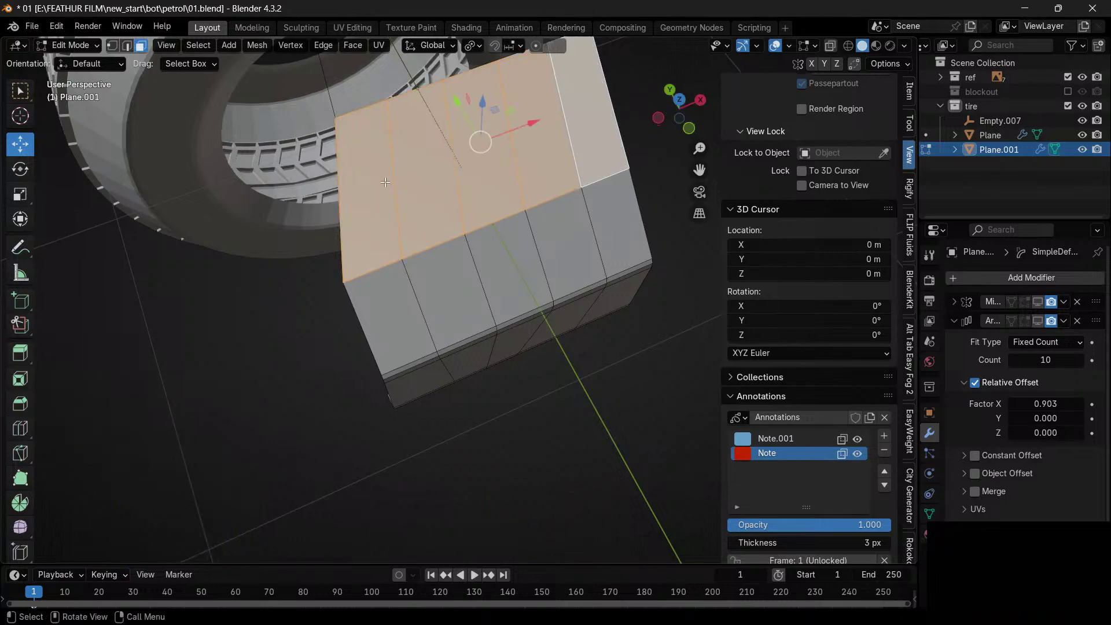
# - Select the four inner edge loops running from the tread down the sidewall and dissolve their edges
pyautogui.press('2')
pyautogui.click(398, 200)
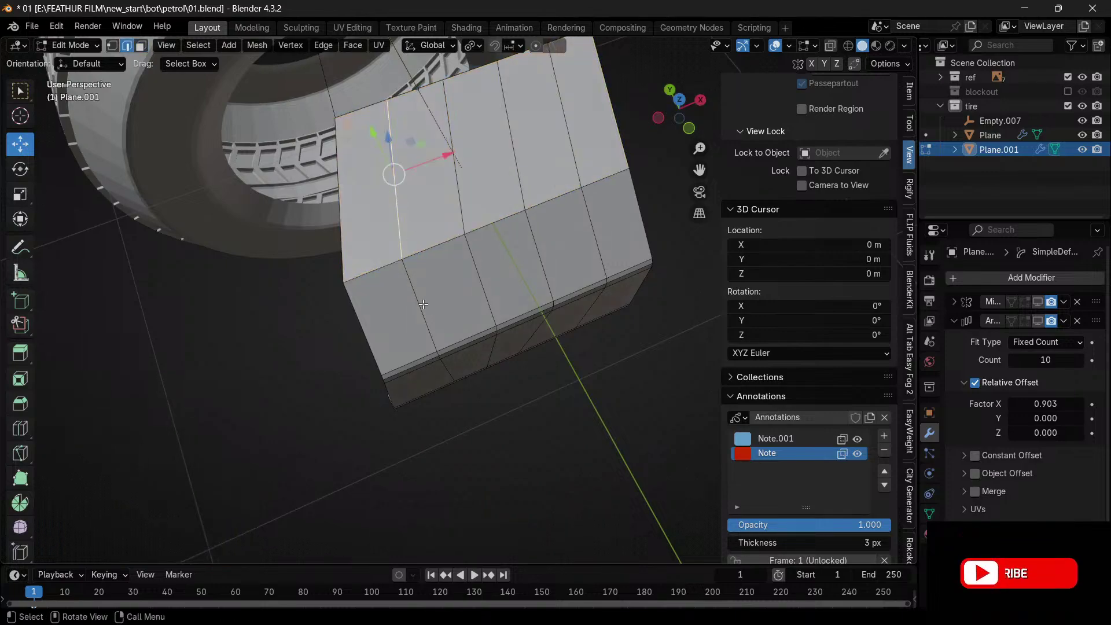
pyautogui.keyDown('alt'); pyautogui.click(396, 211); pyautogui.keyUp('alt')
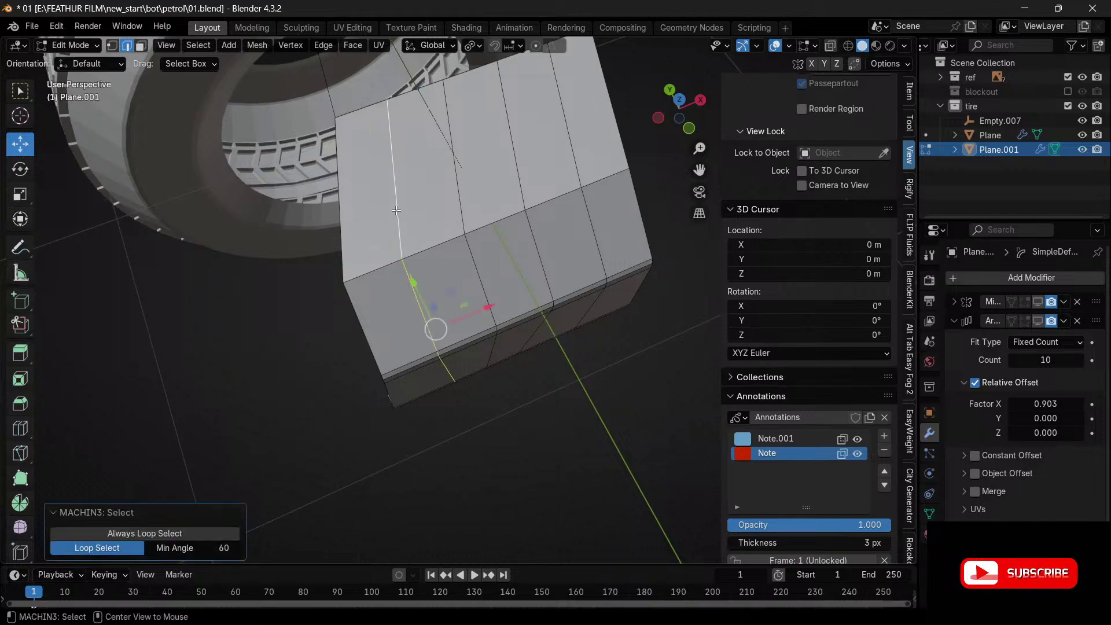
pyautogui.keyDown('alt'); pyautogui.click(456, 174); pyautogui.keyUp('alt')
pyautogui.keyDown('alt'); pyautogui.keyDown('shift'); pyautogui.click(524, 146); pyautogui.keyUp('shift'); pyautogui.keyUp('alt')
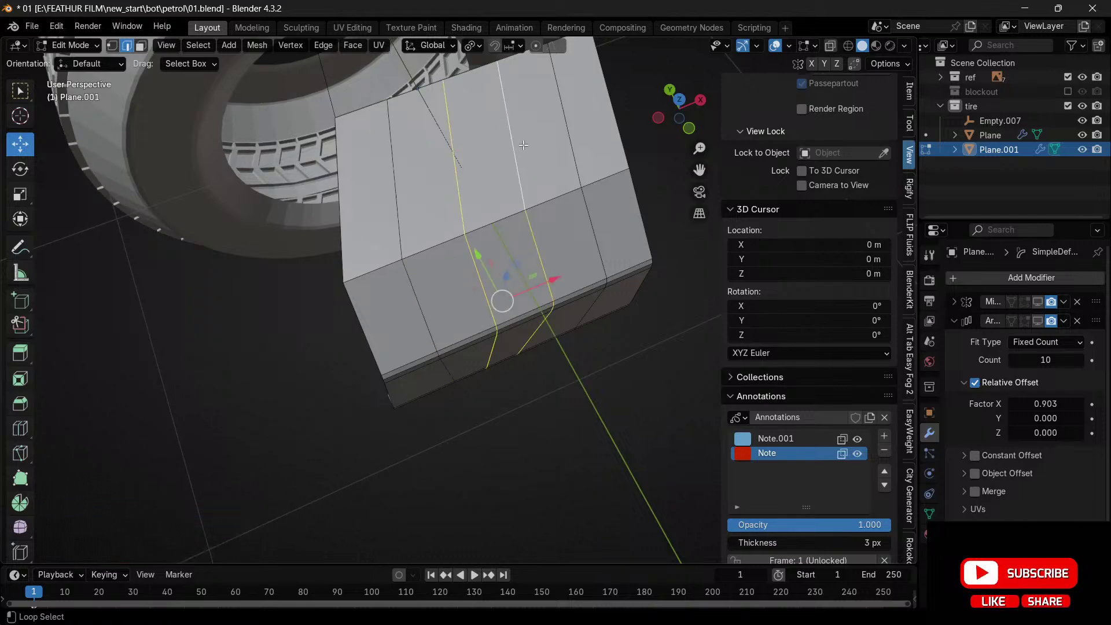
pyautogui.keyDown('alt'); pyautogui.keyDown('shift'); pyautogui.click(564, 133); pyautogui.keyUp('shift'); pyautogui.keyUp('alt')
pyautogui.keyDown('alt'); pyautogui.keyDown('shift'); pyautogui.click(397, 181); pyautogui.keyUp('shift'); pyautogui.keyUp('alt')
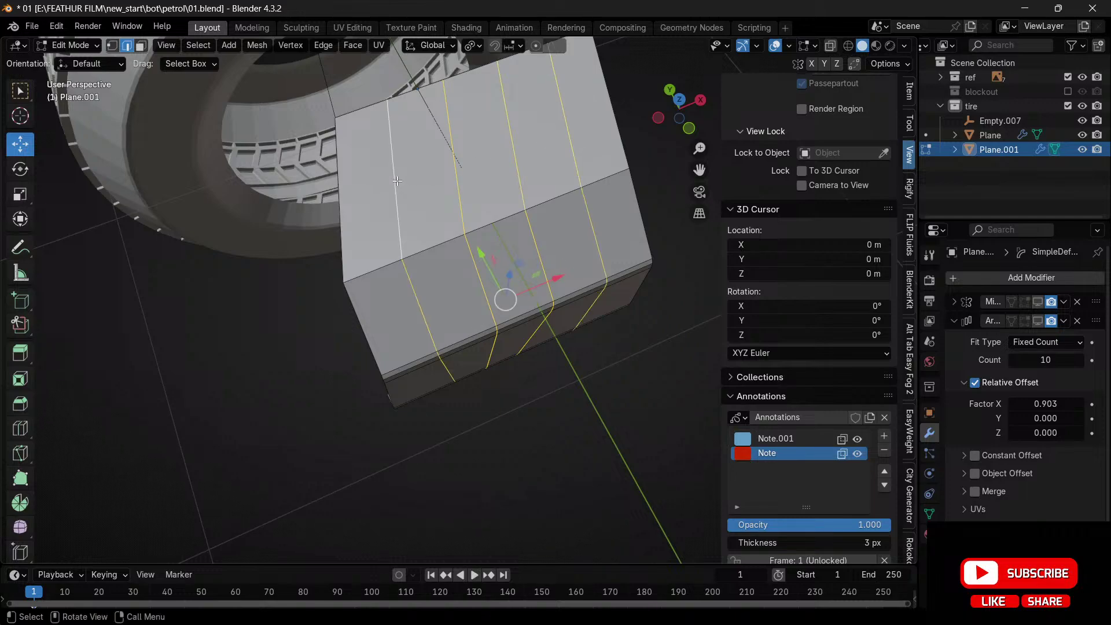
pyautogui.press('x')
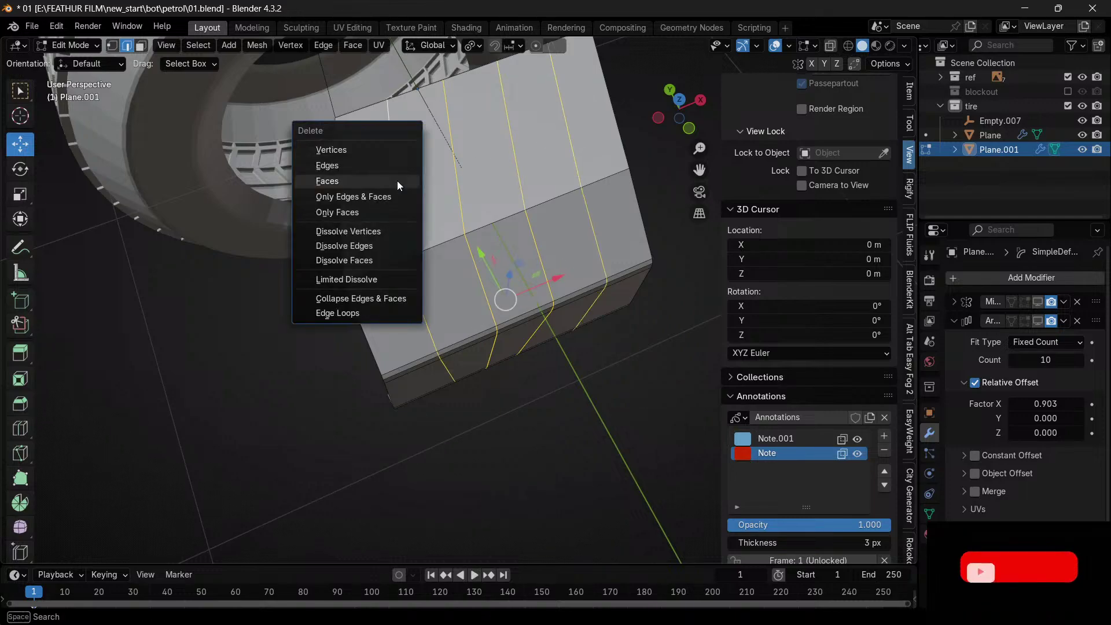
pyautogui.click(389, 239)
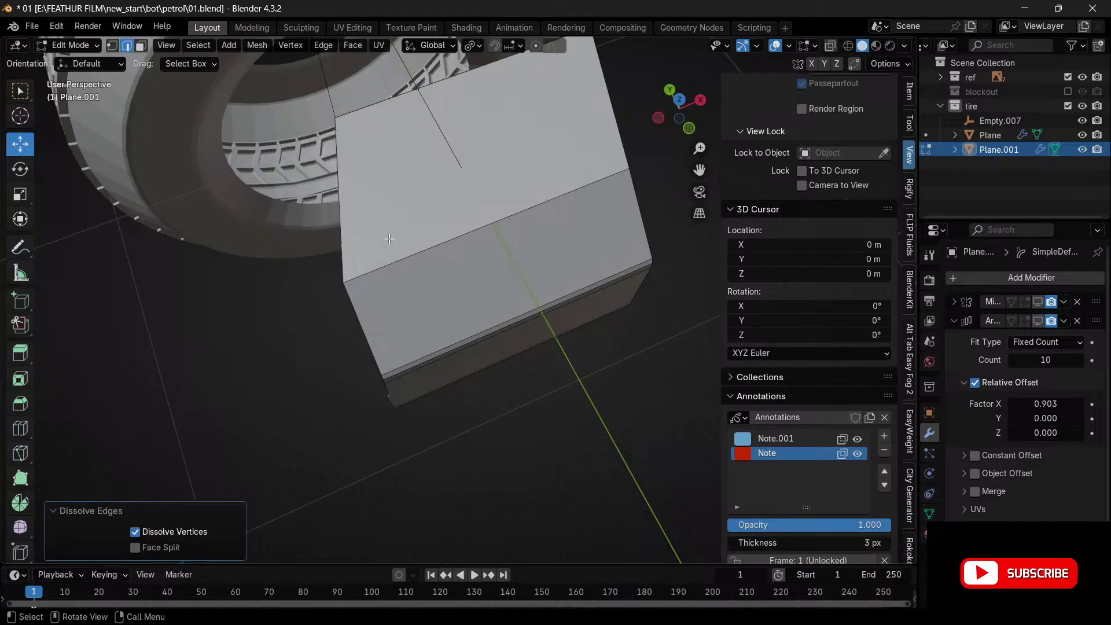
# - Add a loop cut with 2 evenly spaced cuts across the segment, running from the tread down the sidewall
pyautogui.press('1')
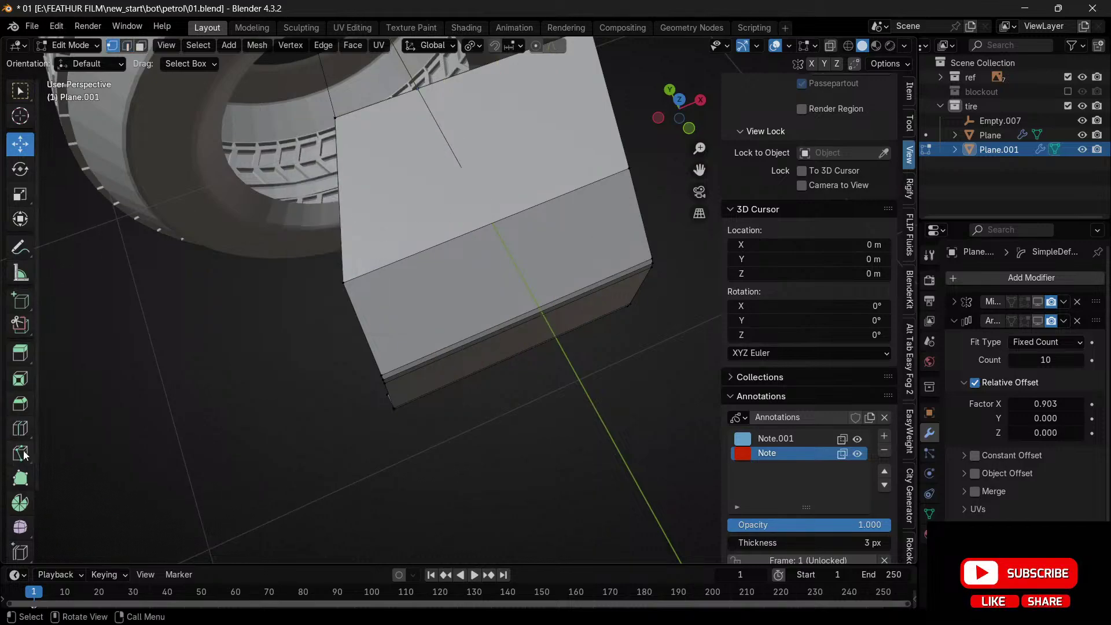
pyautogui.click(21, 428)
pyautogui.click(384, 314)
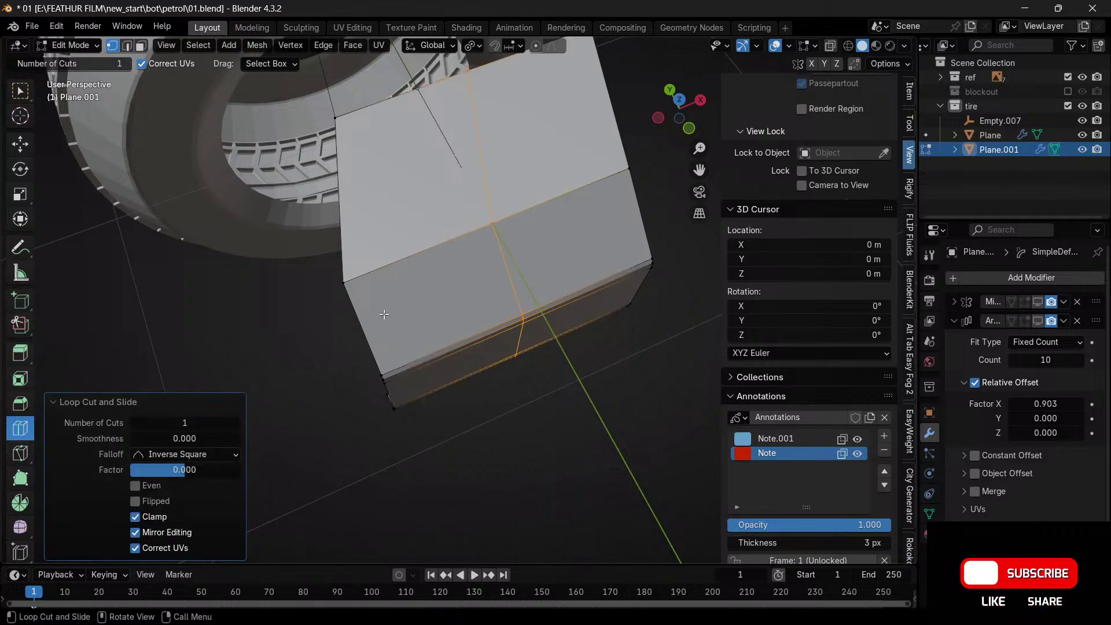
pyautogui.click(236, 423)
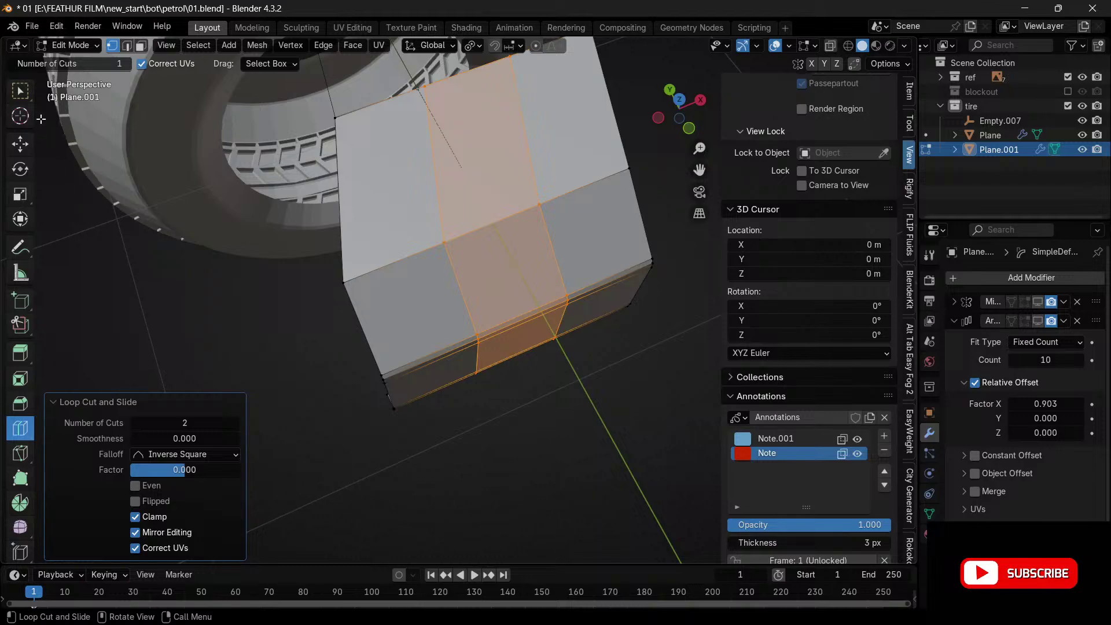
# - Try an individual inset of about 0.037 m on the three slanted tread faces, then undo it
pyautogui.click(20, 143)
pyautogui.click(439, 166)
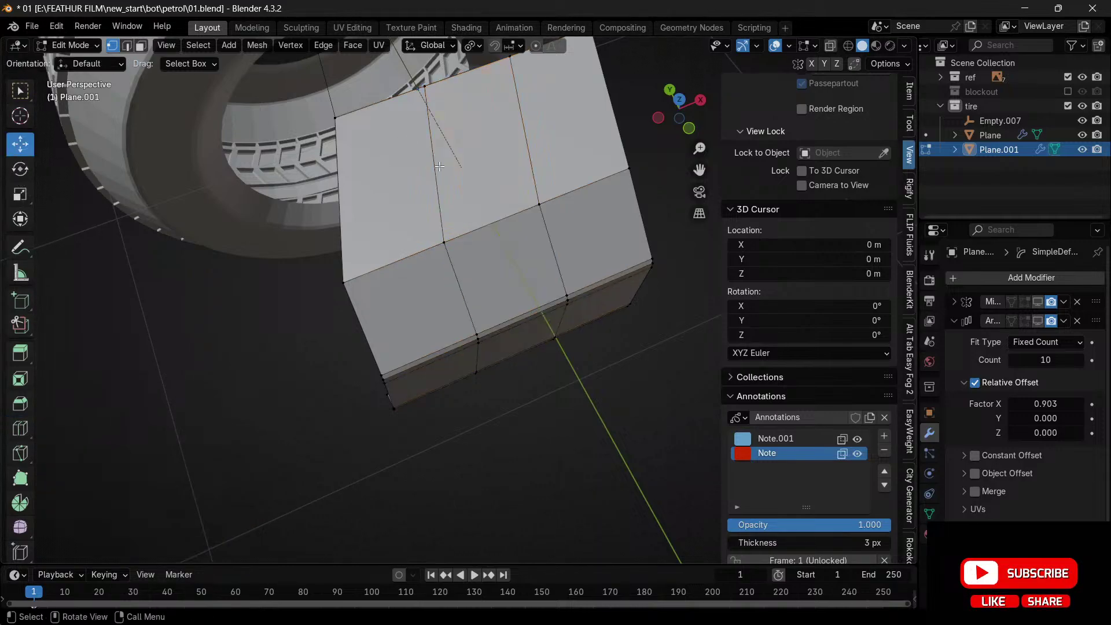
pyautogui.click(409, 176)
pyautogui.keyDown('shift'); pyautogui.click(491, 155); pyautogui.keyUp('shift')
pyautogui.keyDown('shift'); pyautogui.click(592, 120); pyautogui.keyUp('shift')
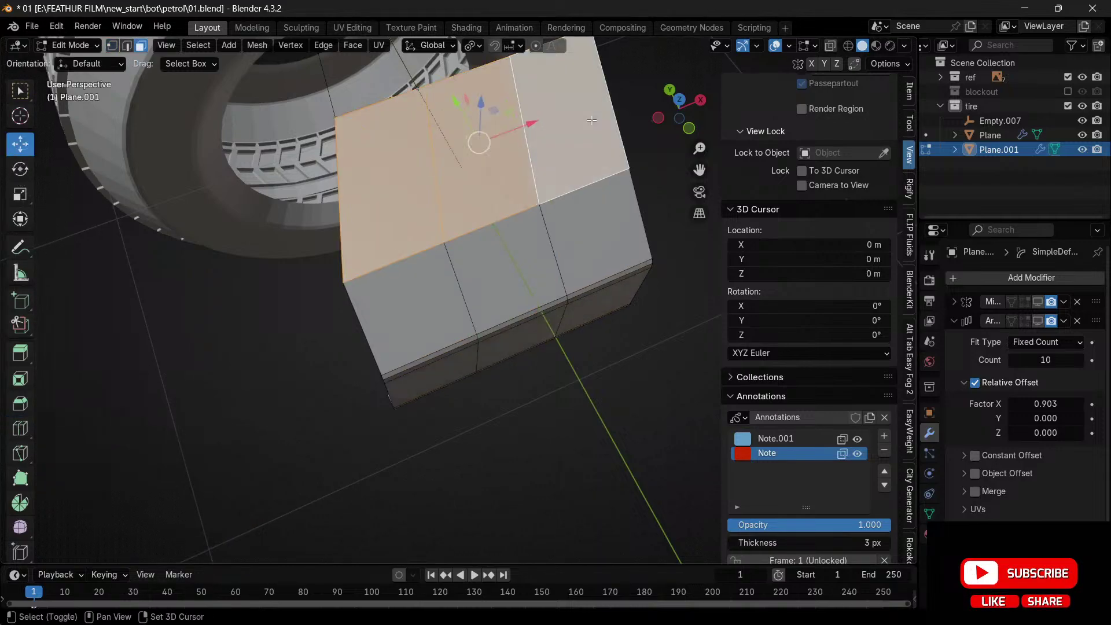
pyautogui.press('i')
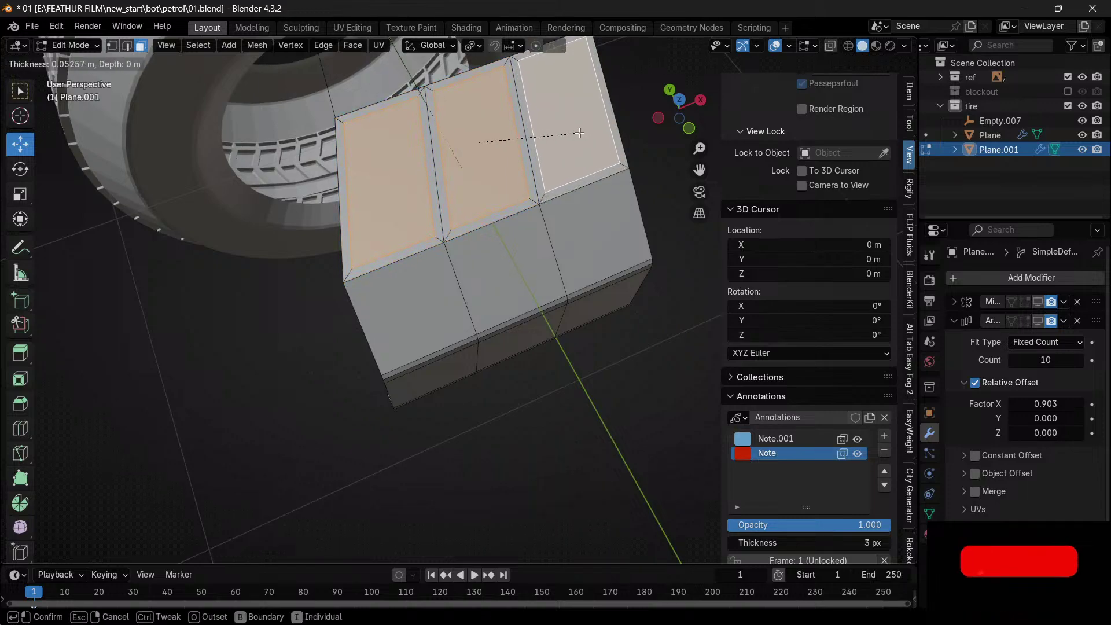
pyautogui.click(584, 133)
pyautogui.moveTo(655, 131); pyautogui.dragTo(677, 101)
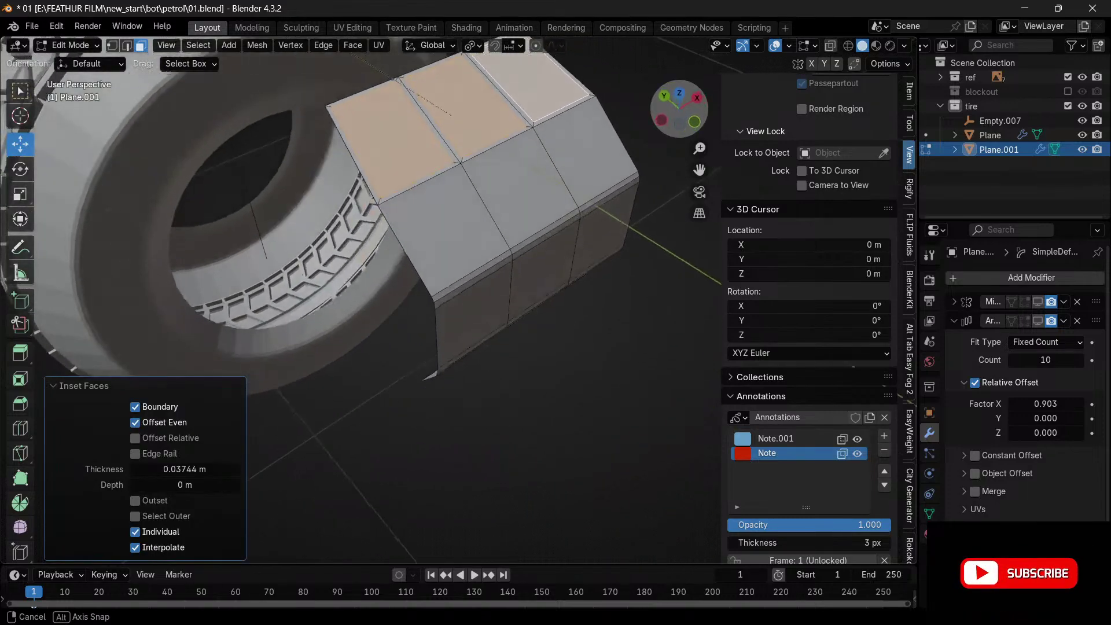
pyautogui.hotkey('ctrl', 'z')
# - Select the three slanted tread faces and inset them individually by about 0.026 m
pyautogui.click(415, 169)
pyautogui.keyDown('shift'); pyautogui.click(440, 235); pyautogui.keyUp('shift')
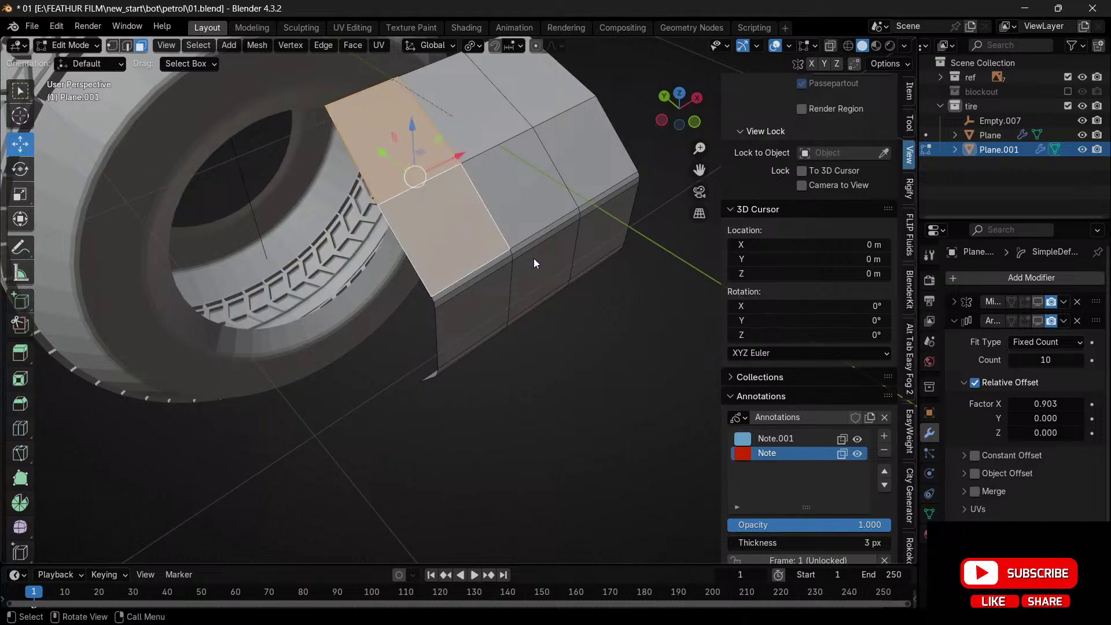
pyautogui.click(426, 151)
pyautogui.keyDown('shift'); pyautogui.click(481, 110); pyautogui.keyUp('shift')
pyautogui.keyDown('shift'); pyautogui.click(543, 87); pyautogui.keyUp('shift')
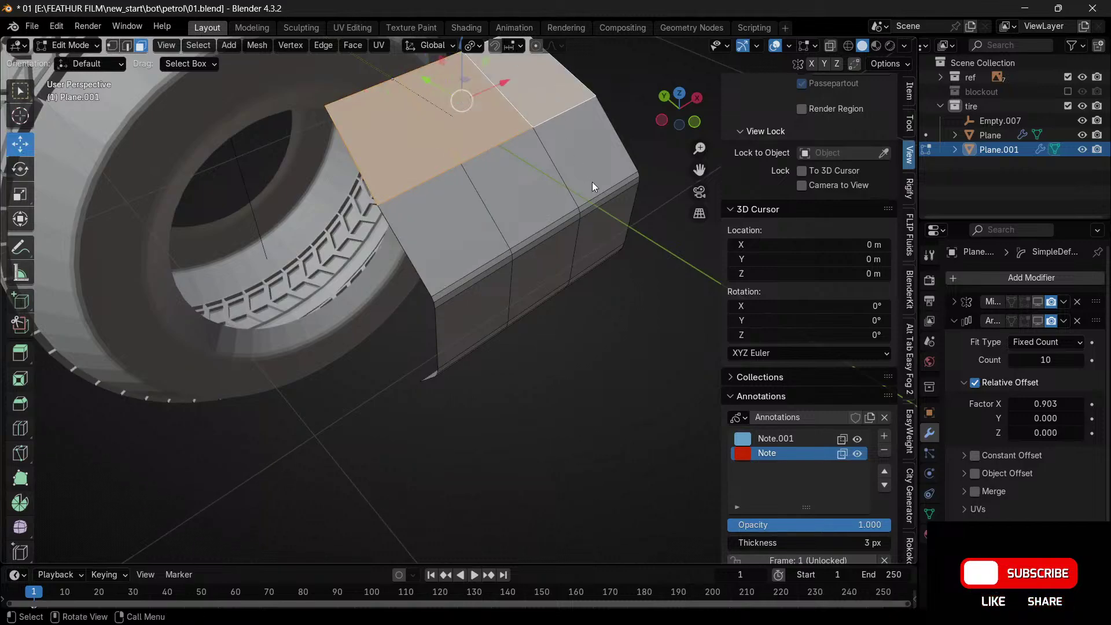
pyautogui.press('i')
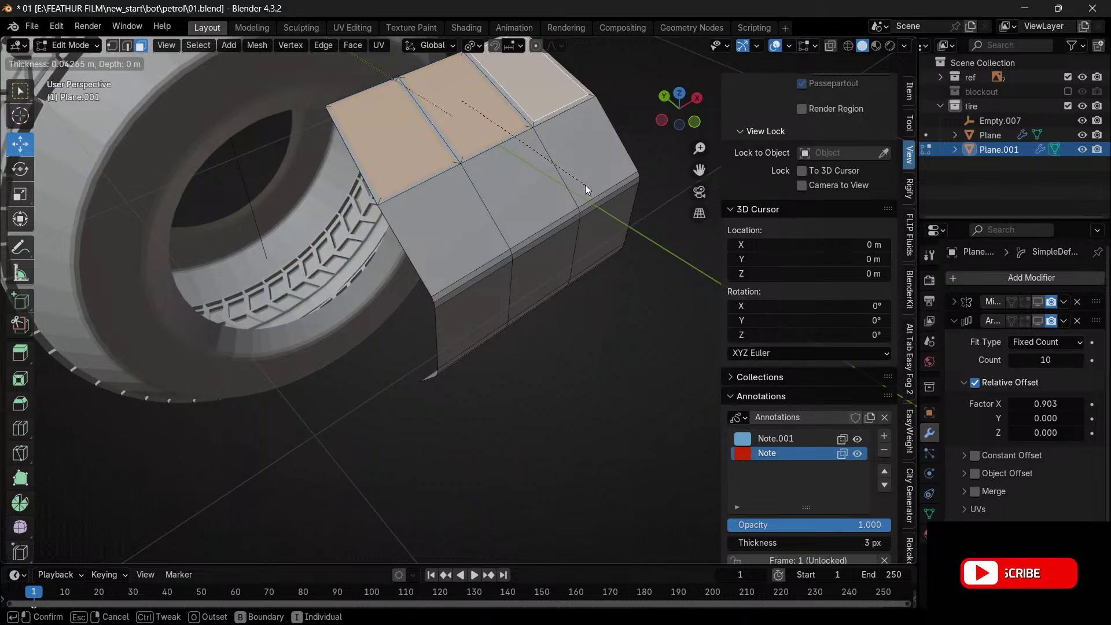
pyautogui.click(589, 185)
# - Extrude the three inset tread faces about -0.07 m along their normal and bevel their edges about 0.022 m with 1 segment
pyautogui.moveTo(626, 141); pyautogui.dragTo(536, 256, button='middle')
pyautogui.press('e')
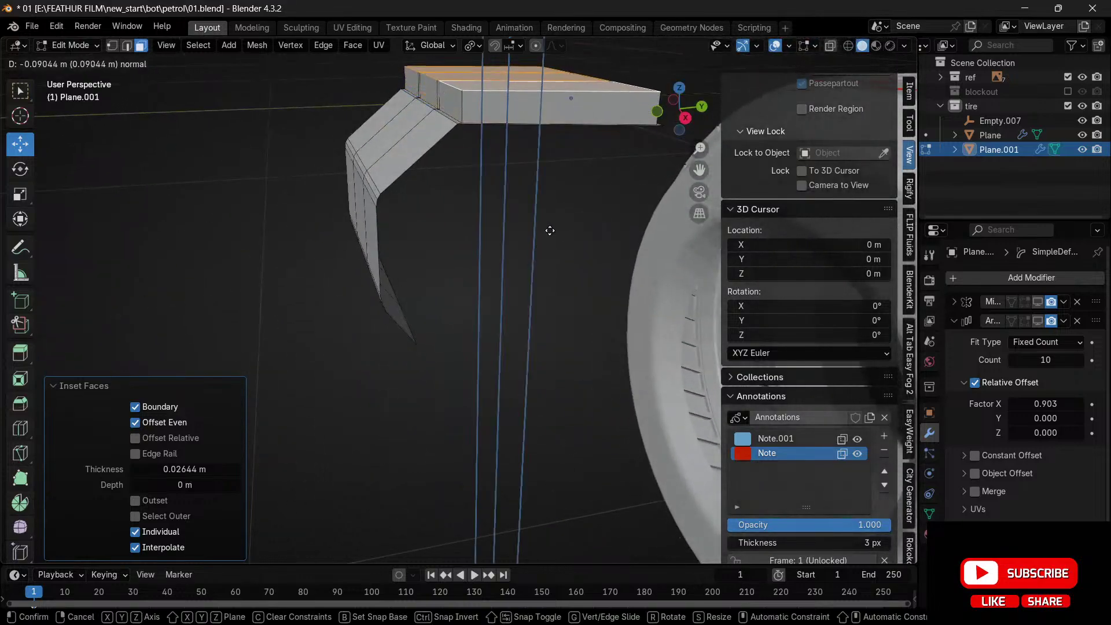
pyautogui.click(557, 235)
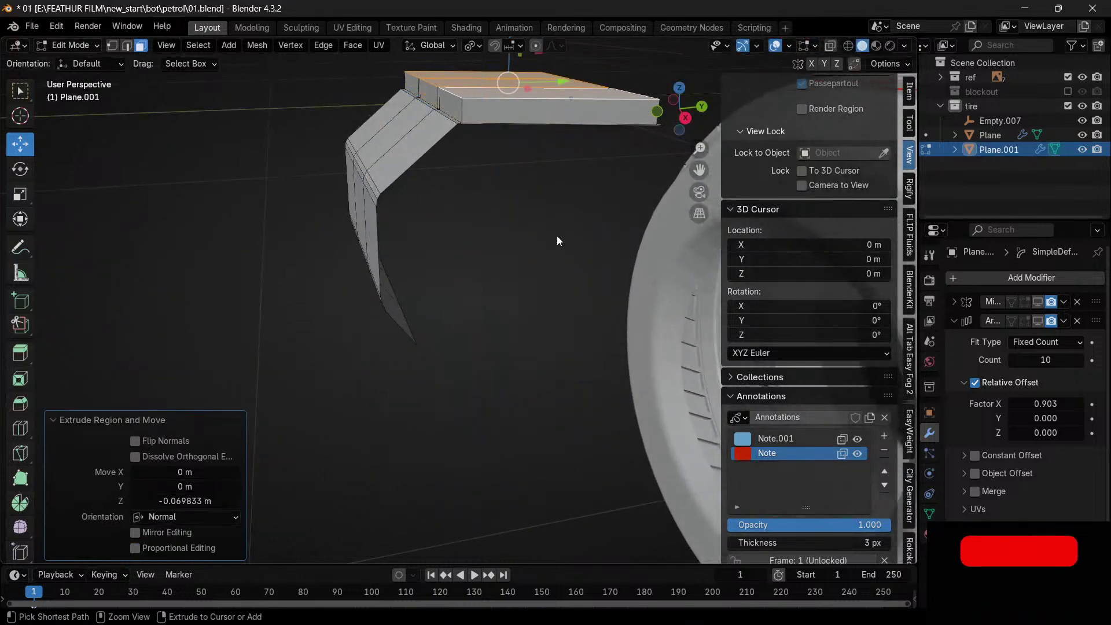
pyautogui.hotkey('ctrl', 'b')
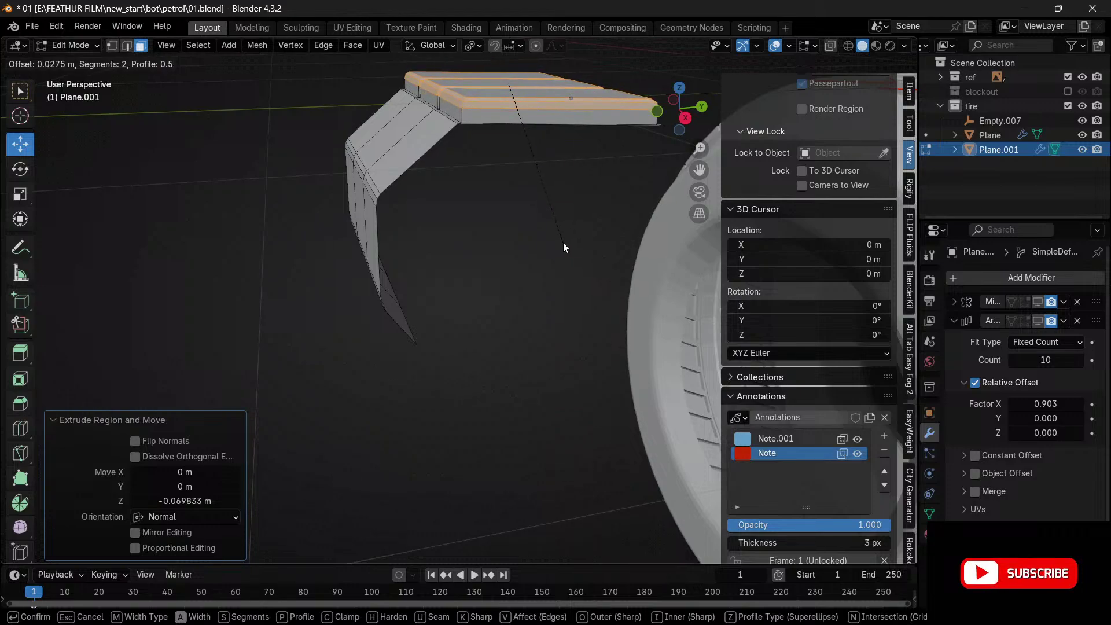
pyautogui.click(563, 242)
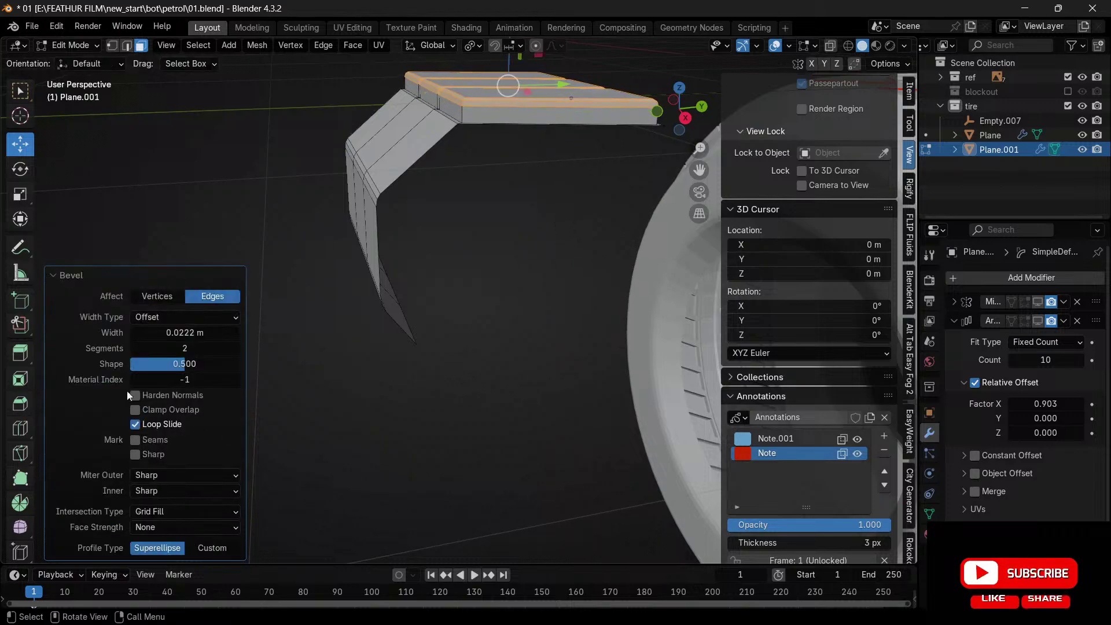
pyautogui.click(137, 352)
# - Select the three upper sidewall faces adjoining the tread blocks and inset them individually by about 0.019 m
pyautogui.moveTo(694, 127); pyautogui.dragTo(369, 261)
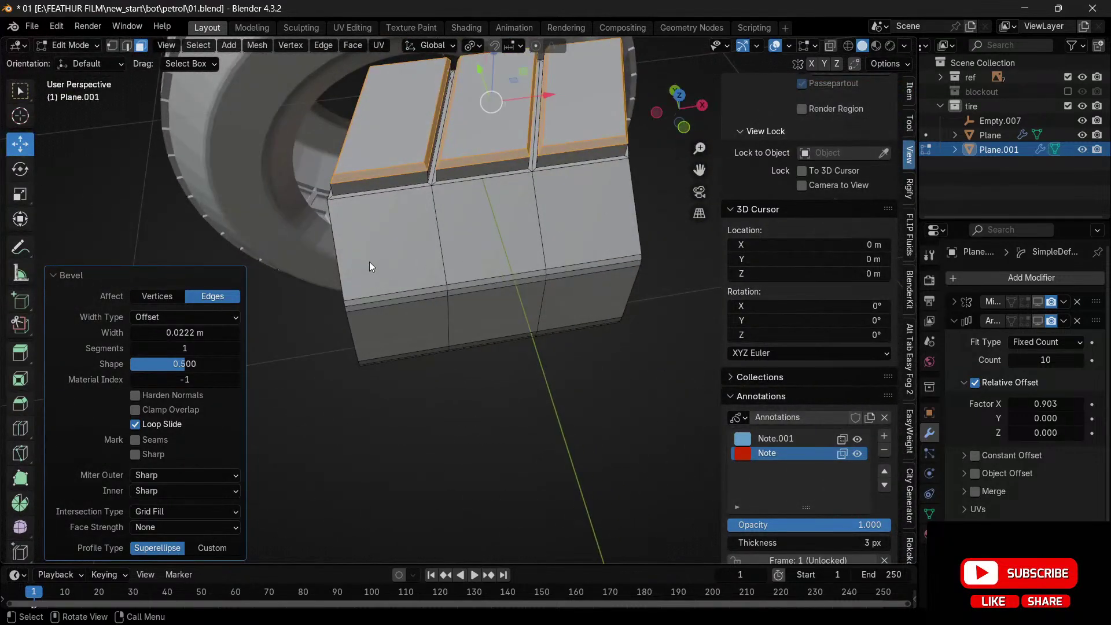
pyautogui.click(370, 261)
pyautogui.keyDown('shift'); pyautogui.click(530, 239); pyautogui.keyUp('shift')
pyautogui.keyDown('shift'); pyautogui.click(599, 226); pyautogui.keyUp('shift')
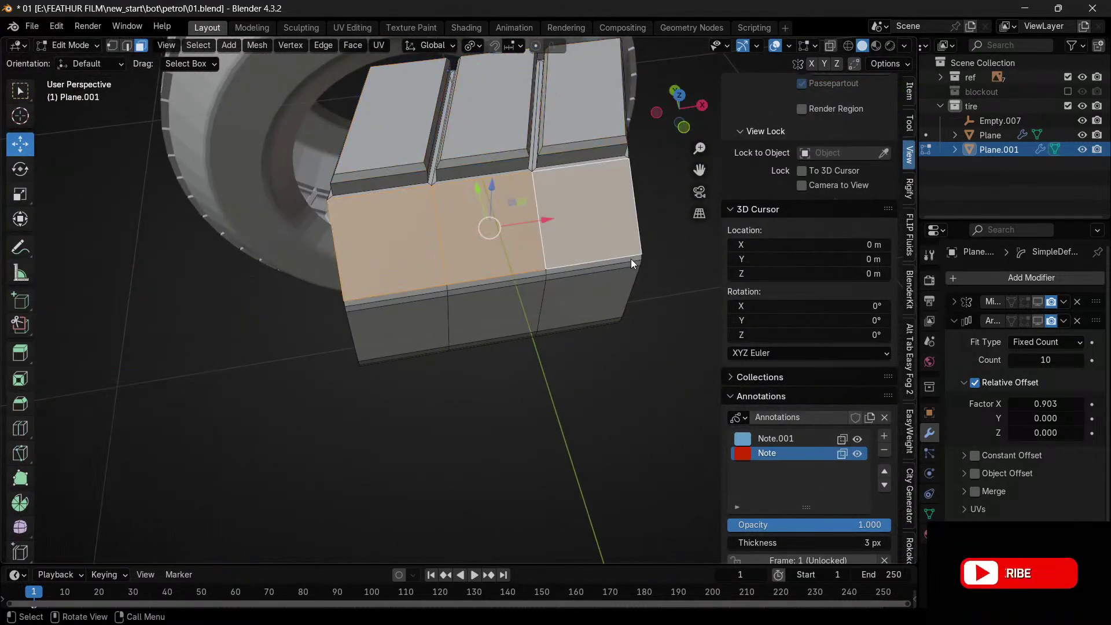
pyautogui.press('i')
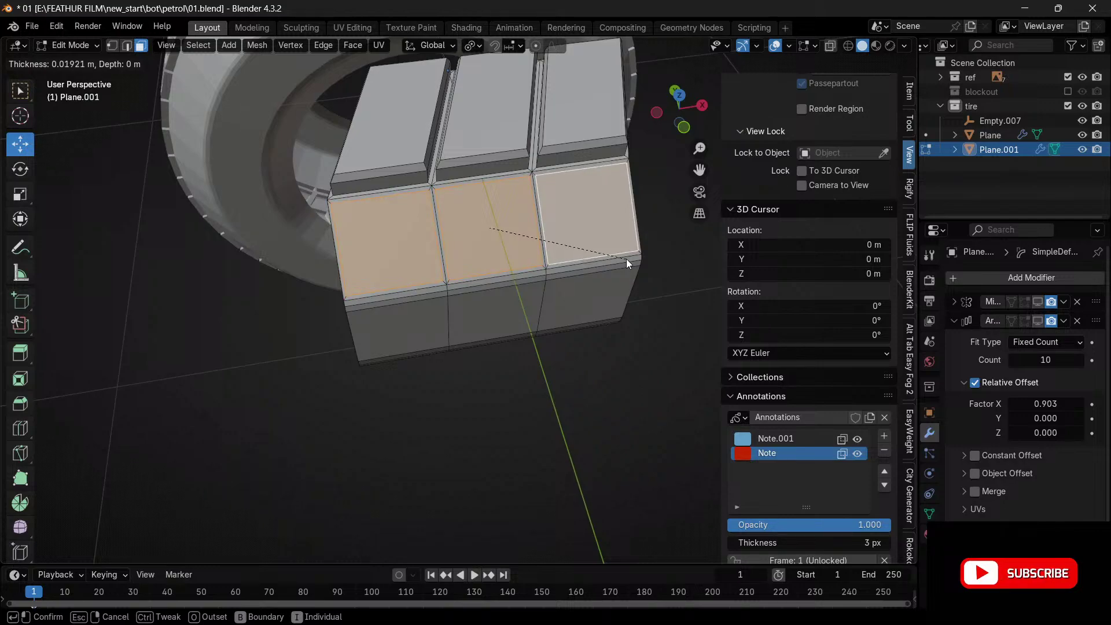
pyautogui.click(627, 261)
# - Extrude the three inset sidewall faces about 0.03 m along their normal and bevel their edges about 0.02 m with 1 segment
pyautogui.moveTo(692, 116); pyautogui.dragTo(793, 84)
pyautogui.press('e')
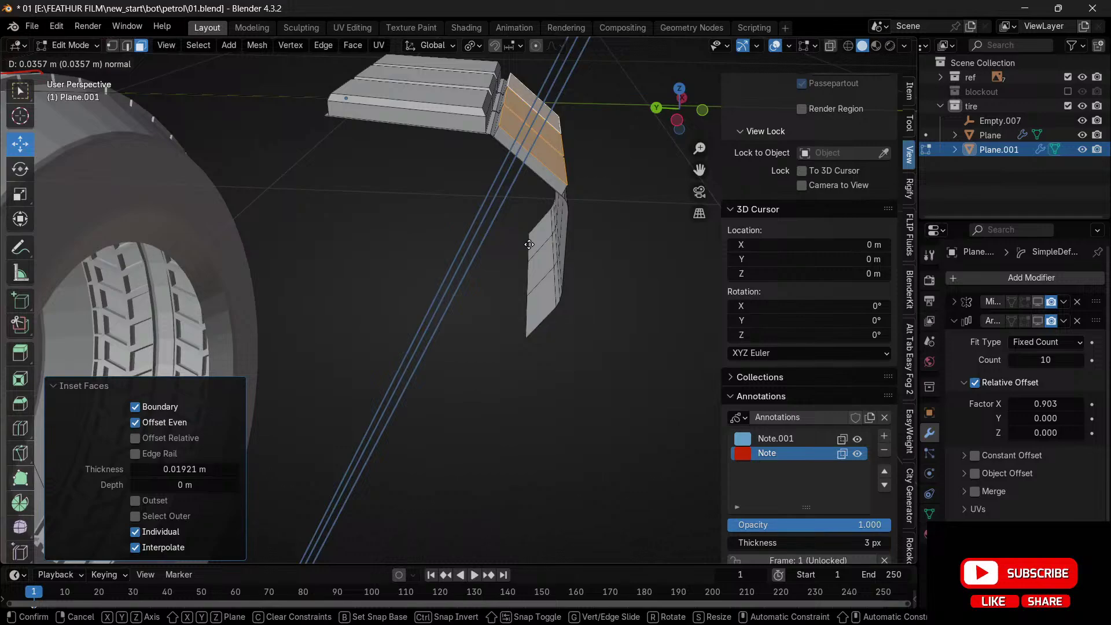
pyautogui.click(527, 244)
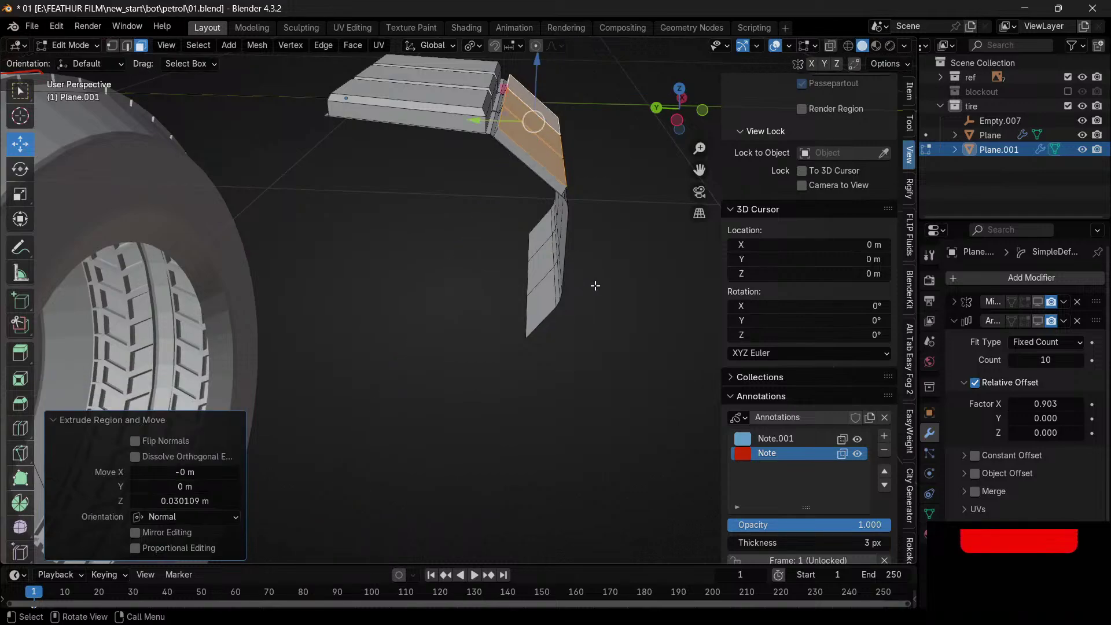
pyautogui.hotkey('ctrl', 'b')
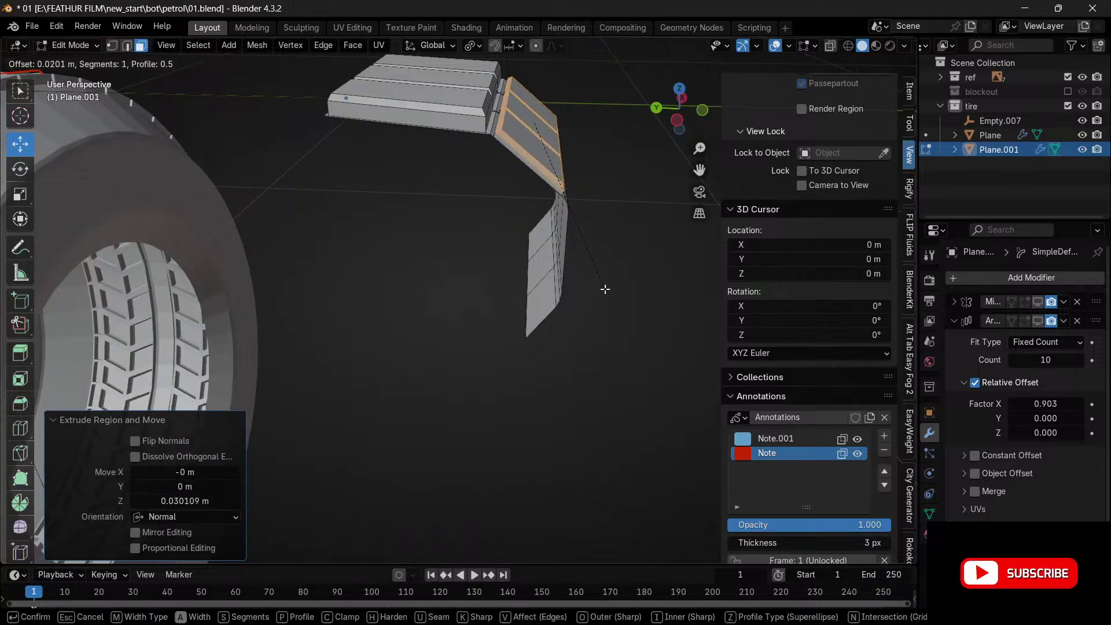
pyautogui.click(605, 289)
pyautogui.moveTo(680, 104)
pyautogui.mouseDown()
pyautogui.moveTo(666, 122)
pyautogui.moveTo(691, 115)
pyautogui.mouseUp()
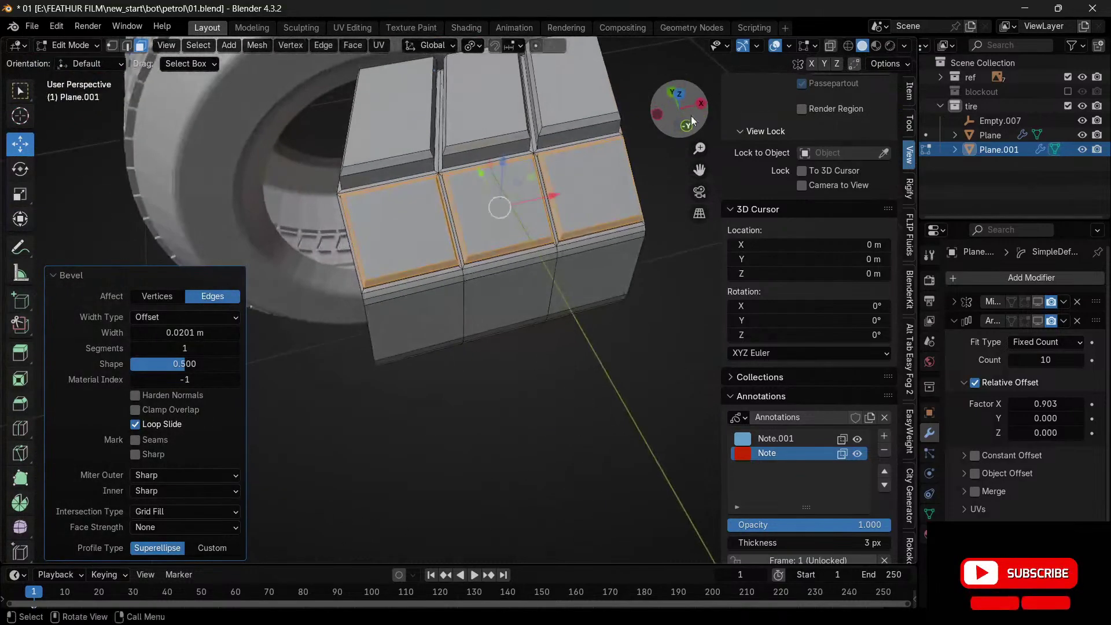
# - Return to Object Mode and enable the viewport and edit-mode display of the segment's Mirror and Array modifiers
pyautogui.hotkey('ctrl', 'Tab')
pyautogui.click(596, 145)
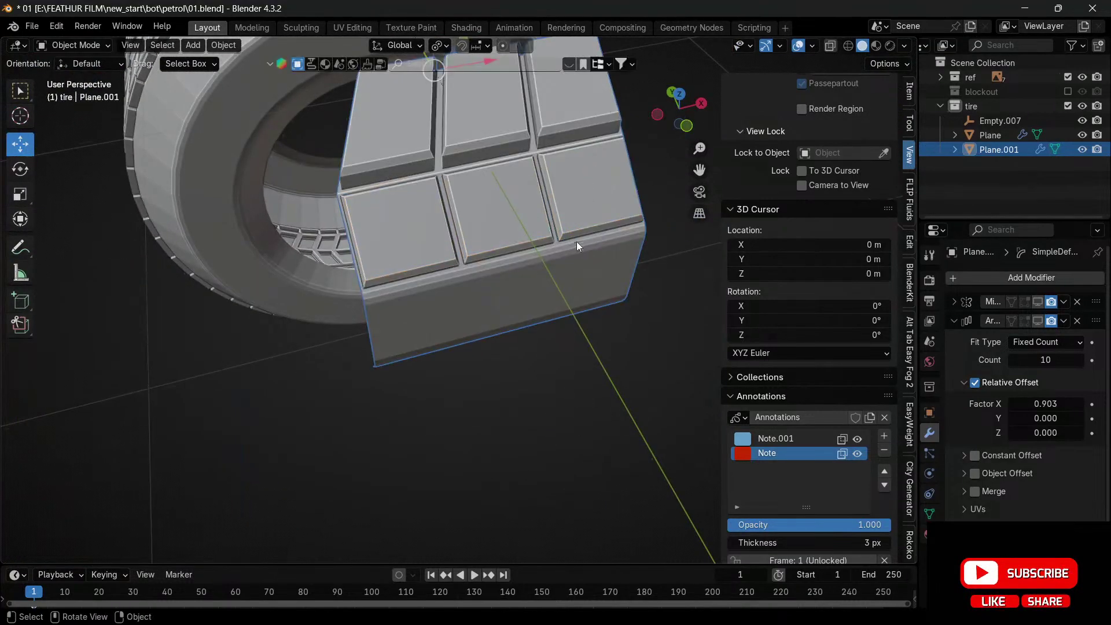
pyautogui.click(1036, 301)
pyautogui.click(1035, 322)
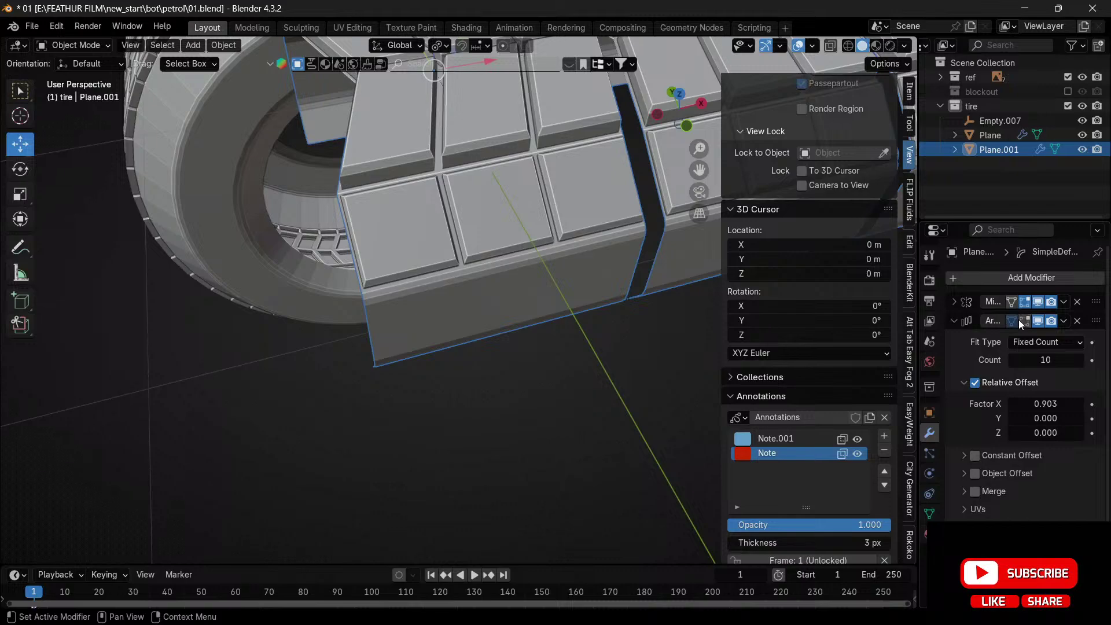
pyautogui.click(1027, 321)
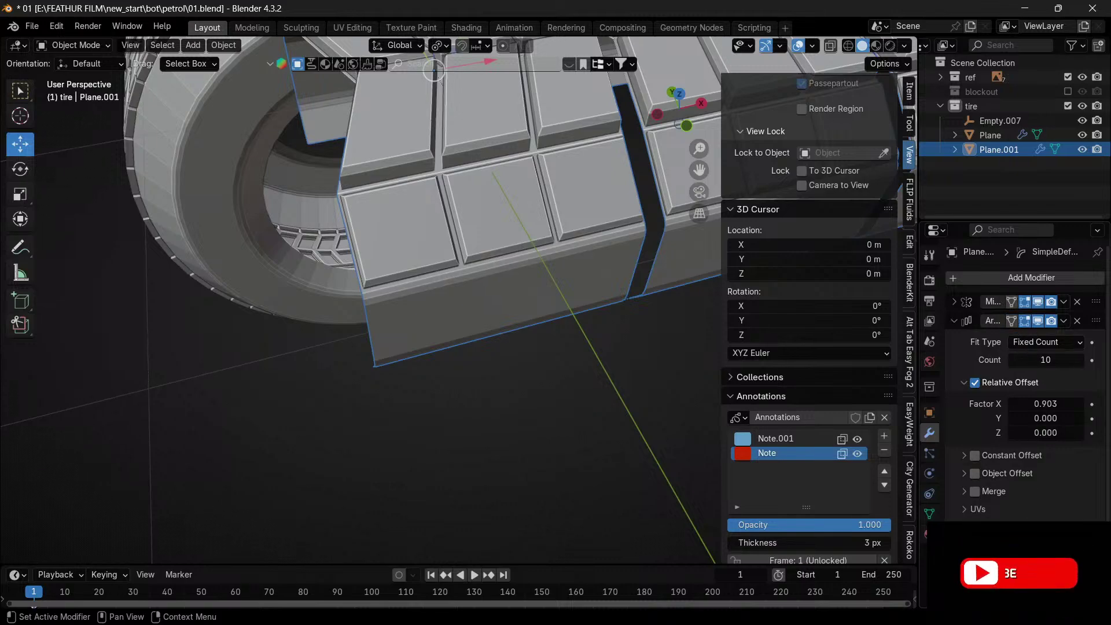
# - Display the Simple Deform bend temporarily to inspect the gaps between the tire segments, and hide it again
pyautogui.click(1037, 530)
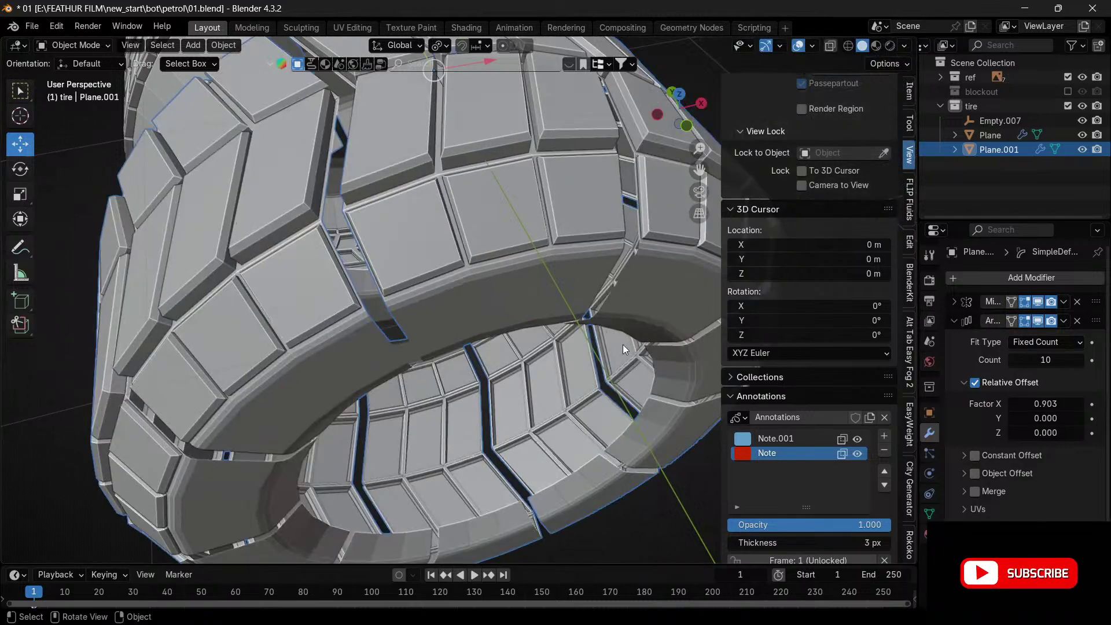
pyautogui.scroll(-2, 623, 345)
pyautogui.scroll(1, 622, 345)
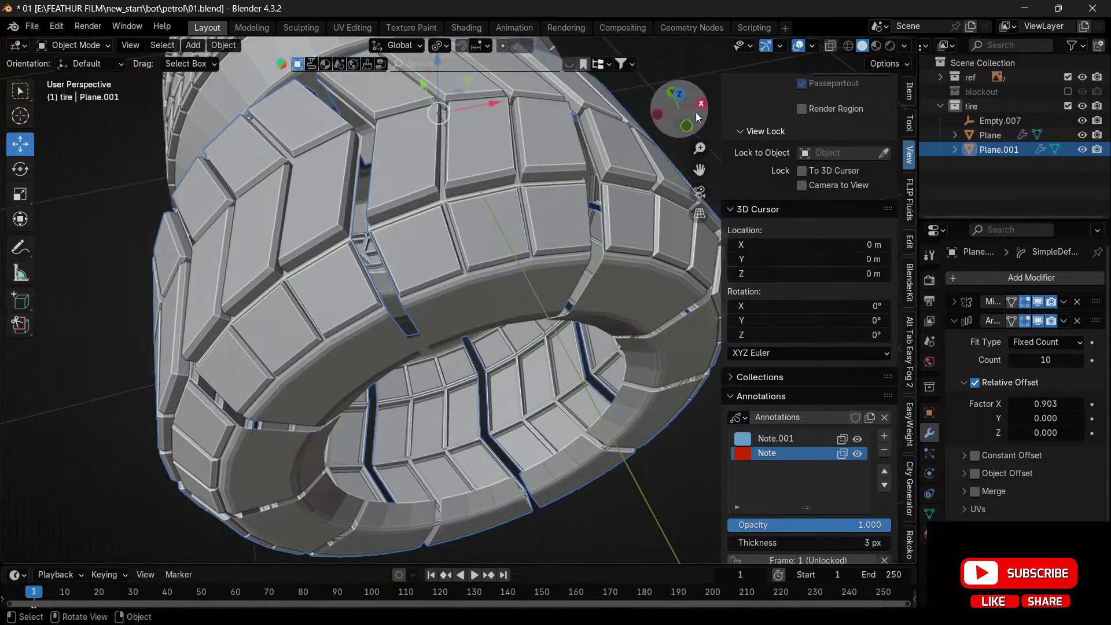
pyautogui.moveTo(696, 112); pyautogui.dragTo(834, 271)
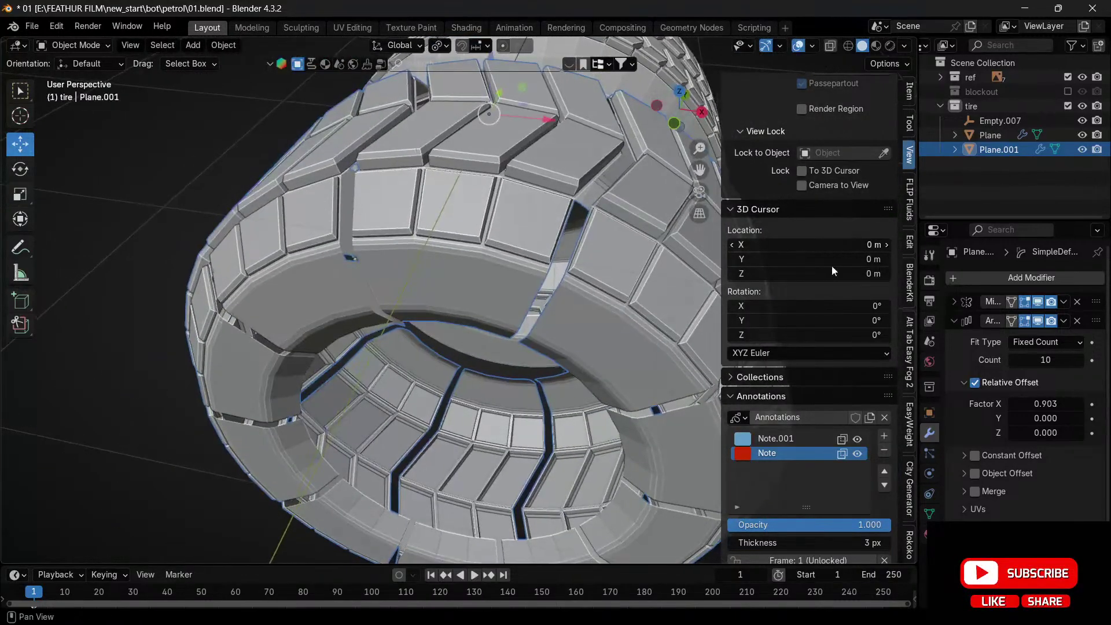
pyautogui.moveTo(1029, 404)
pyautogui.mouseDown()
pyautogui.moveTo(1065, 405)
pyautogui.moveTo(1018, 404)
pyautogui.moveTo(1045, 404)
pyautogui.mouseUp()
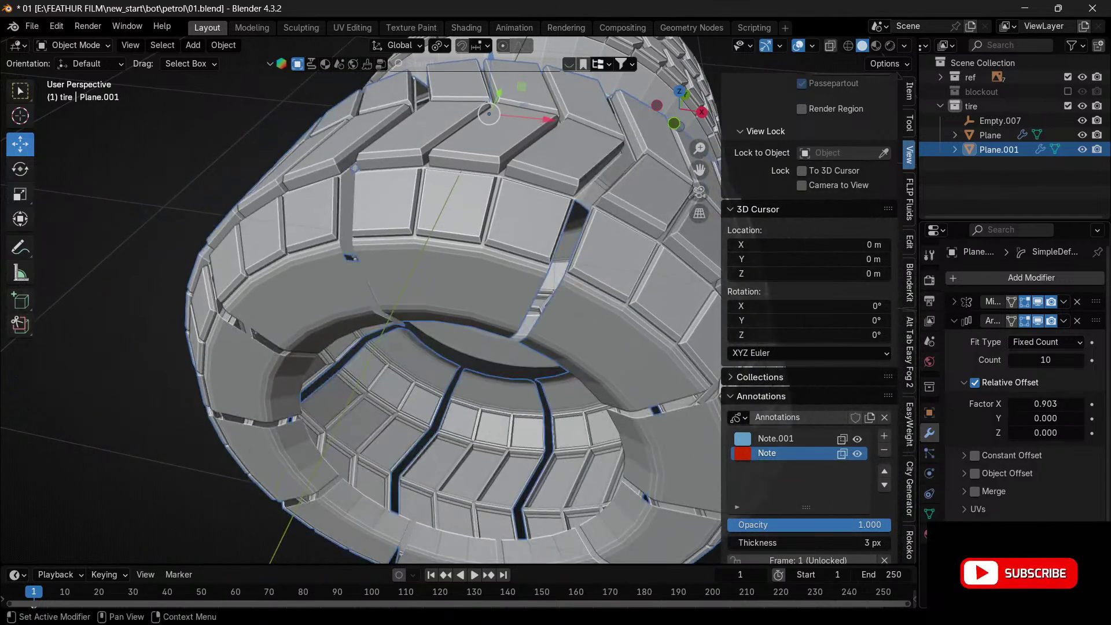
pyautogui.click(1037, 528)
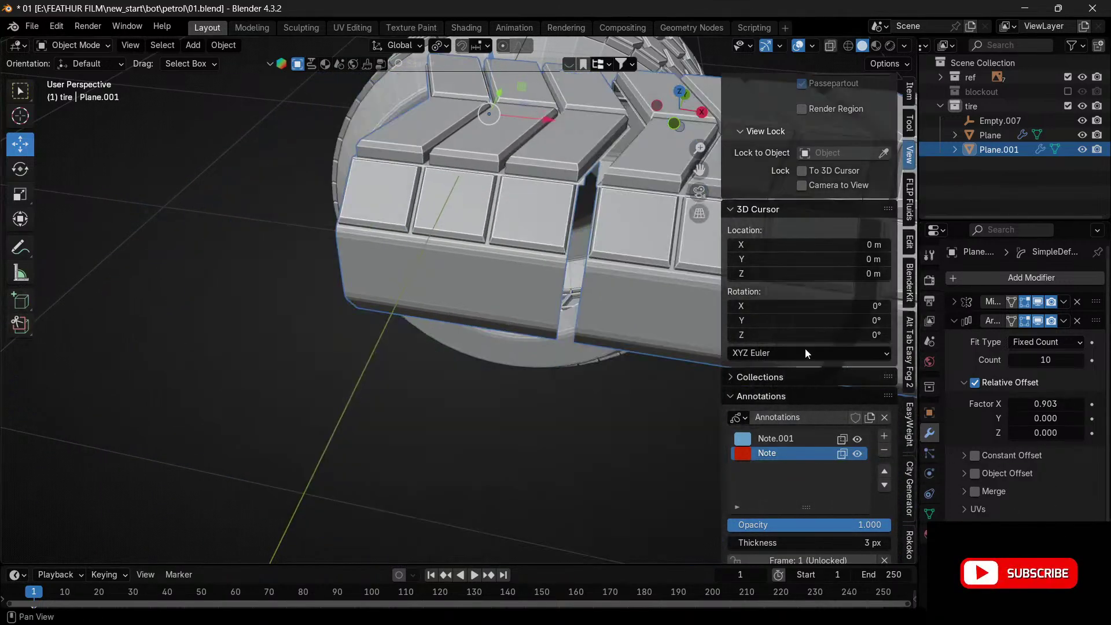
# - Set the Array modifier's relative X offset to 0.85 to close the gap between adjacent segments
pyautogui.click(674, 124)
pyautogui.scroll(4, 592, 248)
pyautogui.moveTo(699, 170); pyautogui.dragTo(570, 324)
pyautogui.scroll(1, 621, 267)
pyautogui.moveTo(685, 109); pyautogui.dragTo(686, 140)
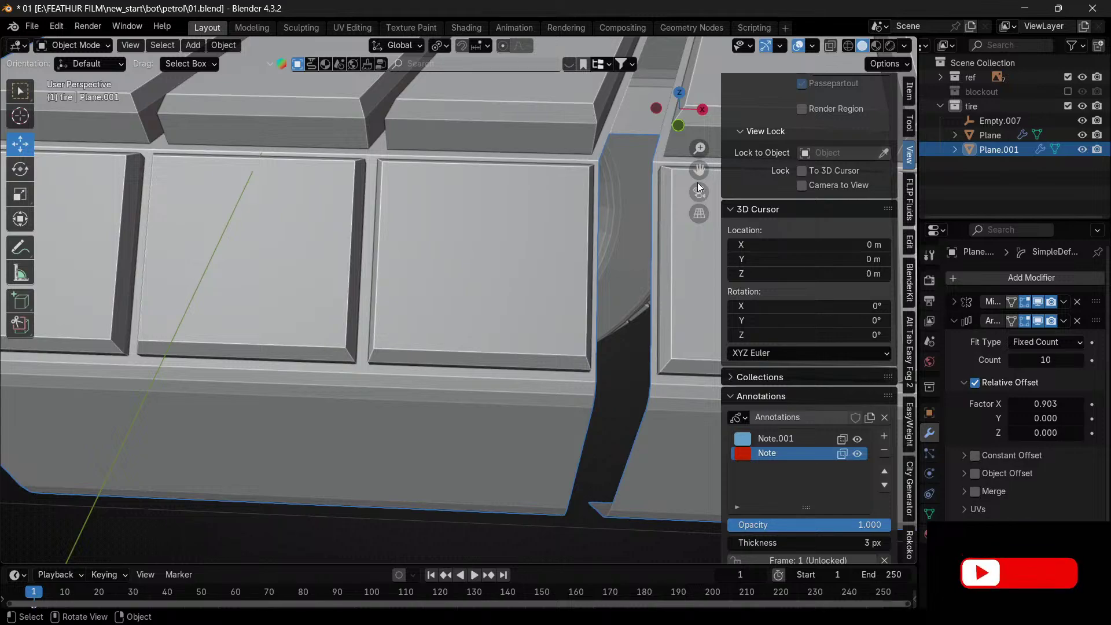
pyautogui.click(1012, 404)
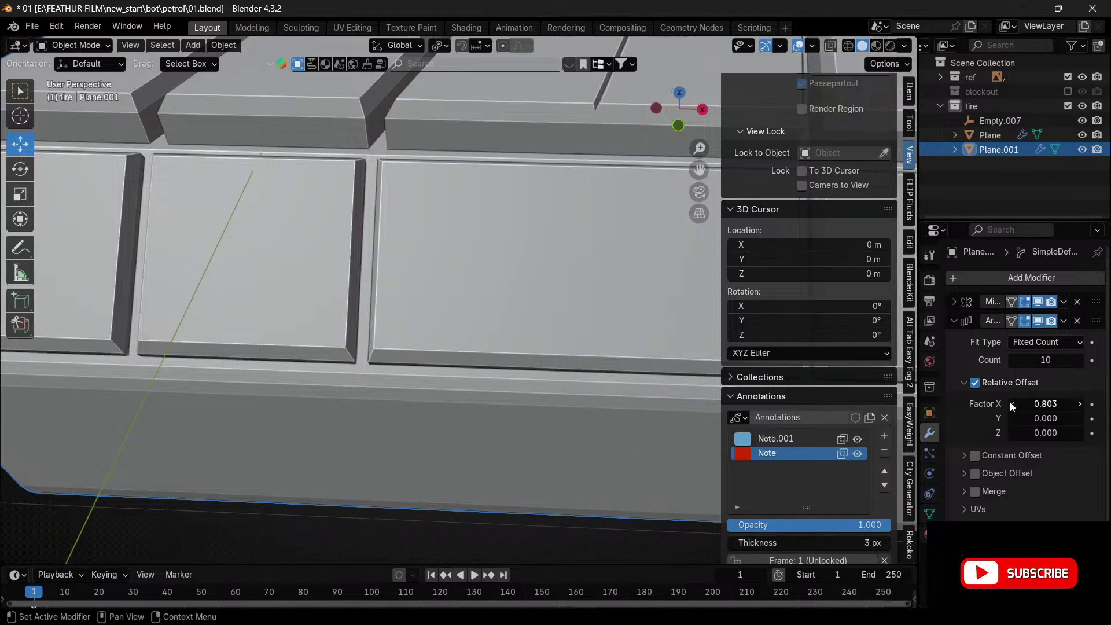
pyautogui.click(1047, 404)
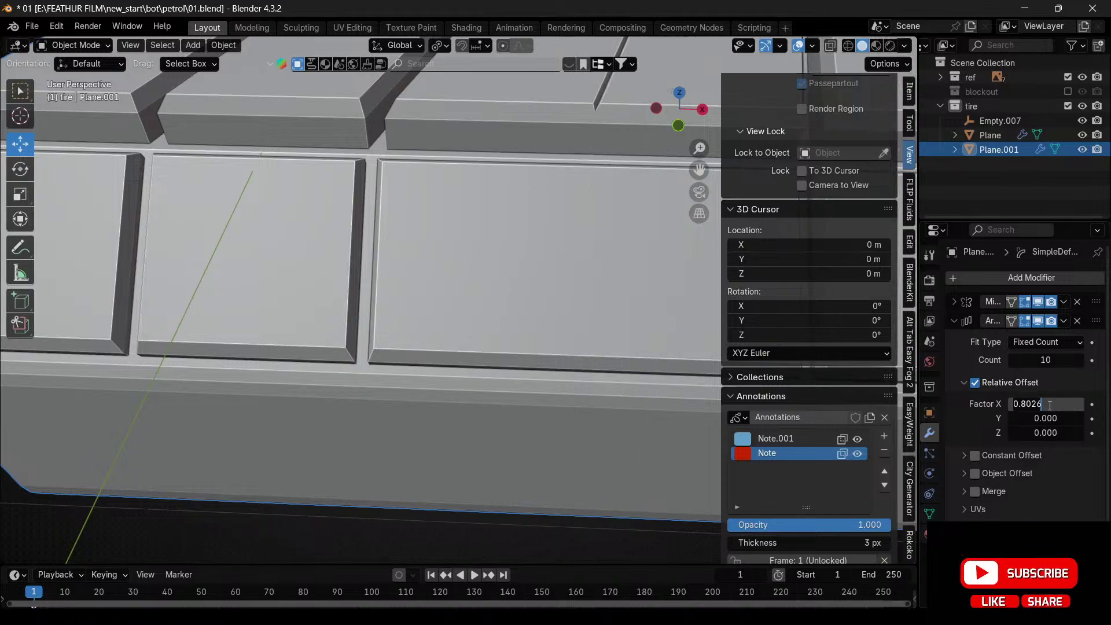
pyautogui.write('0.25')
pyautogui.press('Return')
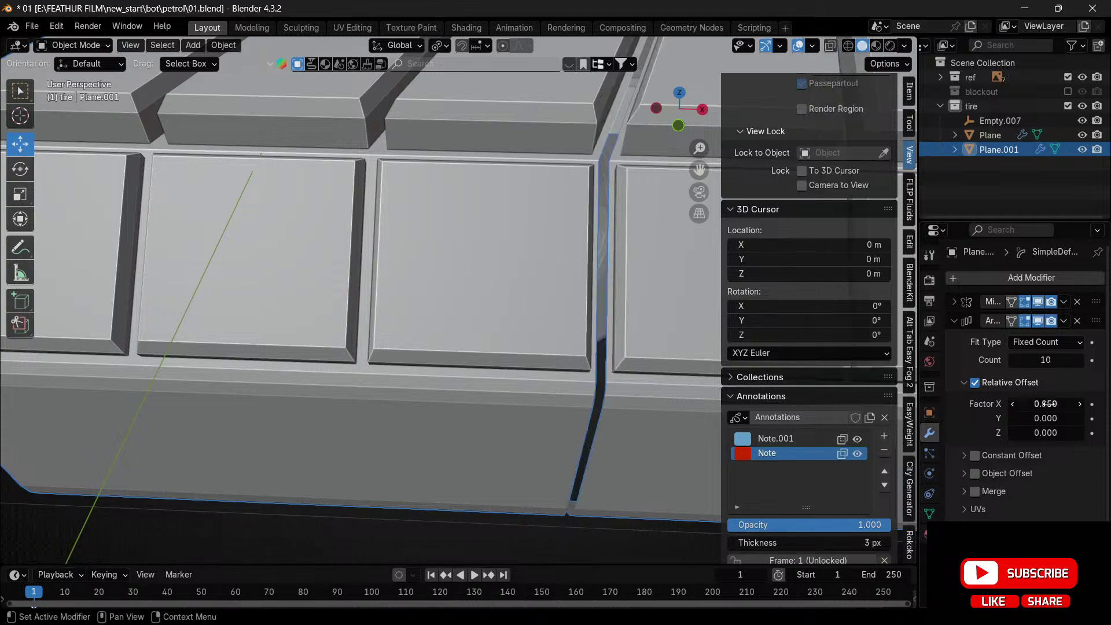
# - Reduce the Array modifier's relative X offset to 0.845 and then to 0.835
pyautogui.click(1046, 404)
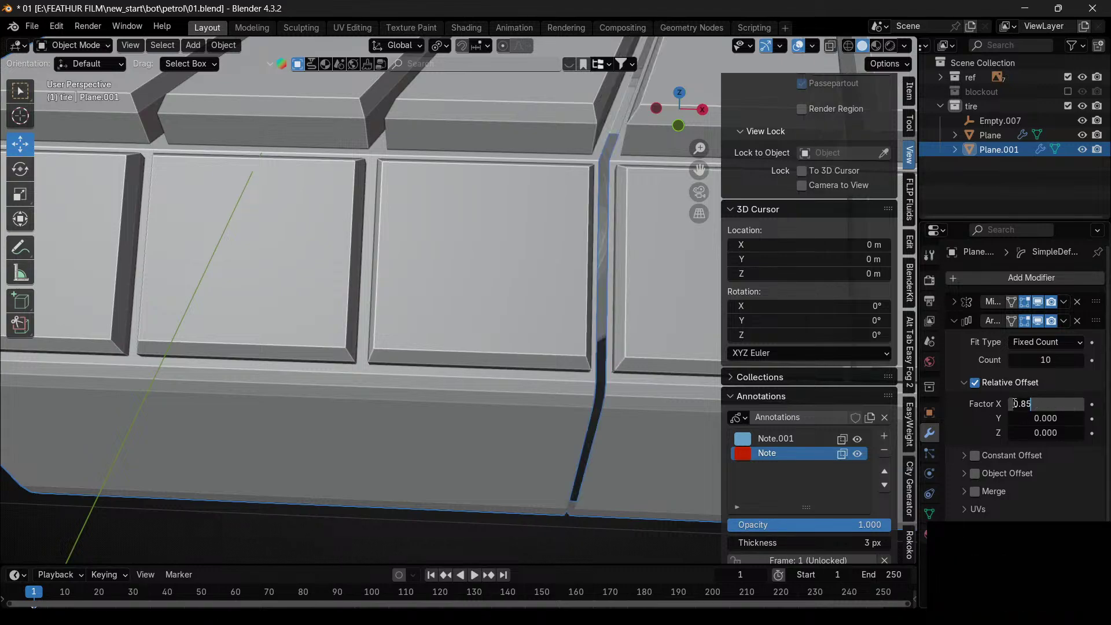
pyautogui.click(1026, 404)
pyautogui.write('4')
pyautogui.press('Return')
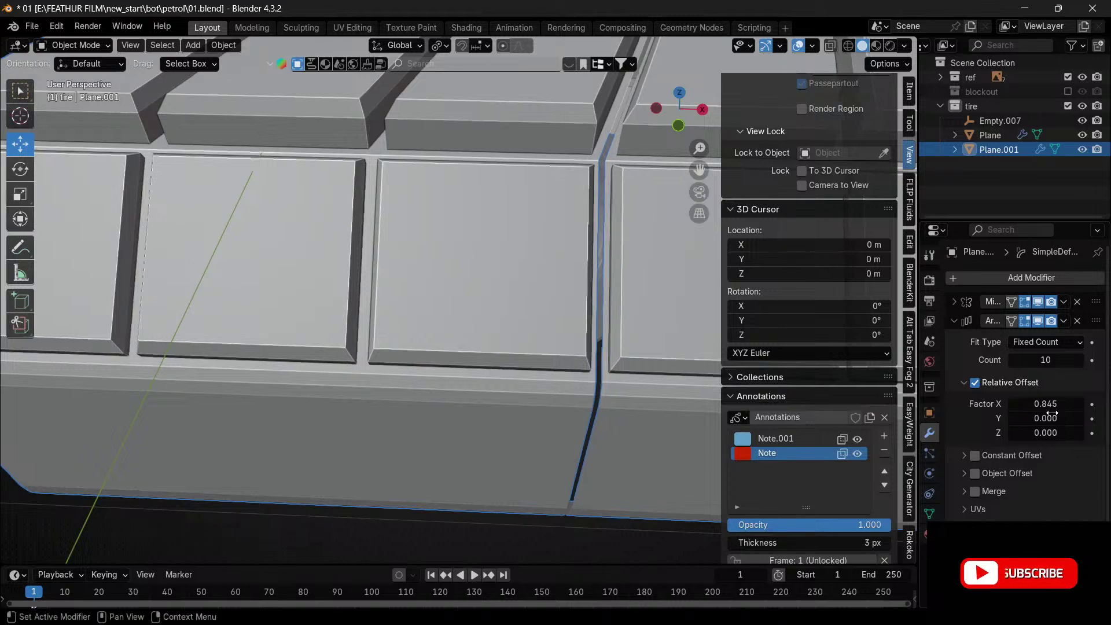
pyautogui.click(1051, 404)
pyautogui.click(1031, 404)
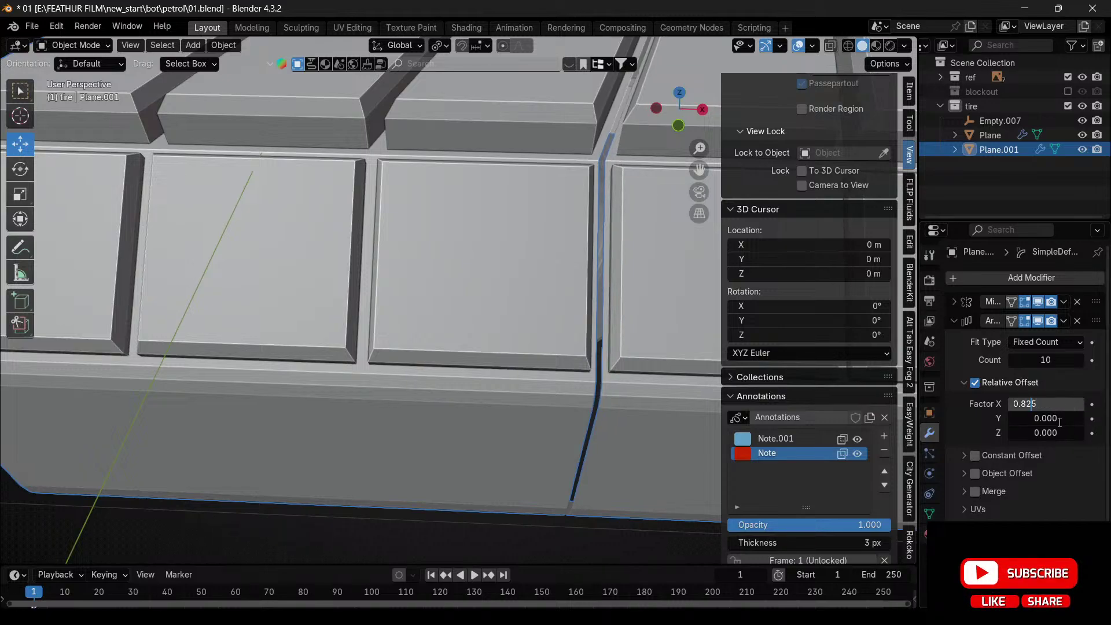
pyautogui.write('3')
pyautogui.press('Return')
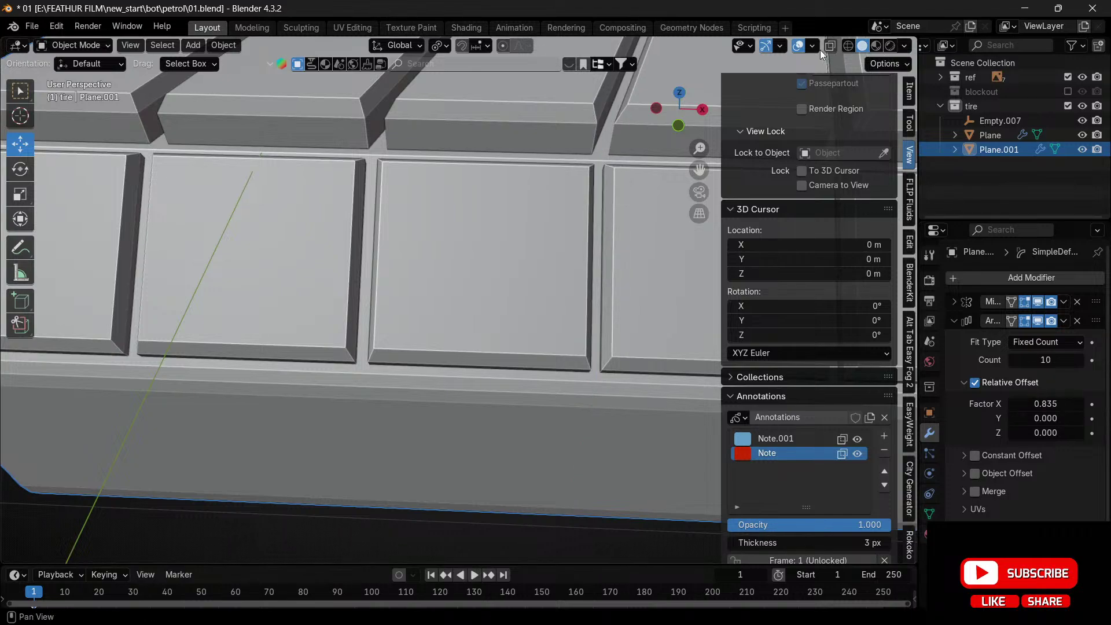
# - Switch to wireframe shading and examine how the edges of adjacent array copies line up along the sidewall seam
pyautogui.click(849, 46)
pyautogui.scroll(-8, 666, 330)
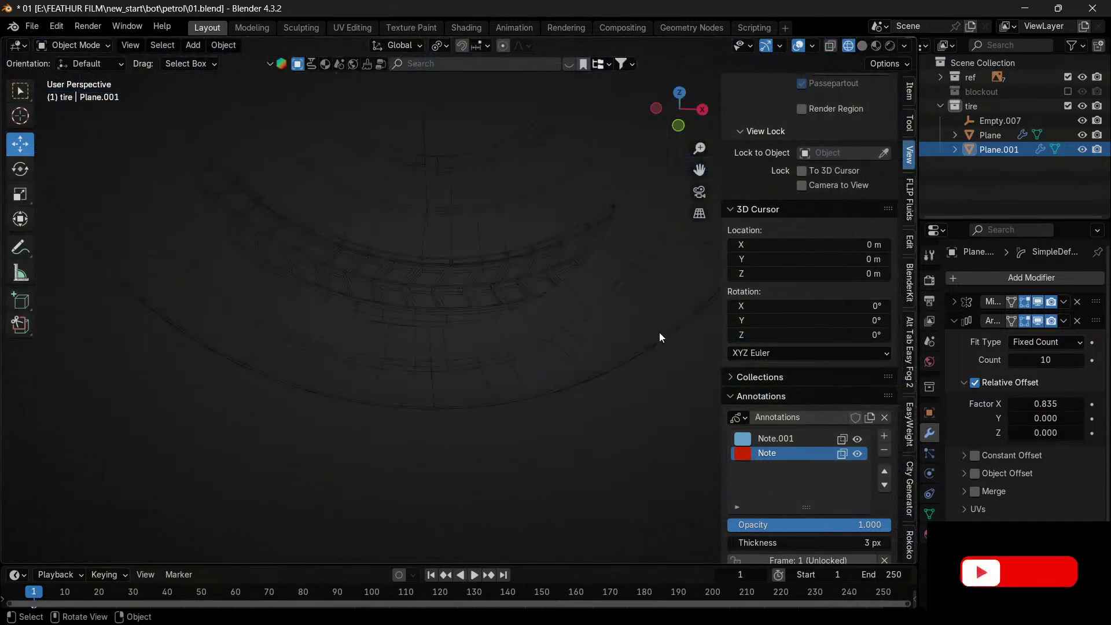
pyautogui.moveTo(699, 170); pyautogui.dragTo(747, 116)
pyautogui.scroll(-8, 464, 258)
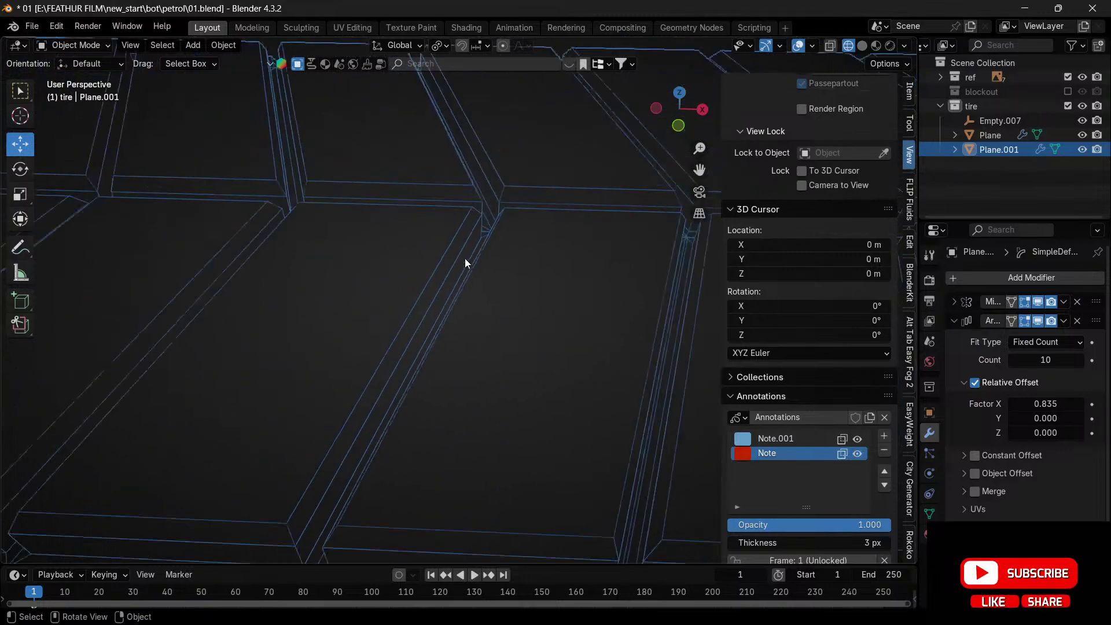
pyautogui.scroll(-5, 472, 271)
pyautogui.scroll(3, 482, 284)
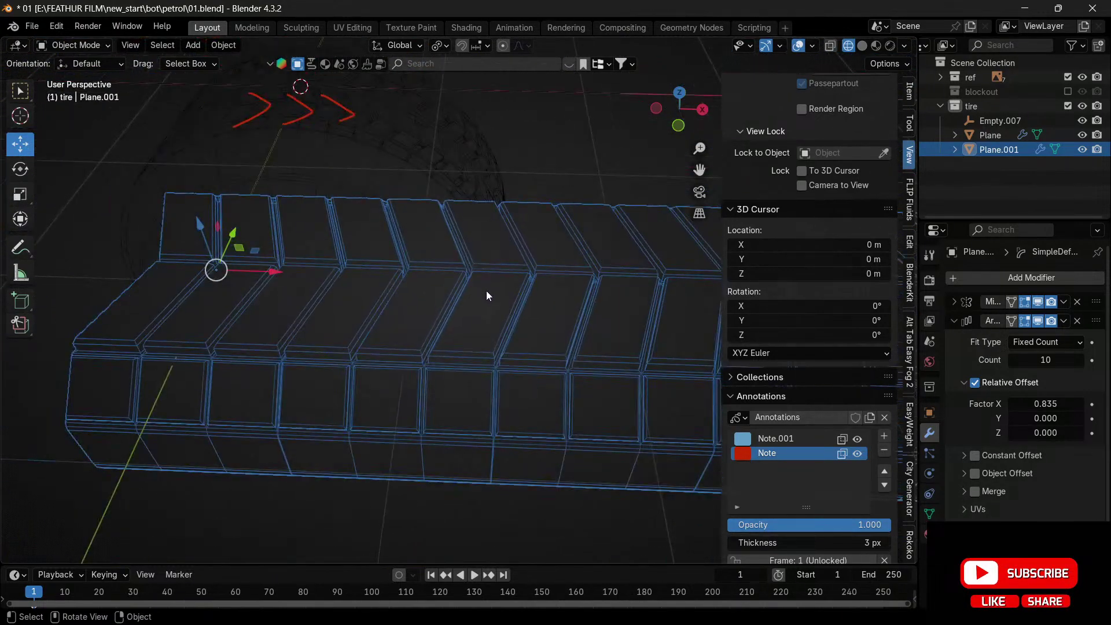
pyautogui.scroll(2, 488, 295)
pyautogui.moveTo(699, 170); pyautogui.dragTo(622, 324)
pyautogui.scroll(4, 649, 306)
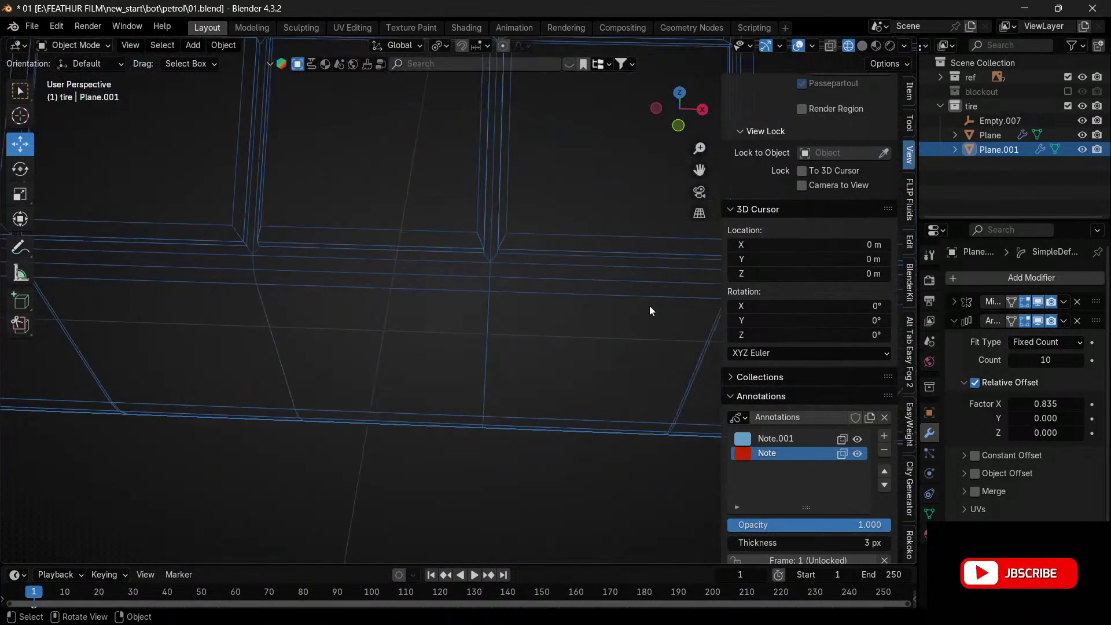
pyautogui.moveTo(699, 170); pyautogui.dragTo(689, 188)
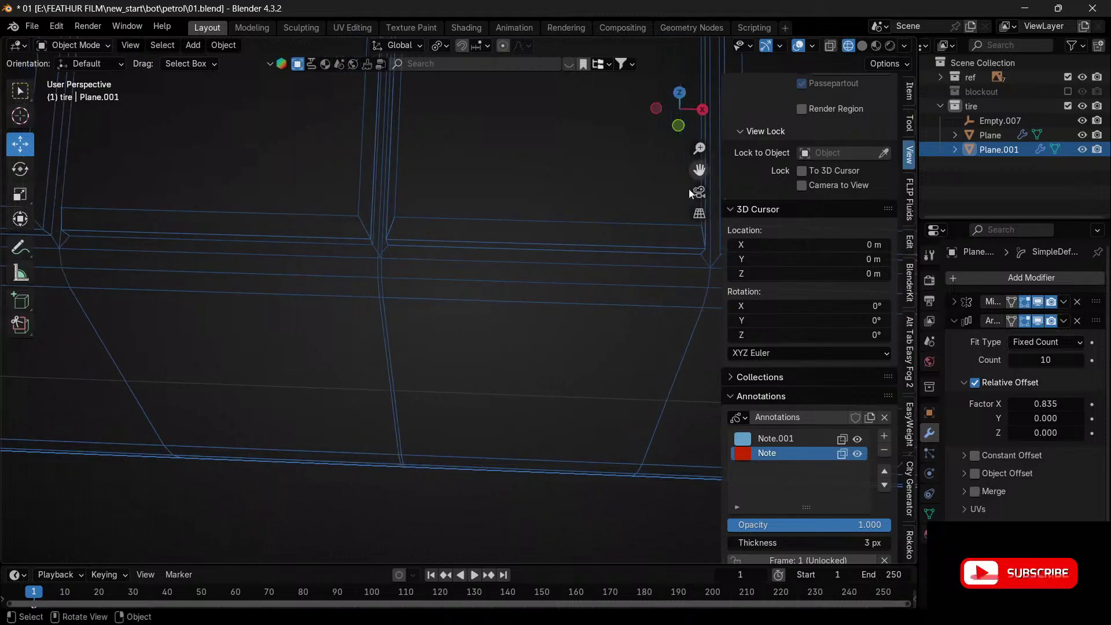
pyautogui.scroll(2, 401, 351)
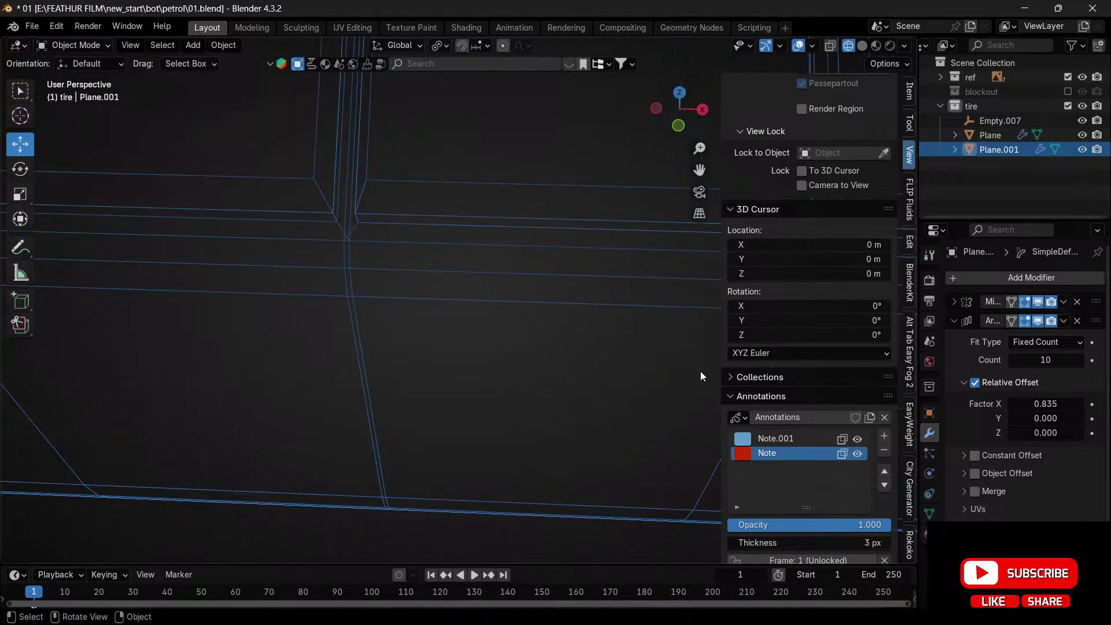
# - Try relative X offsets of 0.84 and 0.841 for the array to align the seam edges
pyautogui.click(1046, 404)
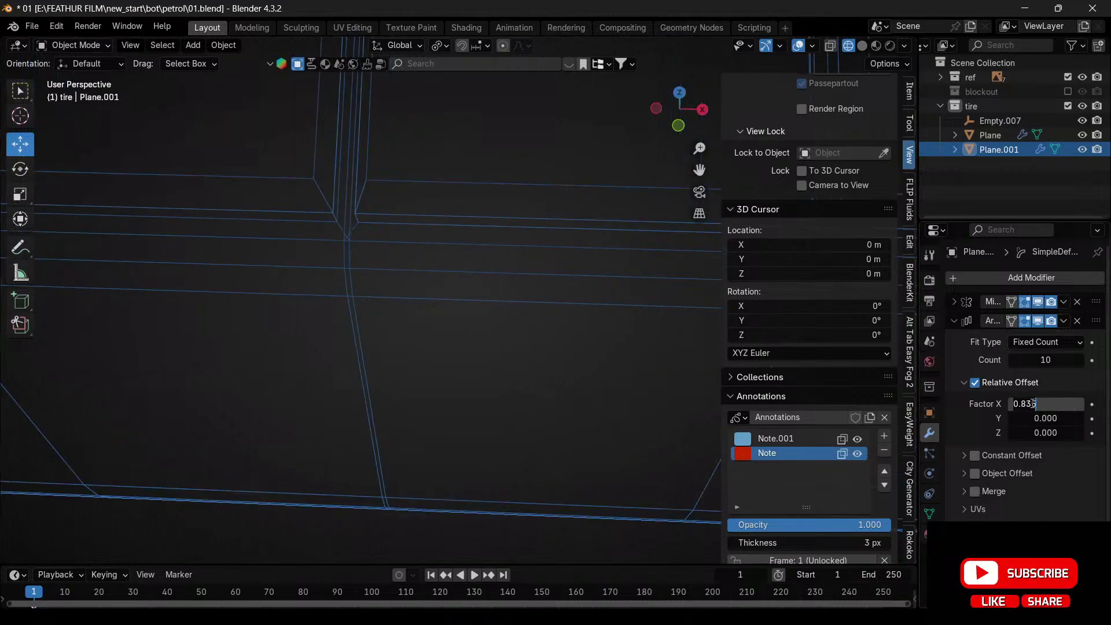
pyautogui.press('BackSpace')
pyautogui.press('BackSpace')
pyautogui.write('4')
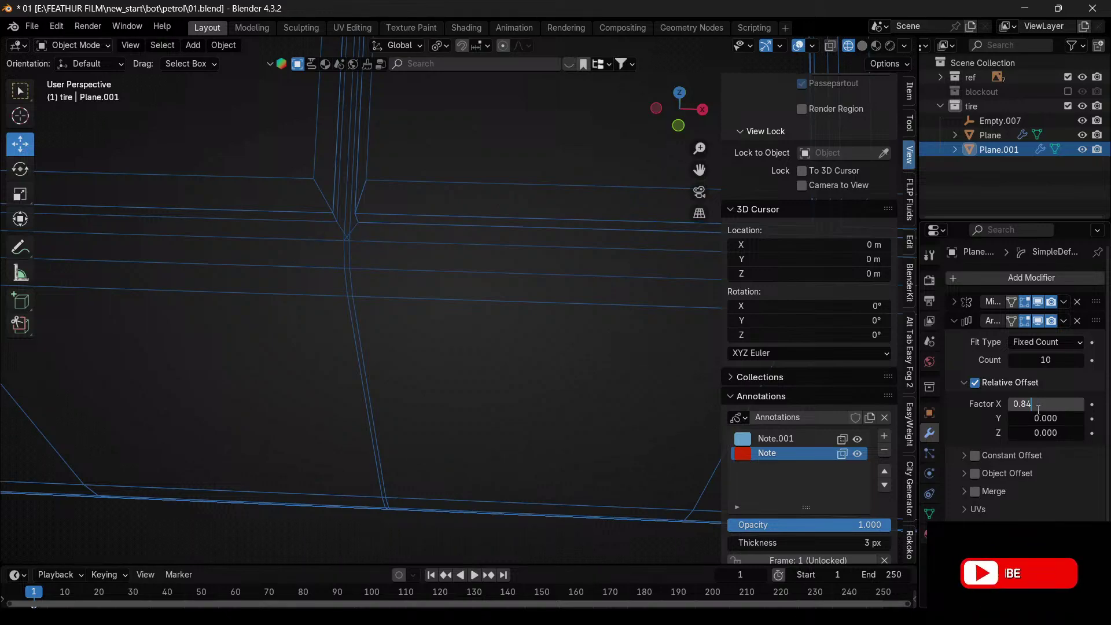
pyautogui.press('Return')
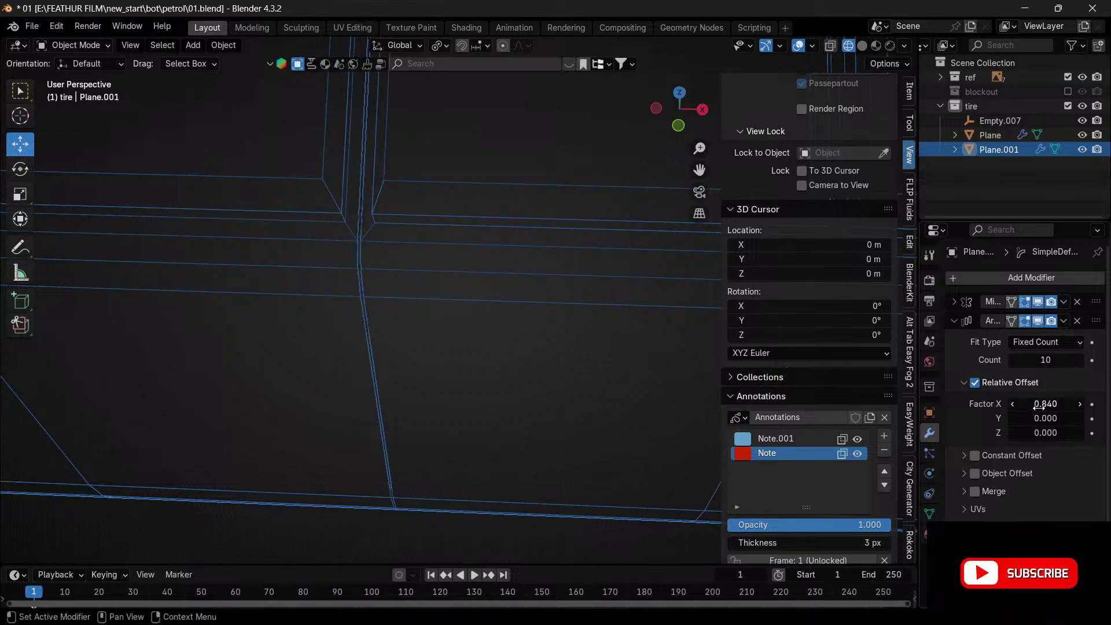
pyautogui.click(1049, 403)
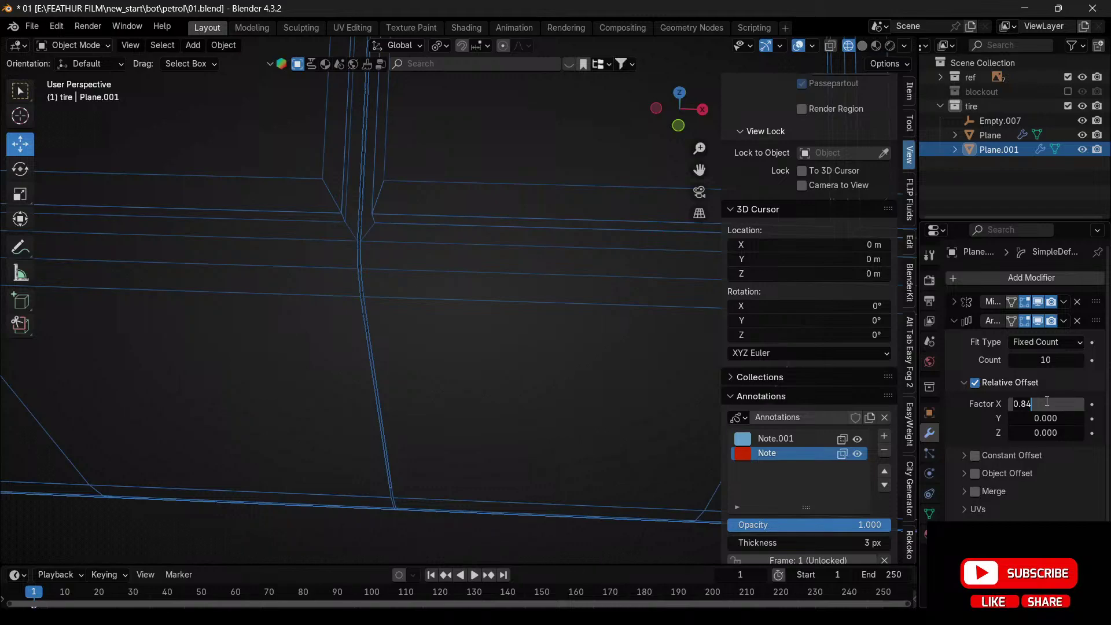
pyautogui.write('1')
pyautogui.press('Return')
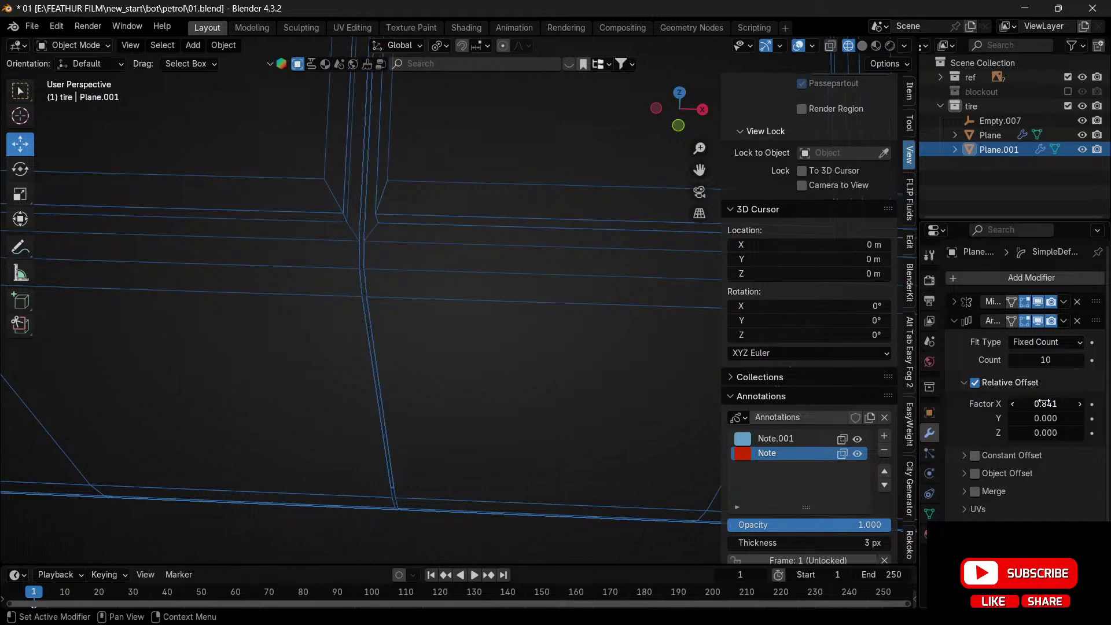
# - Fine-tune the Array modifier's relative X offset to 0.839 and then to 0.838 so the seam edges coincide
pyautogui.click(1040, 404)
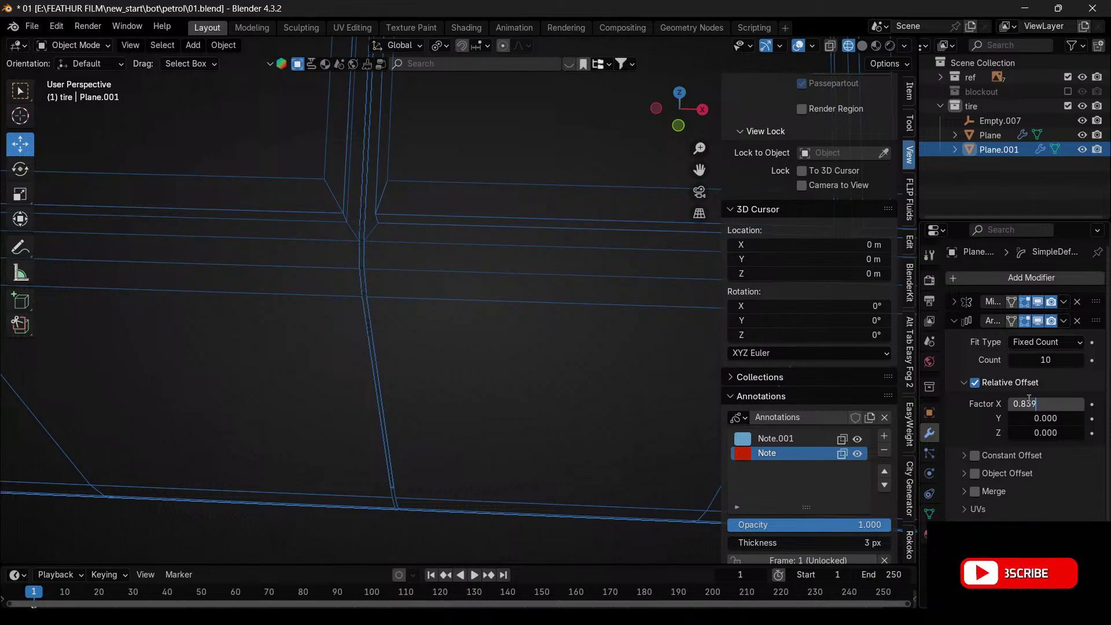
pyautogui.press('Return')
pyautogui.scroll(4, 371, 342)
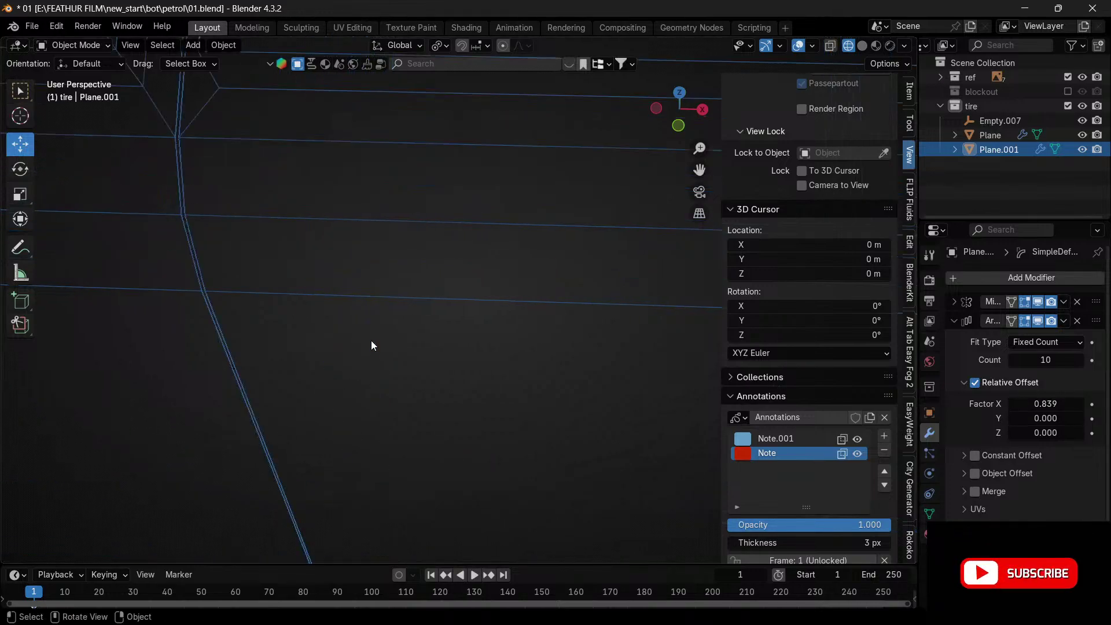
pyautogui.click(1037, 404)
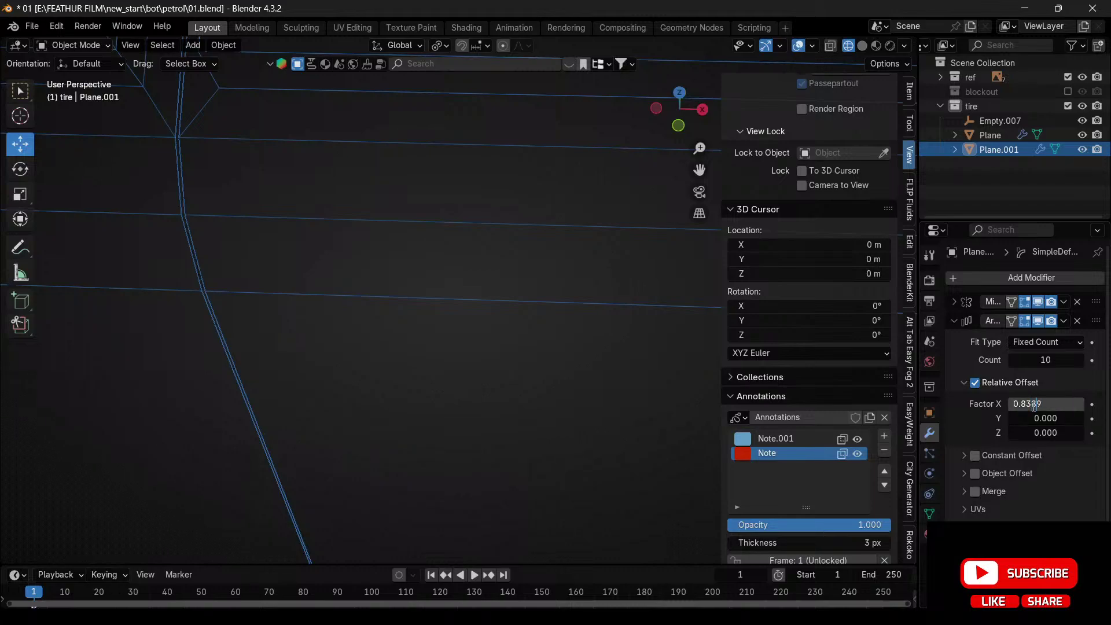
pyautogui.press('Delete')
pyautogui.press('Return')
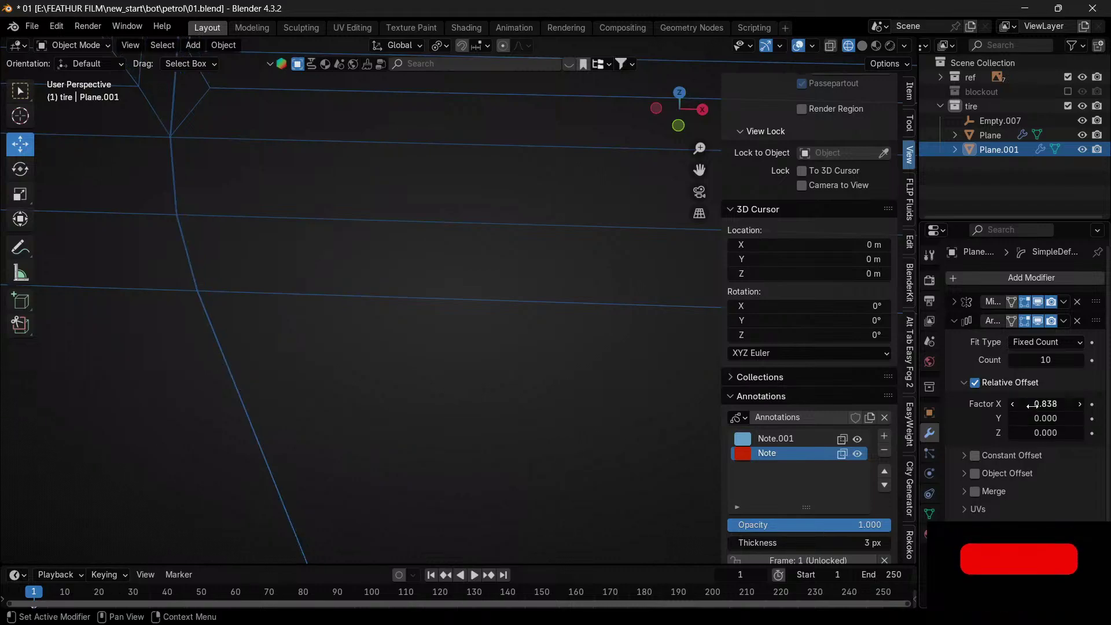
# - Try relative X offsets of 0.837, 0.8379 and 0.8378 for the array to tighten the seam edges
pyautogui.click(1048, 404)
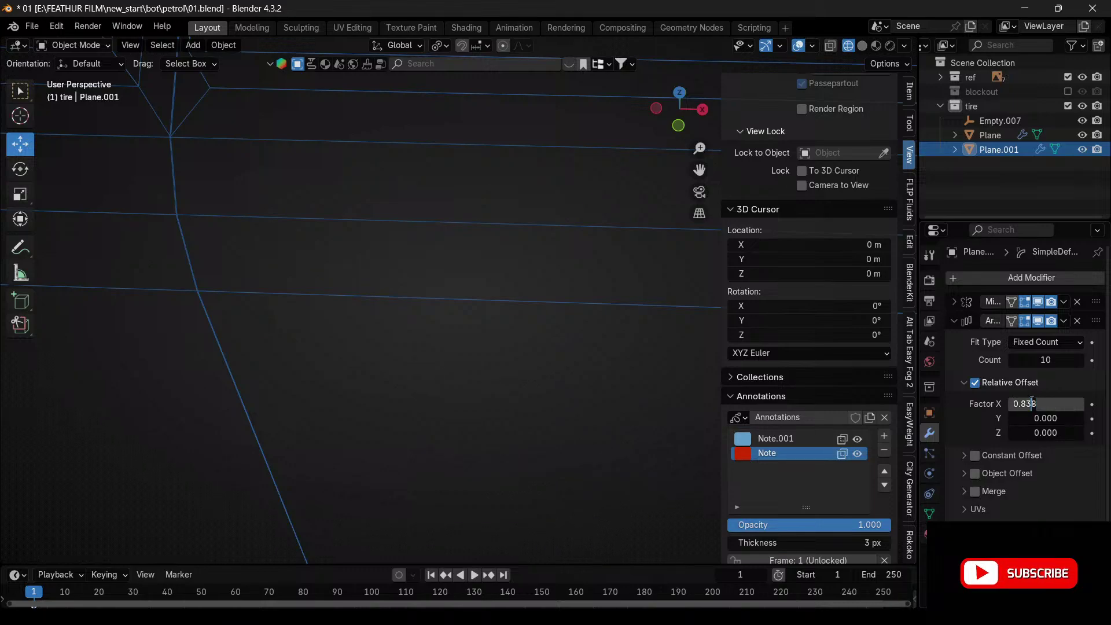
pyautogui.write('0.837')
pyautogui.press('Return')
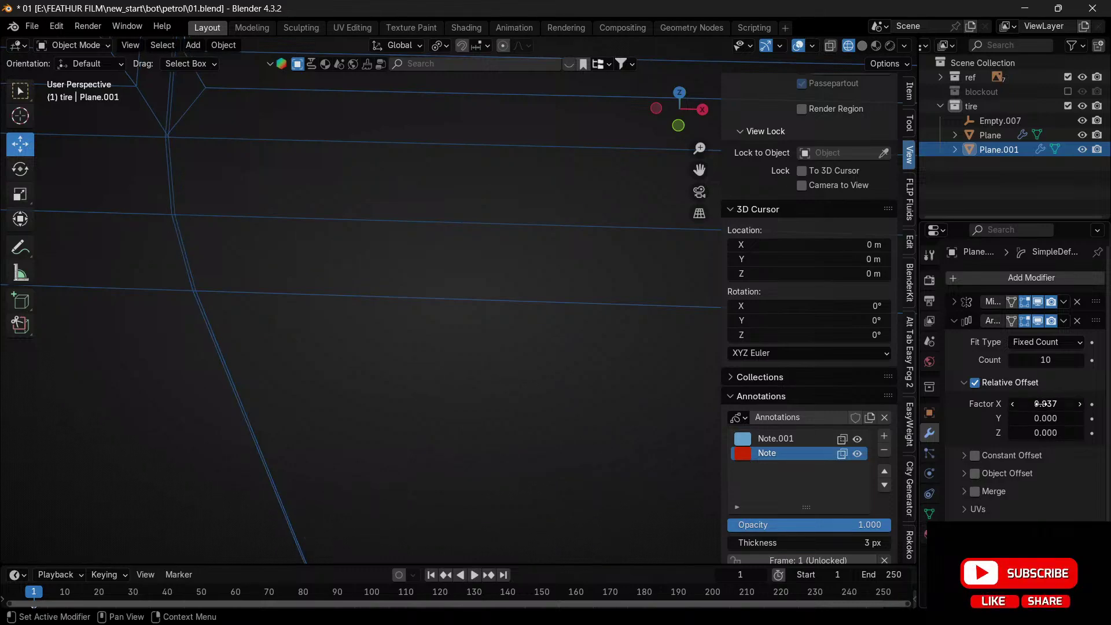
pyautogui.click(1056, 407)
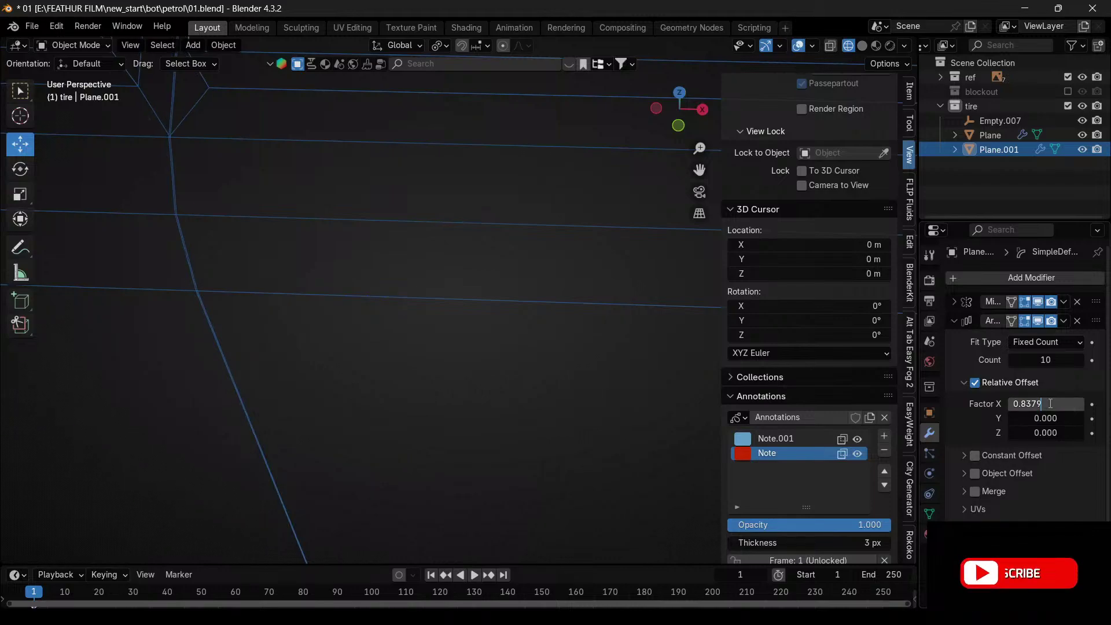
pyautogui.write('8')
pyautogui.press('Return')
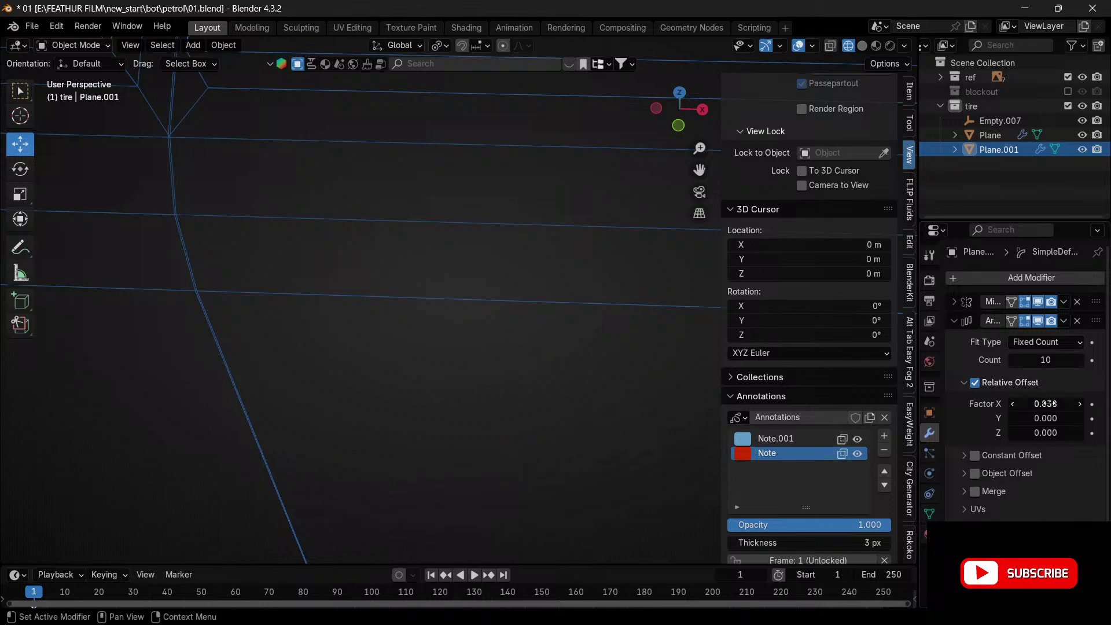
# - Test a relative X offset of 0.839 on the Array modifier and settle on 0.838
pyautogui.click(1046, 403)
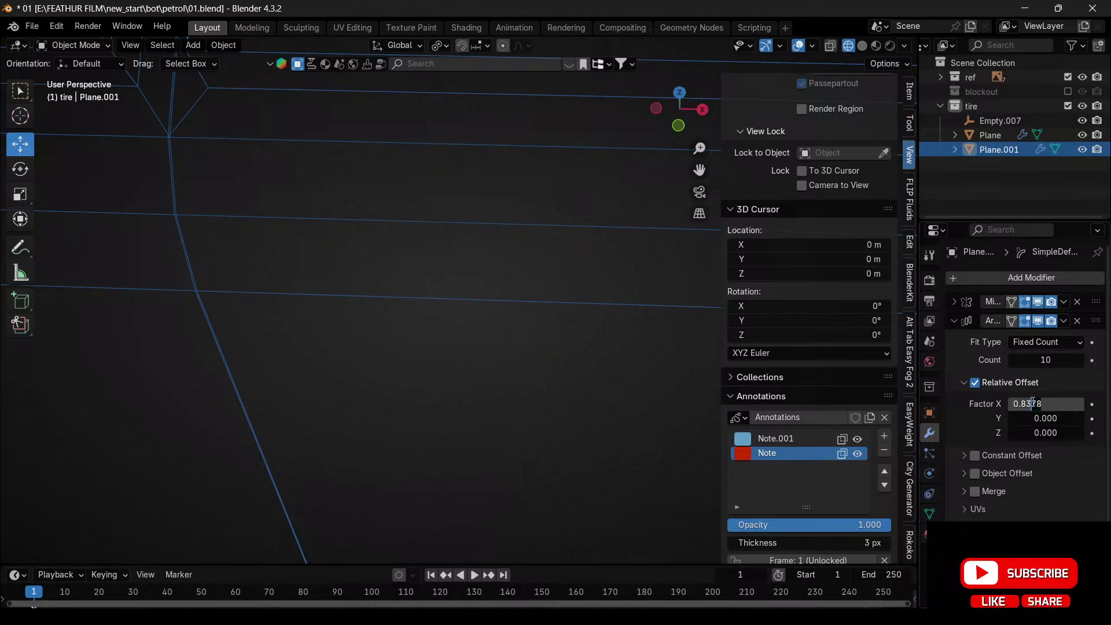
pyautogui.press('Return')
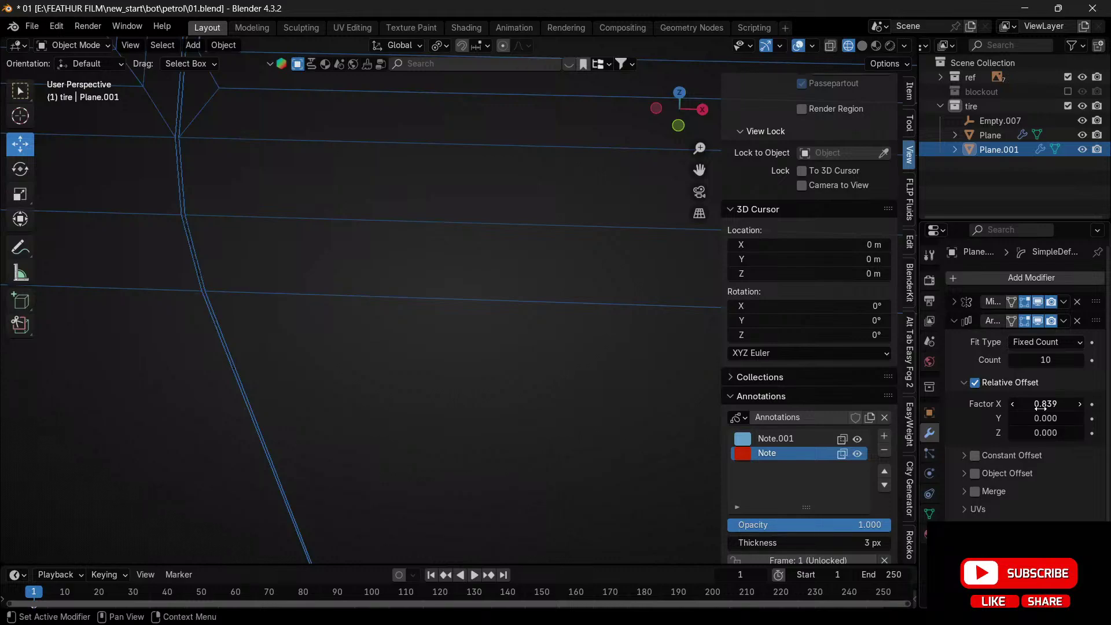
pyautogui.click(1041, 408)
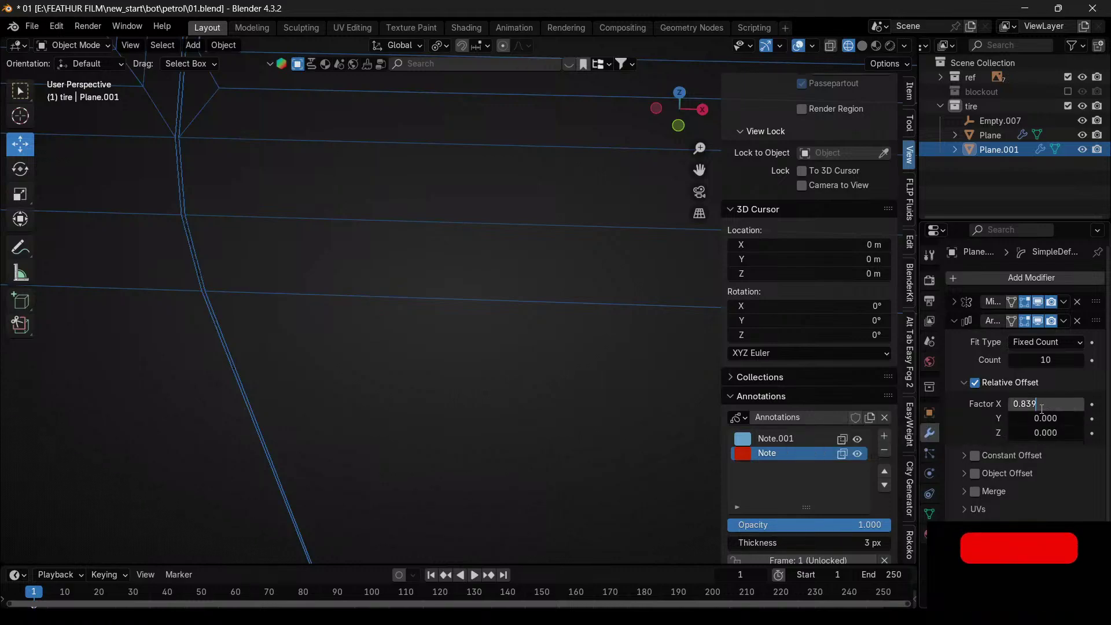
pyautogui.press('Return')
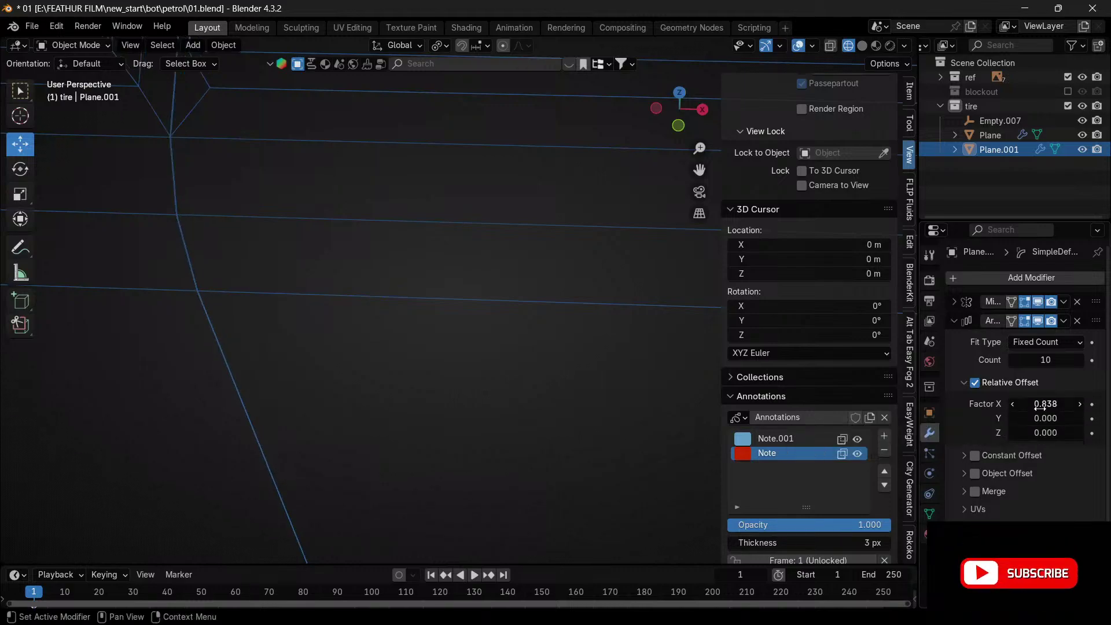
# - Return to solid shading with X-ray off and turn the Simple Deform bend back on to curl the tread strip into a ring
pyautogui.scroll(-5, 330, 359)
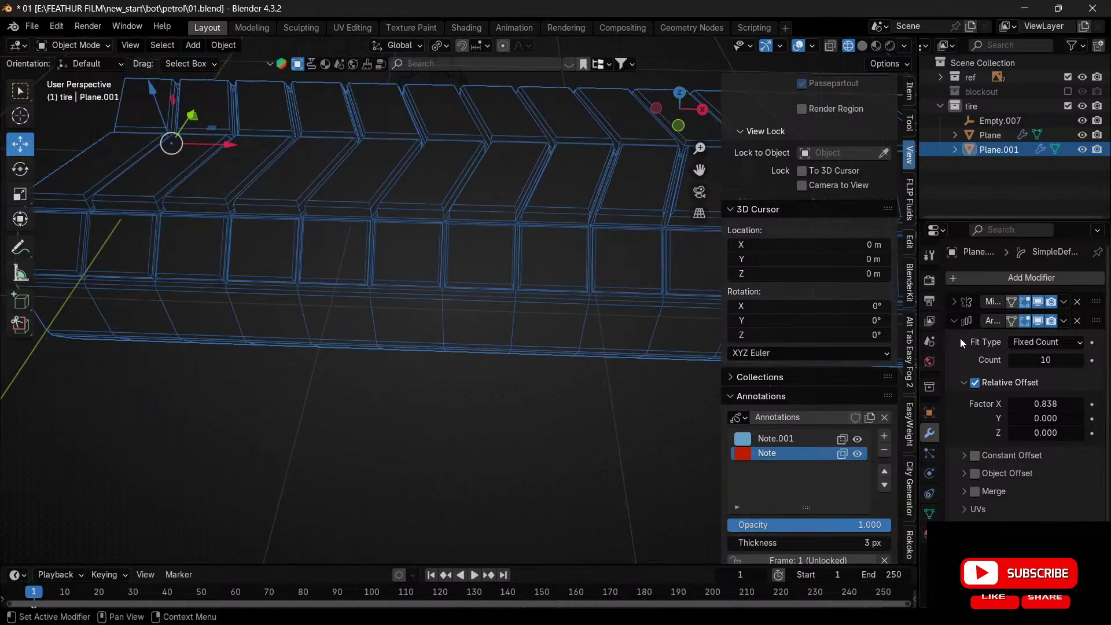
pyautogui.press('Tab')
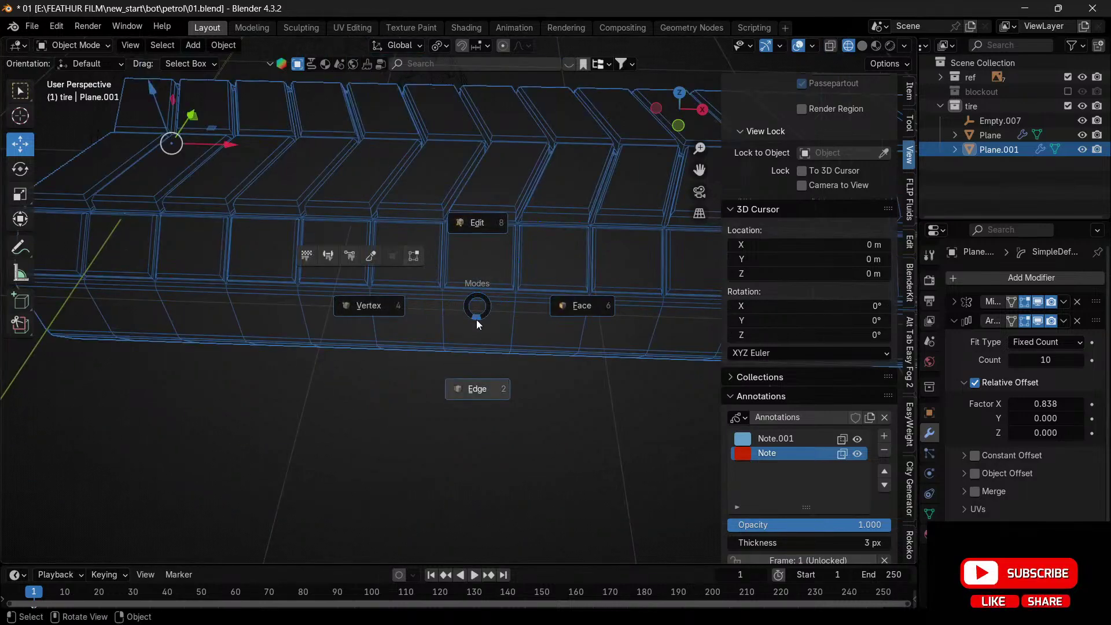
pyautogui.click(862, 47)
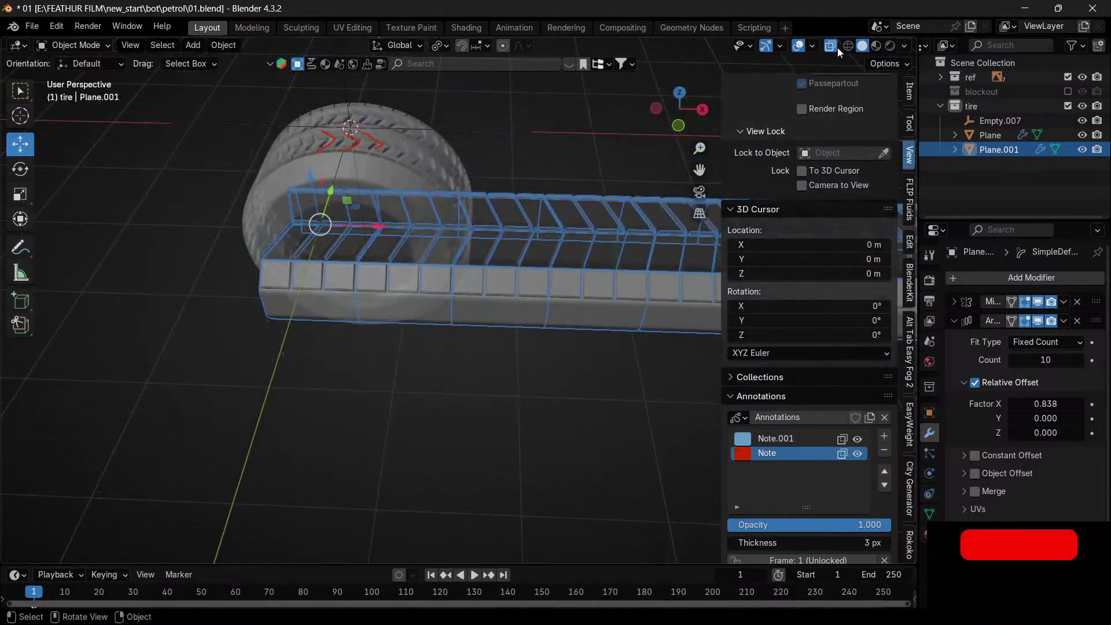
pyautogui.click(832, 46)
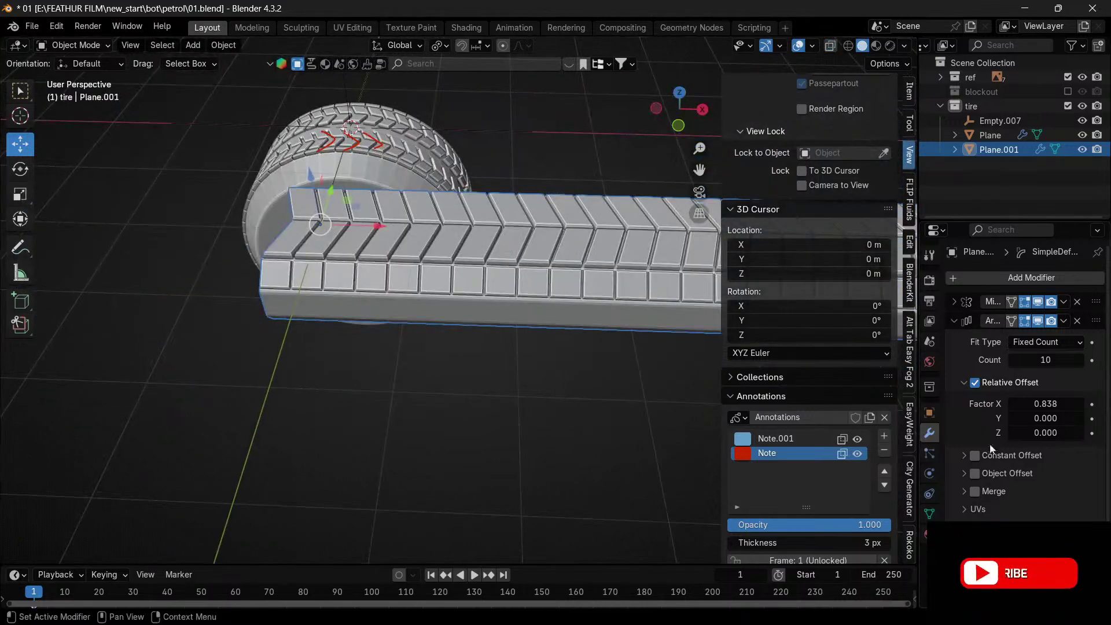
pyautogui.click(1038, 529)
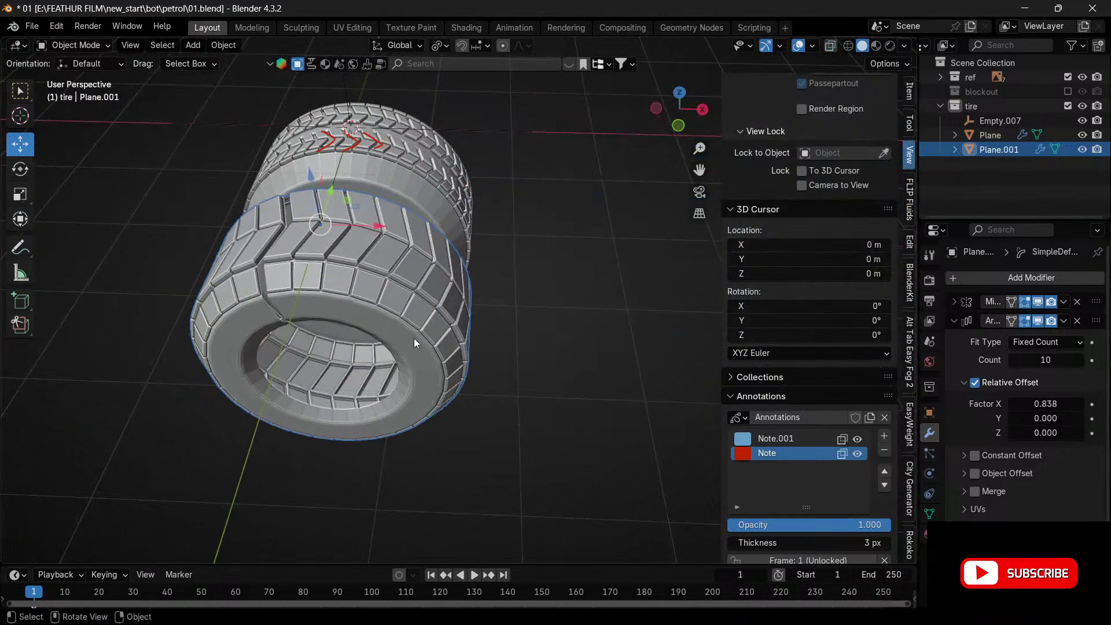
# - Hide the original tire and examine the gap between the ends of the new tire in the front view
pyautogui.moveTo(700, 143); pyautogui.dragTo(648, 136)
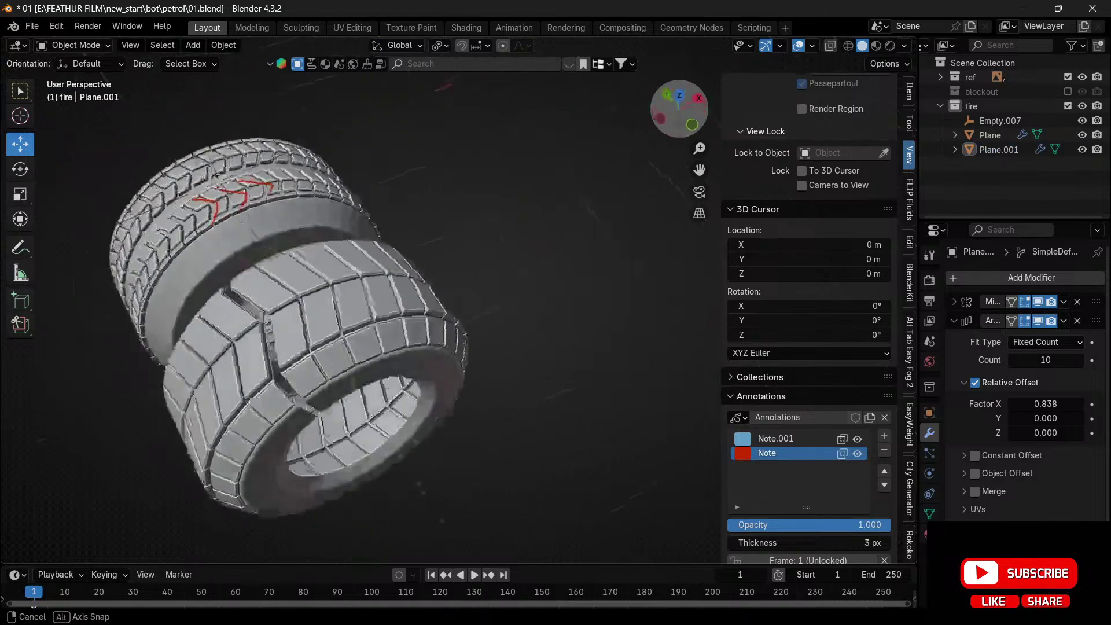
pyautogui.scroll(5, 287, 406)
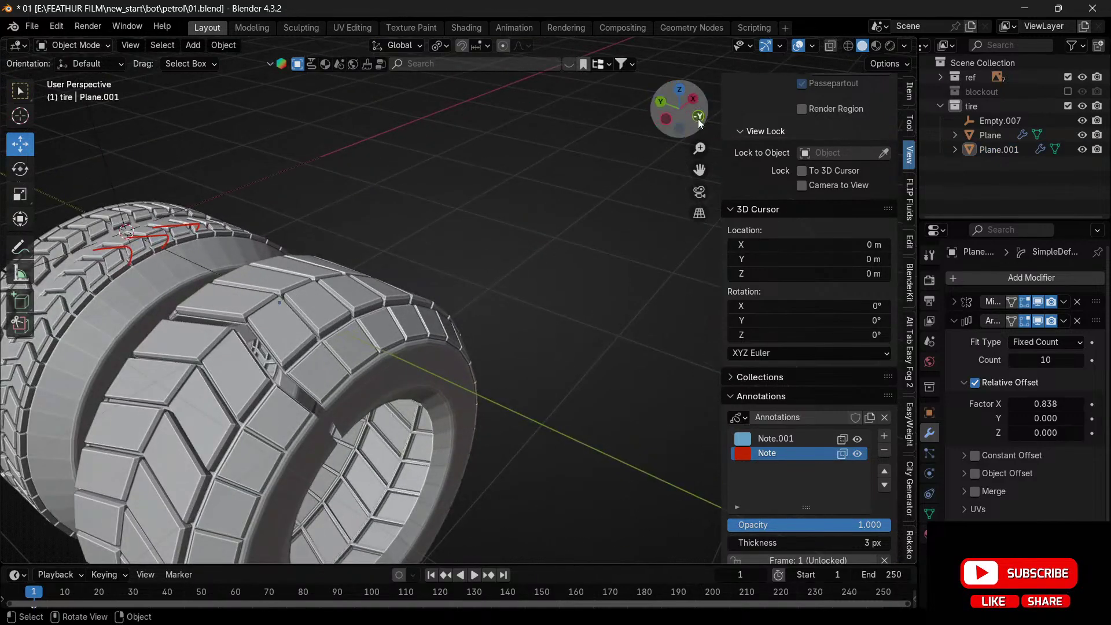
pyautogui.click(699, 116)
pyautogui.scroll(3, 108, 336)
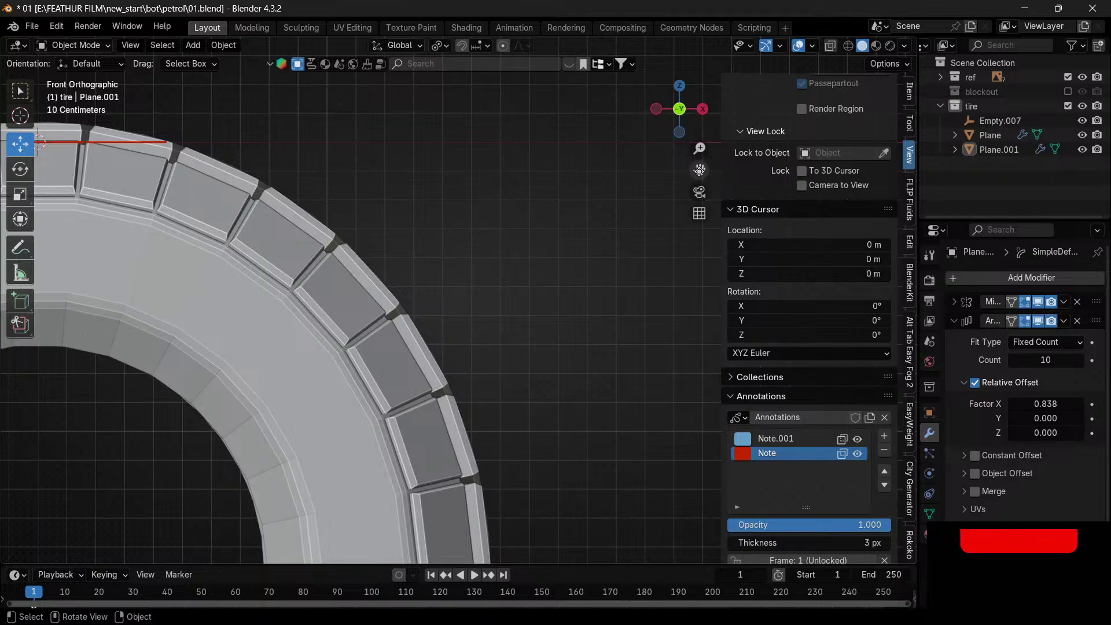
pyautogui.moveTo(699, 170); pyautogui.dragTo(209, 229)
pyautogui.scroll(3, 230, 355)
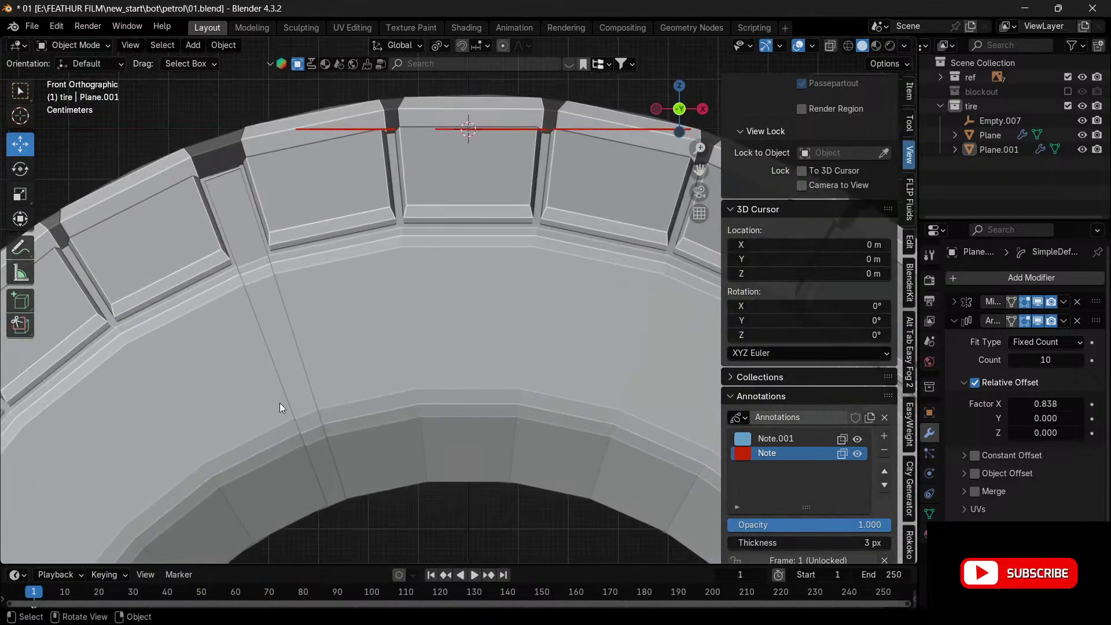
pyautogui.click(1082, 135)
pyautogui.moveTo(405, 289); pyautogui.dragTo(567, 347, button='middle')
pyautogui.moveTo(672, 91)
pyautogui.mouseDown()
pyautogui.moveTo(644, 100)
pyautogui.moveTo(676, 96)
pyautogui.mouseUp()
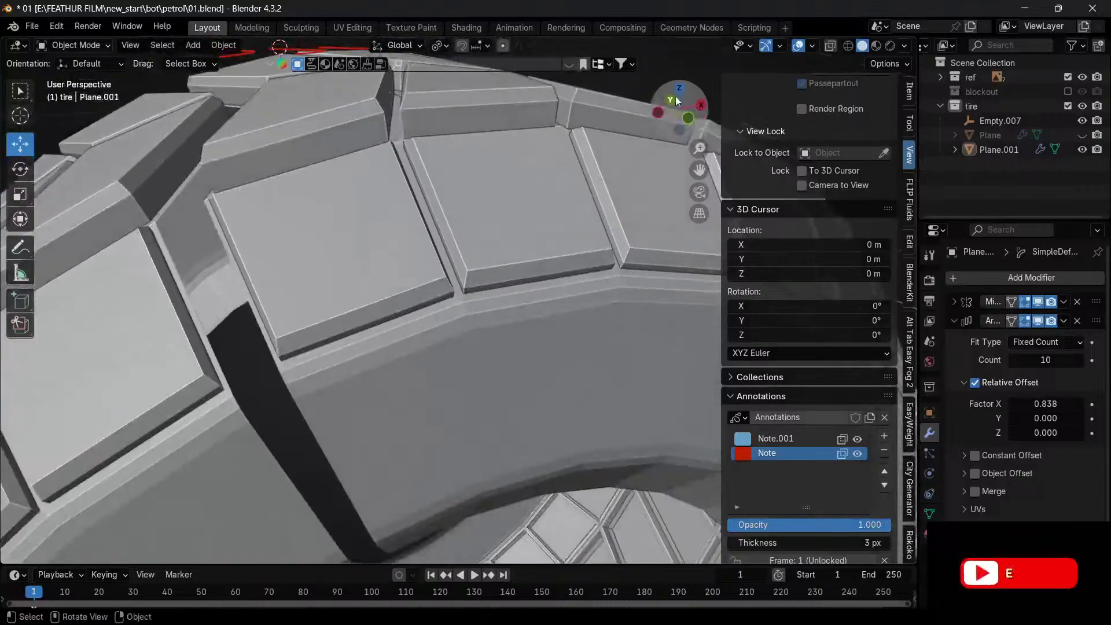
pyautogui.click(688, 118)
pyautogui.scroll(3, 290, 298)
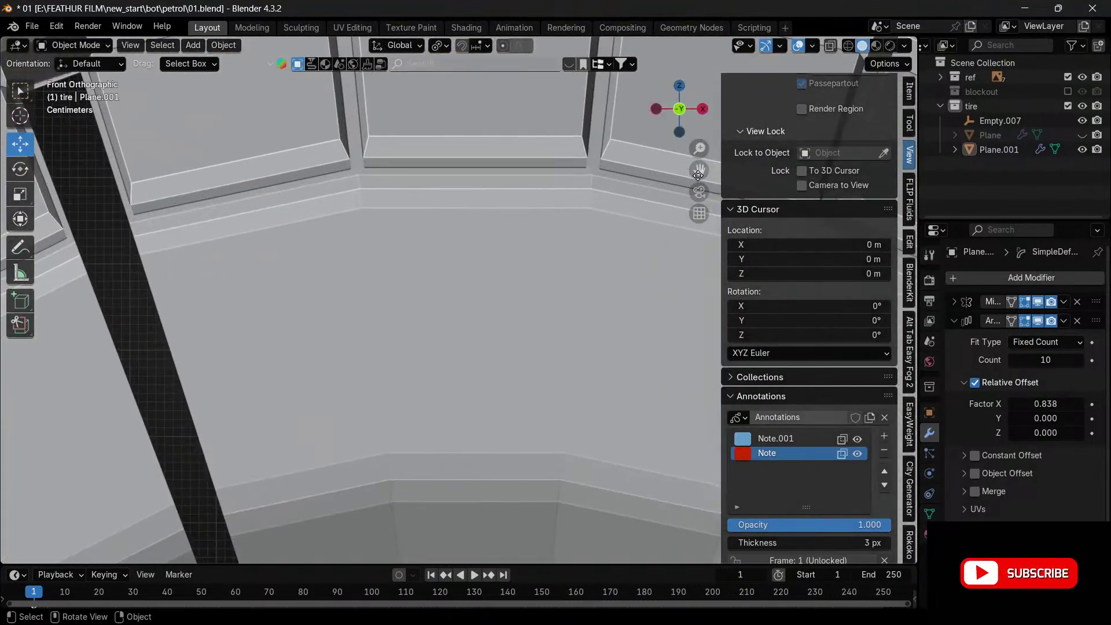
pyautogui.keyDown('shift'); pyautogui.moveTo(291, 297); pyautogui.dragTo(473, 240, button='middle'); pyautogui.keyUp('shift')
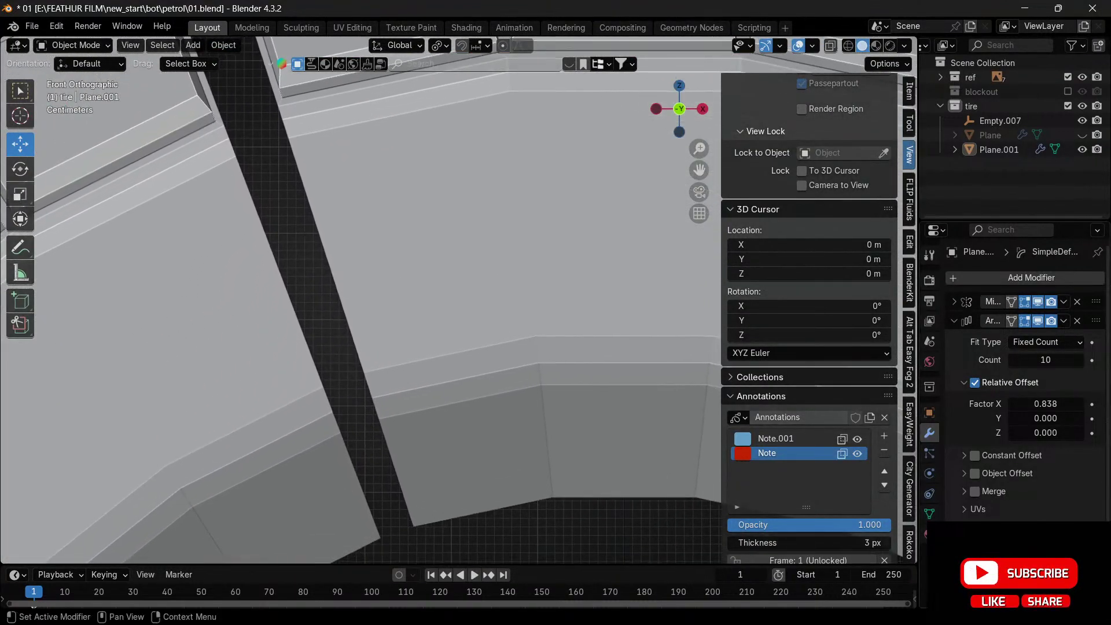
# - Adjust the Simple Deform bend angle until the two ends of the new tire meet at the sidewall seam
pyautogui.moveTo(1045, 570); pyautogui.dragTo(1061, 569)
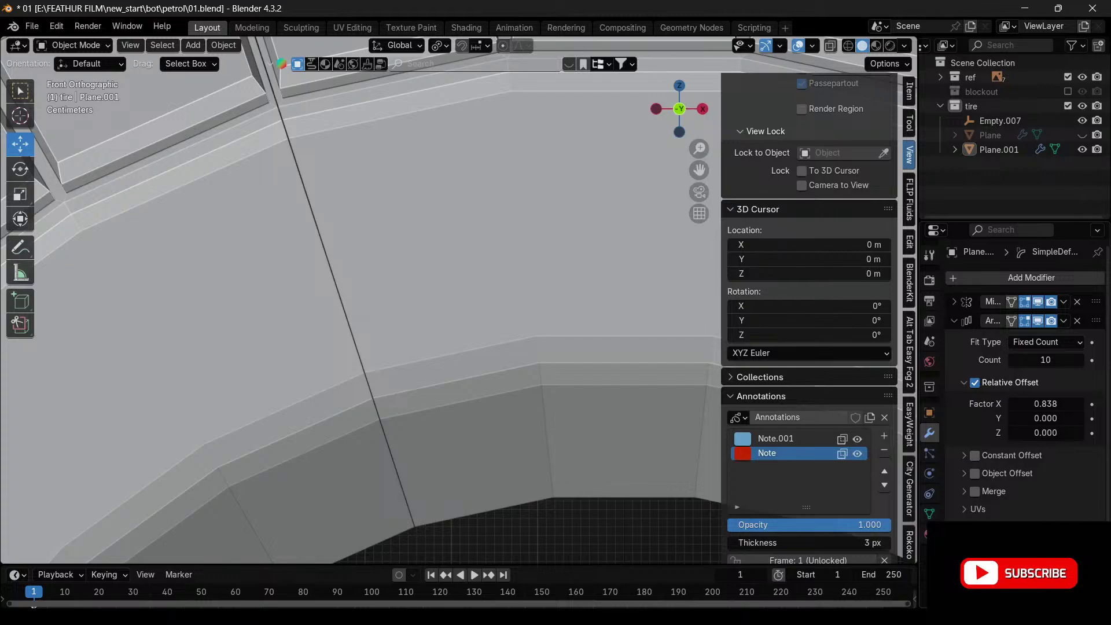
pyautogui.moveTo(1061, 570); pyautogui.dragTo(1061, 569)
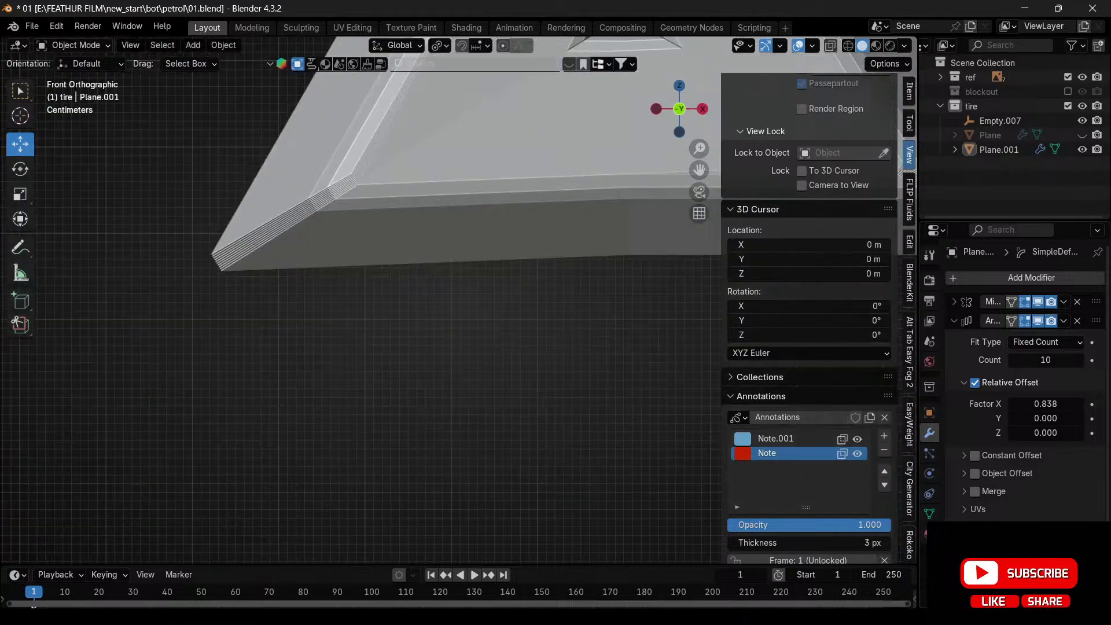
pyautogui.press('Return')
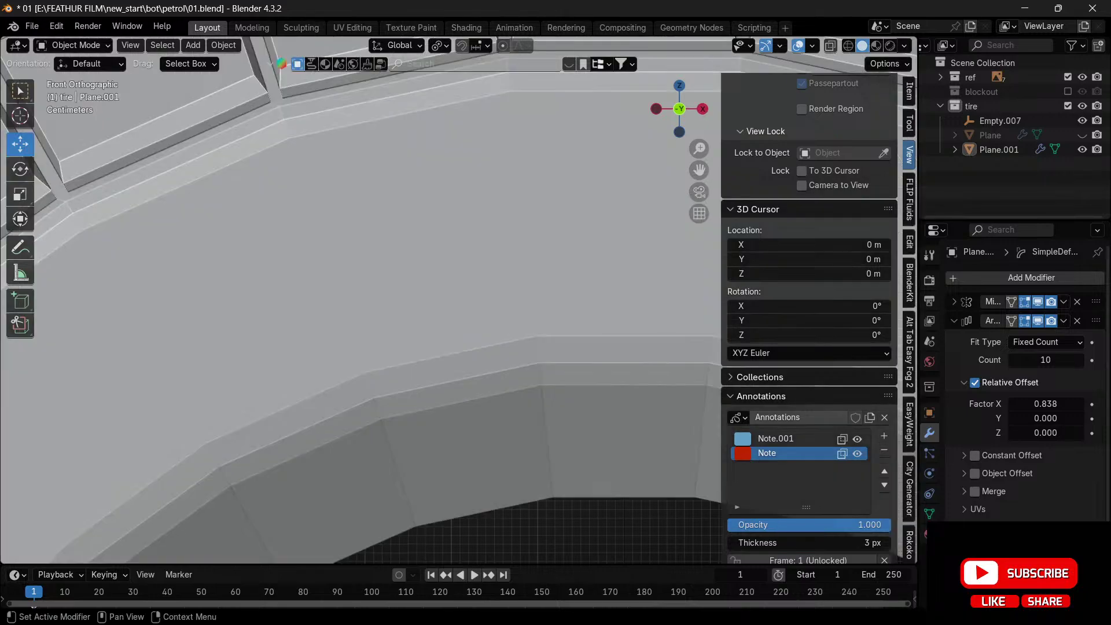
# - Unhide the original tire and examine the treads of both tires side by side
pyautogui.scroll(-12, 359, 231)
pyautogui.moveTo(675, 125); pyautogui.dragTo(779, 148)
pyautogui.click(1082, 136)
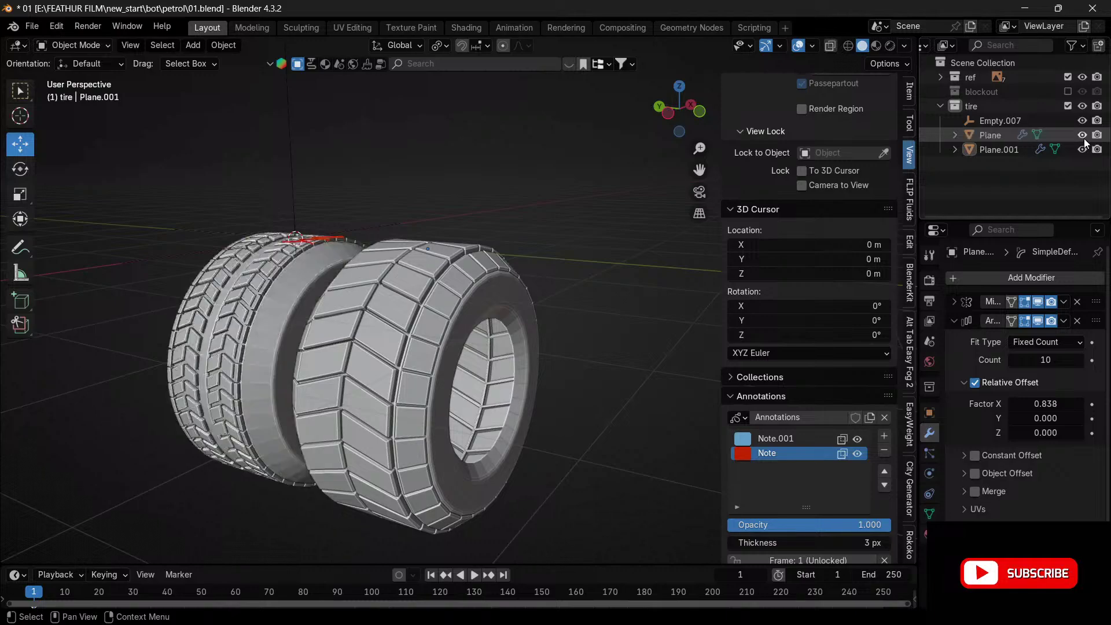
pyautogui.scroll(-5, 393, 360)
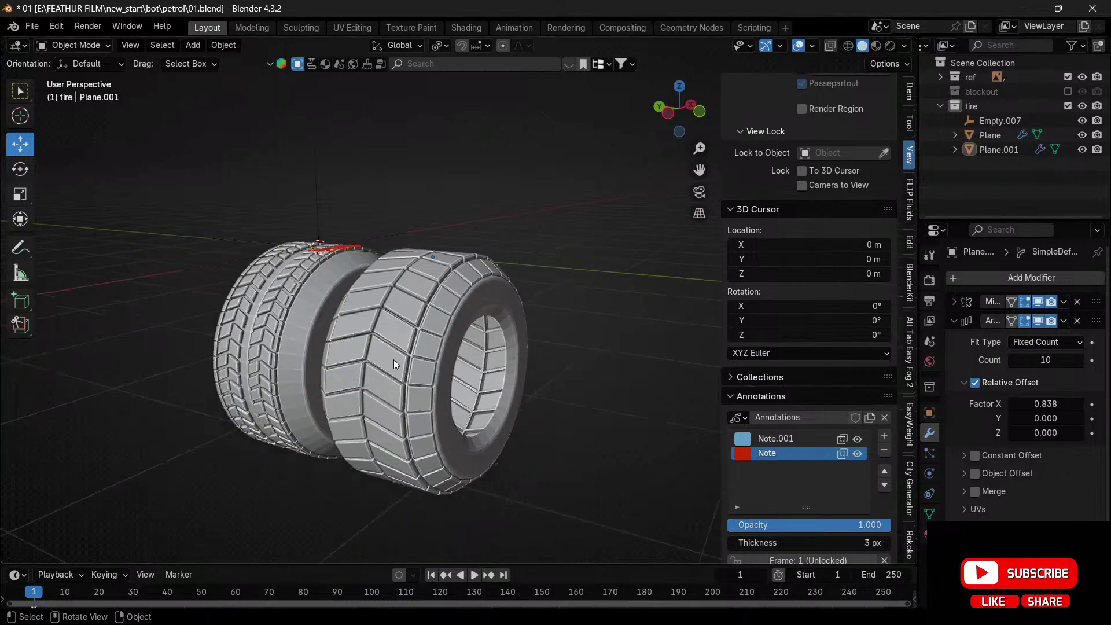
pyautogui.moveTo(676, 99); pyautogui.dragTo(721, 186)
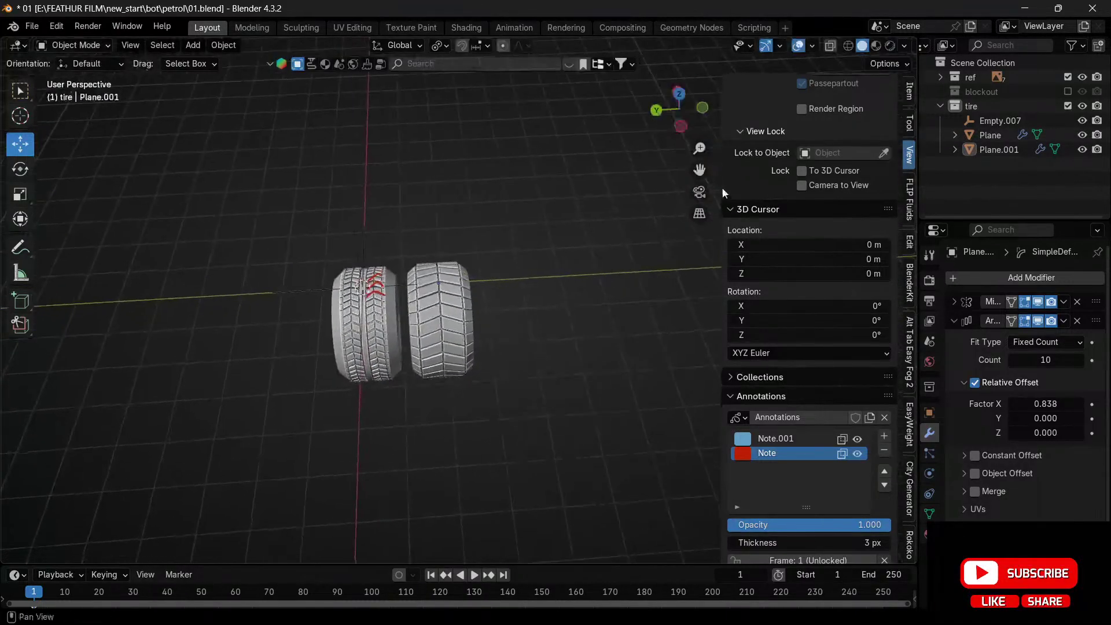
pyautogui.scroll(6, 413, 319)
pyautogui.scroll(-2, 414, 315)
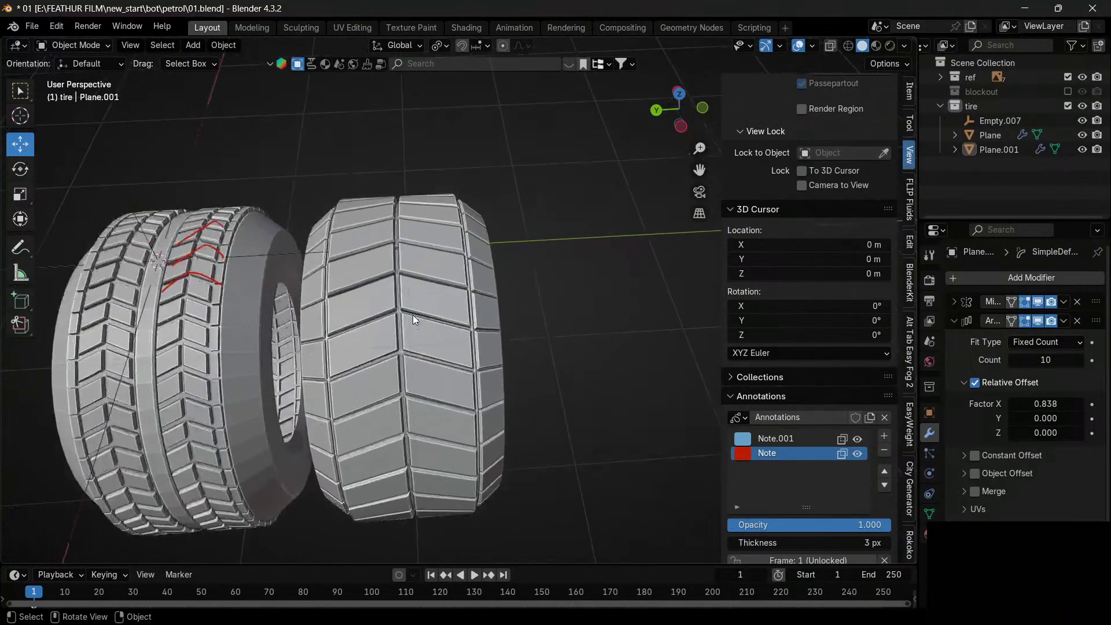
pyautogui.scroll(3, 412, 314)
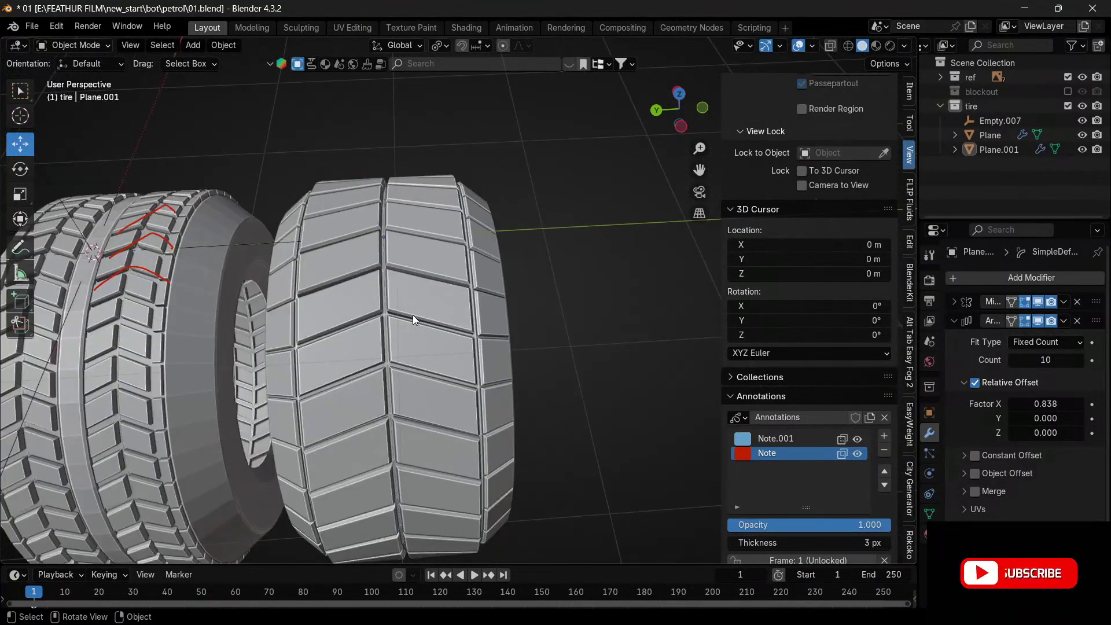
pyautogui.scroll(-3, 412, 314)
pyautogui.scroll(3, 412, 315)
pyautogui.moveTo(687, 119); pyautogui.dragTo(631, 150)
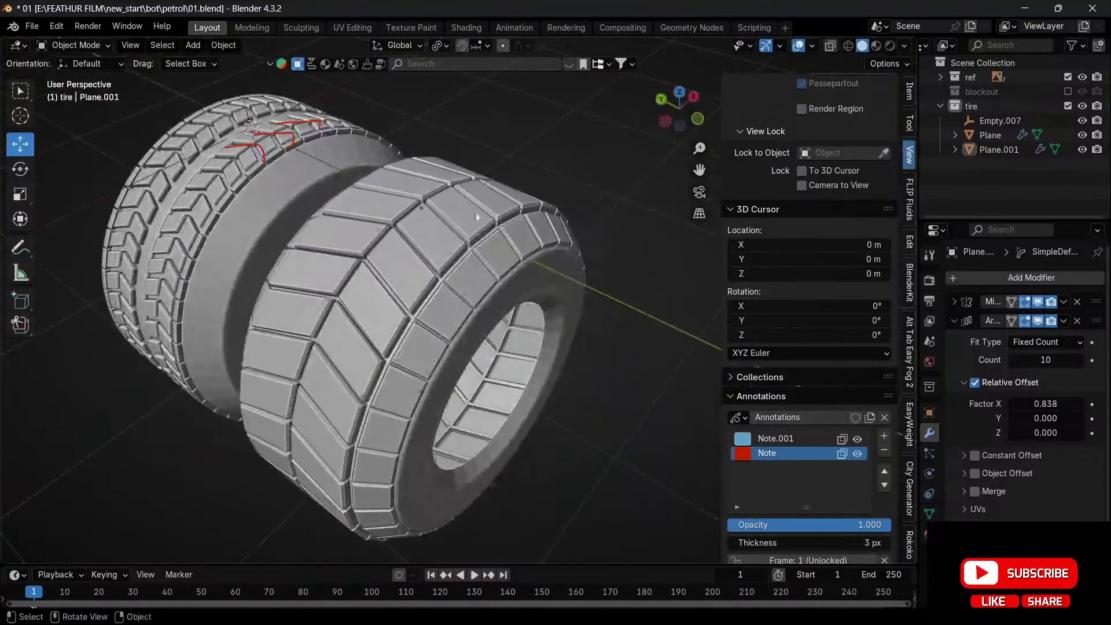
# - Apply Shade Smooth and then Shade Auto Smooth with a 30° angle to the new tire
pyautogui.click(475, 268)
pyautogui.rightClick(475, 266)
pyautogui.click(460, 265)
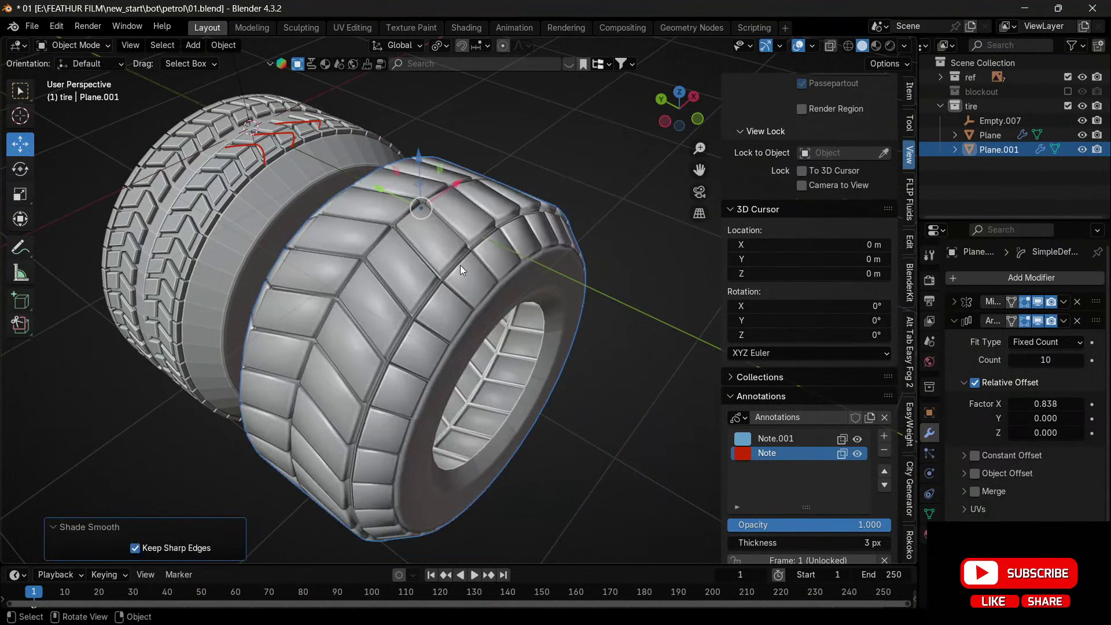
pyautogui.rightClick(460, 268)
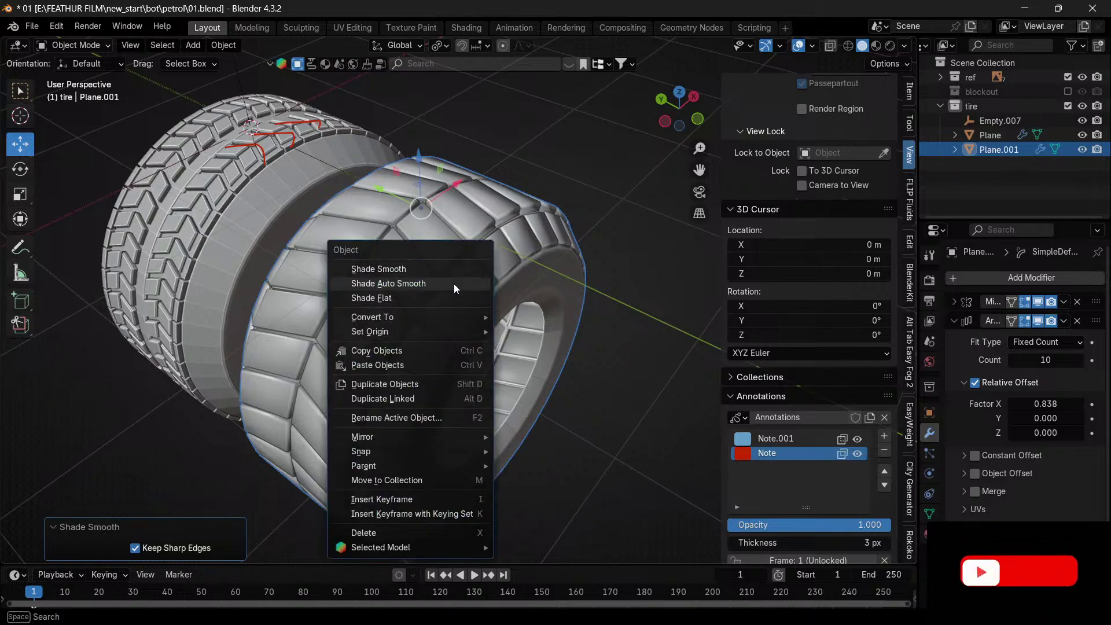
pyautogui.click(453, 283)
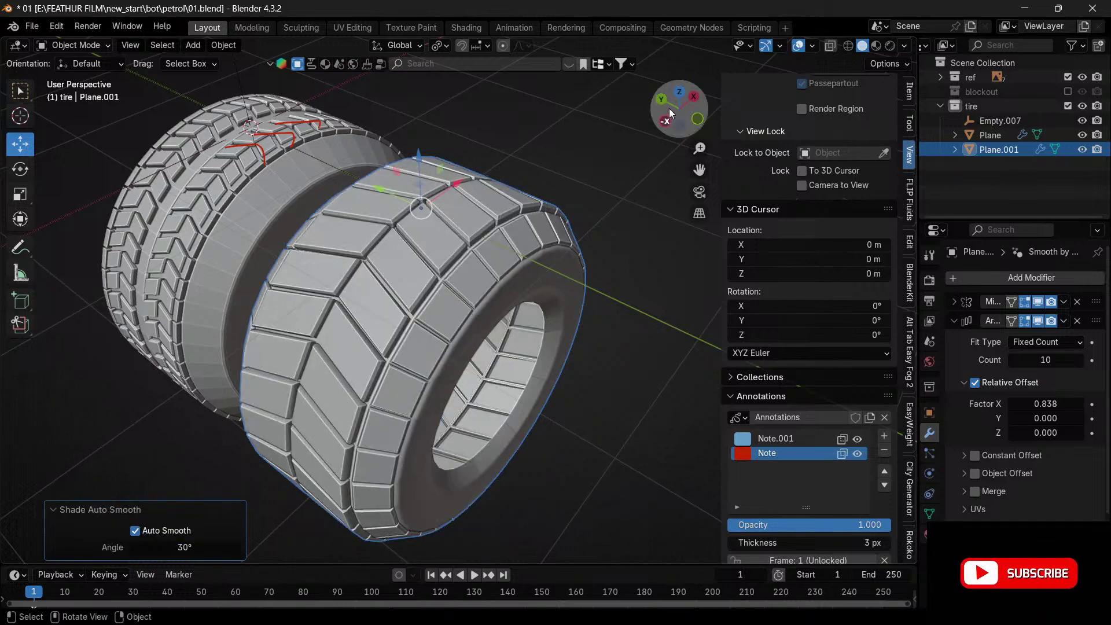
# - Create a new collection in the scene and name it "final bot"
pyautogui.moveTo(669, 109); pyautogui.dragTo(682, 131)
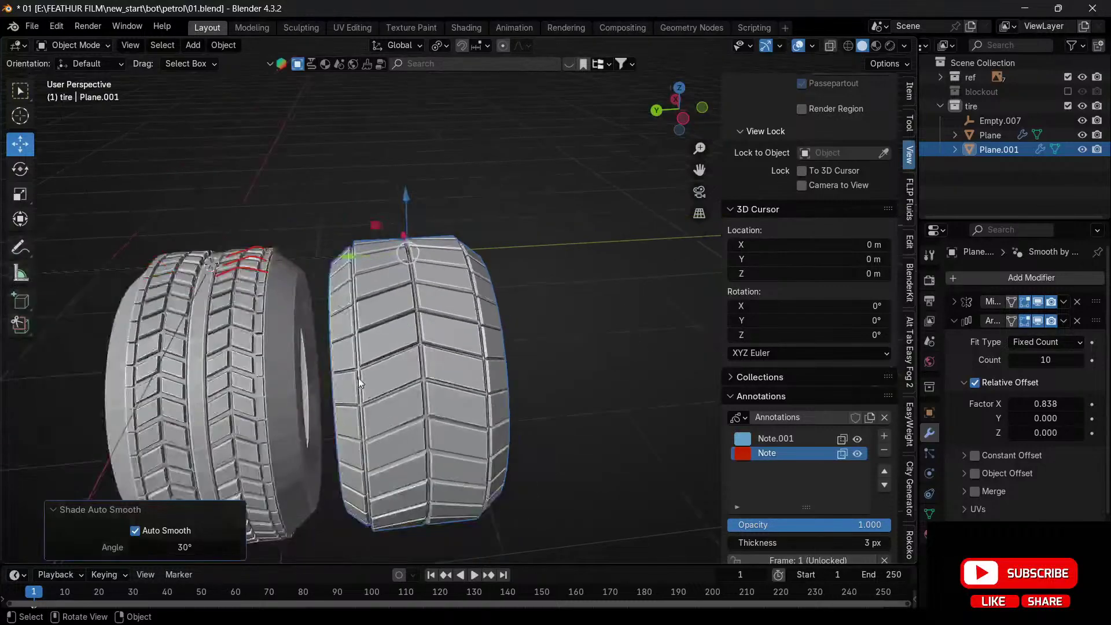
pyautogui.scroll(-2, 359, 383)
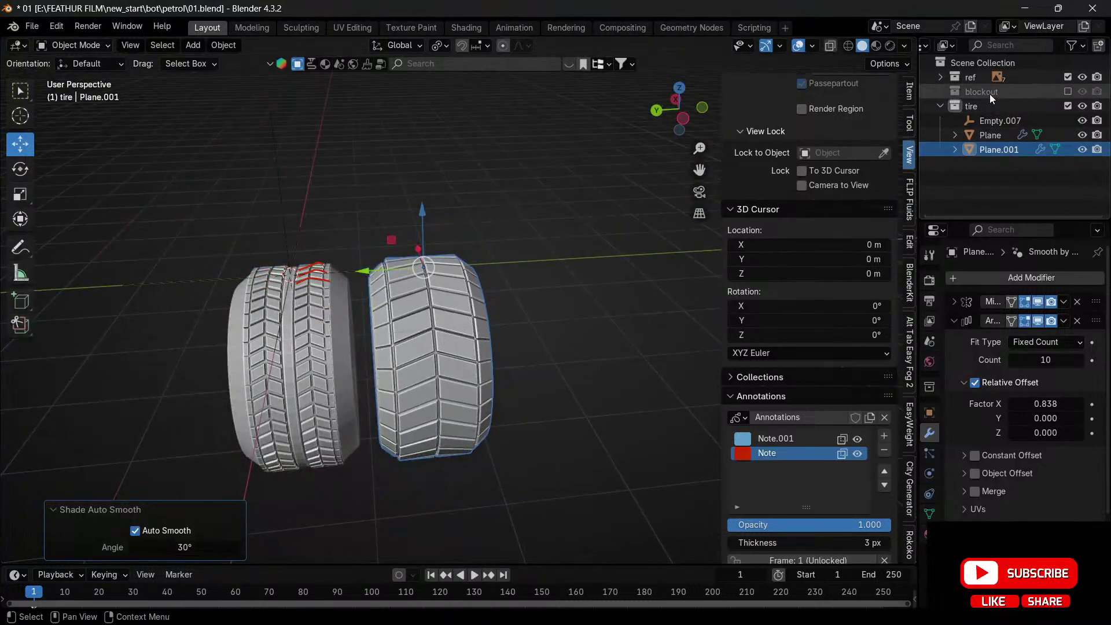
pyautogui.click(1099, 45)
pyautogui.doubleClick(1001, 166)
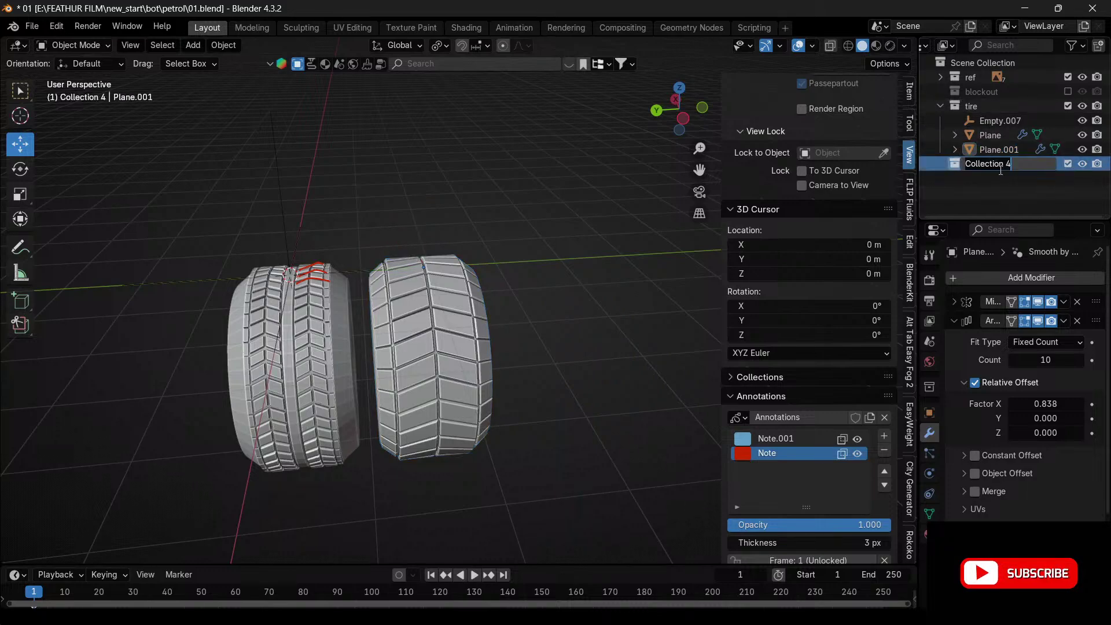
pyautogui.write('final bot')
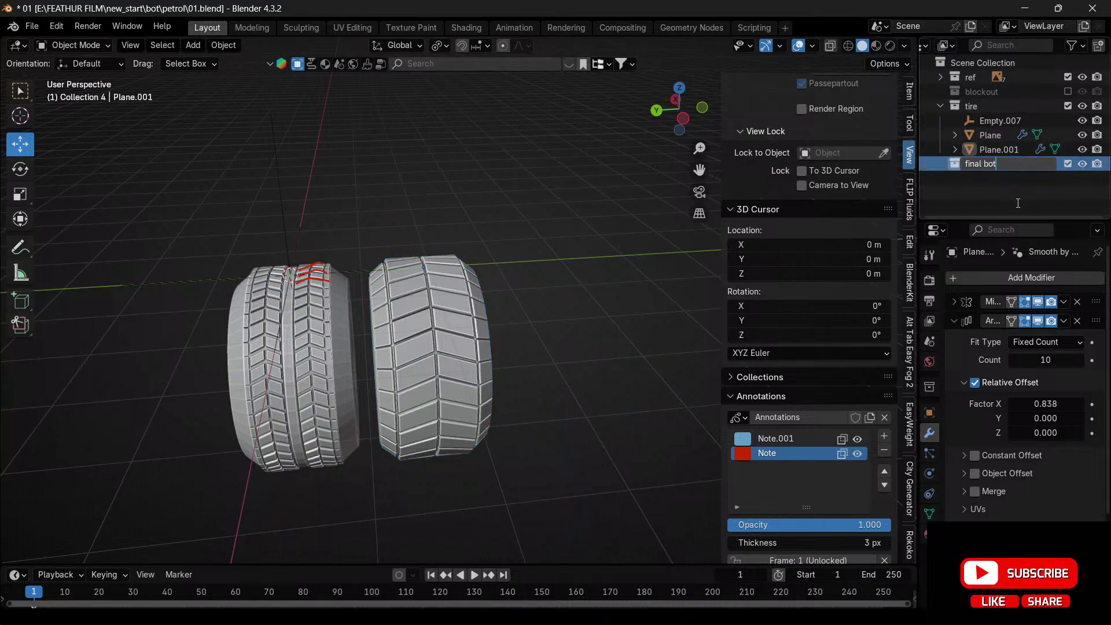
pyautogui.press('Return')
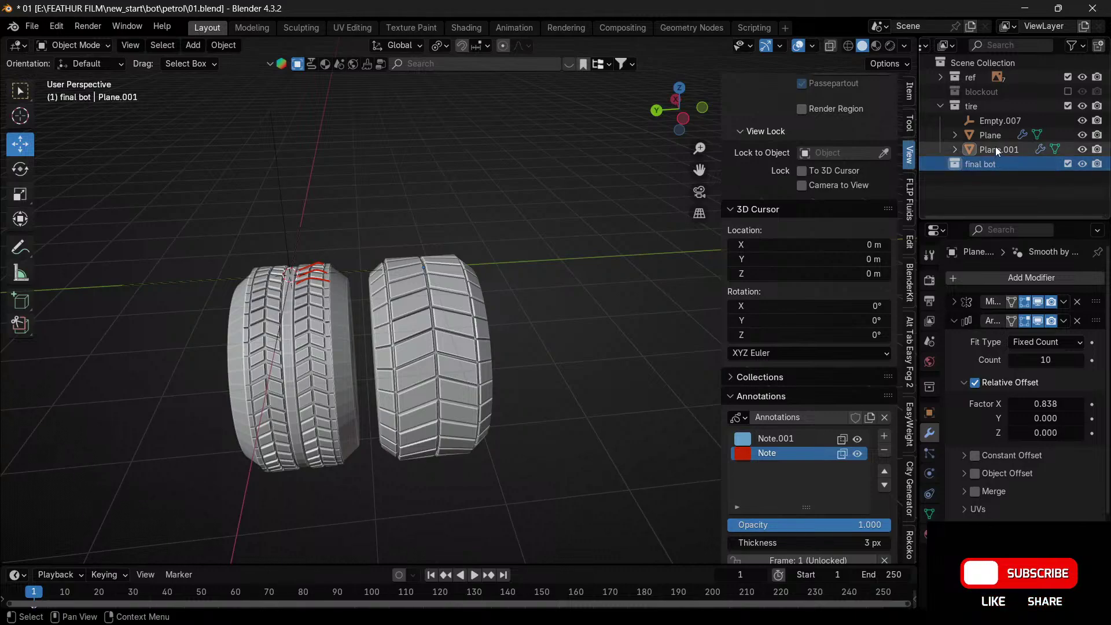
# - Move the new tire out of the tire collection to the scene's top level and hide the tire collection
pyautogui.click(995, 148)
pyautogui.moveTo(1007, 146); pyautogui.dragTo(968, 109)
pyautogui.click(1080, 105)
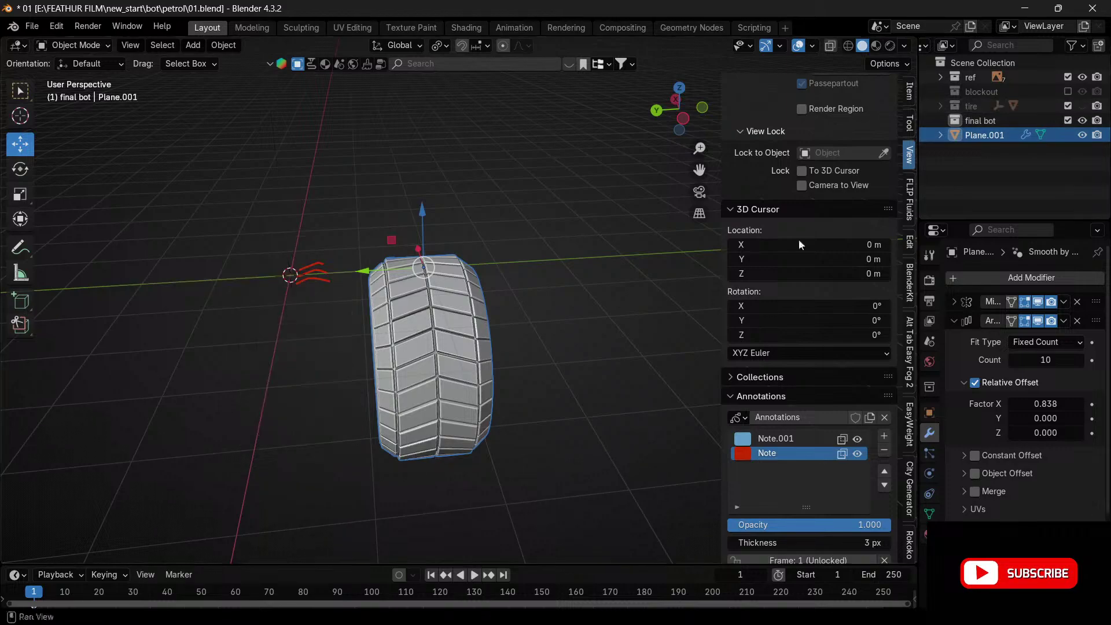
# - Try to apply all modifiers on the new tire, including Array, Simple Deform, Smooth by Angle and Mirror
pyautogui.hotkey('ctrl', 'a')
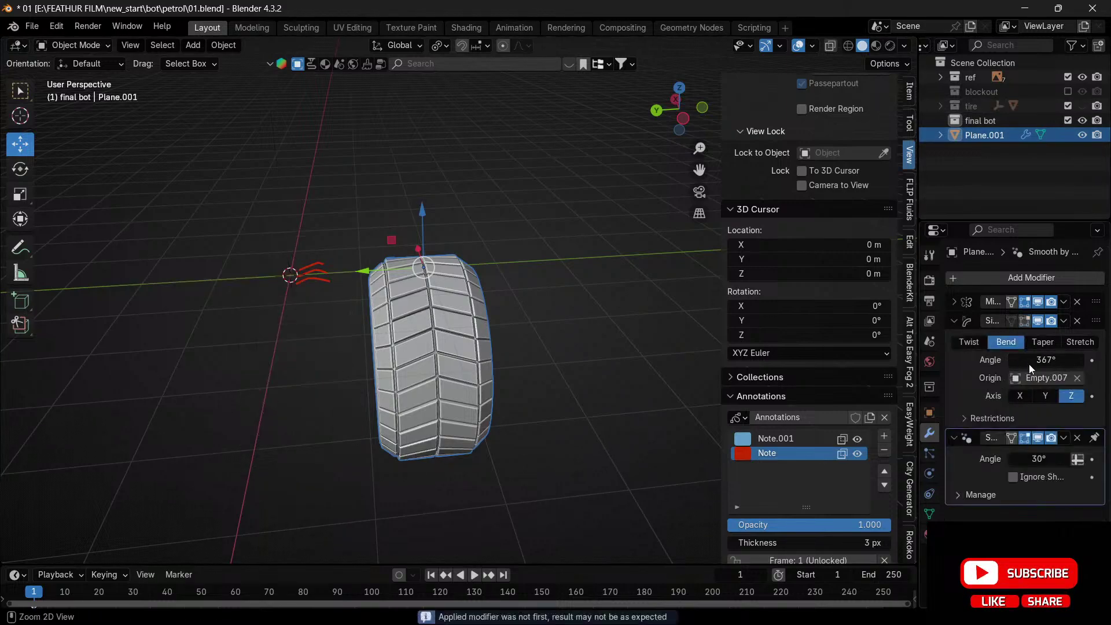
pyautogui.hotkey('ctrl', 'a')
pyautogui.hotkey('ctrl', 'a')
pyautogui.hotkey('ctrl', 'a')
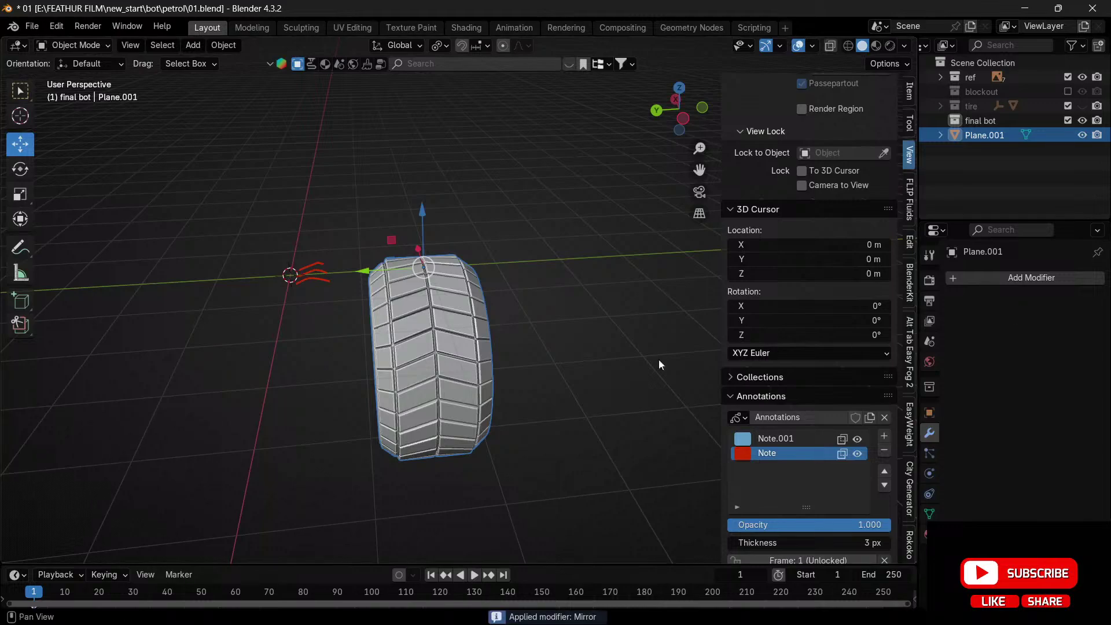
pyautogui.moveTo(684, 129)
pyautogui.mouseDown()
pyautogui.moveTo(703, 116)
pyautogui.moveTo(679, 123)
pyautogui.mouseUp()
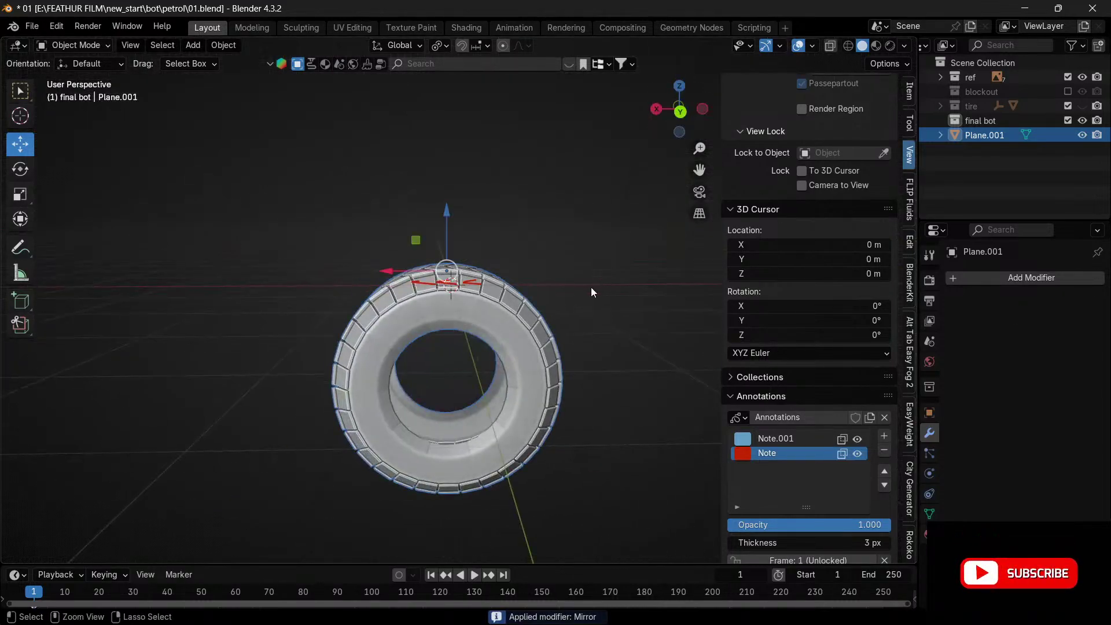
# - Undo applying the new tire's modifiers
pyautogui.hotkey('ctrl', 'z')
pyautogui.hotkey('ctrl', 'z')
pyautogui.hotkey('ctrl', 'z')
pyautogui.hotkey('ctrl', 'z')
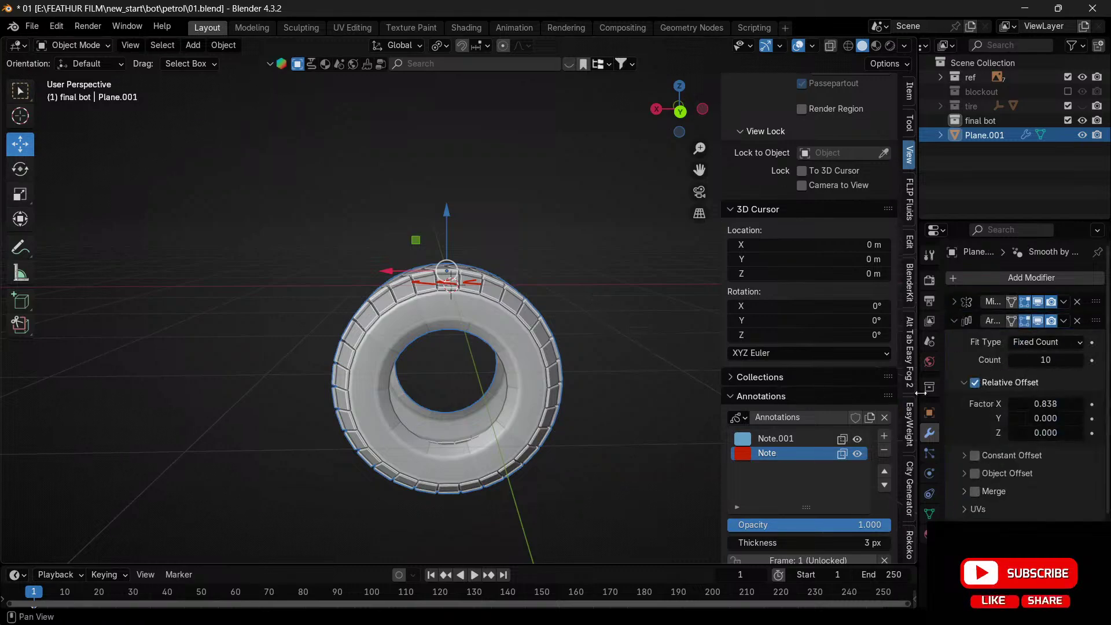
# - Apply the Mirror, Array and Simple Deform modifiers in stack order, keeping the Smooth by Angle modifier on the new tire
pyautogui.hotkey('ctrl', 'a')
pyautogui.hotkey('ctrl', 'a')
pyautogui.hotkey('ctrl', 'a')
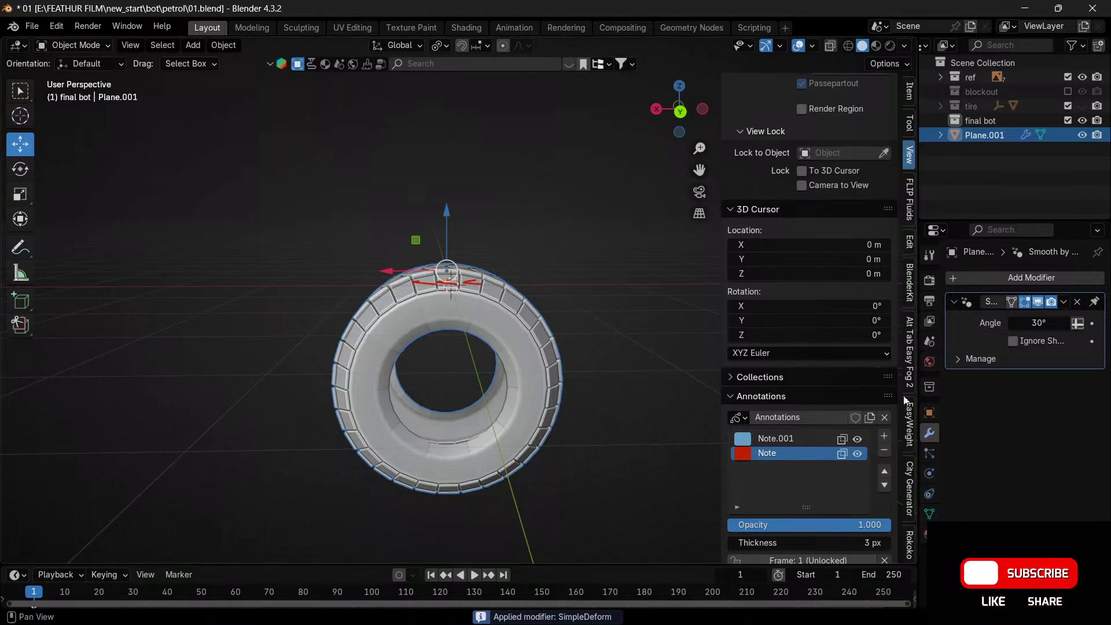
pyautogui.click(617, 436)
# - Enable the blockout collection and show the robot and tire in the front view
pyautogui.click(702, 110)
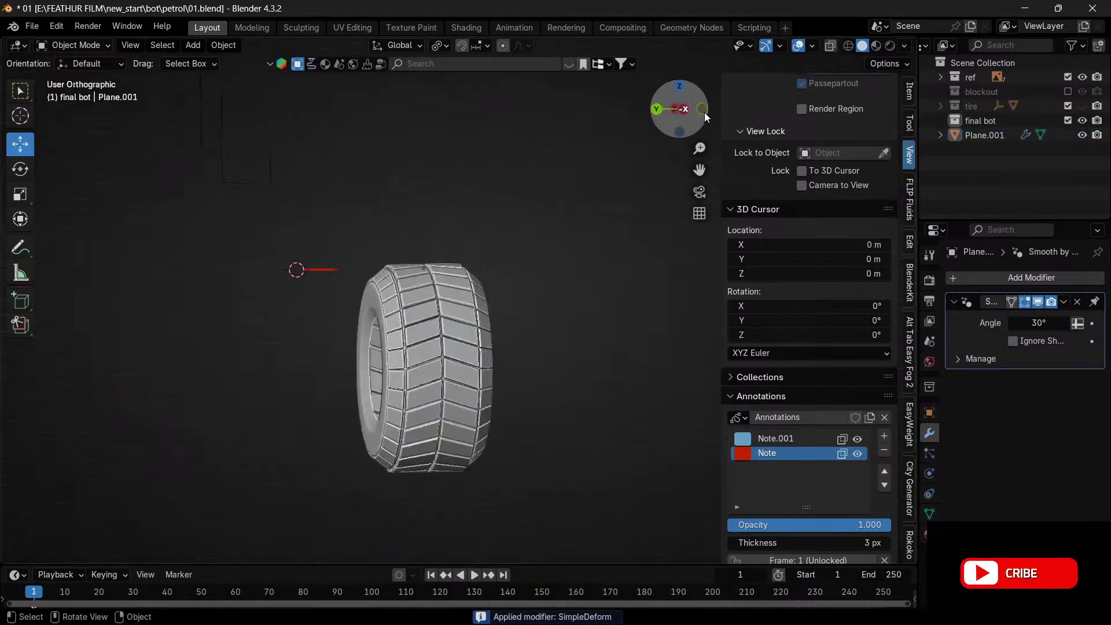
pyautogui.click(1067, 92)
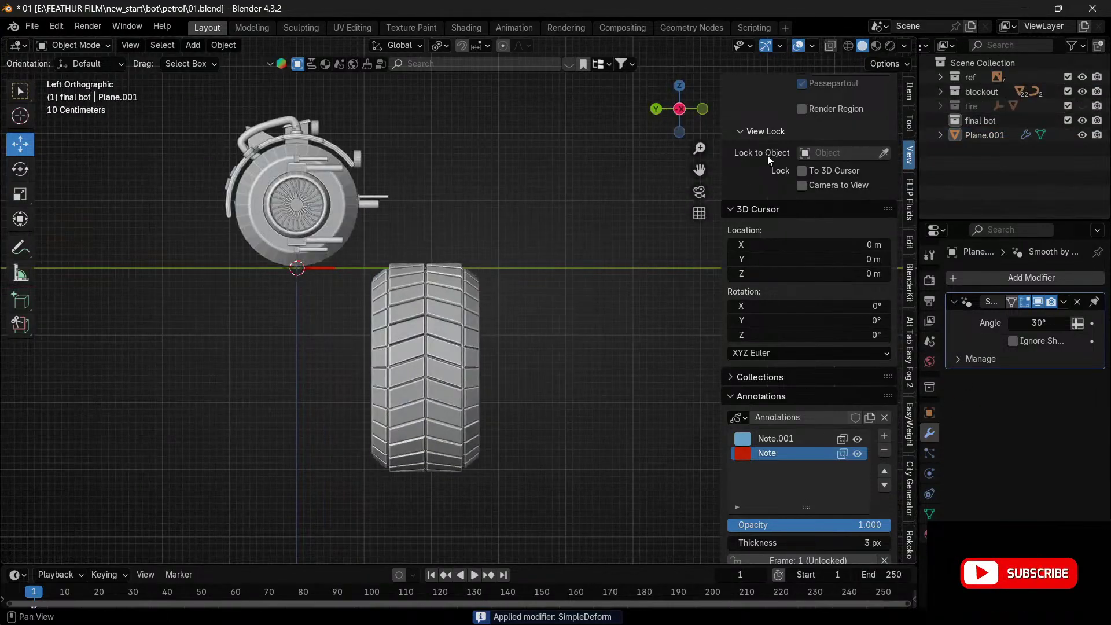
pyautogui.click(703, 109)
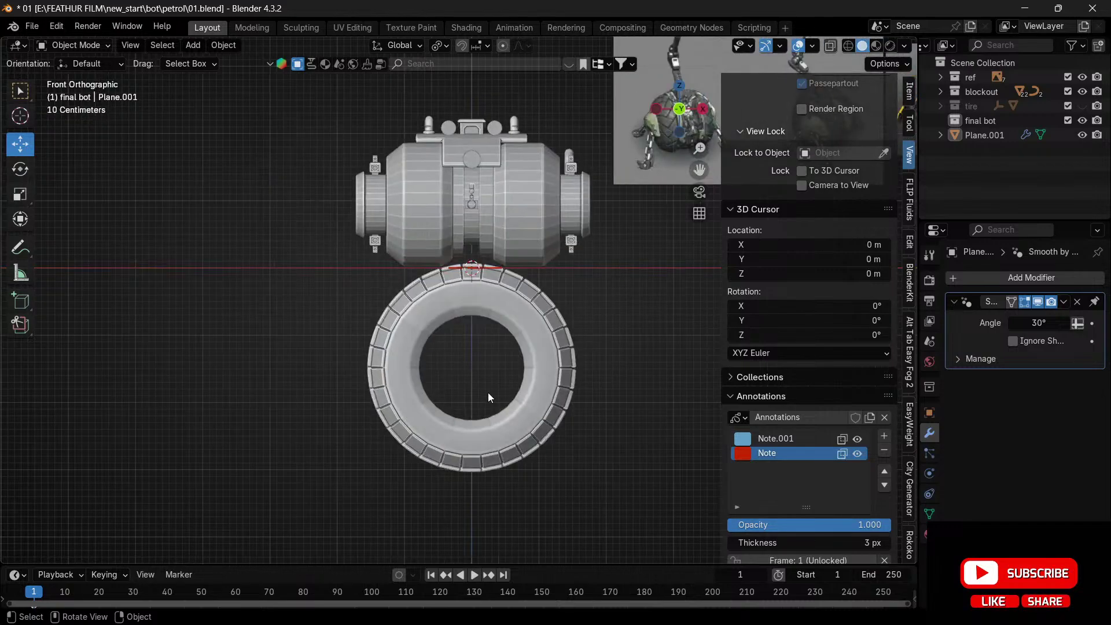
# - Rotate the new tire 90° around the global Z axis
pyautogui.click(503, 415)
pyautogui.press('z')
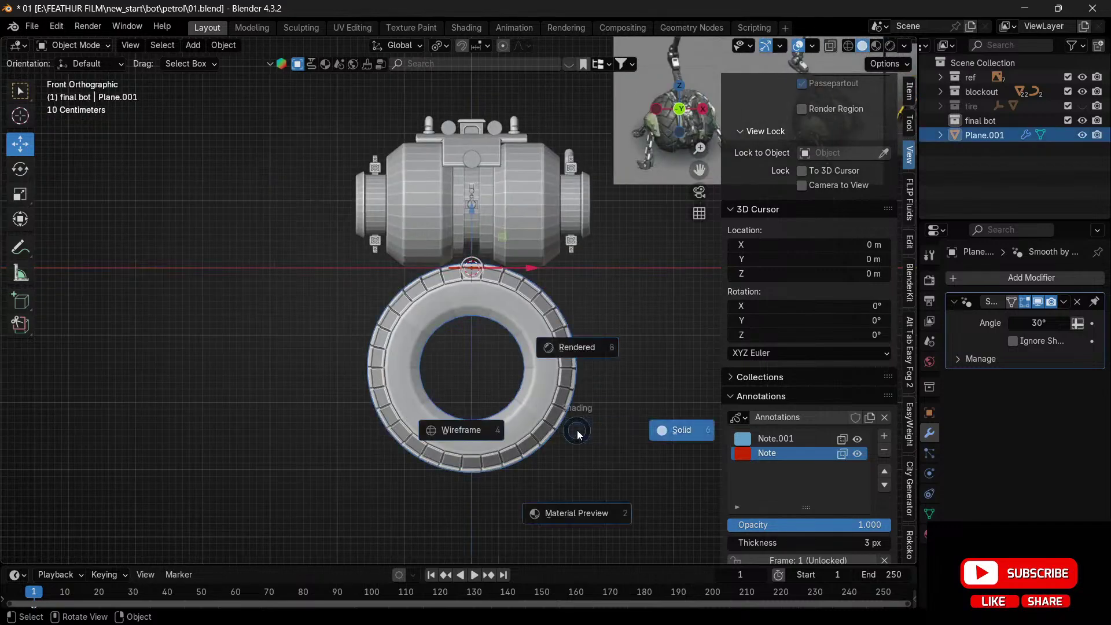
pyautogui.press('Escape')
pyautogui.write('rz')
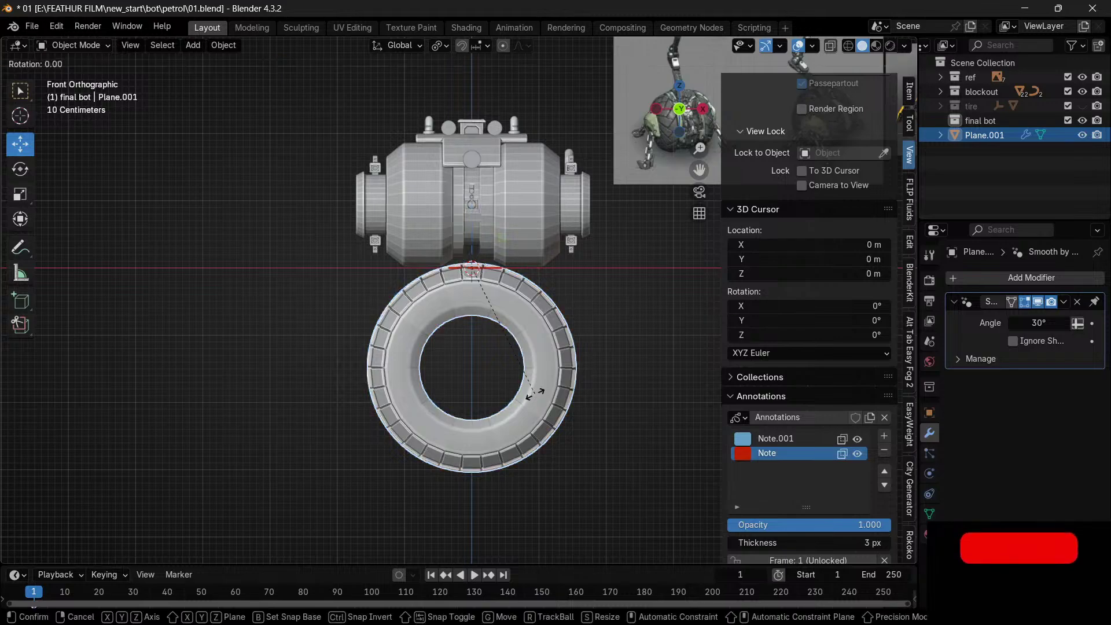
pyautogui.write('90')
pyautogui.press('Return')
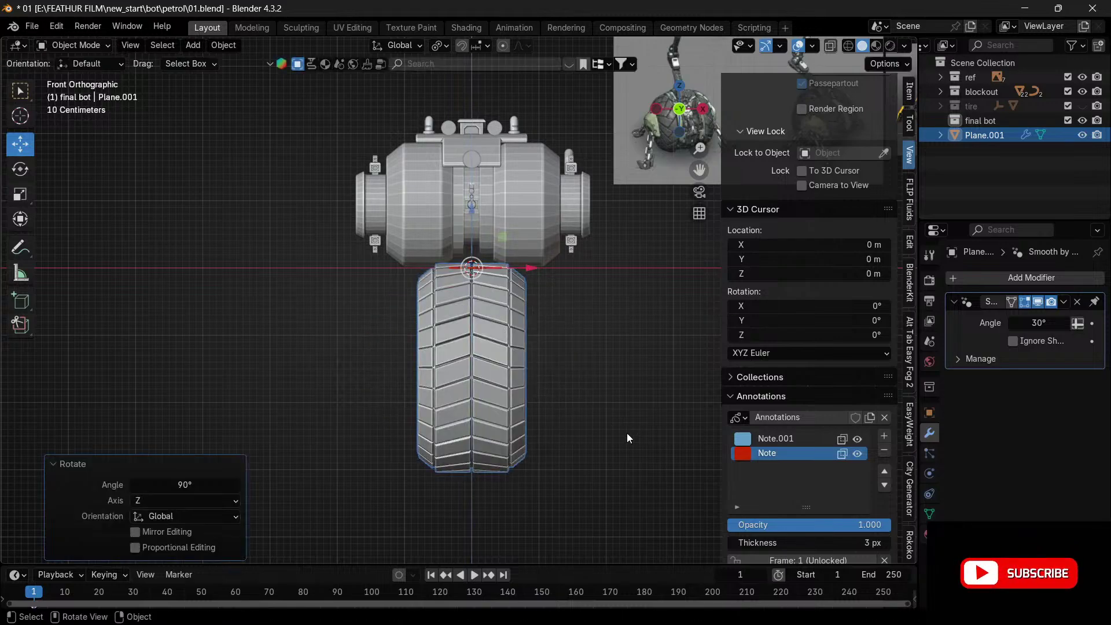
# - Scale the tire to about 0.666, move it over the blockout's right wheel in the front view, and scale it again by about 0.952
pyautogui.press('s')
pyautogui.click(541, 402)
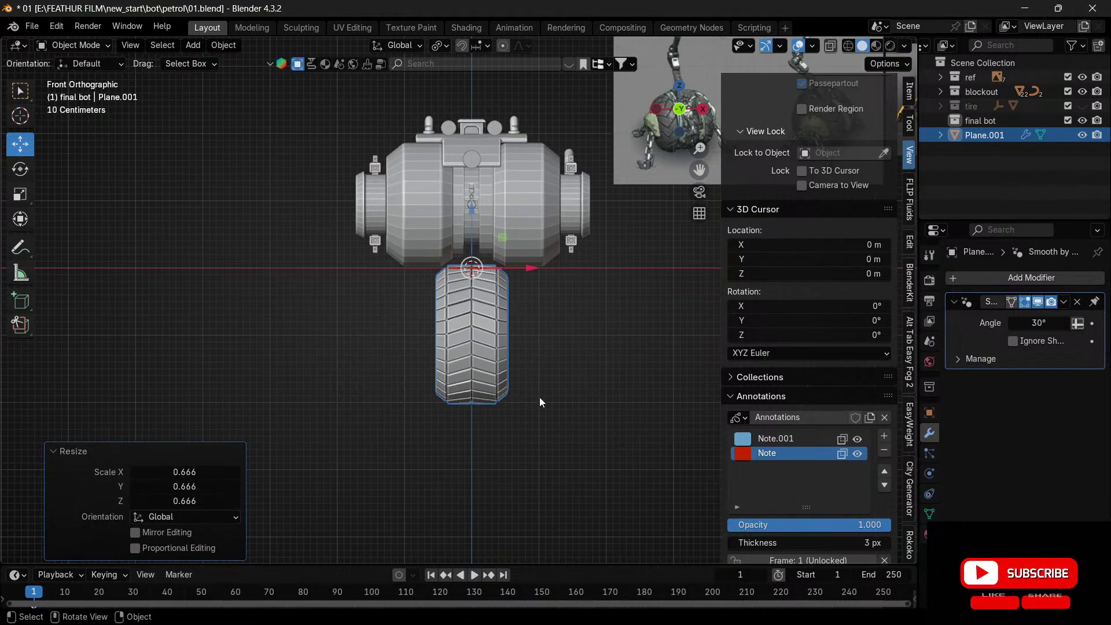
pyautogui.press('g')
pyautogui.click(595, 268)
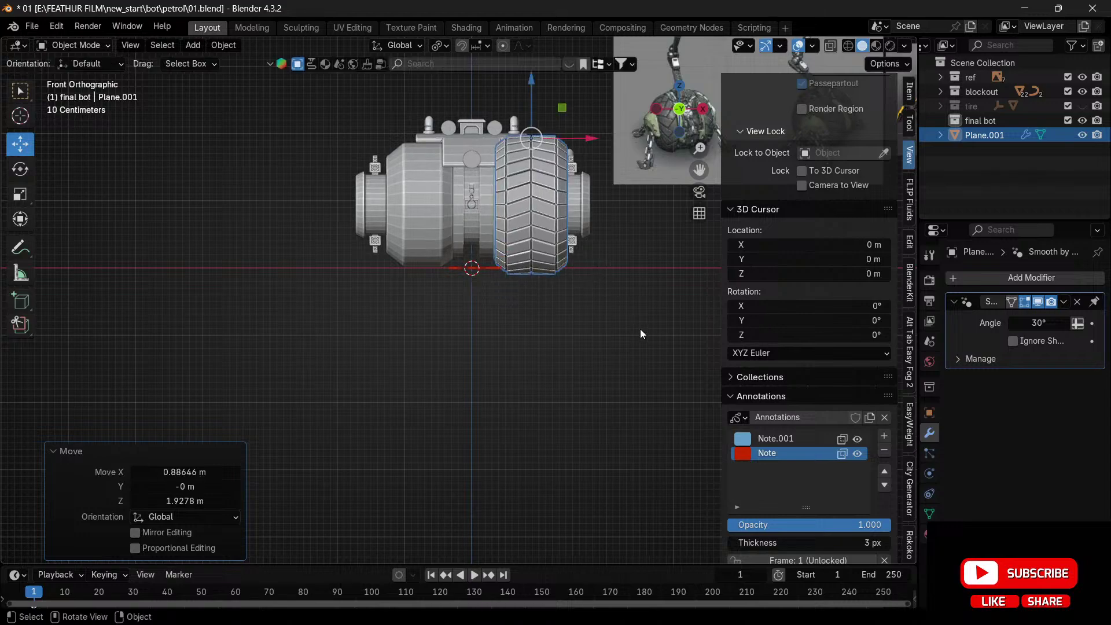
pyautogui.press('s')
pyautogui.click(633, 325)
# - Move the tire about 1.88 m along Y in the top view so it lines up with the blockout wheel
pyautogui.click(681, 85)
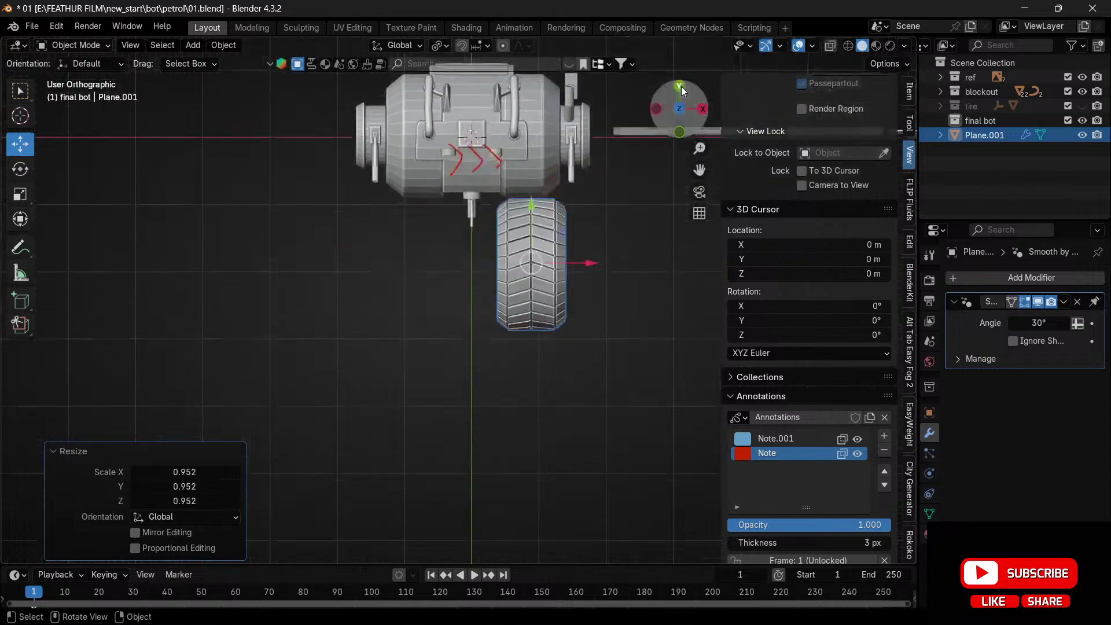
pyautogui.press('g')
pyautogui.press('y')
pyautogui.moveTo(541, 99); pyautogui.dragTo(542, 85)
pyautogui.scroll(4, 550, 119)
pyautogui.click(680, 133)
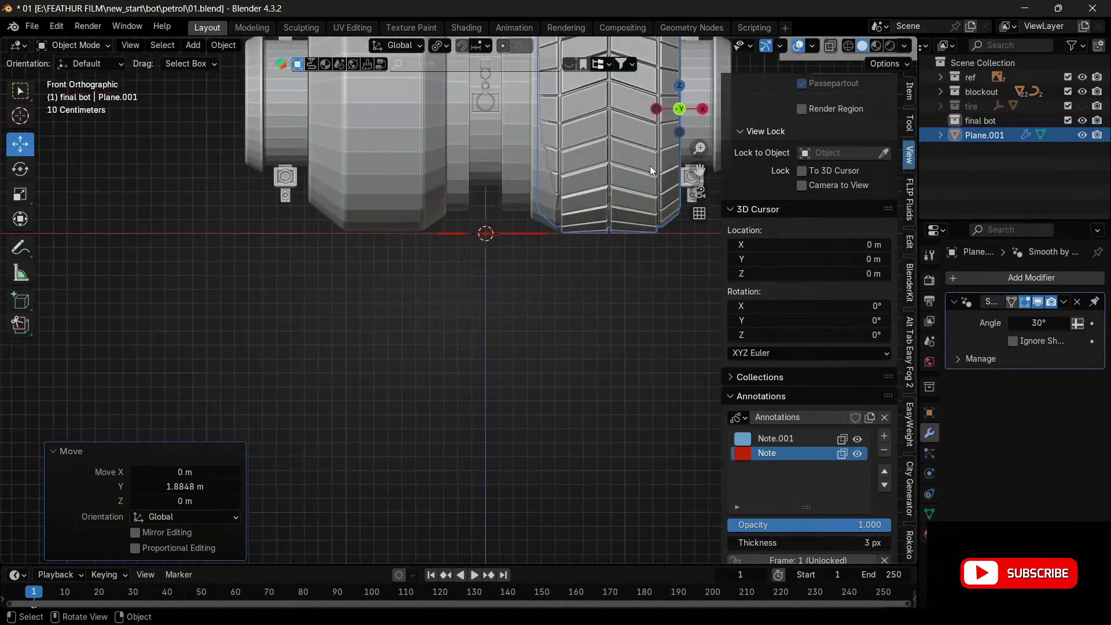
pyautogui.moveTo(698, 174); pyautogui.dragTo(627, 324)
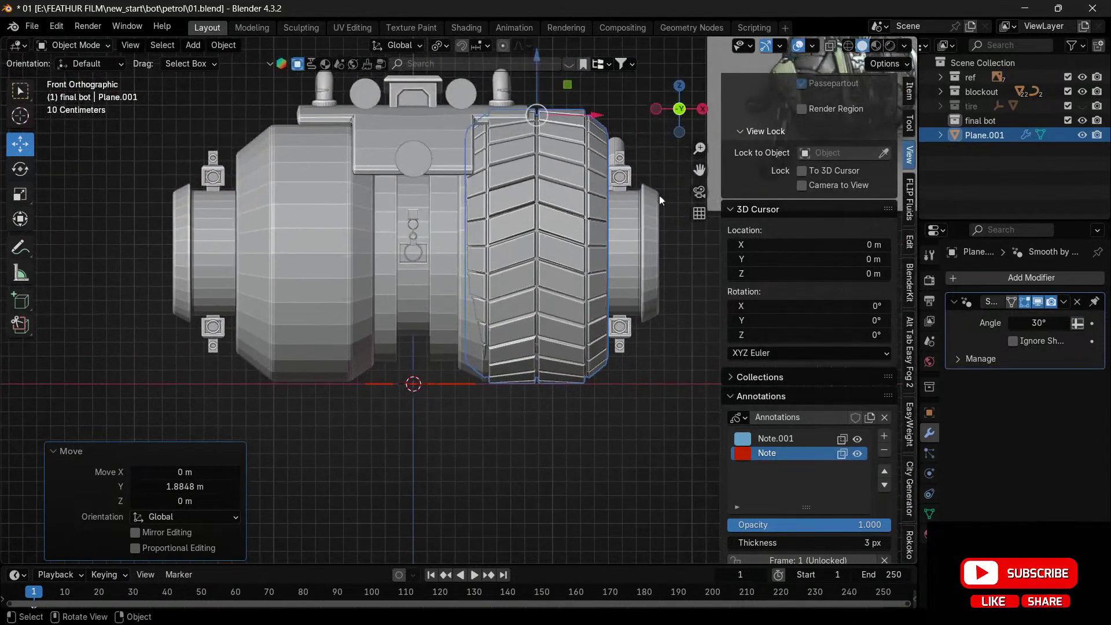
# - Shift the treaded tyre by about -0.087 m along X, and apply its location, rotation and scale
pyautogui.moveTo(591, 110); pyautogui.dragTo(577, 111)
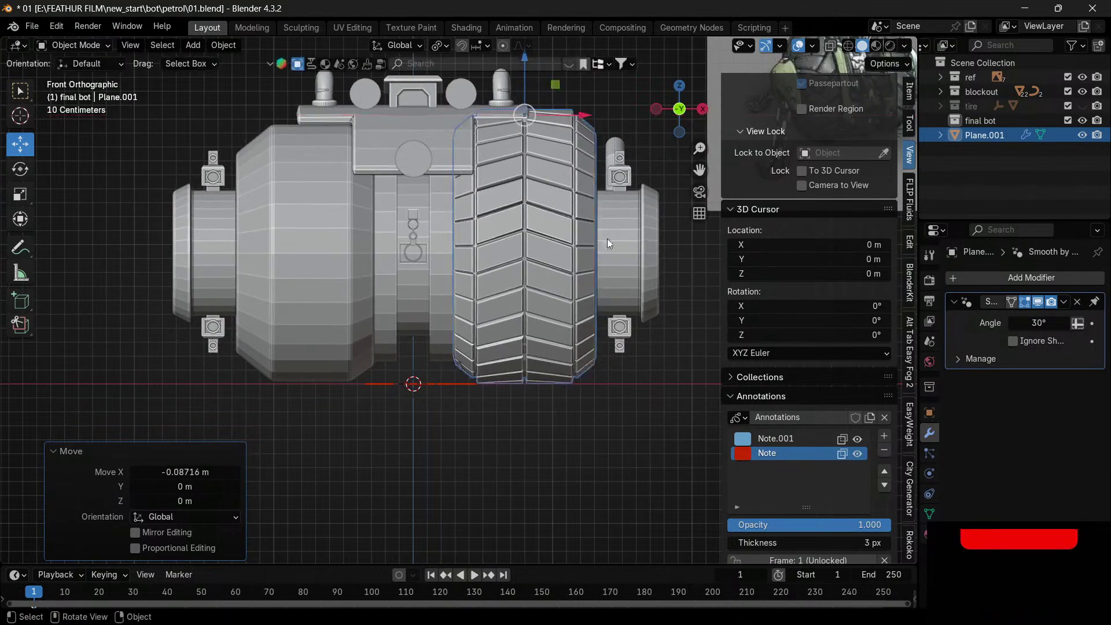
pyautogui.click(641, 436)
pyautogui.click(558, 251)
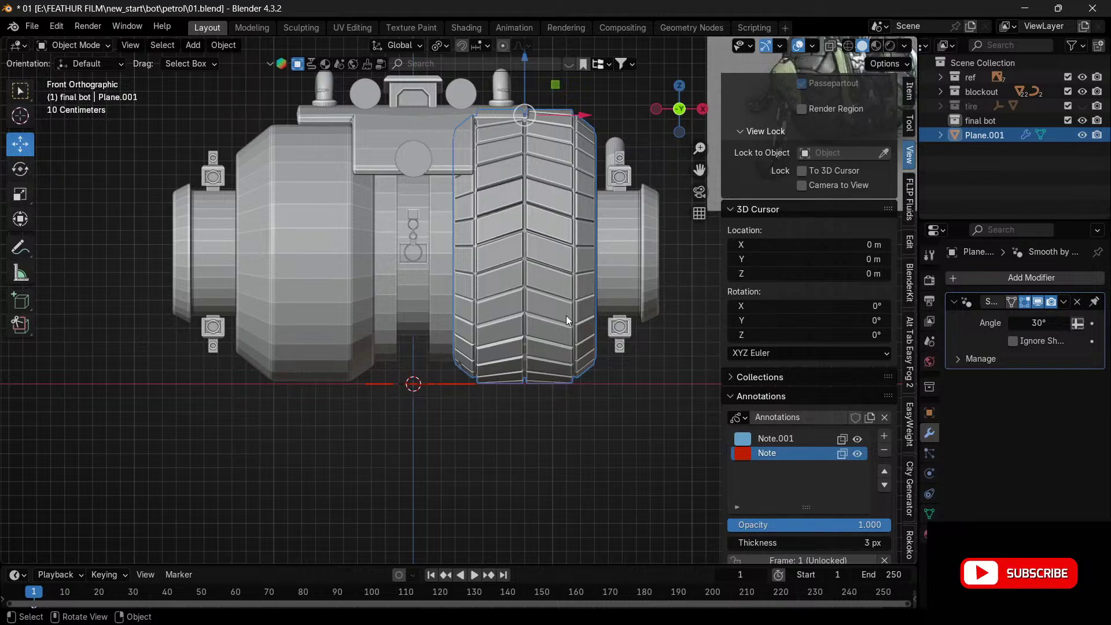
pyautogui.hotkey('shift', 'a')
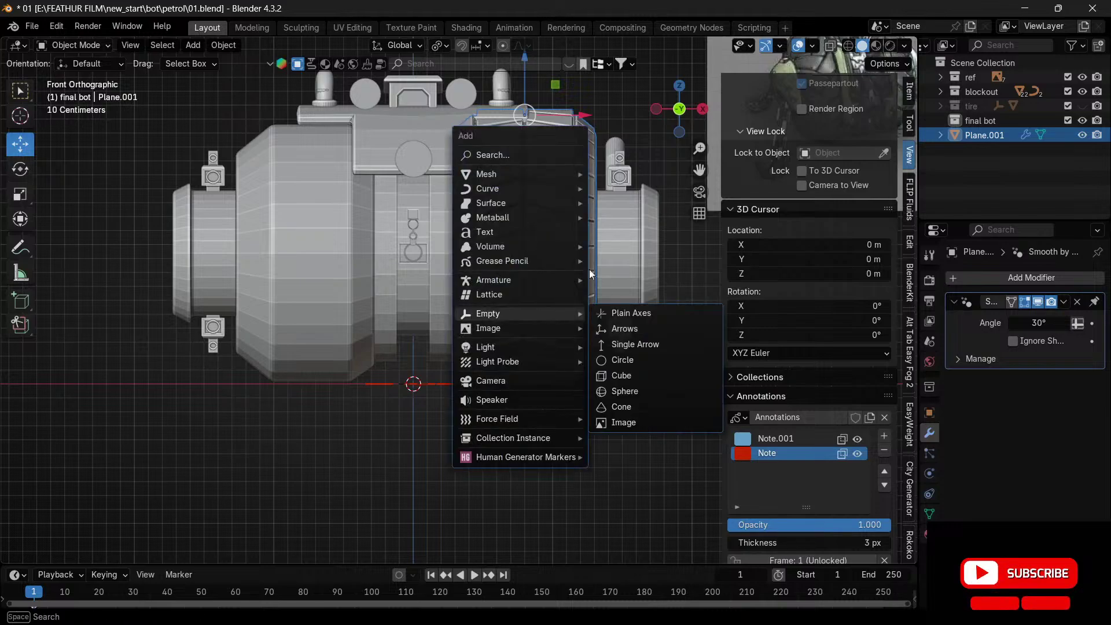
pyautogui.press('Escape')
pyautogui.hotkey('ctrl', 'a')
pyautogui.click(607, 253)
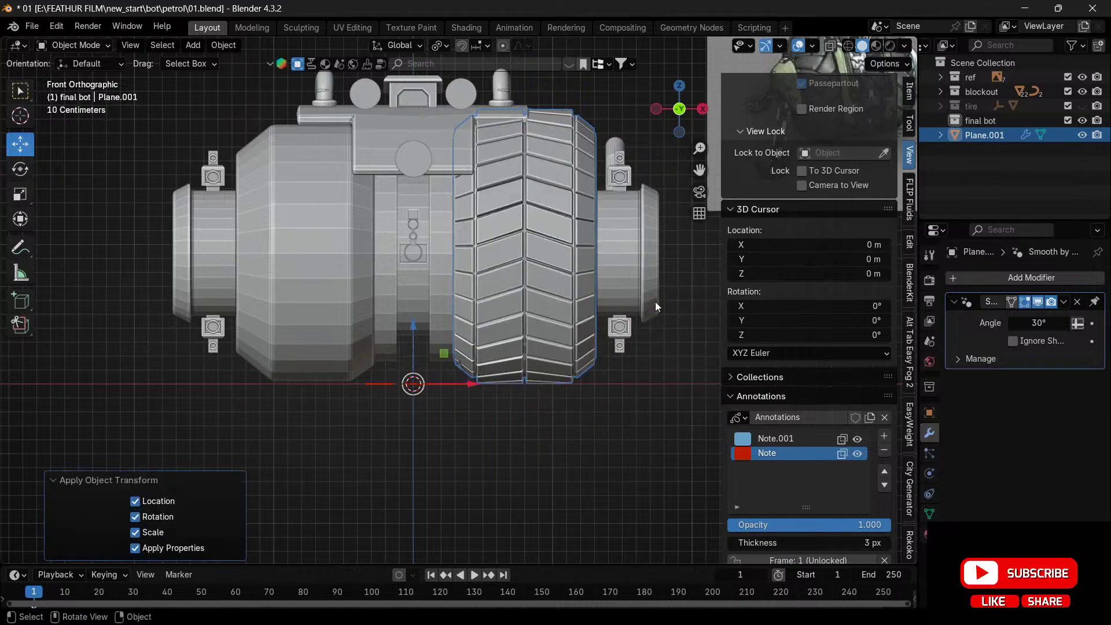
# - Add a Mirror modifier to the tyre along the X axis
pyautogui.click(978, 276)
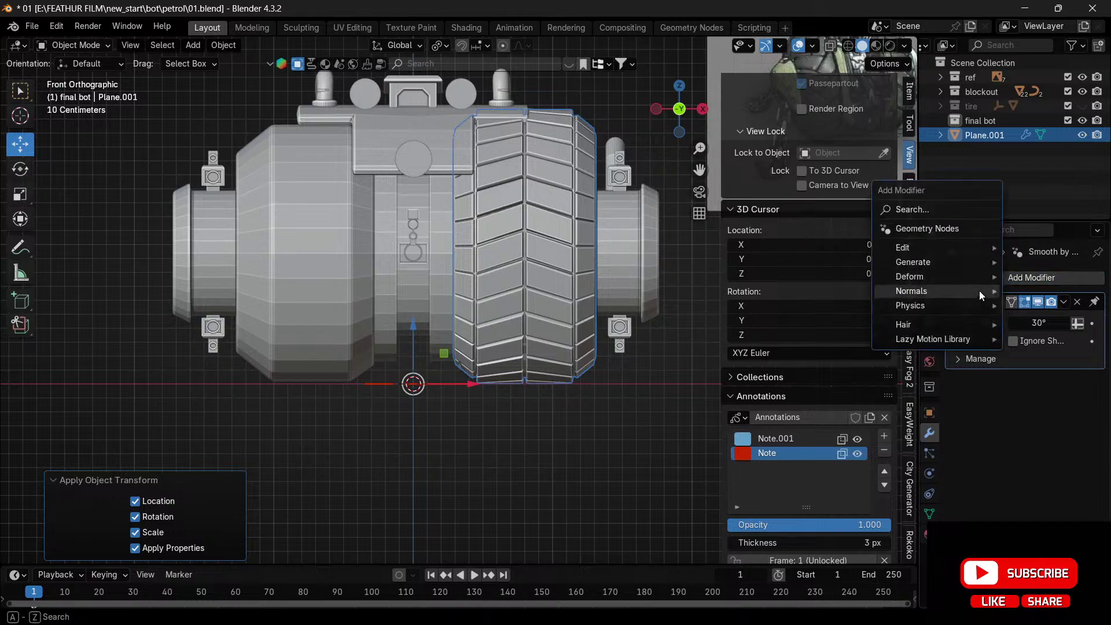
pyautogui.moveTo(946, 259)
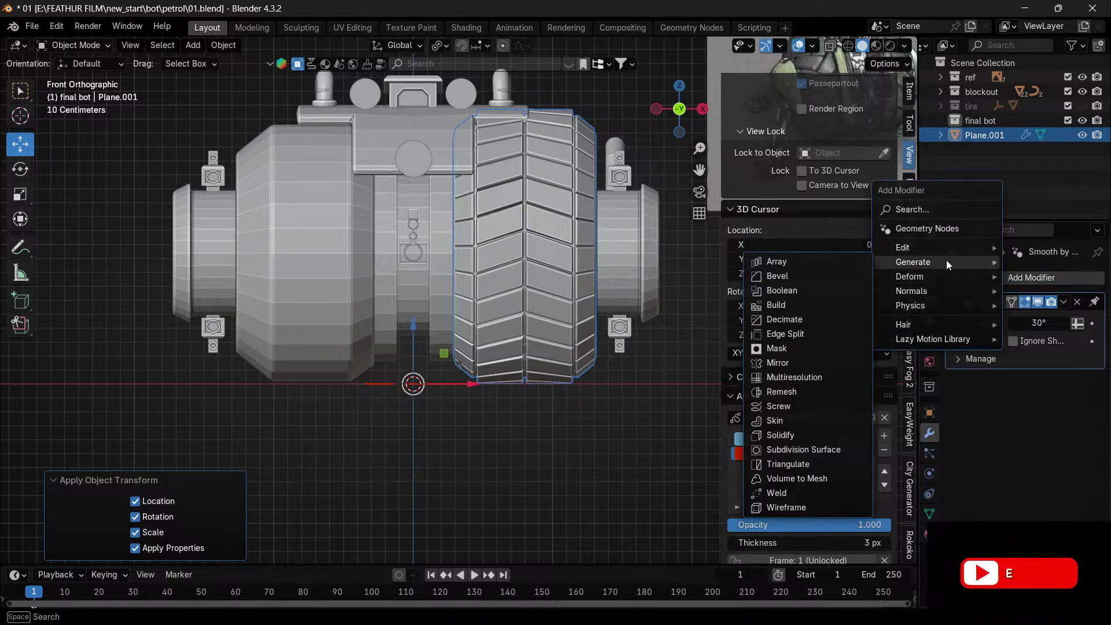
pyautogui.click(798, 362)
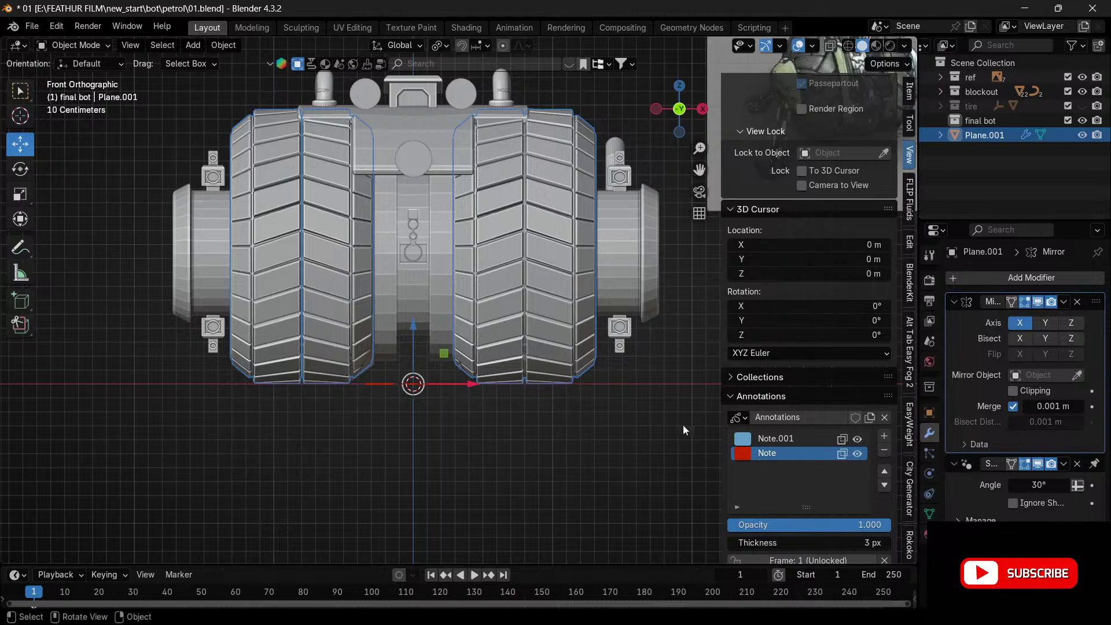
# - Hide the mirrored tyre object to expose the blockout drums beneath it
pyautogui.moveTo(679, 141); pyautogui.dragTo(441, 191)
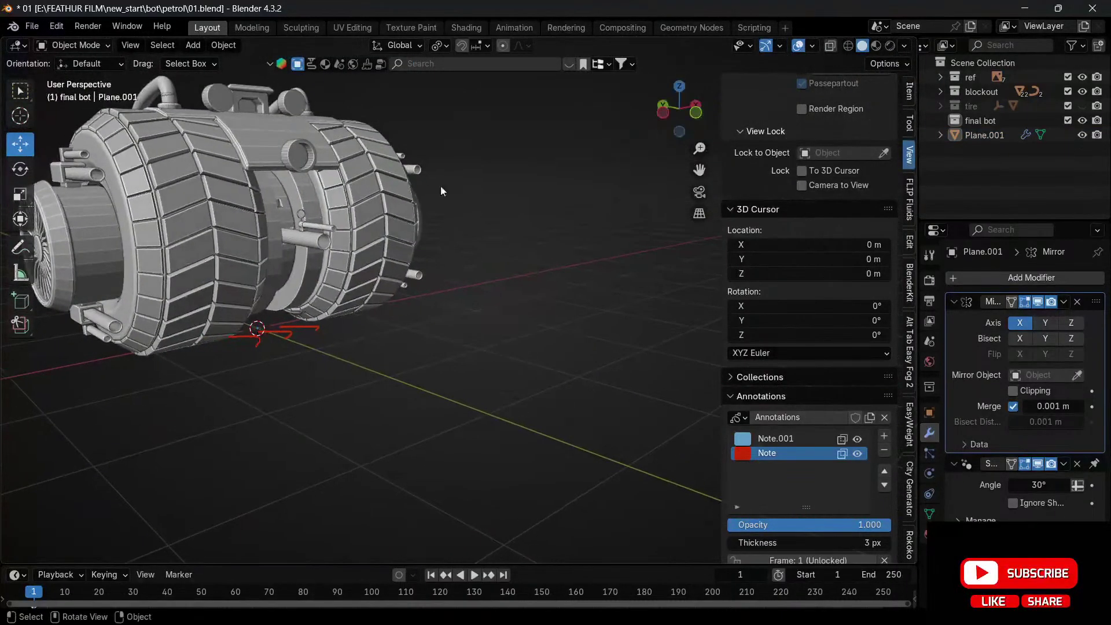
pyautogui.click(112, 198)
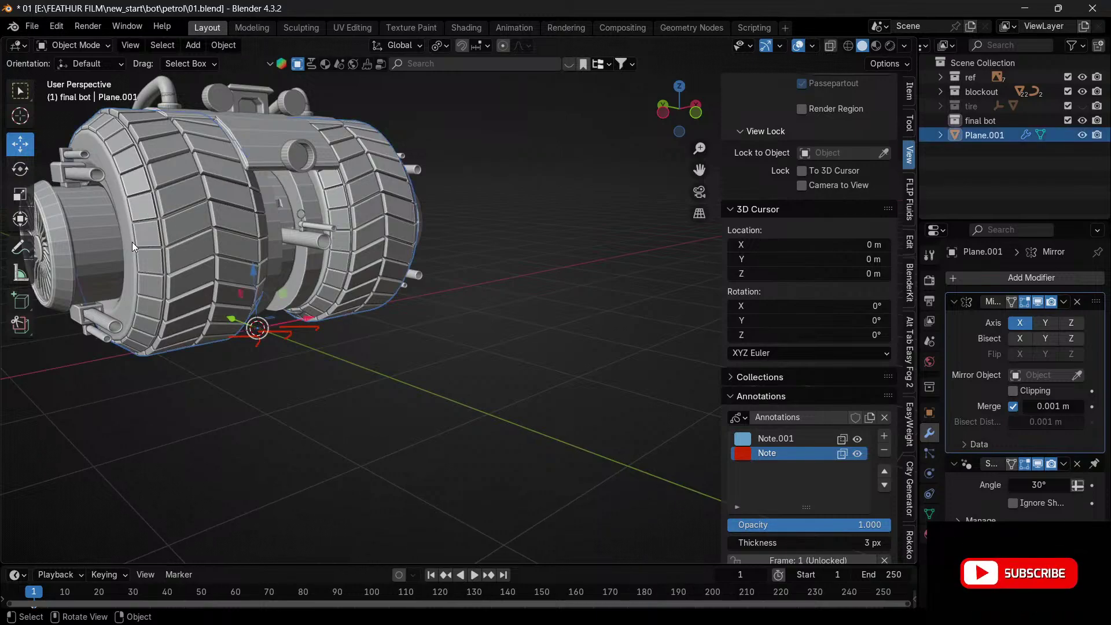
pyautogui.press('h')
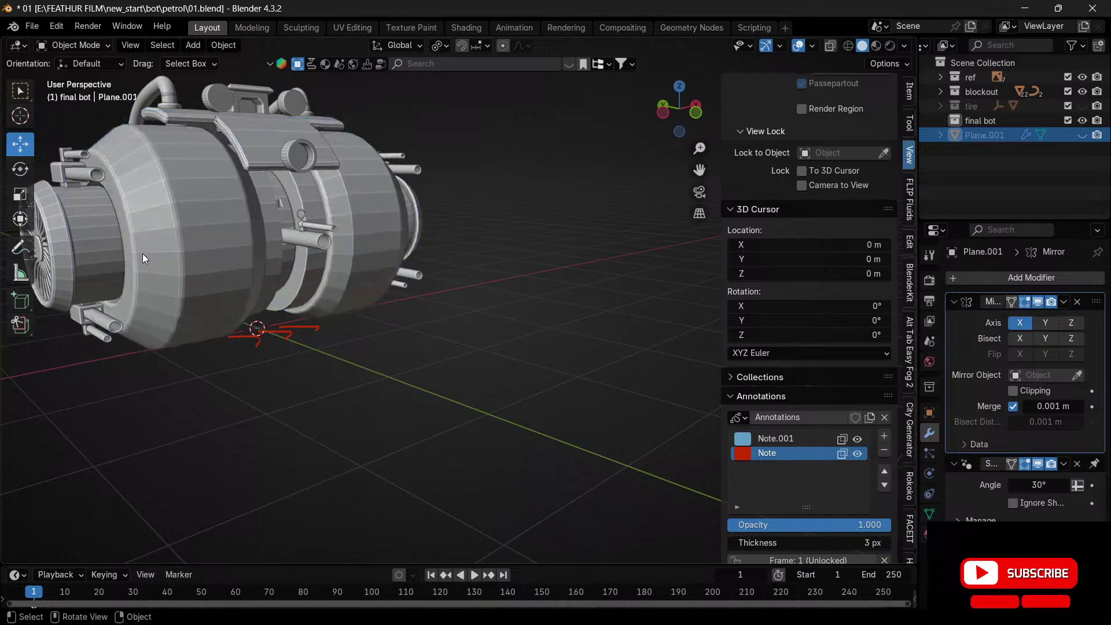
# - In front view, delete all linked faces of the blockout wheel drum on the +X side, keeping its hub
pyautogui.click(142, 253)
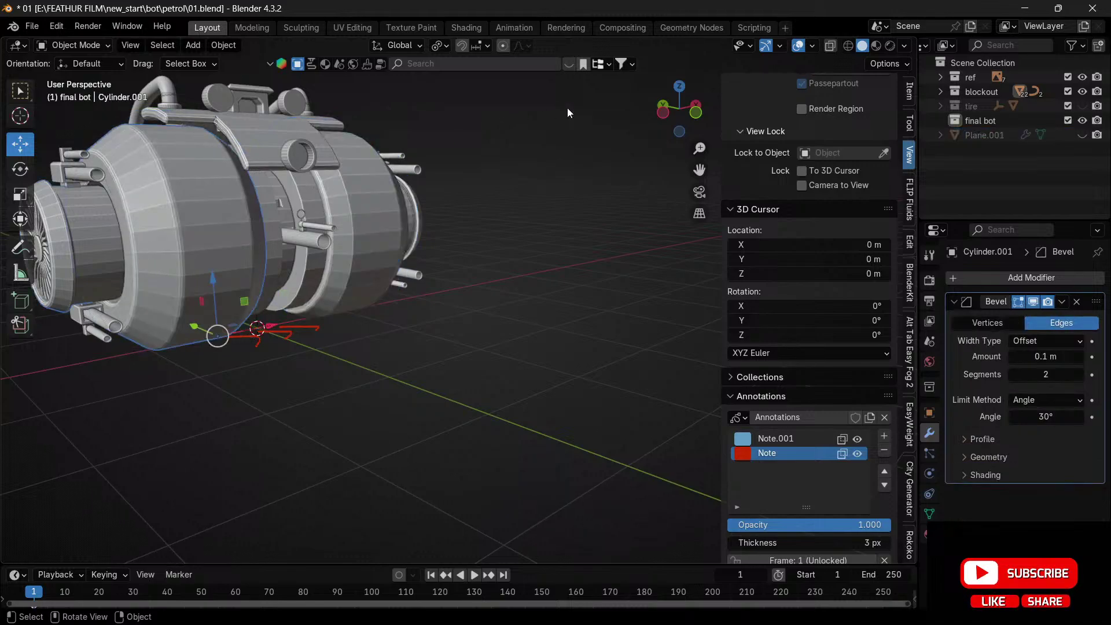
pyautogui.click(697, 116)
pyautogui.click(474, 255)
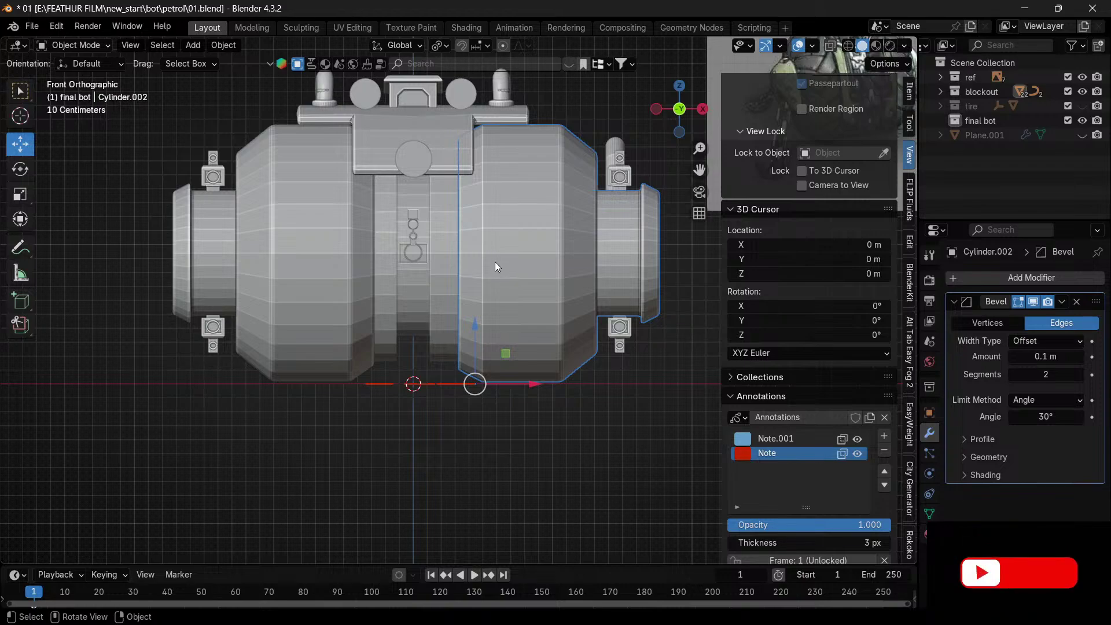
pyautogui.press('Tab')
pyautogui.click(504, 194)
pyautogui.press('l')
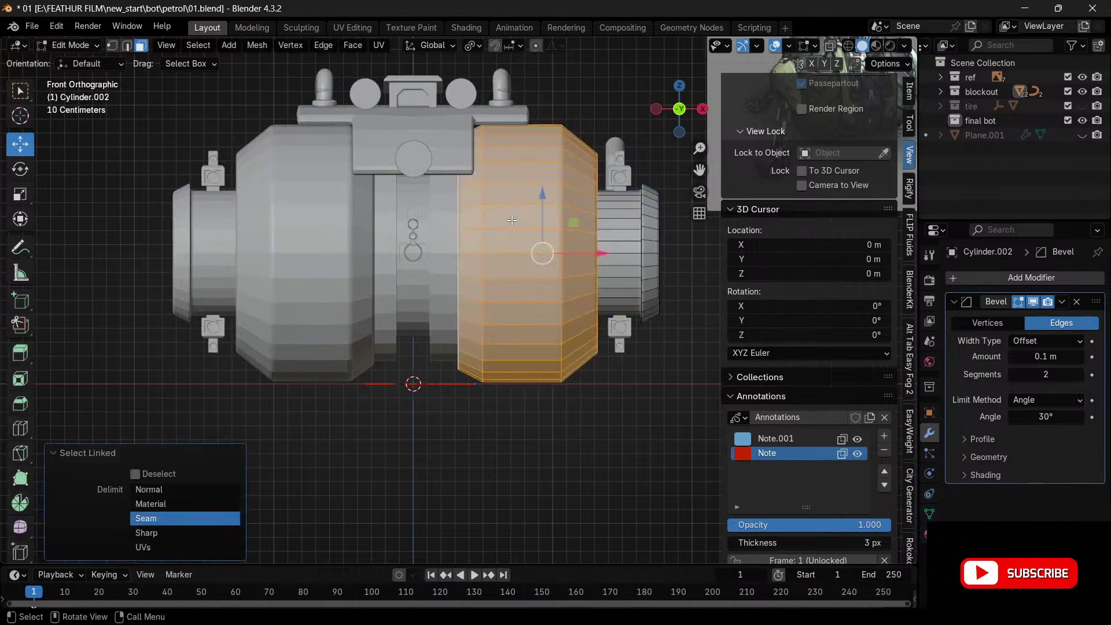
pyautogui.press('x')
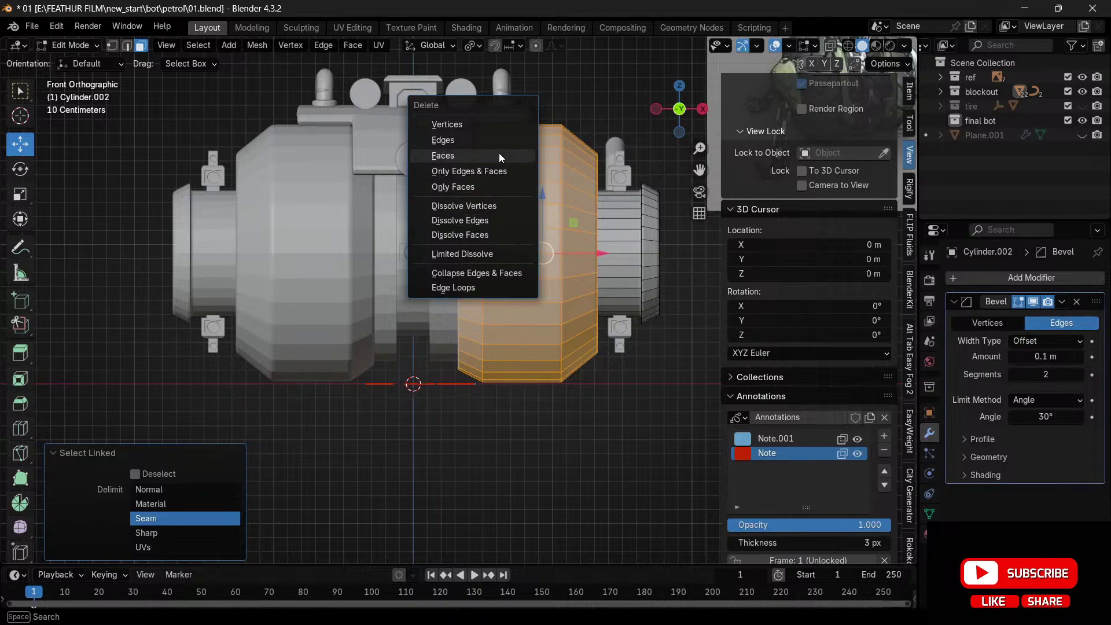
pyautogui.click(501, 157)
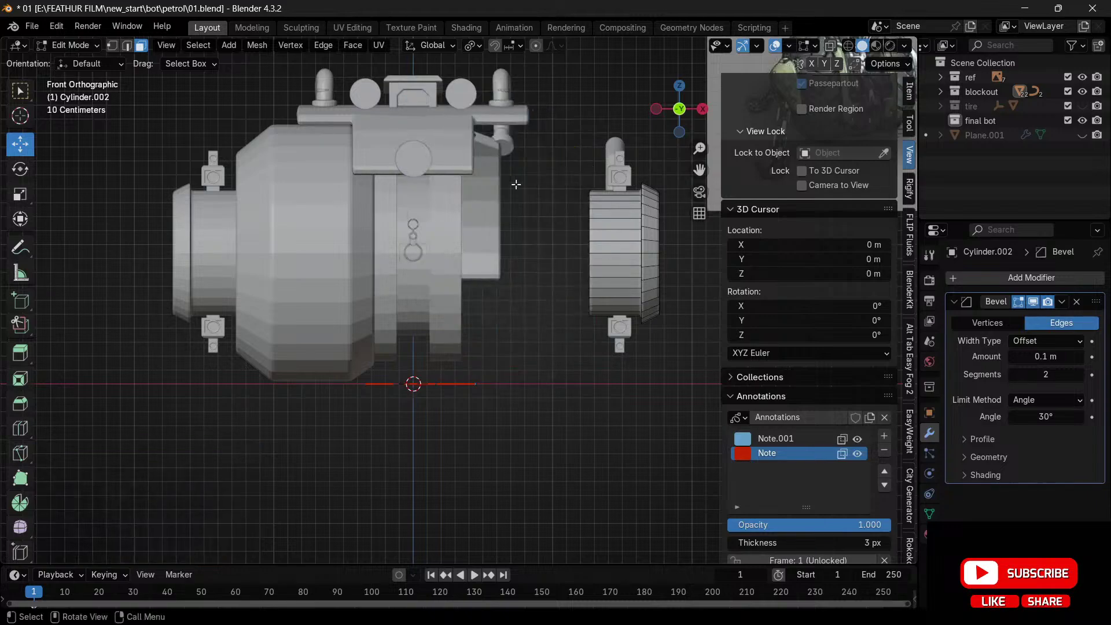
pyautogui.press('Tab')
# - Delete all linked faces of the blockout wheel drum on the -X side, keeping its hub
pyautogui.click(298, 259)
pyautogui.press('Tab')
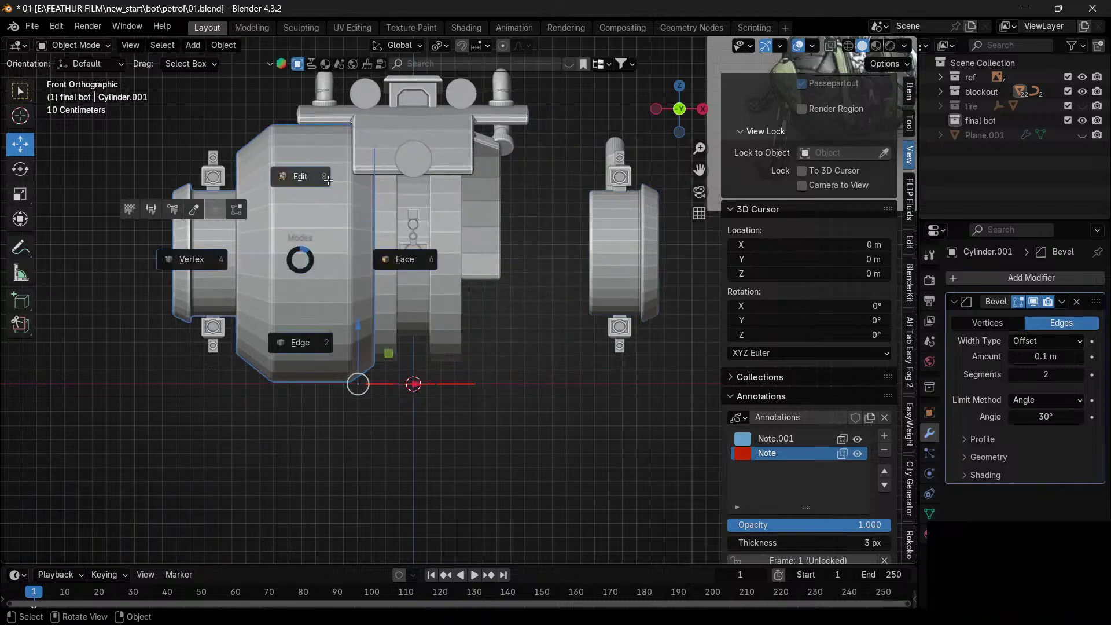
pyautogui.click(324, 176)
pyautogui.click(332, 220)
pyautogui.press('l')
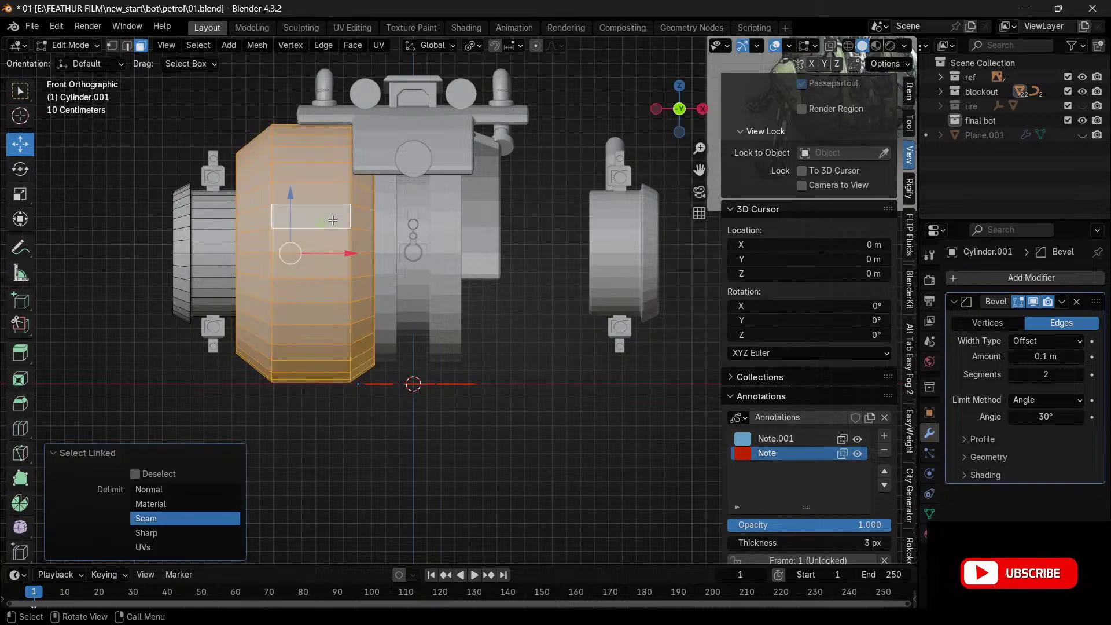
pyautogui.press('x')
pyautogui.click(337, 224)
pyautogui.press('Tab')
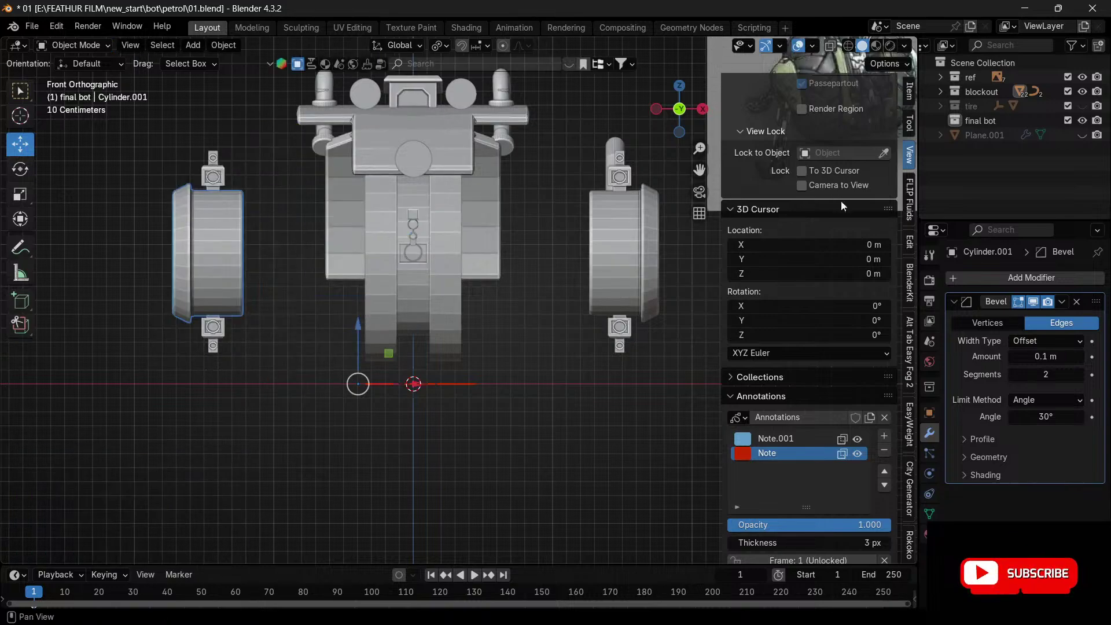
# - Unhide the Plane.001 tyre object and check how the tyres sit on the bot
pyautogui.click(1081, 135)
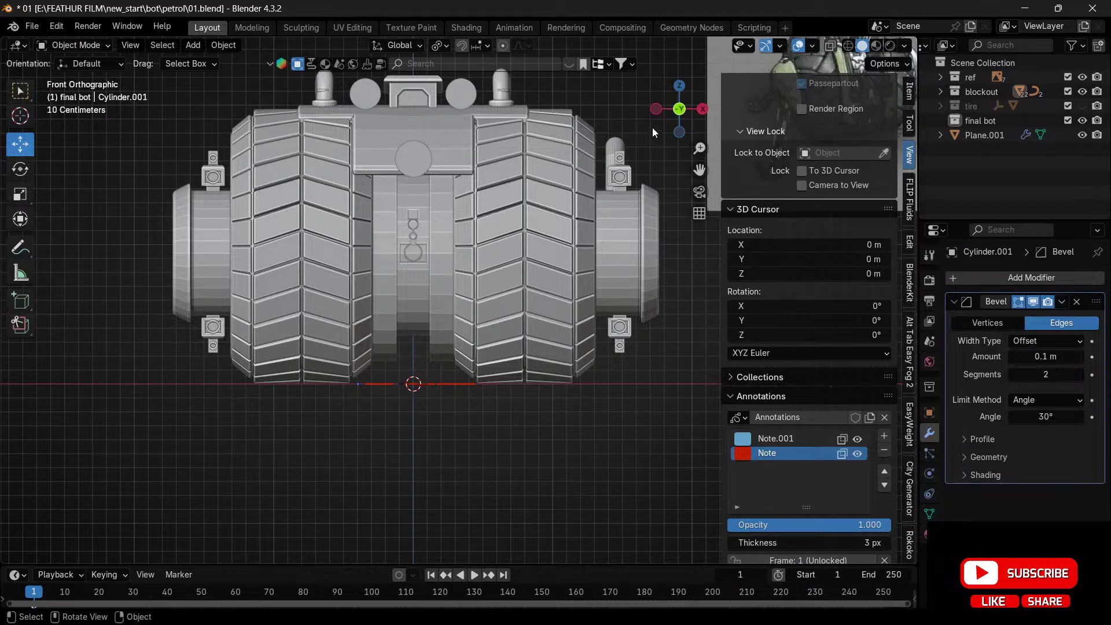
pyautogui.moveTo(665, 118); pyautogui.dragTo(556, 180)
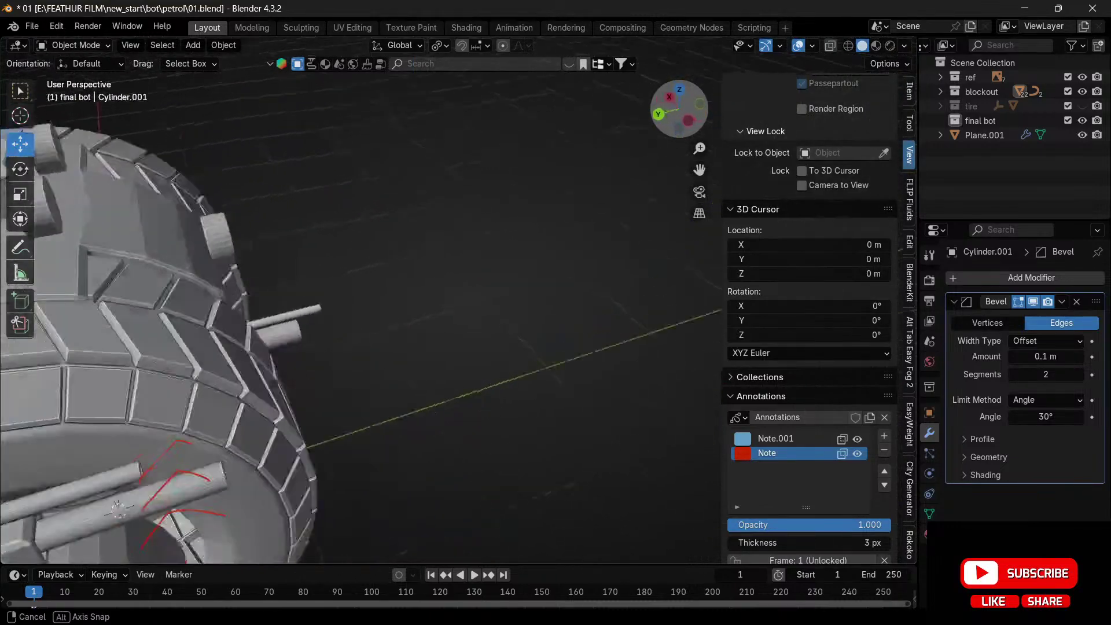
pyautogui.moveTo(833, 151); pyautogui.dragTo(658, 117)
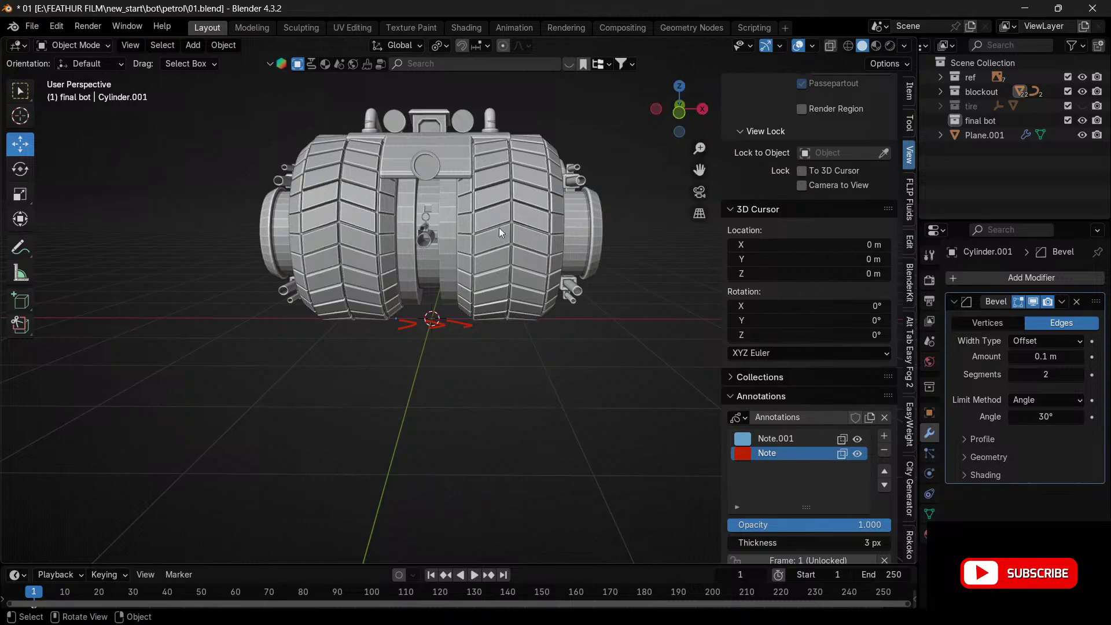
# - Rotate the mirrored tyres 180° around the global Z axis and check the tread in front view
pyautogui.moveTo(674, 113); pyautogui.dragTo(545, 128)
pyautogui.click(540, 130)
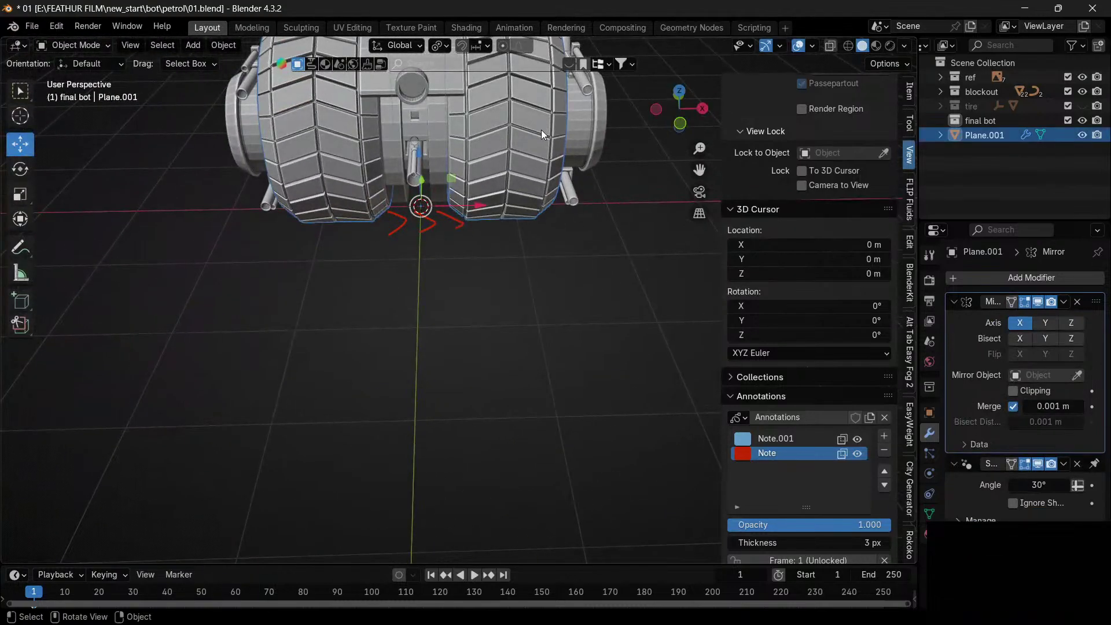
pyautogui.write('rz')
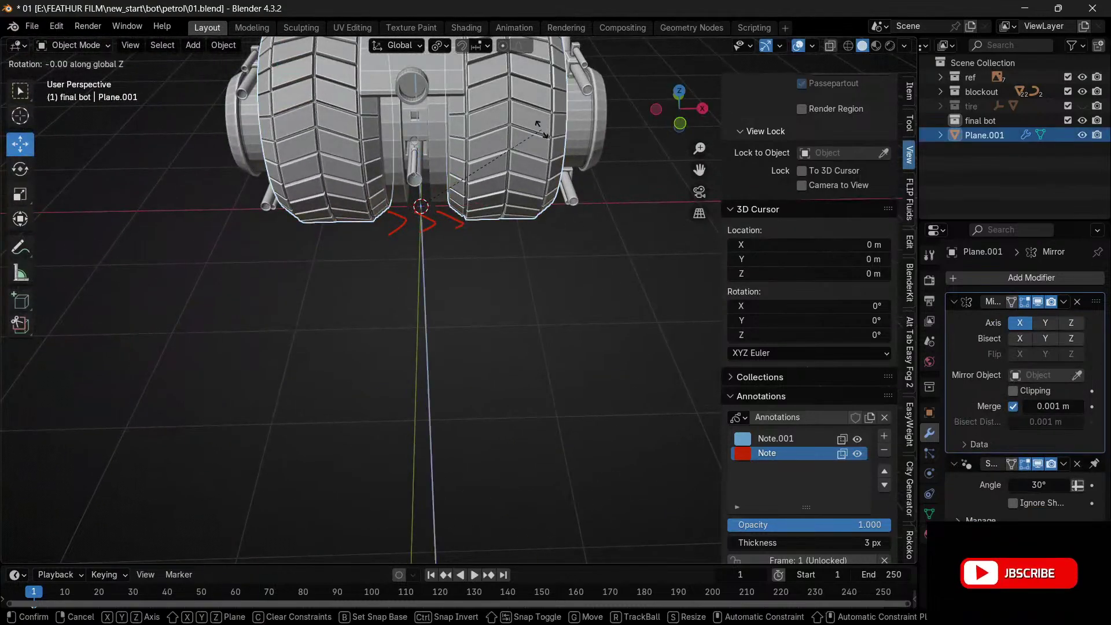
pyautogui.write('180')
pyautogui.press('Return')
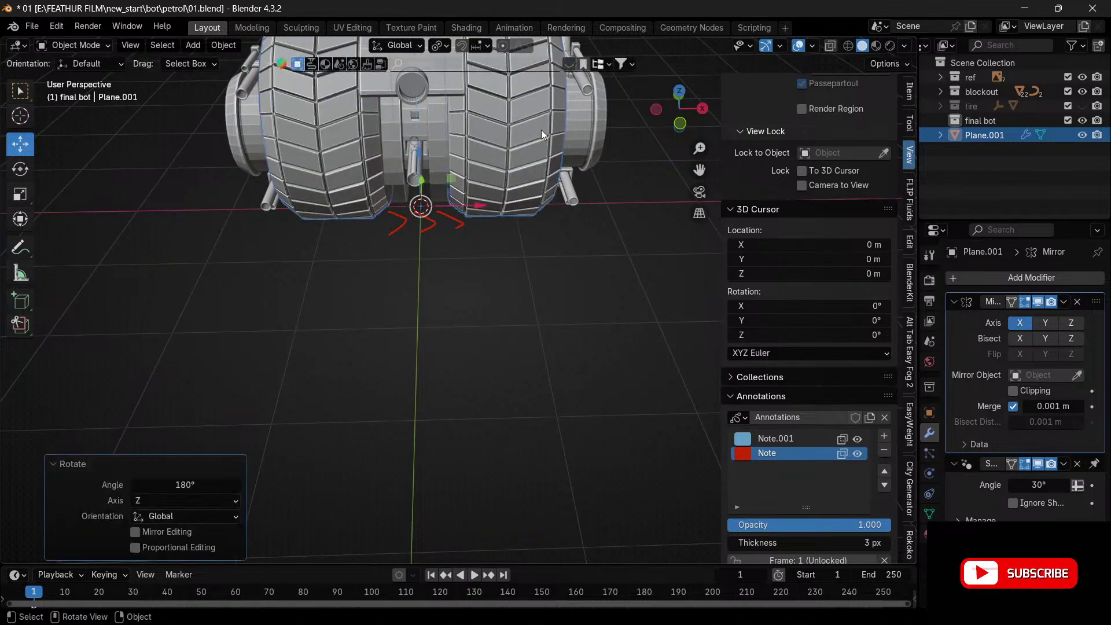
pyautogui.click(681, 123)
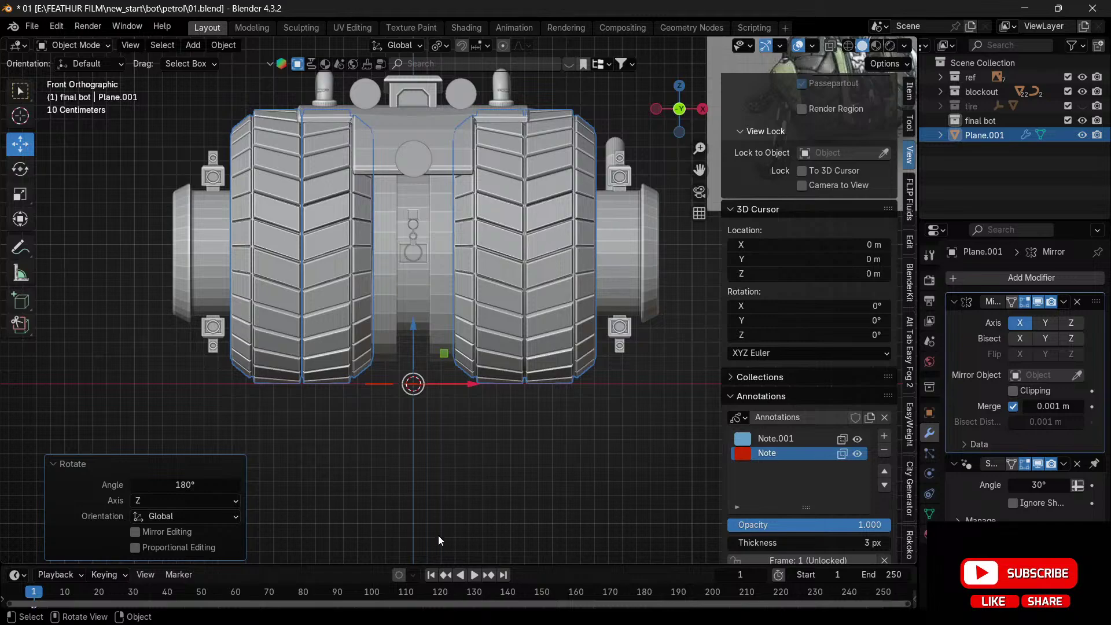
pyautogui.click(633, 463)
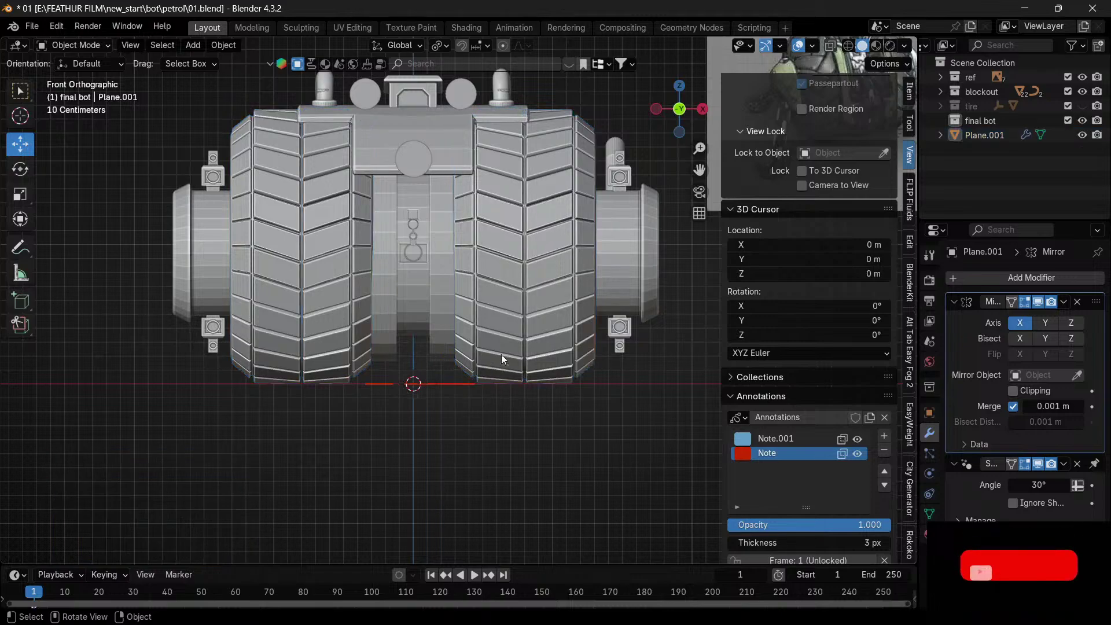
# - Select the central top housing and try raising it about 0.116 m, undoing the move
pyautogui.click(447, 144)
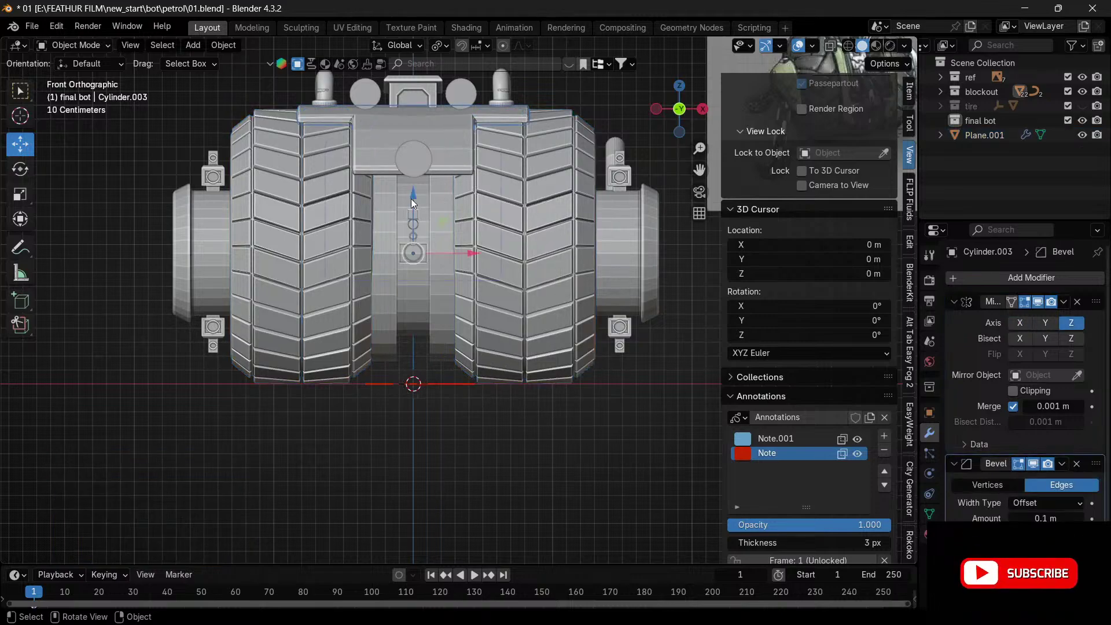
pyautogui.moveTo(413, 201); pyautogui.dragTo(414, 183)
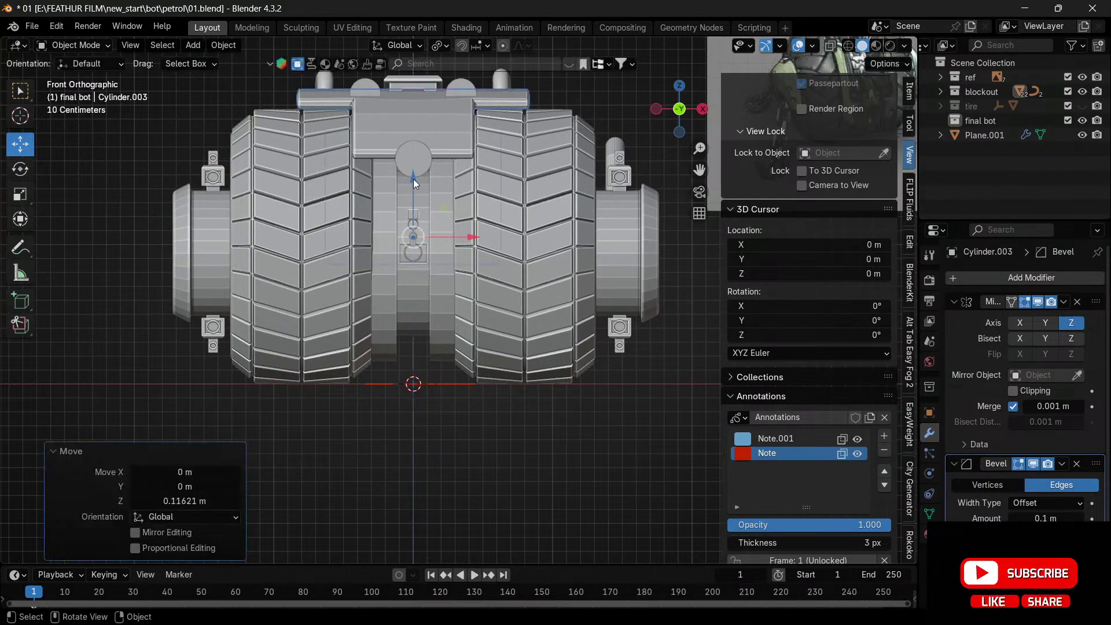
pyautogui.hotkey('ctrl', 'z')
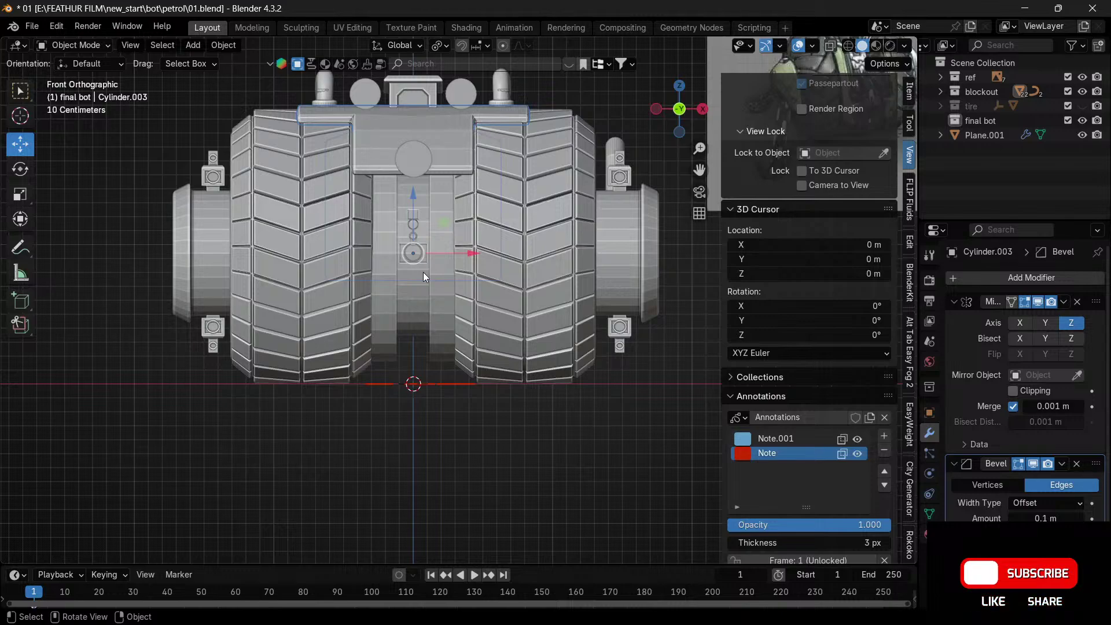
# - Select the central housing with its lights, top box, curved pipes and collars, rear spikes and panels, and raise them 0.10376 m in Z
pyautogui.keyDown('shift'); pyautogui.click(419, 158); pyautogui.keyUp('shift')
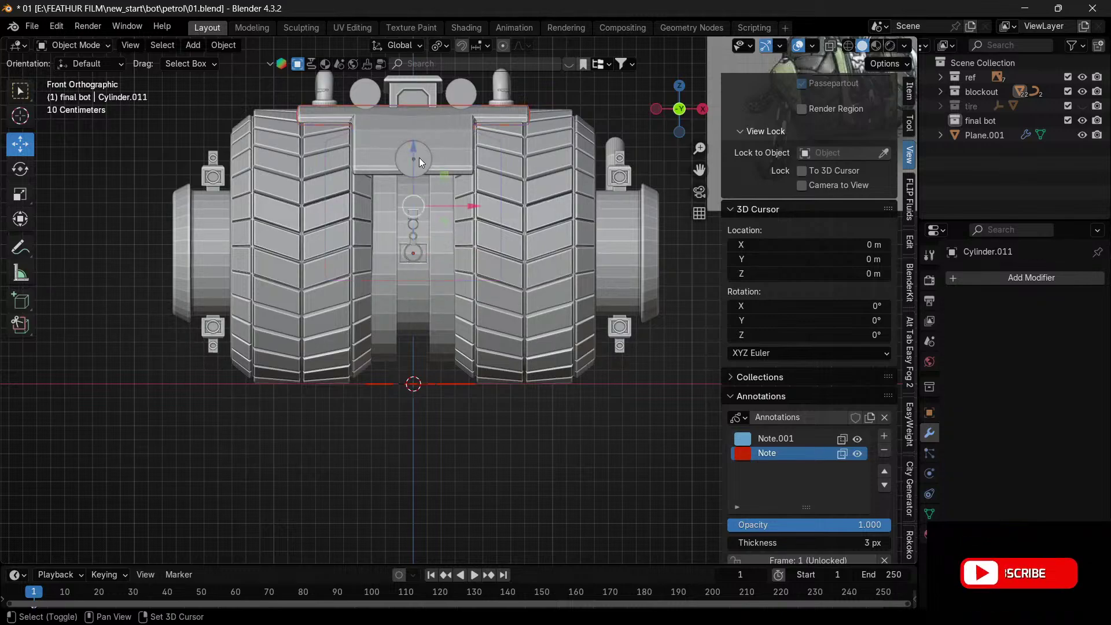
pyautogui.keyDown('shift'); pyautogui.click(362, 94); pyautogui.keyUp('shift')
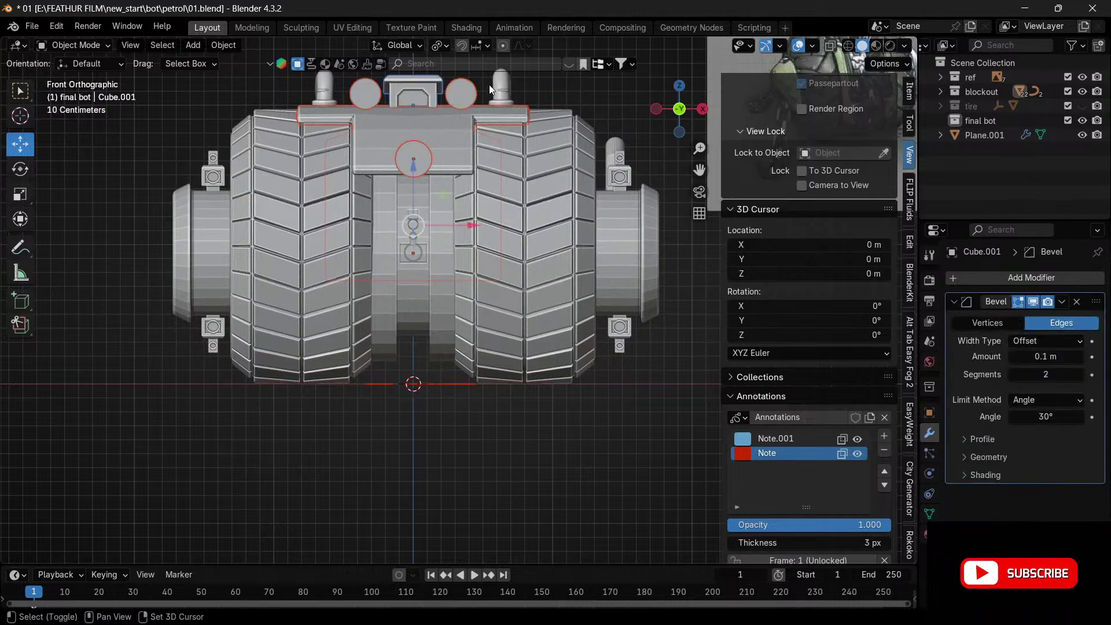
pyautogui.keyDown('shift'); pyautogui.click(333, 90); pyautogui.keyUp('shift')
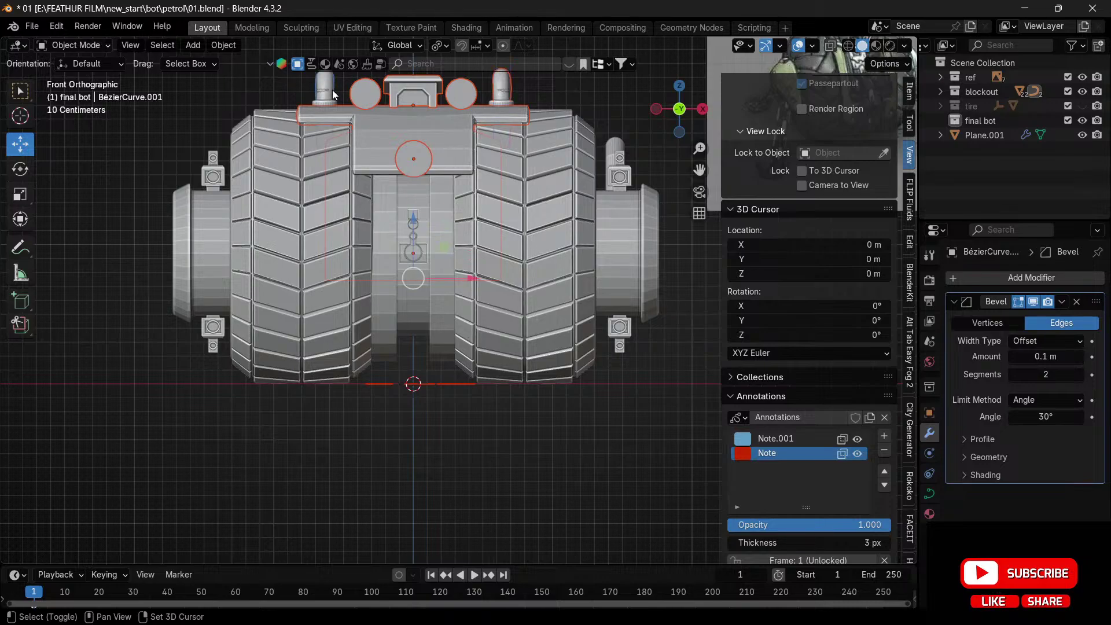
pyautogui.keyDown('shift'); pyautogui.click(334, 105); pyautogui.keyUp('shift')
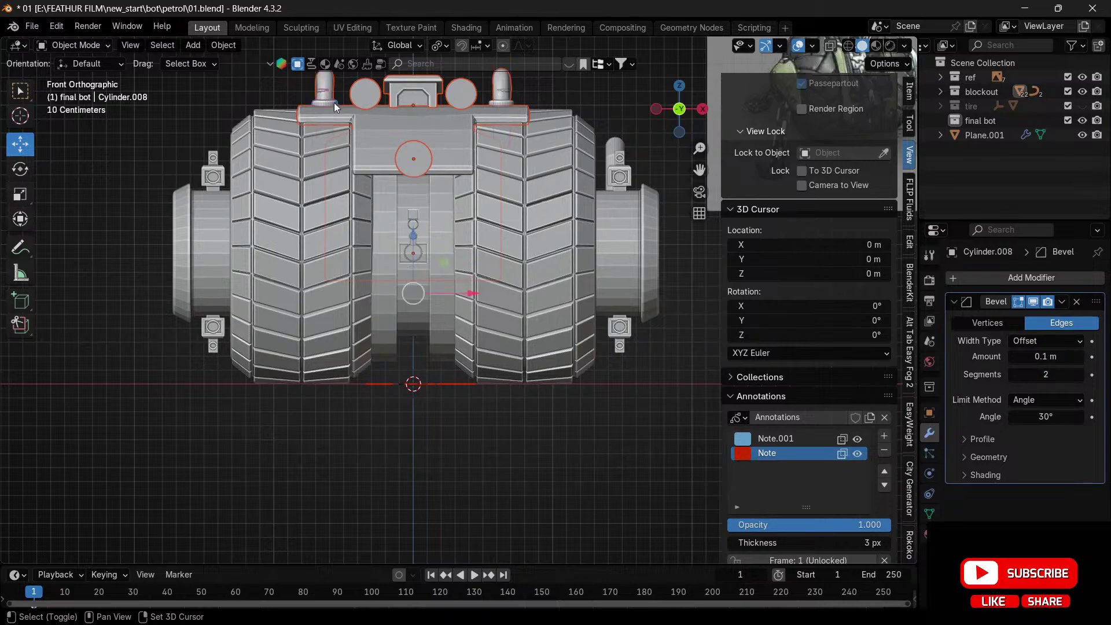
pyautogui.keyDown('shift'); pyautogui.click(503, 102); pyautogui.keyUp('shift')
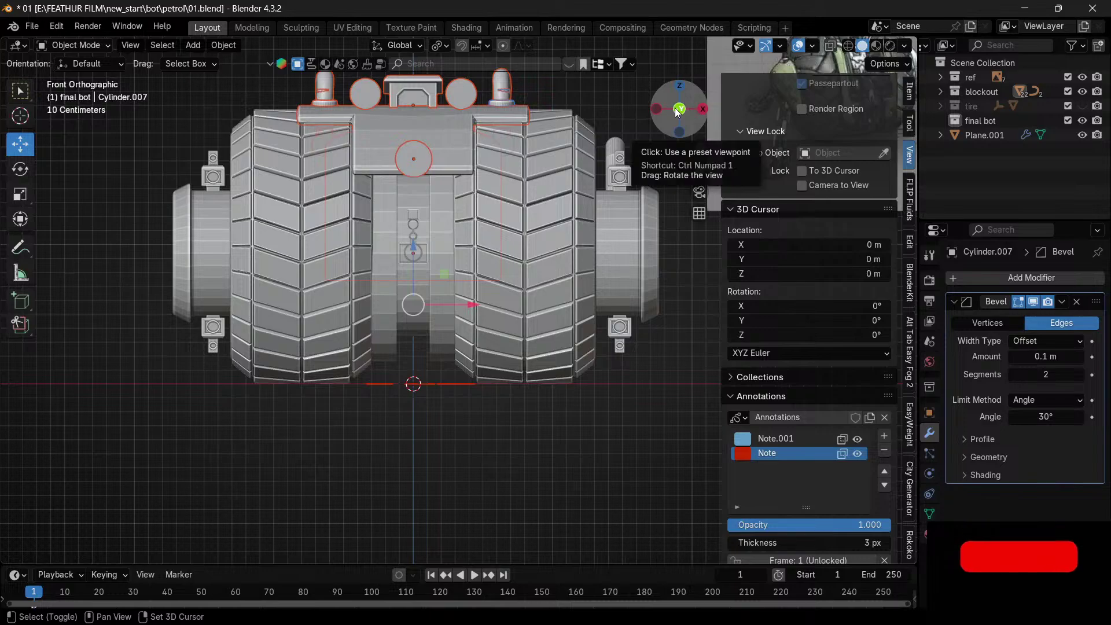
pyautogui.click(679, 109)
pyautogui.keyDown('shift'); pyautogui.click(550, 121); pyautogui.keyUp('shift')
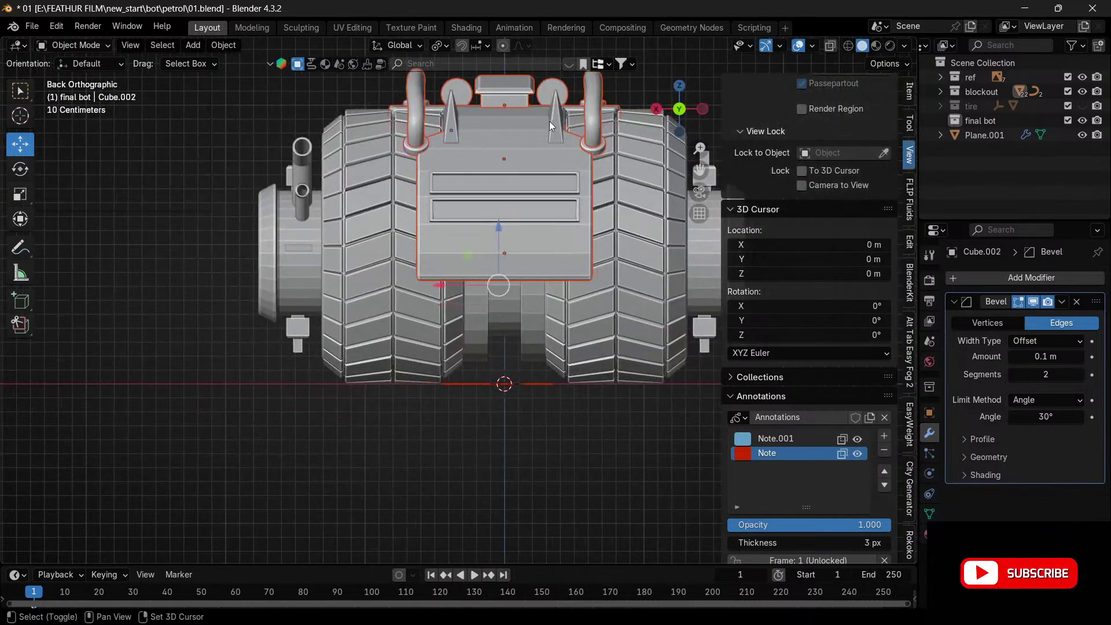
pyautogui.keyDown('shift'); pyautogui.click(480, 198); pyautogui.keyUp('shift')
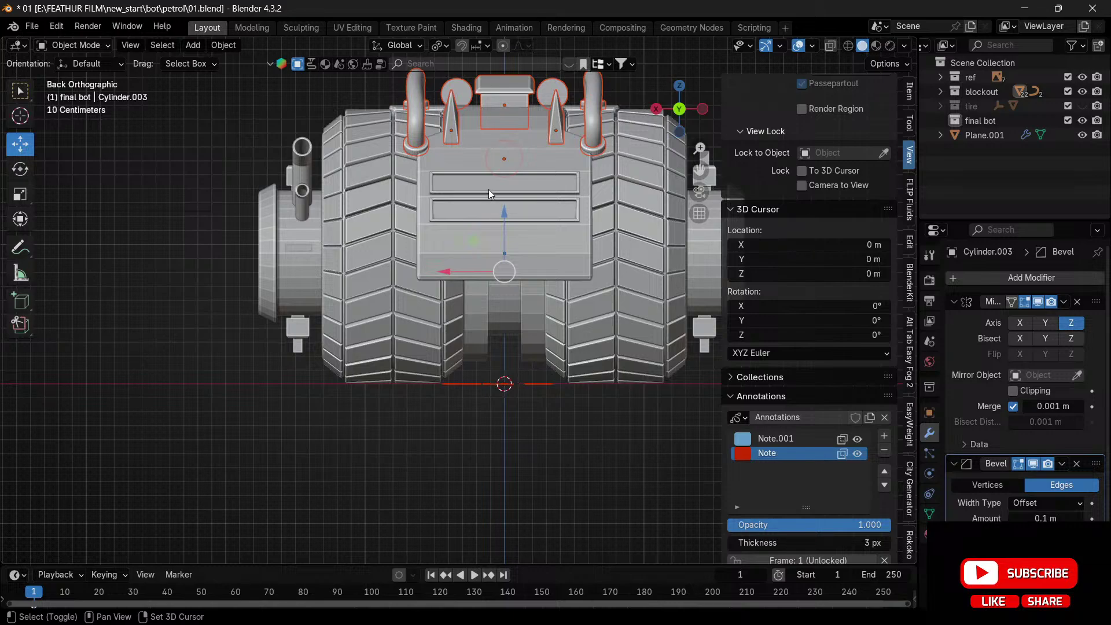
pyautogui.keyDown('shift'); pyautogui.click(492, 192); pyautogui.keyUp('shift')
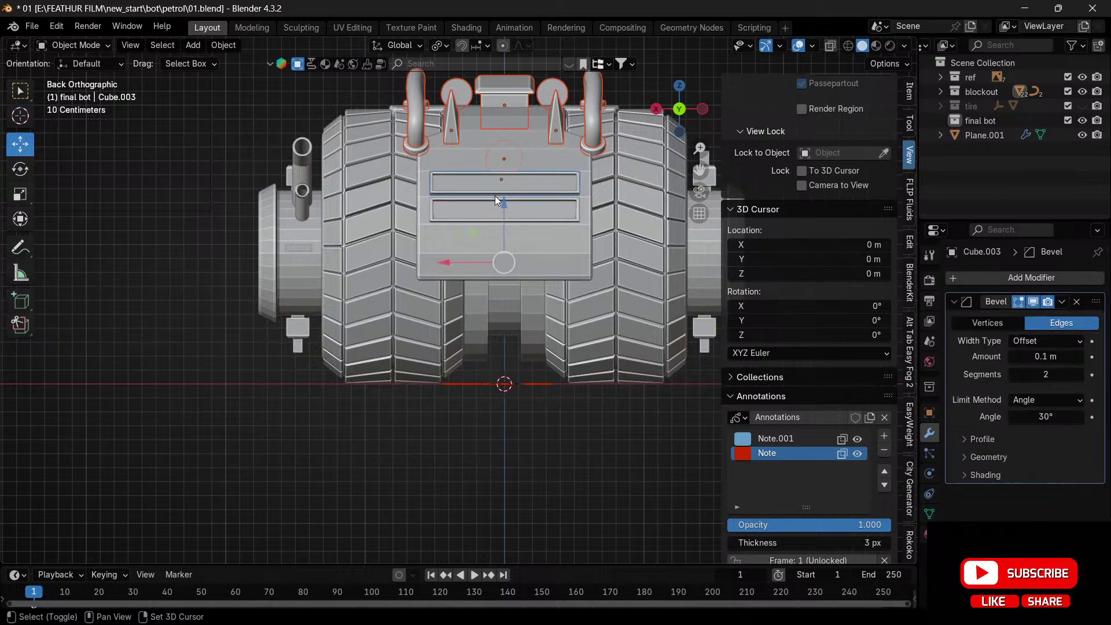
pyautogui.keyDown('shift'); pyautogui.click(504, 249); pyautogui.keyUp('shift')
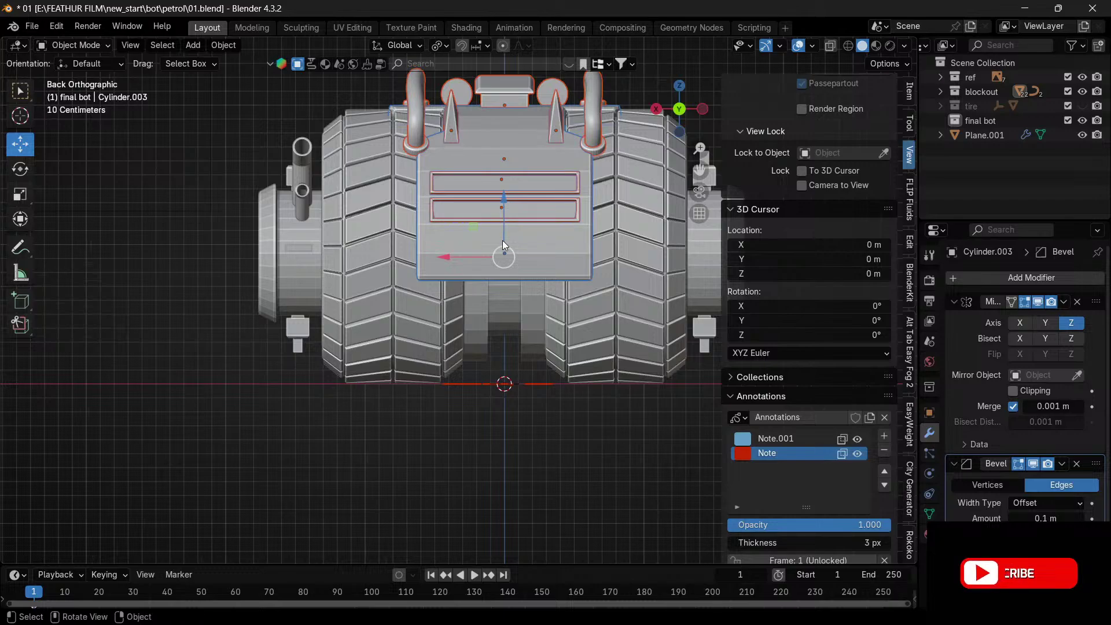
pyautogui.moveTo(508, 213); pyautogui.dragTo(509, 198)
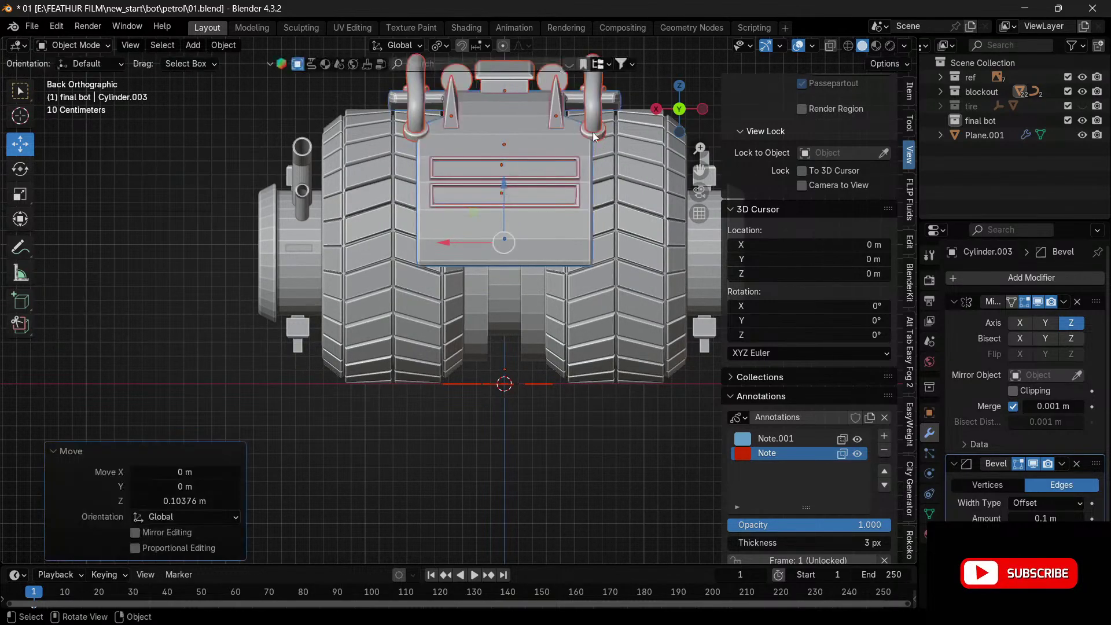
# - Raise the same selected upper body parts a further 0.10568 m in Z and check their clearance over the tyres
pyautogui.moveTo(667, 104); pyautogui.dragTo(592, 111)
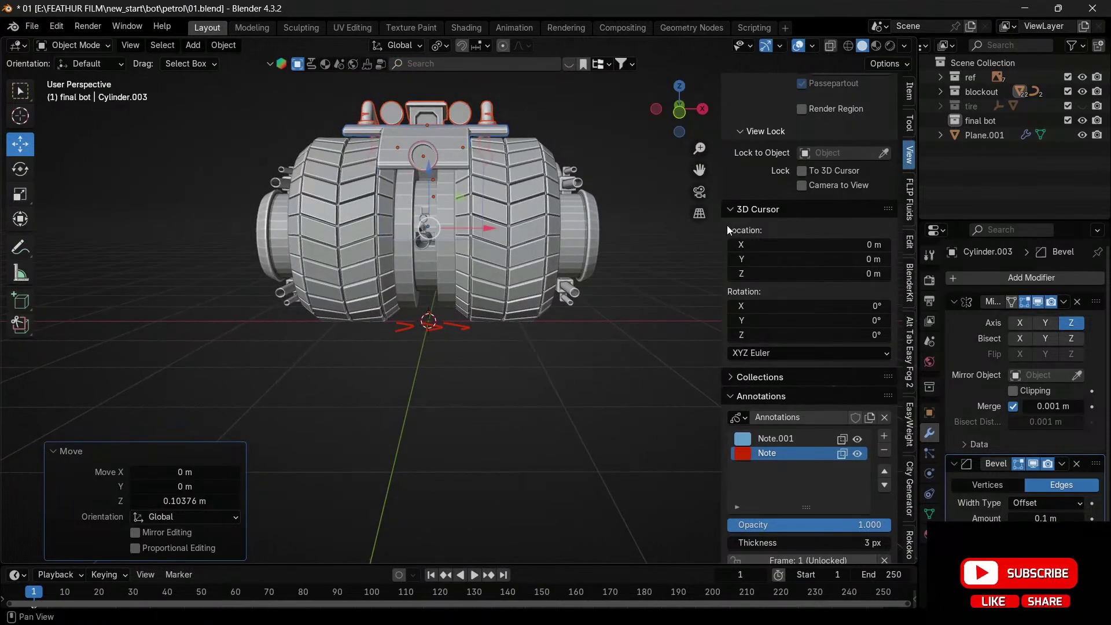
pyautogui.click(681, 114)
pyautogui.scroll(6, 362, 230)
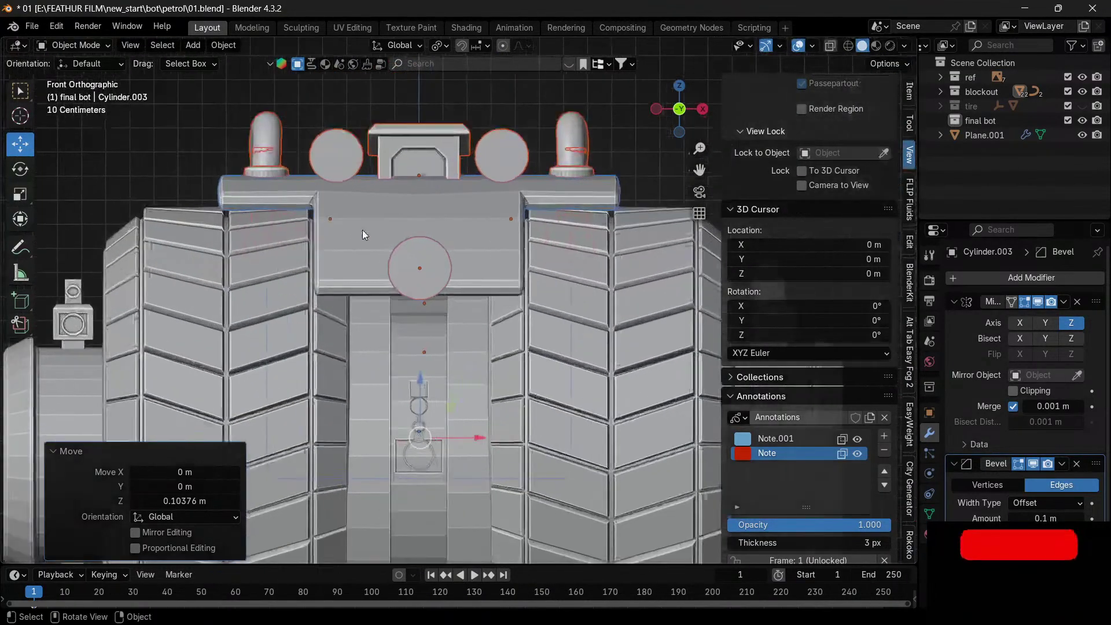
pyautogui.moveTo(420, 375); pyautogui.dragTo(473, 352)
pyautogui.scroll(-5, 457, 332)
pyautogui.moveTo(681, 119)
pyautogui.mouseDown()
pyautogui.moveTo(677, 134)
pyautogui.moveTo(552, 131)
pyautogui.moveTo(670, 131)
pyautogui.mouseUp()
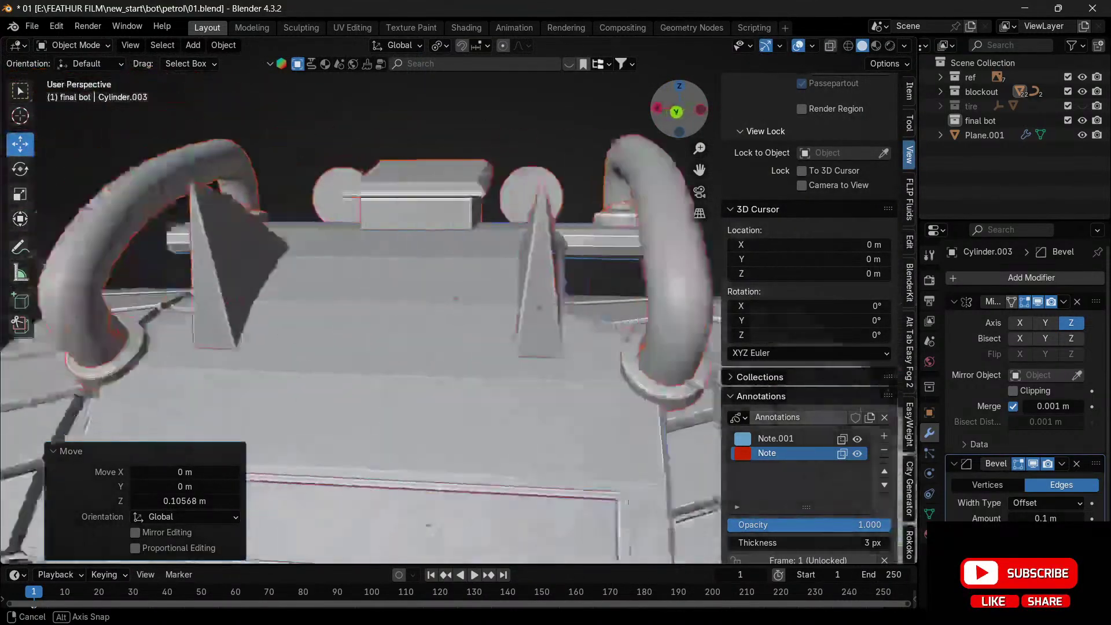
pyautogui.moveTo(411, 131); pyautogui.dragTo(666, 120)
# - Clear the object selection and remove the red Note annotation layer
pyautogui.click(517, 430)
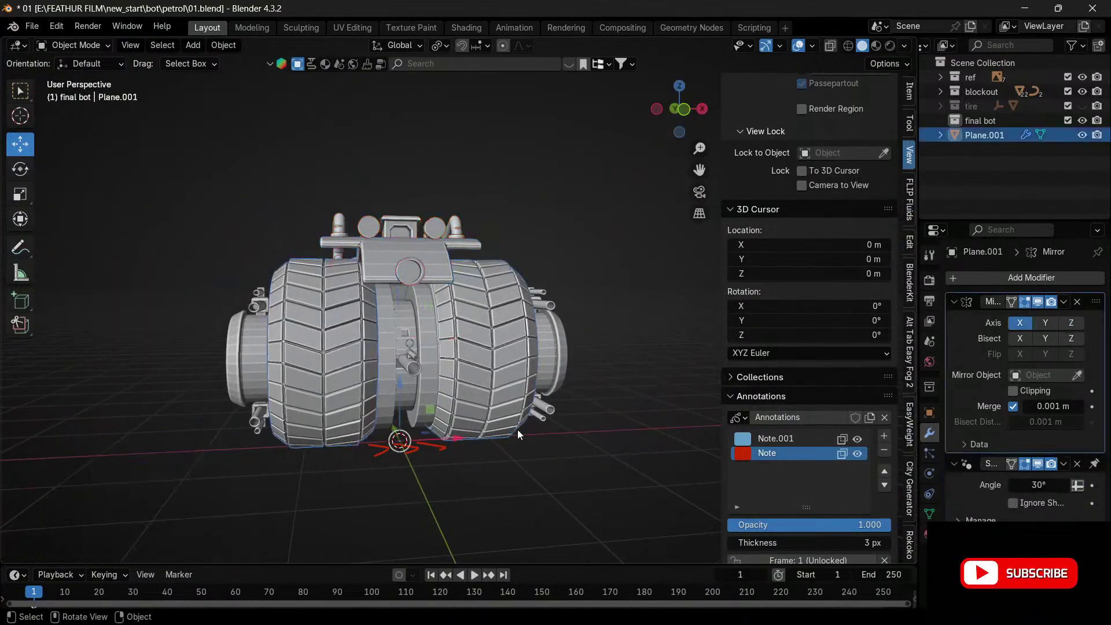
pyautogui.click(476, 497)
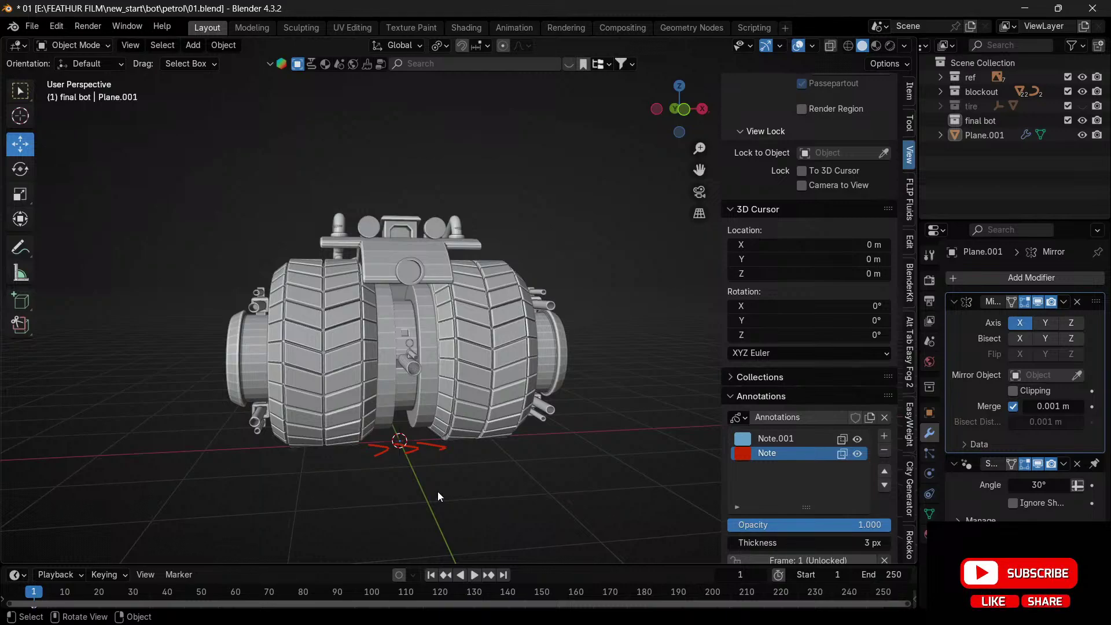
pyautogui.click(885, 450)
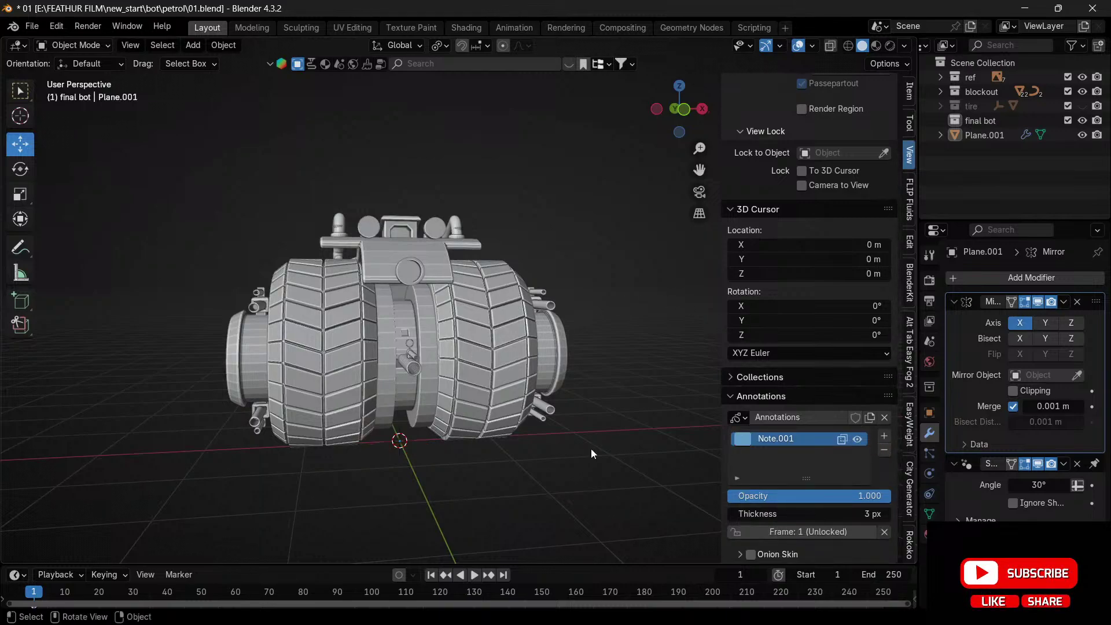
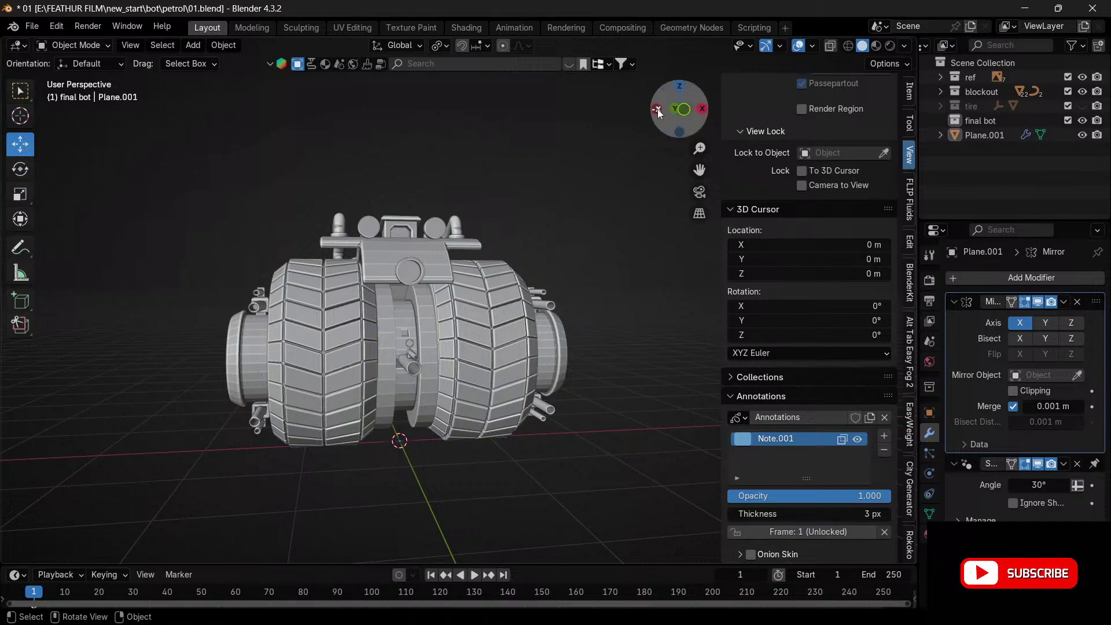
# - Select the fan hub cylinder on the -X side together with the tyres, and hide all other objects
pyautogui.moveTo(658, 109); pyautogui.dragTo(680, 116)
pyautogui.click(476, 426)
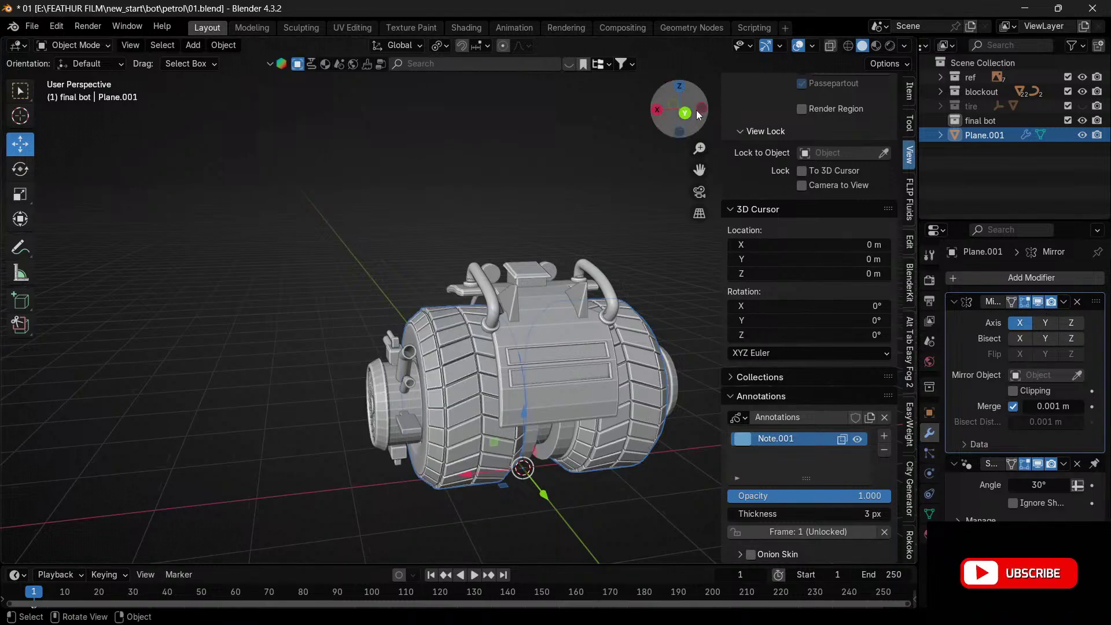
pyautogui.moveTo(696, 114); pyautogui.dragTo(442, 119)
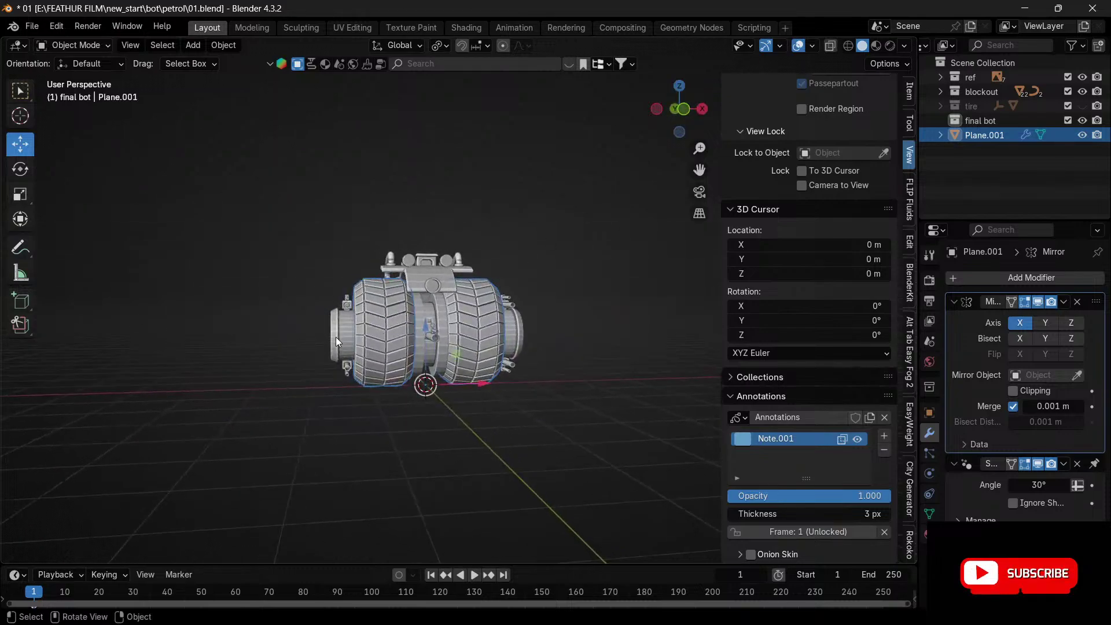
pyautogui.scroll(4, 336, 336)
pyautogui.moveTo(699, 170); pyautogui.dragTo(859, 166)
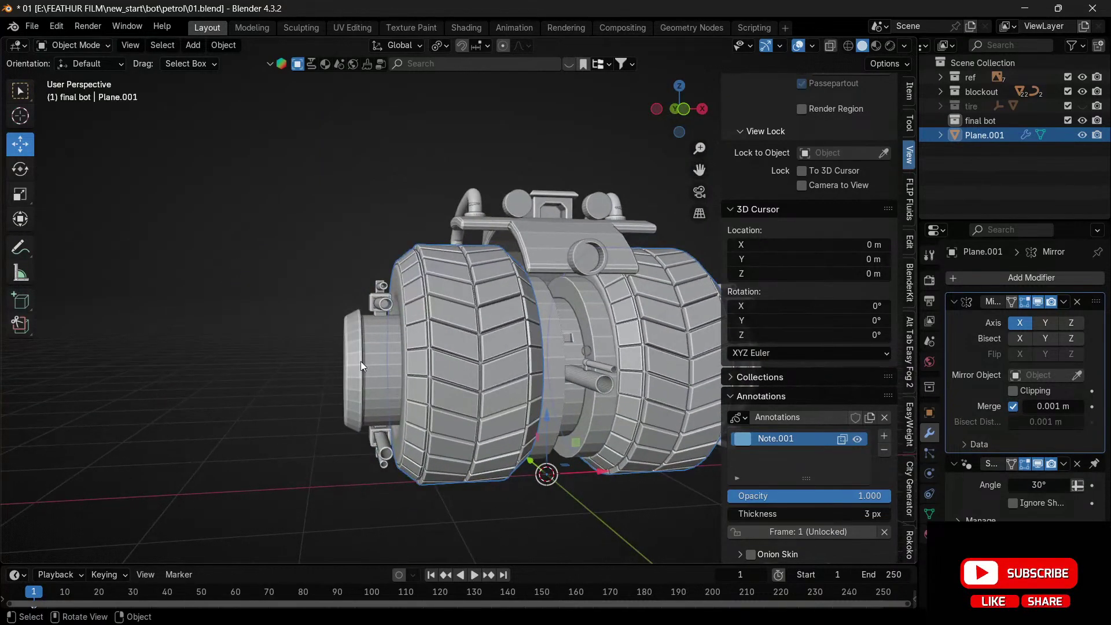
pyautogui.click(360, 362)
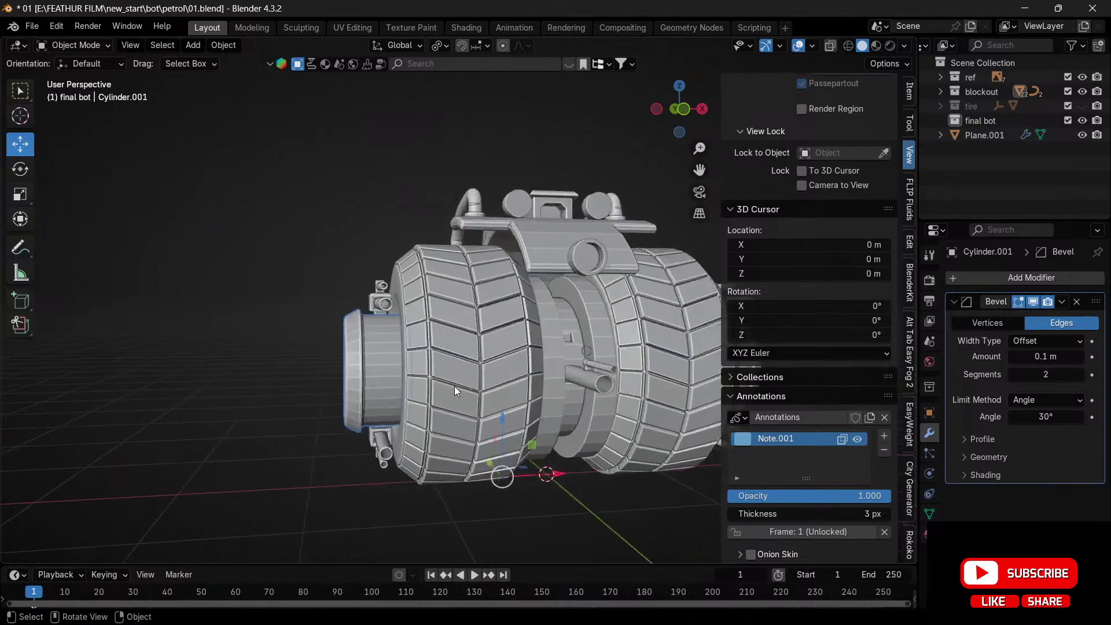
pyautogui.scroll(2, 454, 387)
pyautogui.moveTo(687, 121); pyautogui.dragTo(721, 120)
pyautogui.moveTo(699, 170); pyautogui.dragTo(990, 95)
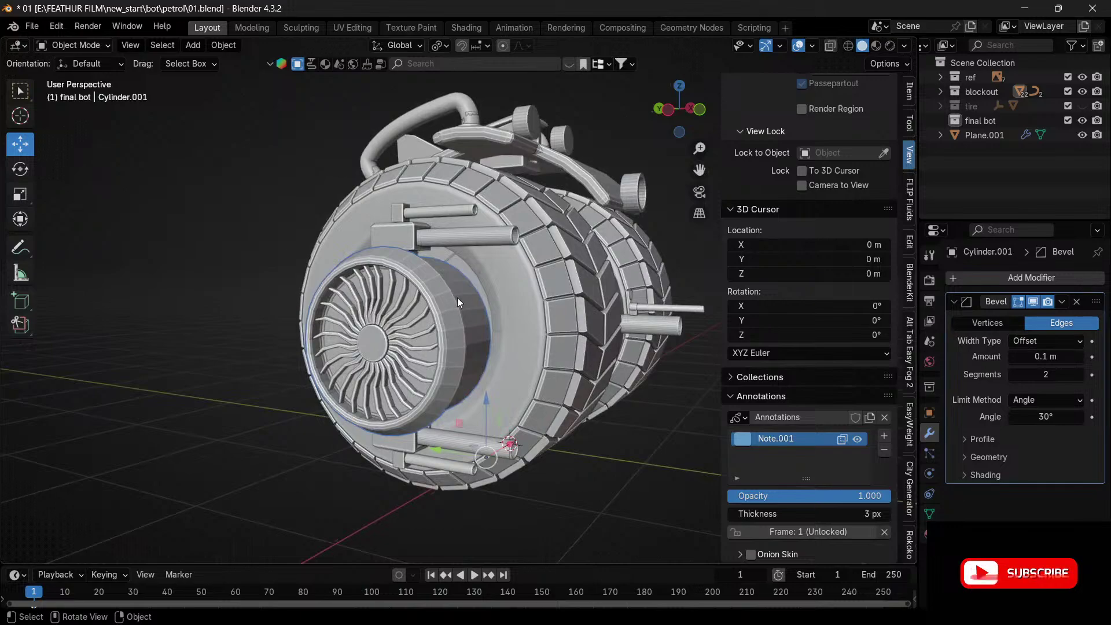
pyautogui.click(669, 110)
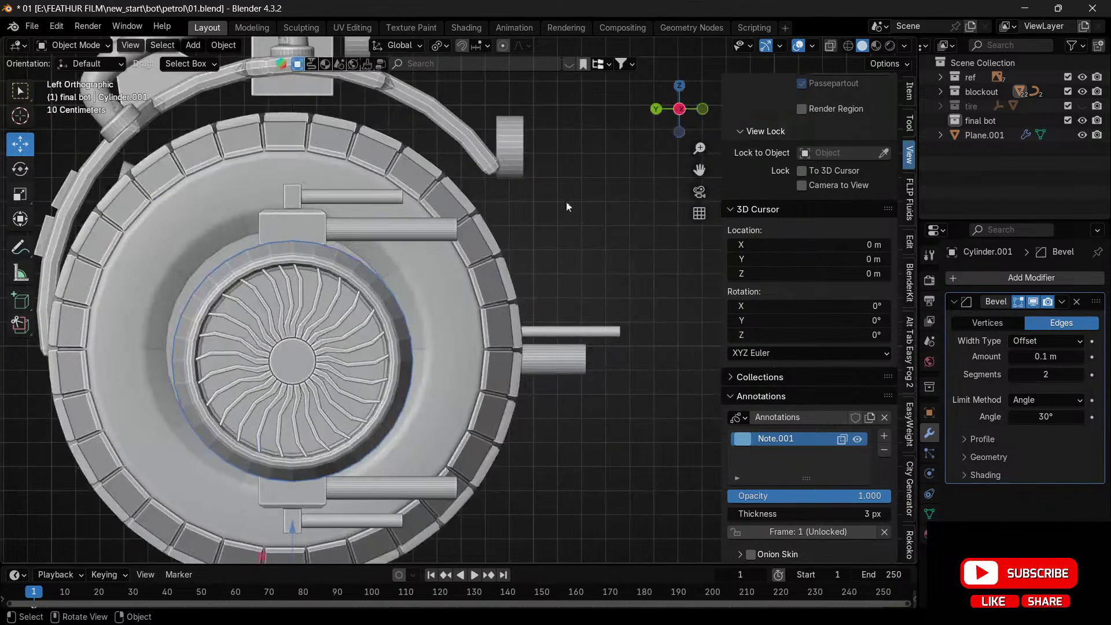
pyautogui.click(436, 300)
pyautogui.hotkey('shift', 'h')
pyautogui.click(293, 373)
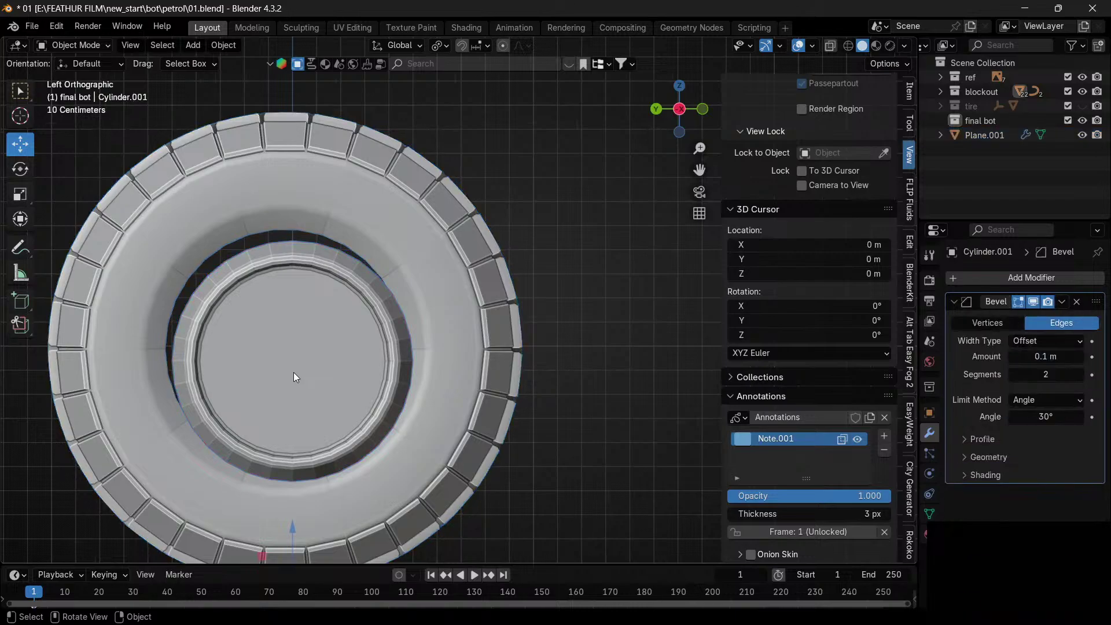
# - Enter Edit Mode on the Plane.001 tyre and select a face loop running radially across its sidewall
pyautogui.moveTo(677, 111)
pyautogui.mouseDown()
pyautogui.moveTo(654, 124)
pyautogui.moveTo(674, 116)
pyautogui.mouseUp()
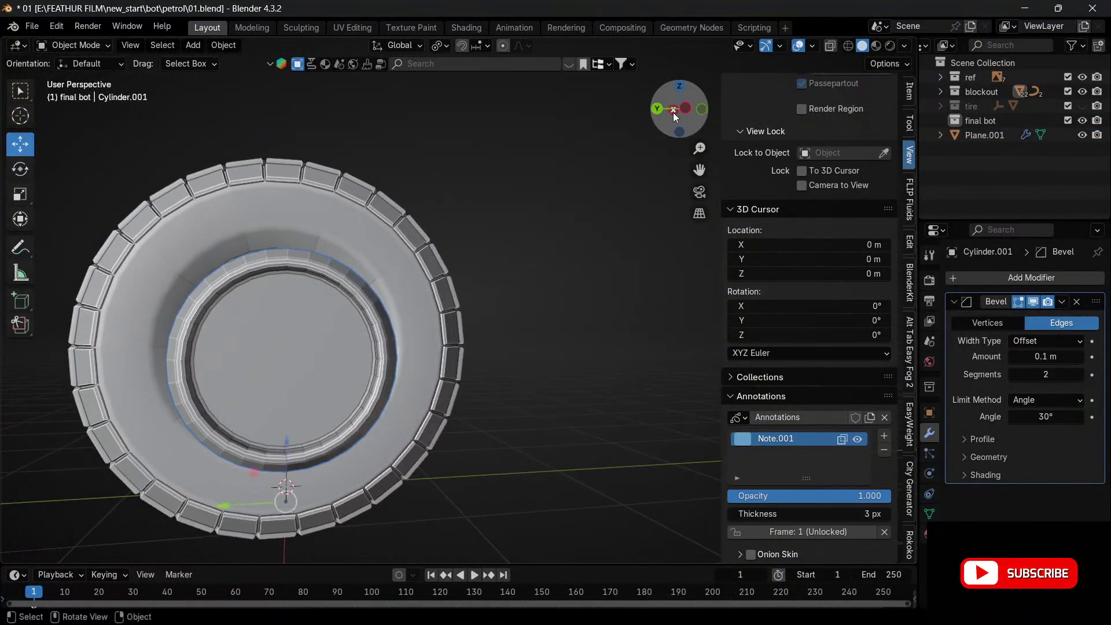
pyautogui.click(397, 257)
pyautogui.hotkey('ctrl', 'Tab')
pyautogui.click(387, 197)
pyautogui.click(195, 272)
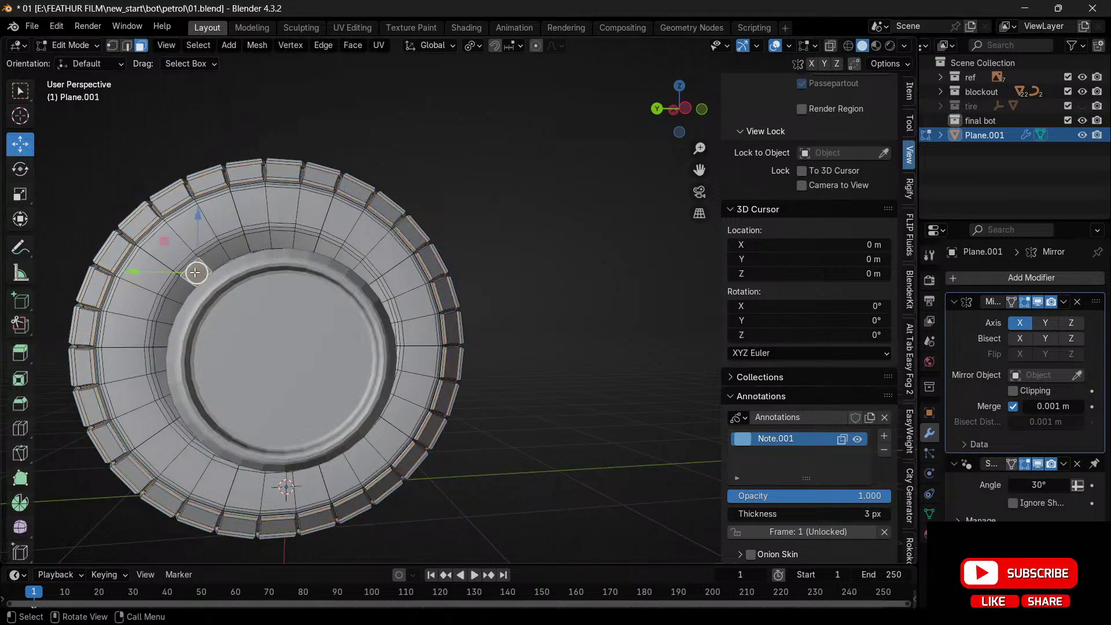
pyautogui.keyDown('alt'); pyautogui.click(195, 272); pyautogui.keyUp('alt')
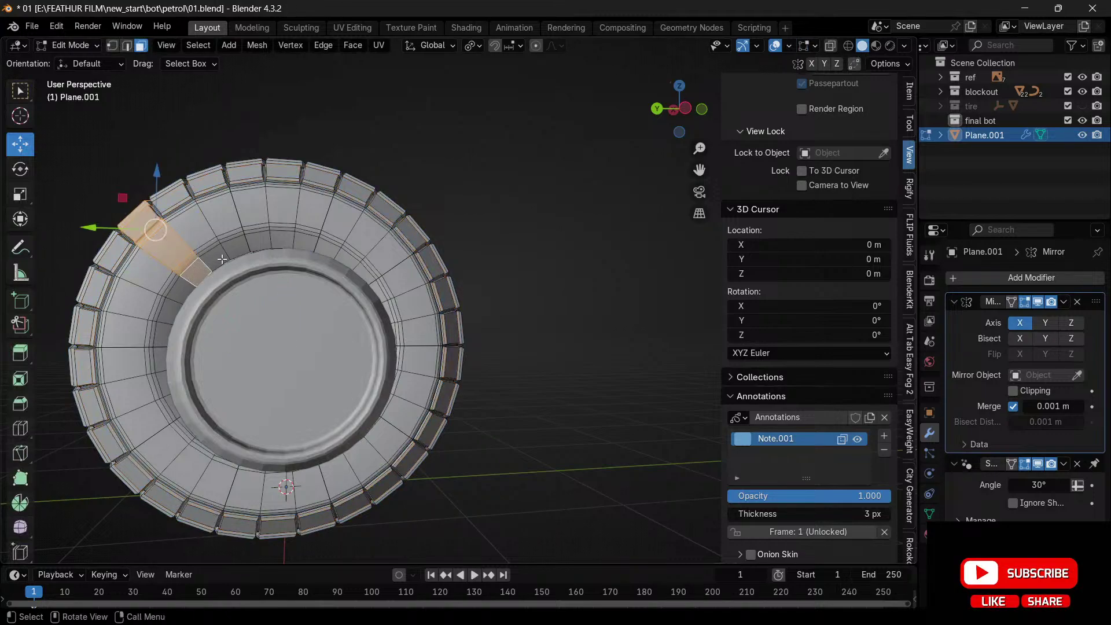
# - Select the tyre's linked vertices, try merging them by distance at 0.0001 m and 0.0101 m, and undo the merge
pyautogui.press('1')
pyautogui.click(281, 251)
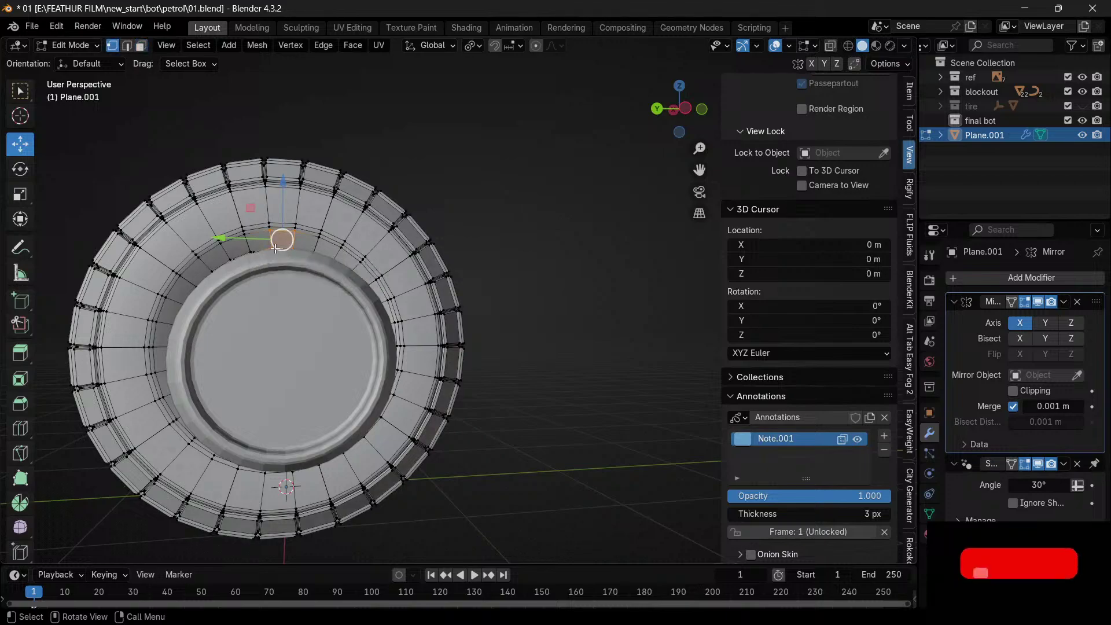
pyautogui.hotkey('ctrl', 'l')
pyautogui.press('m')
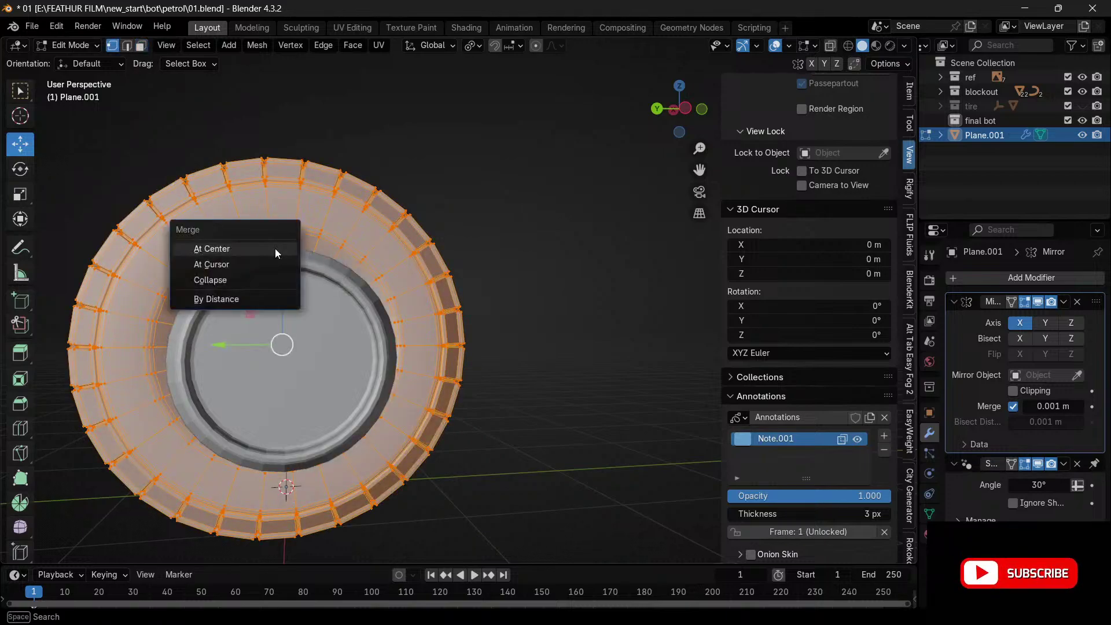
pyautogui.click(263, 299)
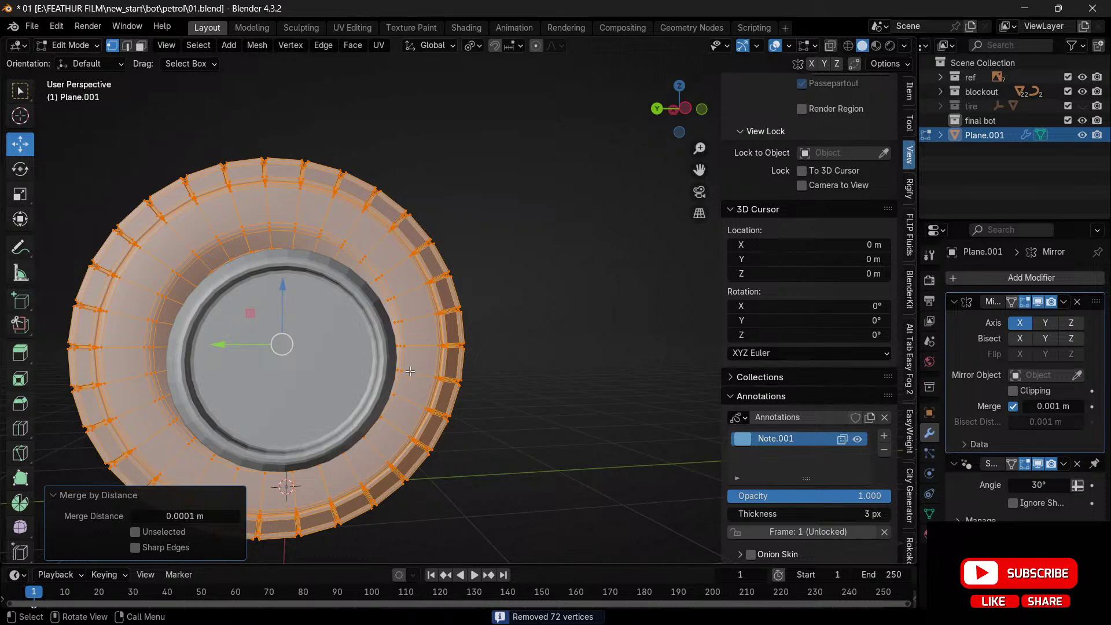
pyautogui.click(234, 515)
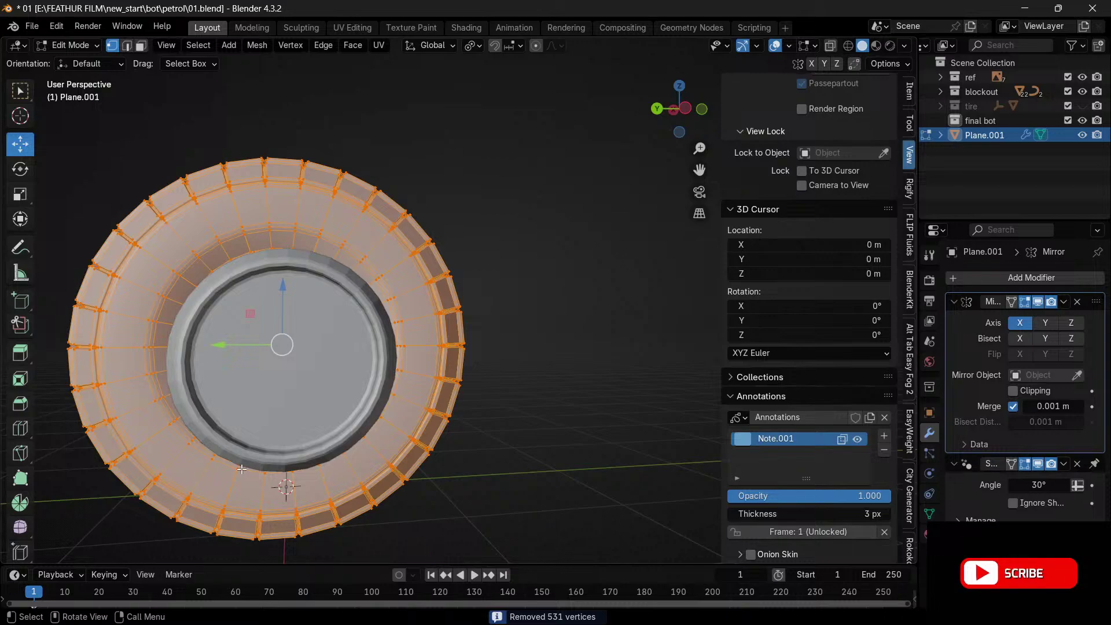
pyautogui.hotkey('ctrl', 'z')
pyautogui.hotkey('ctrl', 'z')
# - Select all tyre vertices and merge them by distance at 0.0101 m, undoing and repeating the merge once
pyautogui.press('a')
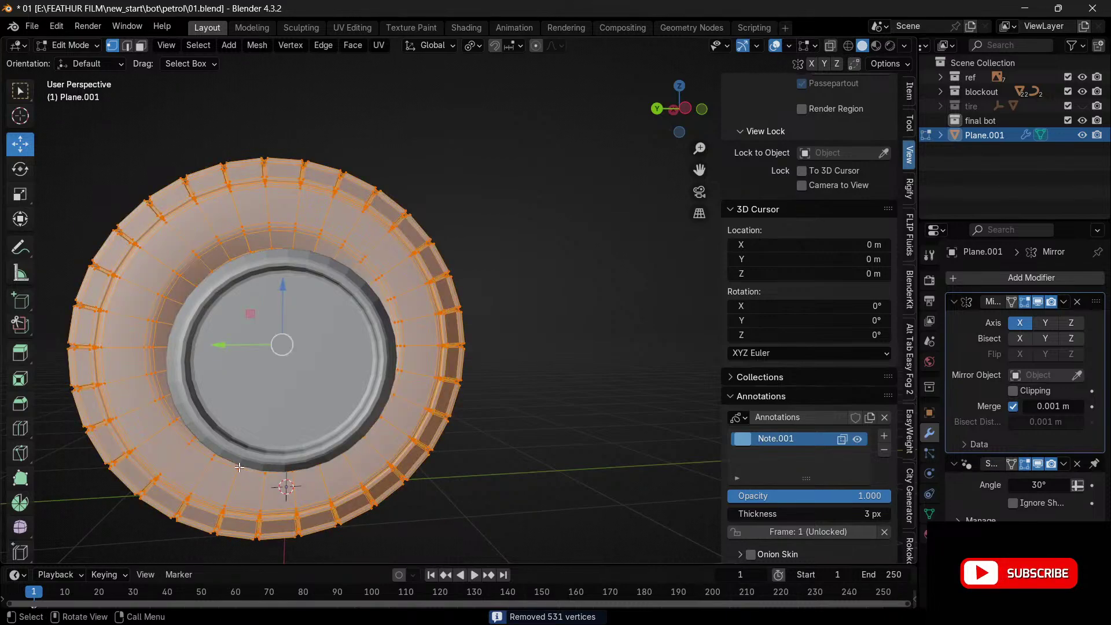
pyautogui.press('m')
pyautogui.click(240, 469)
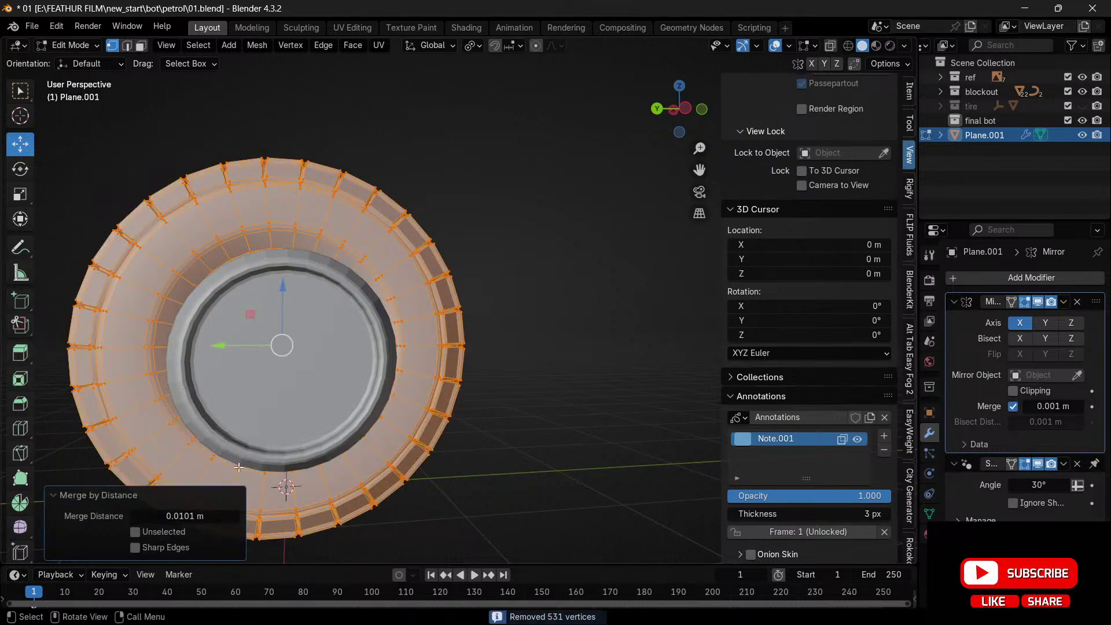
pyautogui.hotkey('ctrl', 'z')
pyautogui.press('m')
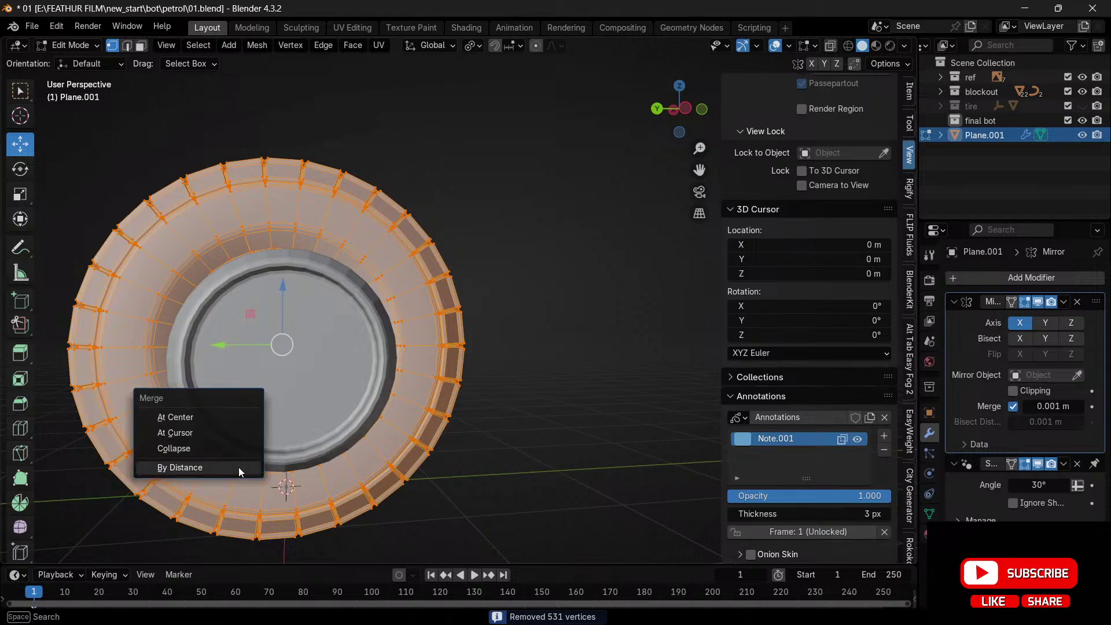
pyautogui.click(239, 468)
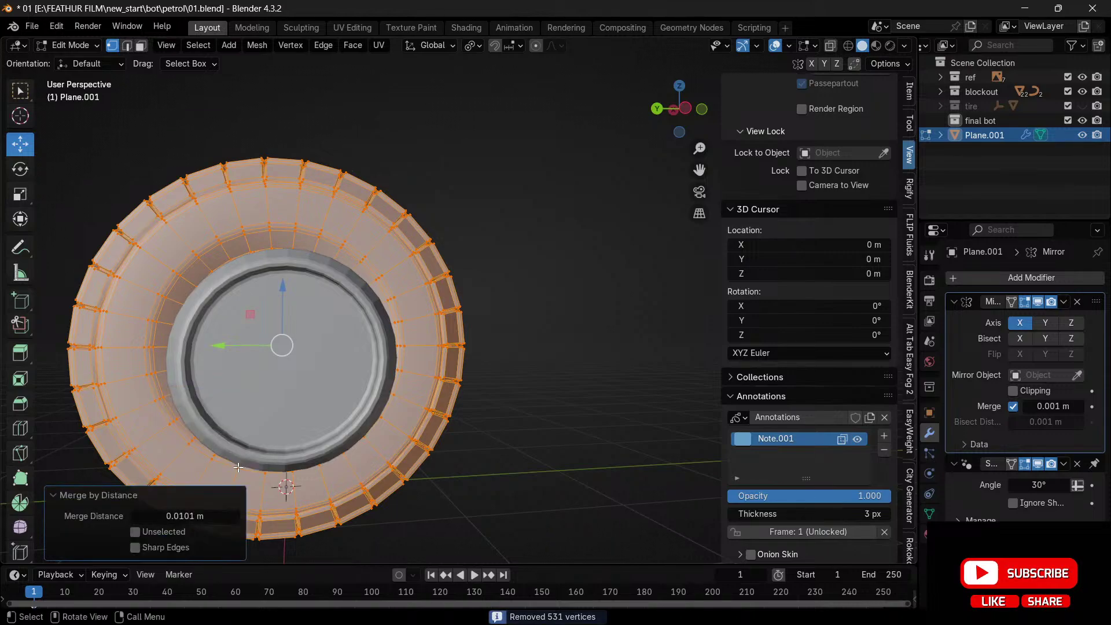
# - Undo the coarse merge and merge all tyre vertices by distance at 0.0001 m, returning to Object Mode
pyautogui.click(135, 517)
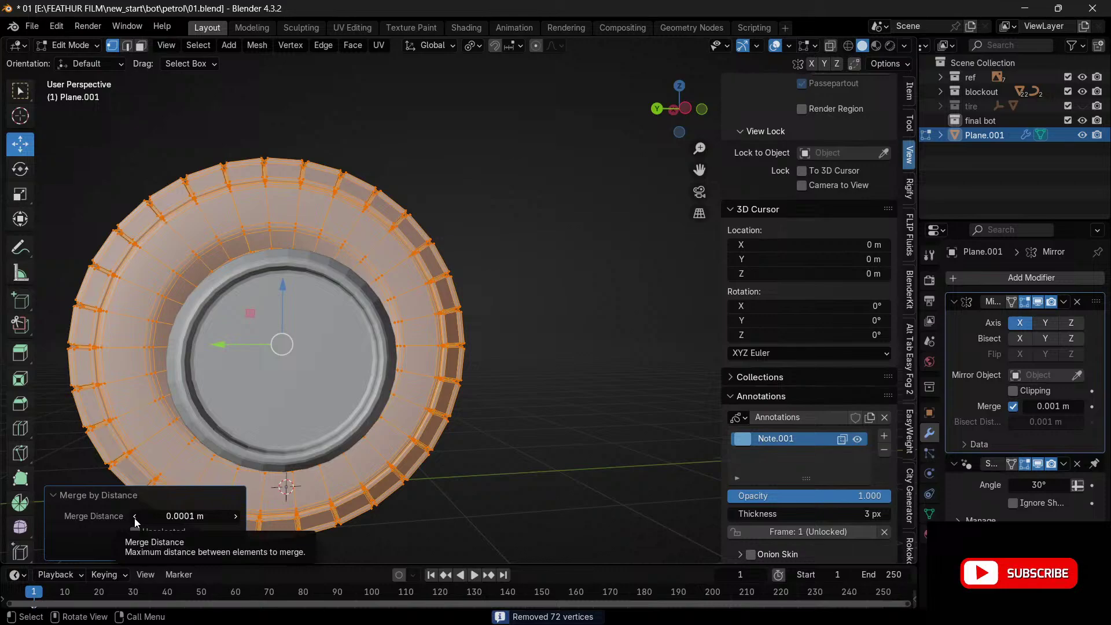
pyautogui.hotkey('ctrl', 'z')
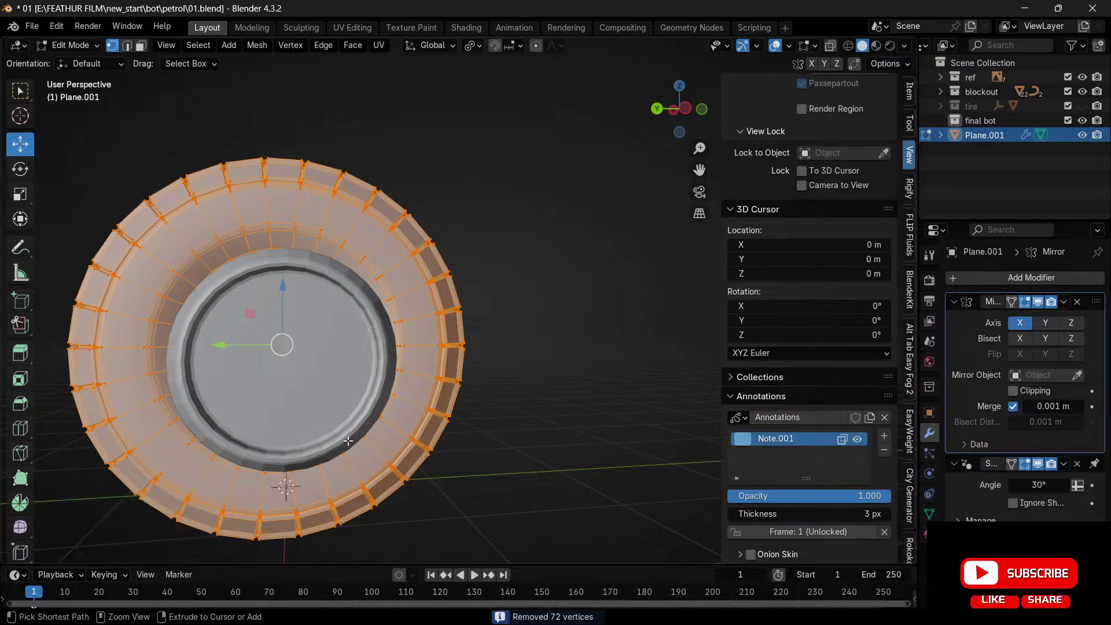
pyautogui.hotkey('ctrl', 'z')
pyautogui.press('a')
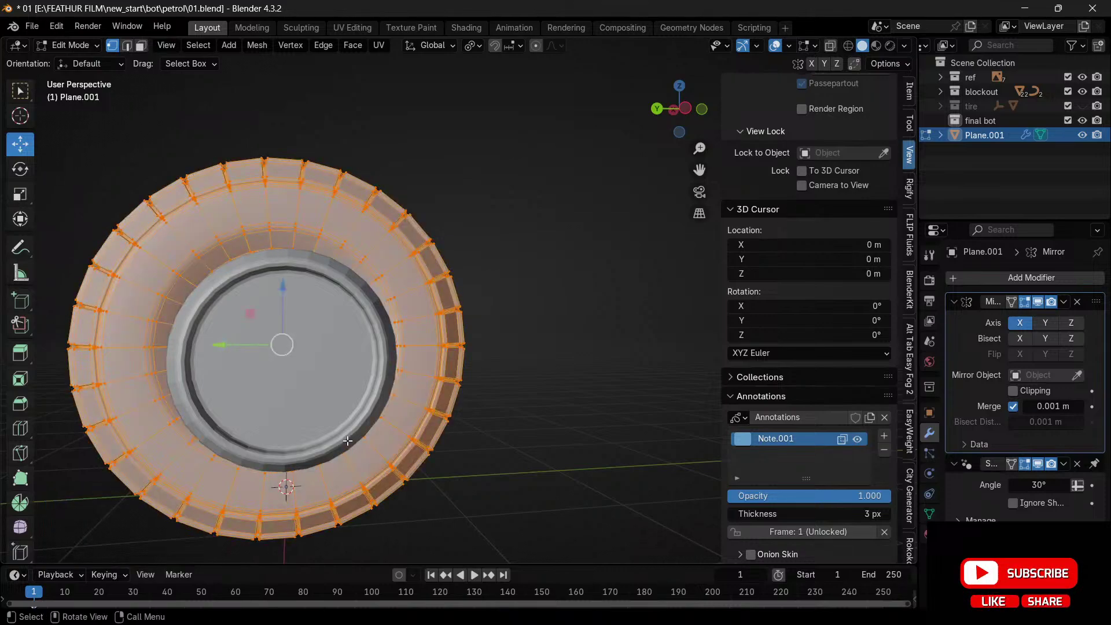
pyautogui.press('m')
pyautogui.click(348, 441)
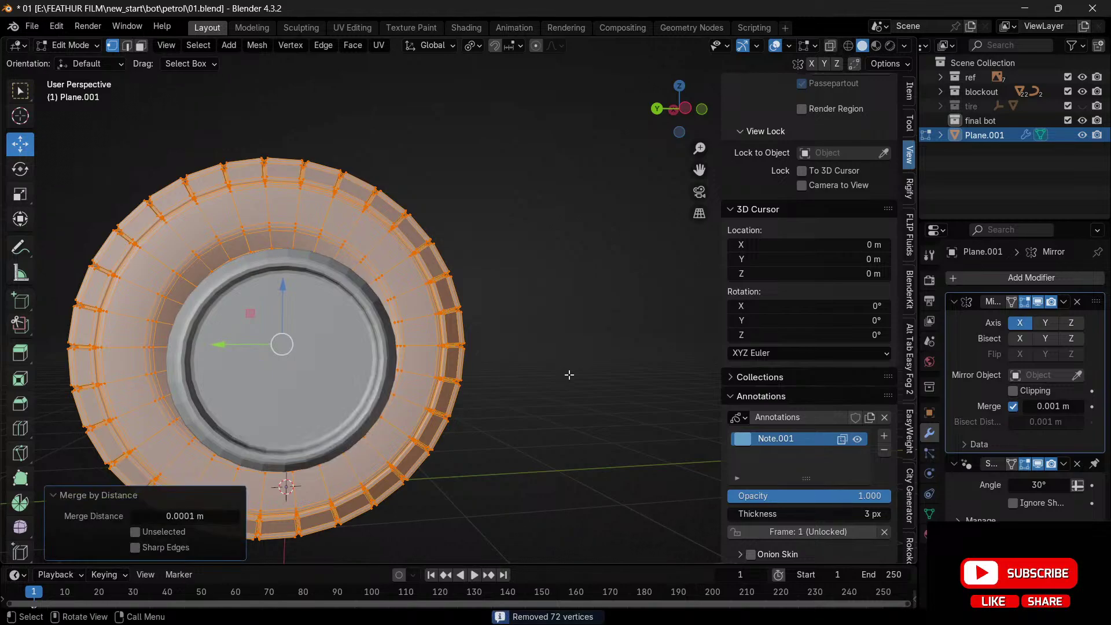
pyautogui.press('Tab')
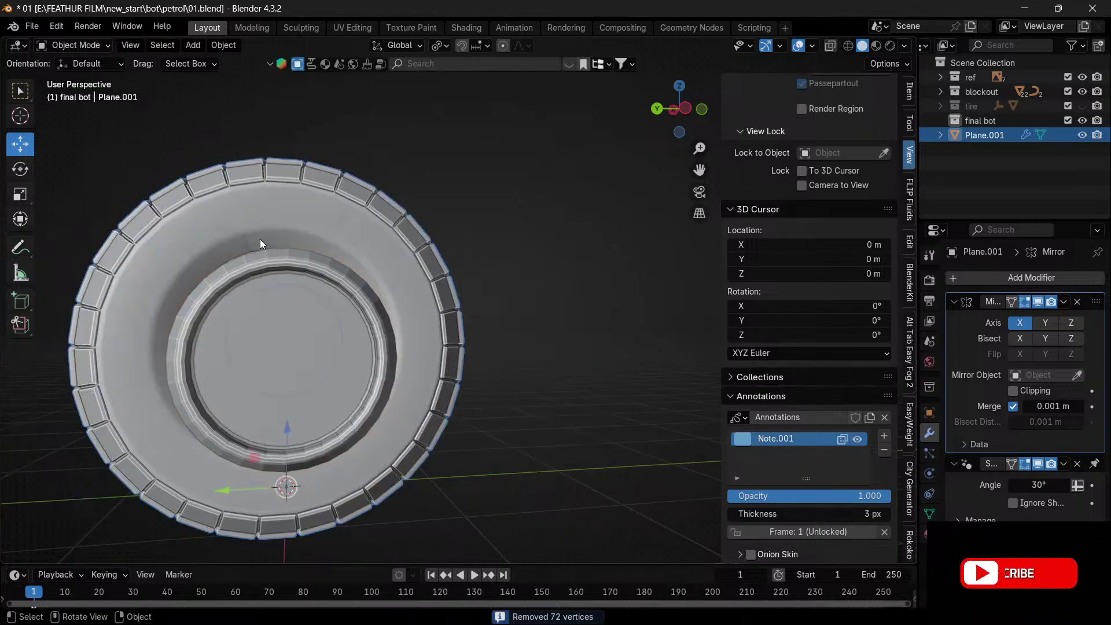
# - Enter Edit Mode on the tyre and box-select the seam vertices at the inner bend of the sidewall above the hub
pyautogui.hotkey('ctrl', 'Tab')
pyautogui.click(223, 172)
pyautogui.scroll(3, 214, 248)
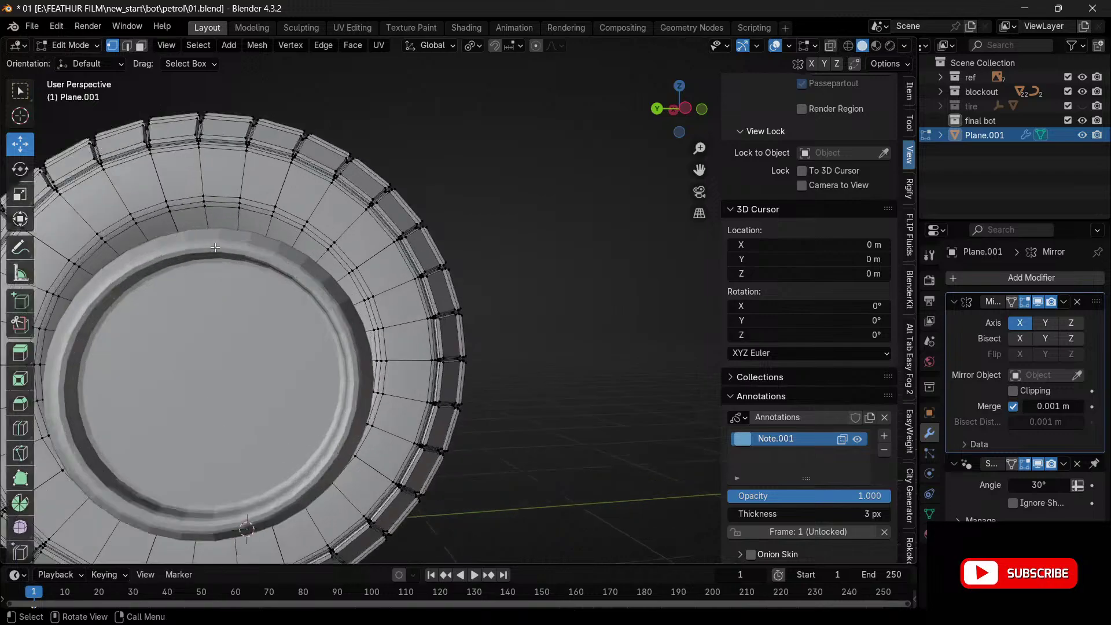
pyautogui.scroll(2, 214, 247)
pyautogui.moveTo(699, 170); pyautogui.dragTo(977, 255)
pyautogui.scroll(2, 272, 218)
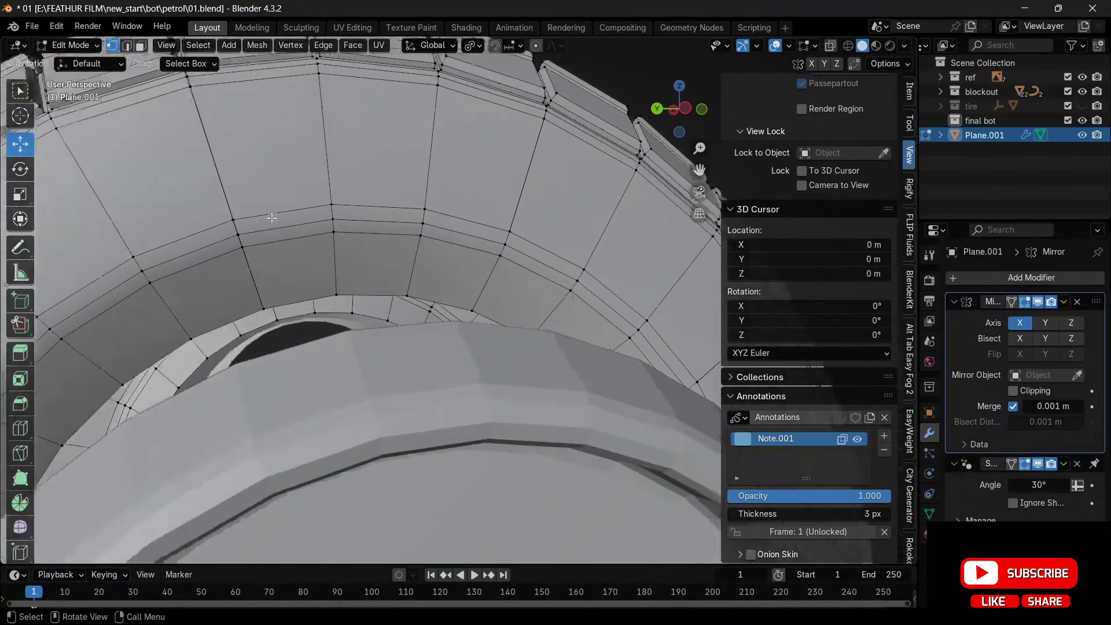
pyautogui.scroll(1, 272, 218)
pyautogui.moveTo(212, 210); pyautogui.dragTo(211, 210)
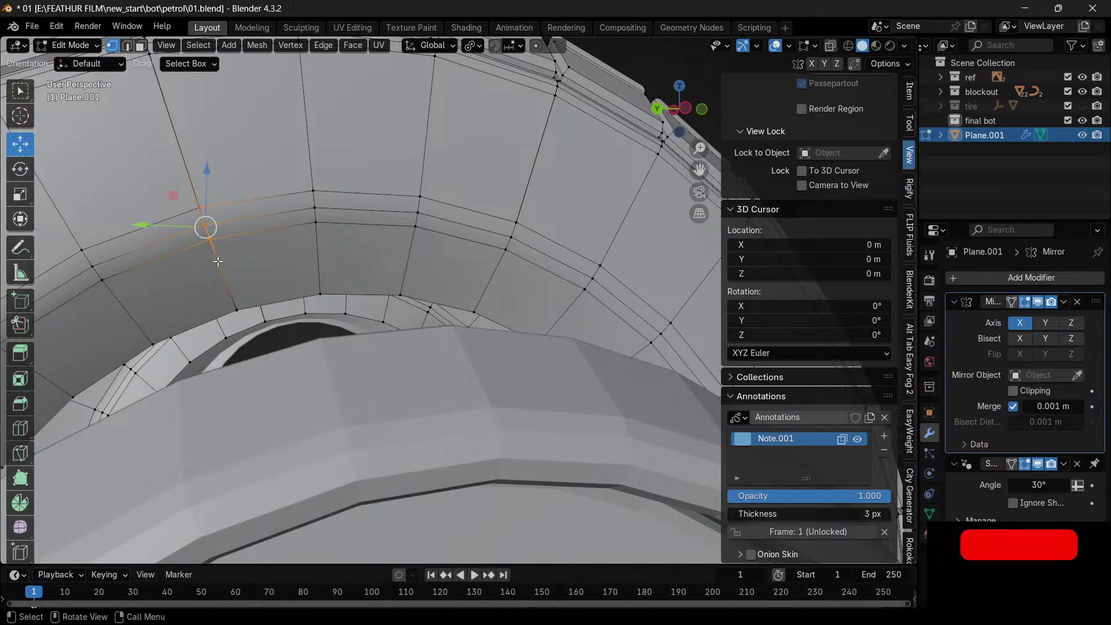
# - In left orthographic view with X-ray on, box-select the radial seam down to the inner rim and merge its vertices by distance at 0.0101 m
pyautogui.click(684, 110)
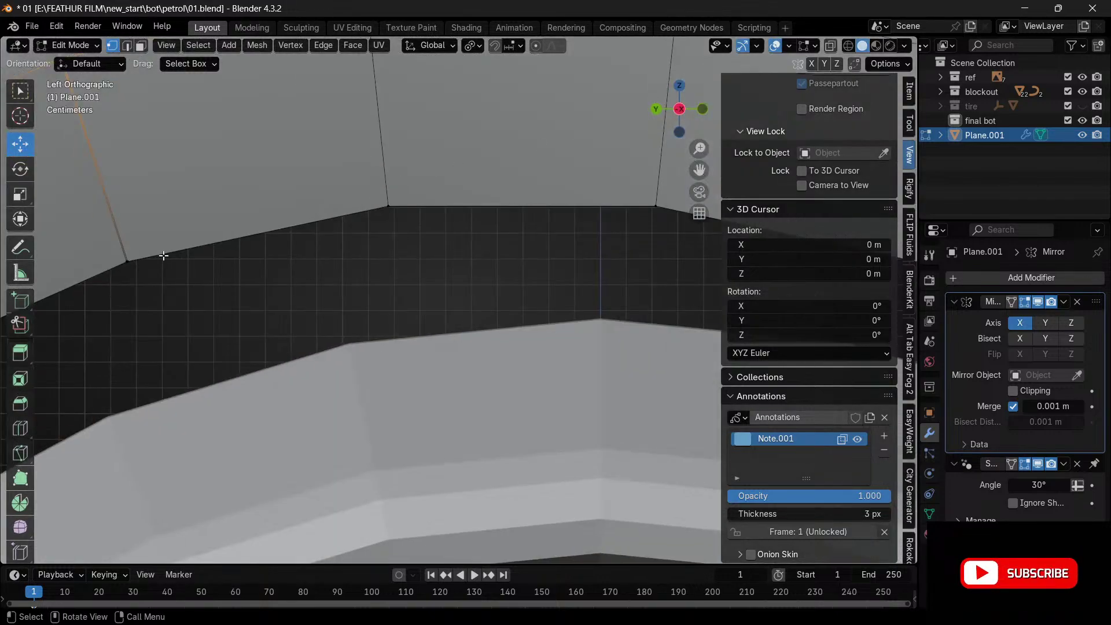
pyautogui.scroll(-3, 163, 255)
pyautogui.moveTo(691, 179); pyautogui.dragTo(801, 342)
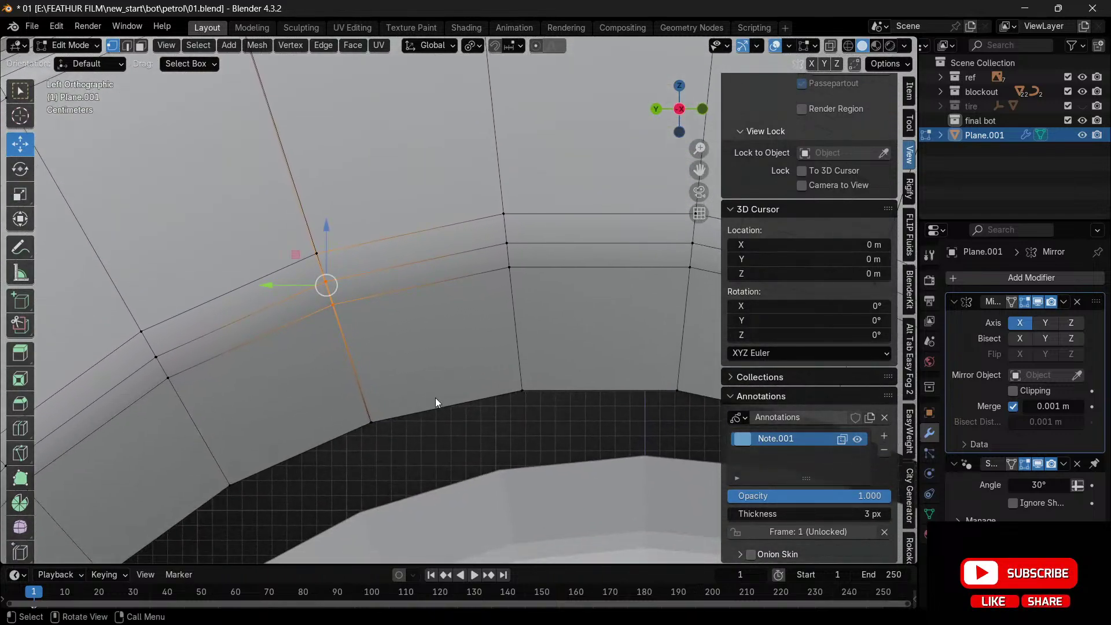
pyautogui.click(831, 45)
pyautogui.moveTo(349, 469); pyautogui.dragTo(317, 173)
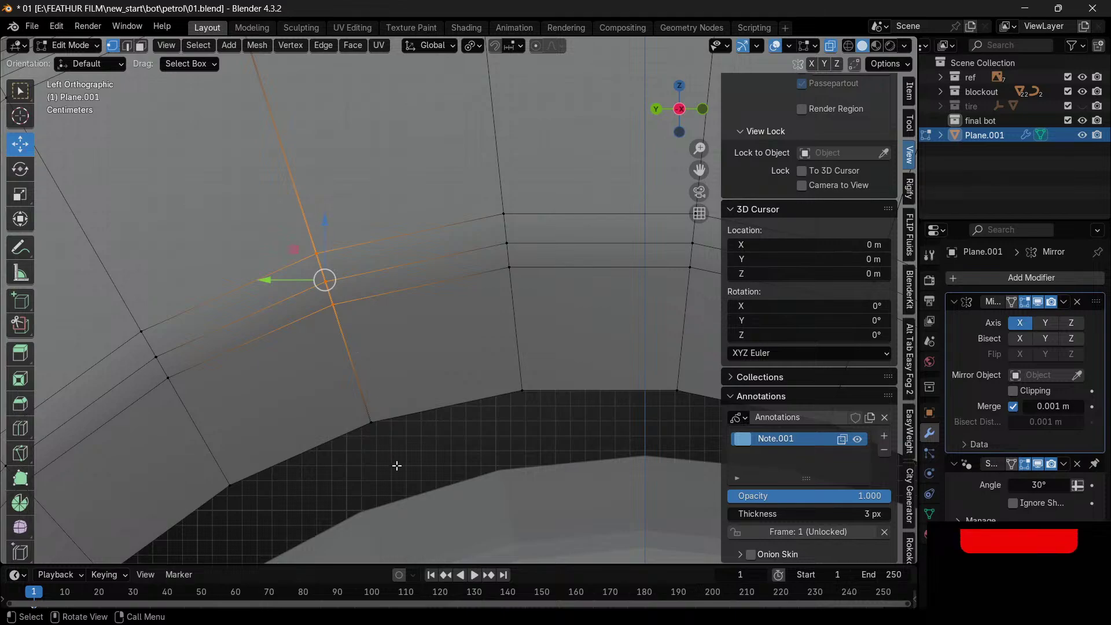
pyautogui.press('m')
pyautogui.click(361, 388)
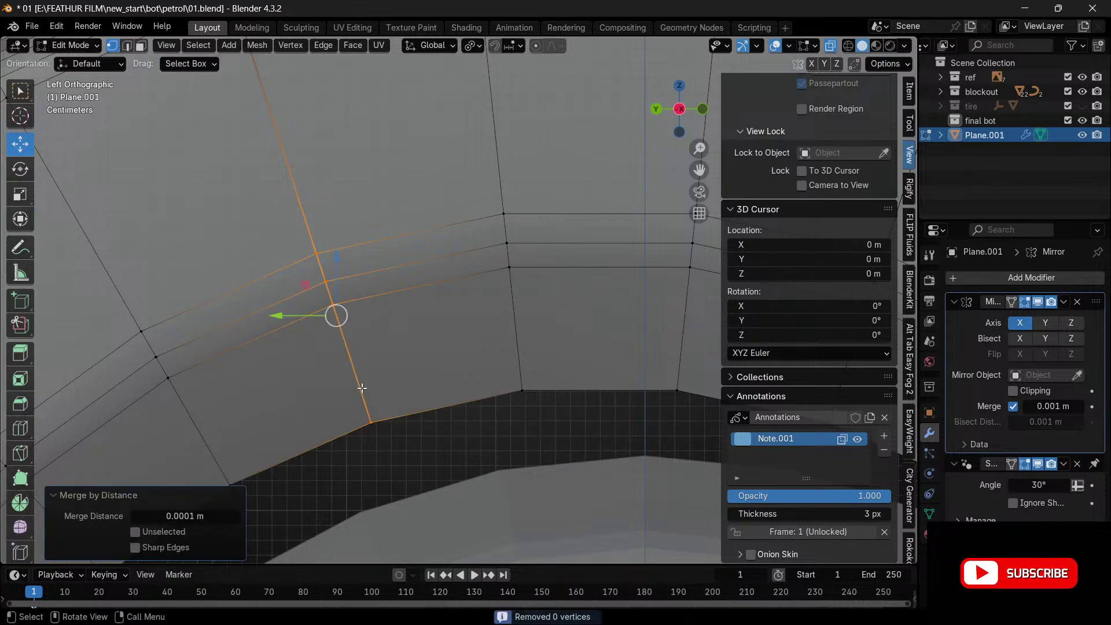
pyautogui.click(237, 517)
# - Select the same seam's vertices at the tyre's outer shoulder, below the tread blocks, and merge them by distance at 0.0101 m
pyautogui.click(372, 423)
pyautogui.scroll(-3, 442, 368)
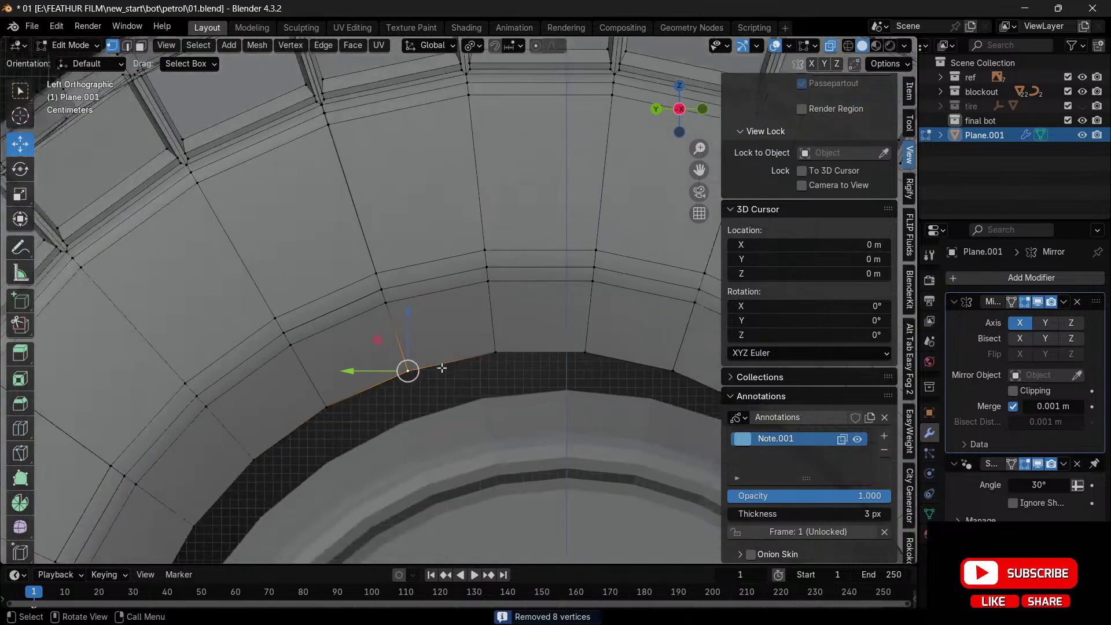
pyautogui.moveTo(702, 167); pyautogui.dragTo(769, 417)
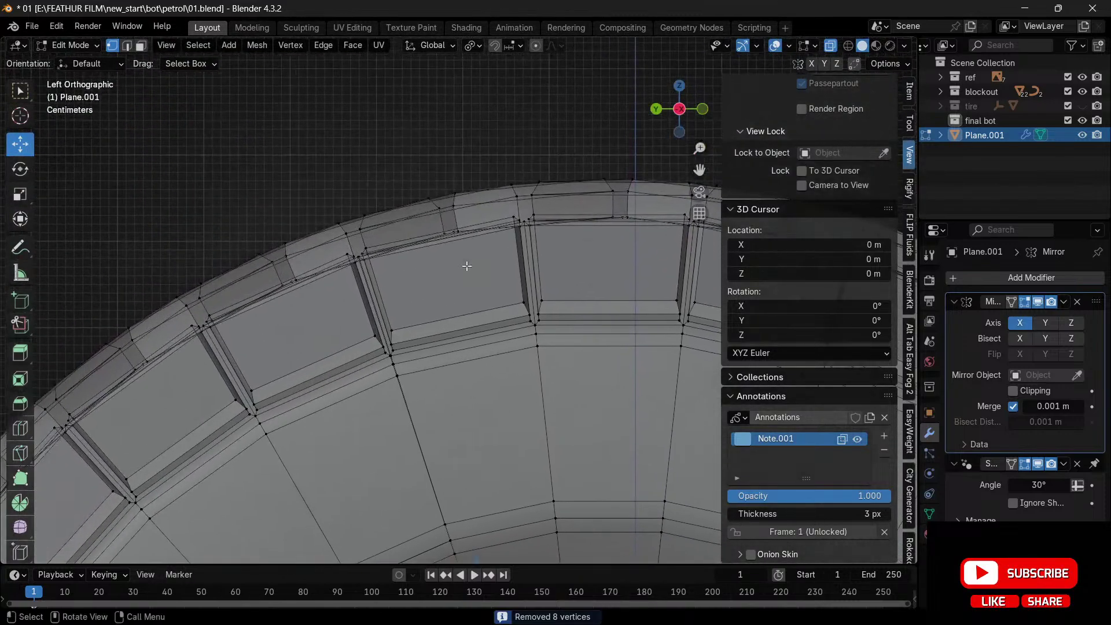
pyautogui.scroll(6, 389, 342)
pyautogui.scroll(-1, 391, 343)
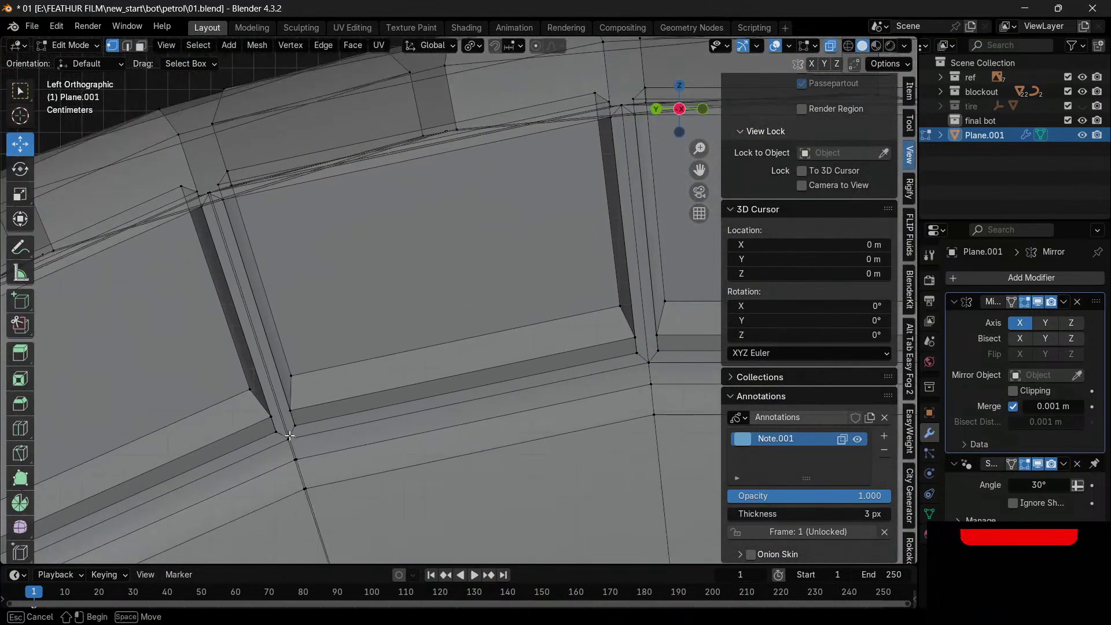
pyautogui.click(320, 499)
pyautogui.press('m')
pyautogui.click(320, 499)
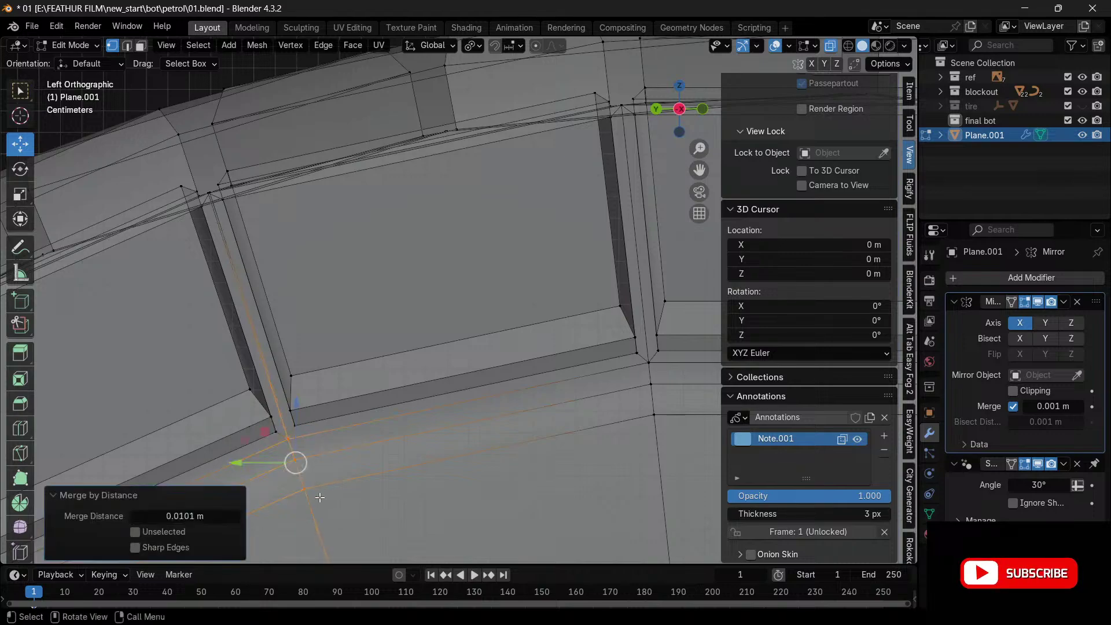
# - Follow the seam across the tread and merge the vertices at the first groove junction by distance at 0.0101 m
pyautogui.click(679, 87)
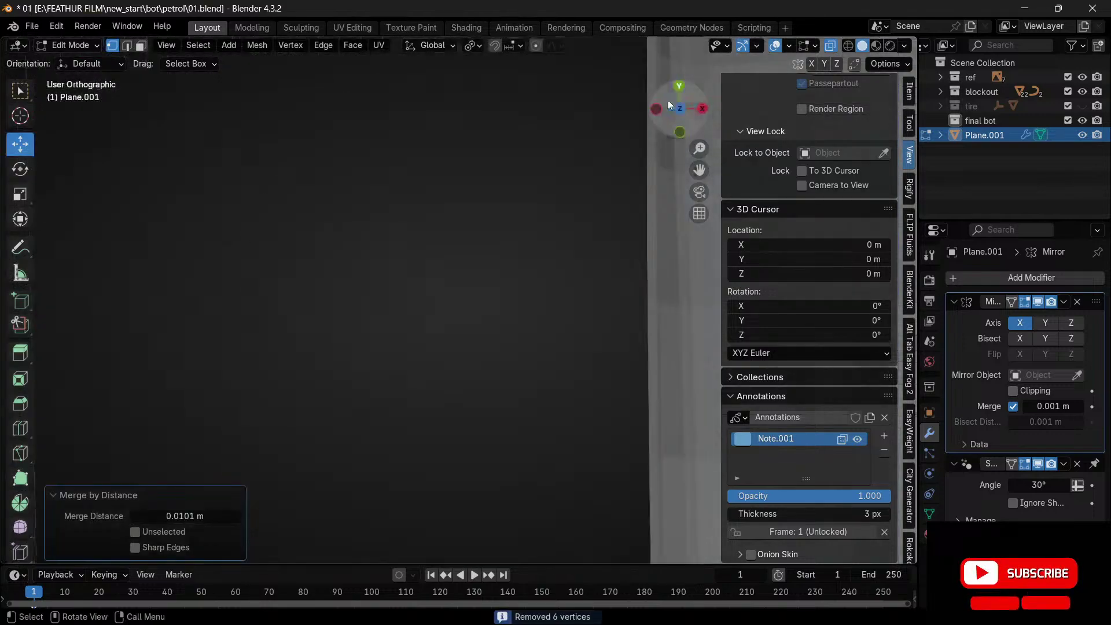
pyautogui.moveTo(701, 172); pyautogui.dragTo(677, 249)
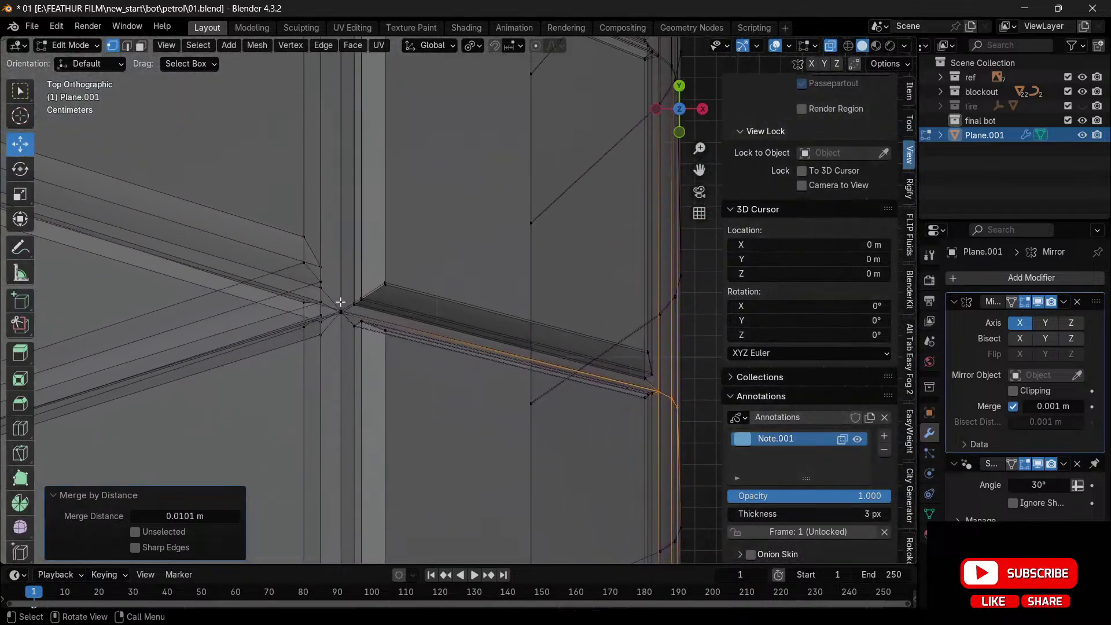
pyautogui.scroll(8, 340, 302)
pyautogui.scroll(5, 341, 302)
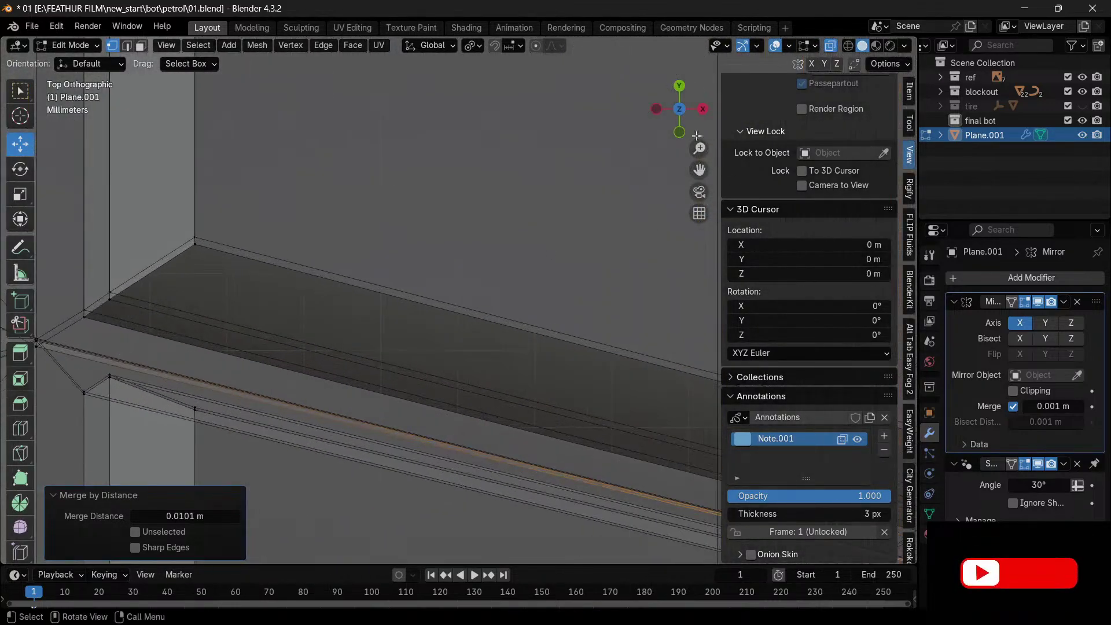
pyautogui.moveTo(697, 136); pyautogui.dragTo(436, 181)
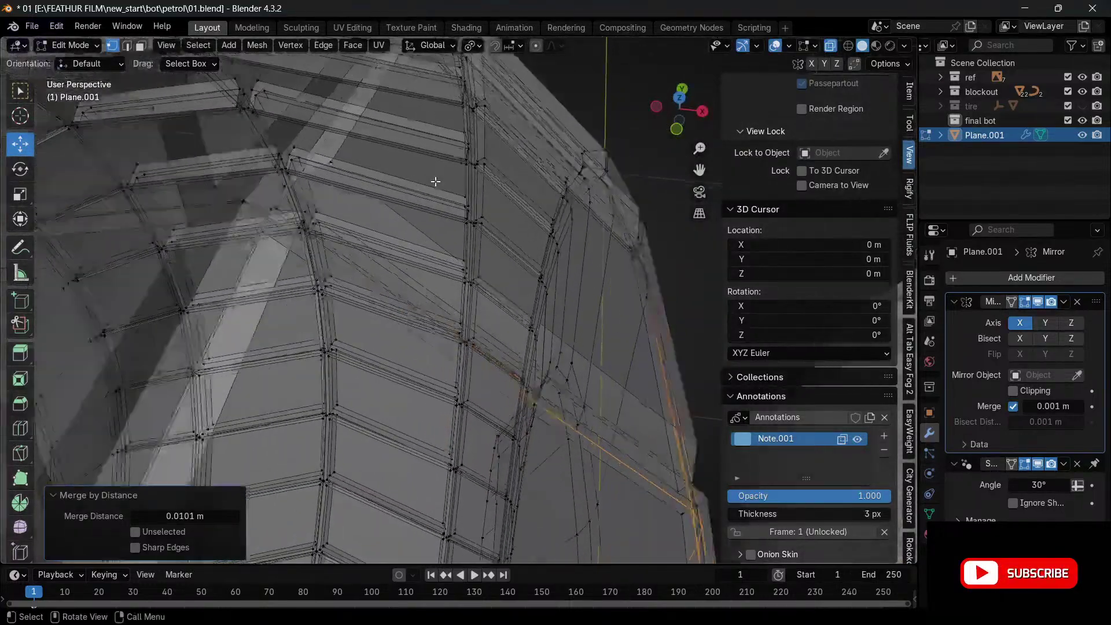
pyautogui.scroll(2, 435, 182)
pyautogui.moveTo(700, 170); pyautogui.dragTo(666, 182)
pyautogui.moveTo(472, 303); pyautogui.dragTo(475, 312)
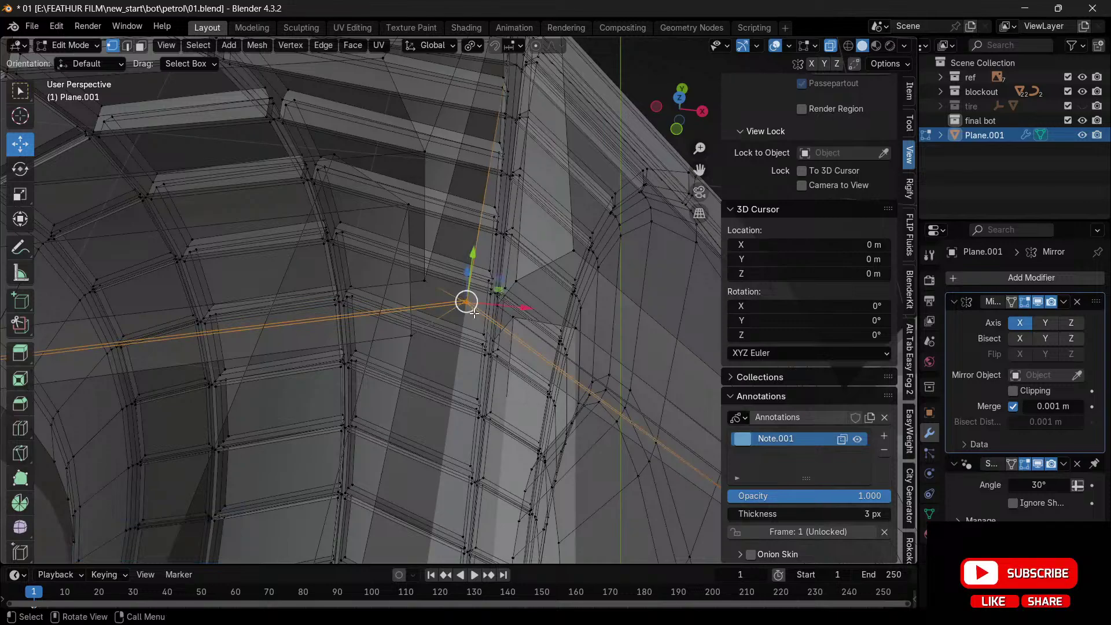
pyautogui.press('m')
pyautogui.click(476, 313)
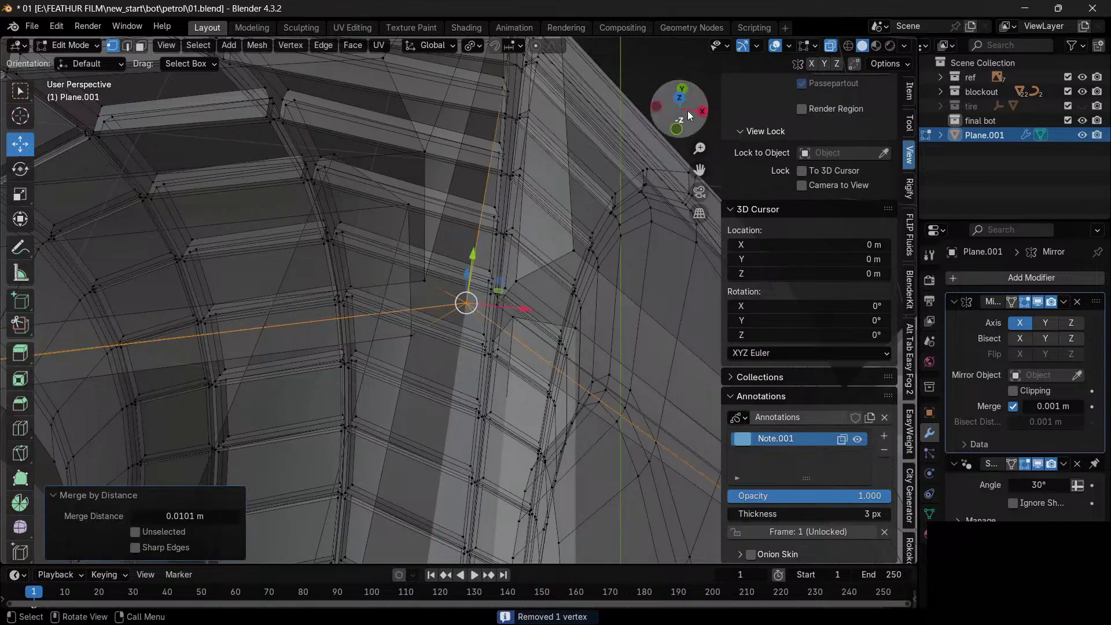
# - View the tyre from the opposite side and merge the vertices at the seam's next tread junction by distance at 0.0101 m
pyautogui.moveTo(687, 110); pyautogui.dragTo(710, 119)
pyautogui.keyDown('shift'); pyautogui.moveTo(475, 289); pyautogui.dragTo(415, 347, button='middle'); pyautogui.keyUp('shift')
pyautogui.moveTo(694, 171); pyautogui.dragTo(683, 185)
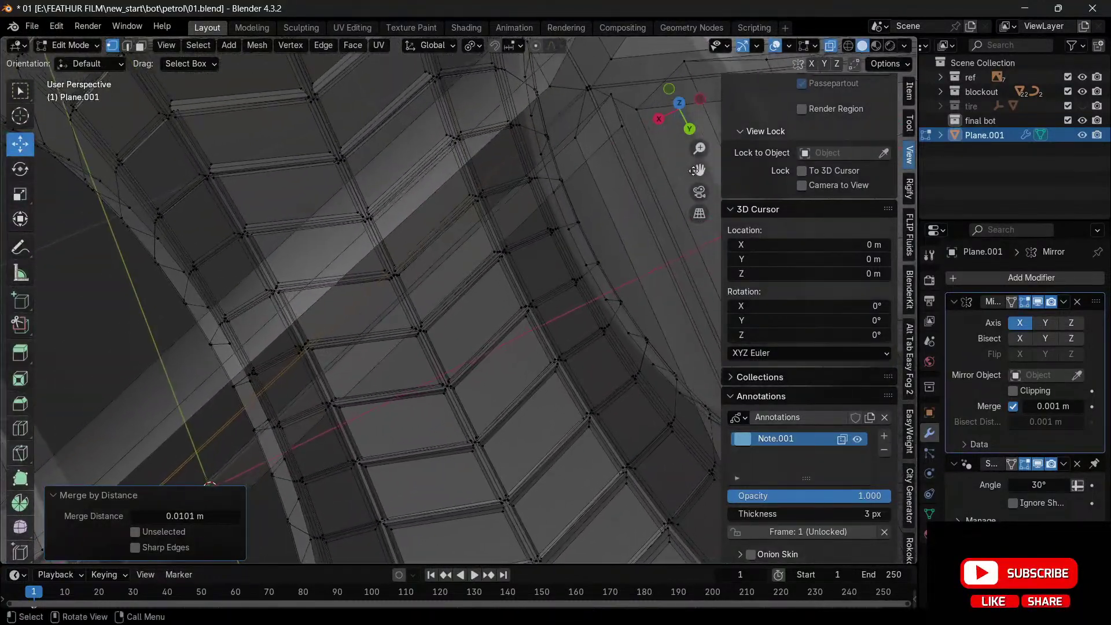
pyautogui.moveTo(581, 70); pyautogui.dragTo(603, 105)
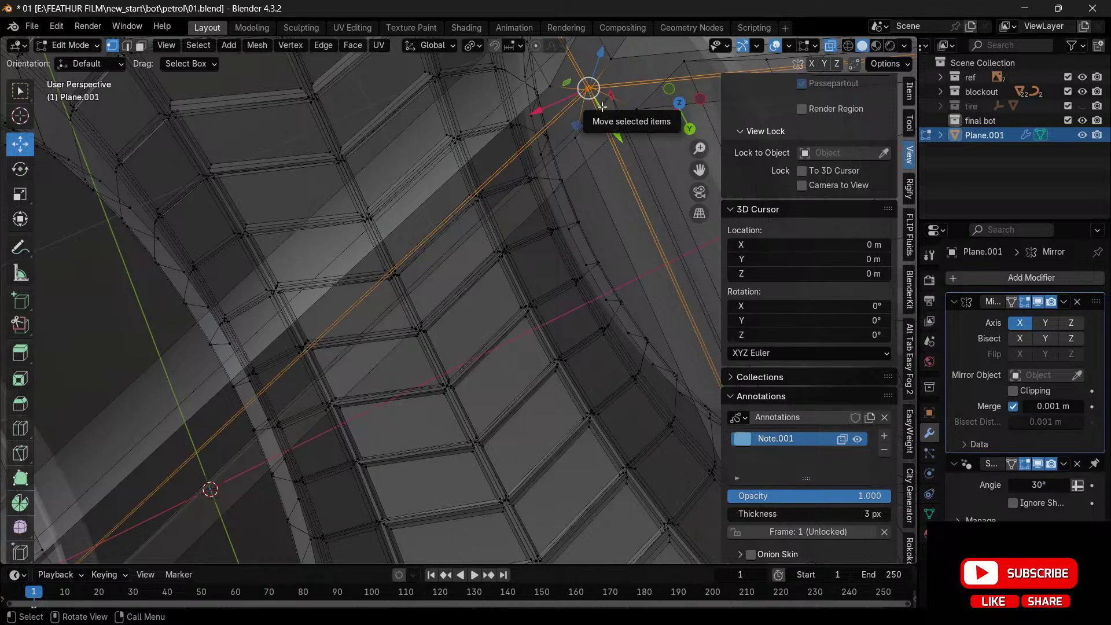
pyautogui.press('m')
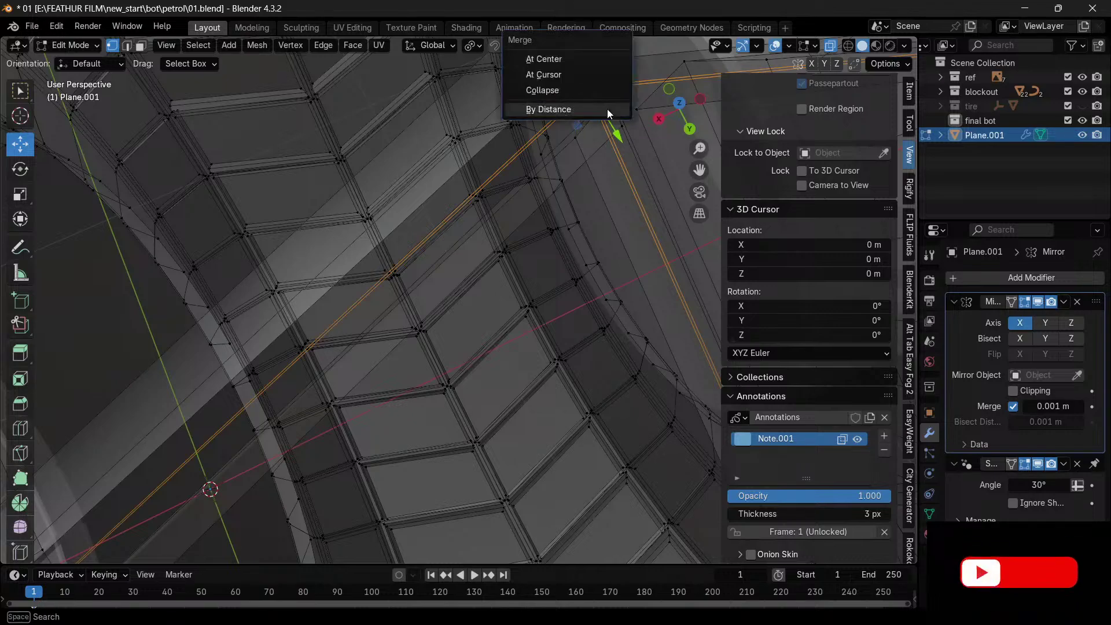
pyautogui.click(606, 109)
# - Select the seam vertices further along near the far sidewall and merge them by distance at 0.0101 m
pyautogui.moveTo(705, 166); pyautogui.dragTo(339, 373)
pyautogui.keyDown('shift'); pyautogui.moveTo(714, 207); pyautogui.dragTo(620, 219, button='middle'); pyautogui.keyUp('shift')
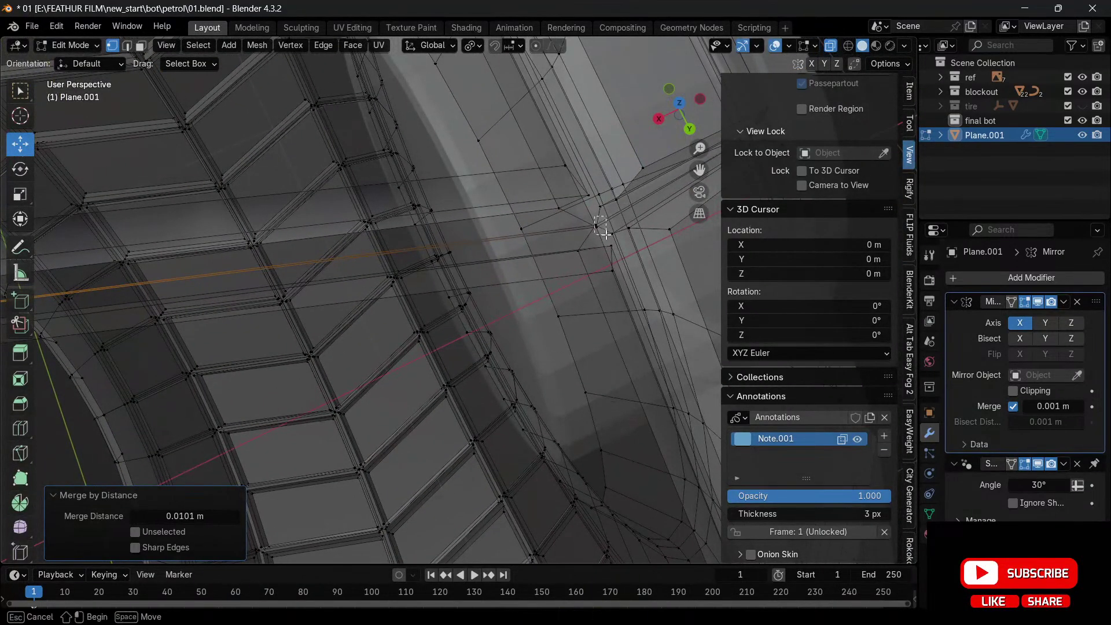
pyautogui.click(596, 226)
pyautogui.press('m')
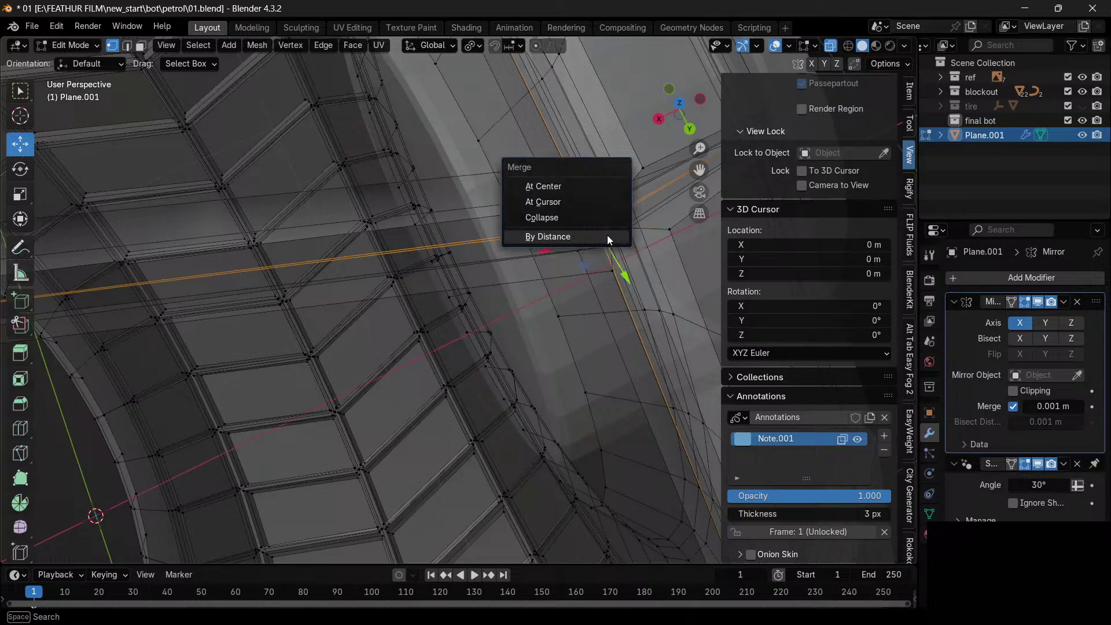
pyautogui.click(606, 235)
# - Try merging the seam vertices at the tyre's far inner edge by distance at 0.0101 m, and undo the attempt
pyautogui.keyDown('shift'); pyautogui.moveTo(606, 235); pyautogui.dragTo(20, 261, button='middle'); pyautogui.keyUp('shift')
pyautogui.moveTo(715, 152); pyautogui.dragTo(713, 153, button='middle')
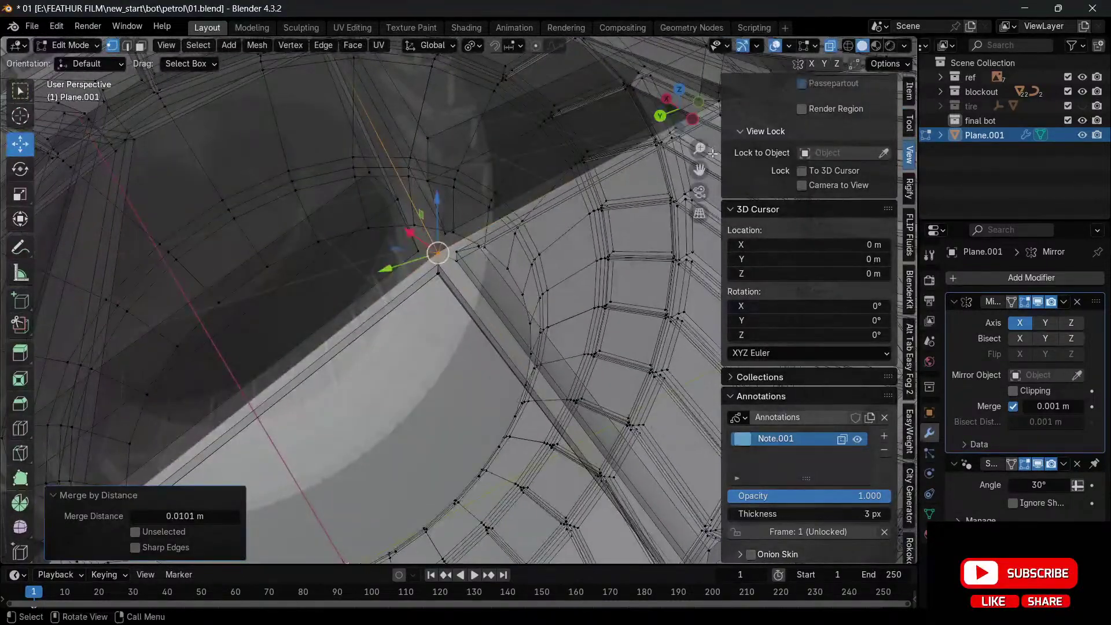
pyautogui.moveTo(699, 171); pyautogui.dragTo(696, 176)
pyautogui.scroll(2, 374, 169)
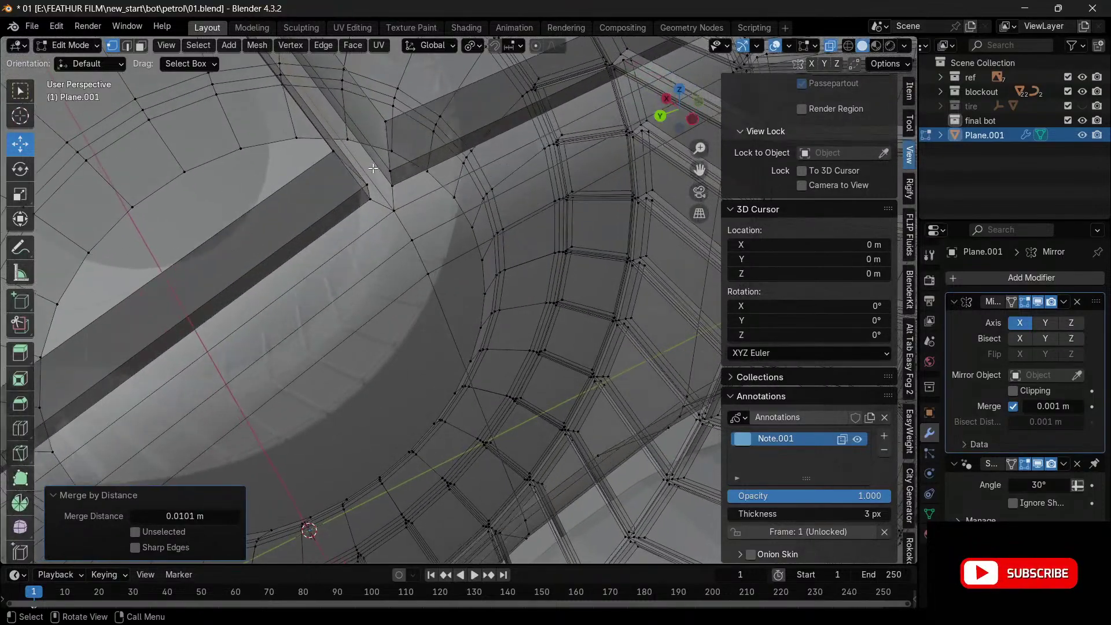
pyautogui.moveTo(408, 237); pyautogui.dragTo(411, 240)
pyautogui.press('m')
pyautogui.click(411, 239)
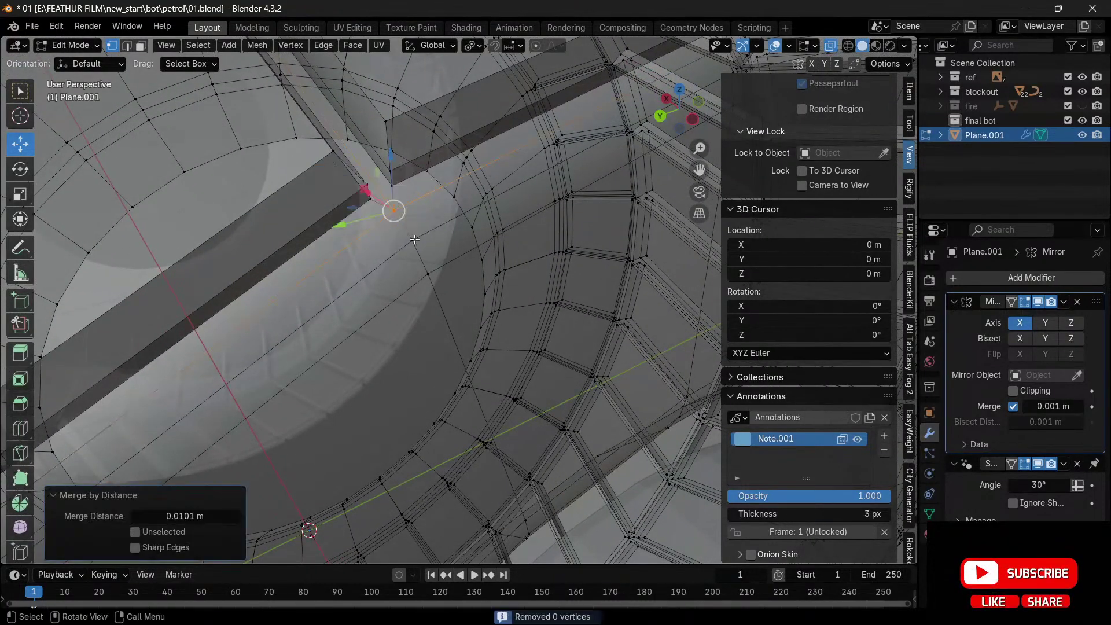
pyautogui.hotkey('ctrl', 'z')
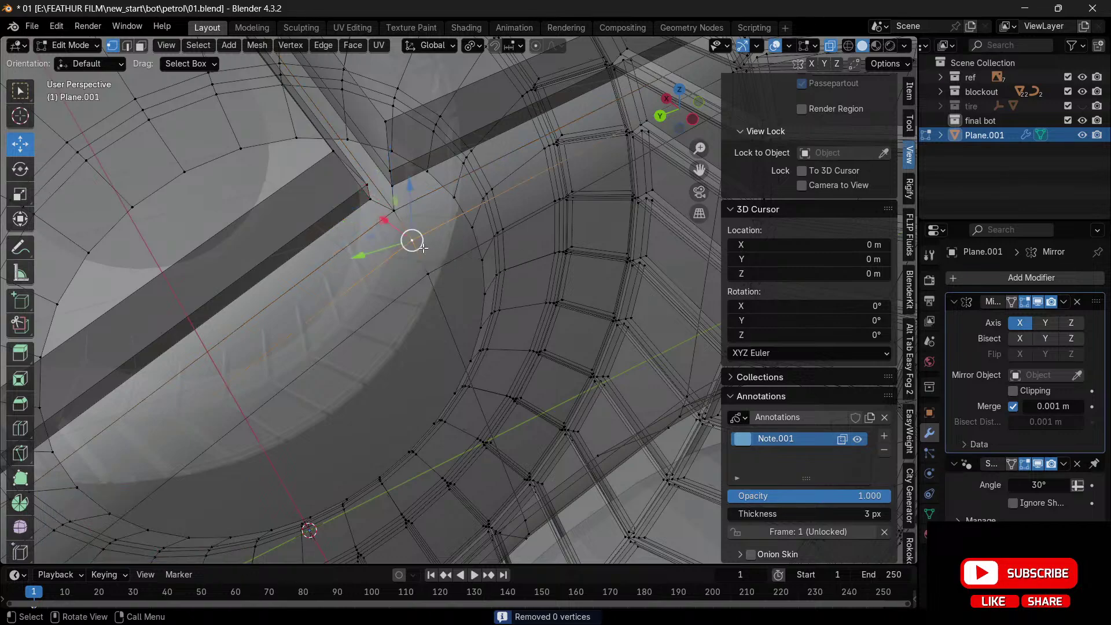
pyautogui.moveTo(420, 248); pyautogui.dragTo(458, 229)
pyautogui.hotkey('ctrl', 'z')
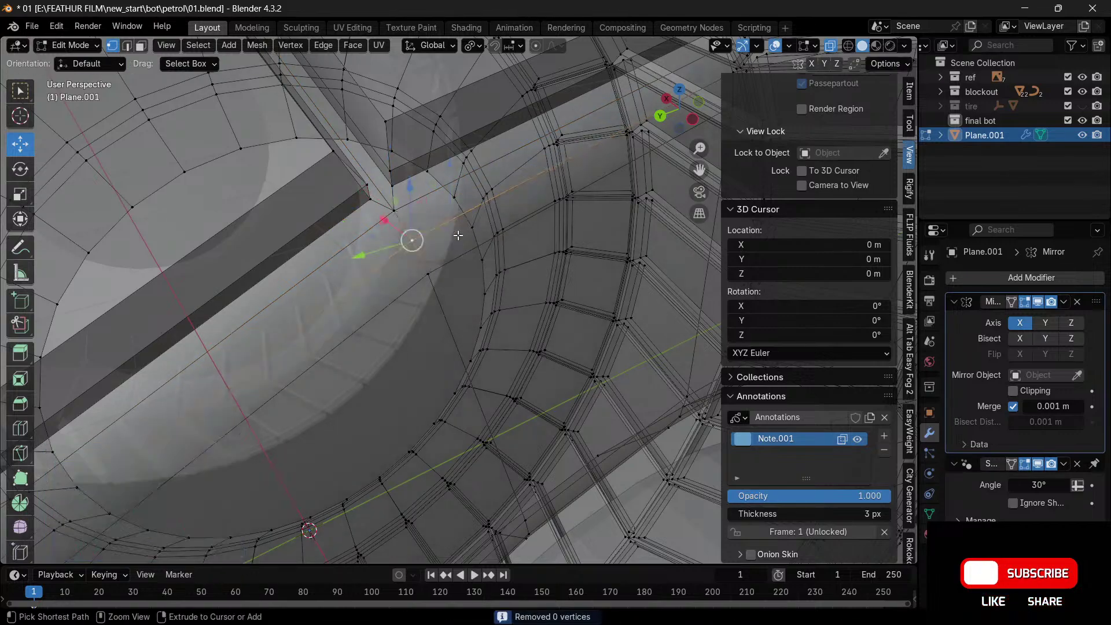
# - Return to Object Mode and examine the tyre's tread and sidewall around the merged seam, including from the front
pyautogui.press('Tab')
pyautogui.scroll(-10, 515, 167)
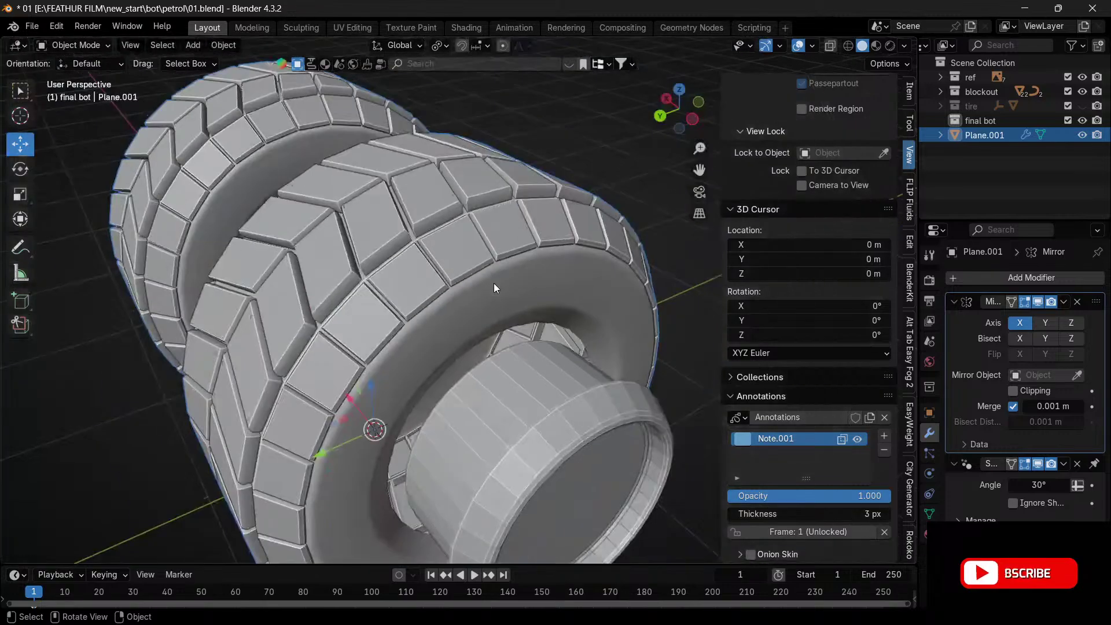
pyautogui.scroll(2, 495, 283)
pyautogui.moveTo(495, 283); pyautogui.dragTo(651, 312, button='middle')
pyautogui.moveTo(675, 113); pyautogui.dragTo(675, 102)
pyautogui.click(674, 103)
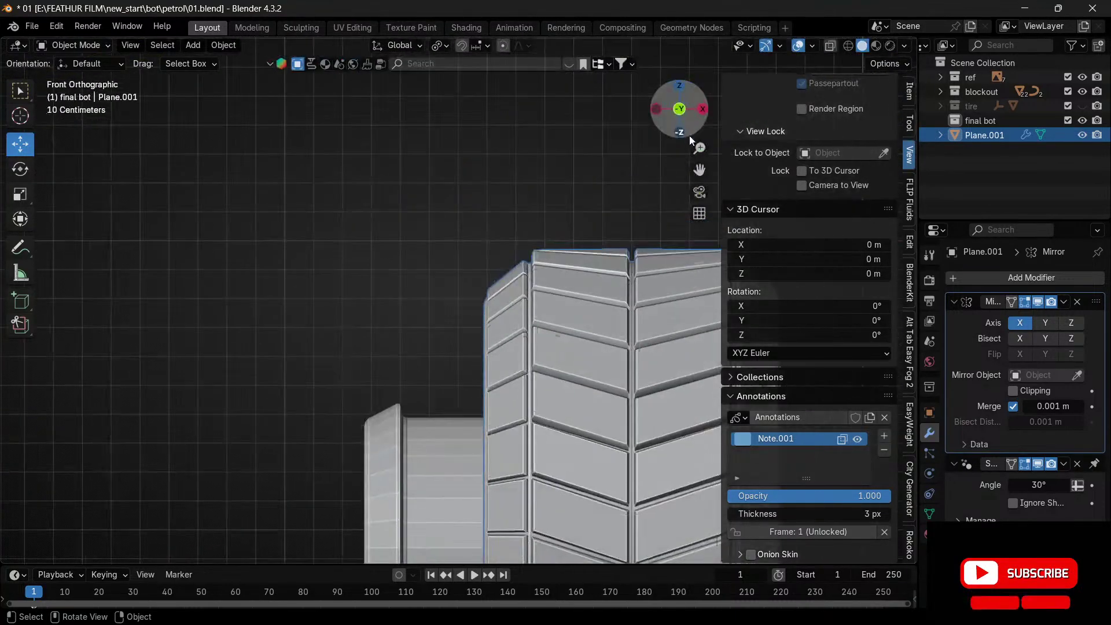
pyautogui.click(679, 108)
pyautogui.click(678, 108)
# - In left orthographic view, enter Edit Mode and select the edge loop around the tyre's inner opening
pyautogui.click(658, 109)
pyautogui.moveTo(699, 170); pyautogui.dragTo(628, 61)
pyautogui.press('Tab')
pyautogui.click(630, 145)
pyautogui.scroll(3, 402, 297)
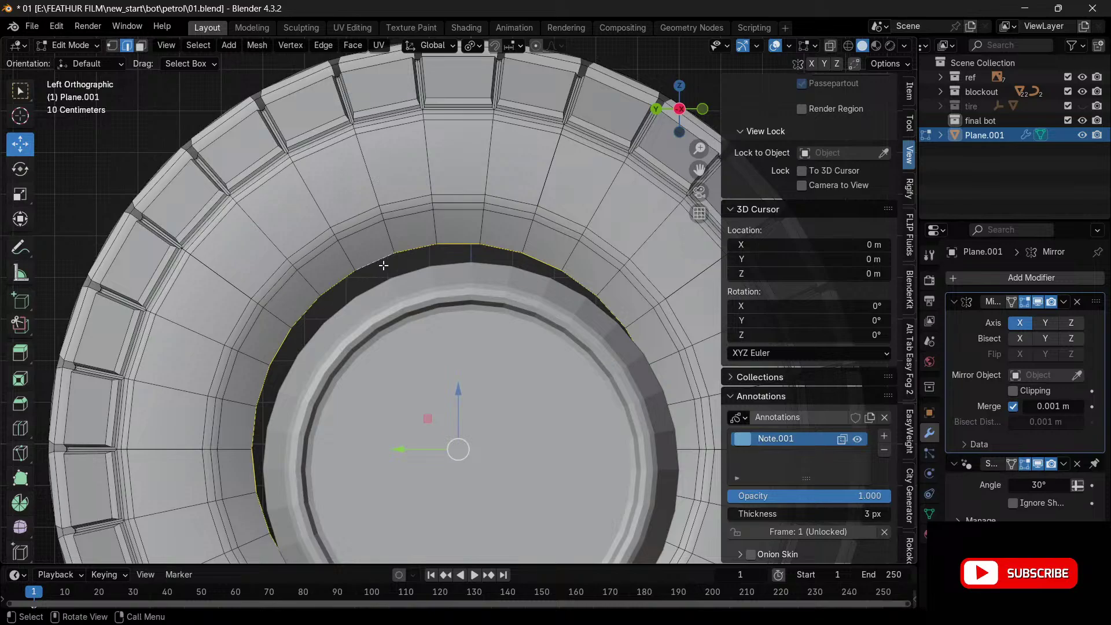
# - Snap the 3D cursor to the centre of the selected edge loop around the tyre's inner opening
pyautogui.hotkey('shift', 's')
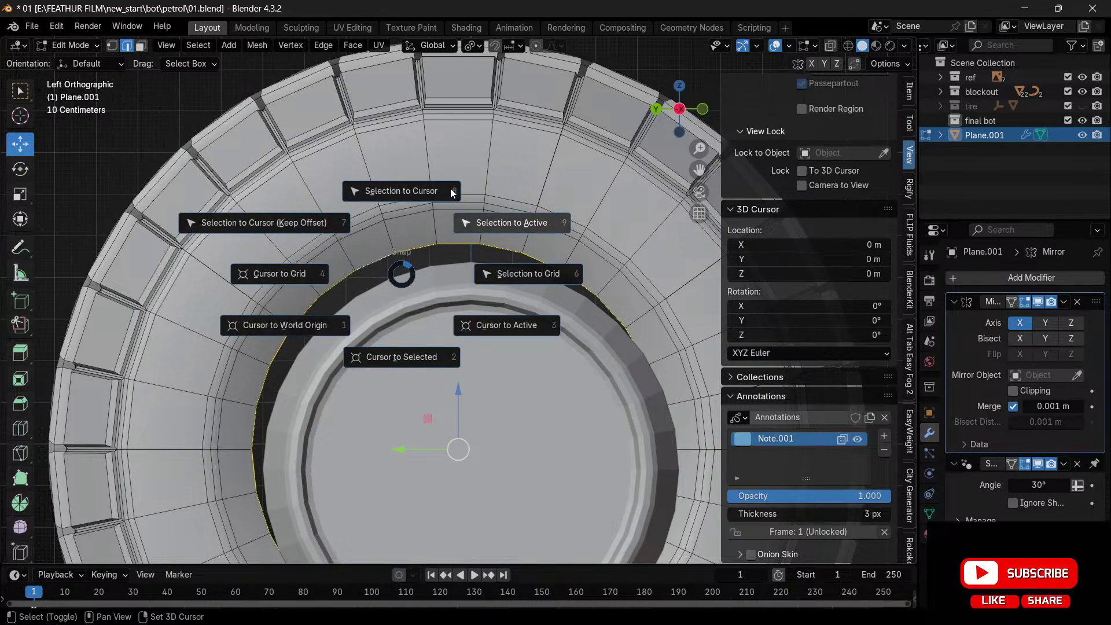
pyautogui.click(413, 399)
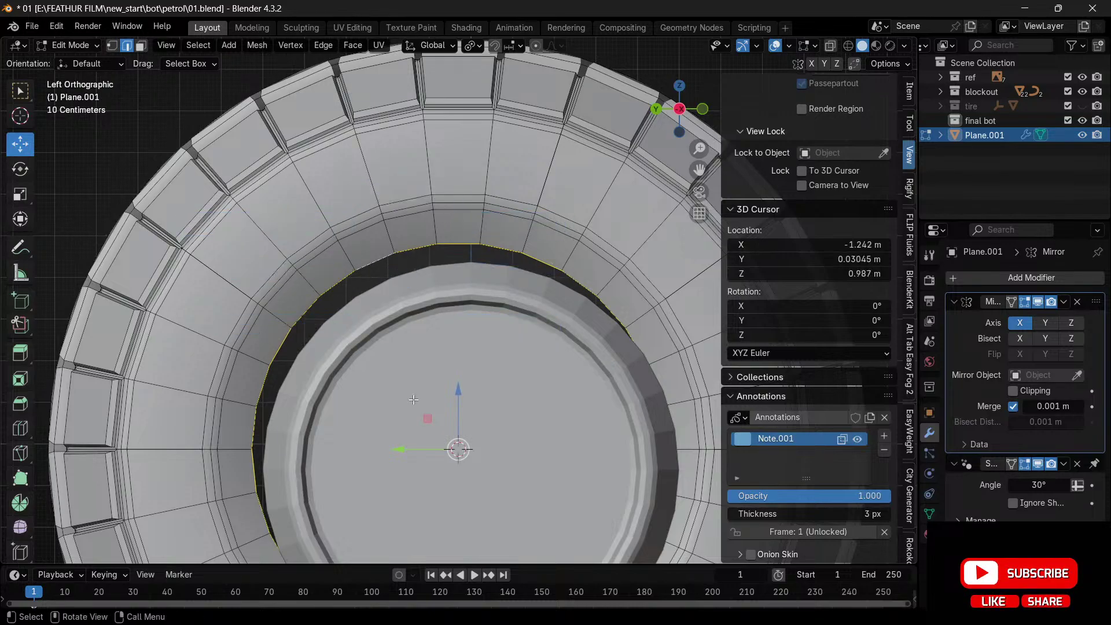
pyautogui.moveTo(663, 118); pyautogui.dragTo(625, 135)
pyautogui.click(665, 113)
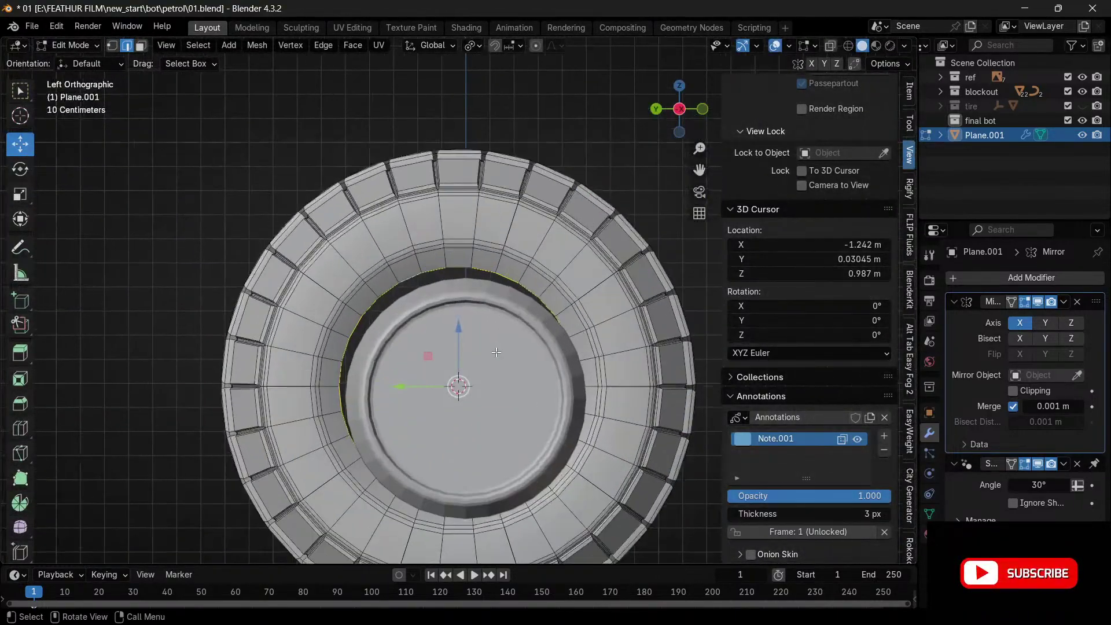
# - Return to Object Mode and select the hub cylinder inside the tyre
pyautogui.press('Tab')
pyautogui.click(522, 306)
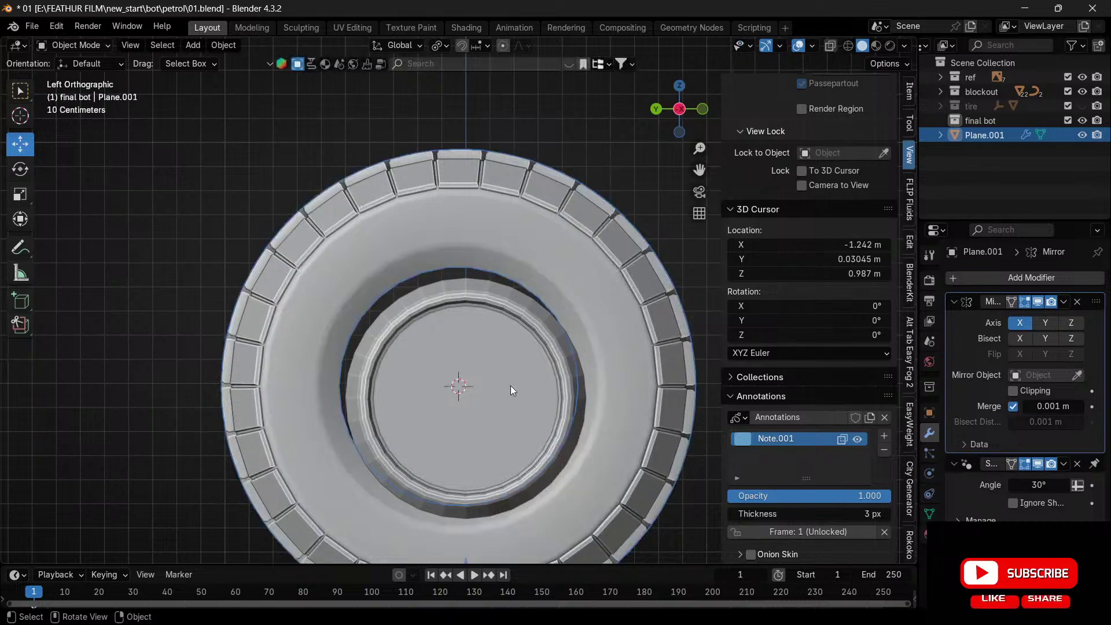
pyautogui.click(511, 384)
# - Try snapping the hub's mesh to the 3D cursor in Edit Mode, undo it, and return to Object Mode
pyautogui.press('Tab')
pyautogui.click(542, 245)
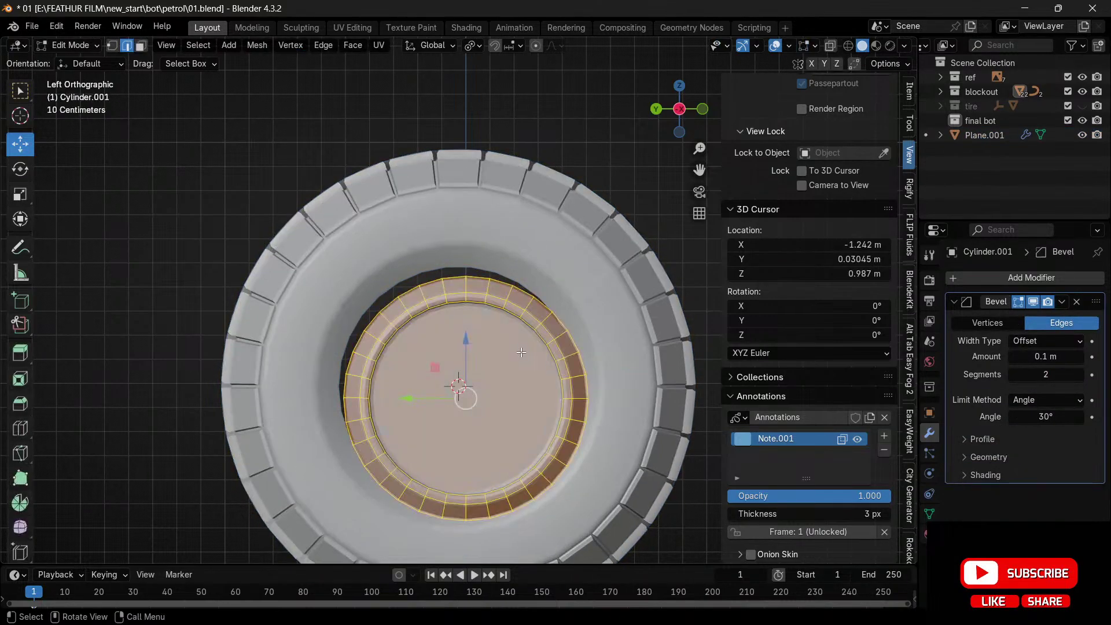
pyautogui.hotkey('shift', 's')
pyautogui.click(531, 265)
pyautogui.hotkey('ctrl', 'z')
pyautogui.press('Tab')
# - Set the hub's origin to its geometry and snap the hub to the 3D cursor at the tyre's centre
pyautogui.moveTo(674, 112)
pyautogui.mouseDown()
pyautogui.moveTo(596, 107)
pyautogui.moveTo(677, 110)
pyautogui.mouseUp()
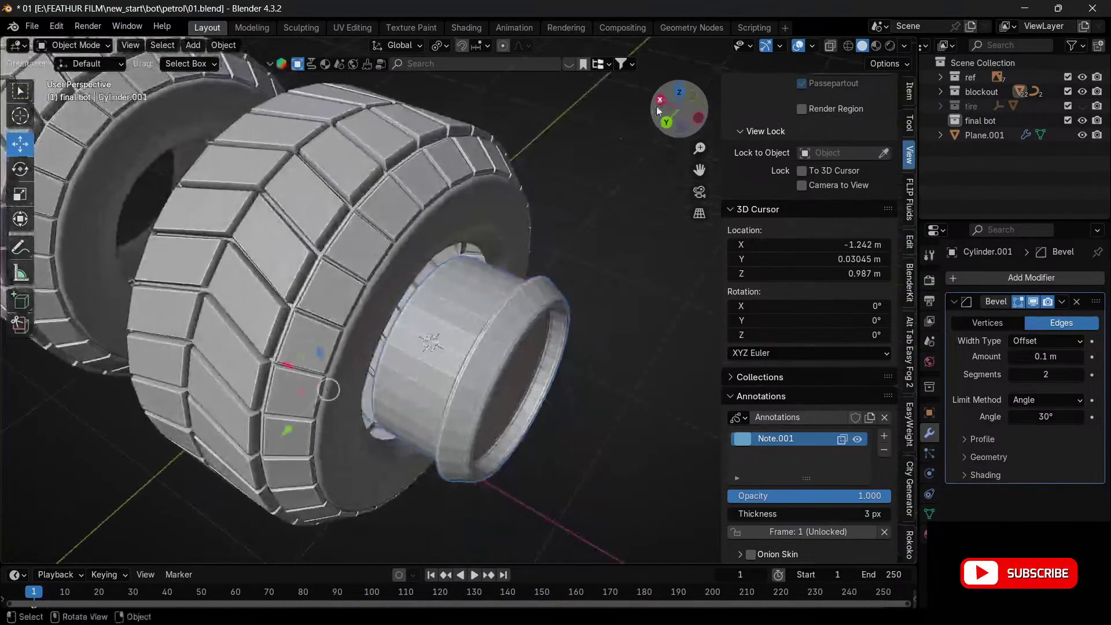
pyautogui.rightClick(482, 321)
pyautogui.moveTo(487, 355)
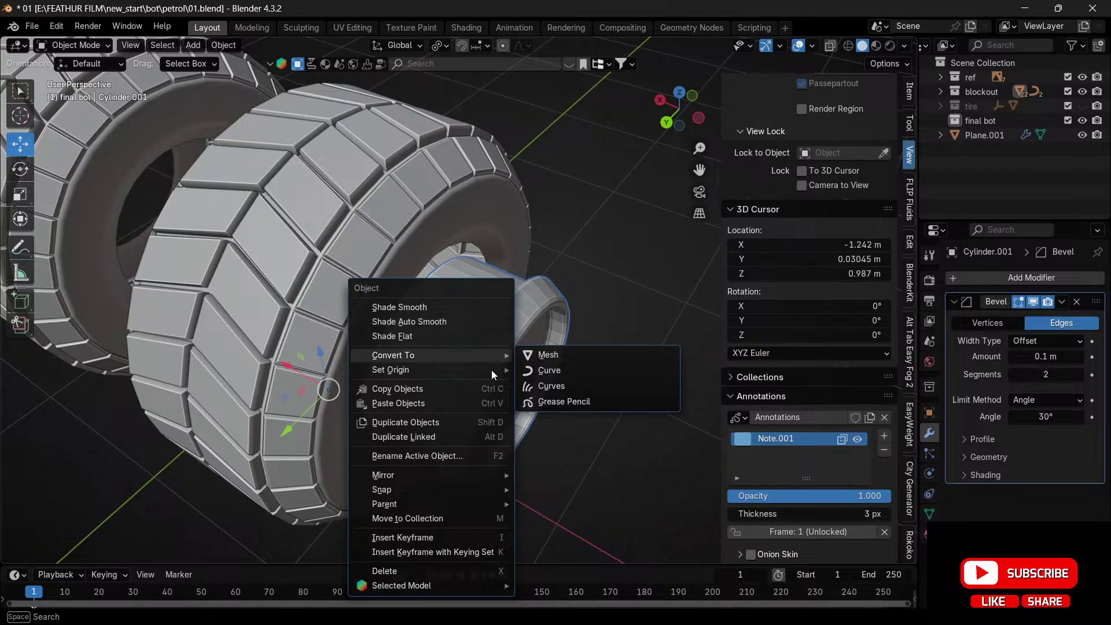
pyautogui.click(612, 380)
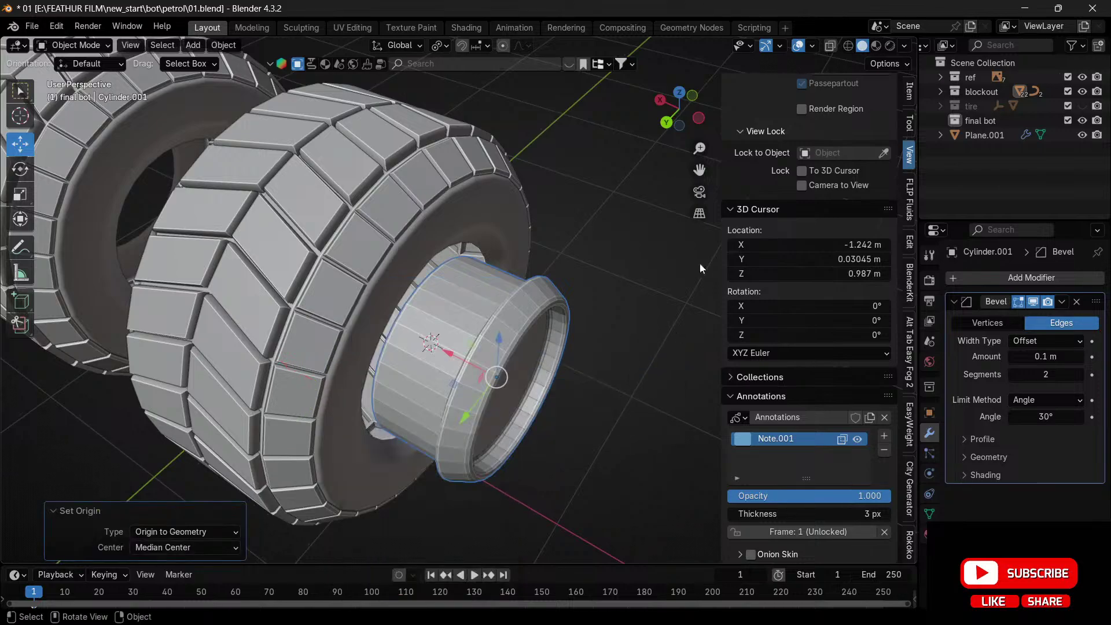
pyautogui.click(700, 121)
pyautogui.hotkey('shift', 's')
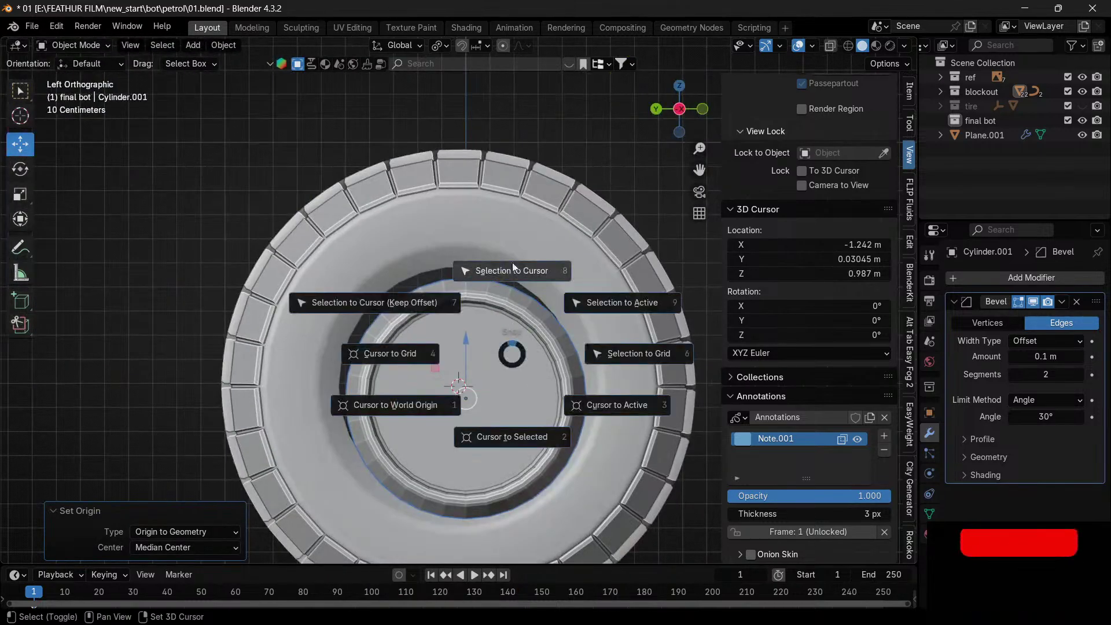
pyautogui.click(515, 237)
# - Try moving the hub about 0.35 m outward along X, and undo the move
pyautogui.moveTo(674, 115); pyautogui.dragTo(633, 95)
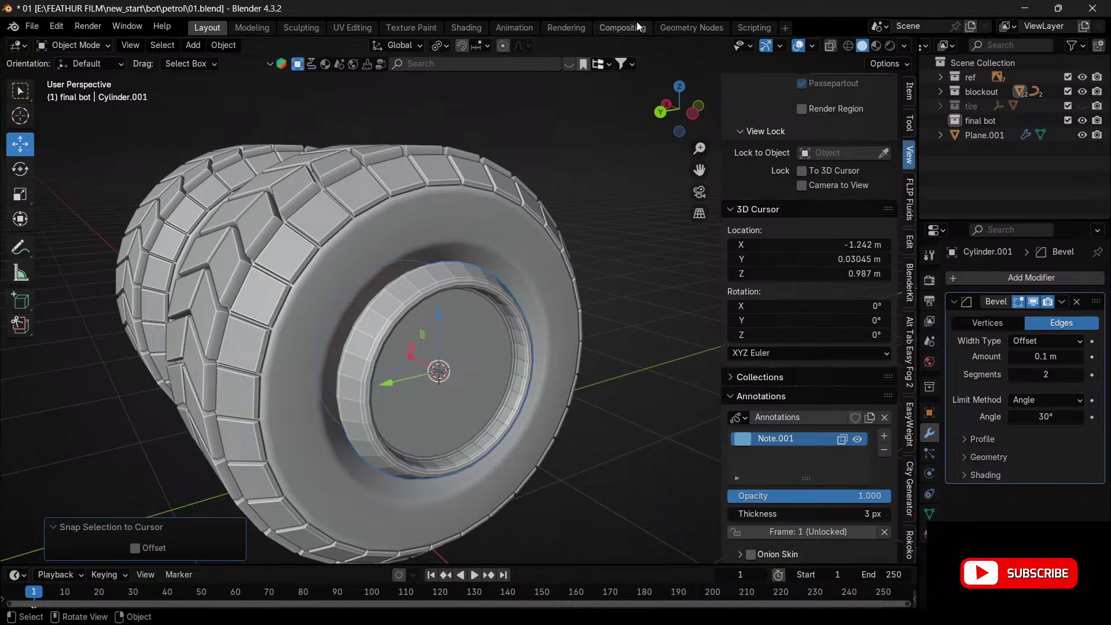
pyautogui.moveTo(701, 124); pyautogui.dragTo(772, 122)
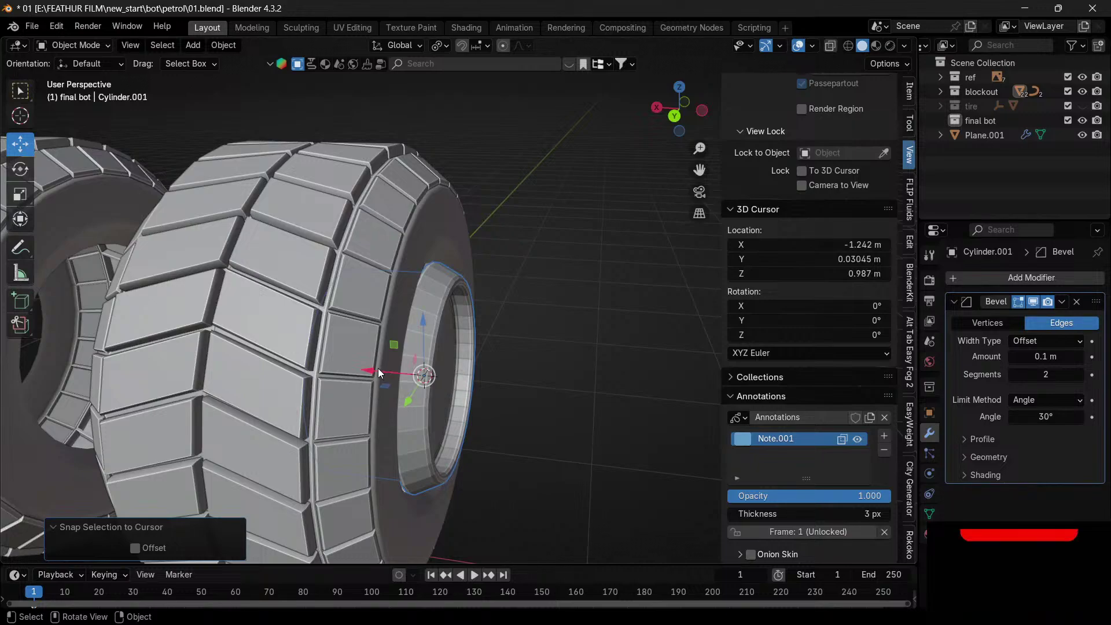
pyautogui.moveTo(372, 367); pyautogui.dragTo(453, 389)
pyautogui.moveTo(671, 124); pyautogui.dragTo(616, 128)
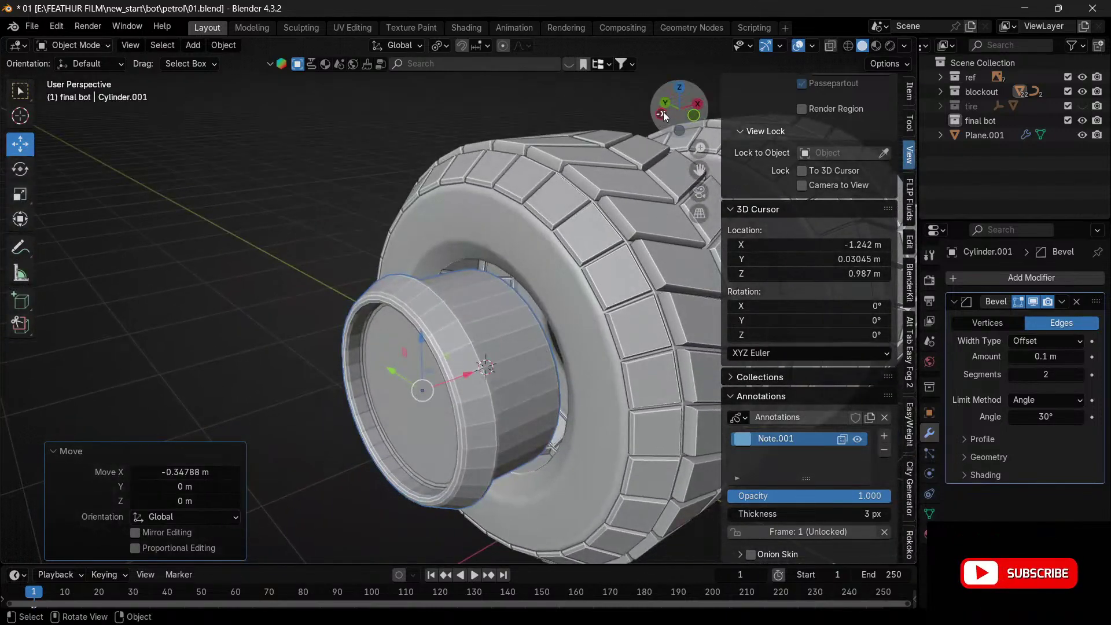
pyautogui.hotkey('ctrl', 'z')
# - In front orthographic view with X-ray, select the hub's inner end edges in Edit Mode and move them about 0.456 m along X
pyautogui.click(698, 115)
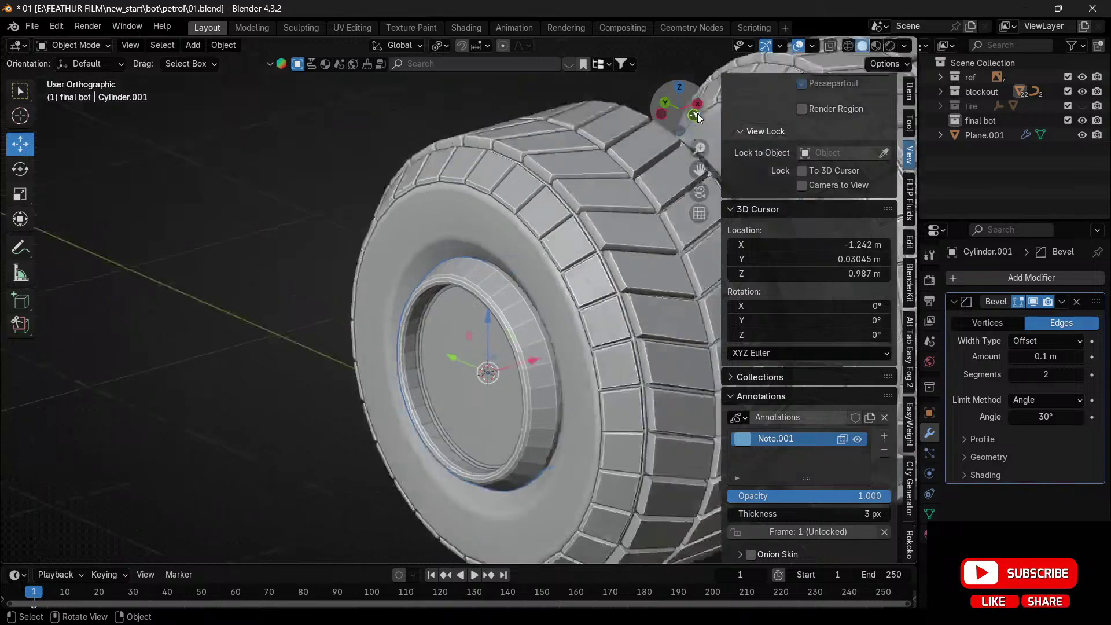
pyautogui.moveTo(701, 166); pyautogui.dragTo(508, 141)
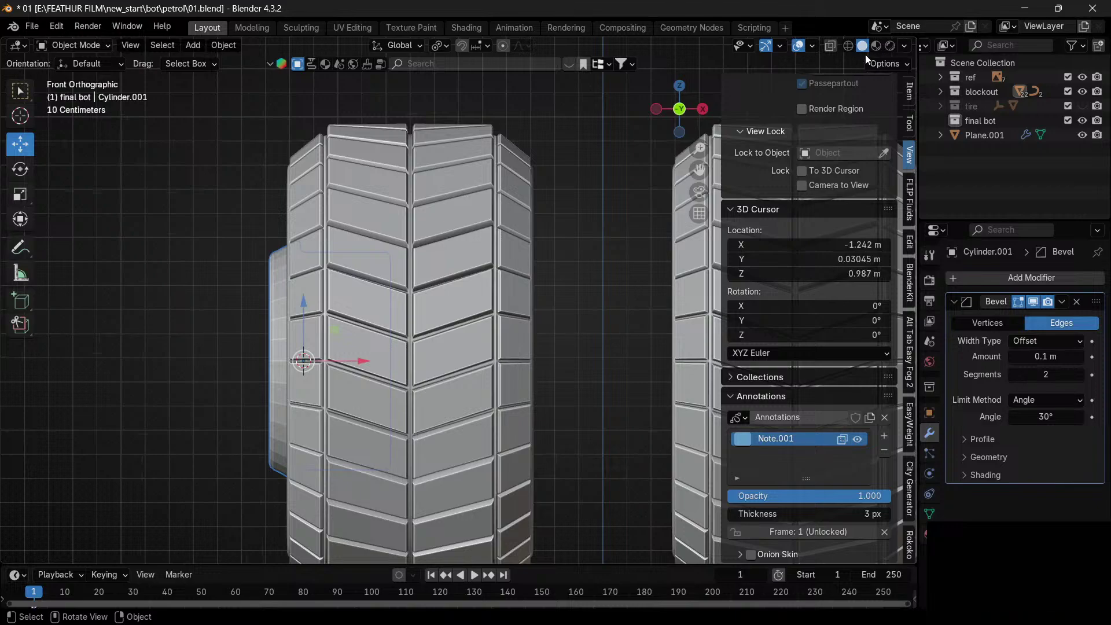
pyautogui.press('Tab')
pyautogui.click(430, 217)
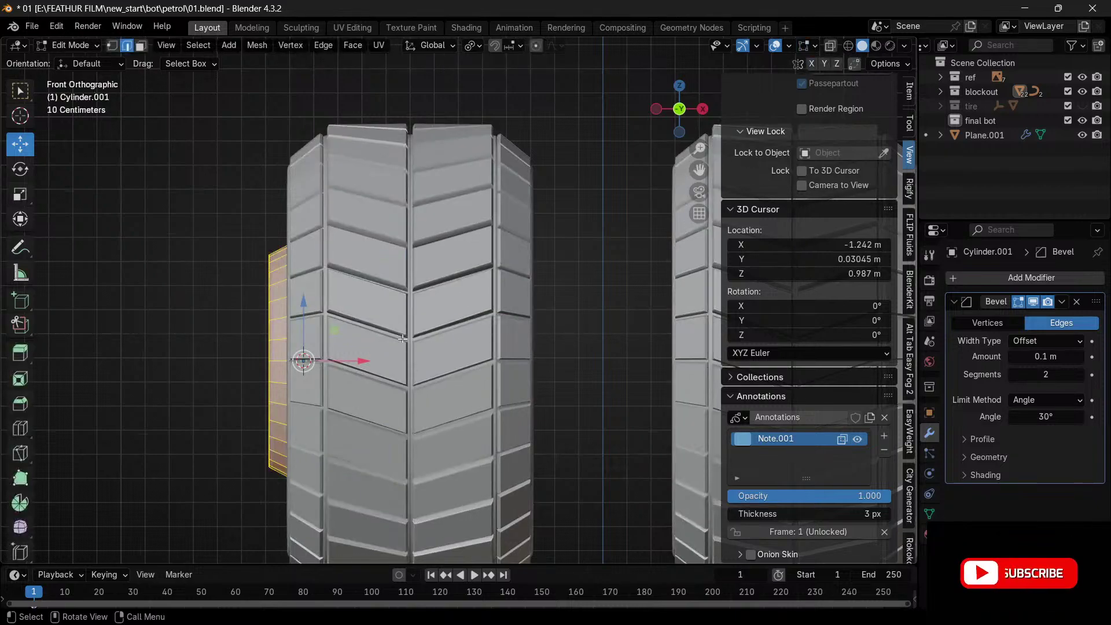
pyautogui.click(831, 47)
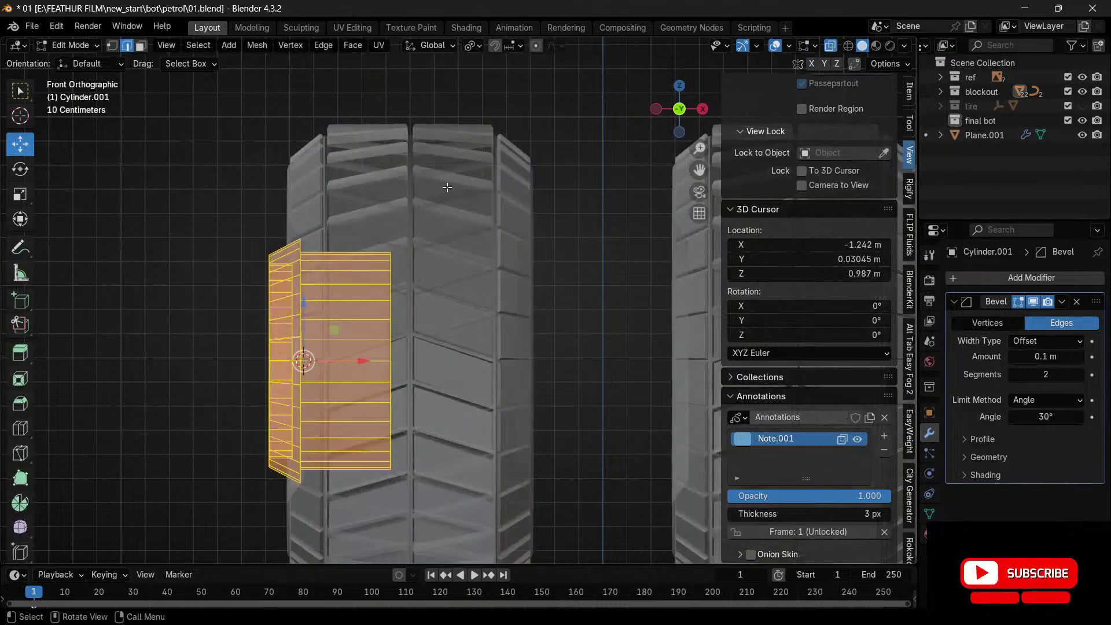
pyautogui.moveTo(446, 187); pyautogui.dragTo(374, 561)
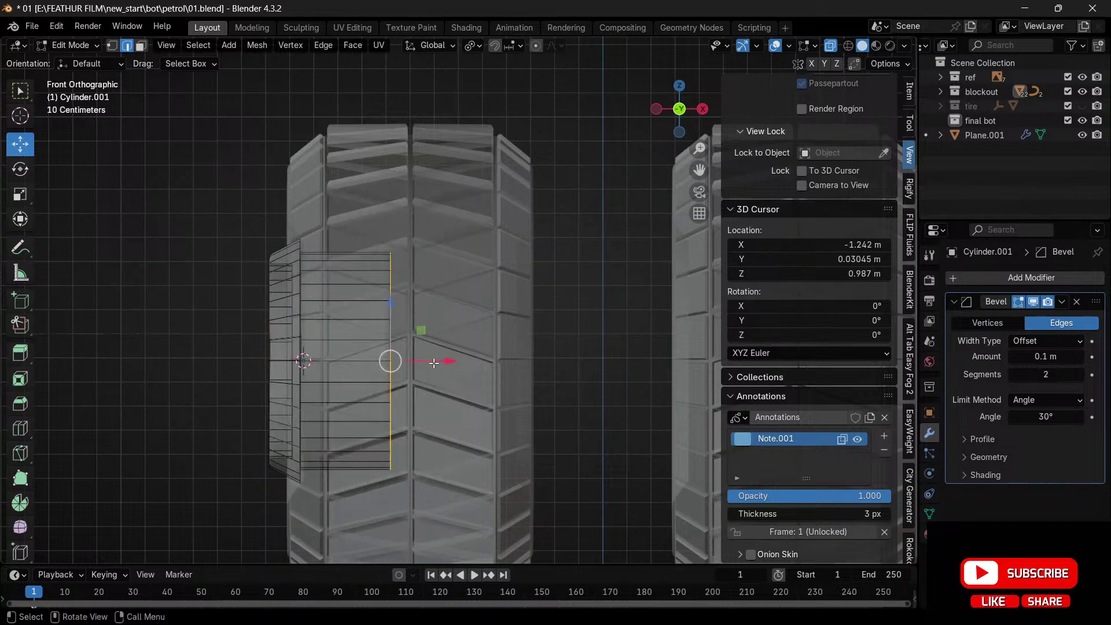
pyautogui.moveTo(434, 362); pyautogui.dragTo(548, 351)
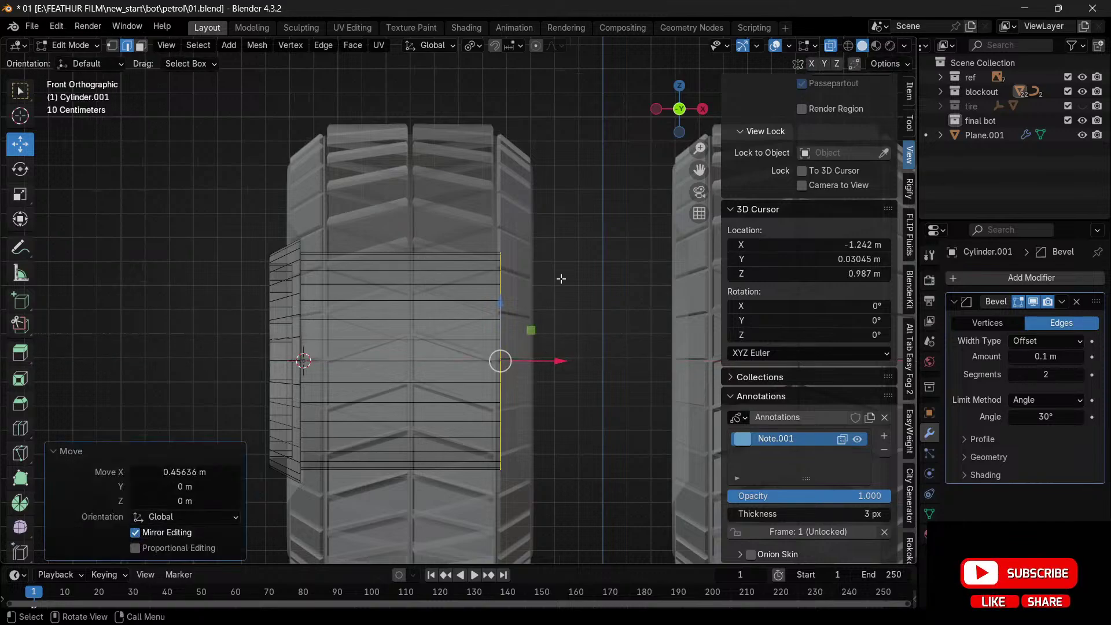
# - Return to Object Mode with X-ray off and hide everything except the hub
pyautogui.hotkey('ctrl', 'Tab')
pyautogui.click(546, 168)
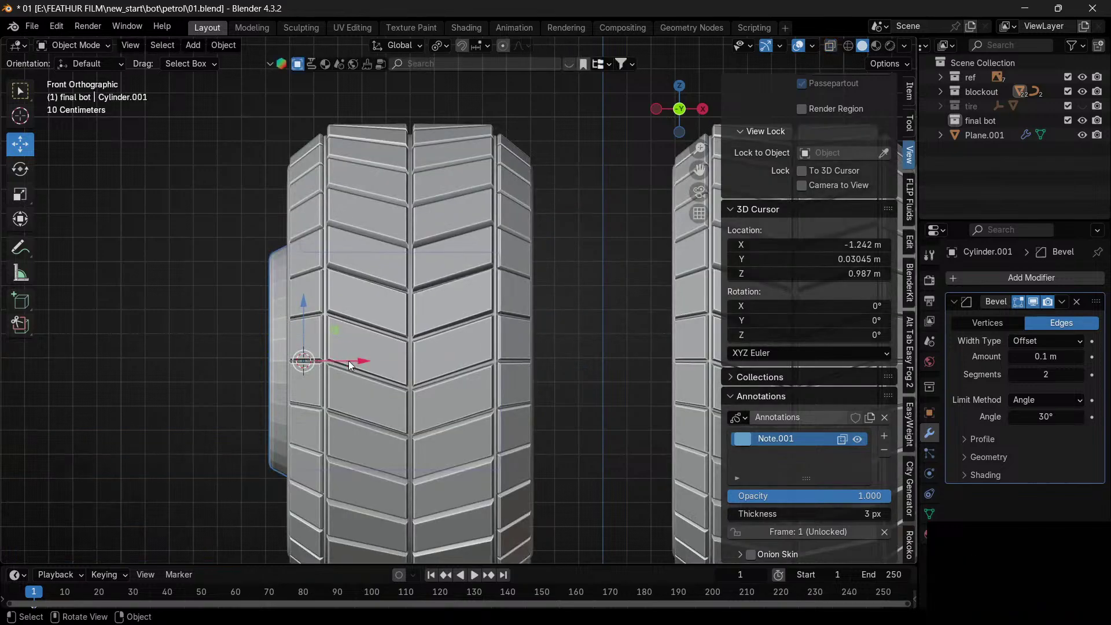
pyautogui.hotkey('shift', 'h')
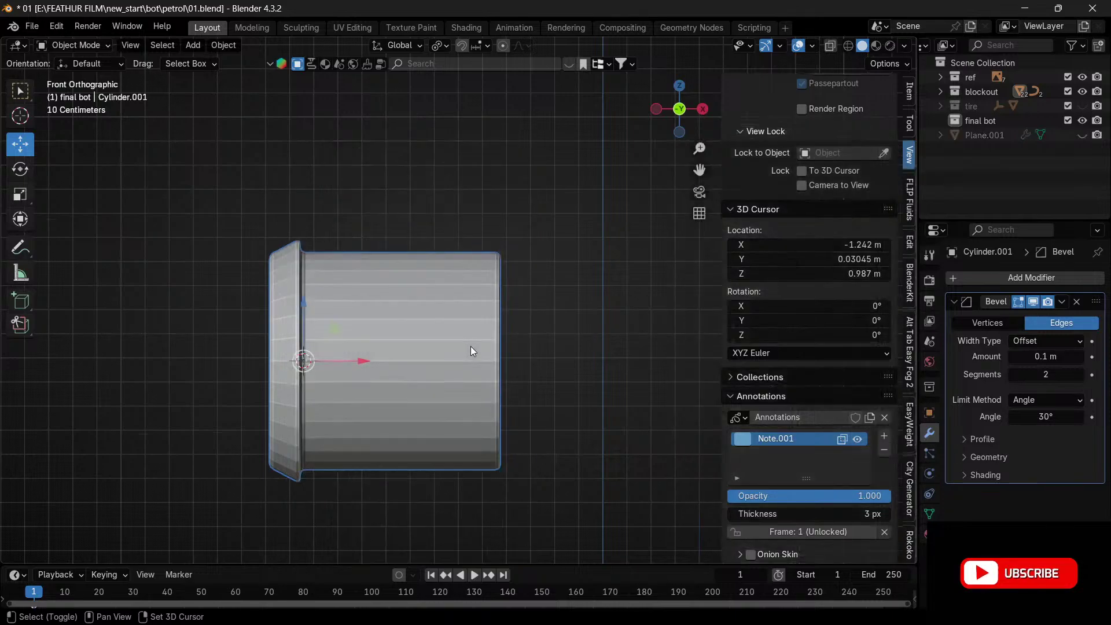
# - In Edit Mode, add a loop cut around the hub's barrel close to the flange, with a slide factor of about -0.945
pyautogui.hotkey('ctrl', 'Tab')
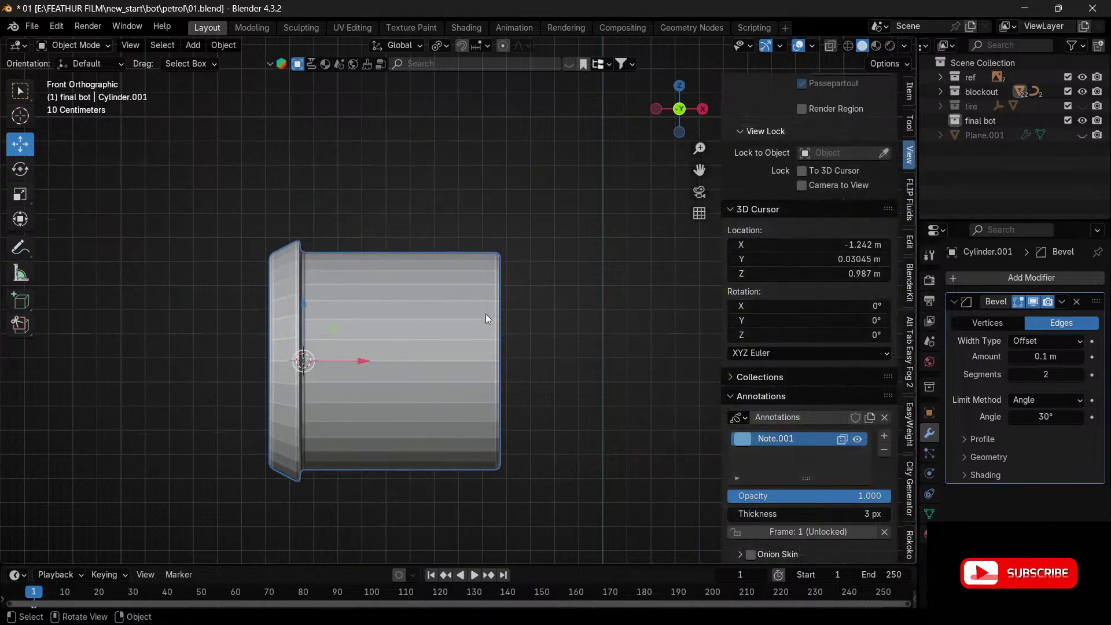
pyautogui.press('Tab')
pyautogui.moveTo(676, 119); pyautogui.dragTo(671, 181)
pyautogui.scroll(5, 319, 219)
pyautogui.scroll(-3, 319, 219)
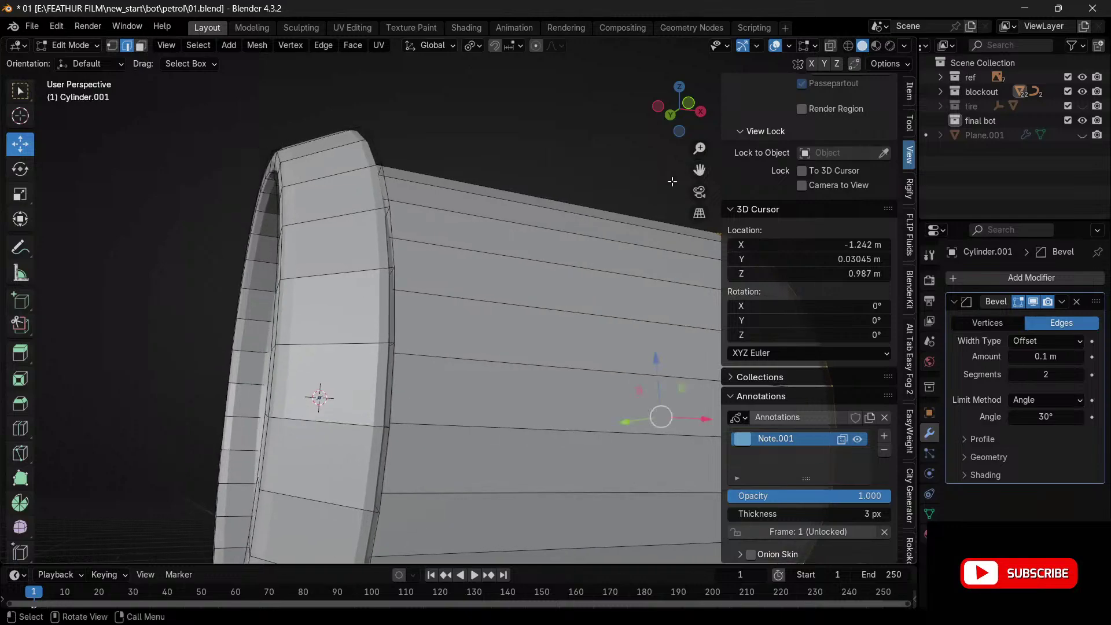
pyautogui.scroll(-1, 348, 270)
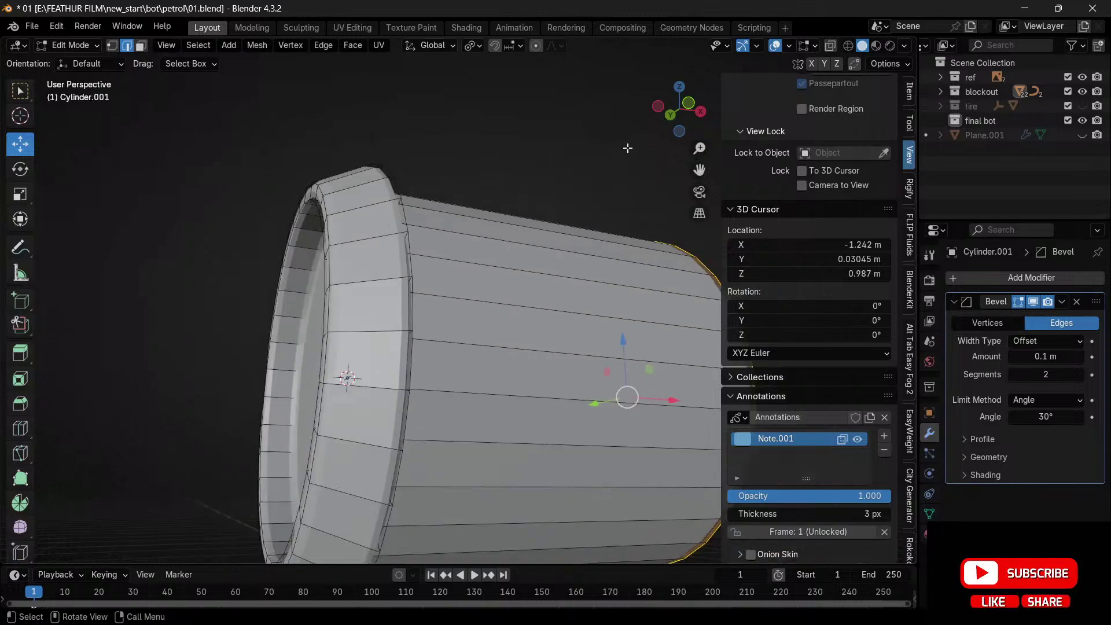
pyautogui.moveTo(628, 148)
pyautogui.mouseDown(button='middle')
pyautogui.moveTo(579, 152)
pyautogui.moveTo(634, 142)
pyautogui.mouseUp(button='middle')
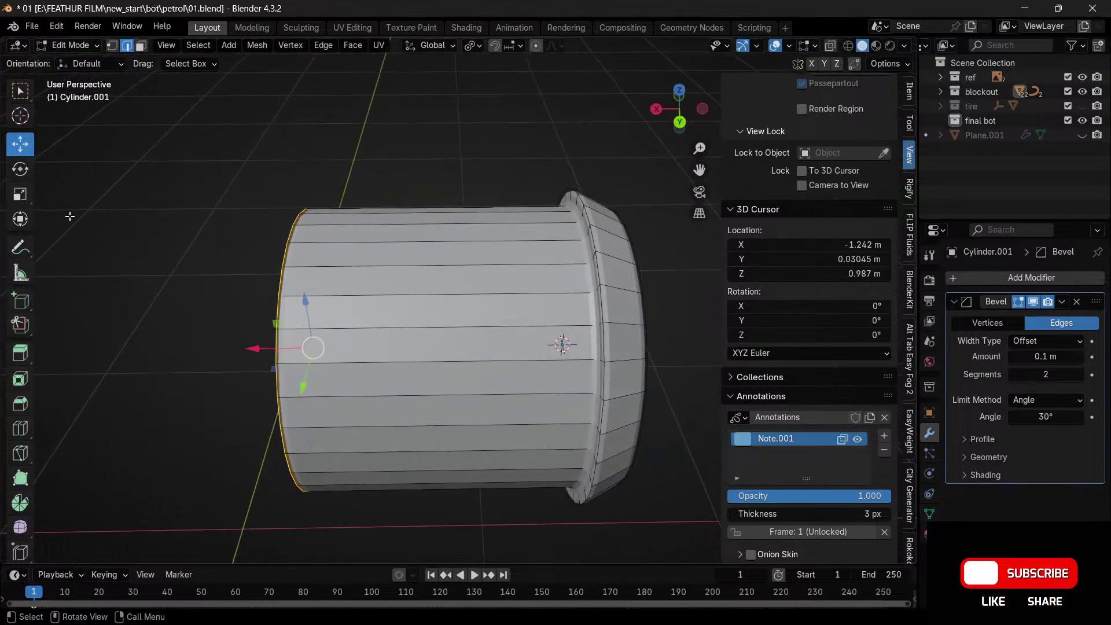
pyautogui.click(20, 428)
pyautogui.moveTo(439, 290); pyautogui.dragTo(583, 284)
pyautogui.scroll(4, 584, 290)
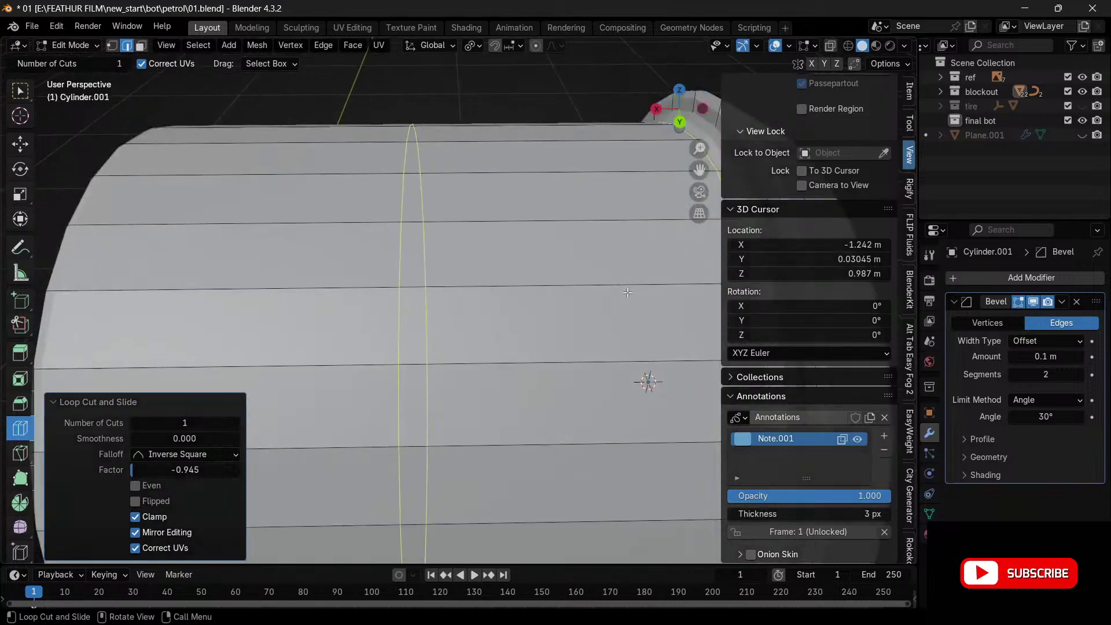
pyautogui.scroll(-3, 586, 281)
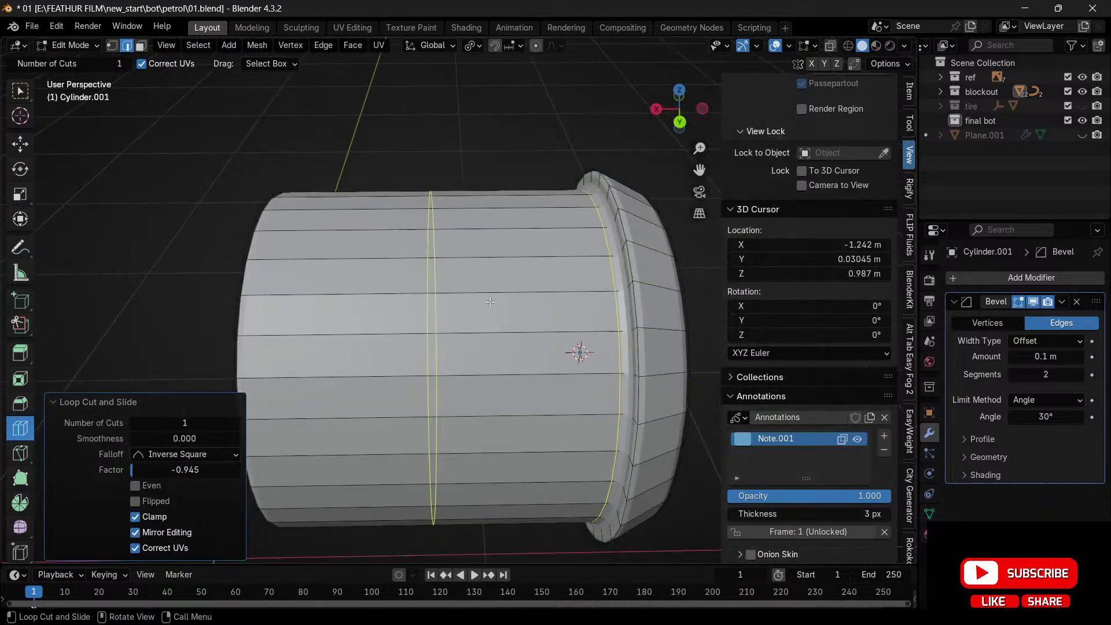
# - Add three more loop cuts around the barrel, forming one narrow band beside the flange and another near the middle
pyautogui.moveTo(490, 301); pyautogui.dragTo(572, 298)
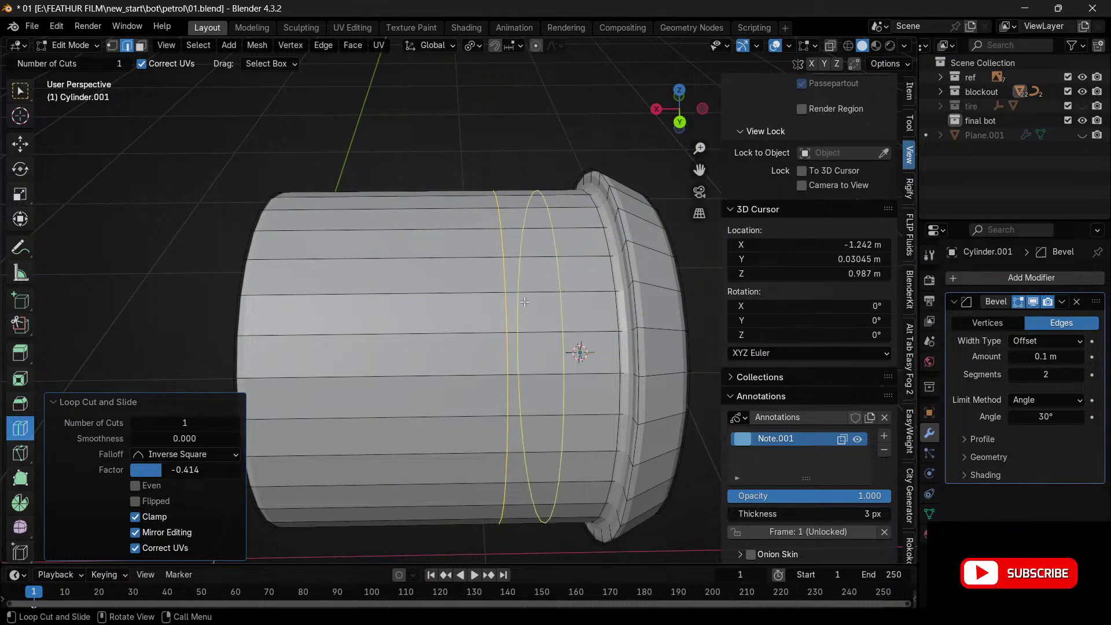
pyautogui.moveTo(544, 290); pyautogui.dragTo(590, 299)
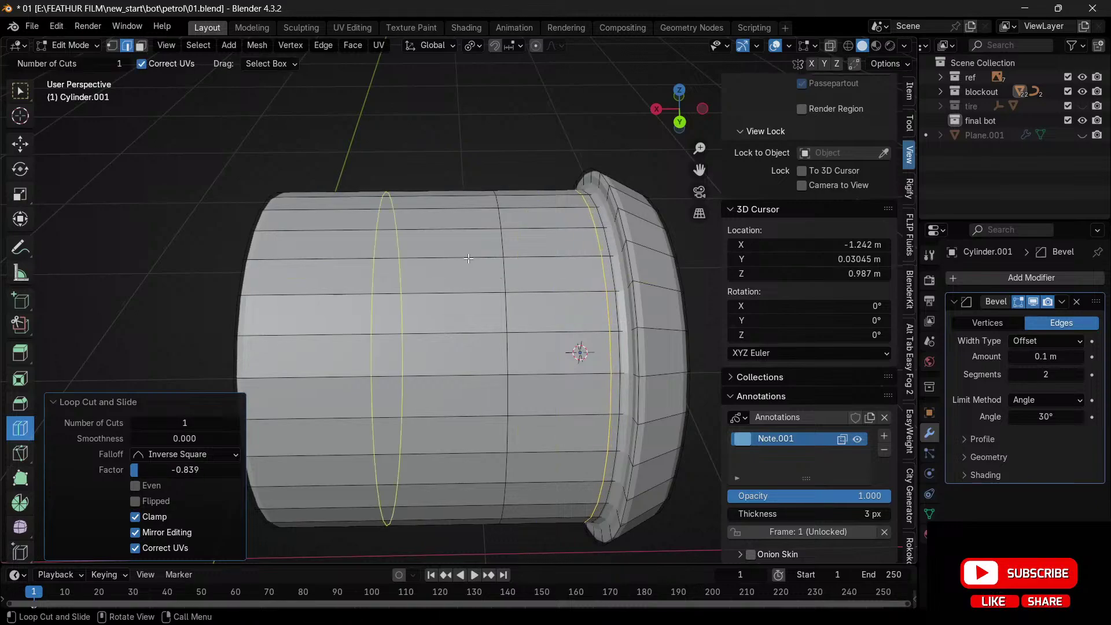
pyautogui.moveTo(469, 259); pyautogui.dragTo(524, 277)
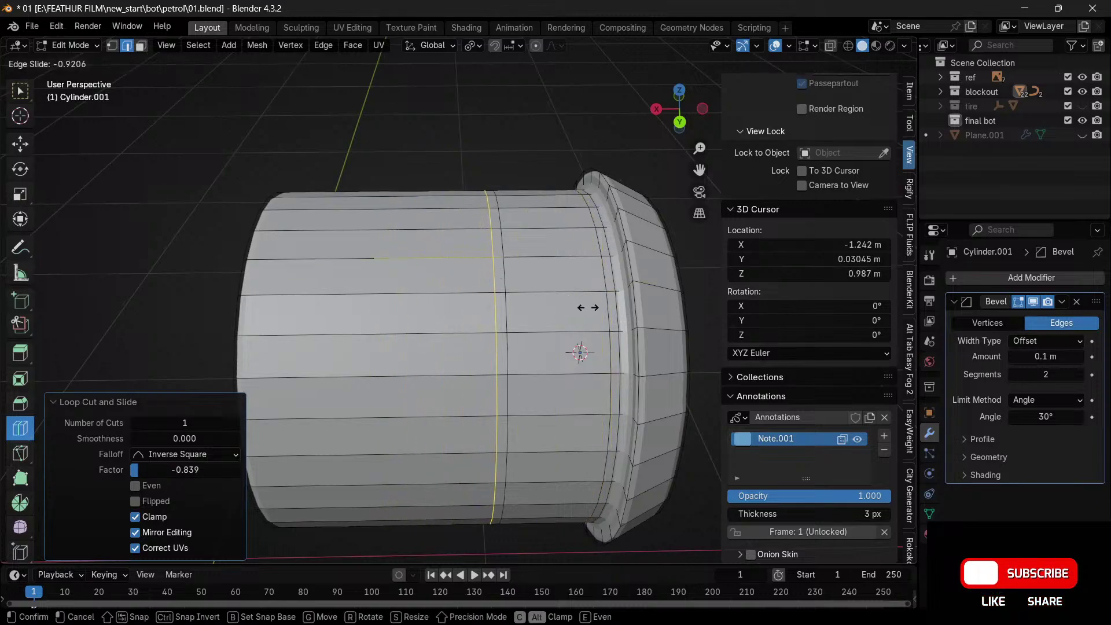
pyautogui.moveTo(588, 308); pyautogui.dragTo(586, 307)
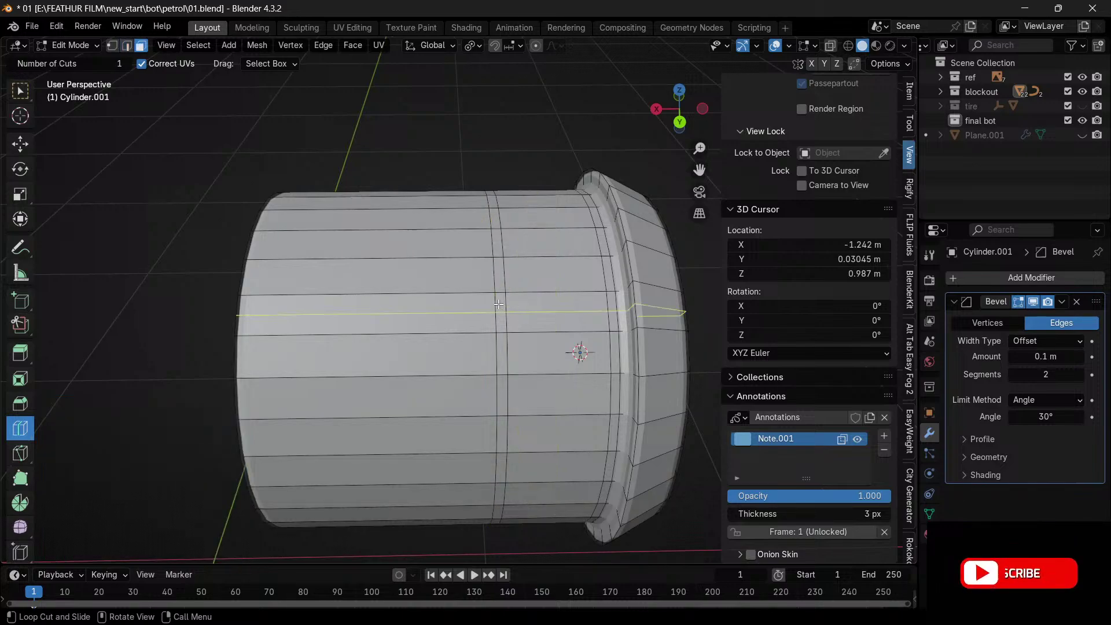
# - Extrude the two narrow face loops around the barrel, beside the flange and near the middle, and scale them by 1.02 into raised bands
pyautogui.click(20, 143)
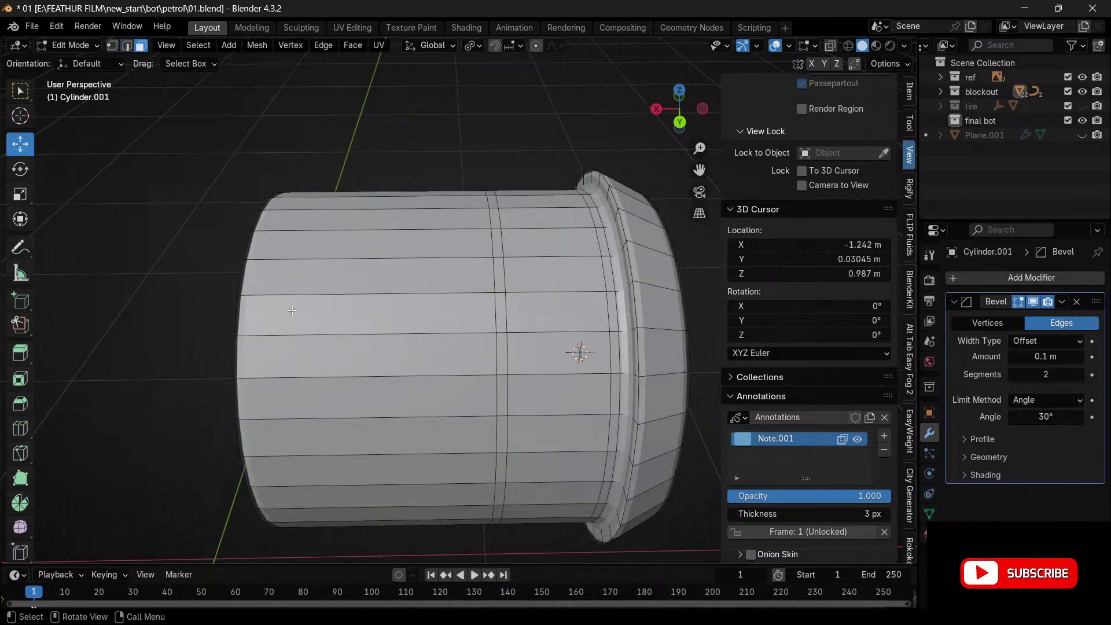
pyautogui.keyDown('alt'); pyautogui.click(499, 317); pyautogui.keyUp('alt')
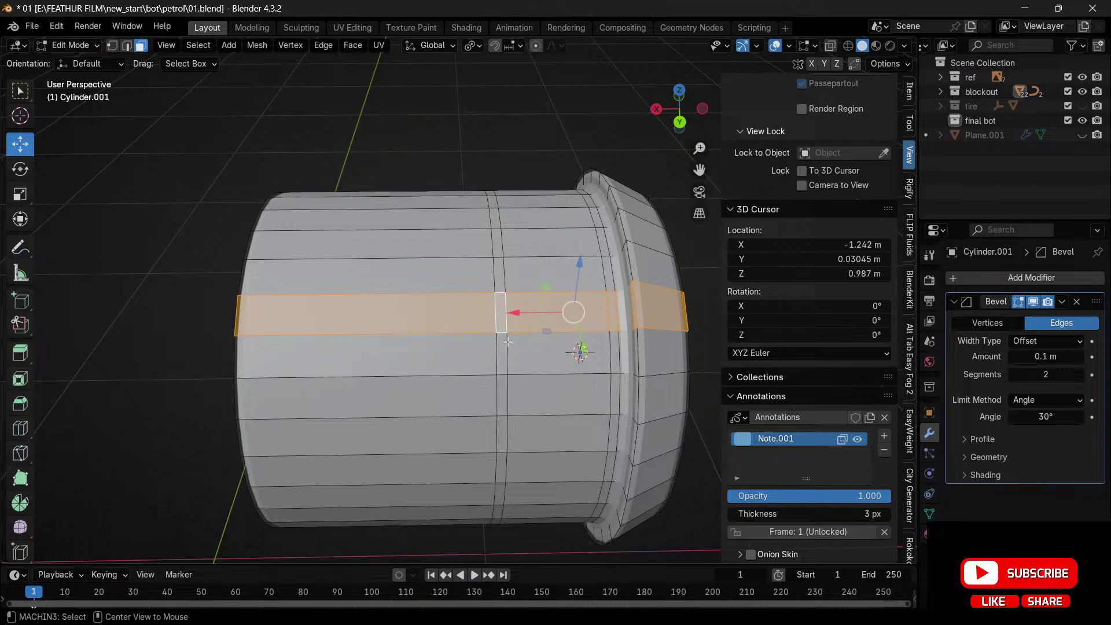
pyautogui.keyDown('alt'); pyautogui.click(505, 334); pyautogui.keyUp('alt')
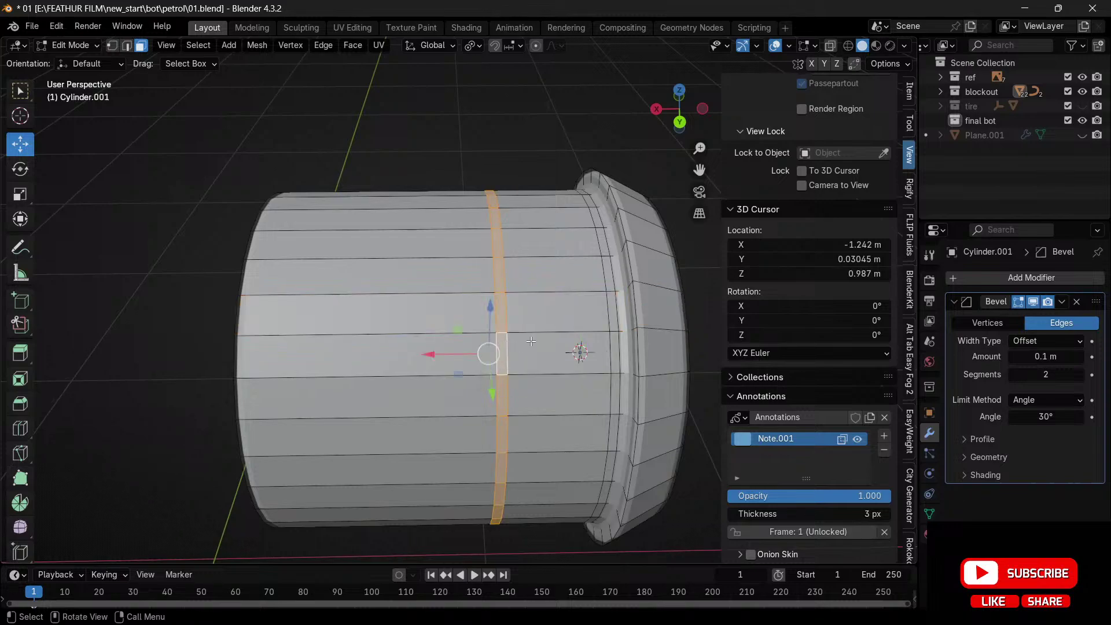
pyautogui.keyDown('alt'); pyautogui.keyDown('shift'); pyautogui.click(611, 325); pyautogui.keyUp('shift'); pyautogui.keyUp('alt')
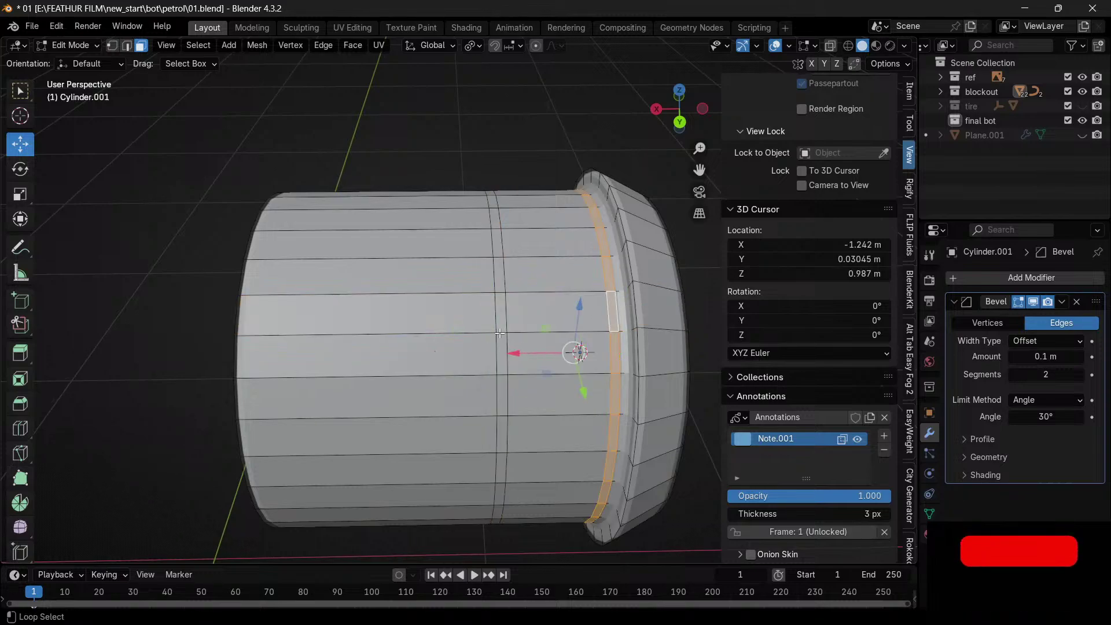
pyautogui.hotkey('alt', 'e')
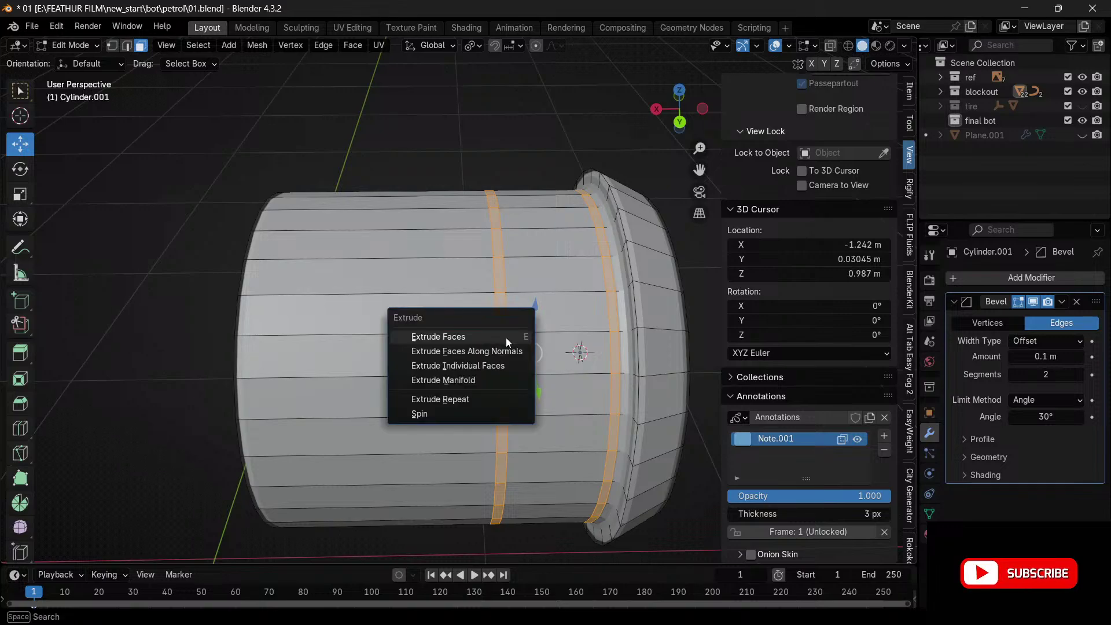
pyautogui.click(506, 338)
pyautogui.click(522, 328)
pyautogui.hotkey('ctrl', 'z')
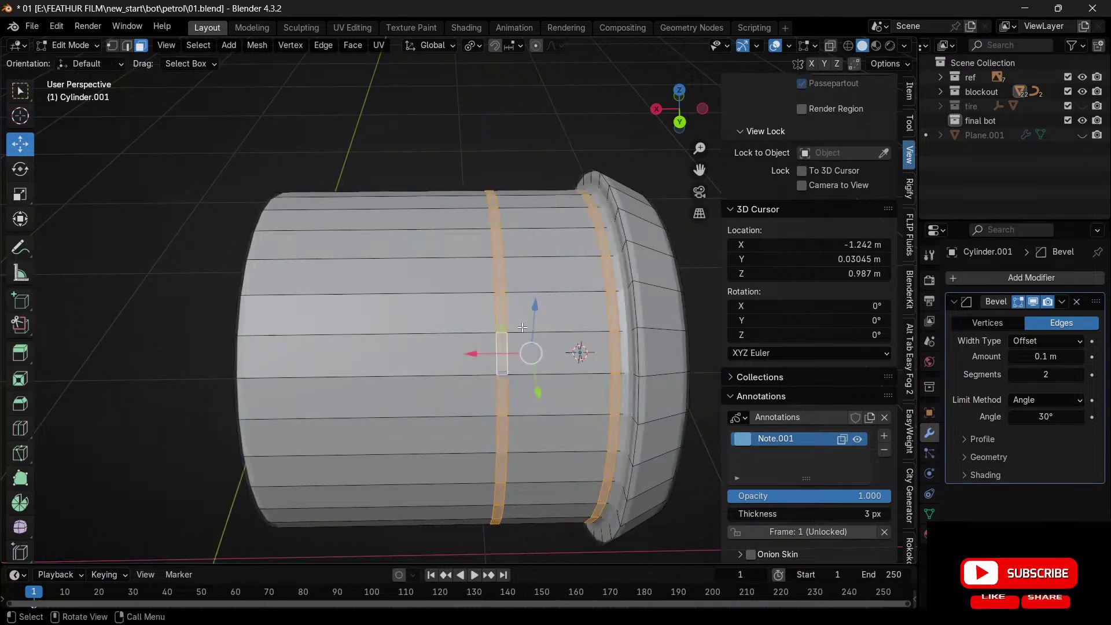
pyautogui.press('s')
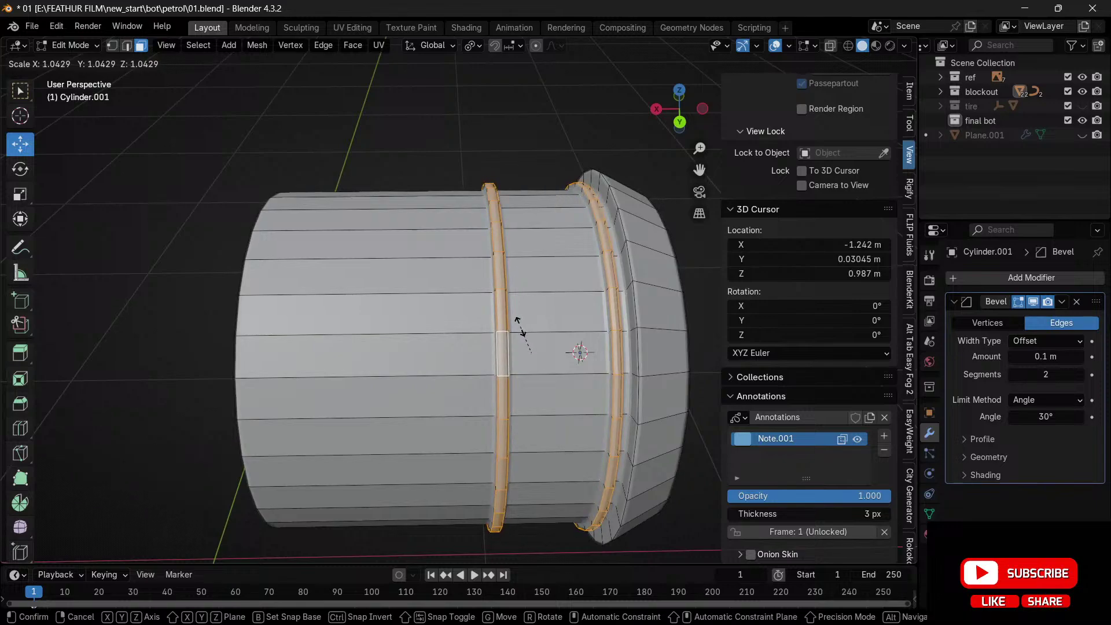
pyautogui.click(522, 327)
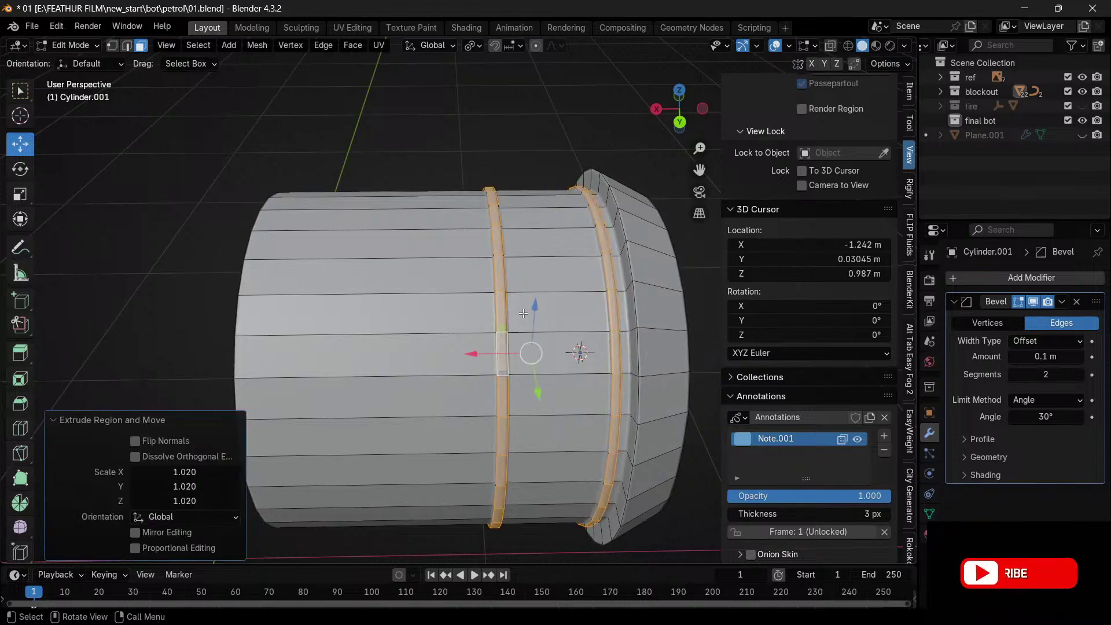
pyautogui.hotkey('alt', 'a')
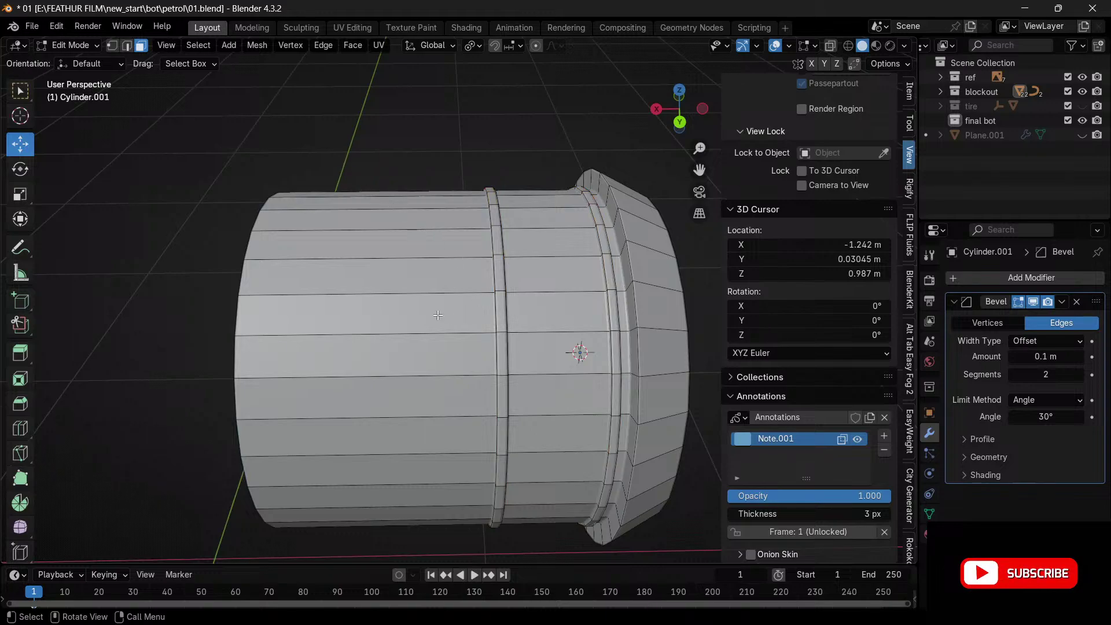
# - Select the wide face loop on the barrel's open section and apply Checker Deselect with Deselected 1, Selected 2 and Offset 2
pyautogui.click(415, 276)
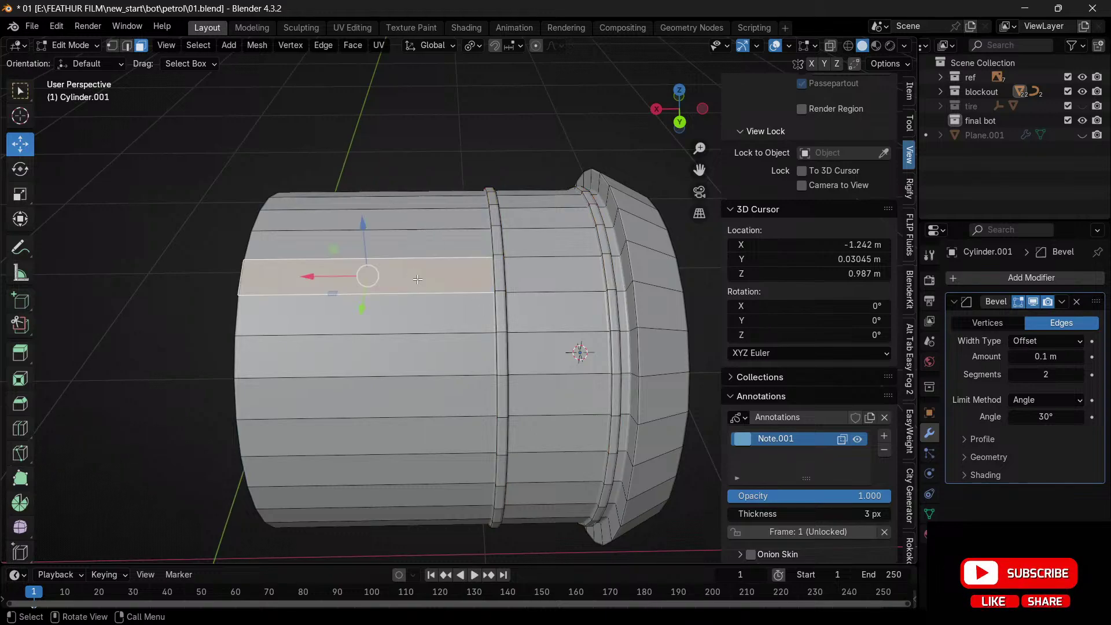
pyautogui.keyDown('alt'); pyautogui.click(435, 308); pyautogui.keyUp('alt')
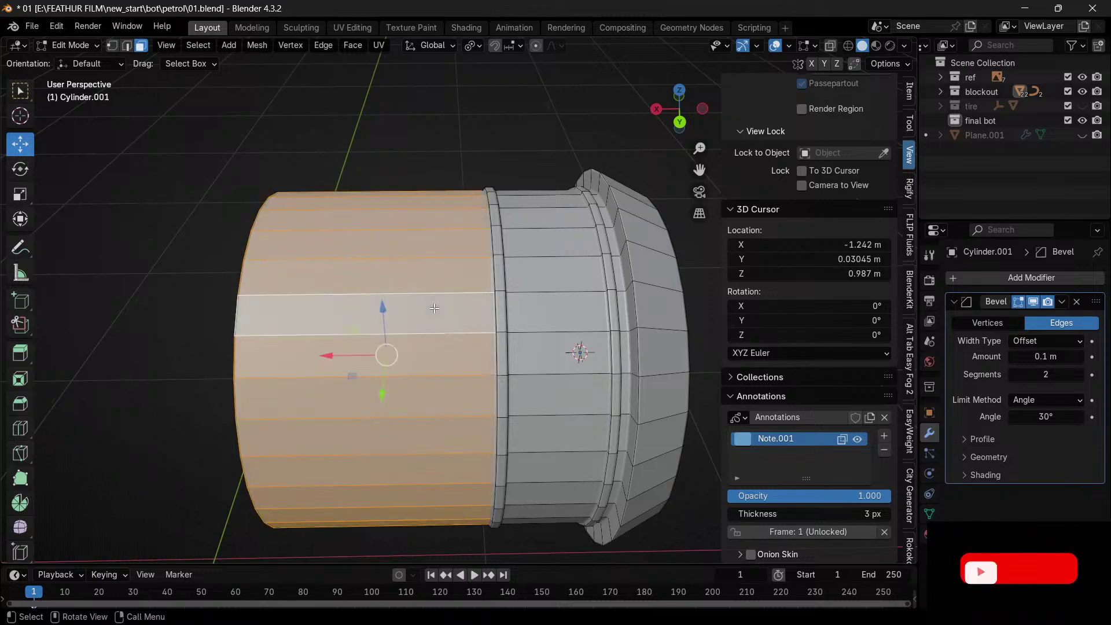
pyautogui.click(192, 47)
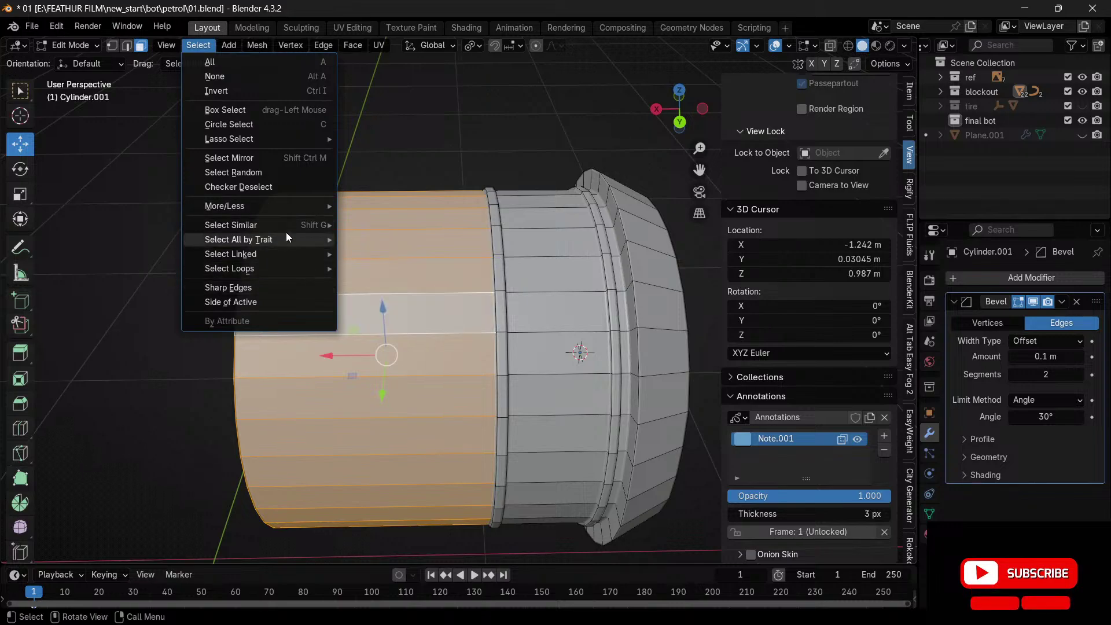
pyautogui.click(290, 186)
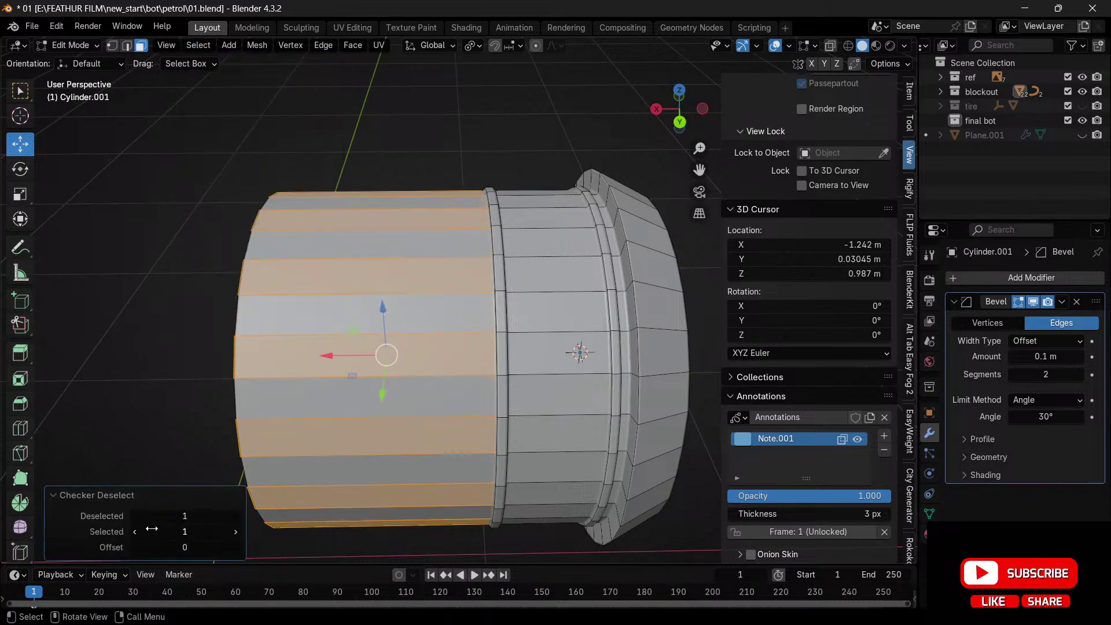
pyautogui.moveTo(177, 516); pyautogui.dragTo(204, 516)
pyautogui.moveTo(185, 516)
pyautogui.mouseDown()
pyautogui.moveTo(156, 516)
pyautogui.moveTo(197, 532)
pyautogui.moveTo(174, 531)
pyautogui.moveTo(191, 532)
pyautogui.moveTo(180, 524)
pyautogui.mouseUp()
pyautogui.click(235, 550)
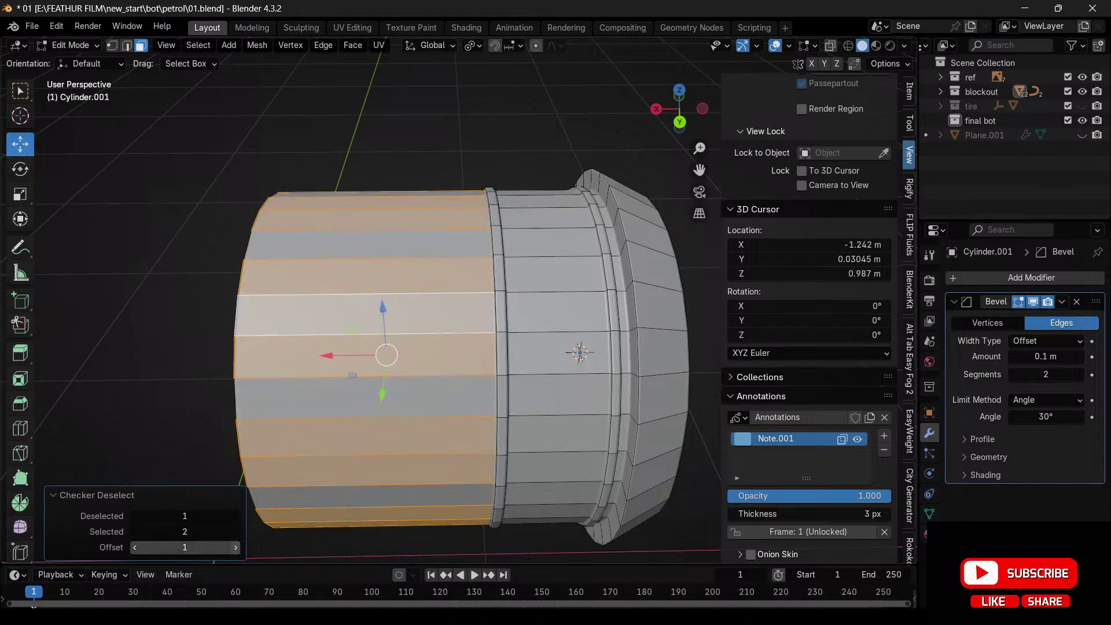
pyautogui.click(235, 550)
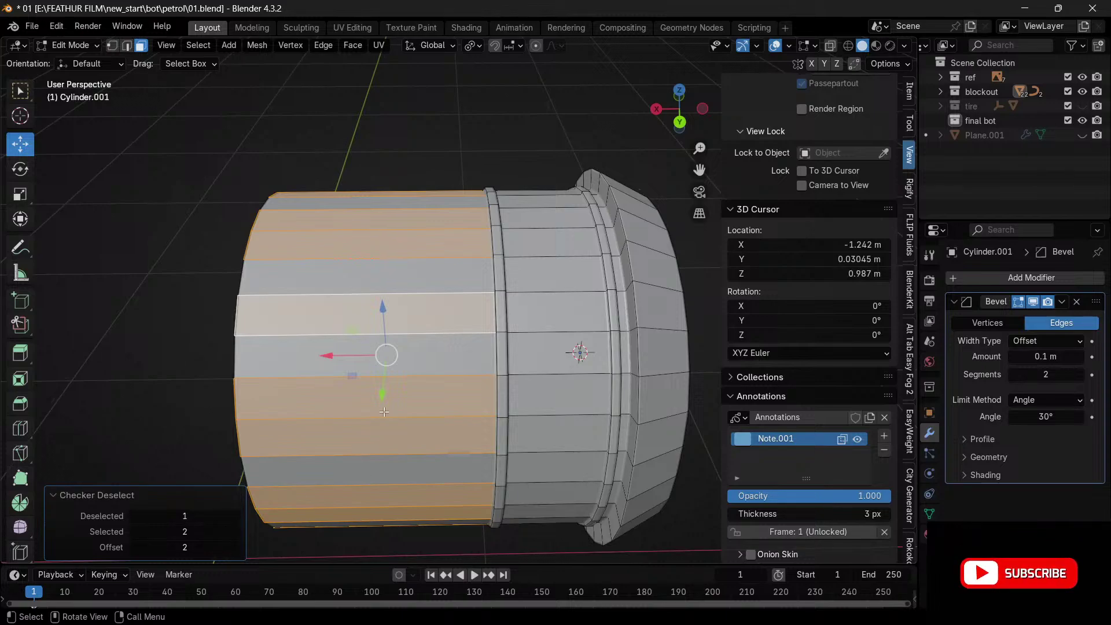
# - Extrude the selected barrel face pairs inward along their normals by about -0.0647 m to form recessed slots
pyautogui.hotkey('alt', 'e')
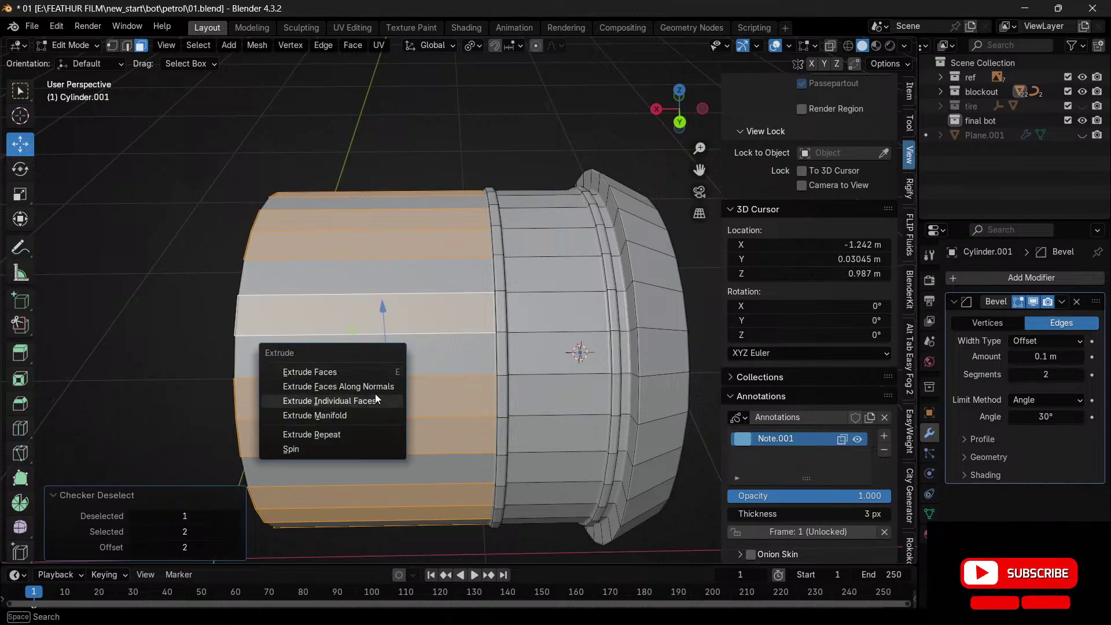
pyautogui.click(374, 387)
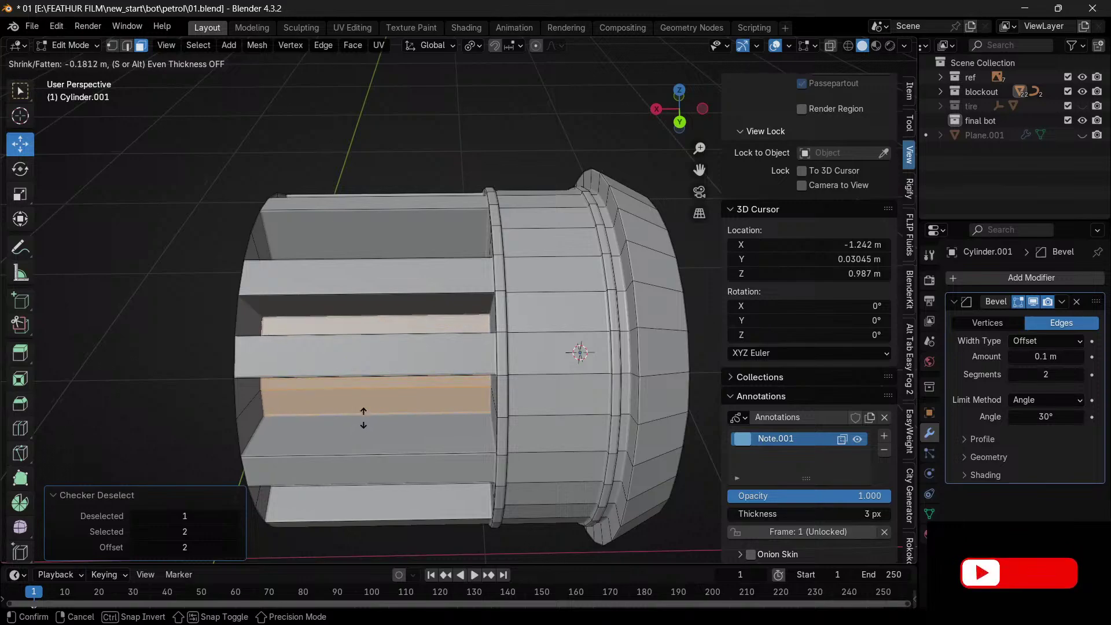
pyautogui.click(372, 399)
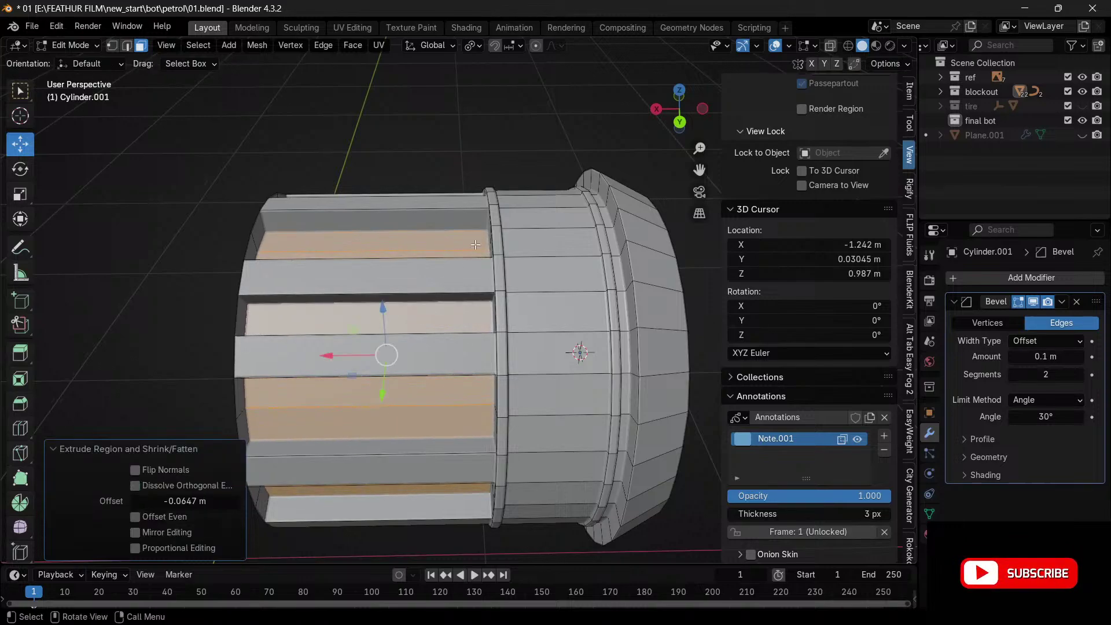
# - Delete the large cap face at the barrel's slotted end, opposite the flange
pyautogui.moveTo(681, 111); pyautogui.dragTo(747, 110)
pyautogui.click(293, 399)
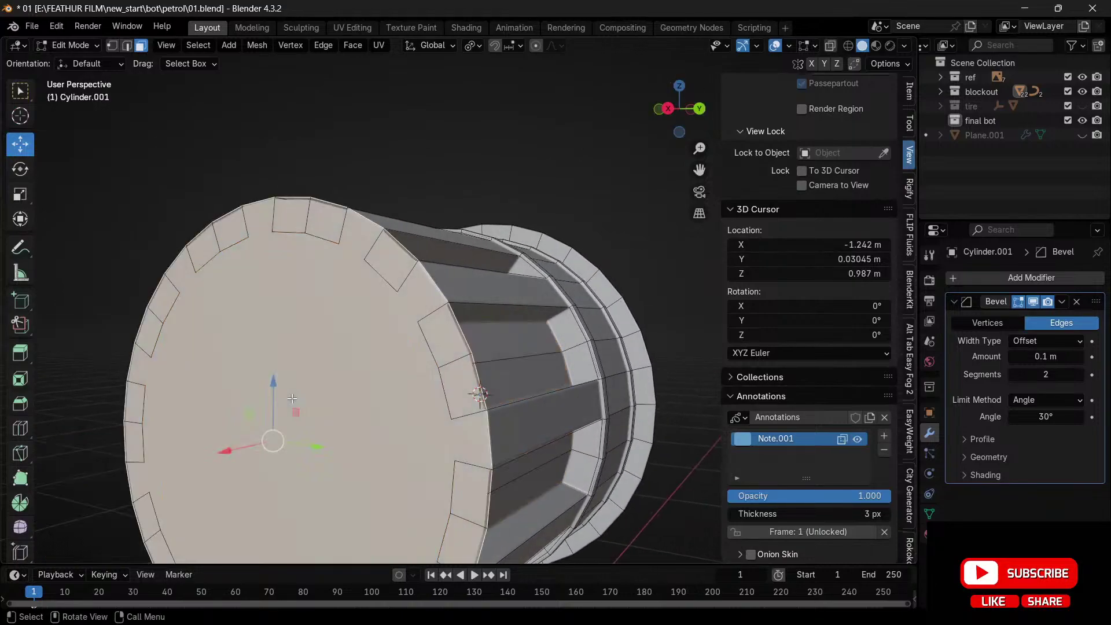
pyautogui.press('x')
pyautogui.click(292, 398)
# - Add one loop cut around the slotted section of the barrel near the middle band, with a slide factor of about 0.721
pyautogui.scroll(-3, 292, 398)
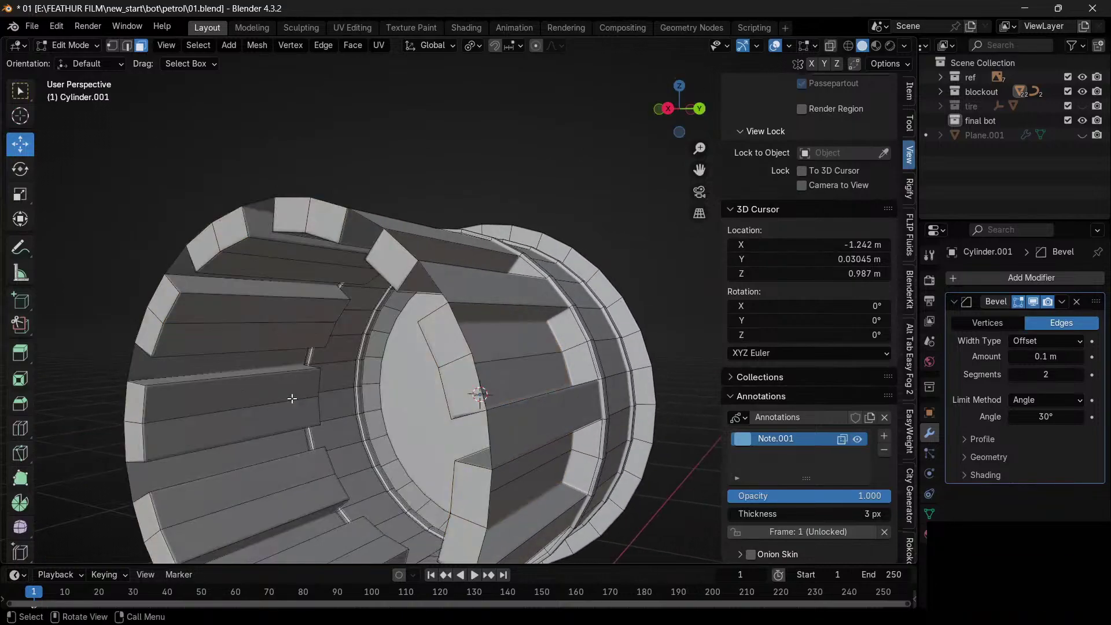
pyautogui.scroll(-2, 297, 390)
pyautogui.moveTo(680, 109); pyautogui.dragTo(468, 286)
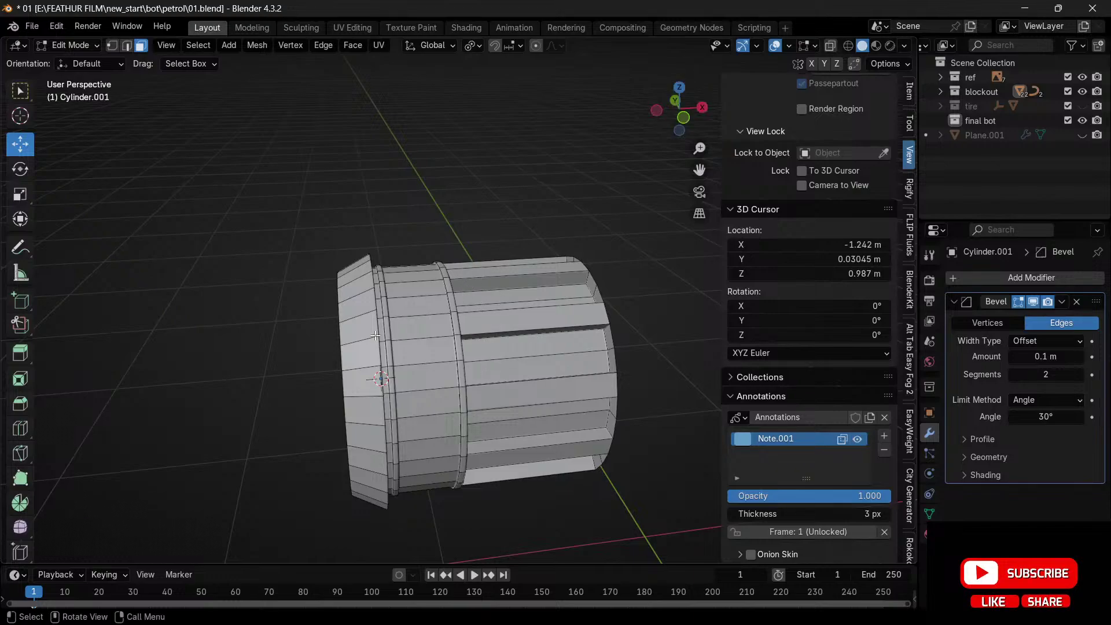
pyautogui.click(21, 429)
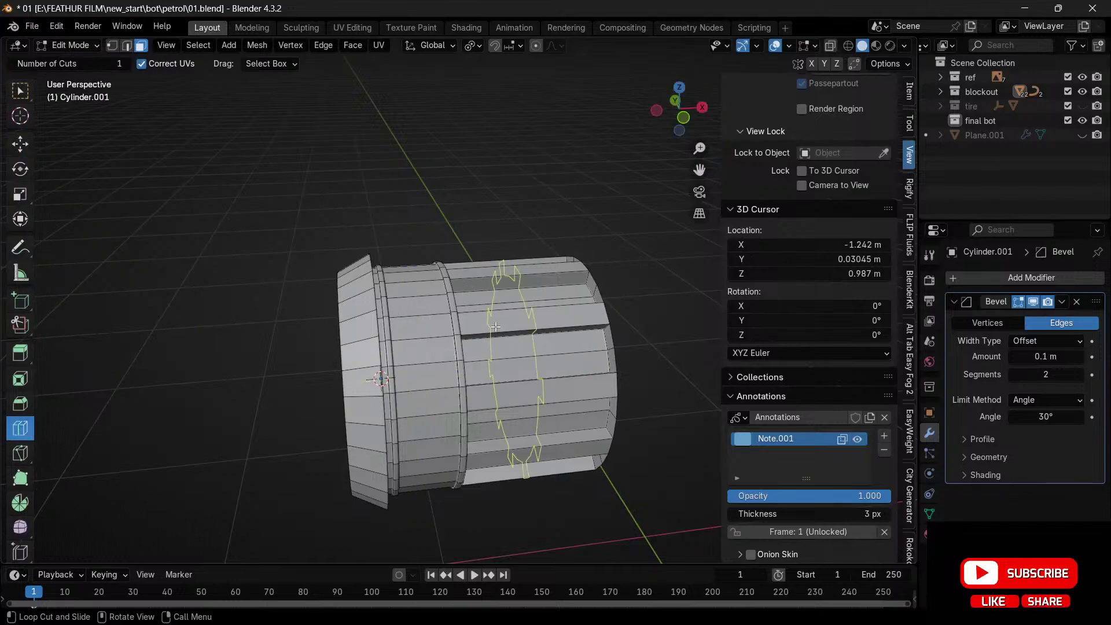
pyautogui.moveTo(503, 328); pyautogui.dragTo(441, 322)
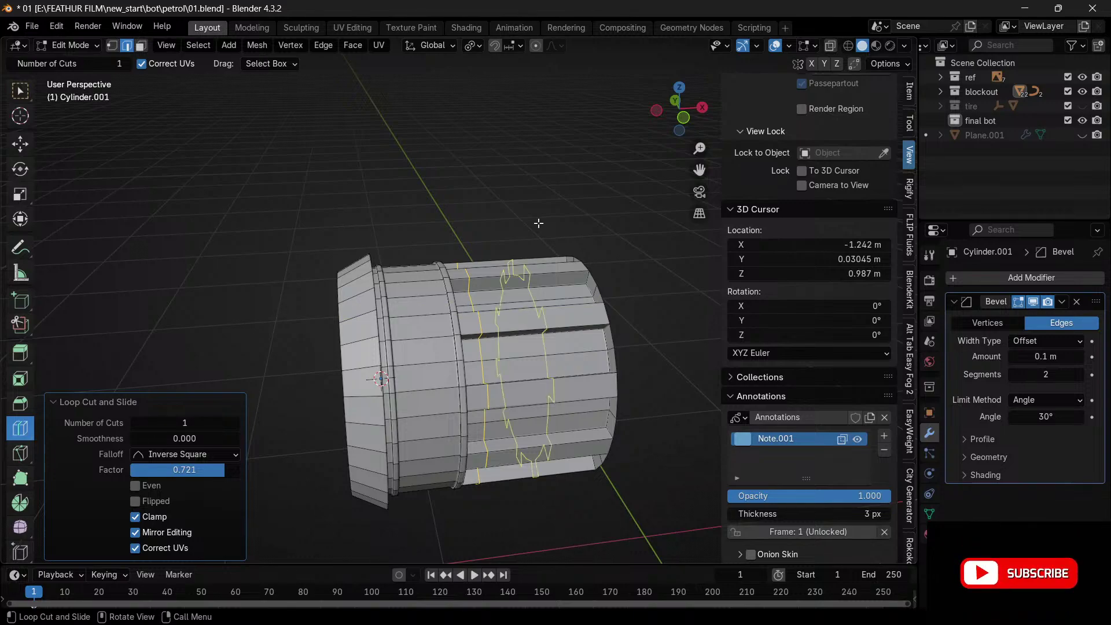
# - Inset the round face inside the hub's flange by about 0.0244 m
pyautogui.moveTo(695, 92); pyautogui.dragTo(665, 110)
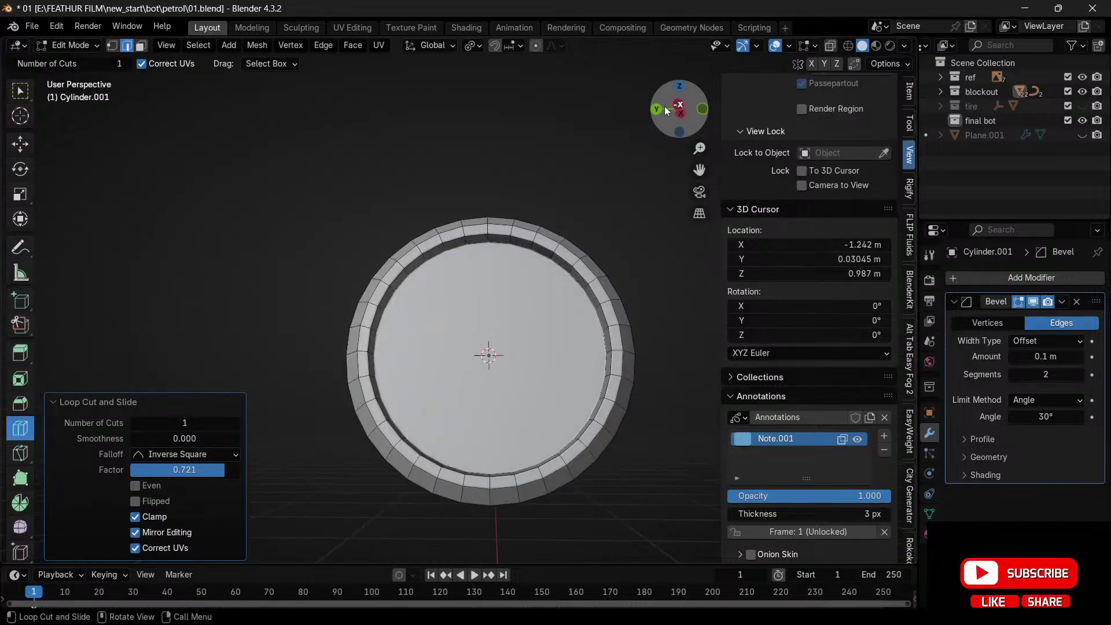
pyautogui.press('3')
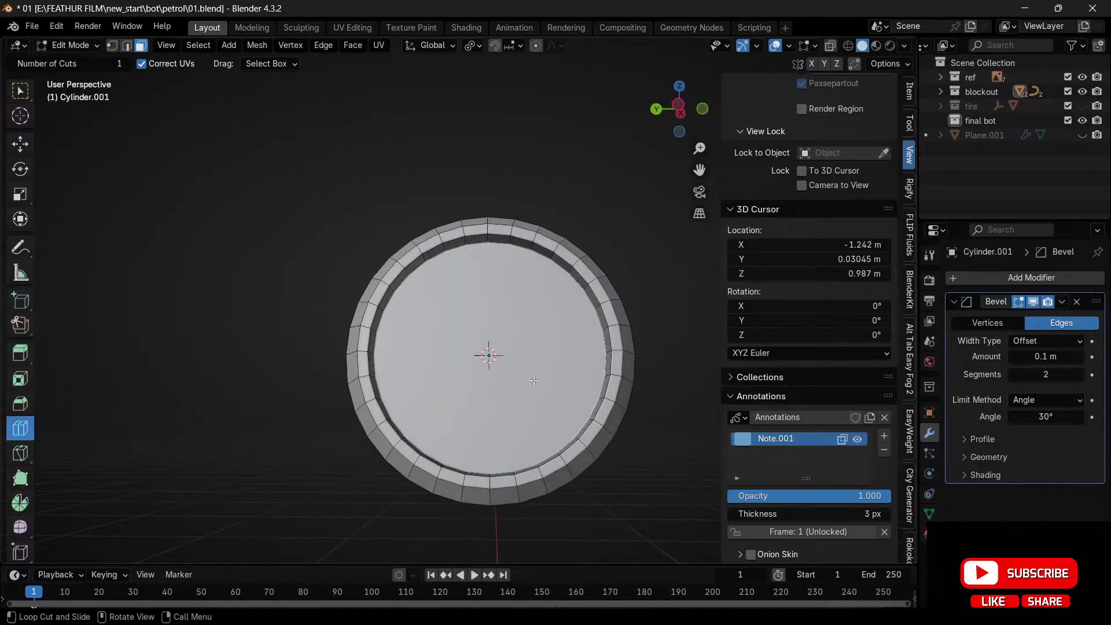
pyautogui.click(20, 144)
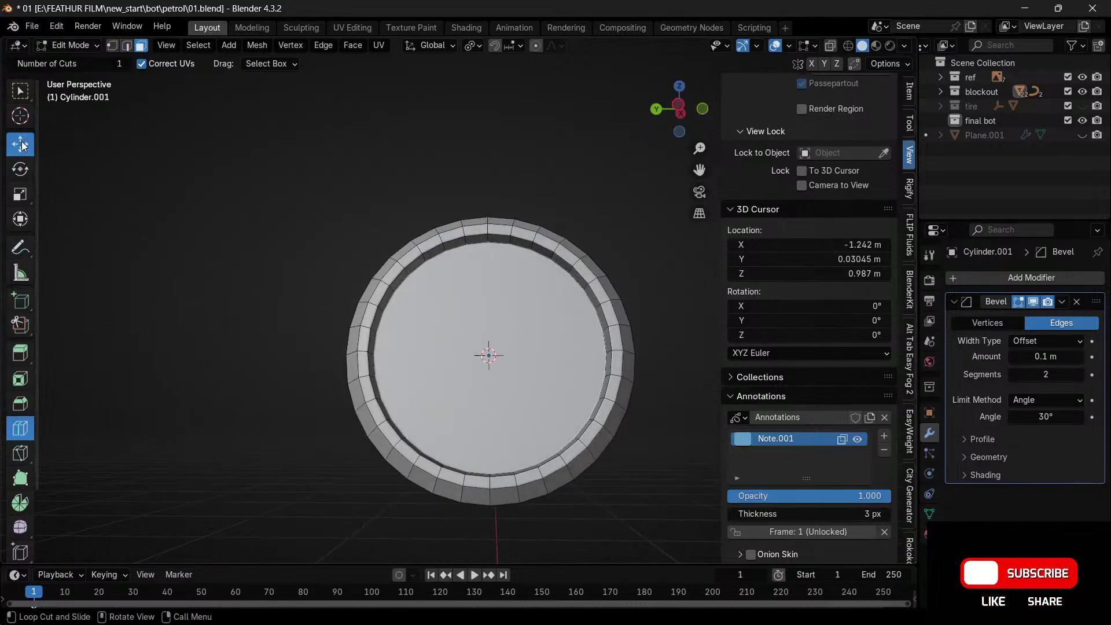
pyautogui.click(479, 355)
pyautogui.moveTo(682, 124)
pyautogui.mouseDown()
pyautogui.moveTo(795, 159)
pyautogui.moveTo(666, 116)
pyautogui.mouseUp()
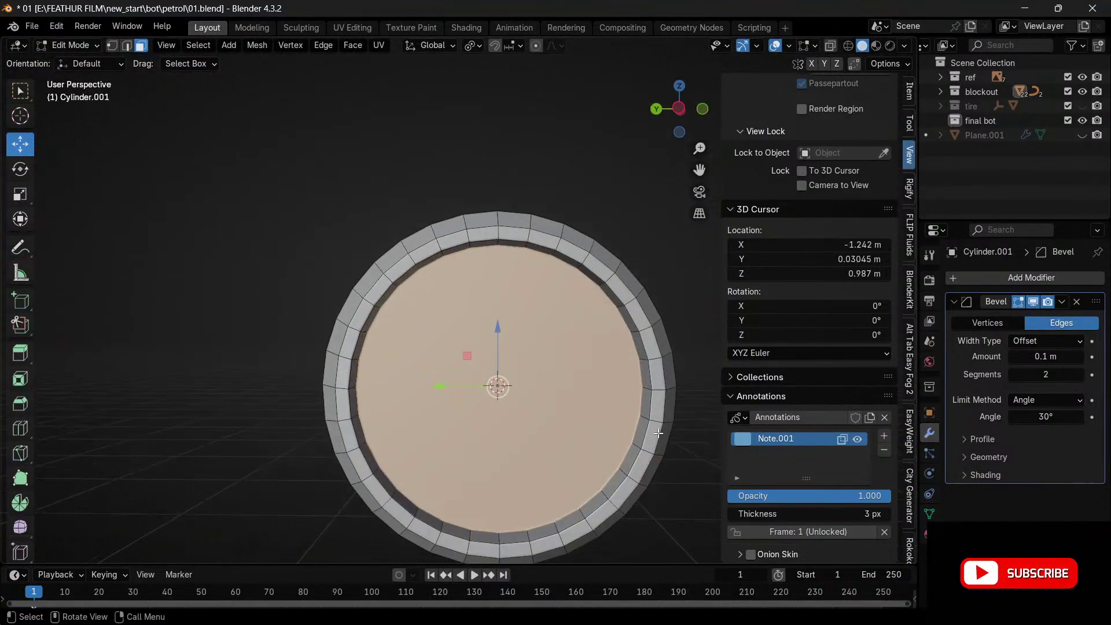
pyautogui.press('i')
pyautogui.click(644, 431)
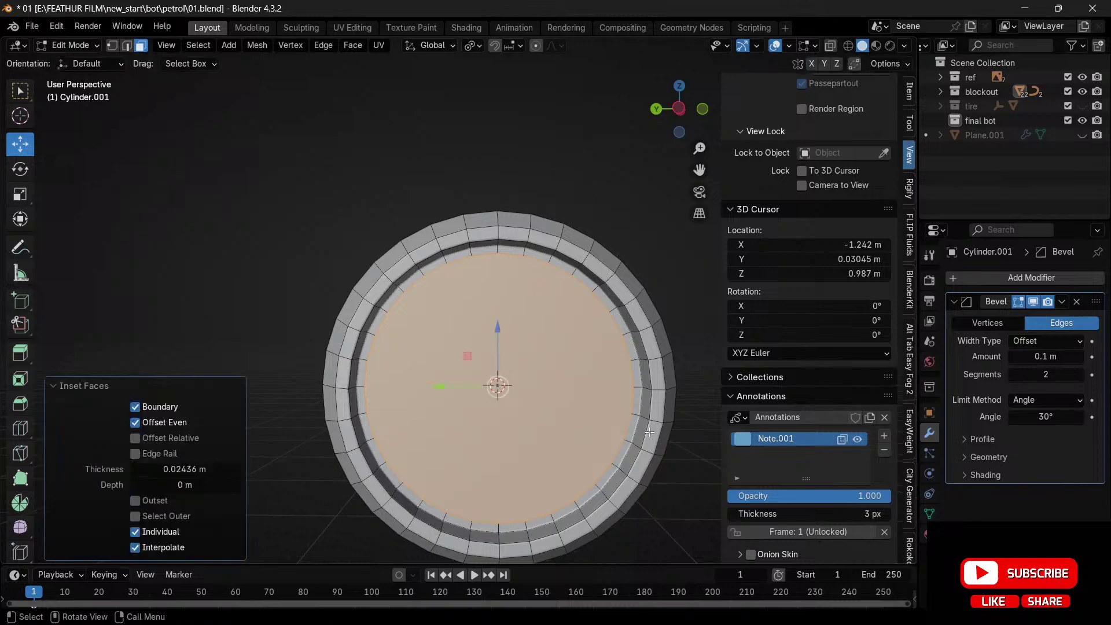
# - Extrude the inset round face outward about 0.0163 m along its normal and inset it again by about 0.0438 m
pyautogui.moveTo(679, 107); pyautogui.dragTo(666, 113)
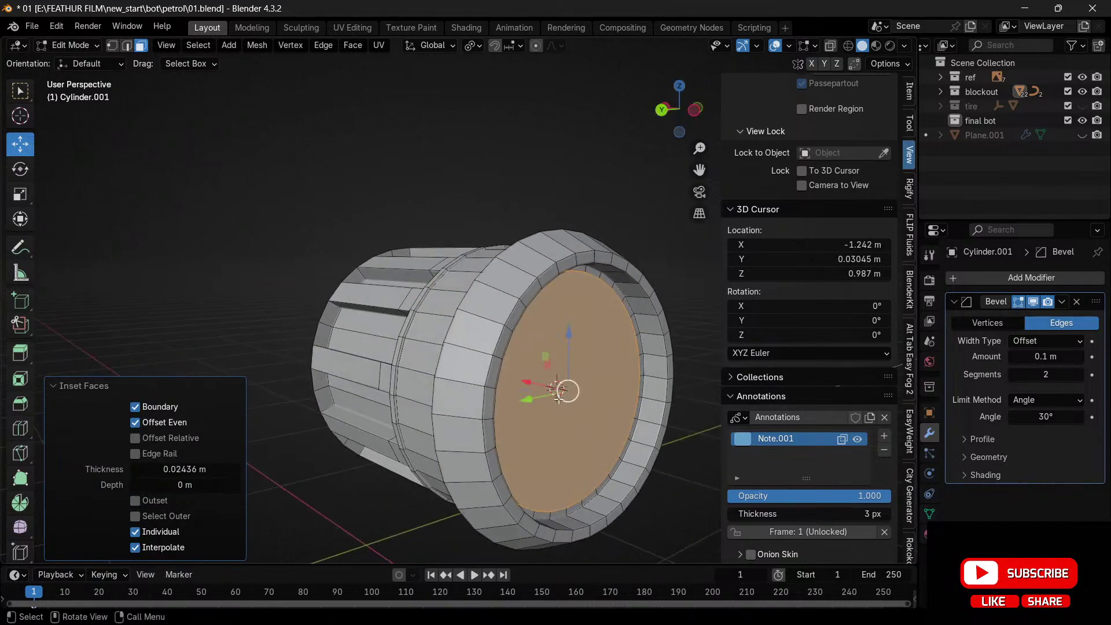
pyautogui.press('e')
pyautogui.click(593, 413)
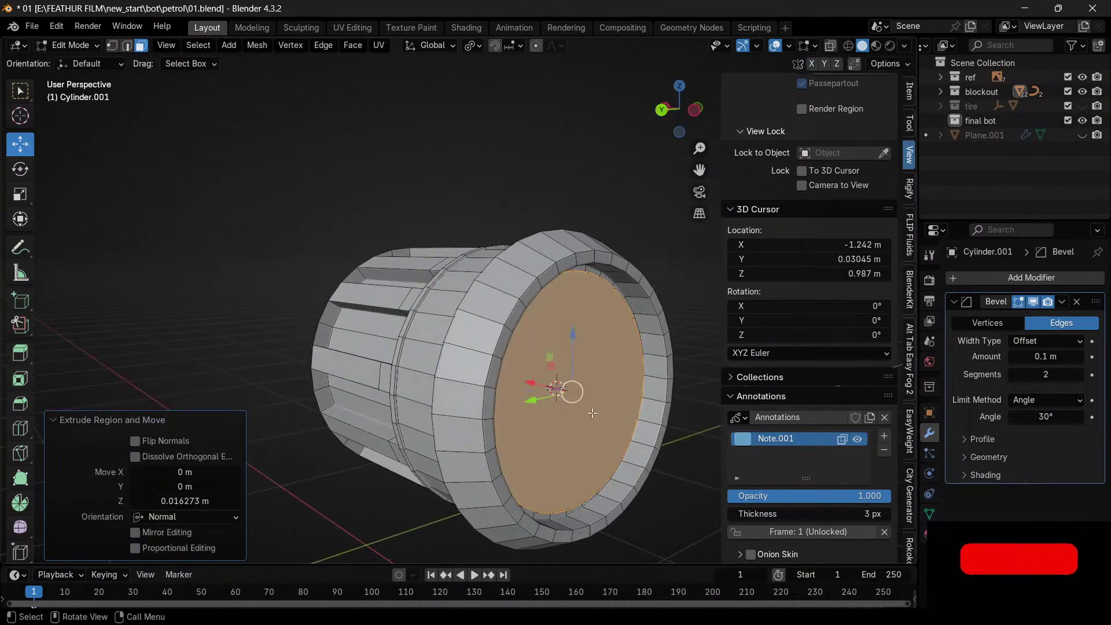
pyautogui.press('i')
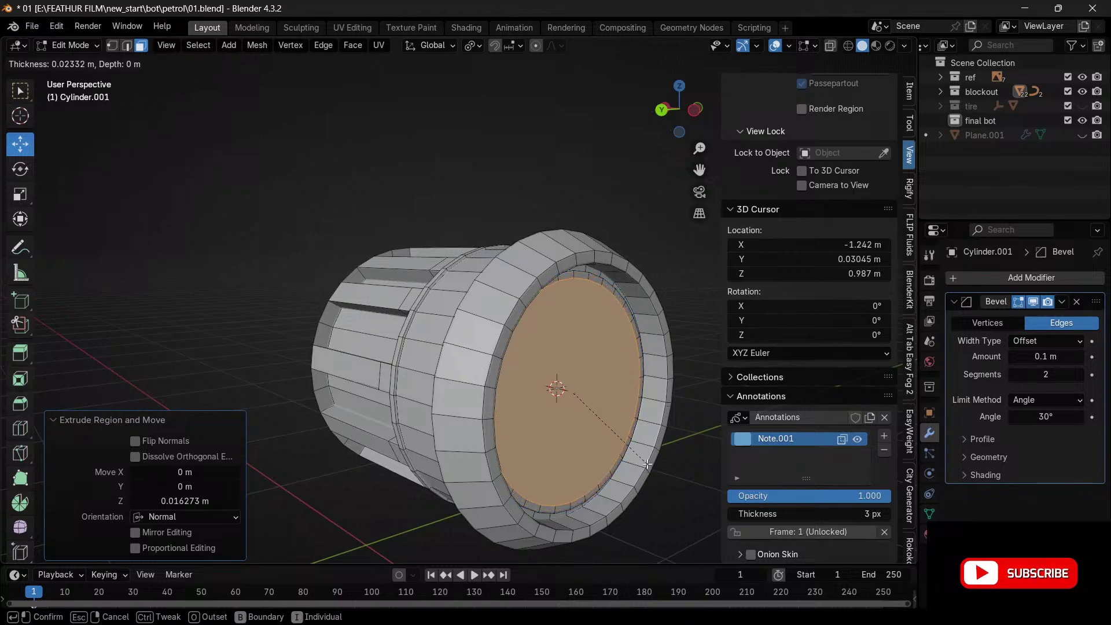
pyautogui.click(643, 460)
pyautogui.press('e')
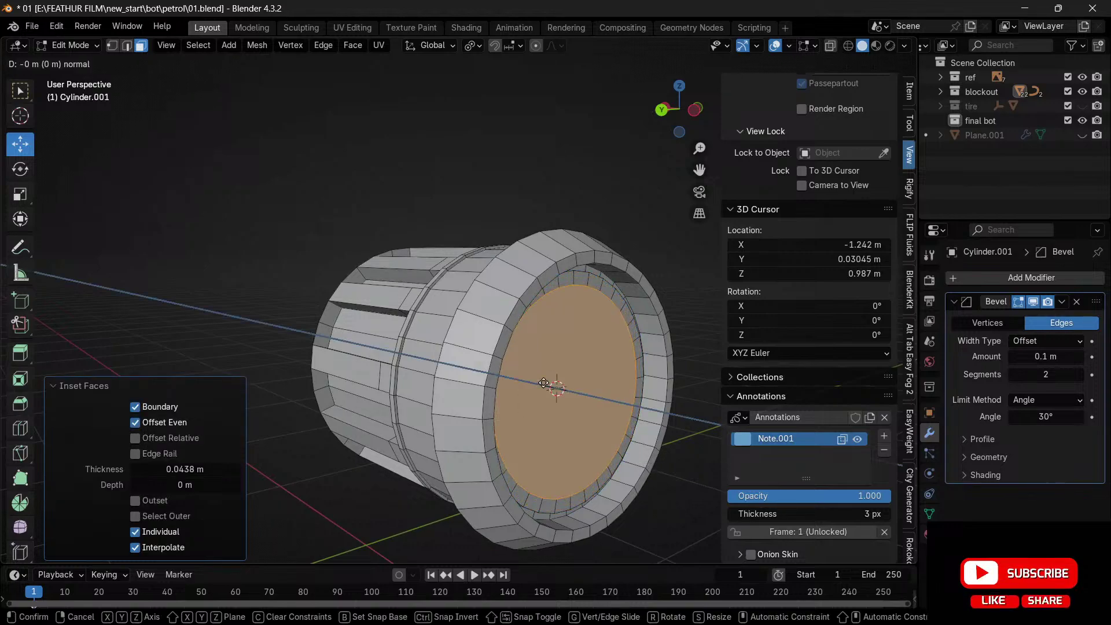
pyautogui.rightClick(544, 385)
pyautogui.hotkey('ctrl', 'z')
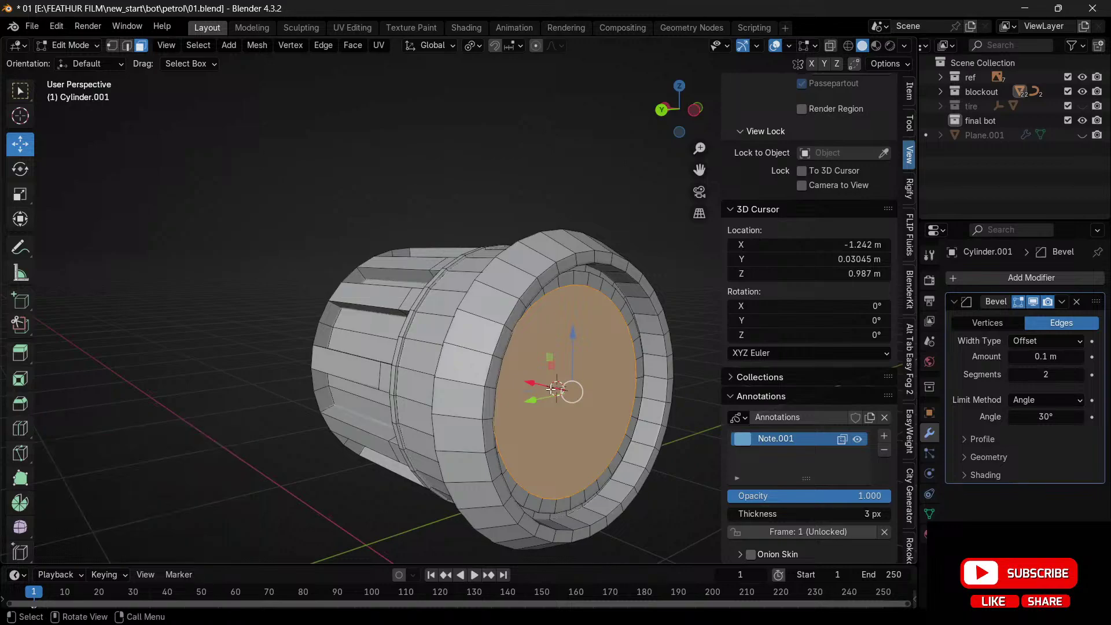
# - Move the central round face about -0.0116 m along X and inset it by about 0.0054 m
pyautogui.moveTo(546, 389); pyautogui.dragTo(550, 389)
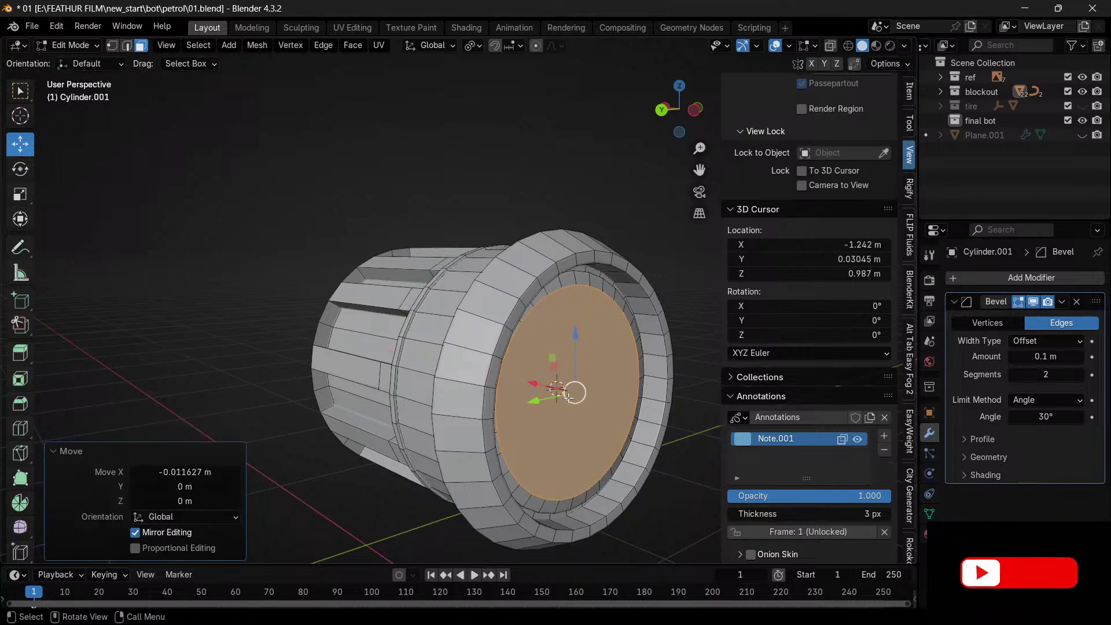
pyautogui.press('i')
pyautogui.click(630, 433)
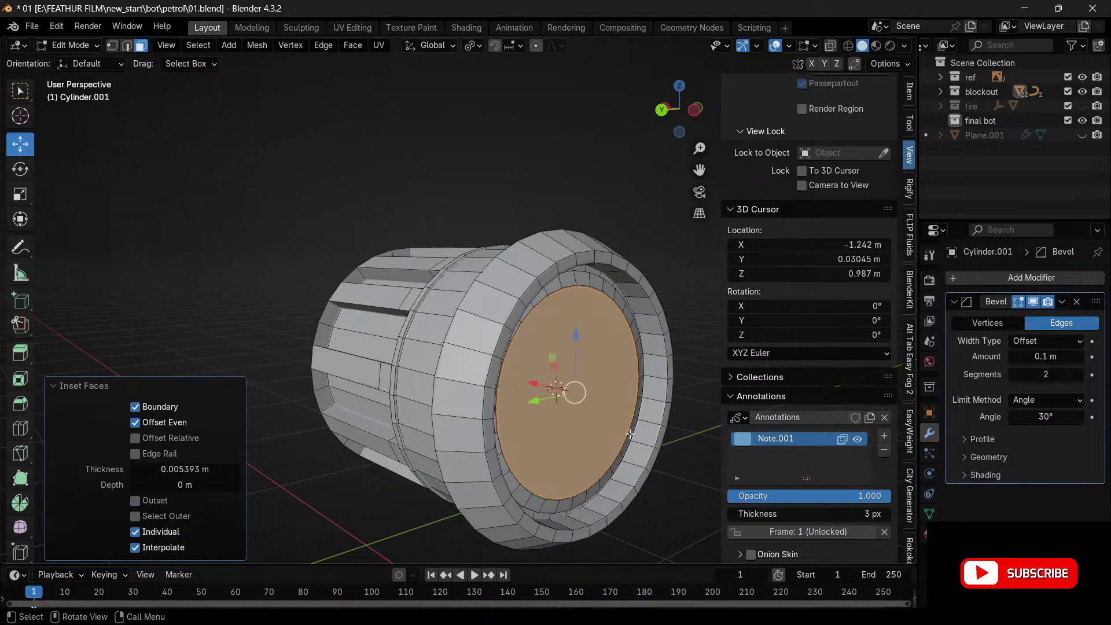
# - Push the central round face of the flange inward about 0.0229 m along its normal and clear the selection
pyautogui.press('g')
pyautogui.press('z')
pyautogui.press('z')
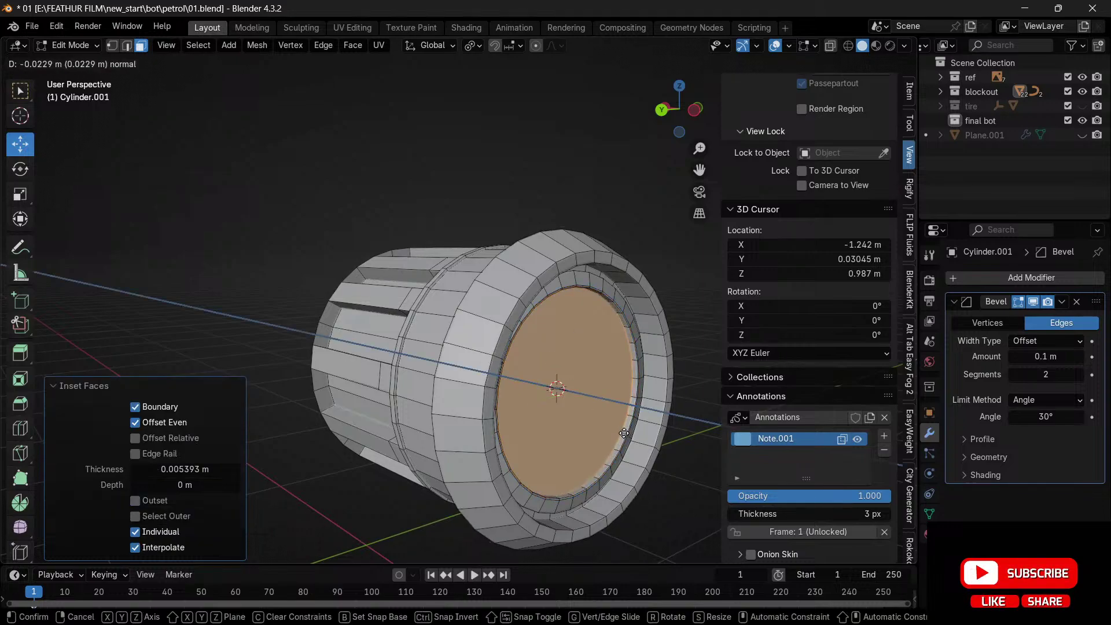
pyautogui.click(624, 432)
pyautogui.hotkey('alt', 'a')
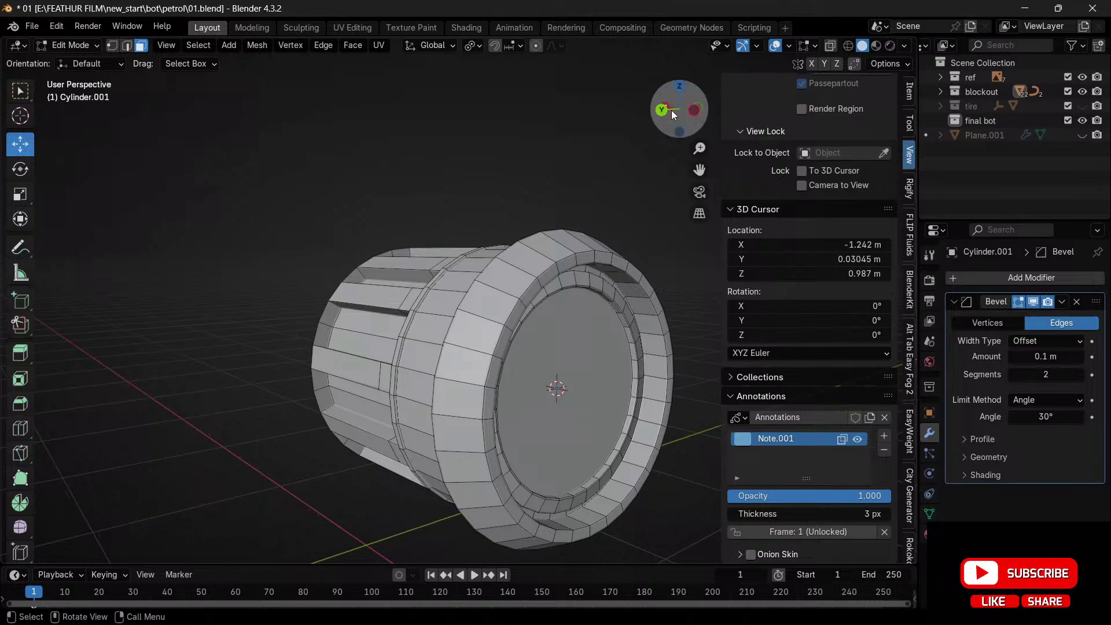
# - Leave Edit Mode and examine the hub's flange rings, bands and slotted barrel from several angles with the bevel applied
pyautogui.moveTo(672, 110); pyautogui.dragTo(607, 242)
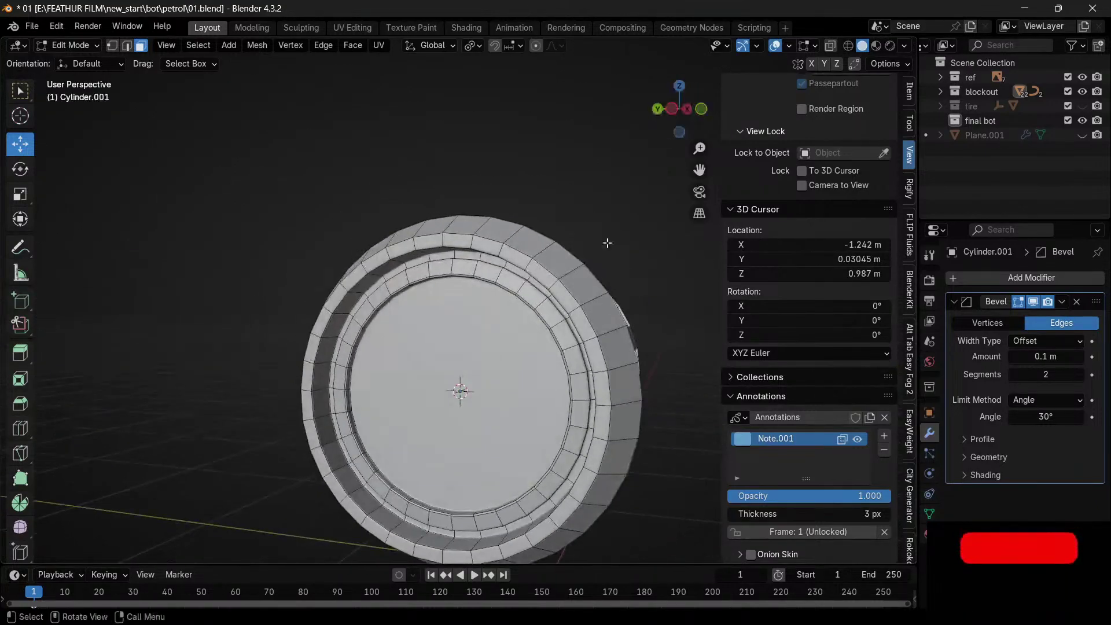
pyautogui.press('Tab')
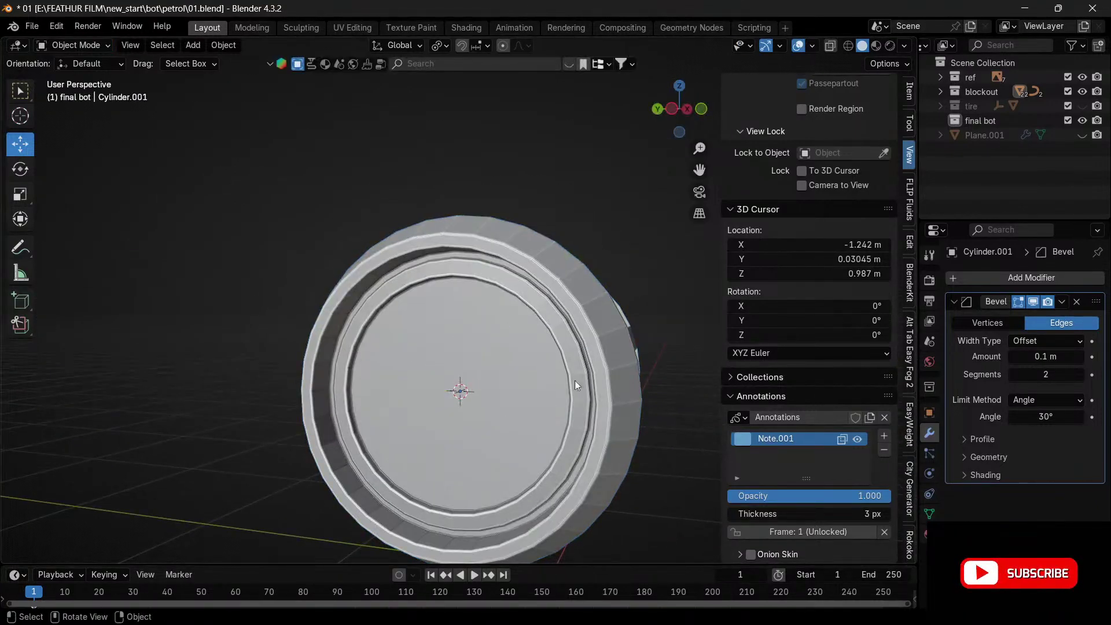
pyautogui.moveTo(693, 120); pyautogui.dragTo(596, 132)
pyautogui.moveTo(596, 133); pyautogui.dragTo(665, 135, button='middle')
pyautogui.moveTo(406, 324); pyautogui.dragTo(521, 315, button='middle')
pyautogui.moveTo(680, 109); pyautogui.dragTo(591, 109)
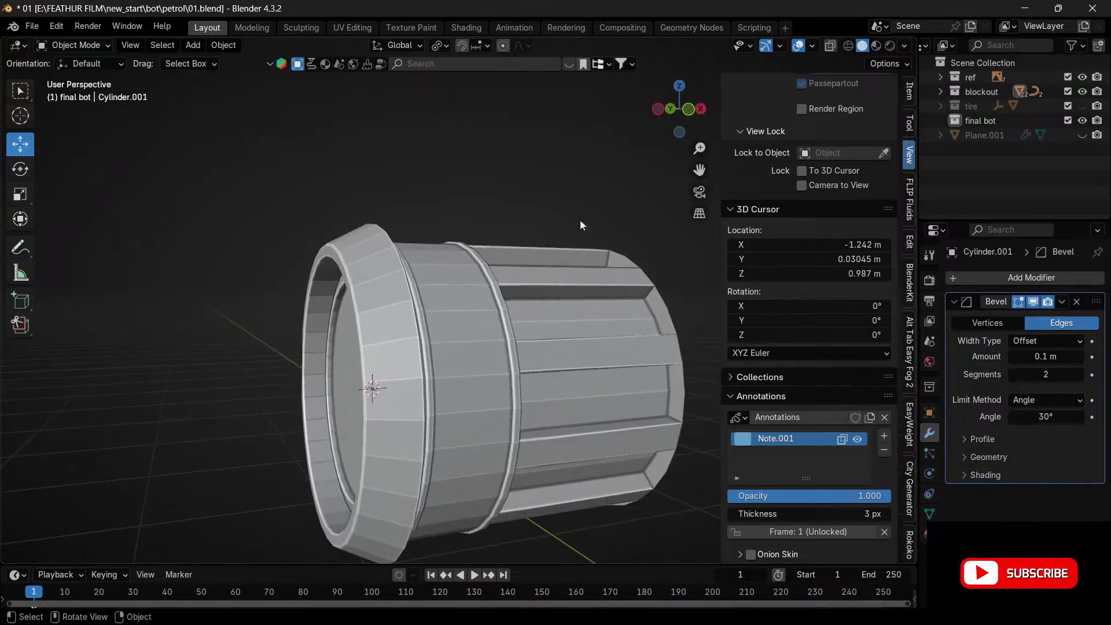
pyautogui.click(658, 110)
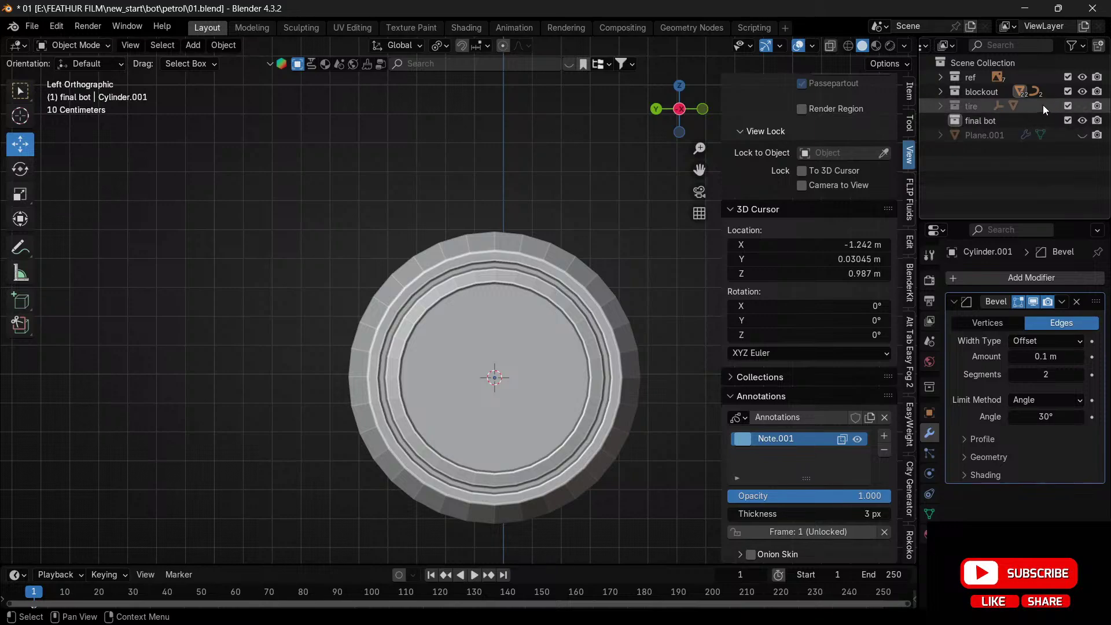
pyautogui.scroll(2, 496, 403)
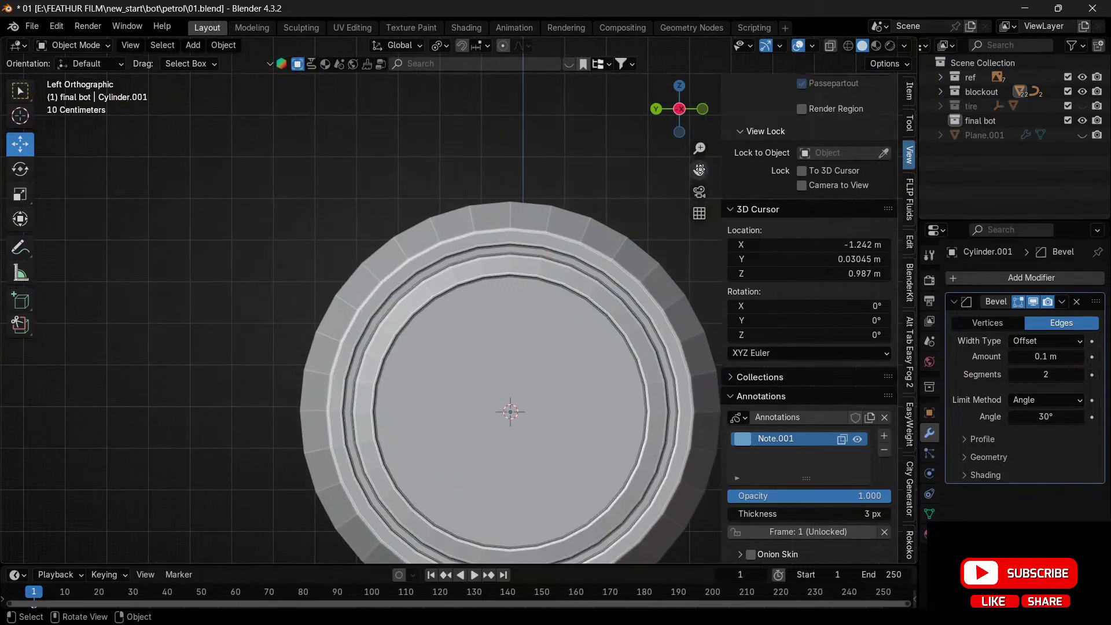
# - Try to inset the flange's central round face by about 0.1832 m in Edit Mode, and undo the inset
pyautogui.moveTo(700, 170); pyautogui.dragTo(639, 103)
pyautogui.press('Tab')
pyautogui.click(439, 243)
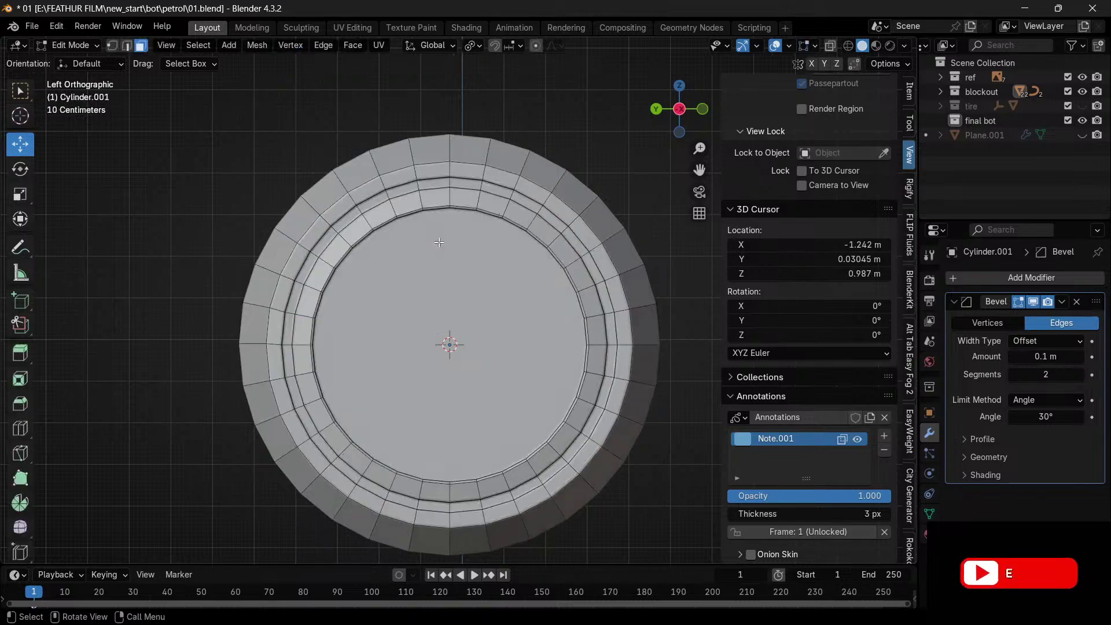
pyautogui.click(445, 317)
pyautogui.press('i')
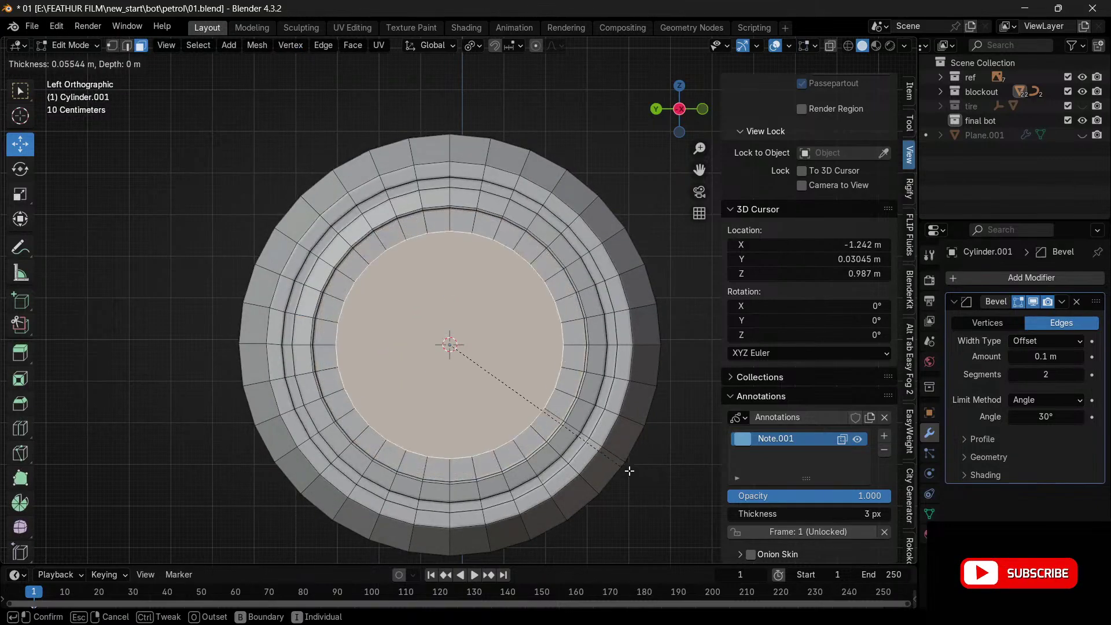
pyautogui.click(591, 436)
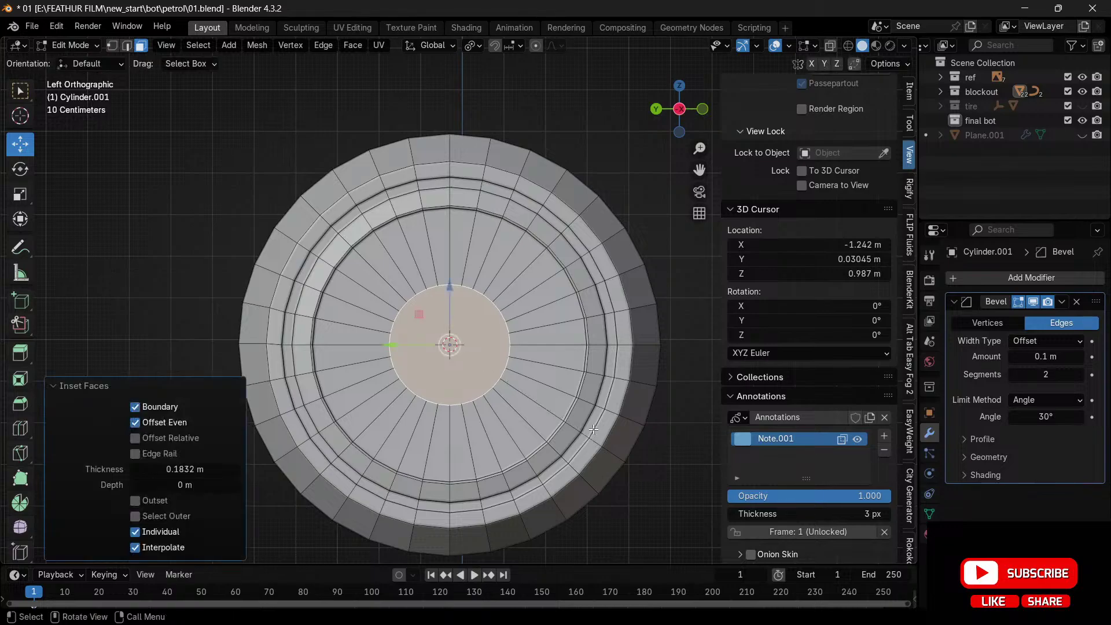
pyautogui.moveTo(671, 107)
pyautogui.mouseDown()
pyautogui.moveTo(681, 111)
pyautogui.moveTo(659, 108)
pyautogui.mouseUp()
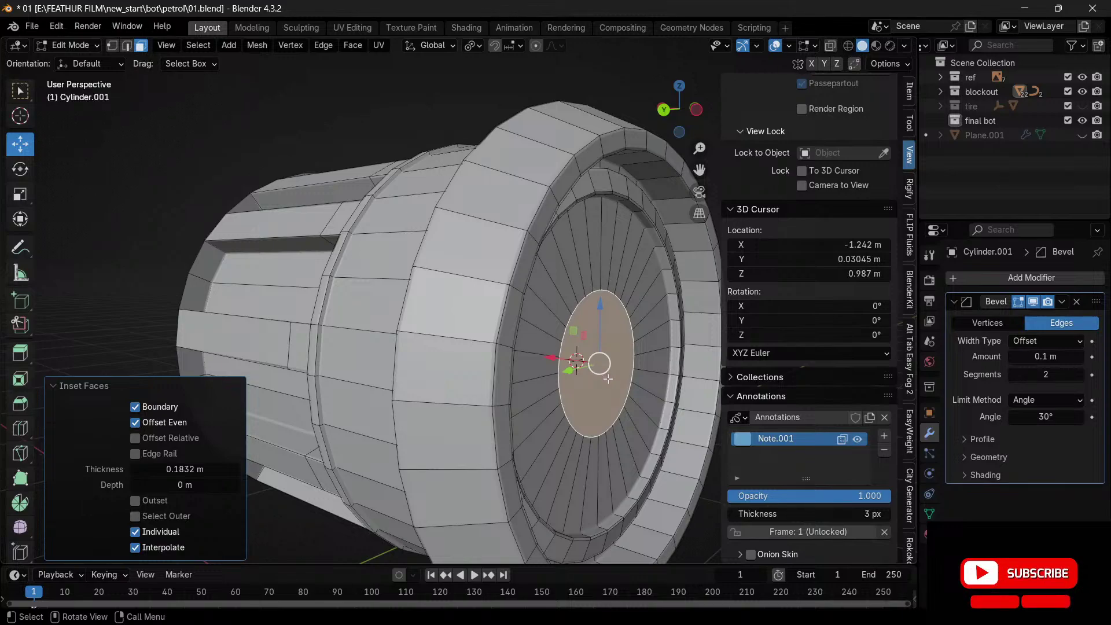
pyautogui.hotkey('ctrl', 'z')
# - Inset the flange's central round face by about 0.1442 m and move the inner face about 0.0206 m along X
pyautogui.press('i')
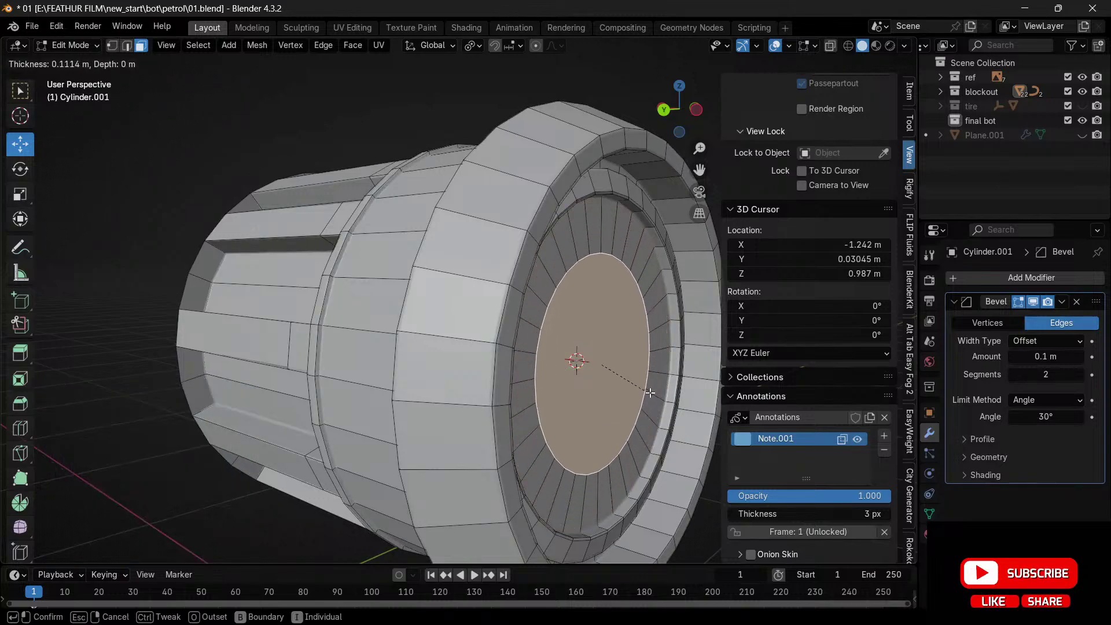
pyautogui.click(641, 380)
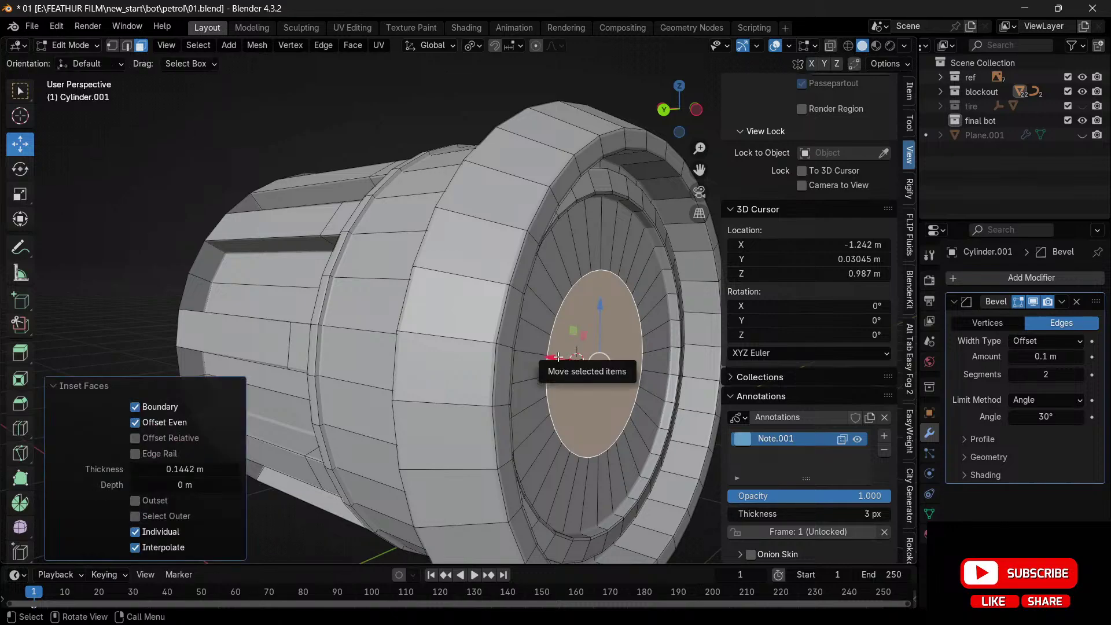
pyautogui.moveTo(556, 357); pyautogui.dragTo(554, 357)
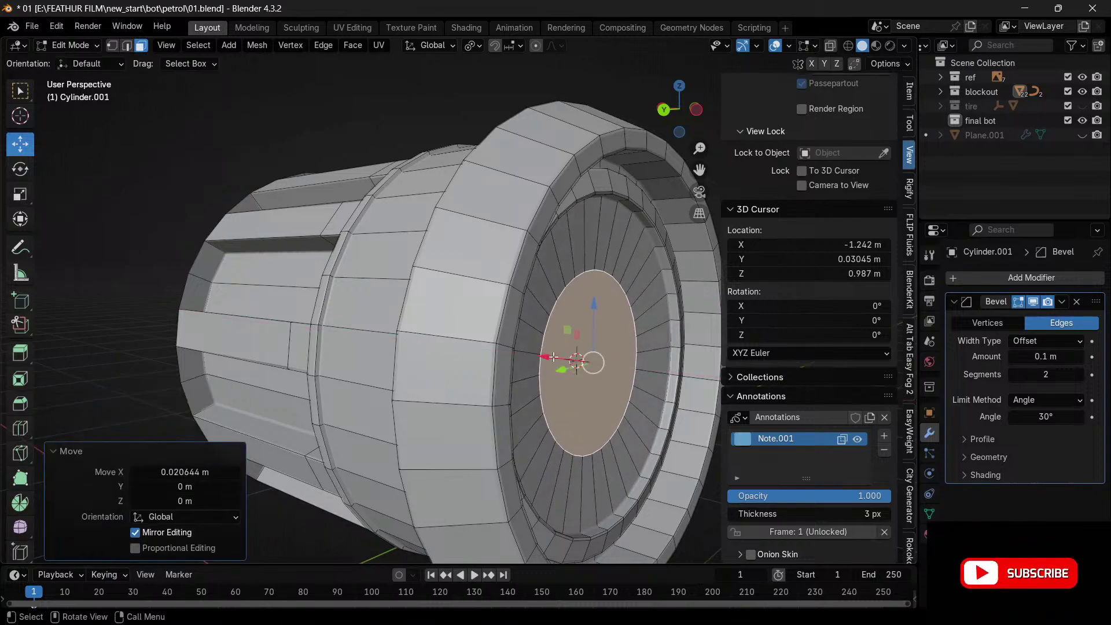
# - Inset the central face three more times by about 0.01 m, 0.0119 m and 0.0055 m
pyautogui.press('i')
pyautogui.click(687, 431)
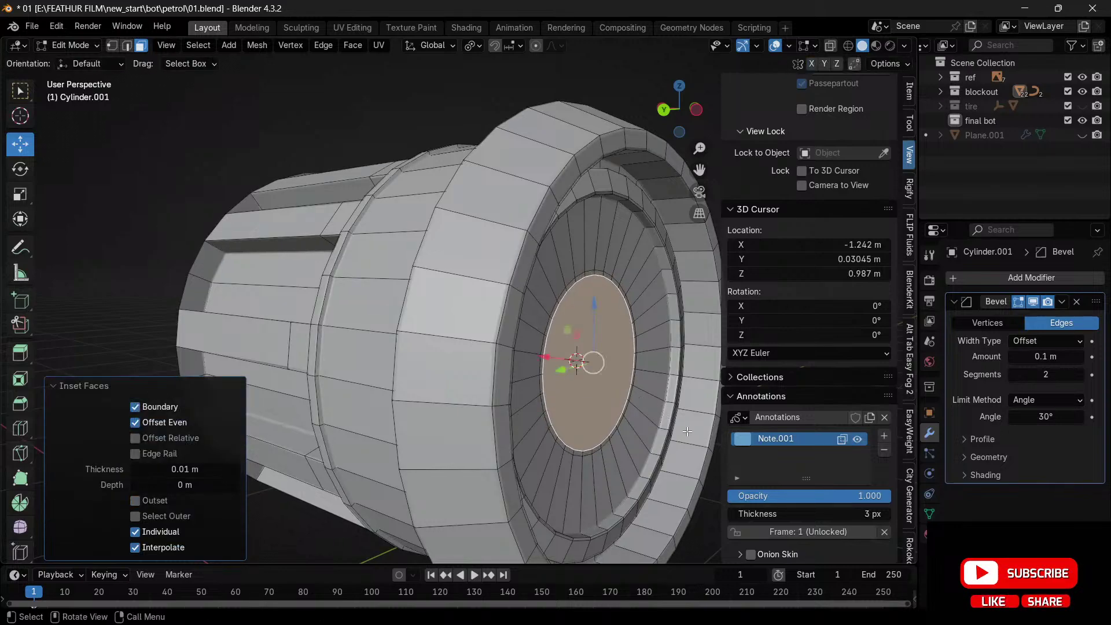
pyautogui.press('i')
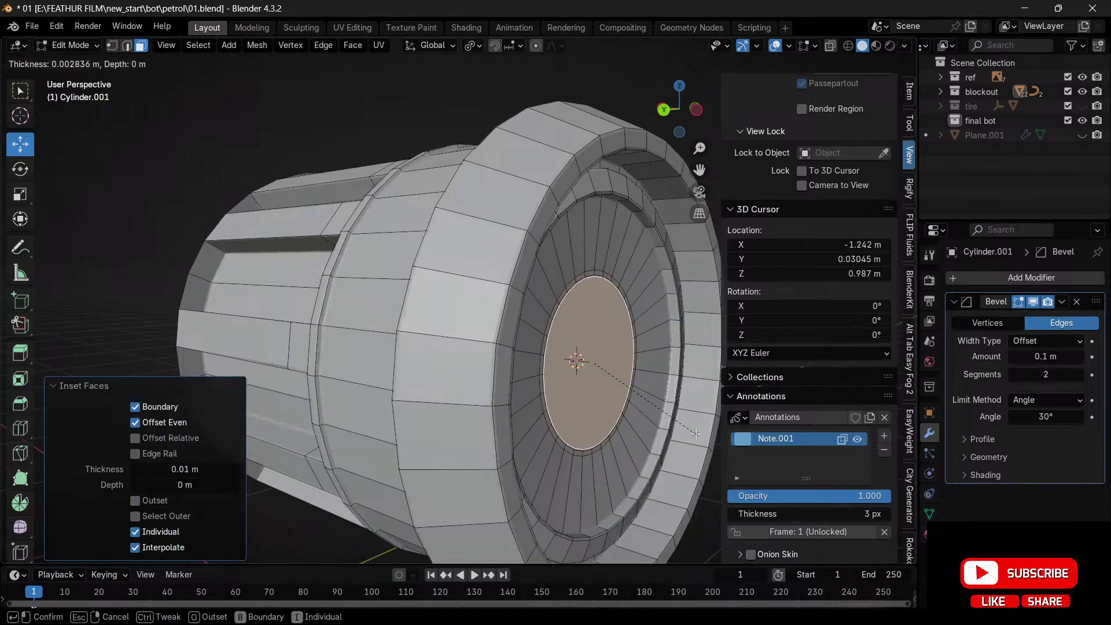
pyautogui.click(691, 433)
pyautogui.press('i')
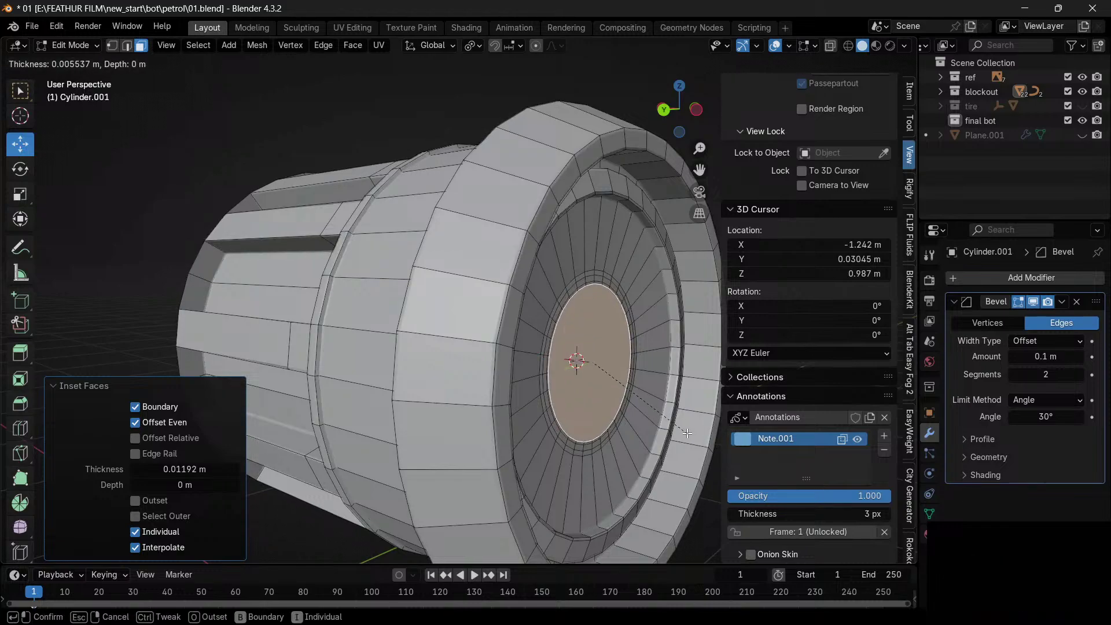
pyautogui.click(613, 384)
# - Extrude the central face outward about 0.0646 m along its normal and shift its end face about -0.0306 m along X
pyautogui.press('e')
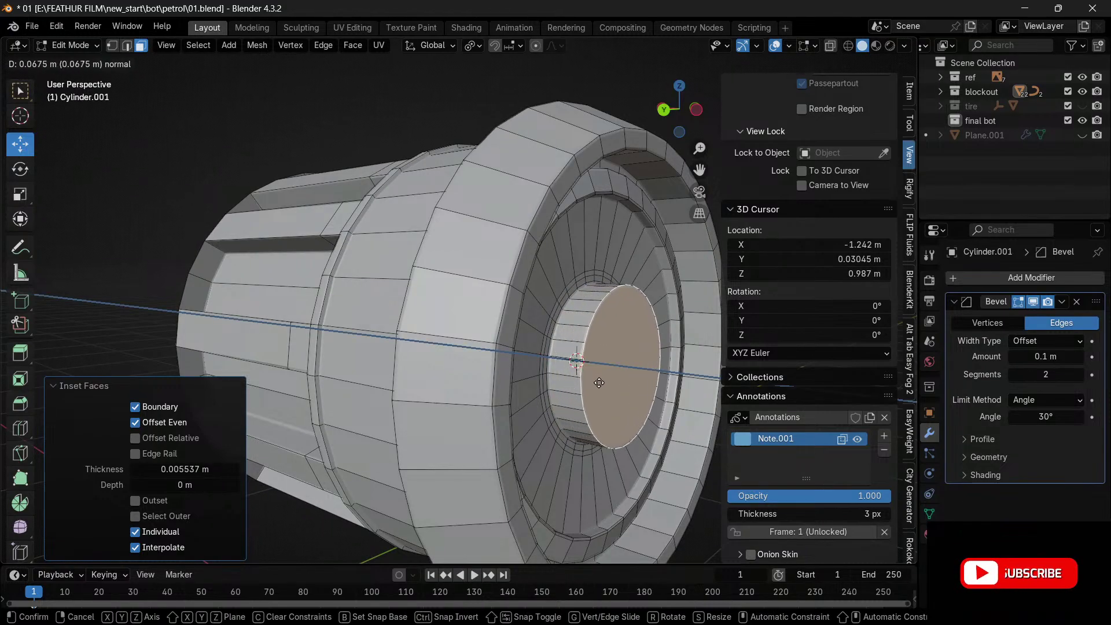
pyautogui.click(595, 384)
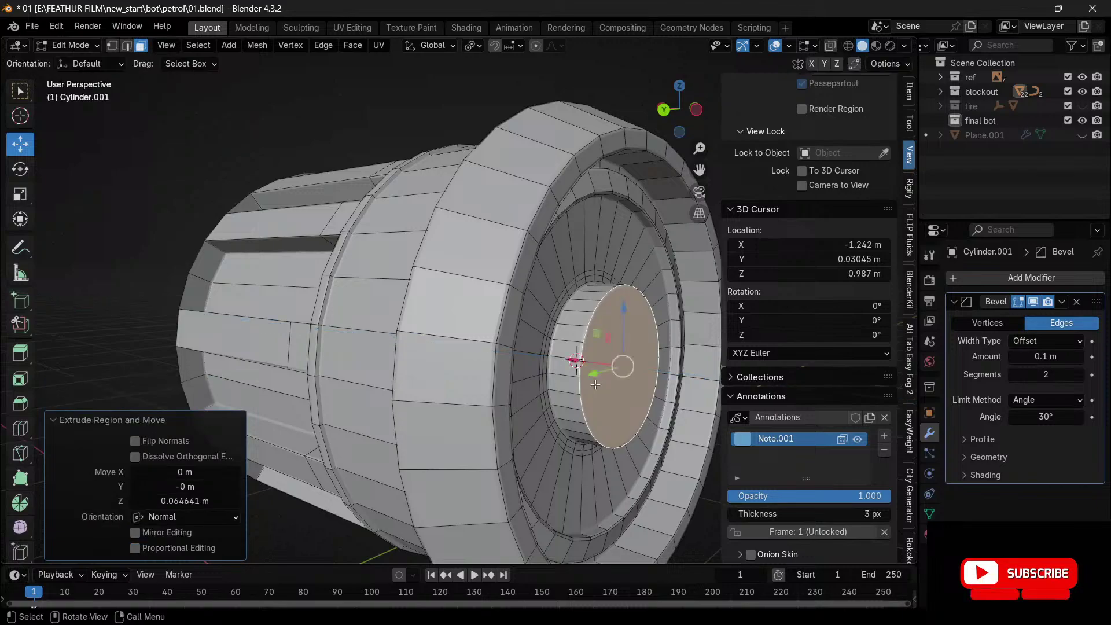
pyautogui.click(665, 111)
pyautogui.moveTo(603, 346); pyautogui.dragTo(619, 347)
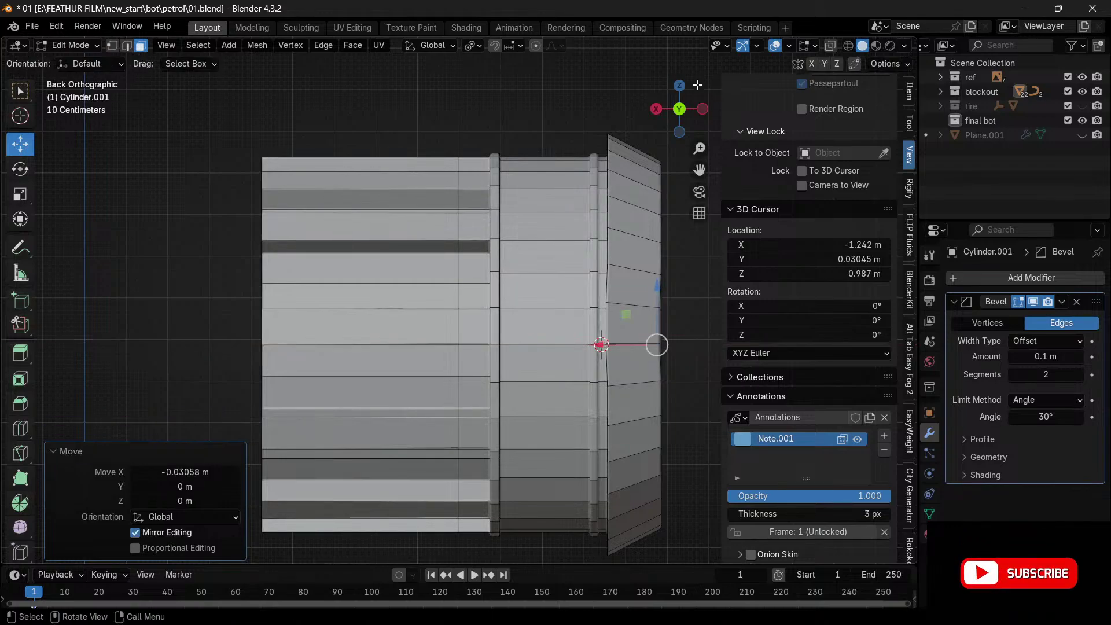
# - Bevel the front rim of the central boss by about 0.018 m and inset its end face by about 0.0067 m
pyautogui.moveTo(682, 111); pyautogui.dragTo(602, 119)
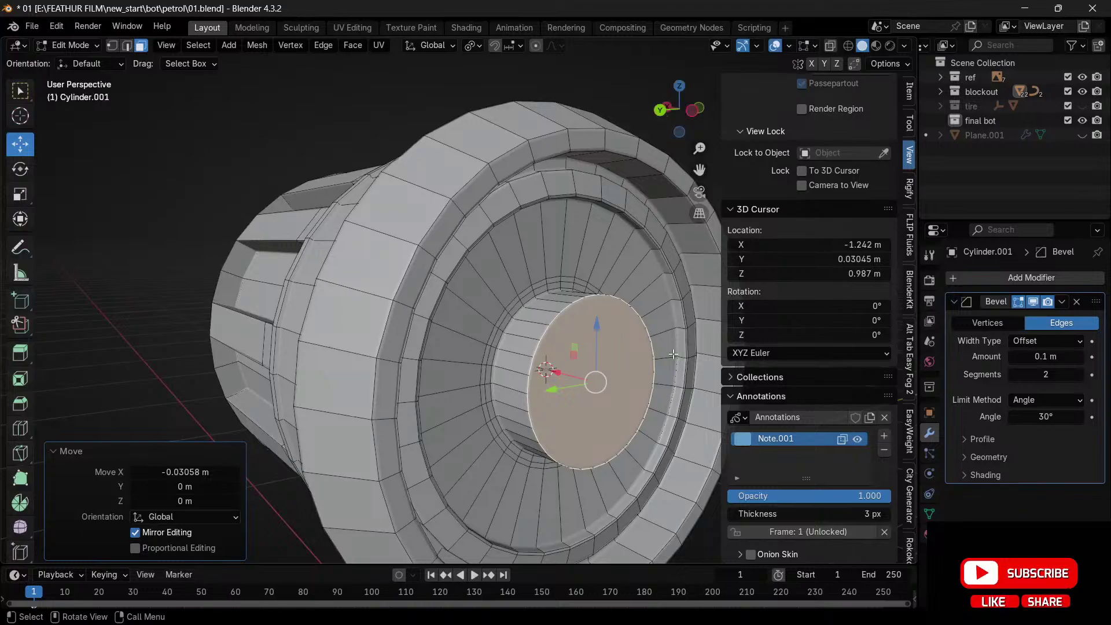
pyautogui.hotkey('ctrl', 'b')
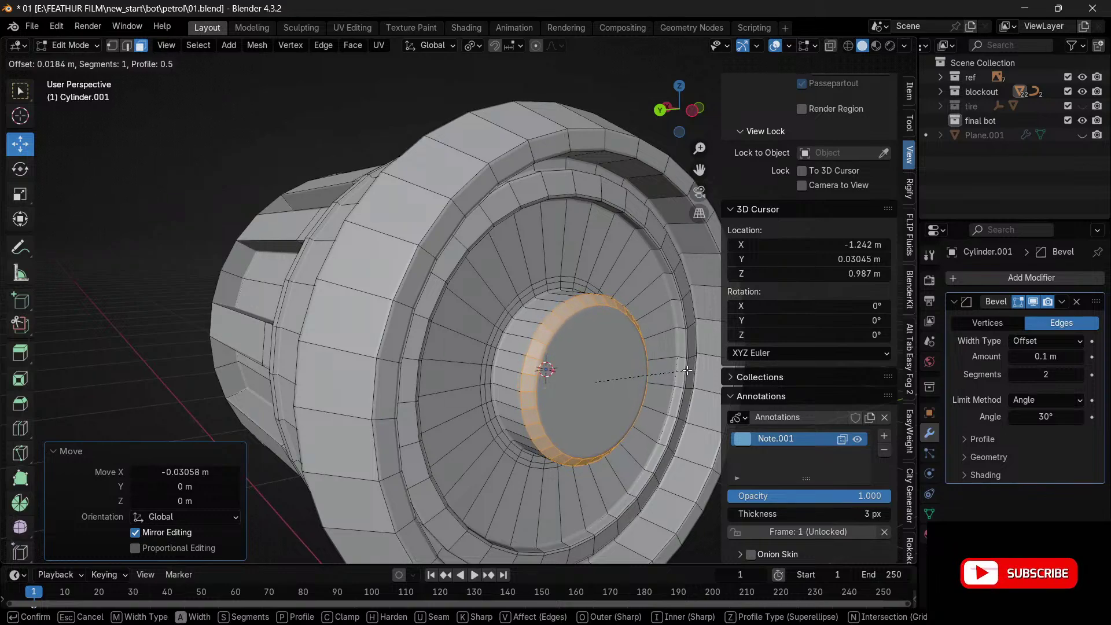
pyautogui.click(591, 377)
pyautogui.press('i')
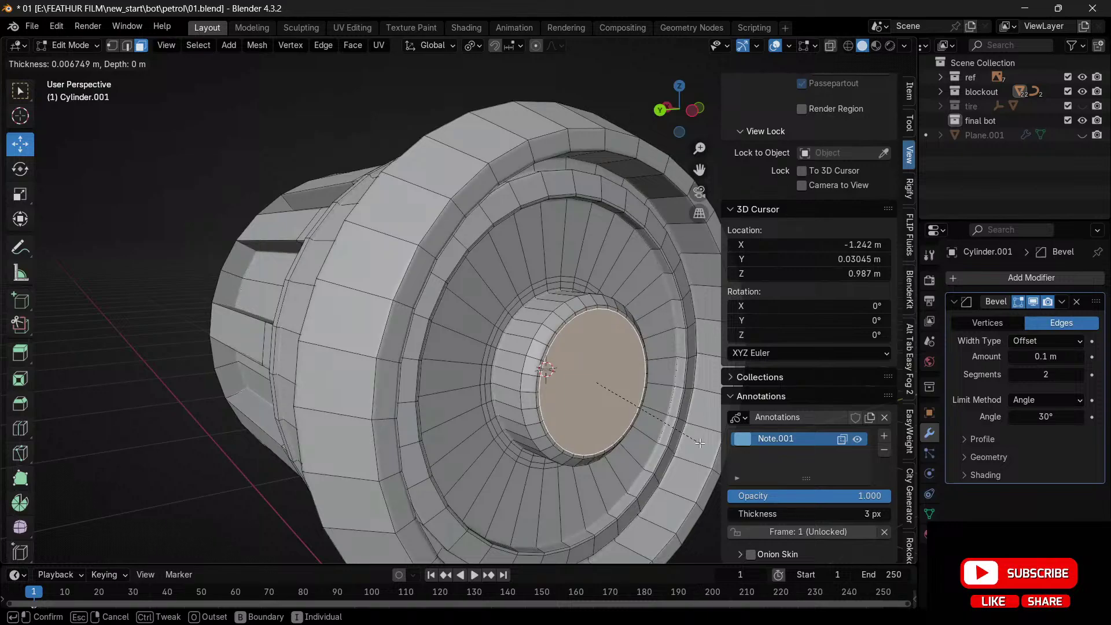
pyautogui.click(699, 443)
# - Extrude the boss's inset end face inward along its normal by about 0.0656 m and again by about 0.0529 m
pyautogui.press('g')
pyautogui.press('z')
pyautogui.press('z')
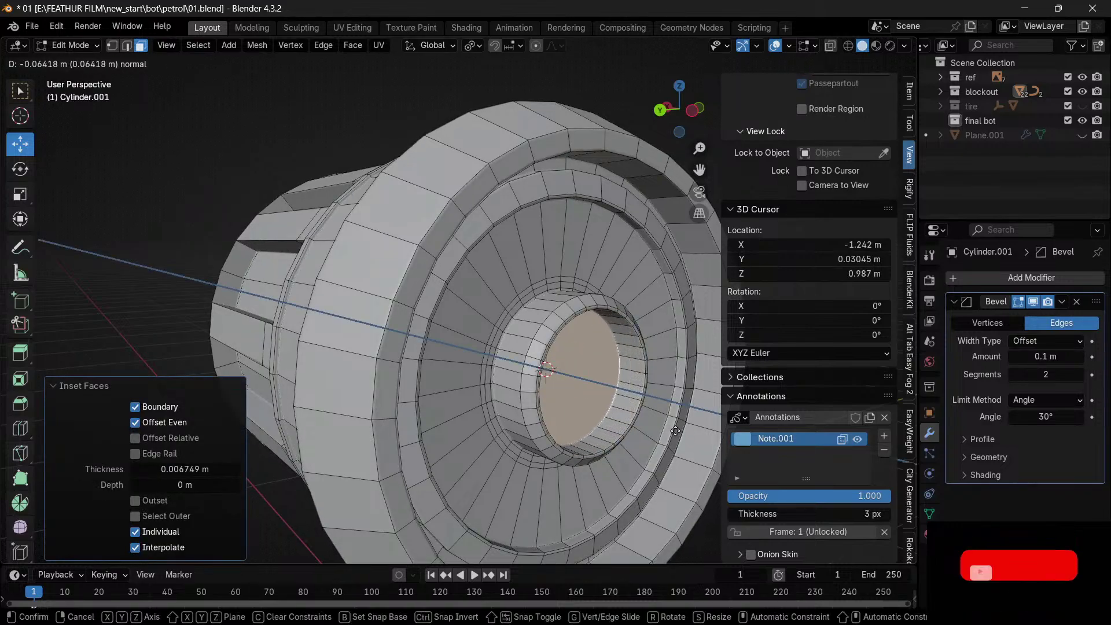
pyautogui.click(675, 431)
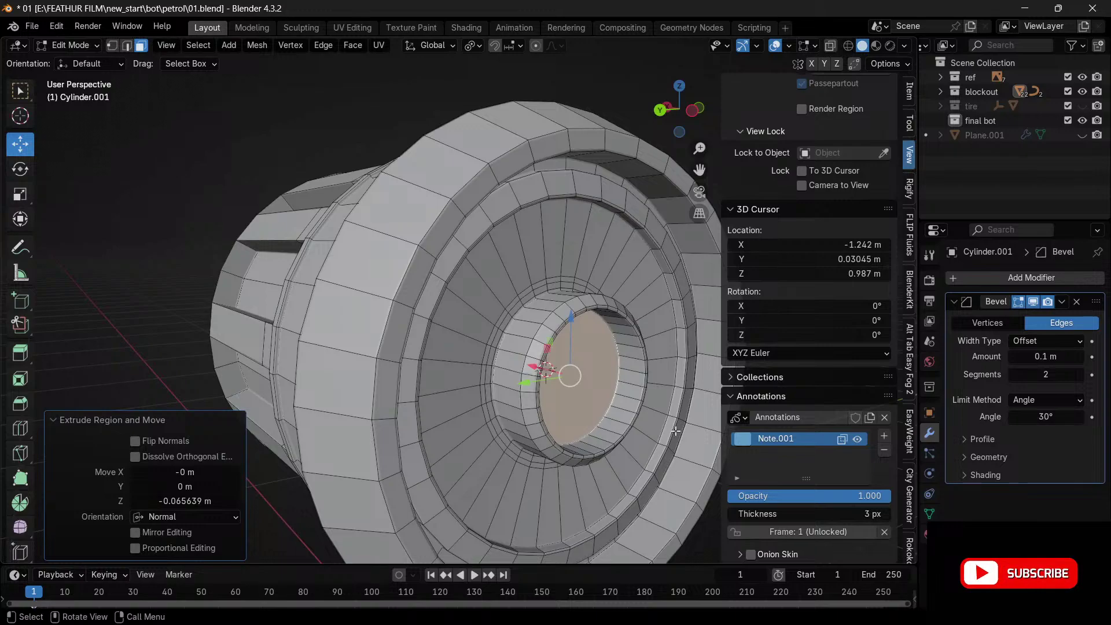
pyautogui.press('e')
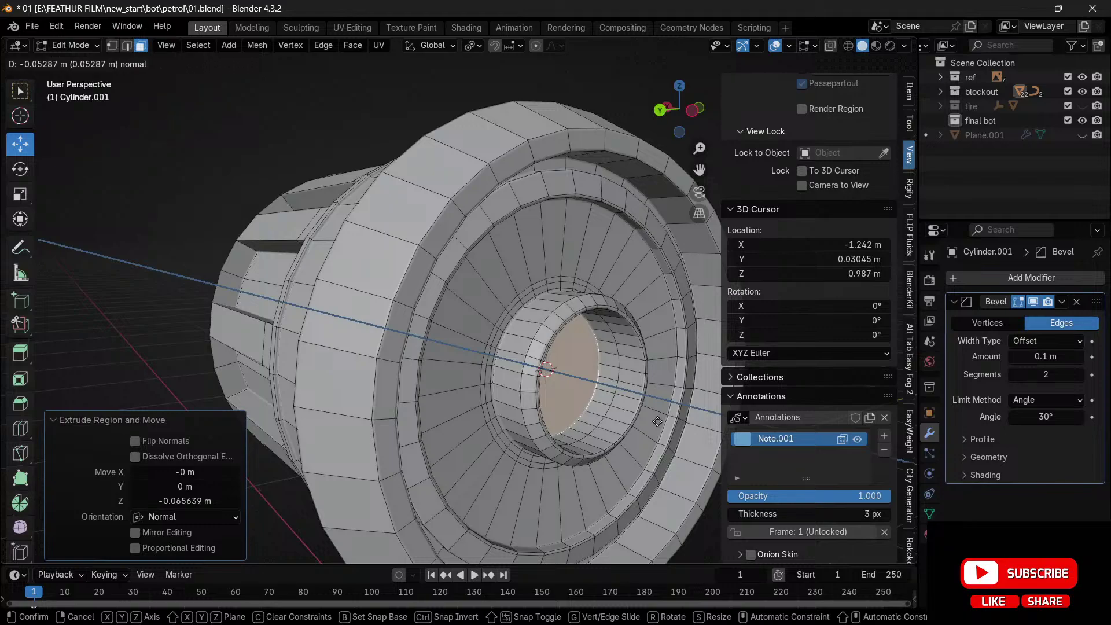
pyautogui.click(658, 421)
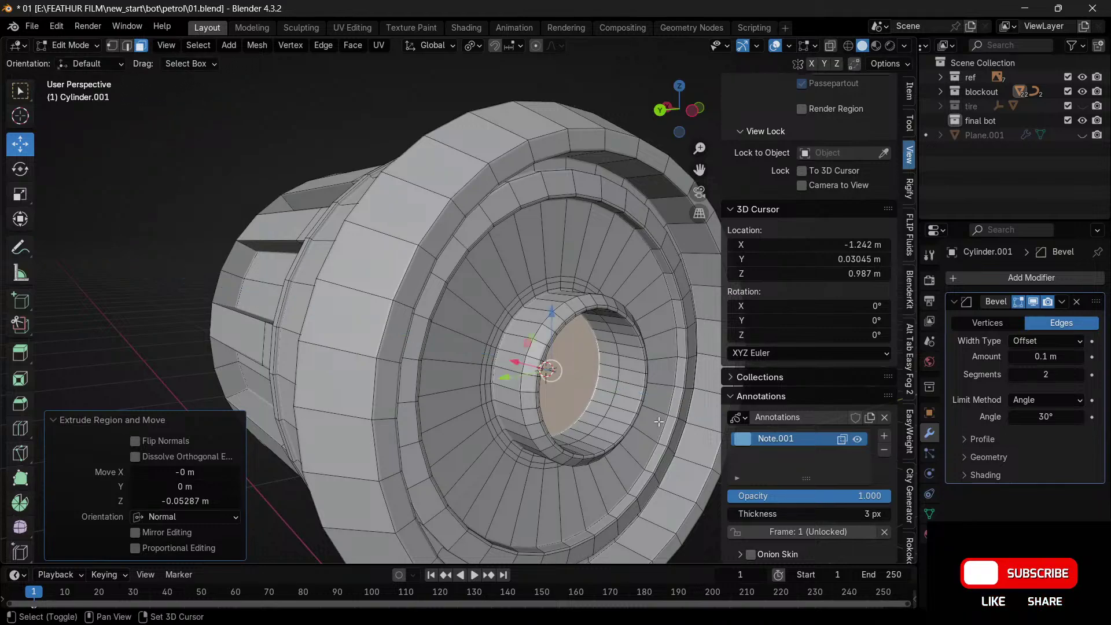
# - Duplicate the face at the bottom of the boss's bore and extrude the copy outward about 0.0159 m along its normal
pyautogui.hotkey('shift', 'd')
pyautogui.press('z')
pyautogui.press('z')
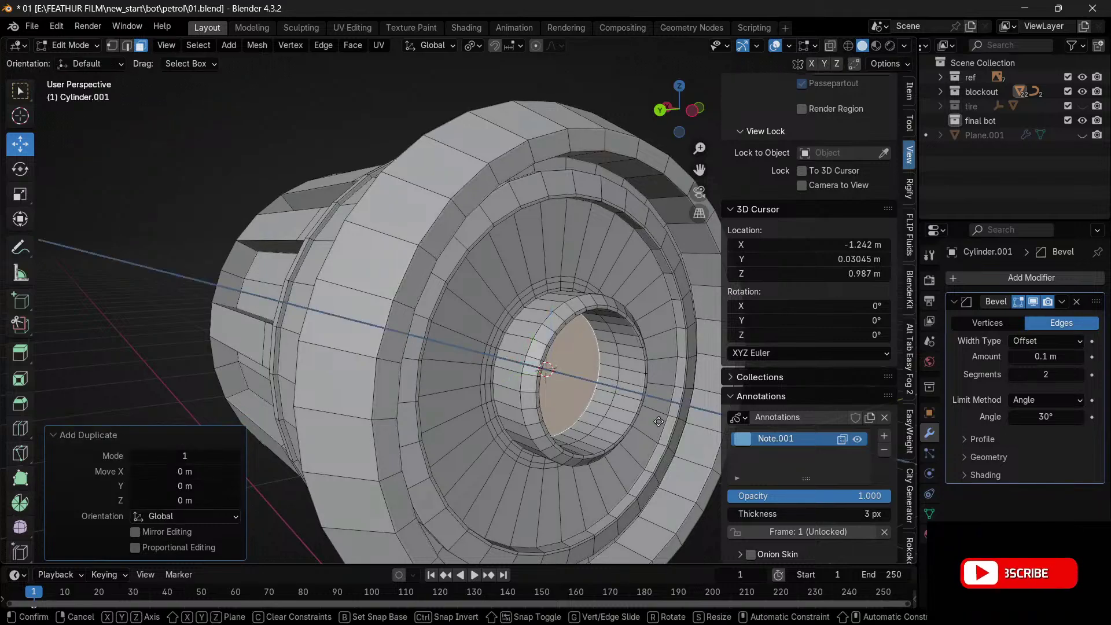
pyautogui.click(664, 422)
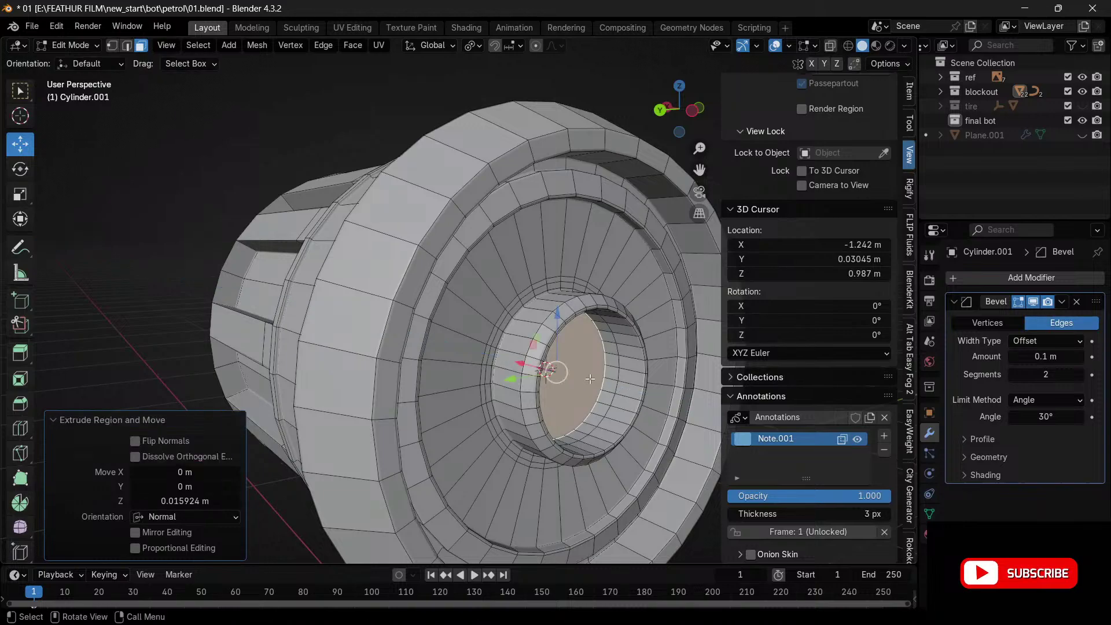
# - Select the whole disc inside the bore and duplicate it about -0.102 m along X to the boss's mouth
pyautogui.press('l')
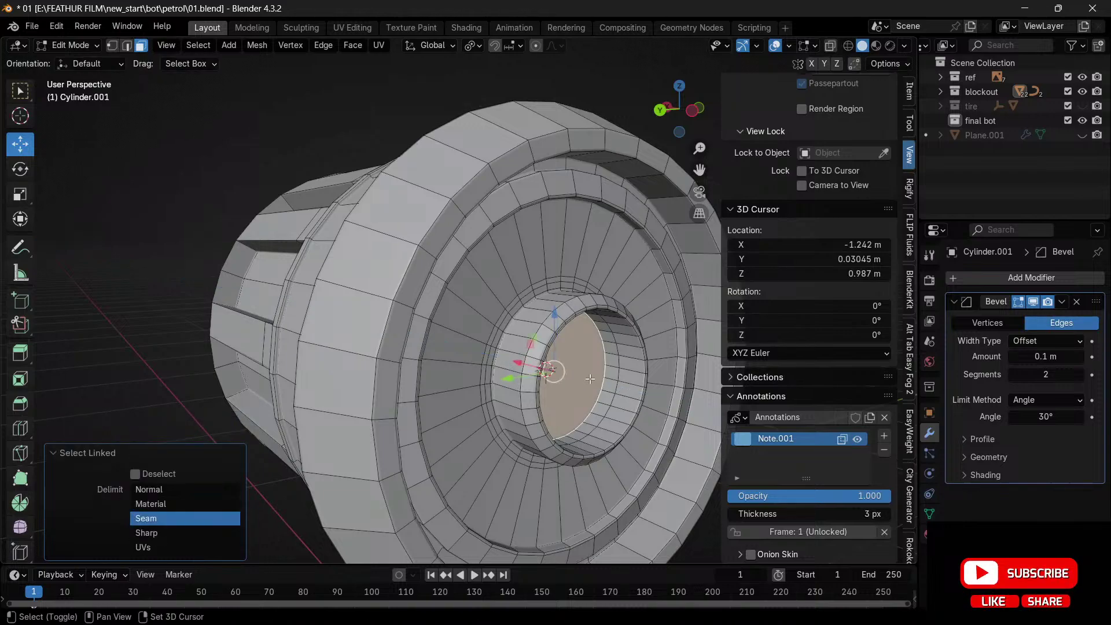
pyautogui.press('g')
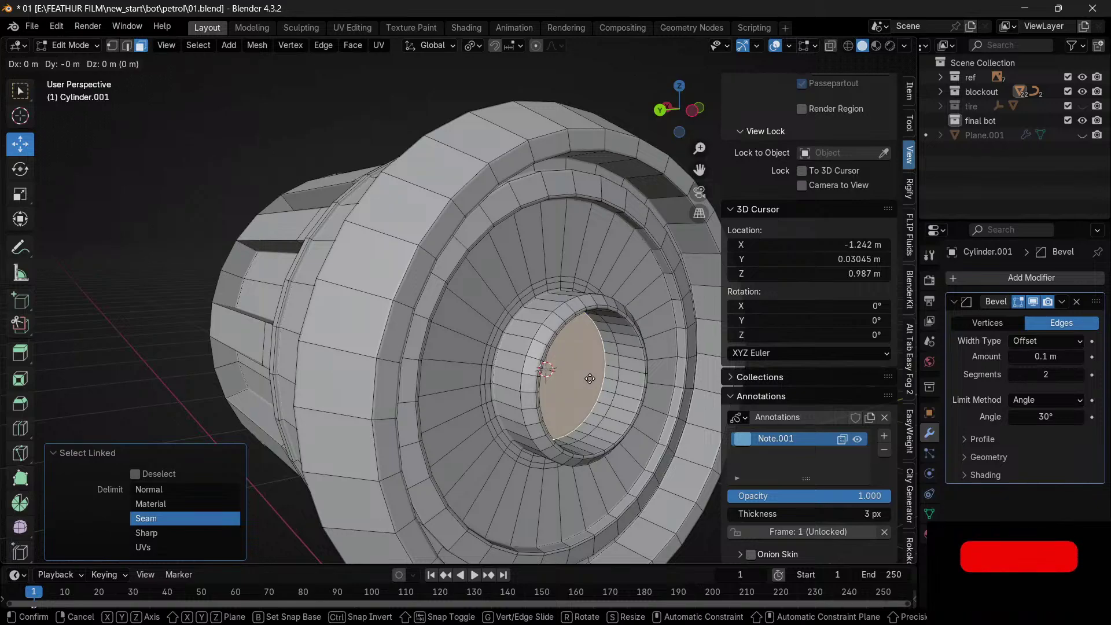
pyautogui.press('x')
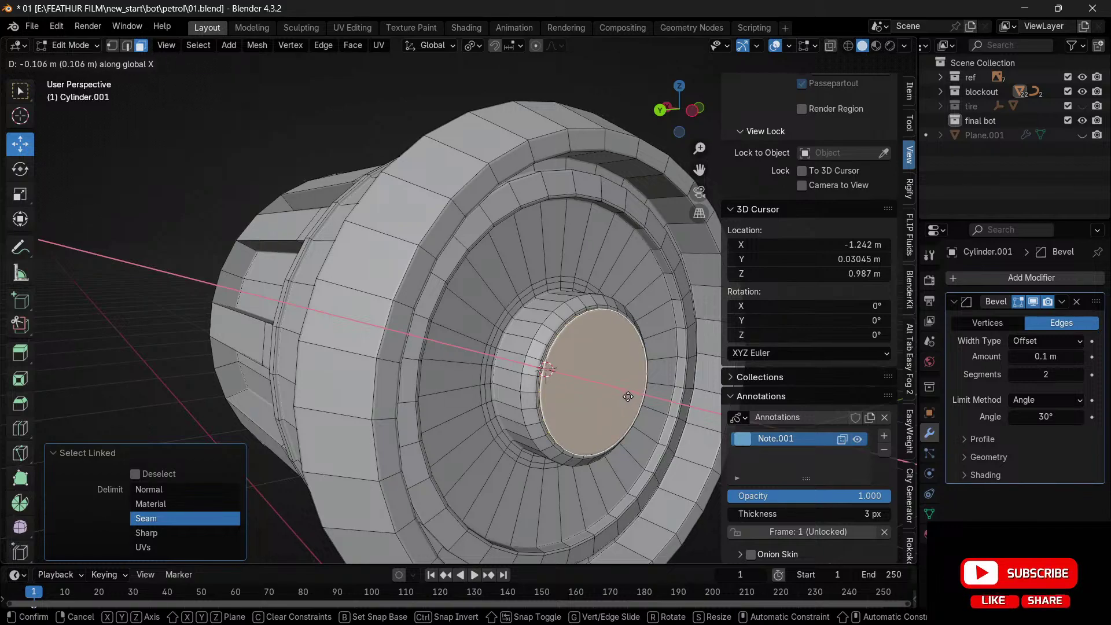
pyautogui.click(626, 397)
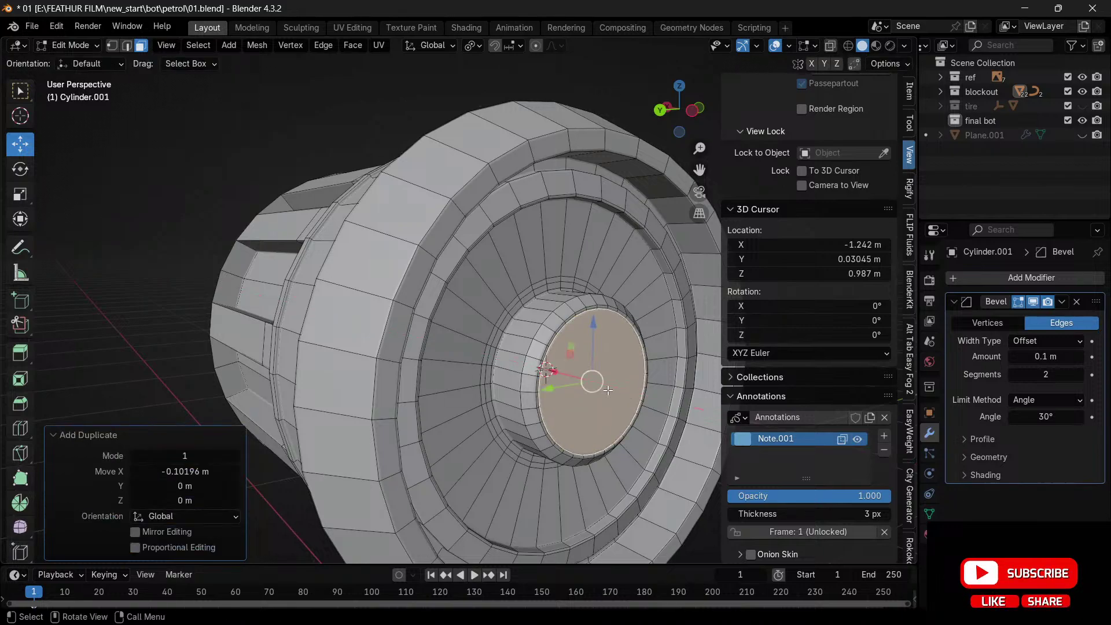
# - Hide the connected hub body, leaving the two discs, and select the entire outer disc
pyautogui.click(473, 354)
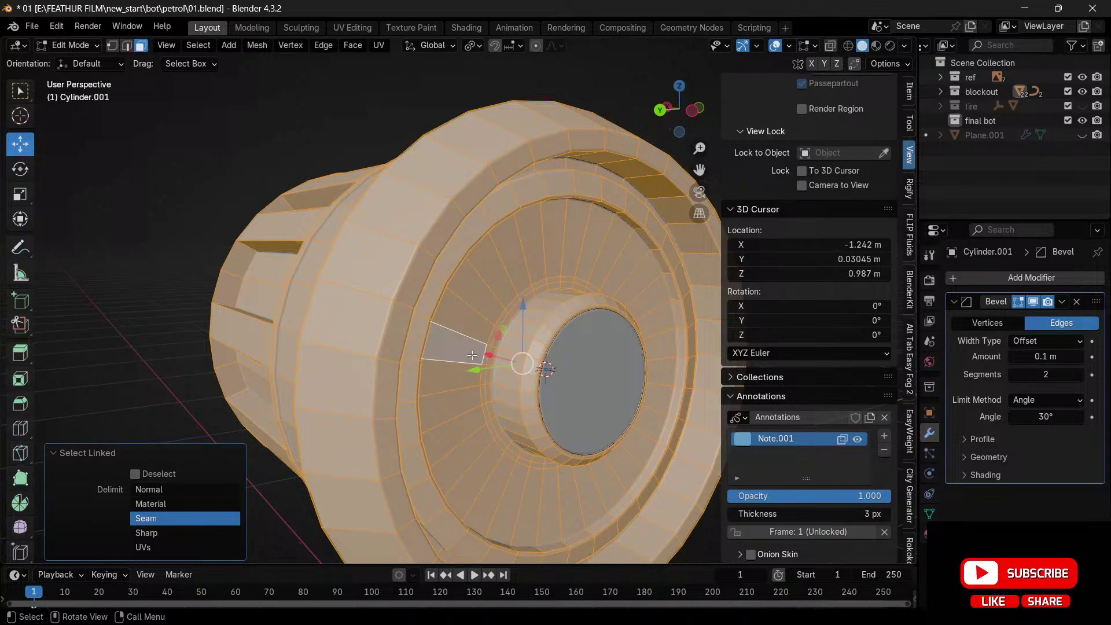
pyautogui.press('h')
pyautogui.moveTo(680, 110); pyautogui.dragTo(657, 112)
pyautogui.press('l')
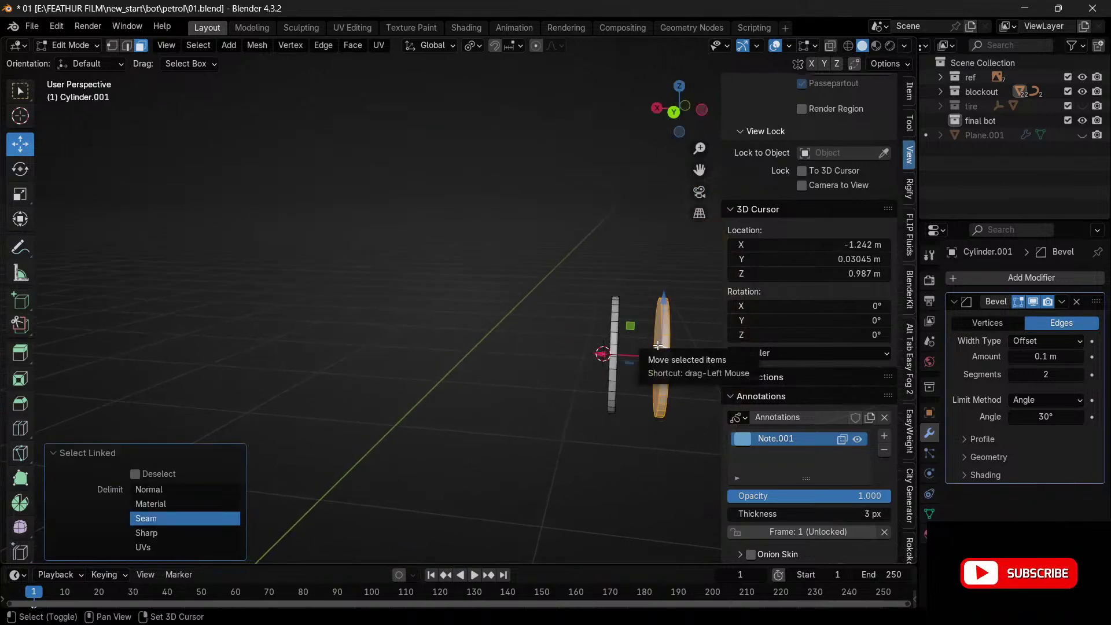
# - Fill the gap between the two discs with four copies of the outer disc along X, the first about 0.0234 m away, the others about 0.0211 m apart
pyautogui.hotkey('shift', 'd')
pyautogui.press('x')
pyautogui.click(646, 344)
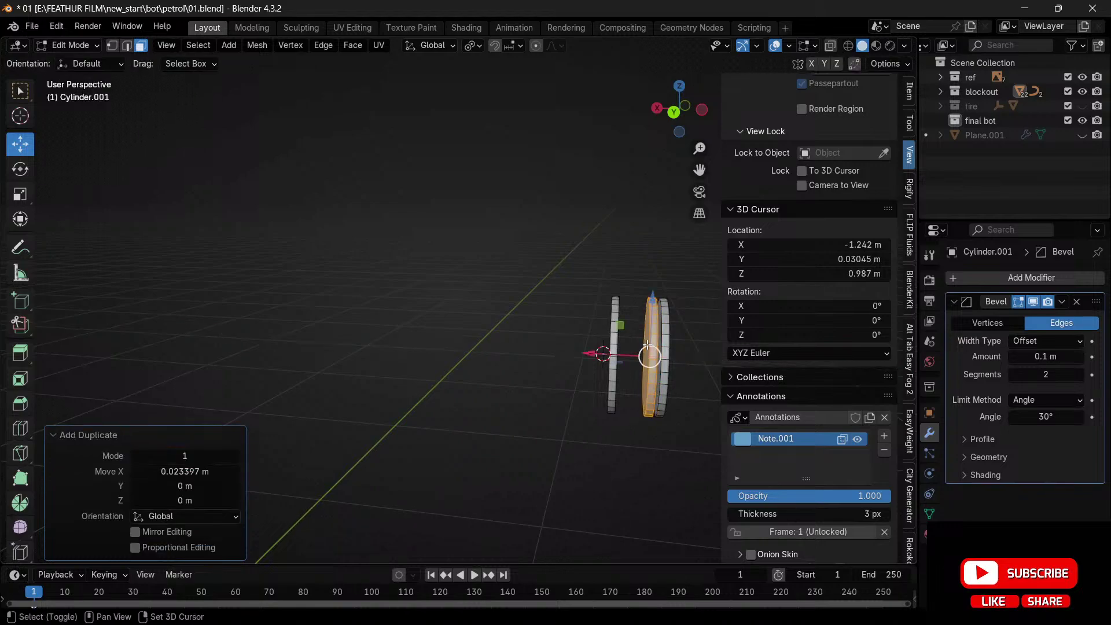
pyautogui.press('g')
pyautogui.press('x')
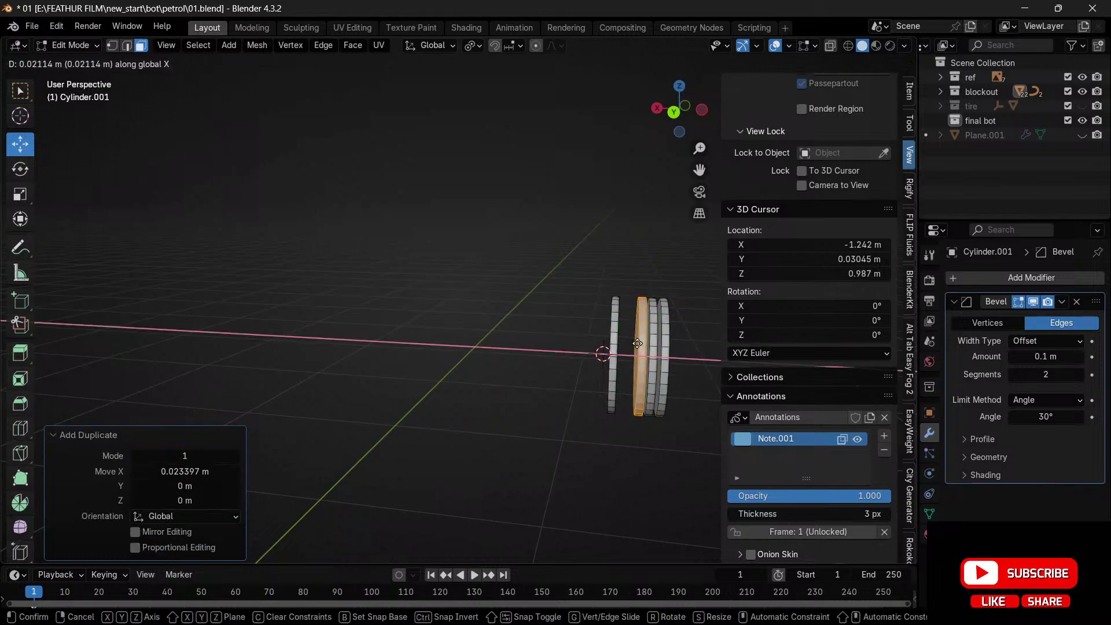
pyautogui.click(637, 343)
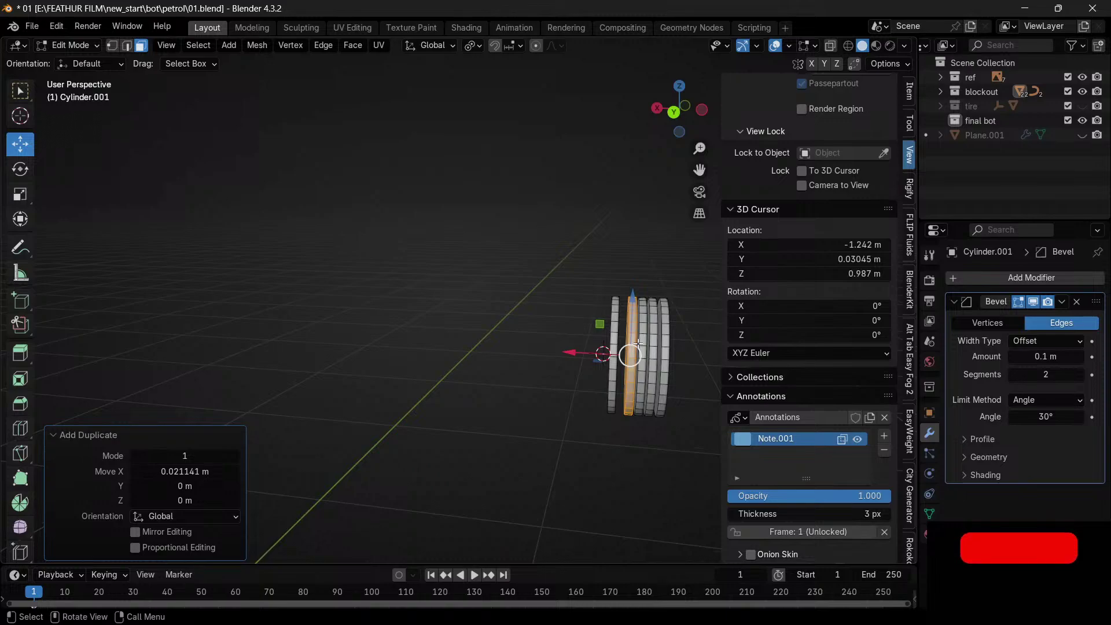
pyautogui.hotkey('shift', 'r')
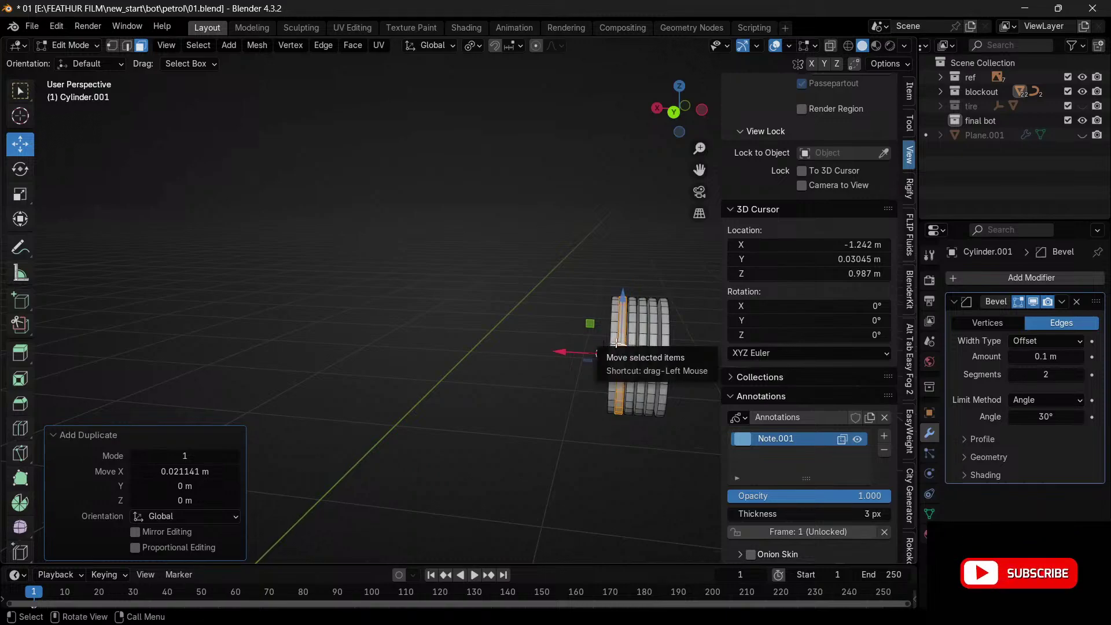
# - Move the copy nearest the inner disc slightly in the negative X direction to separate the two
pyautogui.scroll(2, 647, 351)
pyautogui.moveTo(699, 170); pyautogui.dragTo(578, 325)
pyautogui.press('g')
pyautogui.press('x')
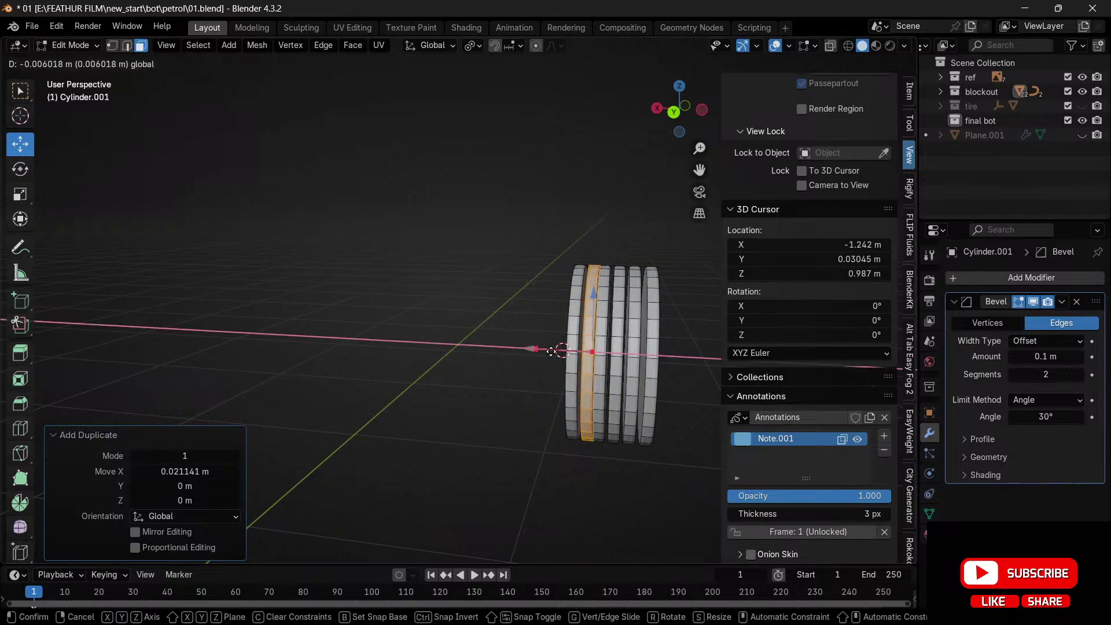
pyautogui.click(579, 359)
# - Select the whole third disc from the inner end and move it about -0.0026 m along X
pyautogui.click(601, 372)
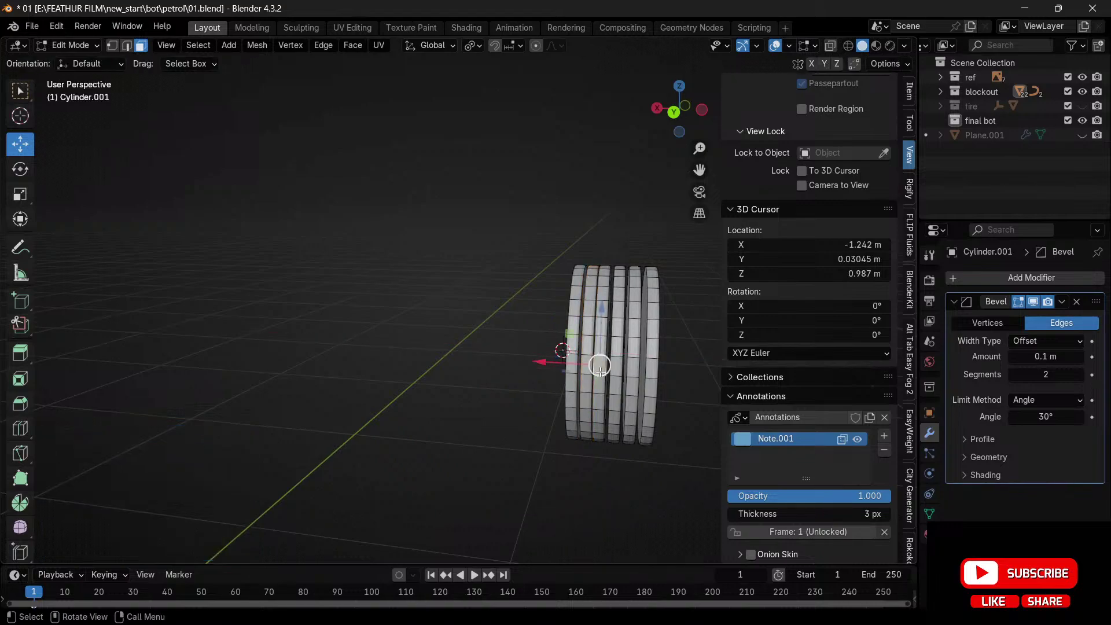
pyautogui.press('l')
pyautogui.press('g')
pyautogui.press('x')
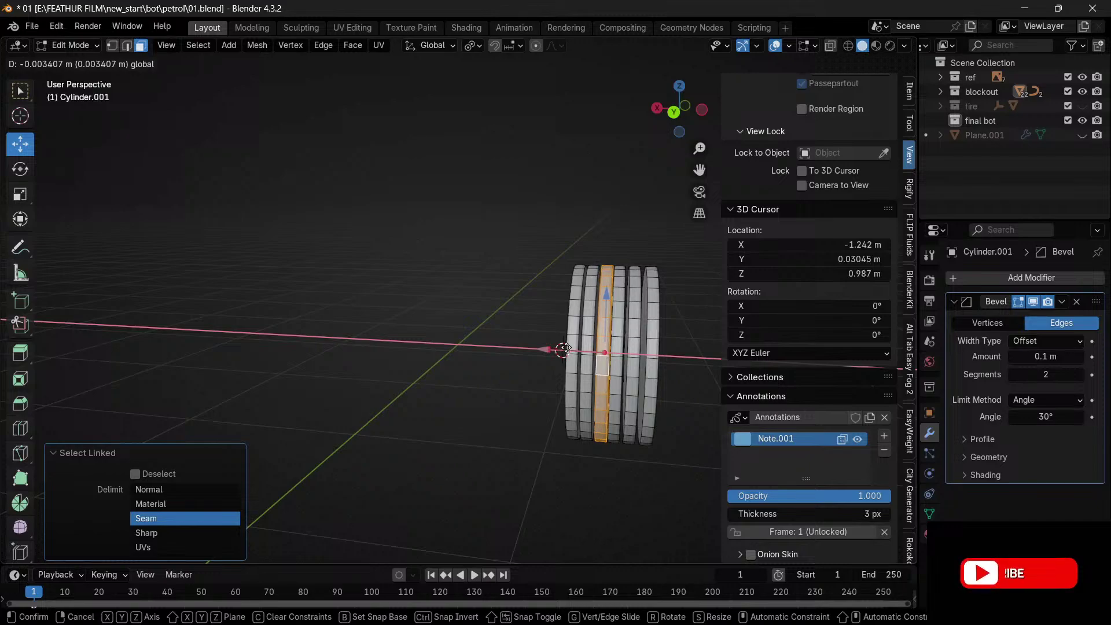
pyautogui.click(566, 348)
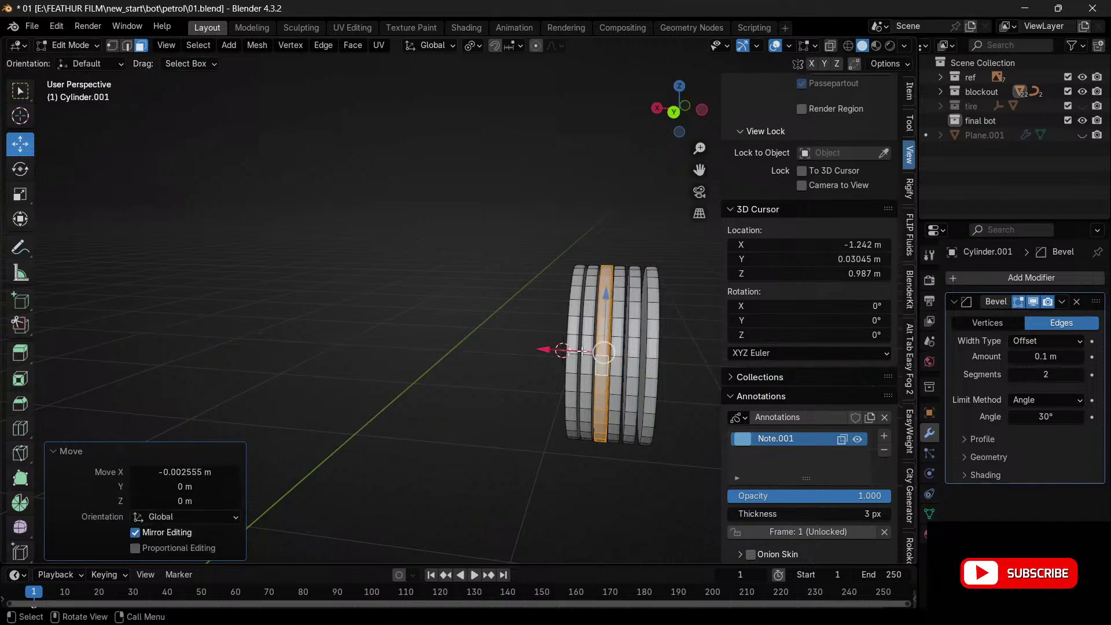
# - Select the whole disc copy next to the outermost disc and shift it about -0.0025 m along X
pyautogui.click(630, 334)
pyautogui.press('l')
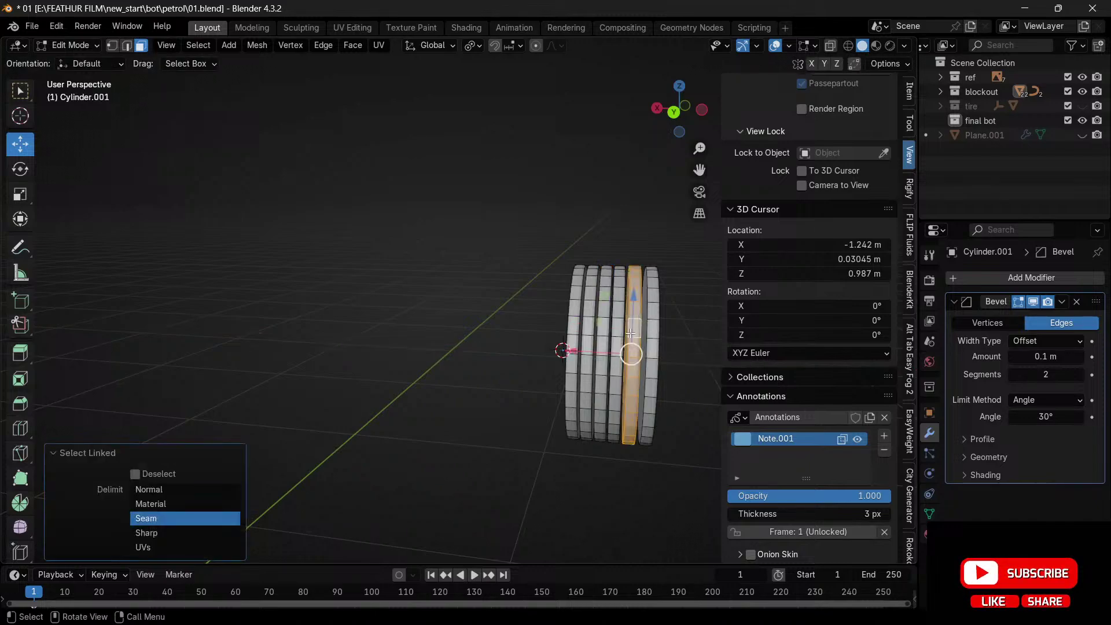
pyautogui.press('g')
pyautogui.press('x')
pyautogui.click(607, 353)
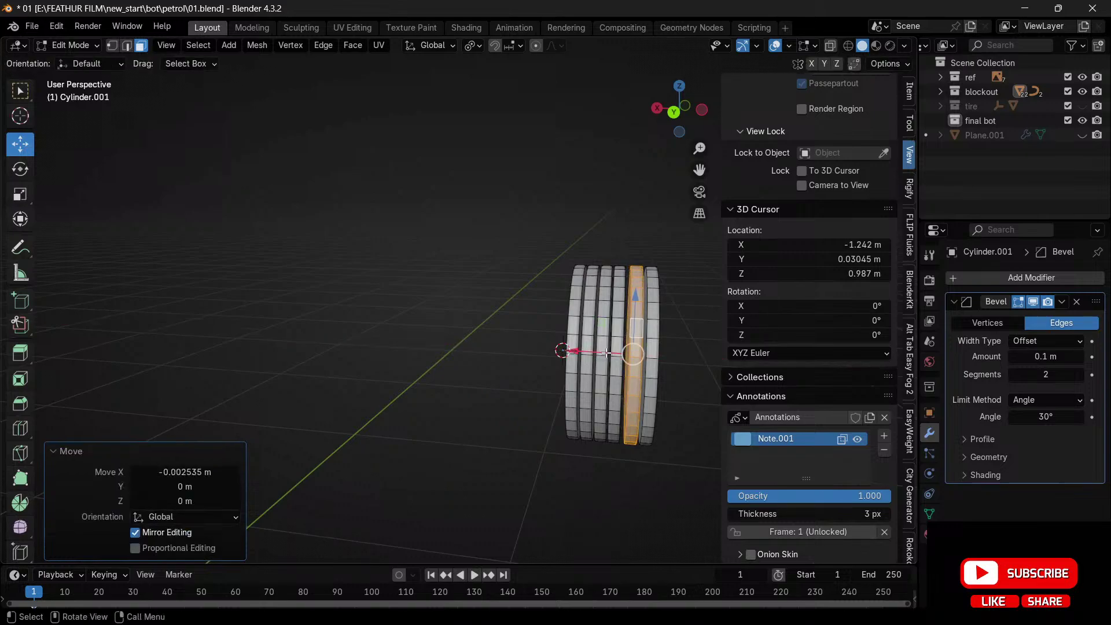
# - Select the whole fourth disc from the inner end and move it about -0.004 m along X to even out the gaps
pyautogui.hotkey('alt', 'a')
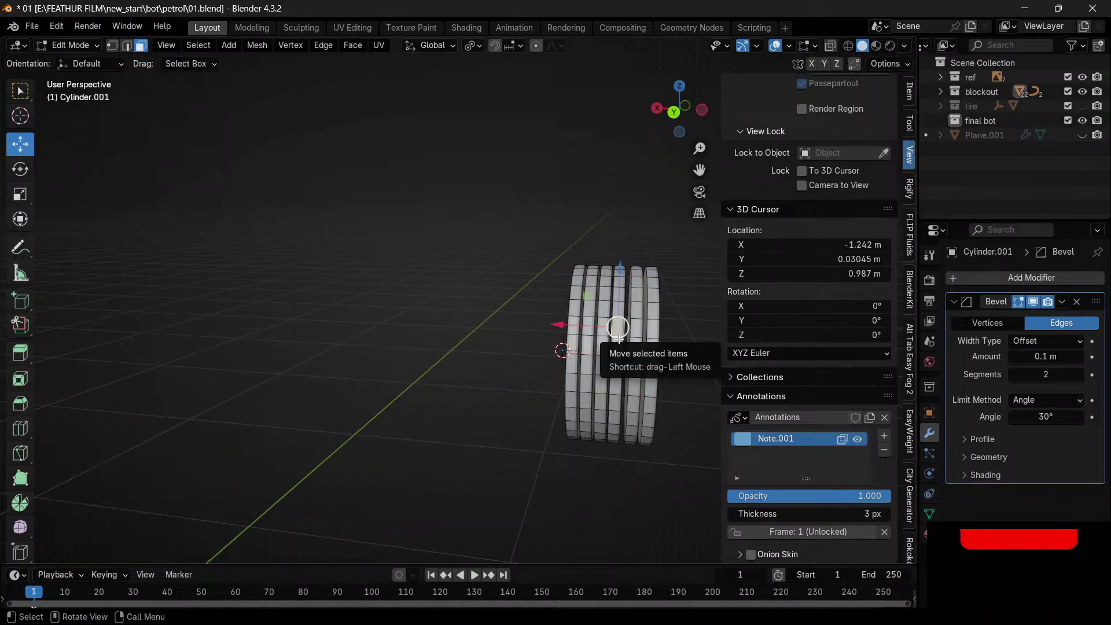
pyautogui.press('l')
pyautogui.press('g')
pyautogui.press('x')
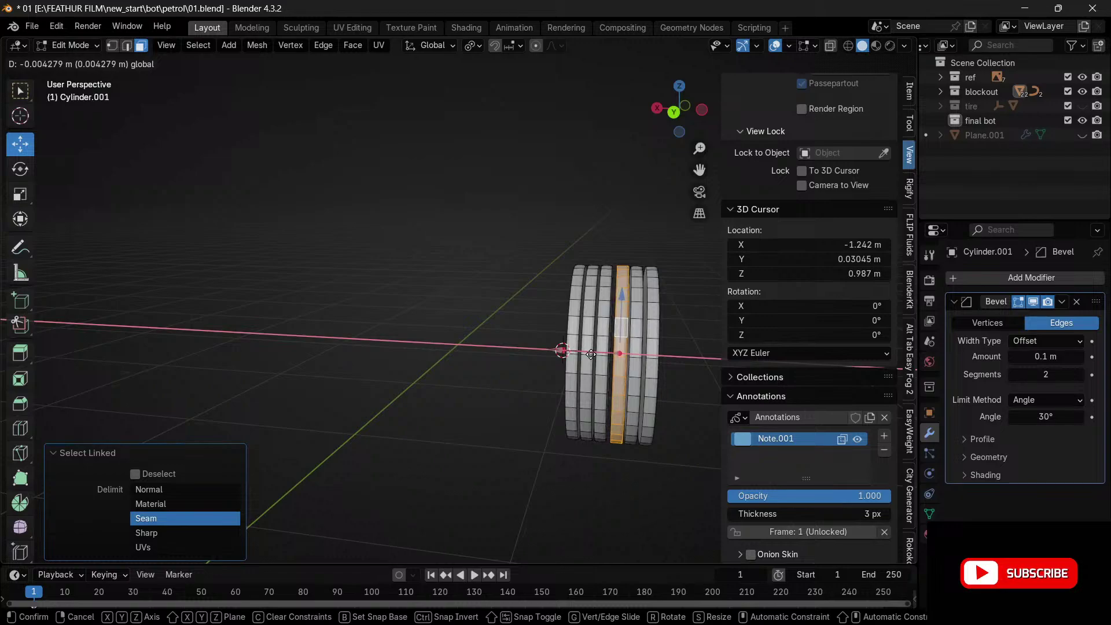
pyautogui.click(589, 354)
# - Reveal the hidden hub body and select the face loop around the central boss's outer side wall
pyautogui.press('Tab')
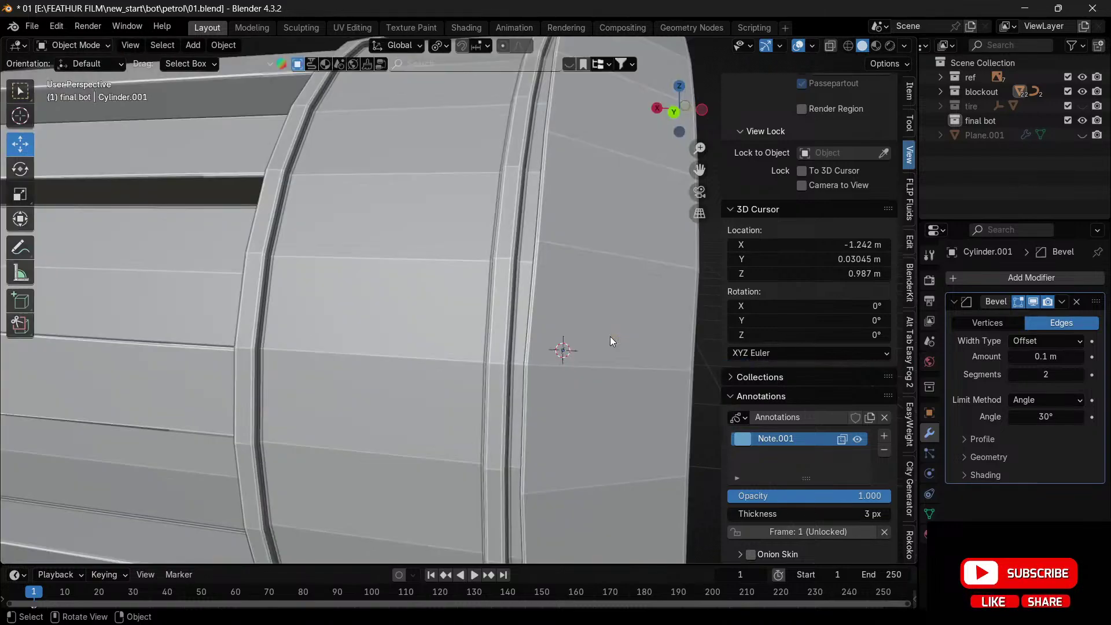
pyautogui.press('Tab')
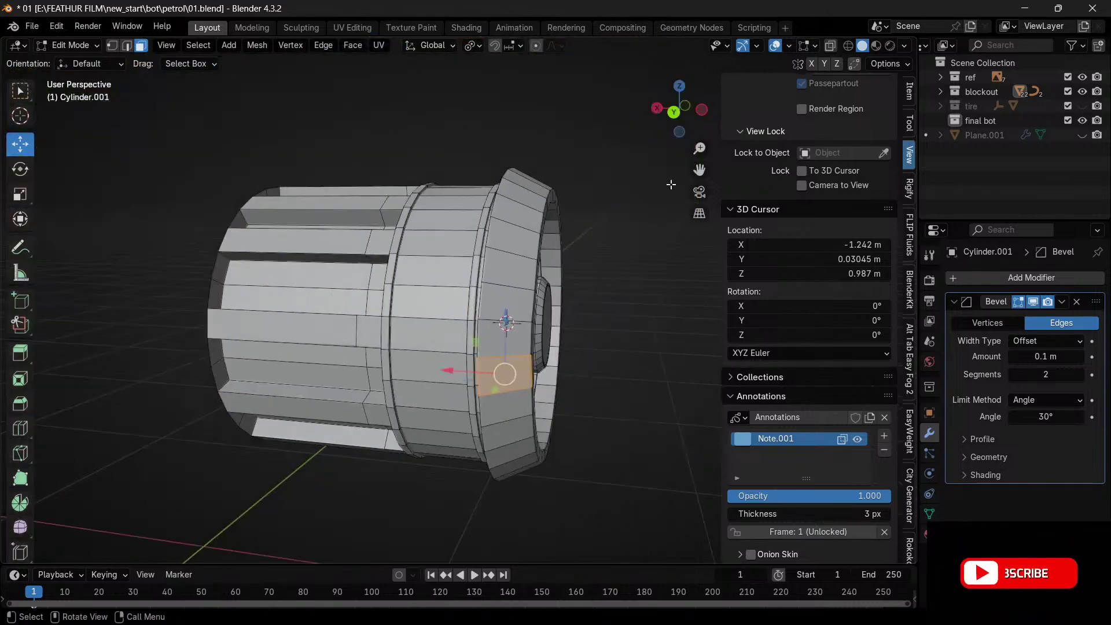
pyautogui.moveTo(679, 109); pyautogui.dragTo(755, 99)
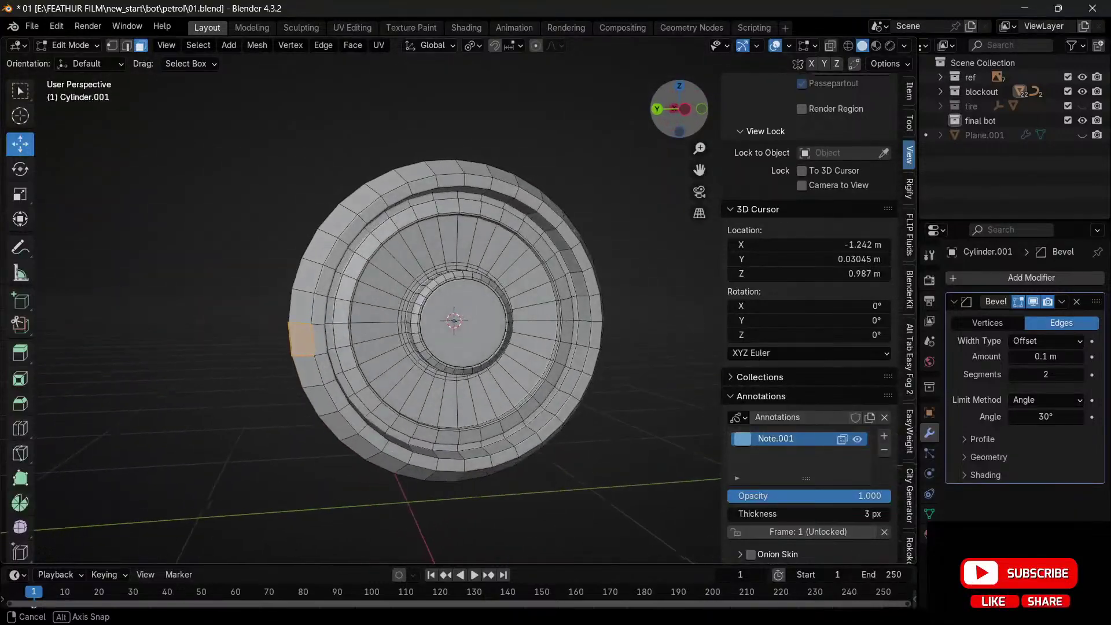
pyautogui.moveTo(418, 329); pyautogui.dragTo(464, 329, button='middle')
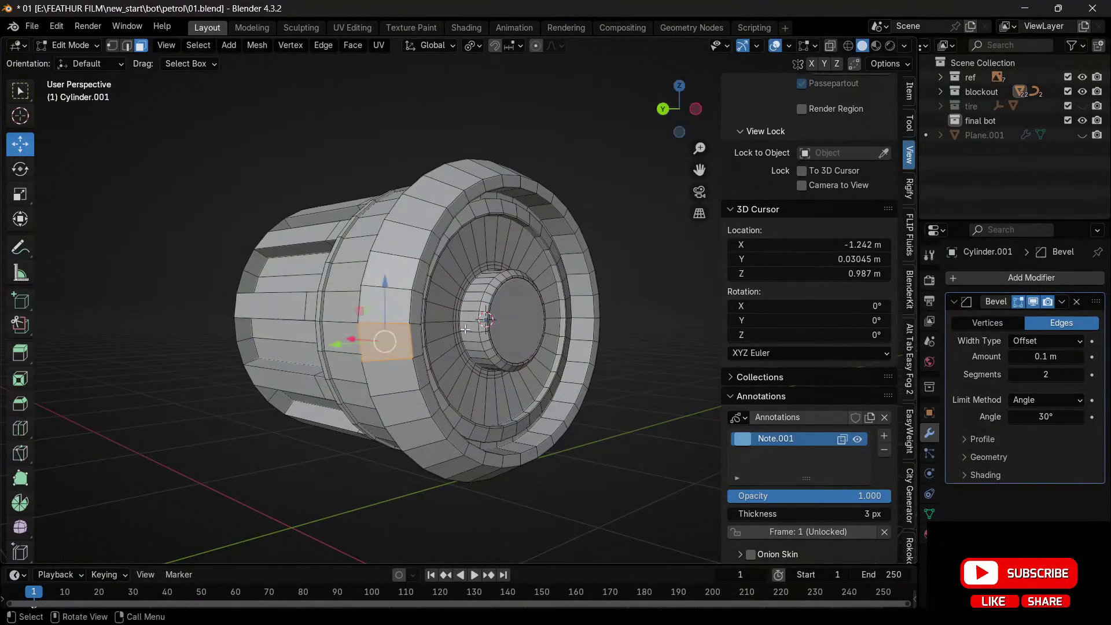
pyautogui.keyDown('alt'); pyautogui.click(464, 329); pyautogui.keyUp('alt')
pyautogui.scroll(5, 614, 440)
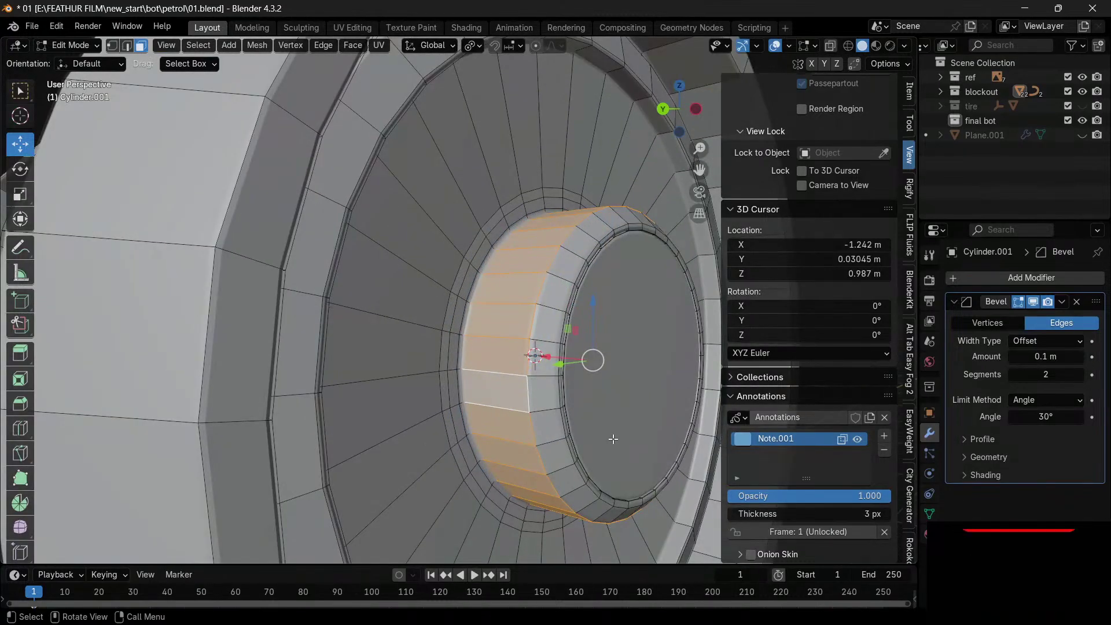
# - Inset the boss's side-wall loop as one region by about 0.0068 m and again by about 0.0021 m
pyautogui.press('i')
pyautogui.press('i')
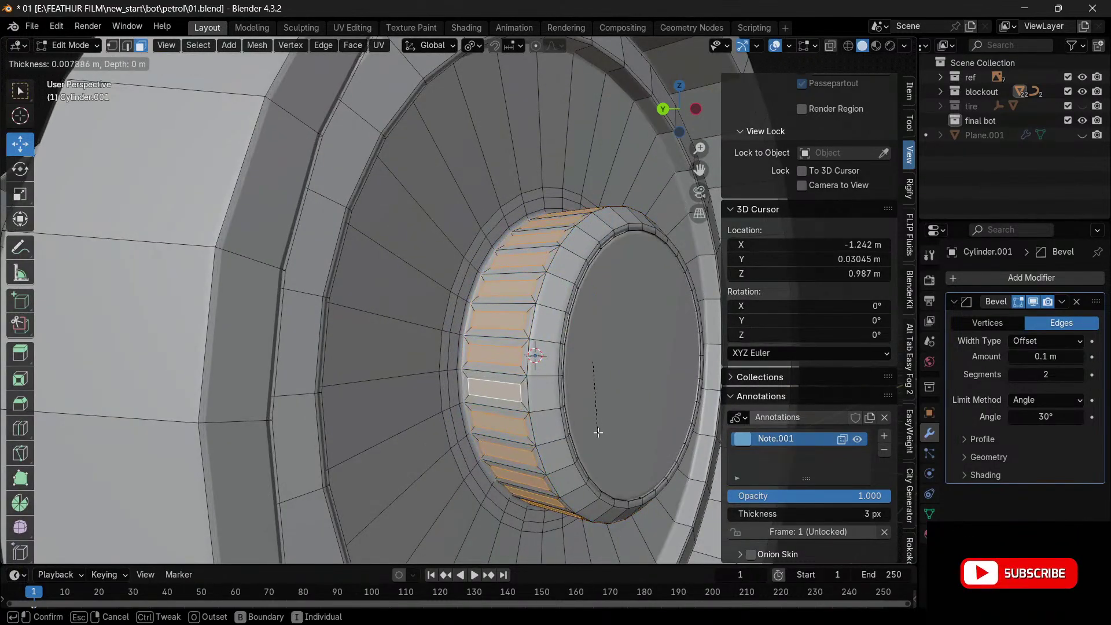
pyautogui.press('i')
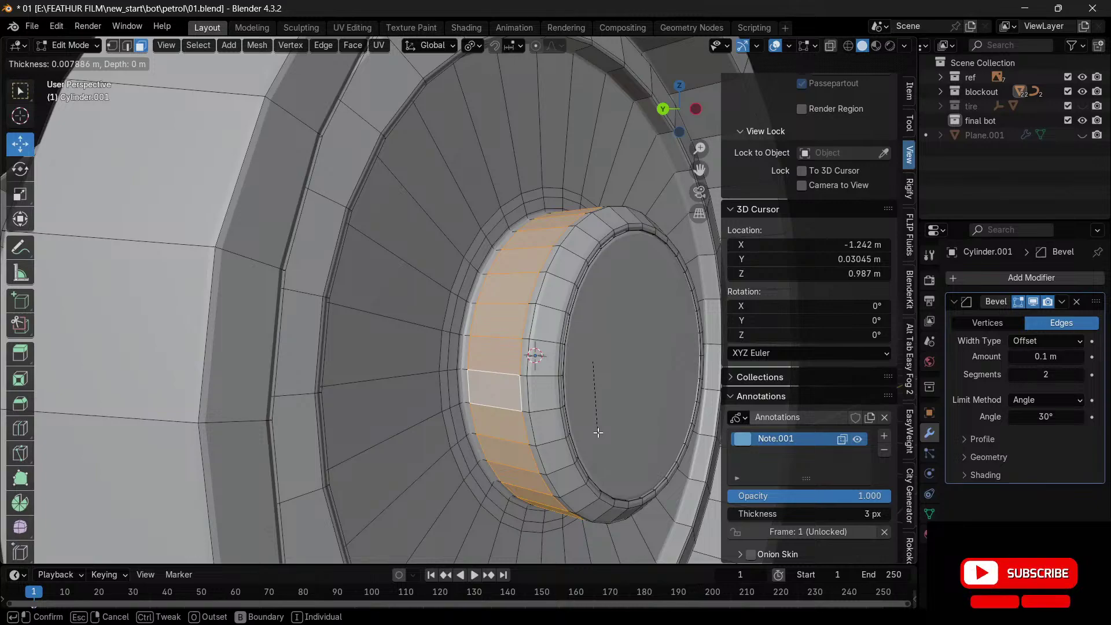
pyautogui.click(606, 433)
pyautogui.press('i')
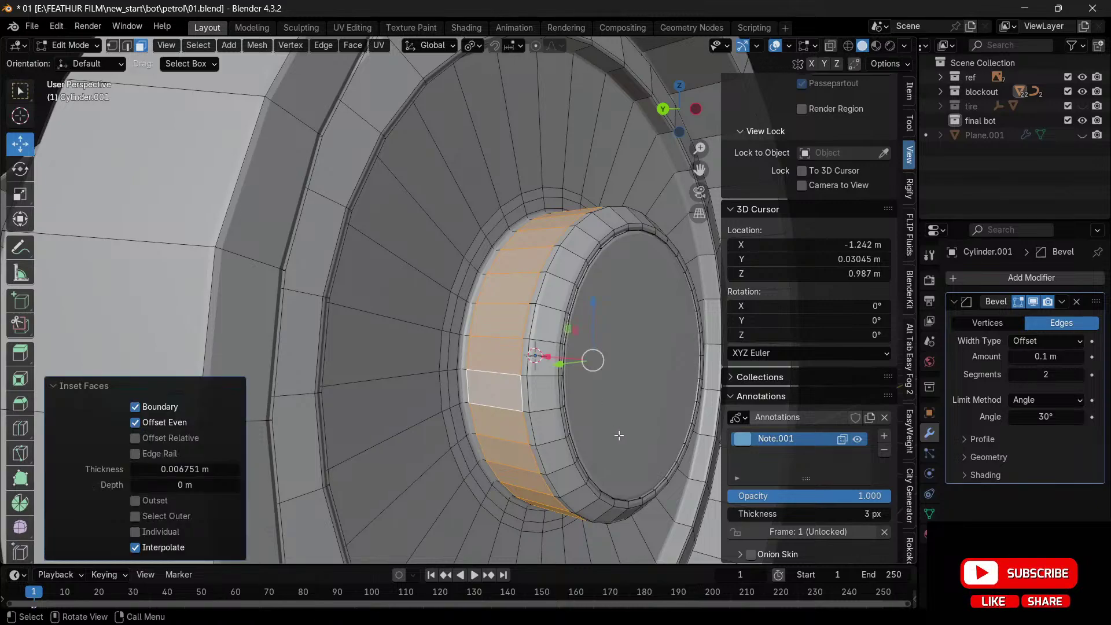
pyautogui.click(615, 435)
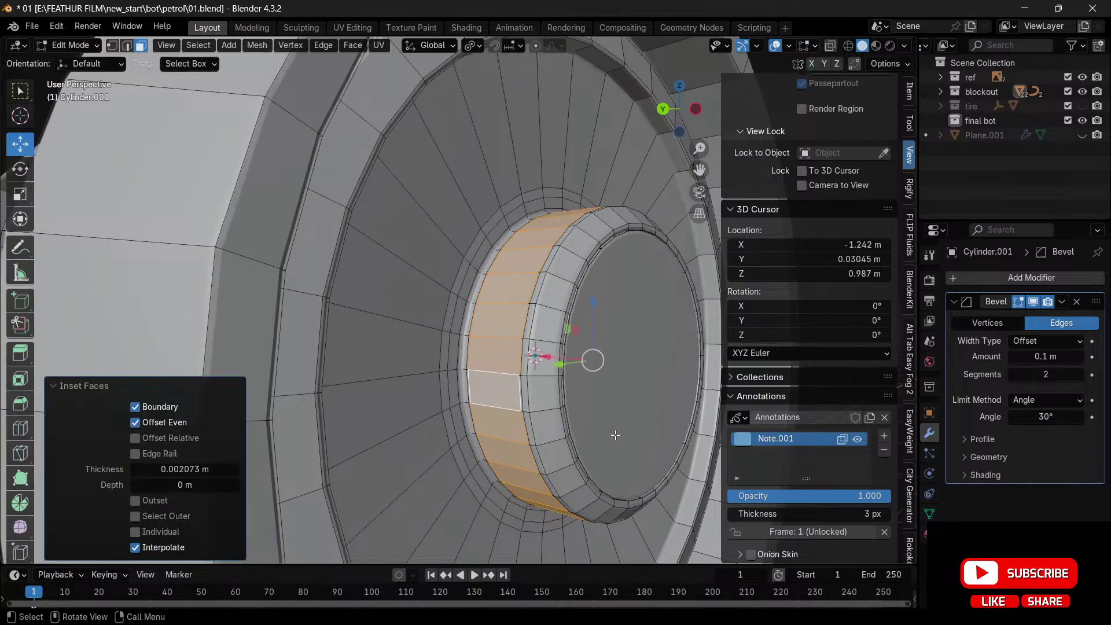
# - Extrude the inset side-wall loop about -0.0145 m along its normals to sink a groove around the boss
pyautogui.hotkey('alt', 'e')
pyautogui.click(615, 435)
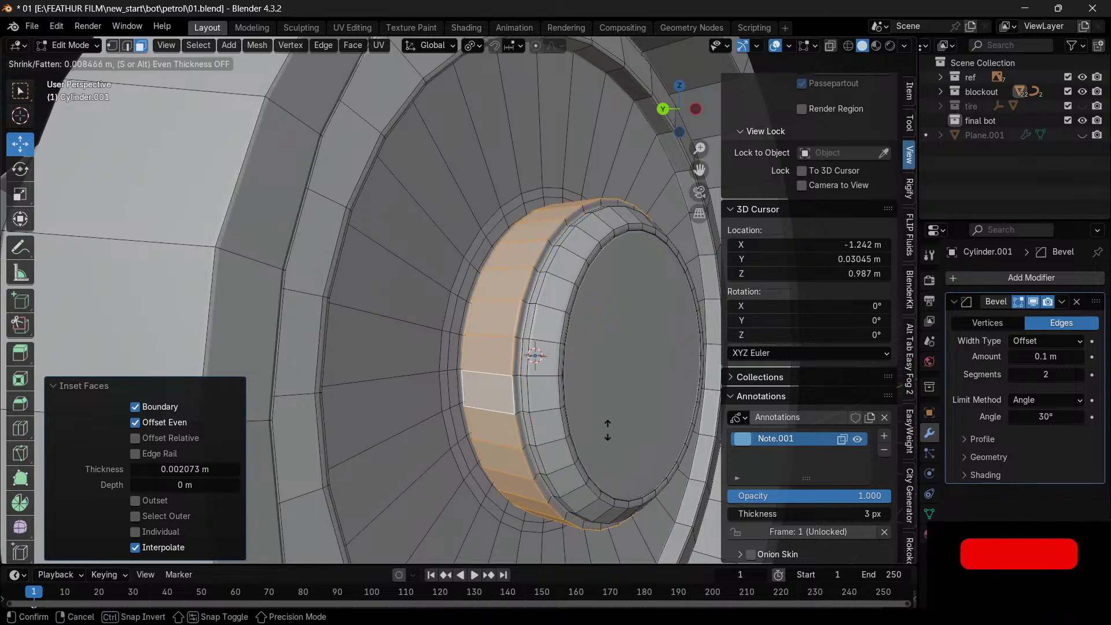
pyautogui.click(636, 441)
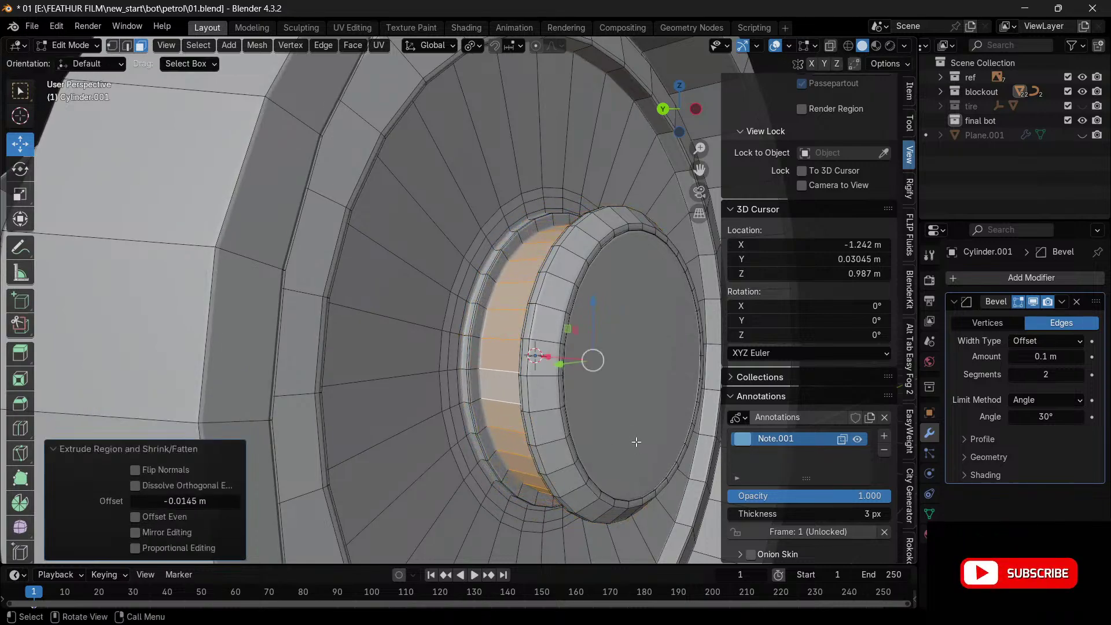
# - Inset the groove's floor faces by about 0.0058 m and again by about 0.0099 m
pyautogui.press('i')
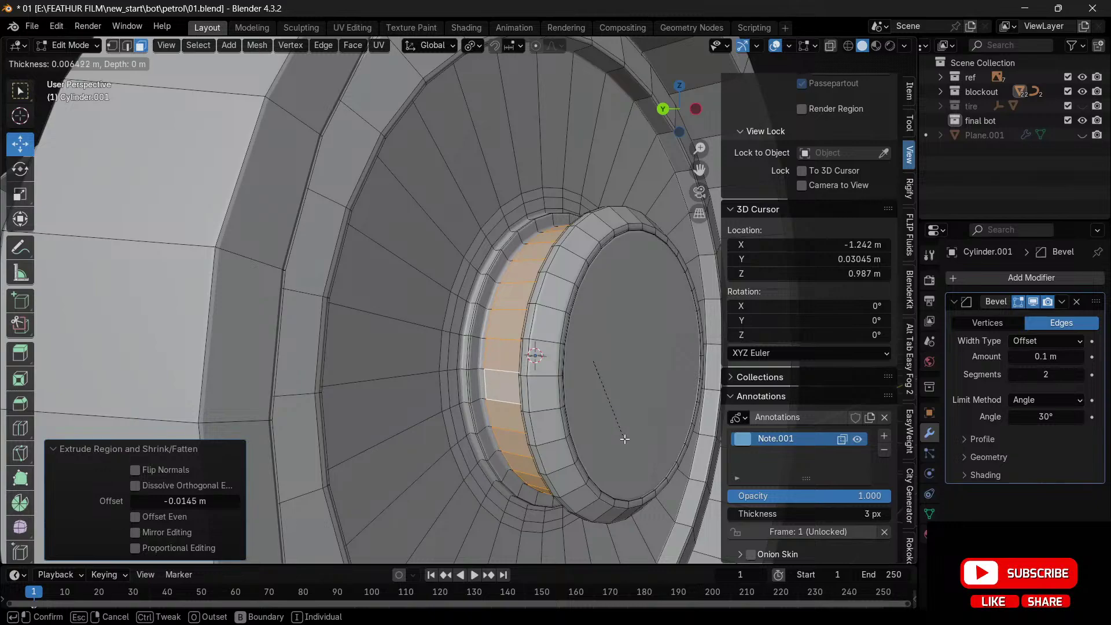
pyautogui.click(626, 439)
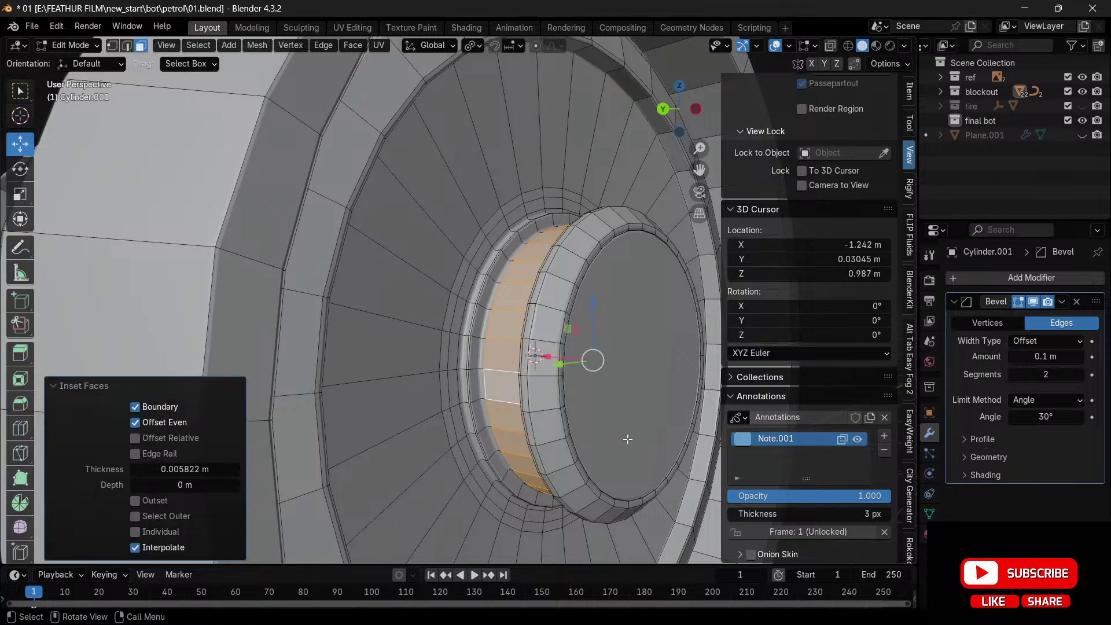
pyautogui.press('i')
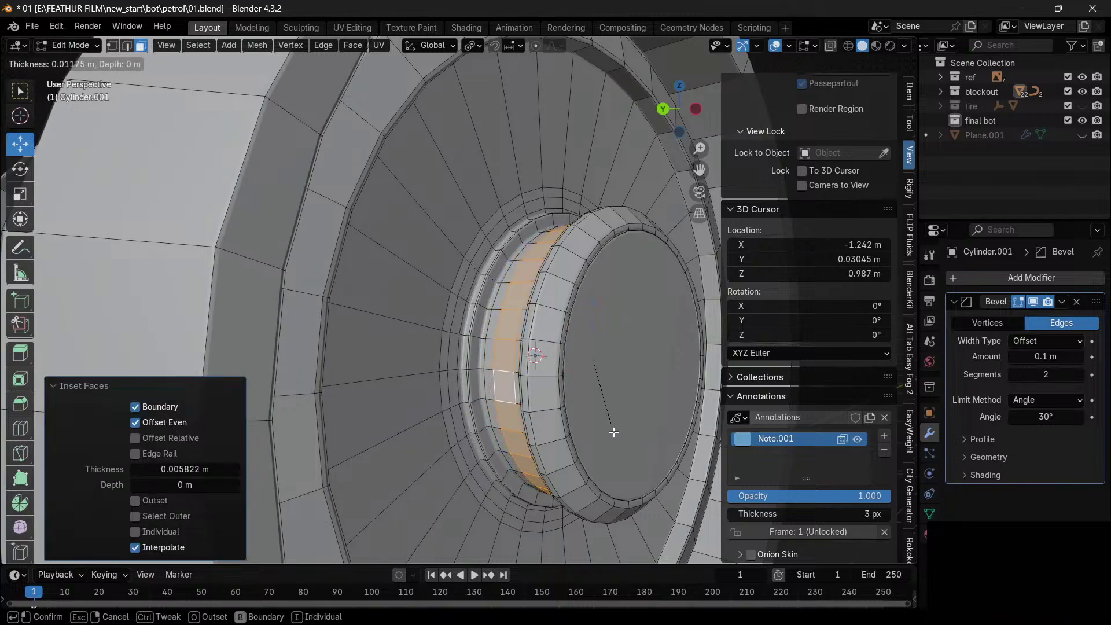
pyautogui.click(619, 432)
pyautogui.scroll(-5, 619, 432)
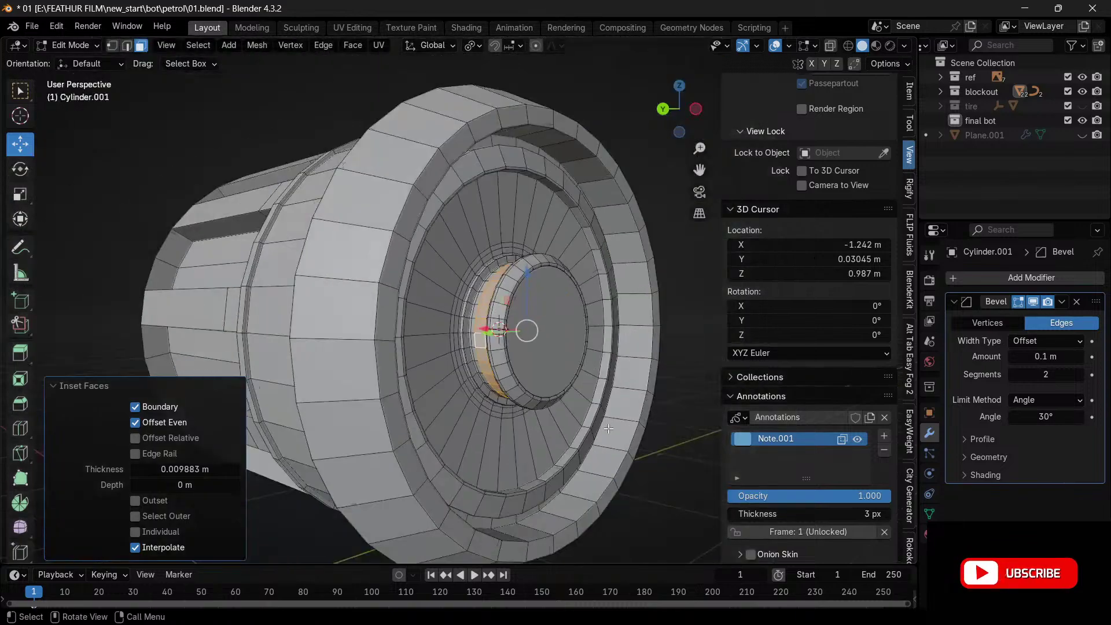
pyautogui.scroll(4, 651, 370)
# - In the left orthographic view, select the disc face at the boss's mouth and snap the 3D cursor to its centre
pyautogui.click(496, 367)
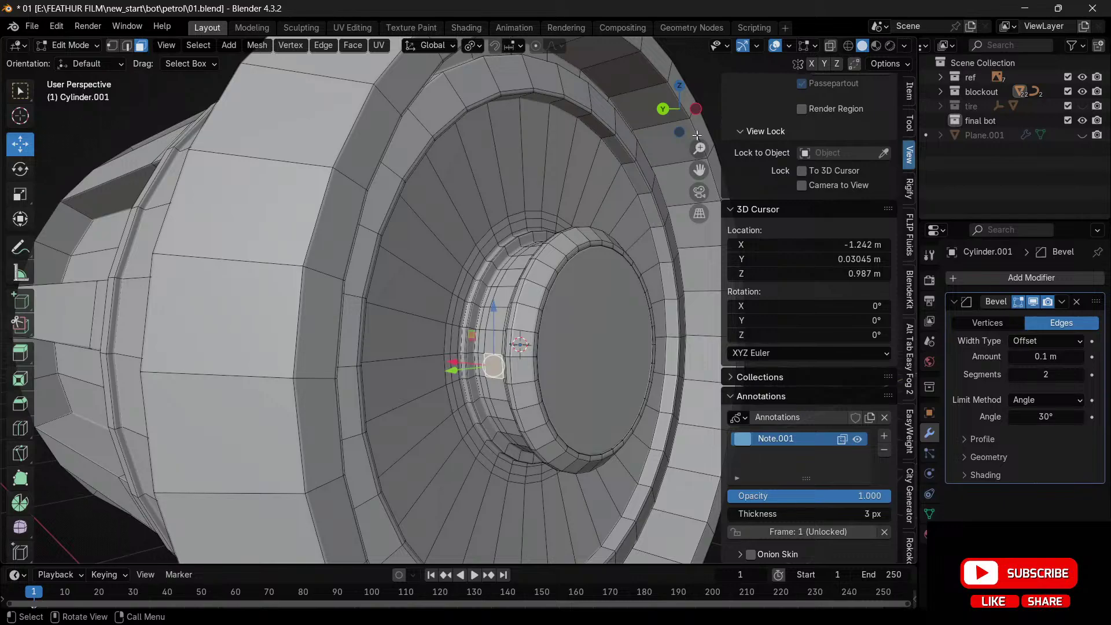
pyautogui.click(696, 110)
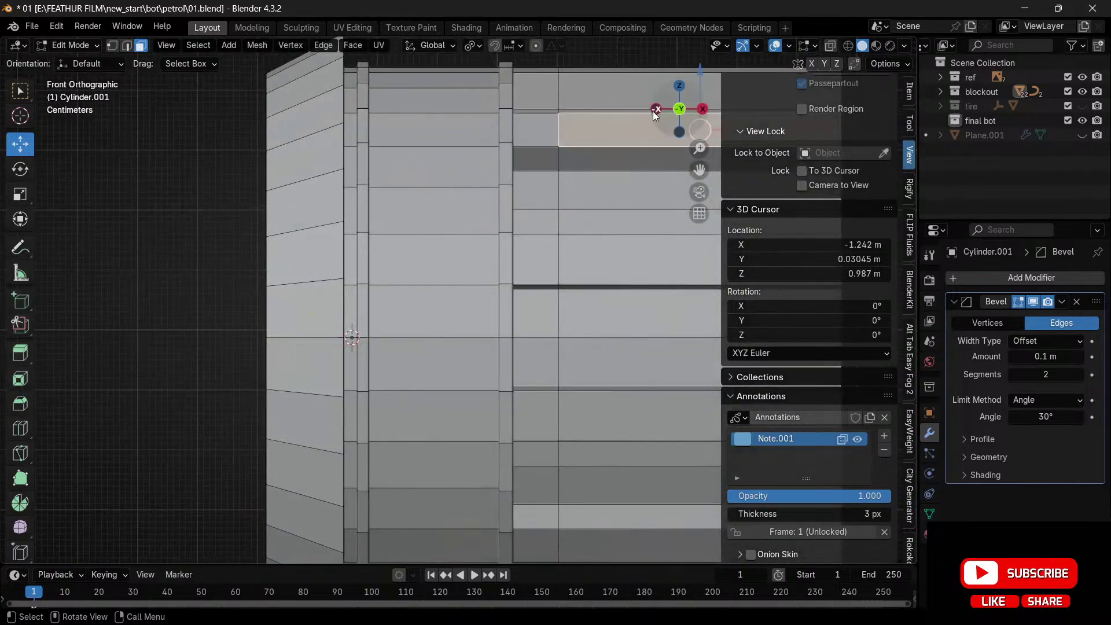
pyautogui.click(657, 109)
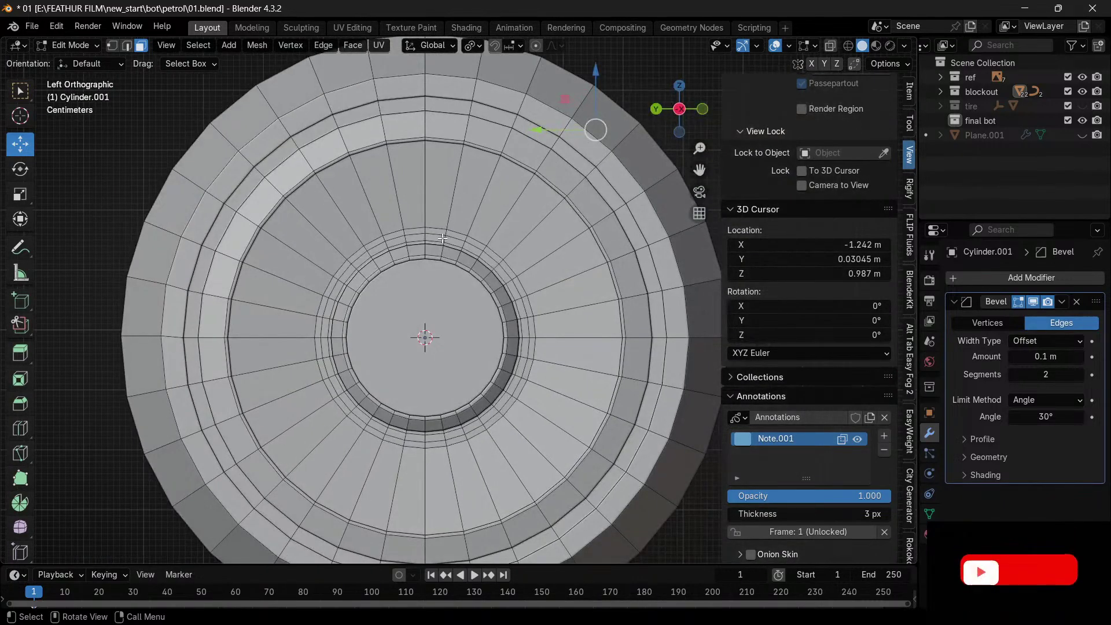
pyautogui.scroll(2, 410, 256)
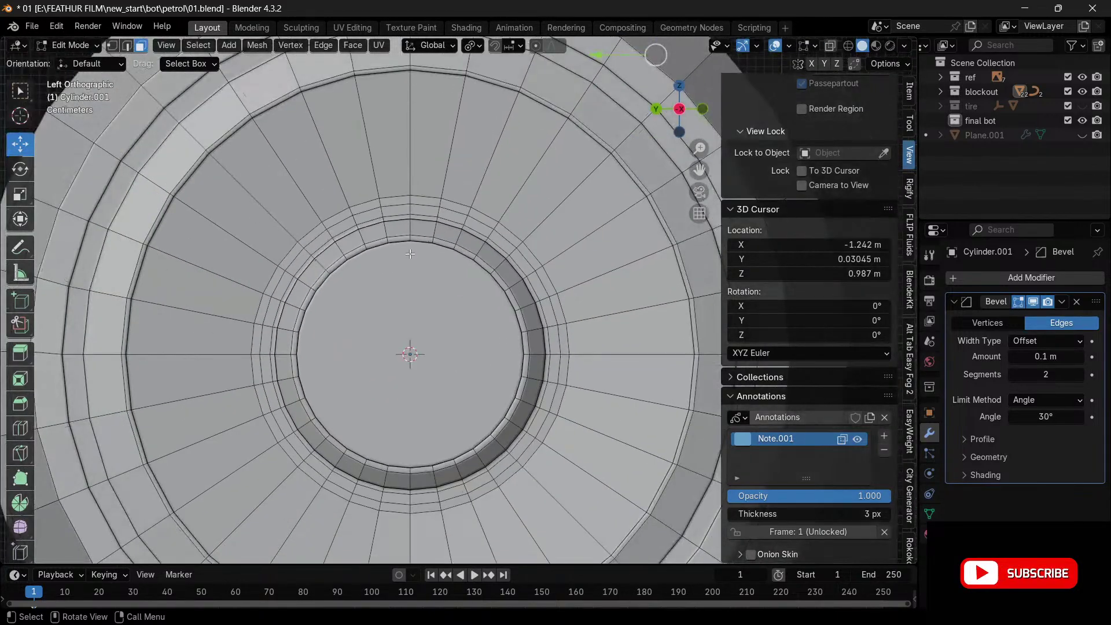
pyautogui.click(407, 378)
pyautogui.hotkey('shift', 's')
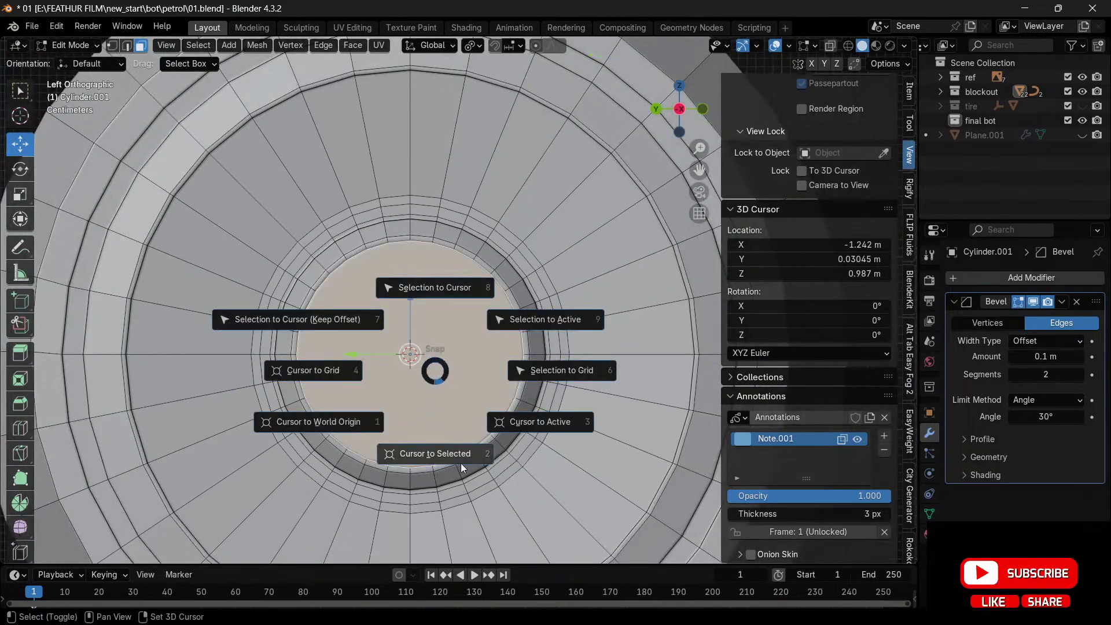
pyautogui.click(464, 419)
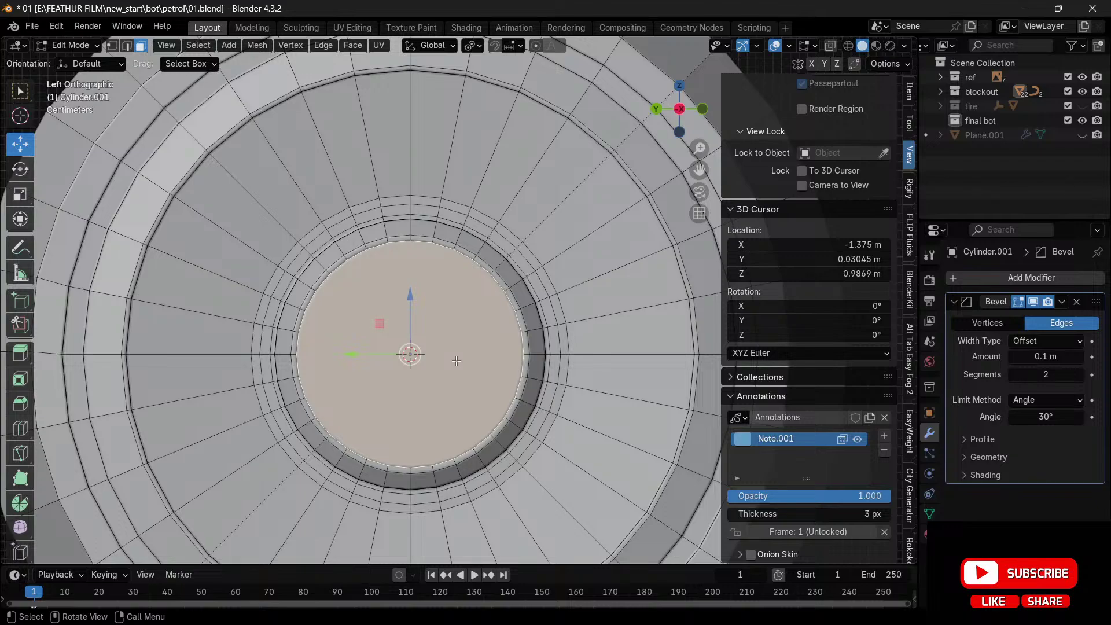
# - Add a cube at the 3D cursor, scale it to about 0.021 and again to 0.9, and narrow it along Y to about 0.319
pyautogui.hotkey('shift', 'a')
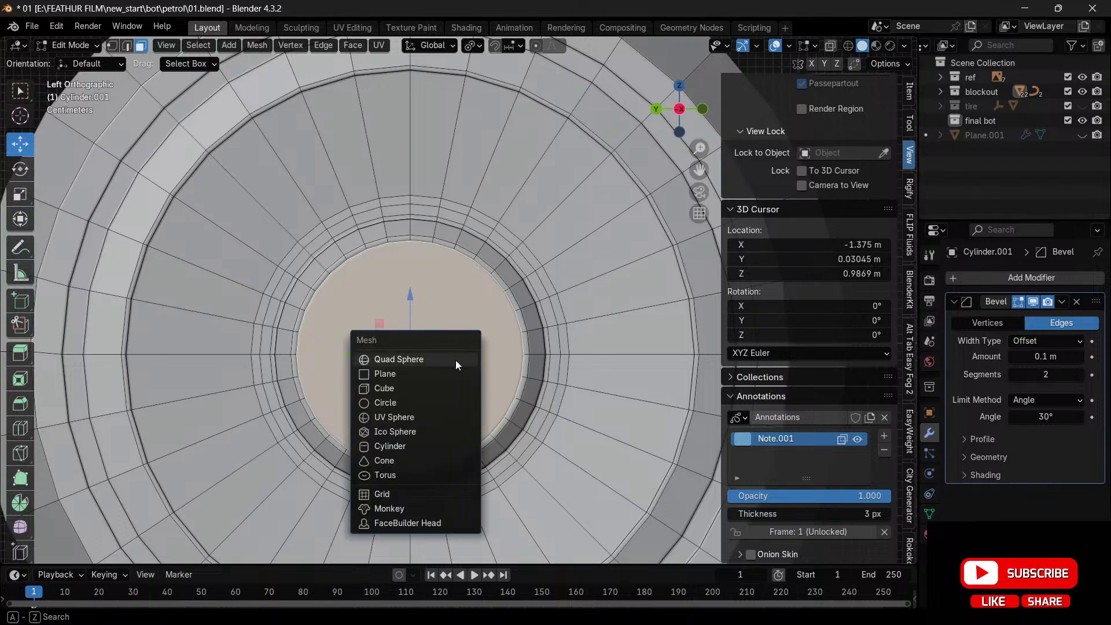
pyautogui.click(434, 387)
pyautogui.press('s')
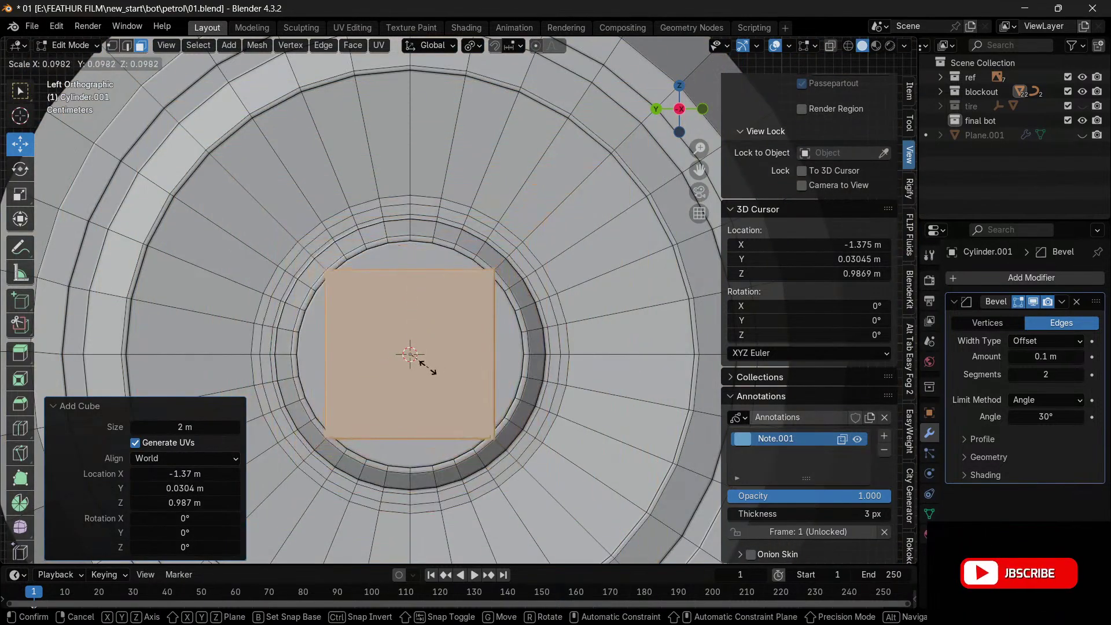
pyautogui.click(412, 355)
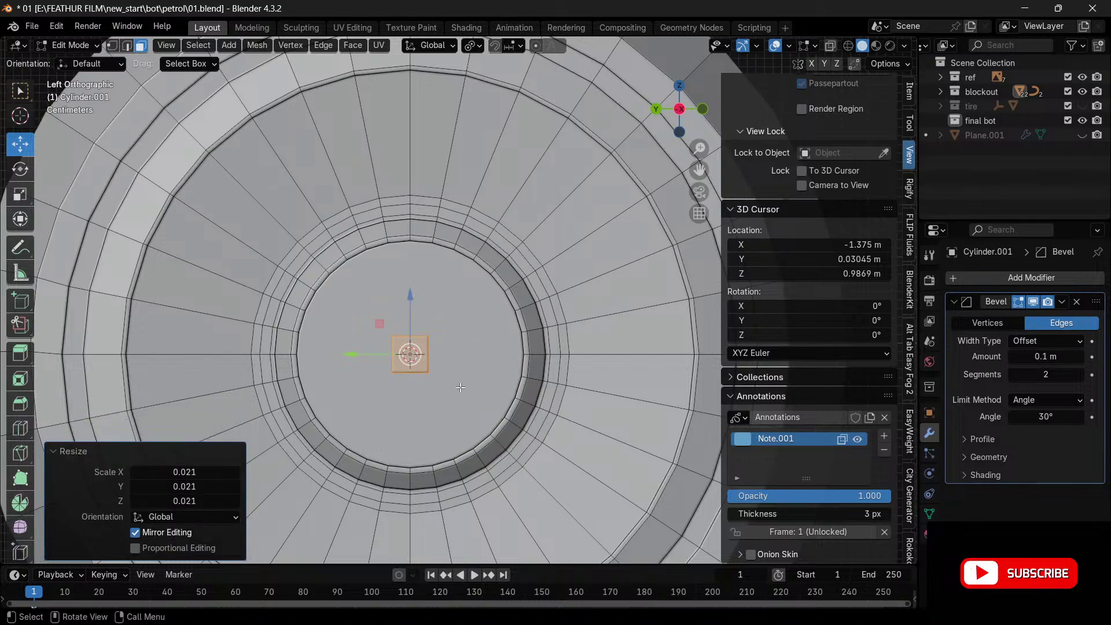
pyautogui.write('s.9')
pyautogui.press('Return')
pyautogui.press('s')
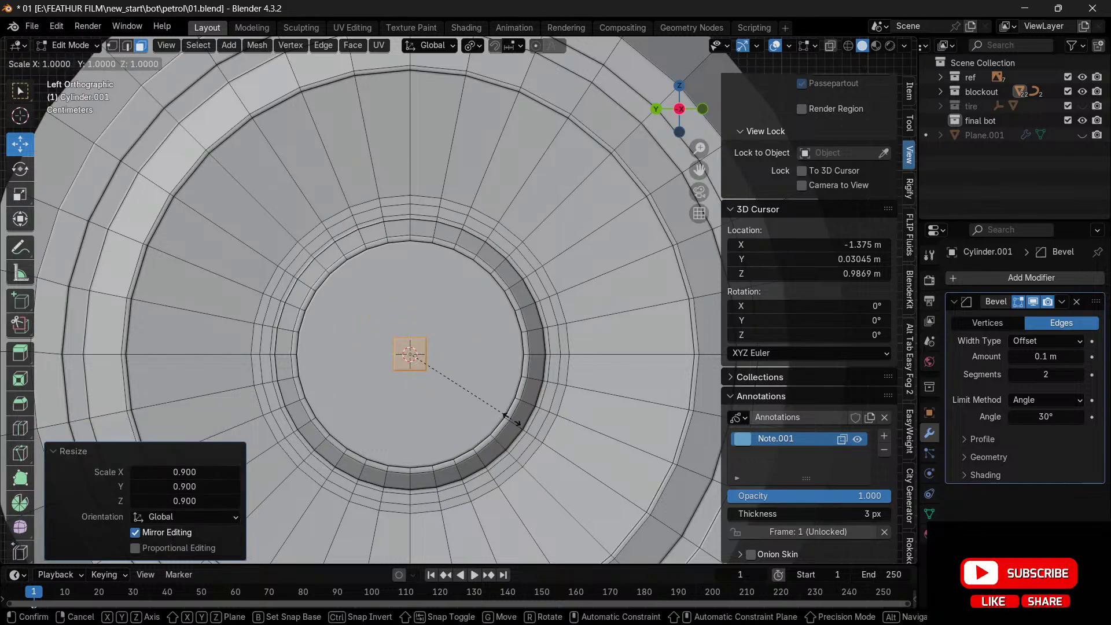
pyautogui.press('y')
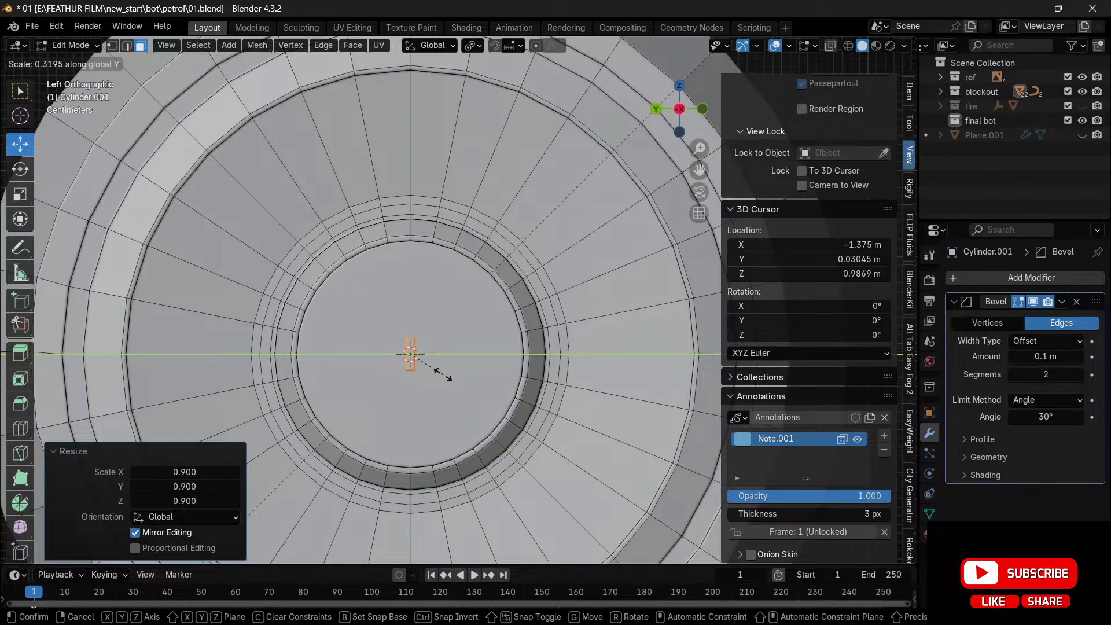
pyautogui.click(442, 373)
# - Move the small block up along Z onto the upper edge of the boss and about 0.059 m along X over the groove
pyautogui.press('g')
pyautogui.press('z')
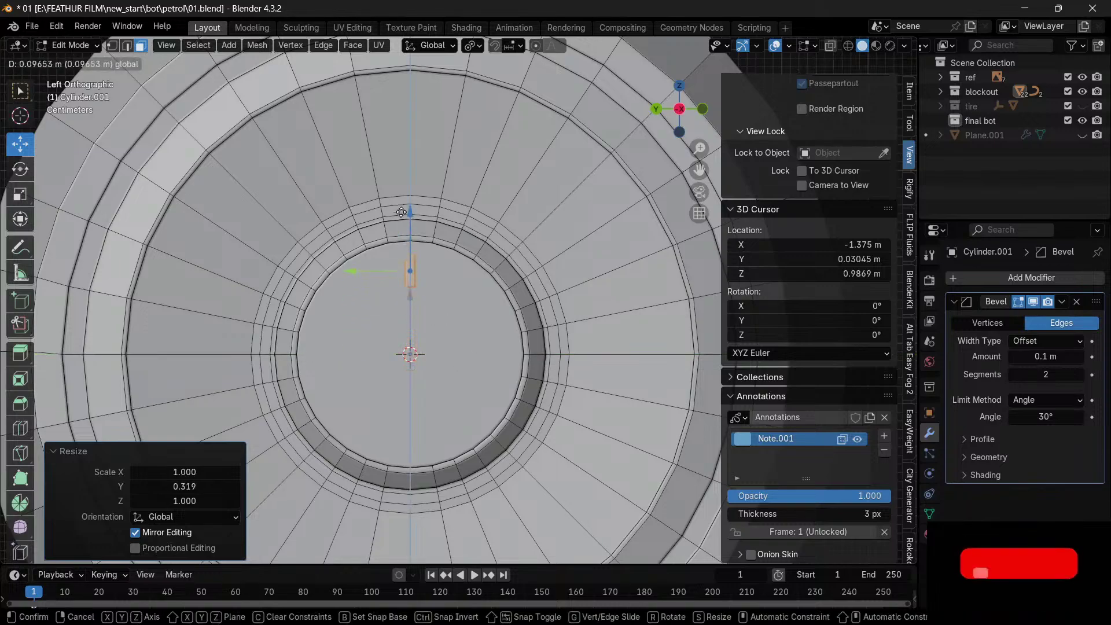
pyautogui.moveTo(401, 212); pyautogui.dragTo(401, 174)
pyautogui.moveTo(403, 179); pyautogui.dragTo(486, 200, button='middle')
pyautogui.moveTo(691, 289); pyautogui.dragTo(618, 275)
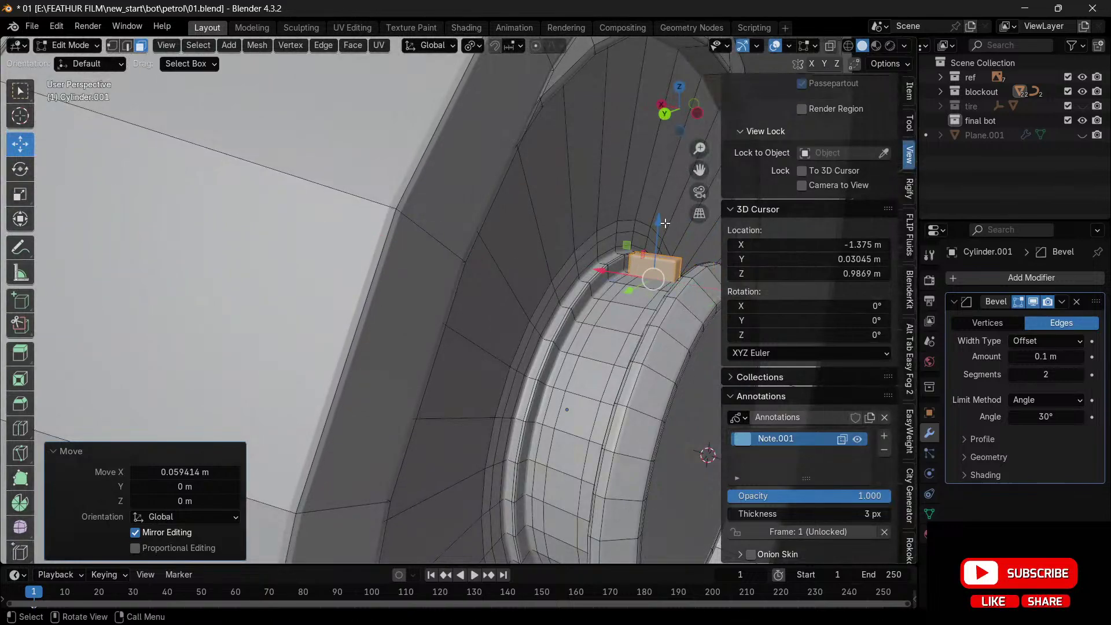
# - Inset the block's top face by about 0.003 m
pyautogui.click(664, 253)
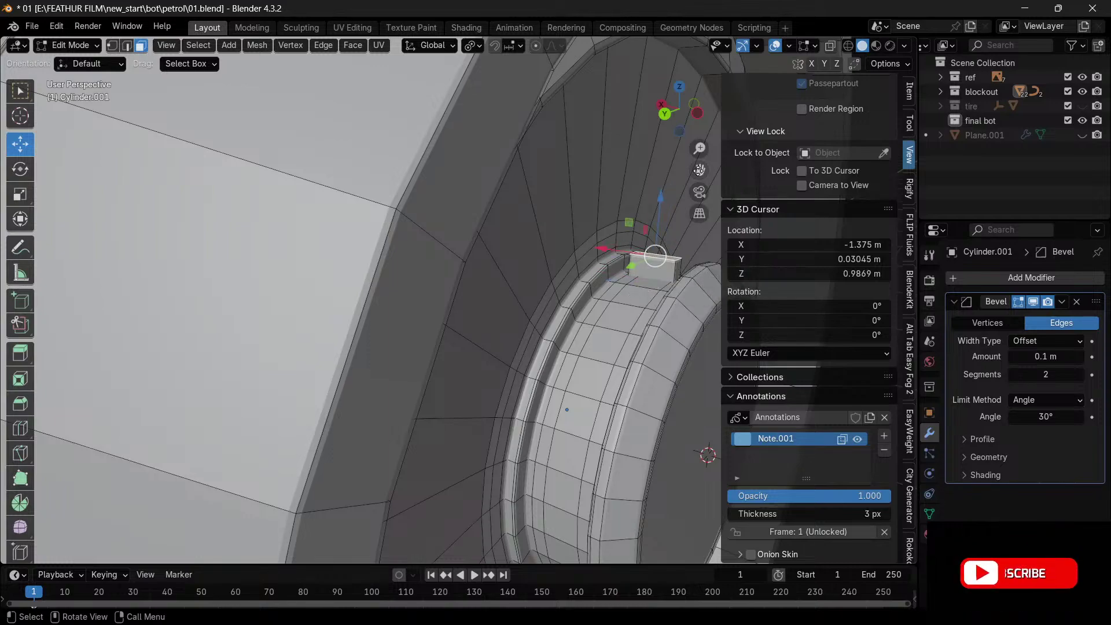
pyautogui.scroll(4, 674, 112)
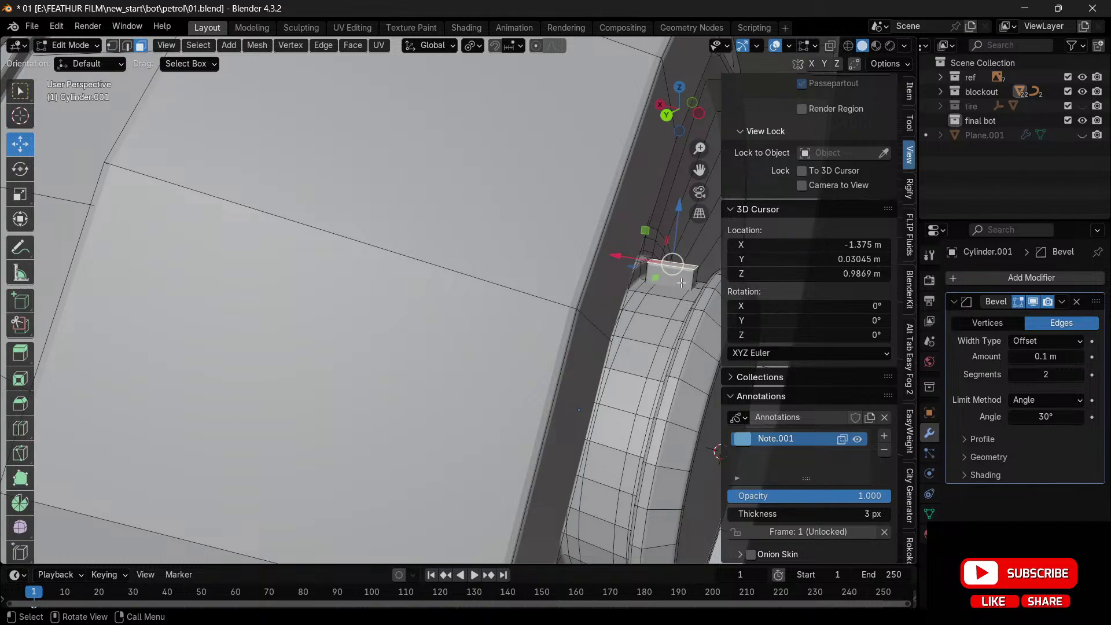
pyautogui.press('l')
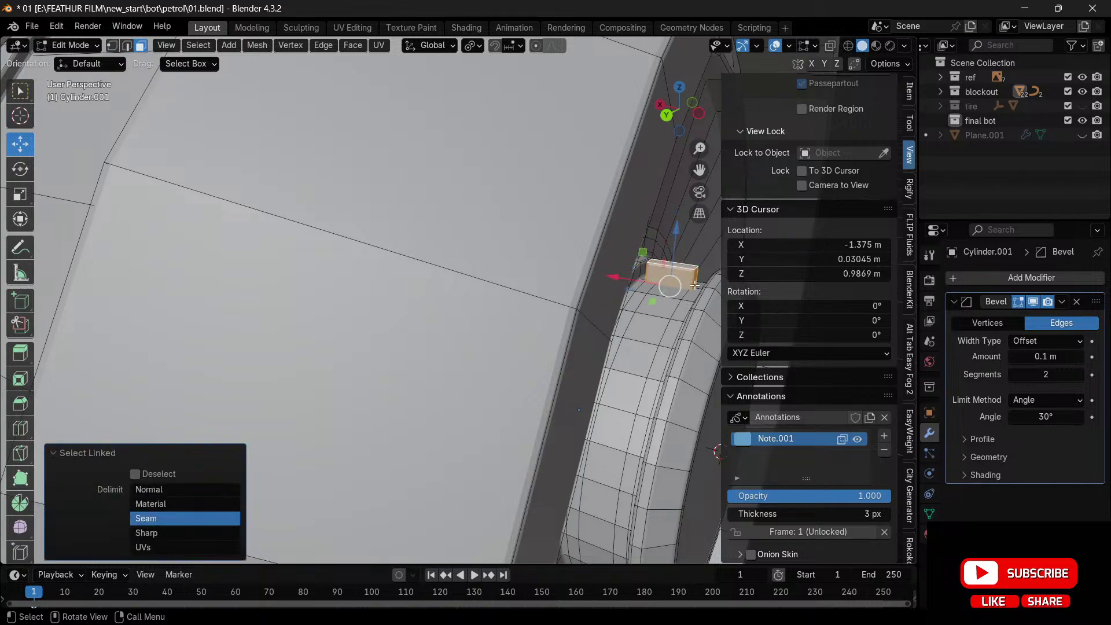
pyautogui.press('i')
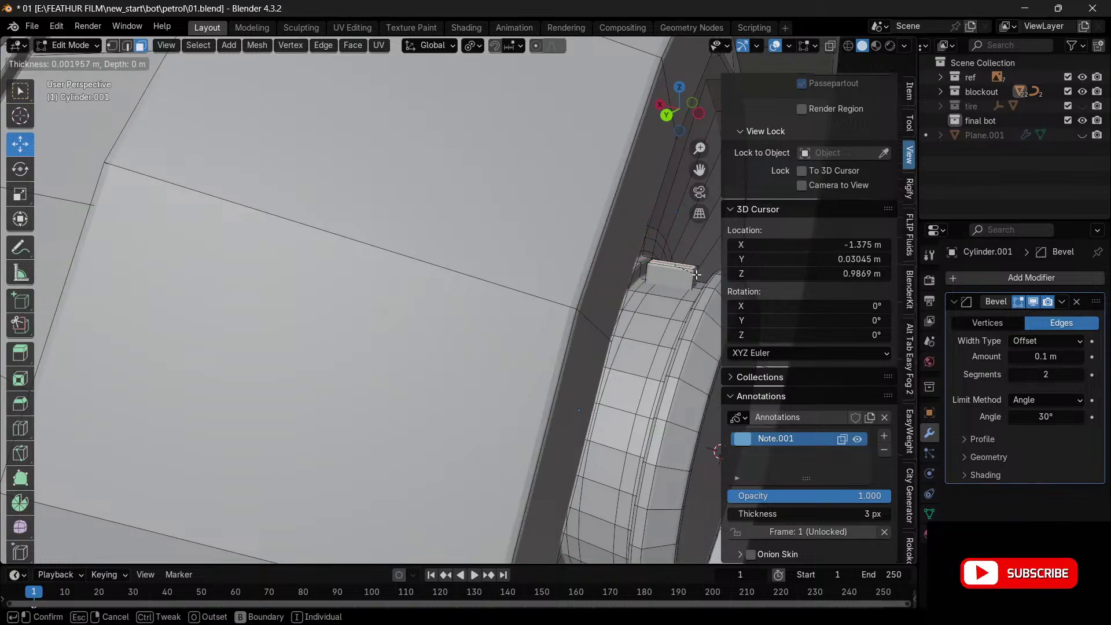
pyautogui.click(696, 273)
# - Extrude the inset face about 0.028 m, raise its end further along Z and offset it about -0.0087 m along Y to lean the blade
pyautogui.press('e')
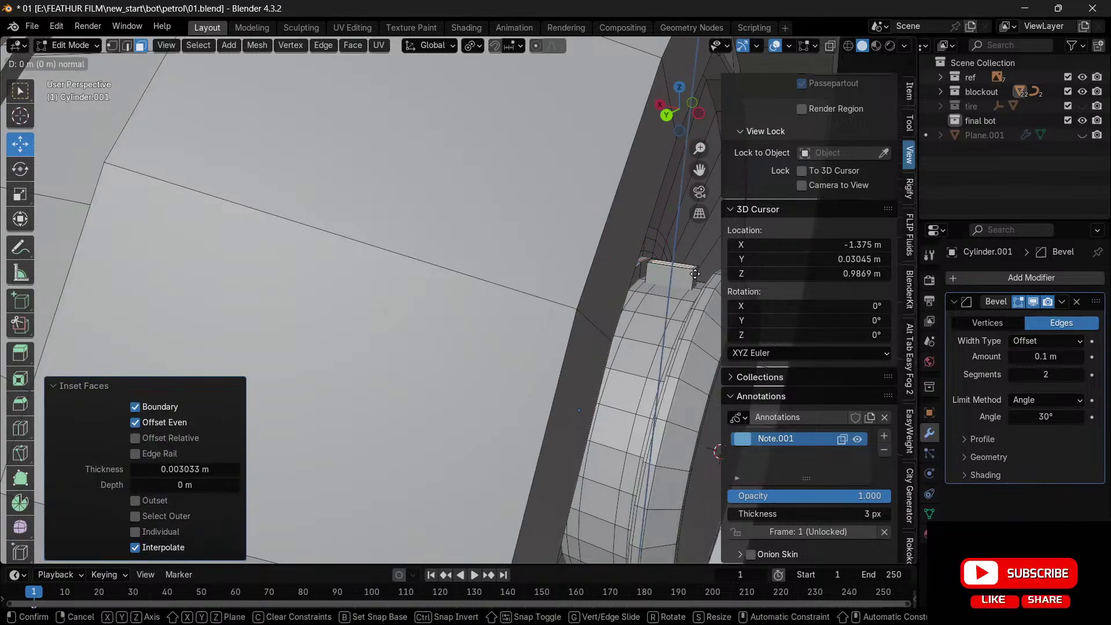
pyautogui.click(698, 212)
pyautogui.click(699, 113)
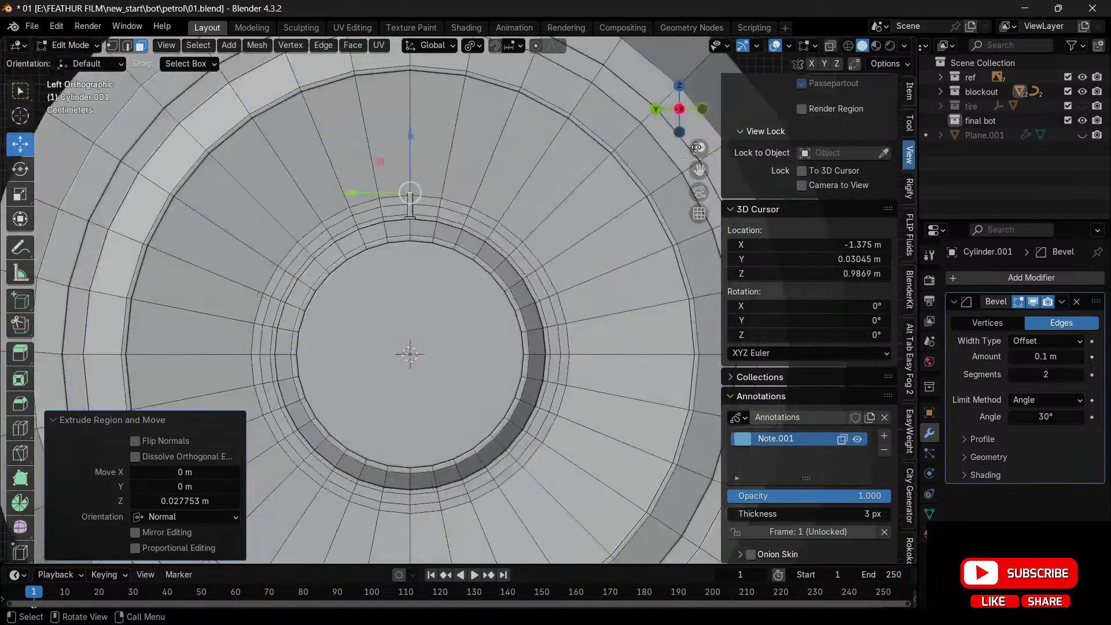
pyautogui.moveTo(383, 197); pyautogui.dragTo(410, 194)
pyautogui.moveTo(415, 148); pyautogui.dragTo(394, 162)
pyautogui.moveTo(689, 110); pyautogui.dragTo(660, 206)
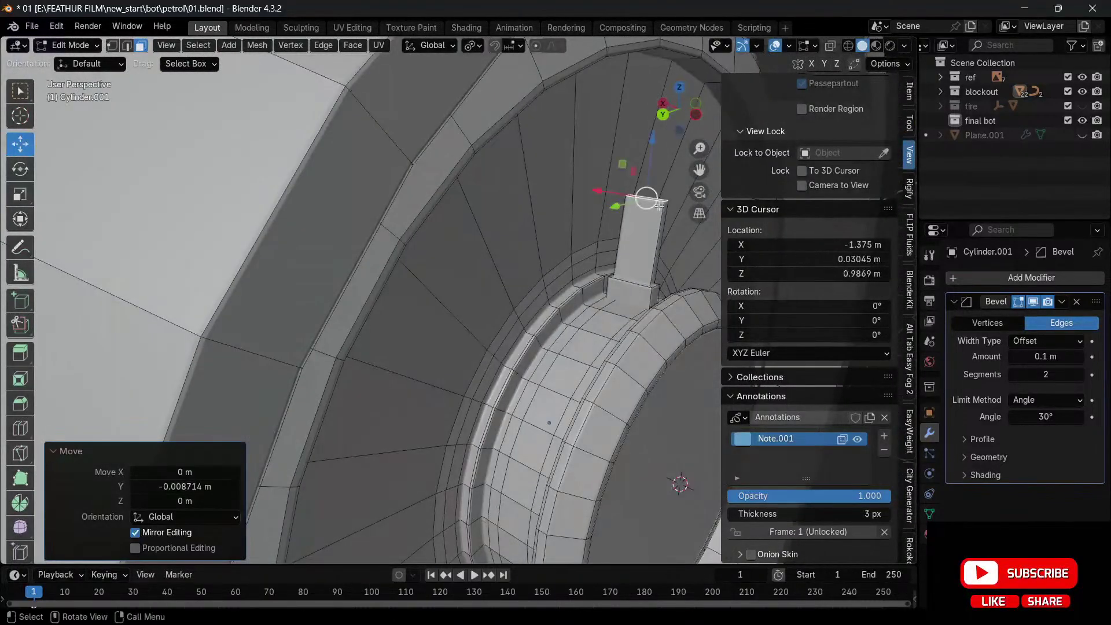
# - Widen the blade's end face along X to about 1.585
pyautogui.press('s')
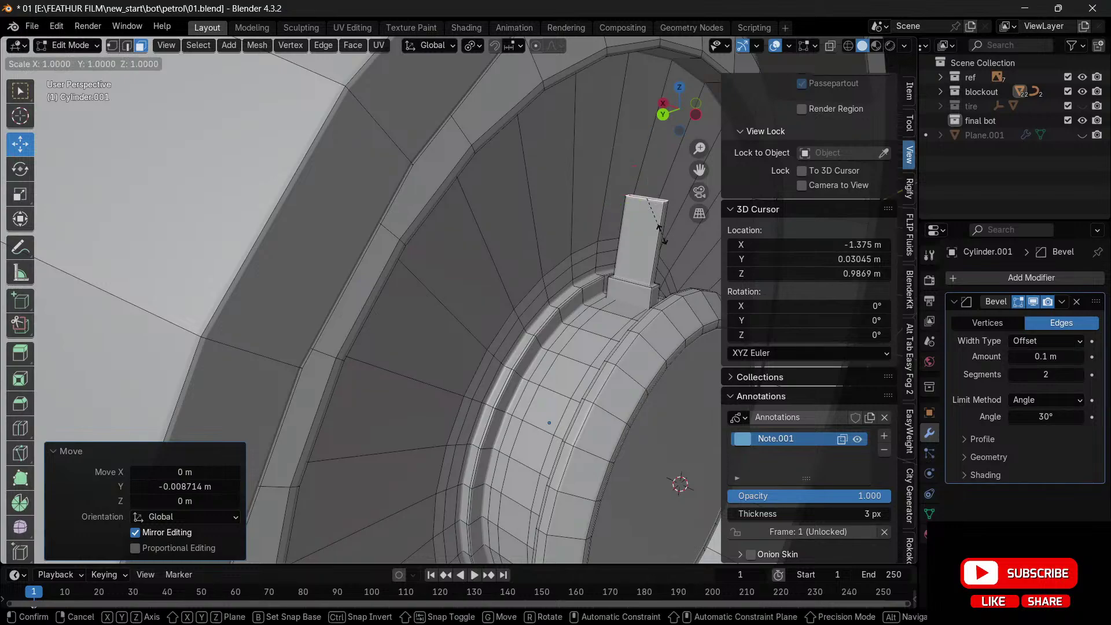
pyautogui.press('x')
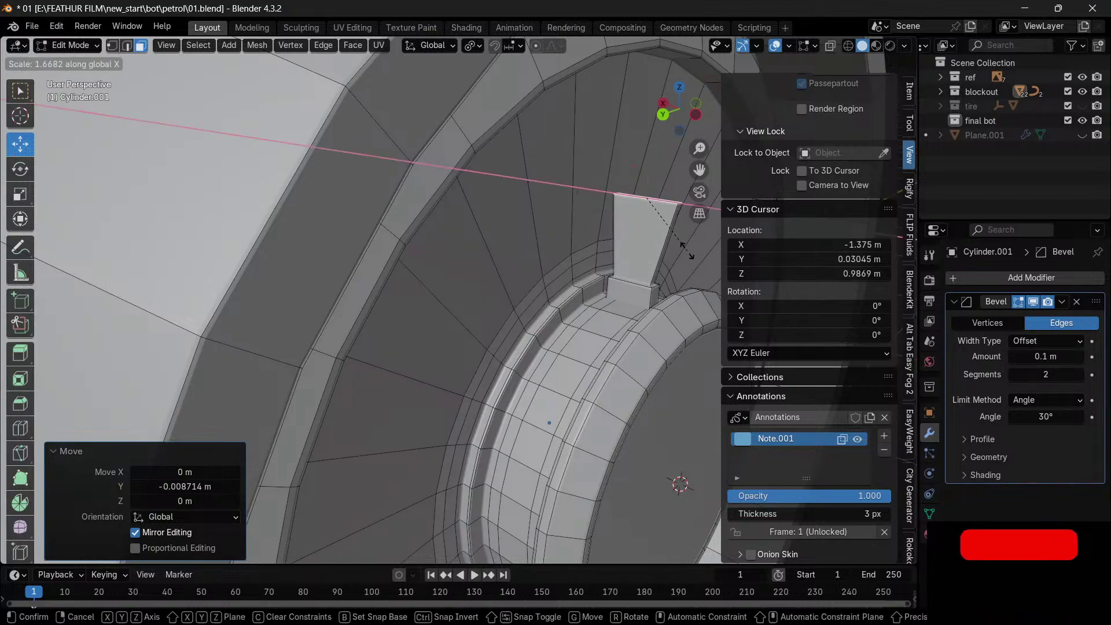
pyautogui.click(685, 250)
# - In the left orthographic view, extrude the blade's end face outward about 0.054 m
pyautogui.click(696, 116)
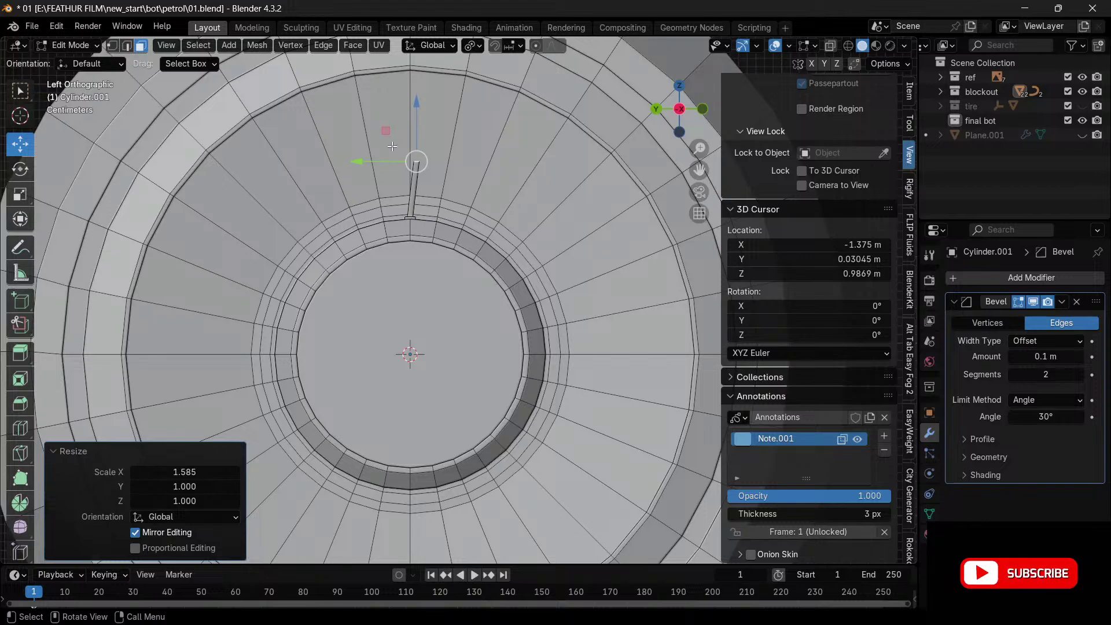
pyautogui.scroll(2, 393, 146)
pyautogui.moveTo(702, 171); pyautogui.dragTo(761, 398)
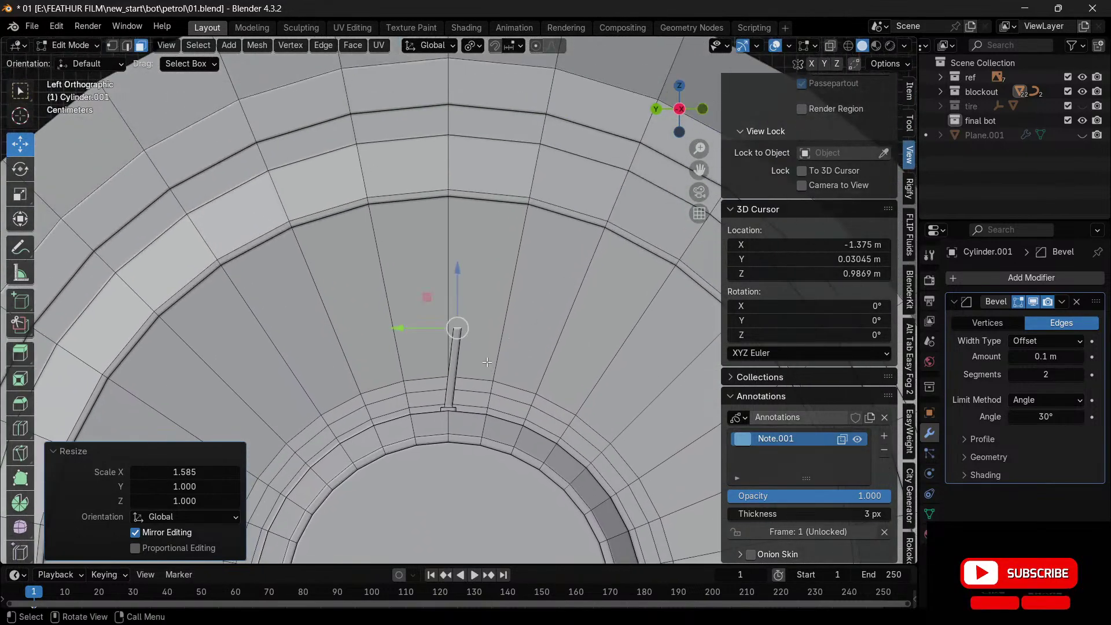
pyautogui.press('e')
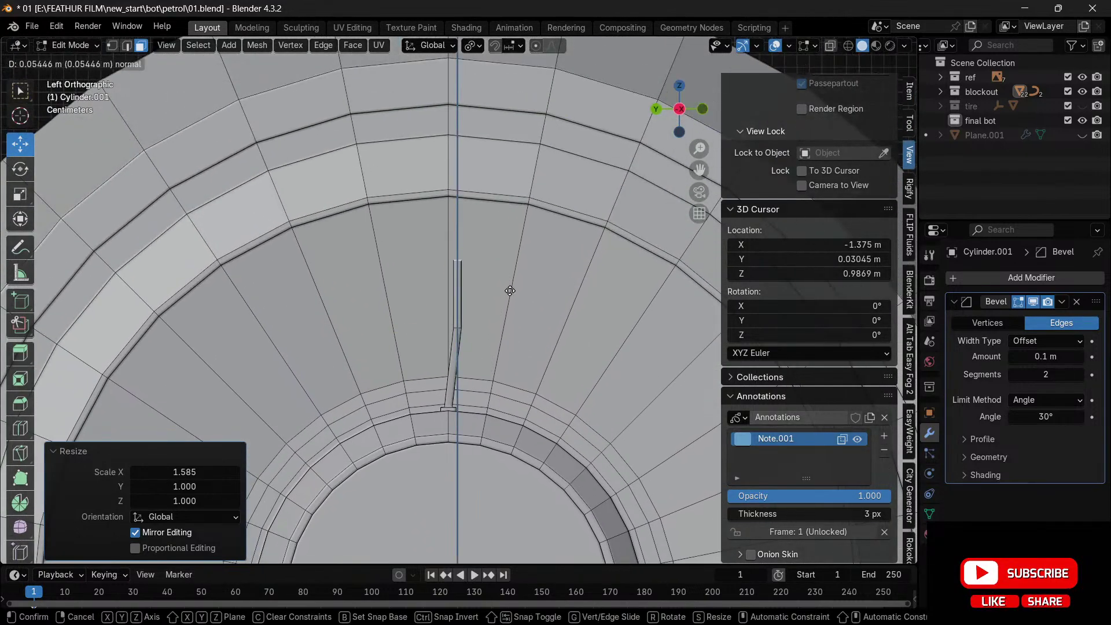
pyautogui.click(510, 291)
pyautogui.press('e')
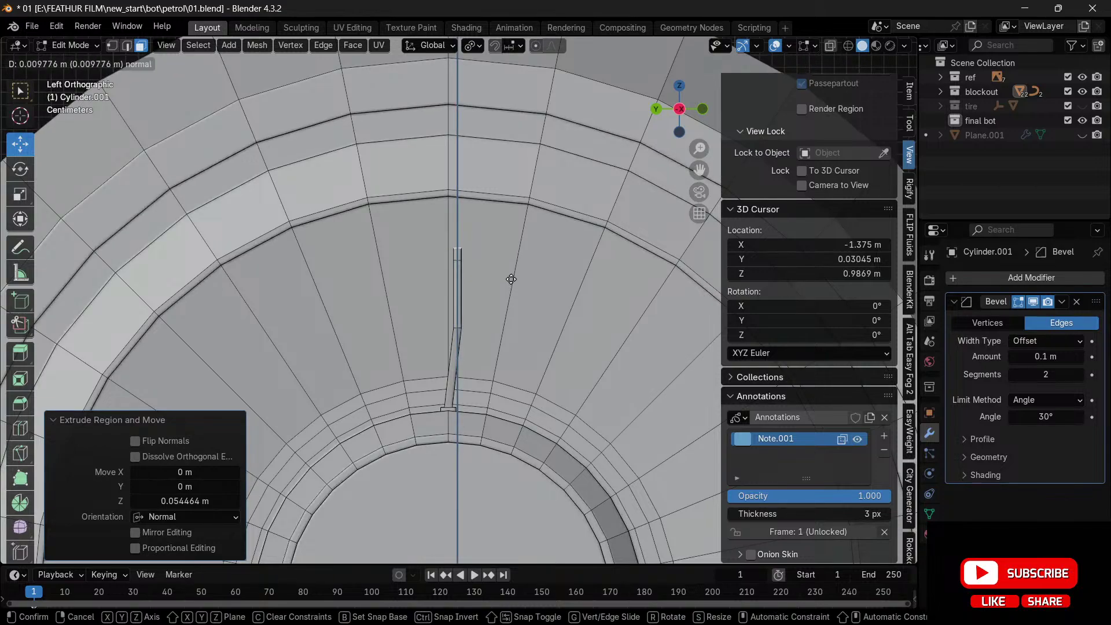
pyautogui.click(512, 278)
pyautogui.hotkey('ctrl', 'z')
# - Scale the extruded blade end along X to about 0.698 to taper it
pyautogui.moveTo(684, 113); pyautogui.dragTo(671, 282)
pyautogui.press('s')
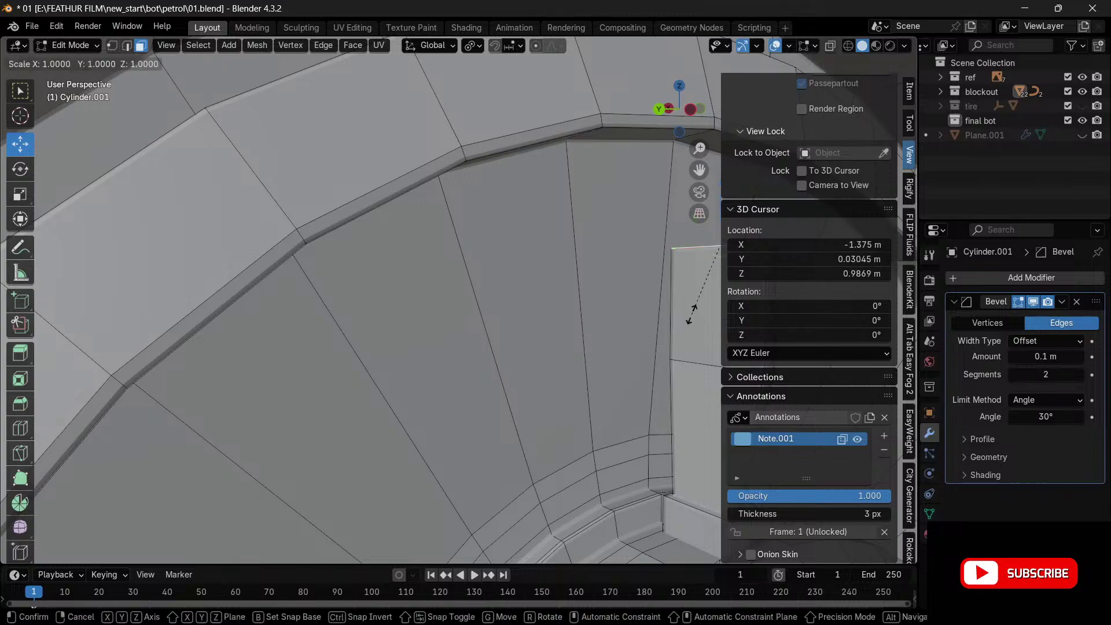
pyautogui.press('x')
pyautogui.click(701, 295)
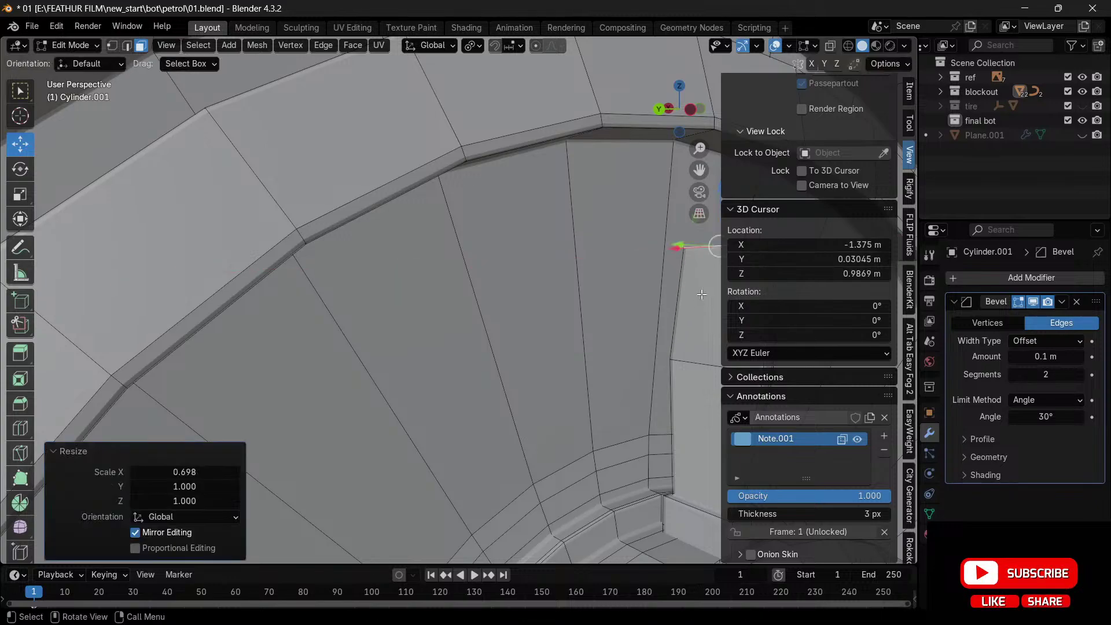
# - Extrude the blade end about 0.042 m toward the rim and shift it about 0.0093 m along Y and 0.0037 m along Z
pyautogui.click(689, 110)
pyautogui.press('e')
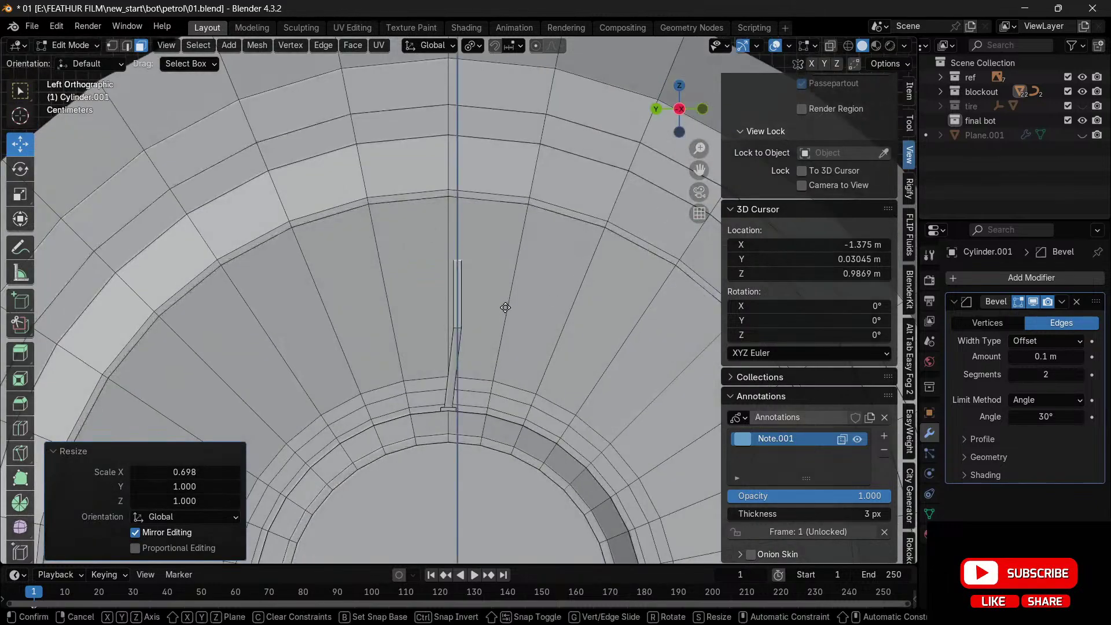
pyautogui.click(517, 264)
pyautogui.press('g')
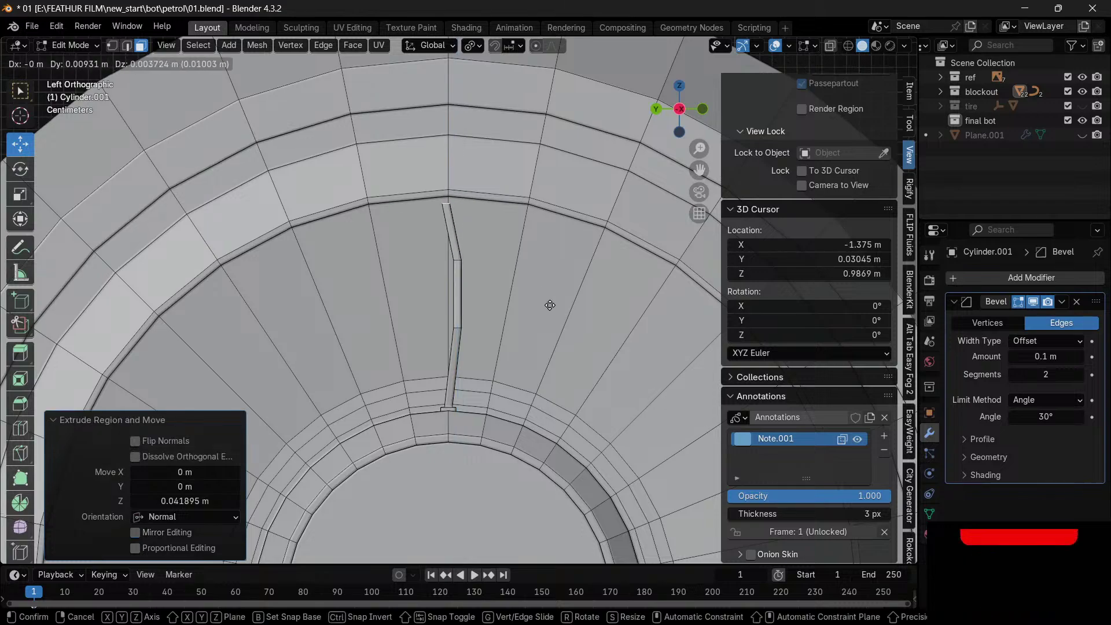
pyautogui.click(550, 306)
# - Rotate the blade's tip face about -44° in the left view and narrow it along X to about 0.432
pyautogui.press('r')
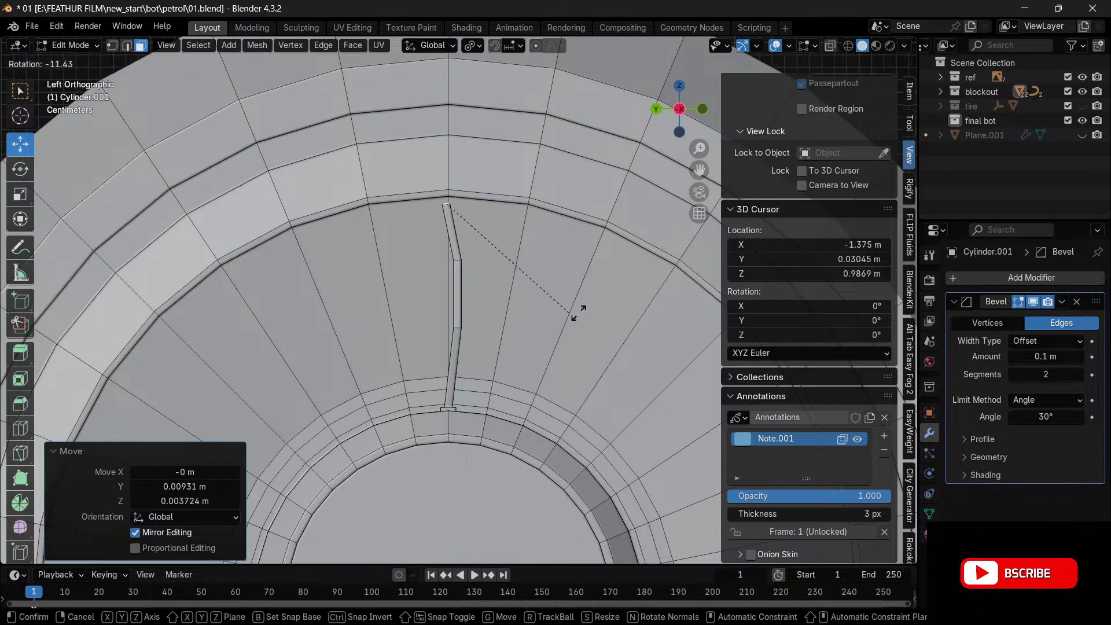
pyautogui.click(608, 229)
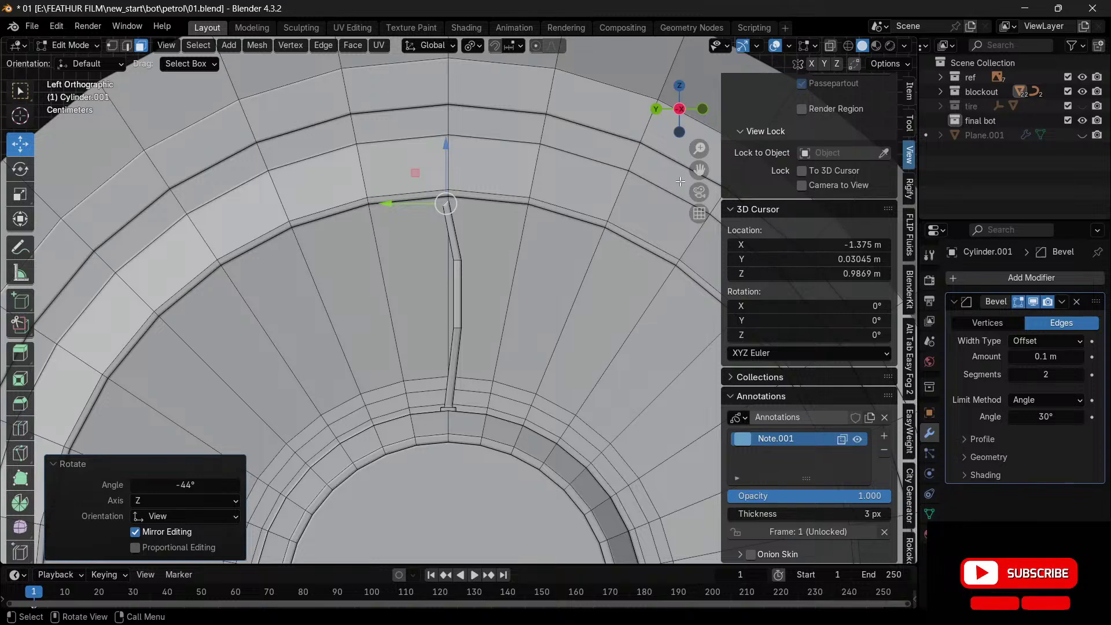
pyautogui.moveTo(667, 111); pyautogui.dragTo(697, 119)
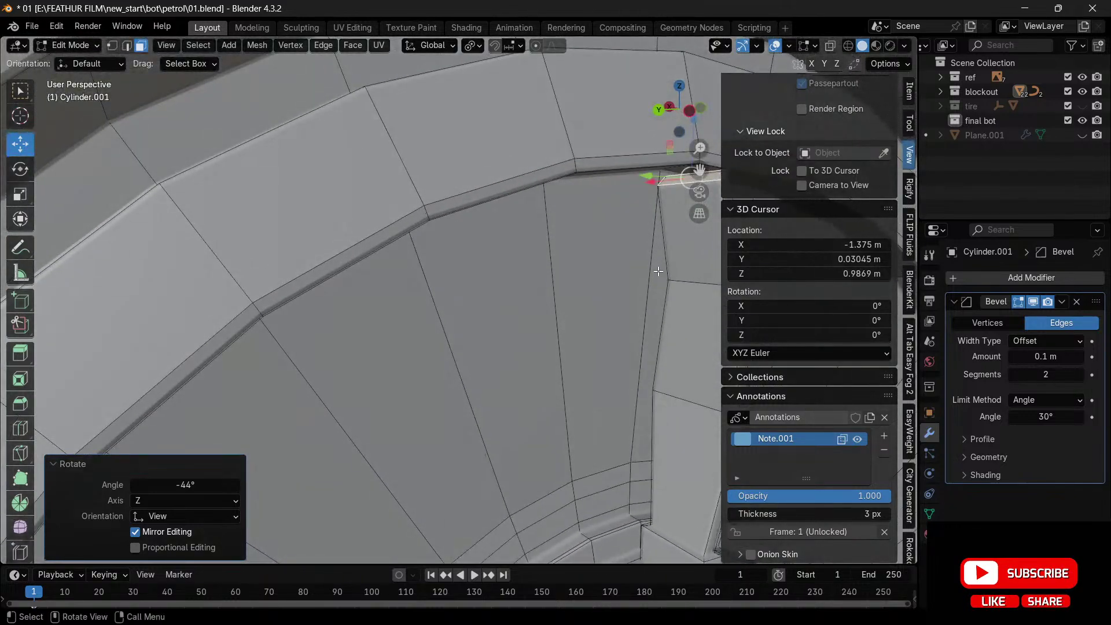
pyautogui.press('s')
pyautogui.press('x')
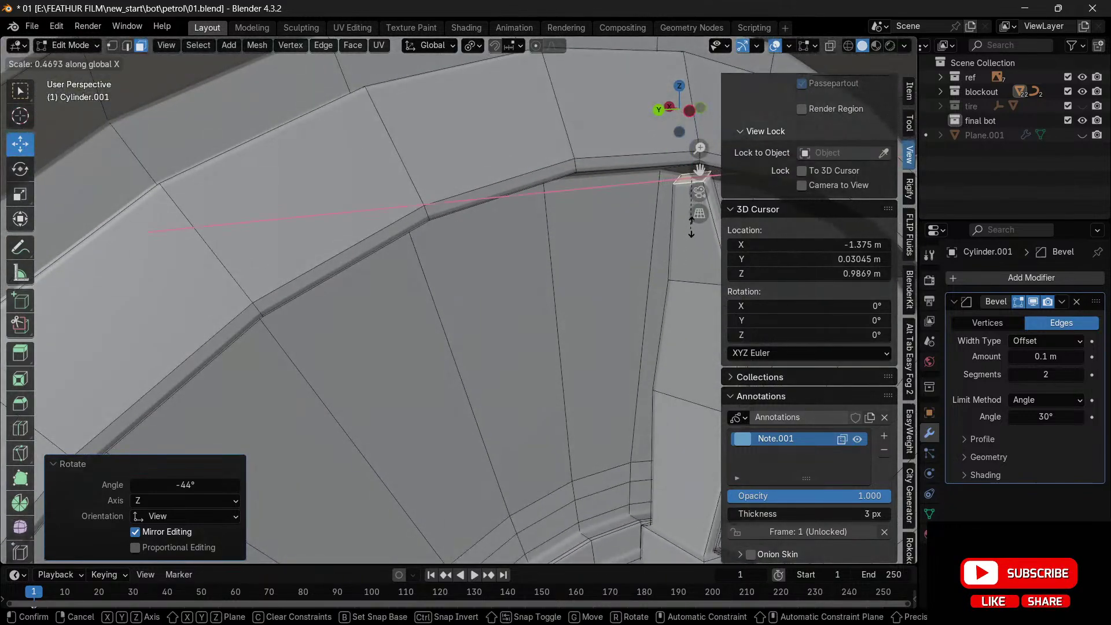
pyautogui.click(692, 223)
# - Bevel the cross edges at the blade's upper bend about 0.0067 m wide with one segment
pyautogui.moveTo(700, 170); pyautogui.dragTo(538, 89)
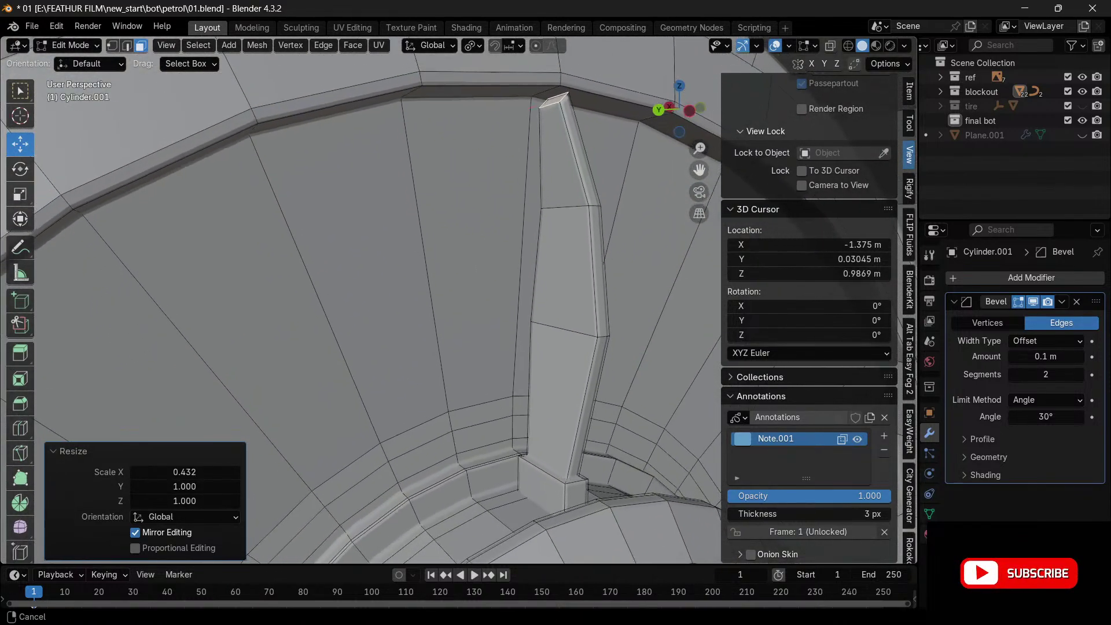
pyautogui.press('2')
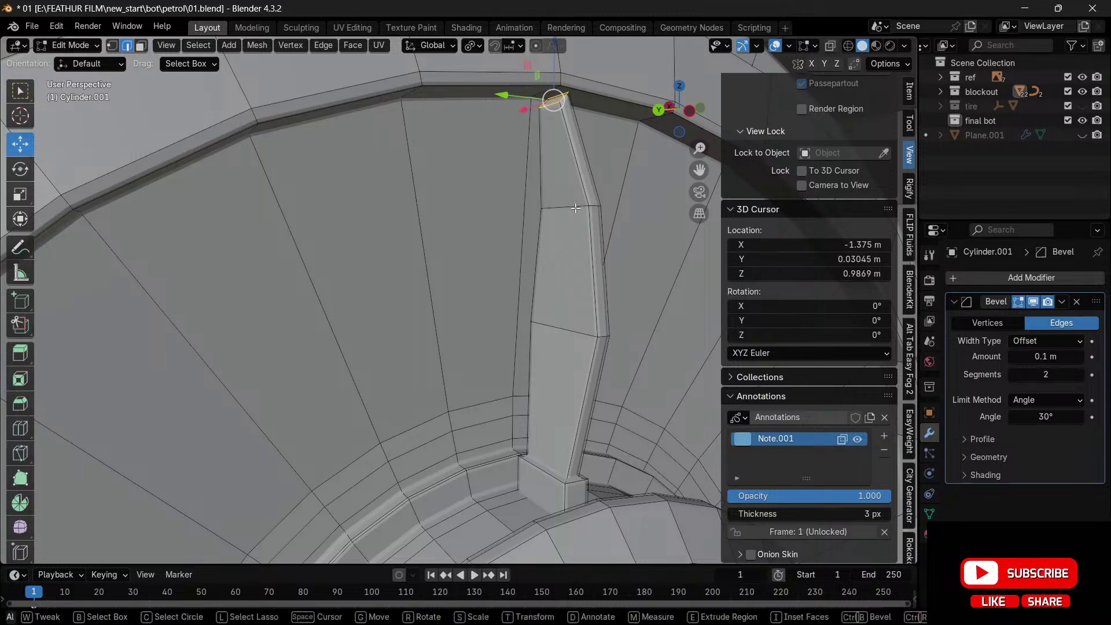
pyautogui.doubleClick(575, 206)
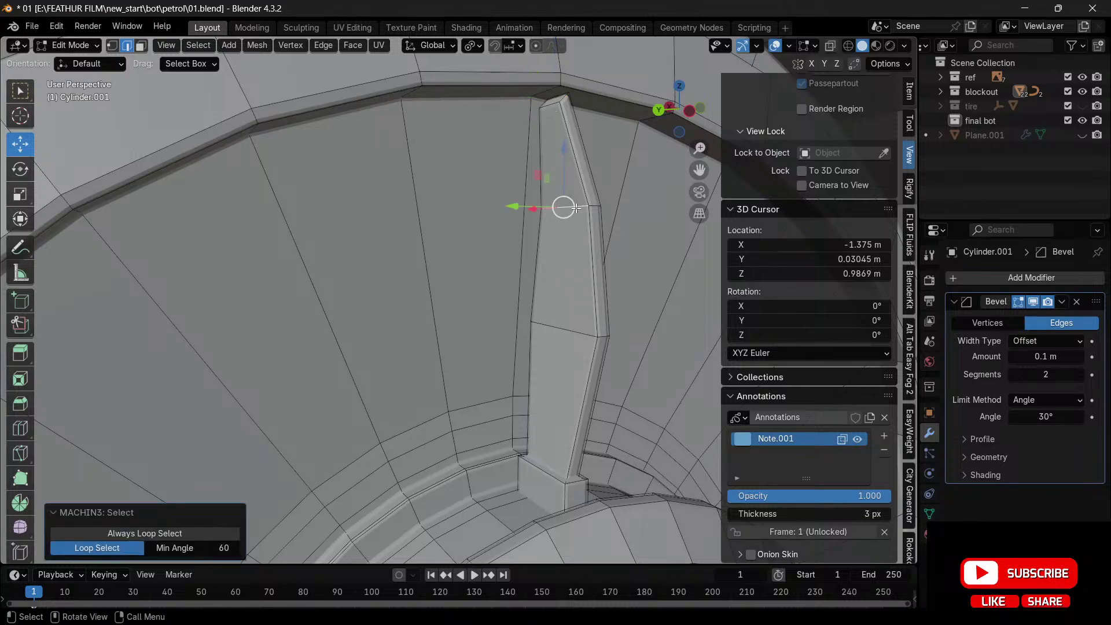
pyautogui.keyDown('shift'); pyautogui.click(576, 208); pyautogui.keyUp('shift')
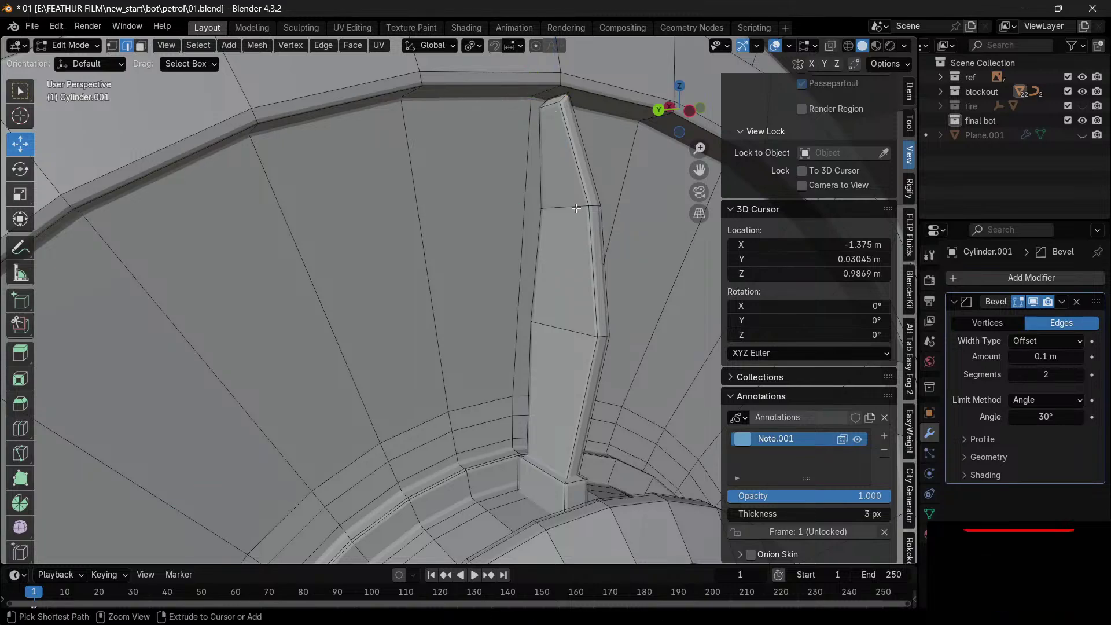
pyautogui.keyDown('ctrl'); pyautogui.click(576, 208); pyautogui.keyUp('ctrl')
pyautogui.click(576, 208)
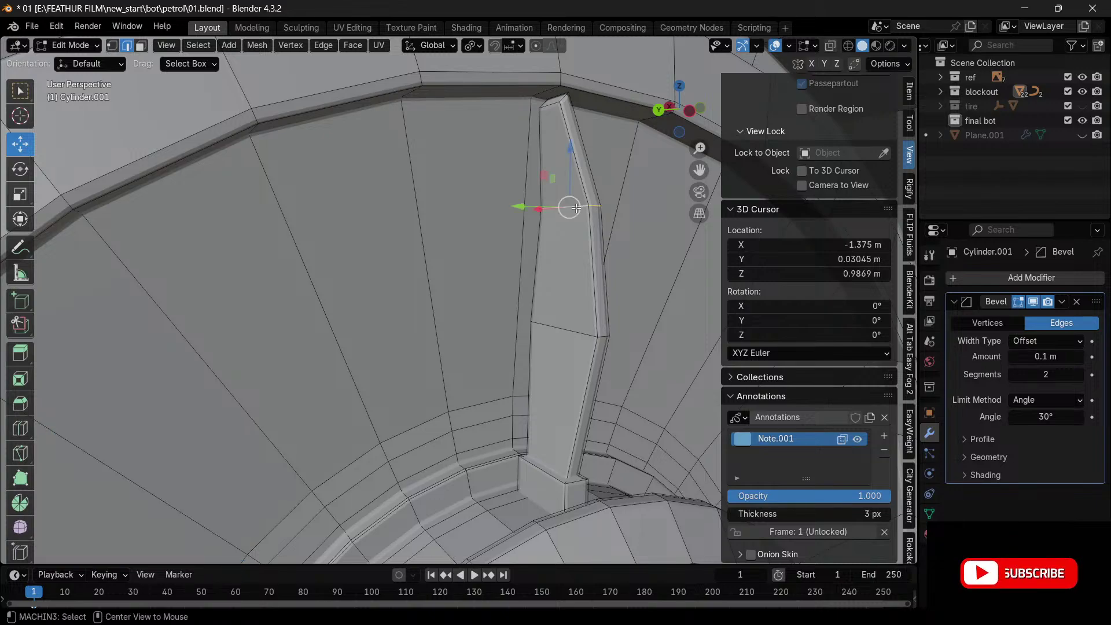
pyautogui.hotkey('ctrl', 'b')
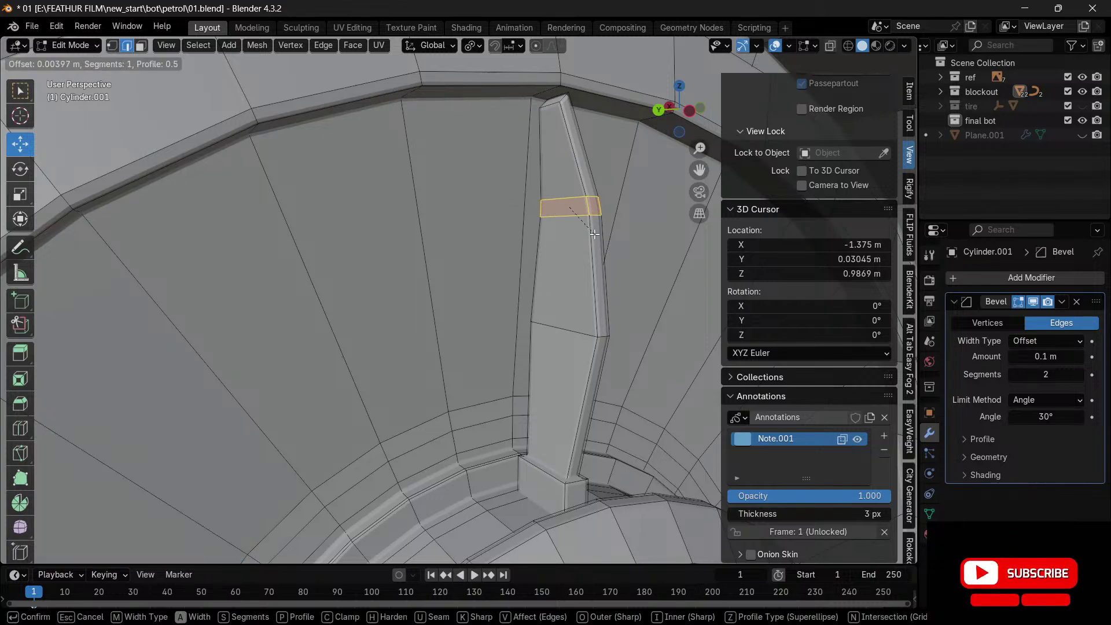
pyautogui.click(597, 239)
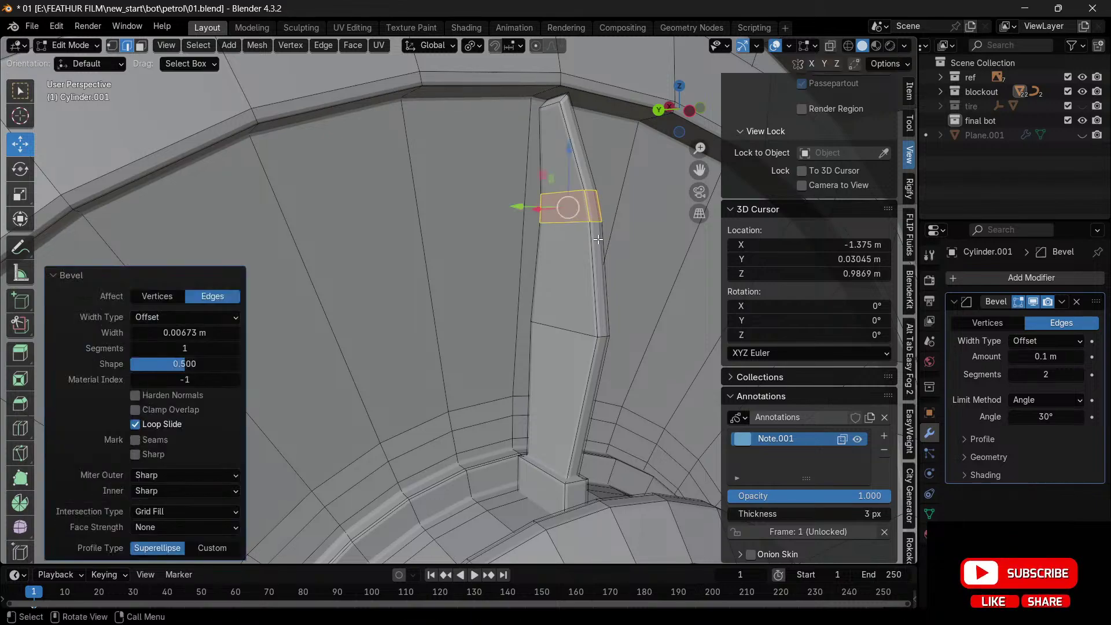
# - Bevel the cross edges at the blade's lower bend about 0.0085 m wide and shift the bevelled section about -0.0032 m along Y
pyautogui.click(575, 334)
pyautogui.hotkey('ctrl', 'b')
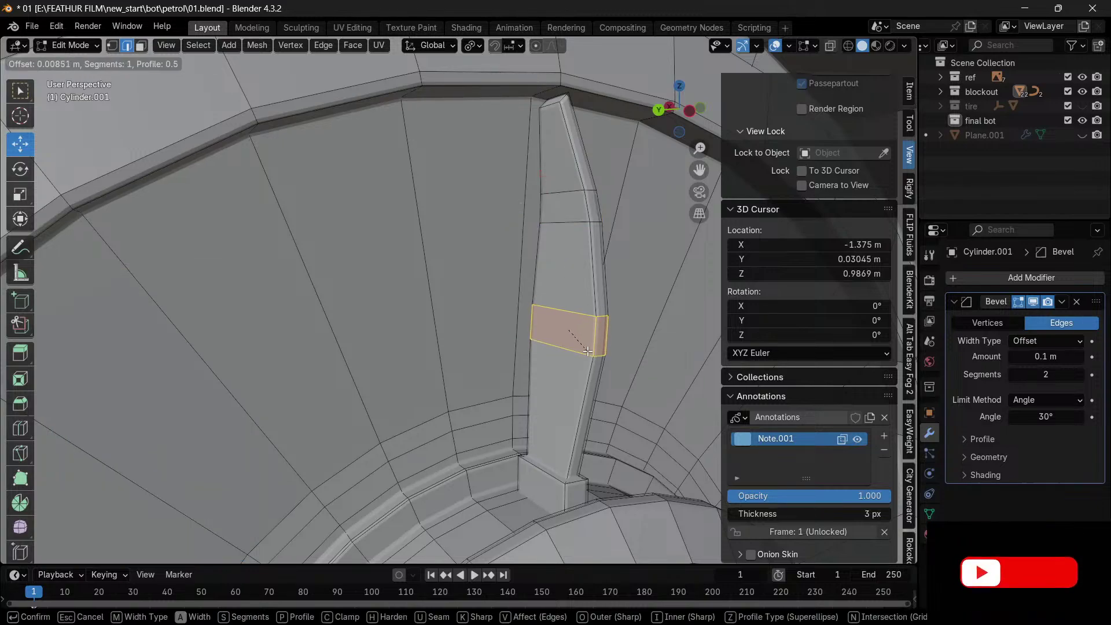
pyautogui.click(588, 321)
pyautogui.click(670, 107)
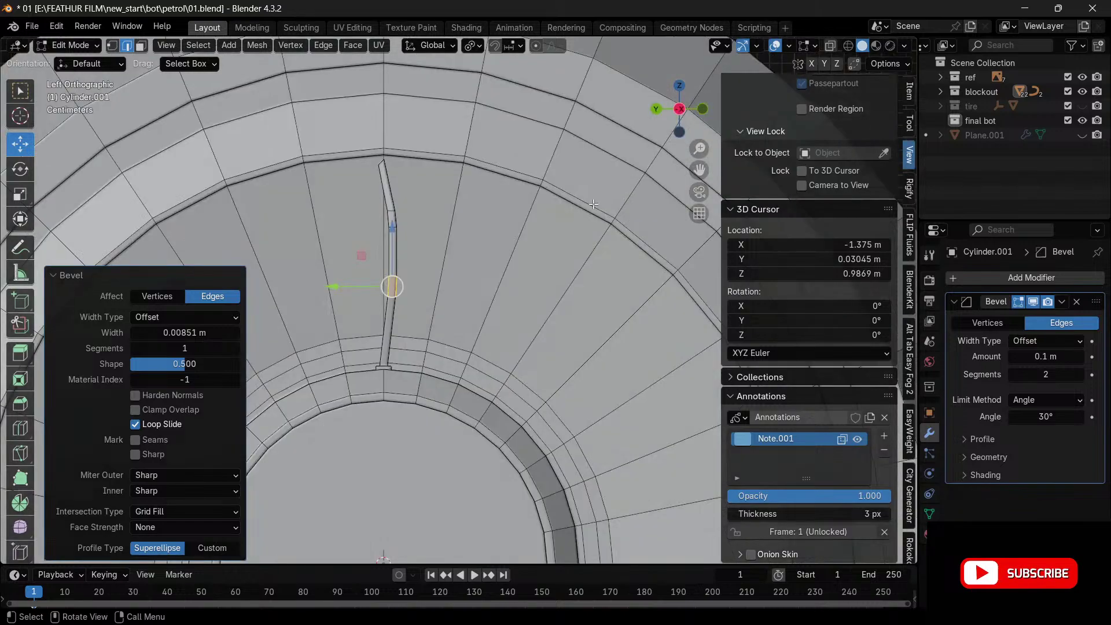
pyautogui.scroll(3, 344, 298)
pyautogui.moveTo(303, 278); pyautogui.dragTo(310, 279)
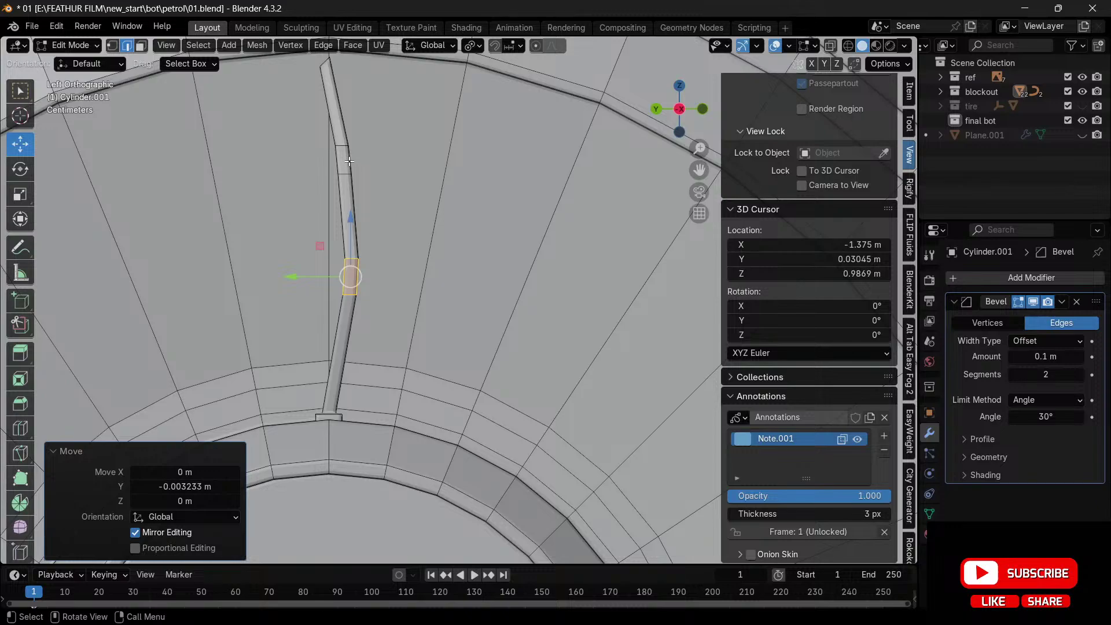
# - Select the face loop at the blade's upper bevelled bend and shift it about -0.0022 m along Y
pyautogui.click(350, 161)
pyautogui.press('super')
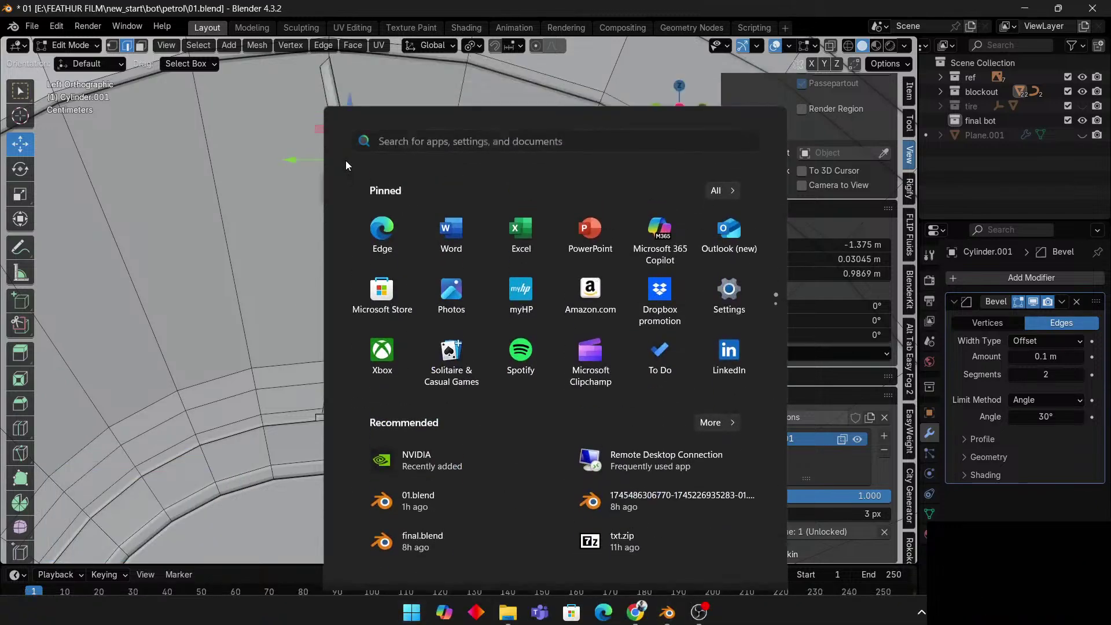
pyautogui.press('Escape')
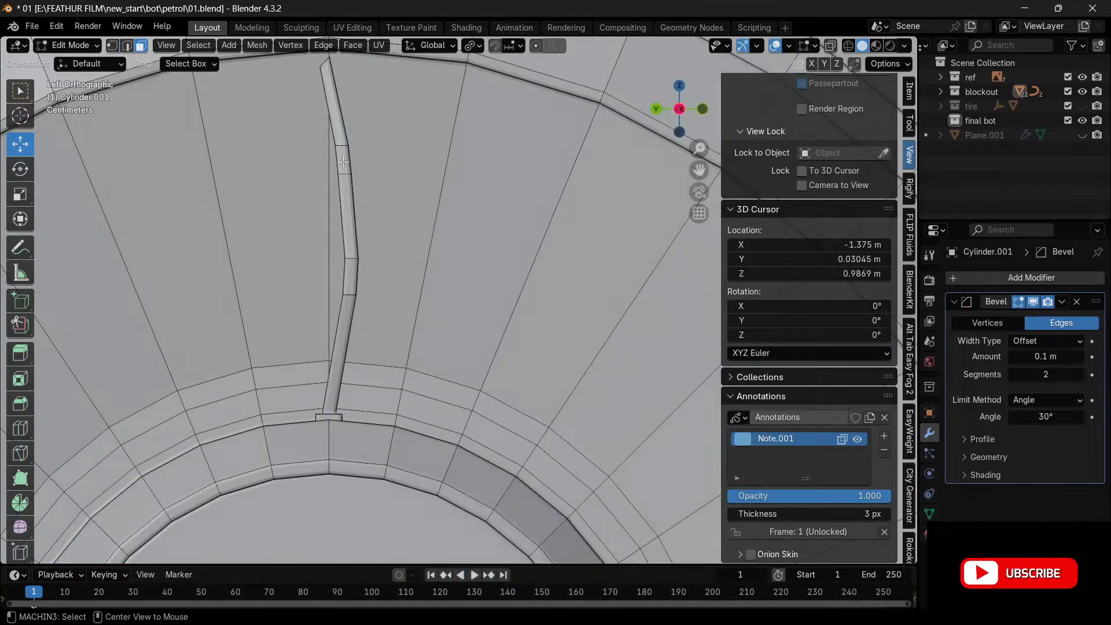
pyautogui.keyDown('alt'); pyautogui.click(343, 162); pyautogui.keyUp('alt')
pyautogui.moveTo(665, 103)
pyautogui.mouseDown()
pyautogui.moveTo(700, 122)
pyautogui.moveTo(678, 116)
pyautogui.mouseUp()
pyautogui.click(679, 118)
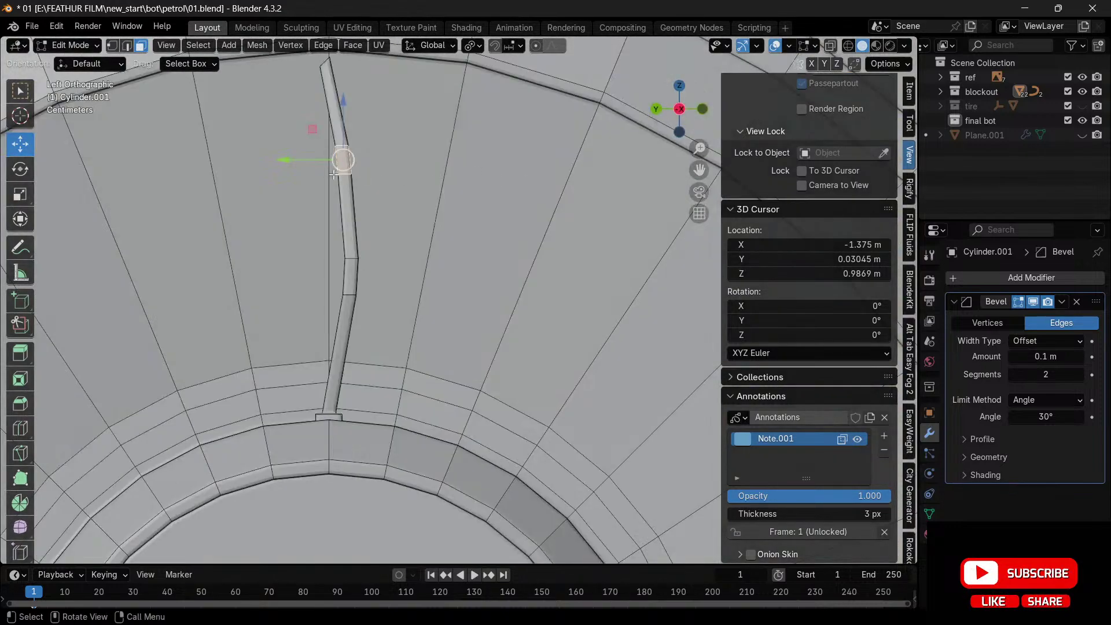
pyautogui.moveTo(297, 164); pyautogui.dragTo(303, 164)
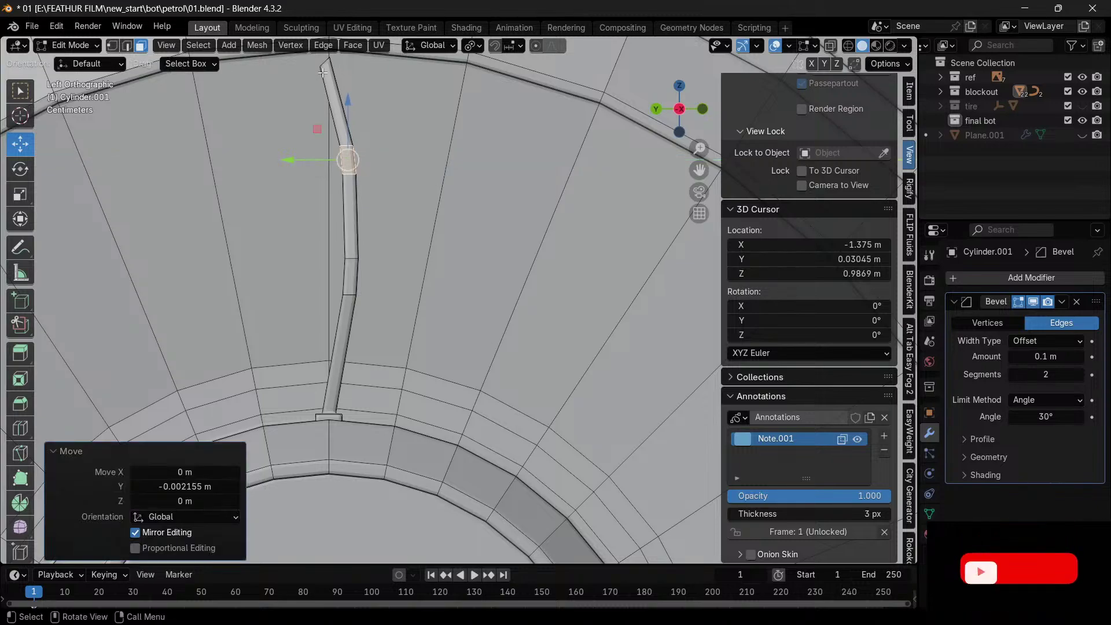
# - Move the blade's tip face about 0.004 m along Y and -0.0067 m along Z, and rotate it about -42° in the left view
pyautogui.moveTo(716, 64); pyautogui.dragTo(550, 192, button='middle')
pyautogui.click(496, 156)
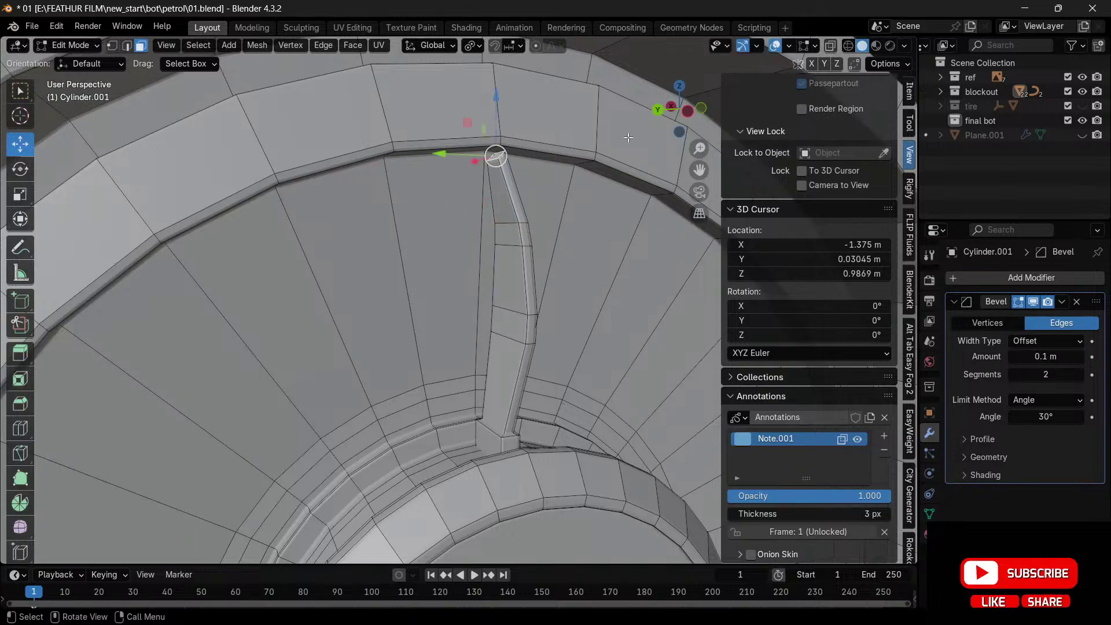
pyautogui.click(688, 111)
pyautogui.scroll(3, 424, 181)
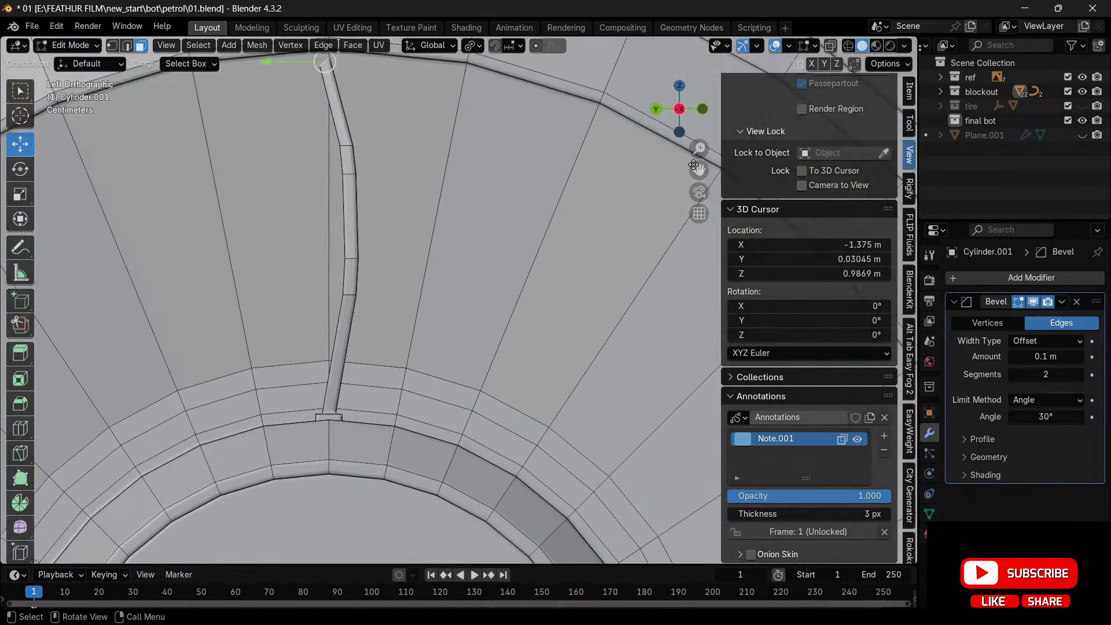
pyautogui.moveTo(694, 166); pyautogui.dragTo(475, 239)
pyautogui.press('g')
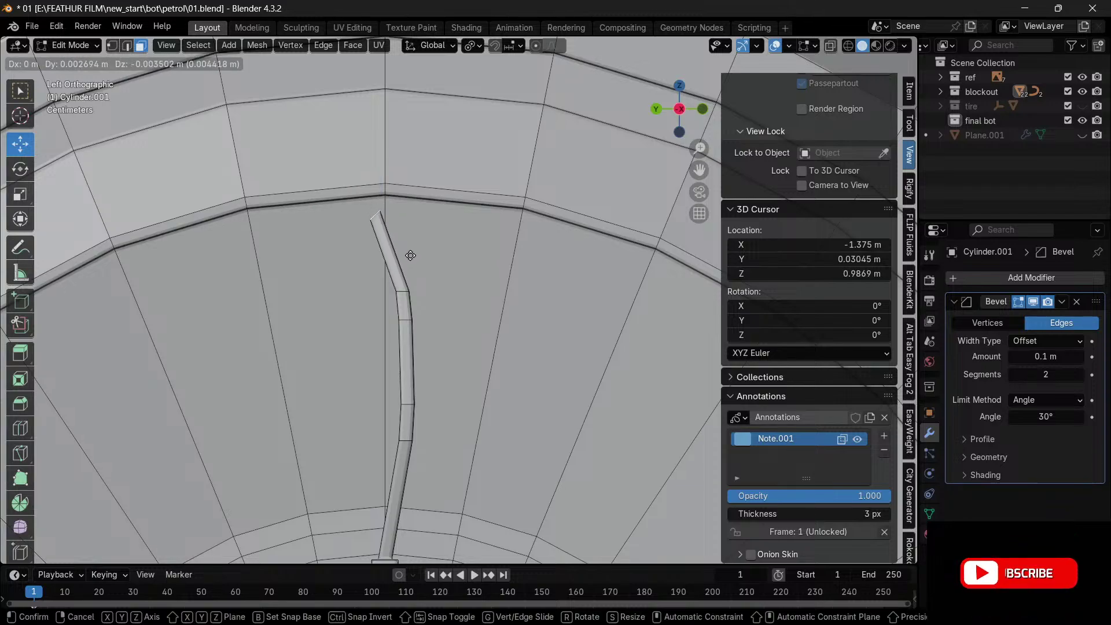
pyautogui.click(408, 262)
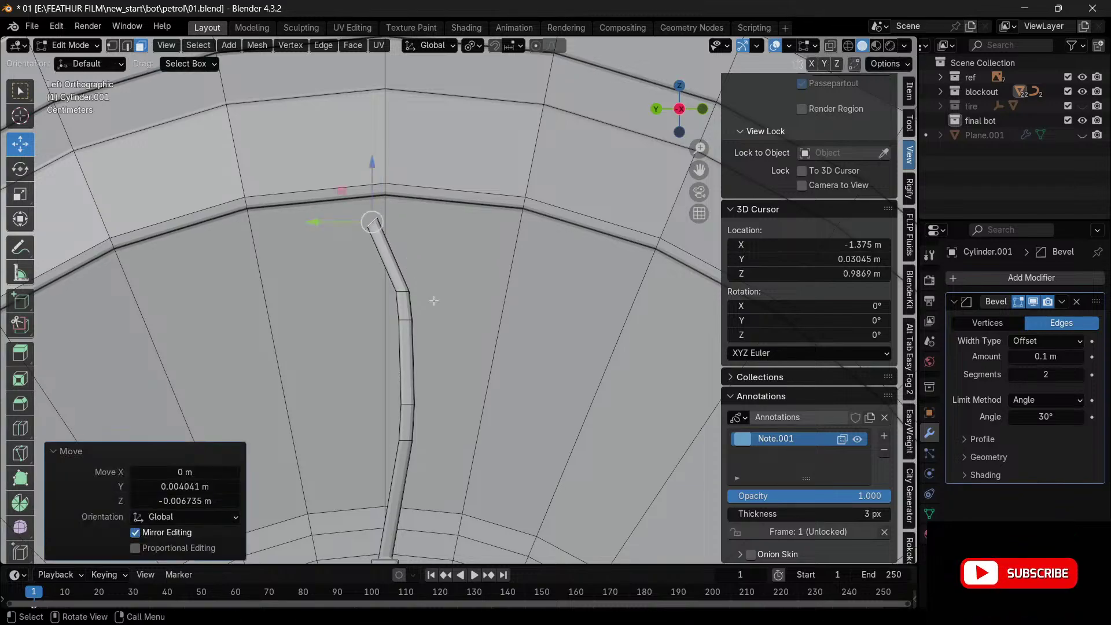
pyautogui.press('r')
pyautogui.click(475, 239)
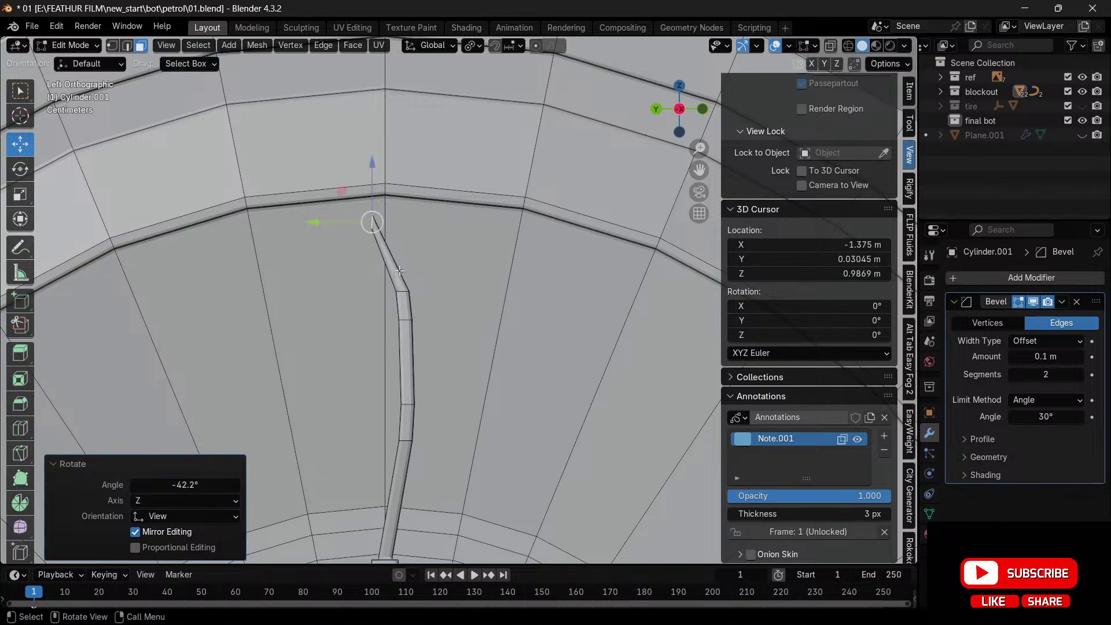
# - Select the entire blade as linked geometry and set the transform pivot point to the 3D Cursor at the wheel's centre
pyautogui.scroll(-3, 395, 300)
pyautogui.scroll(1, 395, 300)
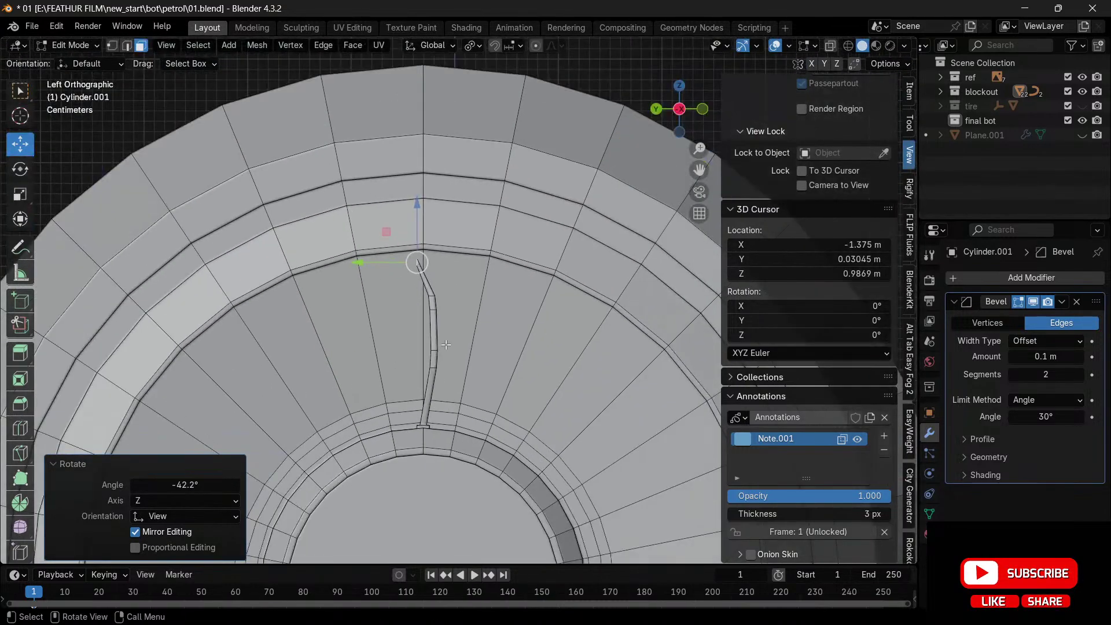
pyautogui.press('l')
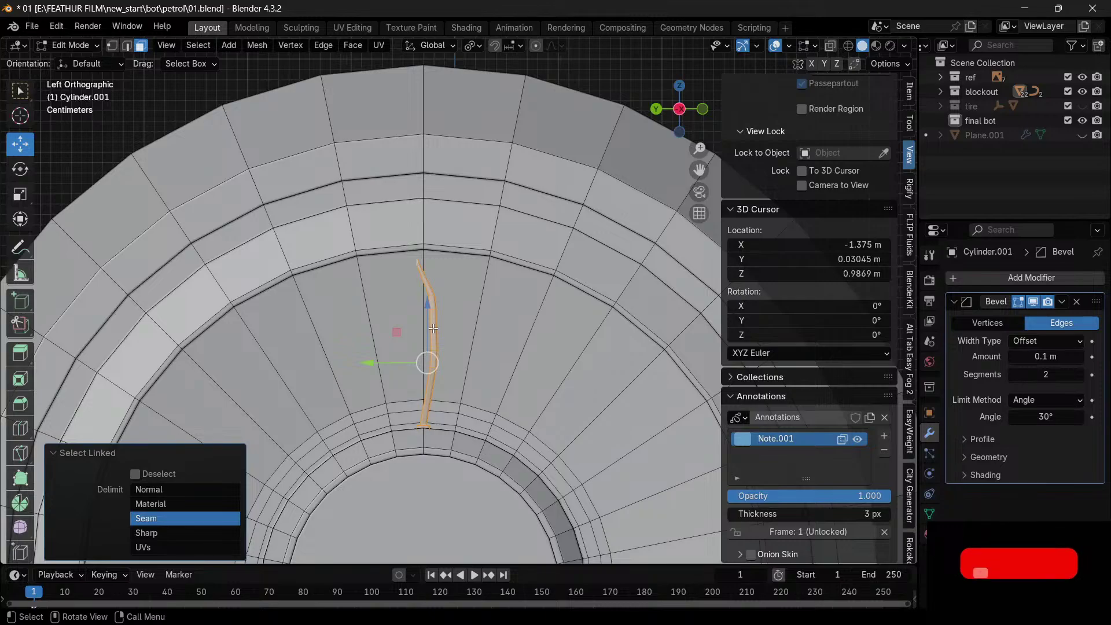
pyautogui.scroll(-4, 434, 329)
pyautogui.scroll(4, 428, 331)
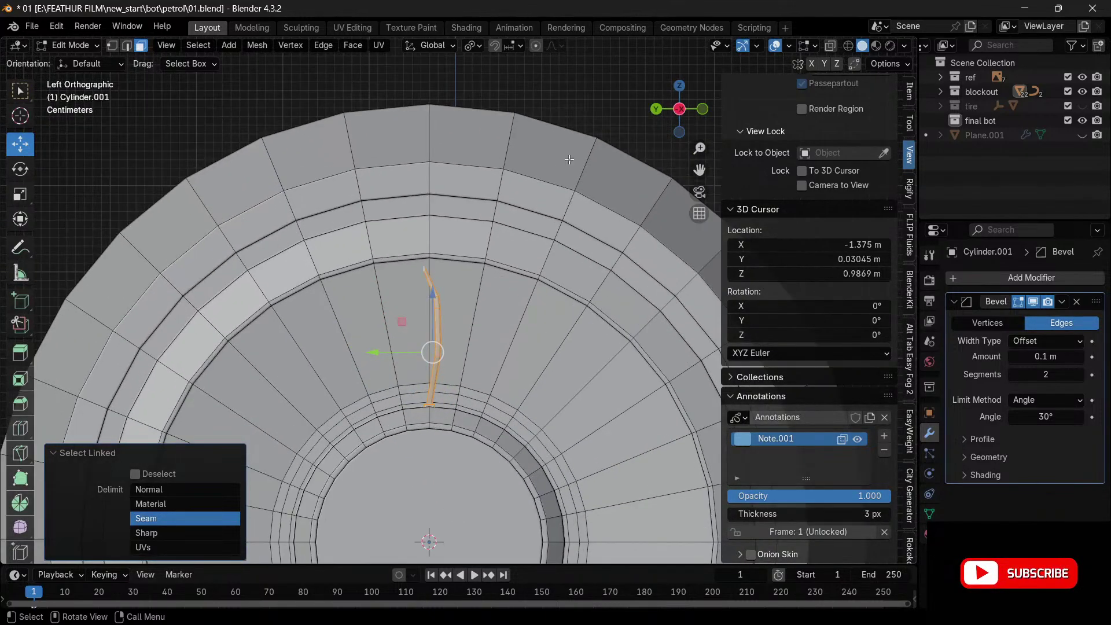
pyautogui.moveTo(680, 109)
pyautogui.mouseDown()
pyautogui.moveTo(638, 121)
pyautogui.moveTo(635, 111)
pyautogui.moveTo(674, 116)
pyautogui.mouseUp()
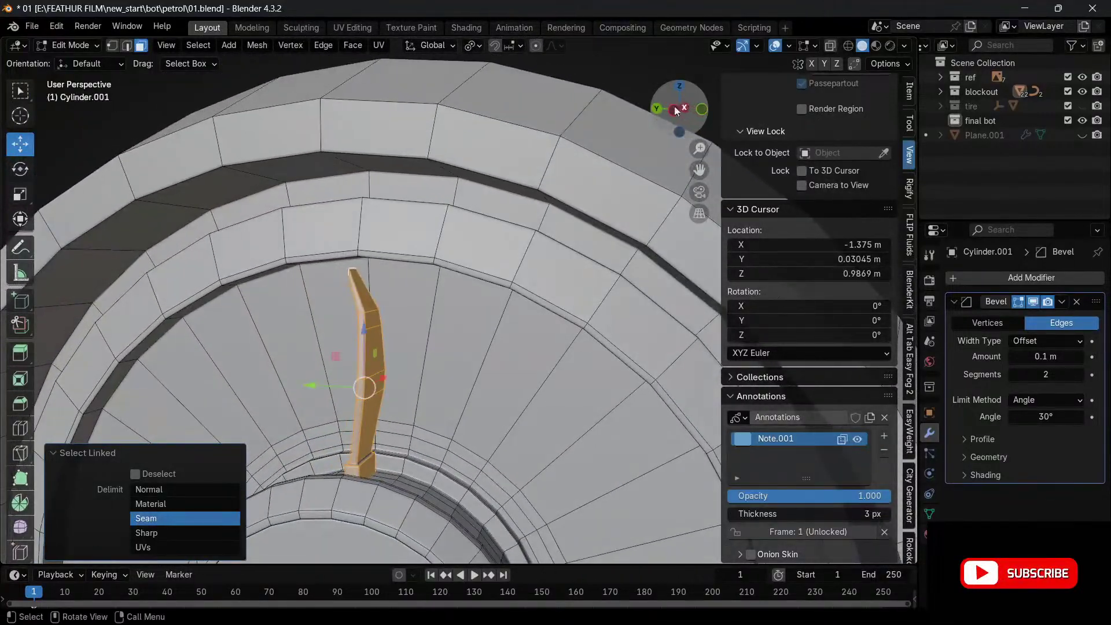
pyautogui.scroll(-1, 438, 356)
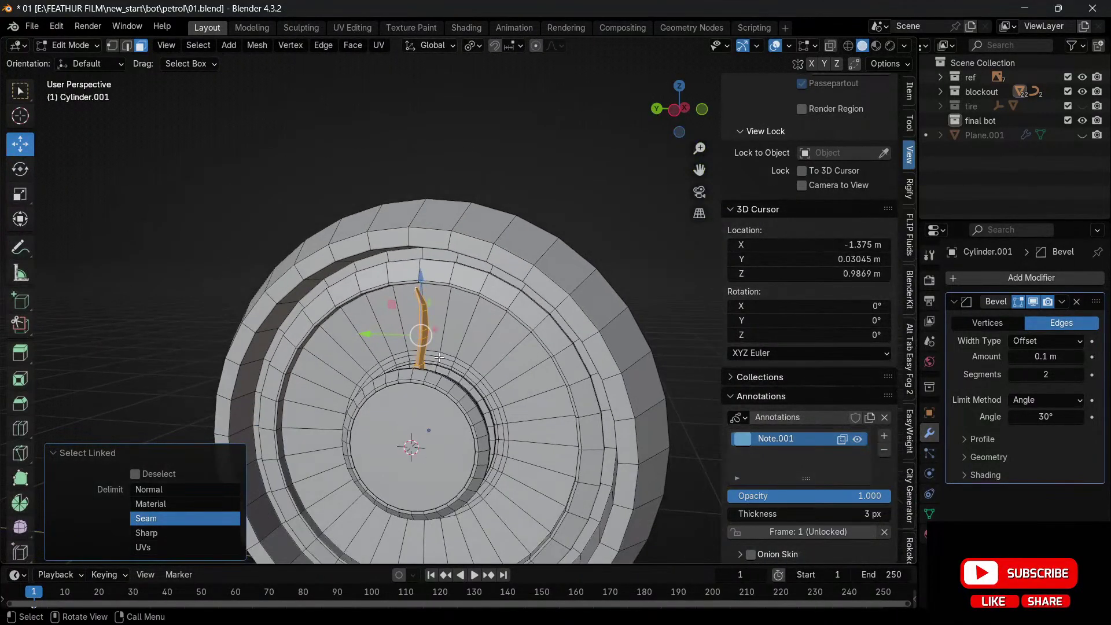
pyautogui.click(682, 109)
pyautogui.click(678, 111)
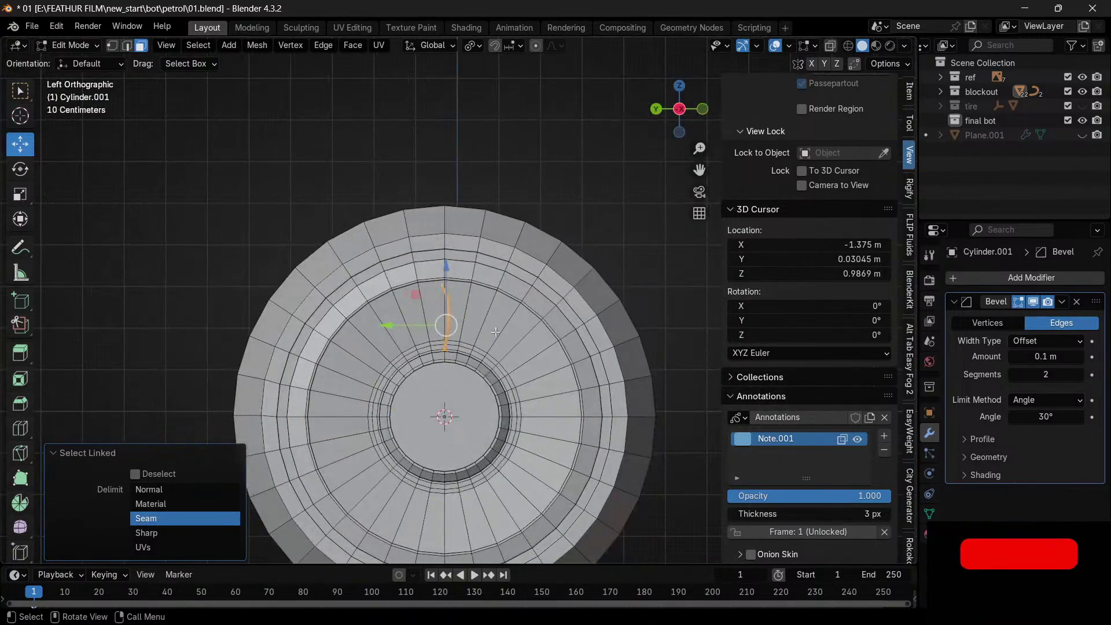
pyautogui.moveTo(671, 119)
pyautogui.mouseDown()
pyautogui.moveTo(739, 117)
pyautogui.moveTo(682, 109)
pyautogui.mouseUp()
pyautogui.click(682, 108)
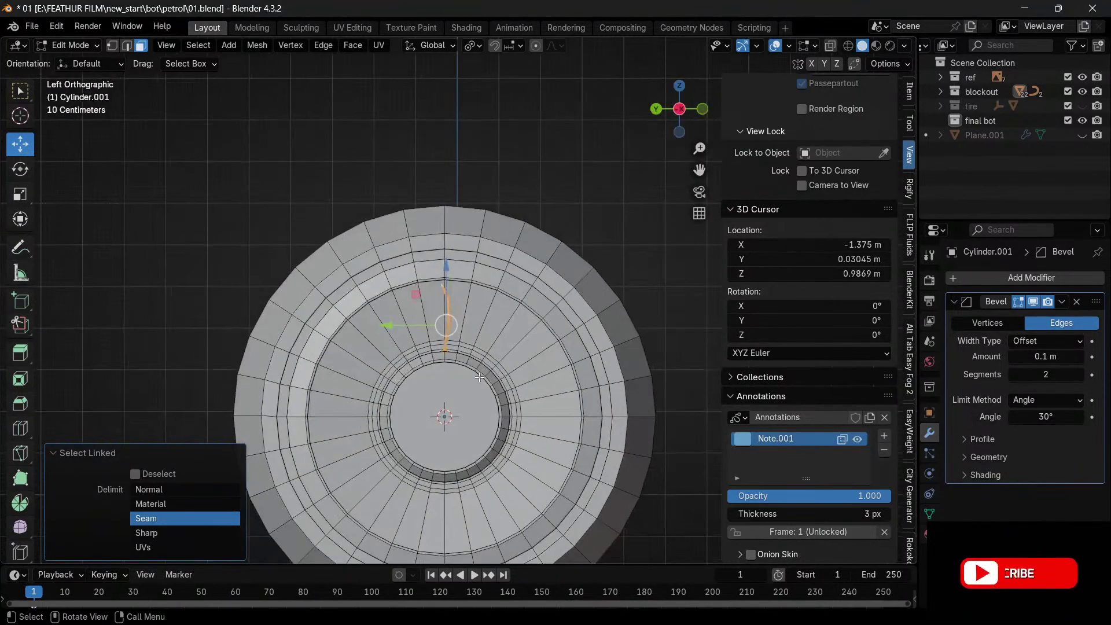
pyautogui.scroll(2, 479, 377)
pyautogui.click(470, 46)
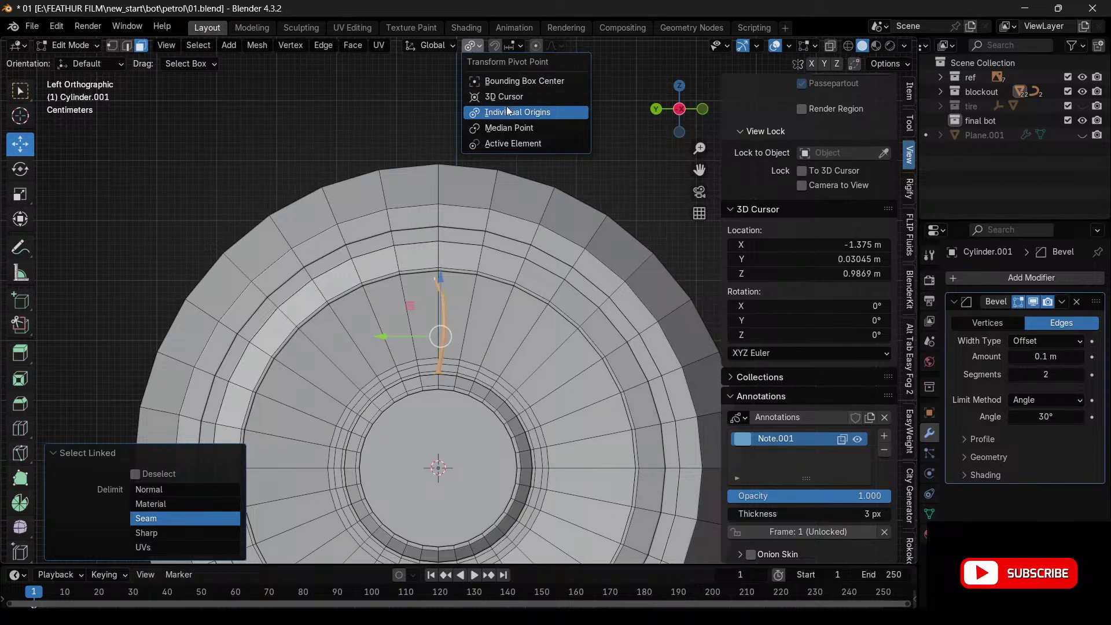
pyautogui.click(507, 98)
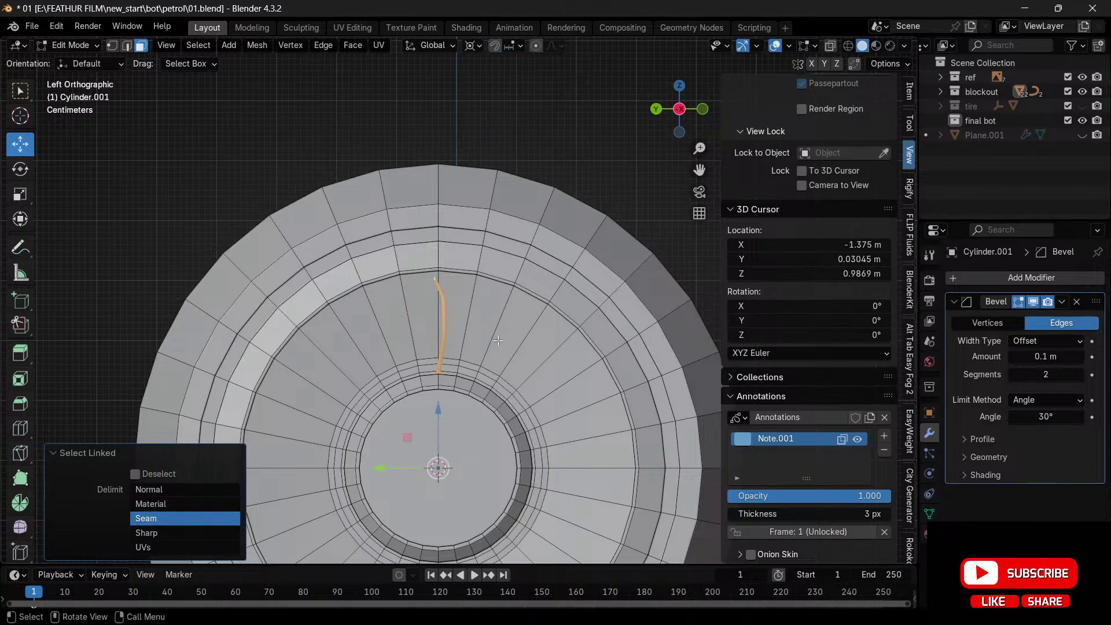
# - Duplicate the blade rotated about 6.7° around the wheel's centre and repeat the duplication until blades fill the full circle
pyautogui.press('r')
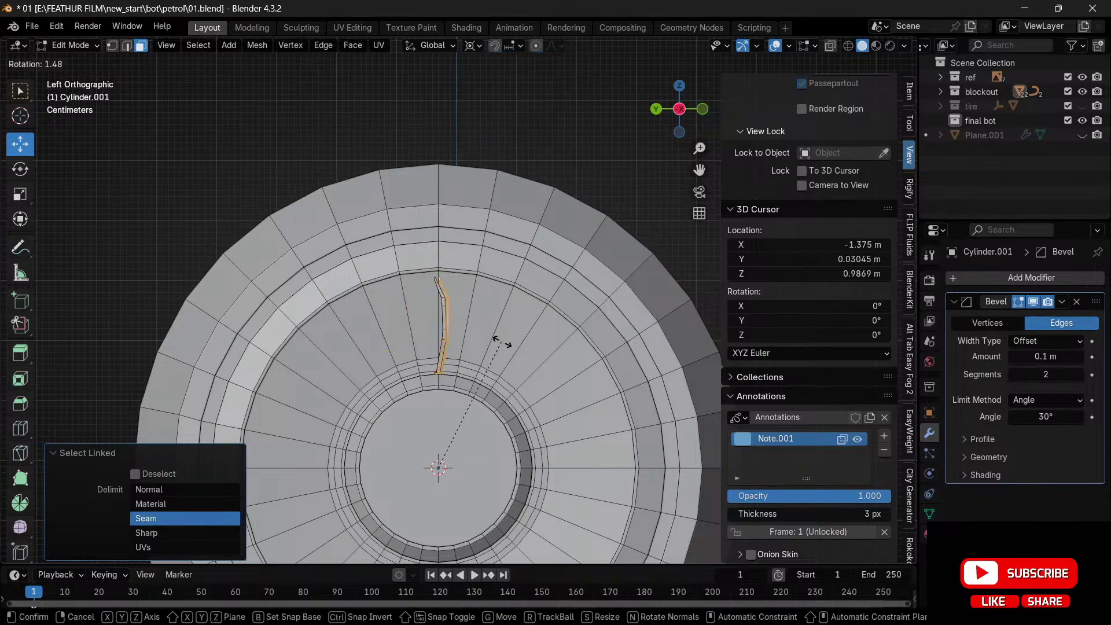
pyautogui.click(511, 349)
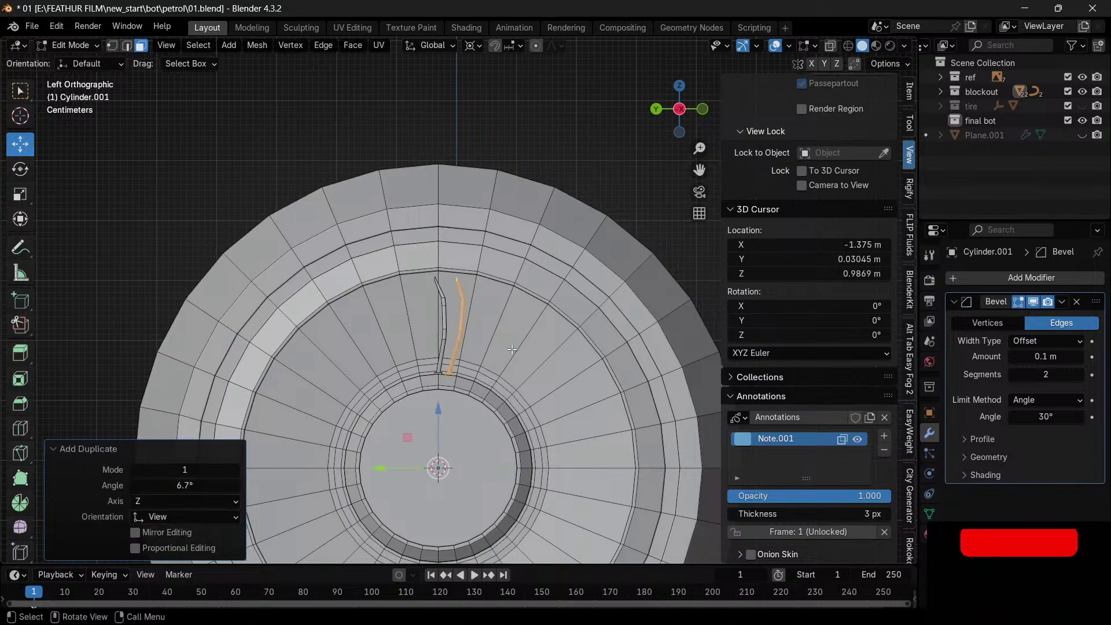
pyautogui.hotkey('shift', 'r')
pyautogui.hotkey('shift', 'r')
pyautogui.hotkey('shift', 'r')
pyautogui.hotkey('shift', 'r')
pyautogui.hotkey('shift', 'r')
pyautogui.hotkey('shift', 'r')
pyautogui.hotkey('shift', 'r')
pyautogui.hotkey('shift', 'r')
pyautogui.hotkey('shift', 'r')
pyautogui.hotkey('shift', 'r')
pyautogui.hotkey('shift', 'r')
pyautogui.hotkey('shift', 'r')
pyautogui.hotkey('shift', 'r')
pyautogui.hotkey('shift', 'r')
pyautogui.hotkey('shift', 'r')
pyautogui.hotkey('shift', 'r')
pyautogui.hotkey('shift', 'r')
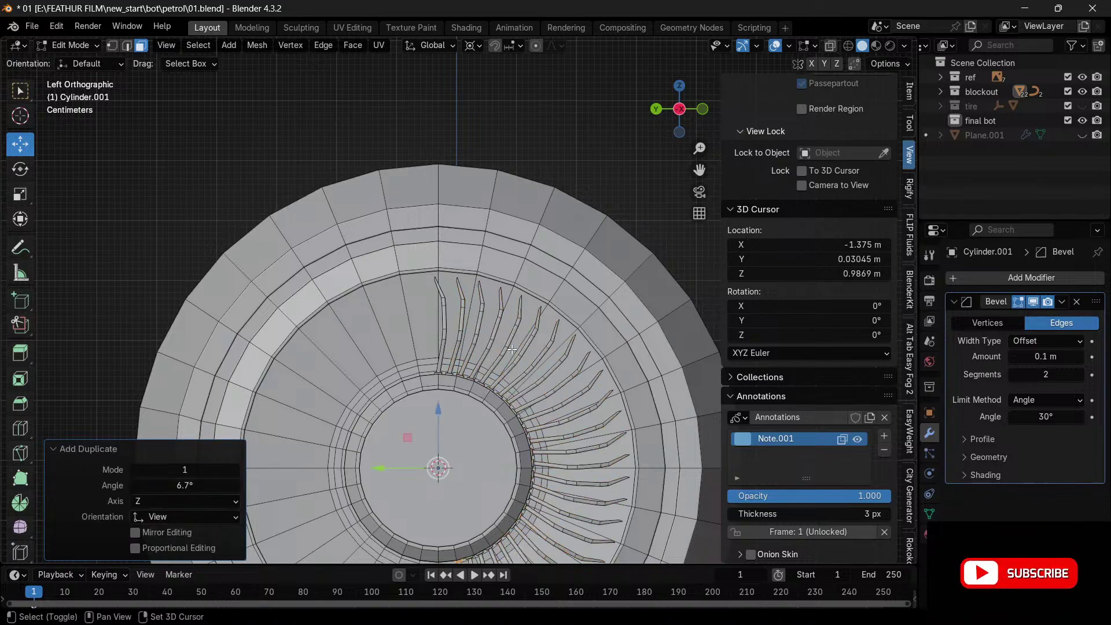
pyautogui.hotkey('shift', 'r')
pyautogui.hotkey('shift', 'r')
pyautogui.hotkey('shift', 'r')
pyautogui.hotkey('shift', 'r')
pyautogui.hotkey('shift', 'r')
pyautogui.hotkey('shift', 'r')
pyautogui.hotkey('shift', 'r')
pyautogui.hotkey('shift', 'r')
pyautogui.hotkey('shift', 'r')
pyautogui.hotkey('shift', 'r')
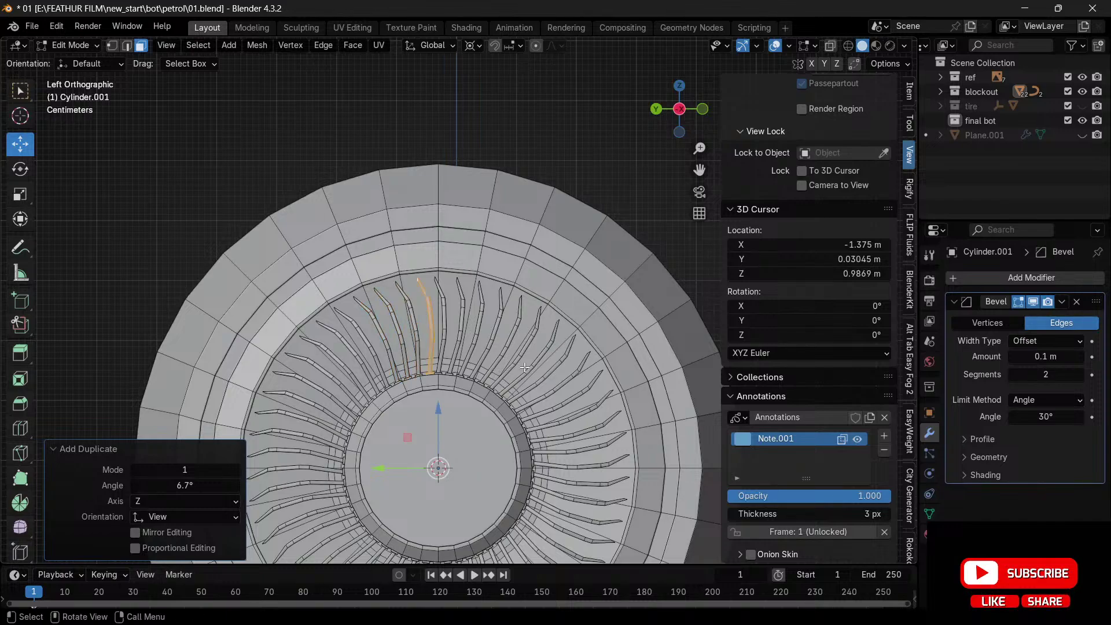
# - Select the wheel body's linked geometry and invert the selection to pick the fan blades and the separate central parts
pyautogui.moveTo(524, 367); pyautogui.dragTo(405, 345, button='middle')
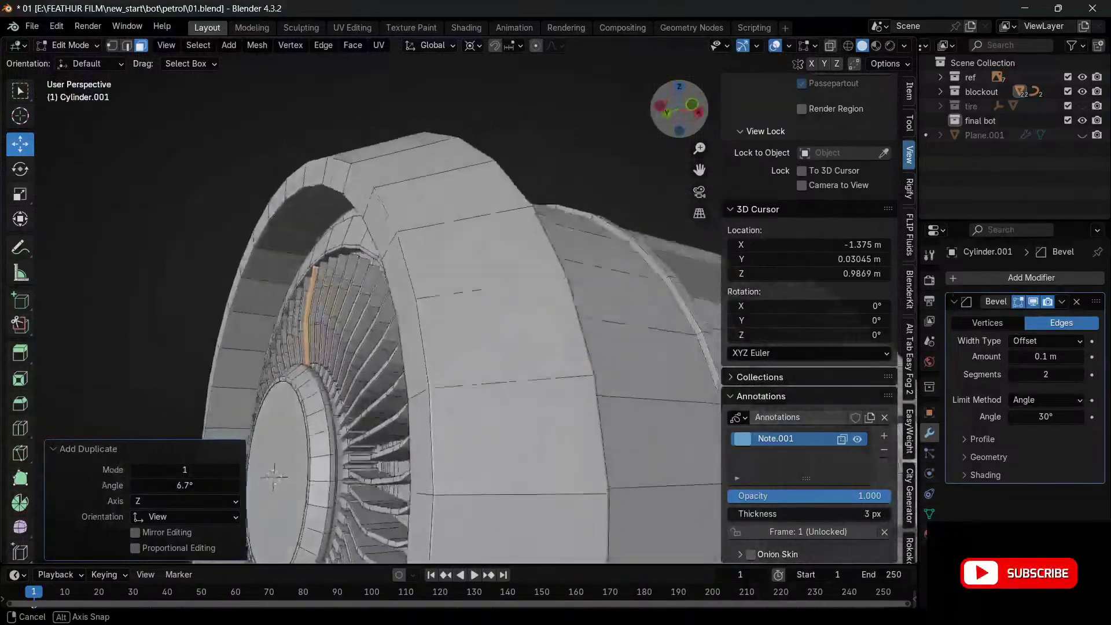
pyautogui.moveTo(561, 104); pyautogui.dragTo(667, 112)
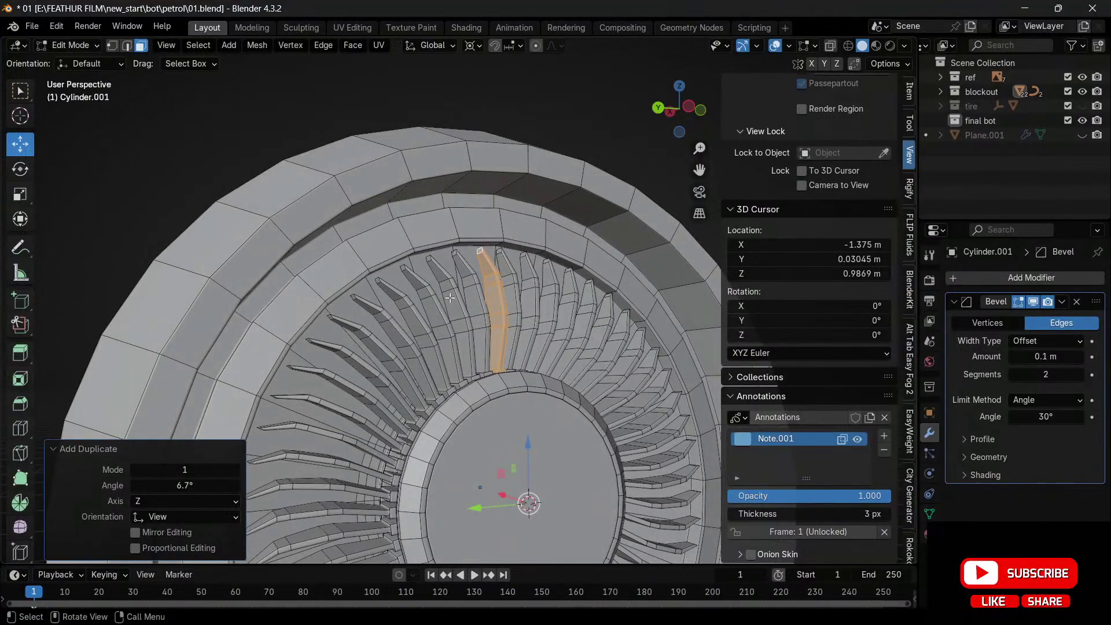
pyautogui.click(390, 237)
pyautogui.press('l')
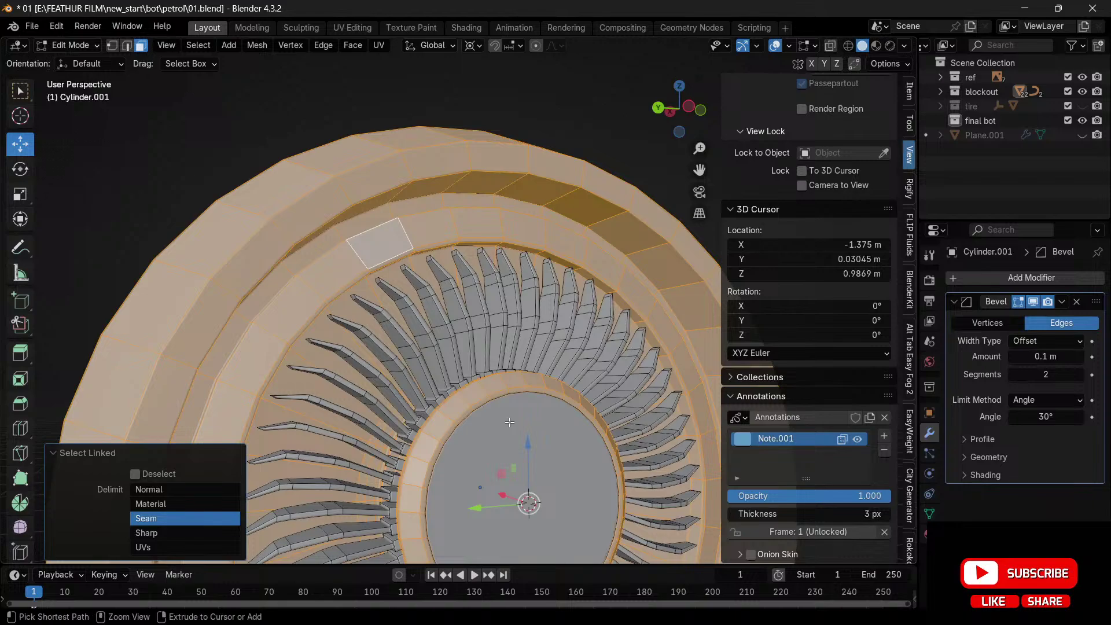
pyautogui.hotkey('ctrl', 'i')
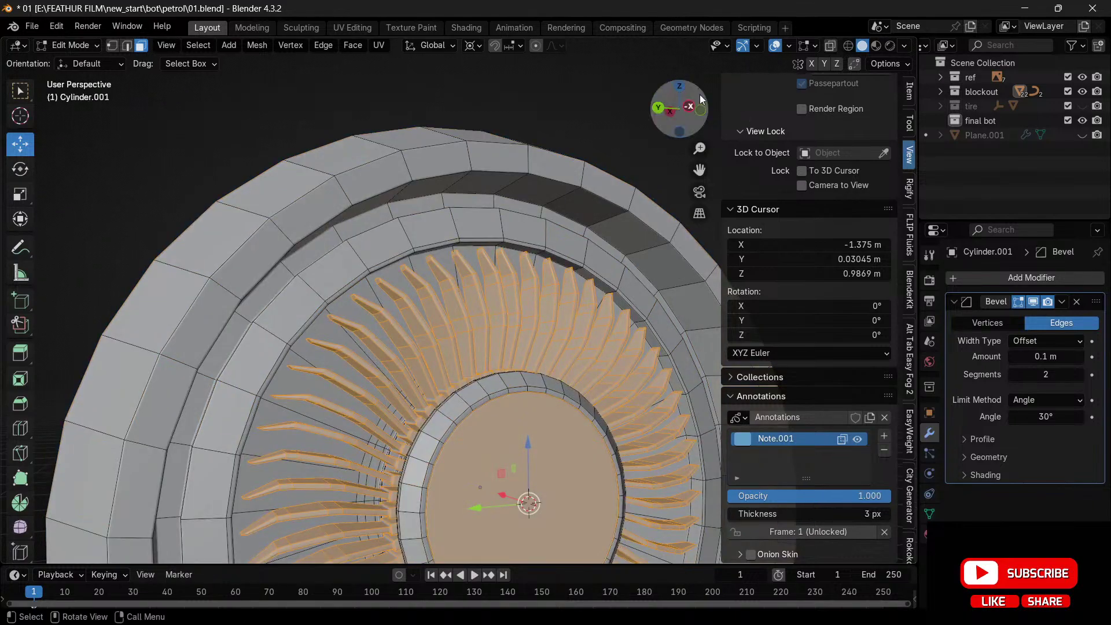
# - Turn on X-ray in the left view and deselect the large disc faces at the wheel's centre
pyautogui.click(688, 106)
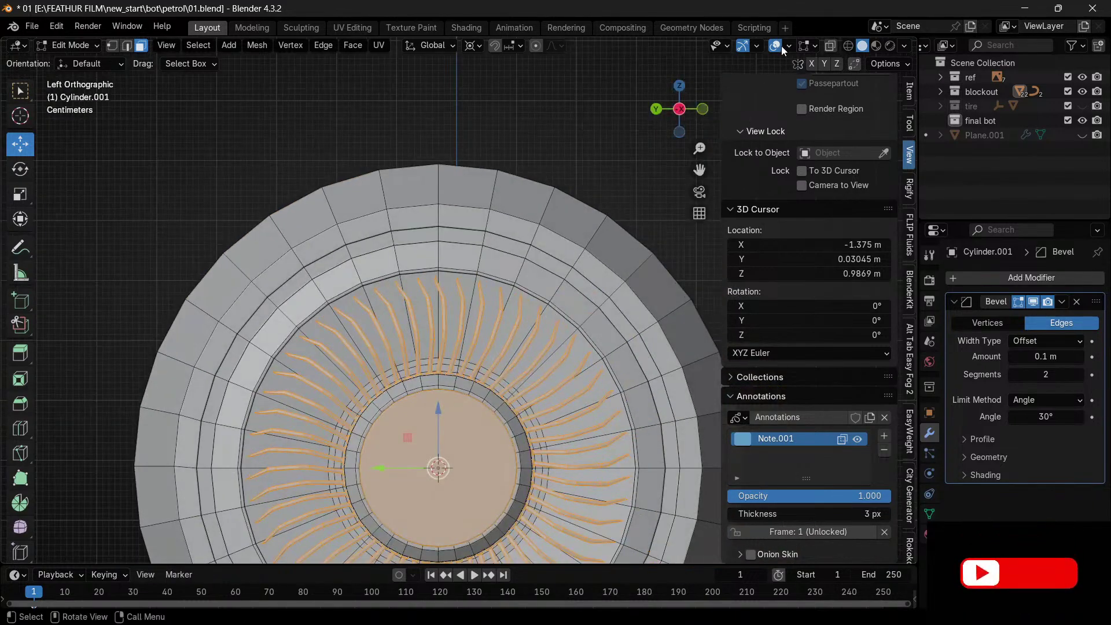
pyautogui.click(830, 46)
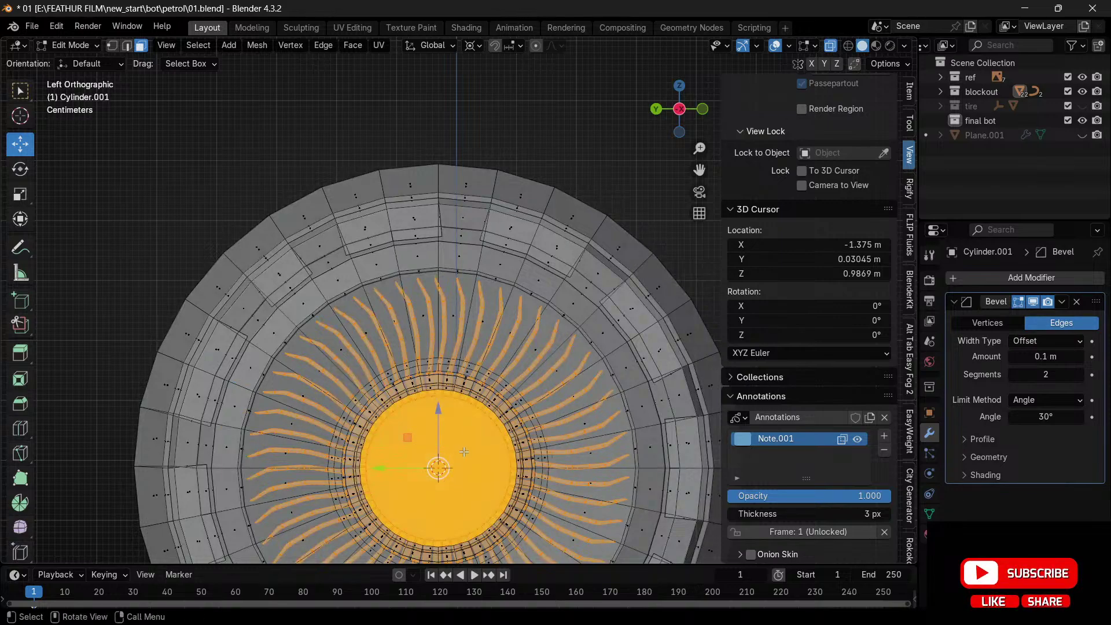
pyautogui.keyDown('ctrl'); pyautogui.moveTo(424, 439); pyautogui.dragTo(449, 471); pyautogui.keyUp('ctrl')
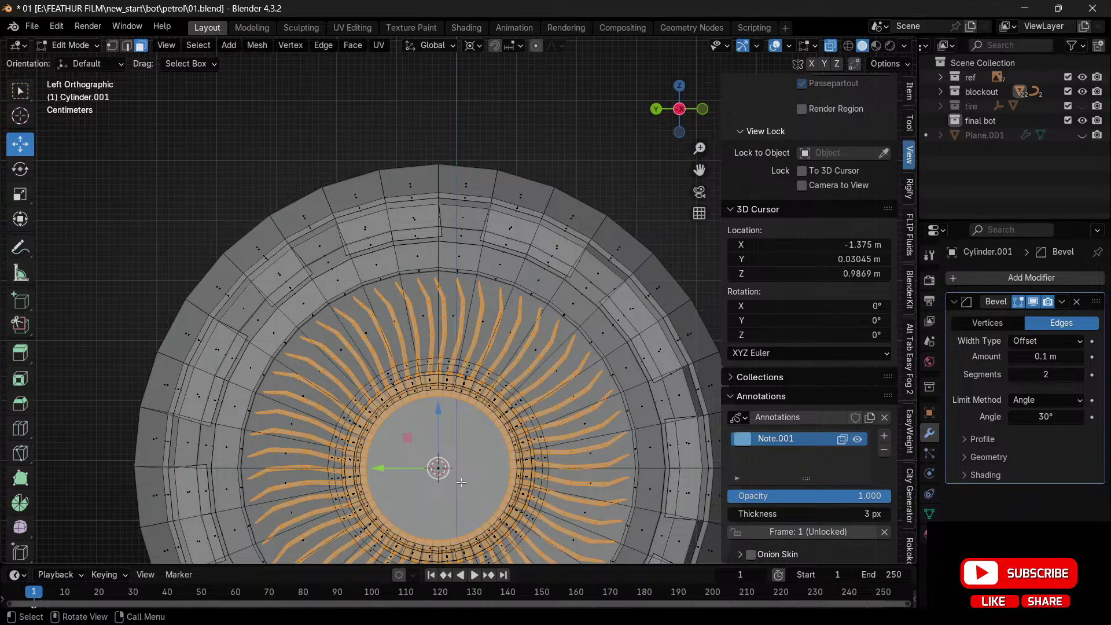
pyautogui.hotkey('ctrl', 'l')
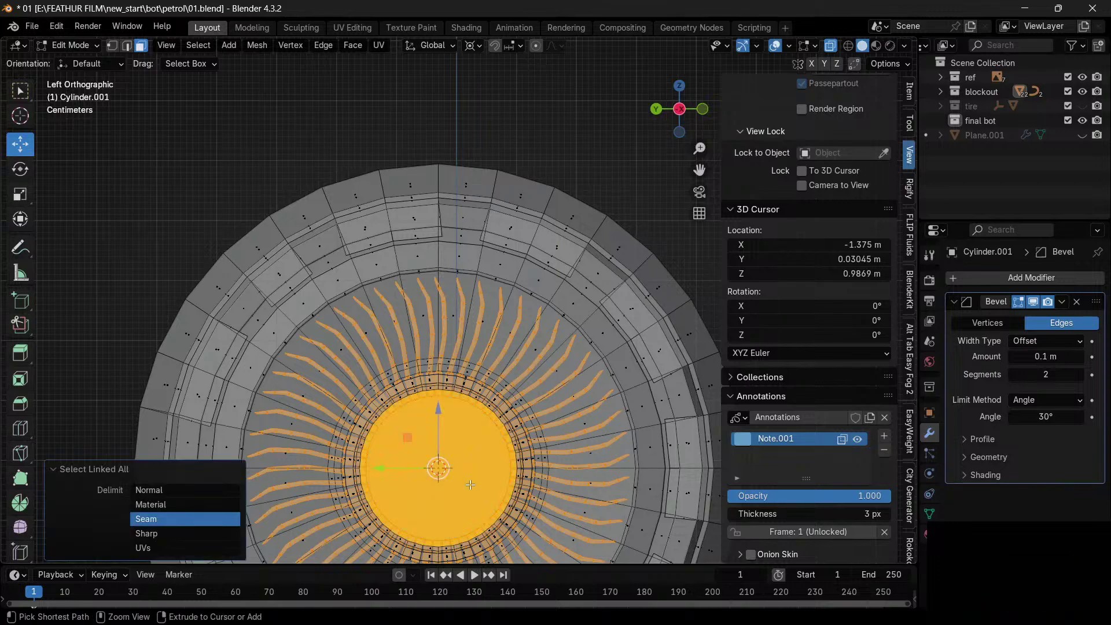
pyautogui.hotkey('ctrl', 'z')
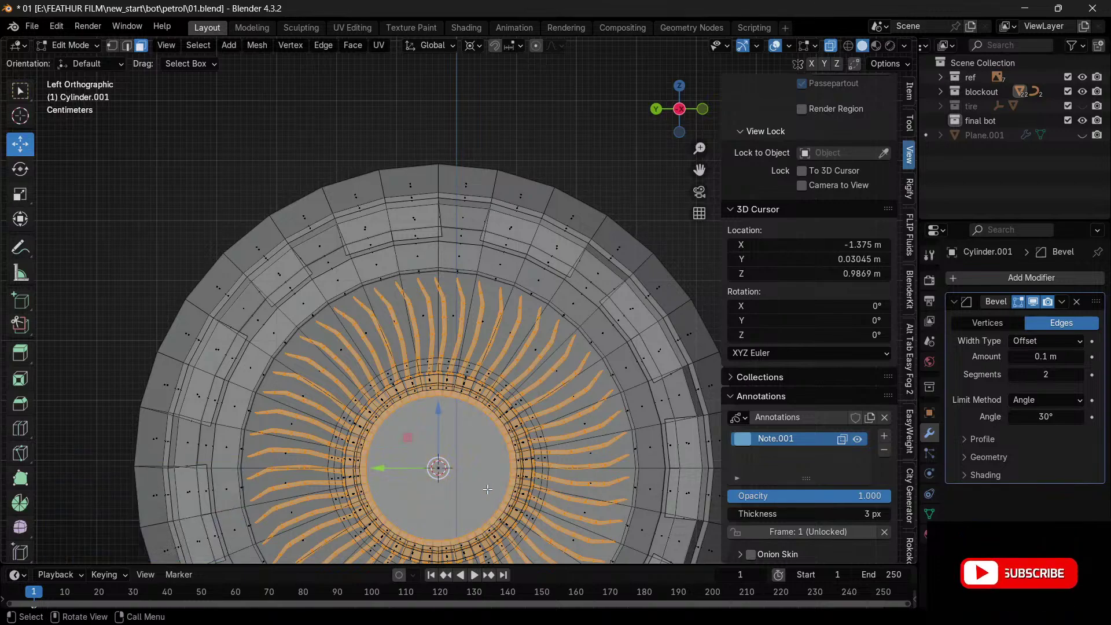
pyautogui.moveTo(667, 130); pyautogui.dragTo(678, 109)
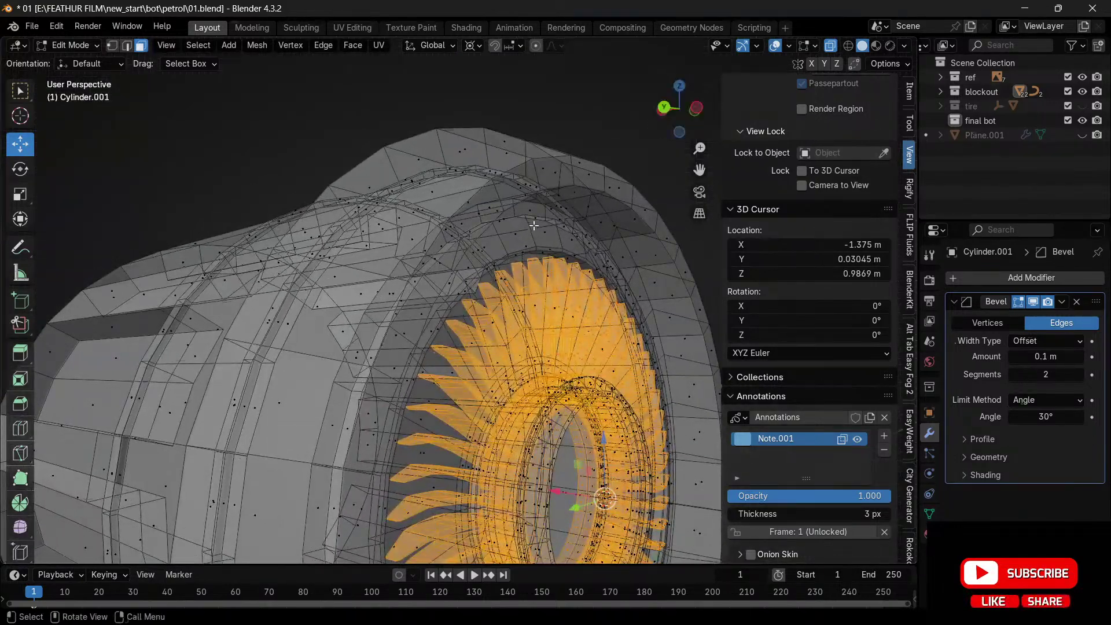
# - Turn off X-ray and clear the selection on the wheel hub and its fan blades
pyautogui.click(830, 46)
pyautogui.click(377, 142)
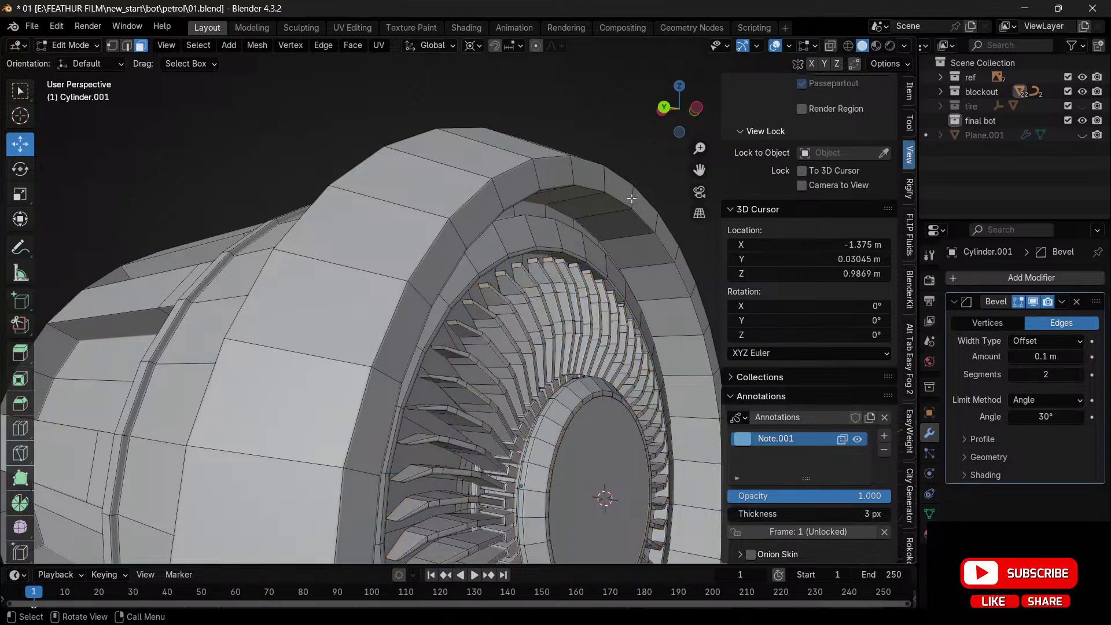
pyautogui.moveTo(686, 106)
pyautogui.mouseDown()
pyautogui.moveTo(694, 99)
pyautogui.moveTo(683, 107)
pyautogui.mouseUp()
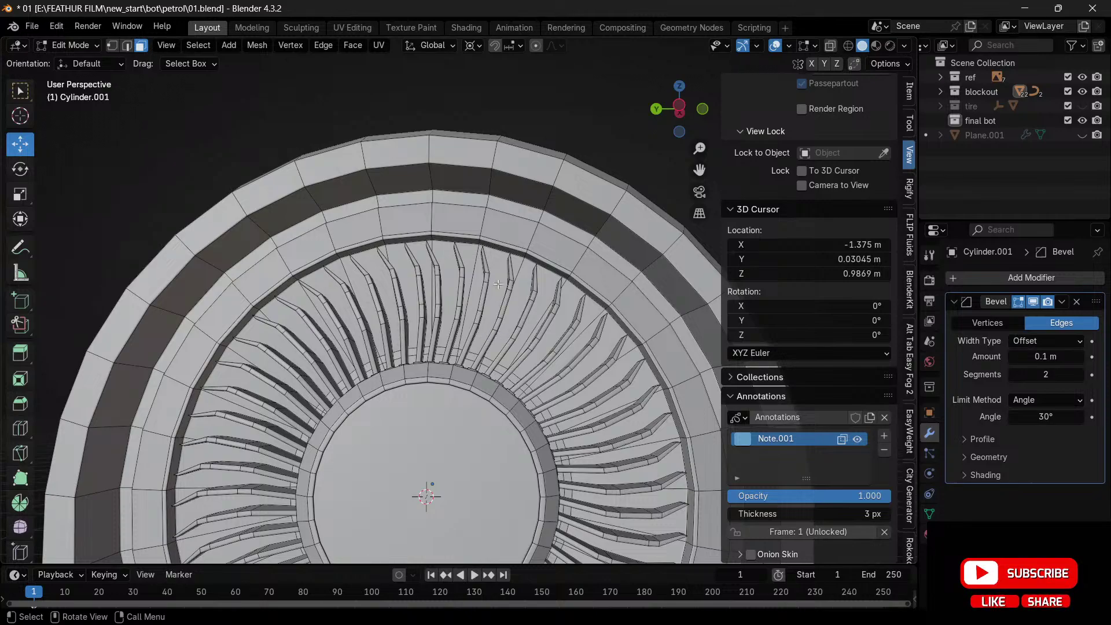
pyautogui.scroll(-3, 481, 297)
pyautogui.scroll(3, 431, 449)
# - Try to move the flat disc face at the centre of the boss
pyautogui.click(468, 415)
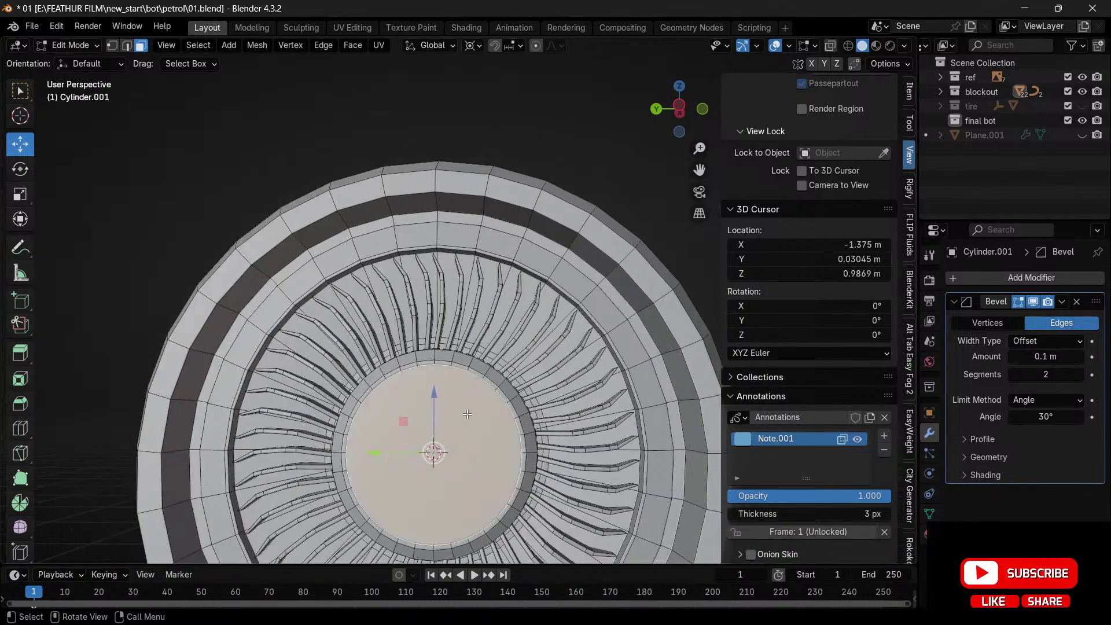
pyautogui.moveTo(433, 452); pyautogui.dragTo(435, 453)
pyautogui.hotkey('ctrl', 'z')
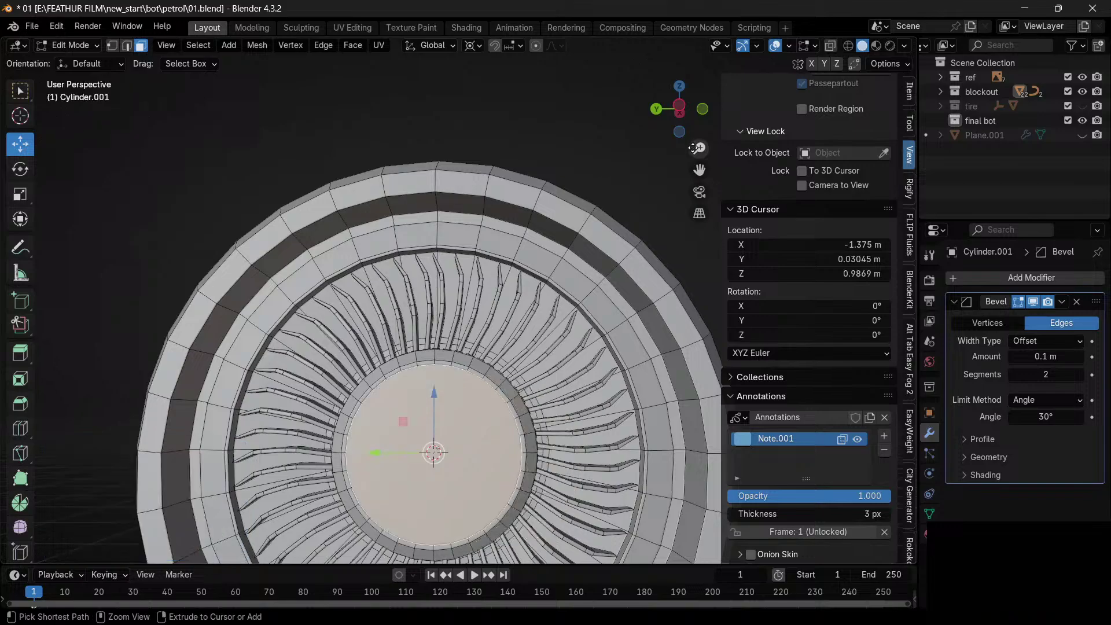
pyautogui.moveTo(680, 109); pyautogui.dragTo(607, 204)
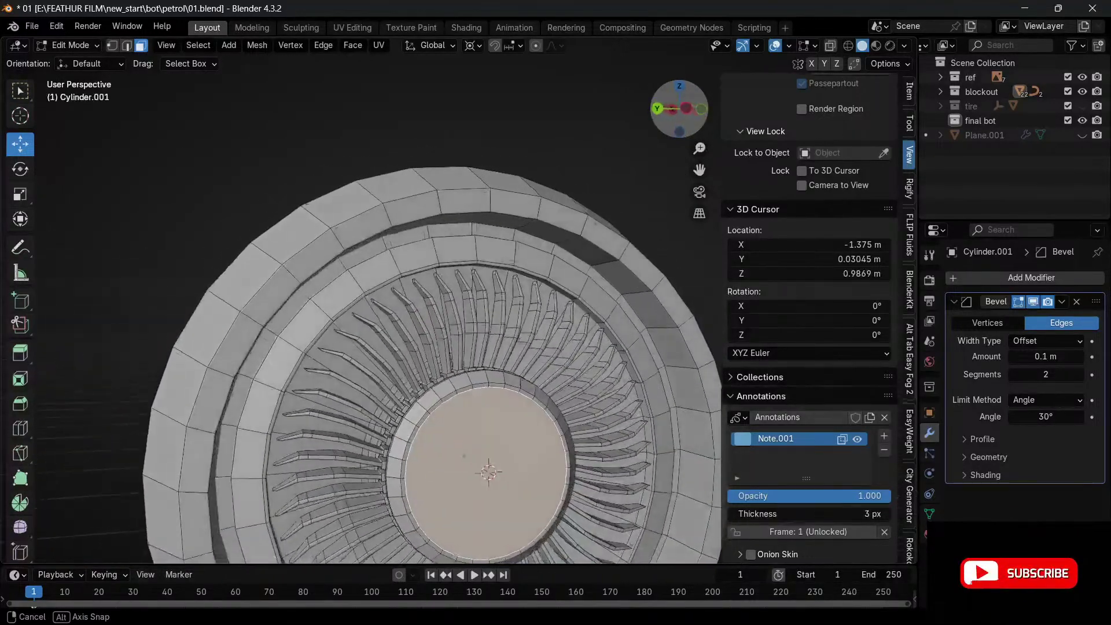
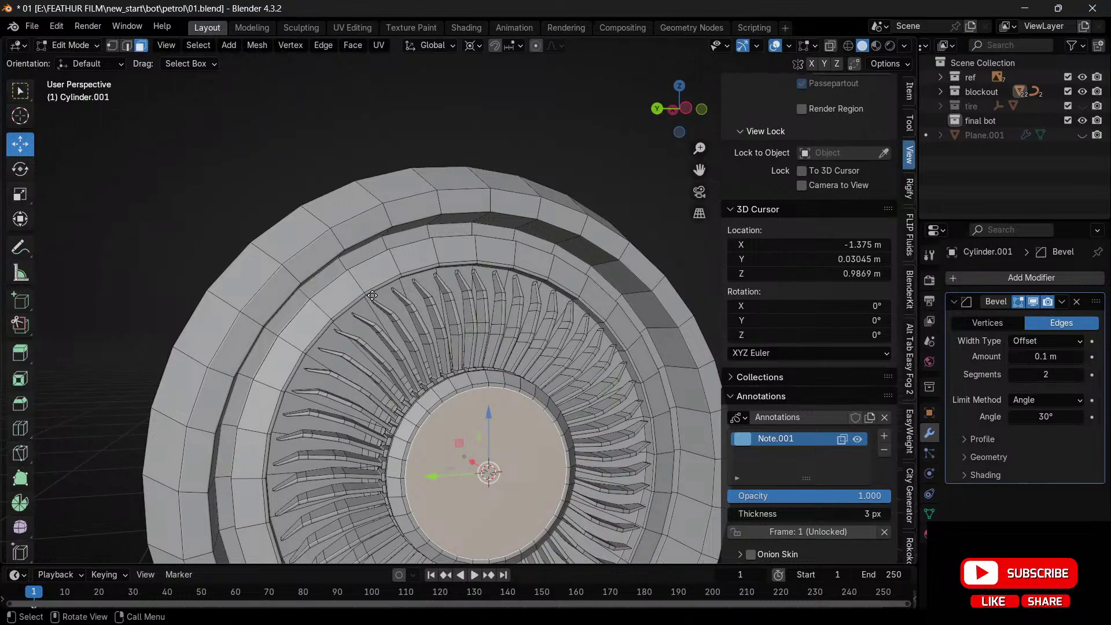
# - Select the wheel body's linked geometry, invert the selection, and separate the fan blades and central parts into their own object
pyautogui.click(266, 330)
pyautogui.press('l')
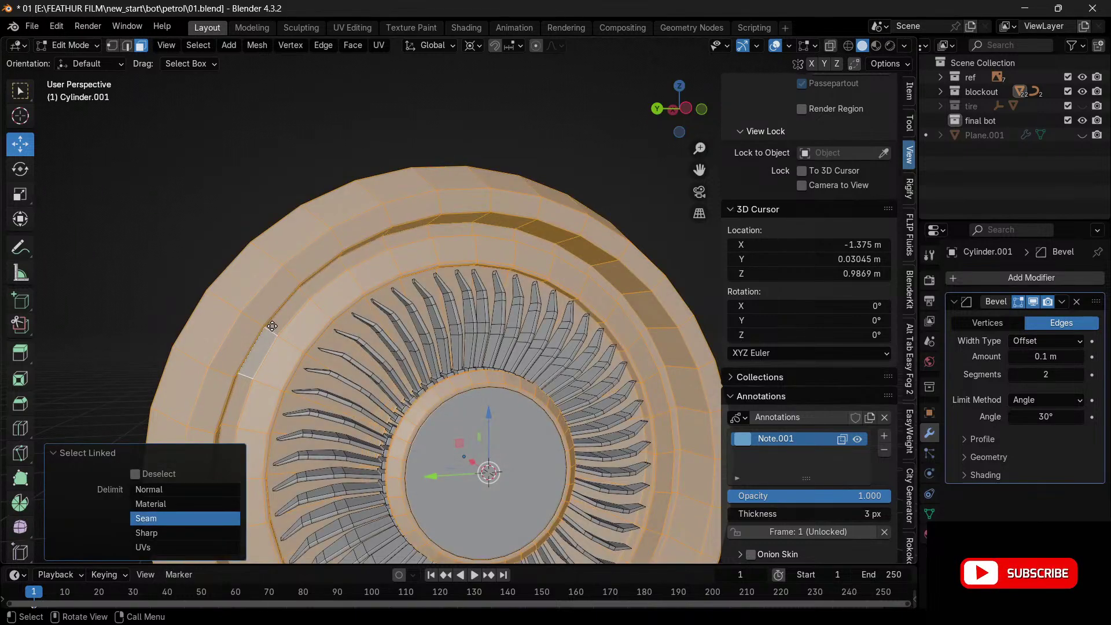
pyautogui.hotkey('ctrl', 'i')
pyautogui.hotkey('ctrl', 'e')
pyautogui.click(274, 324)
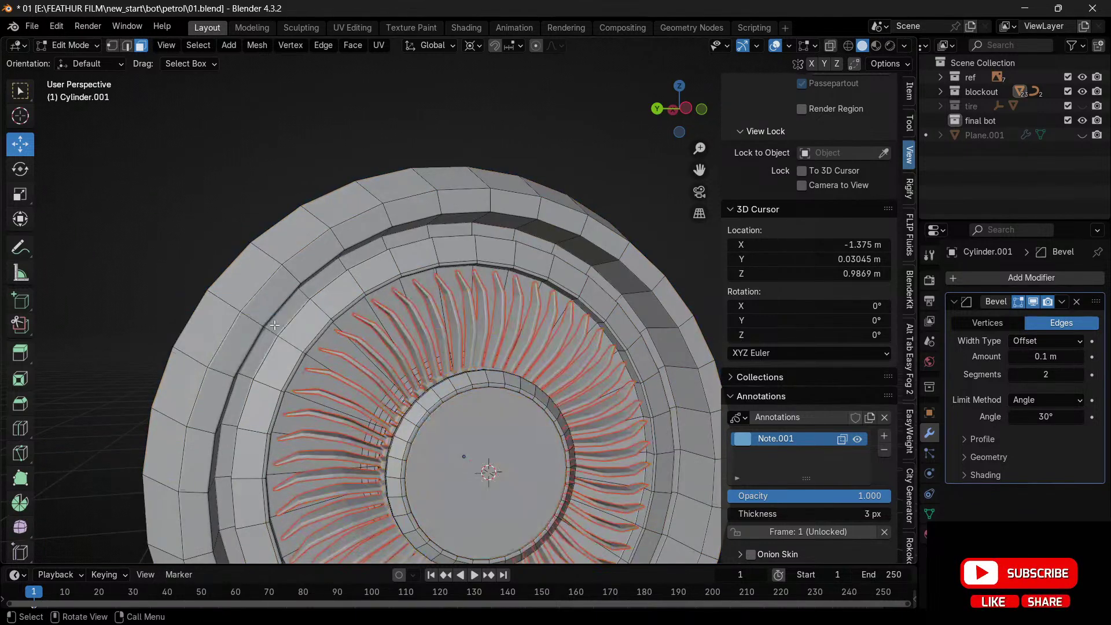
pyautogui.hotkey('ctrl', 'Tab')
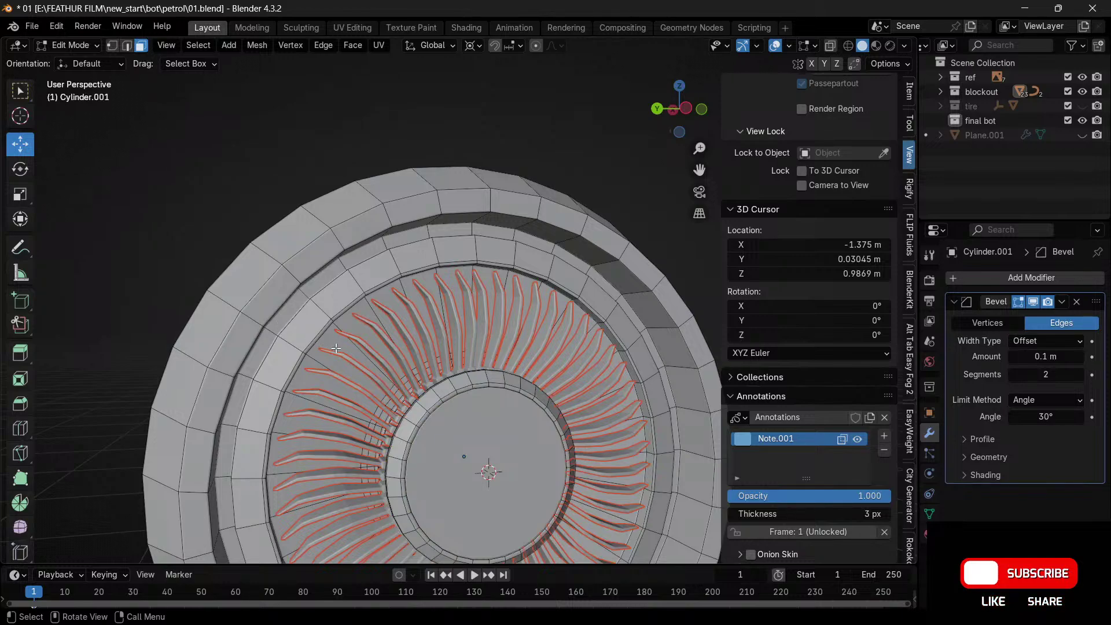
# - Select the ring of faces behind the blades, inset them individually by about 0.0077 m and move them about -0.005 m along X
pyautogui.click(325, 391)
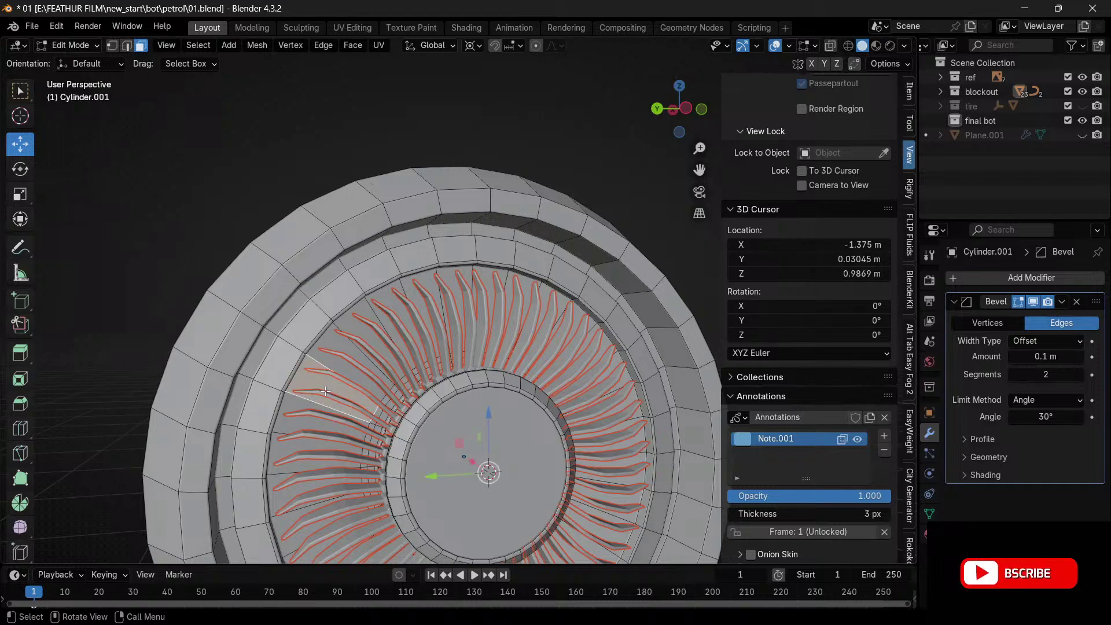
pyautogui.keyDown('alt'); pyautogui.click(326, 391); pyautogui.keyUp('alt')
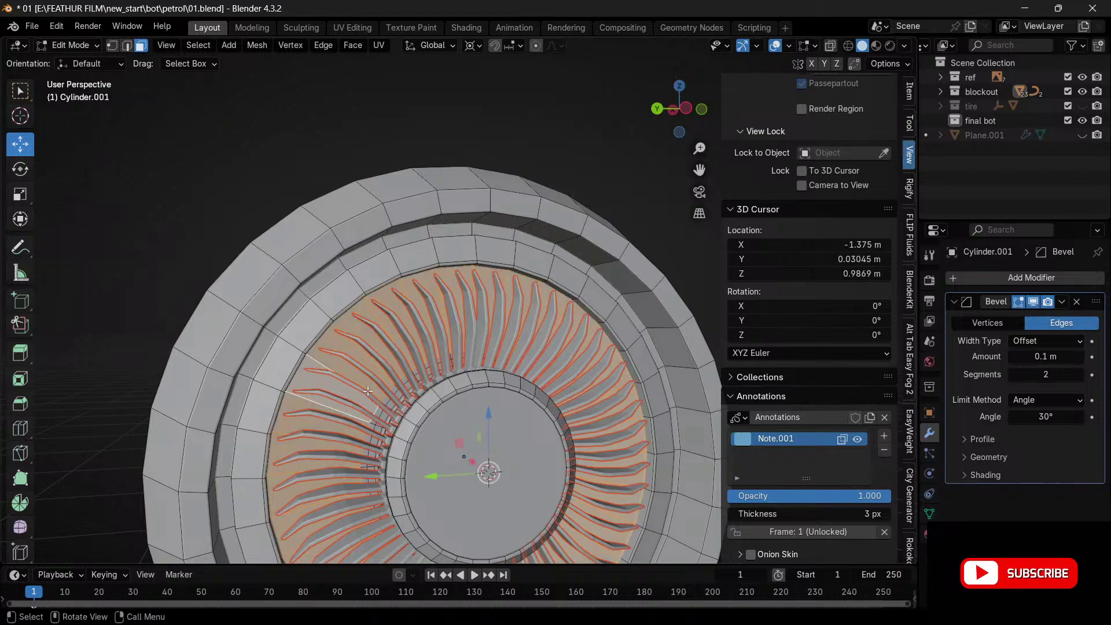
pyautogui.press('i')
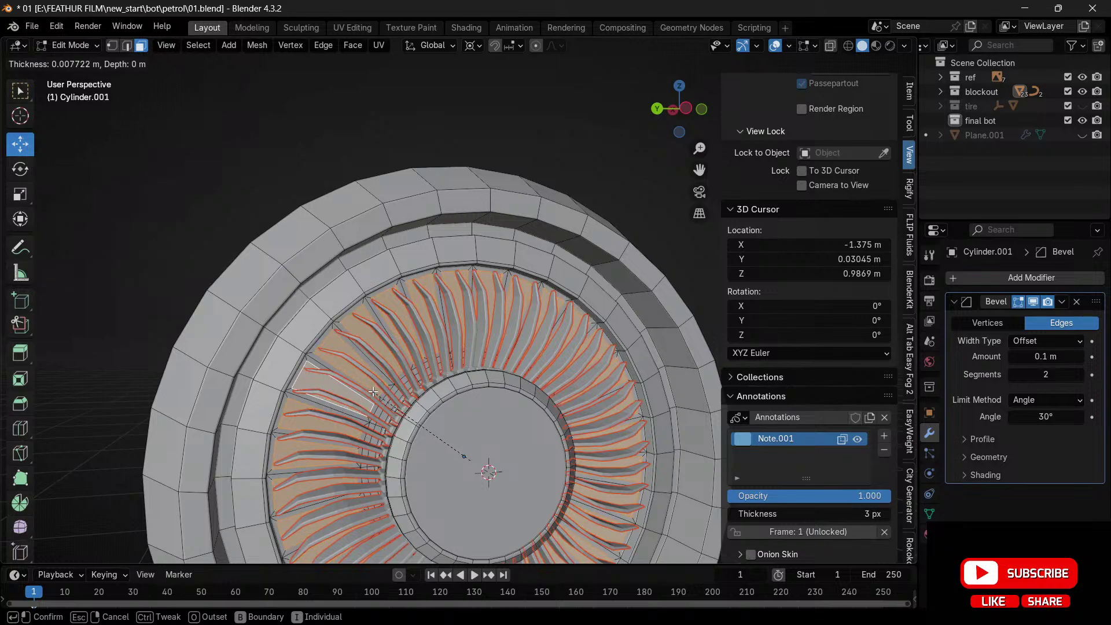
pyautogui.click(373, 392)
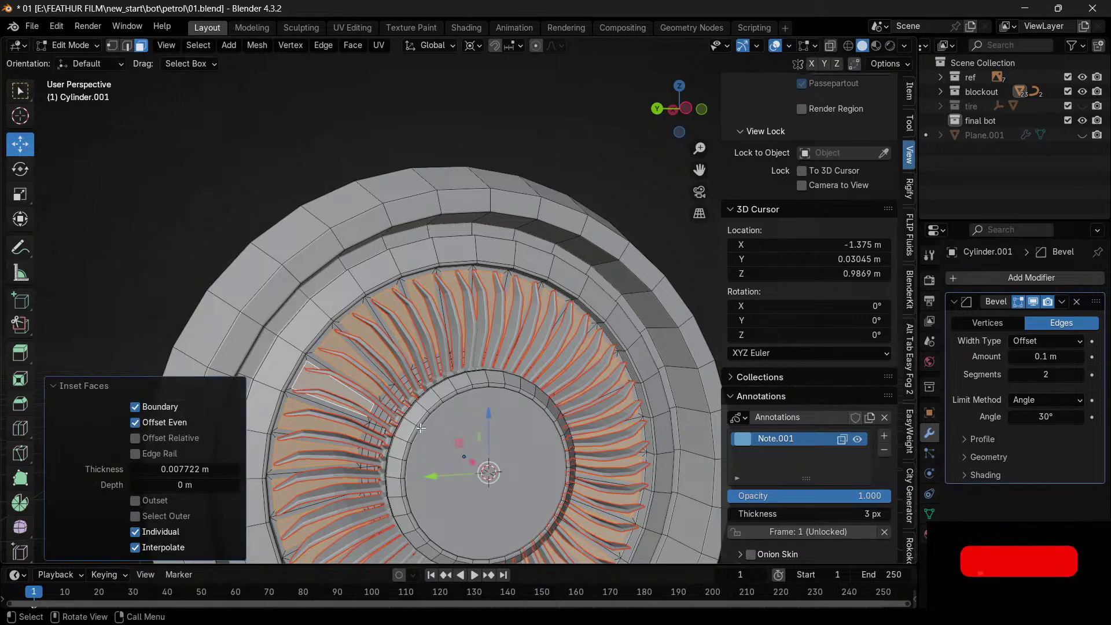
pyautogui.moveTo(476, 463); pyautogui.dragTo(474, 463)
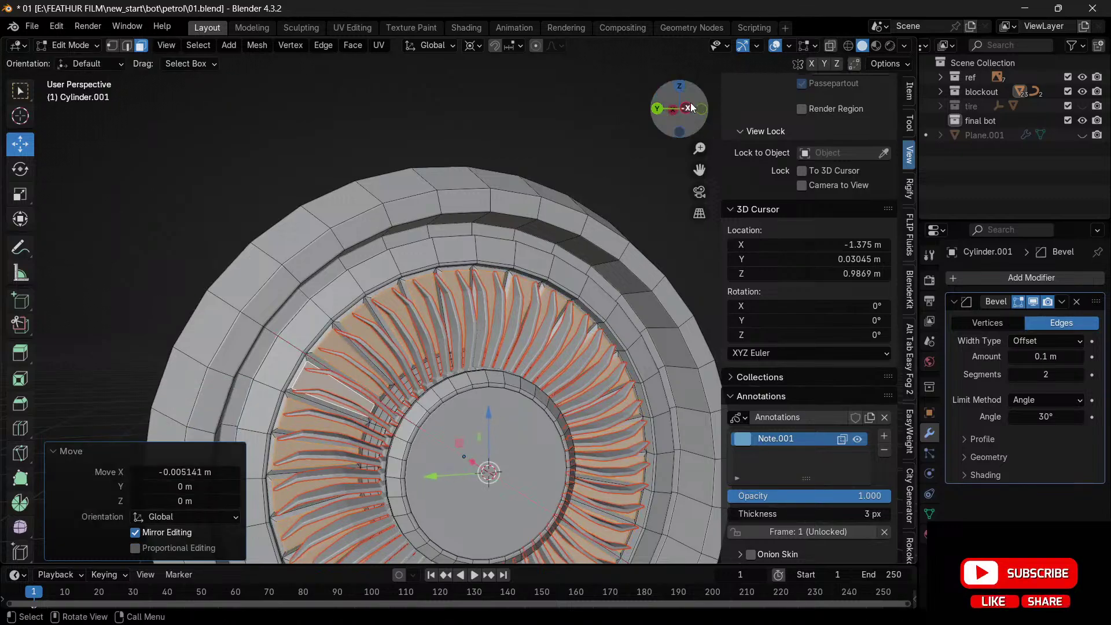
# - Try to scale the inset faces to about 0.92 around the 3D Cursor
pyautogui.moveTo(680, 110); pyautogui.dragTo(728, 111)
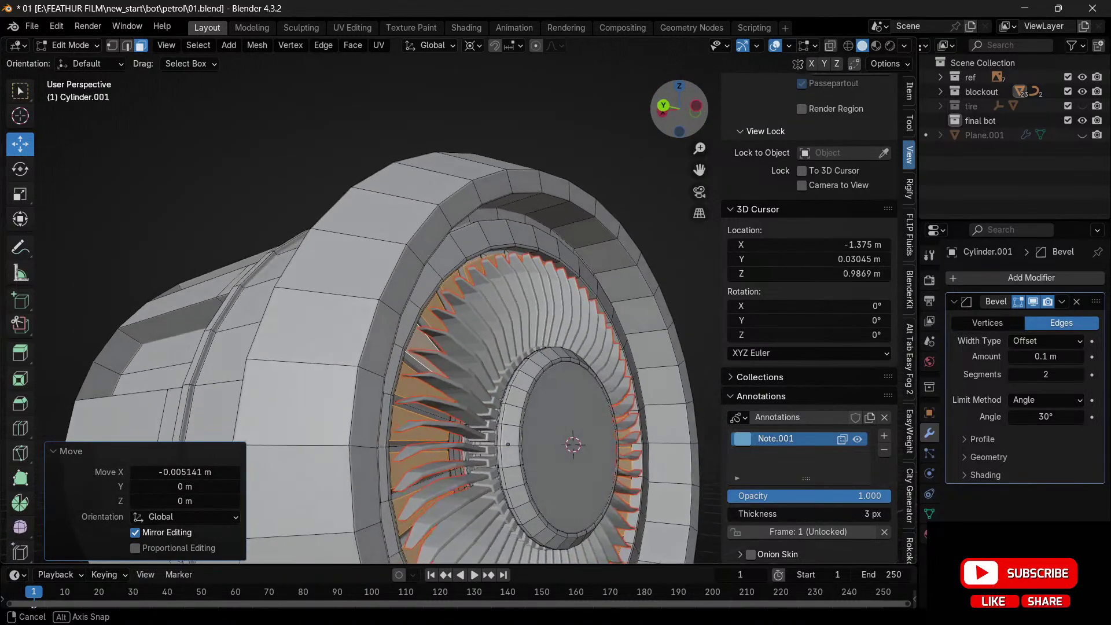
pyautogui.scroll(6, 487, 340)
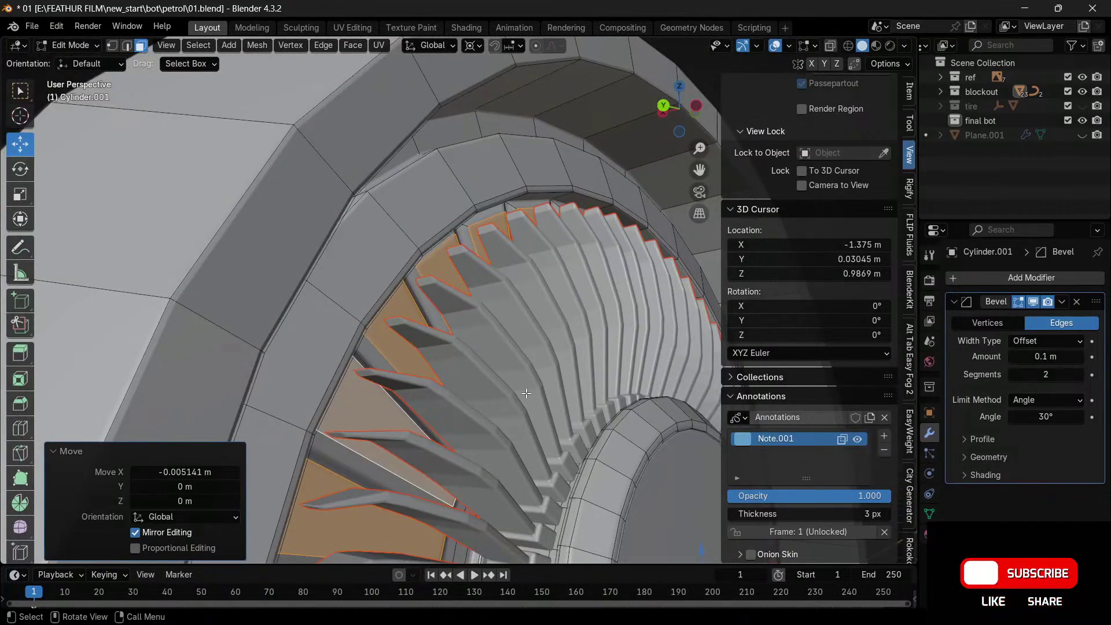
pyautogui.press('s')
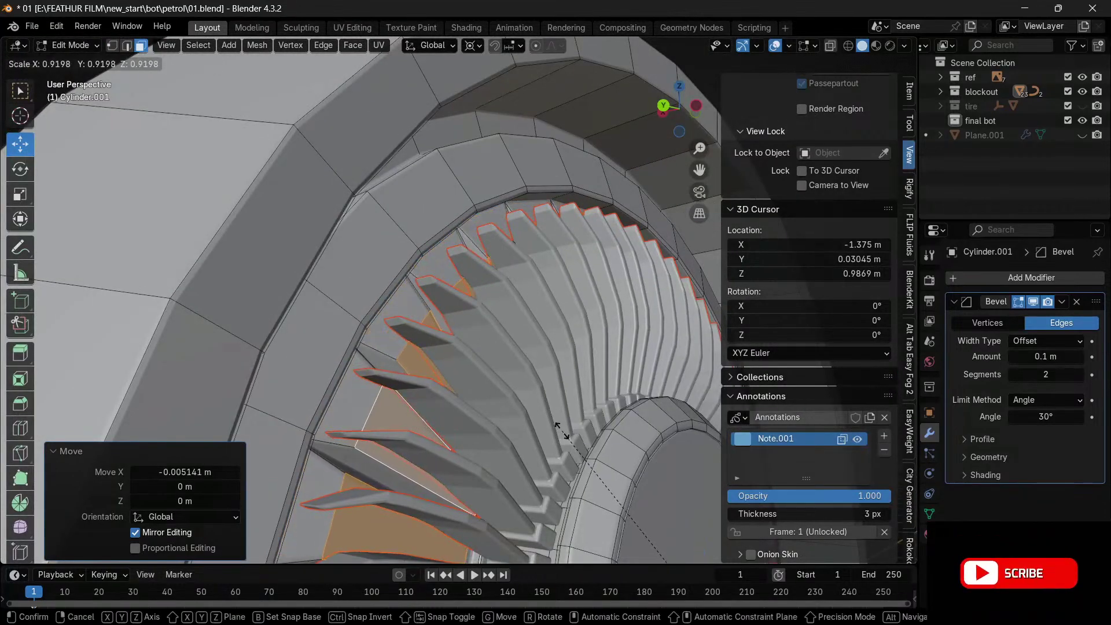
pyautogui.click(559, 430)
pyautogui.hotkey('ctrl', 'z')
# - Set the transform pivot point to Individual Origins and scale each inset face to about 0.919
pyautogui.click(473, 45)
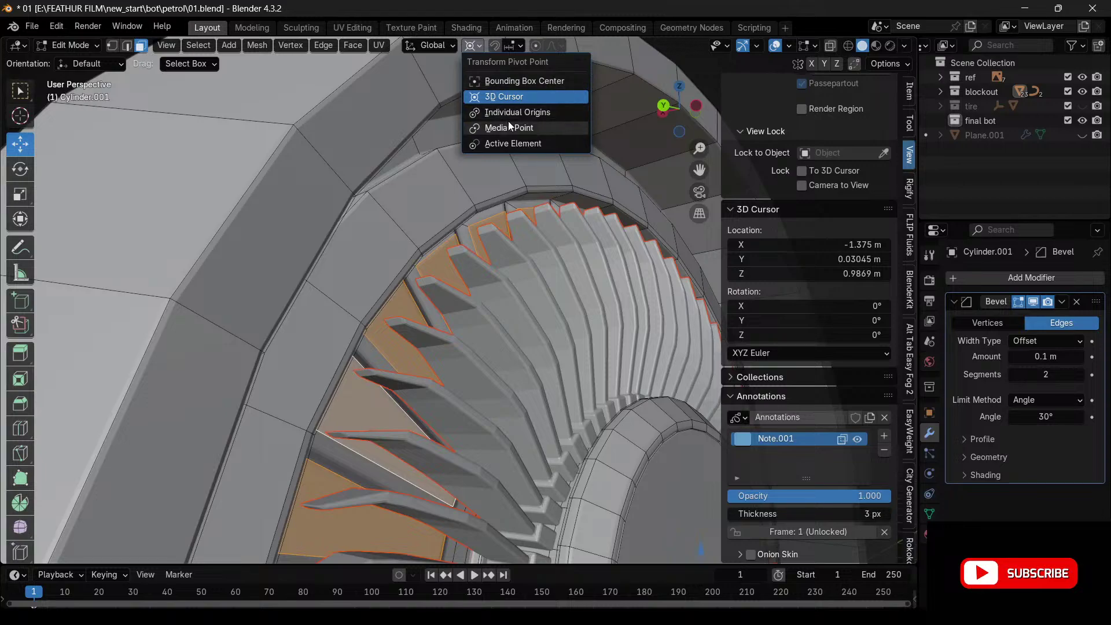
pyautogui.click(511, 116)
pyautogui.press('s')
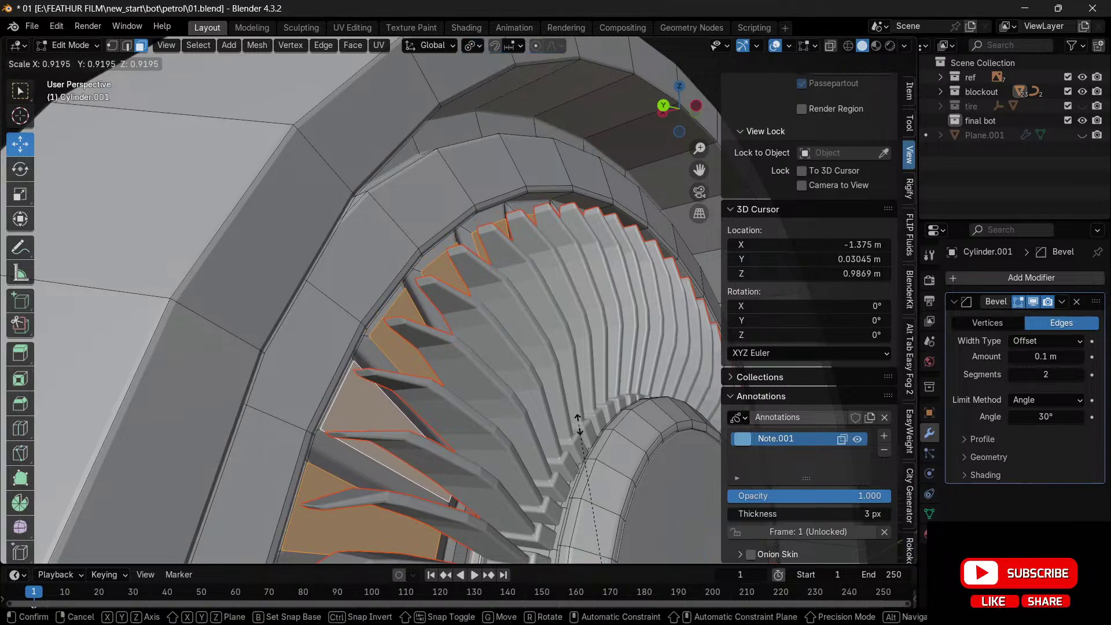
pyautogui.click(577, 423)
# - Inset each face individually by about 0.002 m, extrude it about -0.0047 m along its normal, and return to Object Mode
pyautogui.press('i')
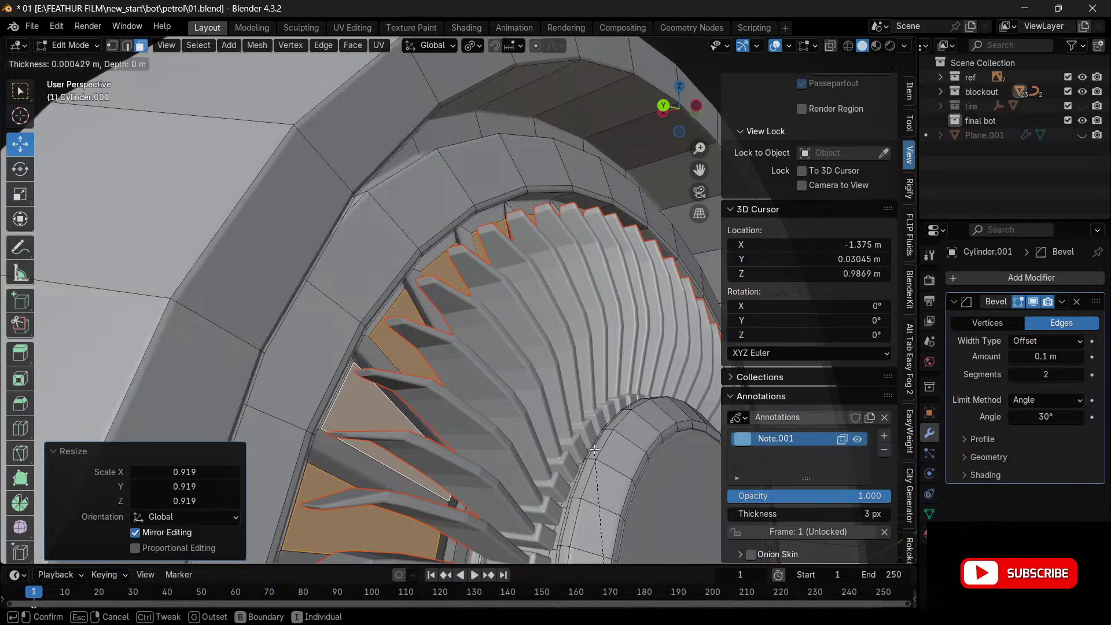
pyautogui.click(596, 452)
pyautogui.press('e')
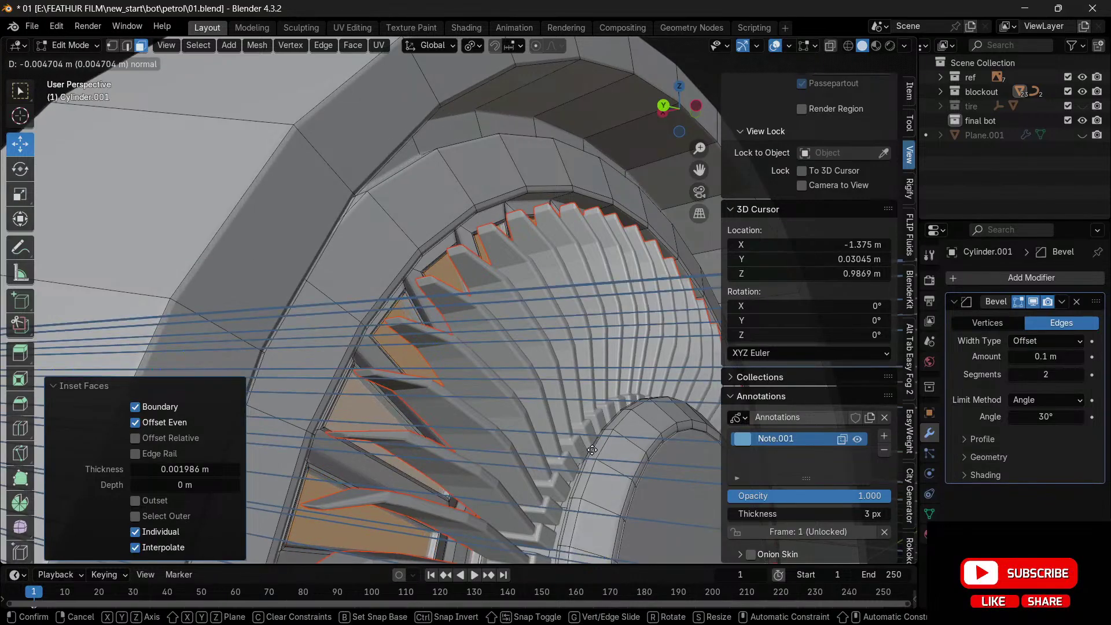
pyautogui.click(592, 449)
pyautogui.scroll(-5, 508, 365)
pyautogui.press('Tab')
pyautogui.click(517, 291)
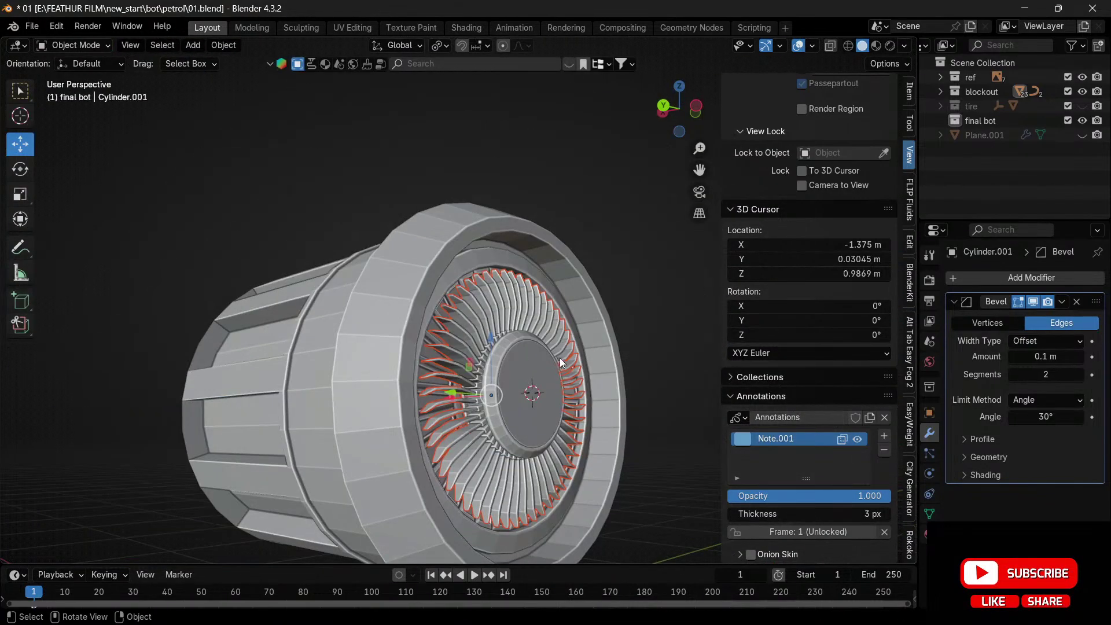
# - Unhide all hidden parts of the bot around the finished wheel hub
pyautogui.moveTo(675, 122); pyautogui.dragTo(599, 131)
pyautogui.scroll(-4, 505, 175)
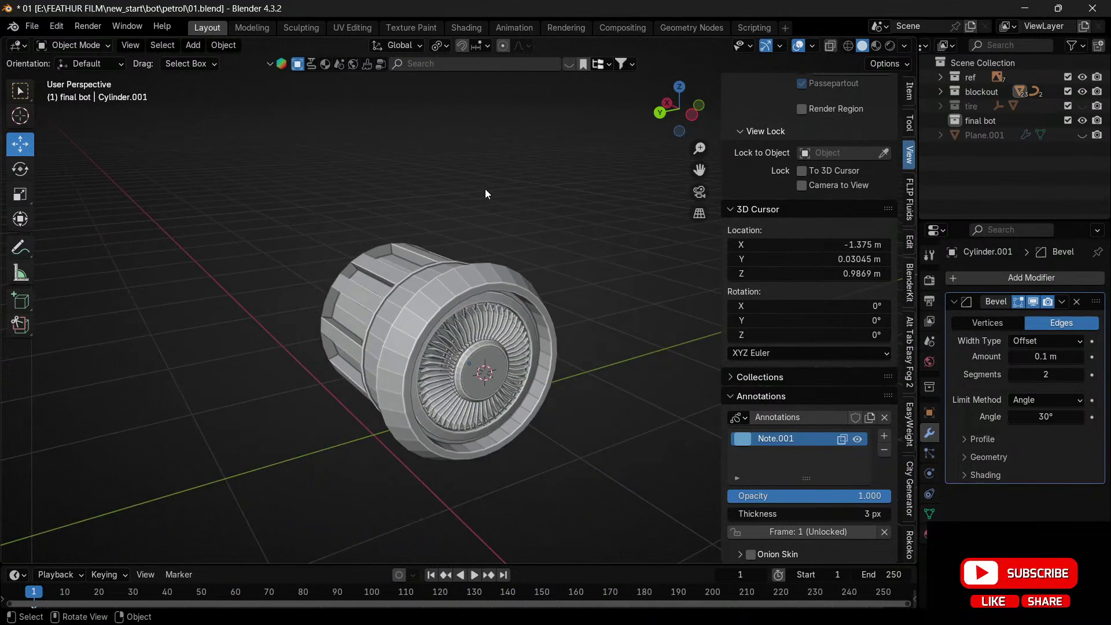
pyautogui.scroll(6, 485, 189)
pyautogui.scroll(-3, 516, 346)
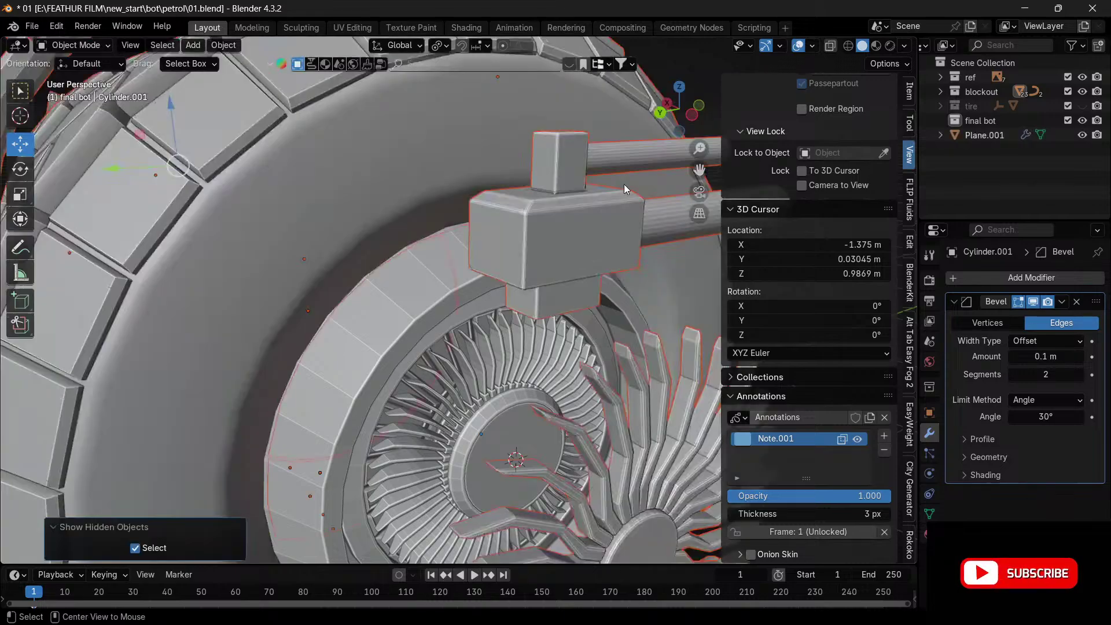
pyautogui.scroll(-2, 533, 369)
pyautogui.scroll(-3, 517, 391)
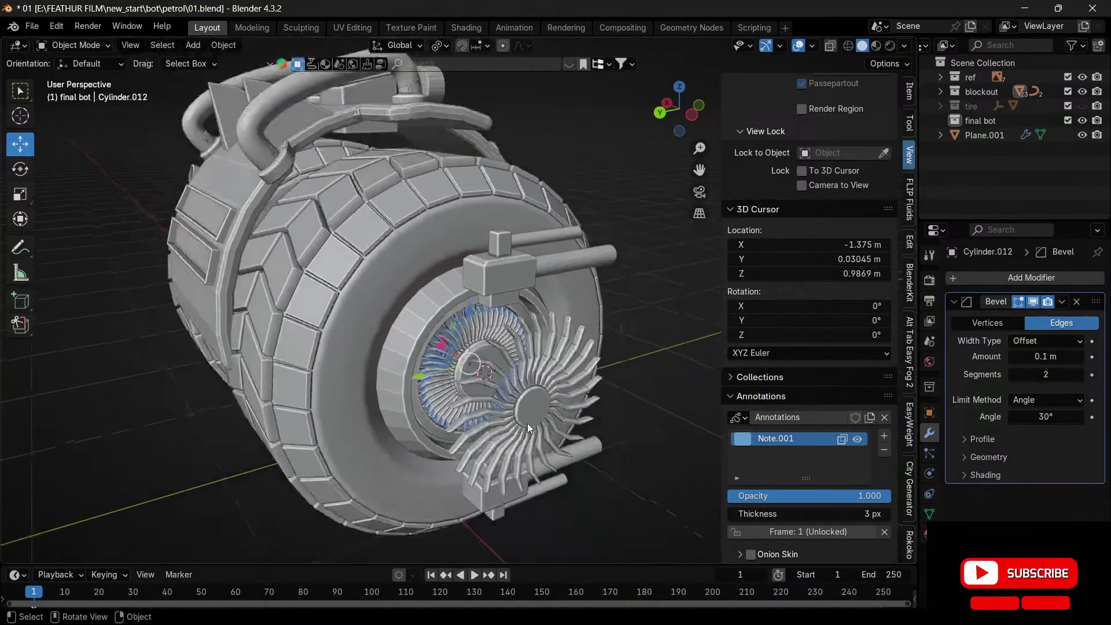
# - Delete the old blockout fan in front of the wheel and select the new hub together with its fan blades
pyautogui.click(519, 424)
pyautogui.moveTo(678, 110); pyautogui.dragTo(646, 215)
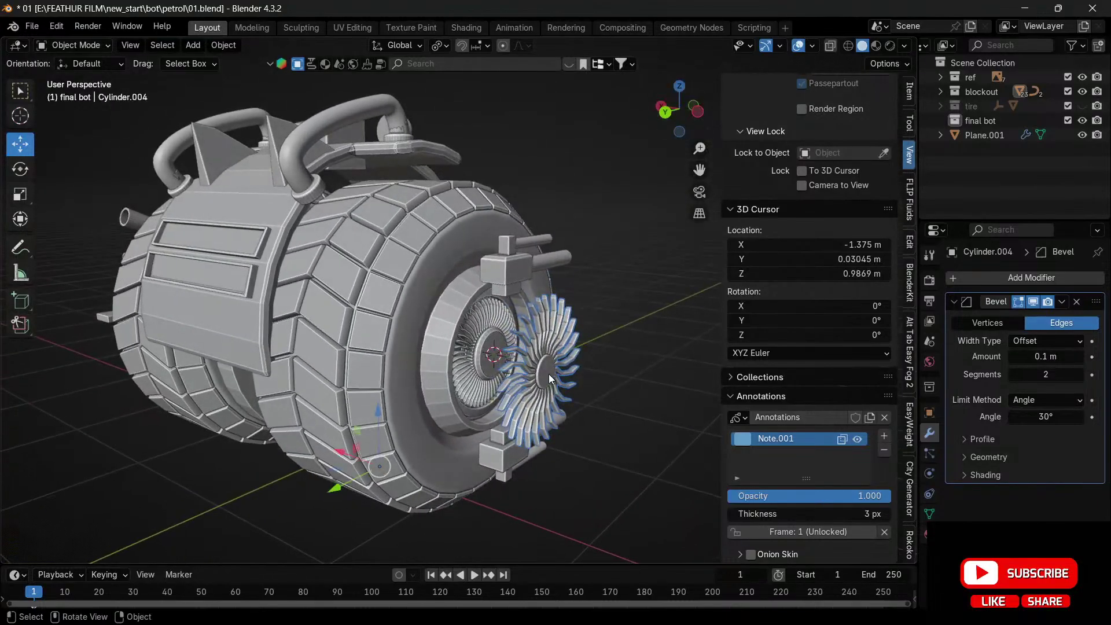
pyautogui.press('Delete')
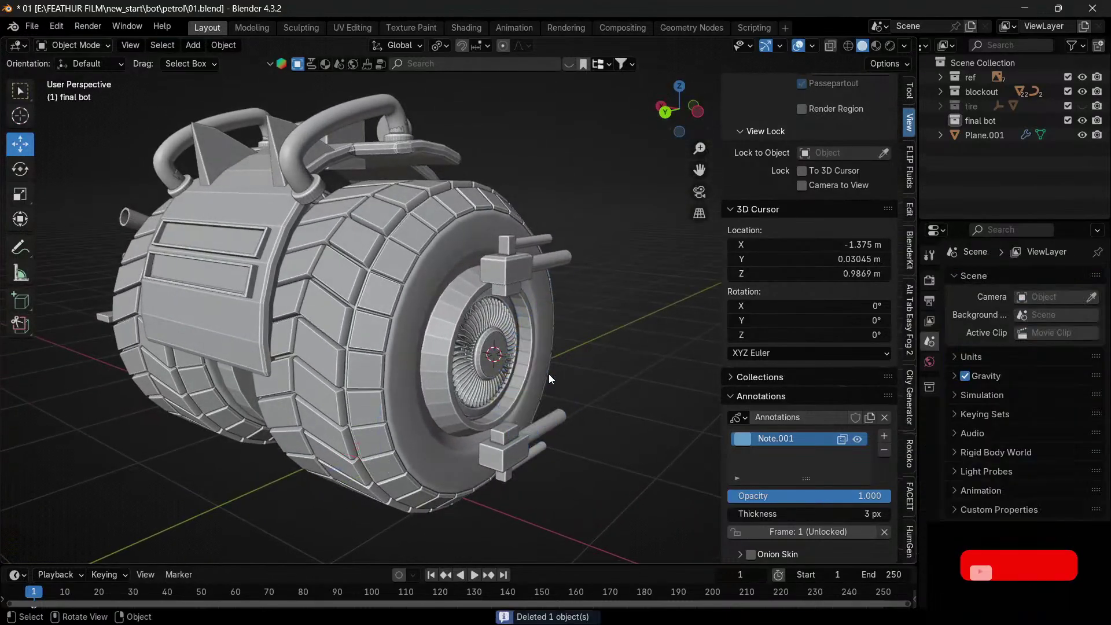
pyautogui.click(471, 362)
pyautogui.click(451, 389)
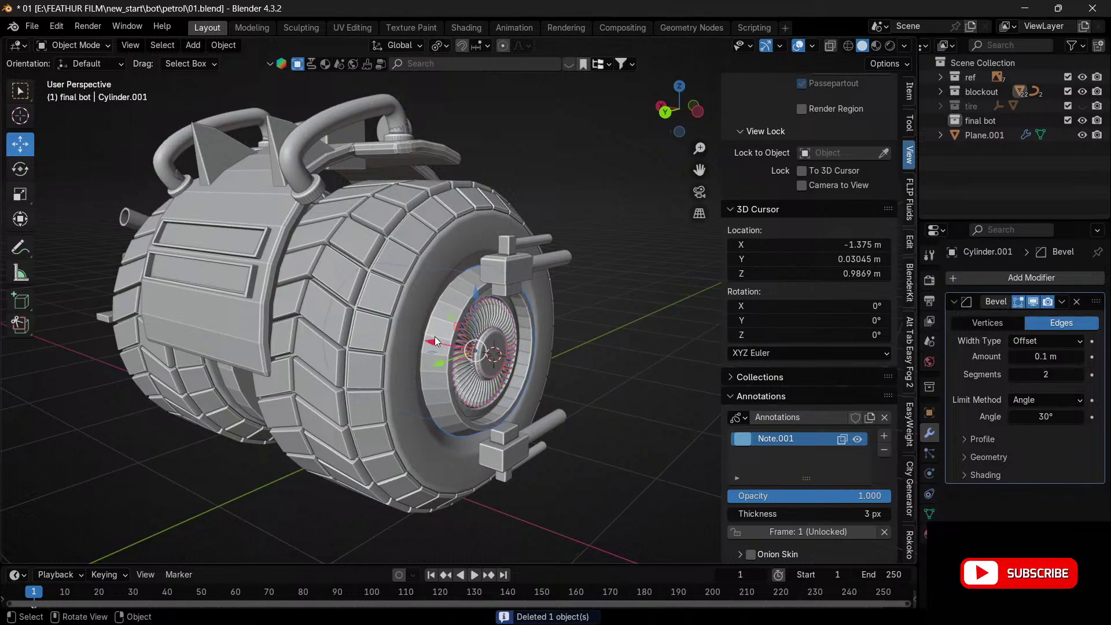
# - Try moving the hub and blades about -0.41 m along X, out of the tire
pyautogui.moveTo(438, 345); pyautogui.dragTo(501, 370)
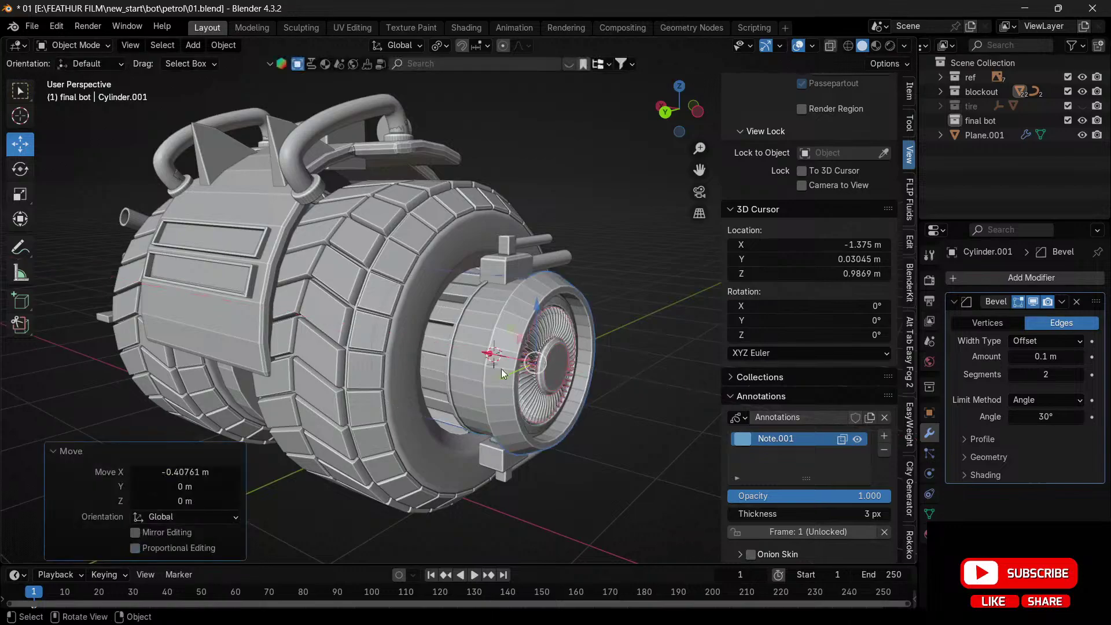
pyautogui.moveTo(680, 109)
pyautogui.mouseDown()
pyautogui.moveTo(579, 108)
pyautogui.moveTo(678, 165)
pyautogui.moveTo(761, 180)
pyautogui.moveTo(828, 174)
pyautogui.moveTo(825, 159)
pyautogui.moveTo(729, 109)
pyautogui.moveTo(692, 49)
pyautogui.moveTo(564, 98)
pyautogui.moveTo(590, 119)
pyautogui.moveTo(558, 116)
pyautogui.moveTo(703, 153)
pyautogui.moveTo(767, 113)
pyautogui.moveTo(640, 113)
pyautogui.moveTo(666, 95)
pyautogui.mouseUp()
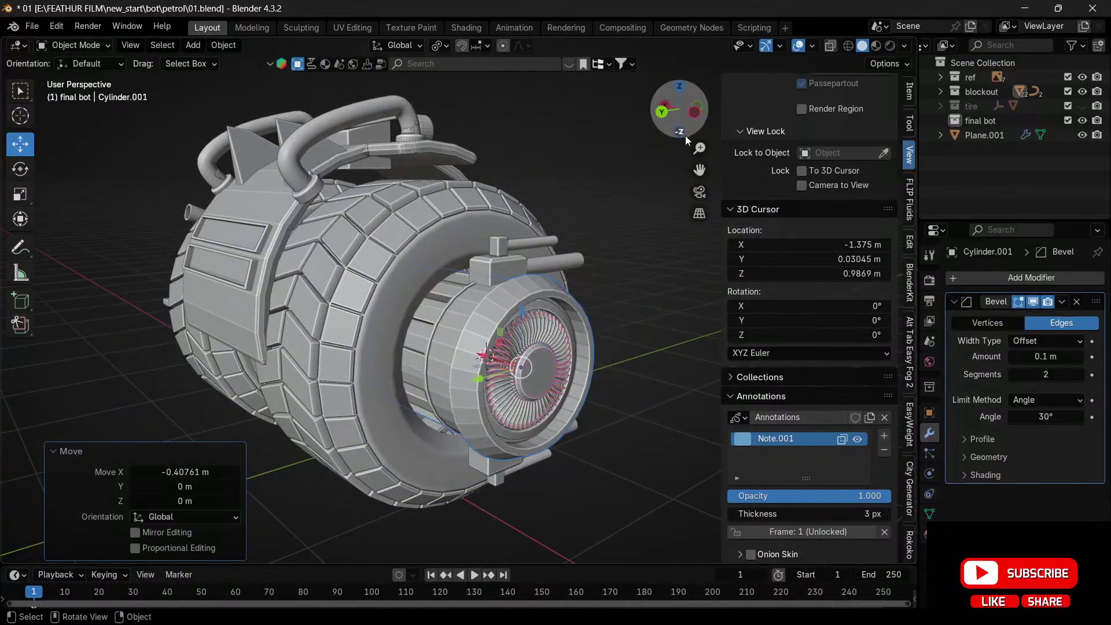
pyautogui.hotkey('ctrl', 'z')
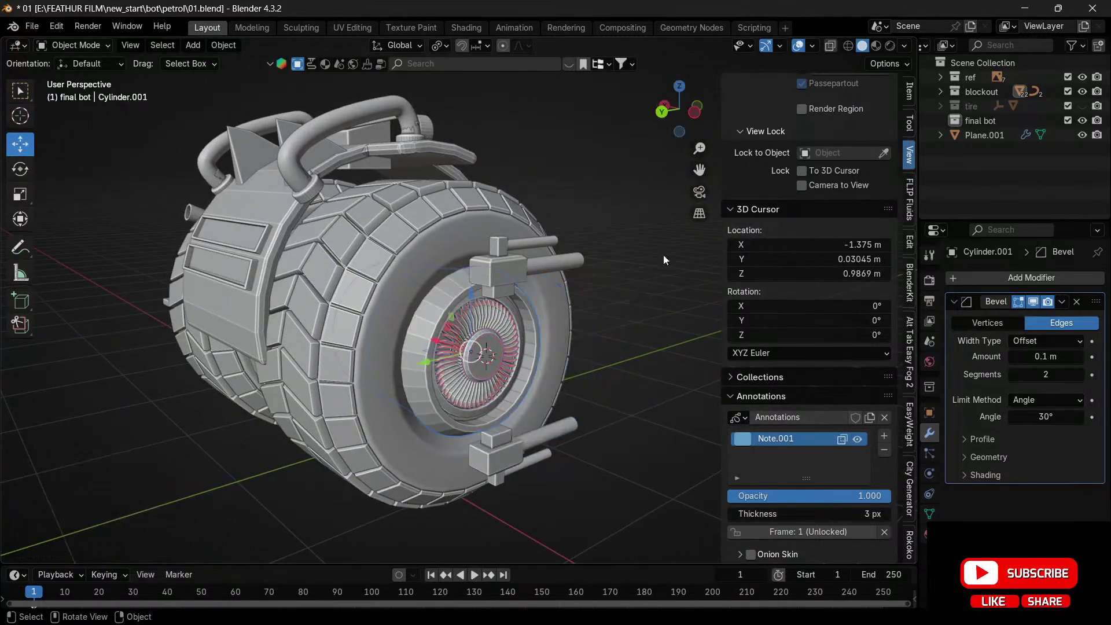
# - Move the selected hub and fan blades about -0.43 m along X so they protrude from the tire
pyautogui.moveTo(680, 110); pyautogui.dragTo(654, 113)
pyautogui.moveTo(434, 345); pyautogui.dragTo(457, 376, button='middle')
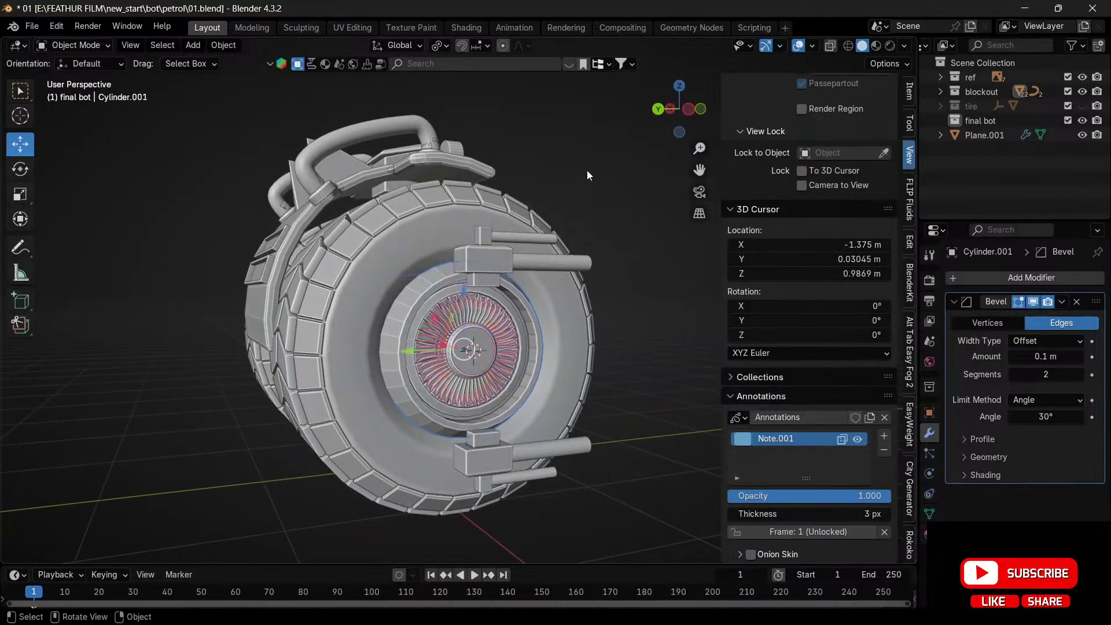
pyautogui.moveTo(675, 110)
pyautogui.mouseDown()
pyautogui.moveTo(758, 110)
pyautogui.moveTo(680, 109)
pyautogui.mouseUp()
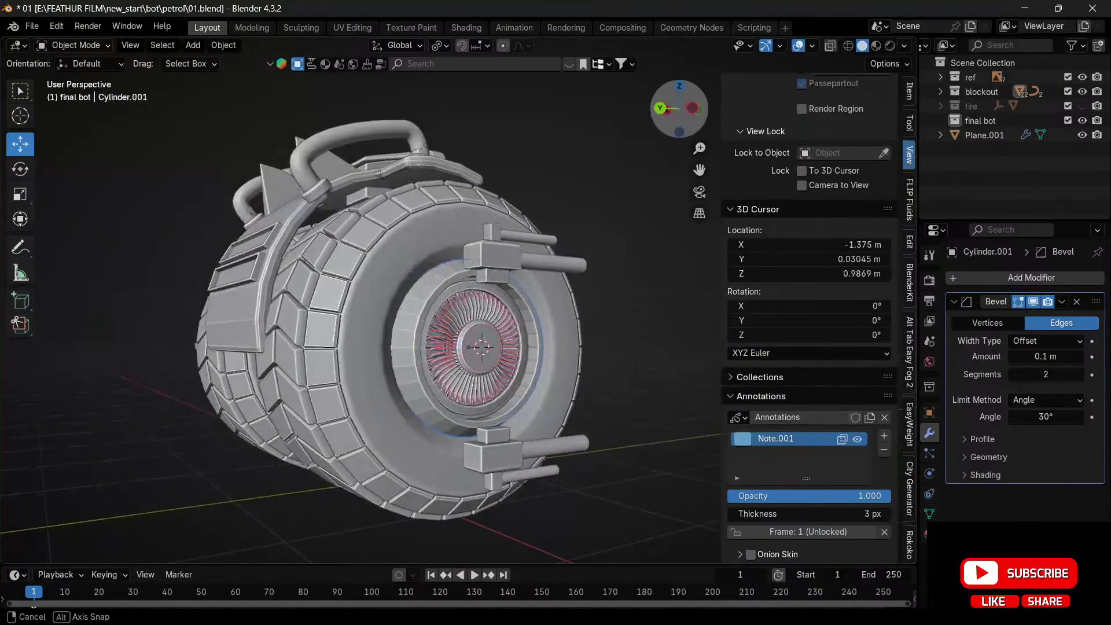
pyautogui.scroll(3, 434, 332)
pyautogui.scroll(-4, 434, 332)
pyautogui.moveTo(434, 331); pyautogui.dragTo(567, 266, button='middle')
pyautogui.moveTo(443, 350); pyautogui.dragTo(527, 382)
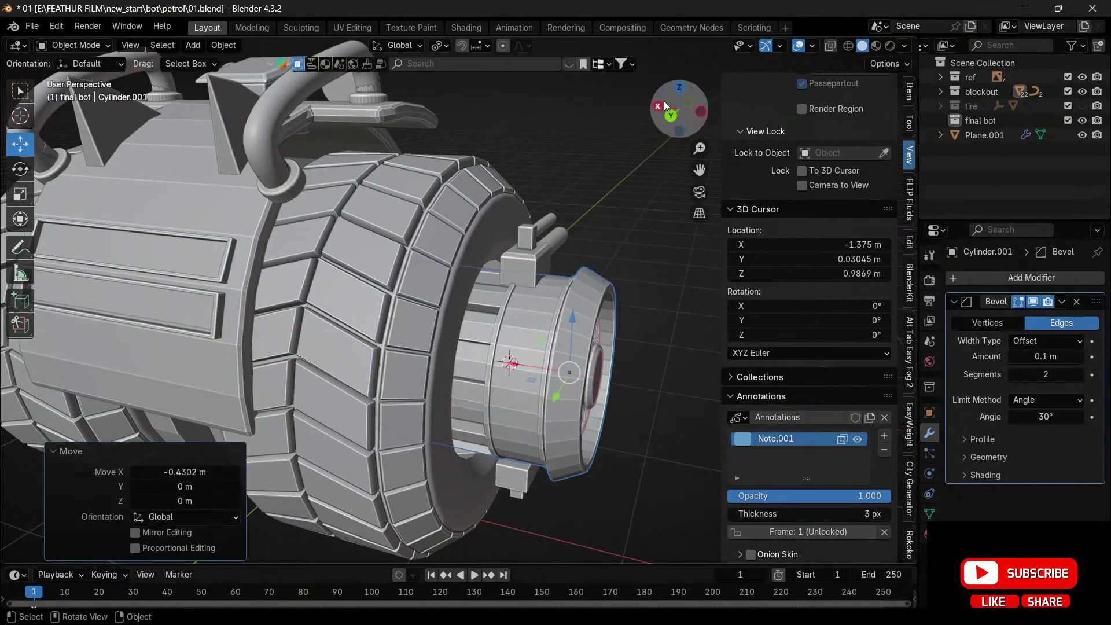
pyautogui.moveTo(674, 112); pyautogui.dragTo(599, 130)
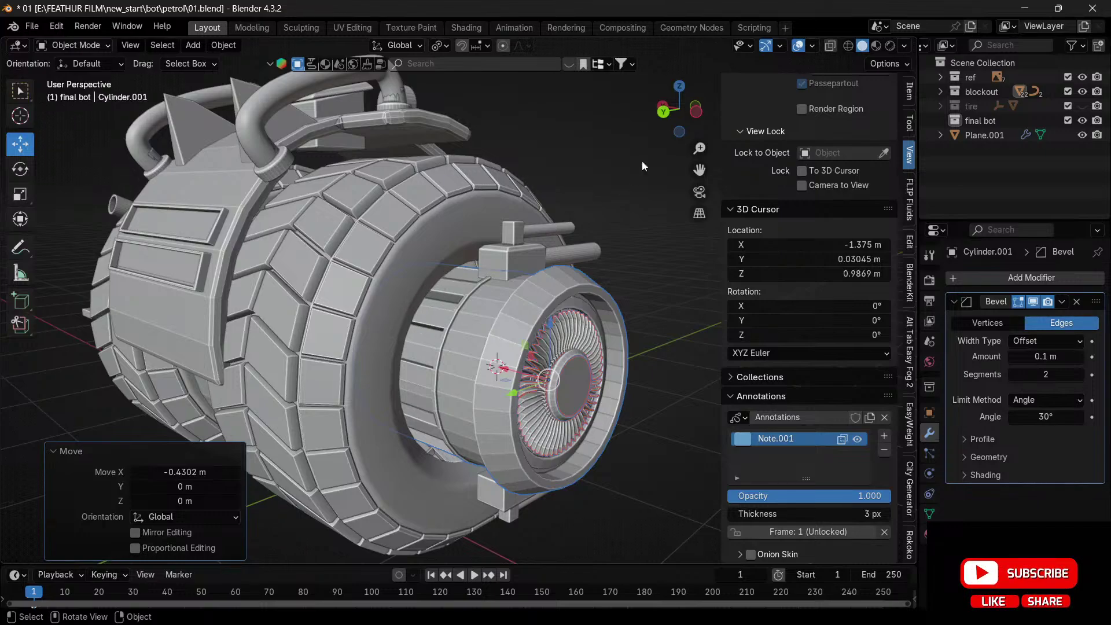
# - Undo the last move of the hub and fan blades out of the tire
pyautogui.hotkey('ctrl', 'z')
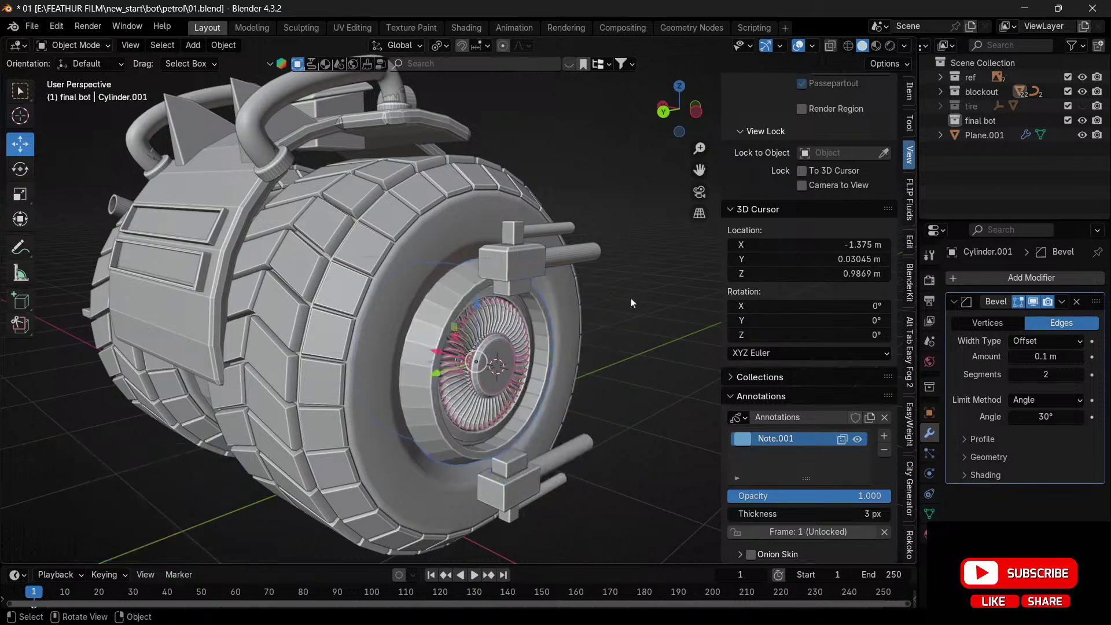
pyautogui.moveTo(672, 102); pyautogui.dragTo(669, 102)
pyautogui.moveTo(698, 168); pyautogui.dragTo(698, 168)
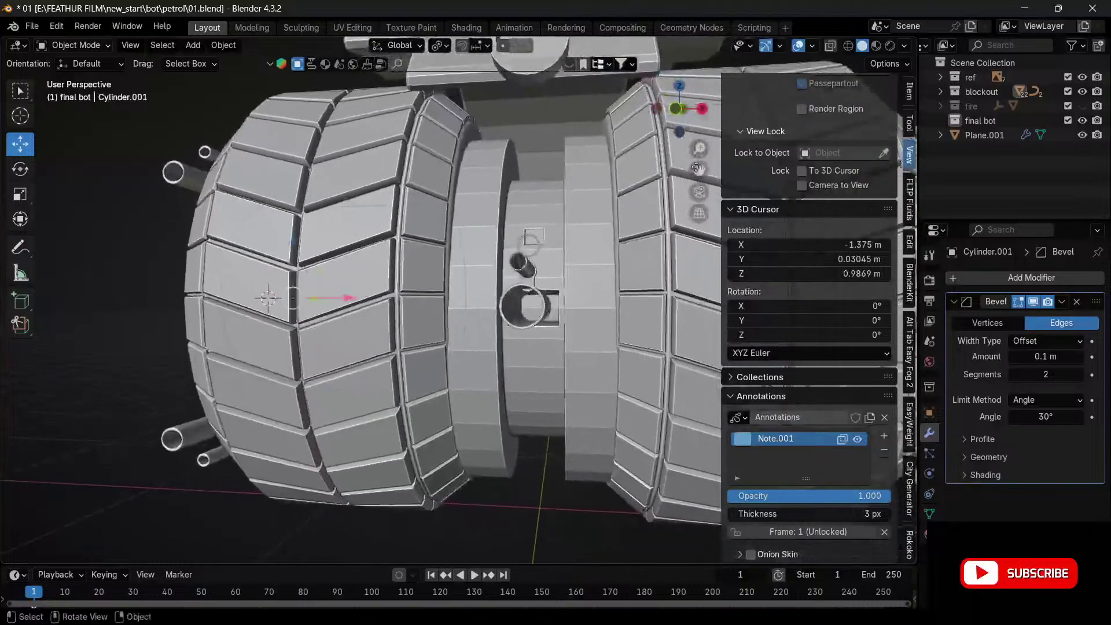
# - Thin the -X flange of the central axle drum by moving its inner face ring about -0.11 m along X
pyautogui.click(499, 361)
pyautogui.press('Tab')
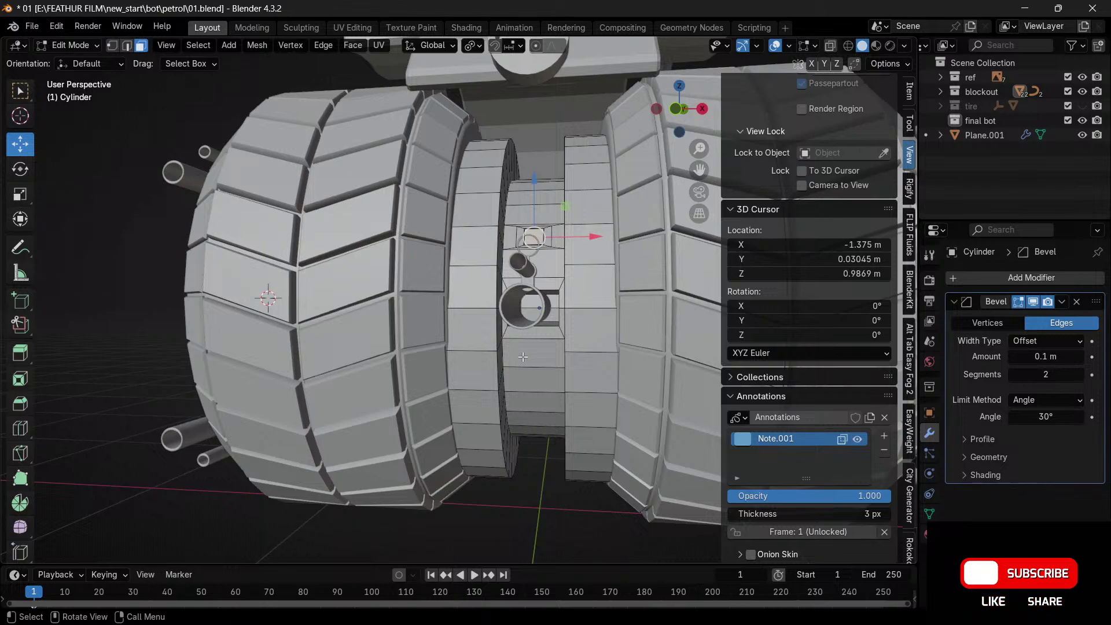
pyautogui.click(523, 357)
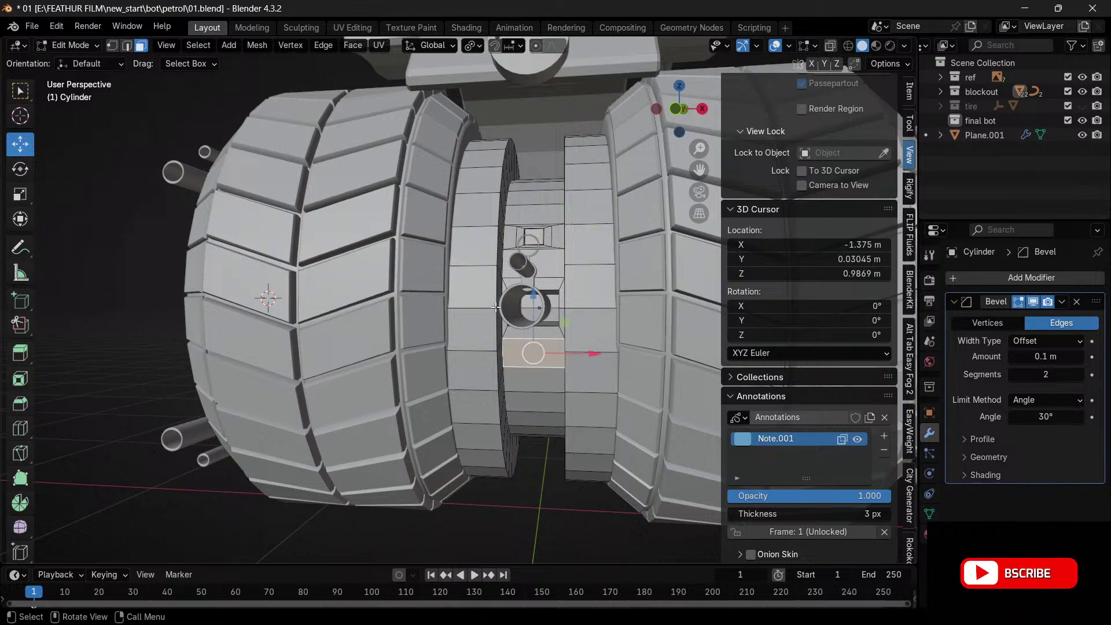
pyautogui.keyDown('alt'); pyautogui.click(509, 155); pyautogui.keyUp('alt')
pyautogui.moveTo(509, 155); pyautogui.dragTo(615, 181, button='middle')
pyautogui.keyDown('alt'); pyautogui.click(610, 184); pyautogui.keyUp('alt')
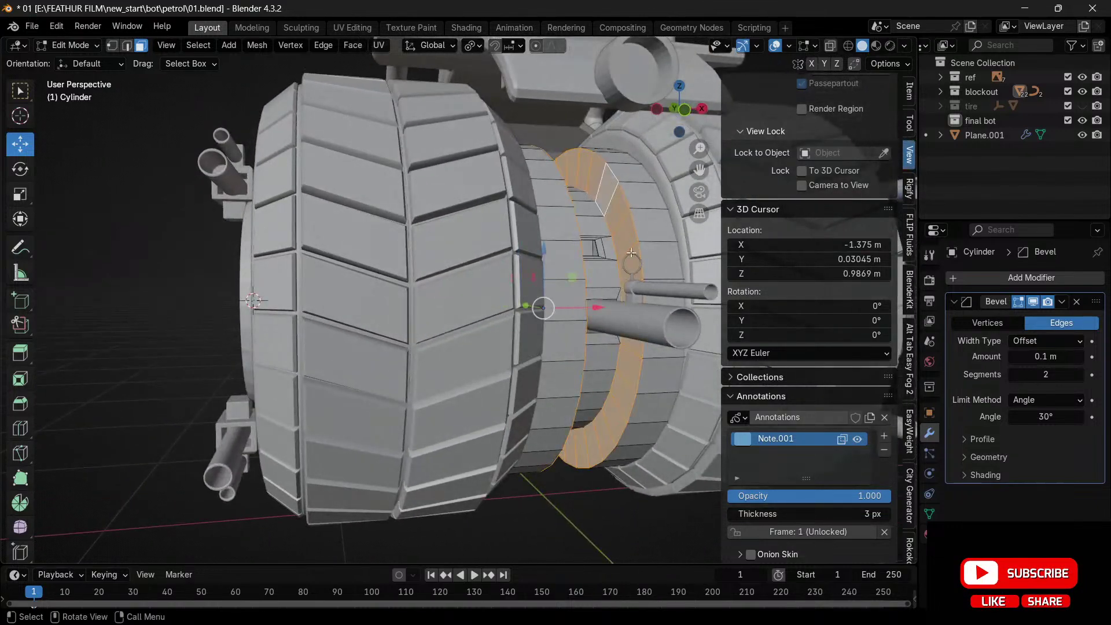
pyautogui.moveTo(673, 110); pyautogui.dragTo(584, 133)
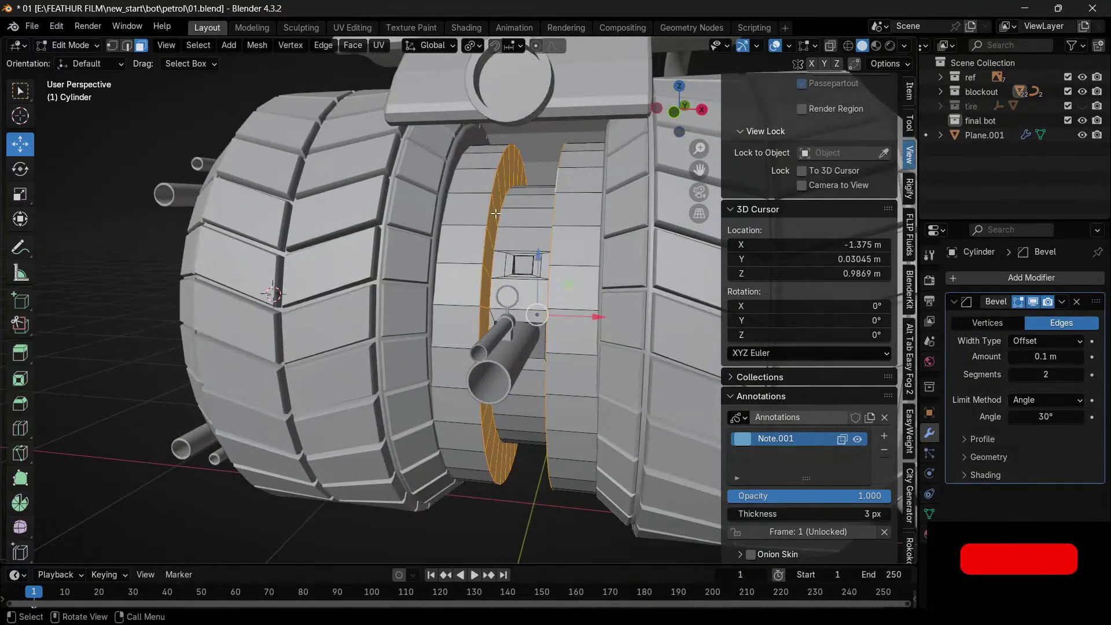
pyautogui.moveTo(577, 322); pyautogui.dragTo(550, 326)
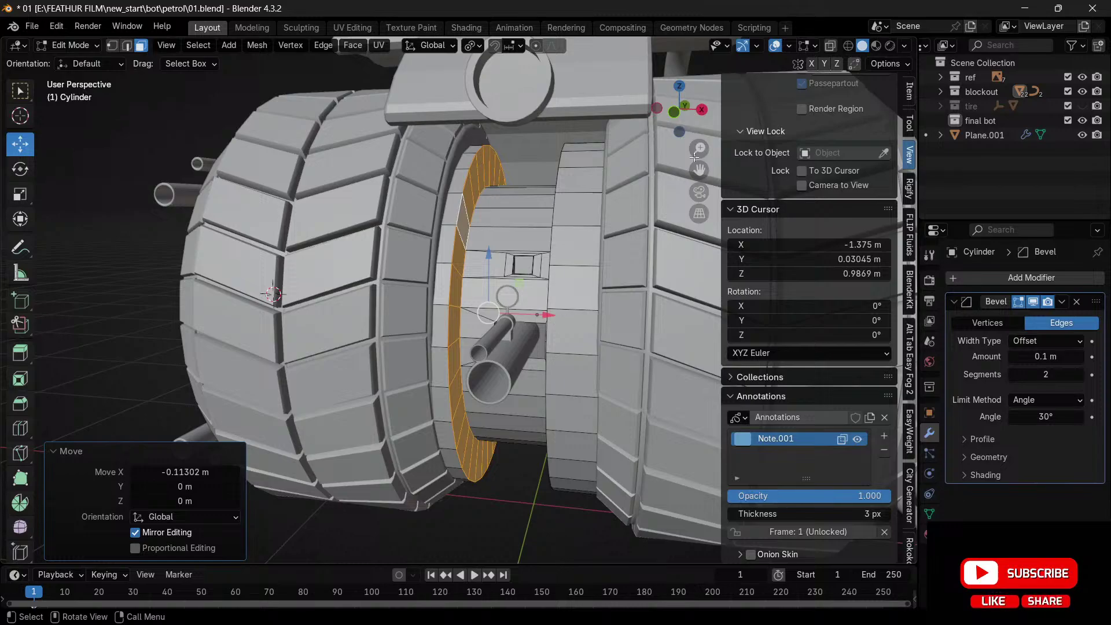
# - Thin the +X flange of the central axle drum by moving its inner face ring about 0.12 m along X
pyautogui.moveTo(673, 110); pyautogui.dragTo(711, 109)
pyautogui.click(620, 222)
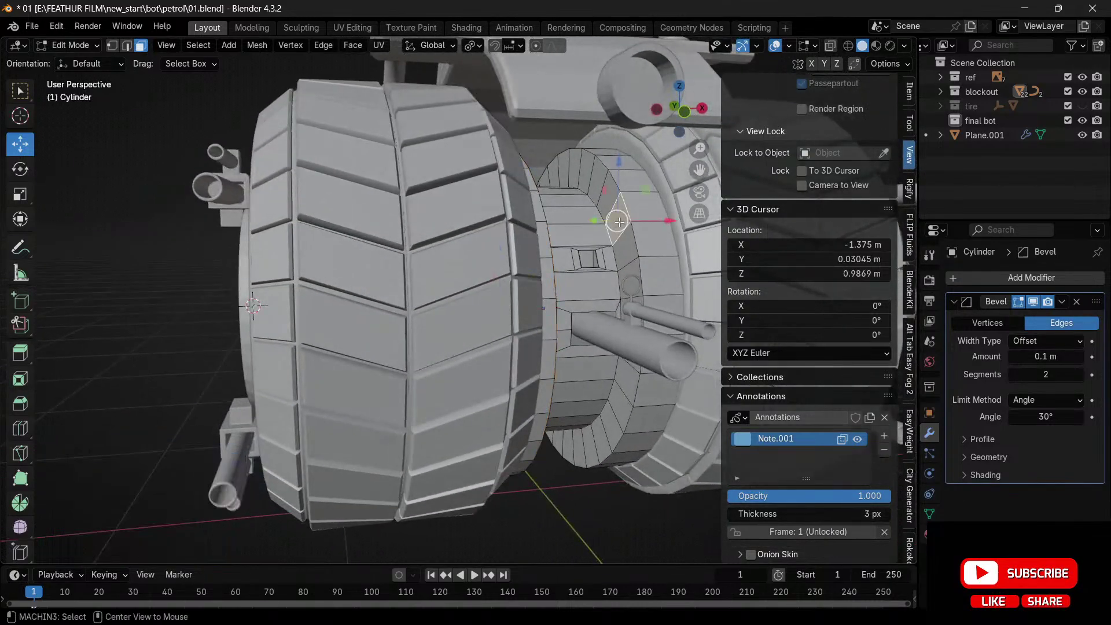
pyautogui.keyDown('alt'); pyautogui.click(623, 263); pyautogui.keyUp('alt')
pyautogui.moveTo(616, 301); pyautogui.dragTo(639, 301)
pyautogui.moveTo(665, 105); pyautogui.dragTo(677, 108)
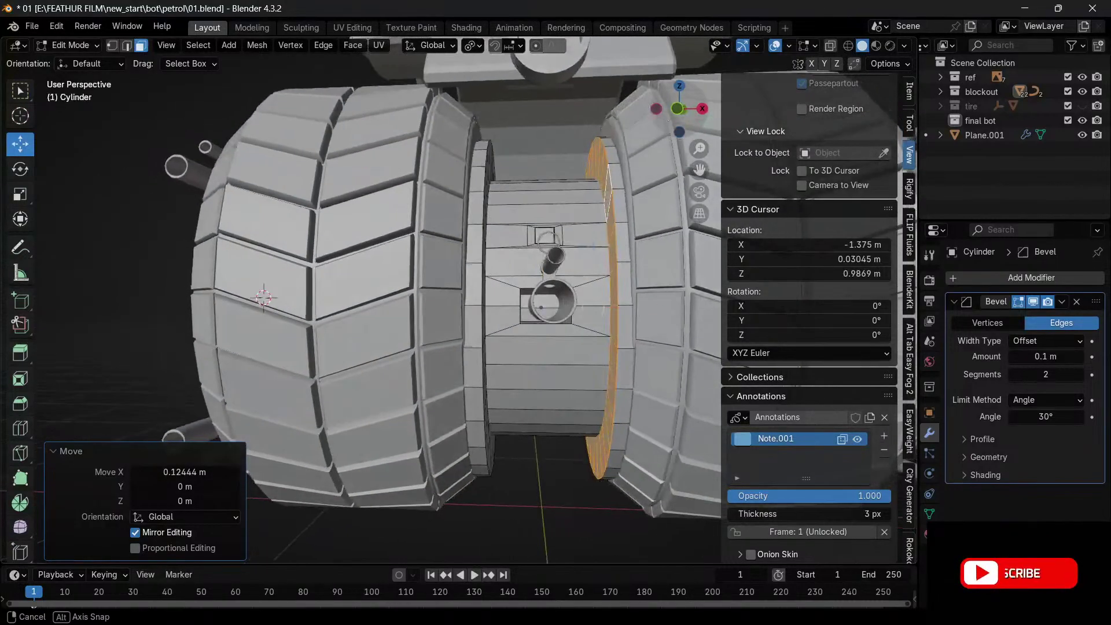
pyautogui.scroll(-3, 566, 303)
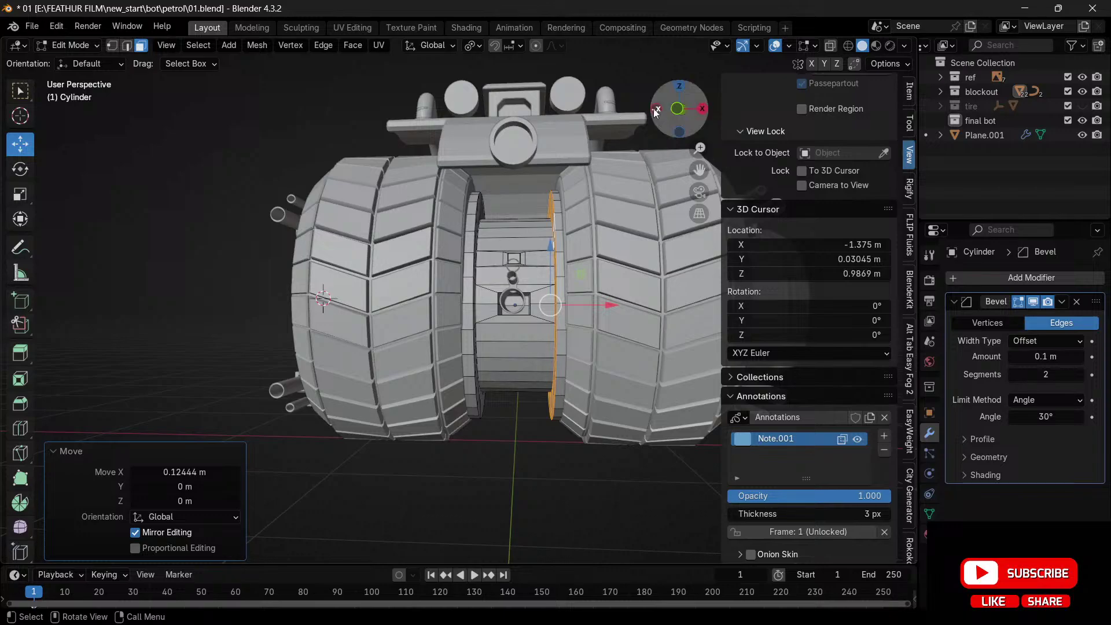
pyautogui.moveTo(678, 109); pyautogui.dragTo(1091, 118)
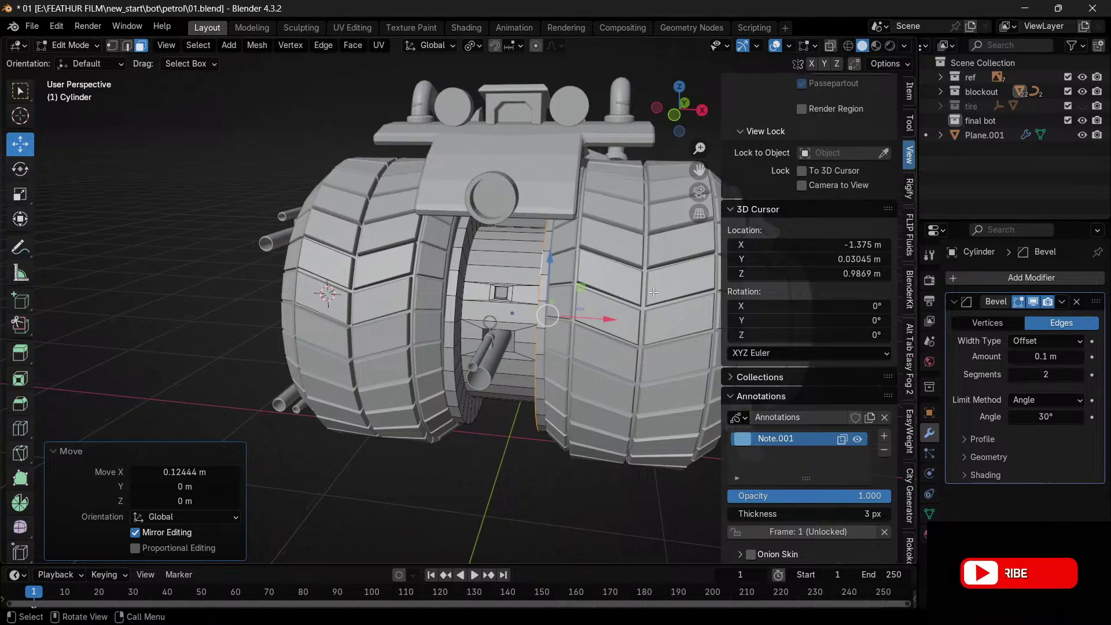
pyautogui.click(545, 294)
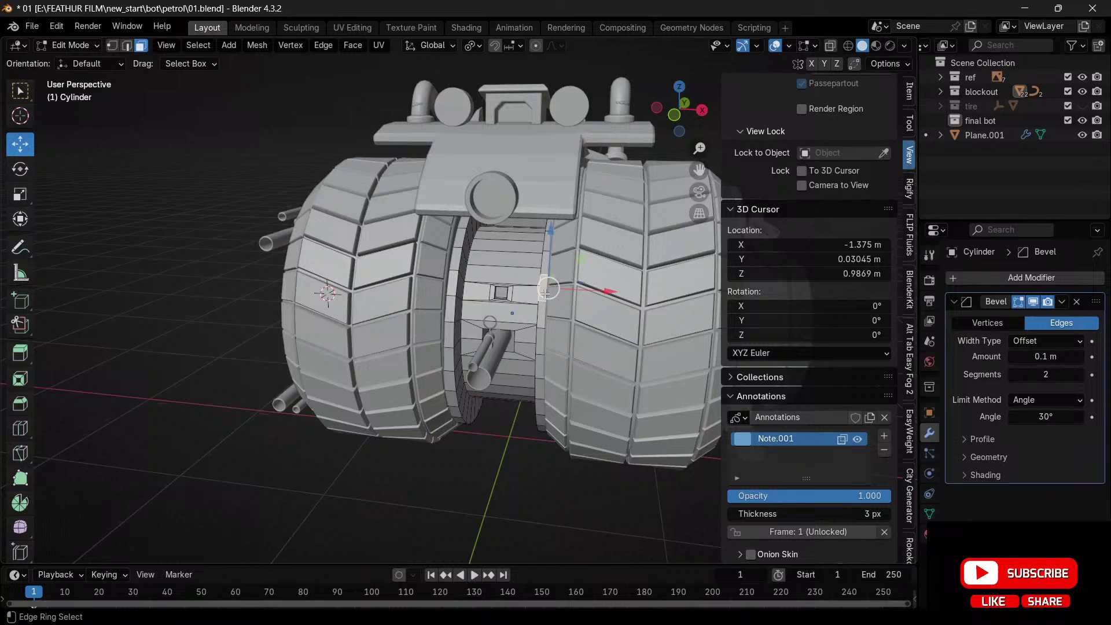
pyautogui.keyDown('ctrl'); pyautogui.click(545, 294); pyautogui.keyUp('ctrl')
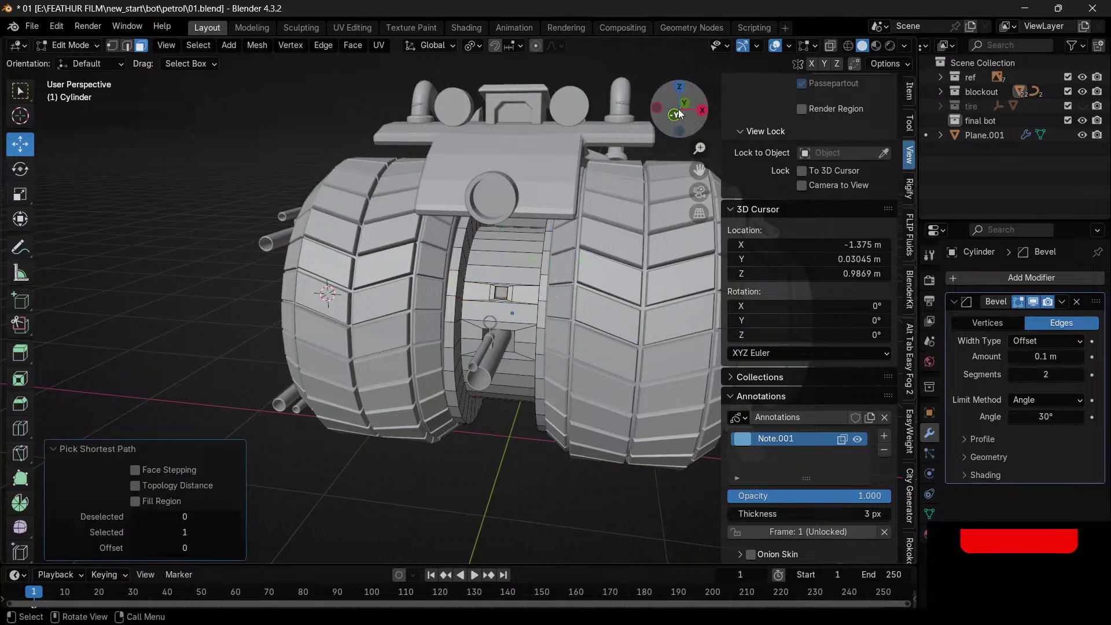
pyautogui.moveTo(679, 113); pyautogui.dragTo(703, 117)
pyautogui.keyDown('alt'); pyautogui.click(589, 261); pyautogui.keyUp('alt')
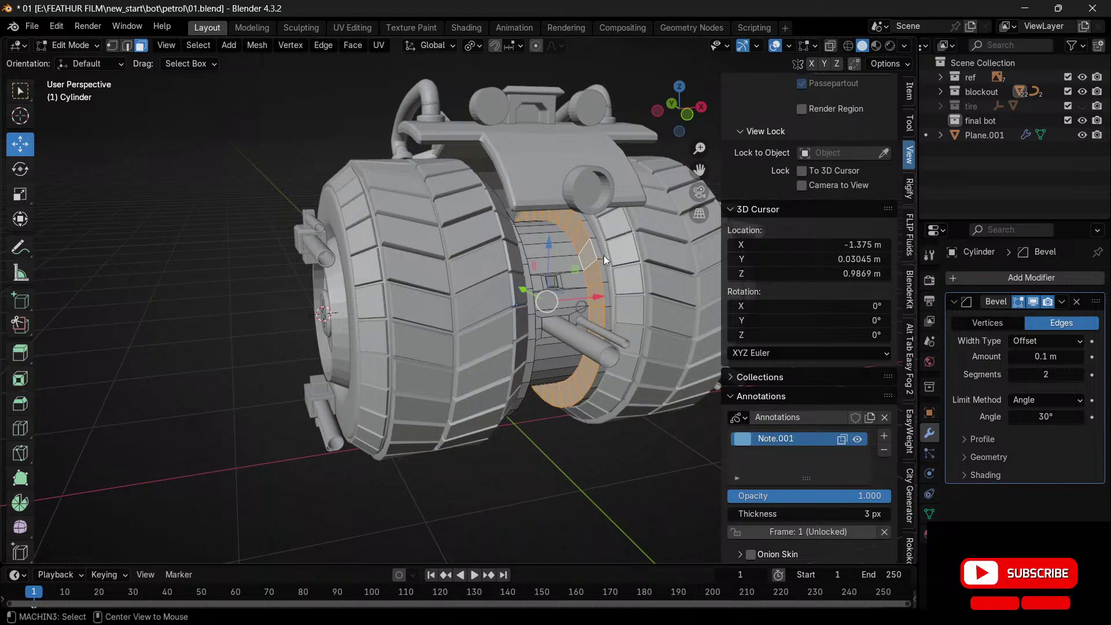
pyautogui.hotkey('alt', 'shift')
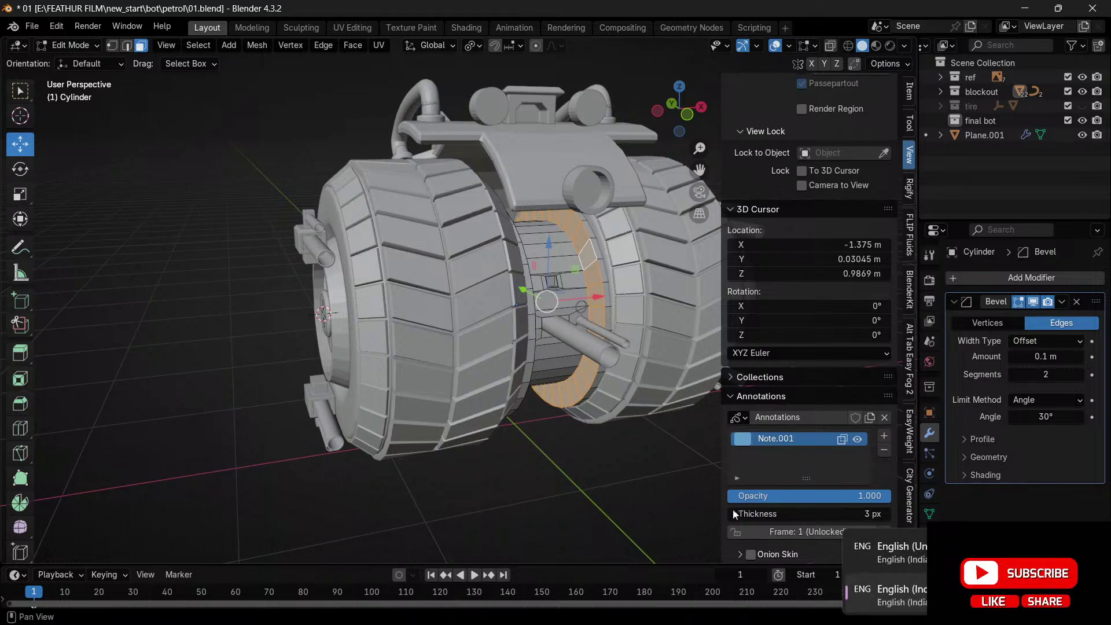
pyautogui.keyDown('alt'); pyautogui.keyDown('shift'); pyautogui.click(595, 275); pyautogui.keyUp('shift'); pyautogui.keyUp('alt')
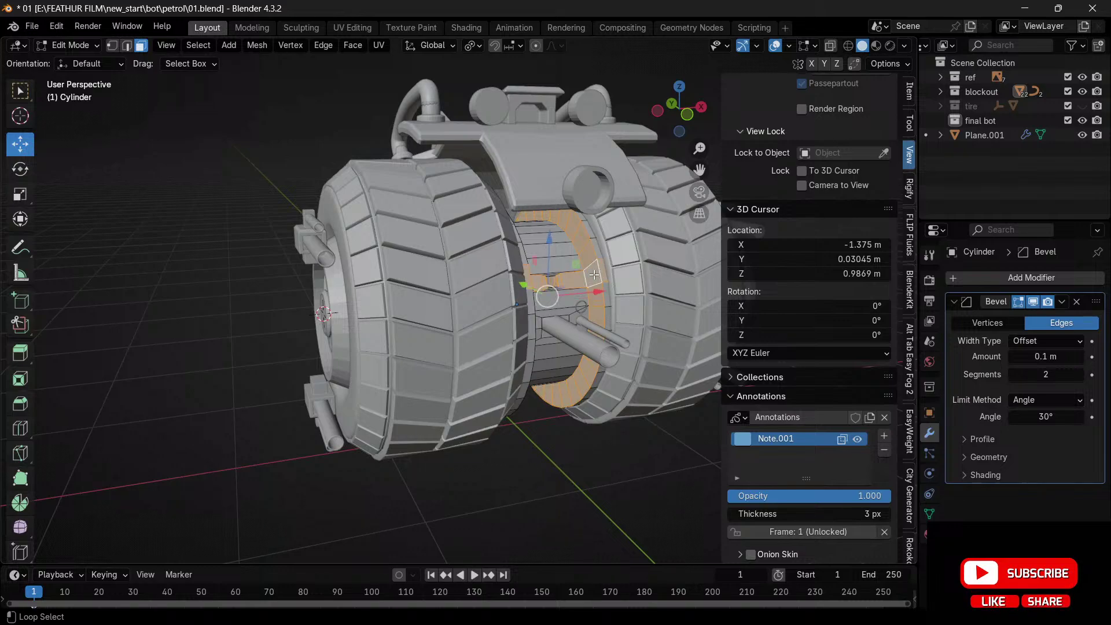
pyautogui.hotkey('ctrl', 'z')
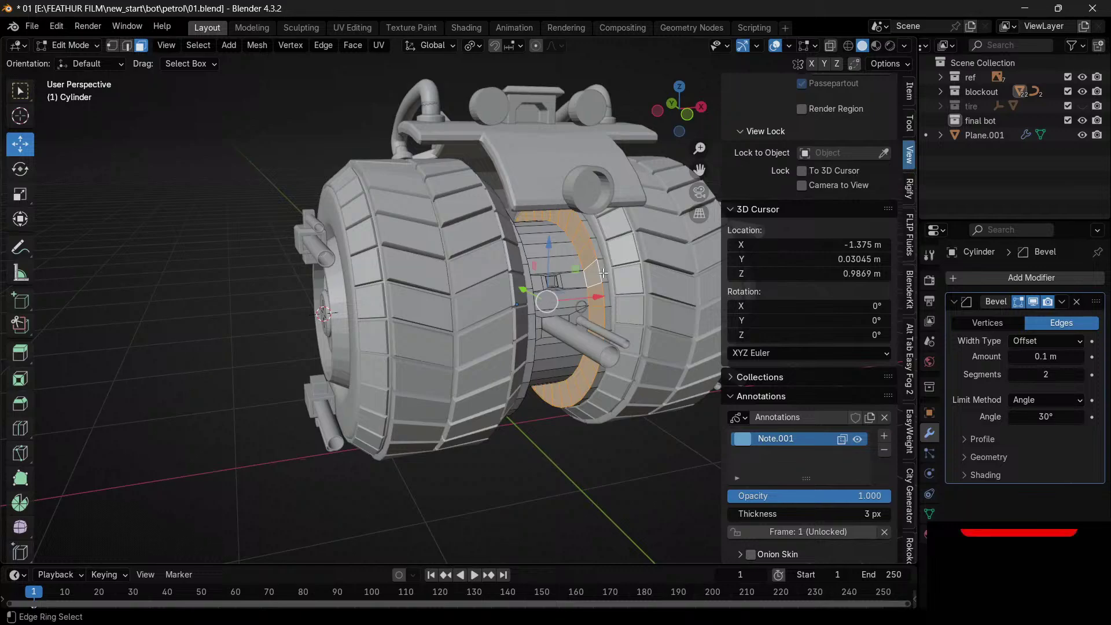
pyautogui.keyDown('ctrl'); pyautogui.keyDown('alt'); pyautogui.click(604, 273); pyautogui.keyUp('alt'); pyautogui.keyUp('ctrl')
pyautogui.hotkey('ctrl', 'z')
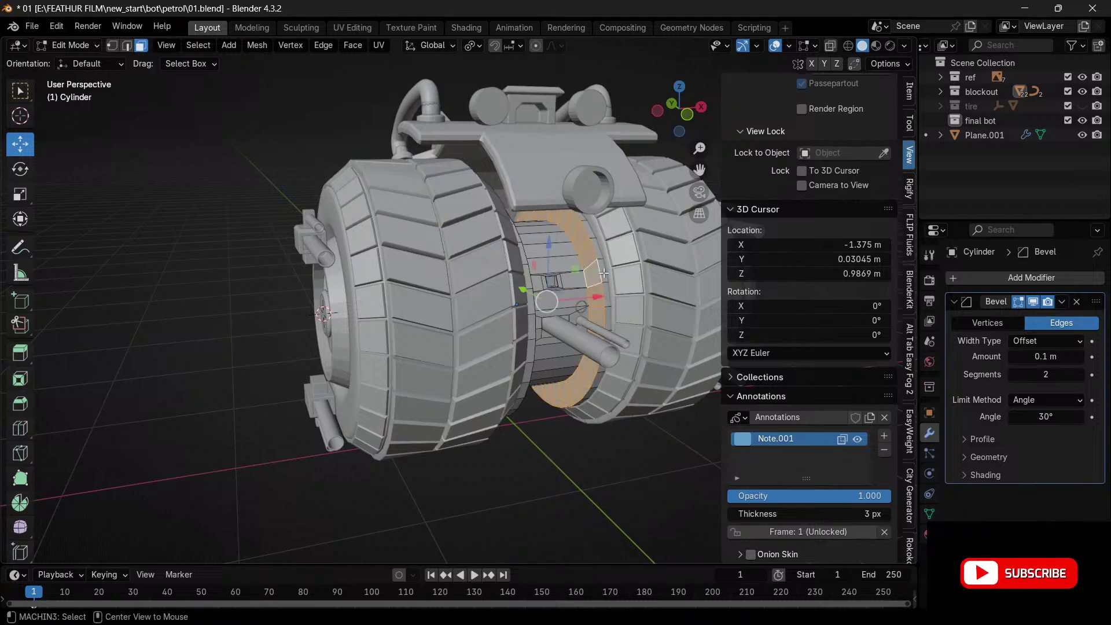
pyautogui.keyDown('alt'); pyautogui.click(604, 273); pyautogui.keyUp('alt')
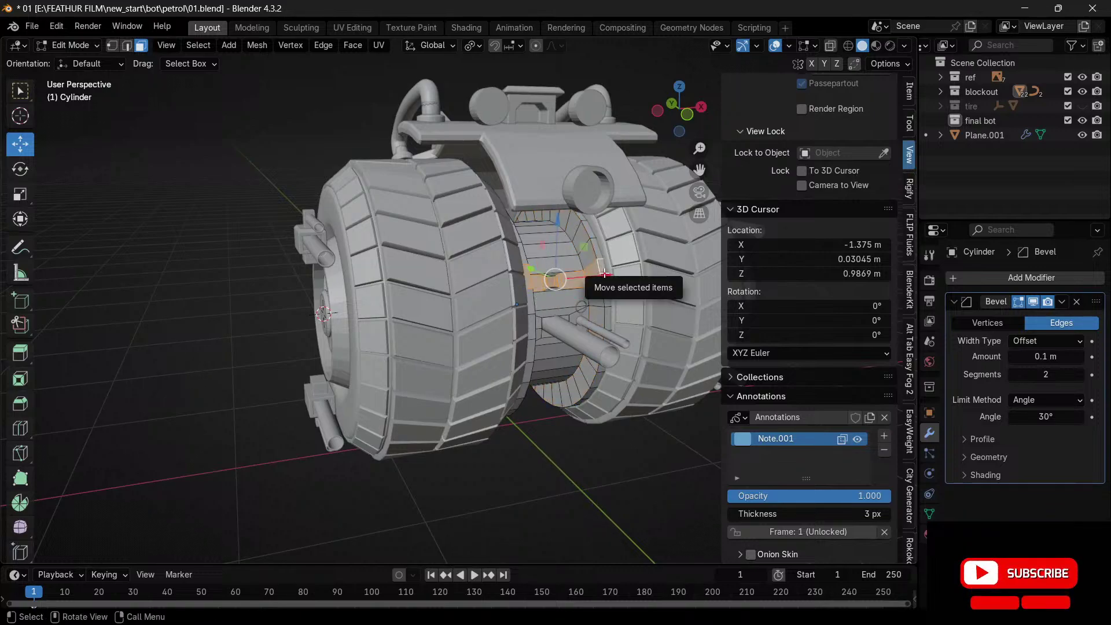
pyautogui.hotkey('ctrl', 'z')
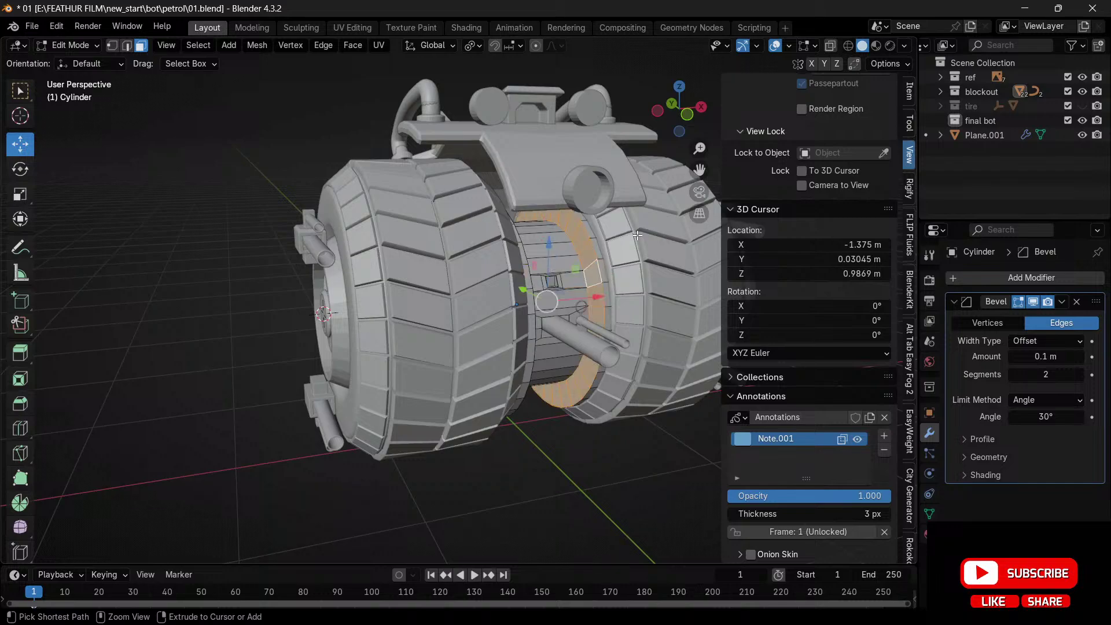
# - Select both flanges of the axle drum through the mesh in front view and separate them into their own object
pyautogui.click(689, 116)
pyautogui.click(831, 45)
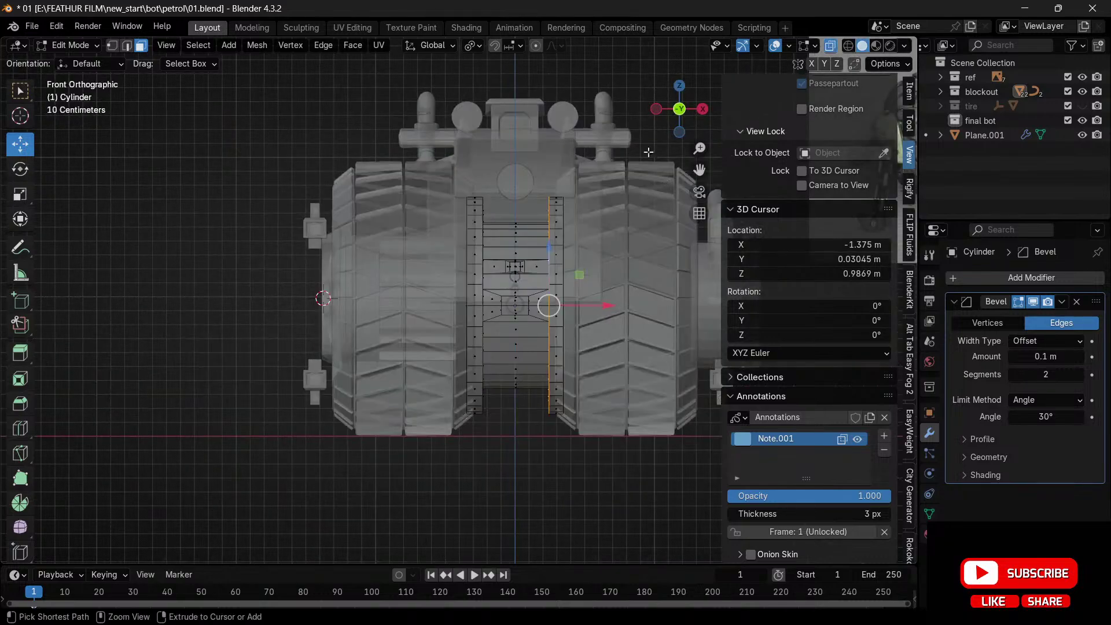
pyautogui.moveTo(630, 122); pyautogui.dragTo(551, 417)
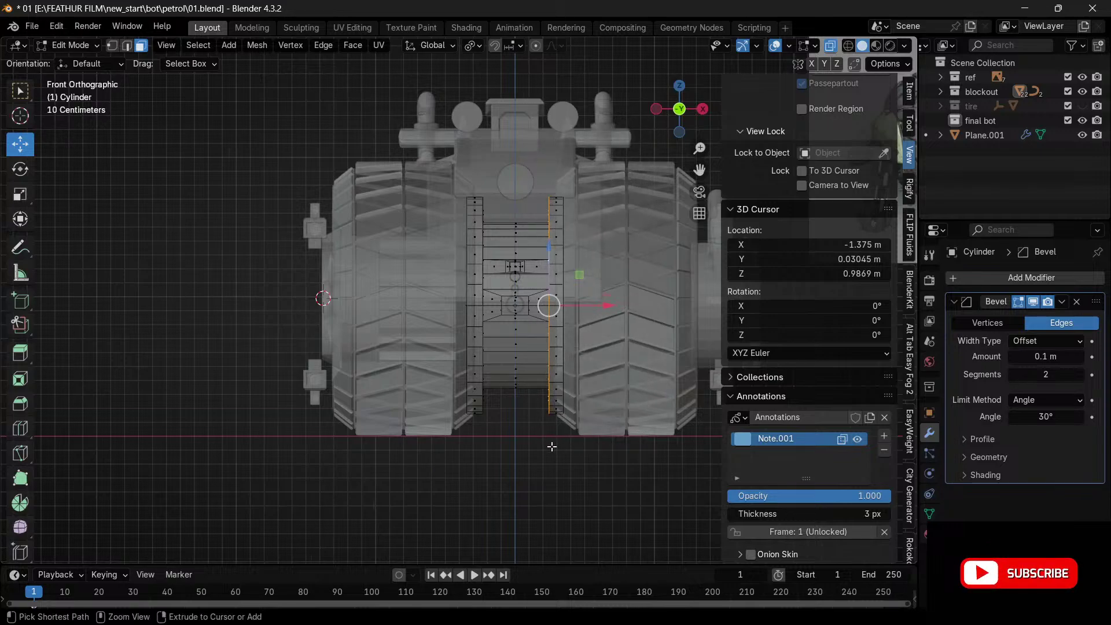
pyautogui.moveTo(633, 129); pyautogui.dragTo(549, 501)
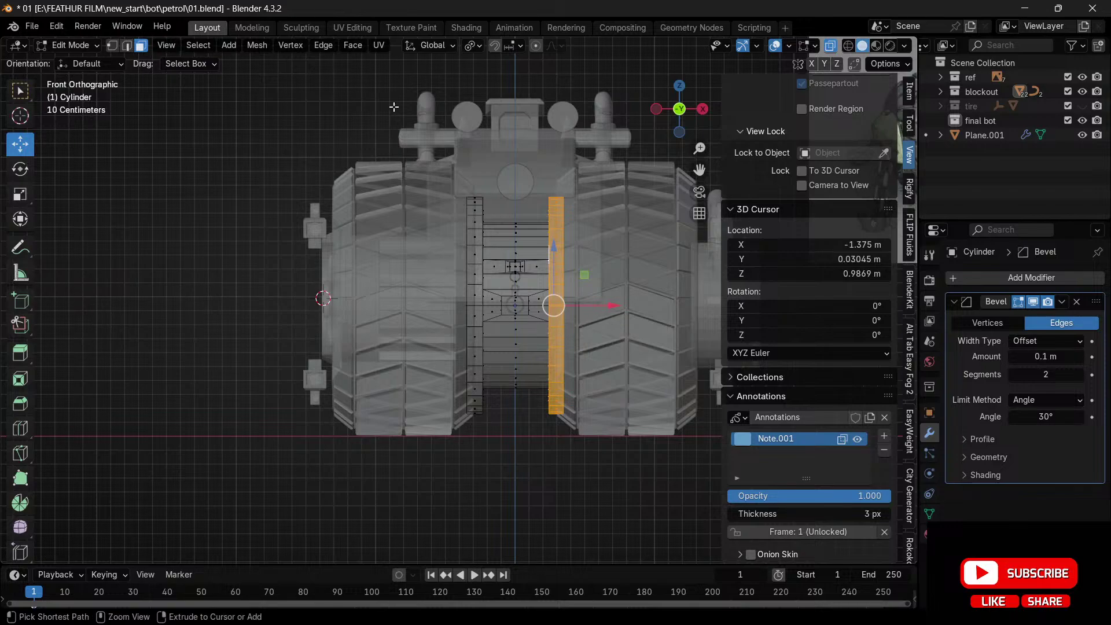
pyautogui.moveTo(395, 106); pyautogui.dragTo(487, 443)
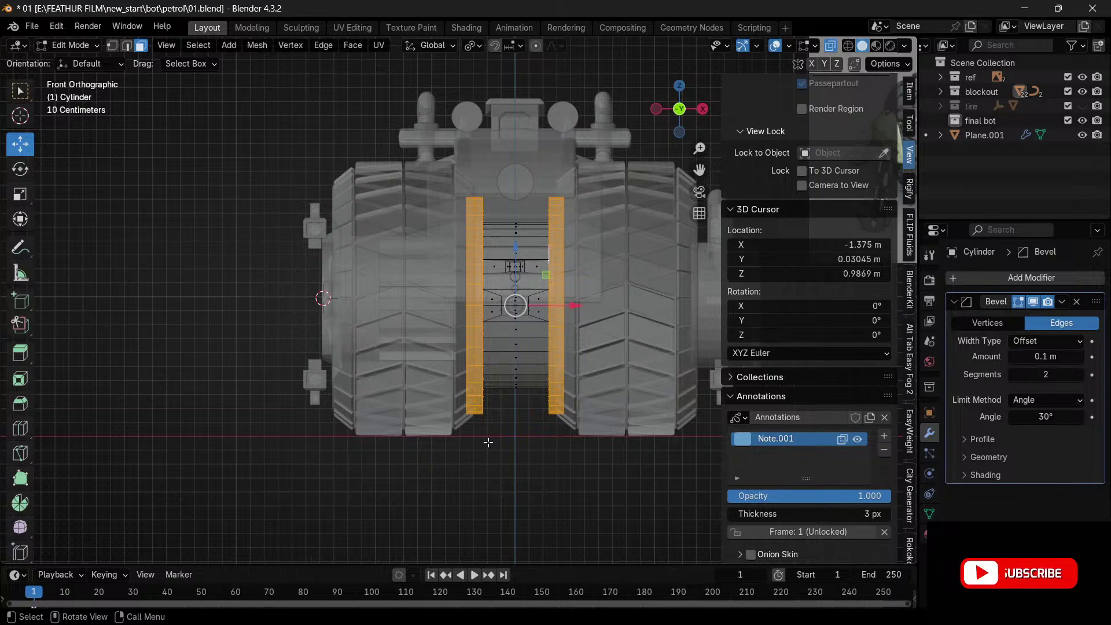
pyautogui.press('p')
pyautogui.click(492, 441)
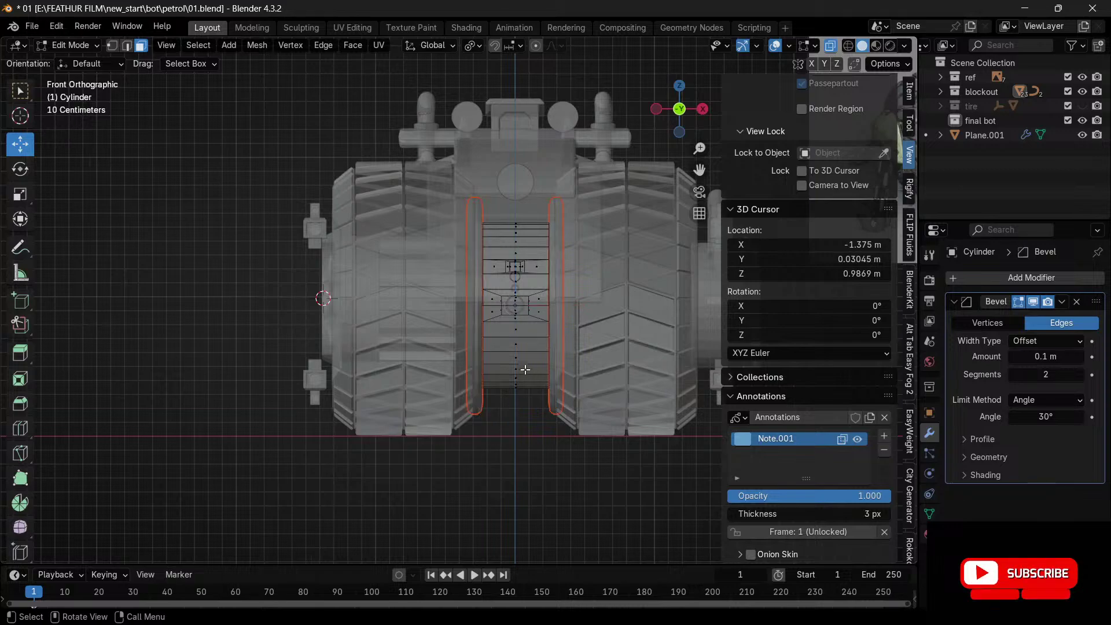
pyautogui.press('Tab')
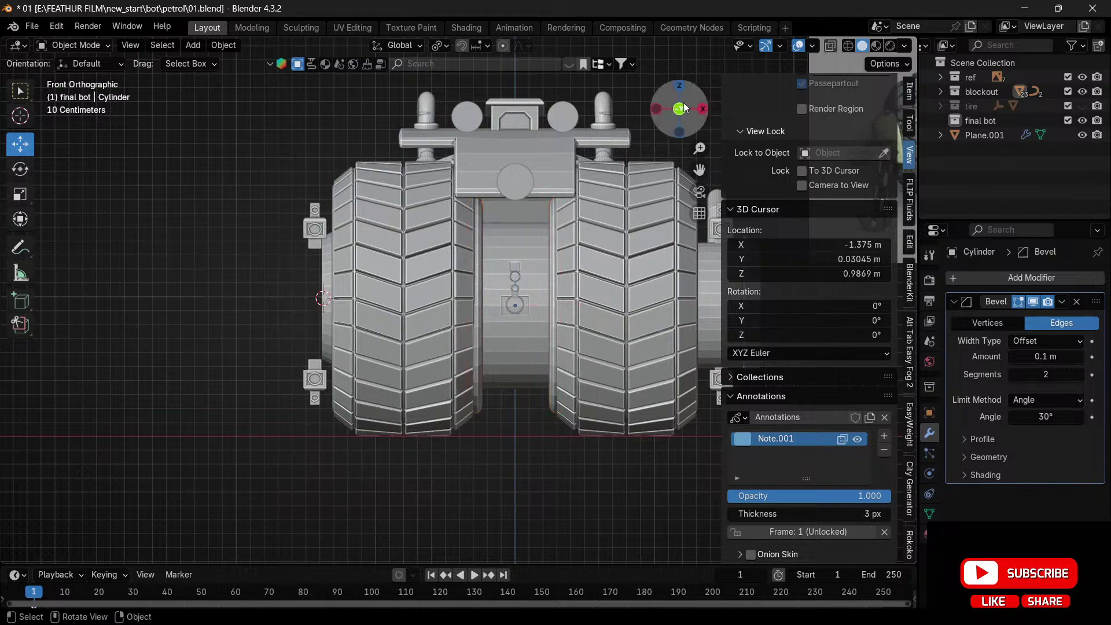
# - Examine the bot's front, sides and rear, selecting the front round lamp and the upper headlights on the way
pyautogui.moveTo(687, 110); pyautogui.dragTo(419, 262)
pyautogui.moveTo(683, 112); pyautogui.dragTo(560, 180)
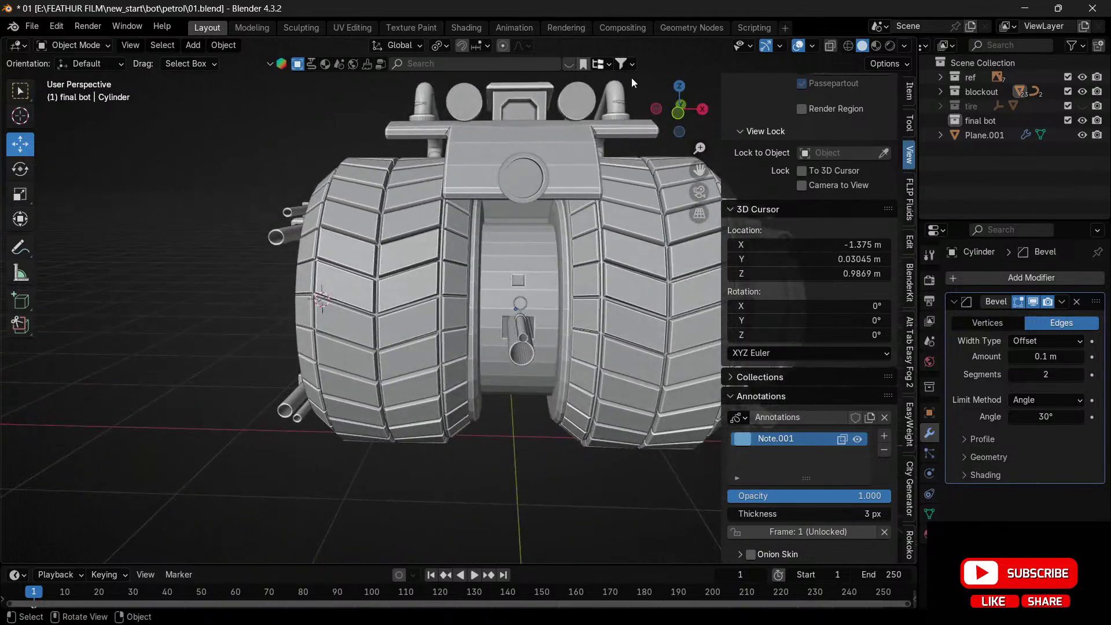
pyautogui.moveTo(680, 109); pyautogui.dragTo(559, 311)
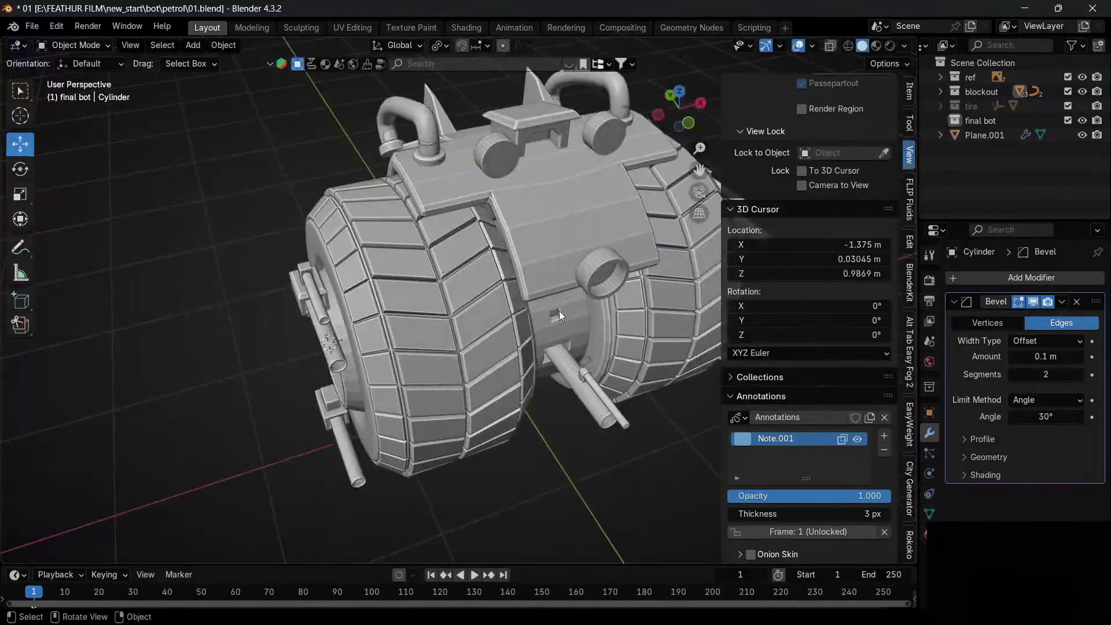
pyautogui.click(582, 269)
pyautogui.keyDown('shift'); pyautogui.click(593, 138); pyautogui.keyUp('shift')
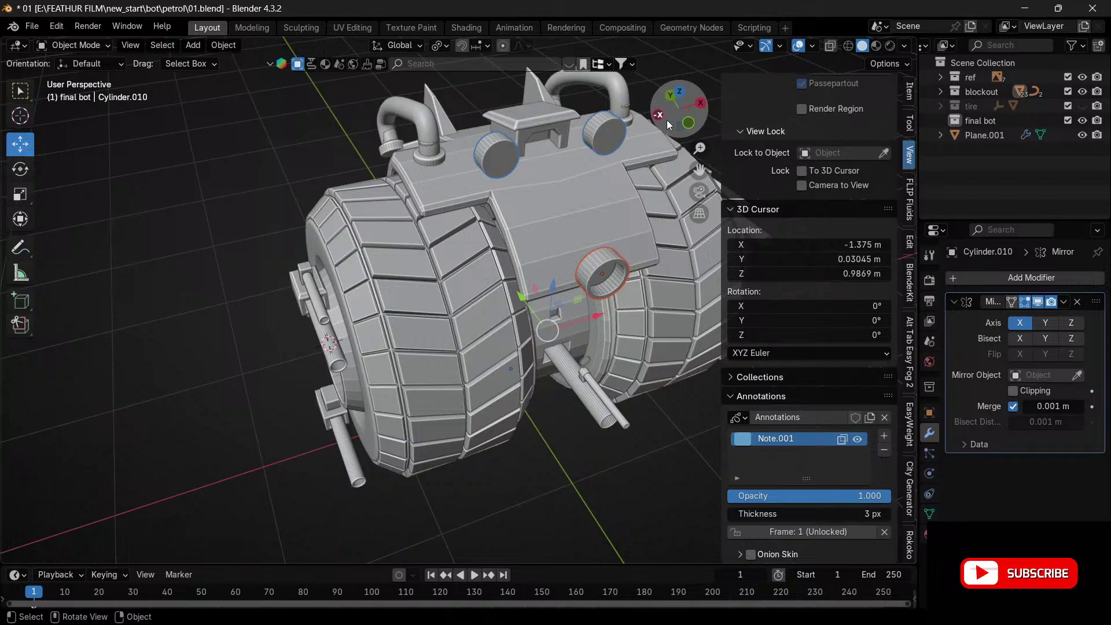
pyautogui.moveTo(667, 120); pyautogui.dragTo(549, 123)
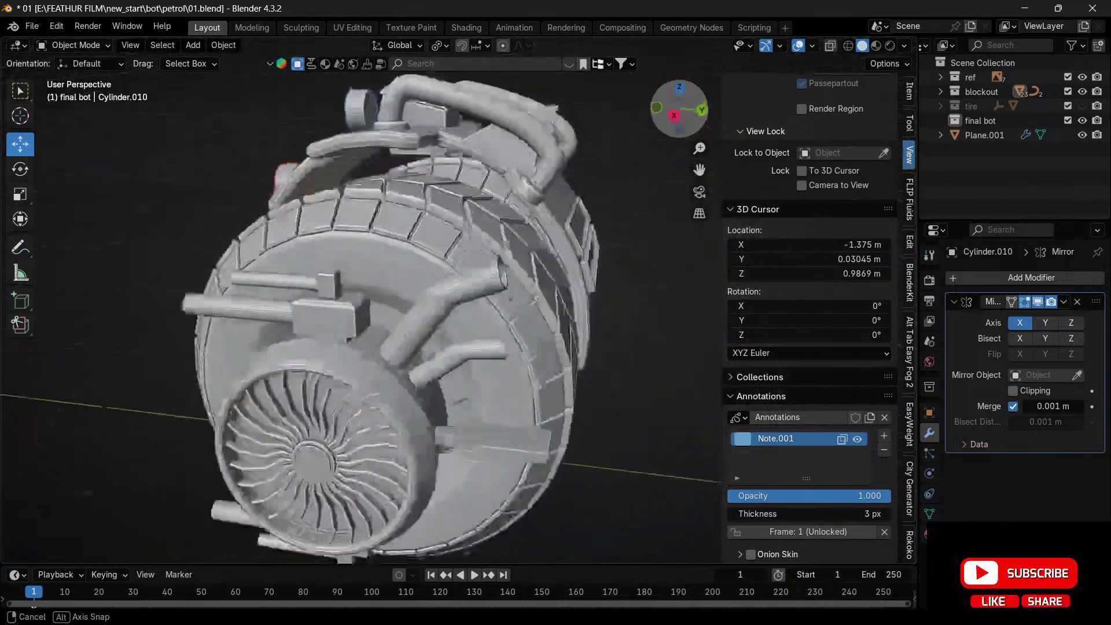
pyautogui.moveTo(406, 263); pyautogui.dragTo(535, 269)
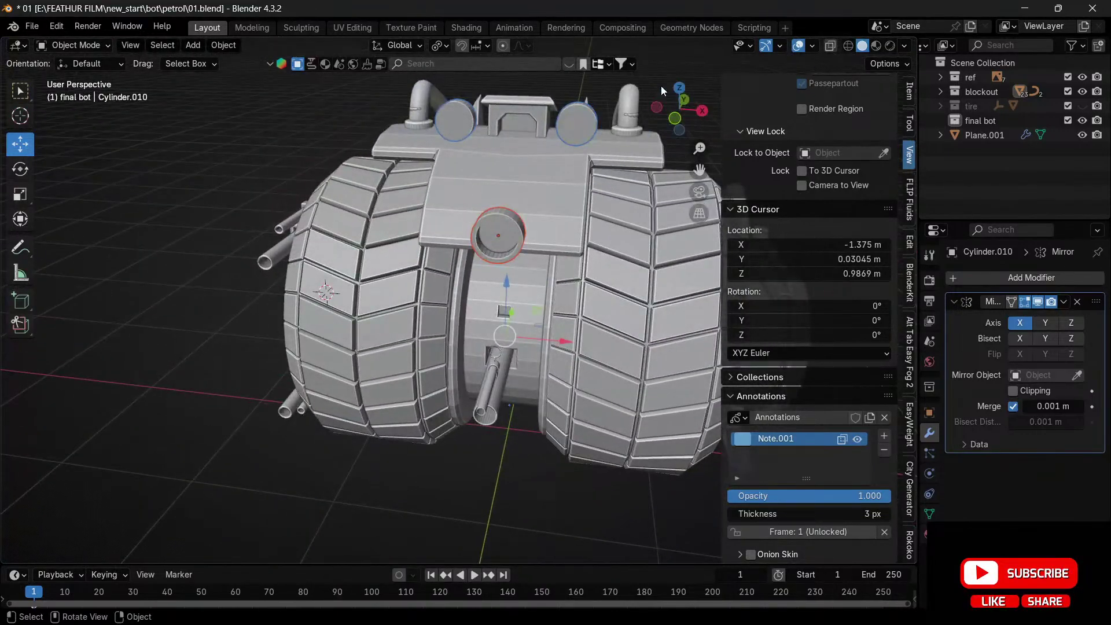
pyautogui.moveTo(663, 87); pyautogui.dragTo(506, 181)
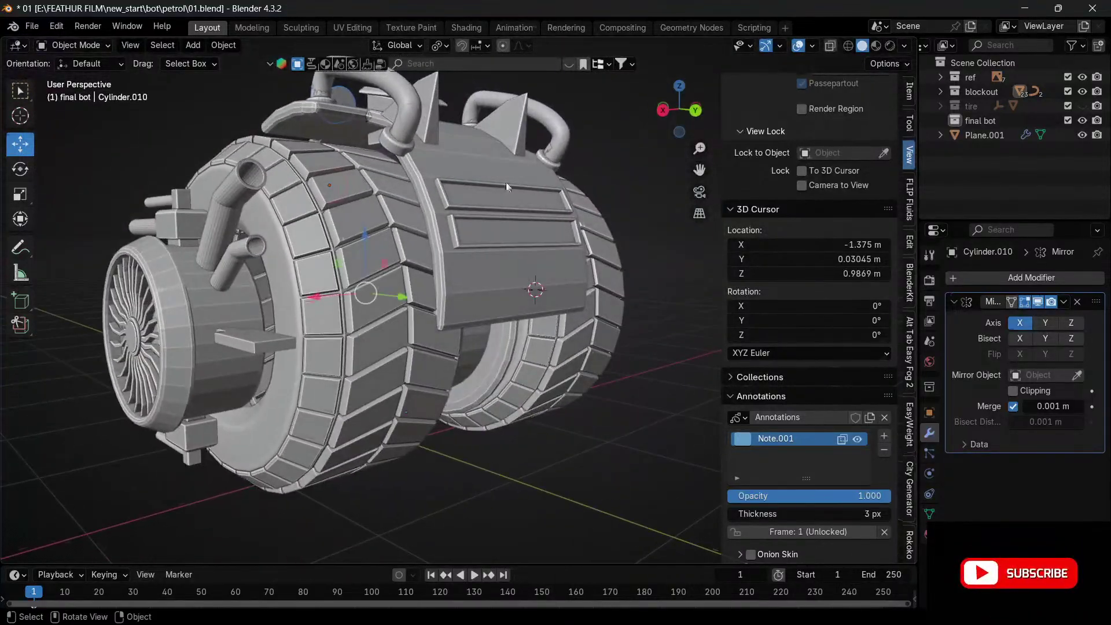
# - Select both rectangular panels on the rear body shell and move them about -0.24 m along Z
pyautogui.click(495, 217)
pyautogui.click(486, 205)
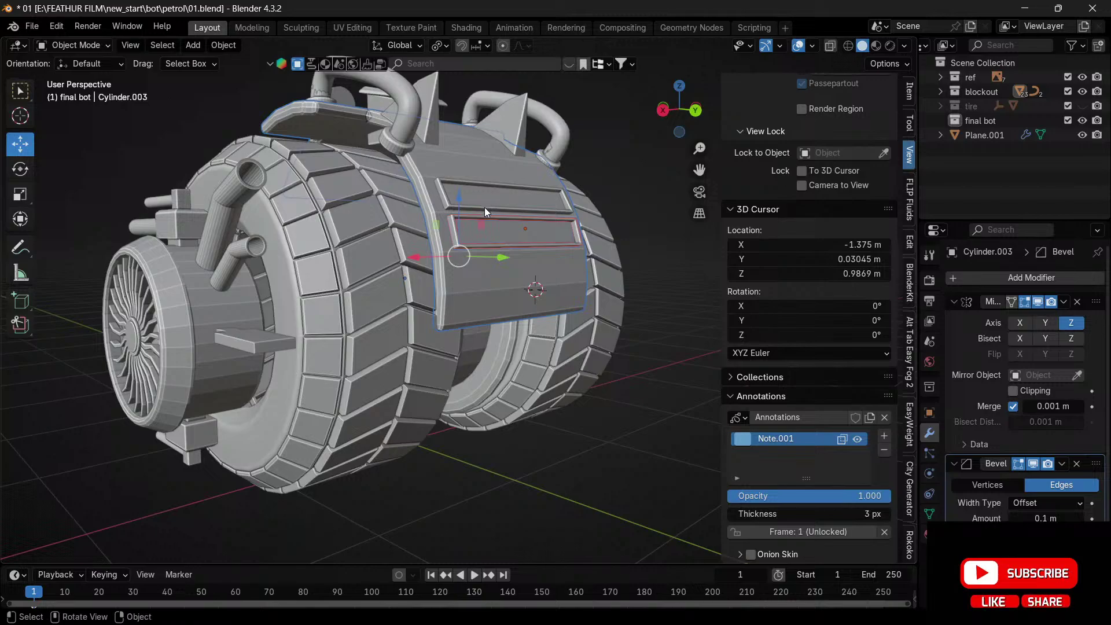
pyautogui.click(487, 211)
pyautogui.hotkey('shift', 'd')
pyautogui.press('z')
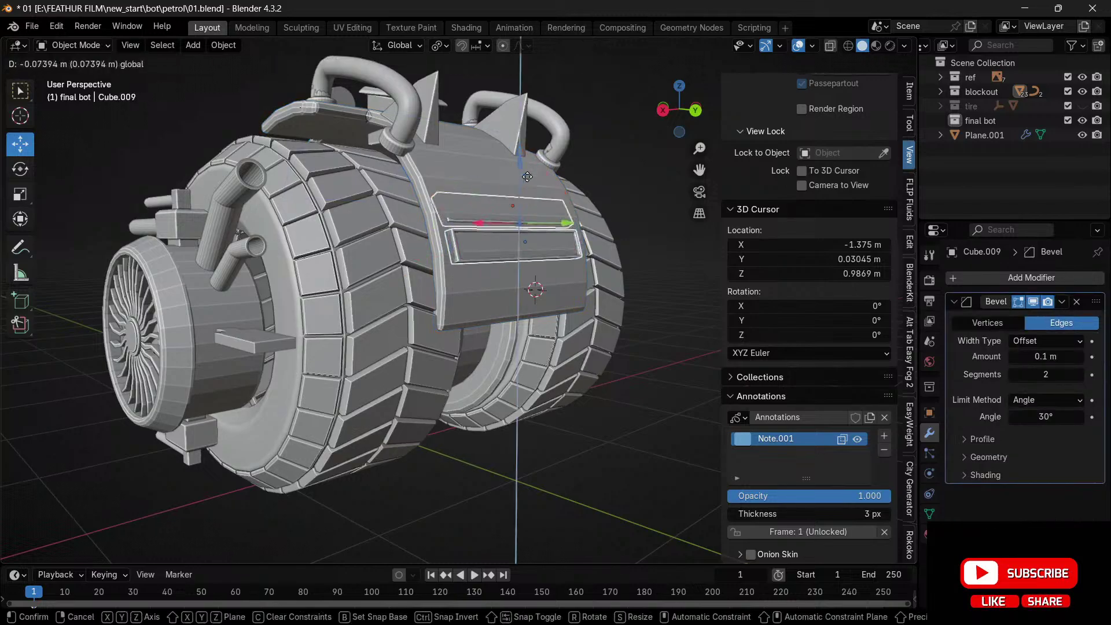
pyautogui.click(531, 203)
pyautogui.click(664, 111)
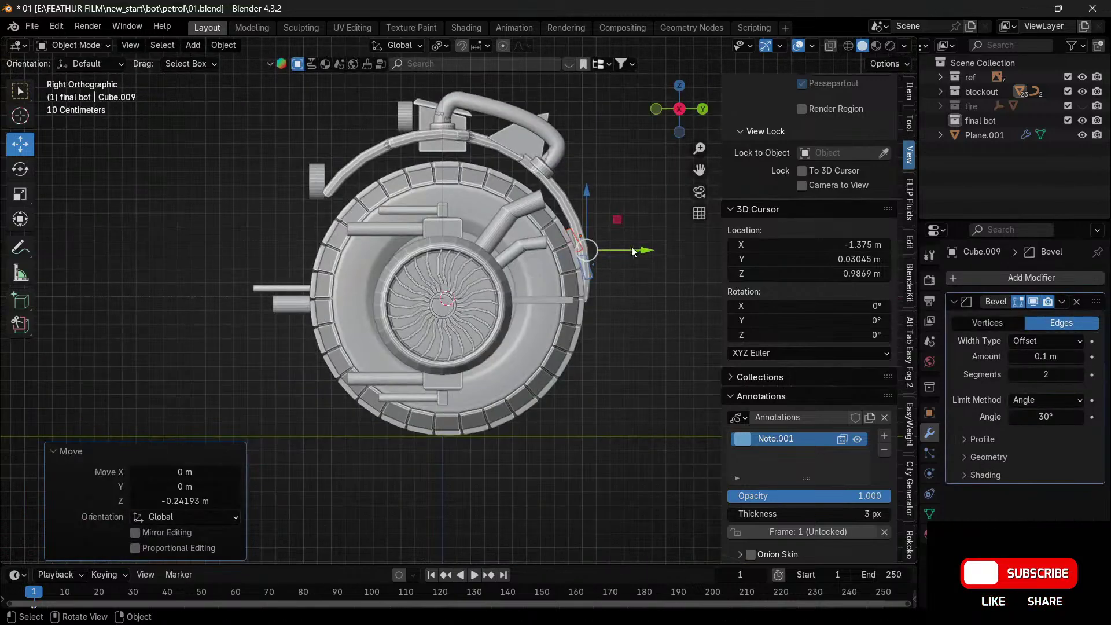
# - Try to rotate both rectangular rear panels about their individual origins in the right view
pyautogui.scroll(3, 679, 169)
pyautogui.keyDown('shift'); pyautogui.moveTo(679, 169); pyautogui.dragTo(497, 199, button='middle'); pyautogui.keyUp('shift')
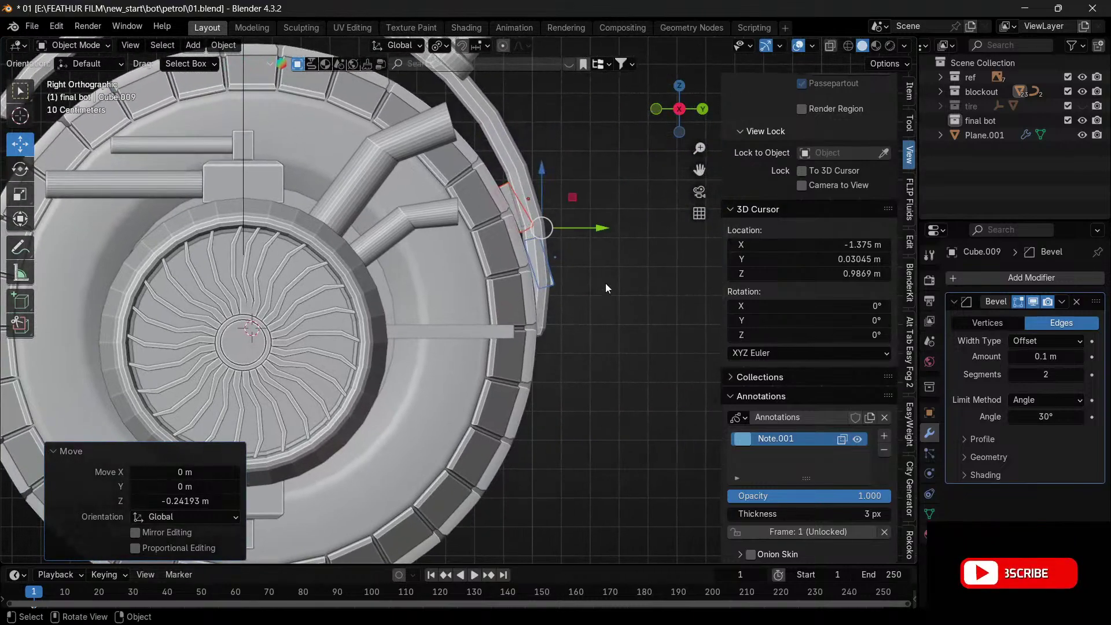
pyautogui.press('r')
pyautogui.click(618, 330)
pyautogui.hotkey('ctrl', 'z')
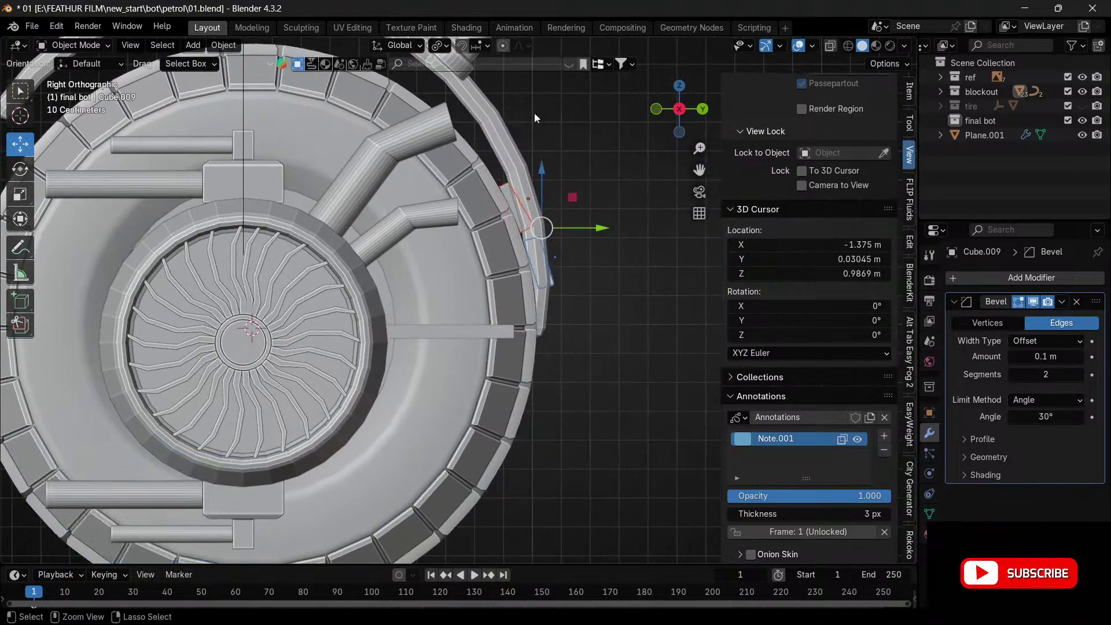
# - Set the transform pivot to Median Point and rotate both rear panels together by about 14.2° in the right view
pyautogui.click(446, 44)
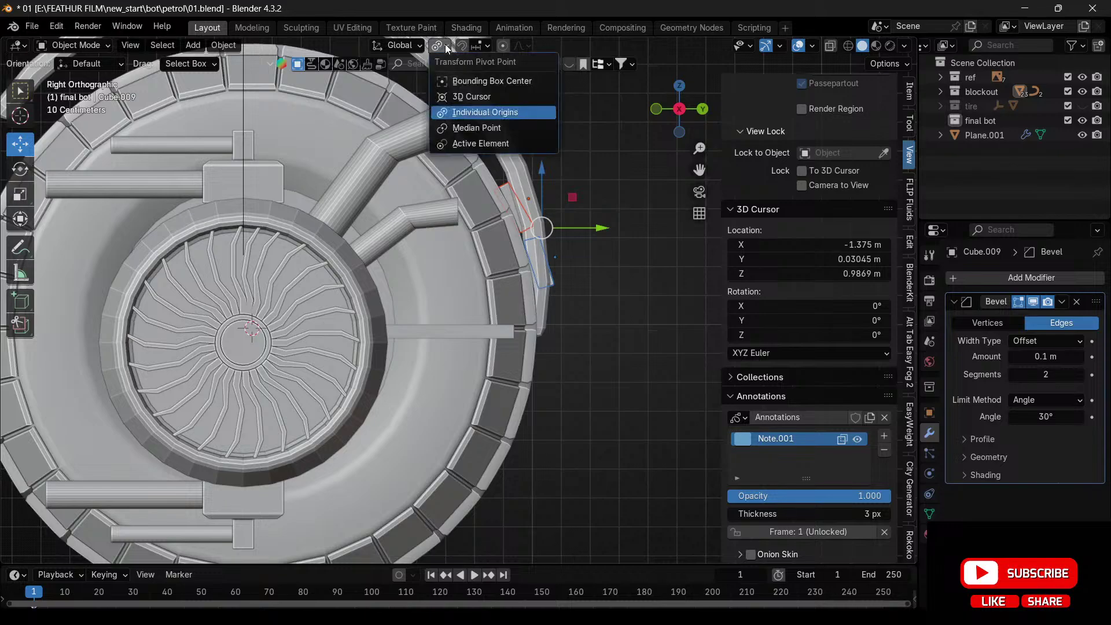
pyautogui.click(476, 127)
pyautogui.press('r')
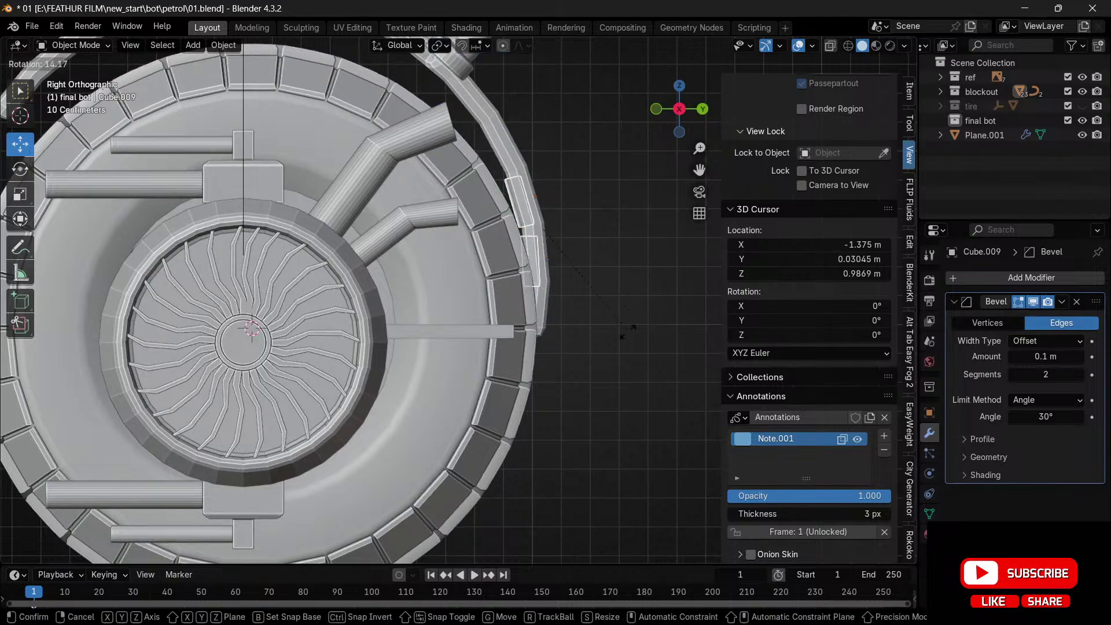
pyautogui.click(563, 328)
# - Move both rear panels about 0.078 m along Y and -0.034 m along Z to sit on the body shell
pyautogui.press('g')
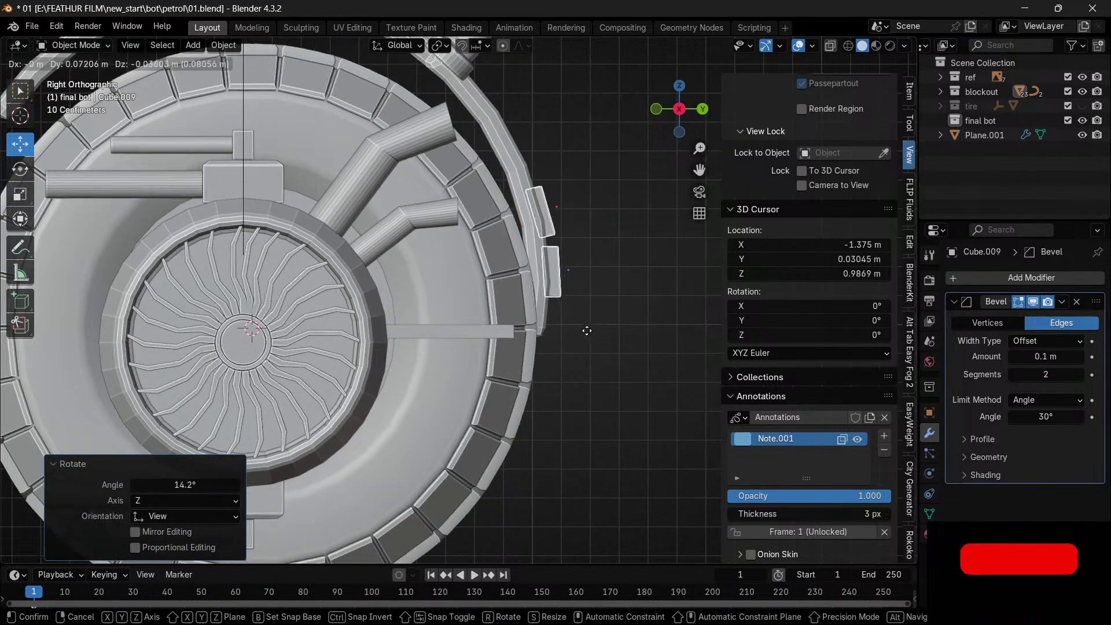
pyautogui.click(588, 332)
pyautogui.moveTo(697, 102); pyautogui.dragTo(244, 235)
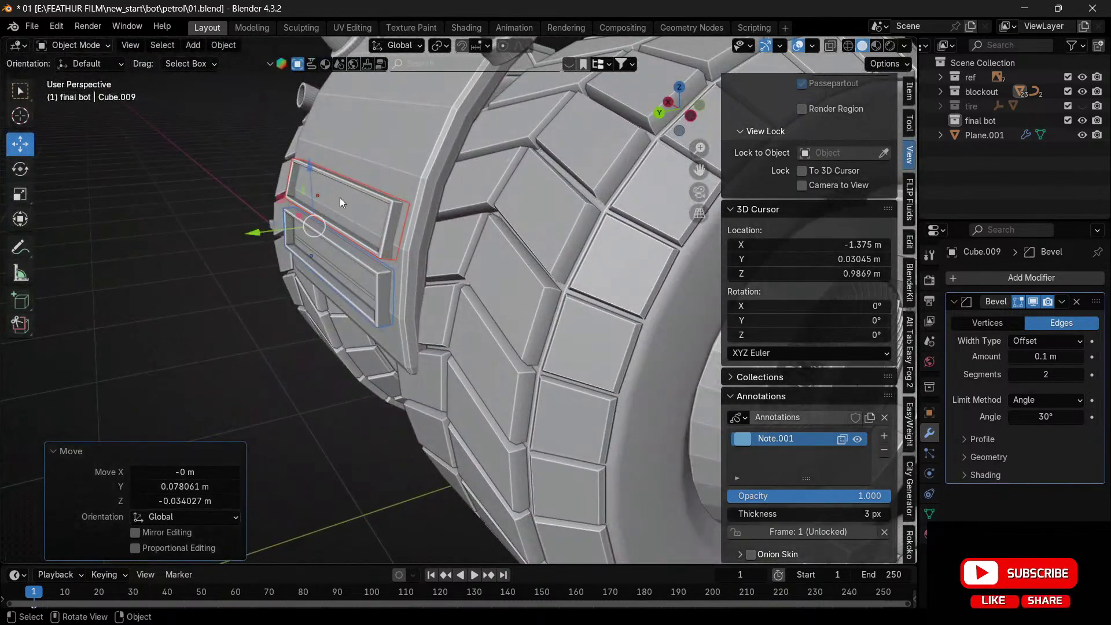
pyautogui.scroll(-5, 357, 252)
pyautogui.scroll(5, 356, 252)
pyautogui.scroll(-5, 397, 278)
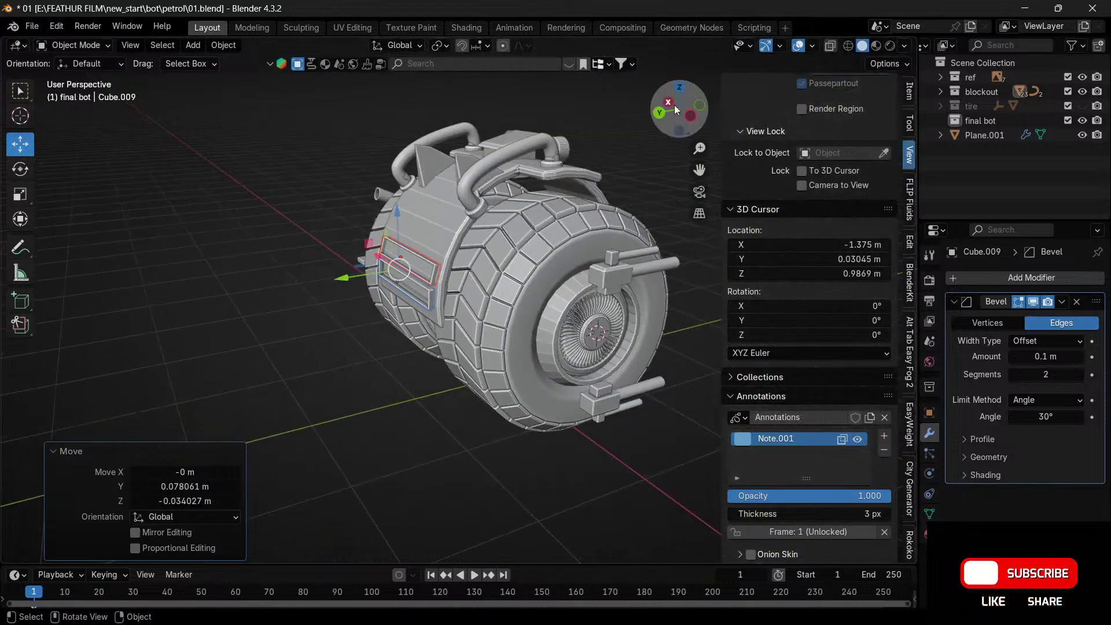
# - Move the pair of bent exhaust pipes beside the wheel hub about -0.48 m along both Y and Z
pyautogui.moveTo(670, 106); pyautogui.dragTo(829, 97)
pyautogui.click(382, 185)
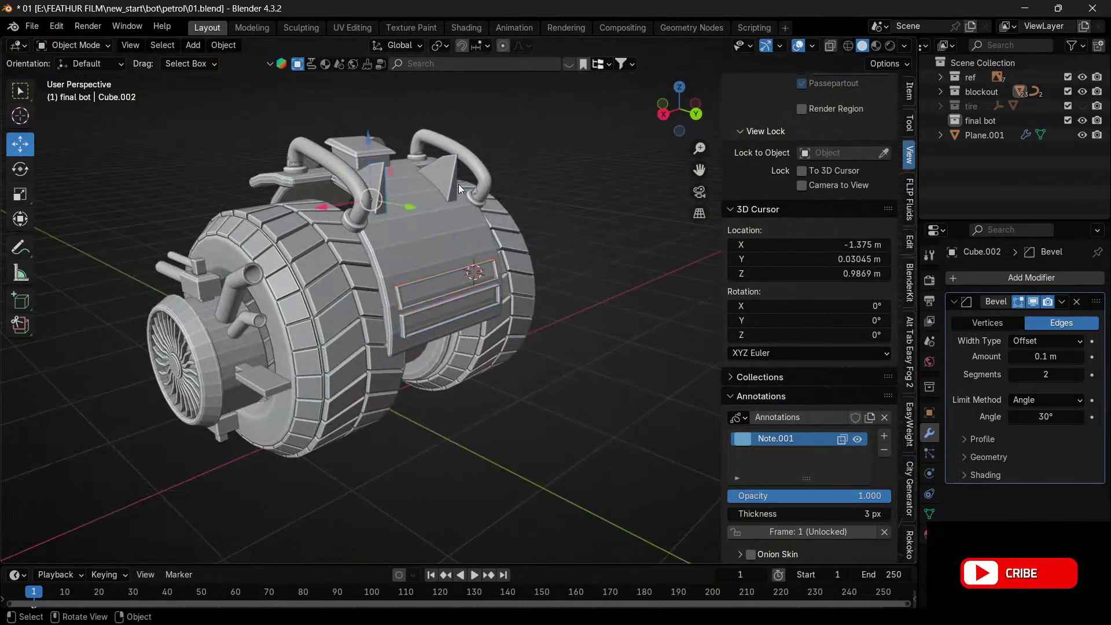
pyautogui.click(233, 324)
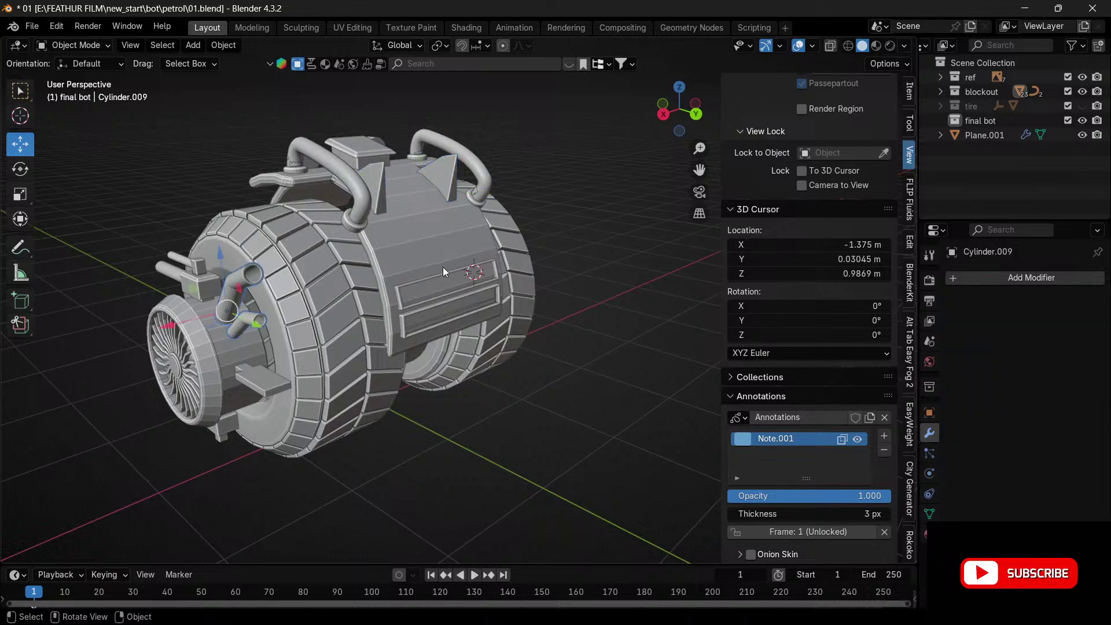
pyautogui.moveTo(665, 101); pyautogui.dragTo(621, 124)
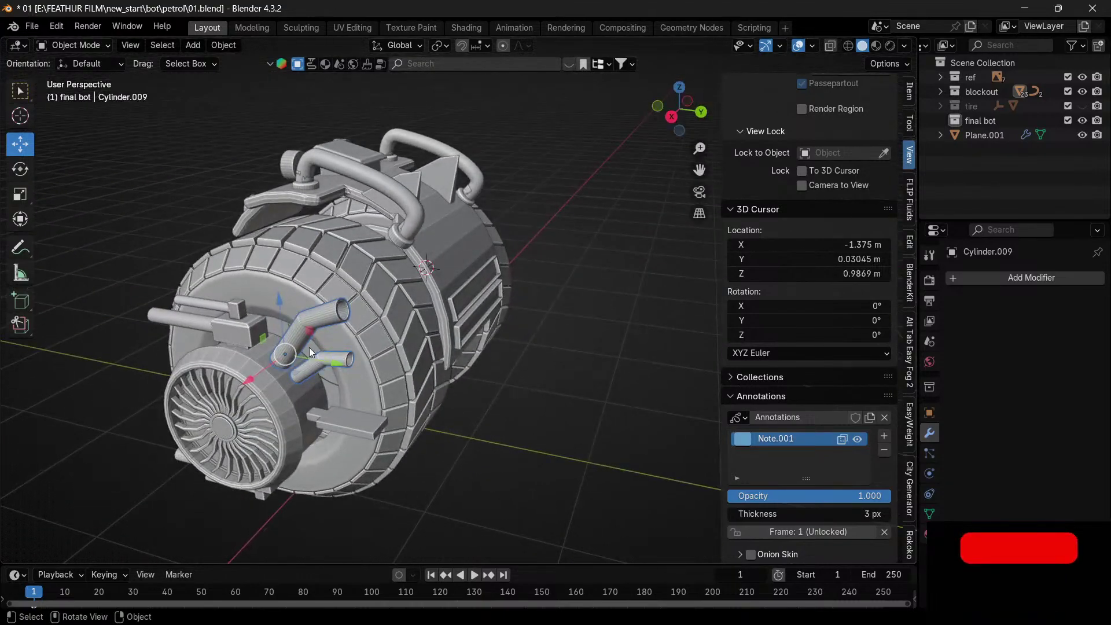
pyautogui.moveTo(310, 329); pyautogui.dragTo(252, 383)
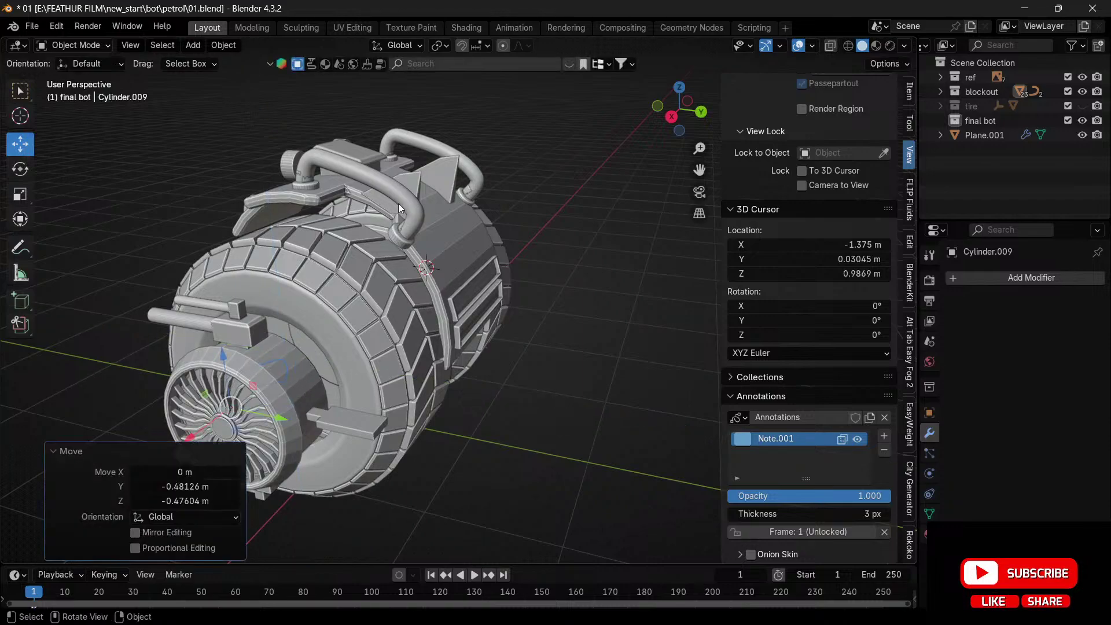
pyautogui.click(359, 432)
pyautogui.click(374, 405)
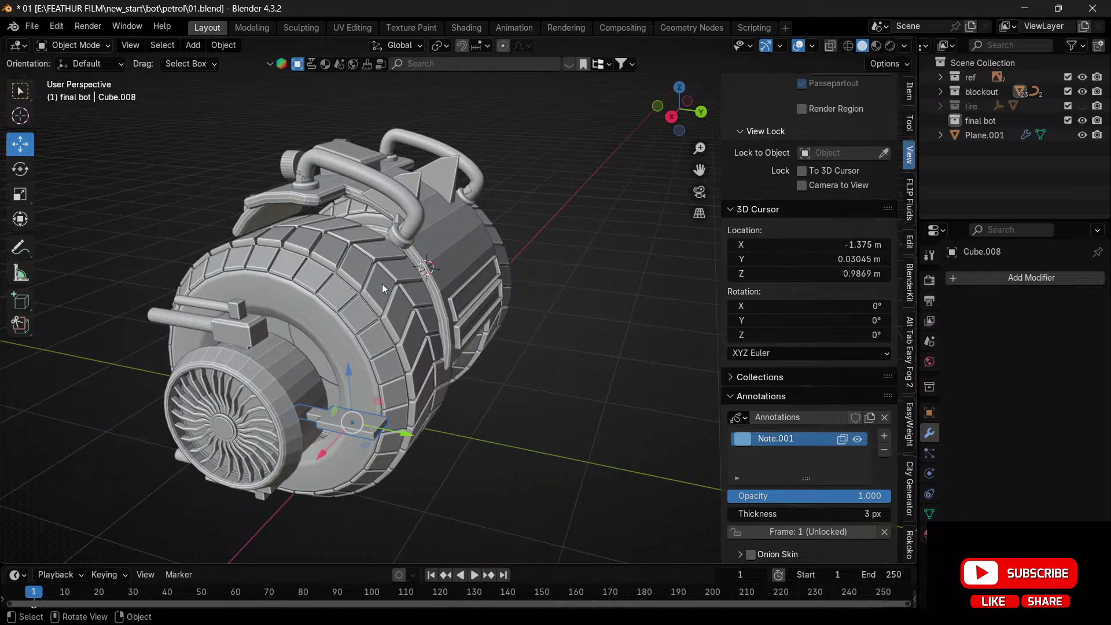
pyautogui.click(384, 186)
pyautogui.moveTo(668, 119); pyautogui.dragTo(665, 165)
pyautogui.moveTo(458, 231); pyautogui.dragTo(492, 234, button='middle')
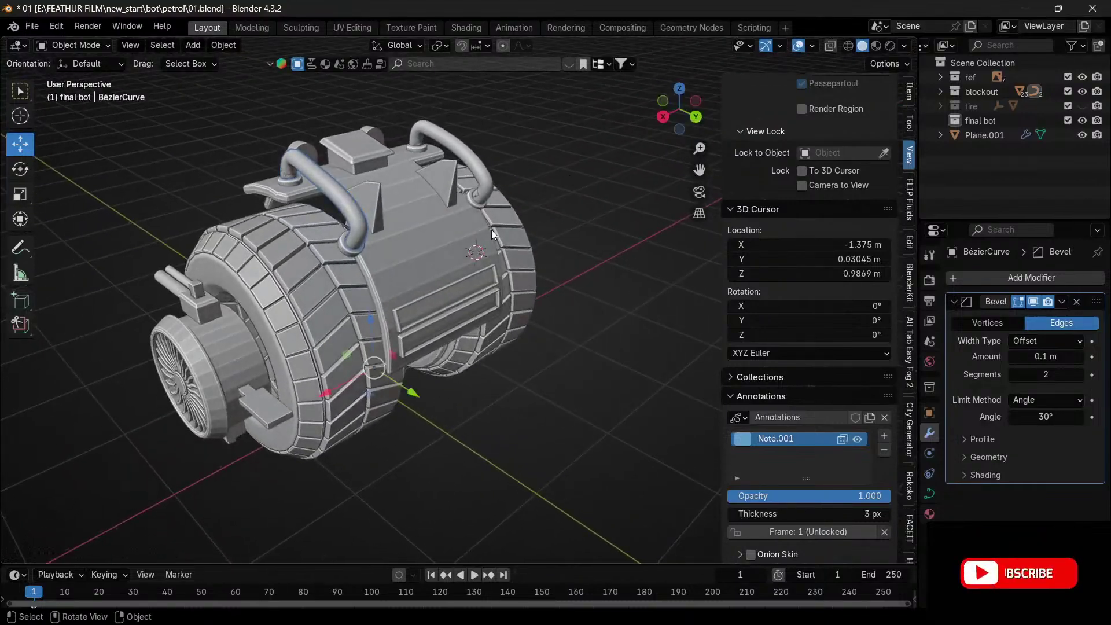
# - Select the strip of +X edge faces on the rear body shell's mesh and move it about 0.24 m along X
pyautogui.click(379, 291)
pyautogui.press('Tab')
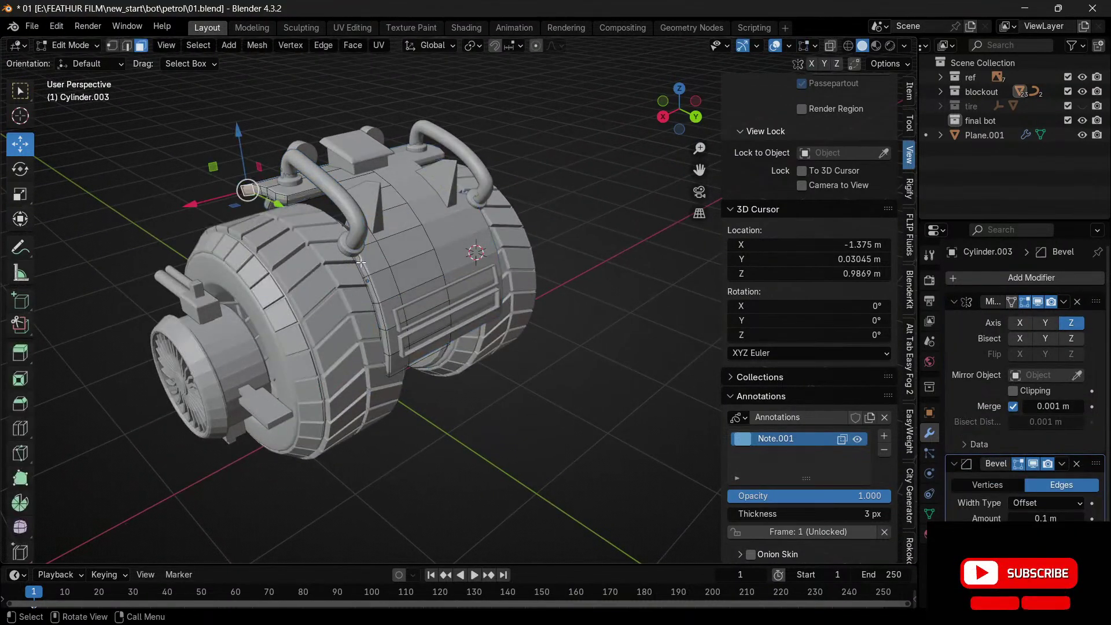
pyautogui.click(362, 263)
pyautogui.keyDown('shift'); pyautogui.click(372, 294); pyautogui.keyUp('shift')
pyautogui.hotkey('alt', 'a')
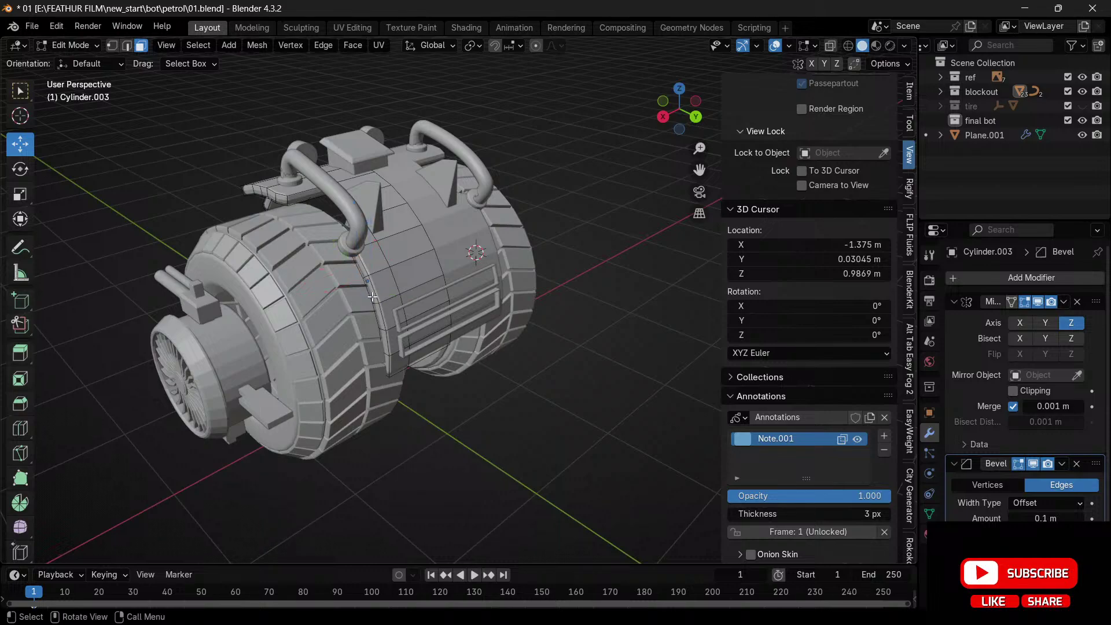
pyautogui.click(359, 263)
pyautogui.keyDown('ctrl'); pyautogui.click(389, 360); pyautogui.keyUp('ctrl')
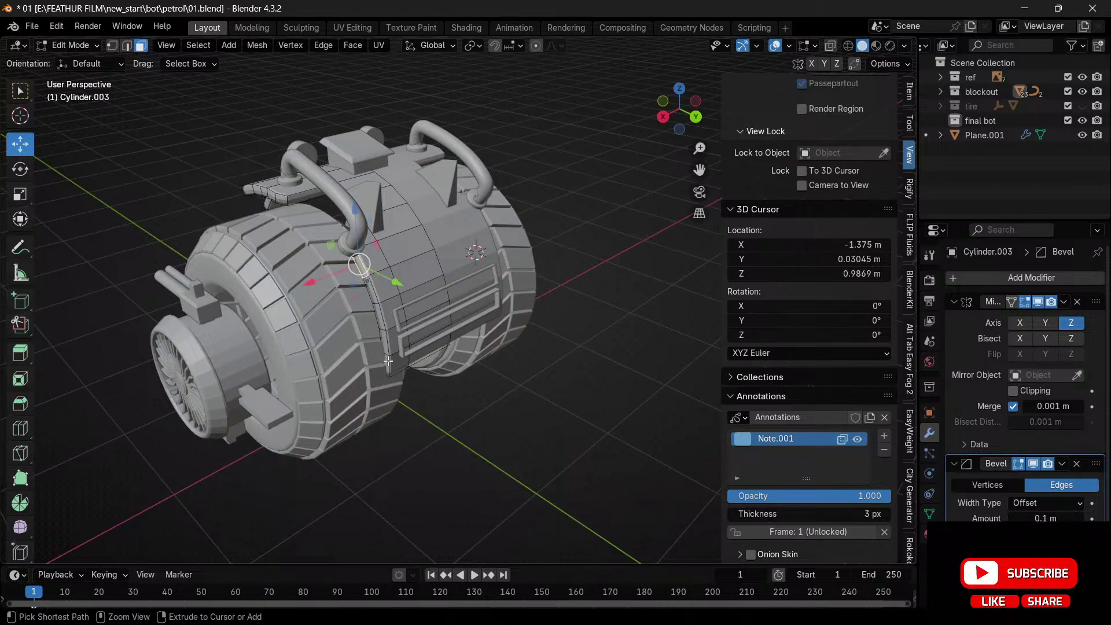
pyautogui.press('g')
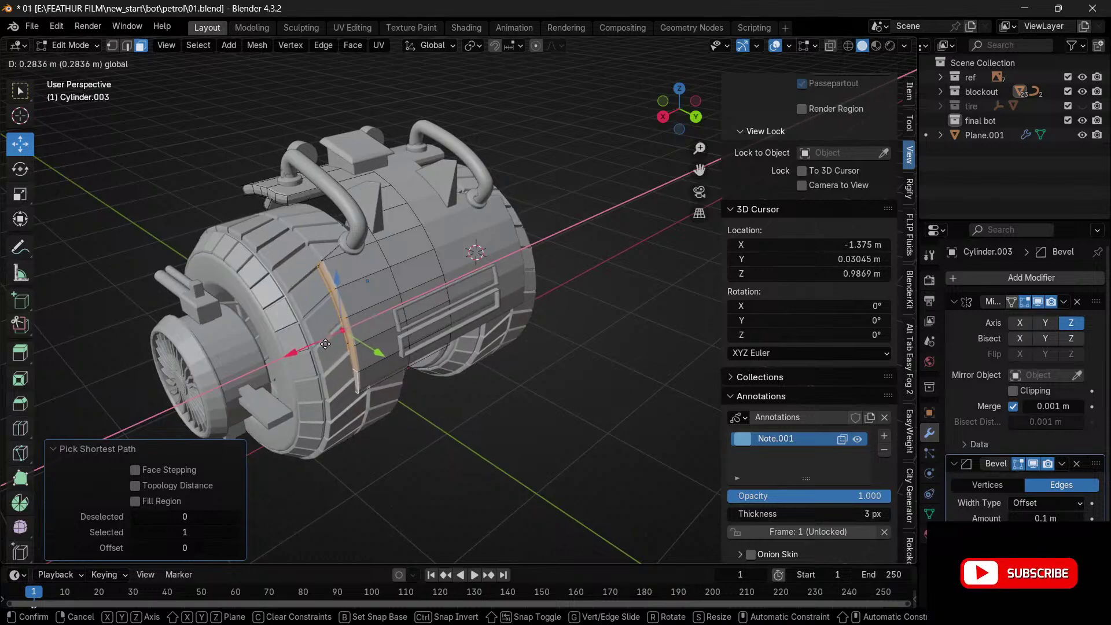
pyautogui.click(331, 344)
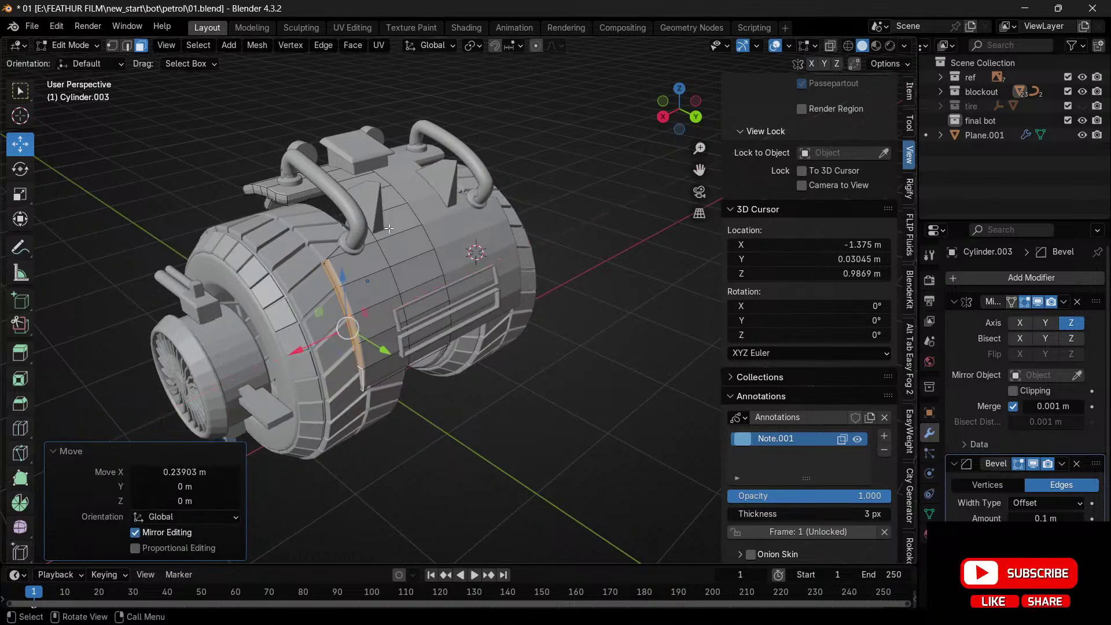
# - Undo the edge strip's move, shift the strip about 0.095 m along X instead, and return to Object Mode
pyautogui.moveTo(680, 110); pyautogui.dragTo(730, 185)
pyautogui.hotkey('ctrl', 'z')
pyautogui.moveTo(586, 214); pyautogui.dragTo(558, 134)
pyautogui.press('Tab')
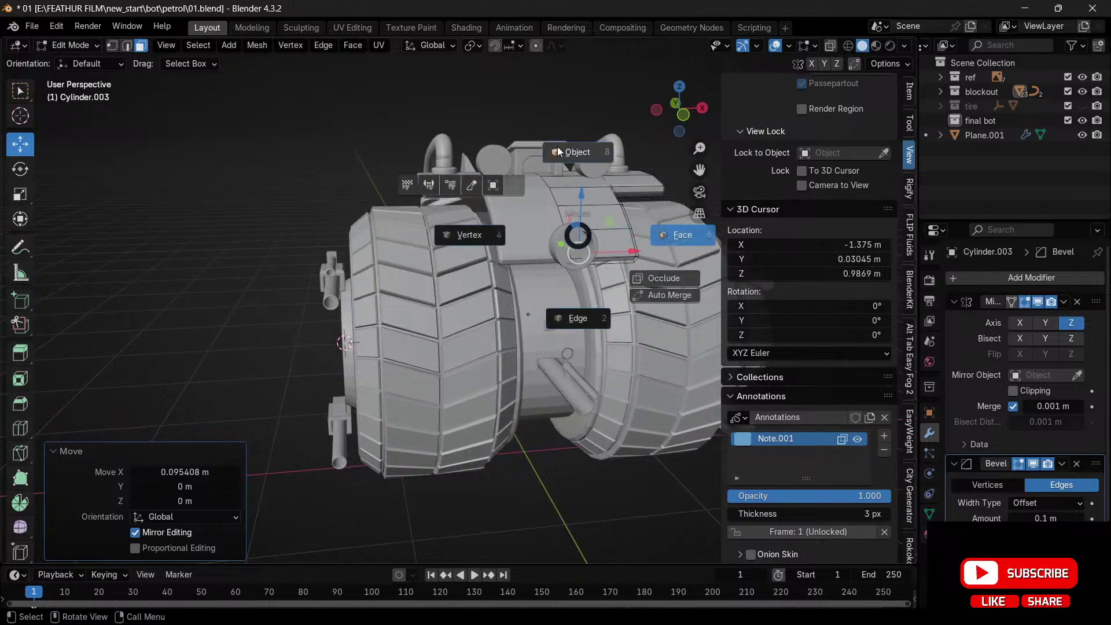
pyautogui.click(557, 147)
pyautogui.click(536, 471)
# - Save the file and select the upper headlights on the bot's front
pyautogui.scroll(-3, 548, 310)
pyautogui.scroll(1, 547, 310)
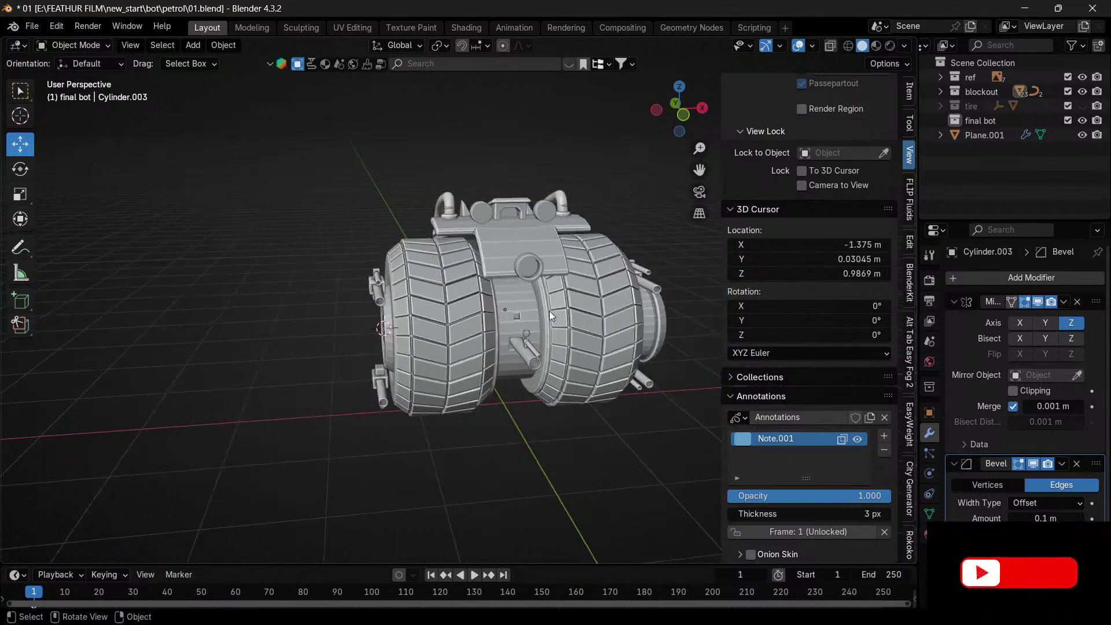
pyautogui.hotkey('ctrl', 's')
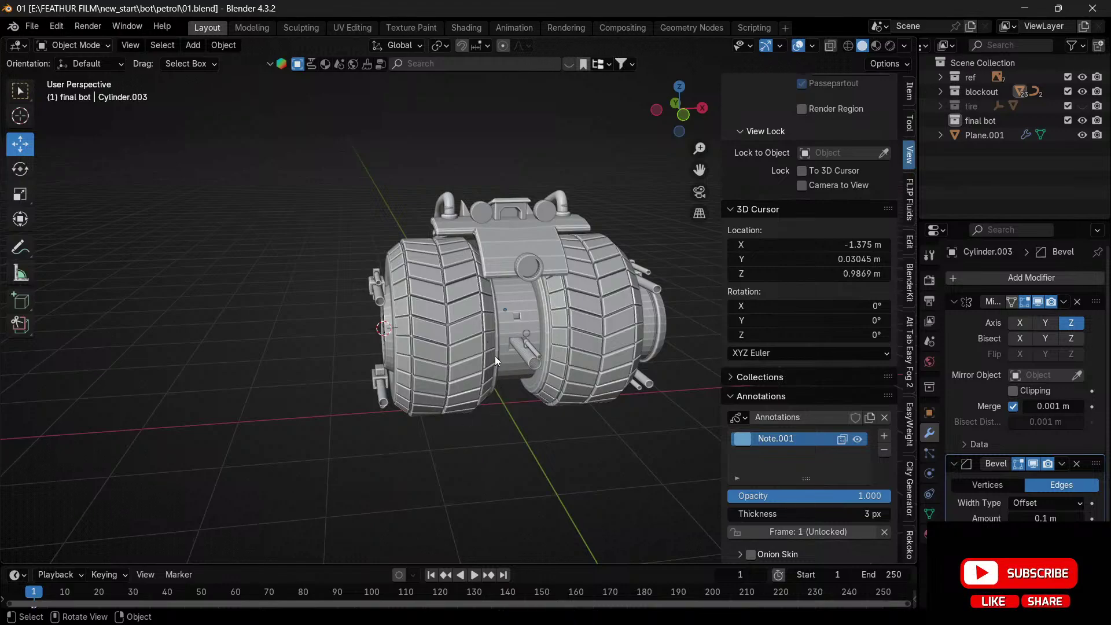
pyautogui.click(532, 258)
pyautogui.click(486, 201)
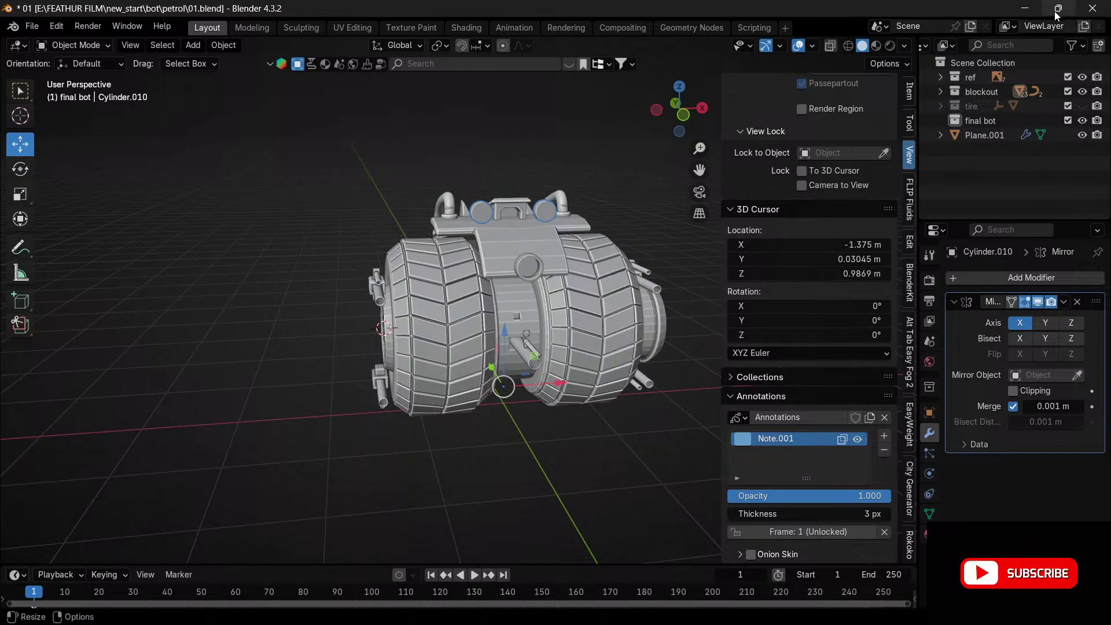
pyautogui.moveTo(1049, 13)
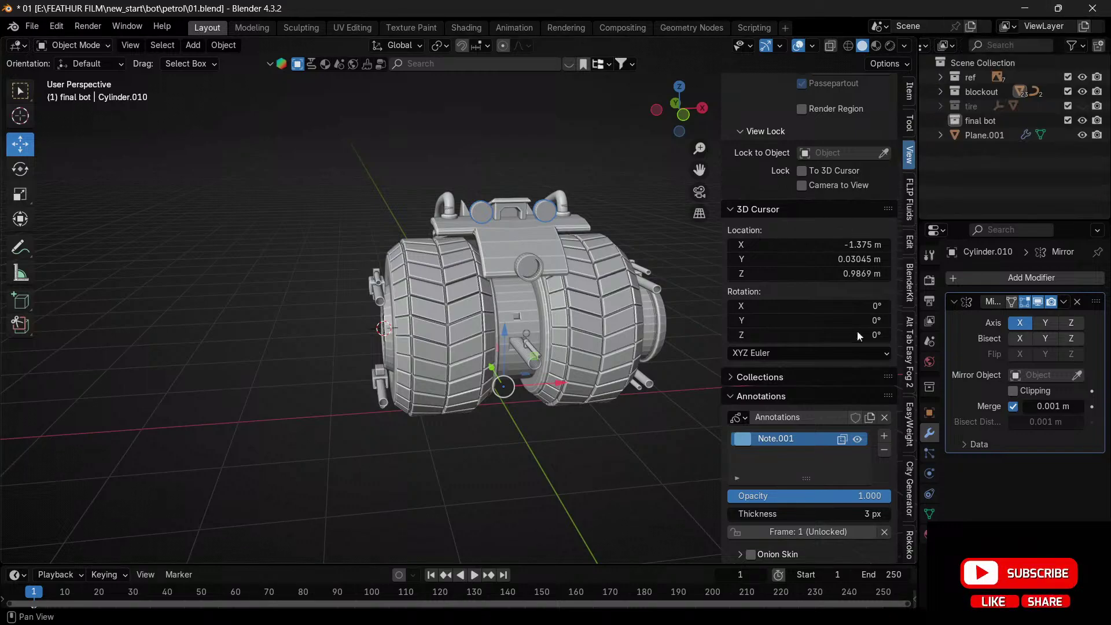